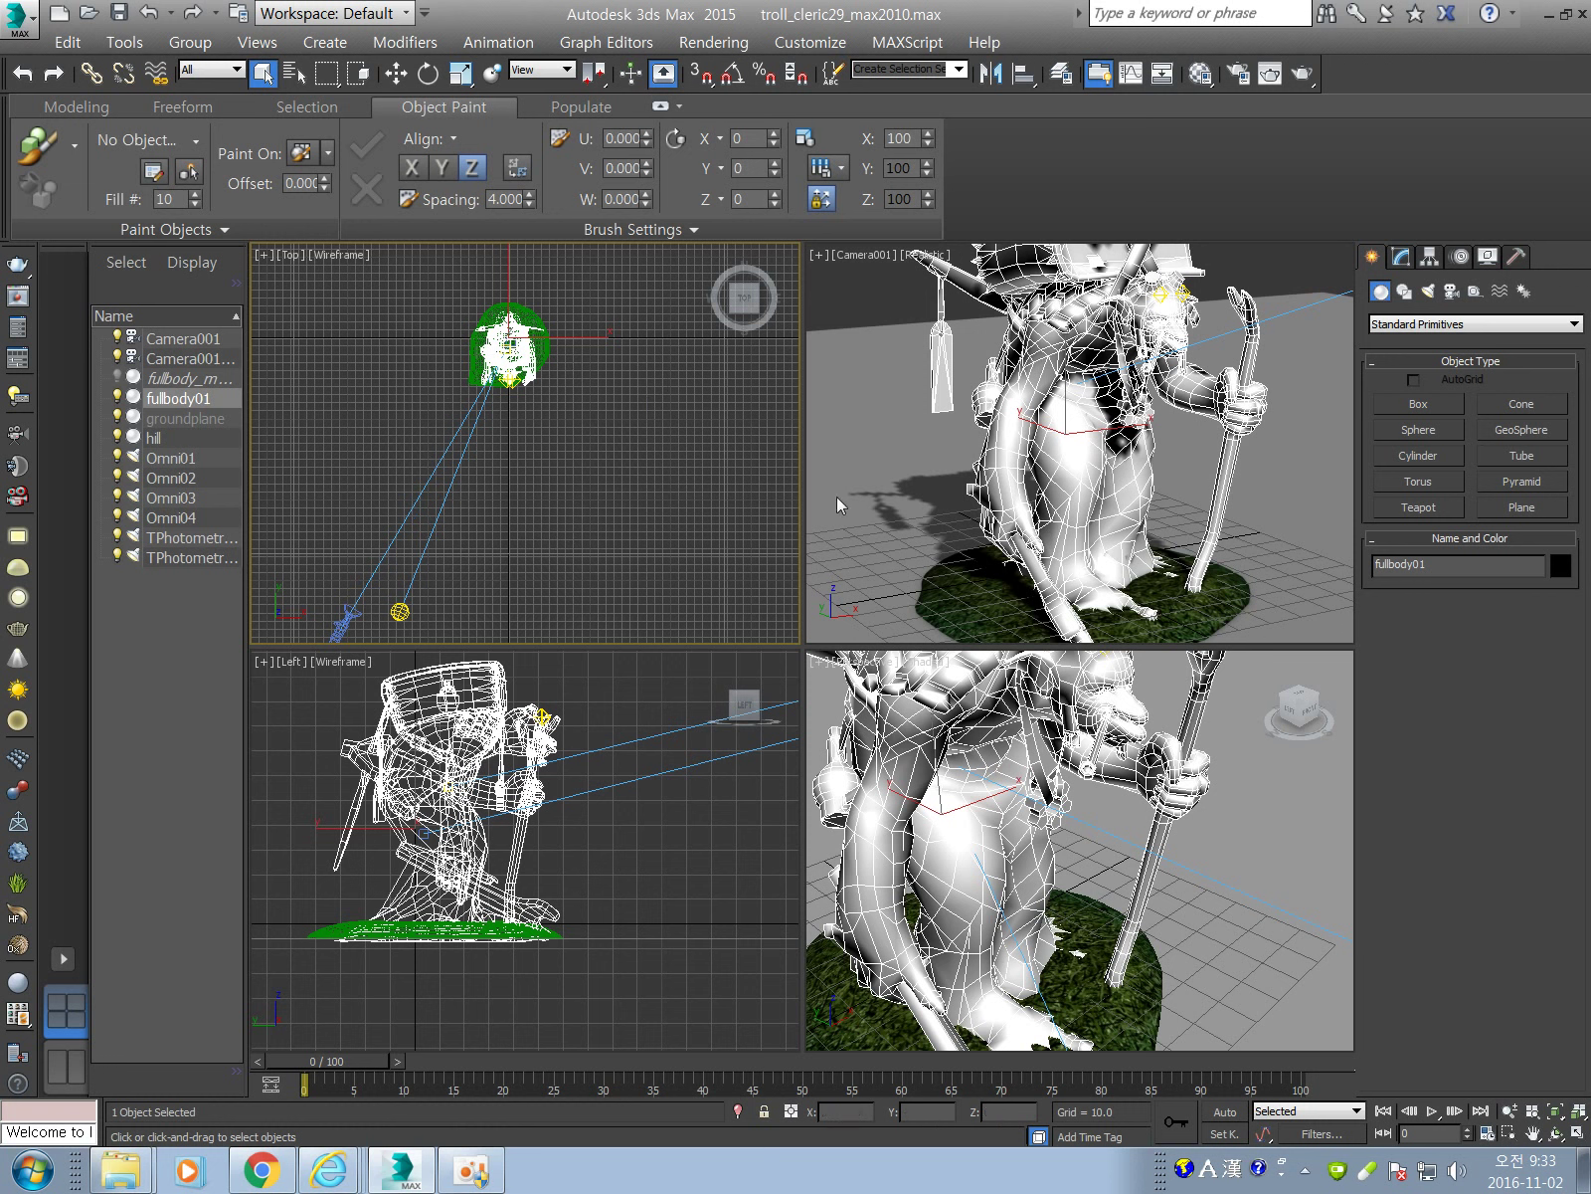
Render the Camera001 viewport, inspect the troll image, and minimize the rendered frame window.
right_click(877, 297)
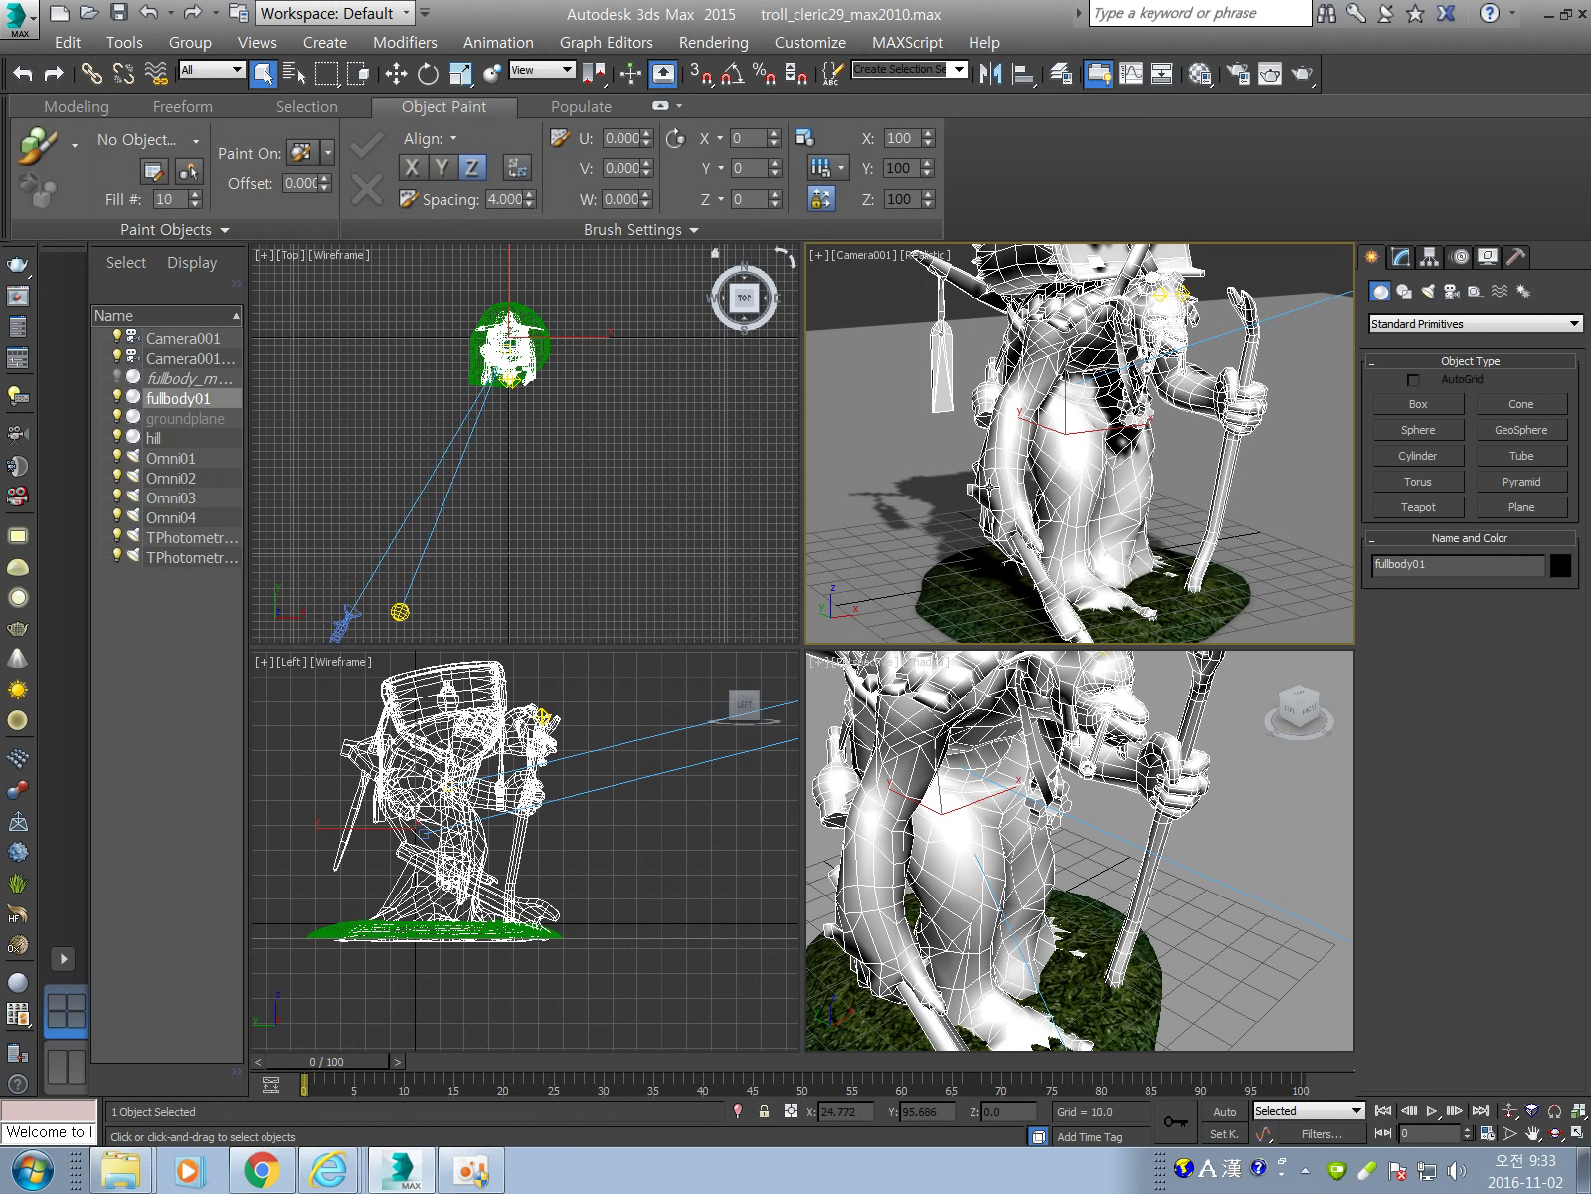
key("shift+q")
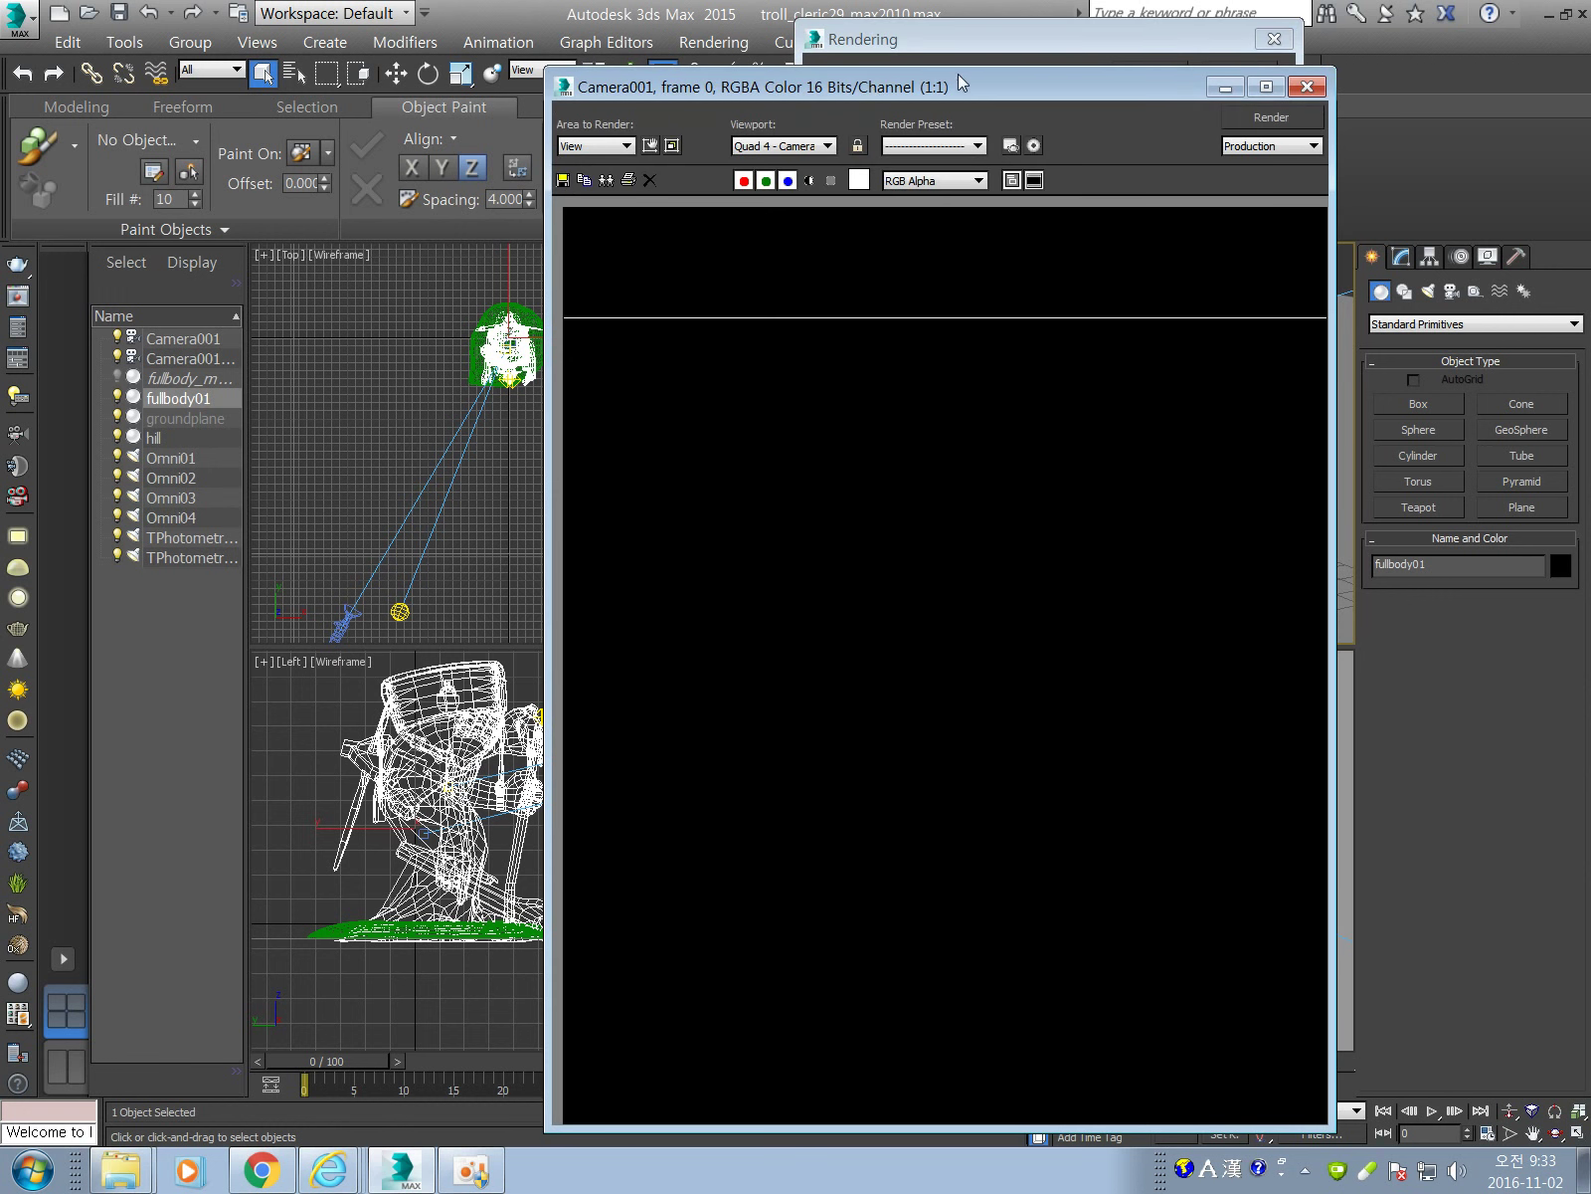
left_click_drag(964, 86, 708, 38)
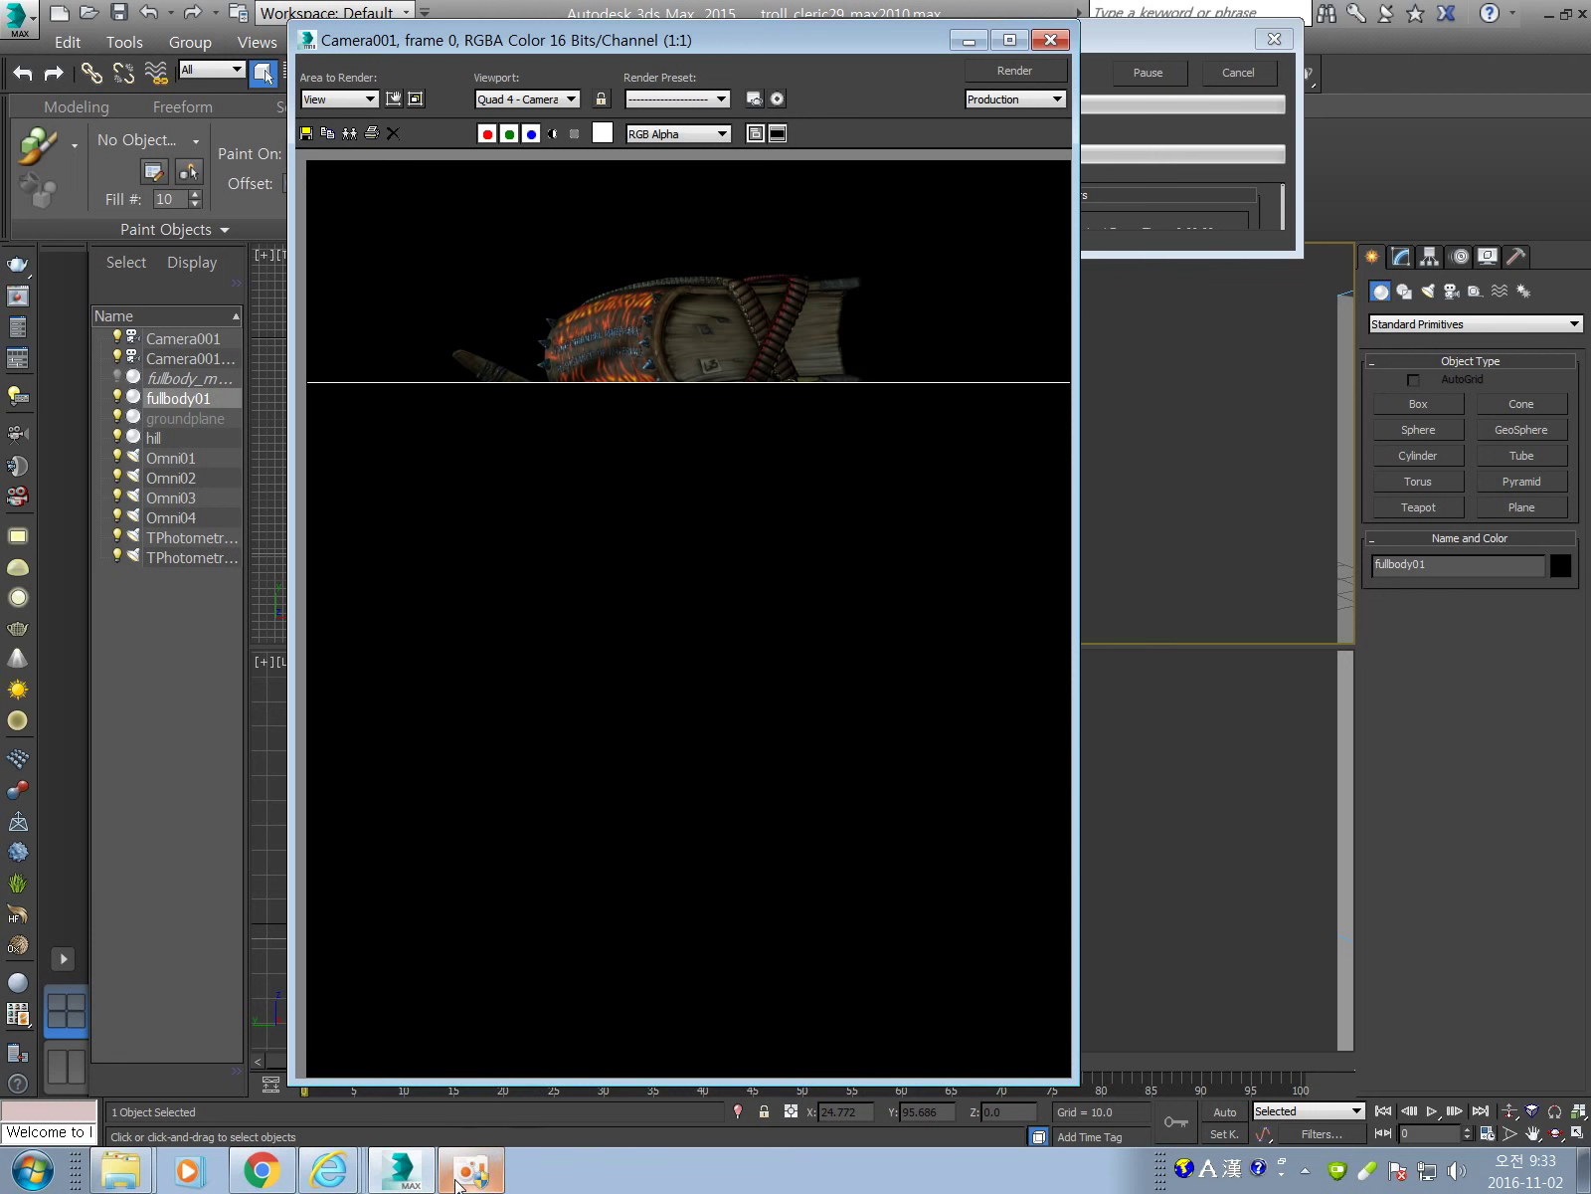
left_click(472, 1170)
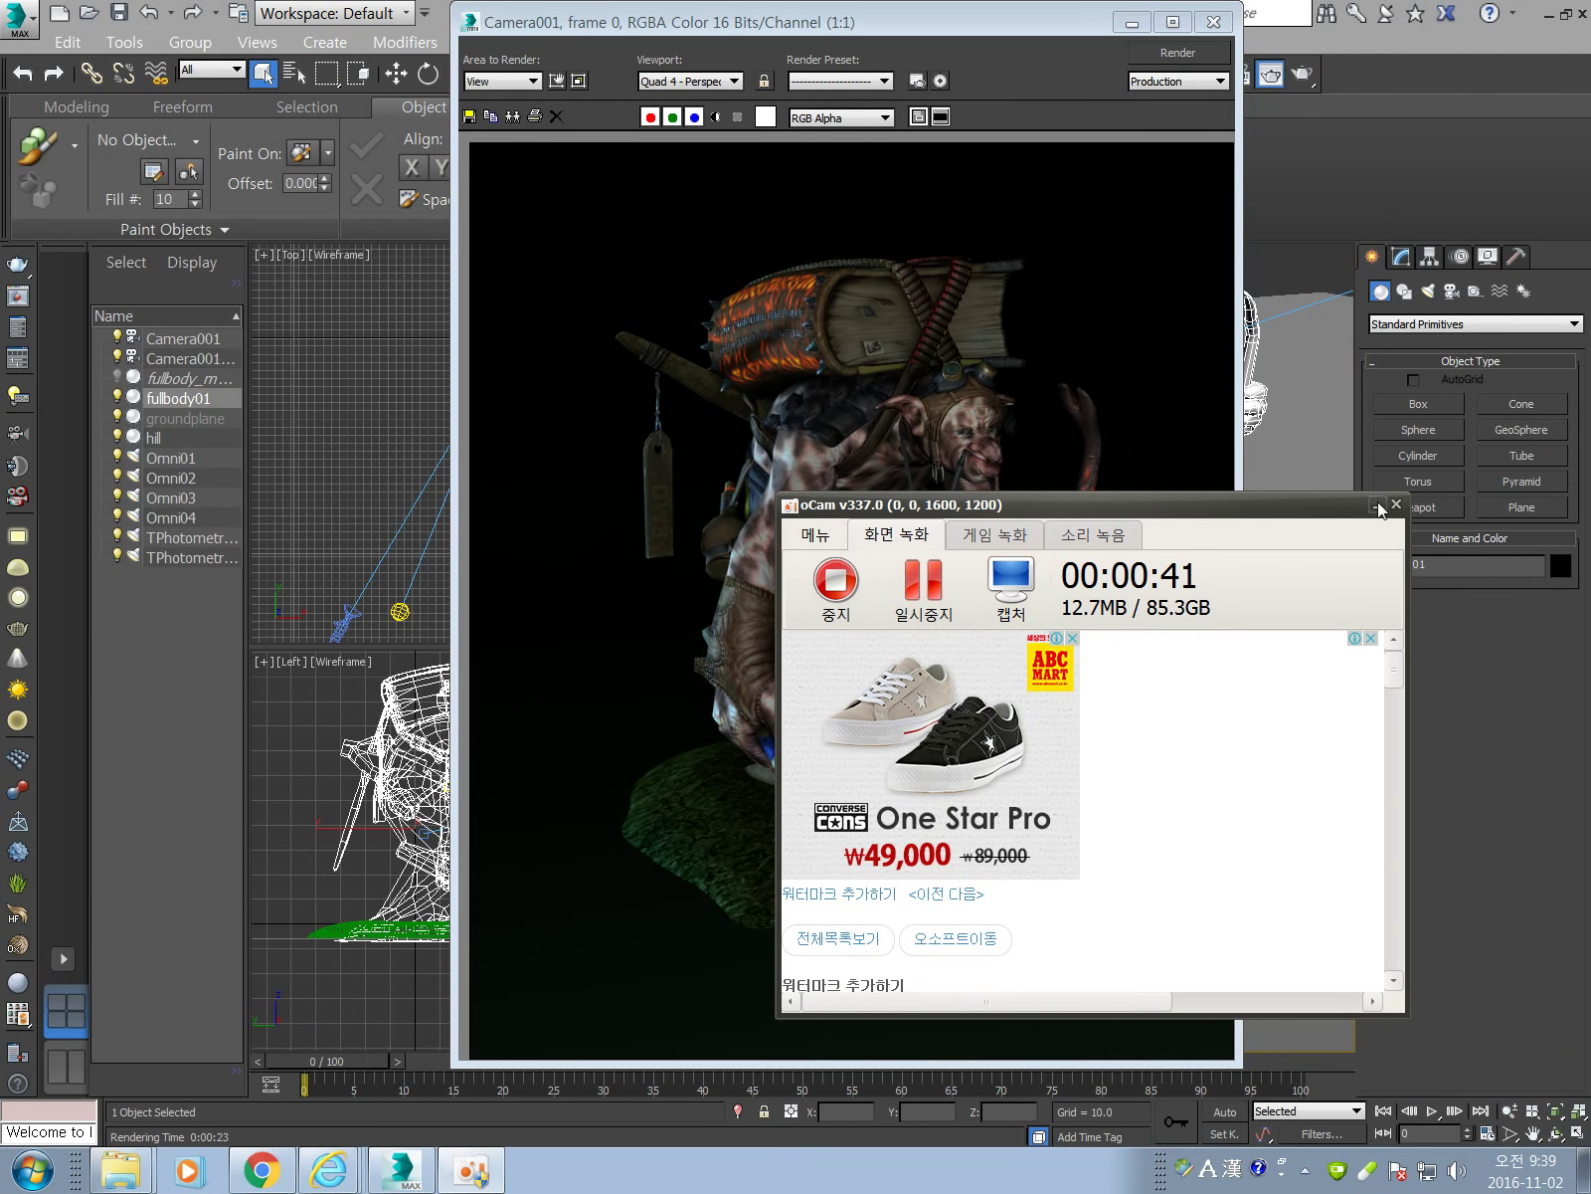
left_click(1377, 507)
left_click_drag(1104, 22, 1226, 35)
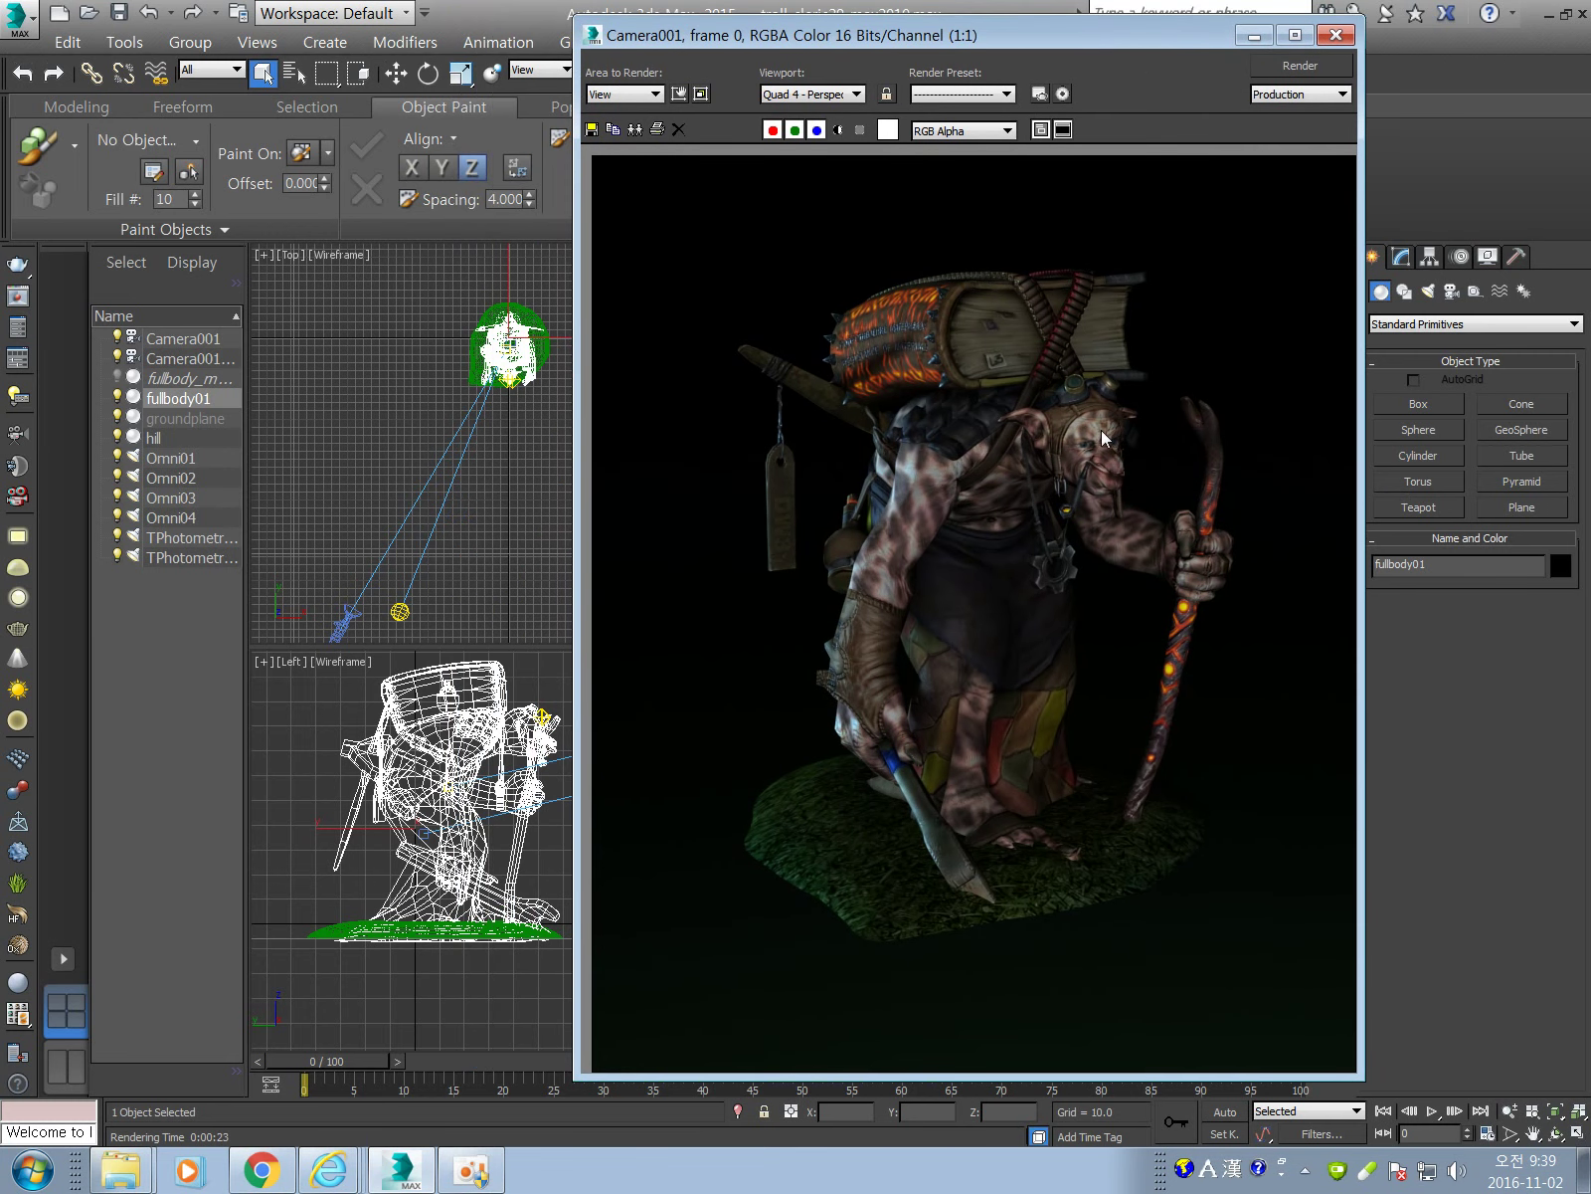
left_click(1253, 42)
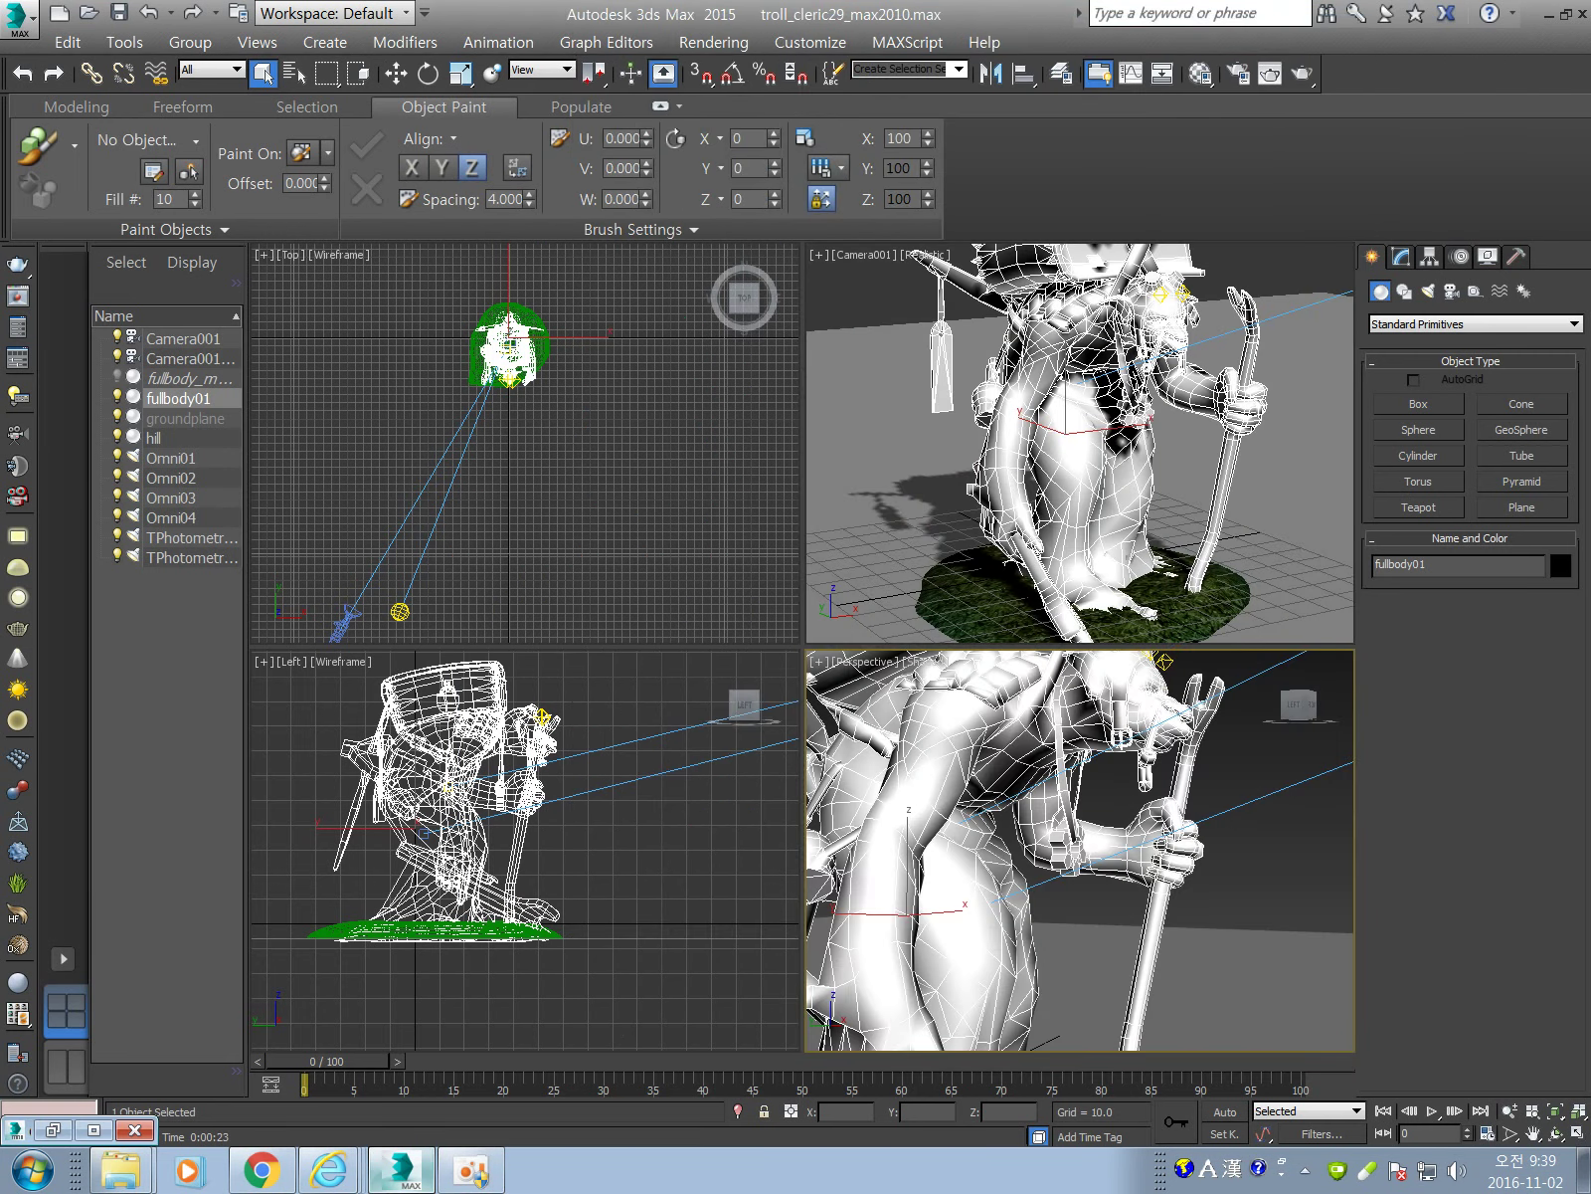
Switch to the TROL folder in Windows Explorer, open its map folder and maximize the window.
left_click(125, 1172)
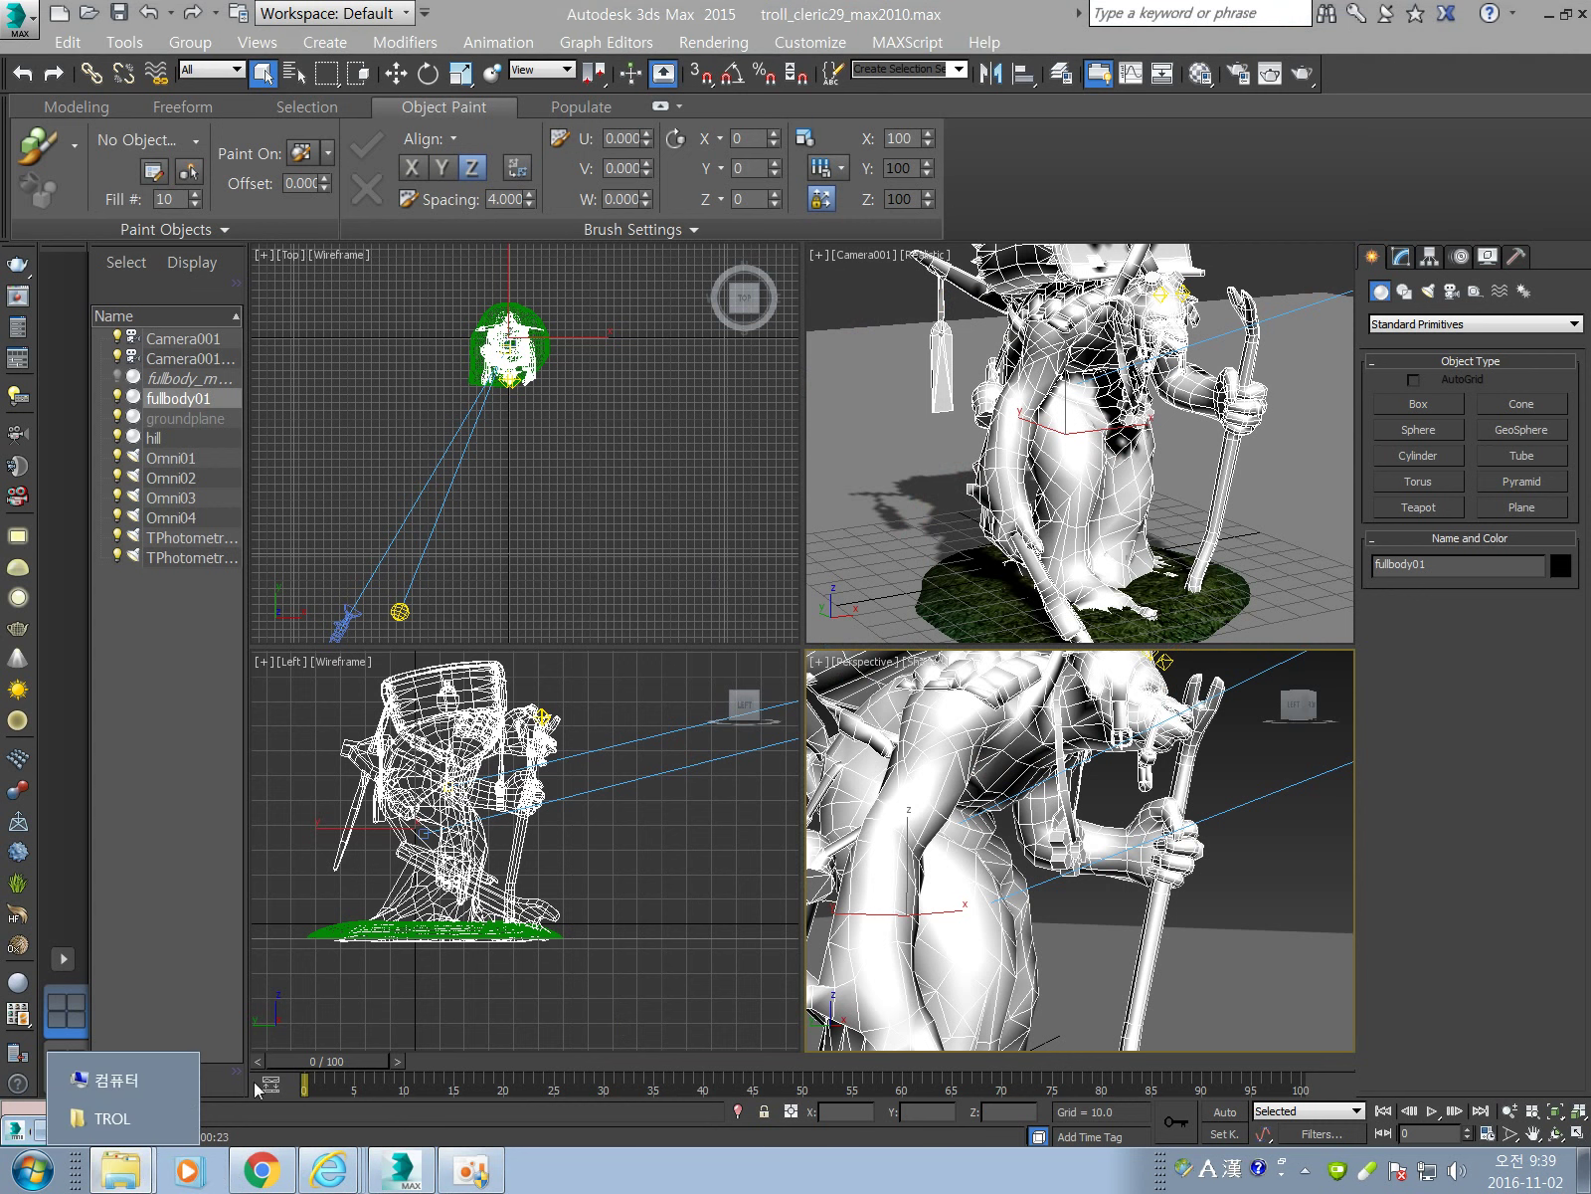
left_click(115, 1119)
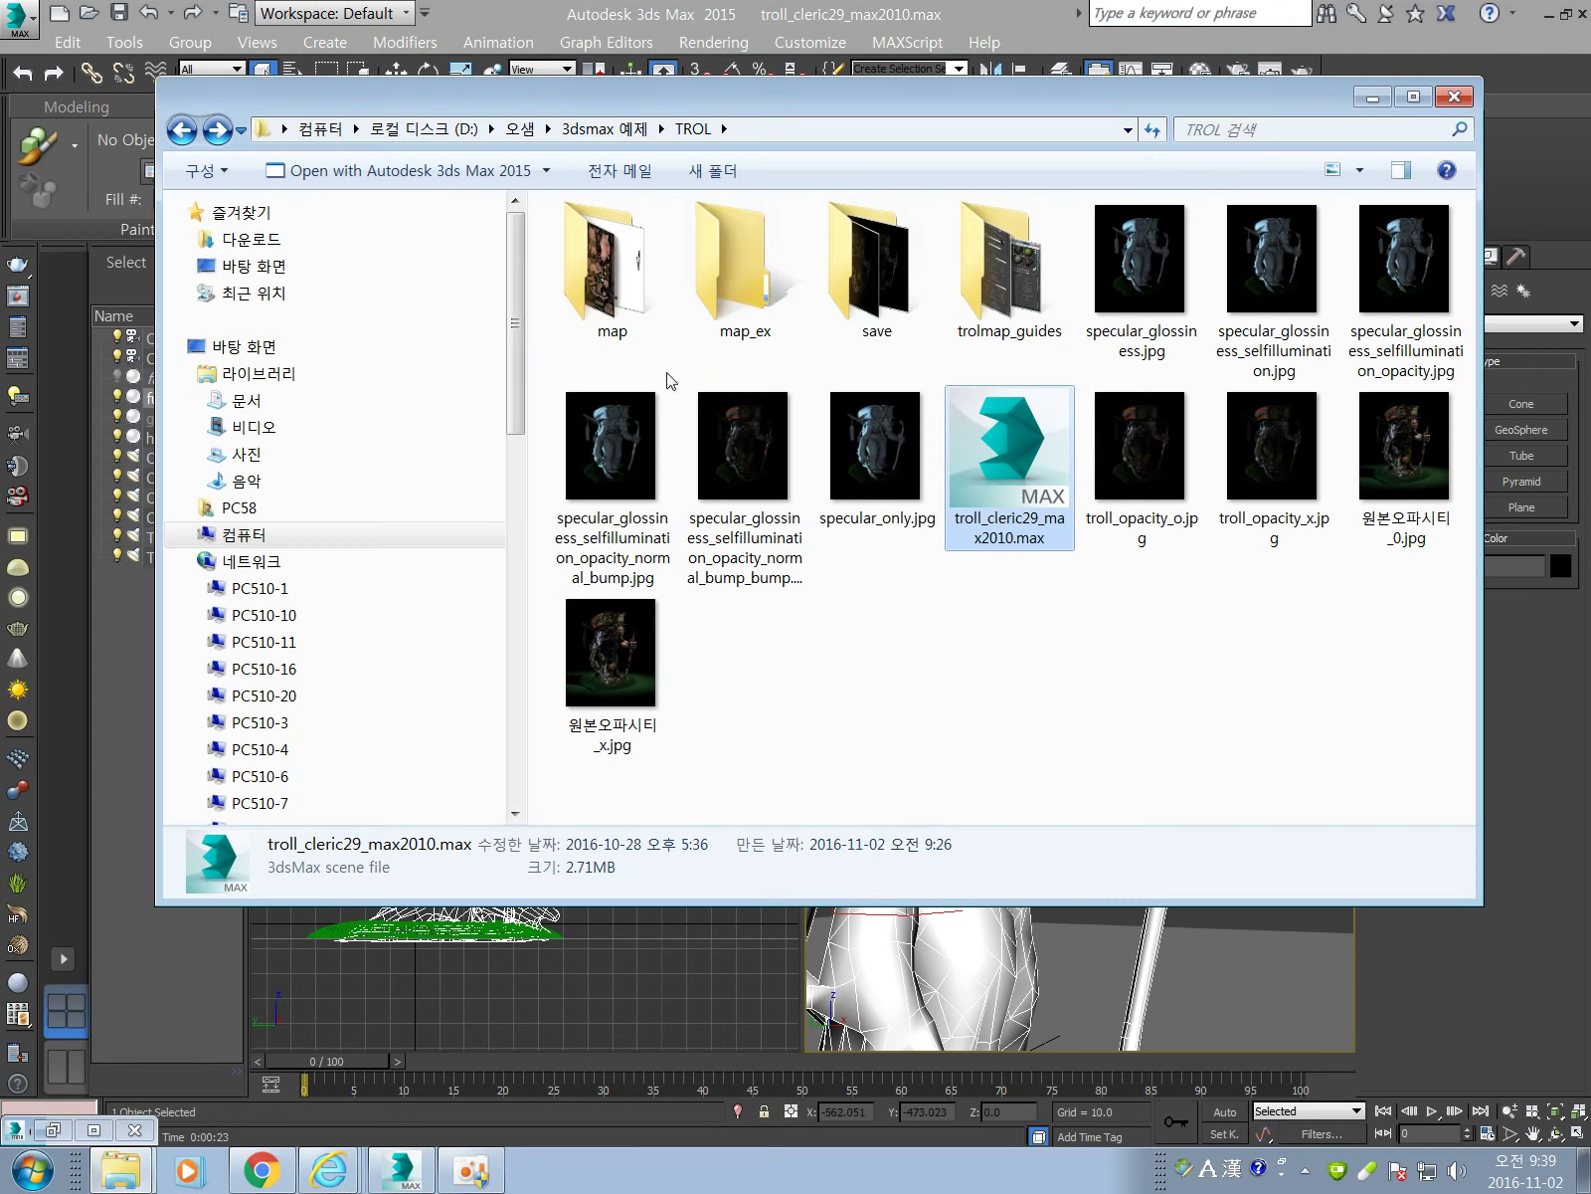
left_click(638, 300)
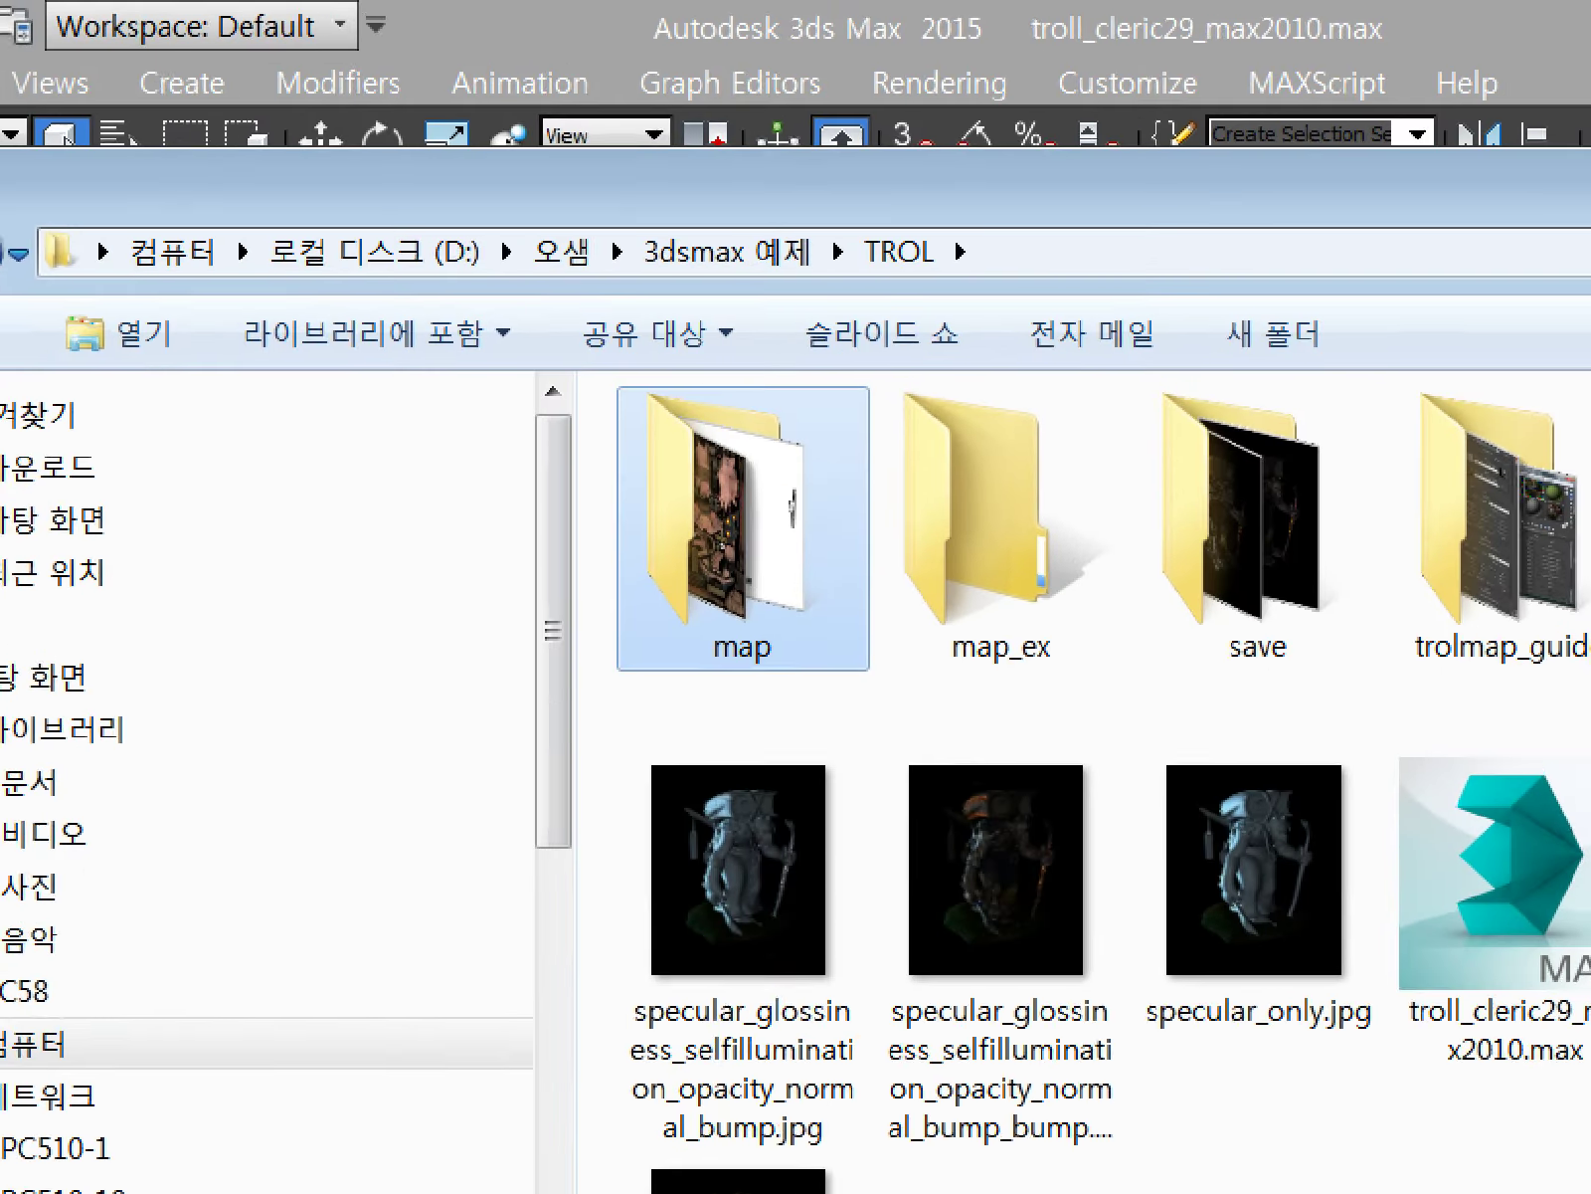
left_click_drag(608, 306, 623, 338)
double_click(637, 266)
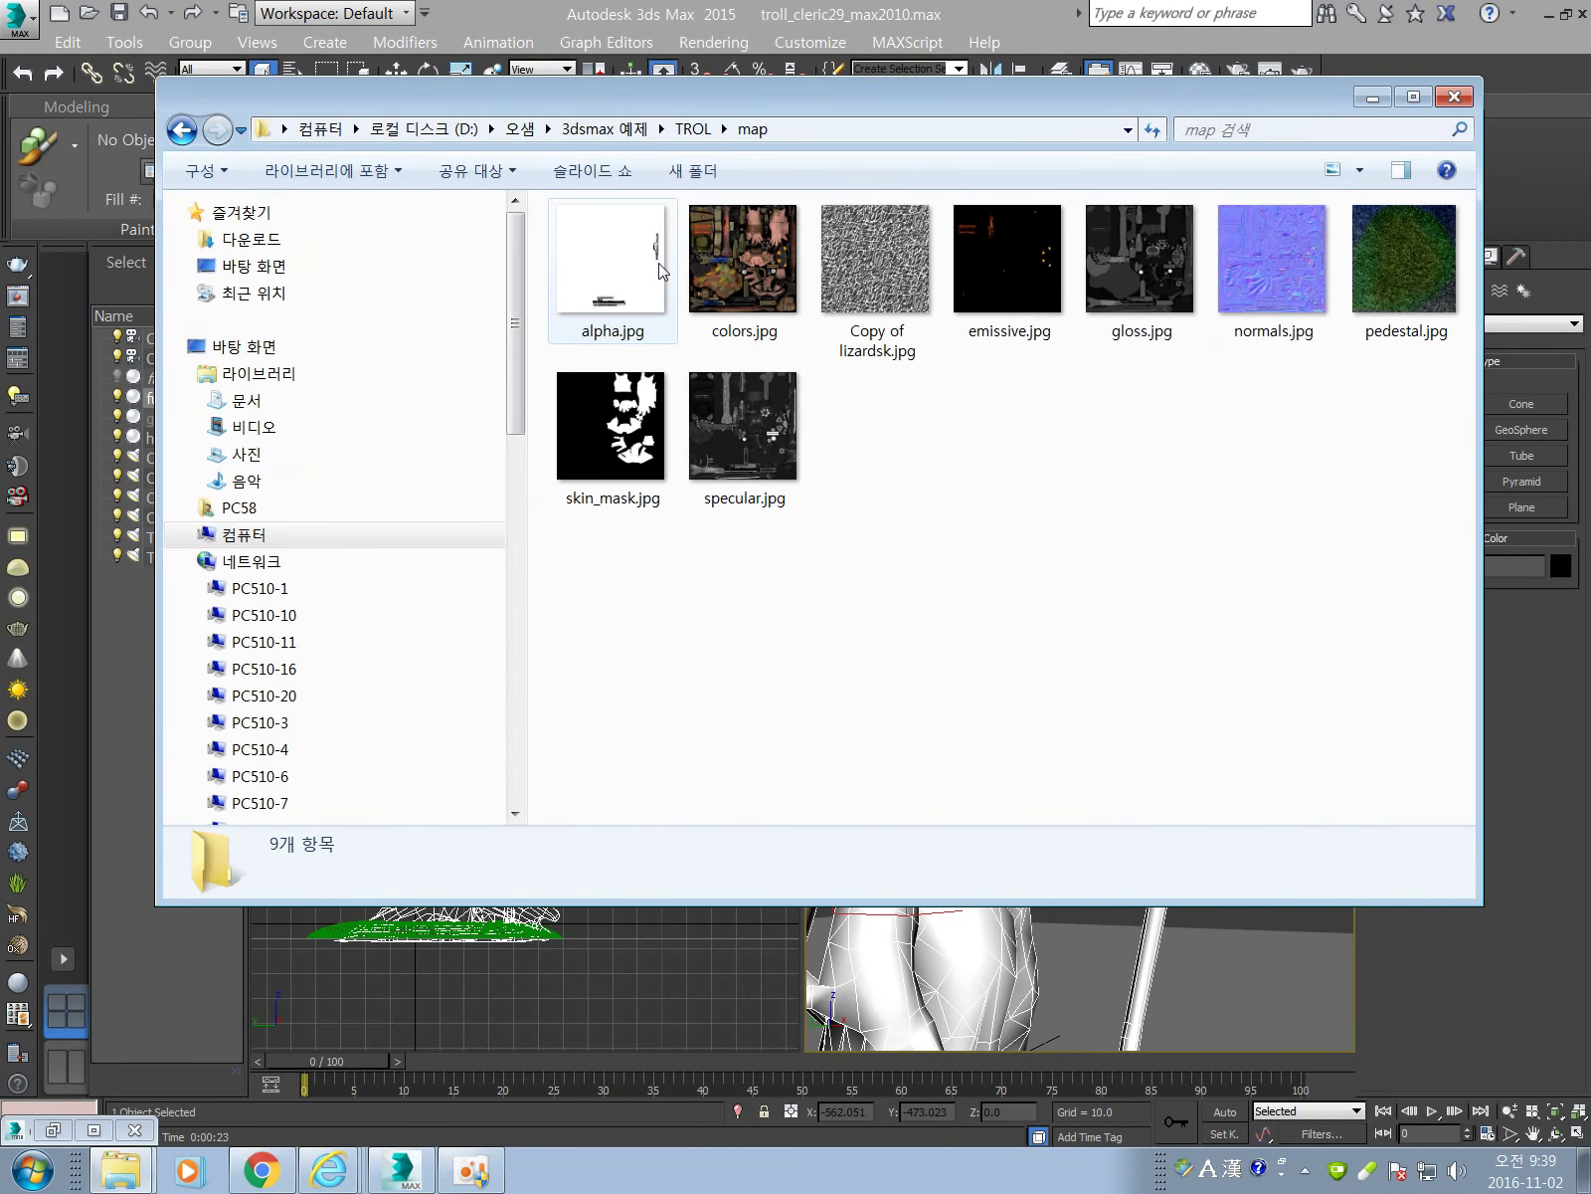
left_click(1411, 100)
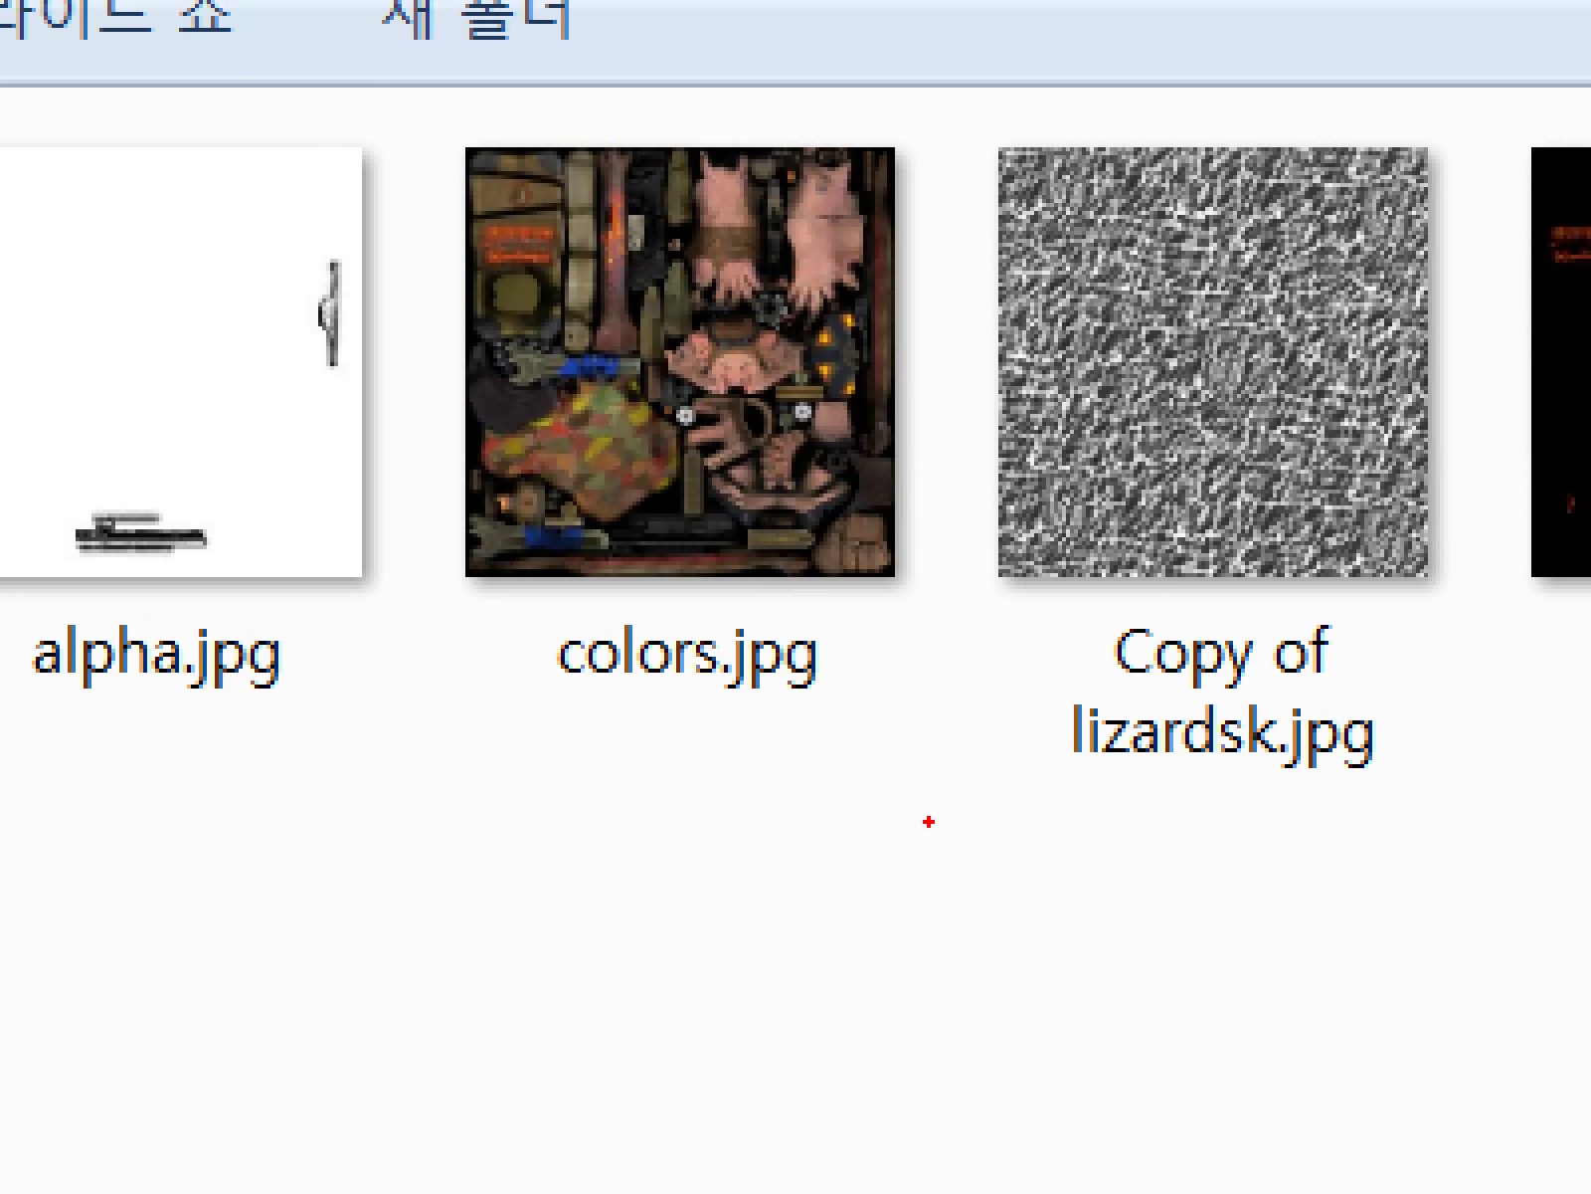
Open colors.jpg from the map folder in the Windows photo viewer and examine the texture at full window size.
mouse_move(1014, 837)
left_mouse_down()
mouse_move(431, 685)
mouse_move(696, 0)
mouse_move(959, 345)
mouse_move(959, 735)
mouse_move(859, 935)
mouse_move(782, 945)
mouse_move(284, 286)
mouse_move(920, 221)
mouse_move(923, 712)
mouse_move(831, 885)
left_mouse_up()
key("Escape")
left_click(571, 210)
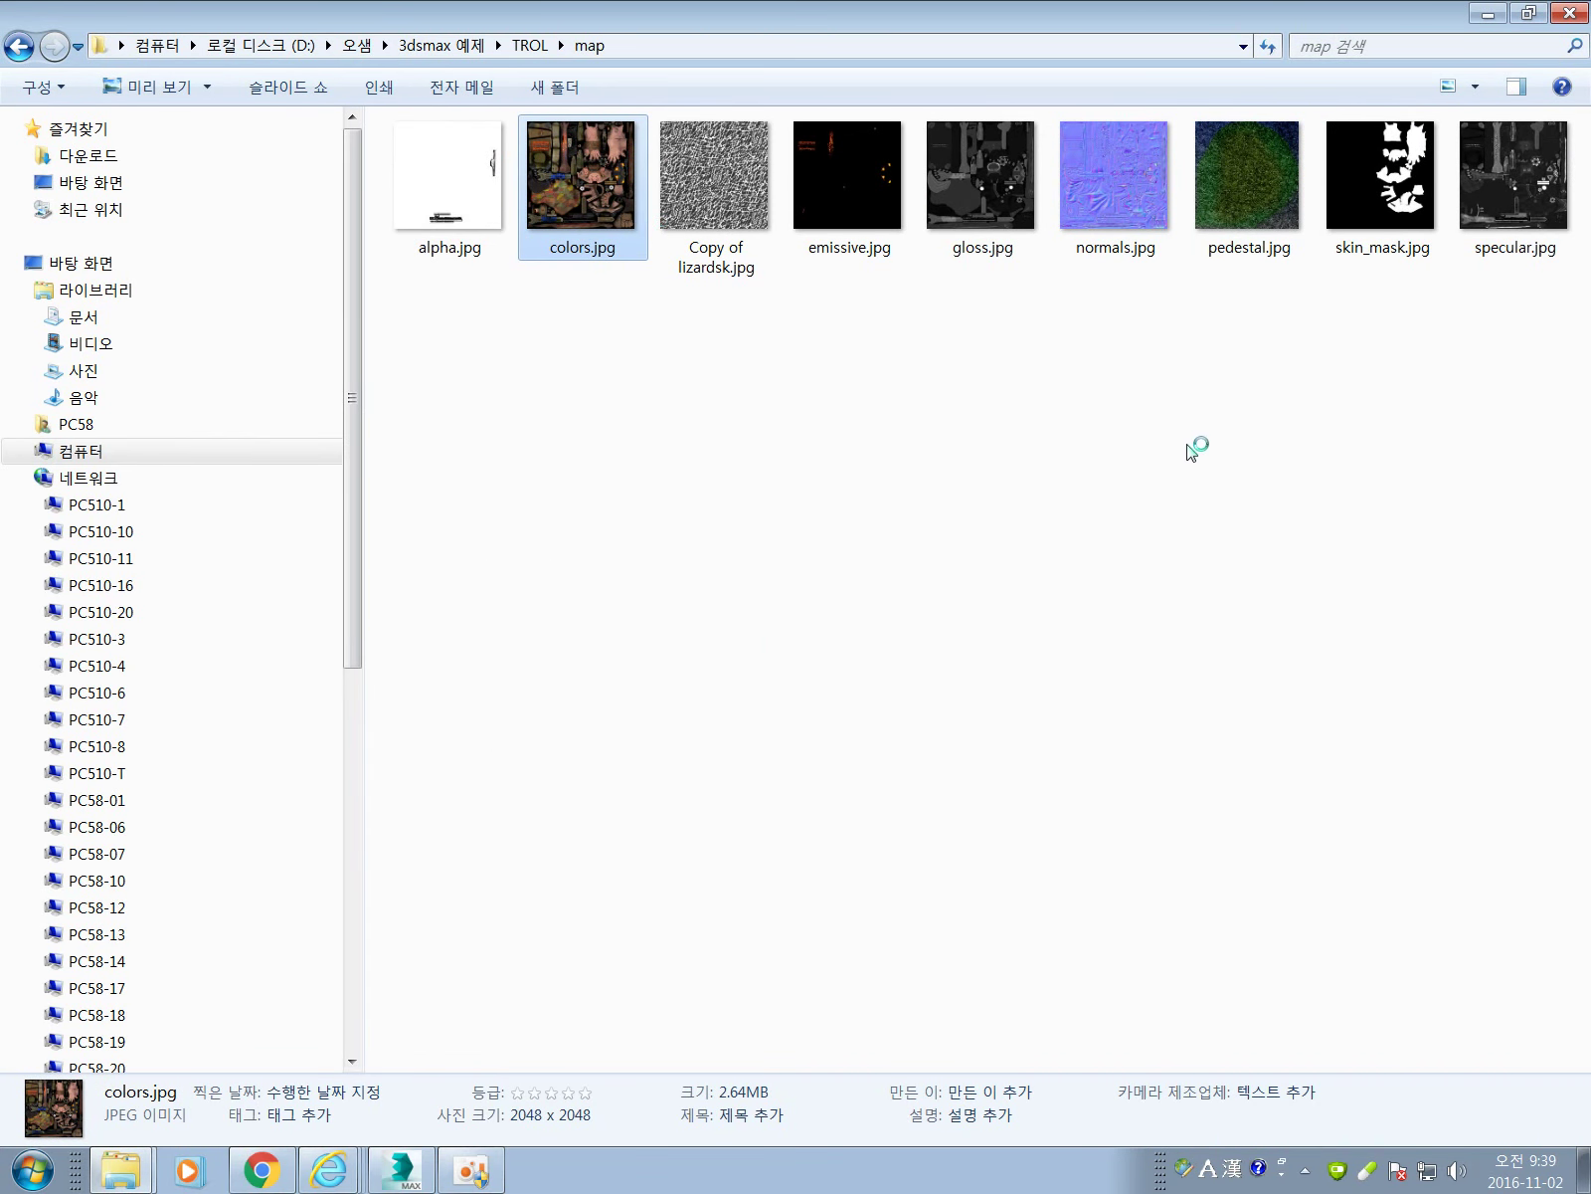
double_click(550, 218)
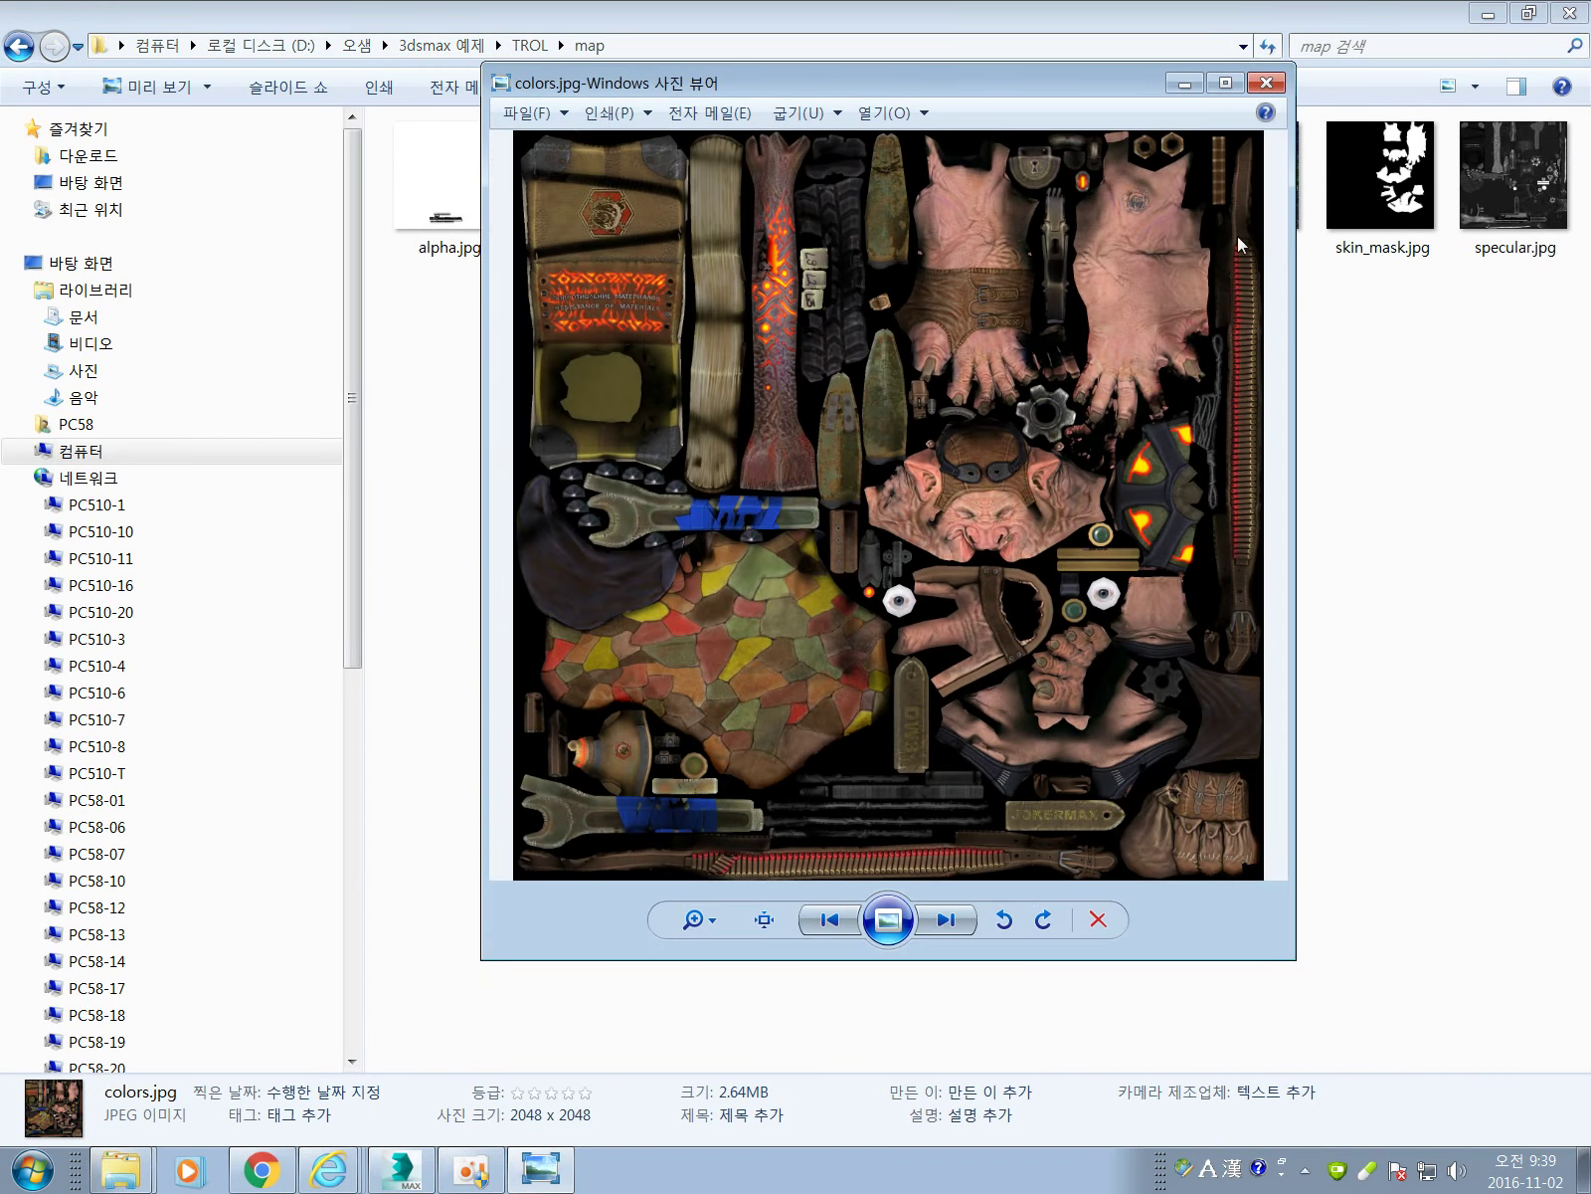
left_click(1225, 83)
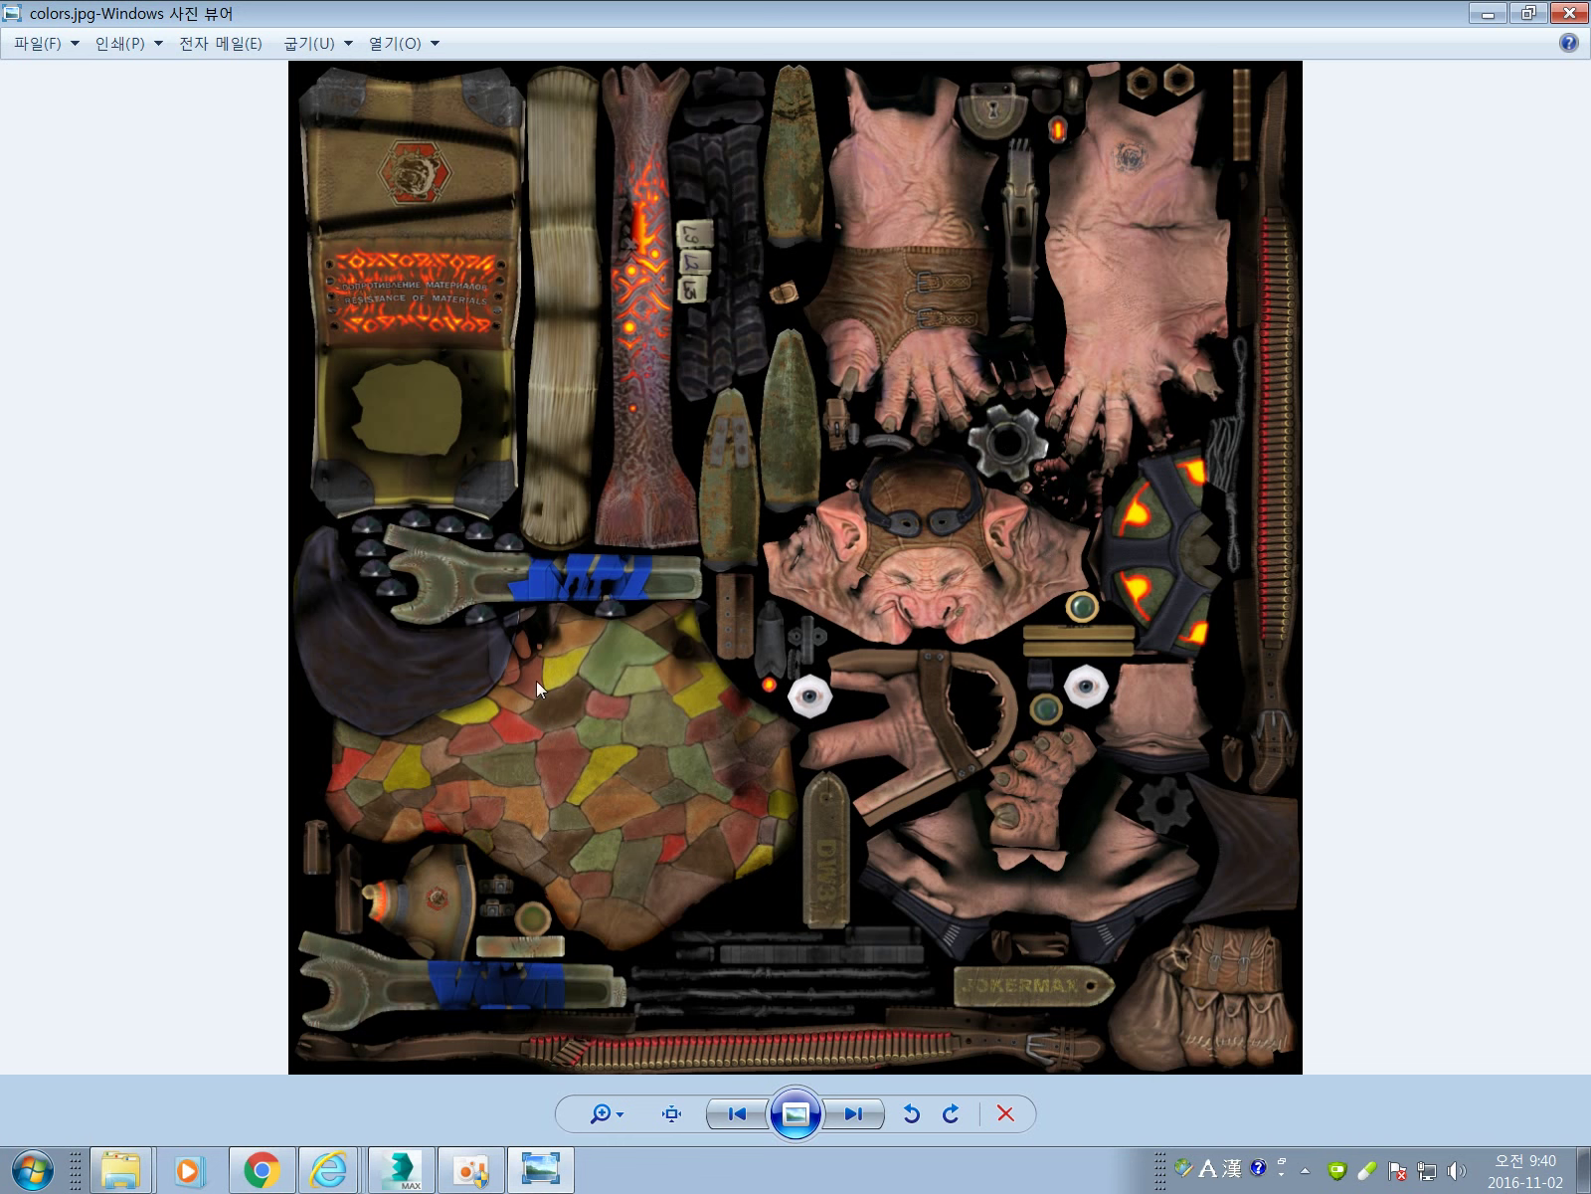
left_click(1528, 16)
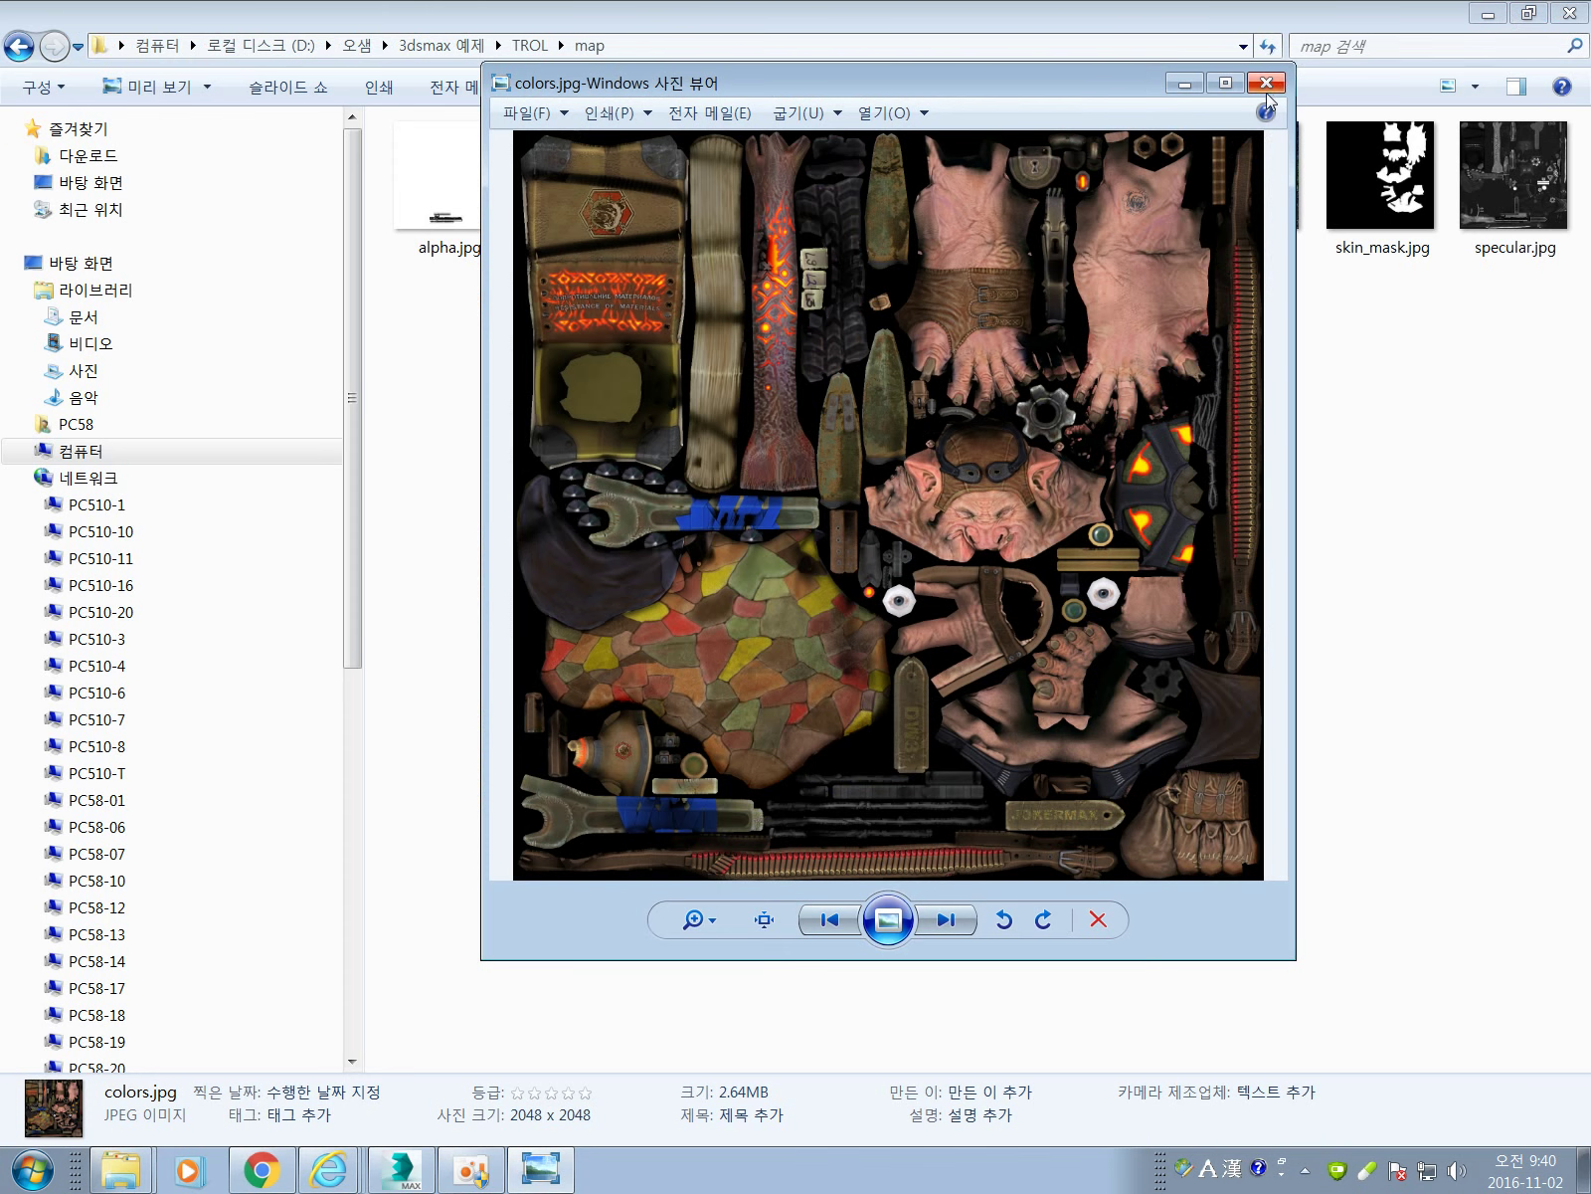
left_click(1226, 84)
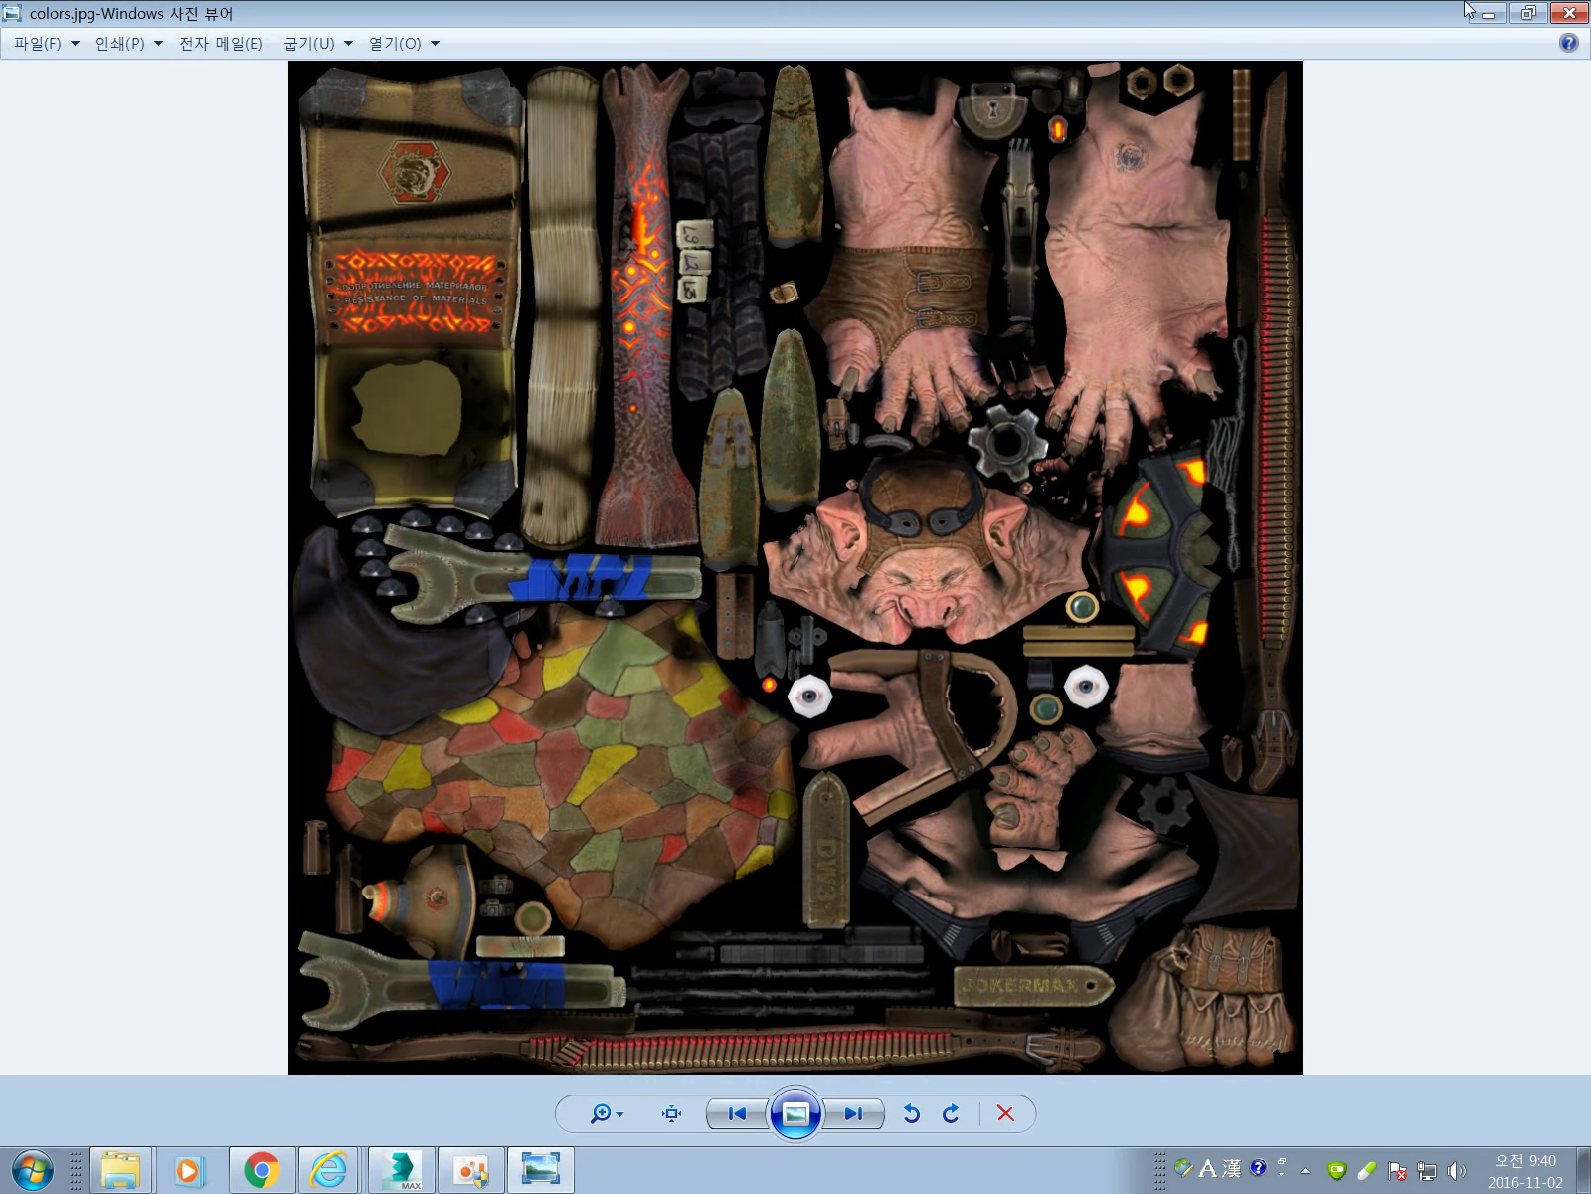
left_click(1490, 16)
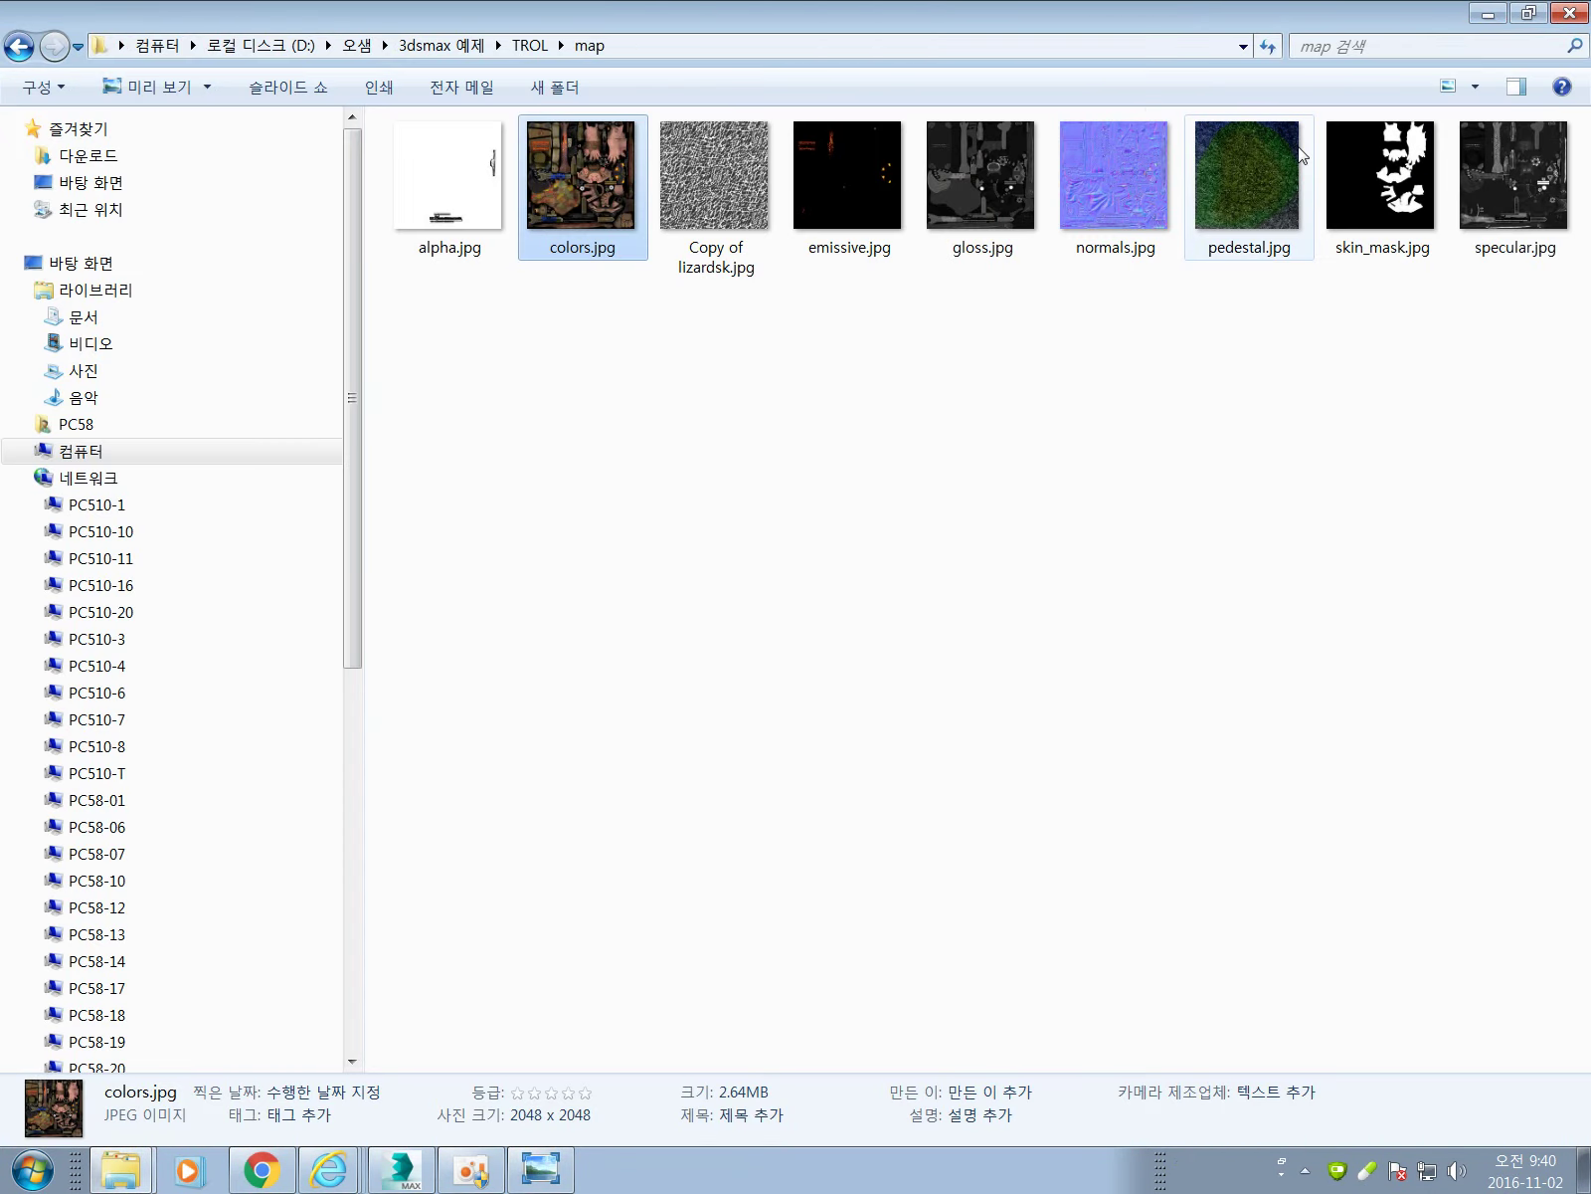
Clear the desktop of open windows, launch Adobe Photoshop CS6 and open colors.jpg in it.
left_click(1489, 12)
left_click(1548, 14)
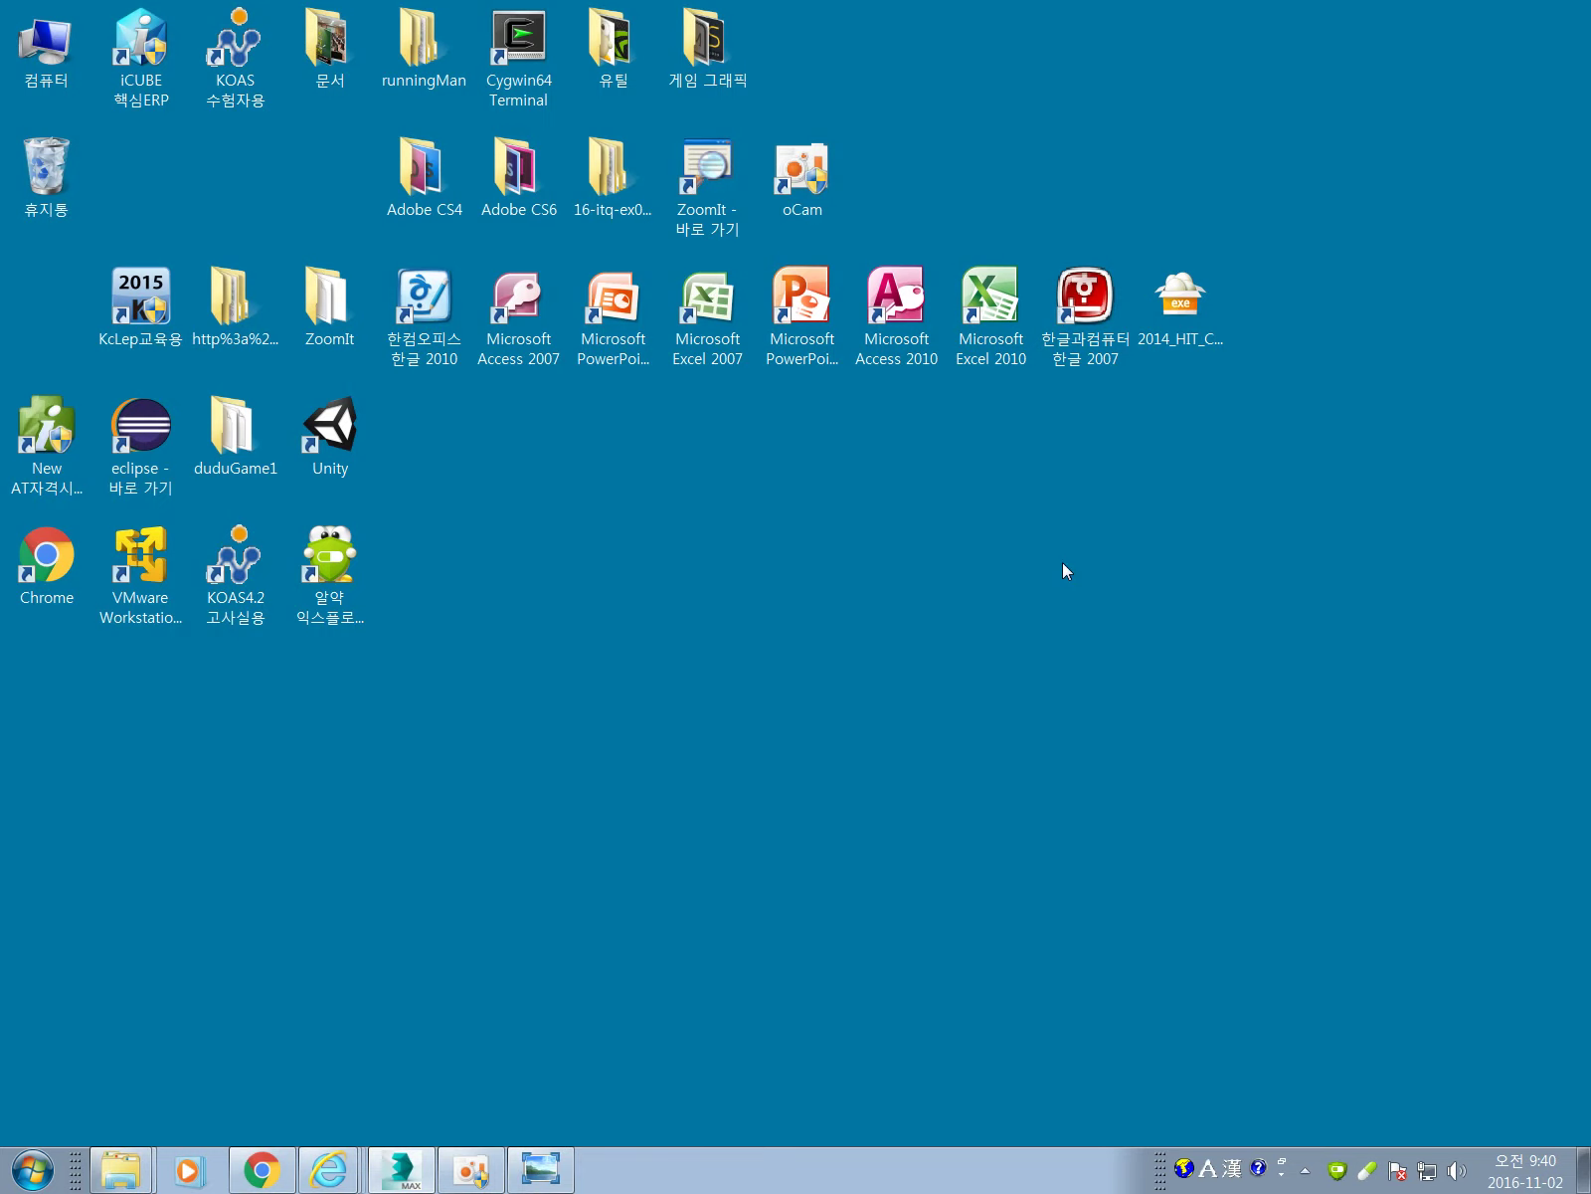
left_click_drag(1216, 656, 1140, 676)
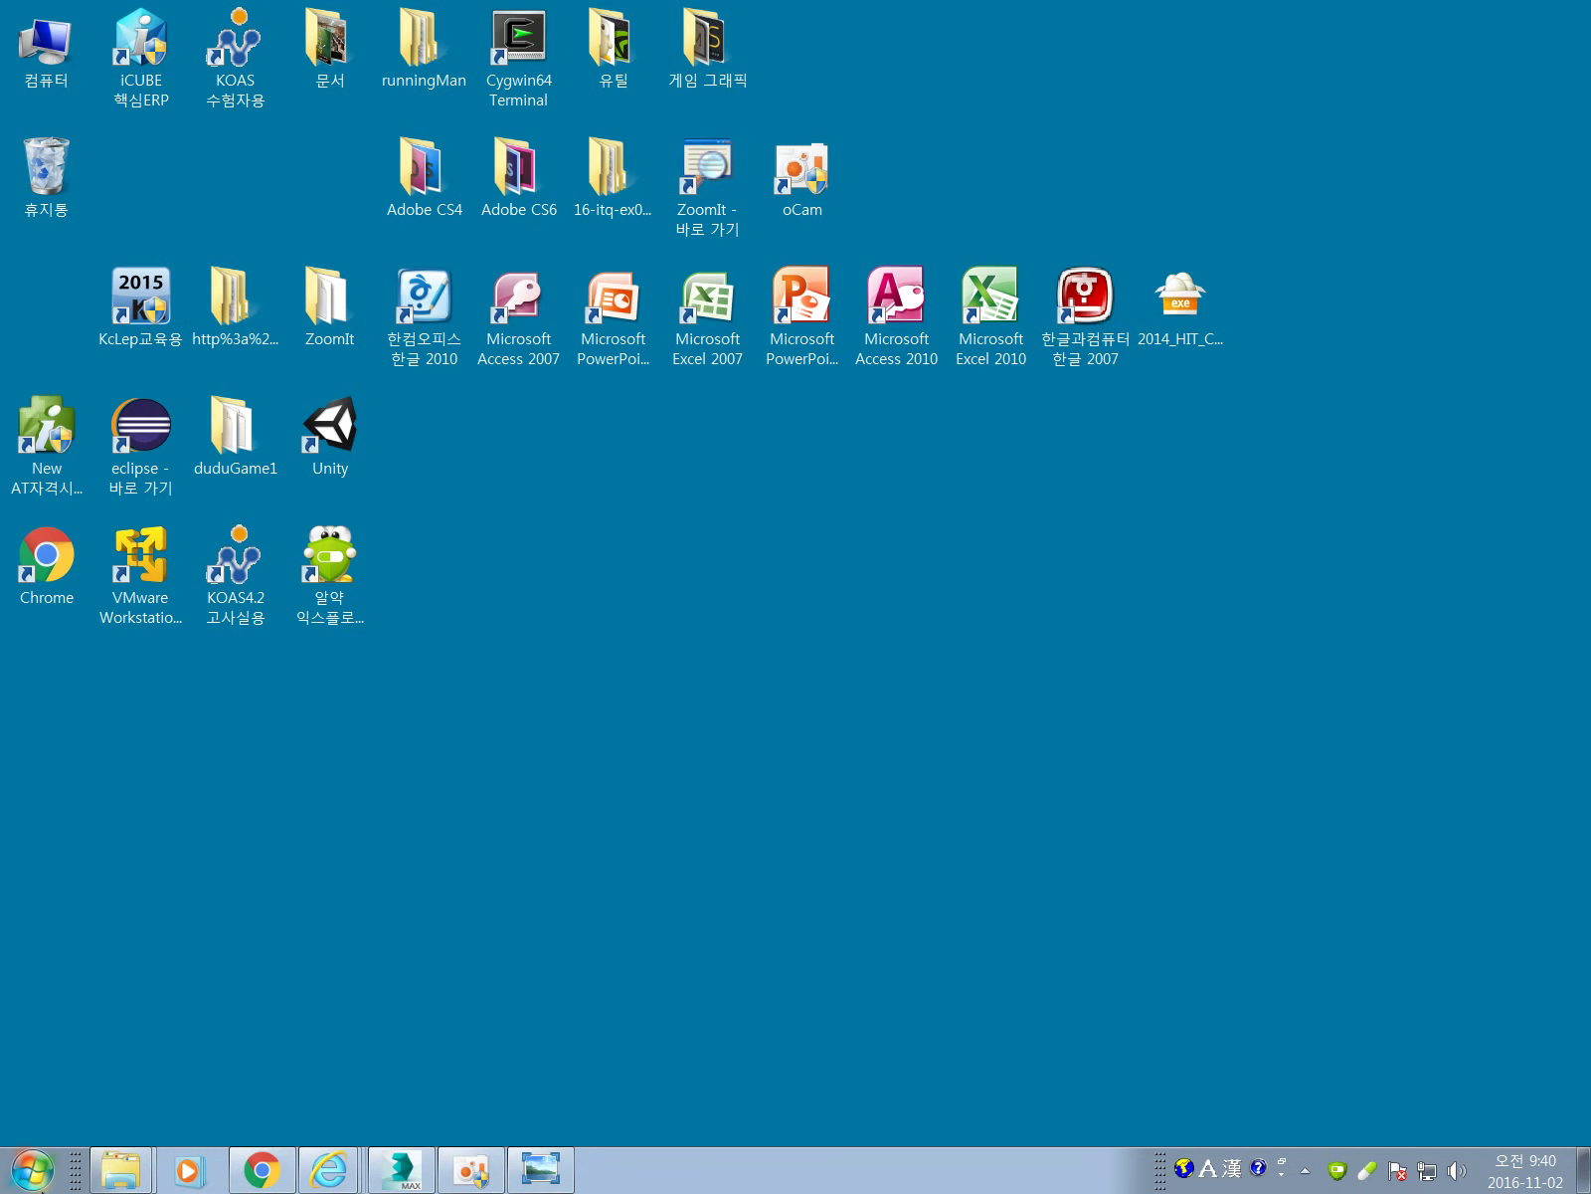
left_click(20, 1182)
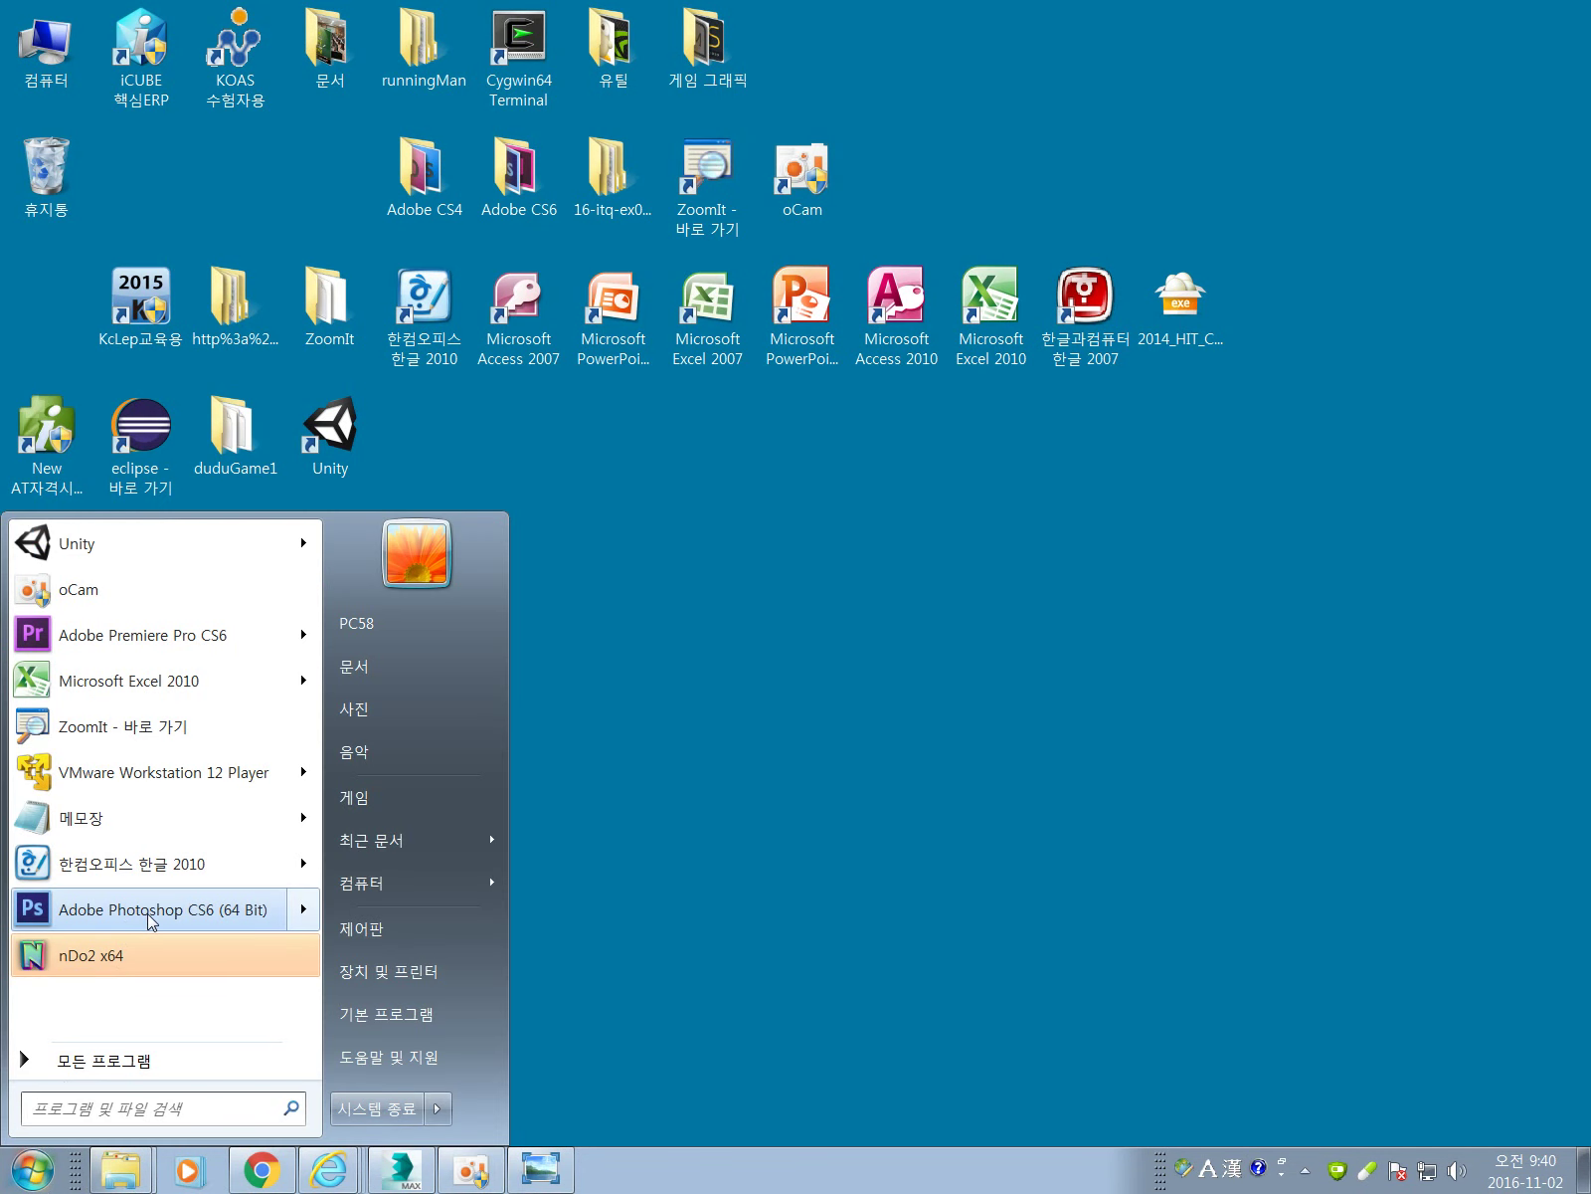
left_click(1427, 456)
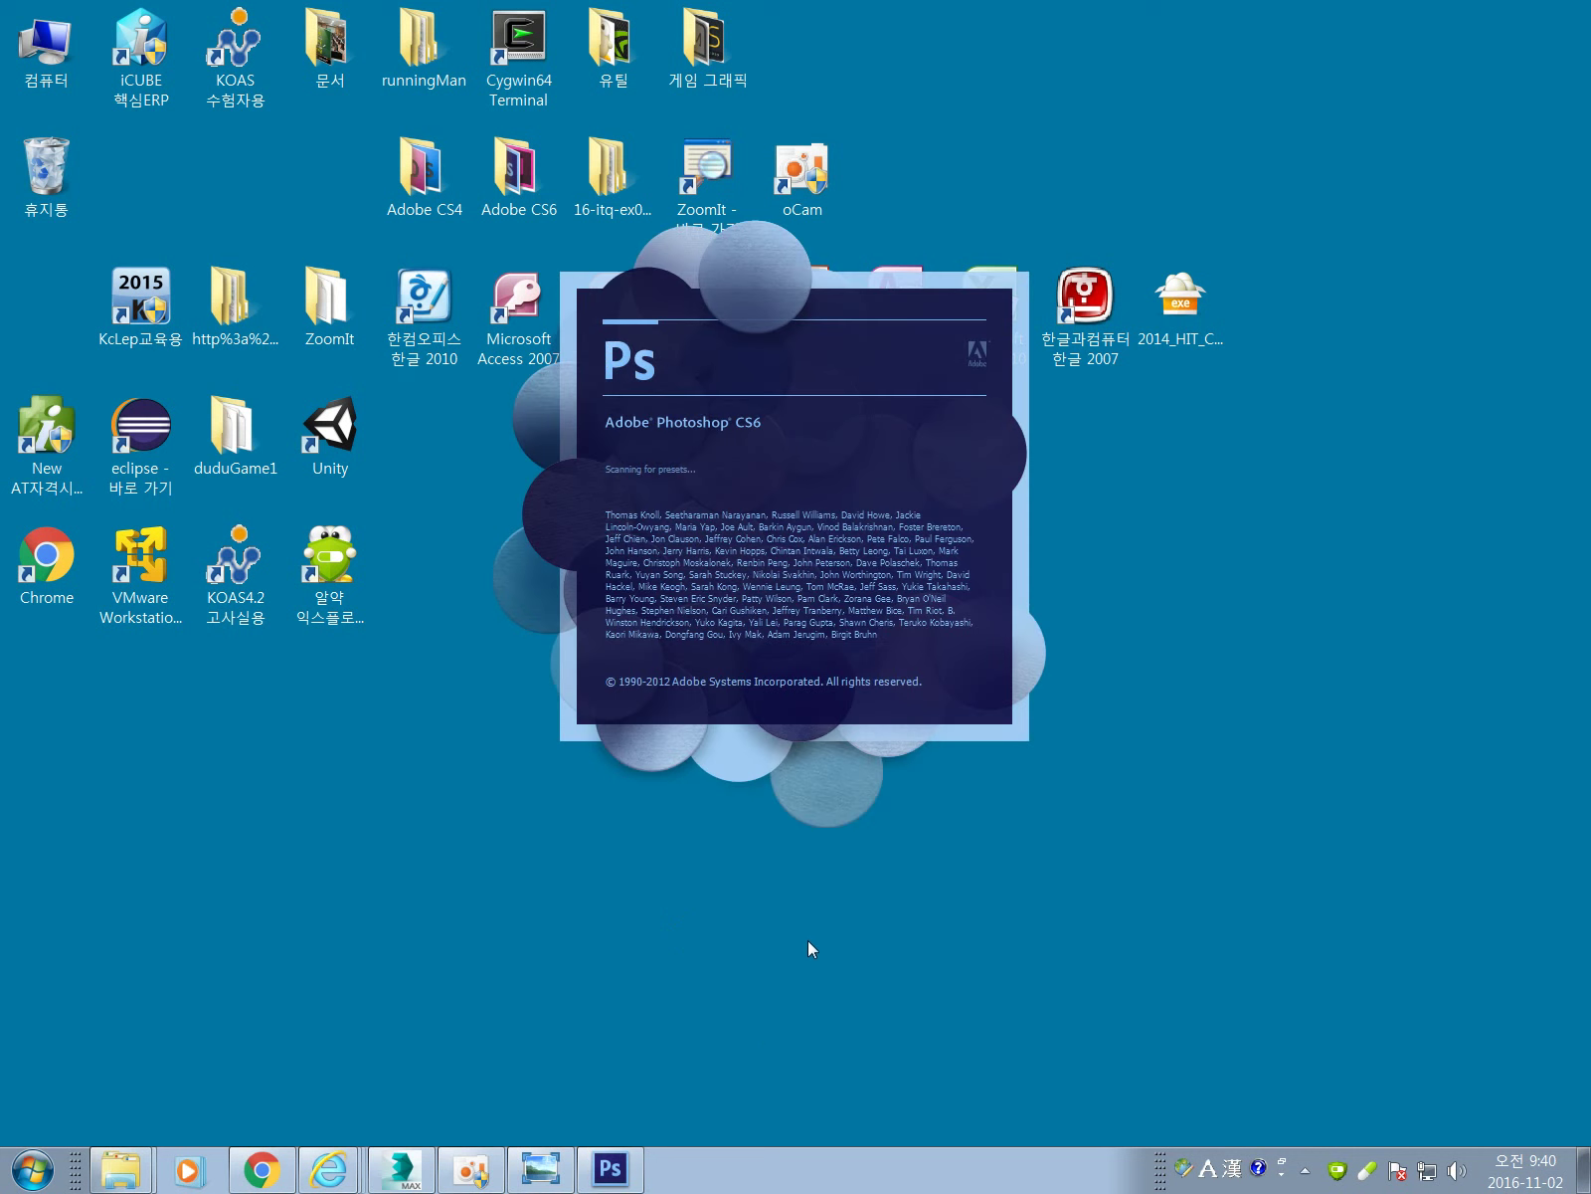
left_click(472, 1169)
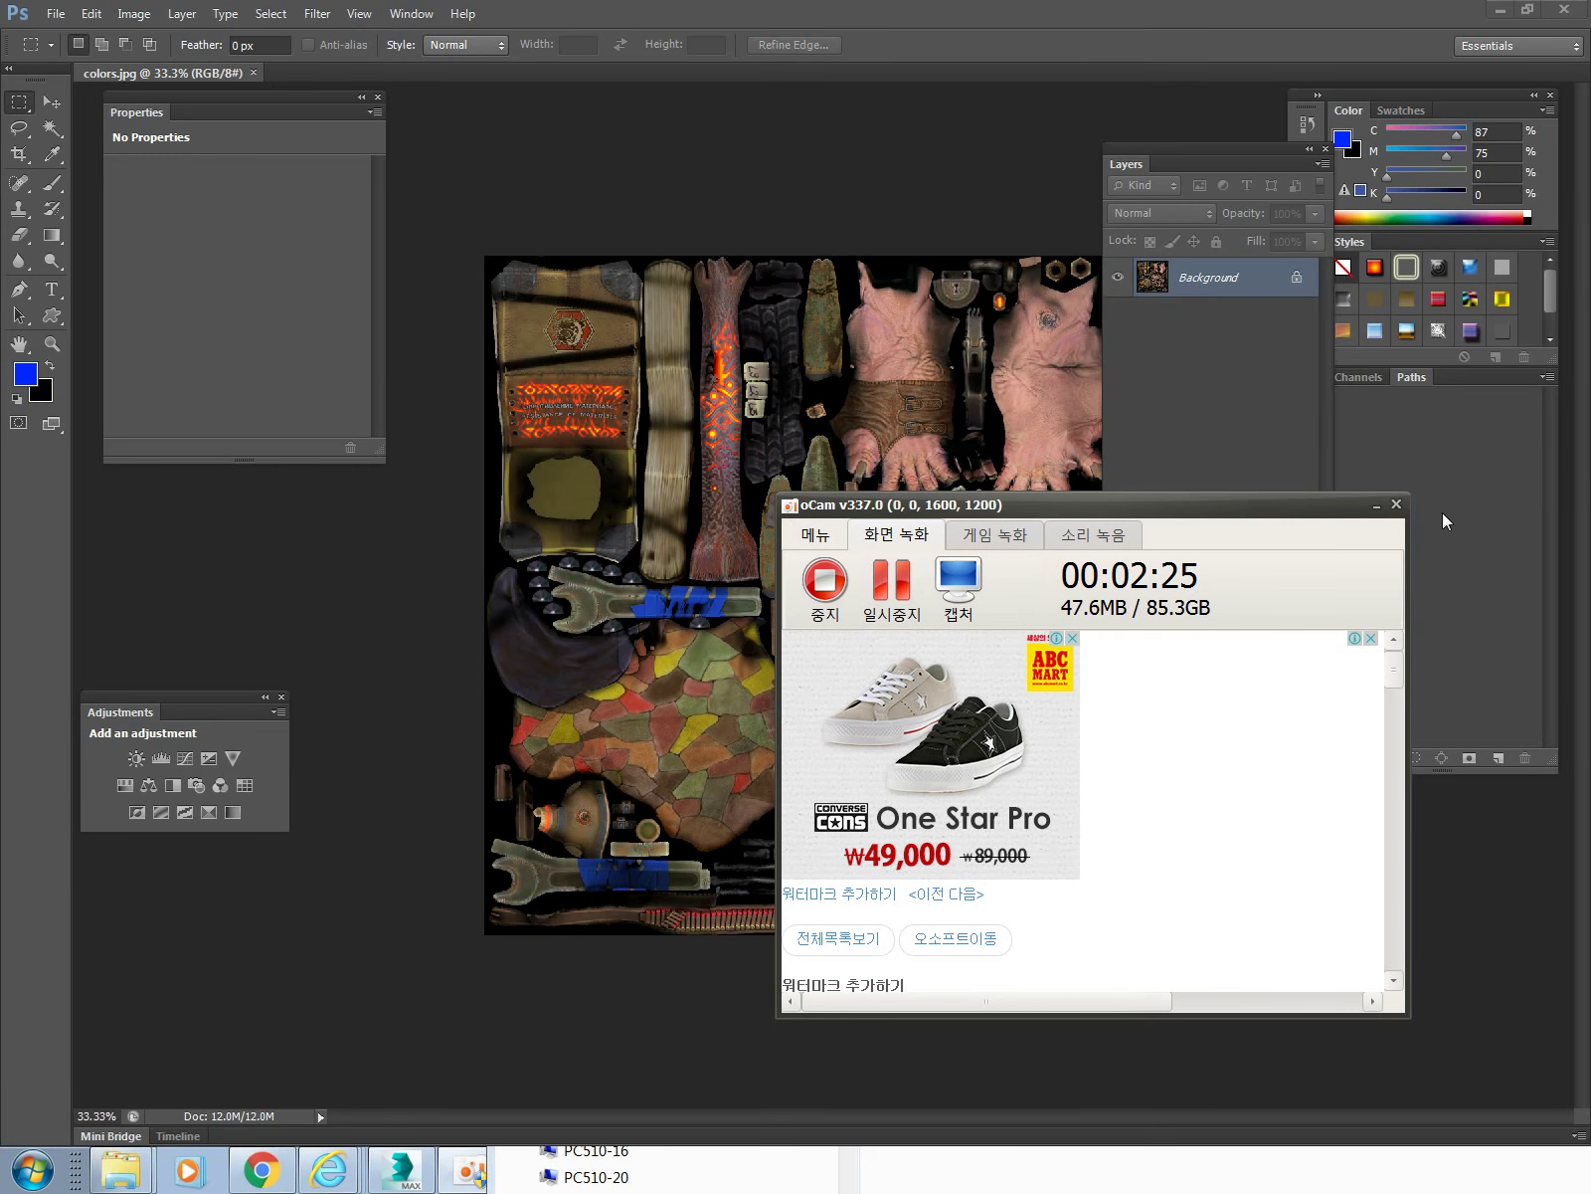
left_click(1377, 505)
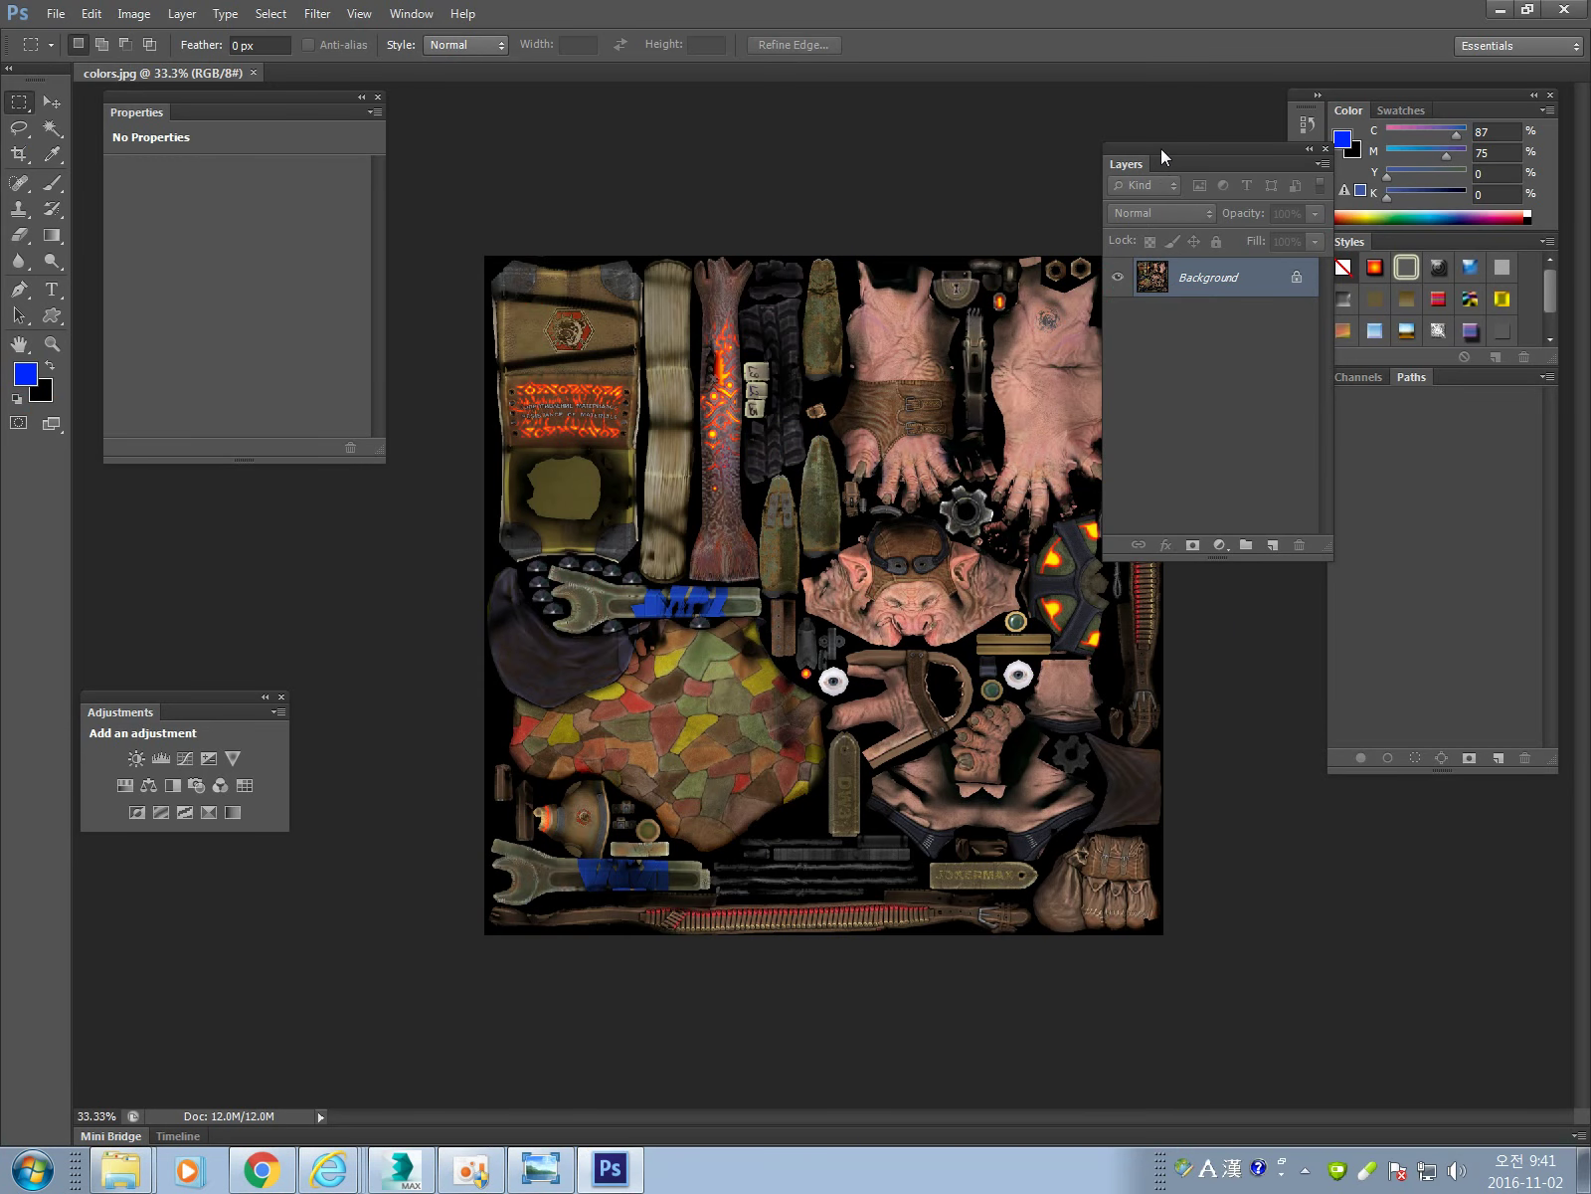
Move the floating Layers and Properties panels away from the colors.jpg texture.
left_click_drag(1162, 156, 1323, 519)
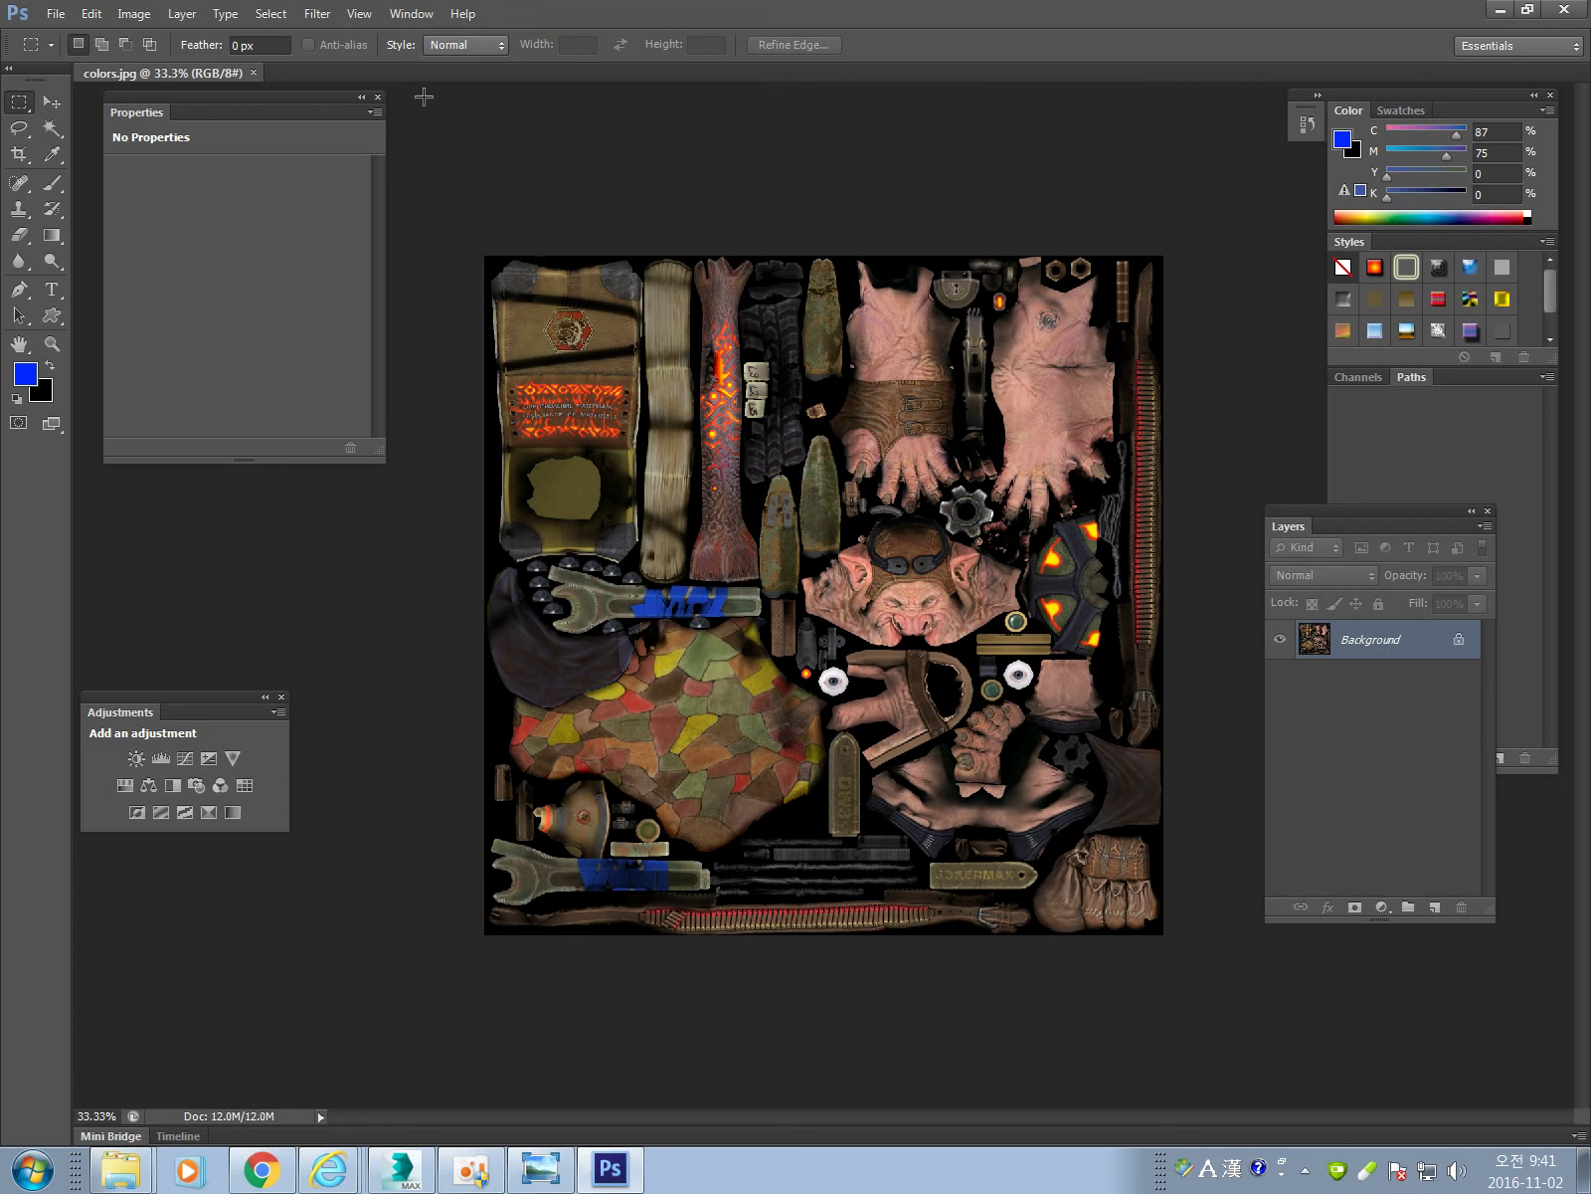
left_click_drag(289, 105, 257, 157)
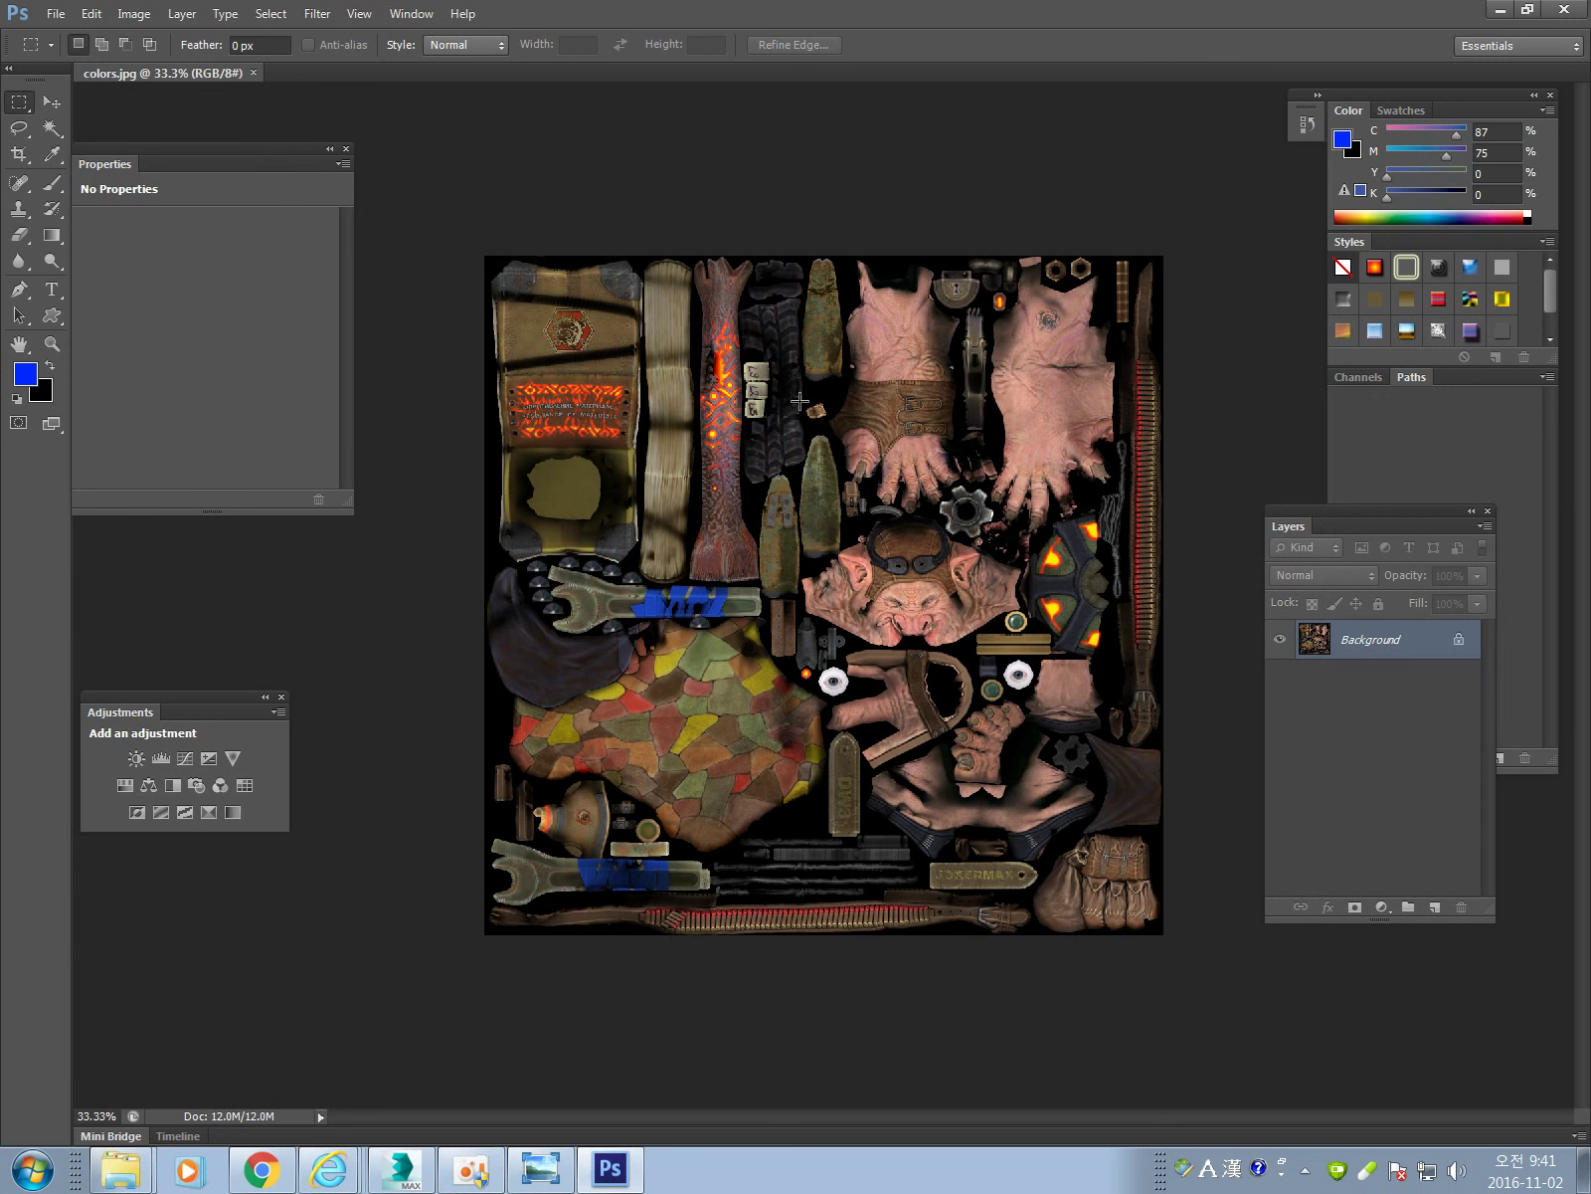
key("ctrl+plus")
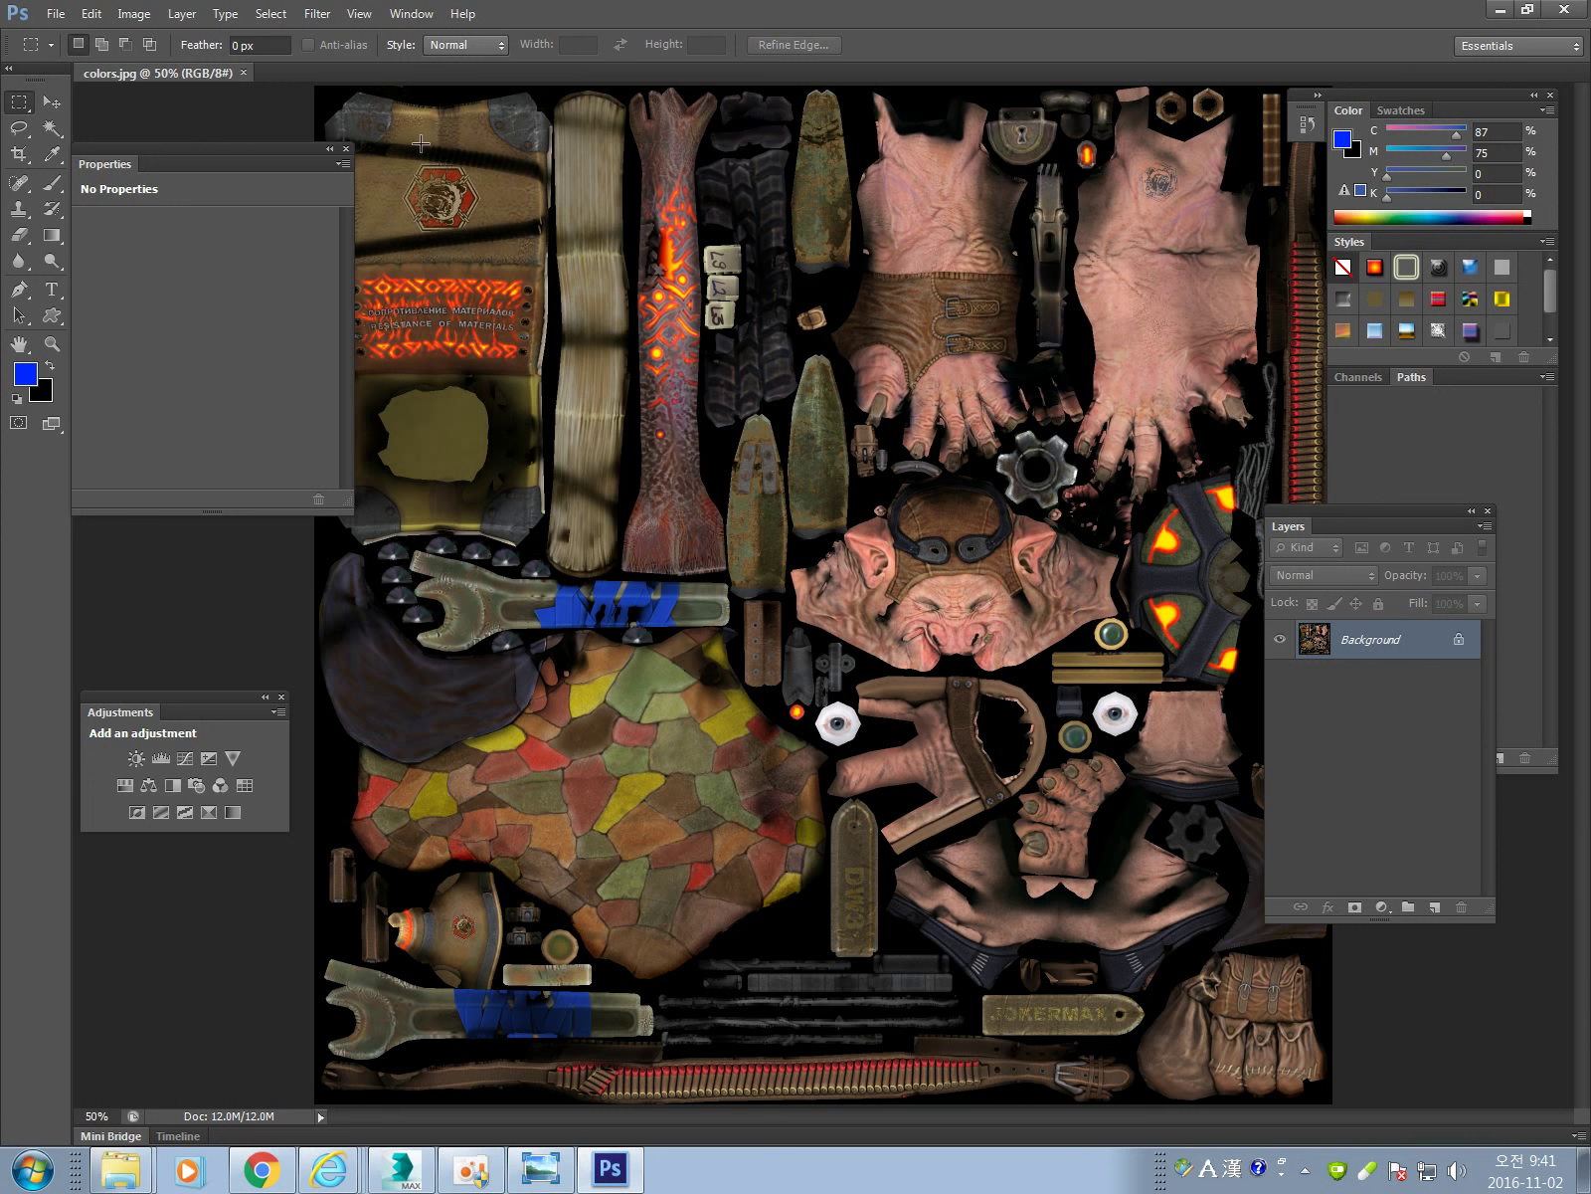
left_click_drag(236, 151, 181, 378)
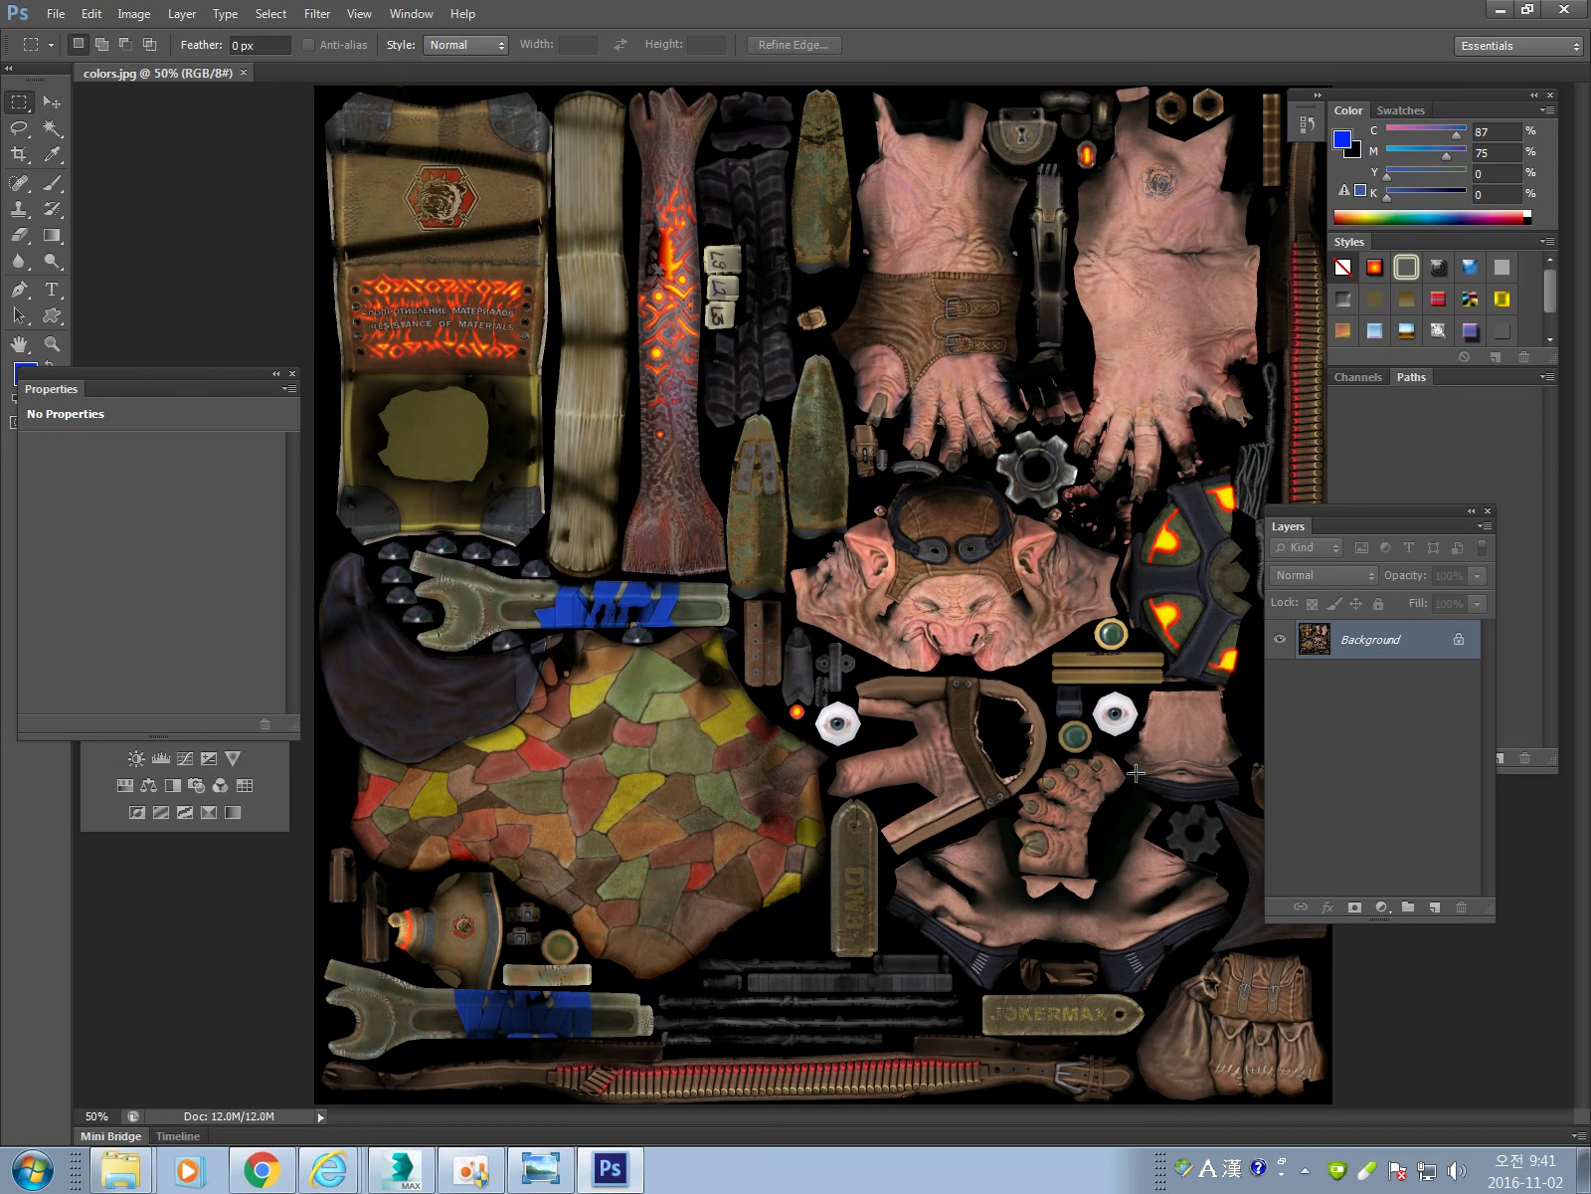
Open the Image Size settings for colors.jpg to check its pixel dimensions.
left_click(145, 15)
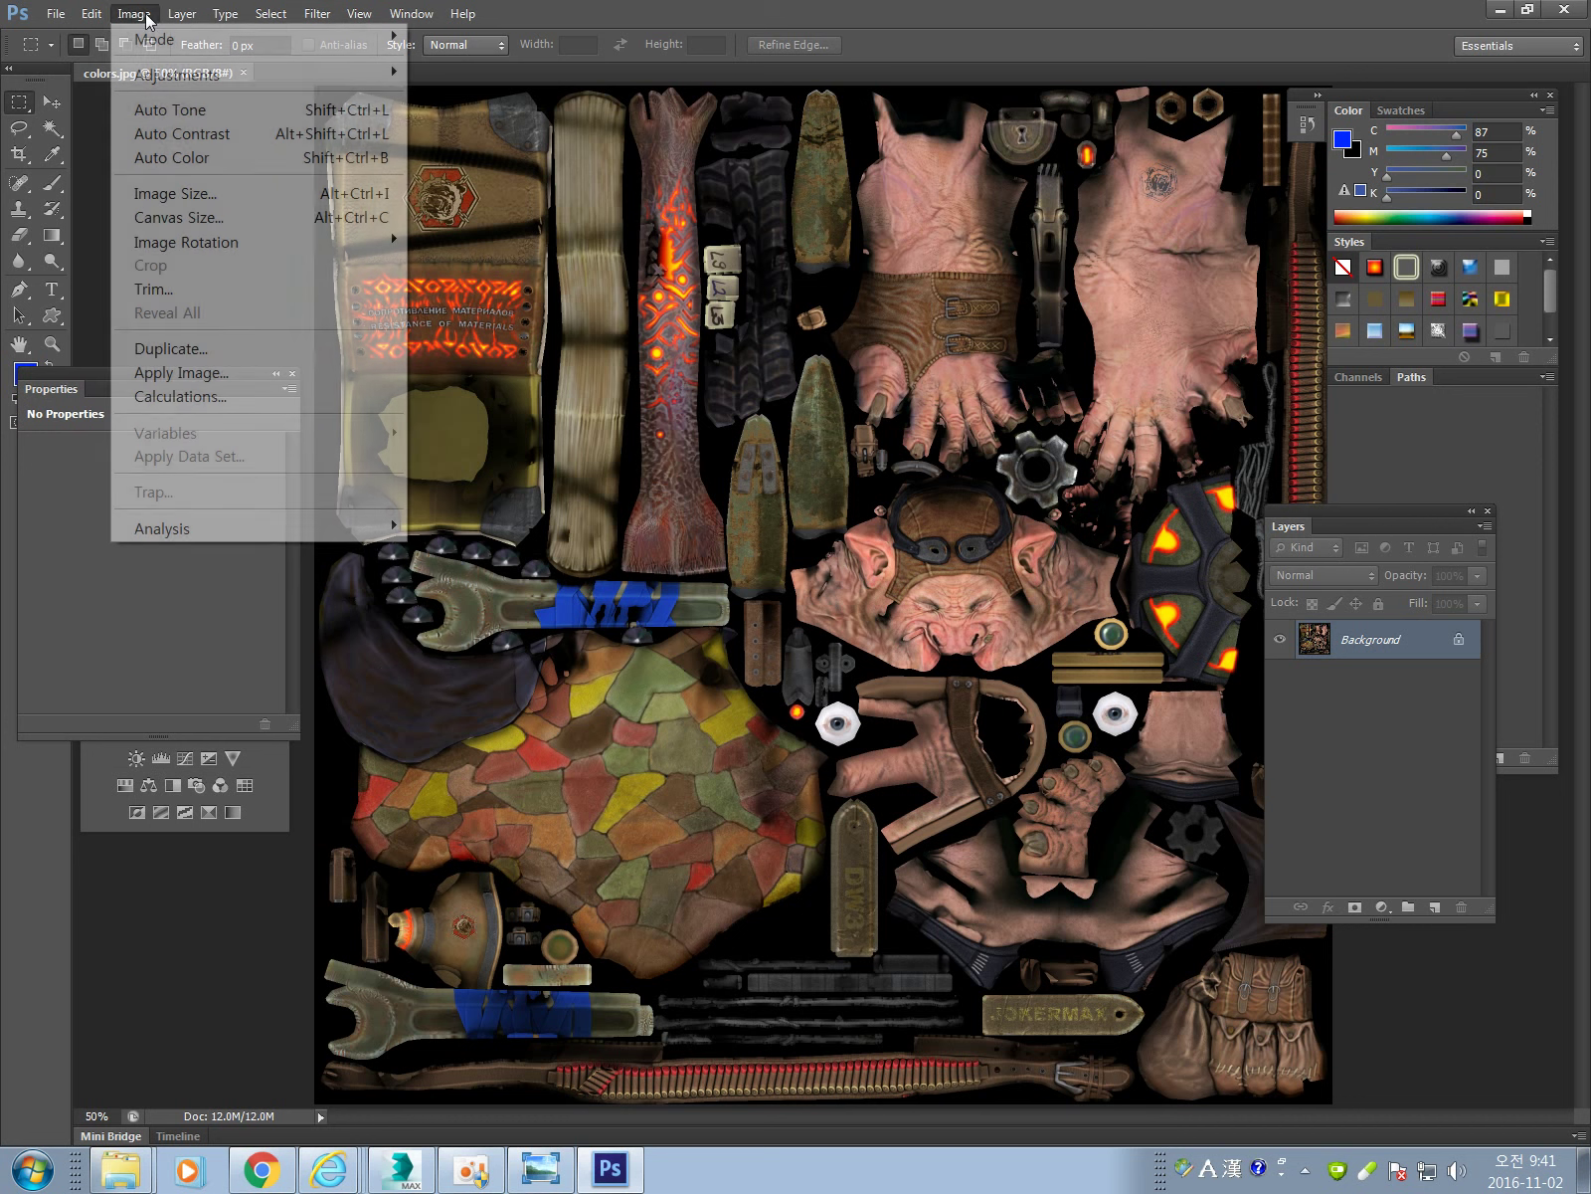
left_click(288, 187)
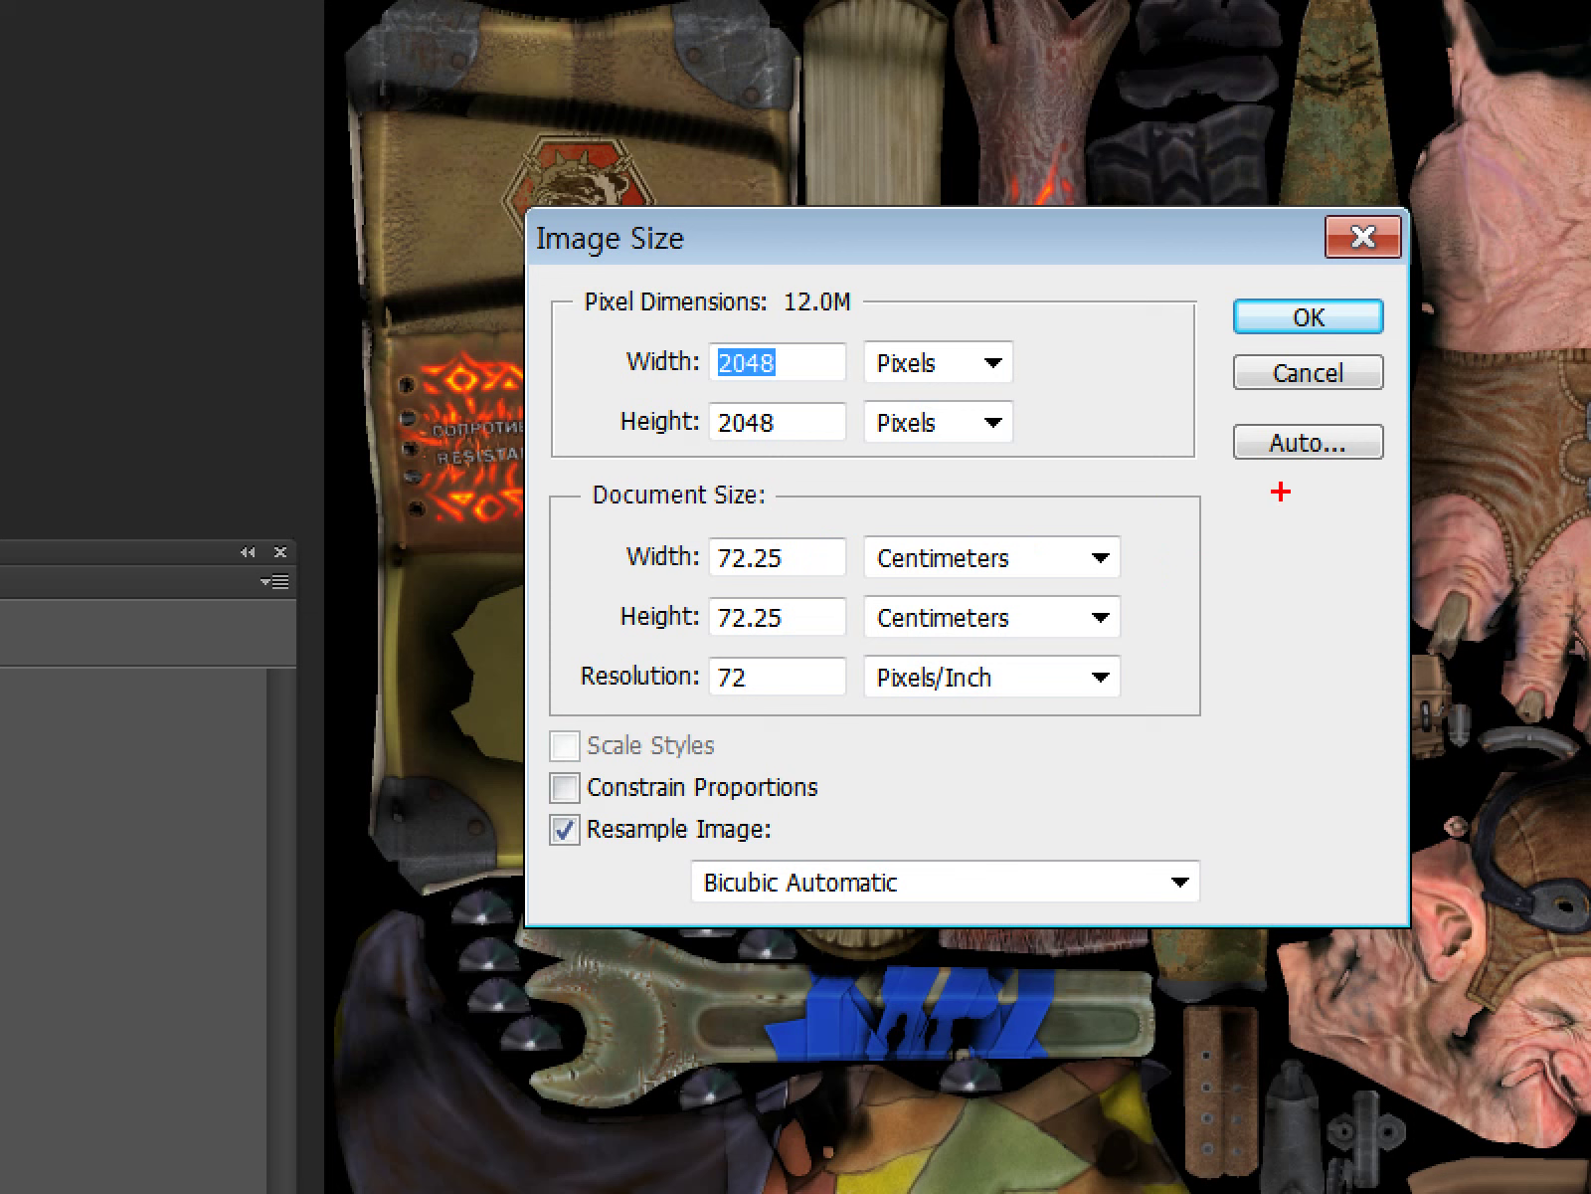
left_click_drag(617, 290, 930, 522)
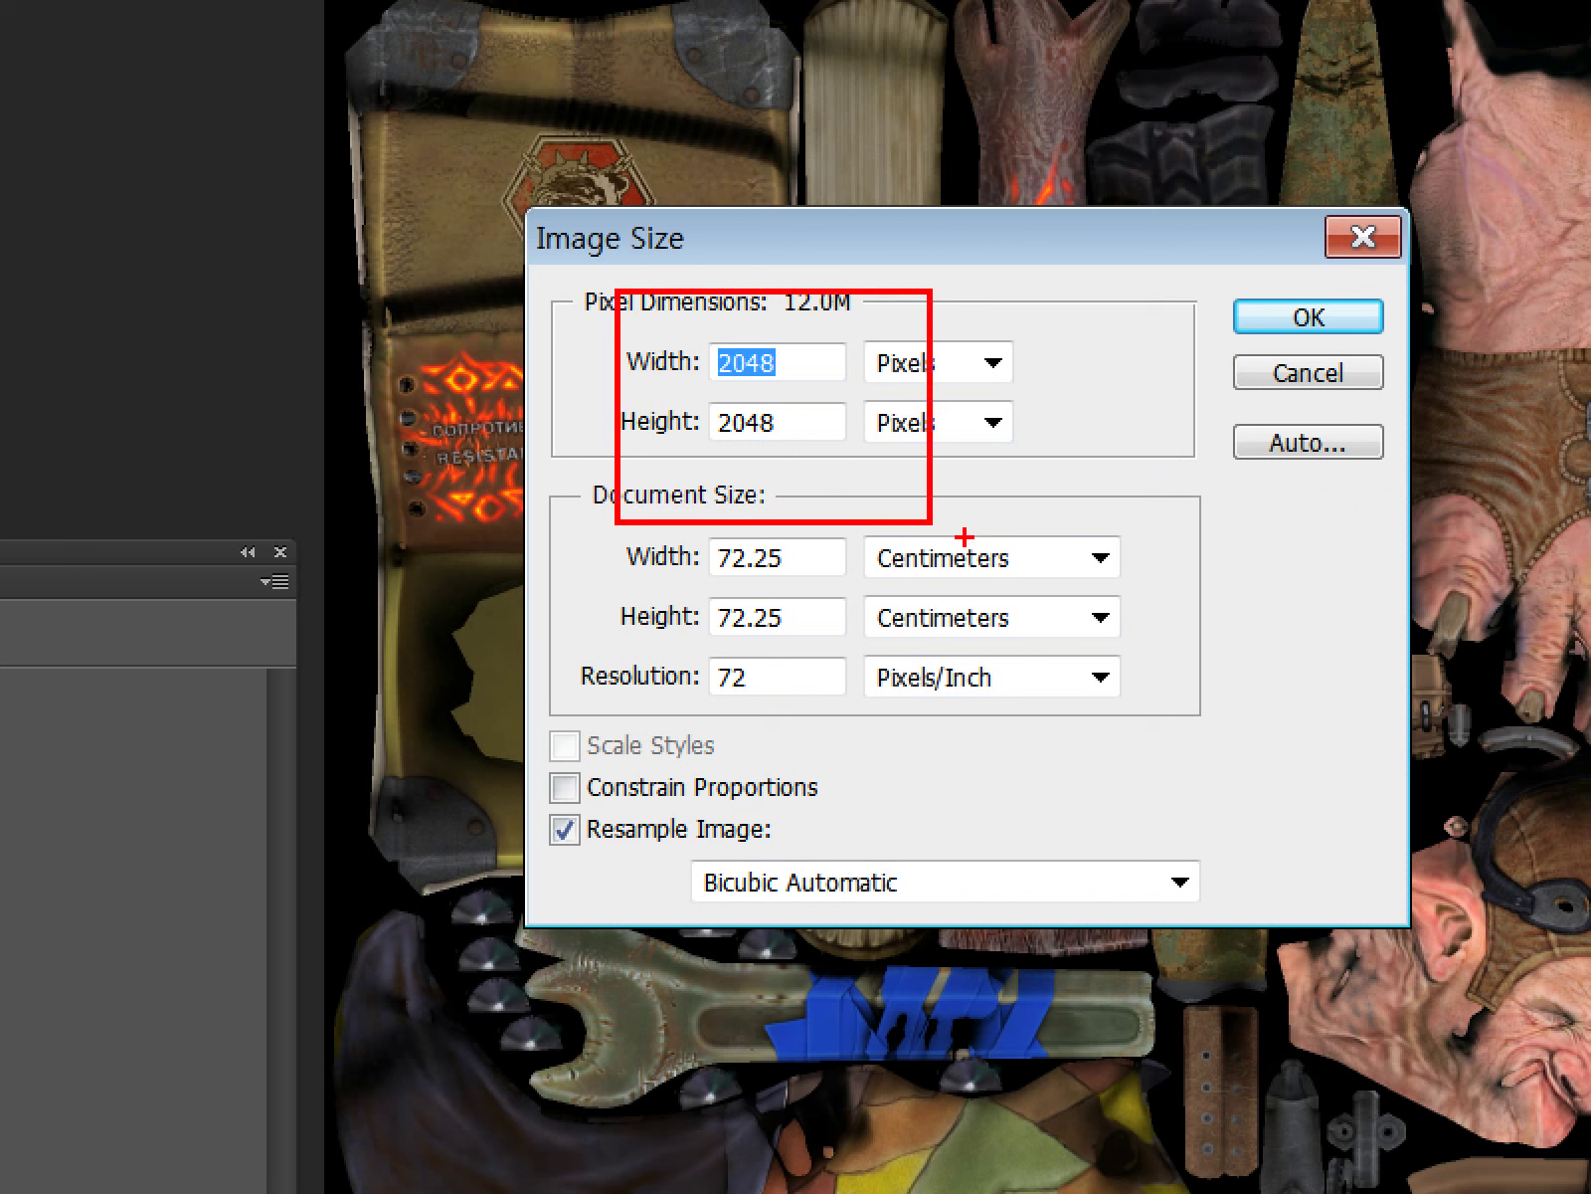
mouse_move(1116, 462)
left_mouse_down()
mouse_move(1148, 560)
mouse_move(1271, 569)
left_mouse_up()
mouse_move(1268, 509)
left_mouse_down()
mouse_move(1257, 547)
mouse_move(1286, 525)
left_mouse_up()
mouse_move(1308, 470)
left_mouse_down()
mouse_move(1372, 512)
mouse_move(1354, 589)
left_mouse_up()
mouse_move(1452, 478)
left_mouse_down()
mouse_move(1407, 562)
mouse_move(1502, 519)
left_mouse_up()
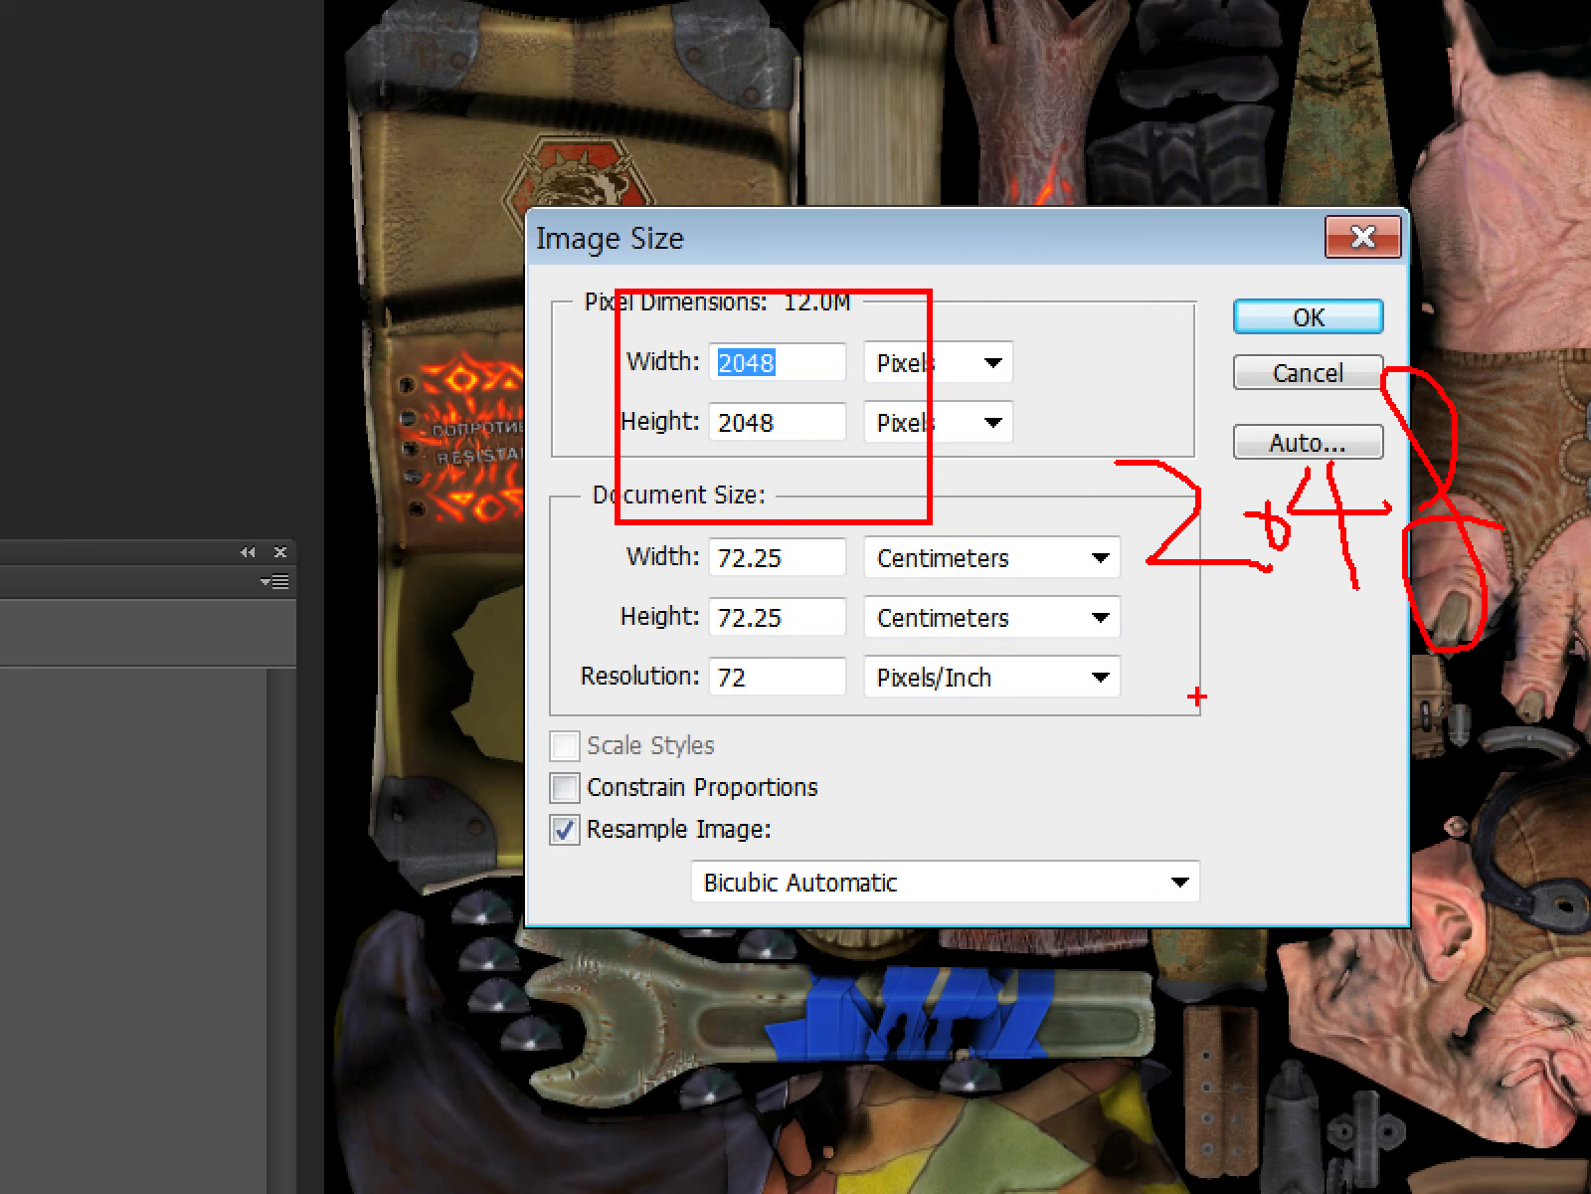
mouse_move(1311, 599)
left_mouse_down()
mouse_move(1319, 654)
mouse_move(1358, 691)
left_mouse_up()
left_click_drag(1130, 678, 1154, 817)
left_click_drag(1186, 731, 1208, 795)
left_click_drag(1261, 704, 1291, 714)
mouse_move(1283, 716)
left_mouse_down()
mouse_move(1352, 734)
mouse_move(1437, 708)
left_mouse_up()
left_click_drag(1365, 718, 1335, 845)
mouse_move(1191, 861)
left_mouse_down()
mouse_move(1201, 1015)
mouse_move(1239, 983)
left_mouse_up()
left_click_drag(1249, 925, 1264, 985)
mouse_move(1326, 862)
left_mouse_down()
mouse_move(1413, 910)
mouse_move(1519, 864)
left_mouse_up()
left_click_drag(1505, 844, 1364, 1072)
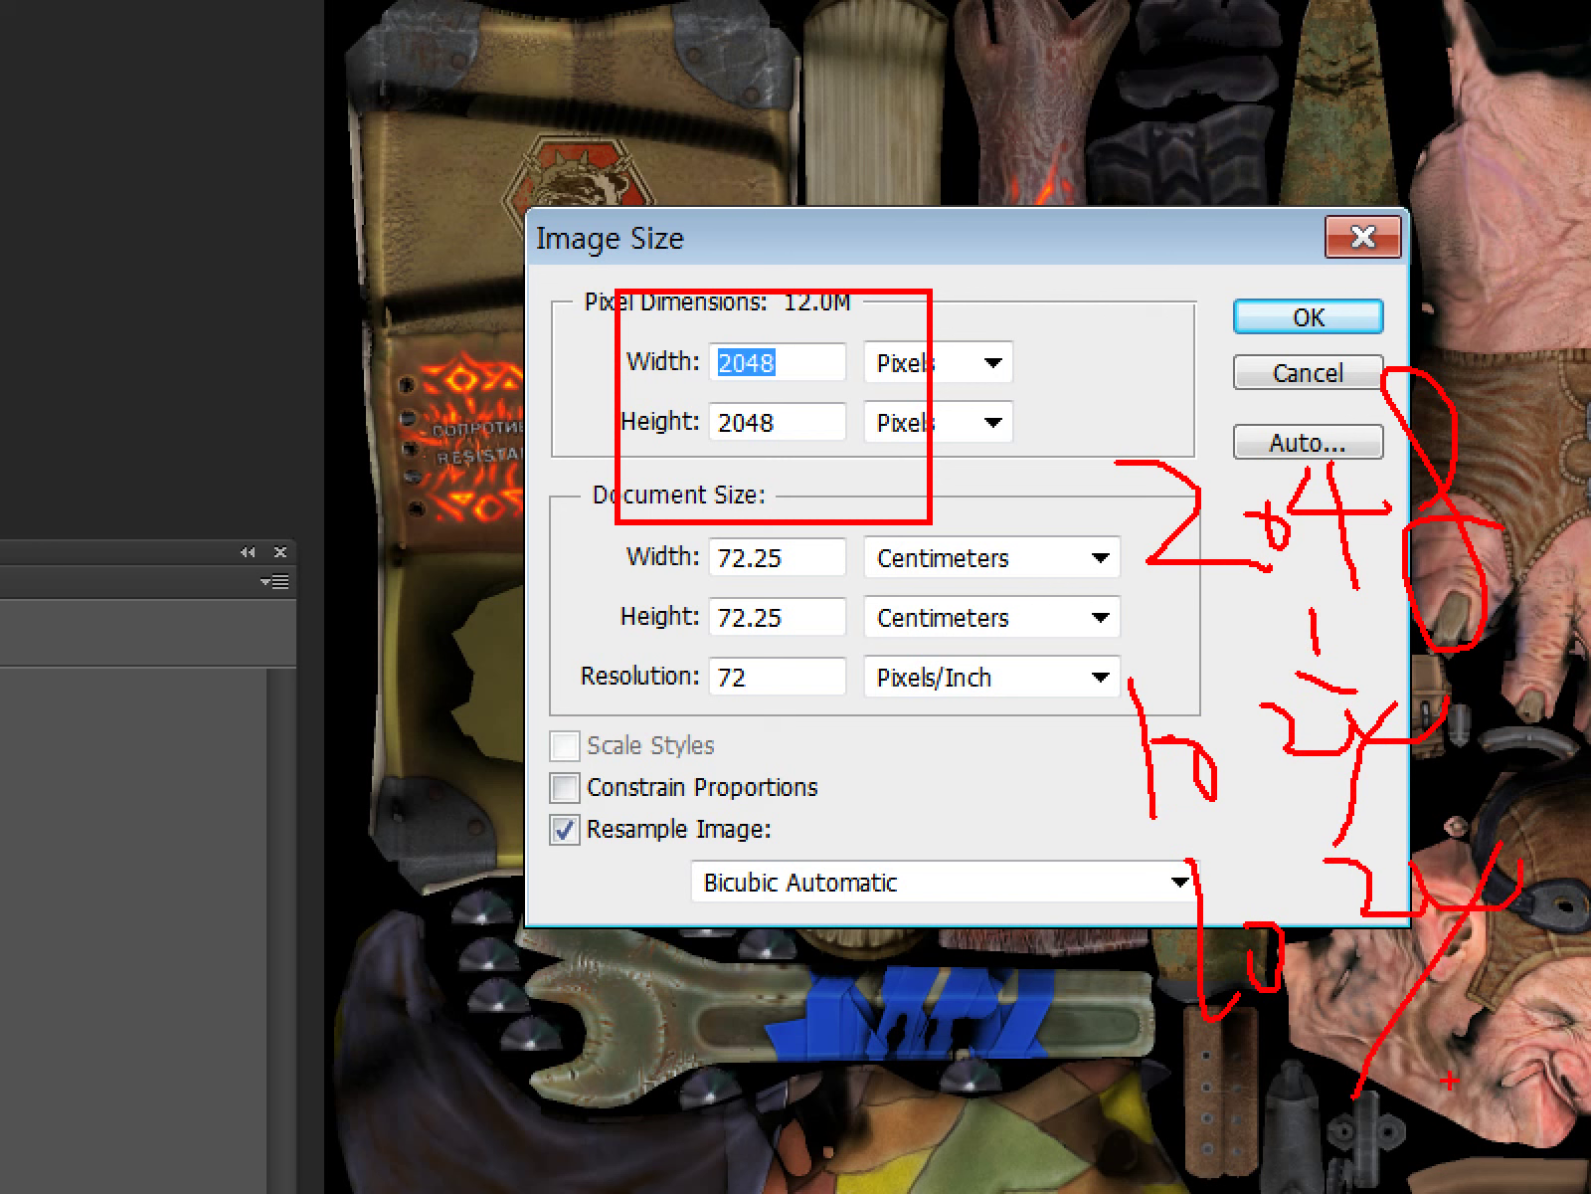
mouse_move(1582, 1062)
left_mouse_down()
mouse_move(1089, 1122)
mouse_move(1583, 696)
mouse_move(1569, 1117)
left_mouse_up()
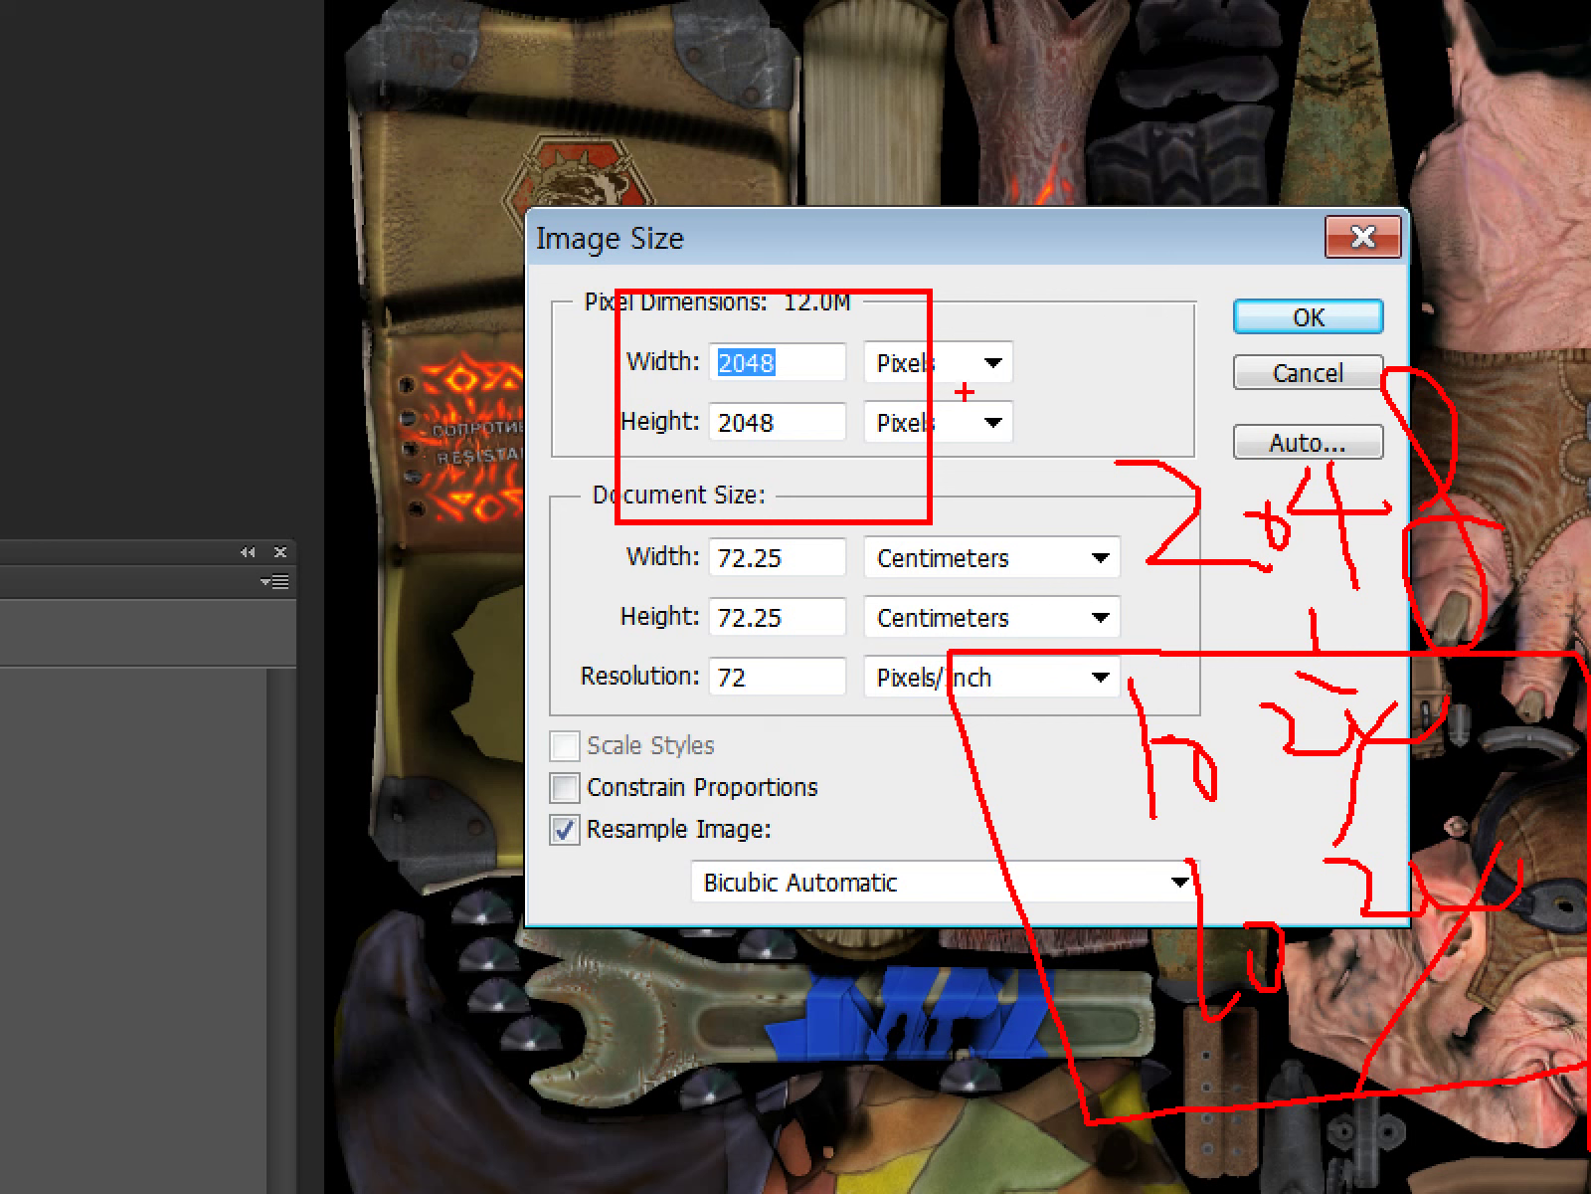
mouse_move(1585, 546)
left_mouse_down()
mouse_move(1090, 587)
mouse_move(1014, 343)
mouse_move(1589, 597)
left_mouse_up()
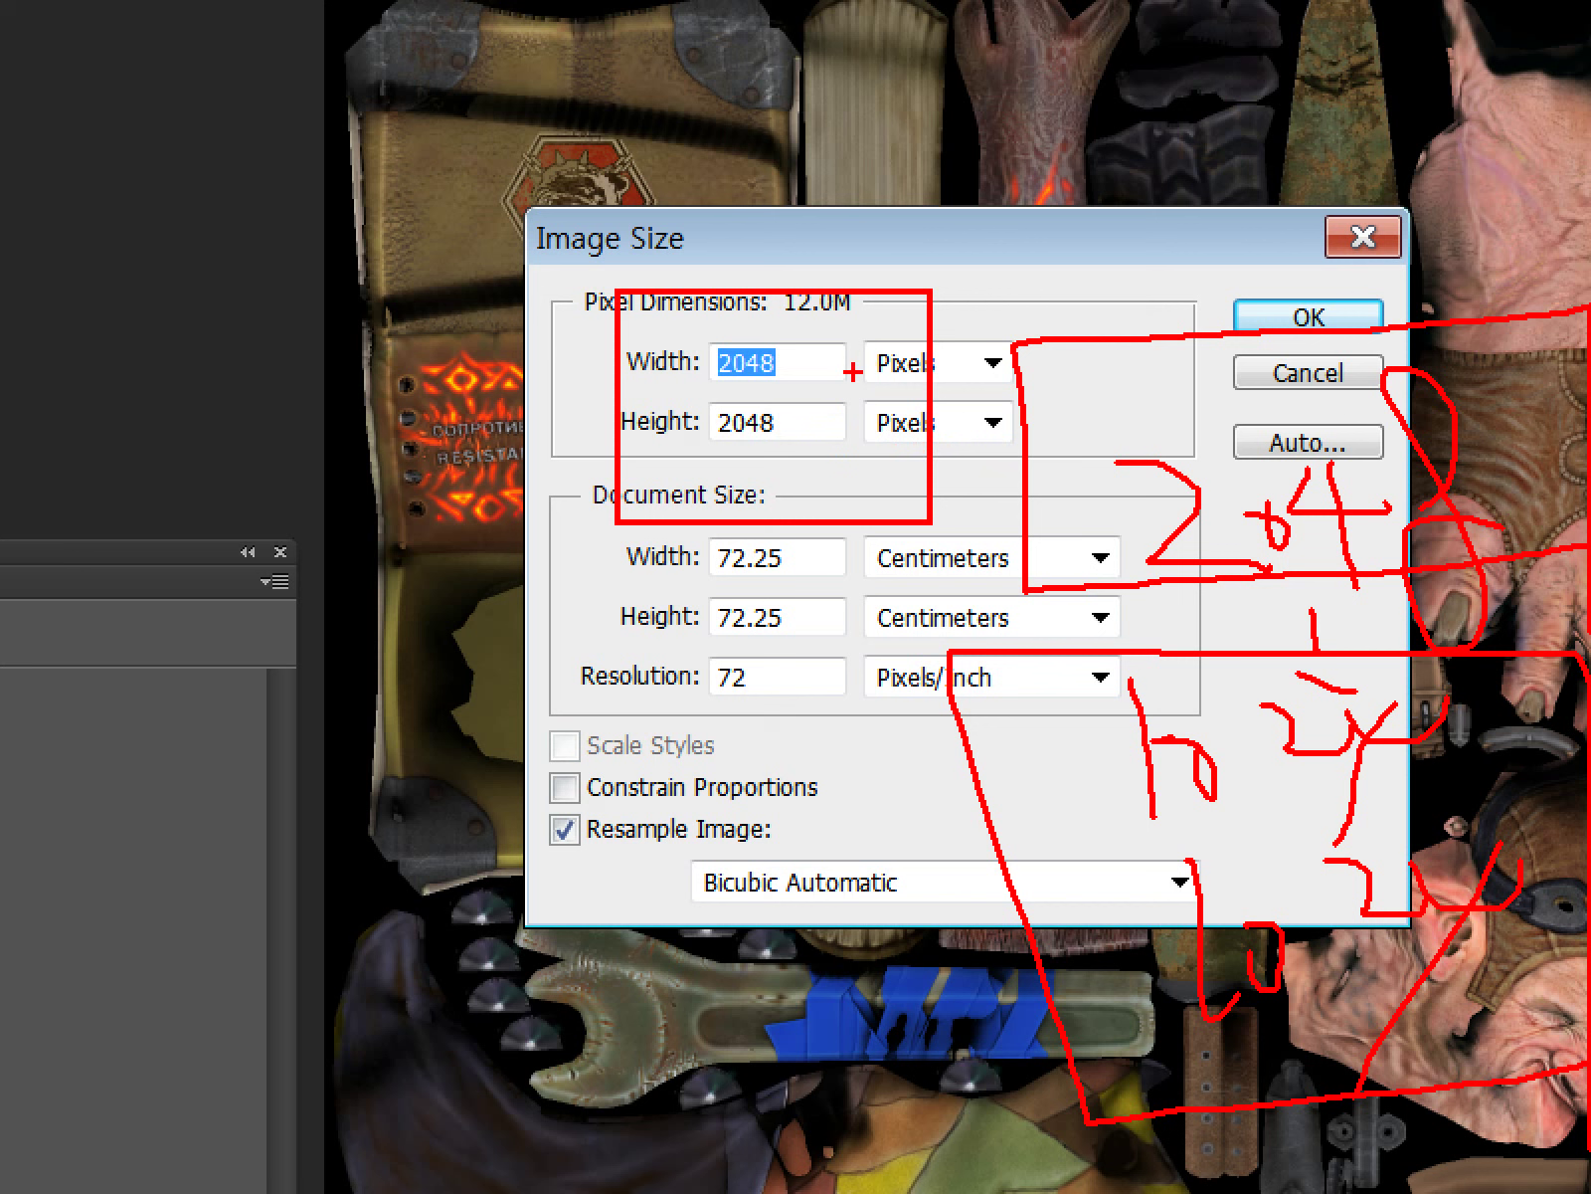
left_click_drag(731, 117, 756, 213)
left_click_drag(795, 127, 990, 157)
left_click_drag(1007, 70, 1114, 111)
left_click_drag(1116, 35, 1101, 209)
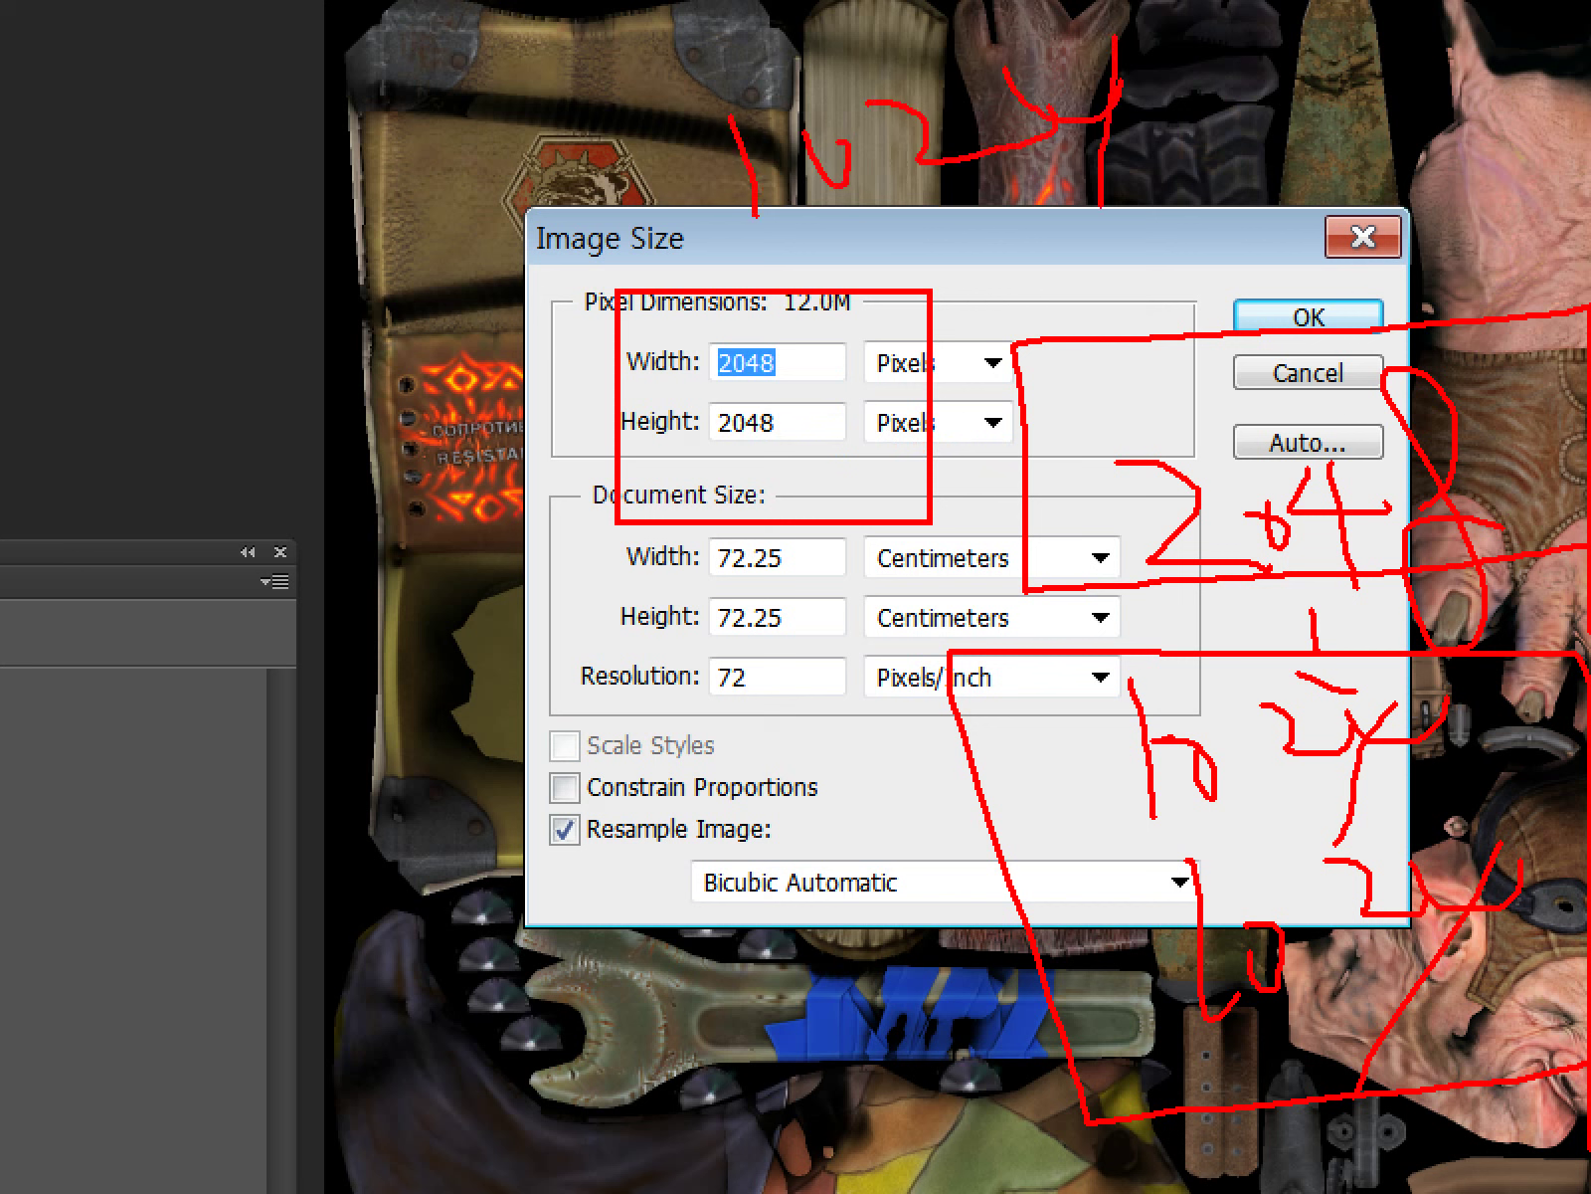
mouse_move(697, 247)
left_mouse_down()
mouse_move(1293, 8)
mouse_move(617, 326)
left_mouse_up()
mouse_move(1034, 261)
left_mouse_down()
mouse_move(1012, 327)
mouse_move(1104, 329)
left_mouse_up()
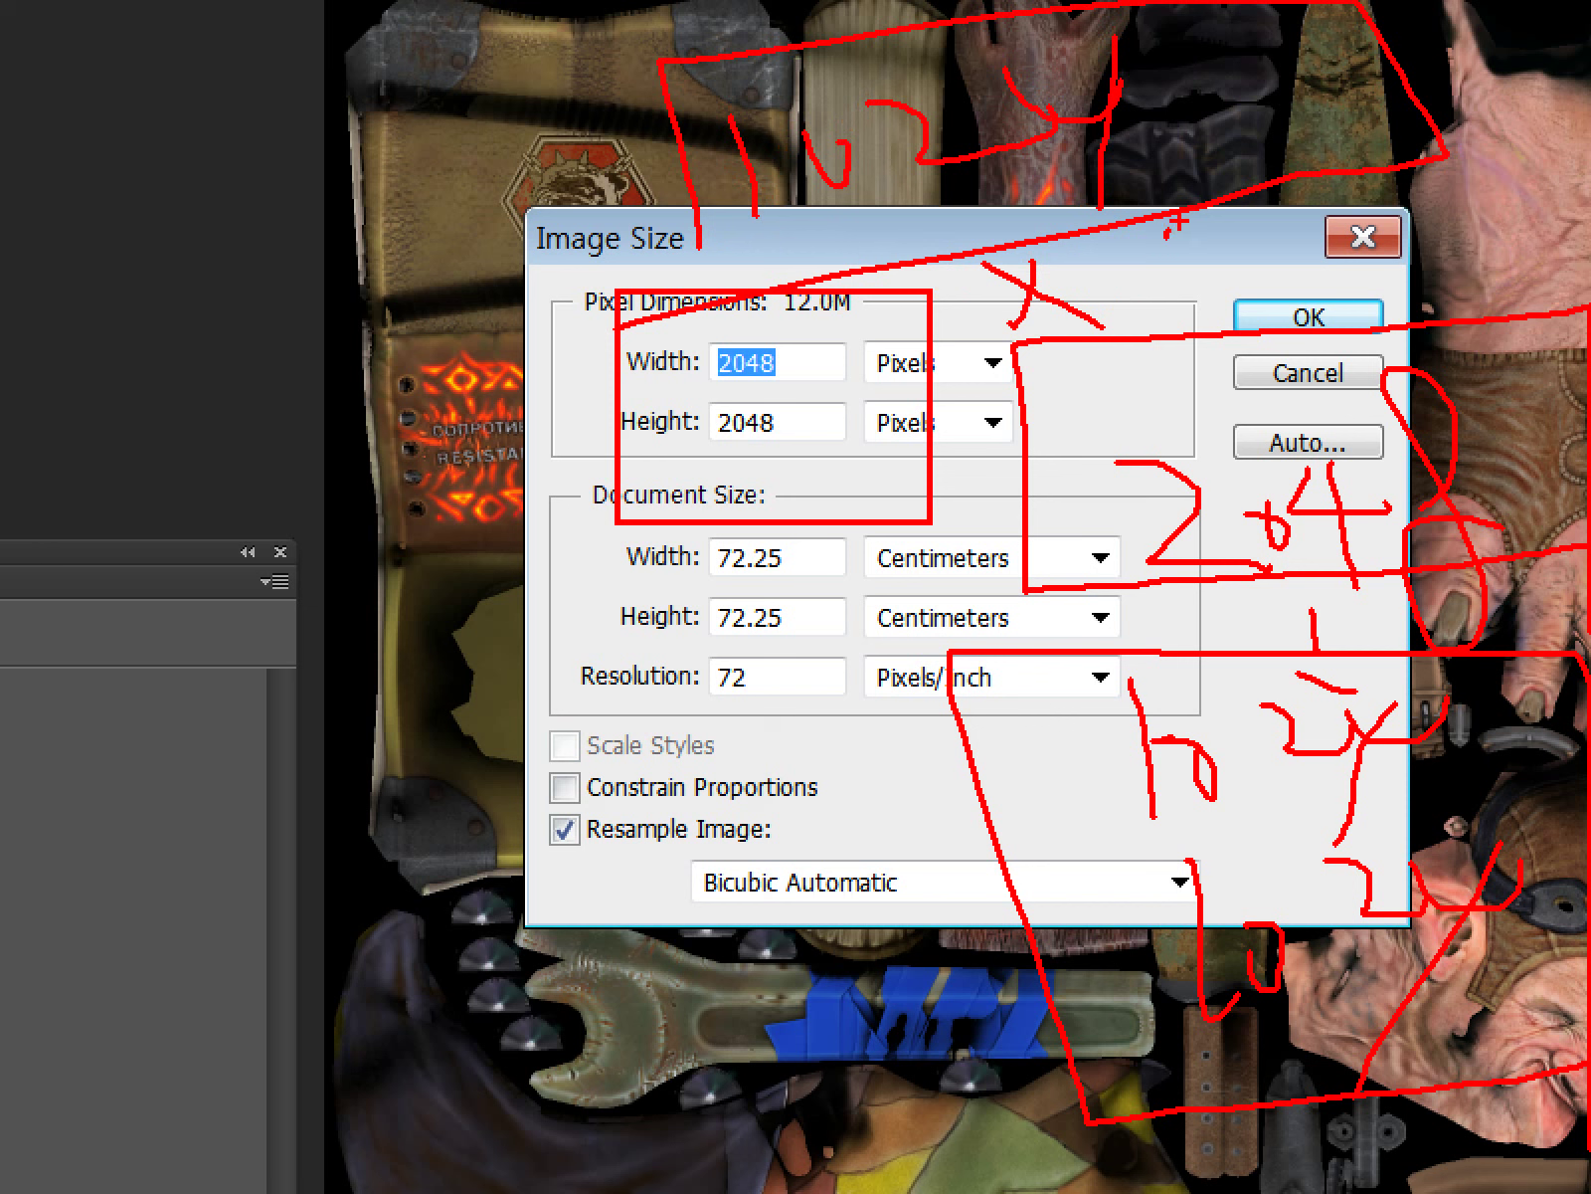
left_click_drag(686, 149, 761, 130)
left_click_drag(636, 157, 1343, 35)
left_click_drag(979, 184, 1010, 278)
left_click_drag(1104, 184, 1254, 249)
left_click_drag(1255, 124, 1258, 268)
mouse_move(1402, 174)
left_mouse_down()
mouse_move(1407, 228)
mouse_move(1437, 164)
left_mouse_up()
left_click_drag(1124, 313, 1124, 458)
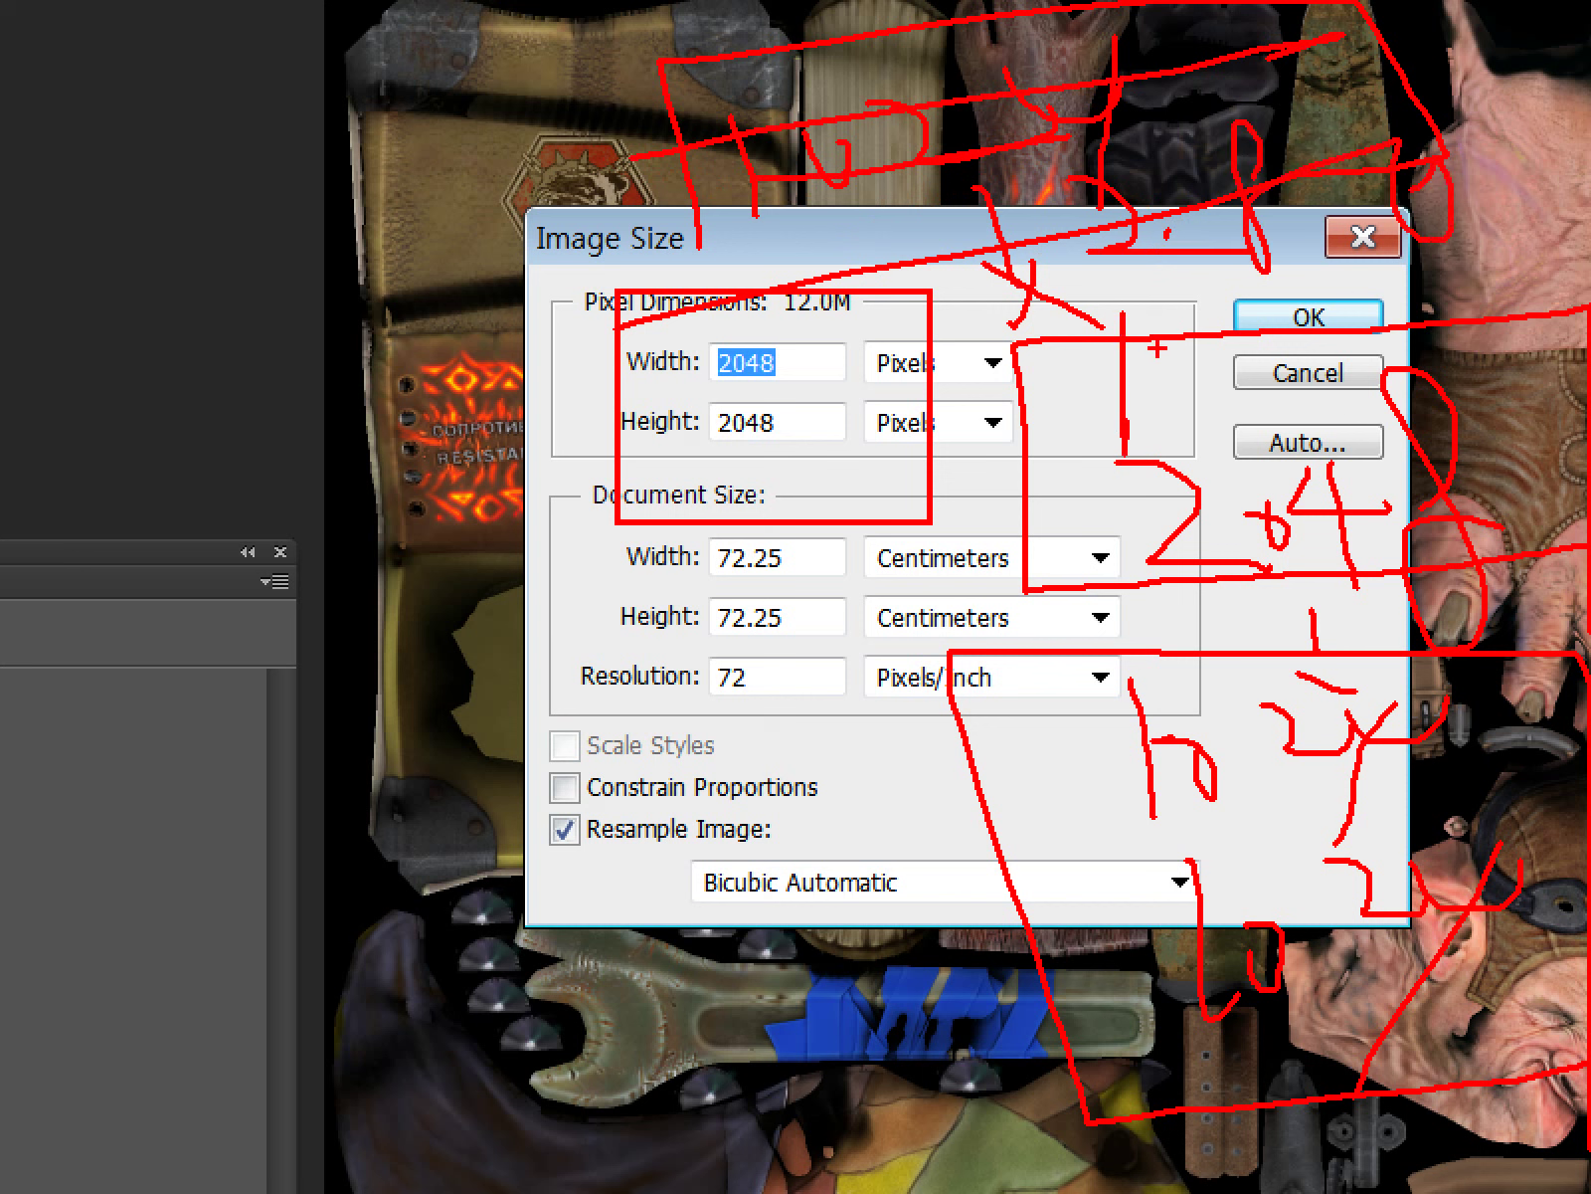
left_click_drag(1194, 321, 1209, 368)
mouse_move(1288, 270)
left_mouse_down()
mouse_move(1321, 319)
mouse_move(1411, 299)
left_mouse_up()
left_click_drag(1371, 330, 1374, 363)
mouse_move(1462, 263)
left_mouse_down()
mouse_move(1477, 321)
mouse_move(1540, 347)
left_mouse_up()
left_click_drag(1109, 329, 890, 736)
left_click_drag(771, 682, 900, 722)
left_click_drag(666, 582, 687, 741)
left_click_drag(697, 666, 766, 651)
left_click_drag(781, 586, 826, 711)
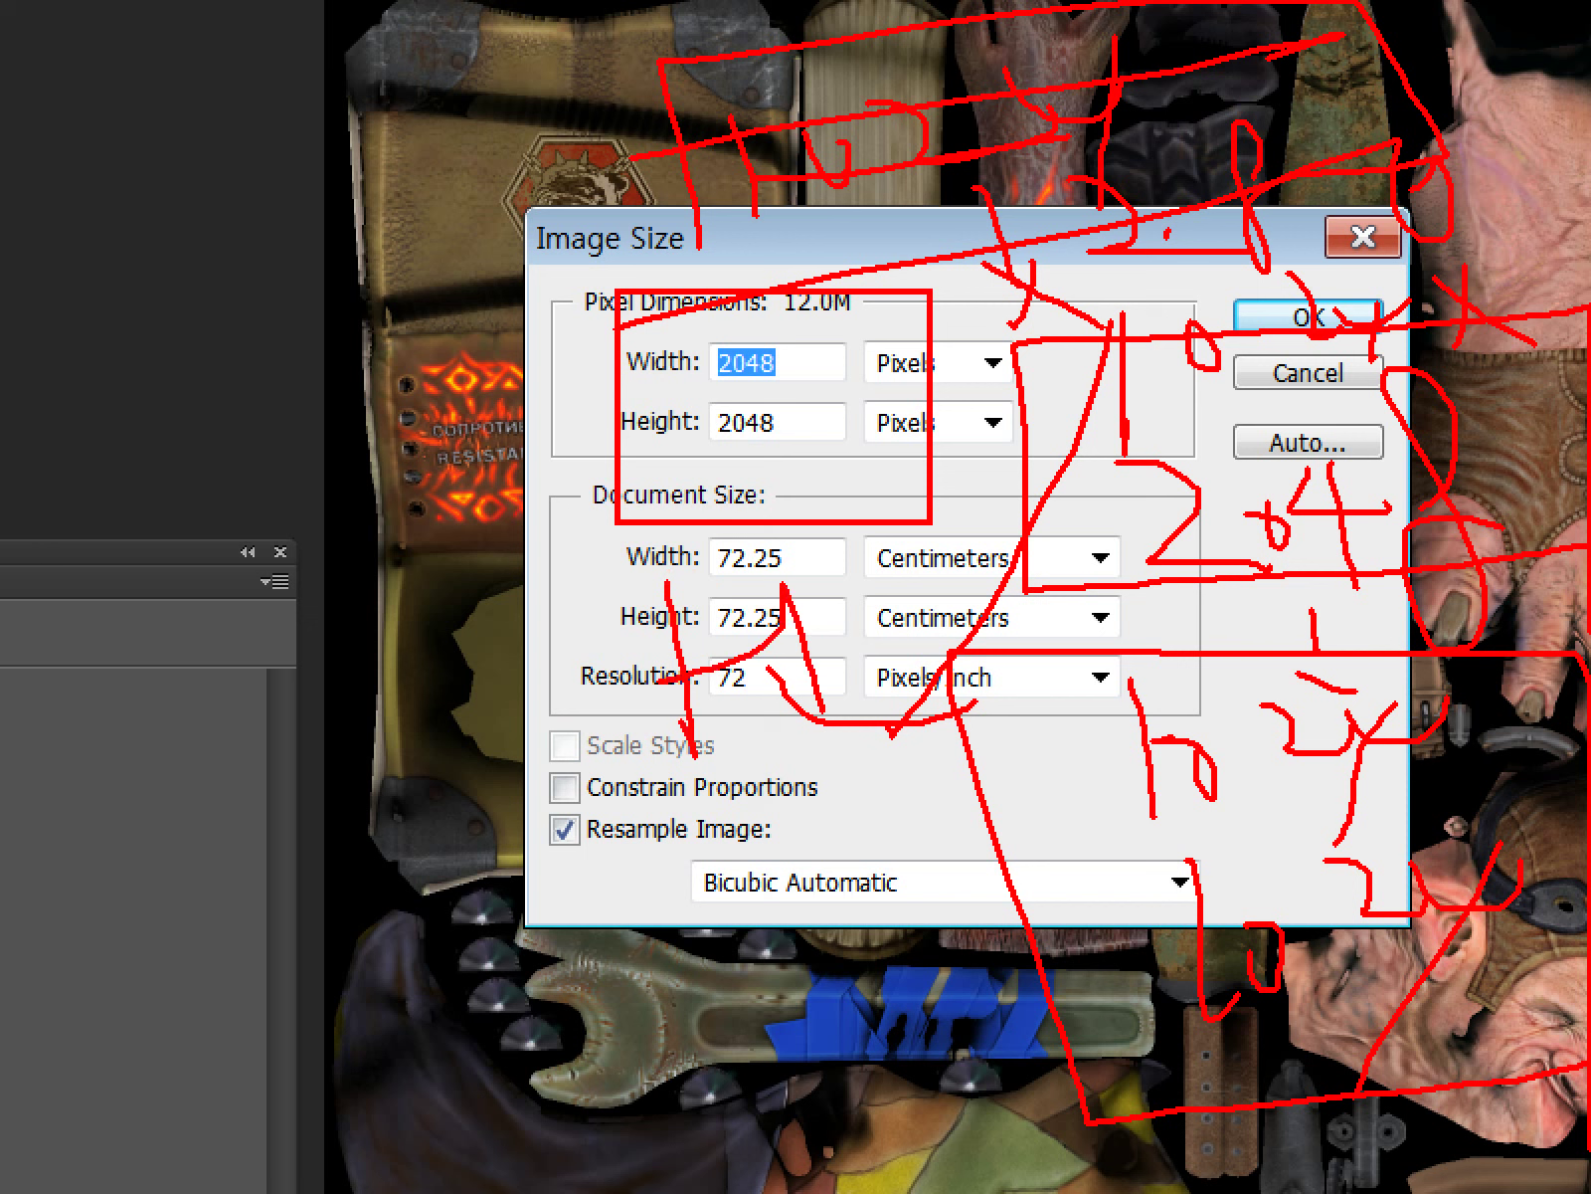
left_click_drag(856, 581, 885, 647)
mouse_move(836, 500)
left_mouse_down()
mouse_move(905, 532)
mouse_move(736, 741)
left_mouse_up()
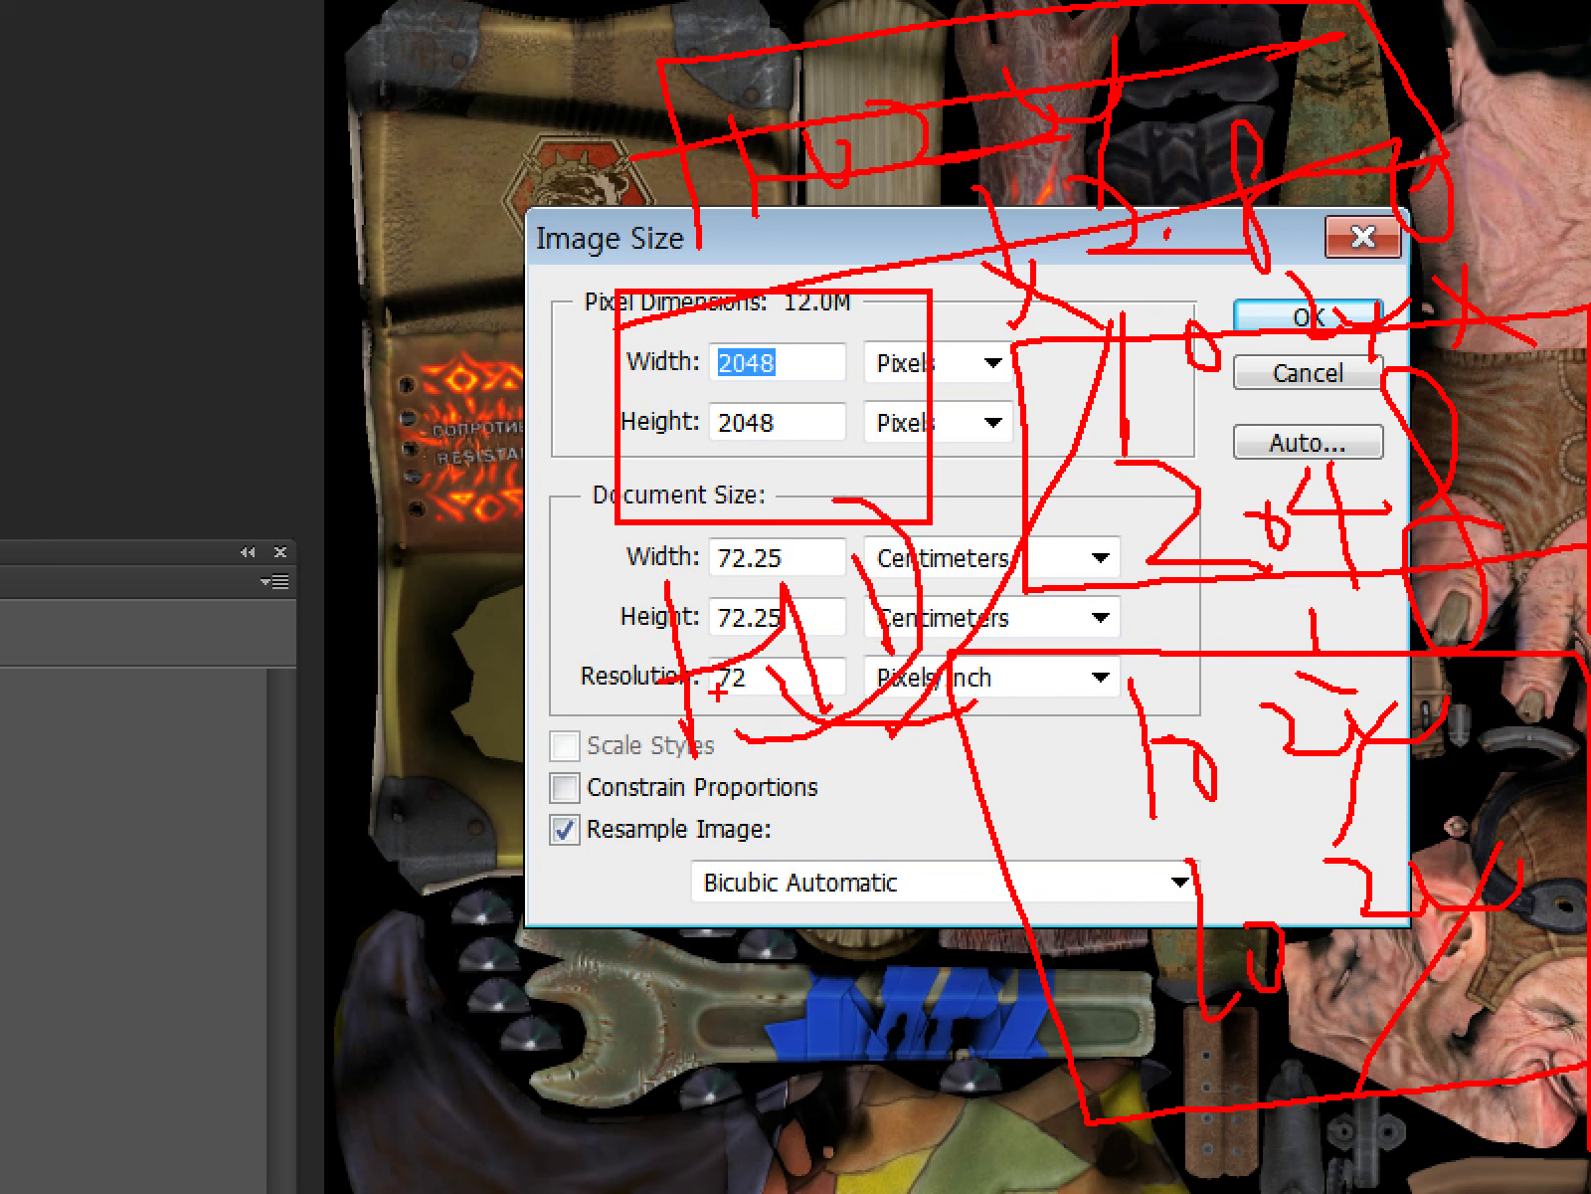
left_click_drag(509, 798, 666, 796)
left_click_drag(594, 875, 622, 957)
left_click_drag(644, 883, 835, 883)
left_click_drag(154, 134, 154, 338)
mouse_move(203, 229)
left_mouse_down()
mouse_move(224, 239)
mouse_move(240, 338)
left_mouse_up()
mouse_move(293, 142)
left_mouse_down()
mouse_move(314, 194)
mouse_move(353, 233)
left_mouse_up()
left_click_drag(375, 147, 378, 224)
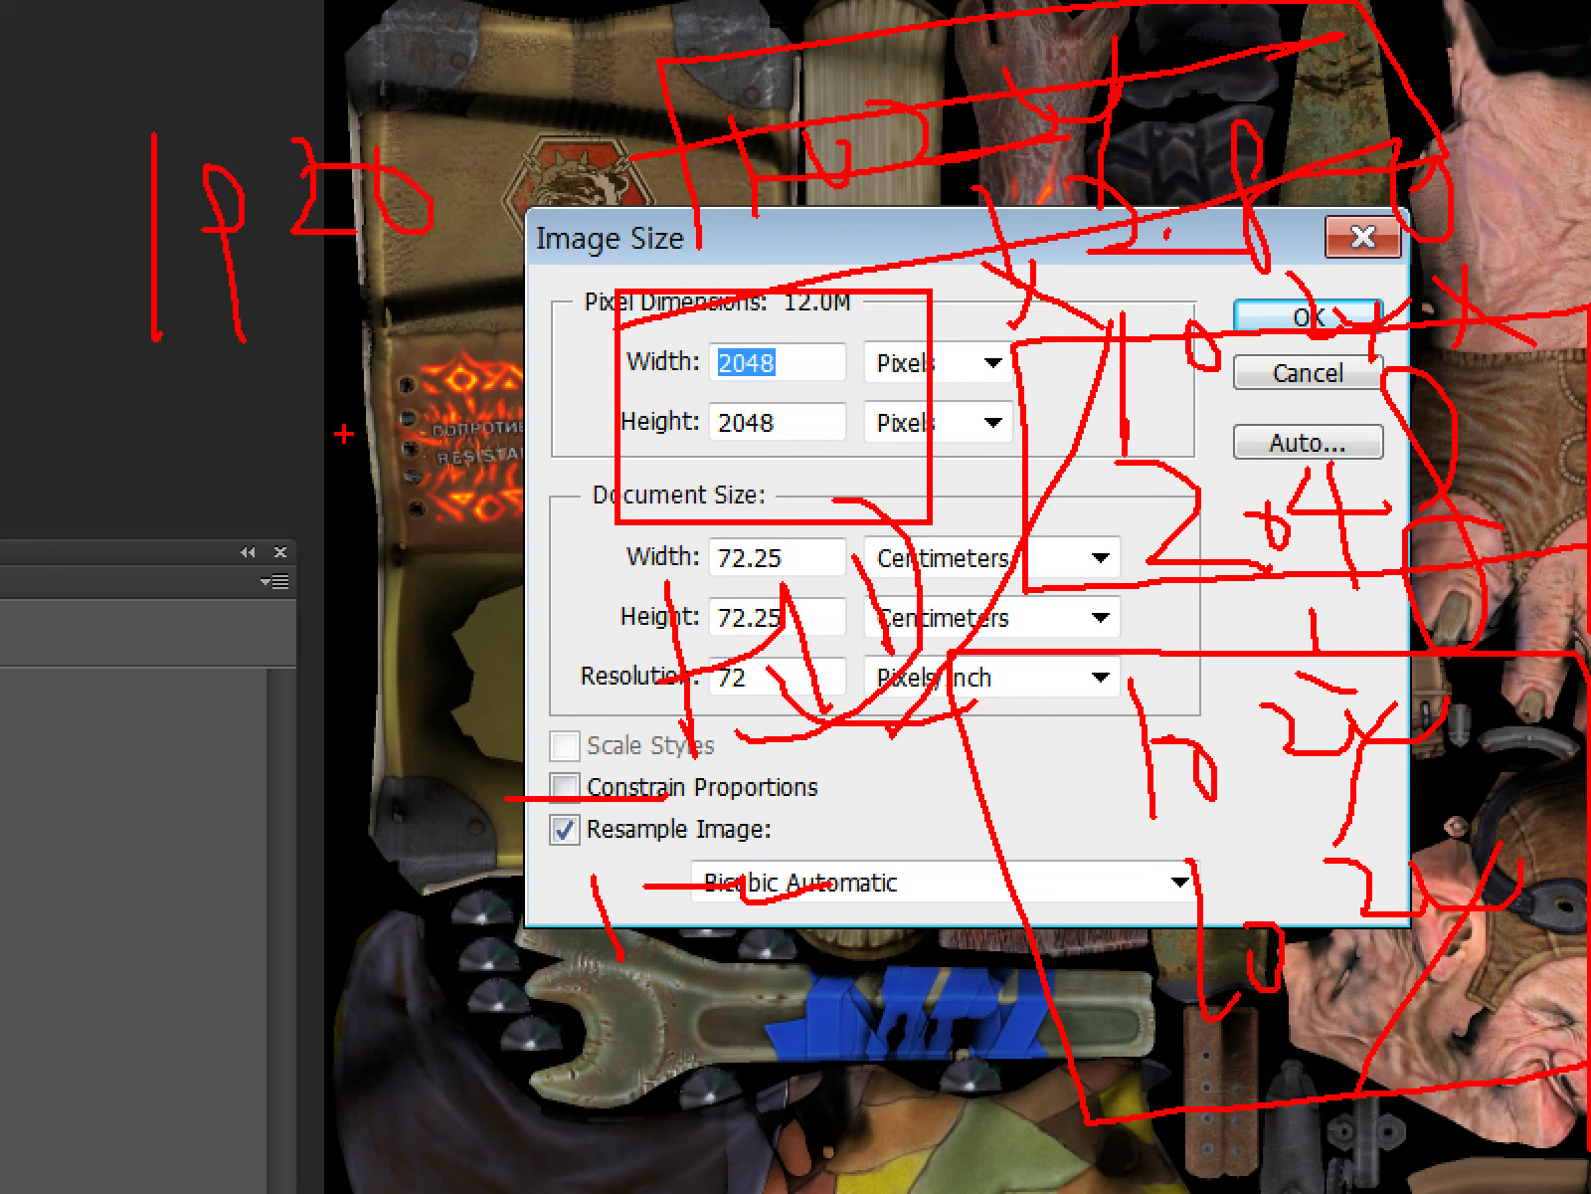
left_click_drag(271, 396, 336, 364)
mouse_move(296, 418)
left_mouse_down()
mouse_move(317, 472)
mouse_move(450, 382)
left_mouse_up()
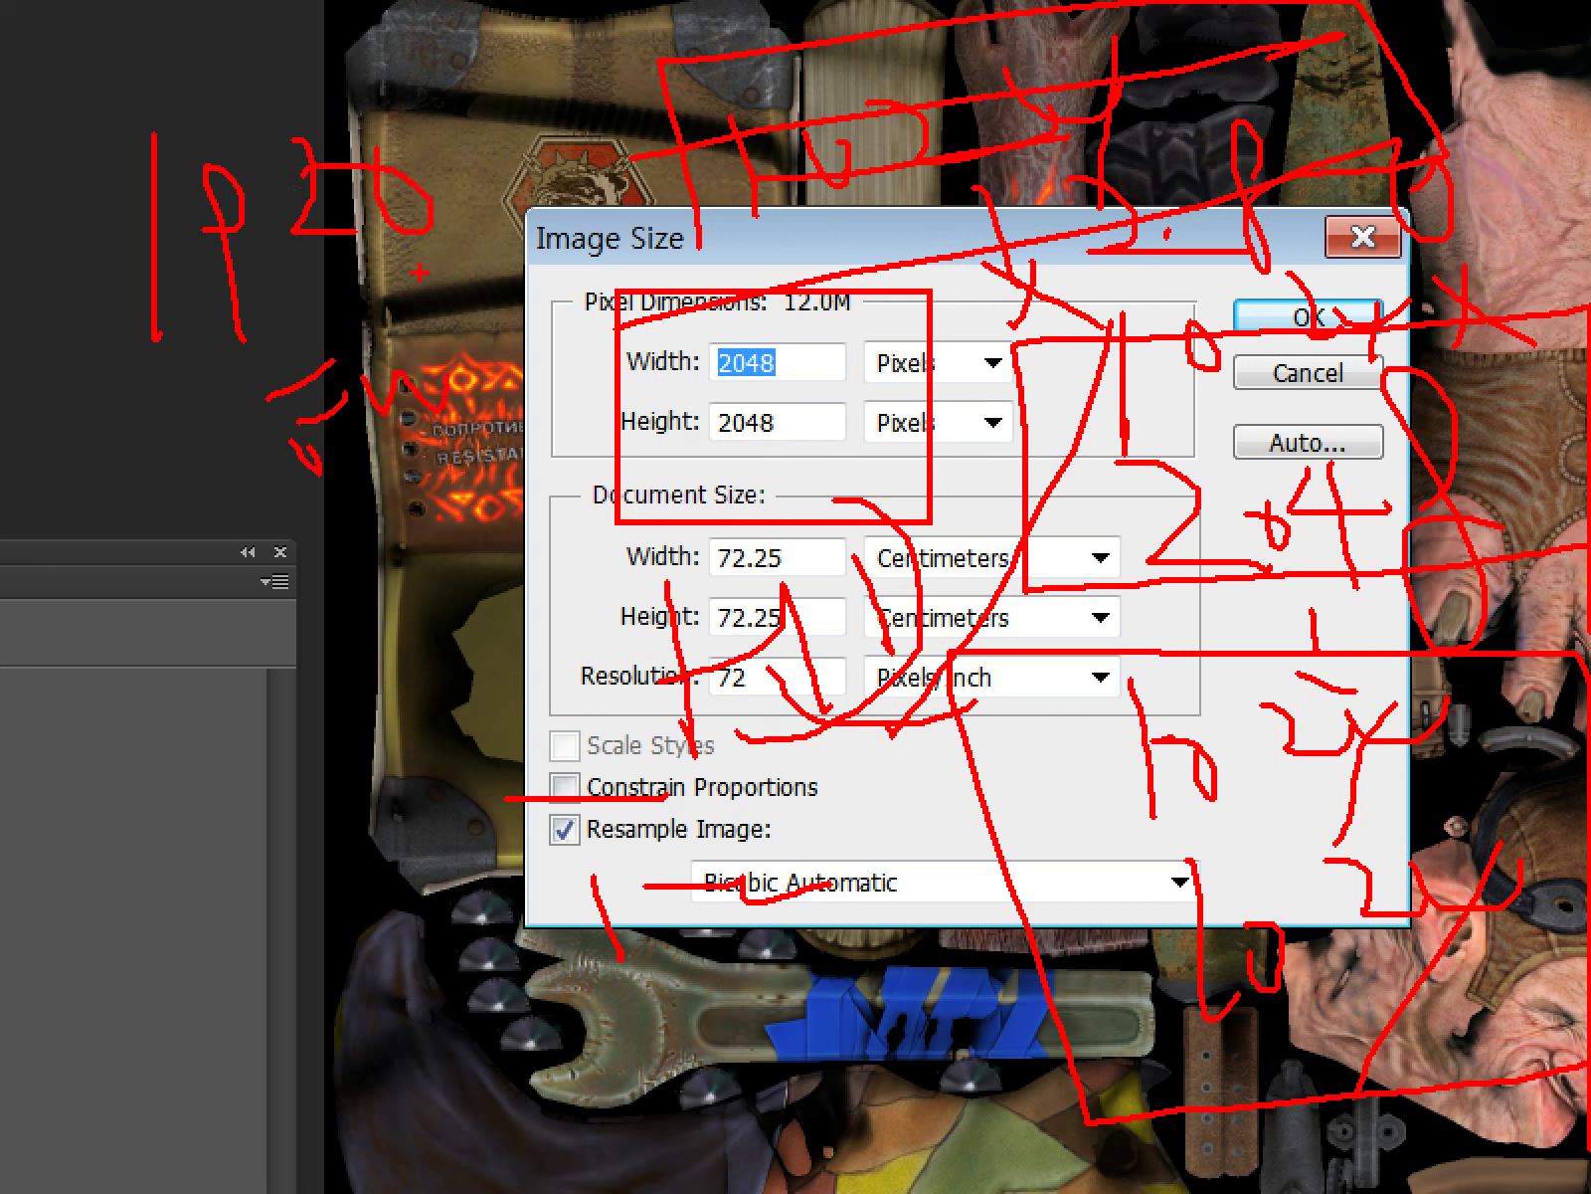
left_click_drag(418, 287, 451, 354)
left_click_drag(463, 310, 546, 403)
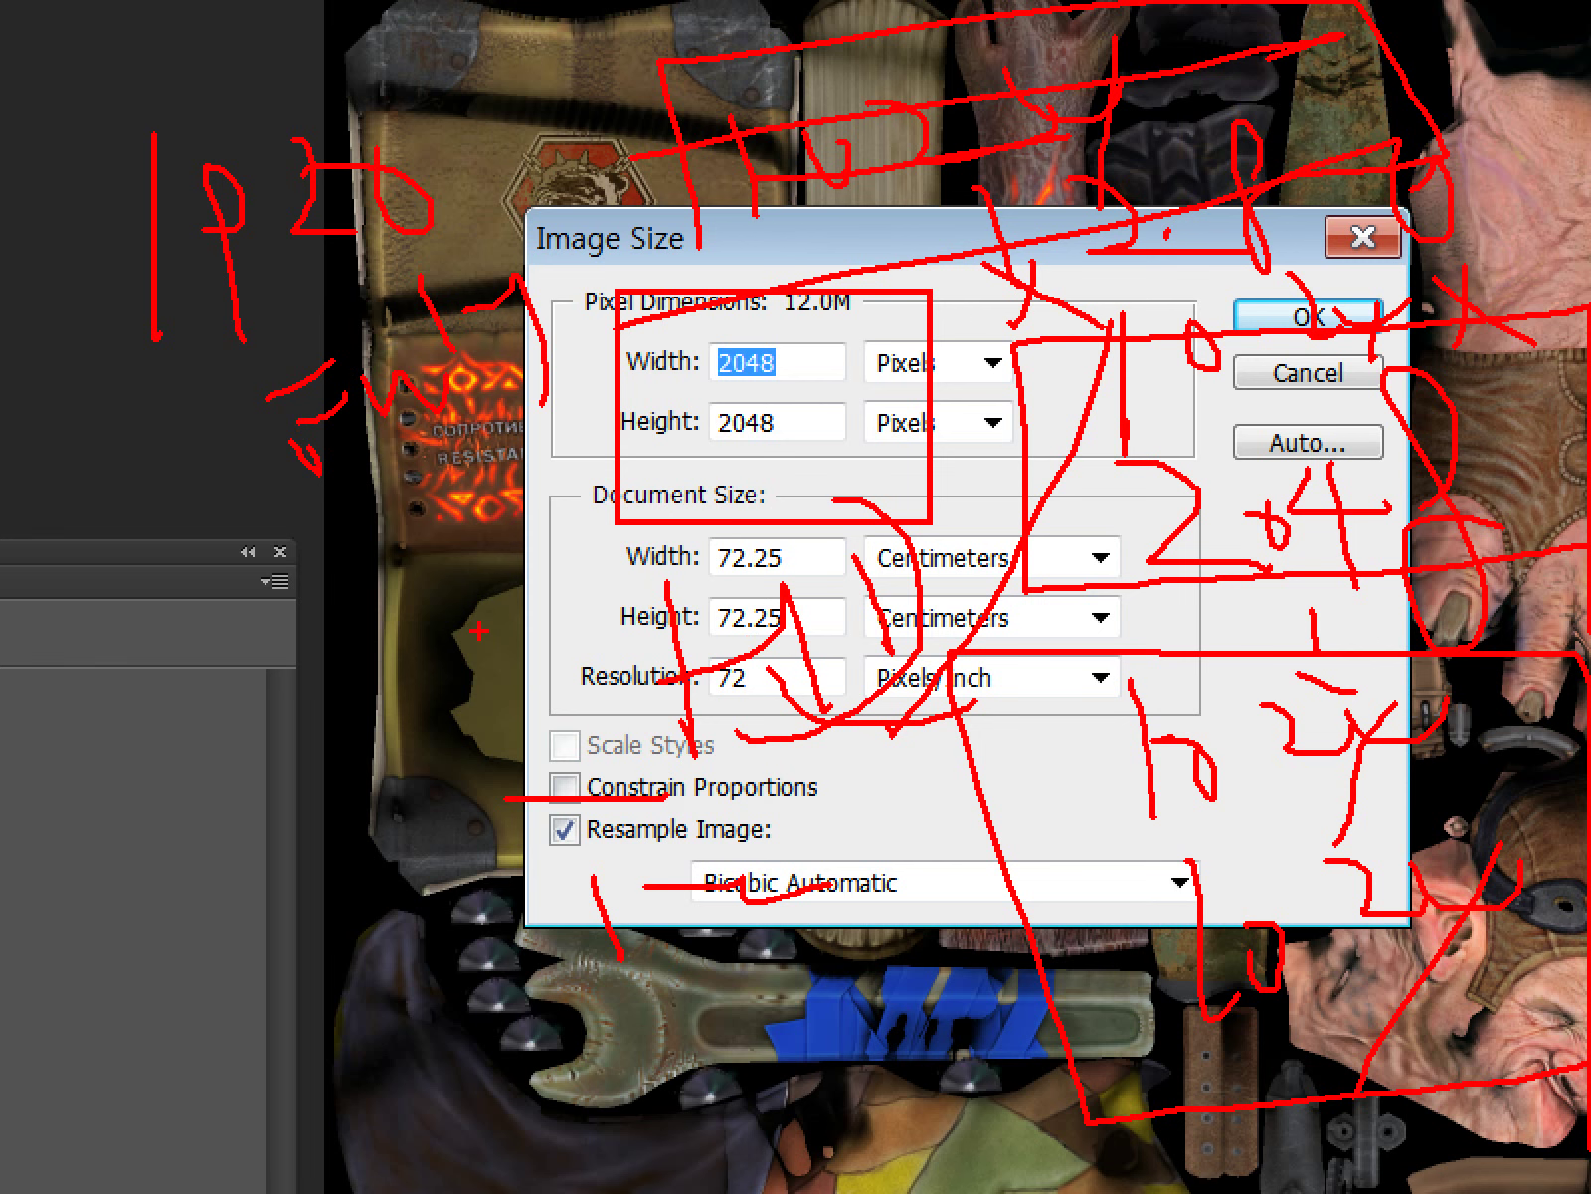
mouse_move(459, 447)
left_mouse_down()
mouse_move(646, 748)
mouse_move(689, 758)
left_mouse_up()
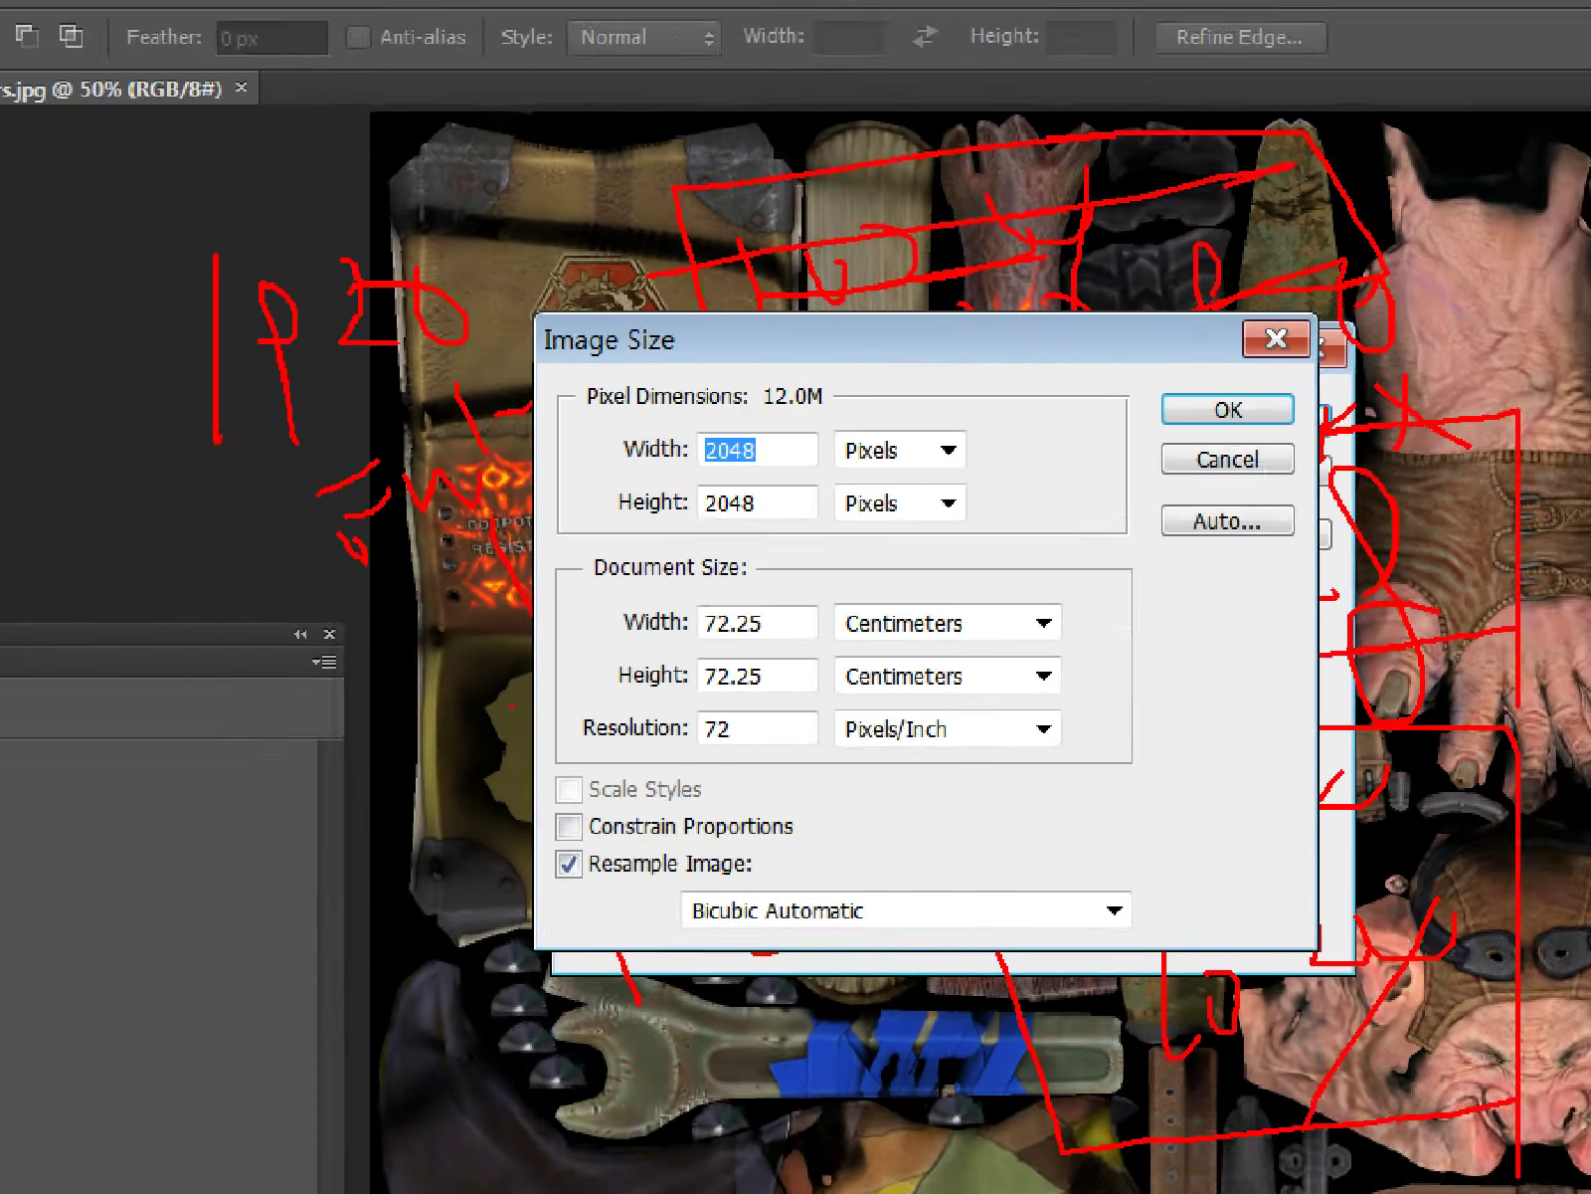
left_click_drag(572, 217, 625, 400)
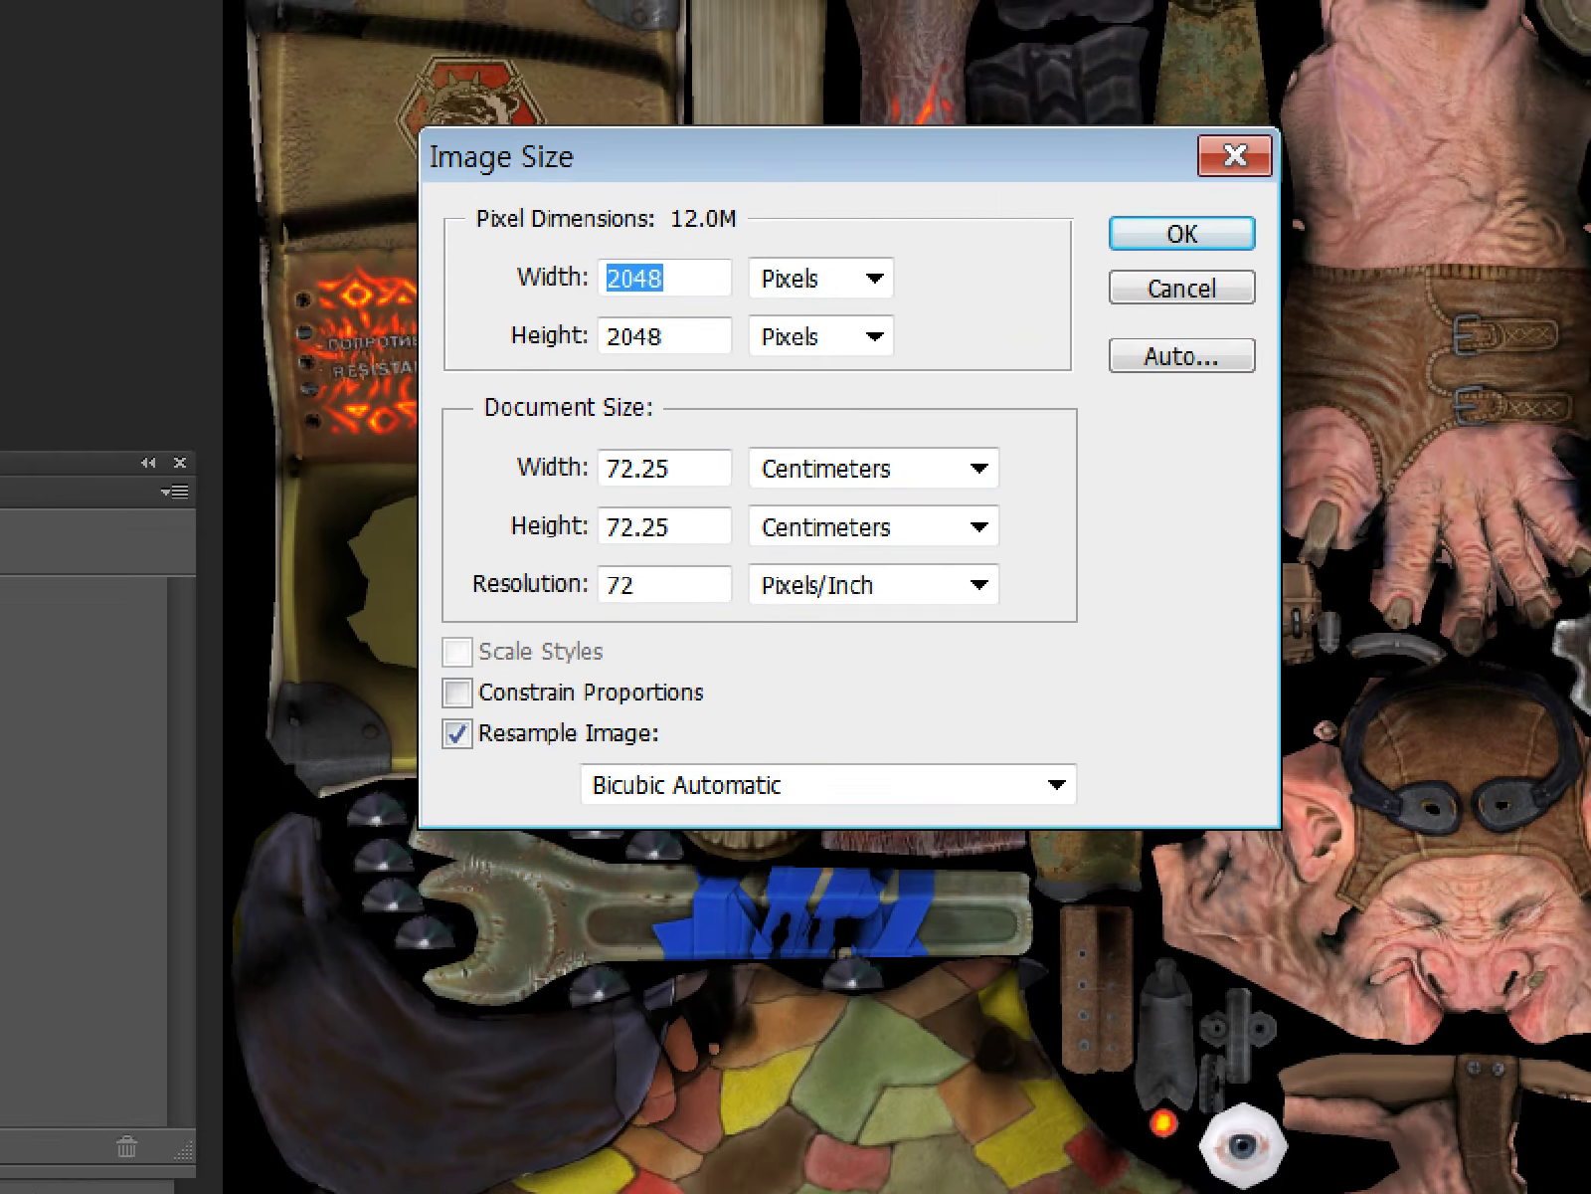
left_click_drag(591, 203, 646, 453)
left_click_drag(644, 339, 724, 306)
left_click_drag(686, 190, 741, 362)
left_click_drag(785, 258, 829, 365)
left_click_drag(837, 268, 870, 613)
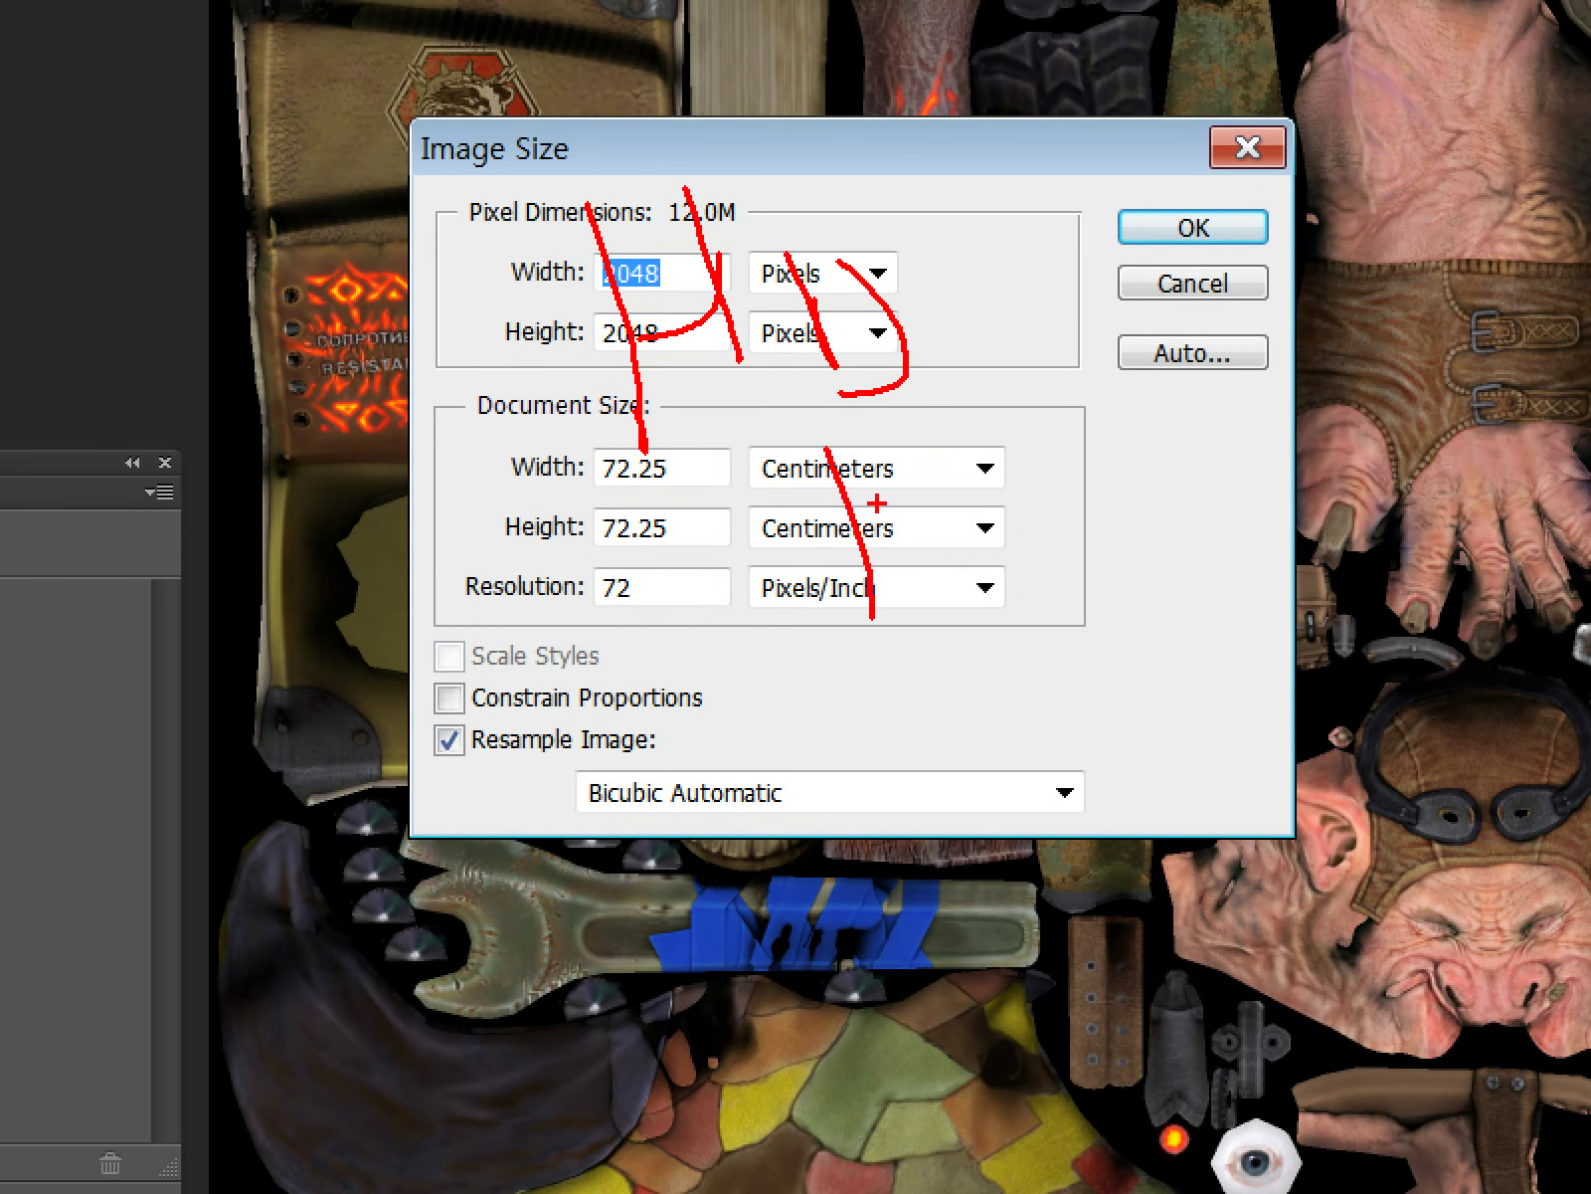
left_click_drag(889, 467, 1015, 535)
mouse_move(1064, 406)
left_mouse_down()
mouse_move(1054, 493)
mouse_move(1129, 443)
left_mouse_up()
left_click_drag(1154, 393, 1184, 408)
left_click_drag(1411, 498, 804, 699)
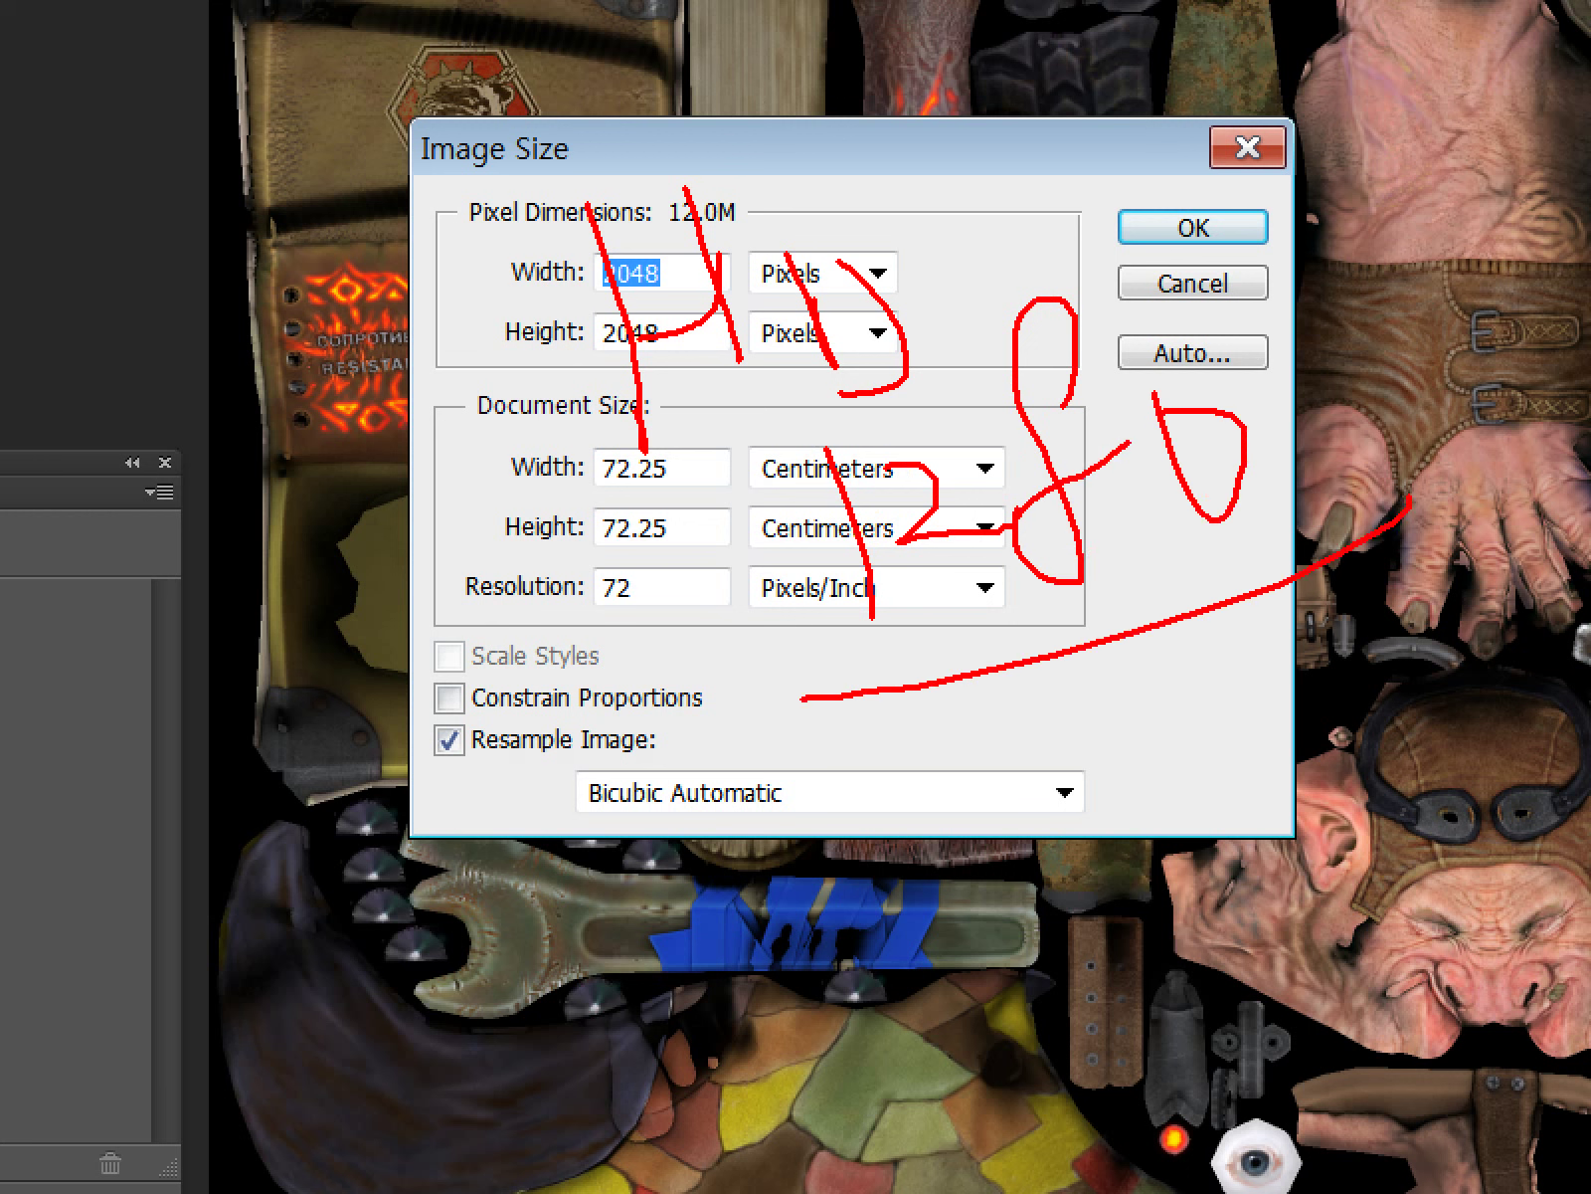
left_click_drag(397, 705, 612, 704)
left_click_drag(469, 759, 472, 907)
mouse_move(472, 840)
left_mouse_down()
mouse_move(596, 806)
mouse_move(776, 808)
mouse_move(818, 734)
mouse_move(930, 818)
left_mouse_up()
left_click_drag(959, 624, 1005, 748)
mouse_move(1005, 748)
left_mouse_down()
mouse_move(1144, 645)
mouse_move(1157, 736)
left_mouse_up()
left_click_drag(982, 812, 1031, 961)
left_click_drag(1079, 828, 1083, 975)
mouse_move(1175, 781)
left_mouse_down()
mouse_move(1316, 738)
mouse_move(1241, 728)
left_mouse_up()
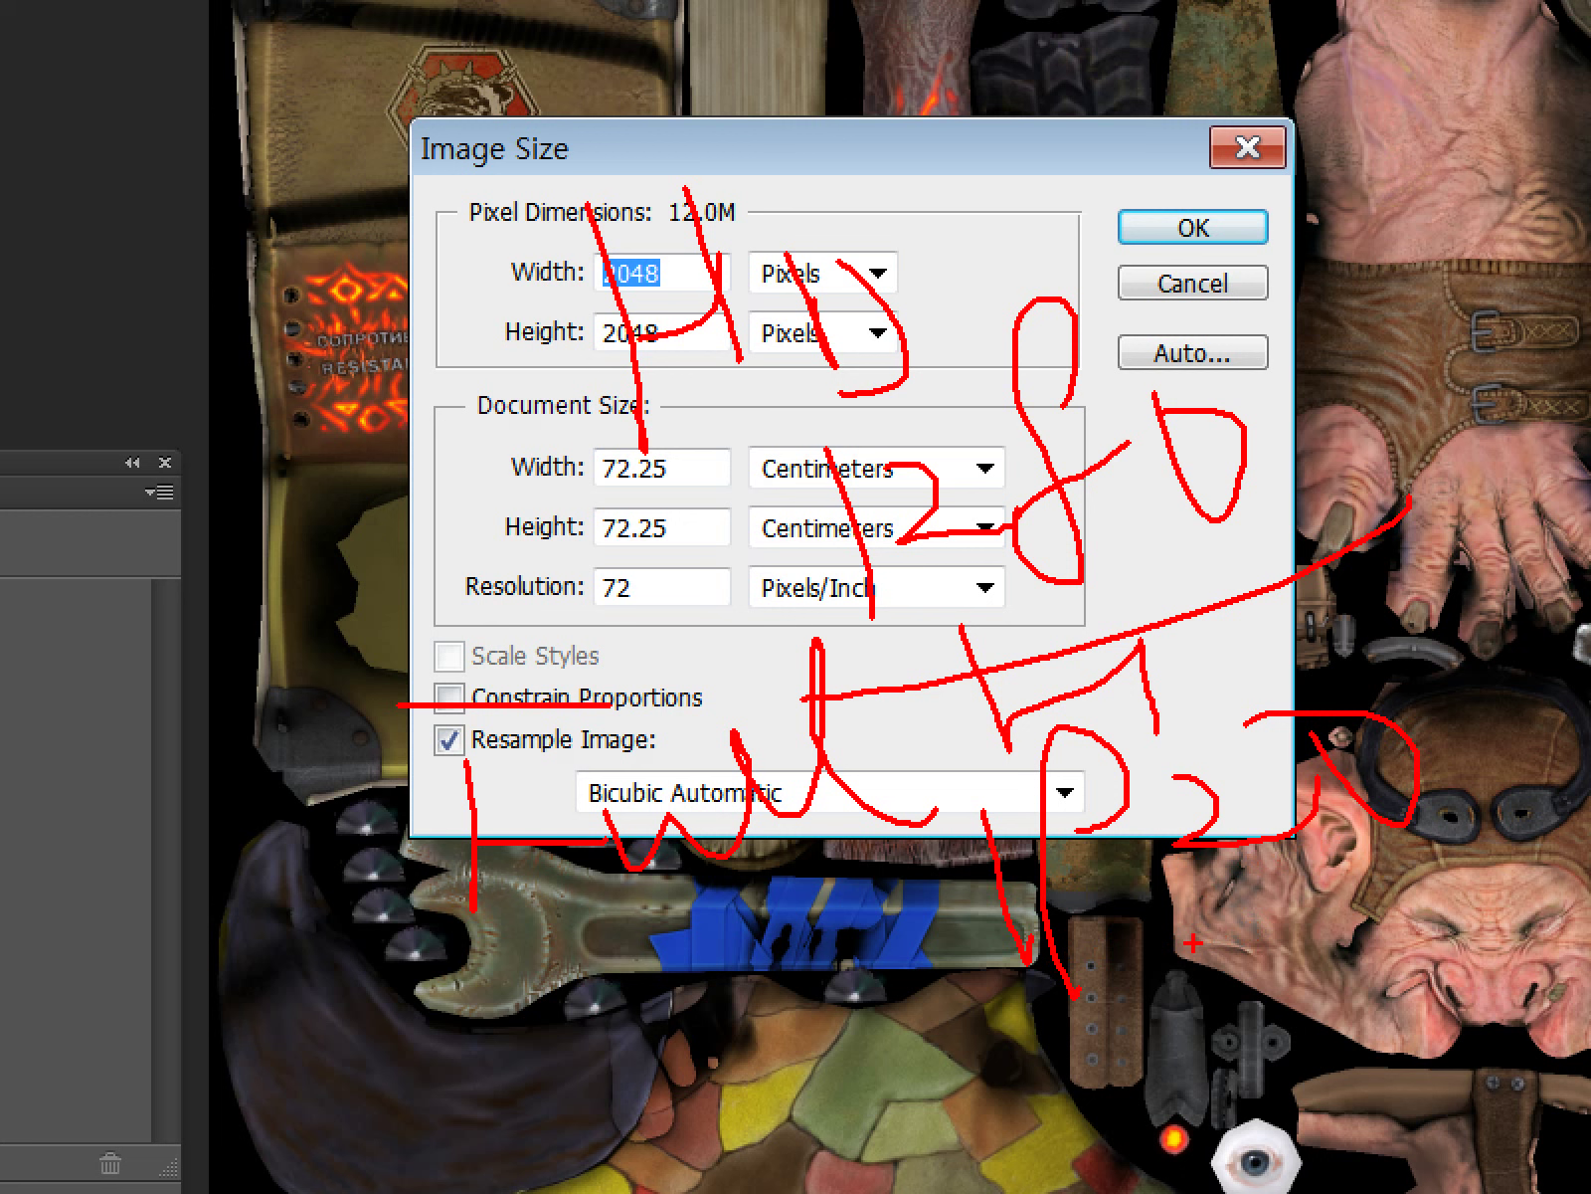
left_click_drag(925, 940, 995, 1025)
left_click_drag(1104, 960, 1060, 935)
left_click_drag(1189, 900, 1308, 930)
left_click_drag(1258, 913, 1234, 1085)
left_click_drag(1358, 925, 1263, 1106)
left_click_drag(1445, 1036, 1268, 1099)
left_click_drag(927, 1119, 1590, 1119)
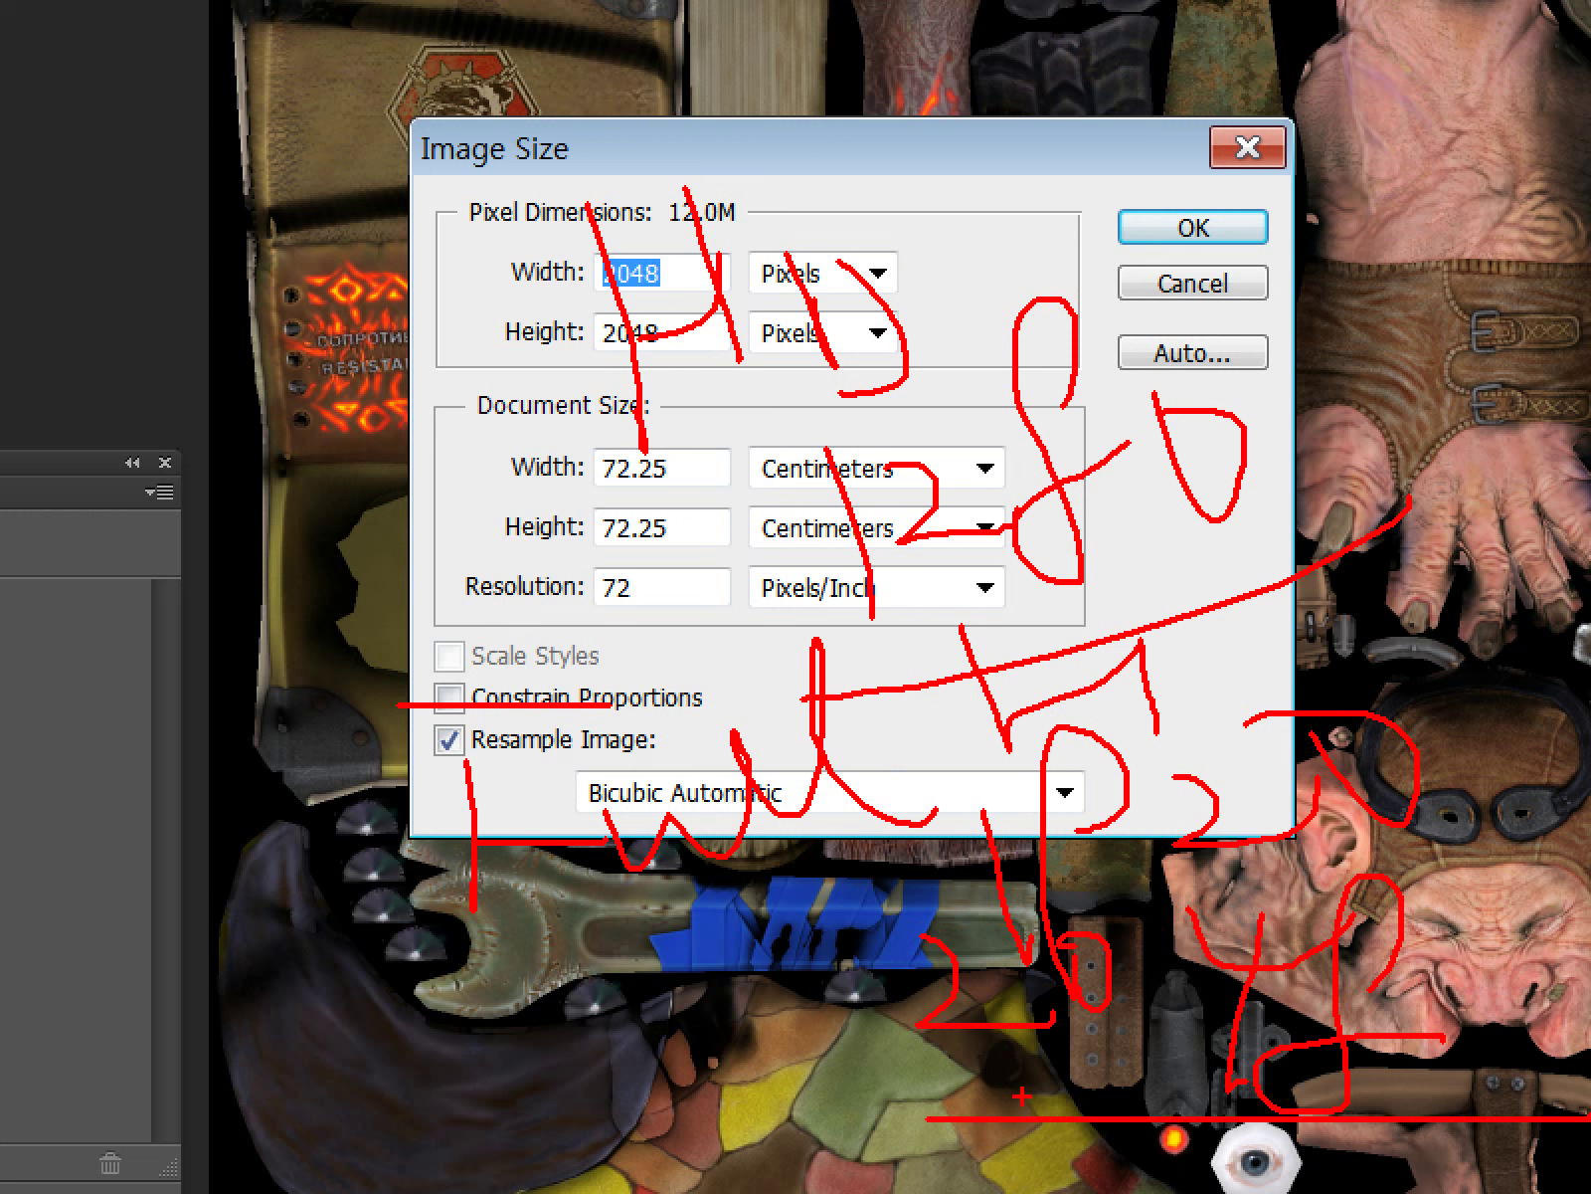
left_click_drag(333, 196, 870, 994)
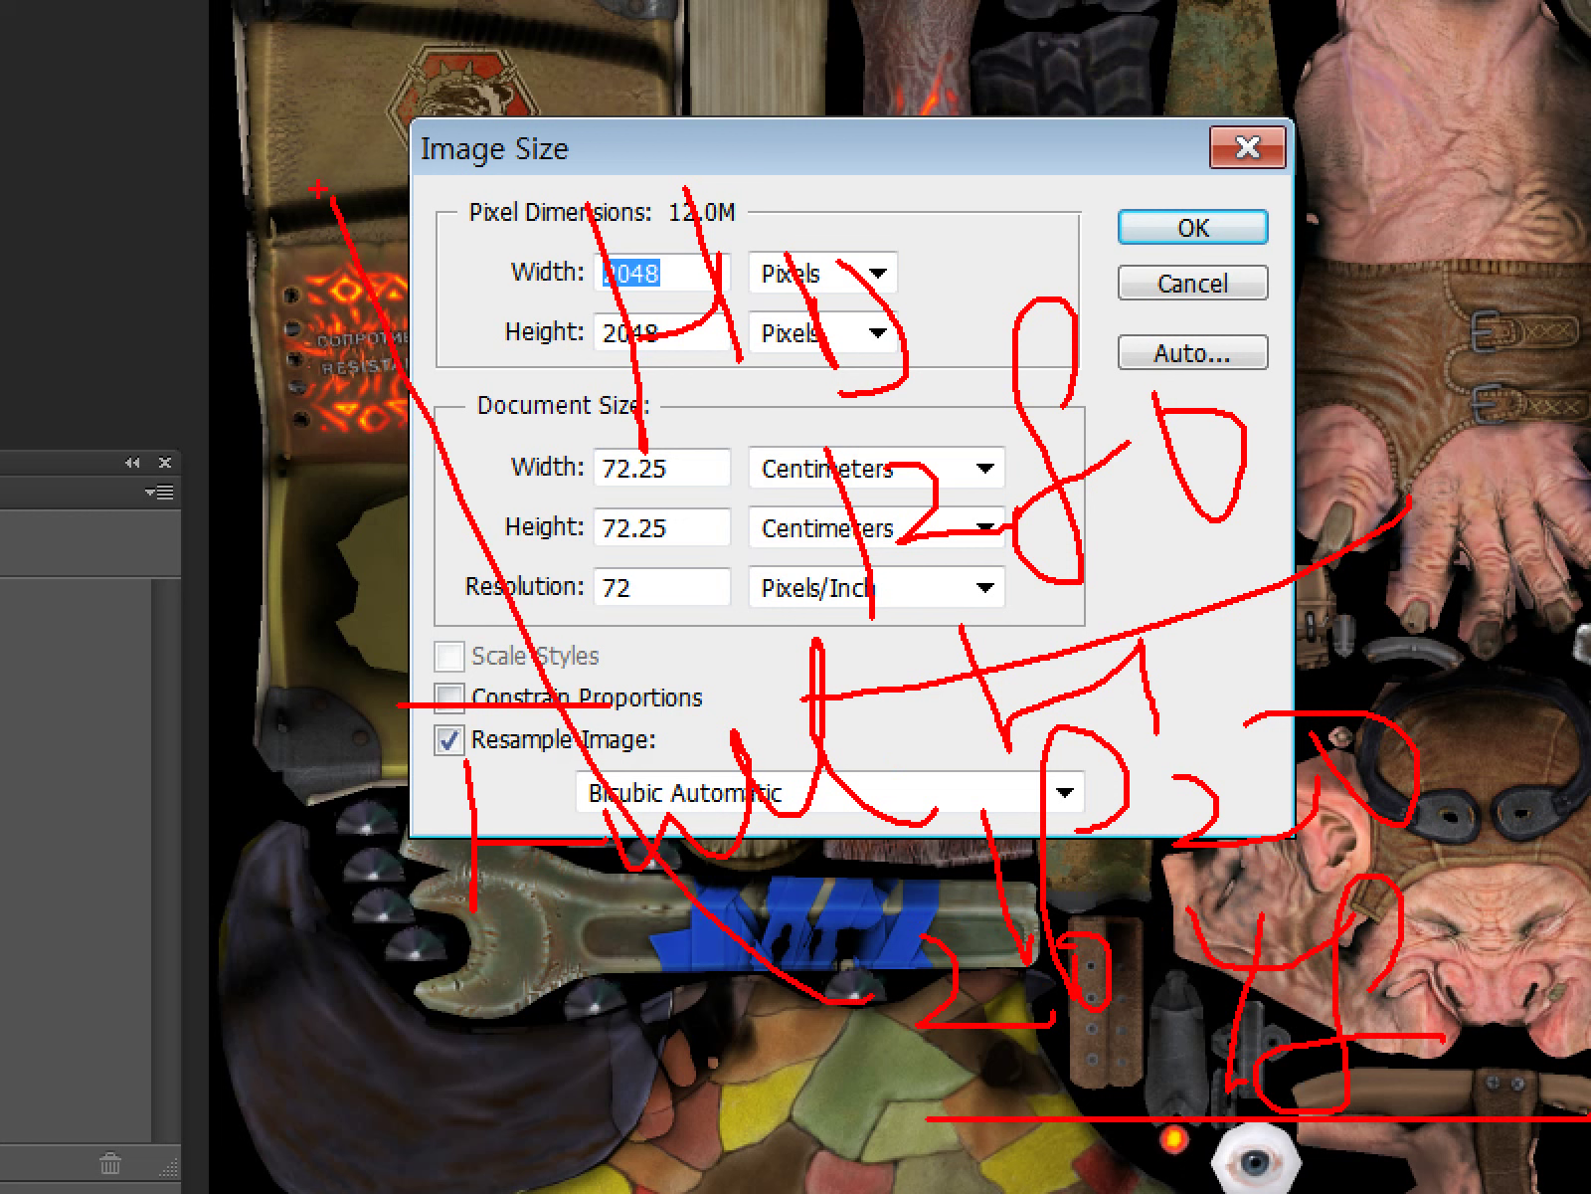
left_click_drag(280, 61, 396, 156)
left_click_drag(537, 12, 403, 160)
left_click_drag(393, 75, 552, 189)
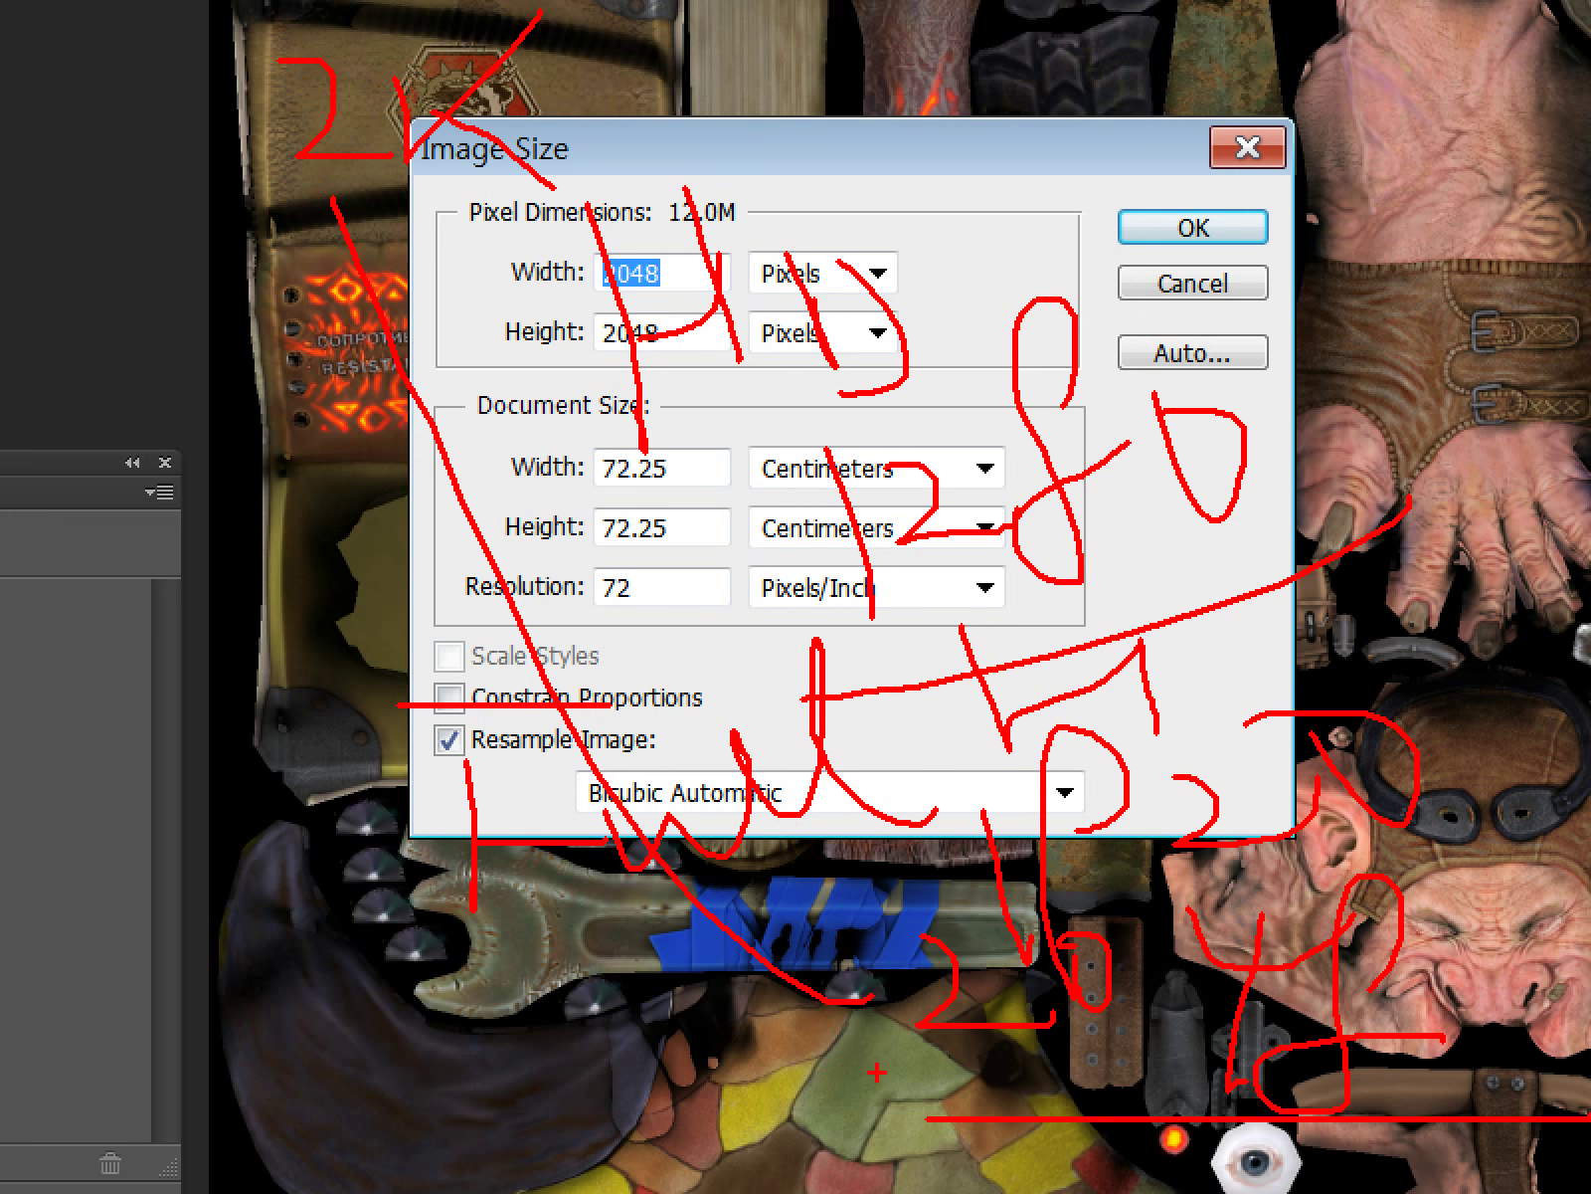
left_click_drag(941, 1061, 987, 1050)
key("Escape")
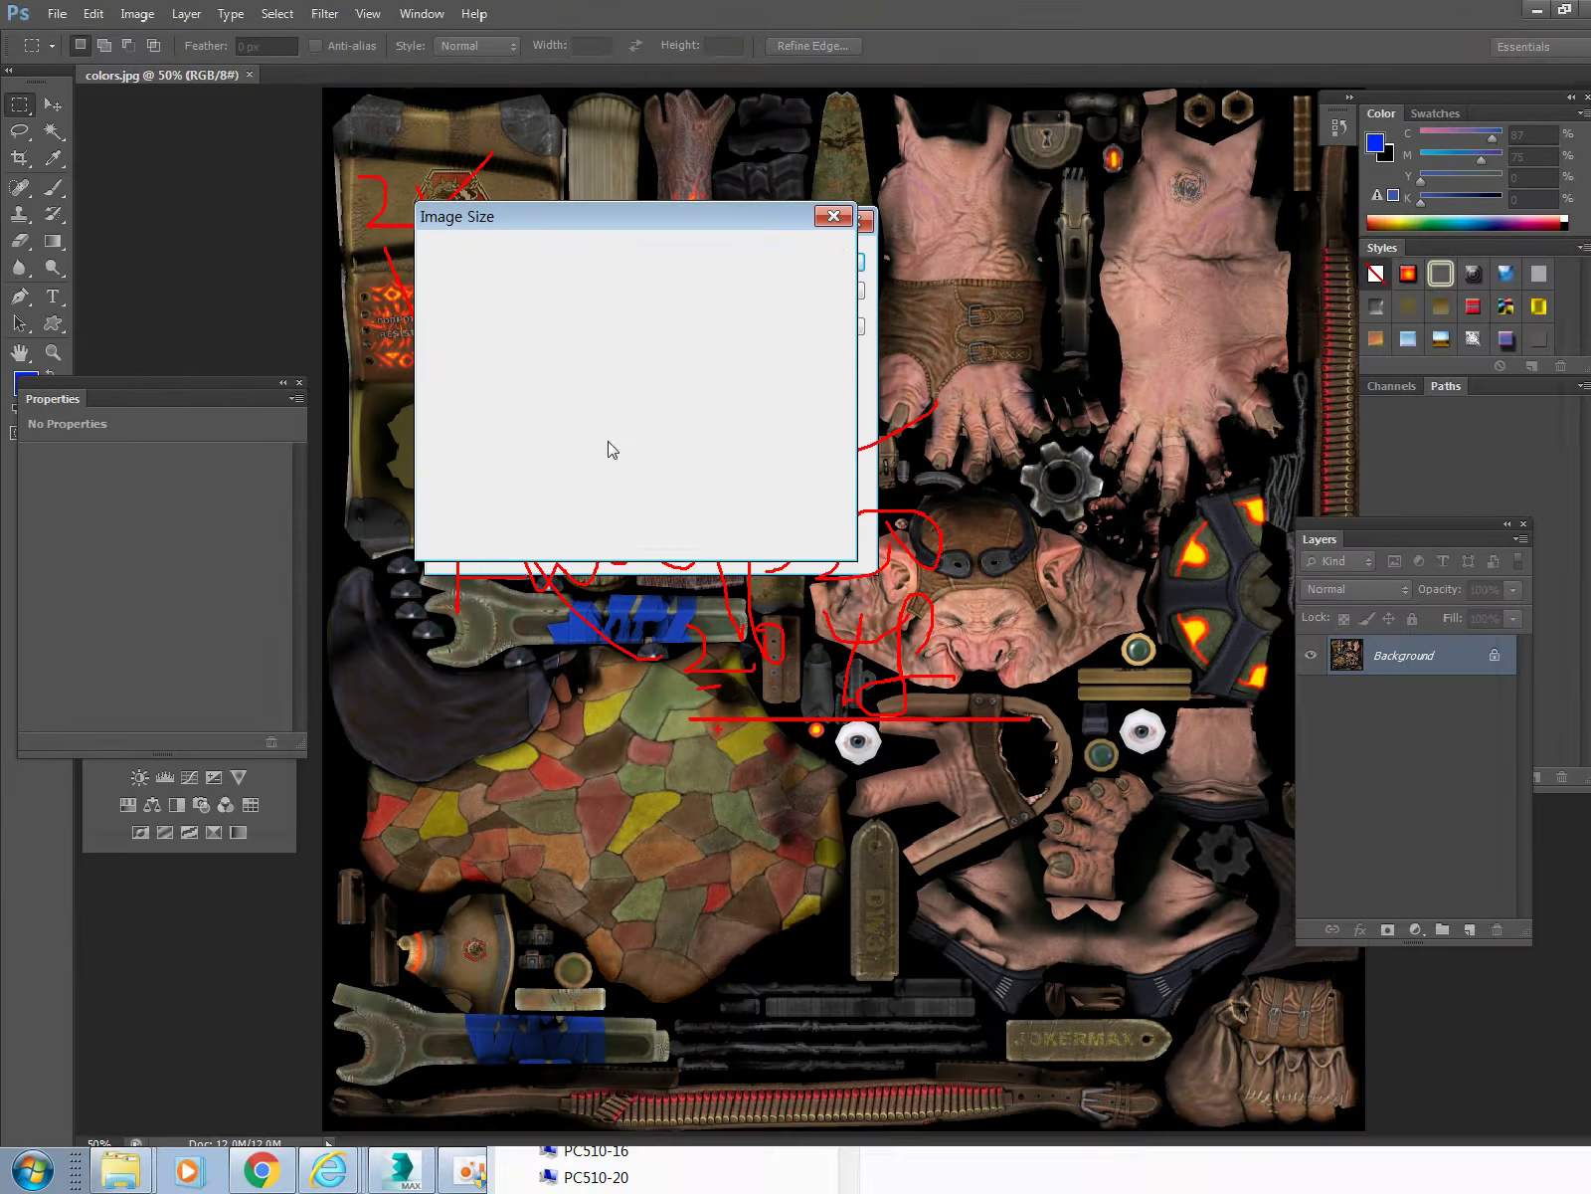
left_click(472, 1169)
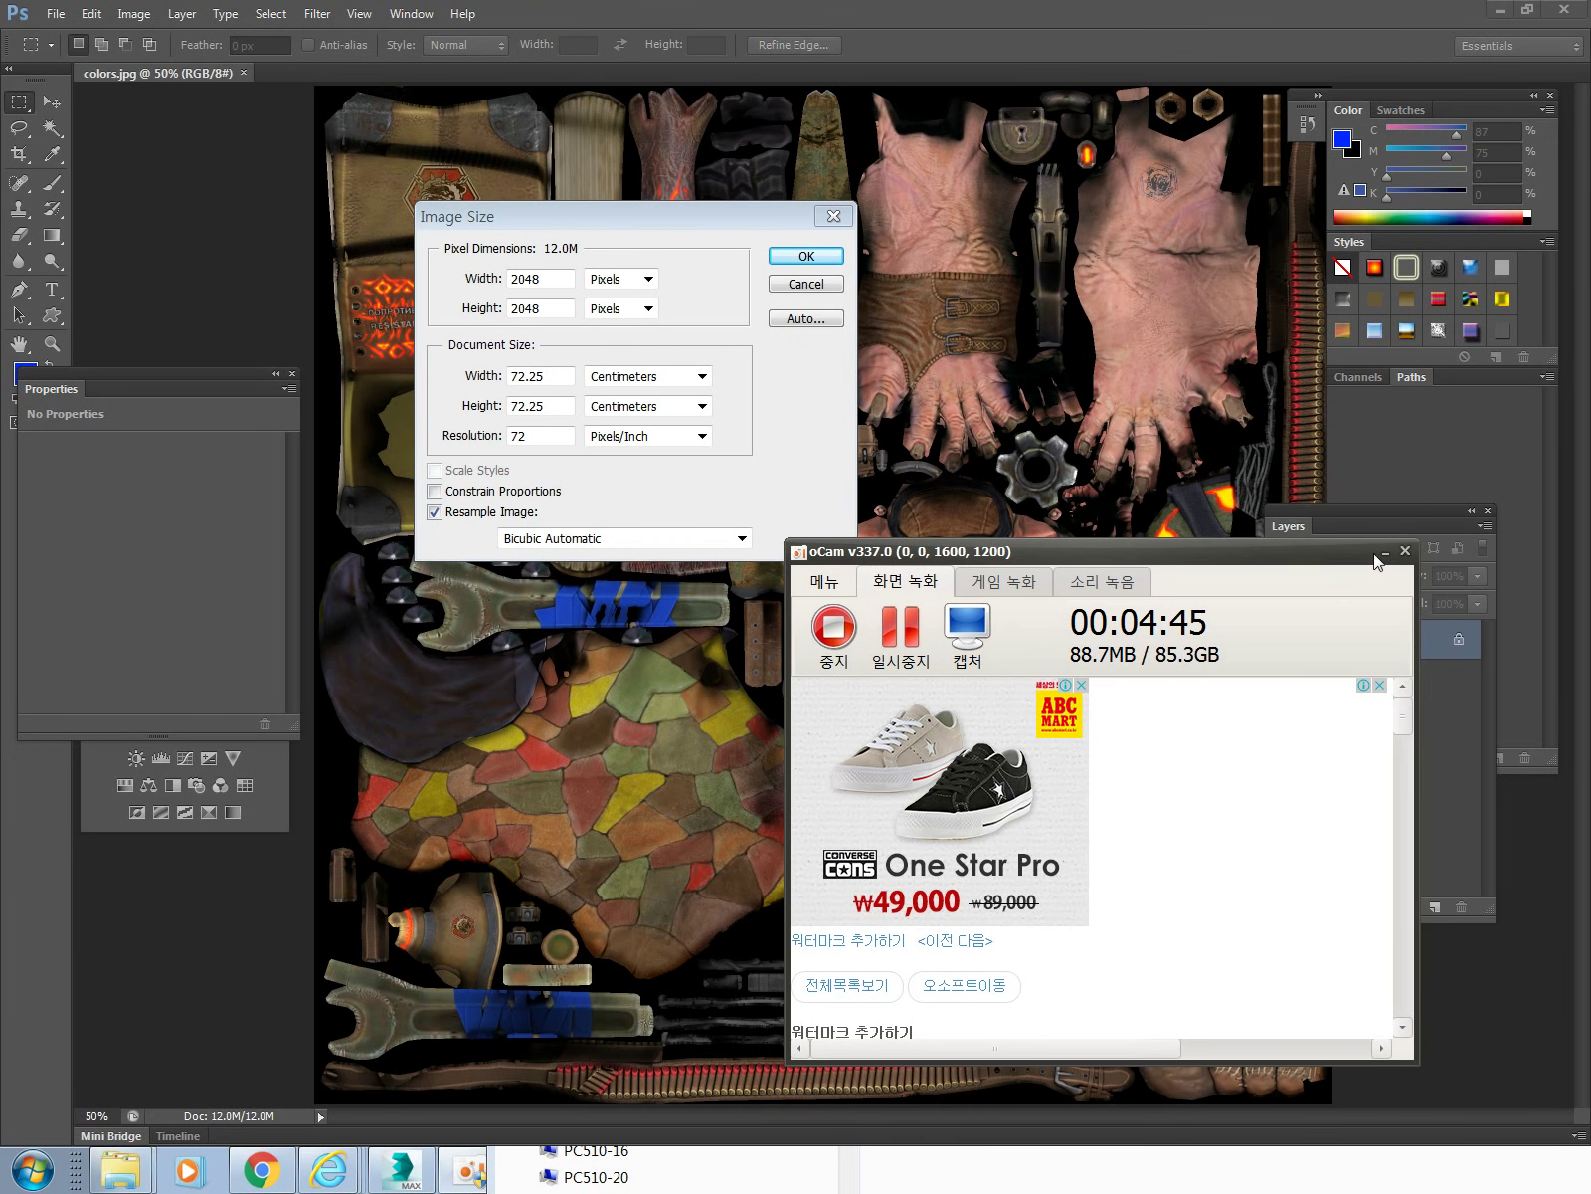
key("ctrl+1")
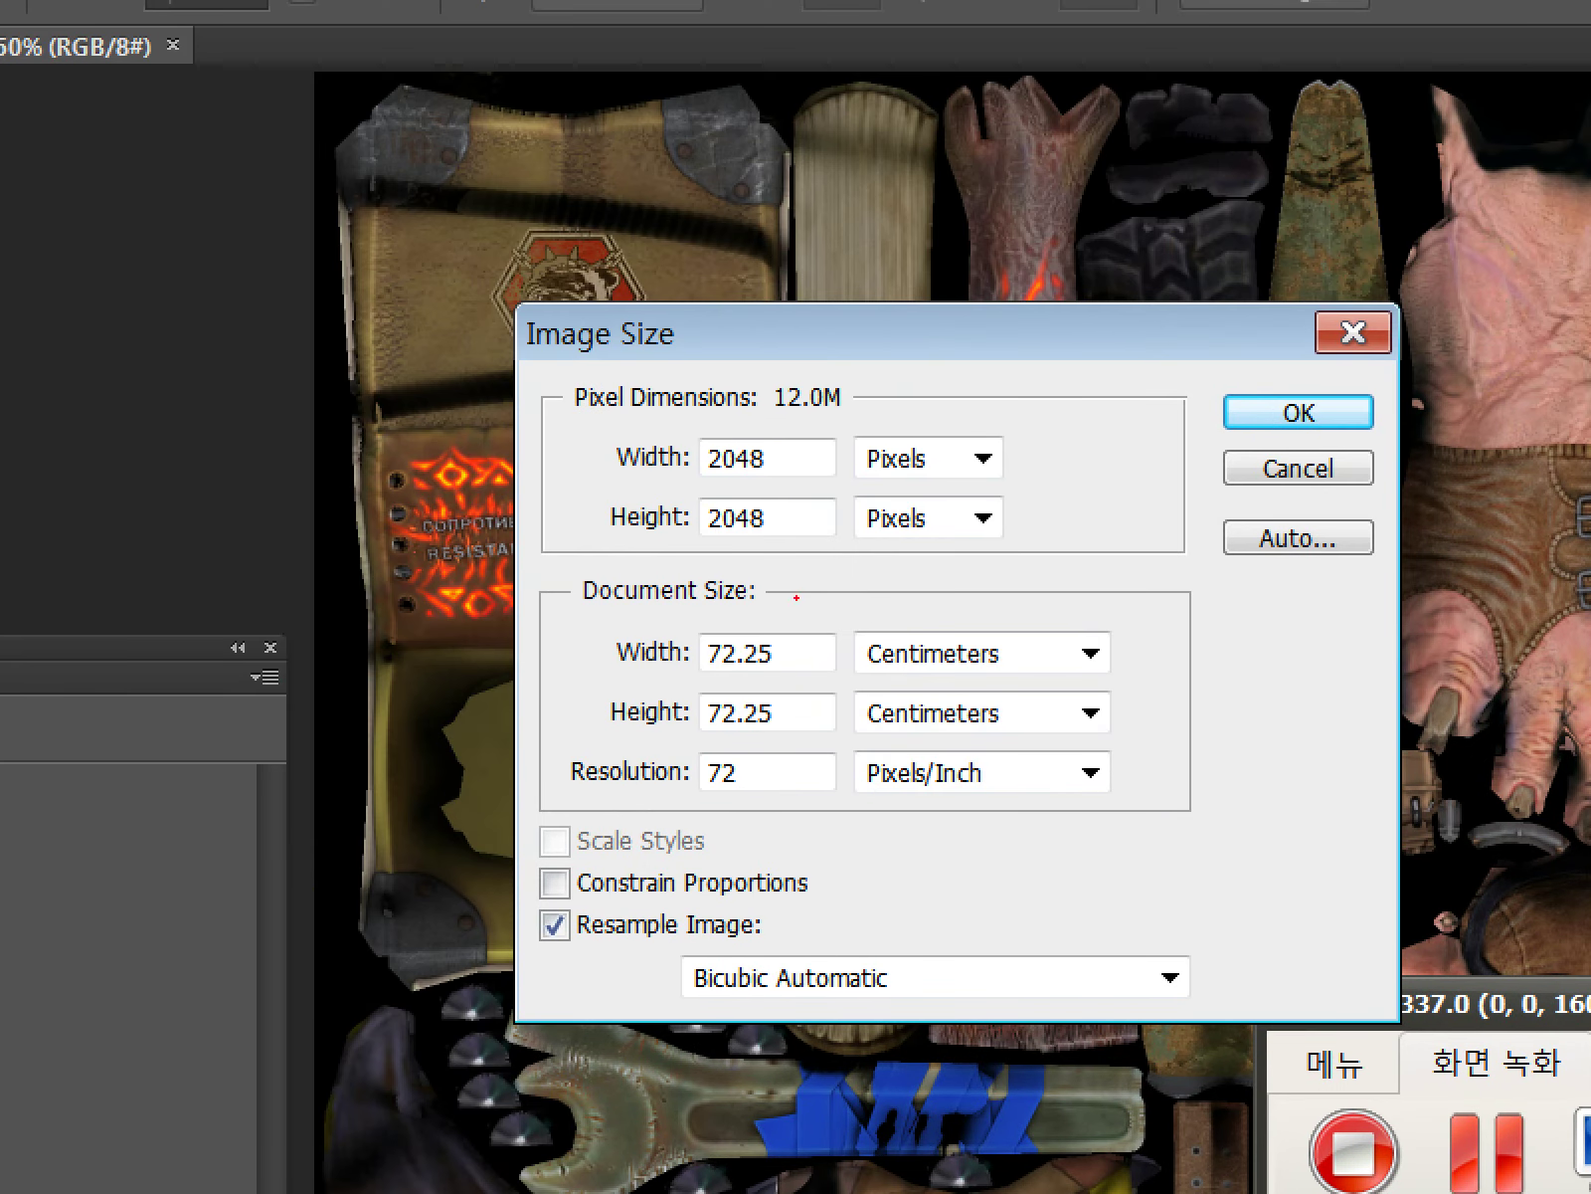
left_click(714, 285)
left_click_drag(846, 224, 839, 393)
left_click_drag(843, 275, 930, 297)
left_click_drag(910, 269, 940, 304)
mouse_move(980, 191)
left_mouse_down()
mouse_move(1052, 309)
mouse_move(1079, 447)
mouse_move(1165, 373)
left_mouse_up()
left_click_drag(1162, 304, 1223, 448)
left_click_drag(1205, 263, 1261, 364)
left_click_drag(1251, 196, 1313, 289)
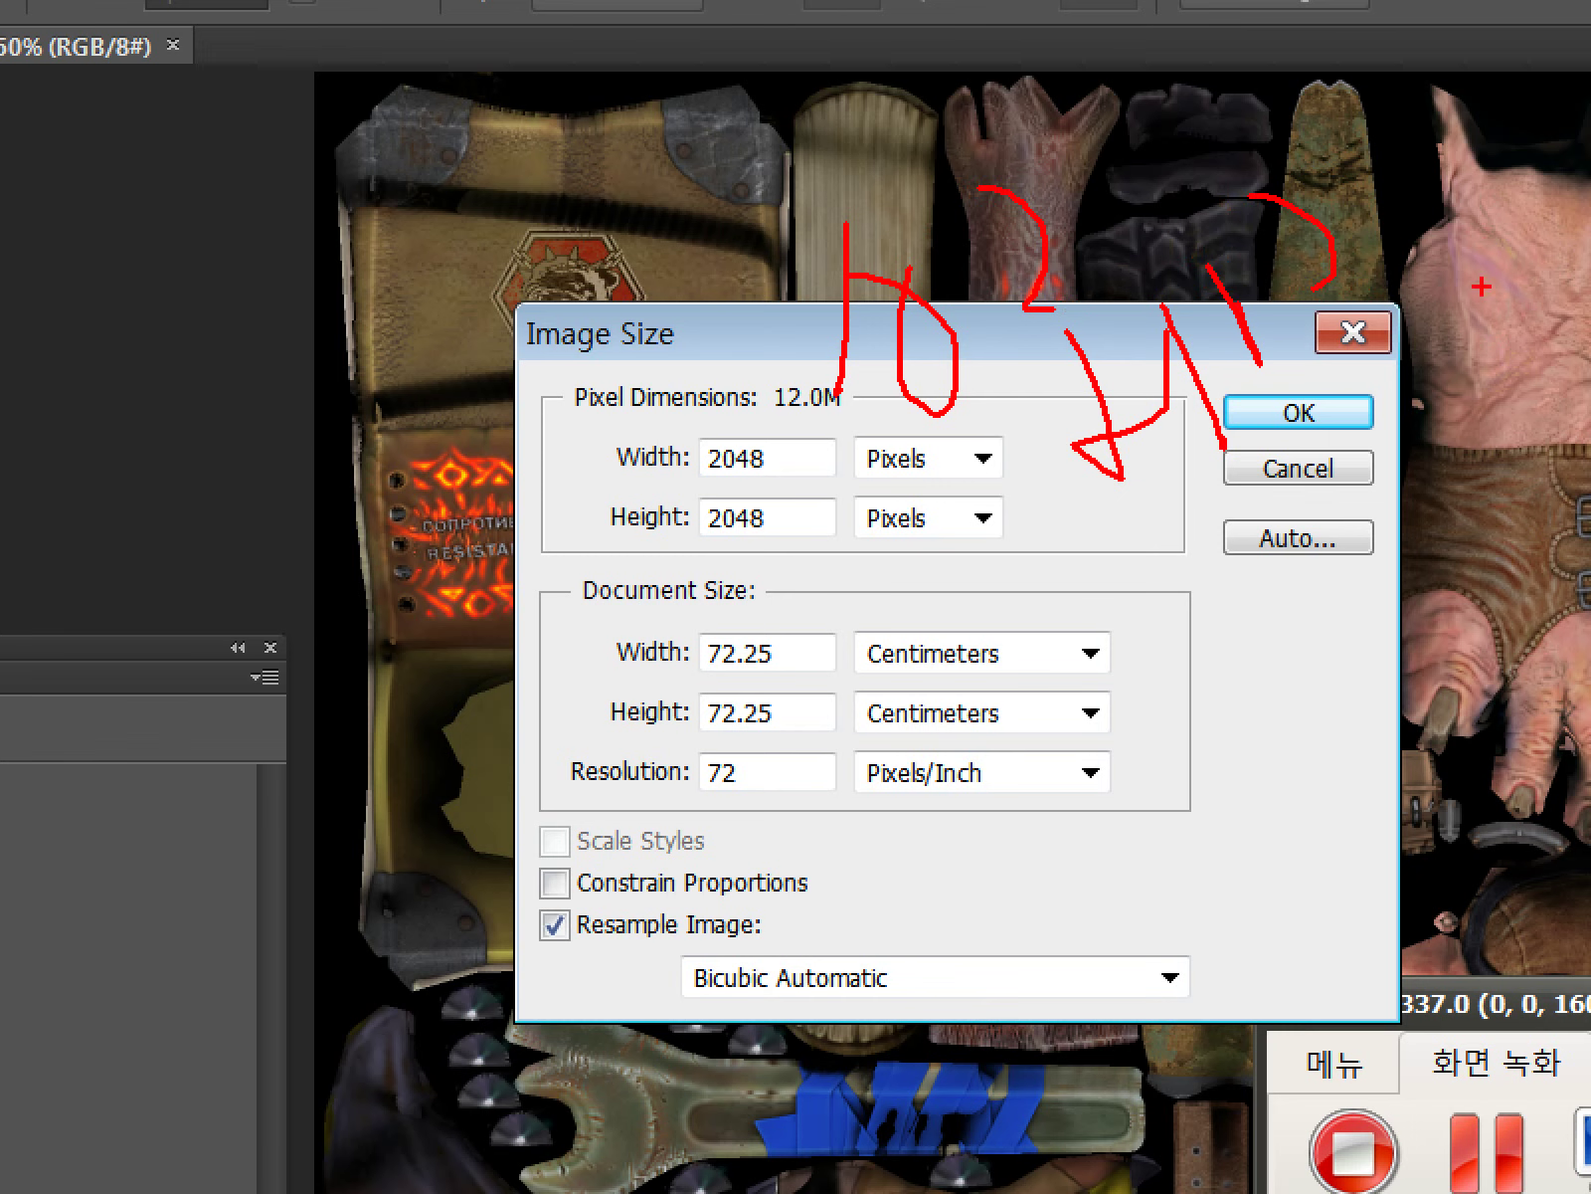
left_click_drag(1582, 284, 1268, 497)
mouse_move(1143, 564)
left_mouse_down()
mouse_move(878, 304)
mouse_move(1016, 549)
left_mouse_up()
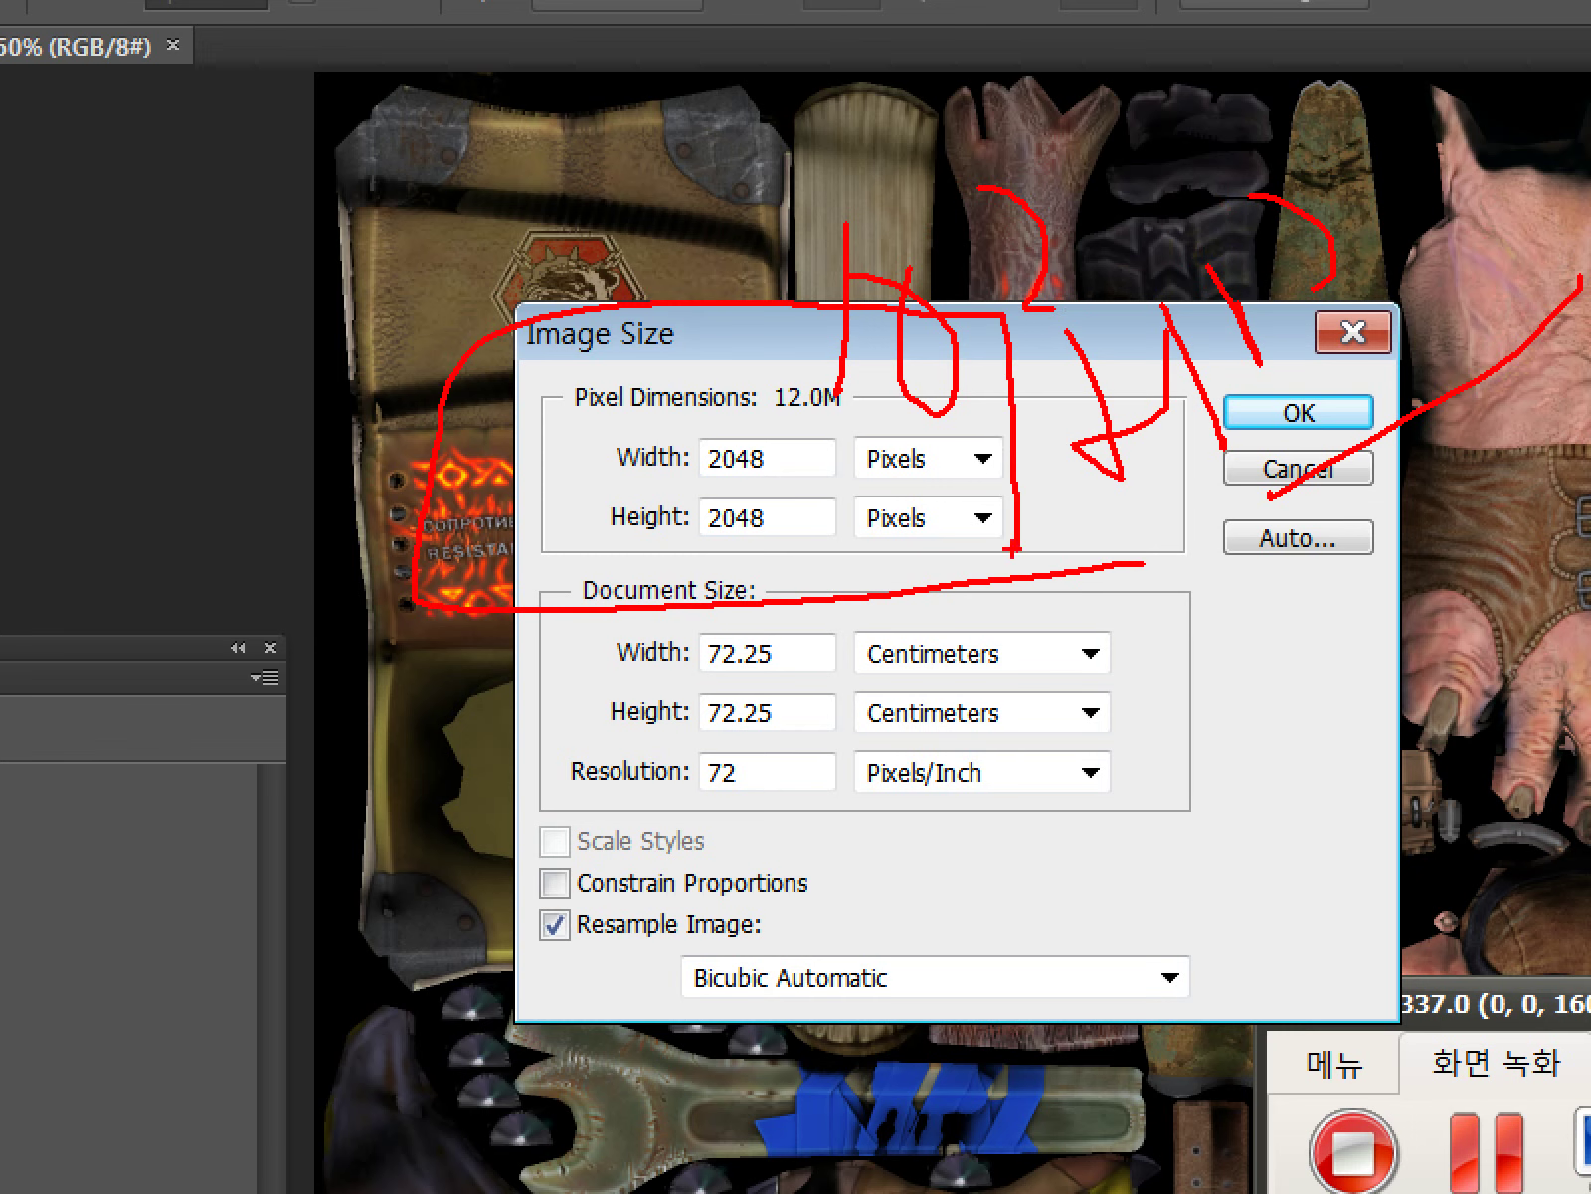
left_click_drag(823, 695, 838, 850)
mouse_move(925, 771)
left_mouse_down()
mouse_move(957, 810)
mouse_move(983, 567)
left_mouse_up()
key("Escape")
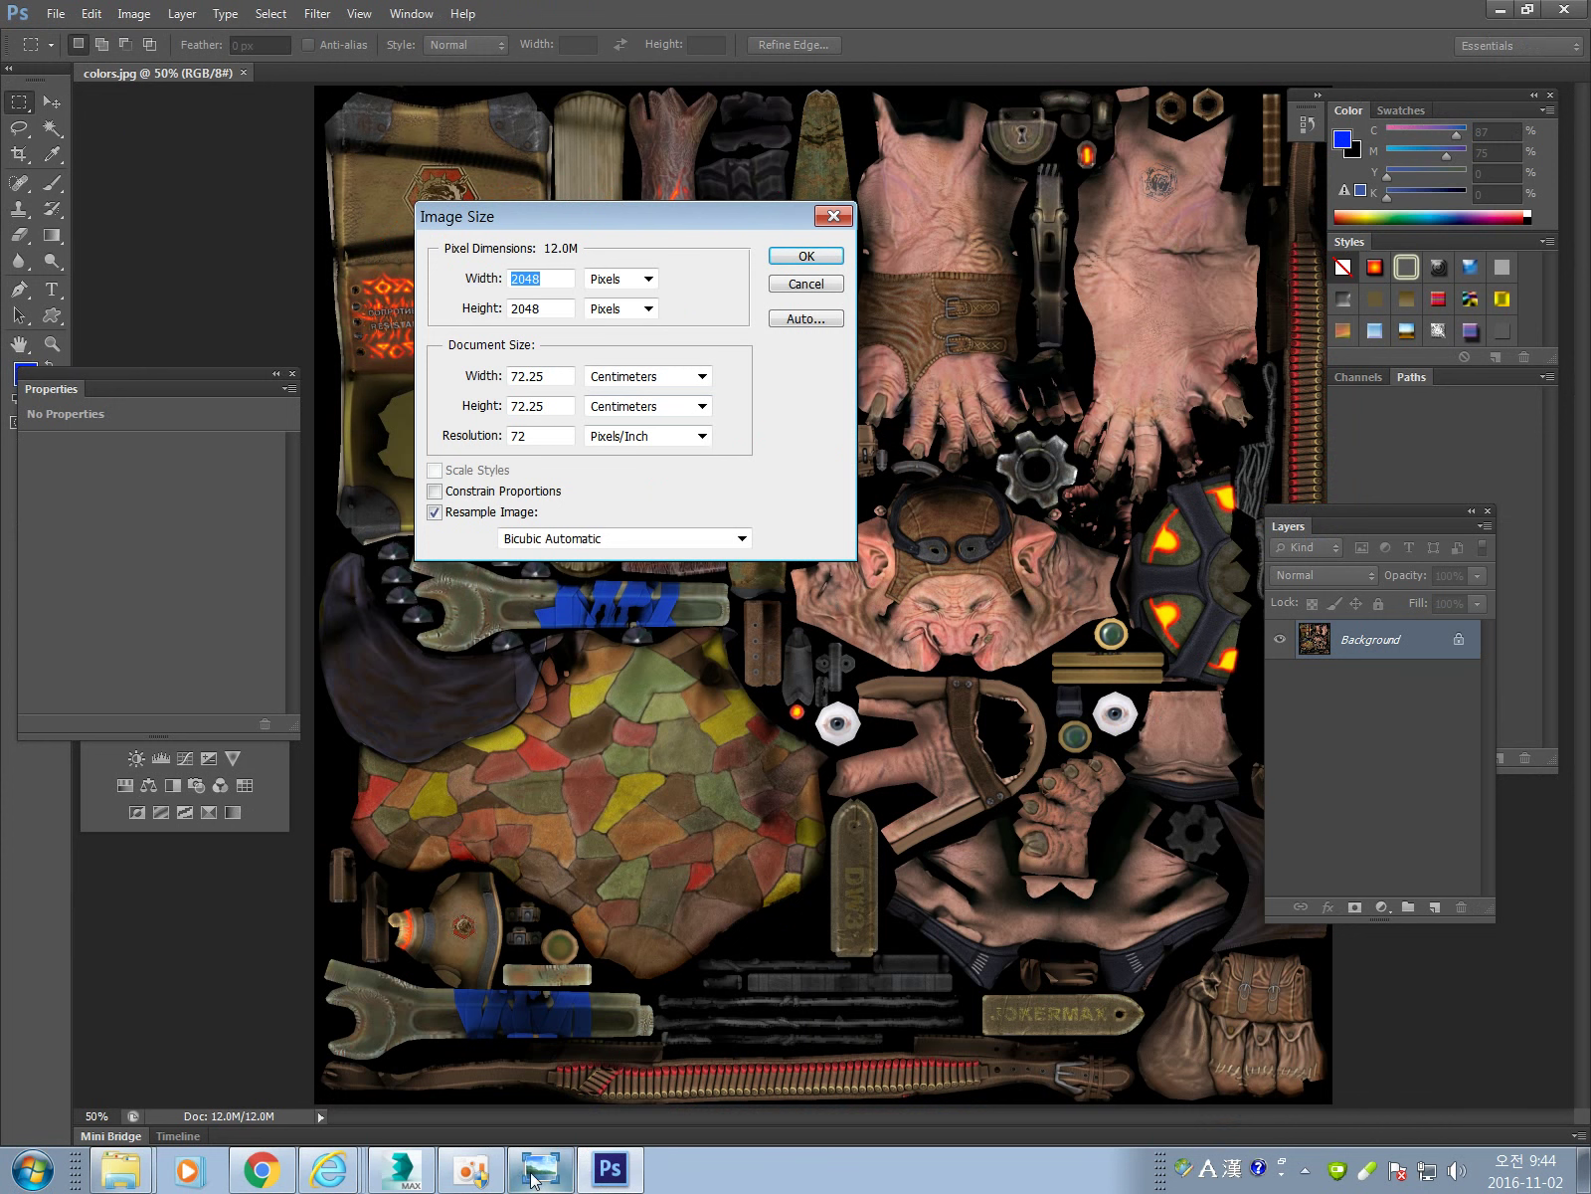
left_click(533, 1174)
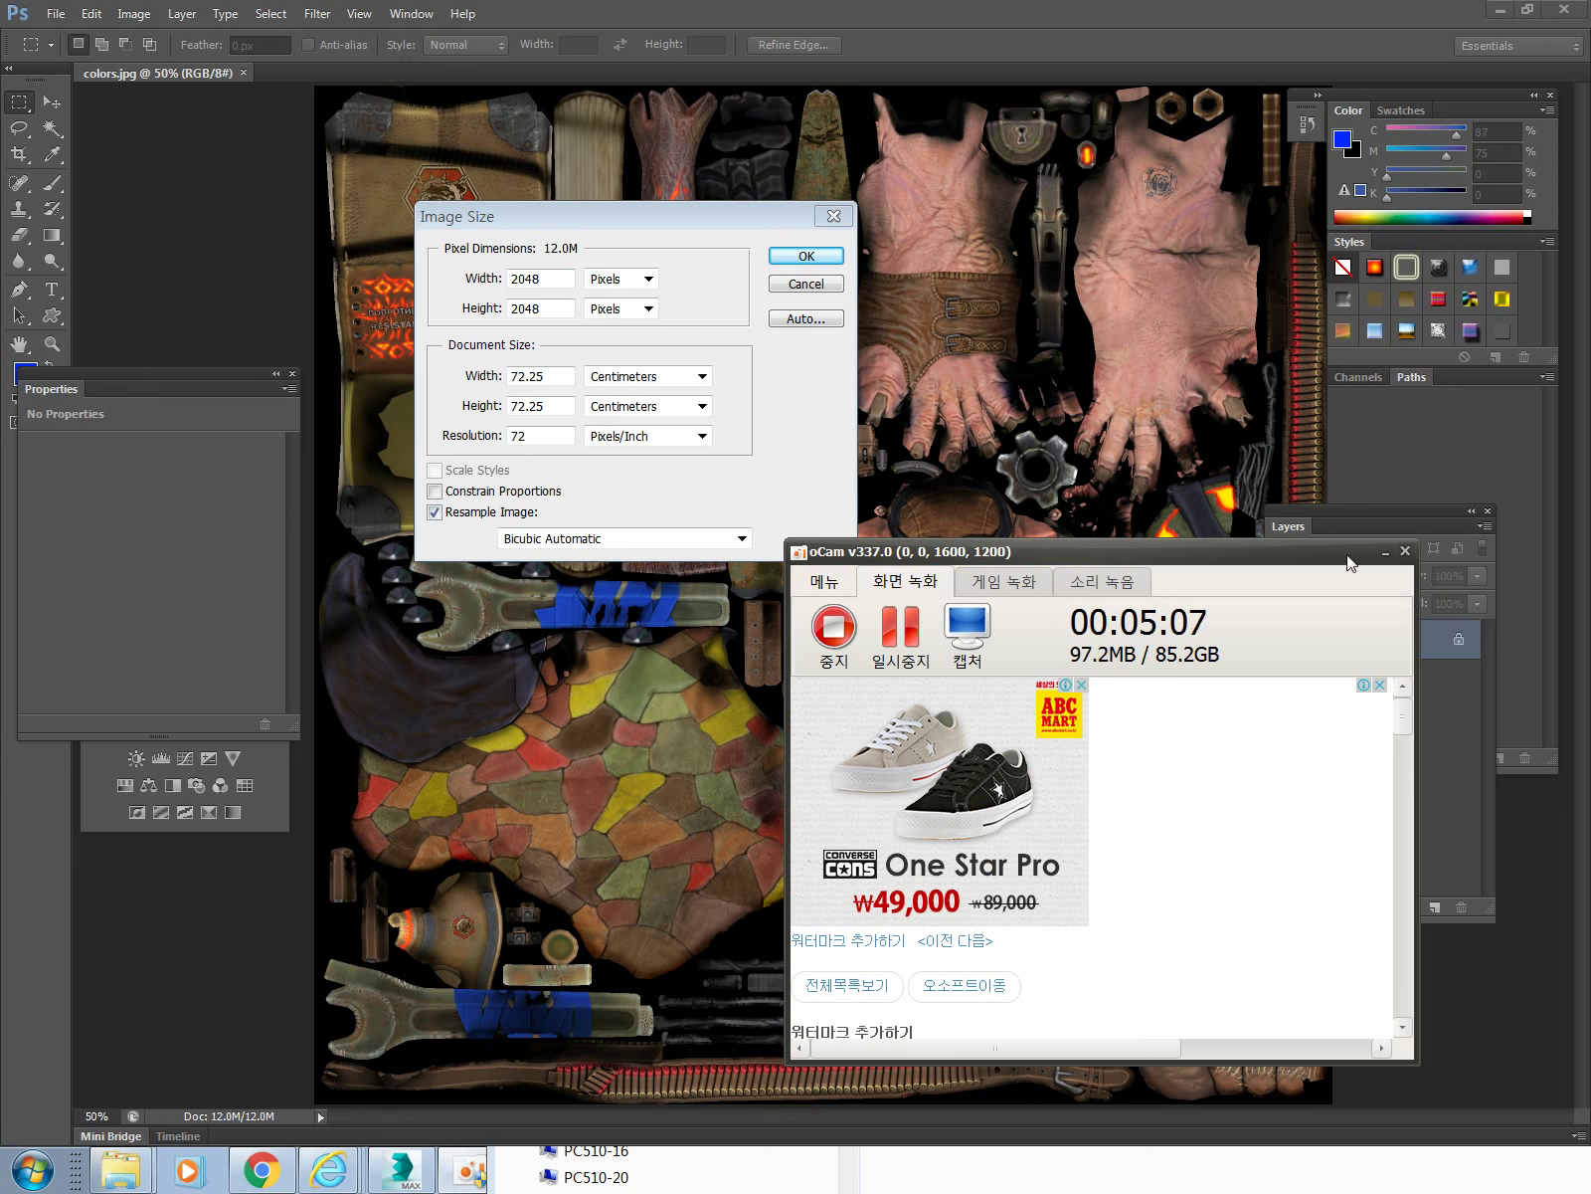
left_click(1385, 551)
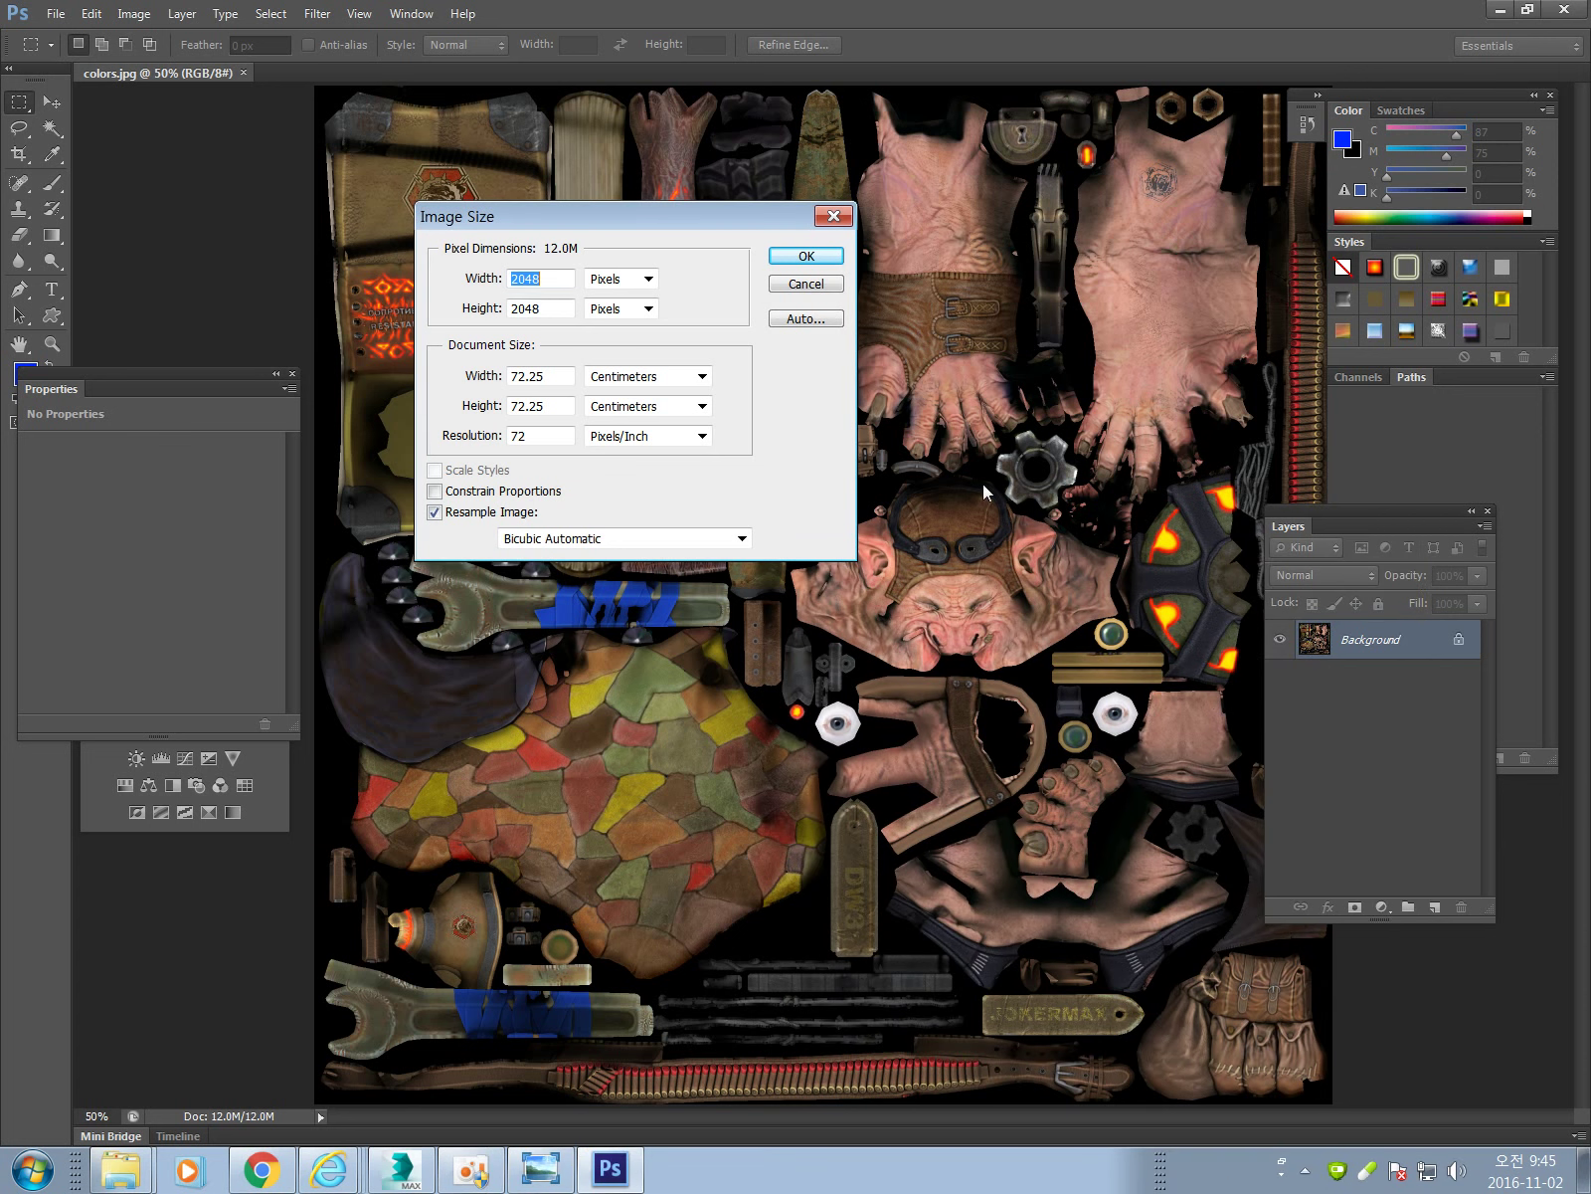
Move the Image Size dialog off the troll's face in the texture, examine that area, and cancel the dialog.
left_click_drag(748, 220, 1459, 772)
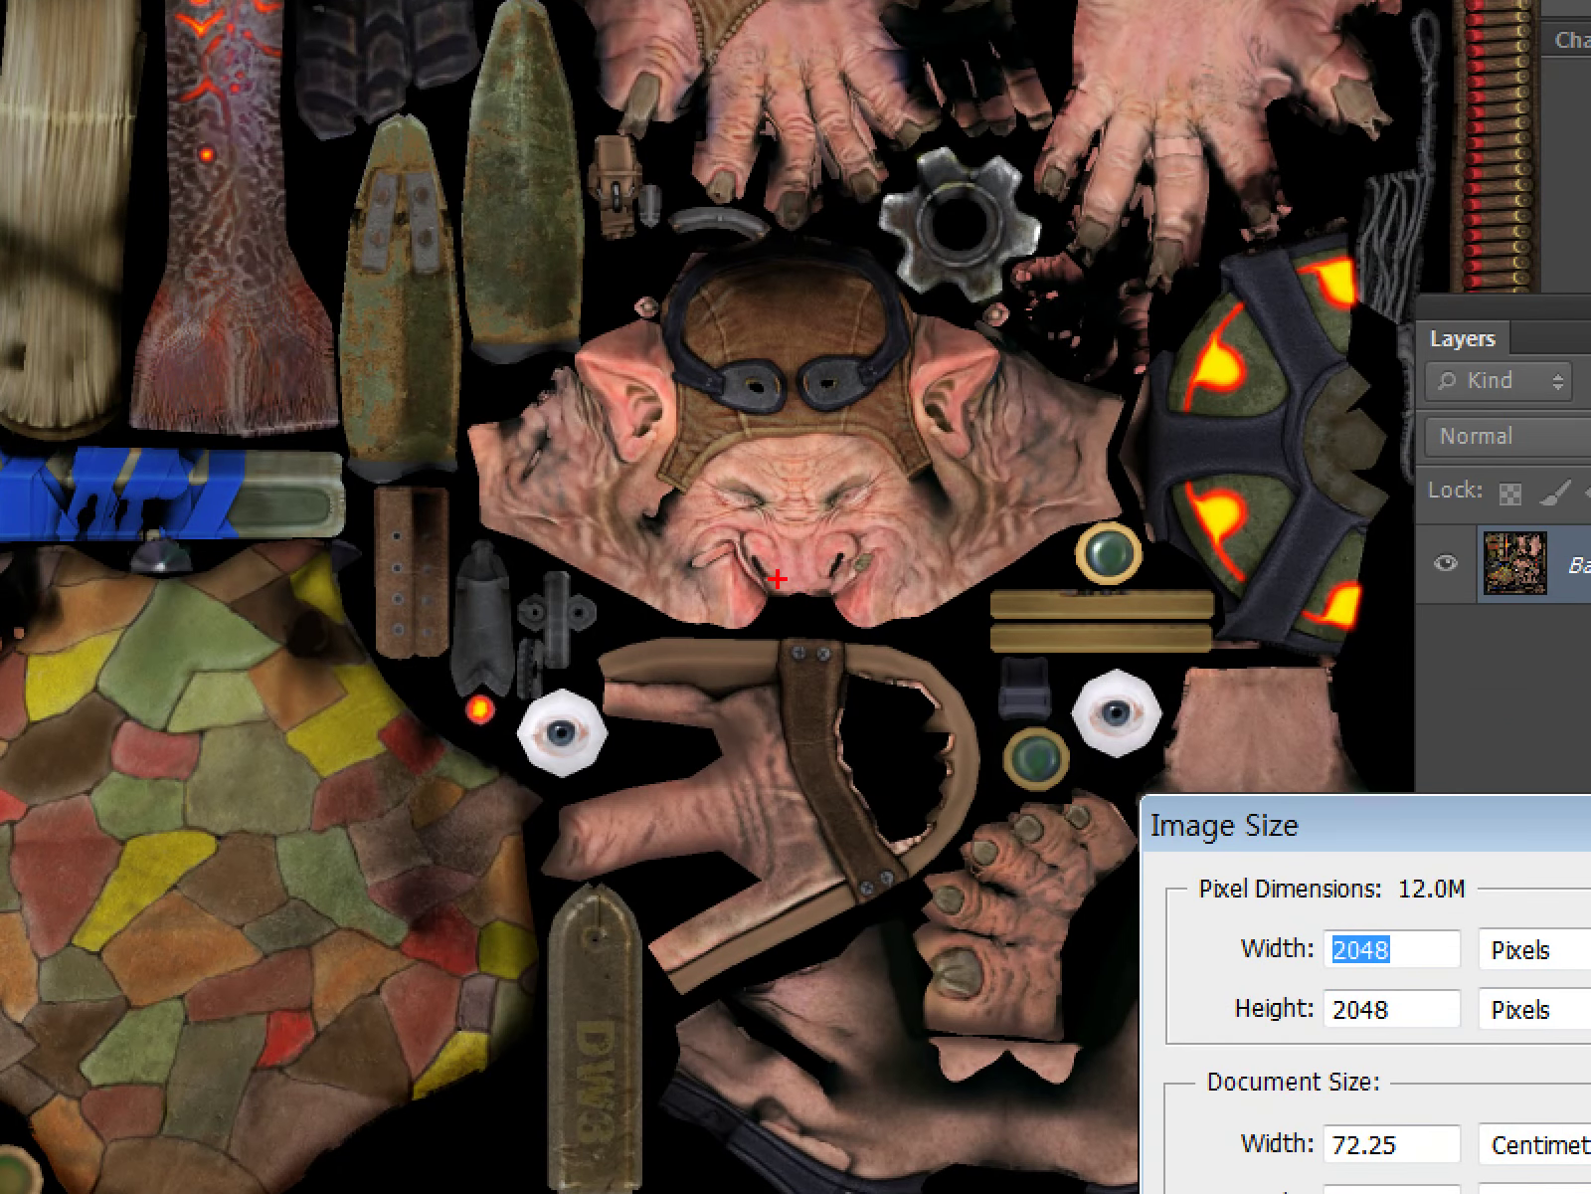
mouse_move(686, 311)
left_mouse_down()
mouse_move(711, 343)
mouse_move(702, 493)
mouse_move(875, 299)
mouse_move(1005, 403)
mouse_move(1076, 416)
left_mouse_up()
left_click_drag(804, 532, 1273, 468)
left_click_drag(800, 651, 1261, 575)
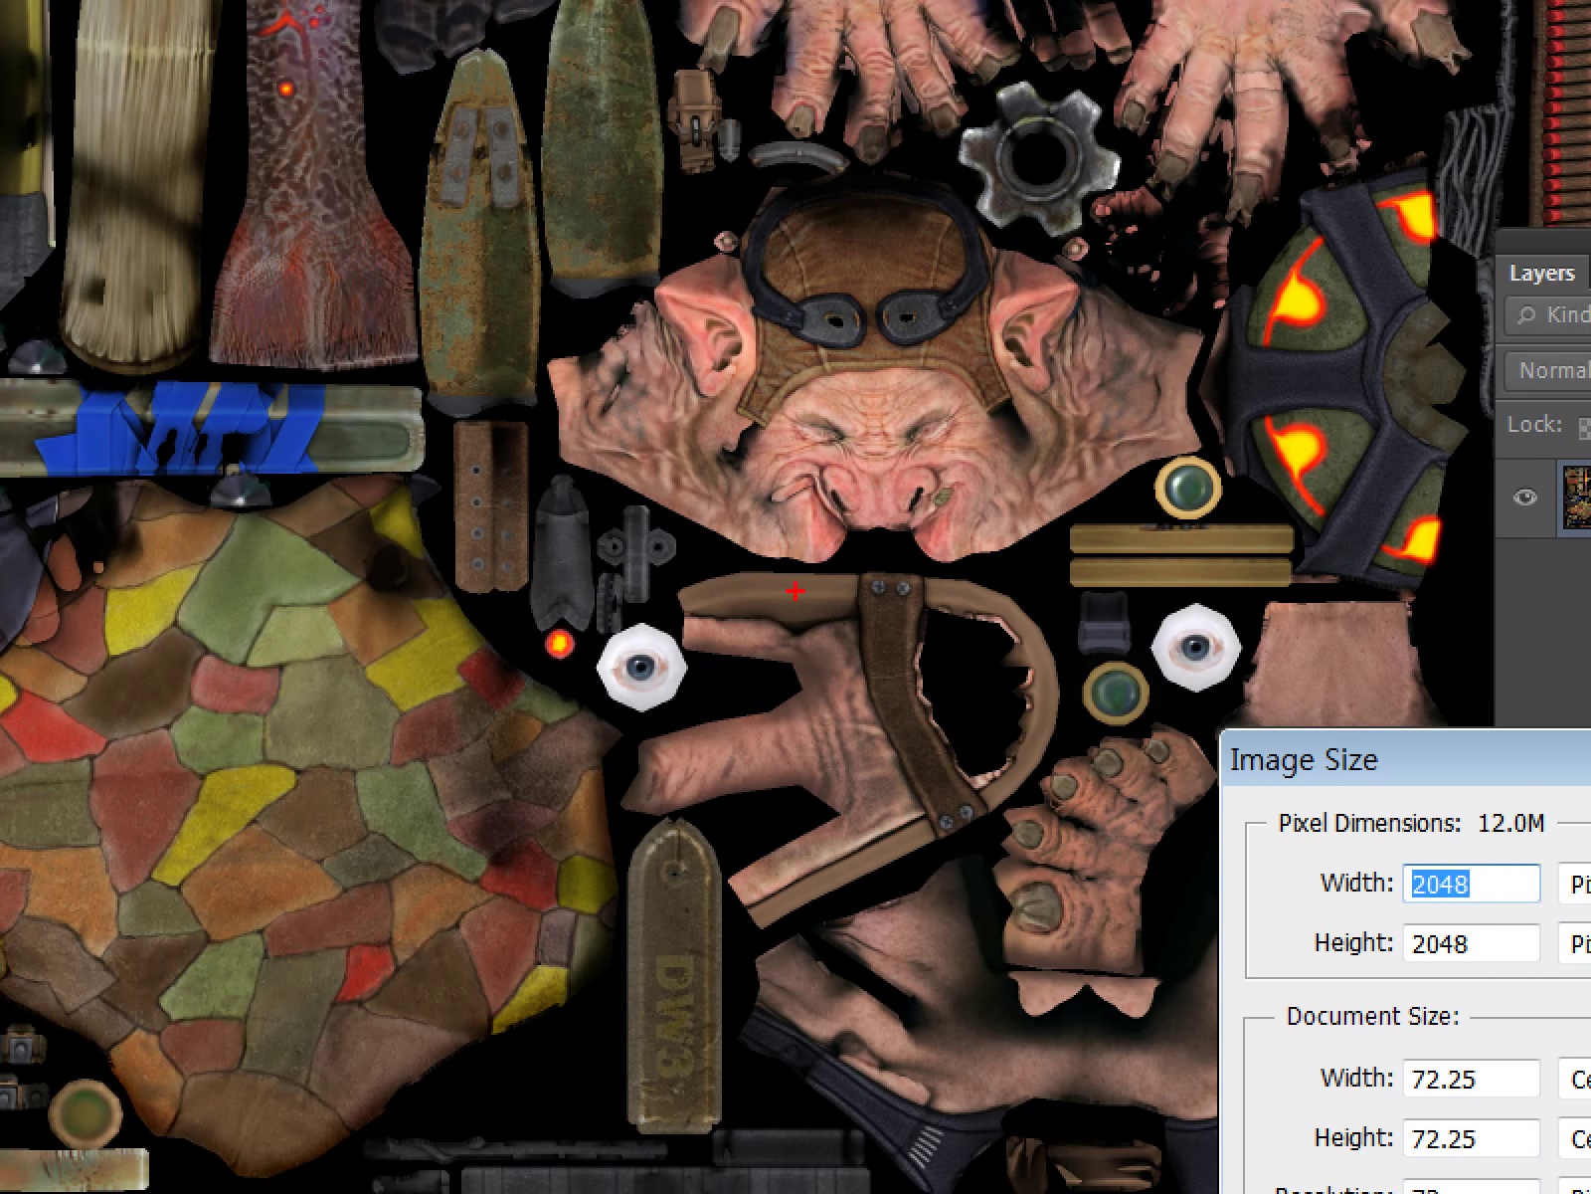
mouse_move(1126, 356)
left_mouse_down()
mouse_move(1032, 423)
mouse_move(842, 433)
left_mouse_up()
left_click_drag(852, 545, 792, 601)
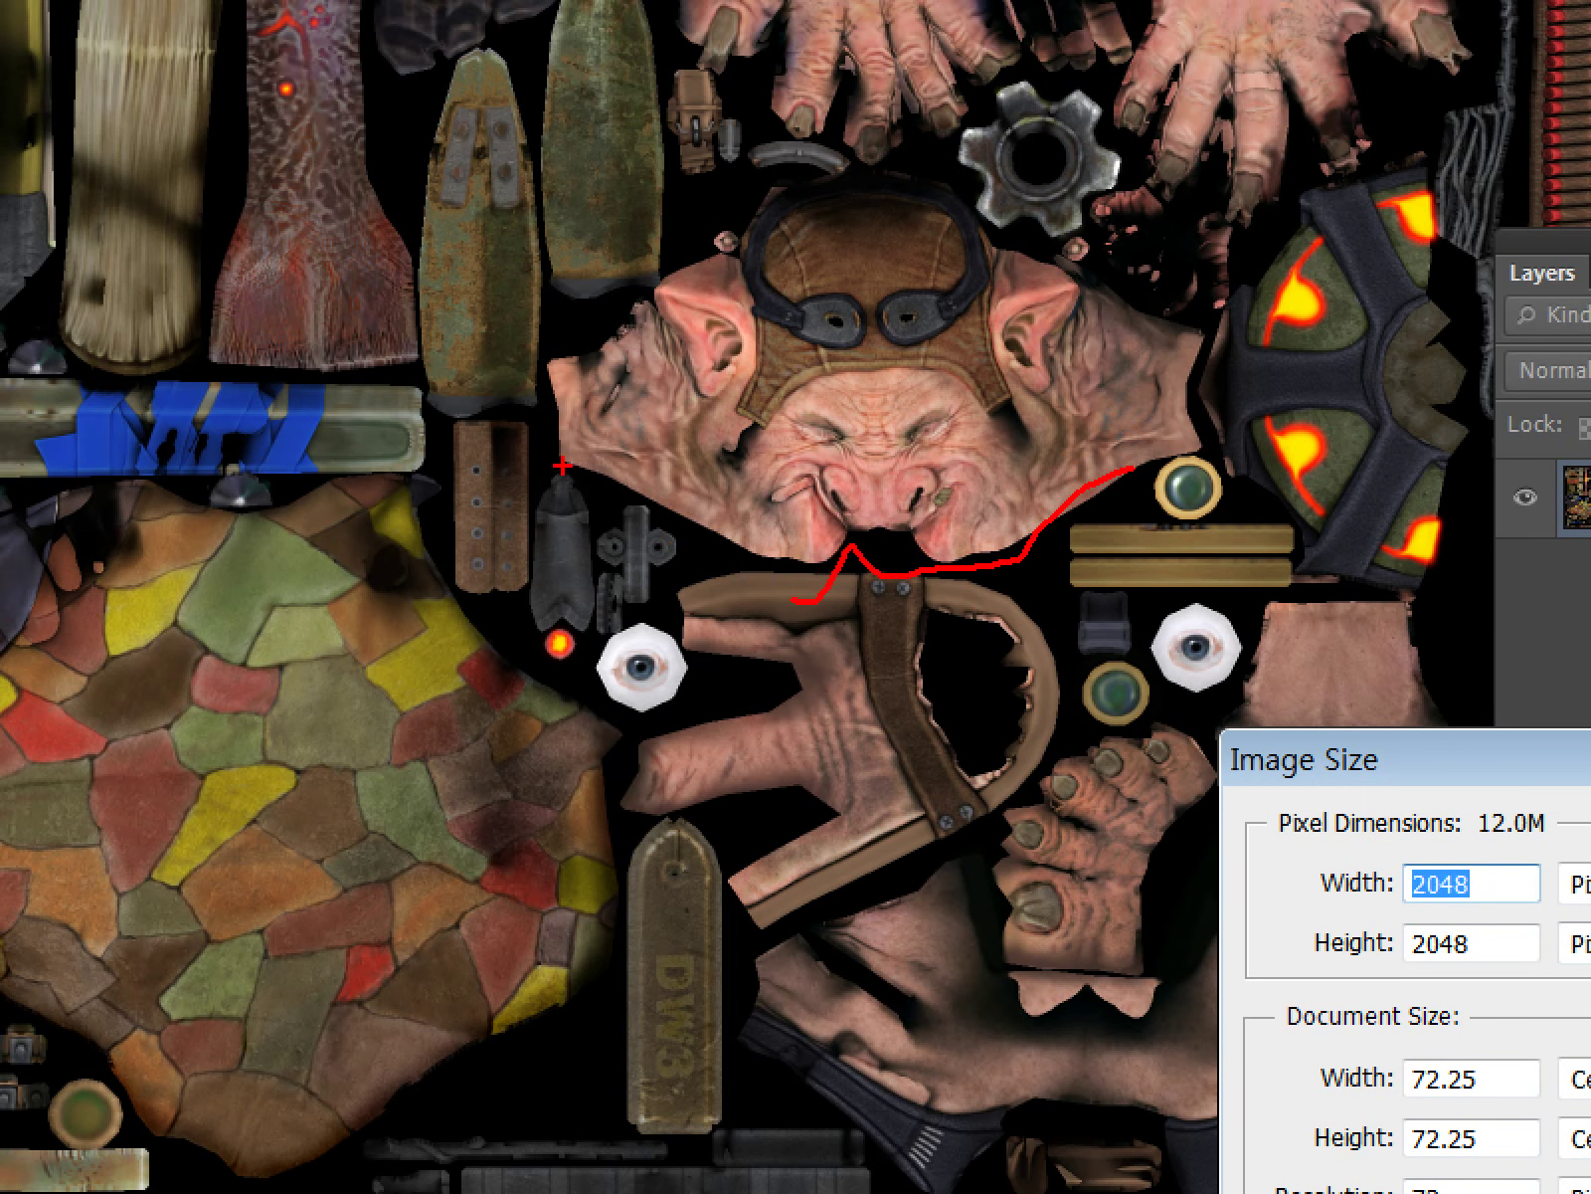
left_click_drag(540, 488, 612, 528)
left_click_drag(612, 528, 771, 545)
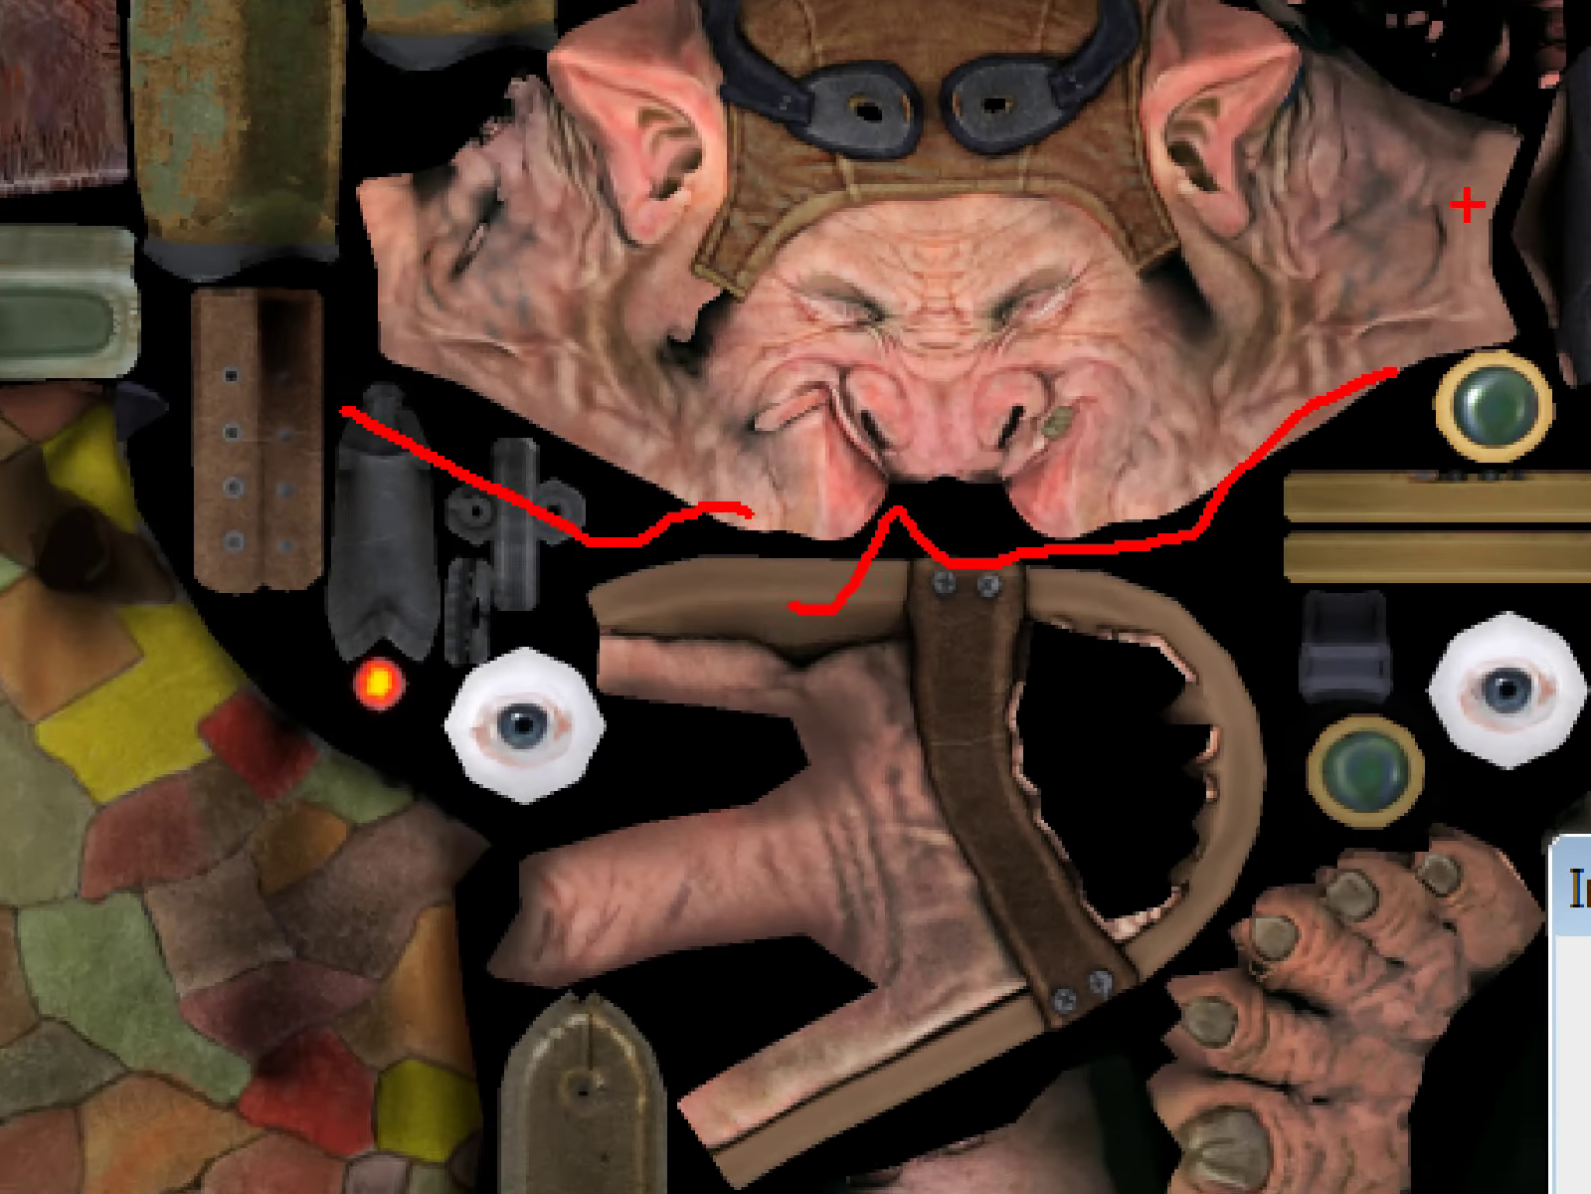
left_click_drag(793, 595, 804, 601)
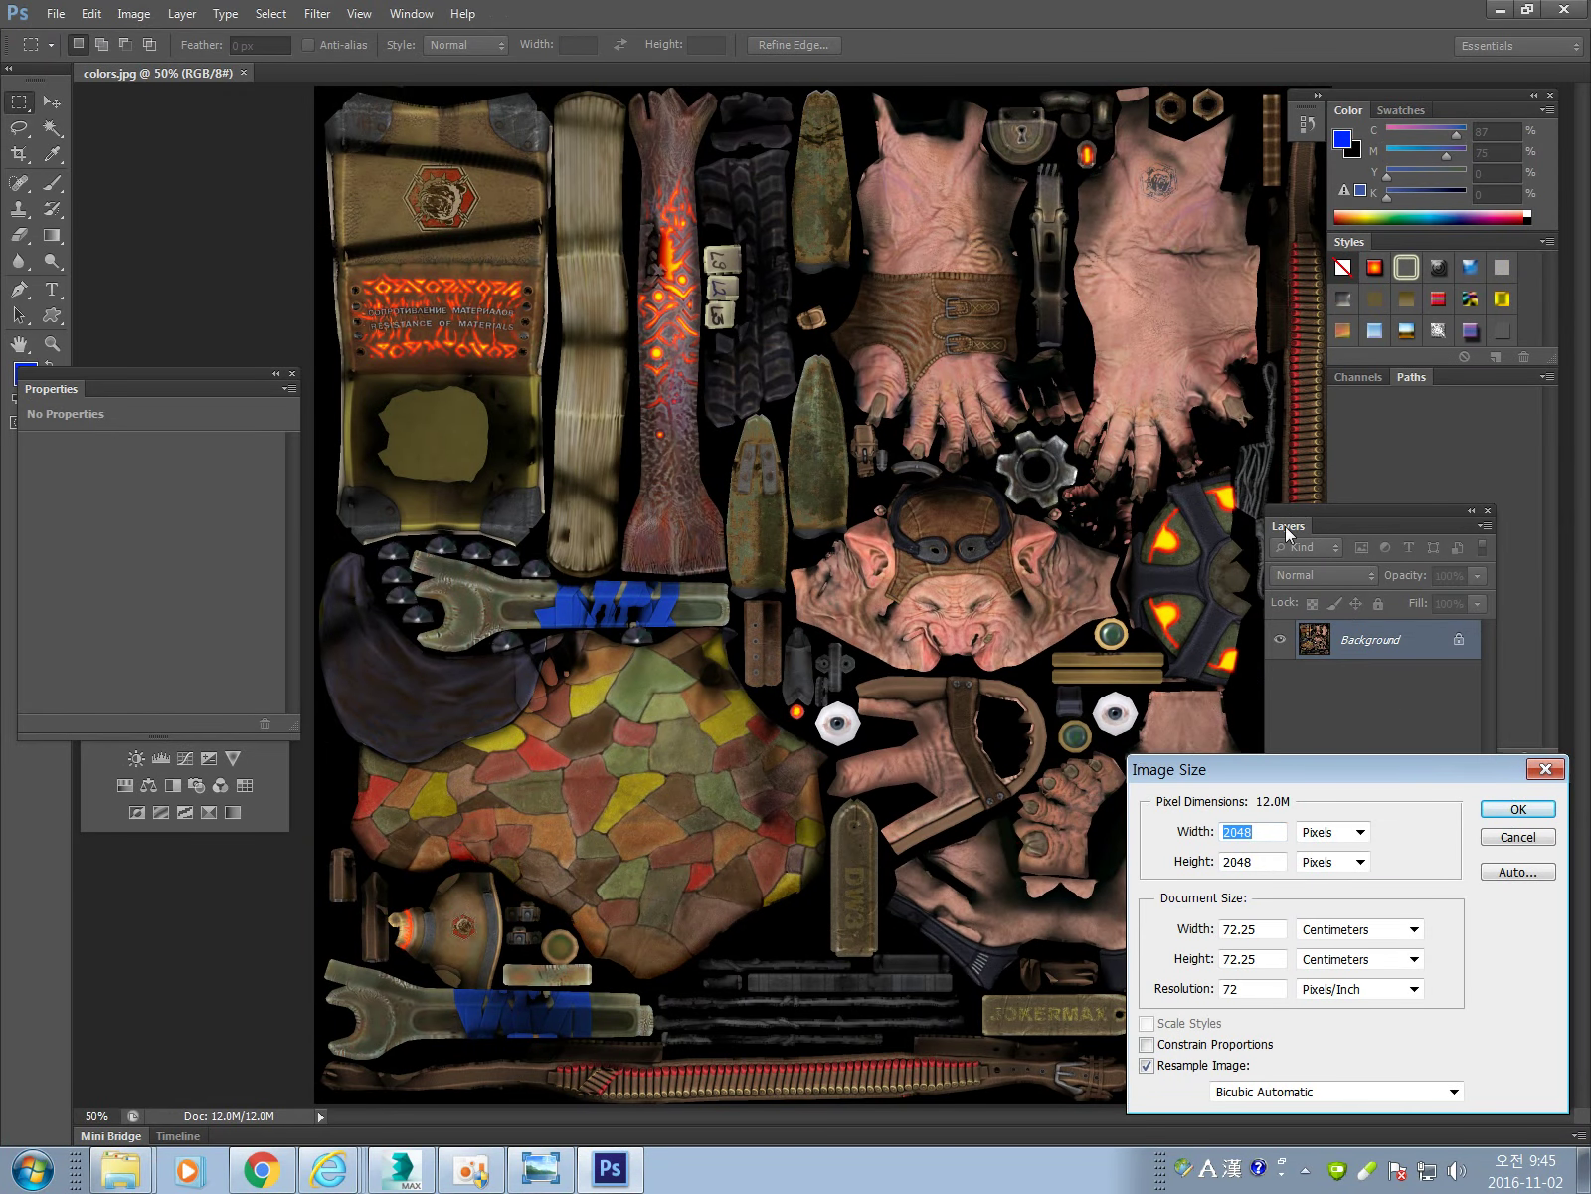
left_click(1527, 840)
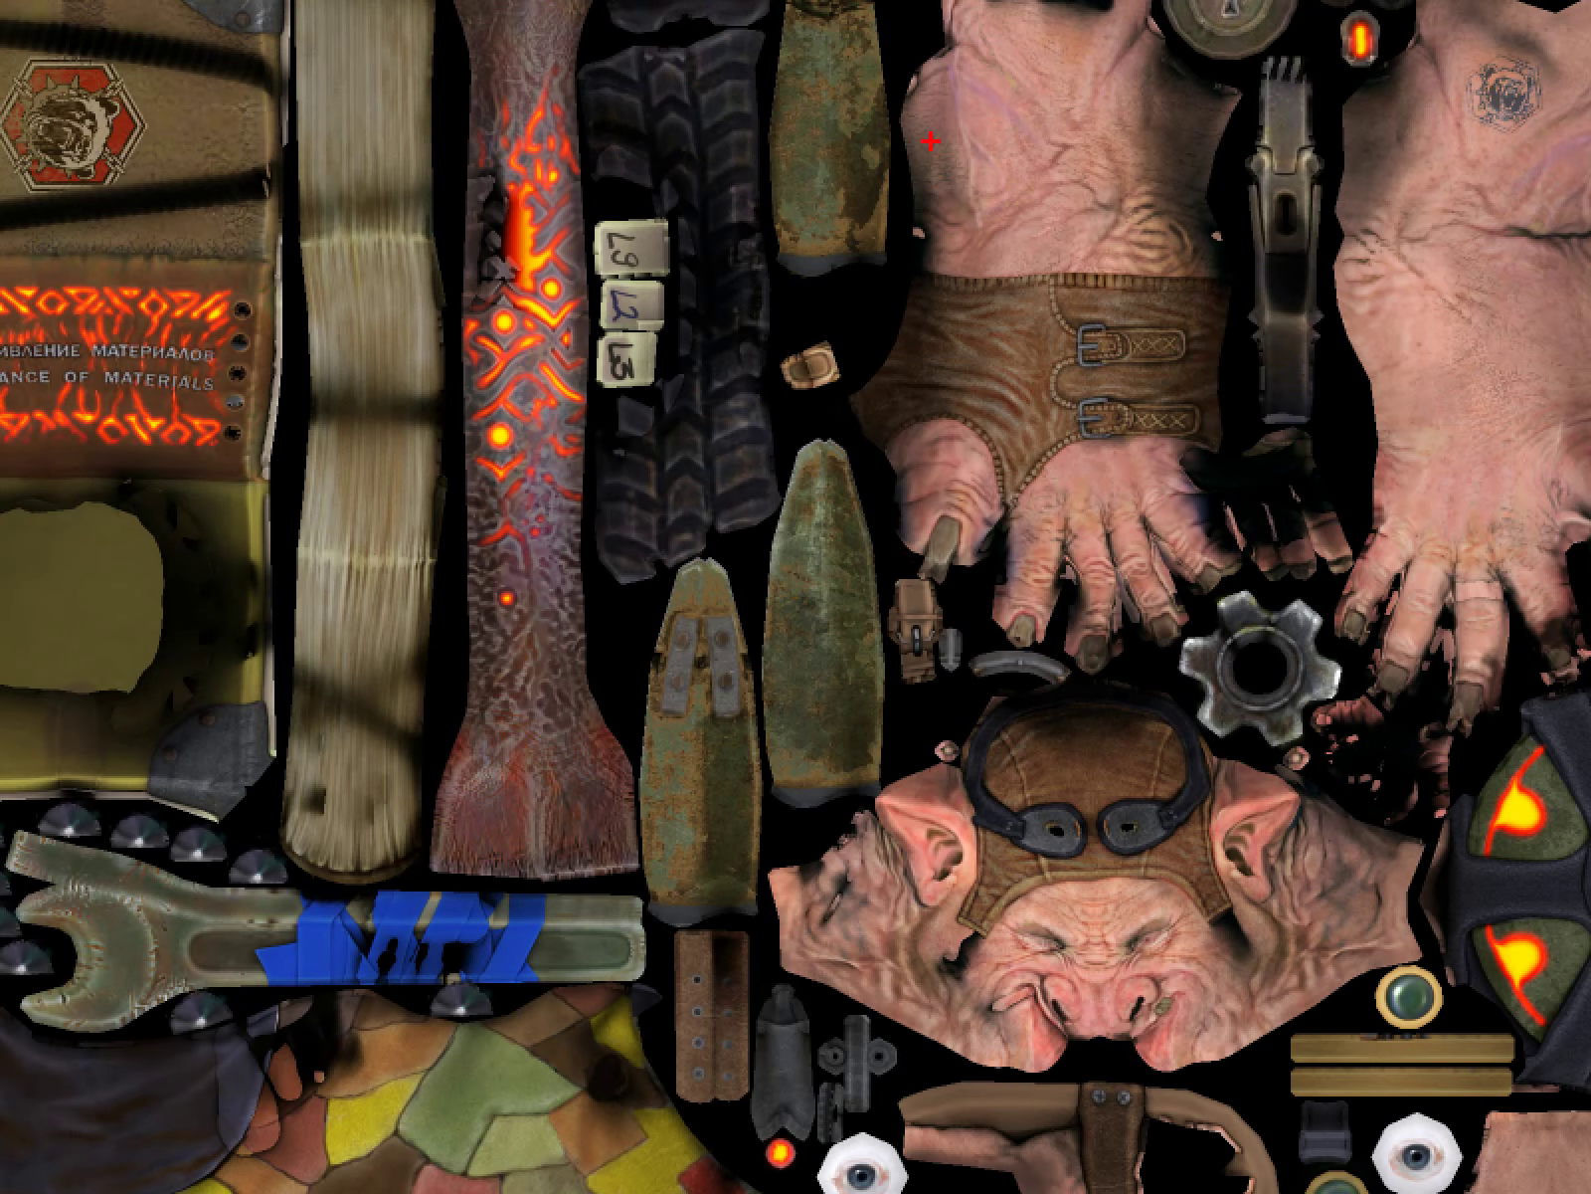
left_click_drag(965, 2, 898, 380)
mouse_move(892, 422)
left_mouse_down()
mouse_move(914, 572)
mouse_move(981, 502)
mouse_move(1011, 636)
mouse_move(1057, 550)
mouse_move(1104, 647)
left_mouse_up()
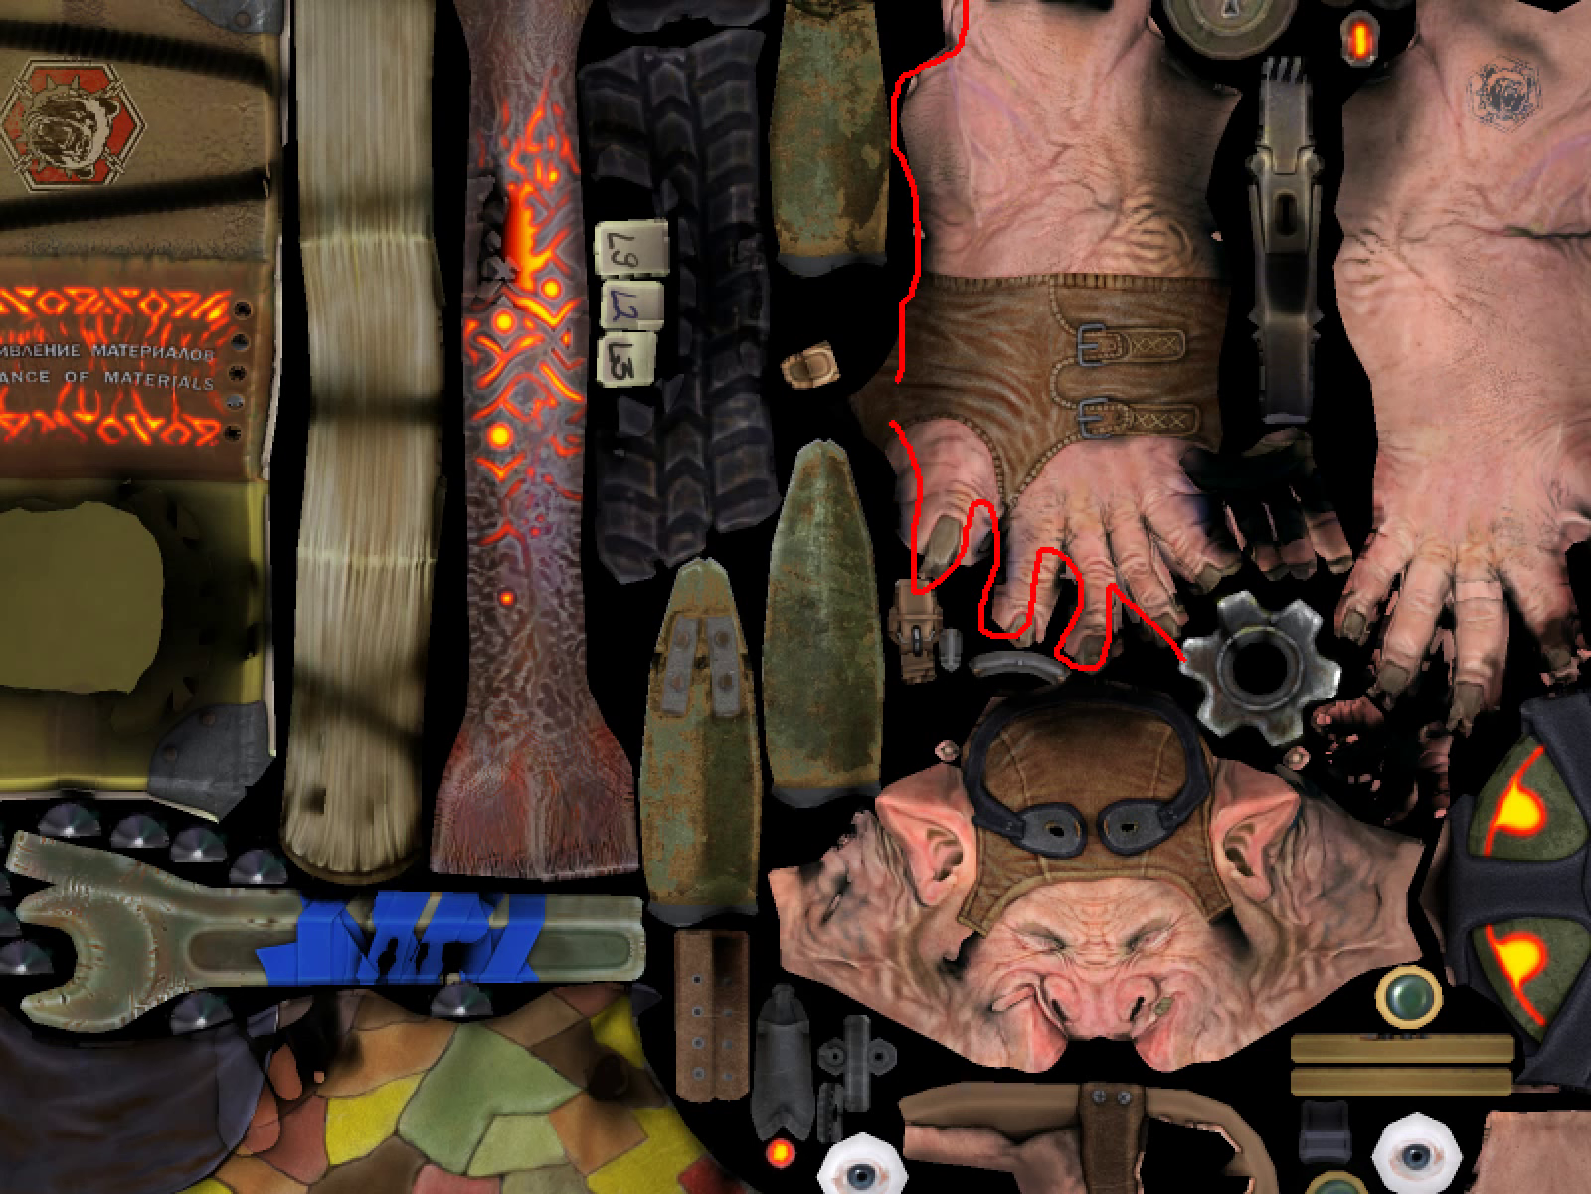
key("Escape")
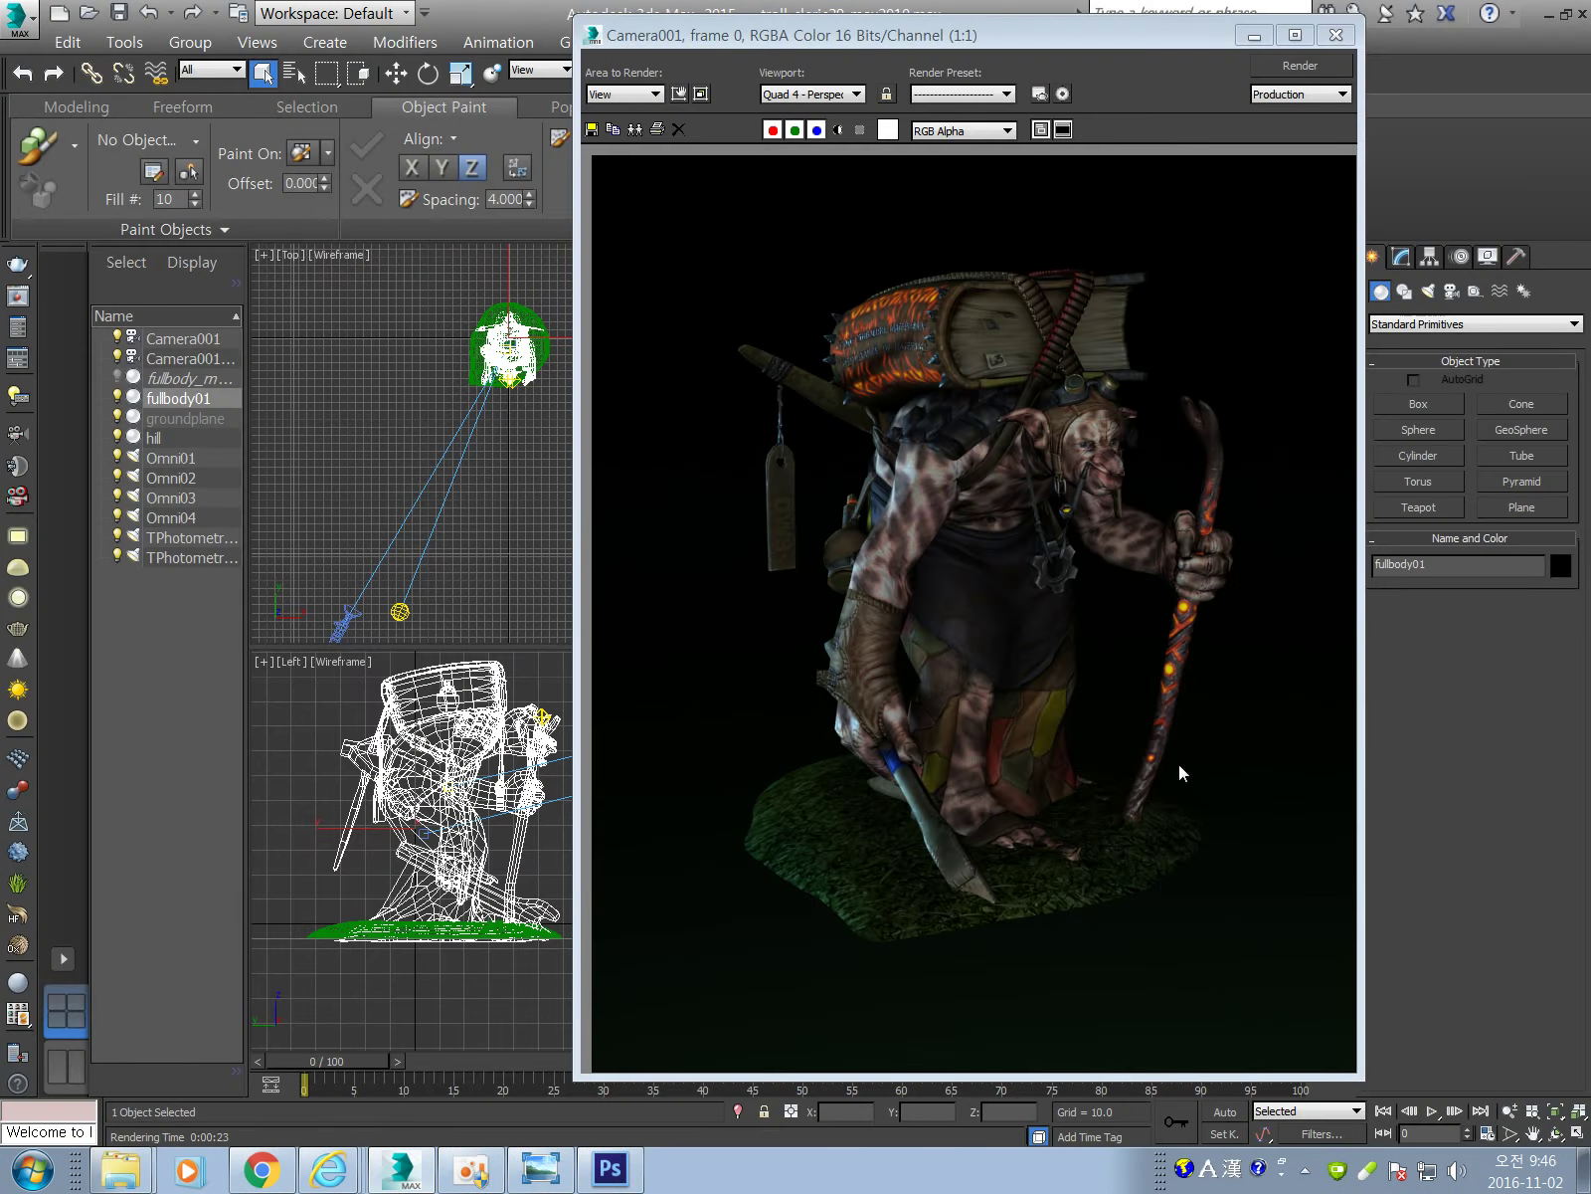
Switch to 3ds Max, minimize the render window and open the UV editor from fullbody01's Unwrap UVW modifier.
left_click(1254, 35)
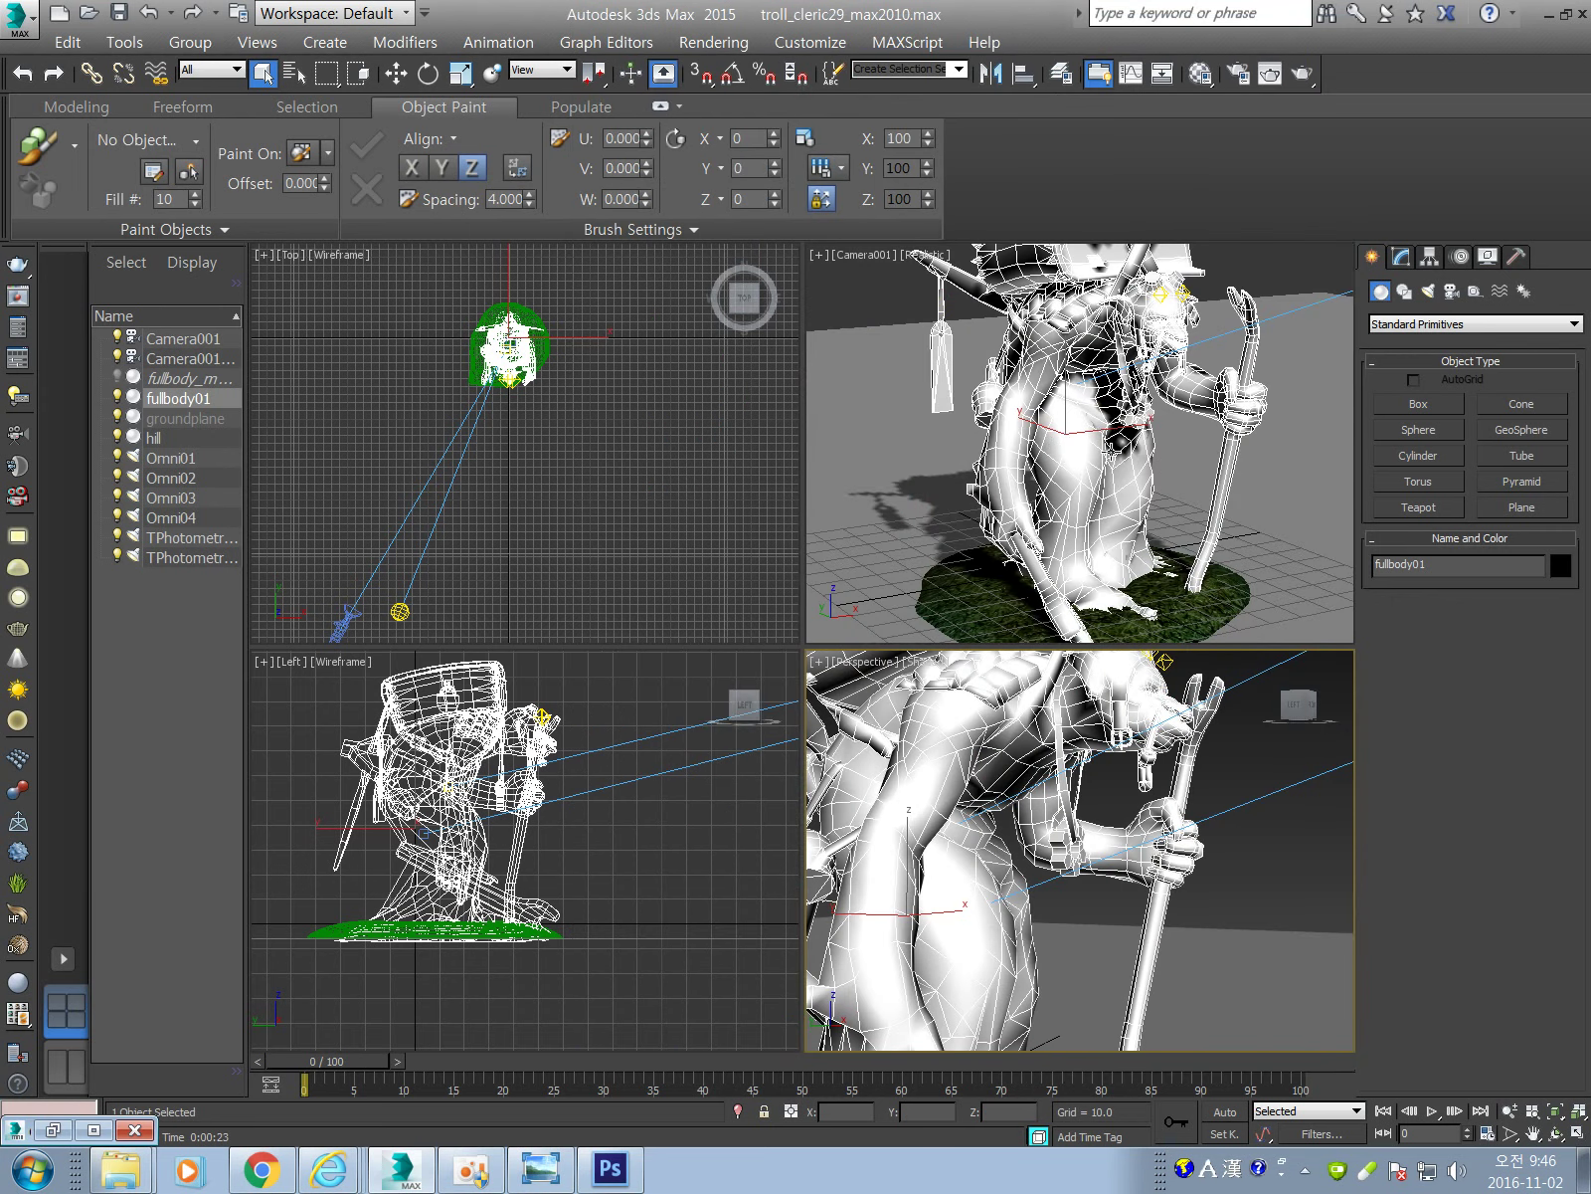
left_click(1290, 489)
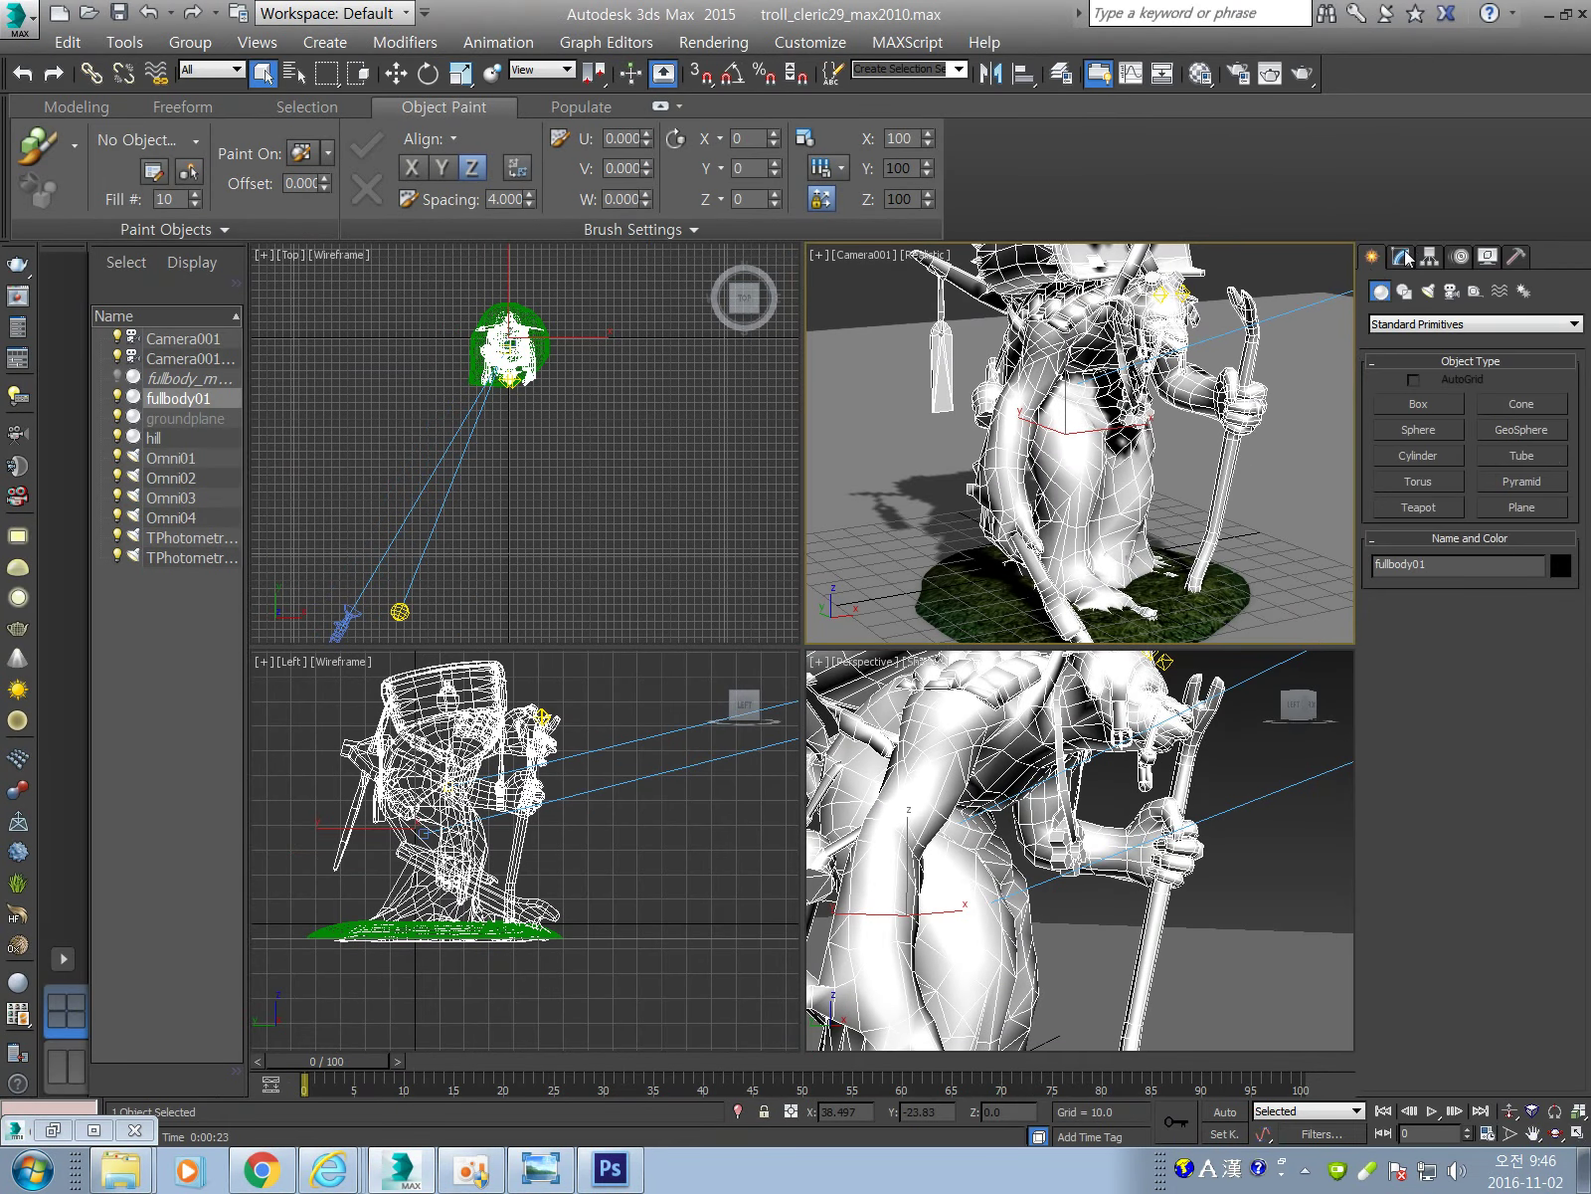
left_click(1447, 348)
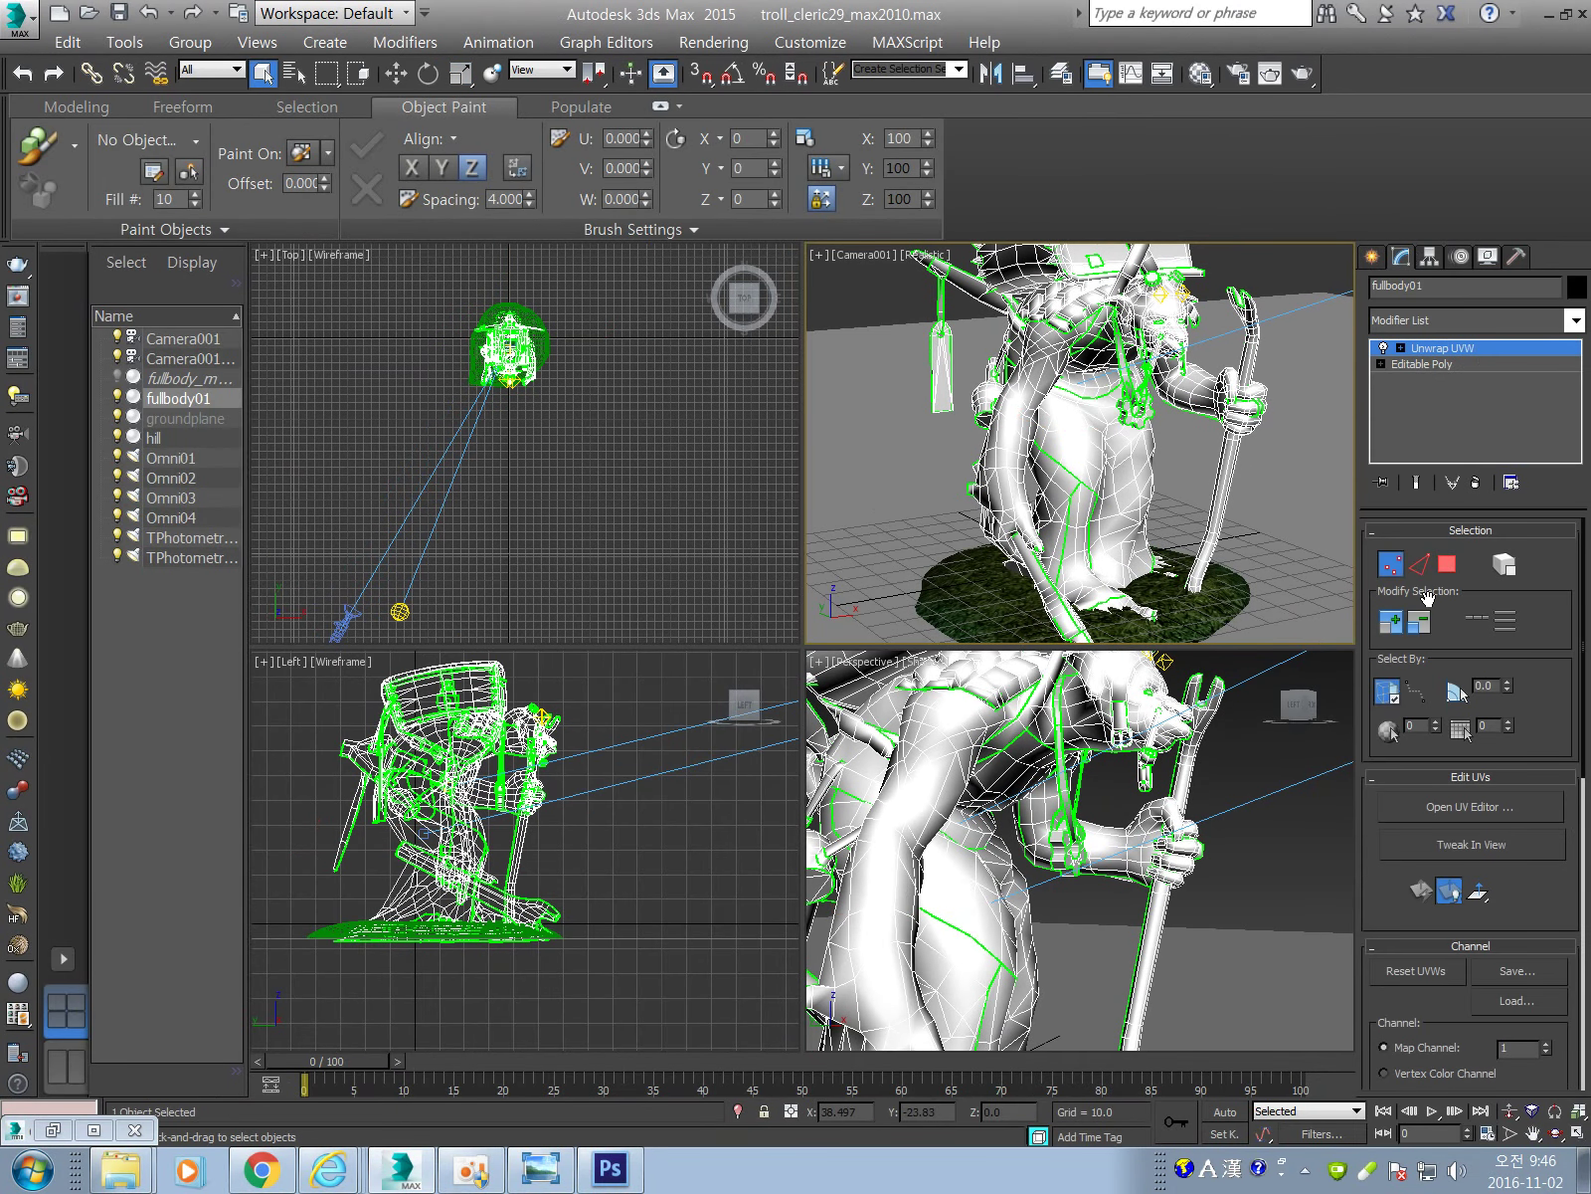
left_click(1488, 805)
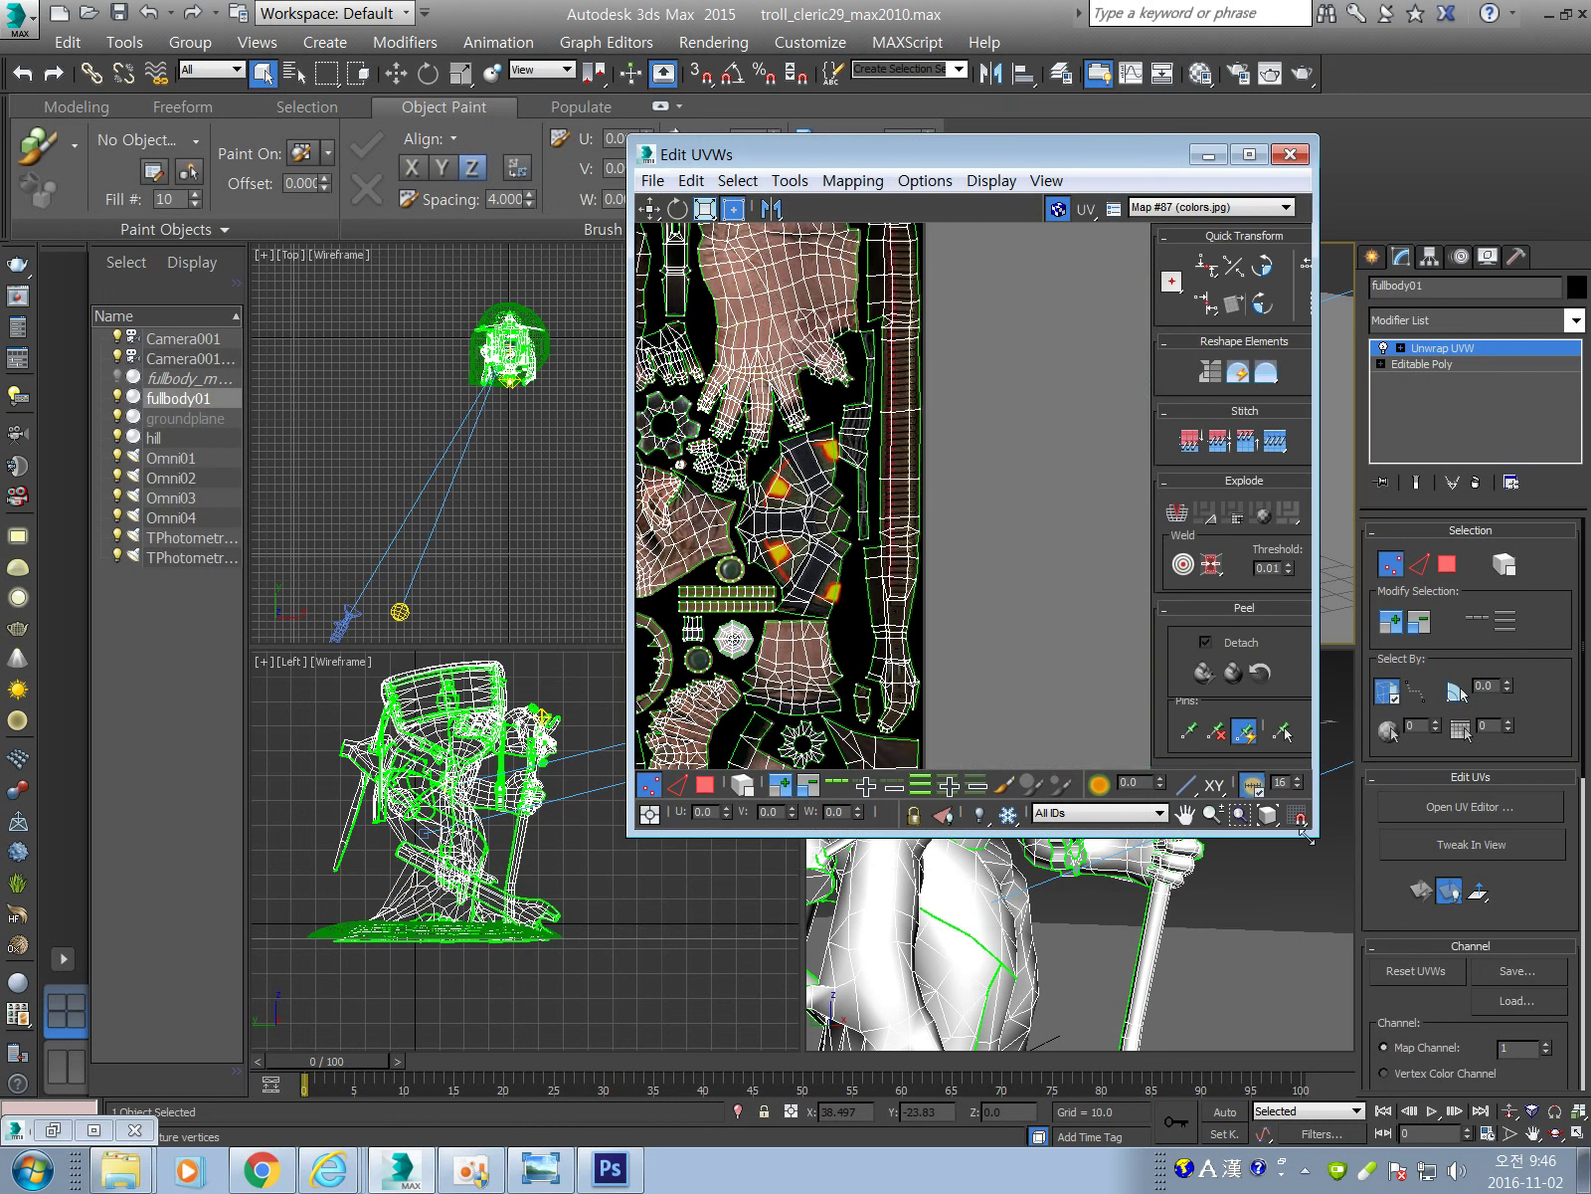
Maximize the UV editor window and show the CheckerPattern (Checker) map behind the UV layout.
left_click_drag(1309, 839, 1509, 1000)
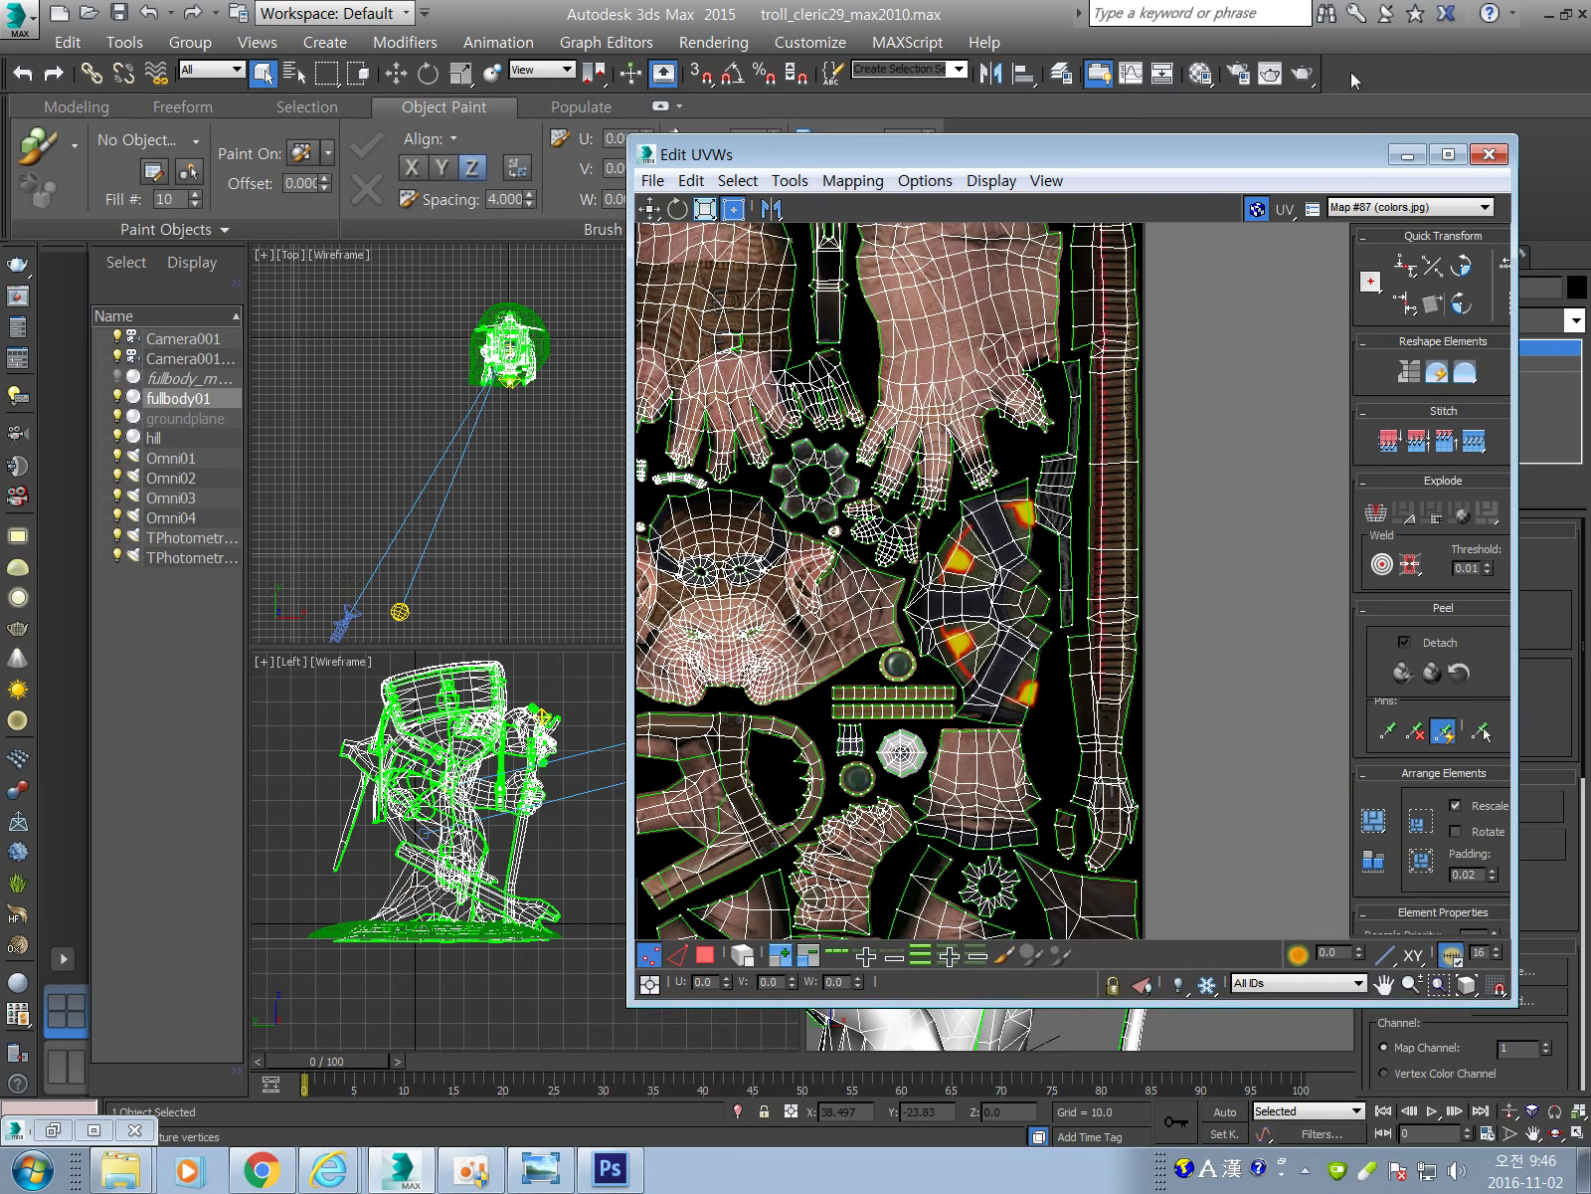
key("super+Up")
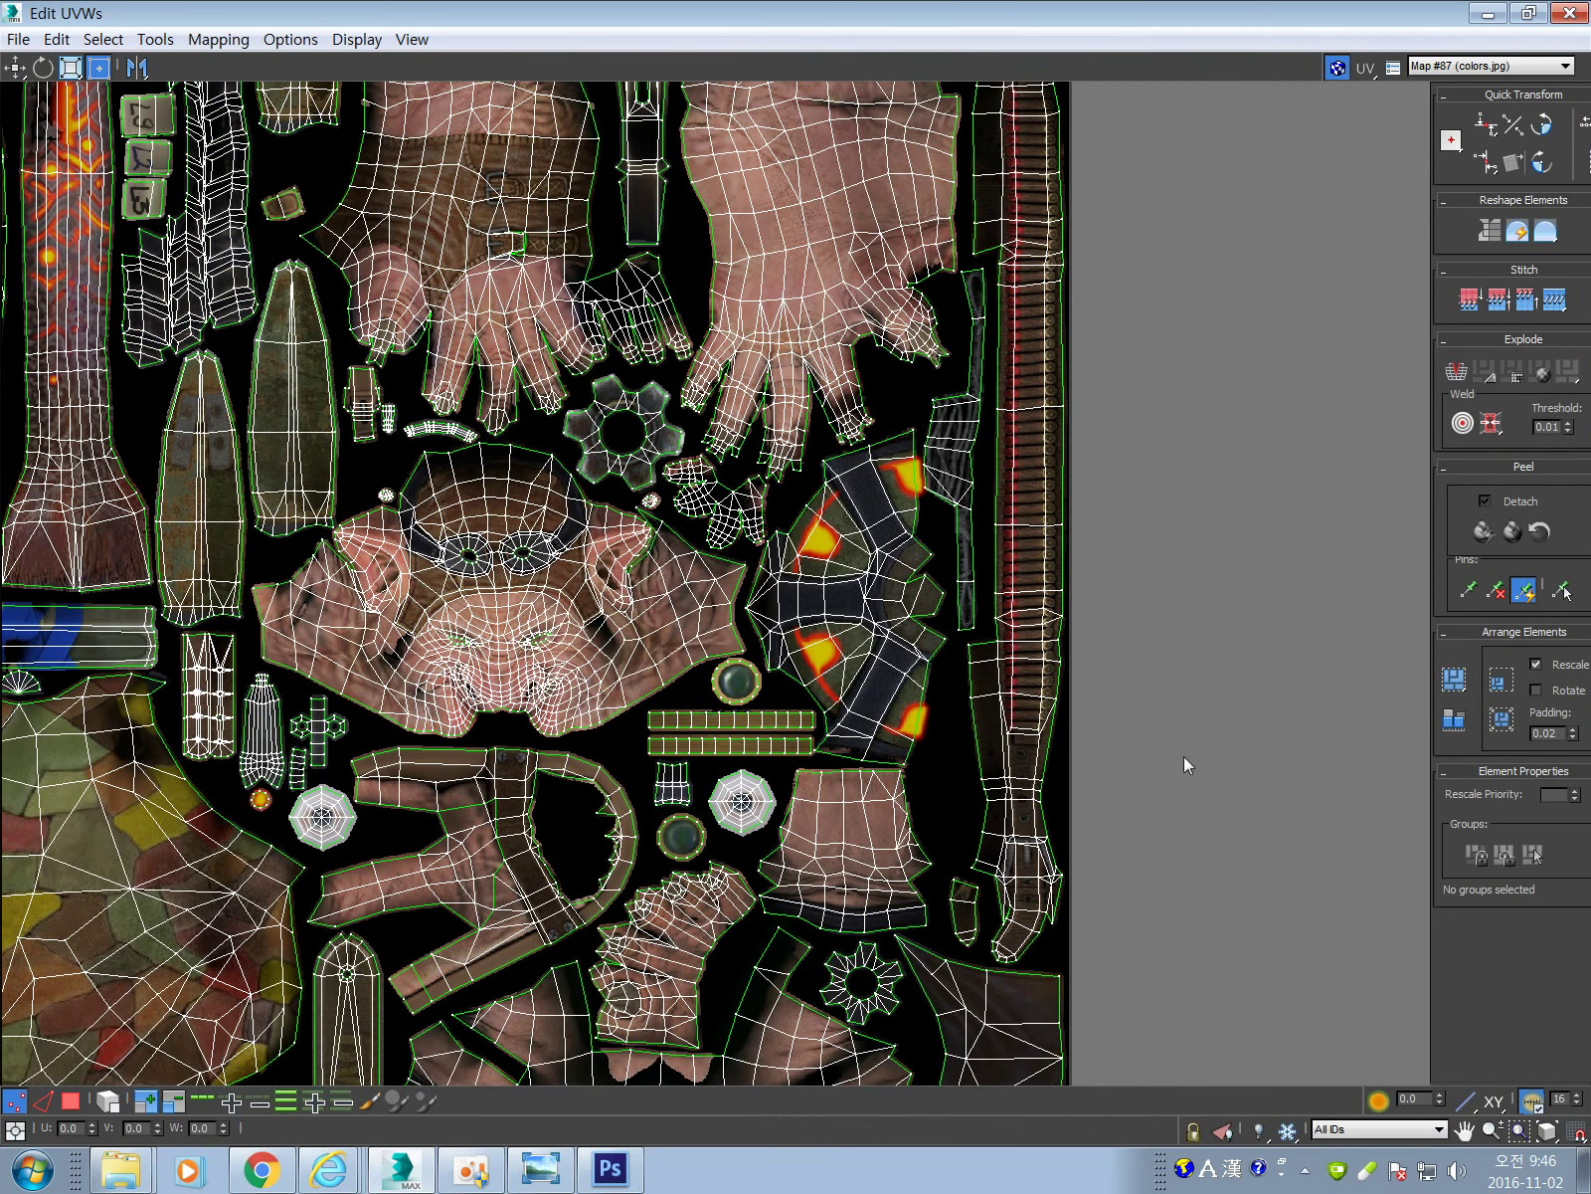
left_click(1522, 67)
left_click(1510, 87)
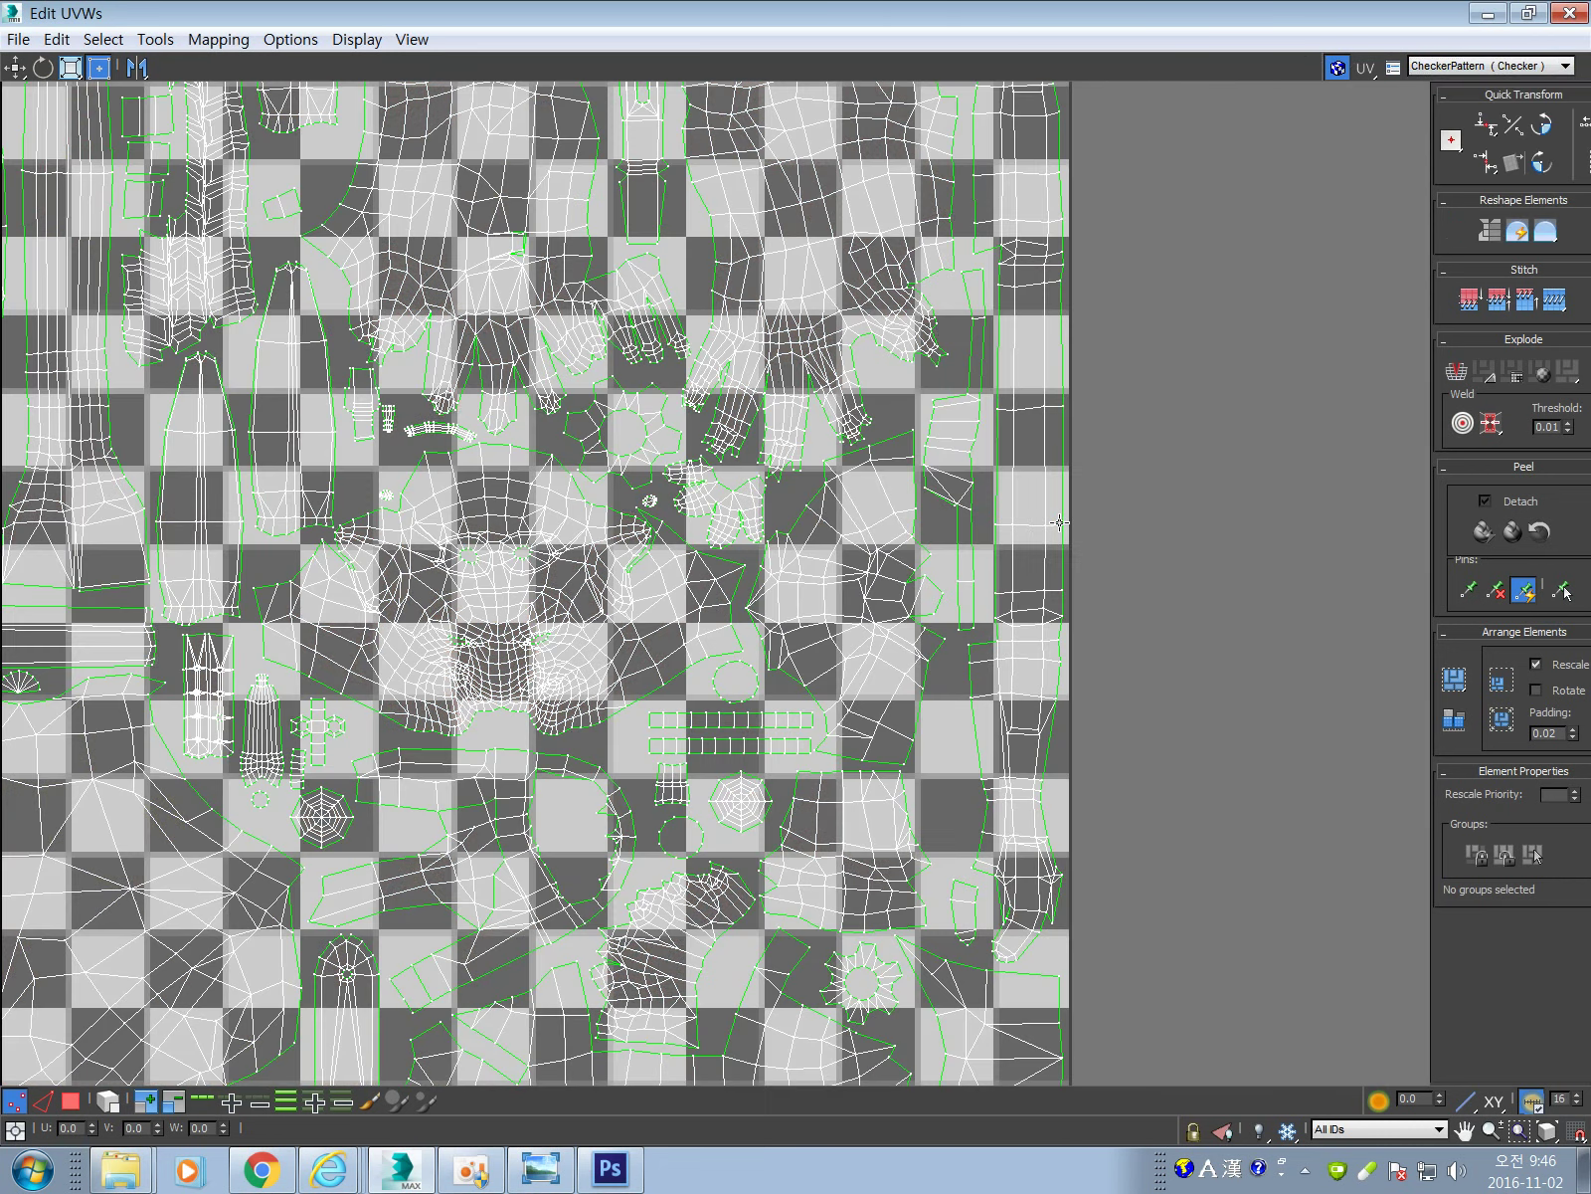
Show Map #53 (alpha.jpg) behind the UV layout and examine the masked strands.
left_click(1532, 67)
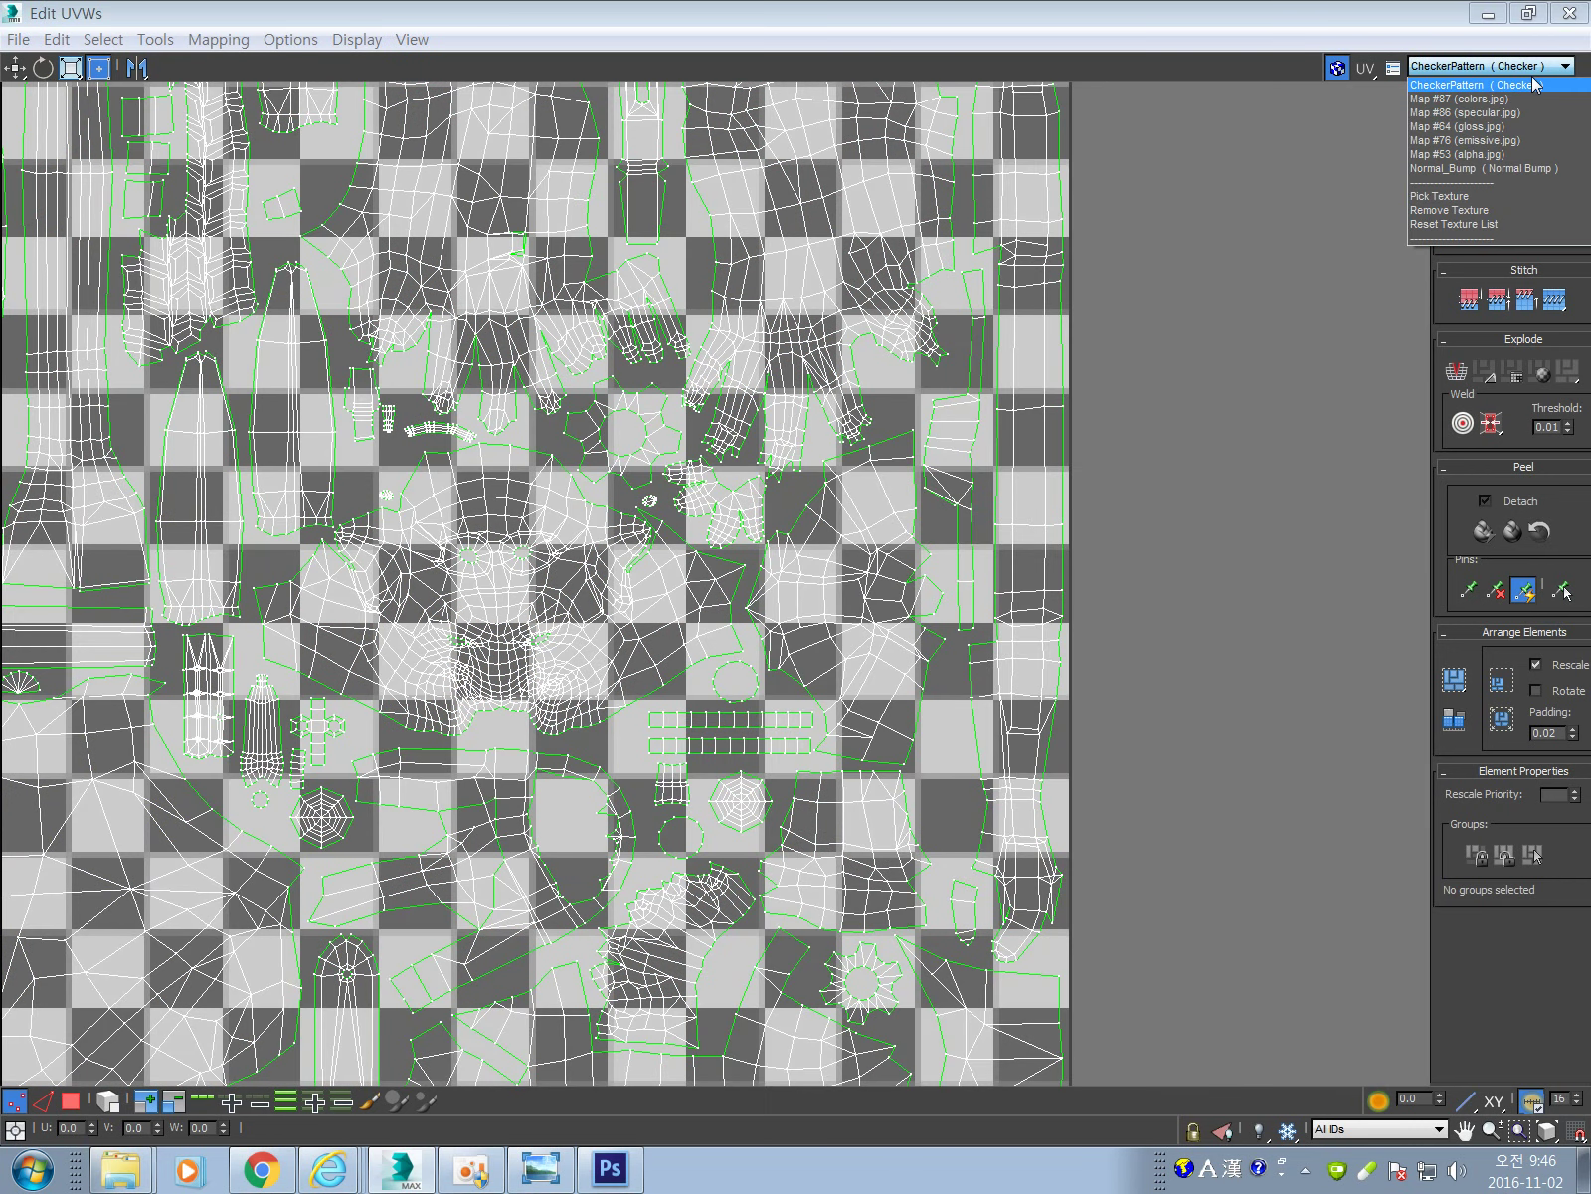
left_click(1527, 154)
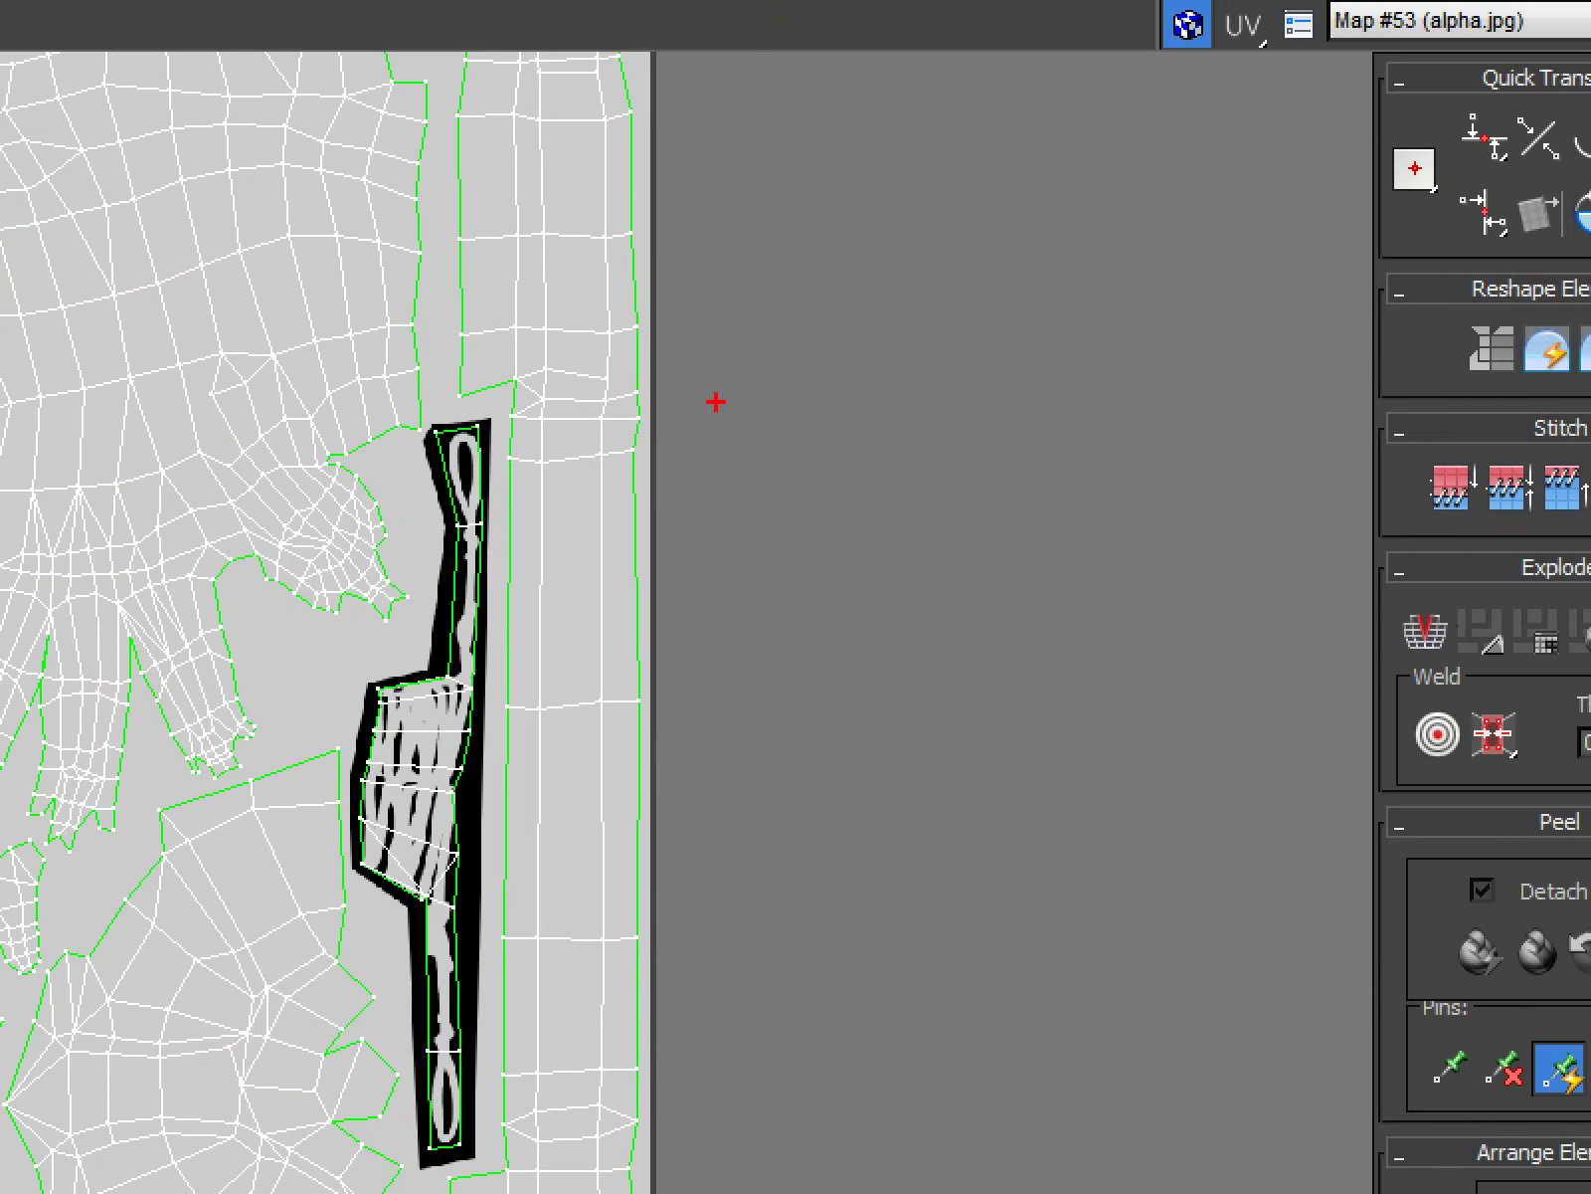
left_click_drag(1102, 256, 1223, 308)
left_click_drag(1217, 183, 1385, 75)
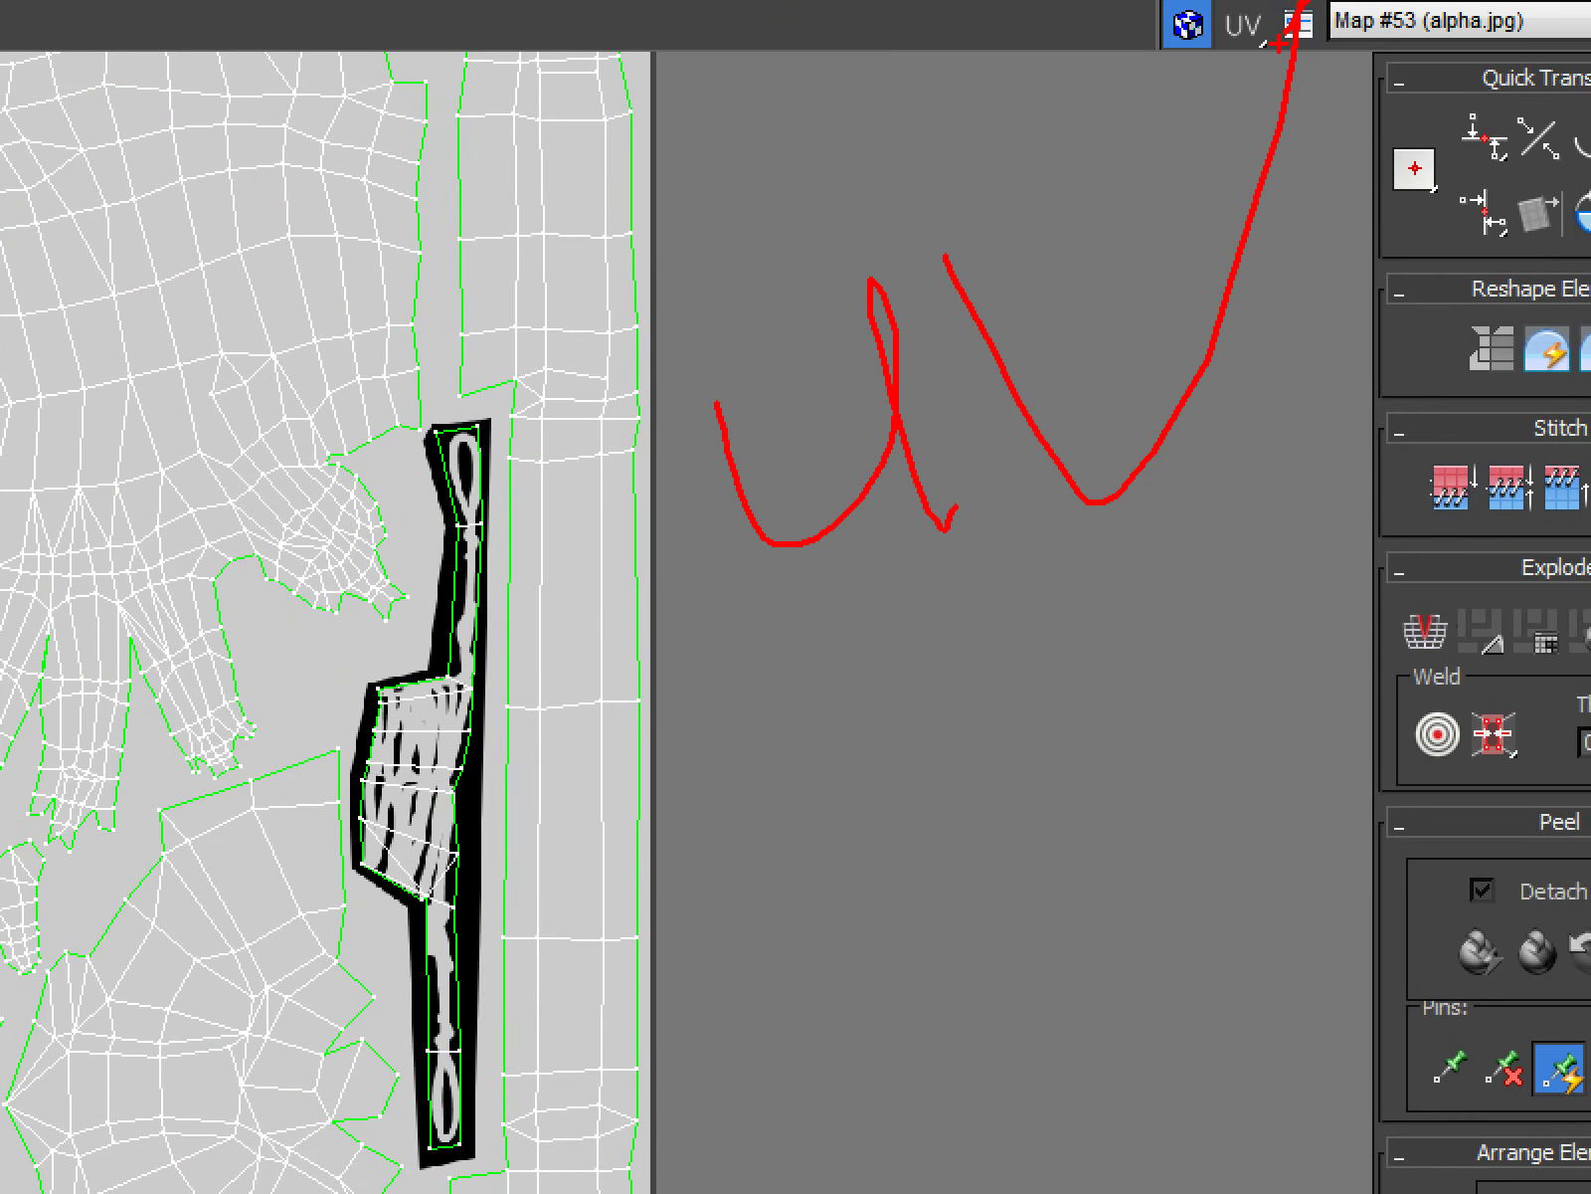
key("Escape")
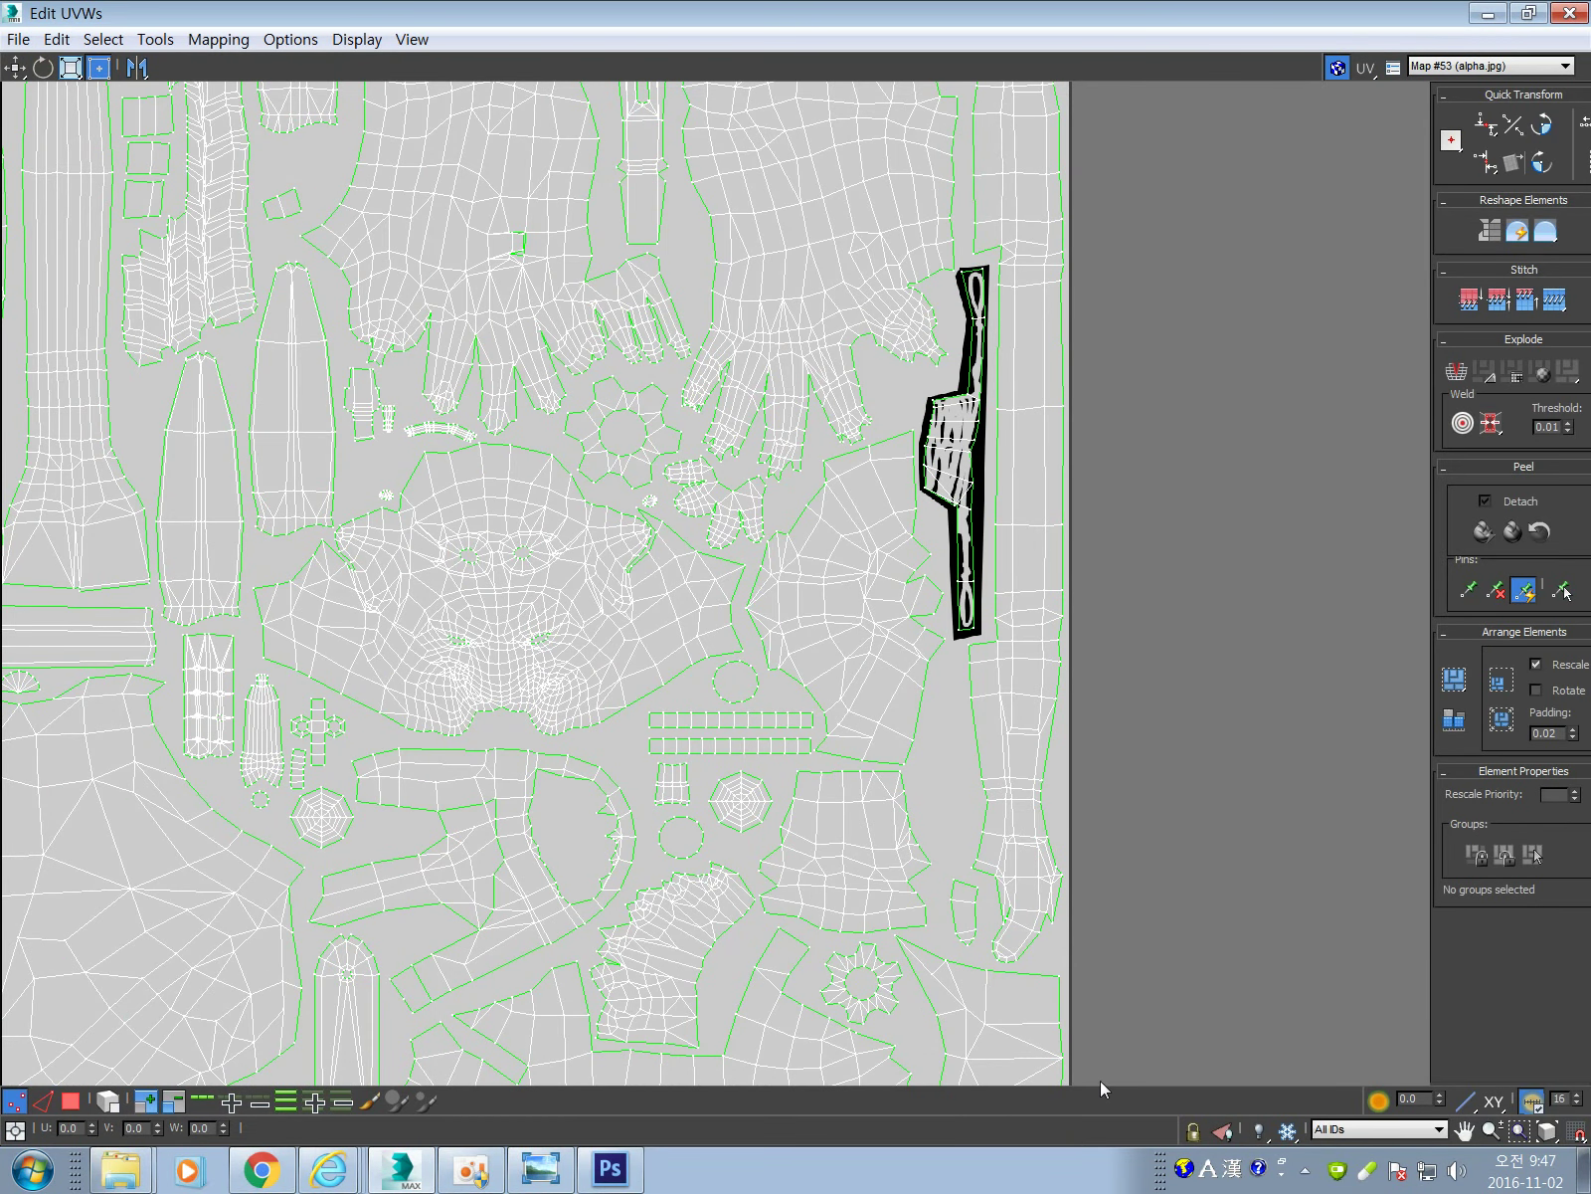
Bring the whole UV layout into view and show Map #87 (colors.jpg) behind it.
scroll(1277, 815, "down", 5)
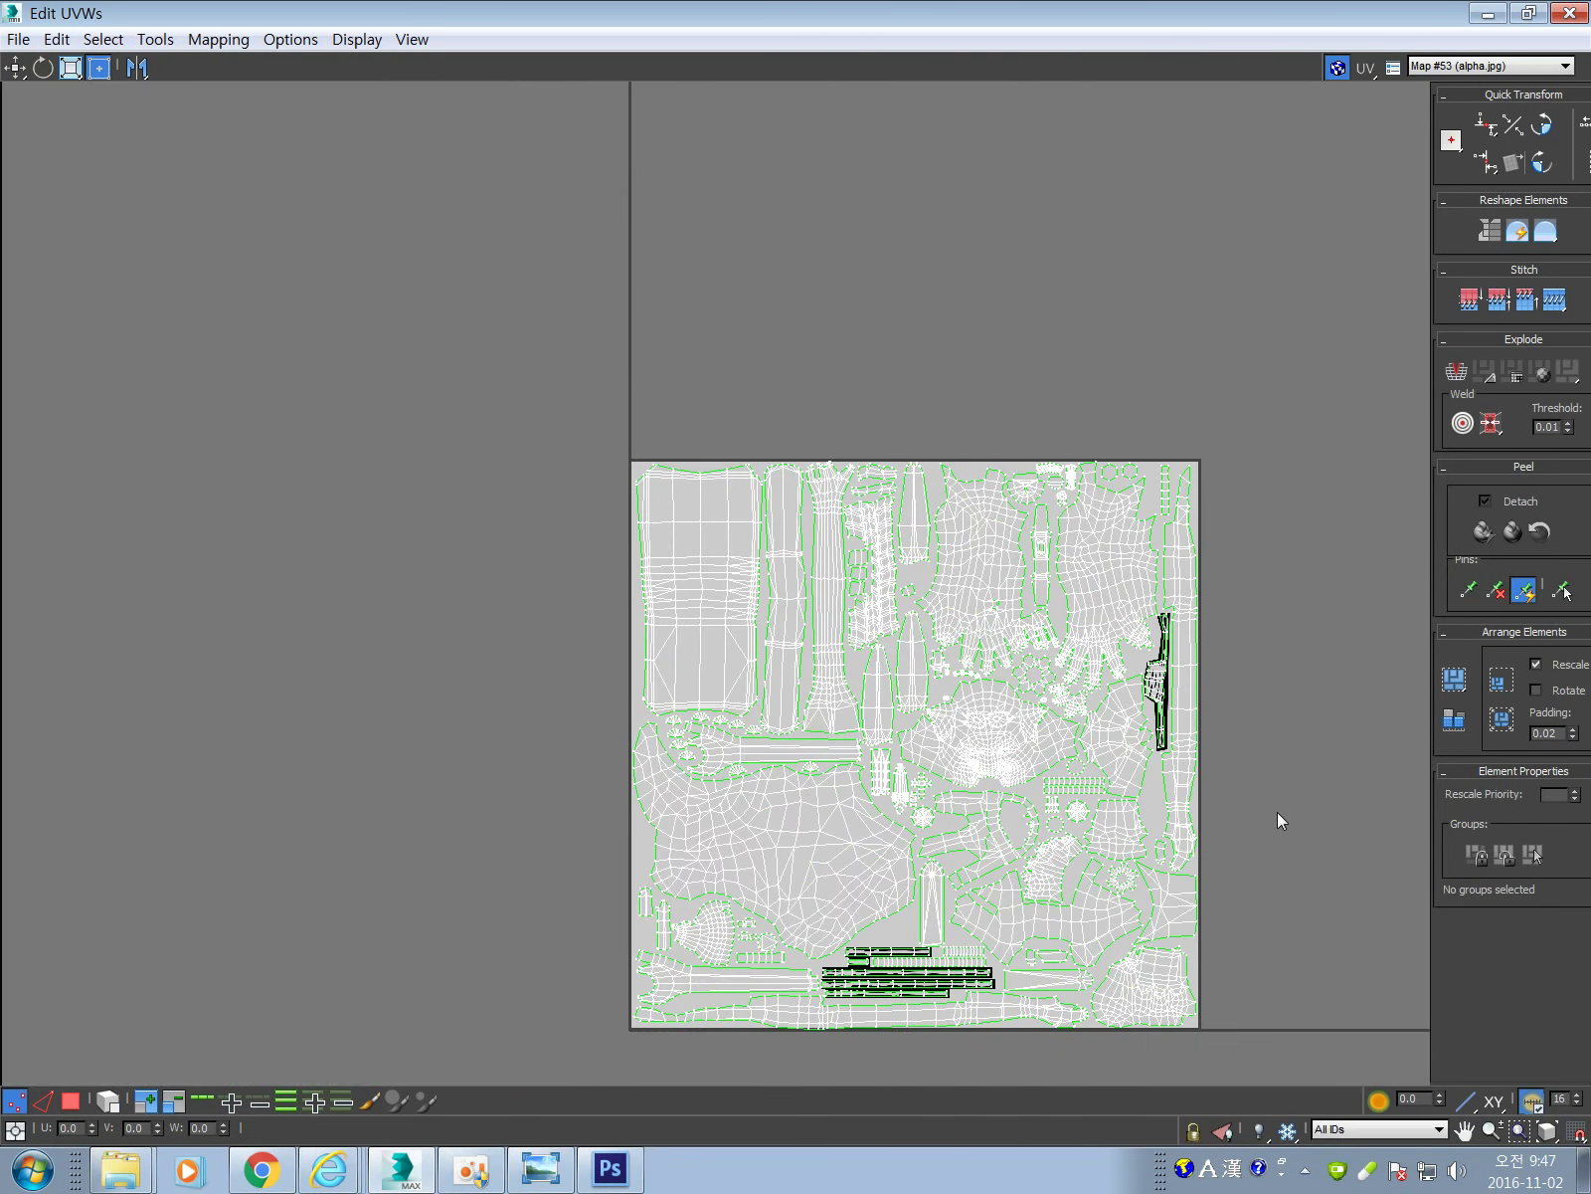
scroll(1277, 811, "up", 1)
left_click(1567, 68)
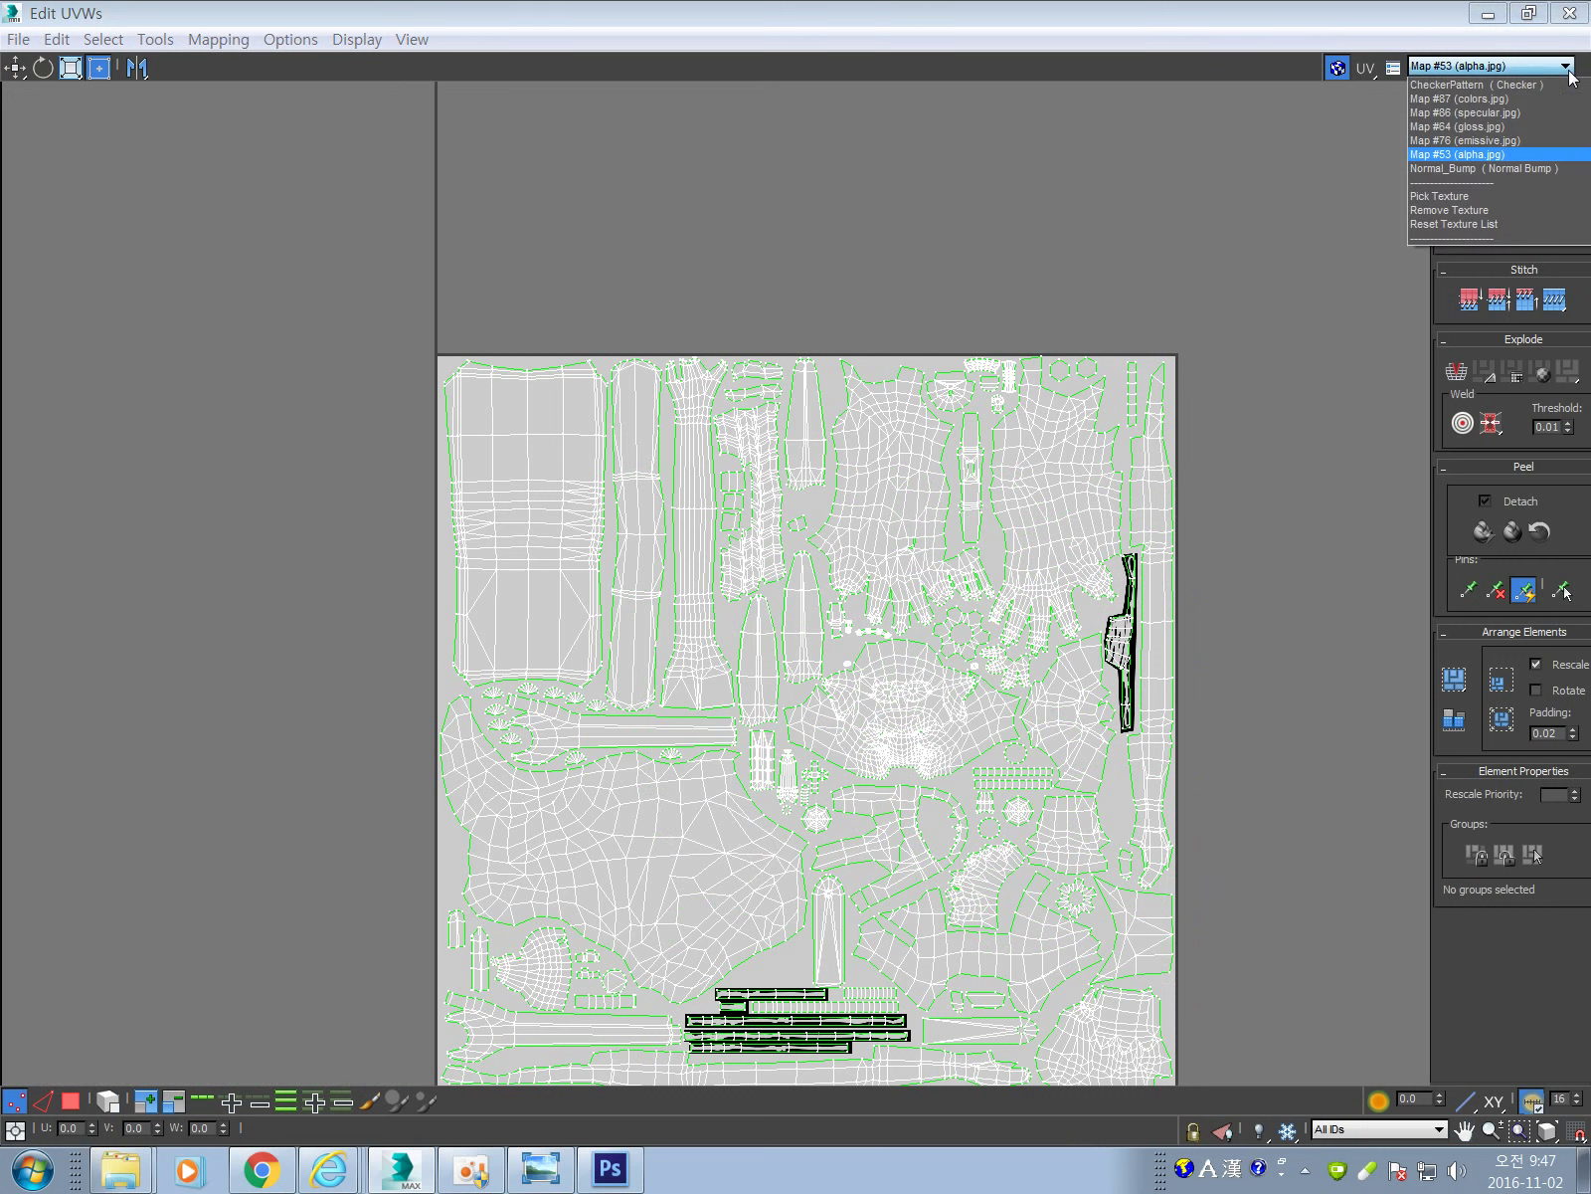
left_click(1547, 97)
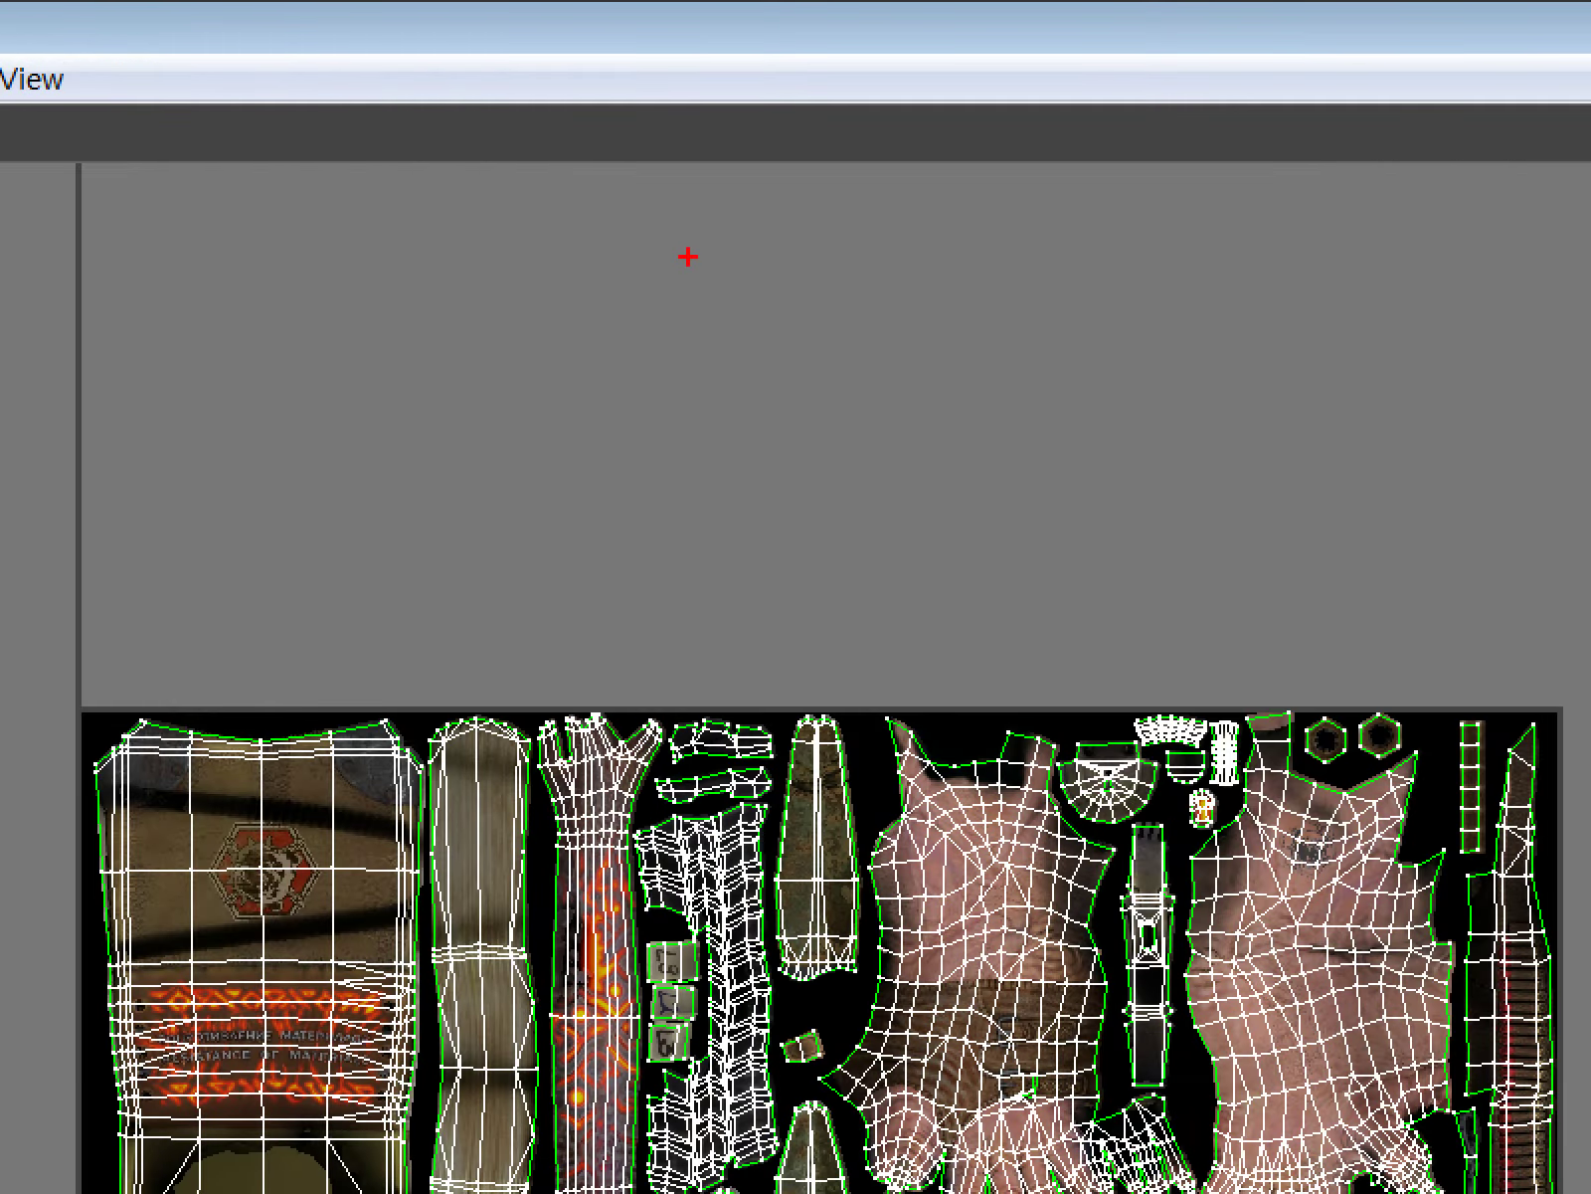
left_click_drag(754, 121, 797, 170)
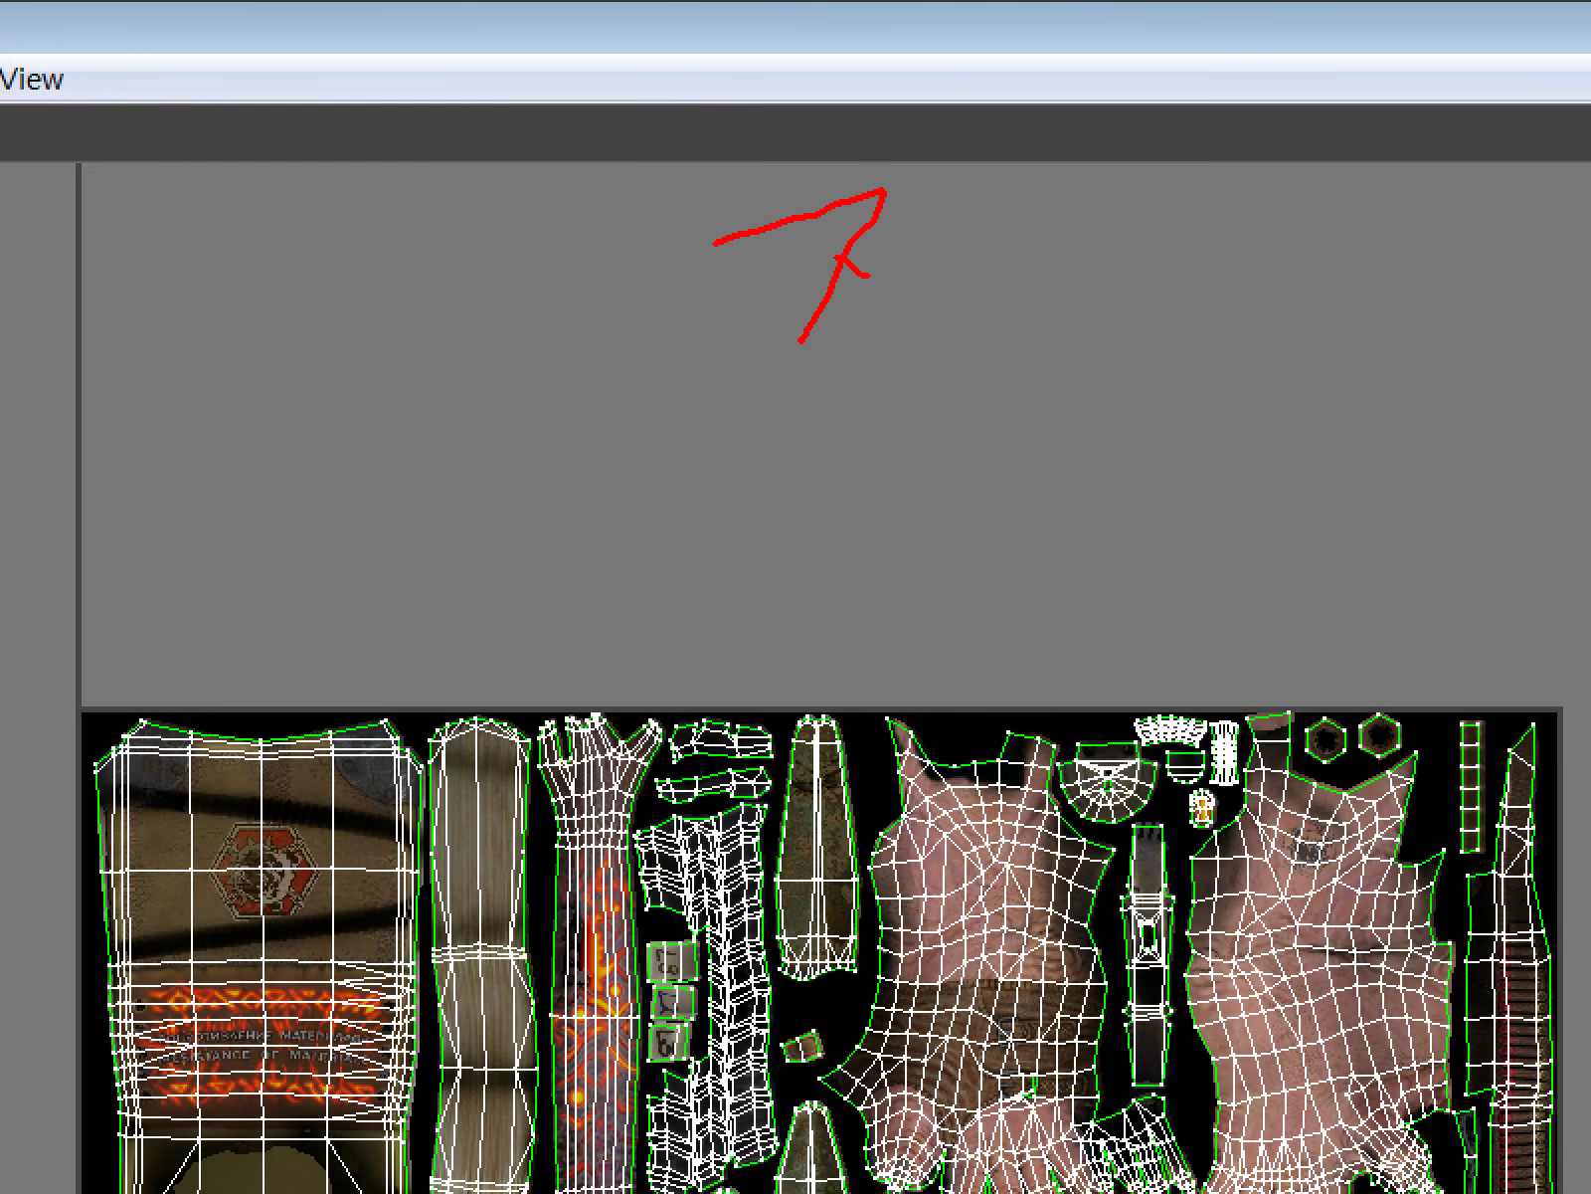
mouse_move(925, 267)
left_mouse_down()
mouse_move(1031, 161)
mouse_move(1154, 338)
left_mouse_up()
mouse_move(1094, 198)
left_mouse_down()
mouse_move(1355, 84)
mouse_move(1590, 427)
left_mouse_up()
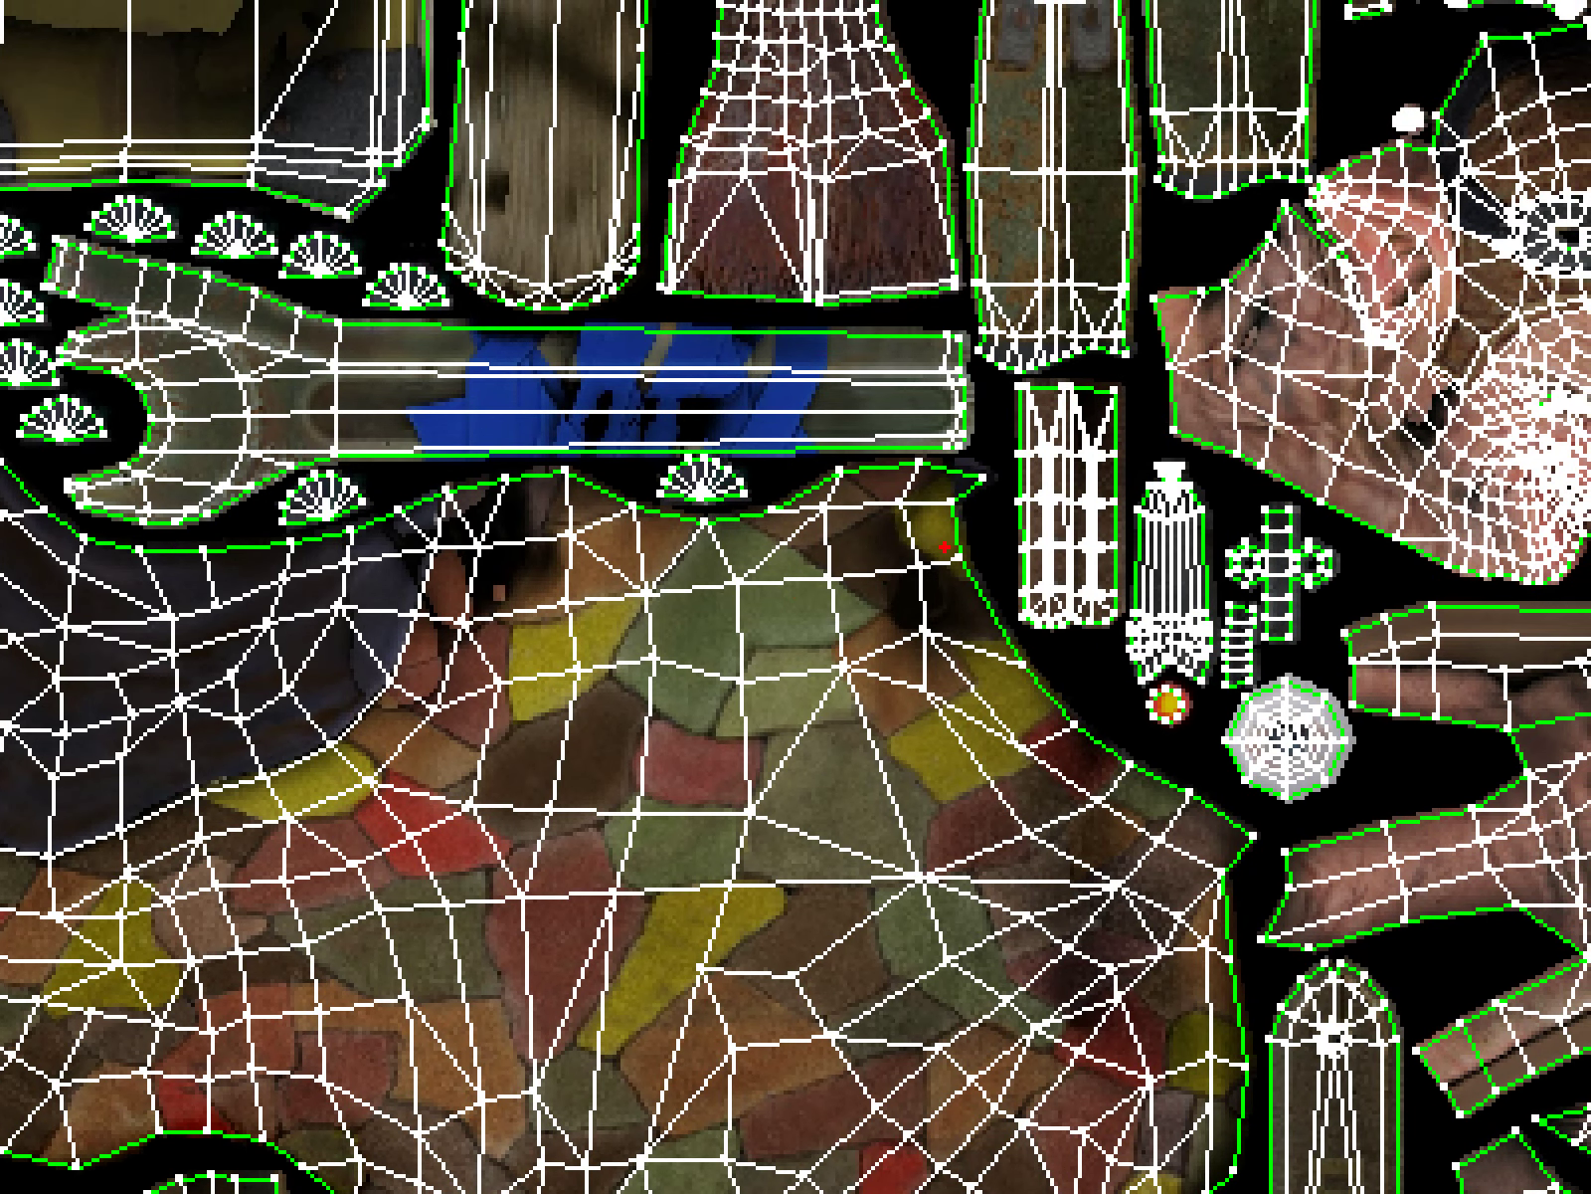
mouse_move(1000, 488)
left_mouse_down()
mouse_move(978, 532)
mouse_move(1005, 674)
mouse_move(1090, 762)
mouse_move(1222, 834)
mouse_move(1253, 877)
mouse_move(1233, 953)
mouse_move(1262, 1092)
mouse_move(1114, 1189)
left_mouse_up()
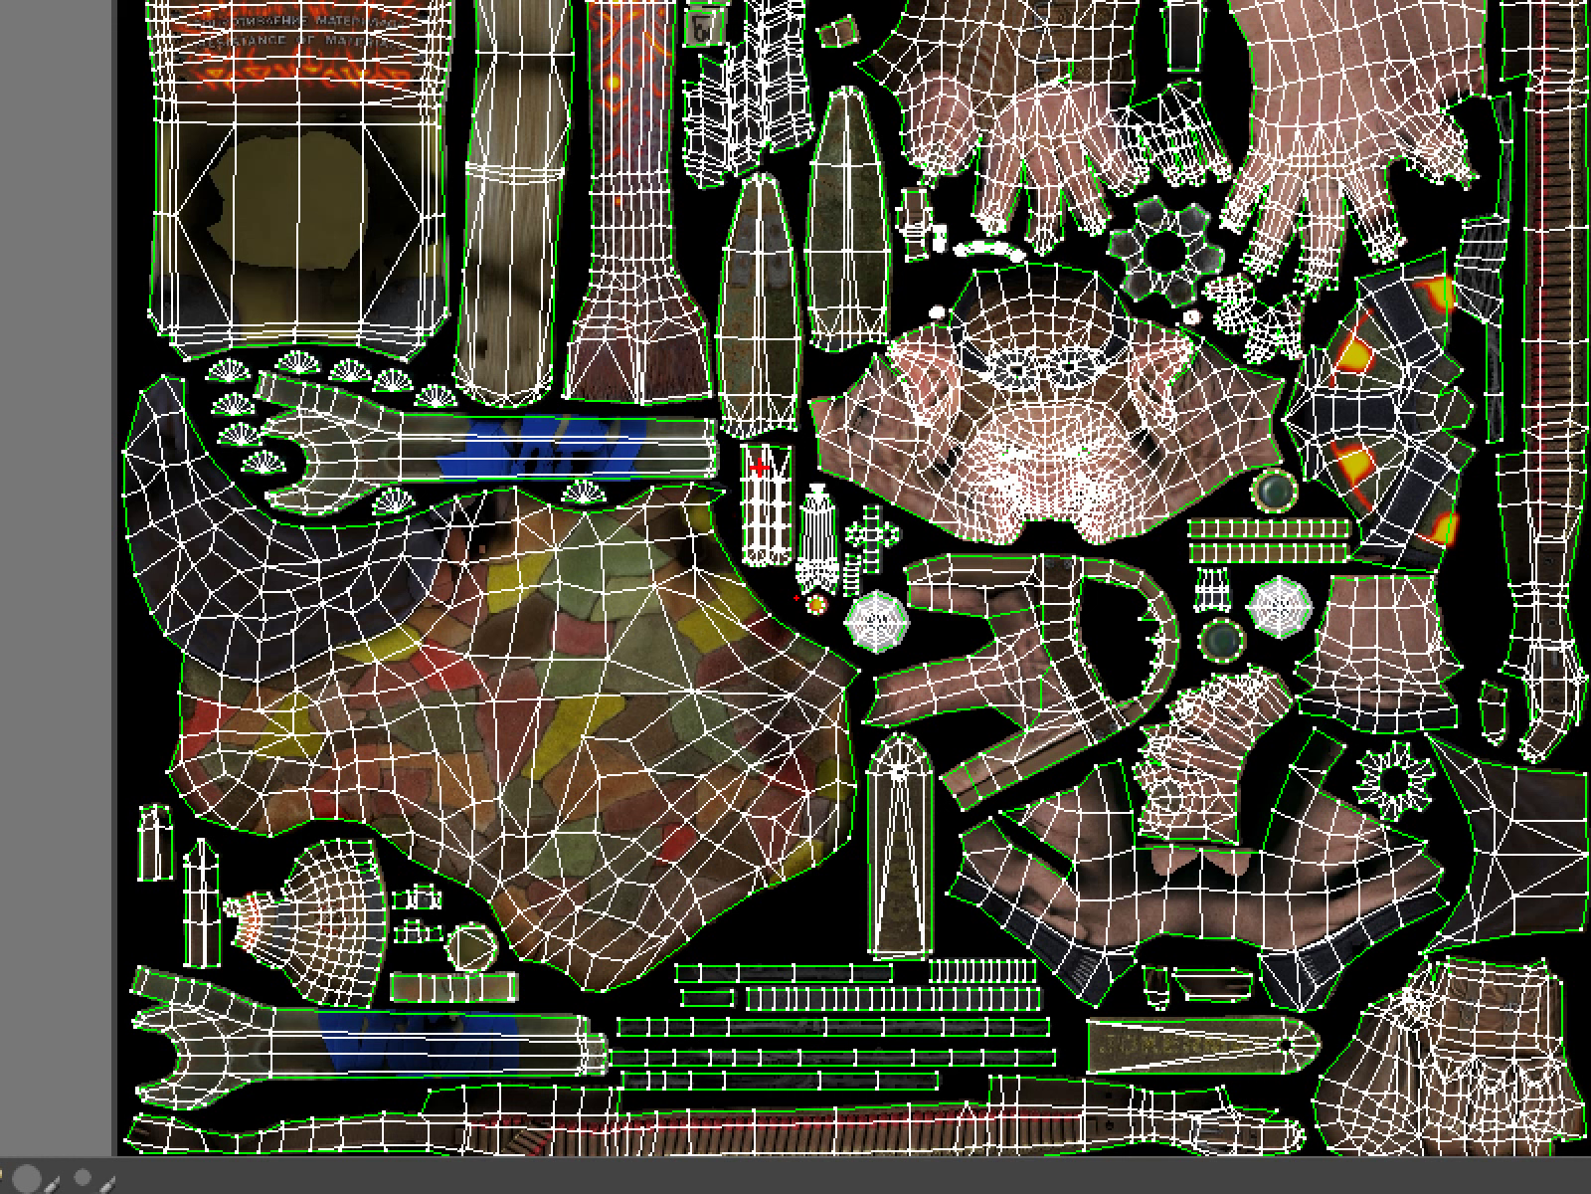
mouse_move(709, 526)
left_mouse_down()
mouse_move(769, 620)
mouse_move(873, 676)
mouse_move(848, 828)
mouse_move(668, 923)
mouse_move(552, 1013)
left_mouse_up()
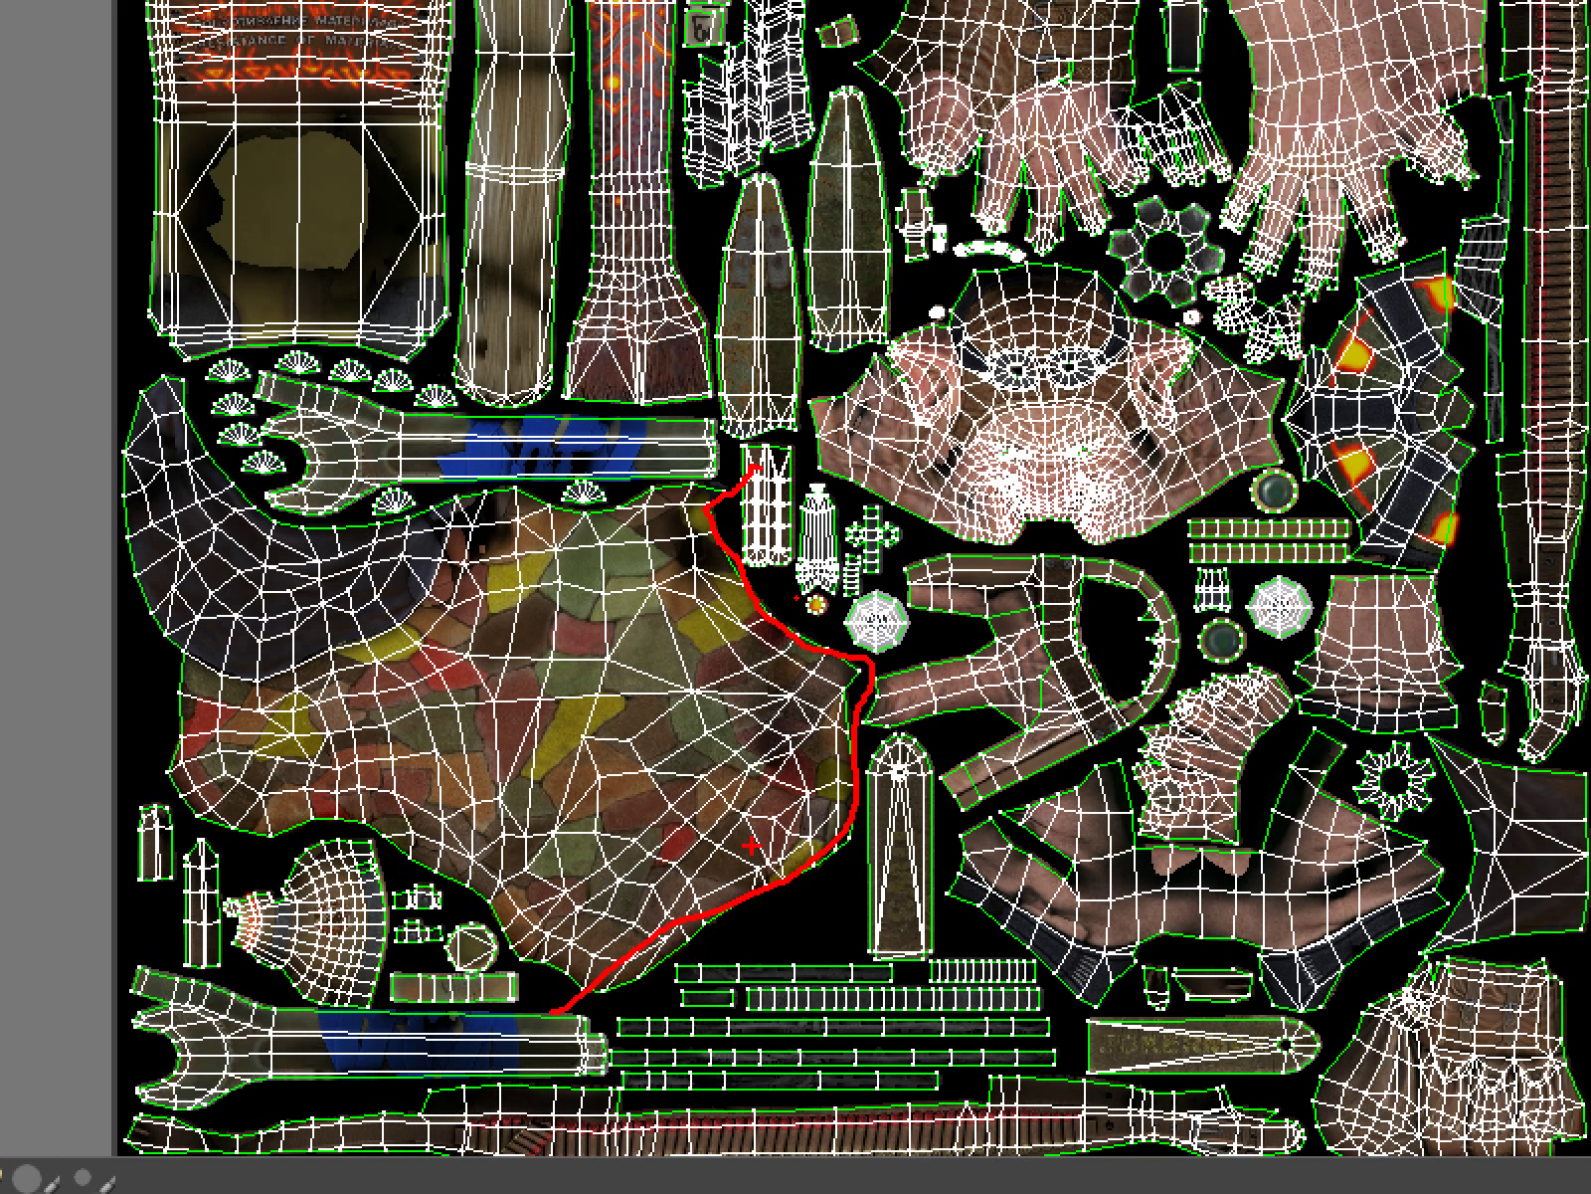
left_click_drag(718, 955, 714, 945)
key("Escape")
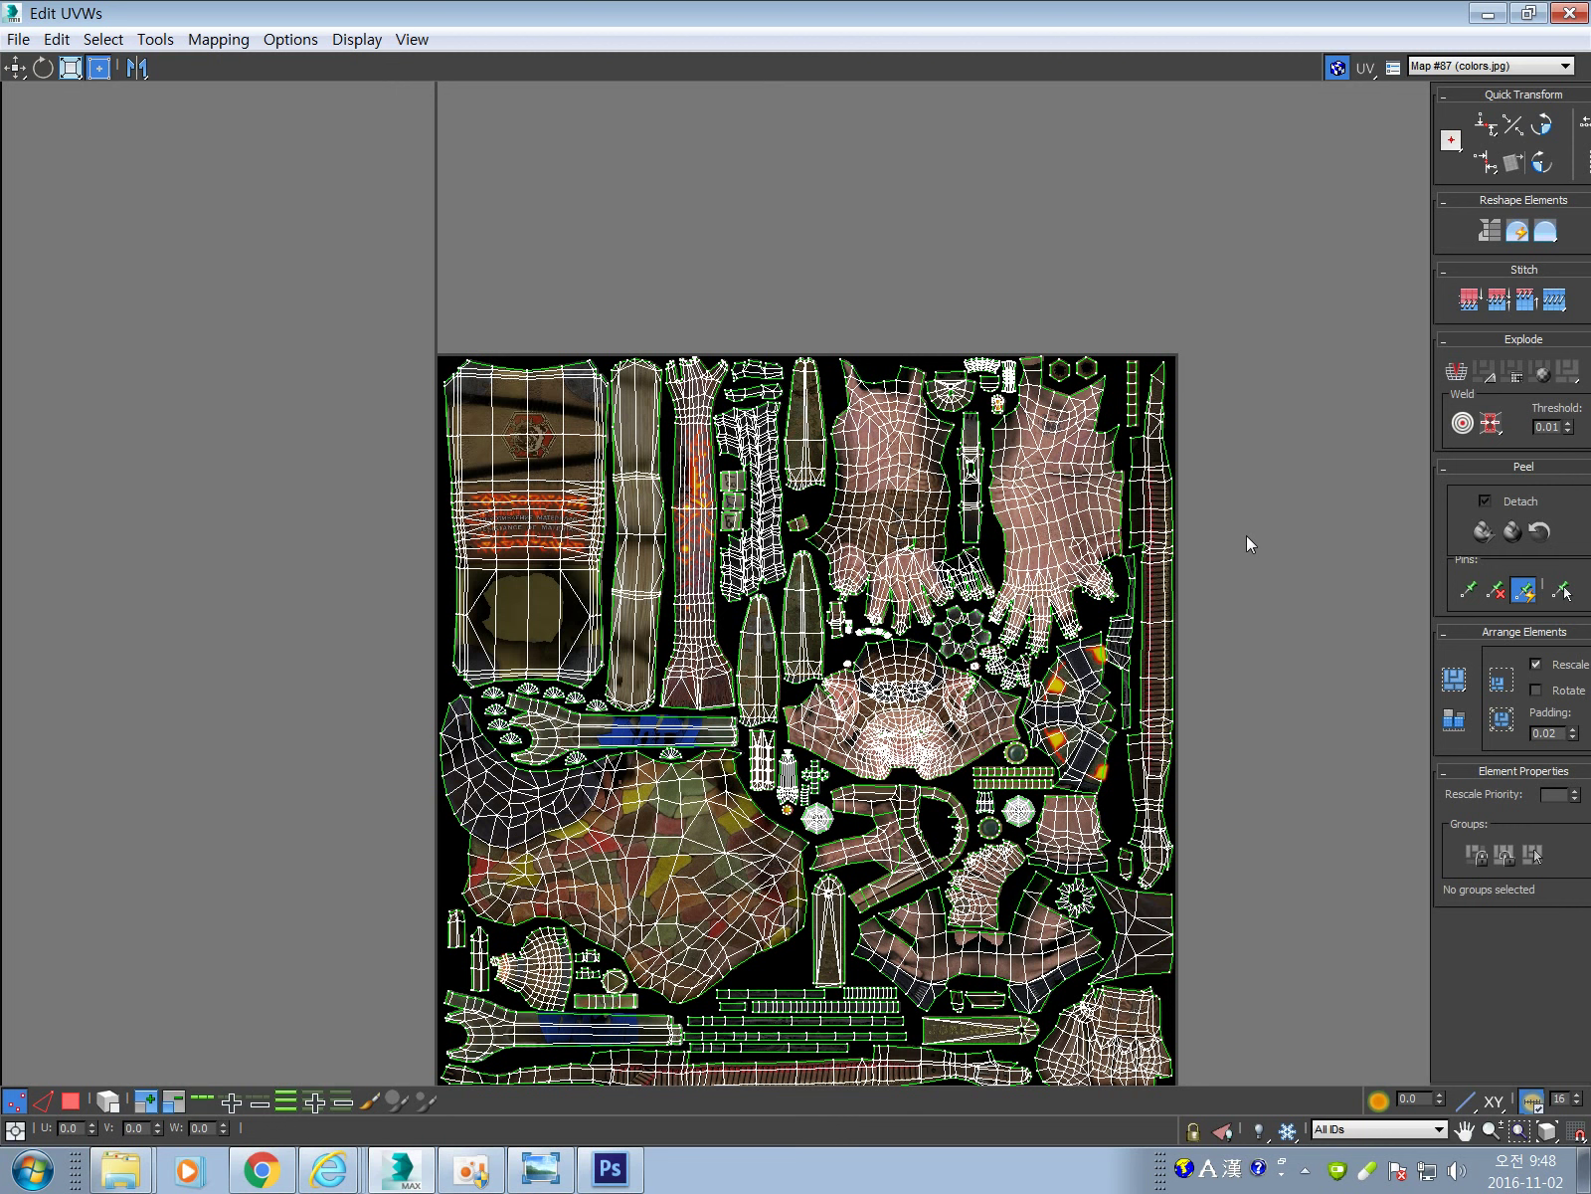
Look over the full UV layout, close the UV editor, and switch to colors.jpg in Windows Photo Viewer.
middle_click_drag(1285, 716, 1268, 543)
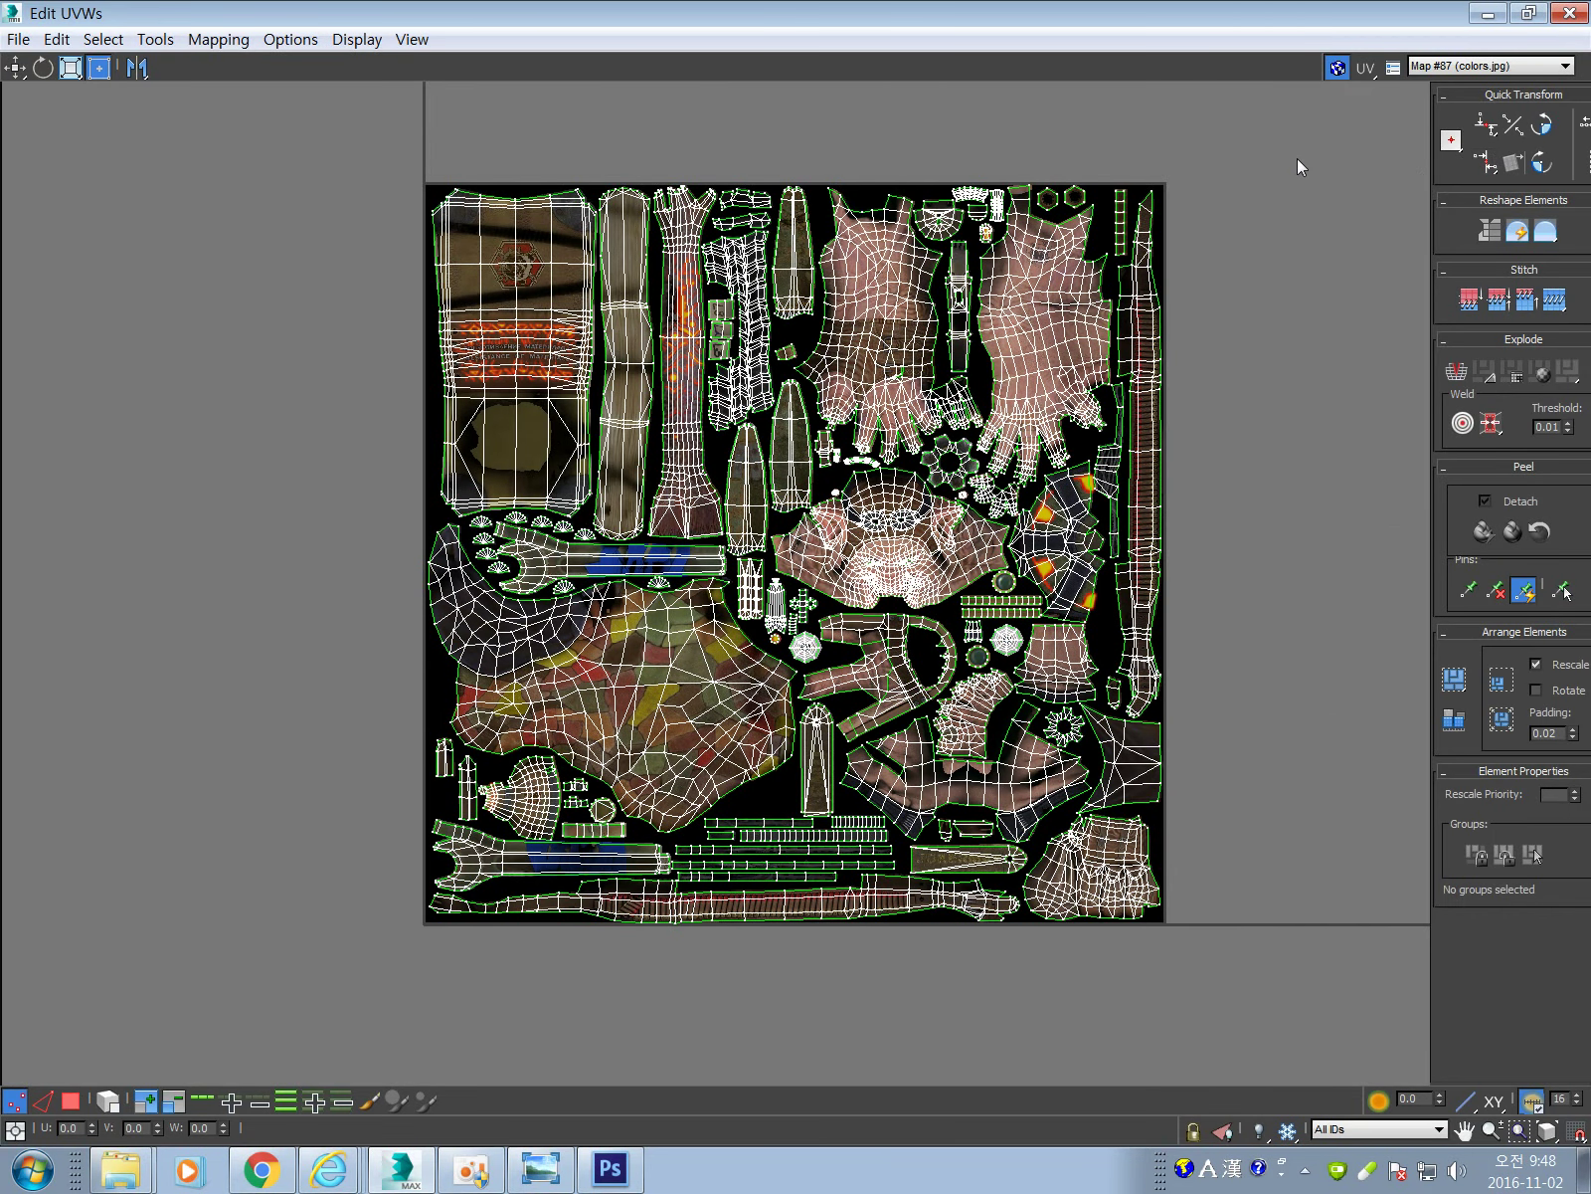
left_click(1569, 13)
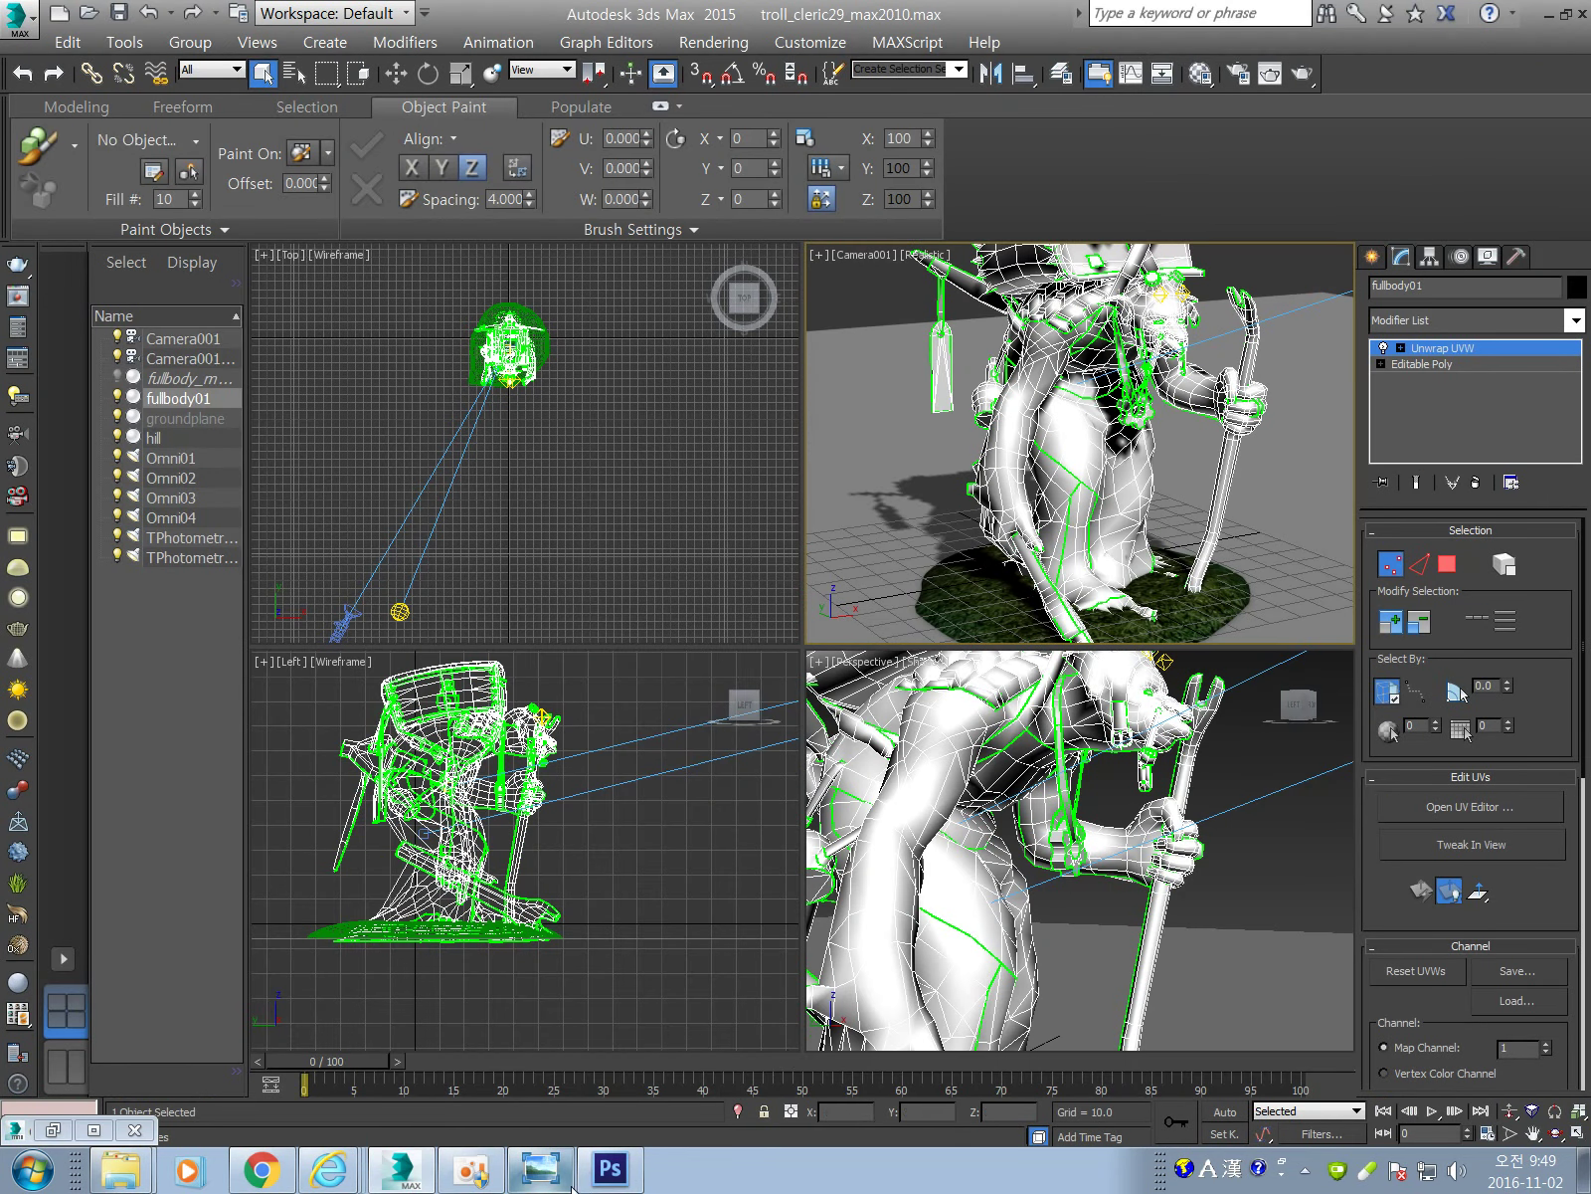
left_click(542, 1171)
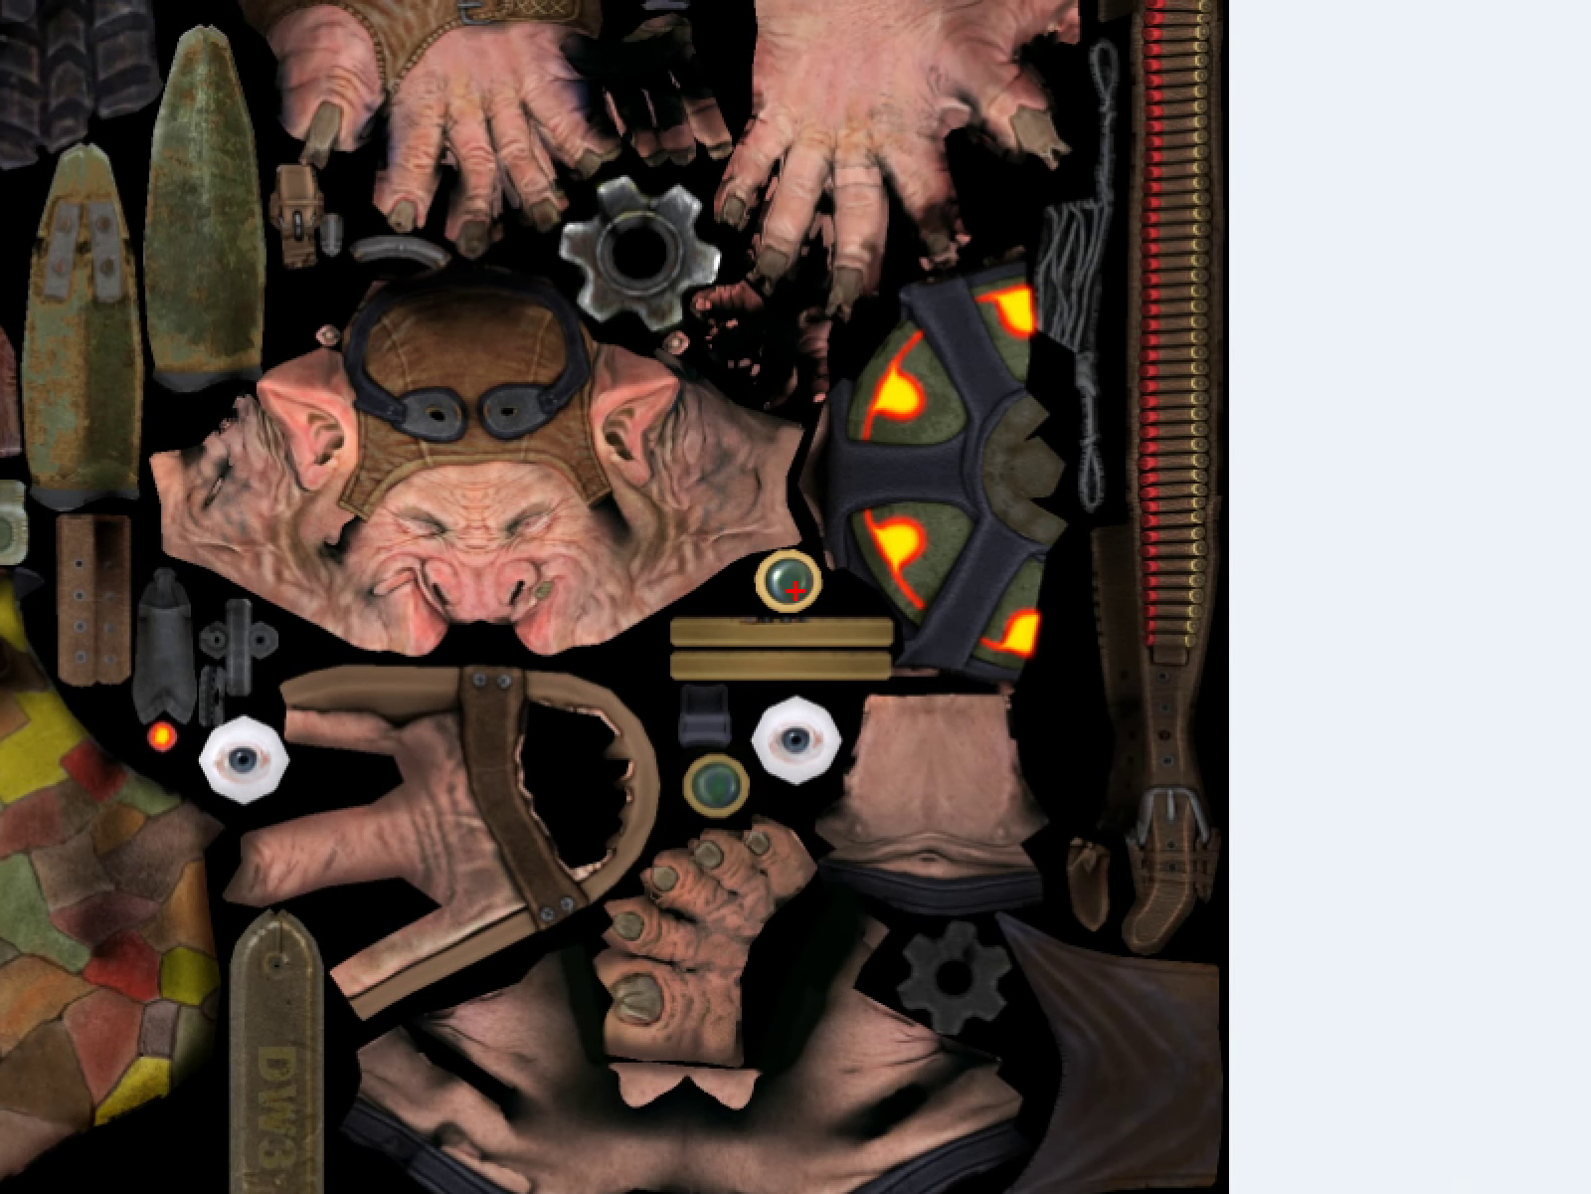
mouse_move(200, 553)
left_mouse_down()
mouse_move(372, 641)
mouse_move(437, 617)
mouse_move(427, 590)
mouse_move(558, 635)
mouse_move(803, 541)
mouse_move(840, 415)
mouse_move(615, 348)
mouse_move(500, 248)
mouse_move(422, 289)
mouse_move(193, 500)
mouse_move(154, 495)
left_mouse_up()
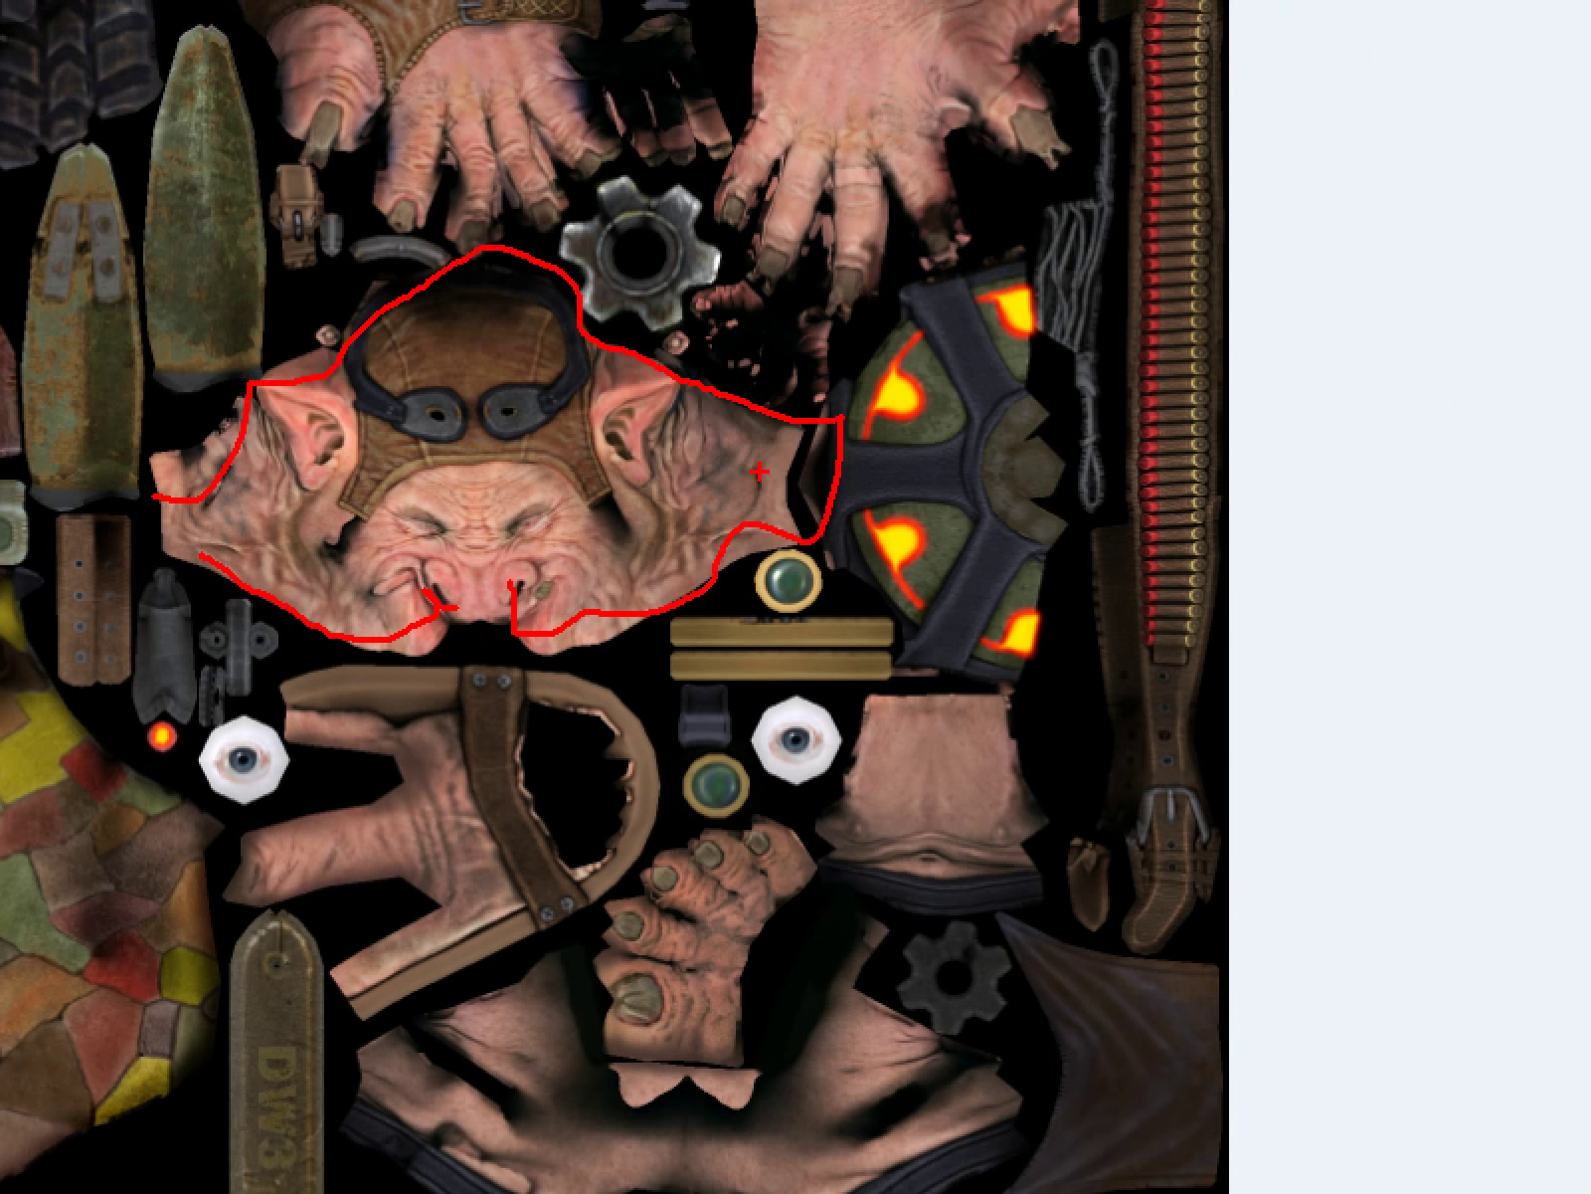
left_click_drag(734, 507, 1420, 380)
mouse_move(1279, 177)
left_mouse_down()
mouse_move(1326, 303)
mouse_move(1371, 231)
mouse_move(1532, 161)
left_mouse_up()
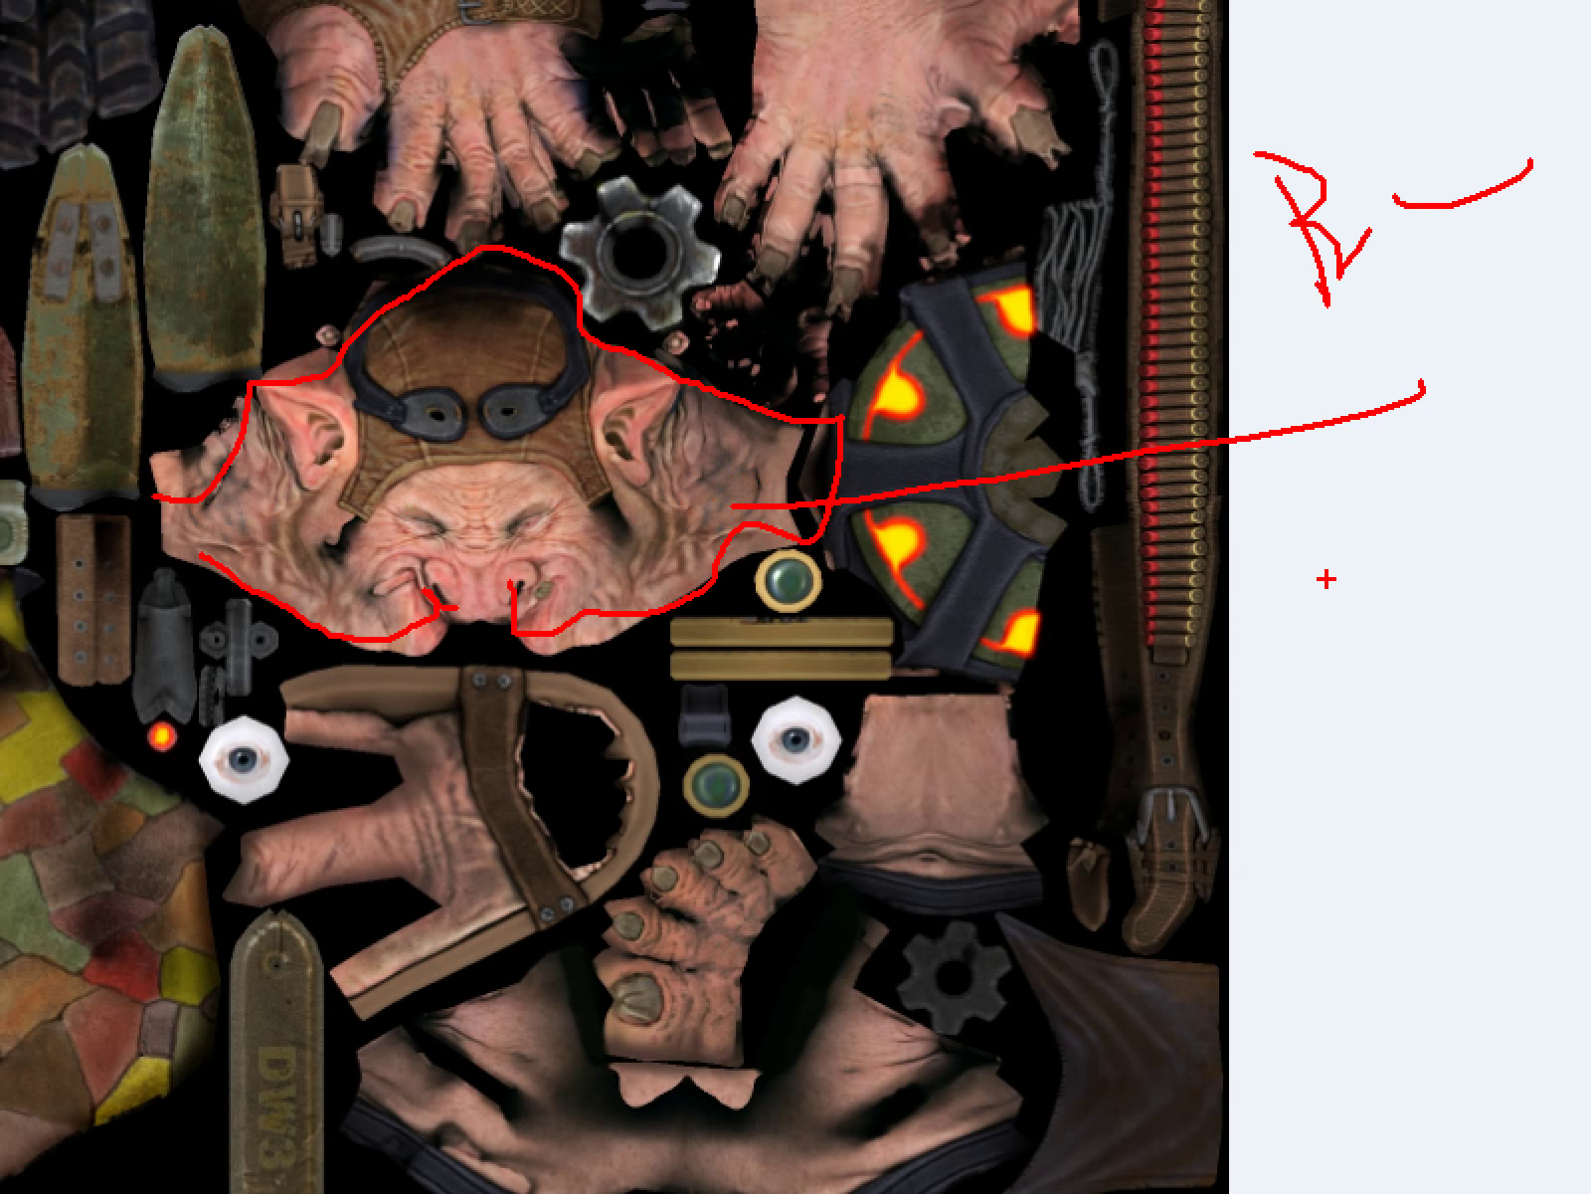
mouse_move(1154, 584)
left_mouse_down()
mouse_move(1255, 599)
mouse_move(1268, 662)
left_mouse_up()
mouse_move(1275, 584)
left_mouse_down()
mouse_move(1304, 643)
mouse_move(1388, 552)
mouse_move(1471, 580)
left_mouse_up()
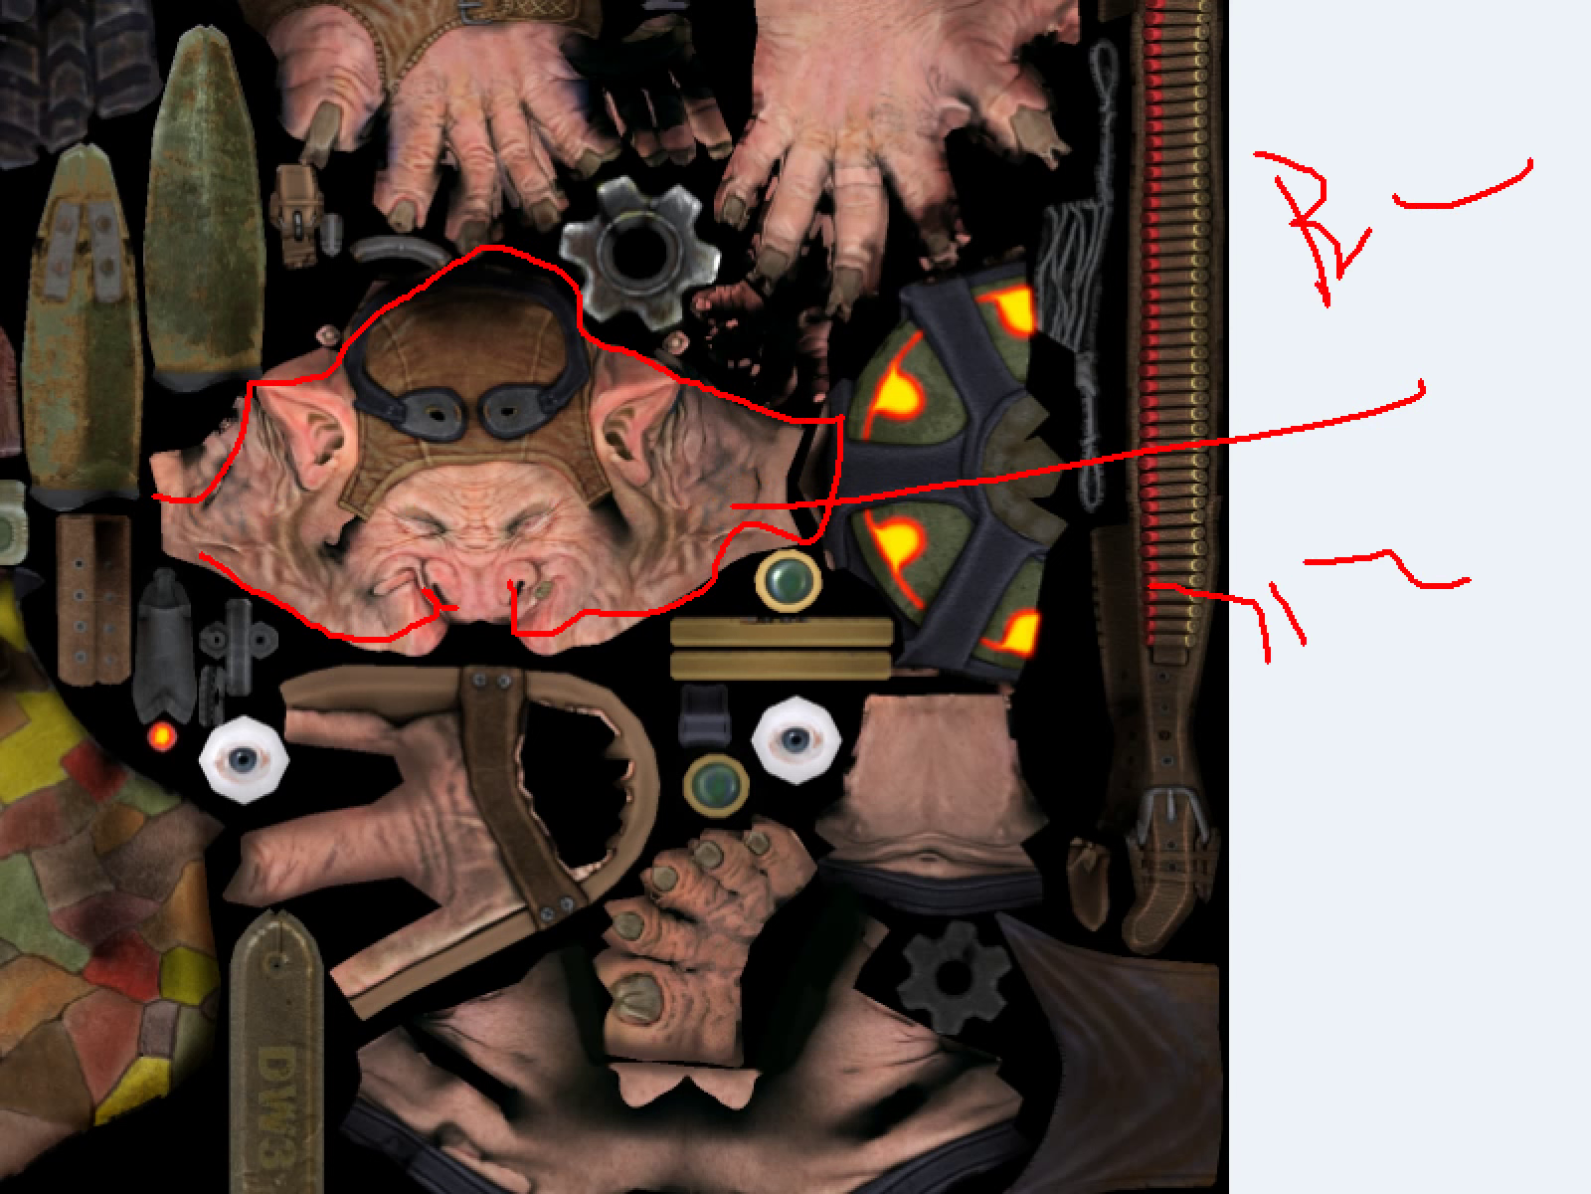
mouse_move(1329, 732)
left_mouse_down()
mouse_move(1366, 824)
mouse_move(1464, 821)
left_mouse_up()
left_click_drag(1530, 793, 1590, 751)
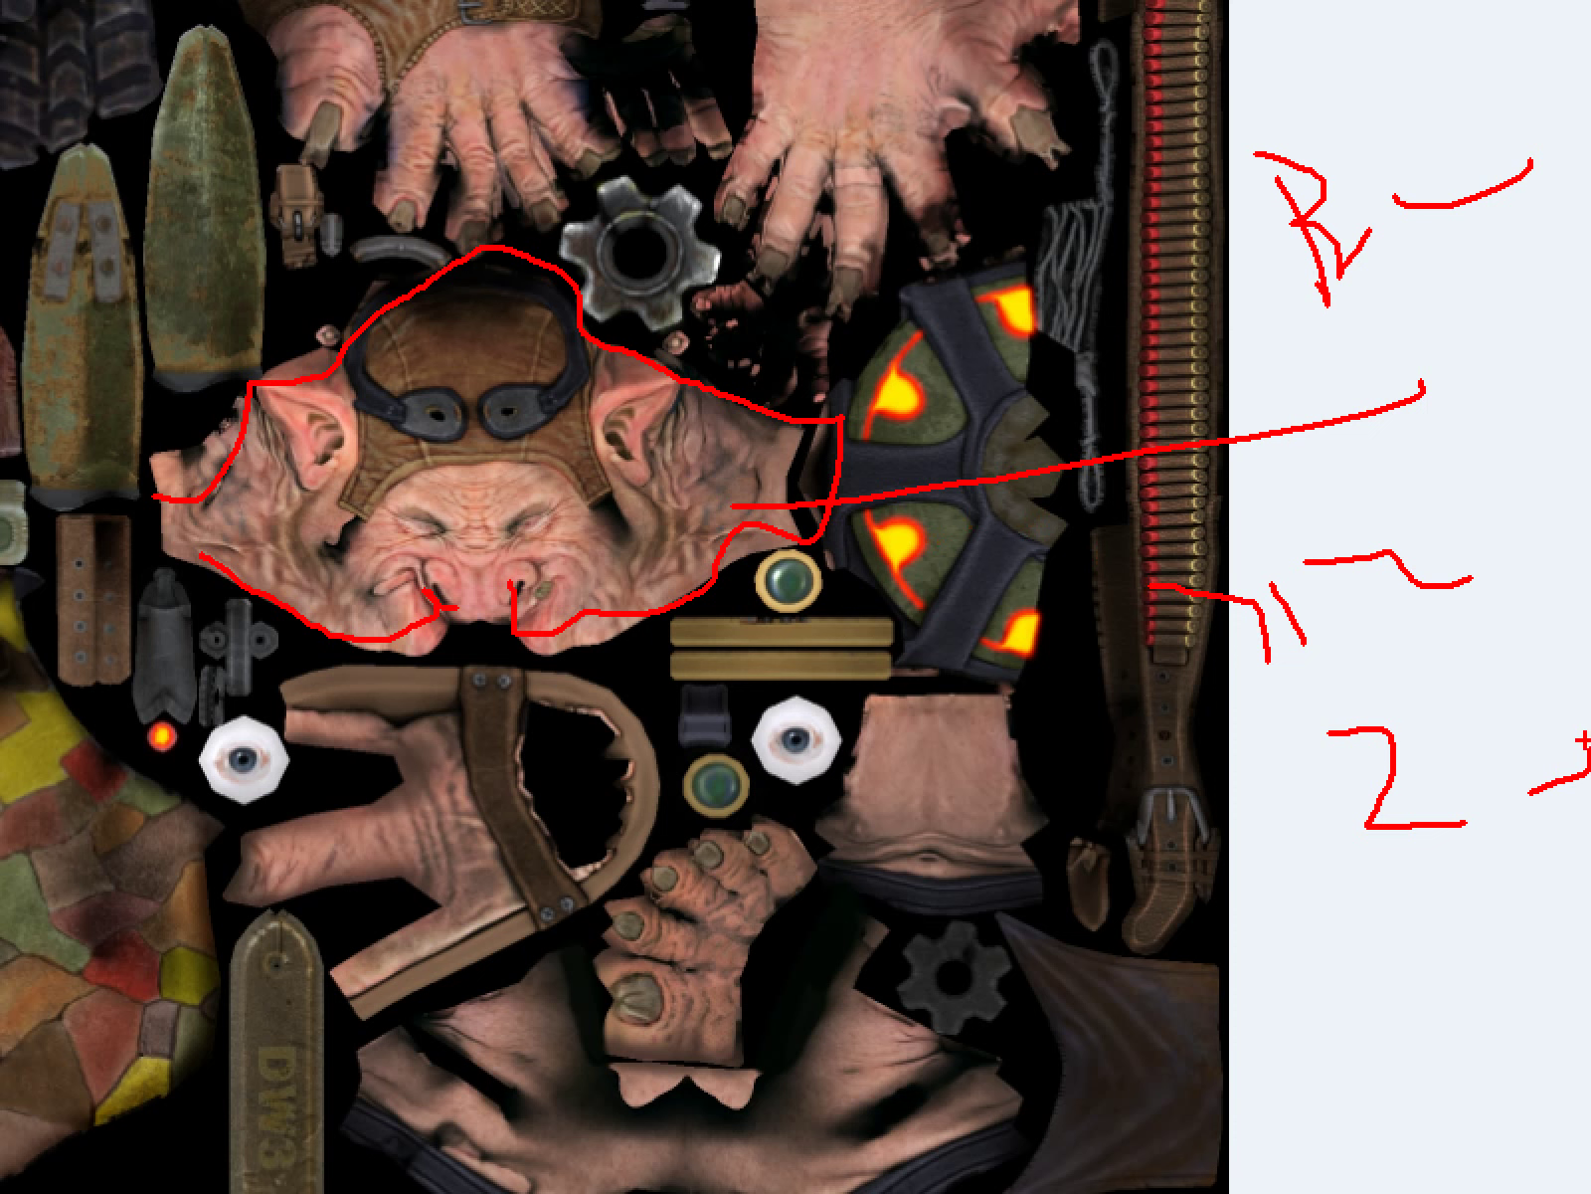
key("Escape")
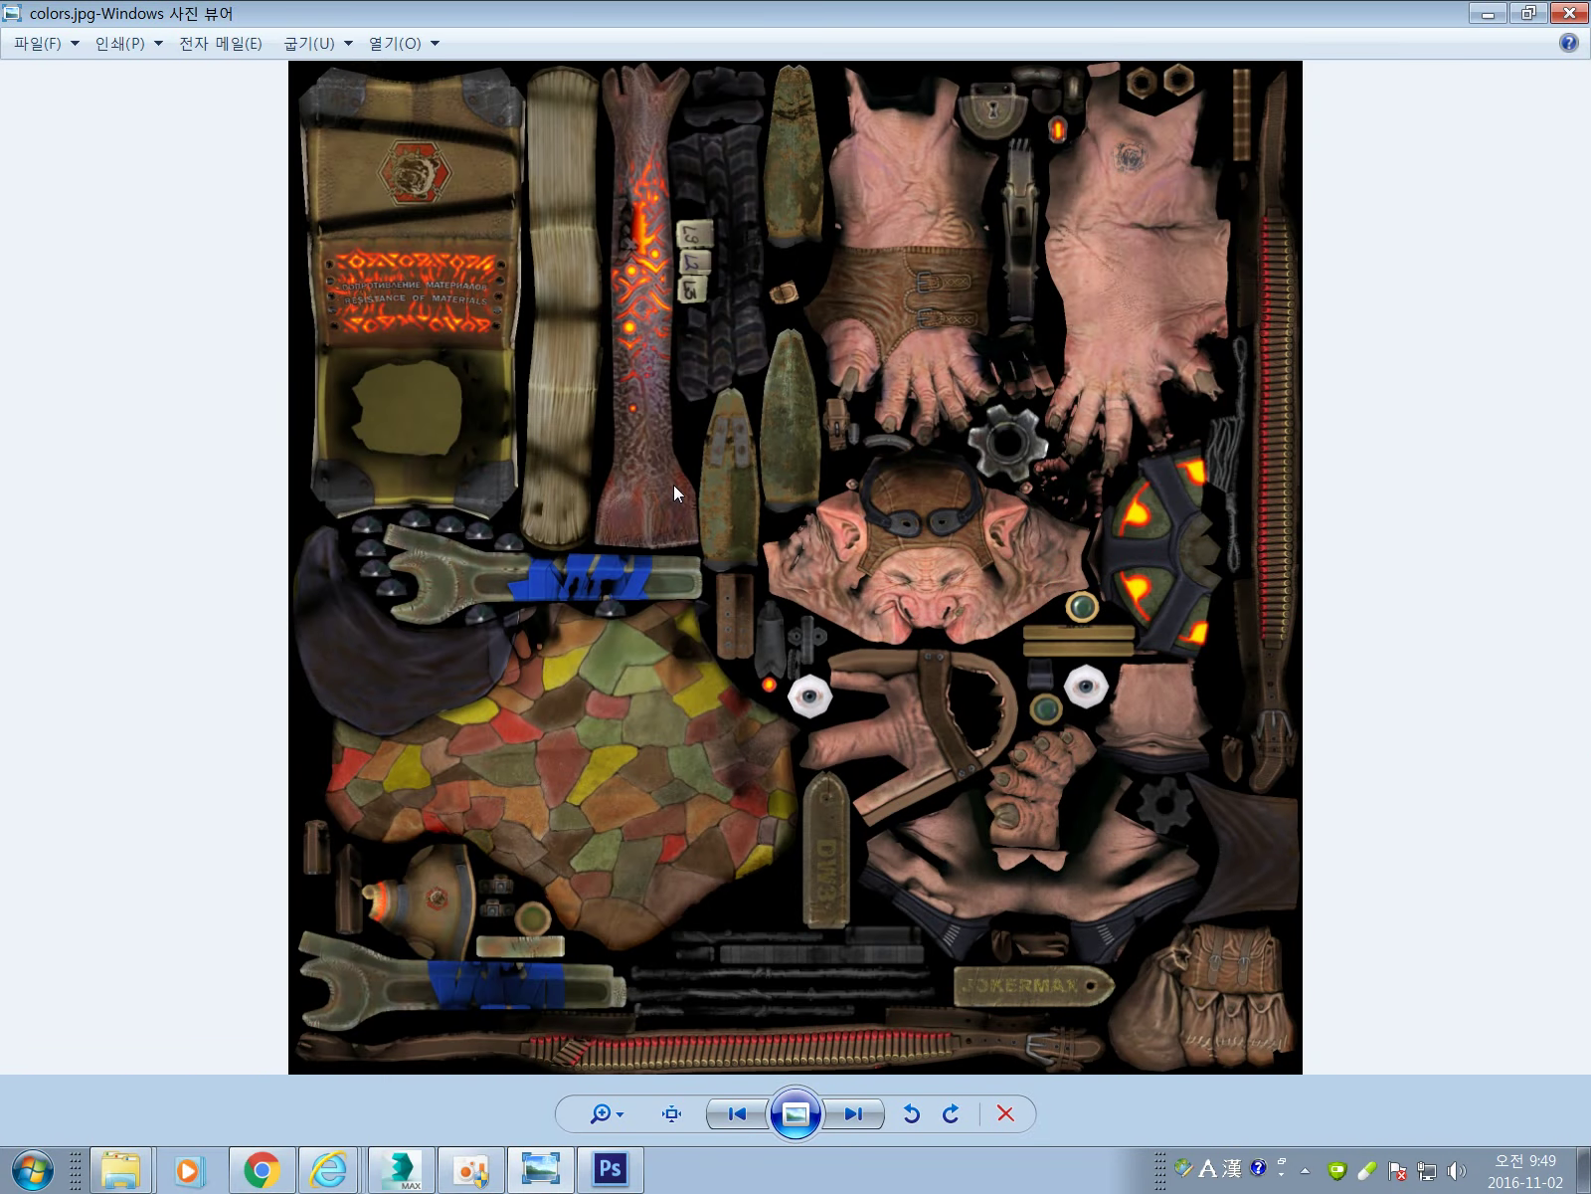
key("ctrl+1")
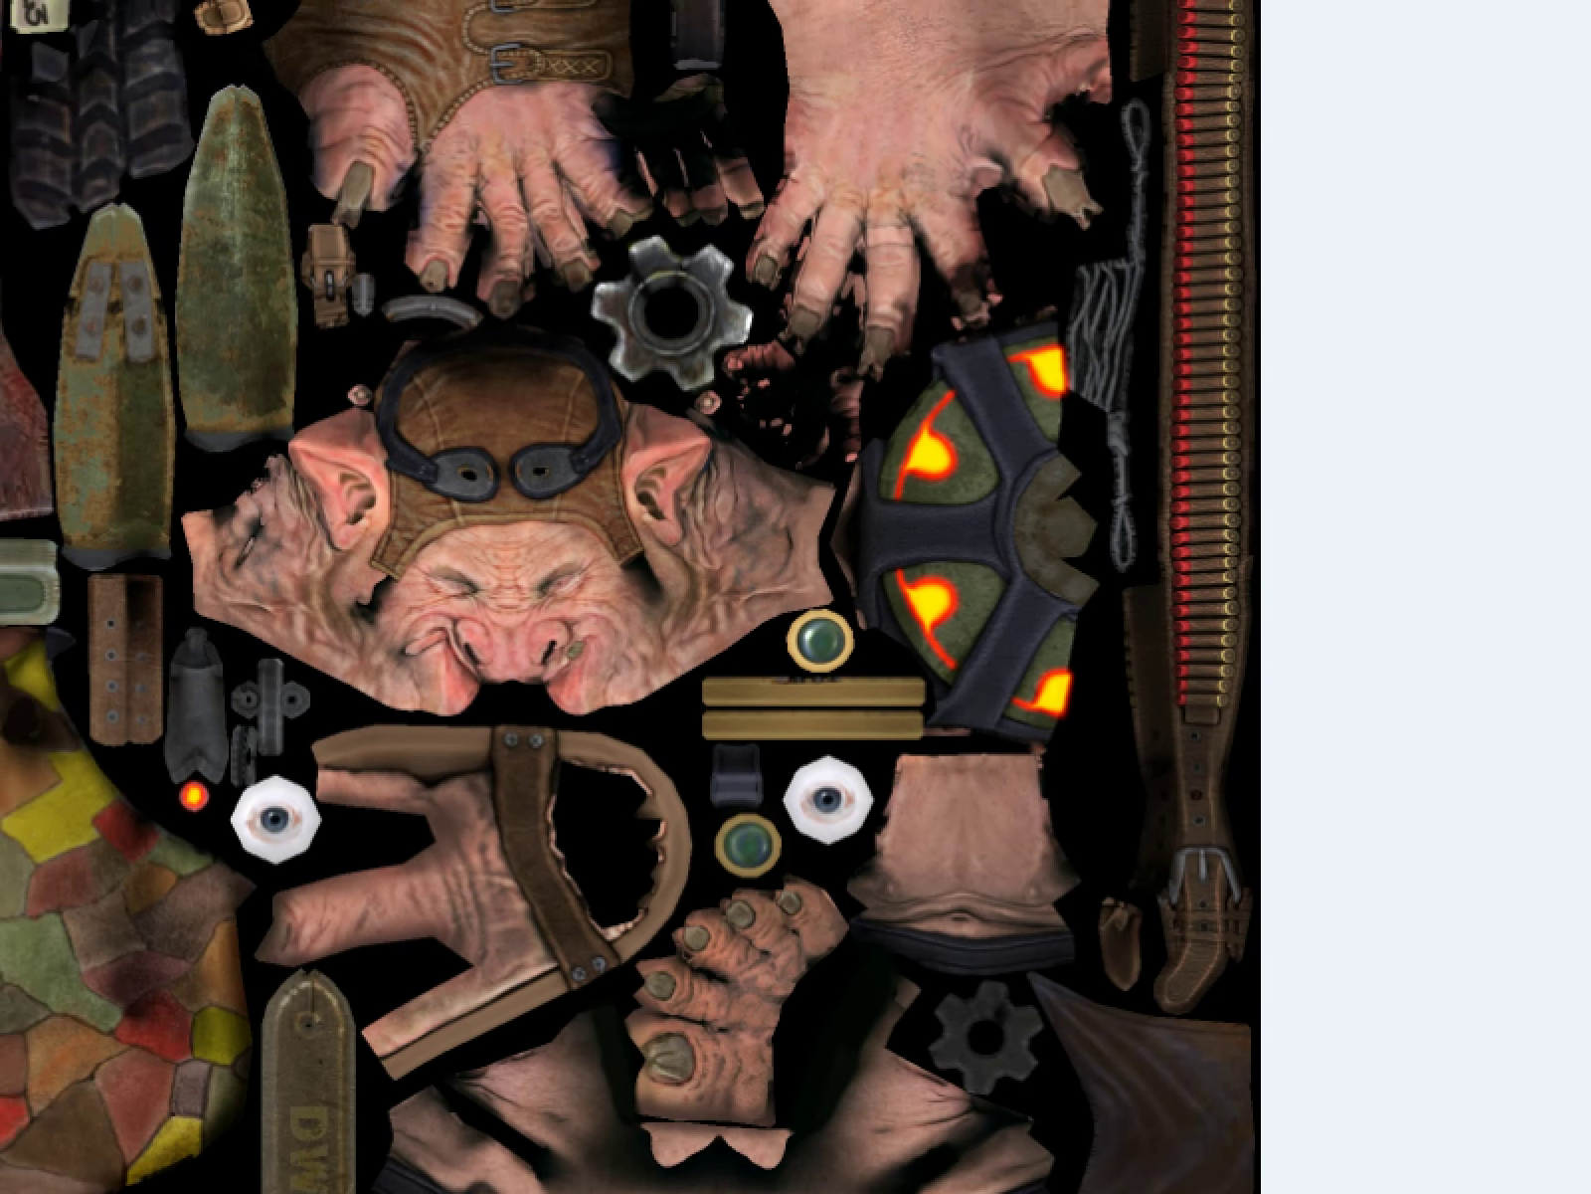
key("Escape")
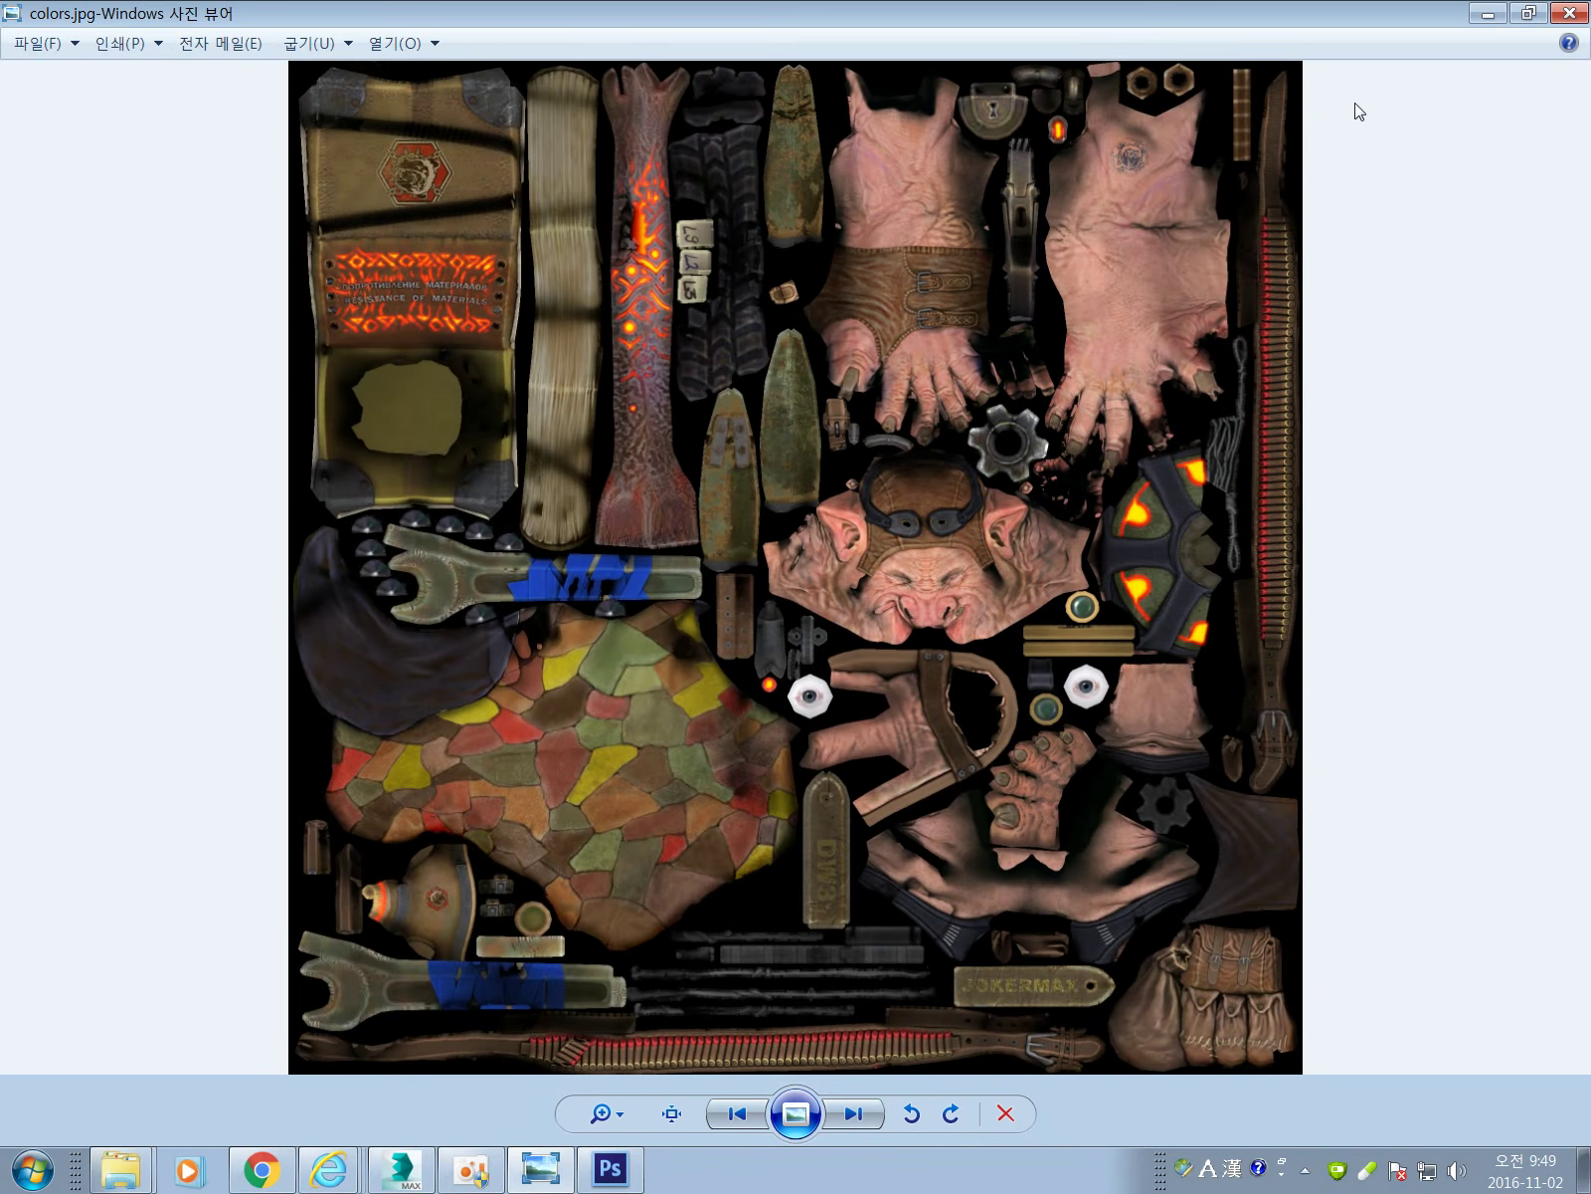
Close the photo viewer, minimize 3ds Max to get to Photoshop, and close the colors.jpg document.
left_click(1570, 12)
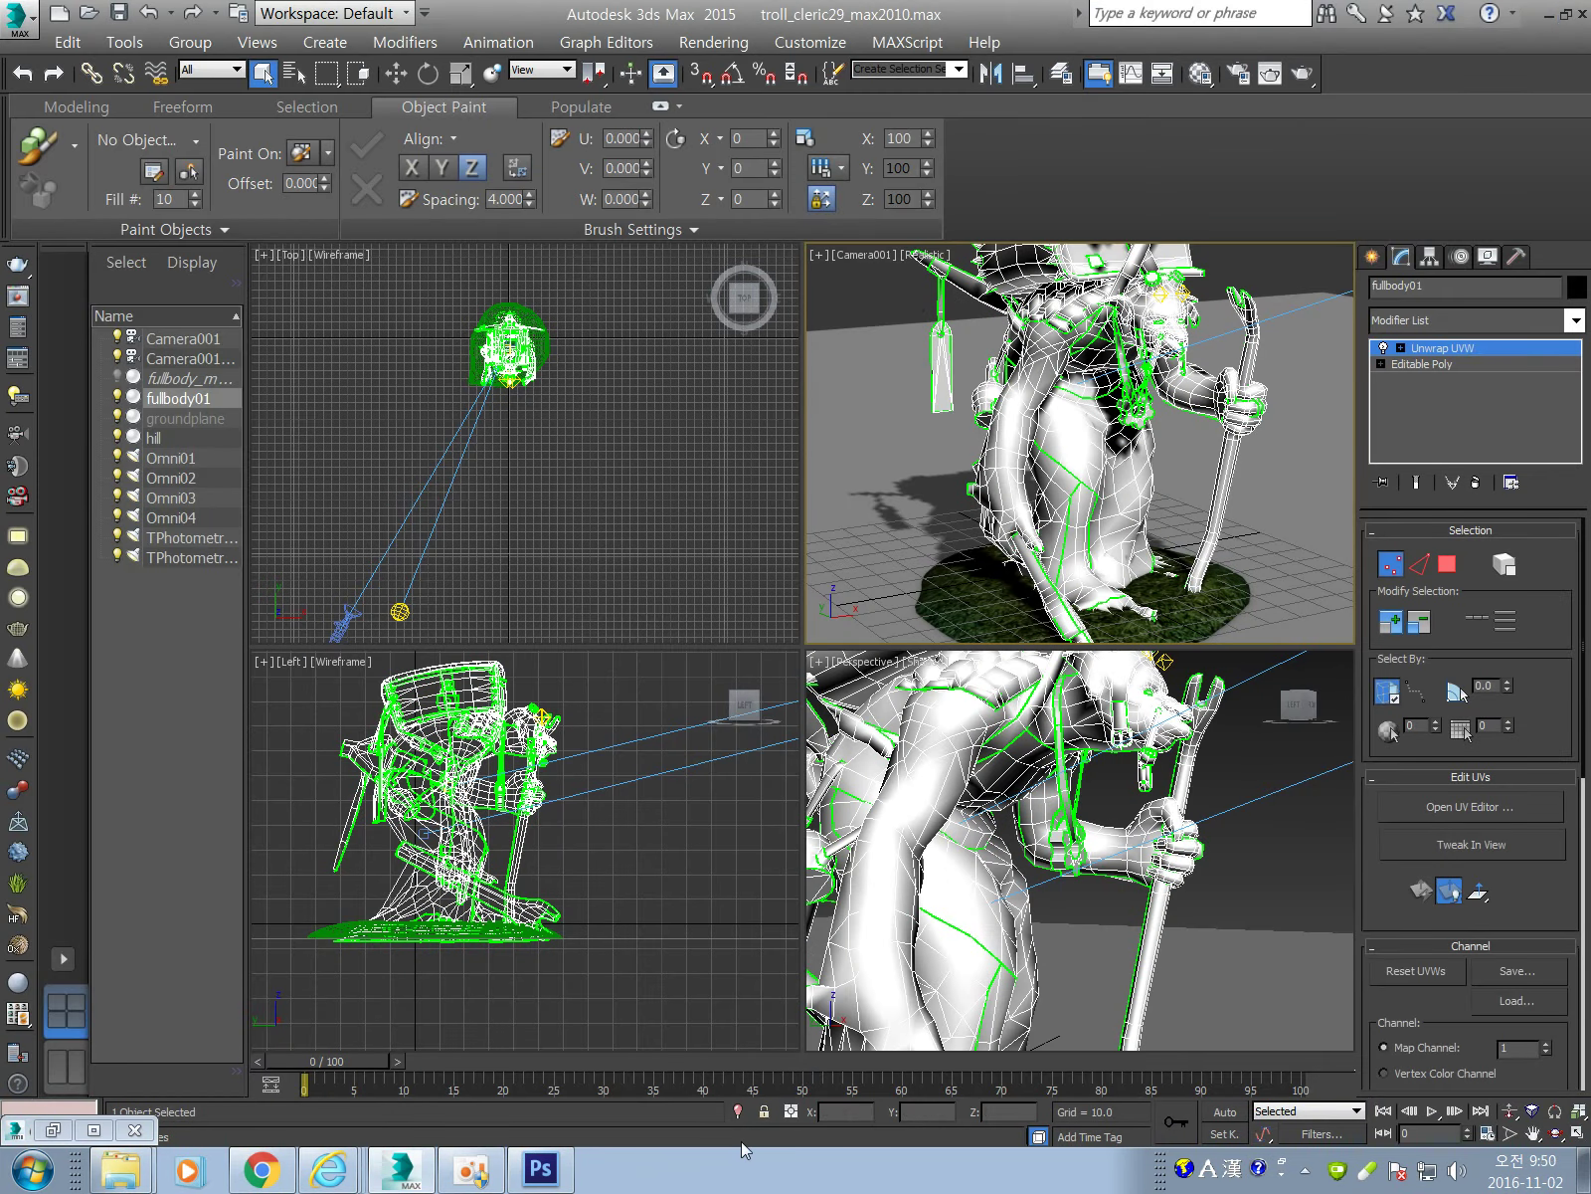
left_click(1550, 14)
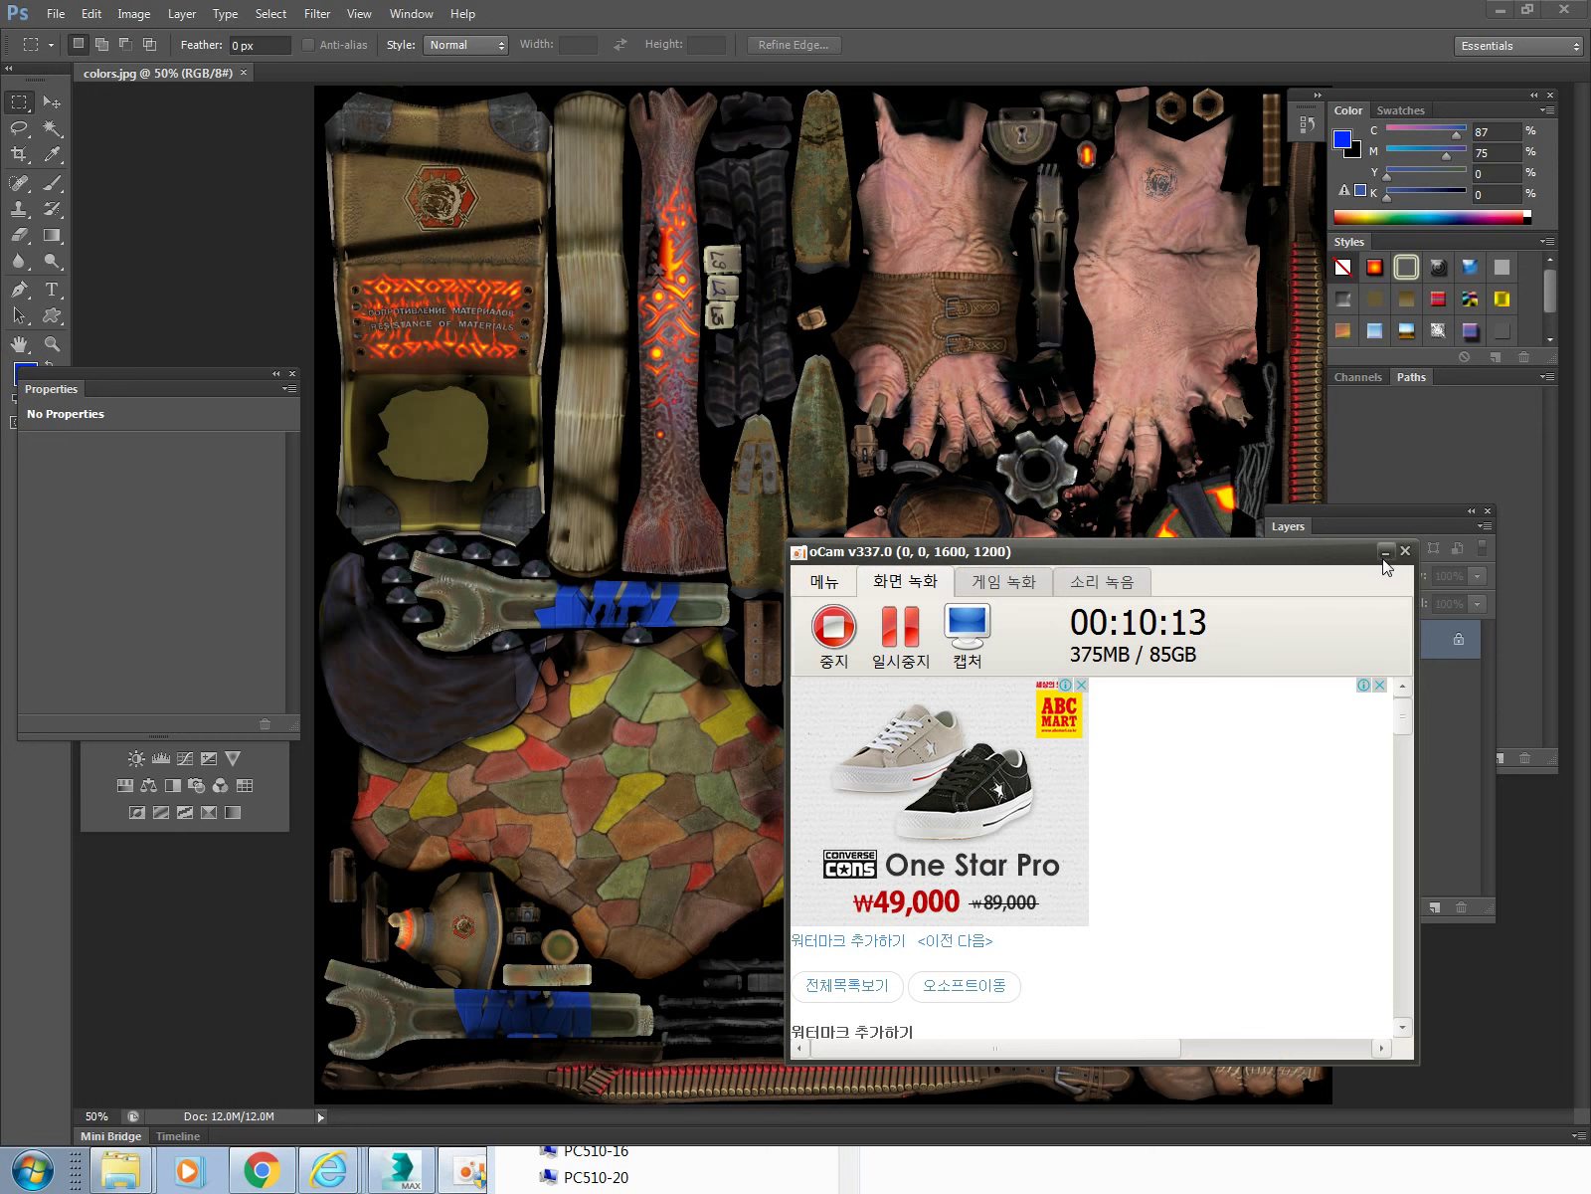
left_click(1385, 551)
left_click(241, 72)
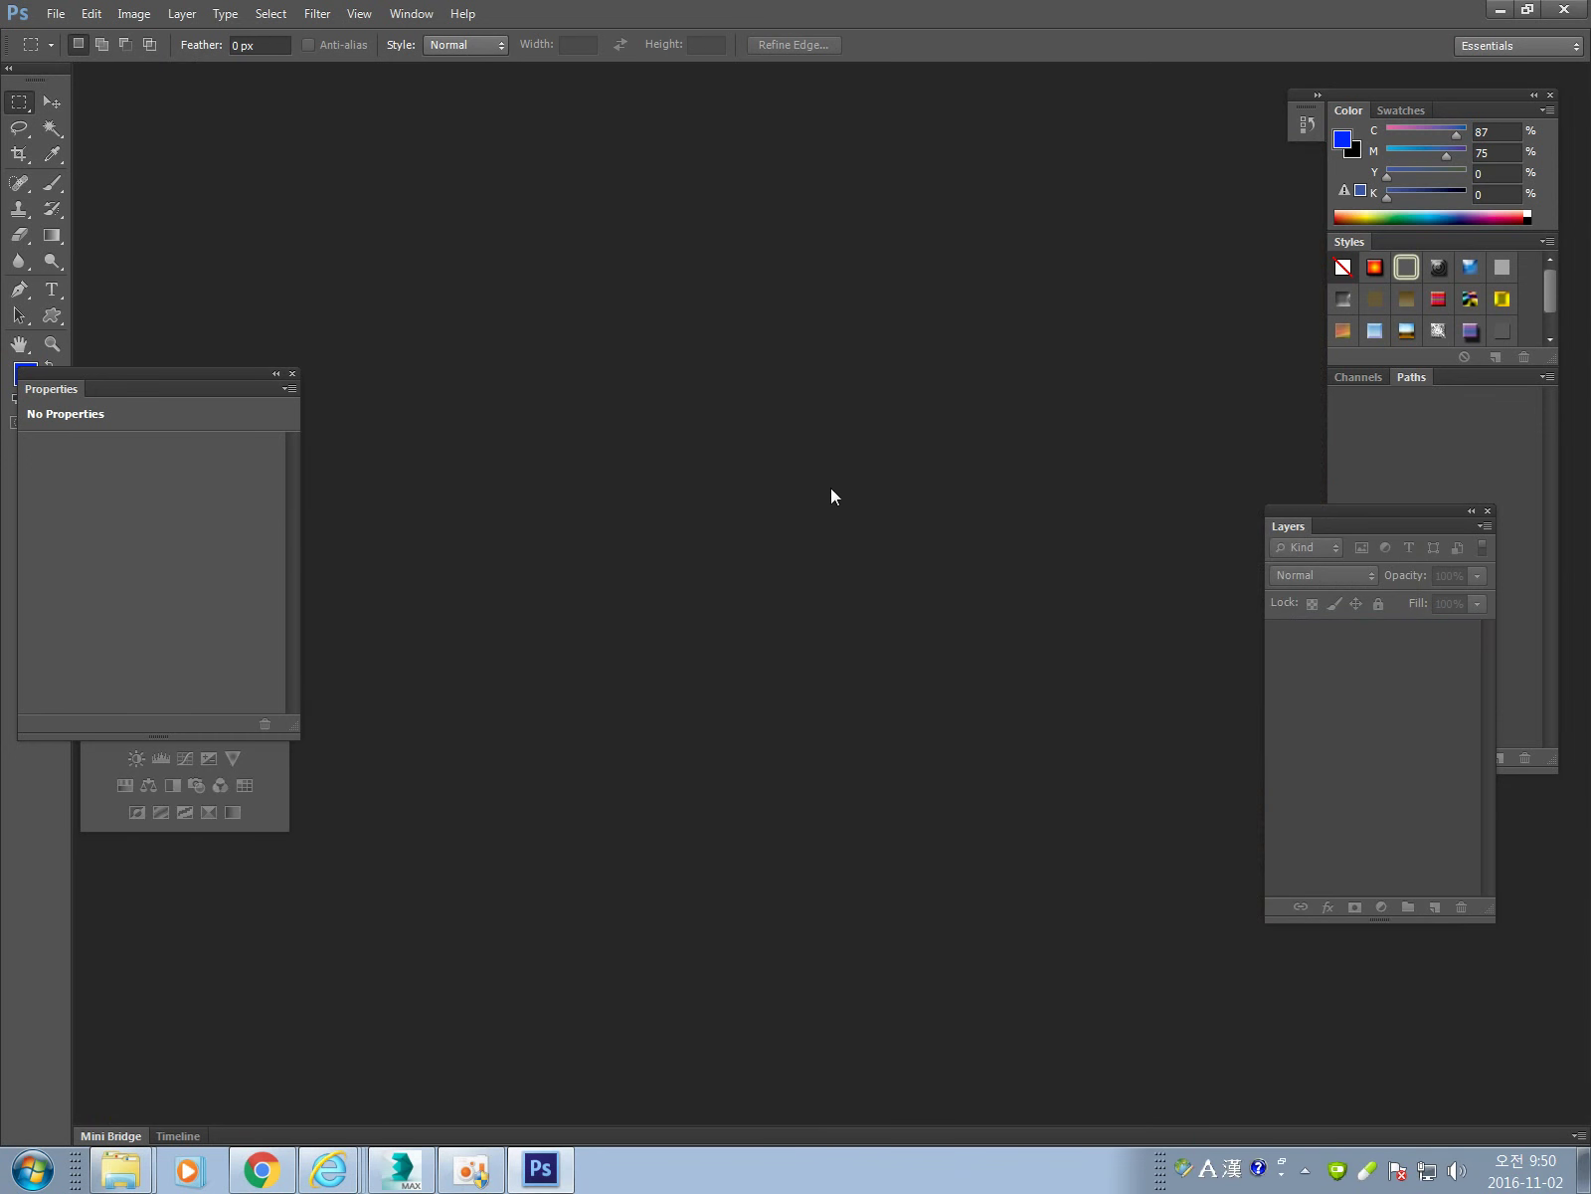
Minimize Photoshop, switch back to 3ds Max, and minimize the Camera001 render window.
left_click(1500, 10)
left_click(406, 1172)
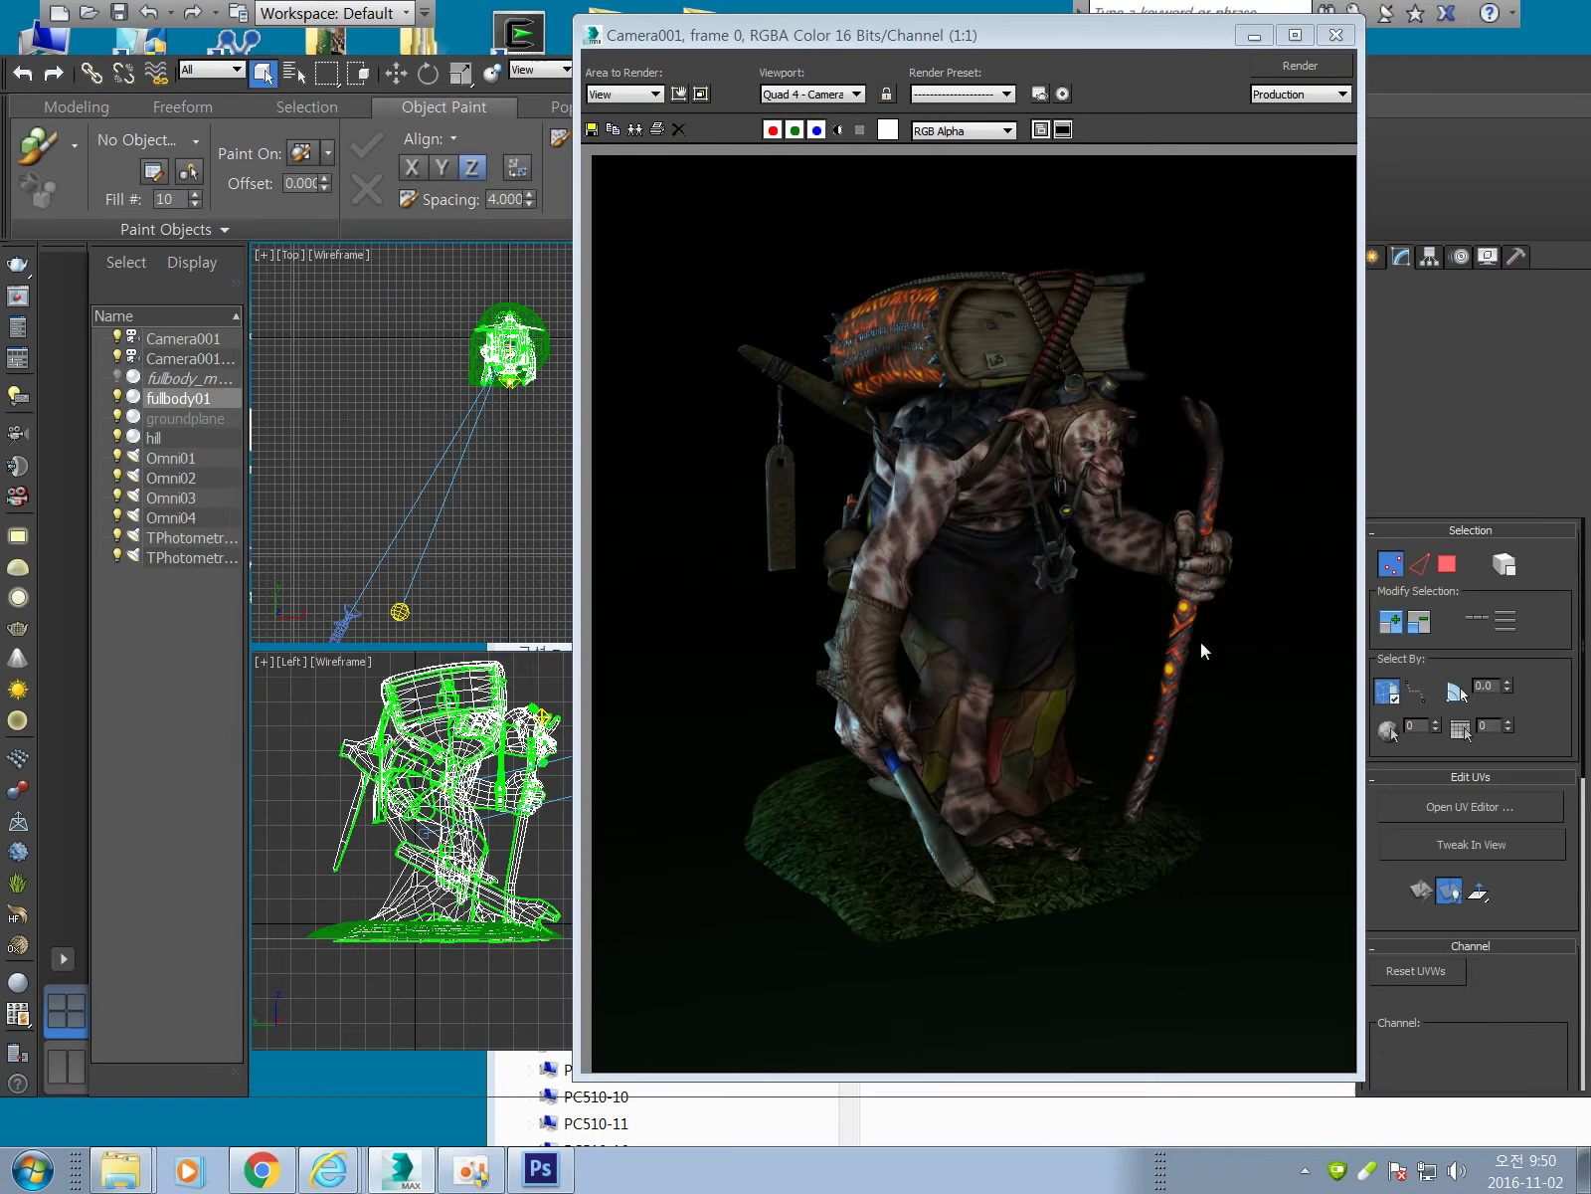
left_click(1255, 36)
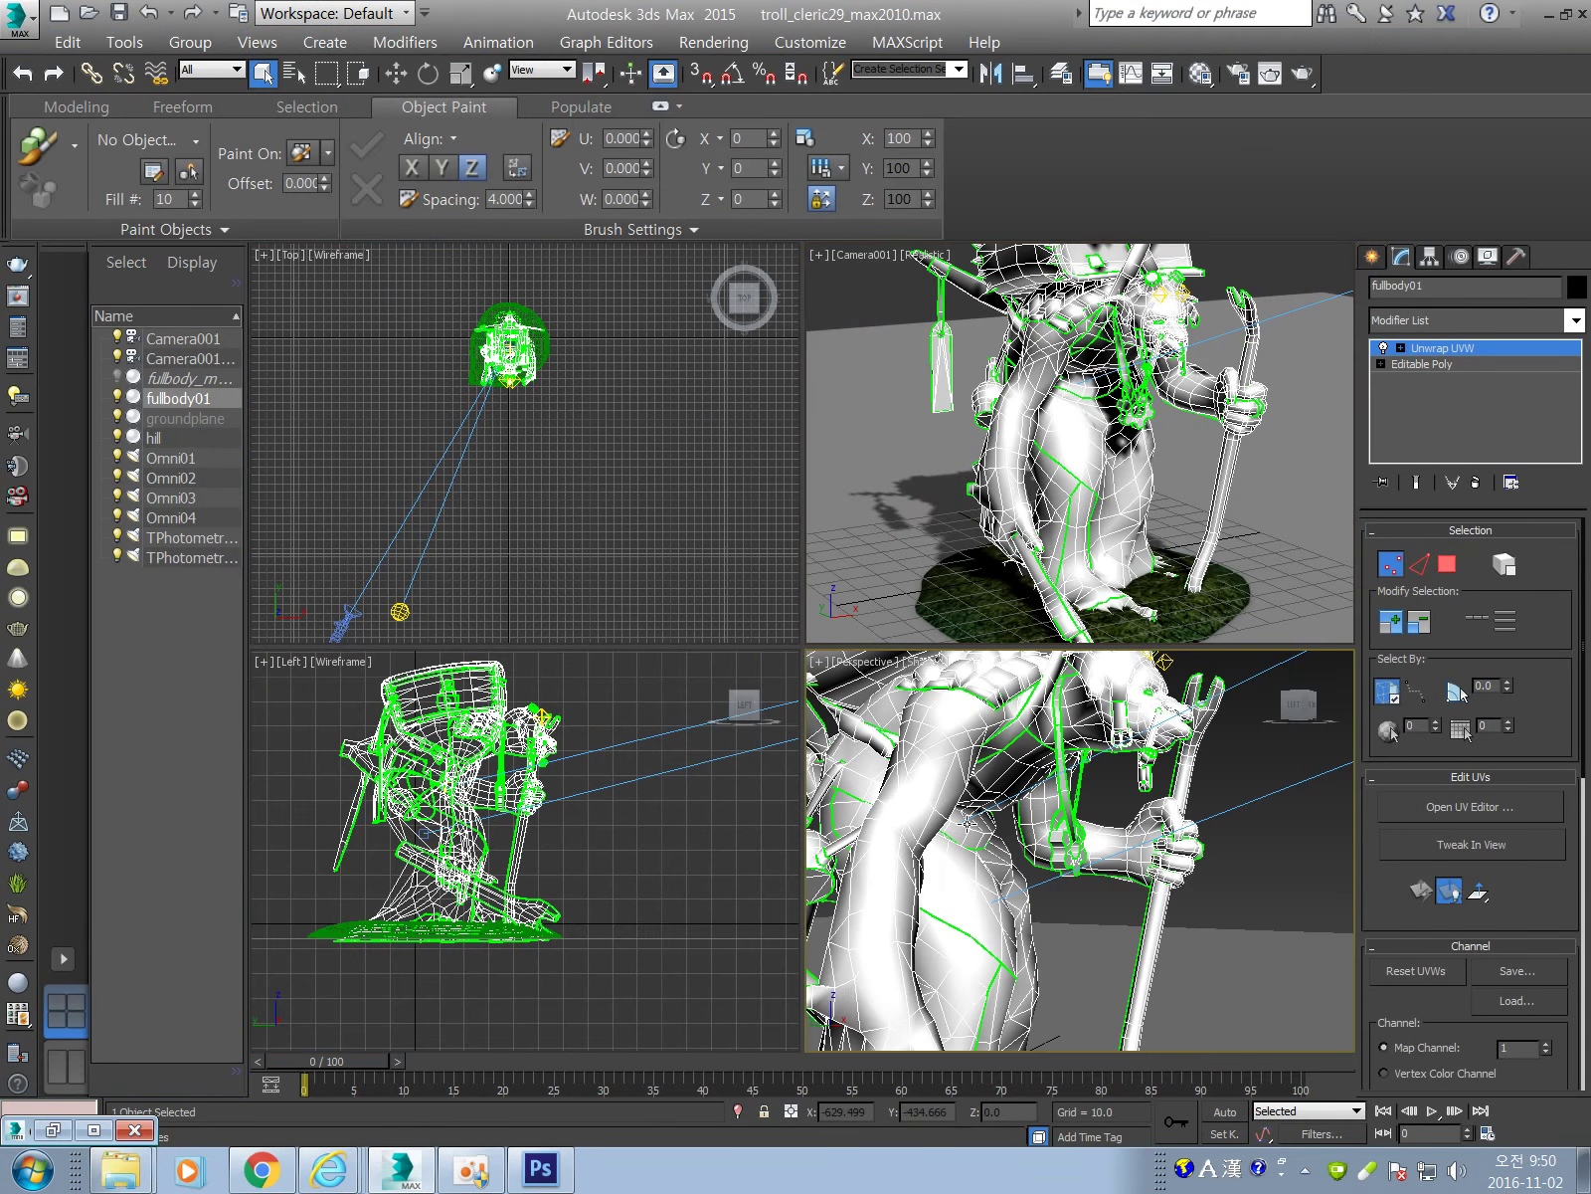
Open the Material Editor on Standard_13, move it clear of the scene list, and examine the Diffuse Color slot in its Maps.
middle_click_drag(1268, 866, 1302, 950)
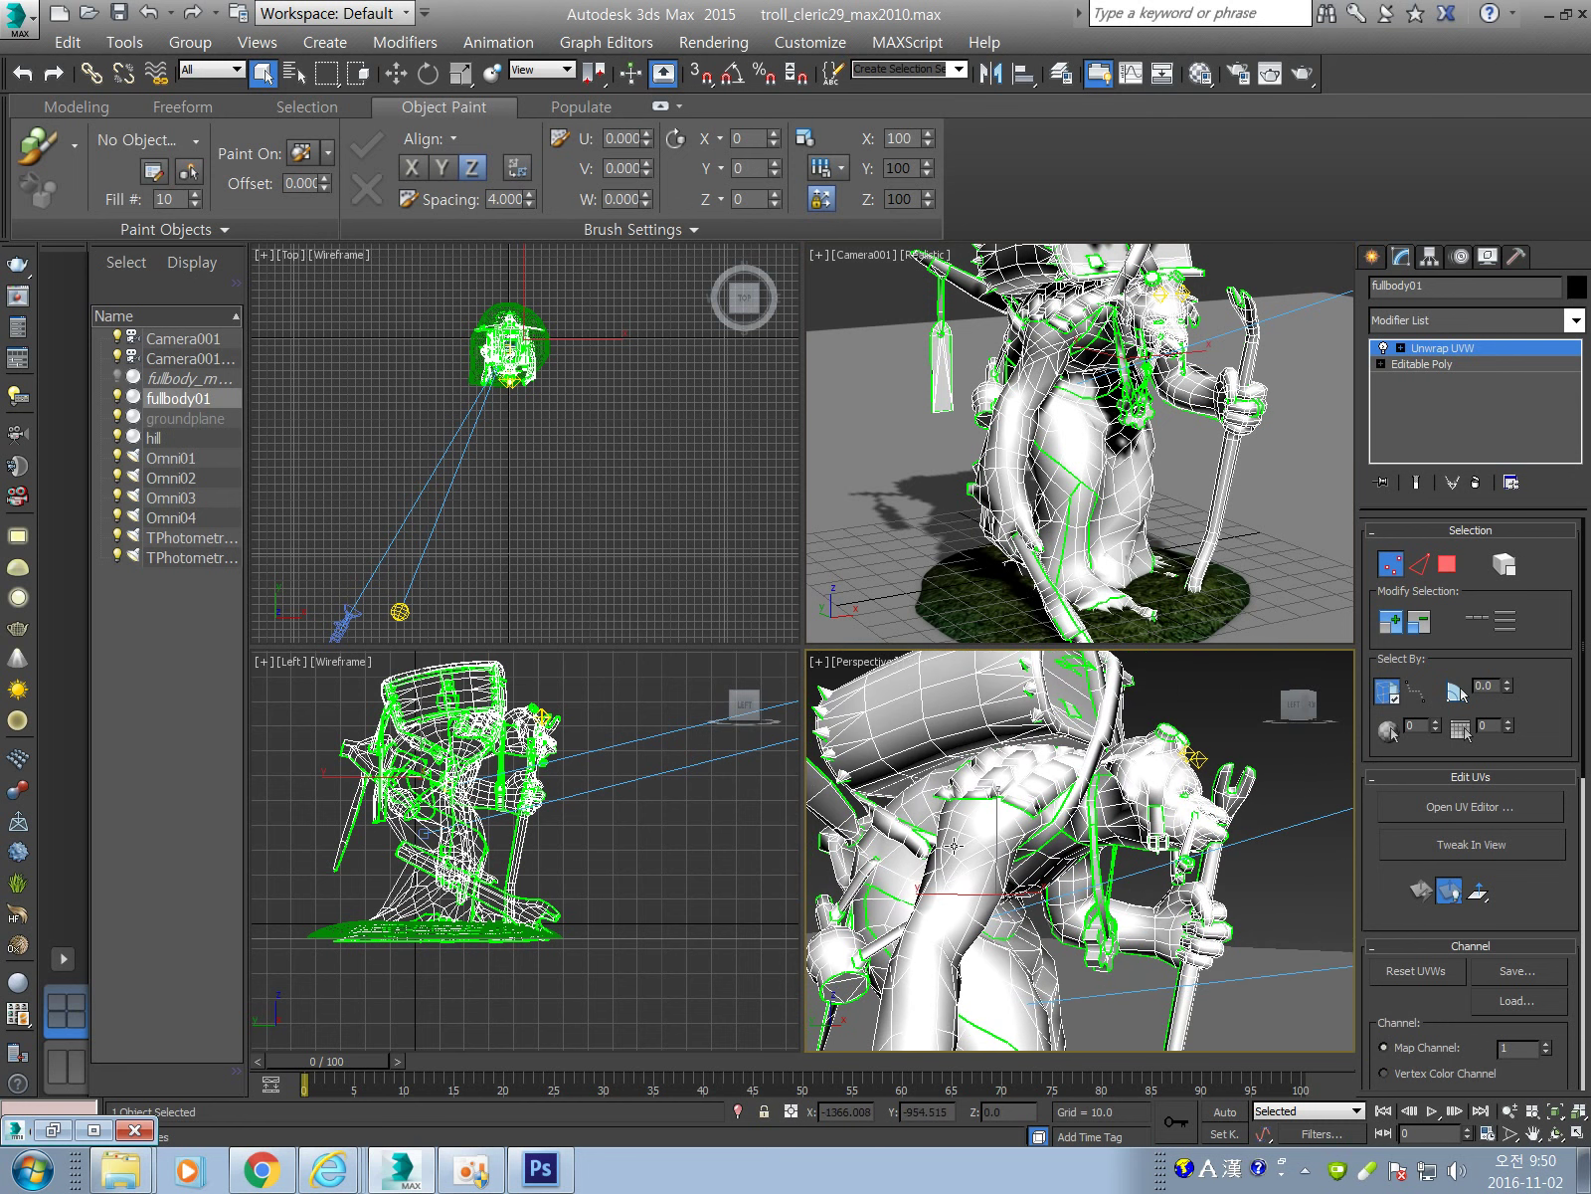
left_click(1203, 75)
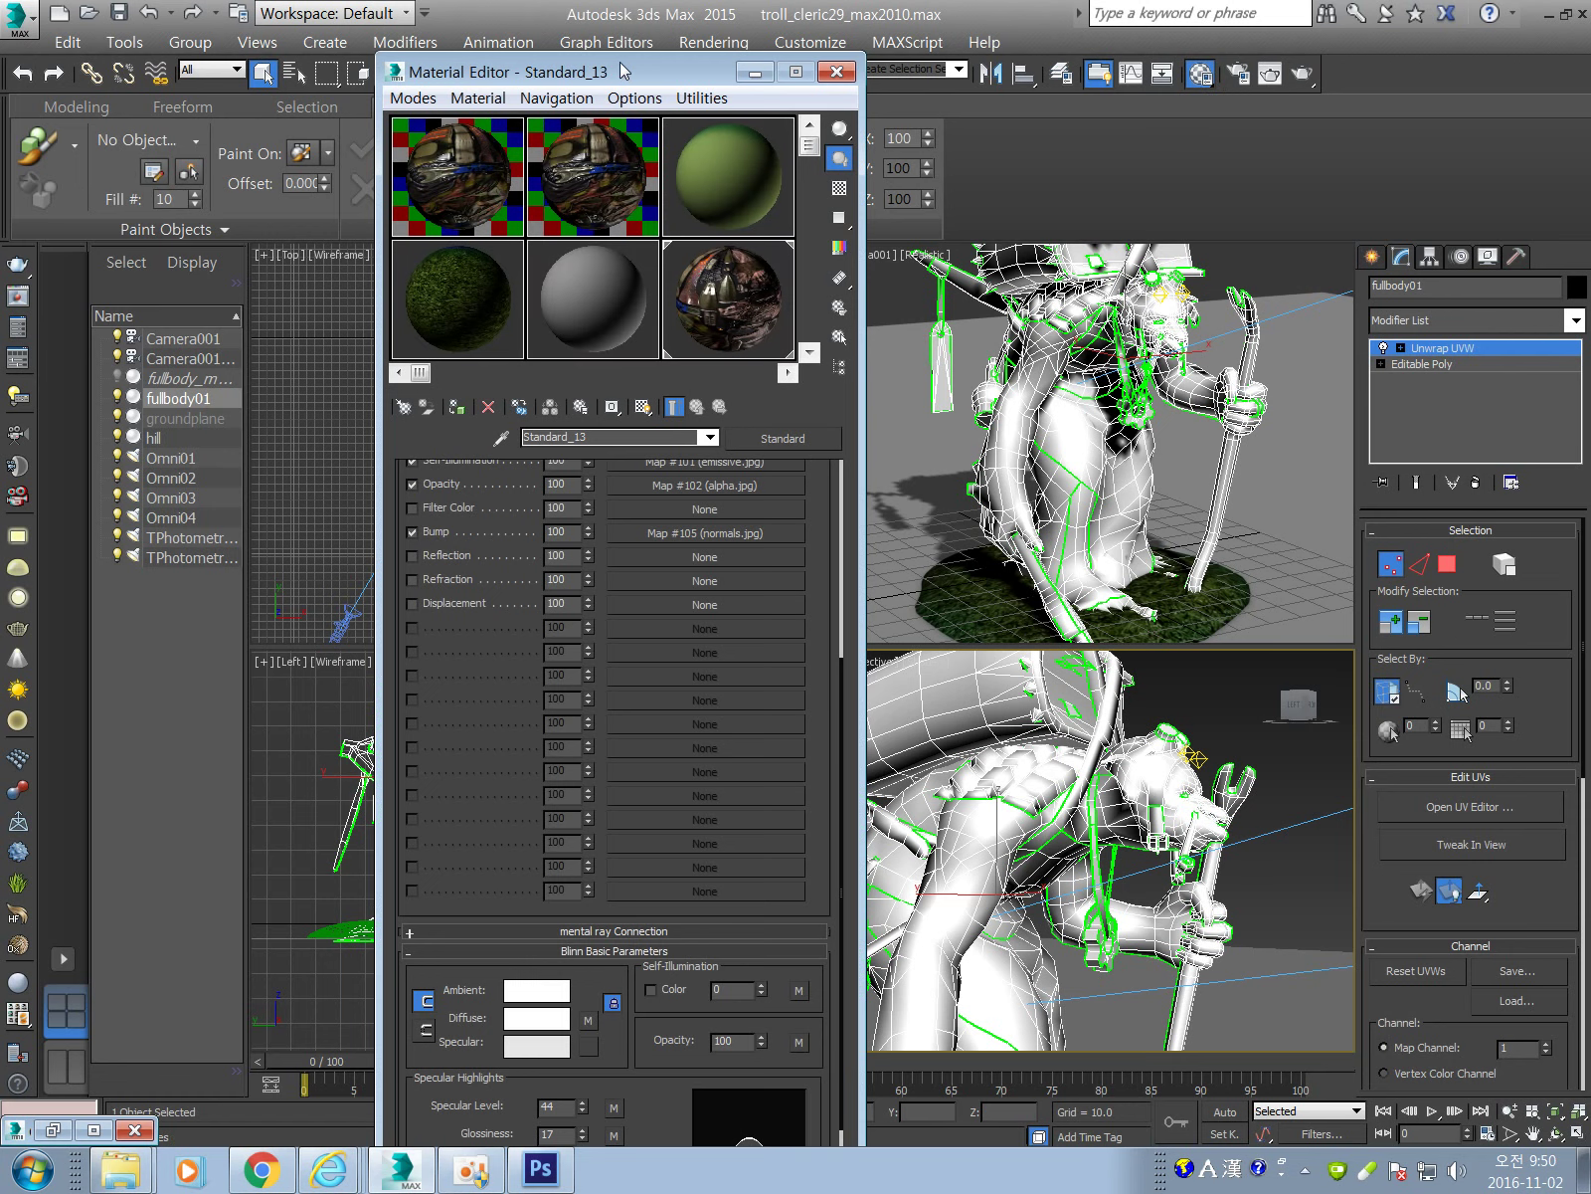
left_click_drag(619, 61, 803, 27)
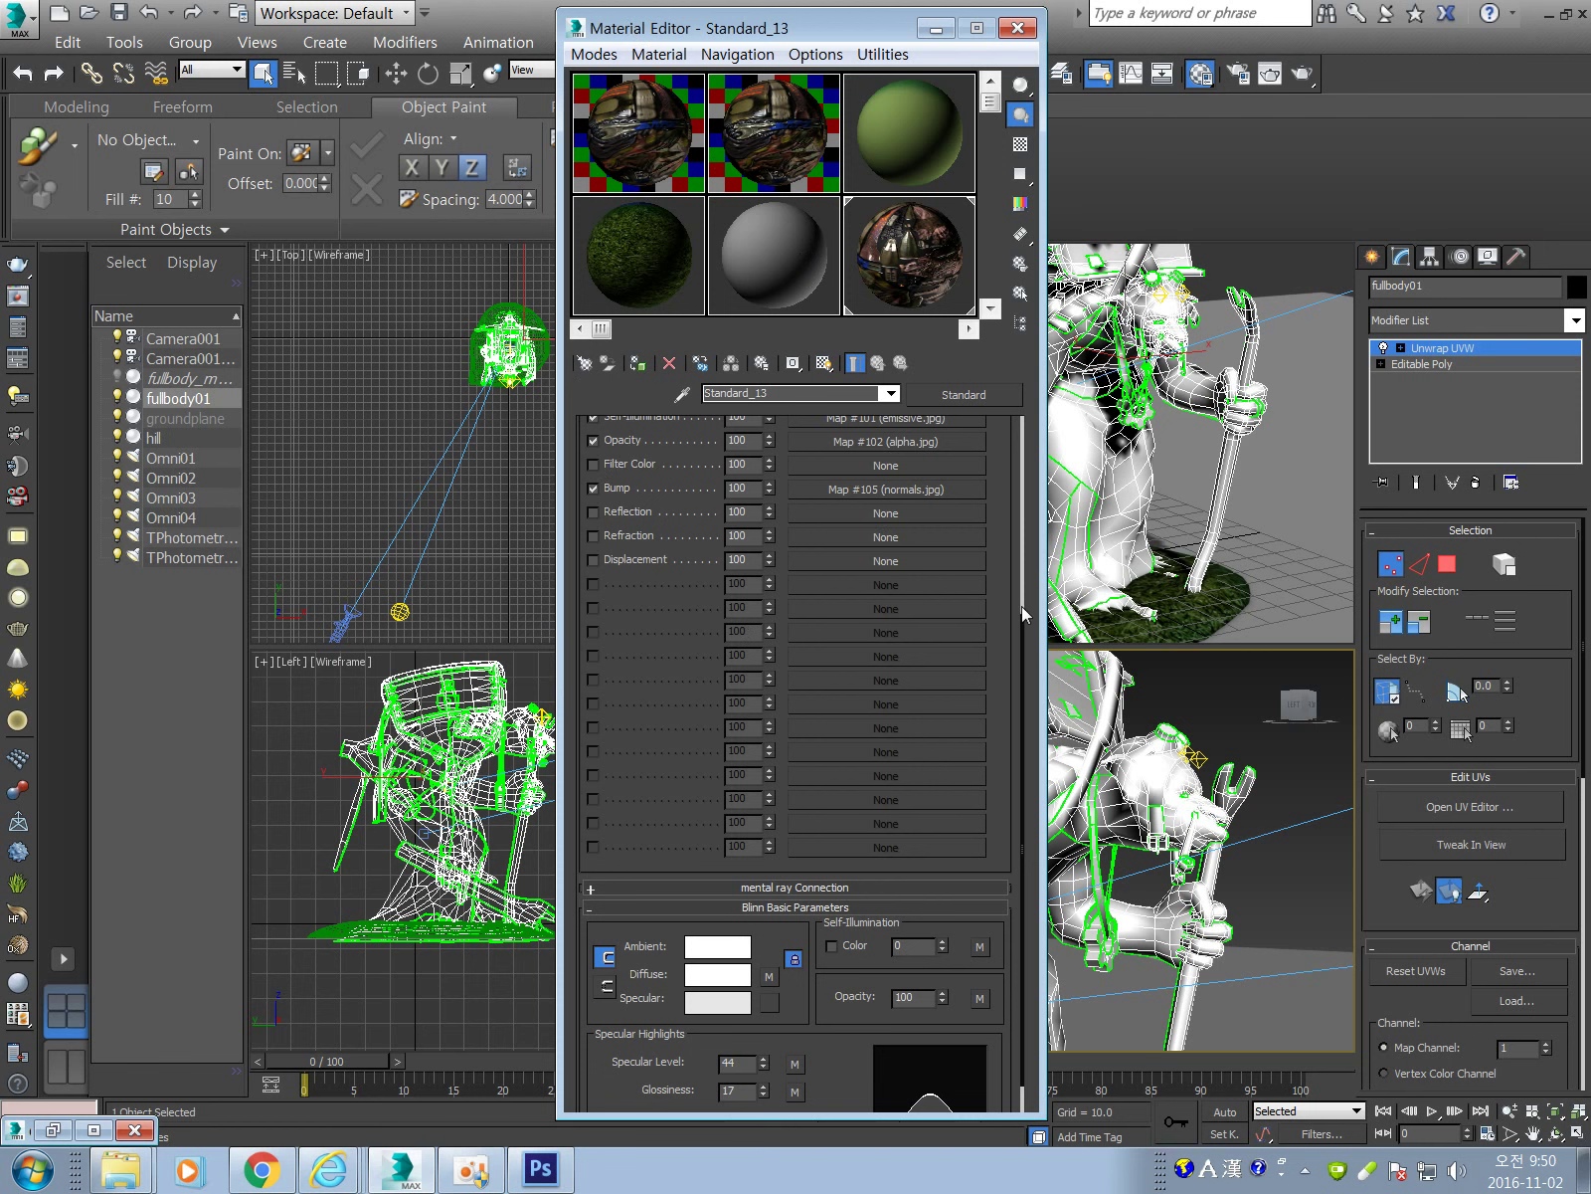
left_click_drag(1001, 542, 1002, 836)
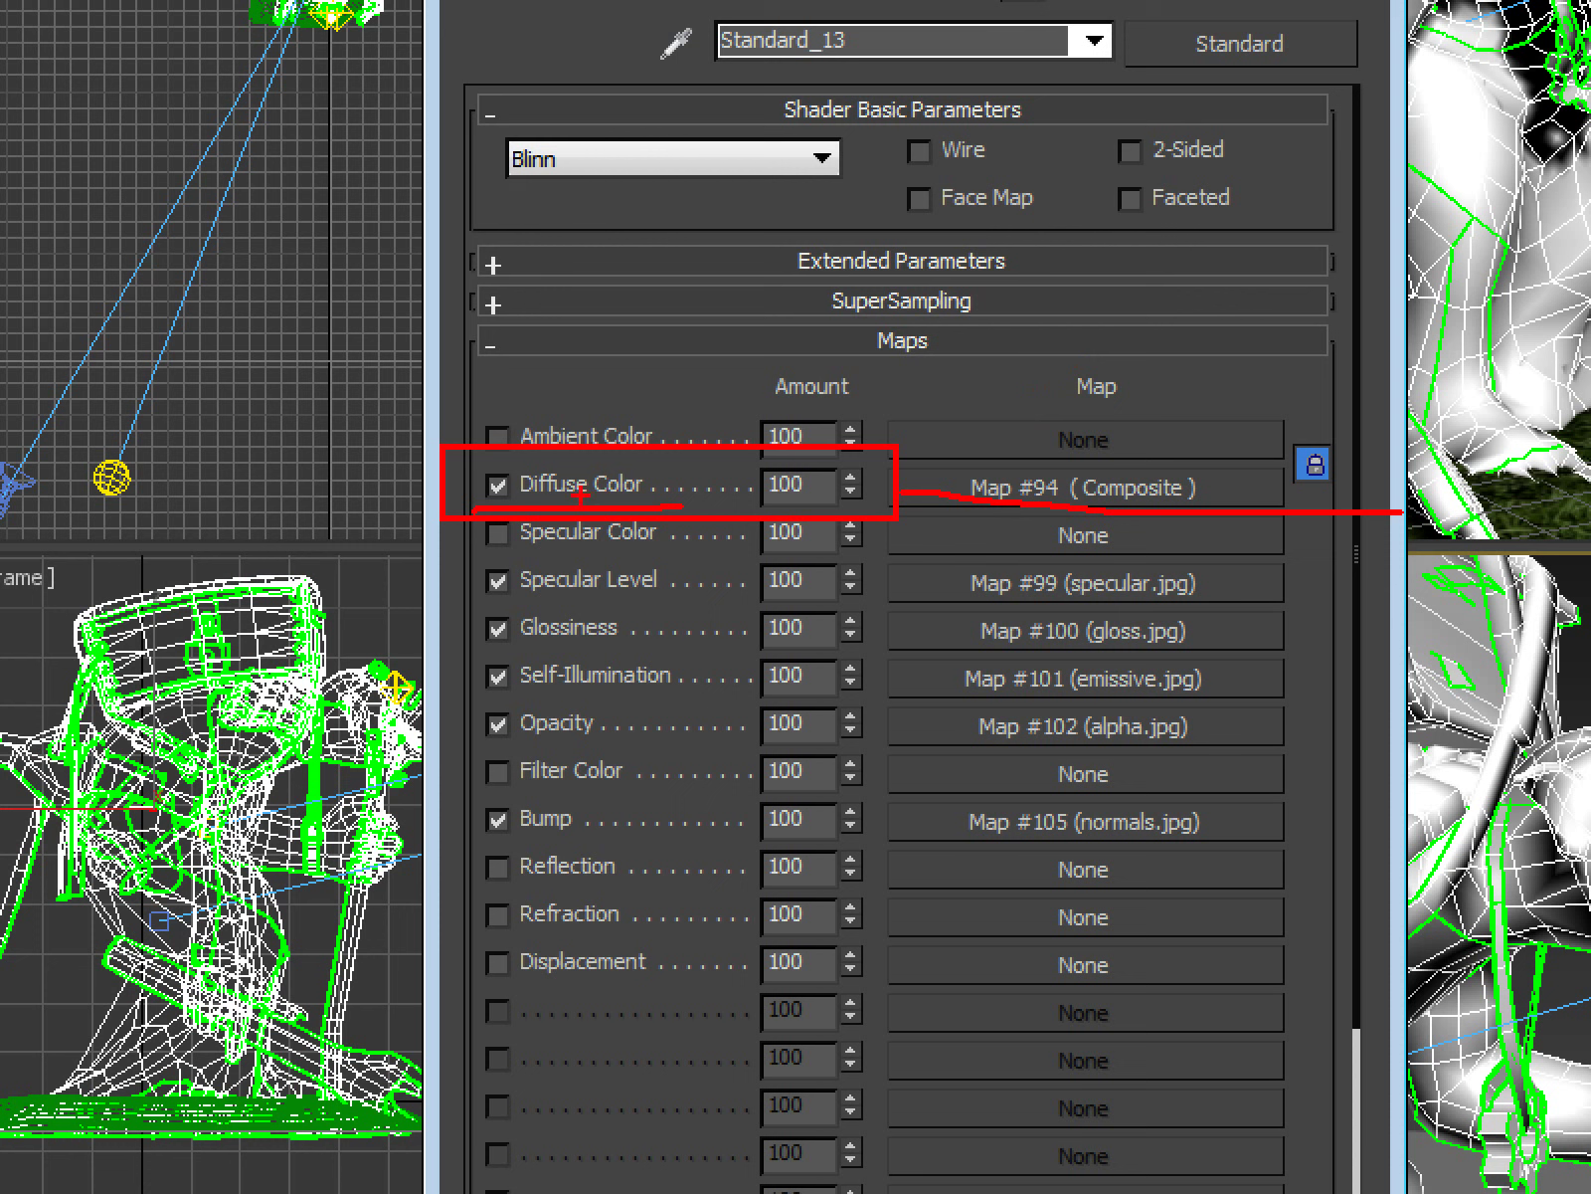
mouse_move(912, 89)
left_mouse_down()
mouse_move(948, 323)
mouse_move(1416, 63)
mouse_move(1487, 307)
mouse_move(880, 373)
left_mouse_up()
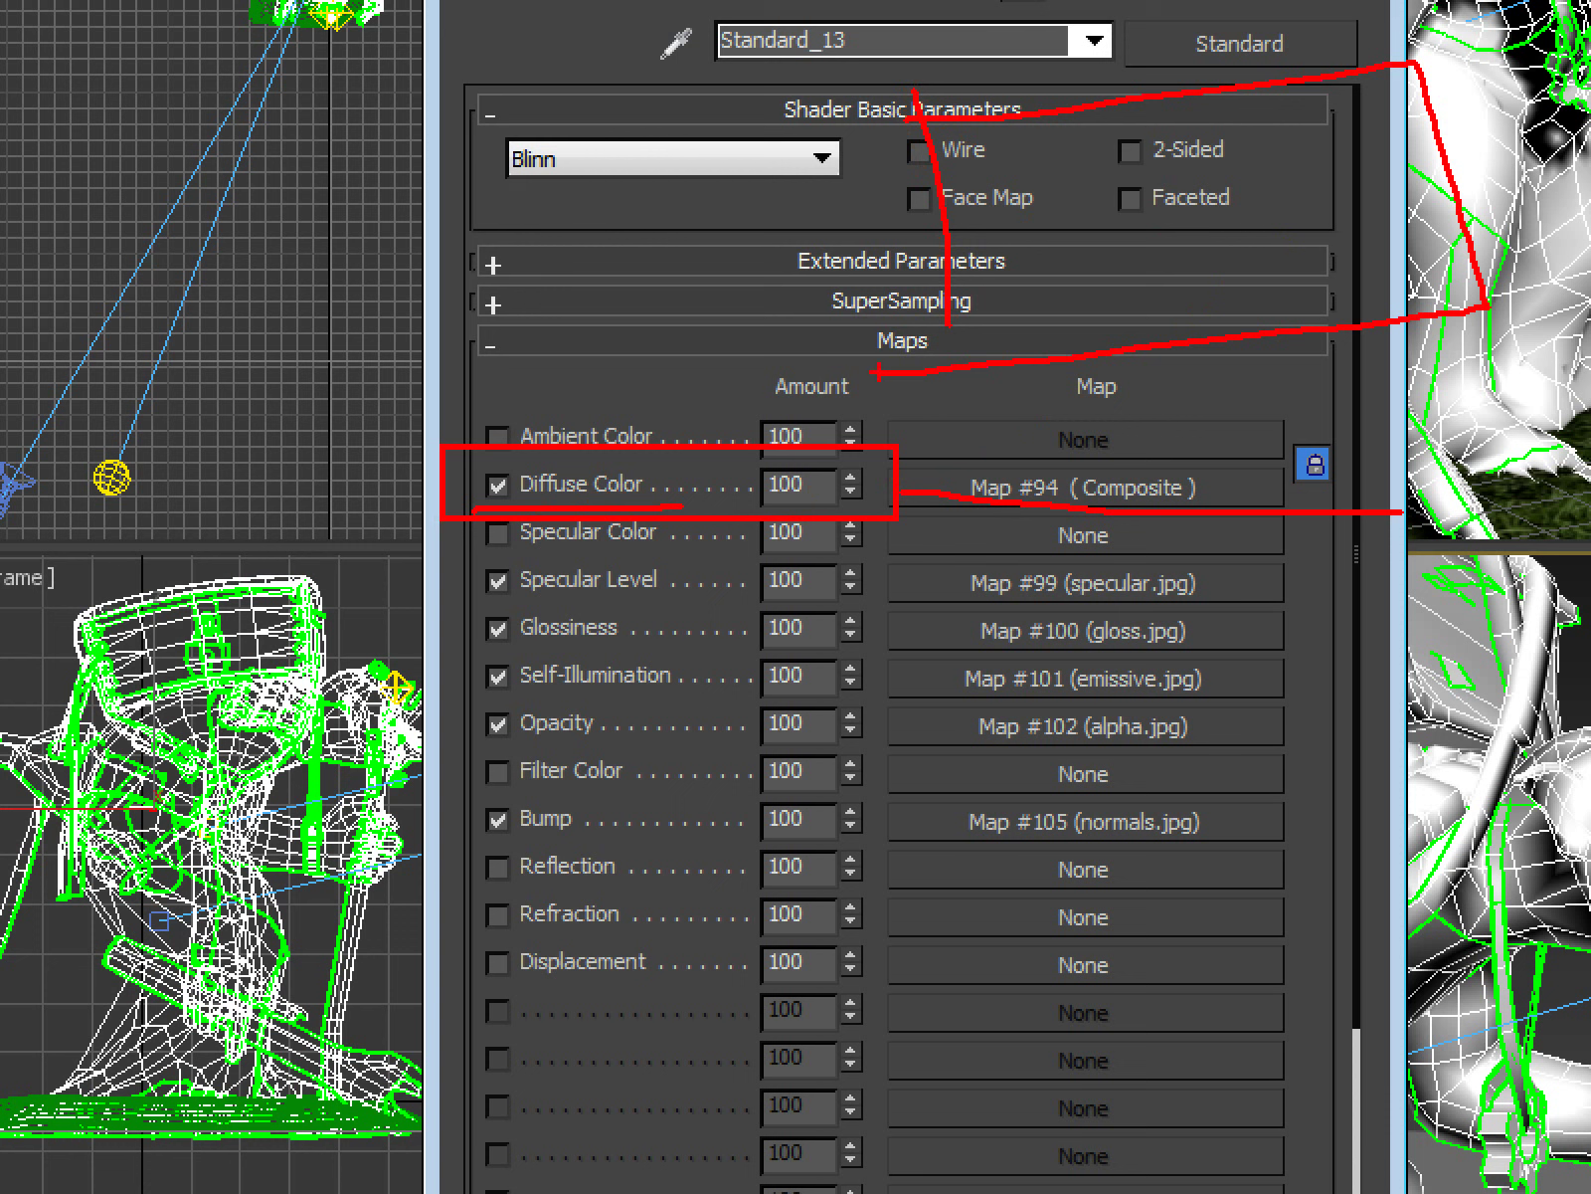
Open the Composite map (Map #94) in the Diffuse Color slot and examine its two layers.
left_click_drag(486, 524, 682, 516)
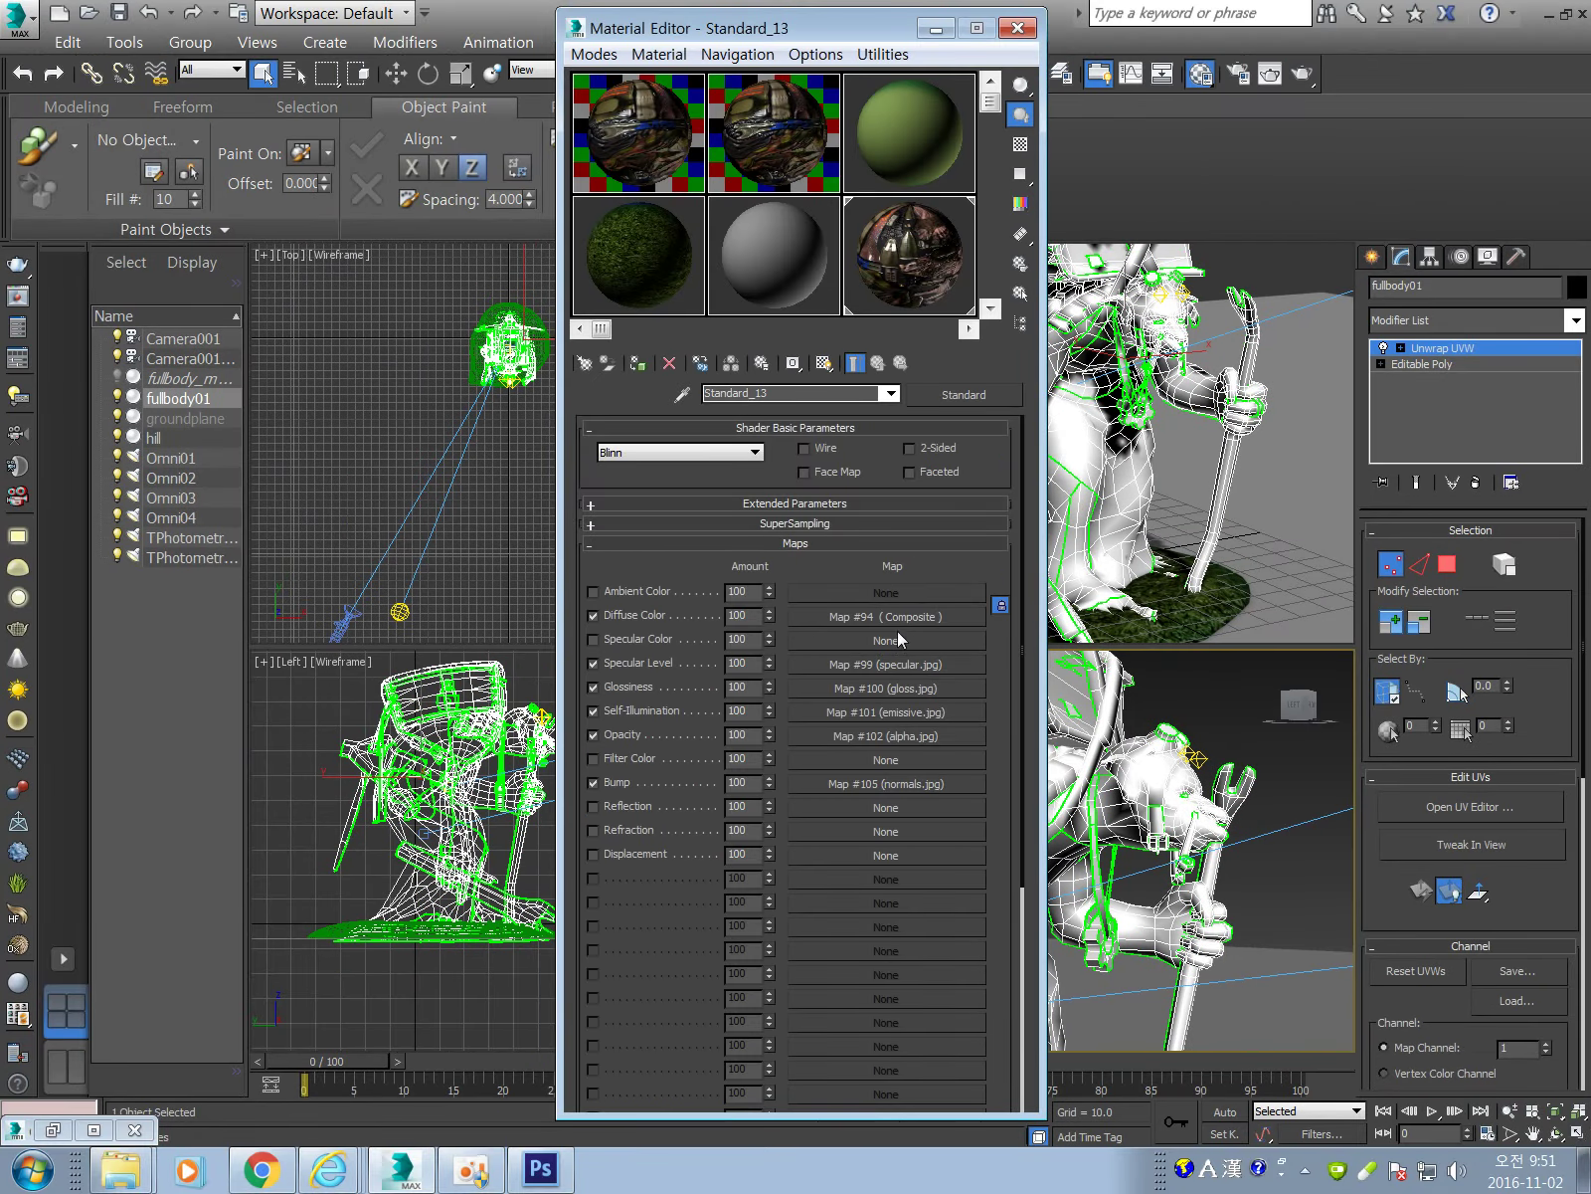
left_click(1109, 487)
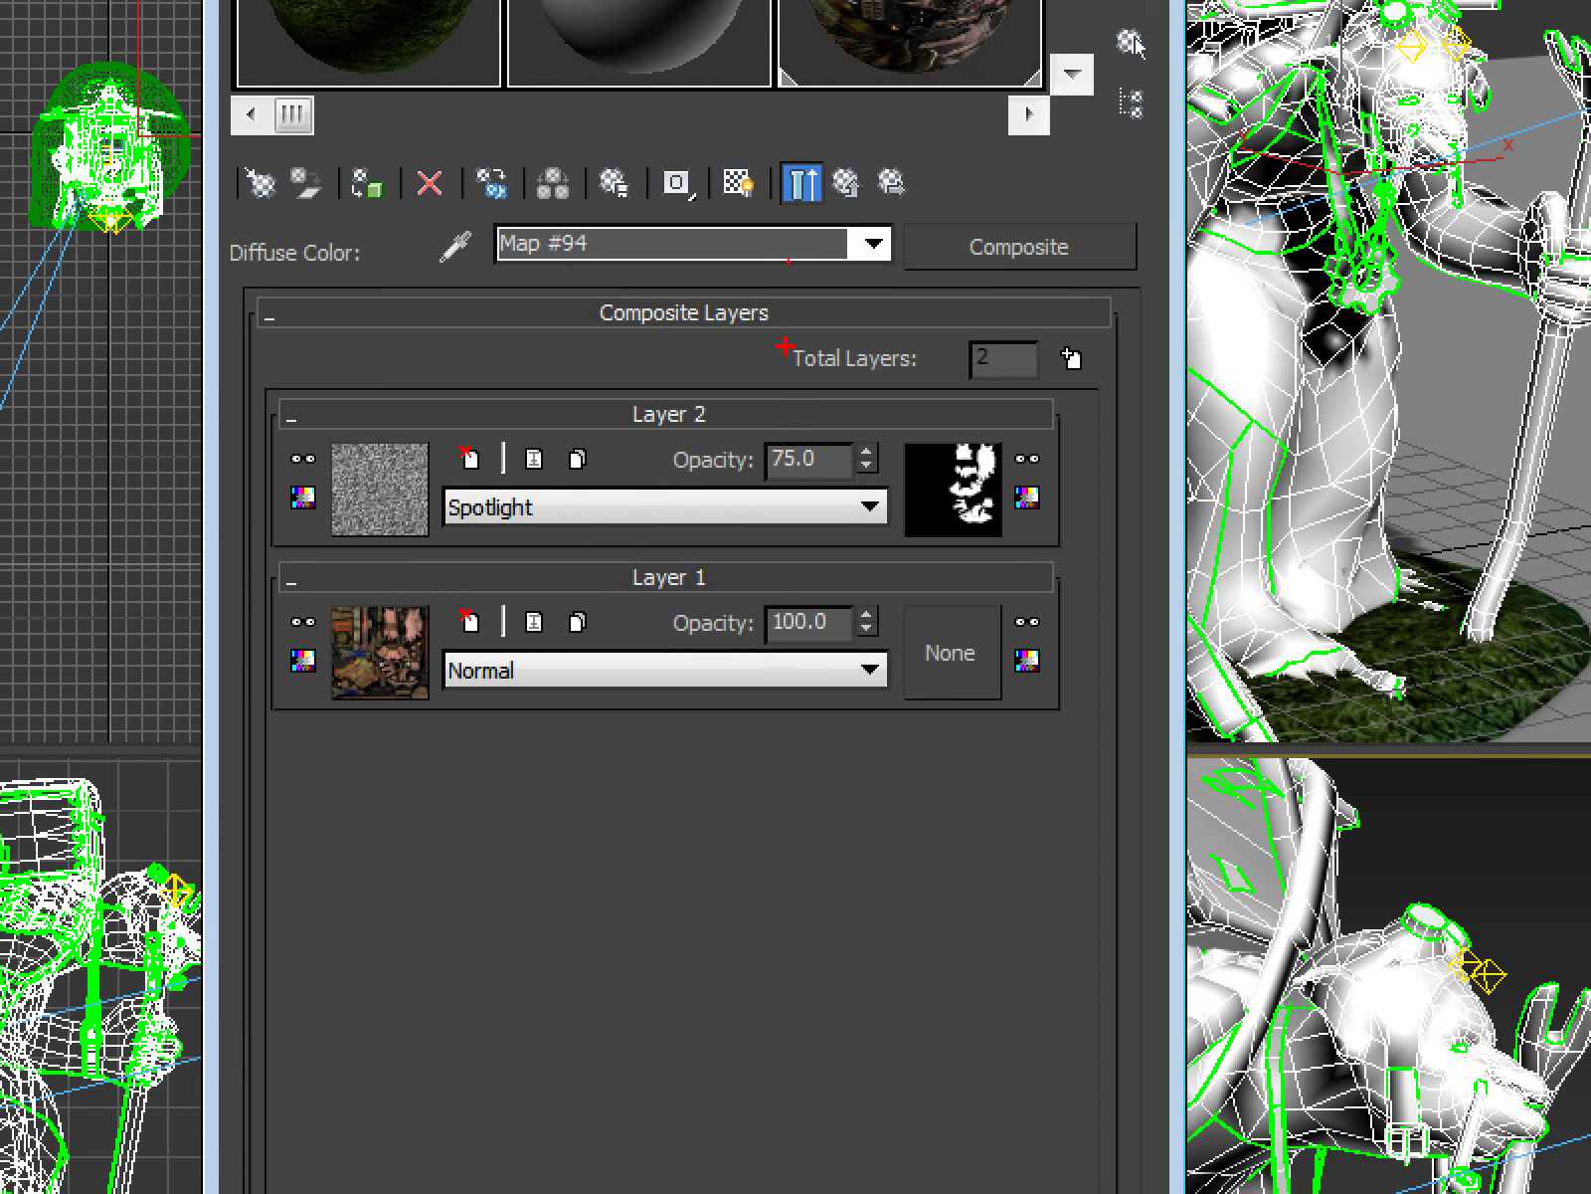
mouse_move(768, 364)
left_mouse_down()
mouse_move(649, 221)
mouse_move(803, 300)
left_mouse_up()
left_click(722, 658)
mouse_move(957, 812)
left_mouse_down()
mouse_move(622, 1025)
mouse_move(350, 1048)
left_mouse_up()
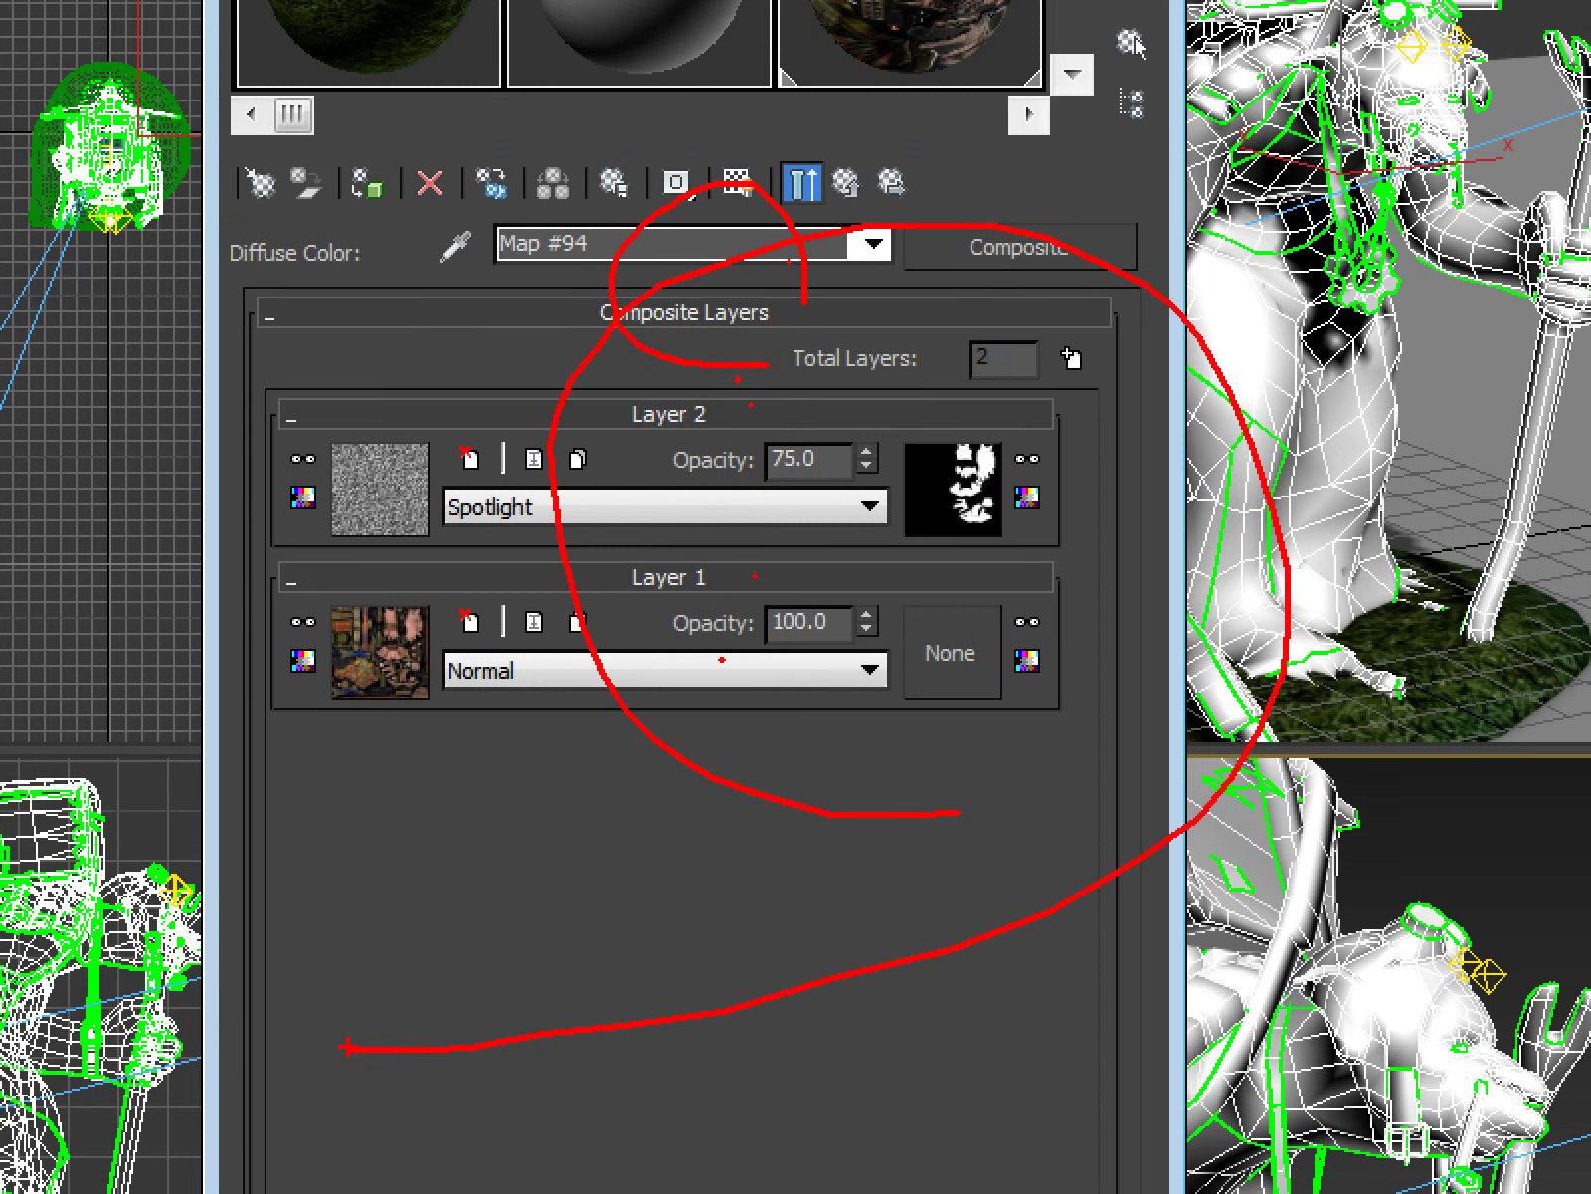
key("Escape")
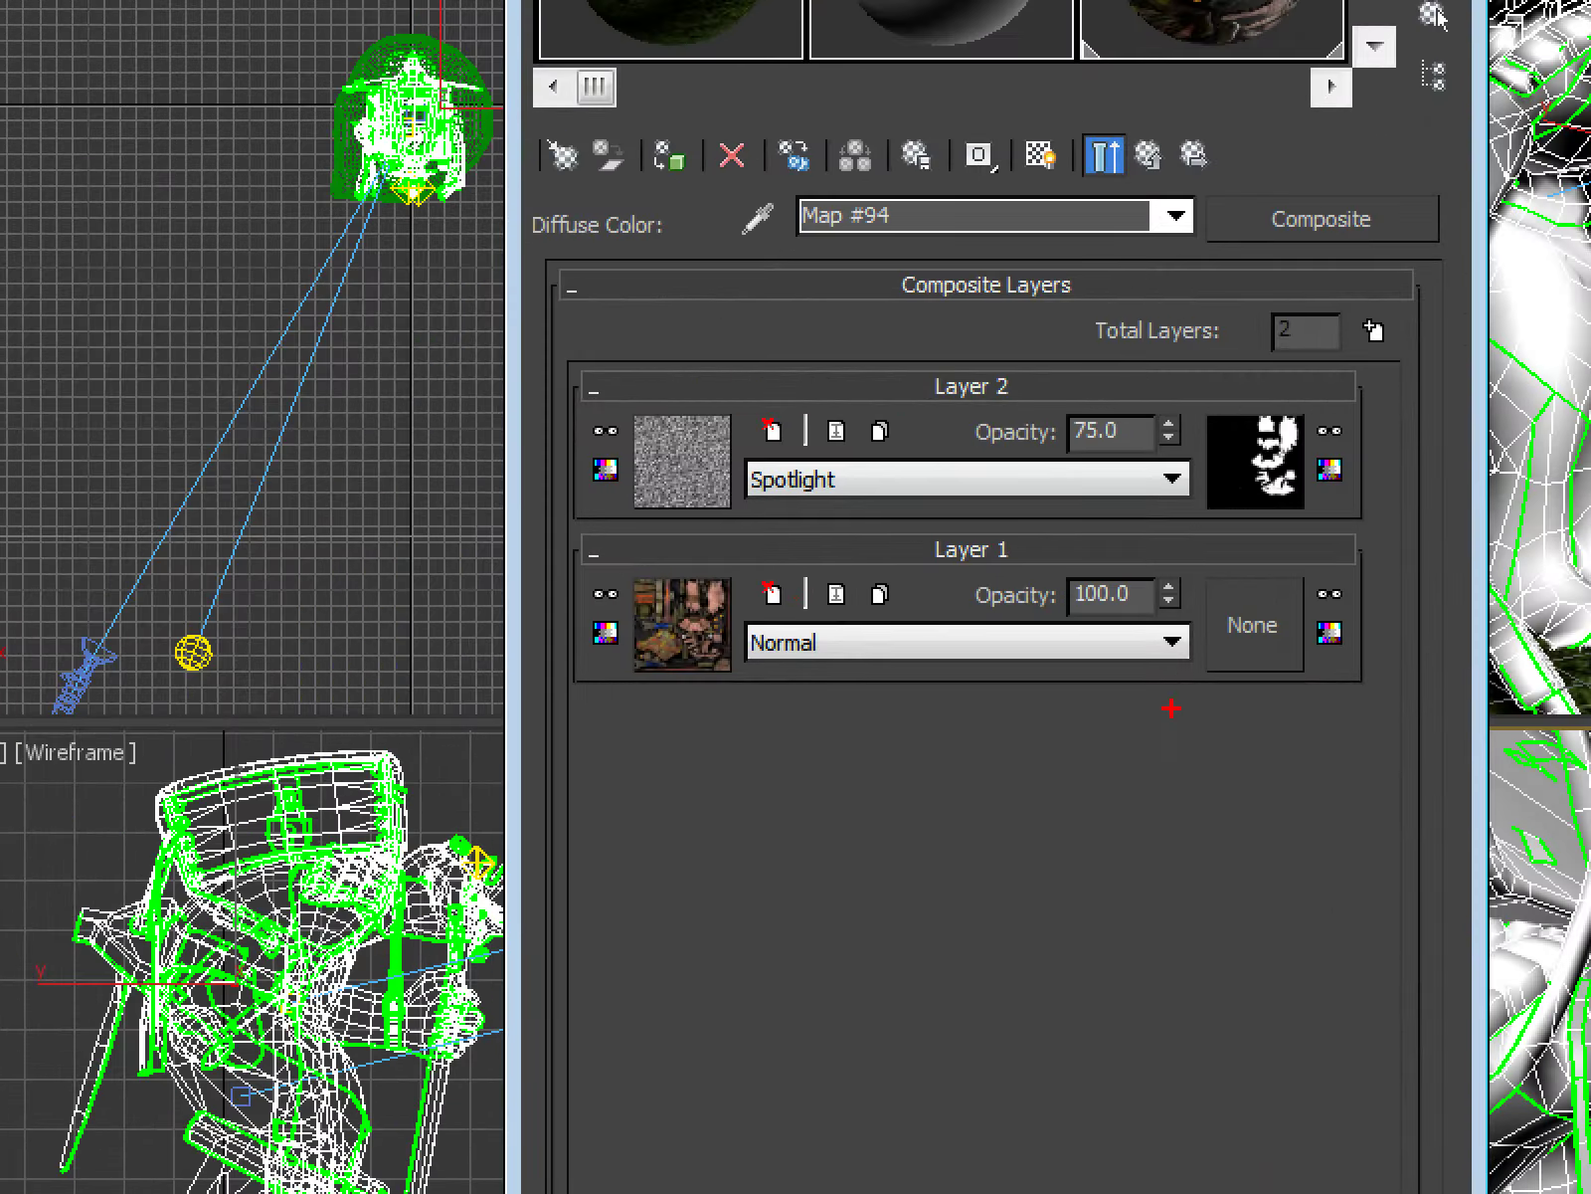
mouse_move(907, 676)
left_mouse_down()
mouse_move(830, 435)
mouse_move(745, 756)
left_mouse_up()
key("Escape")
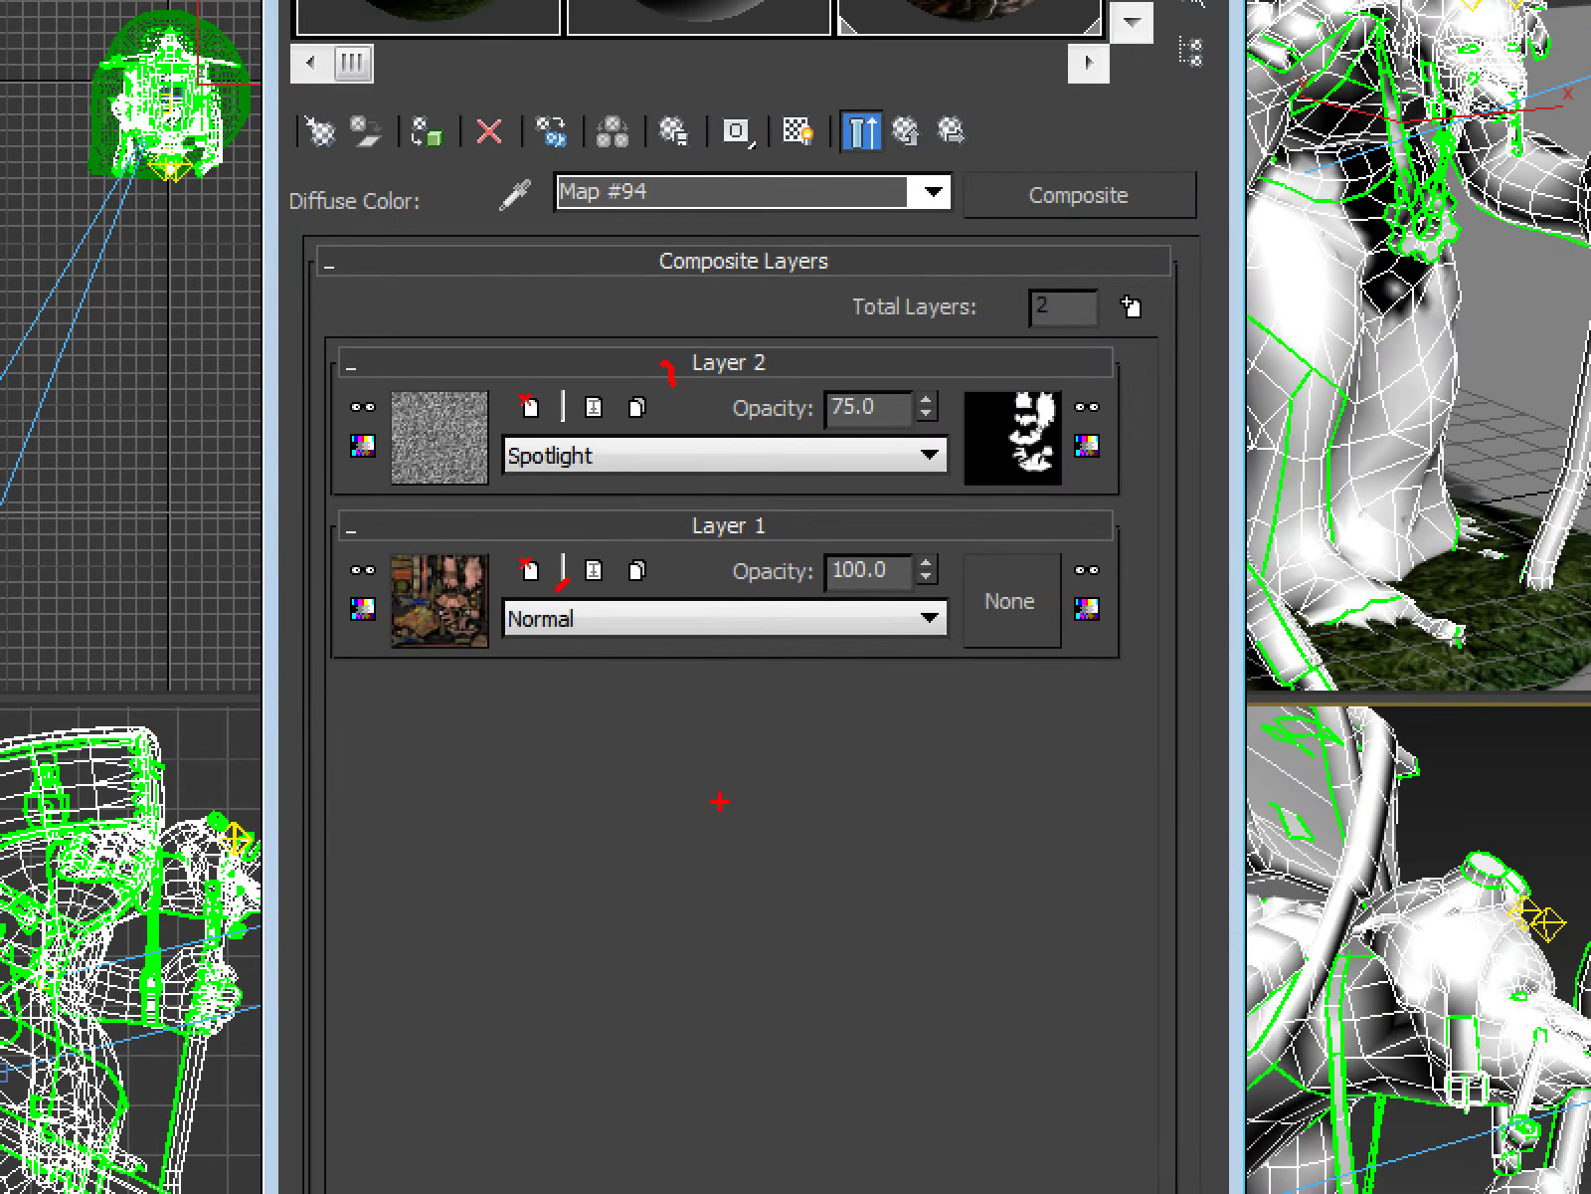
left_click_drag(706, 303, 707, 463, "shift")
key("Escape")
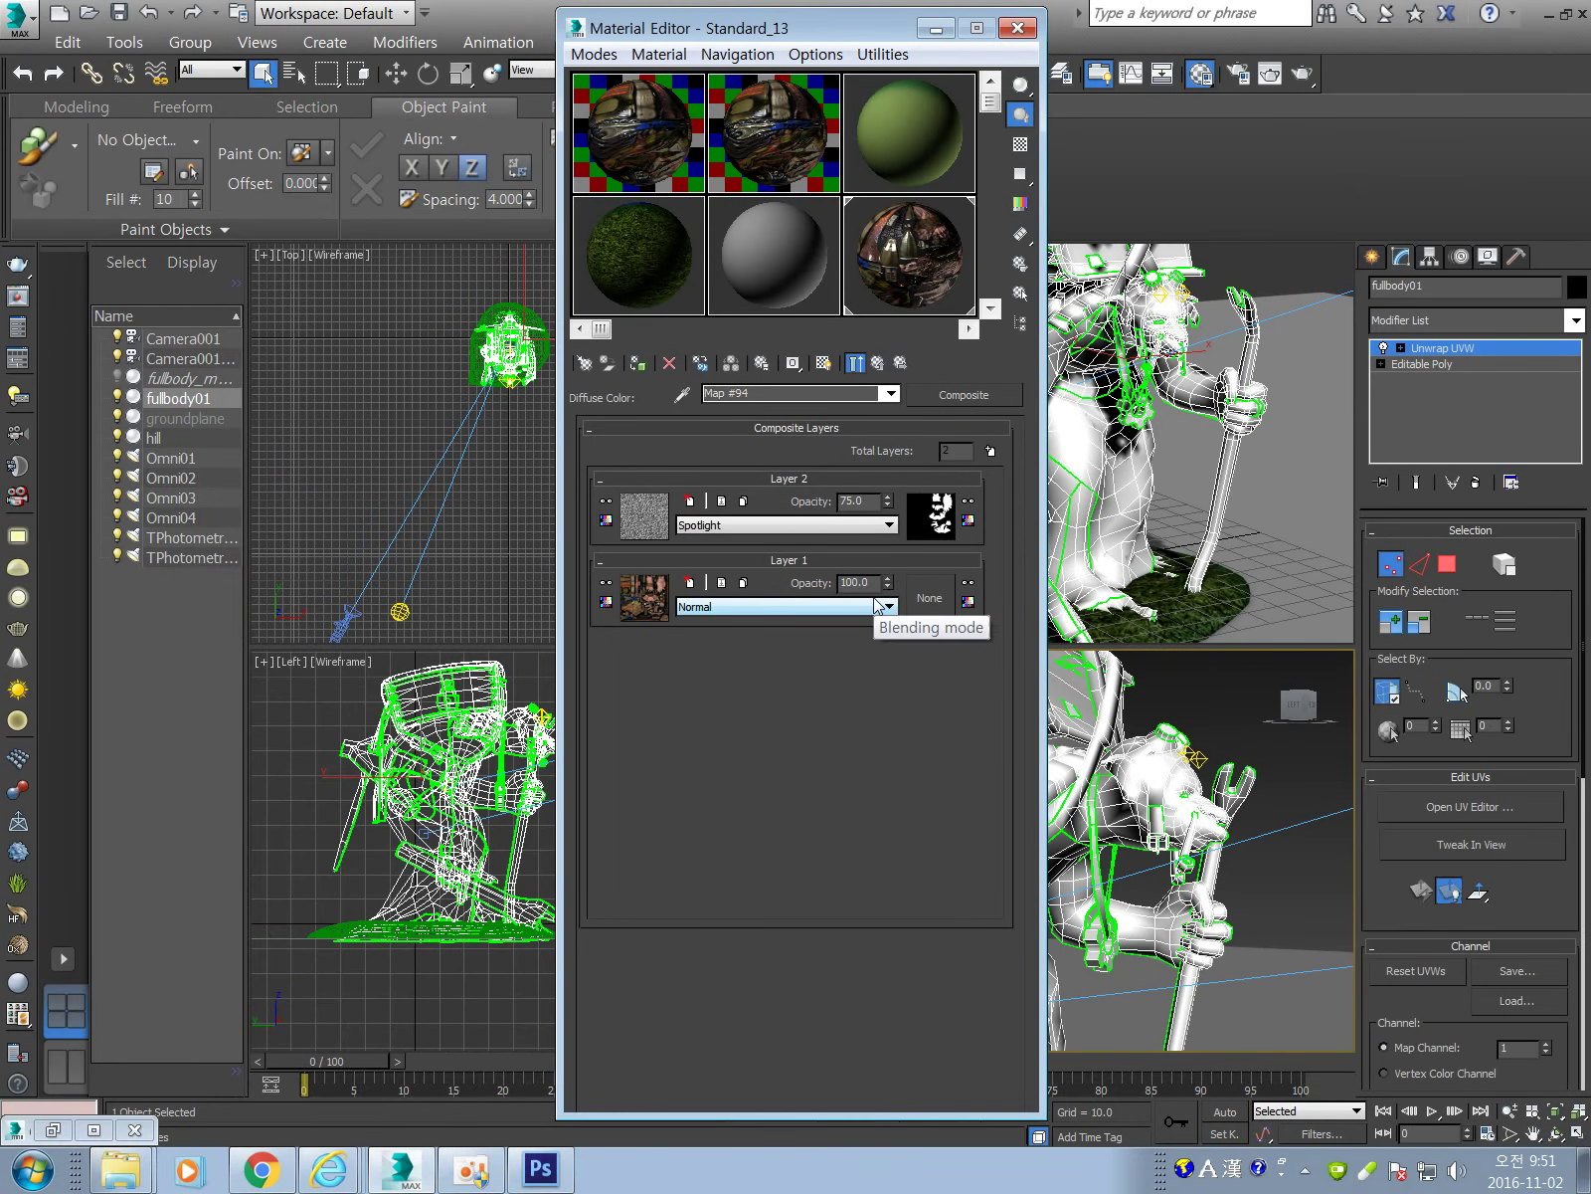
Compare the Layer 1 color texture with the Layer 2 mask, and open the Layer 2 mask's bitmap settings.
key("ctrl+1")
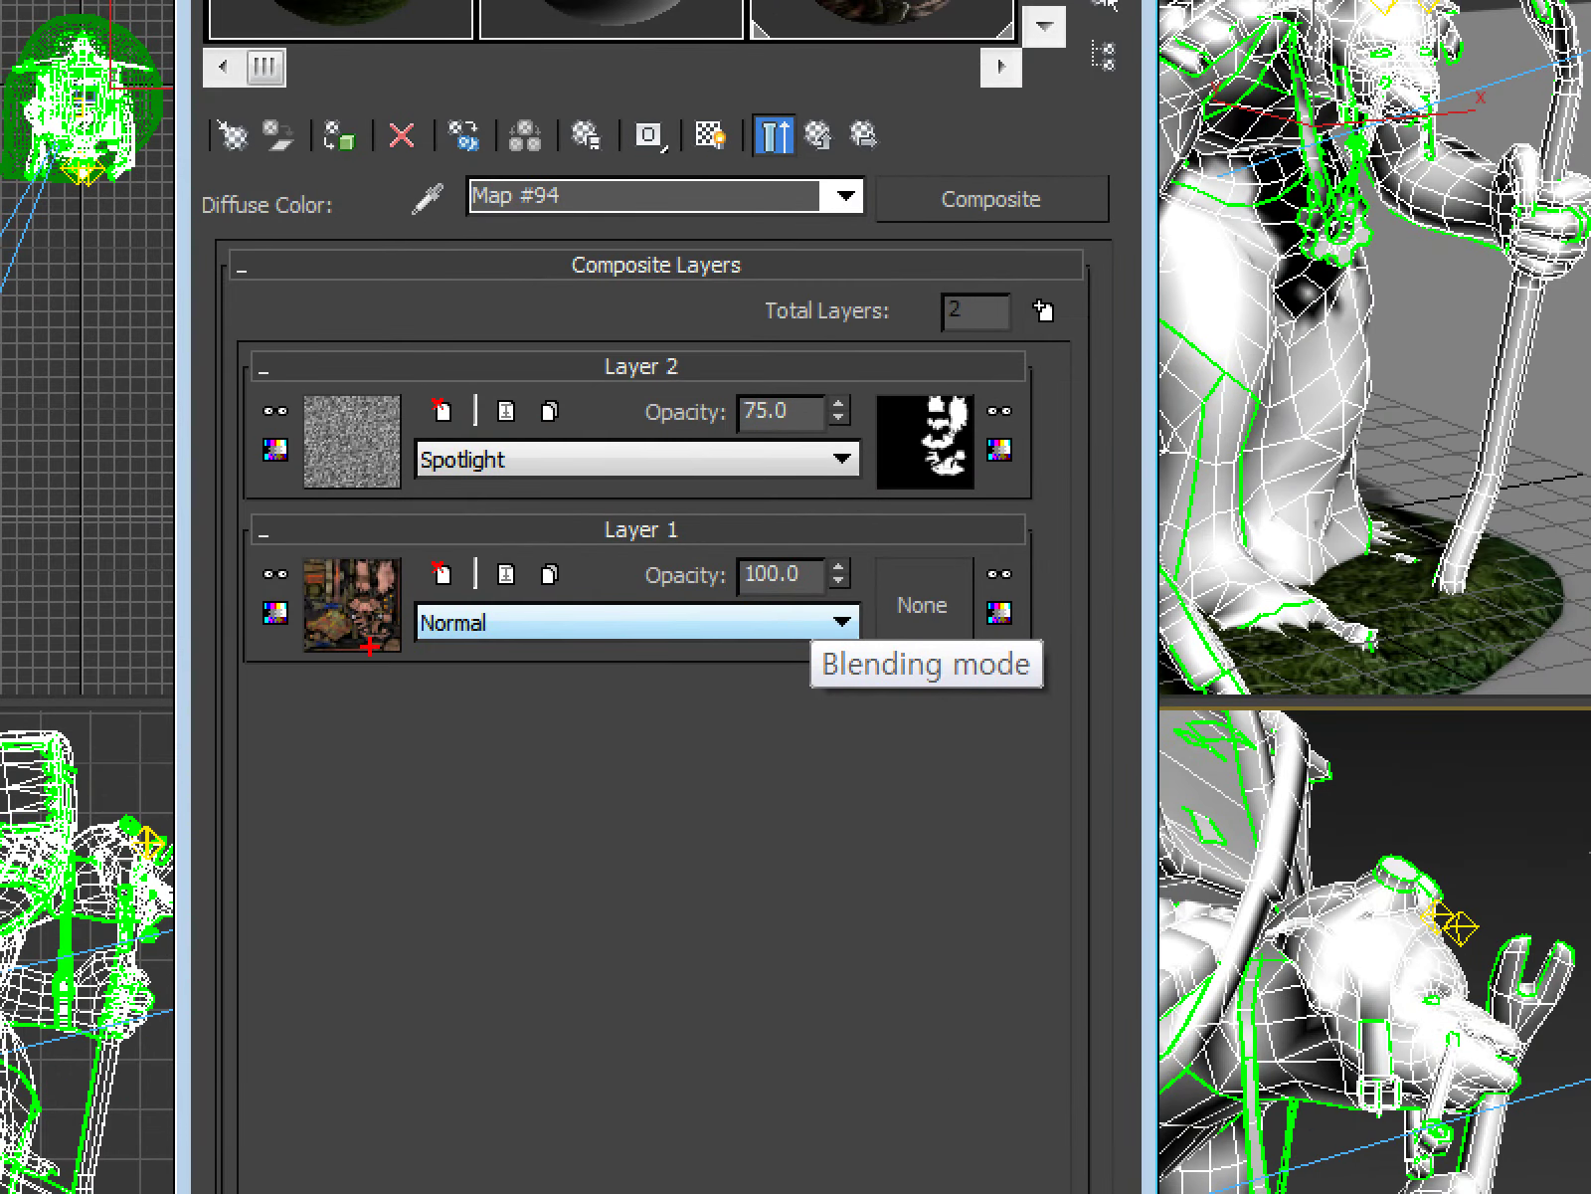
mouse_move(369, 647)
left_mouse_down()
mouse_move(289, 530)
mouse_move(326, 724)
left_mouse_up()
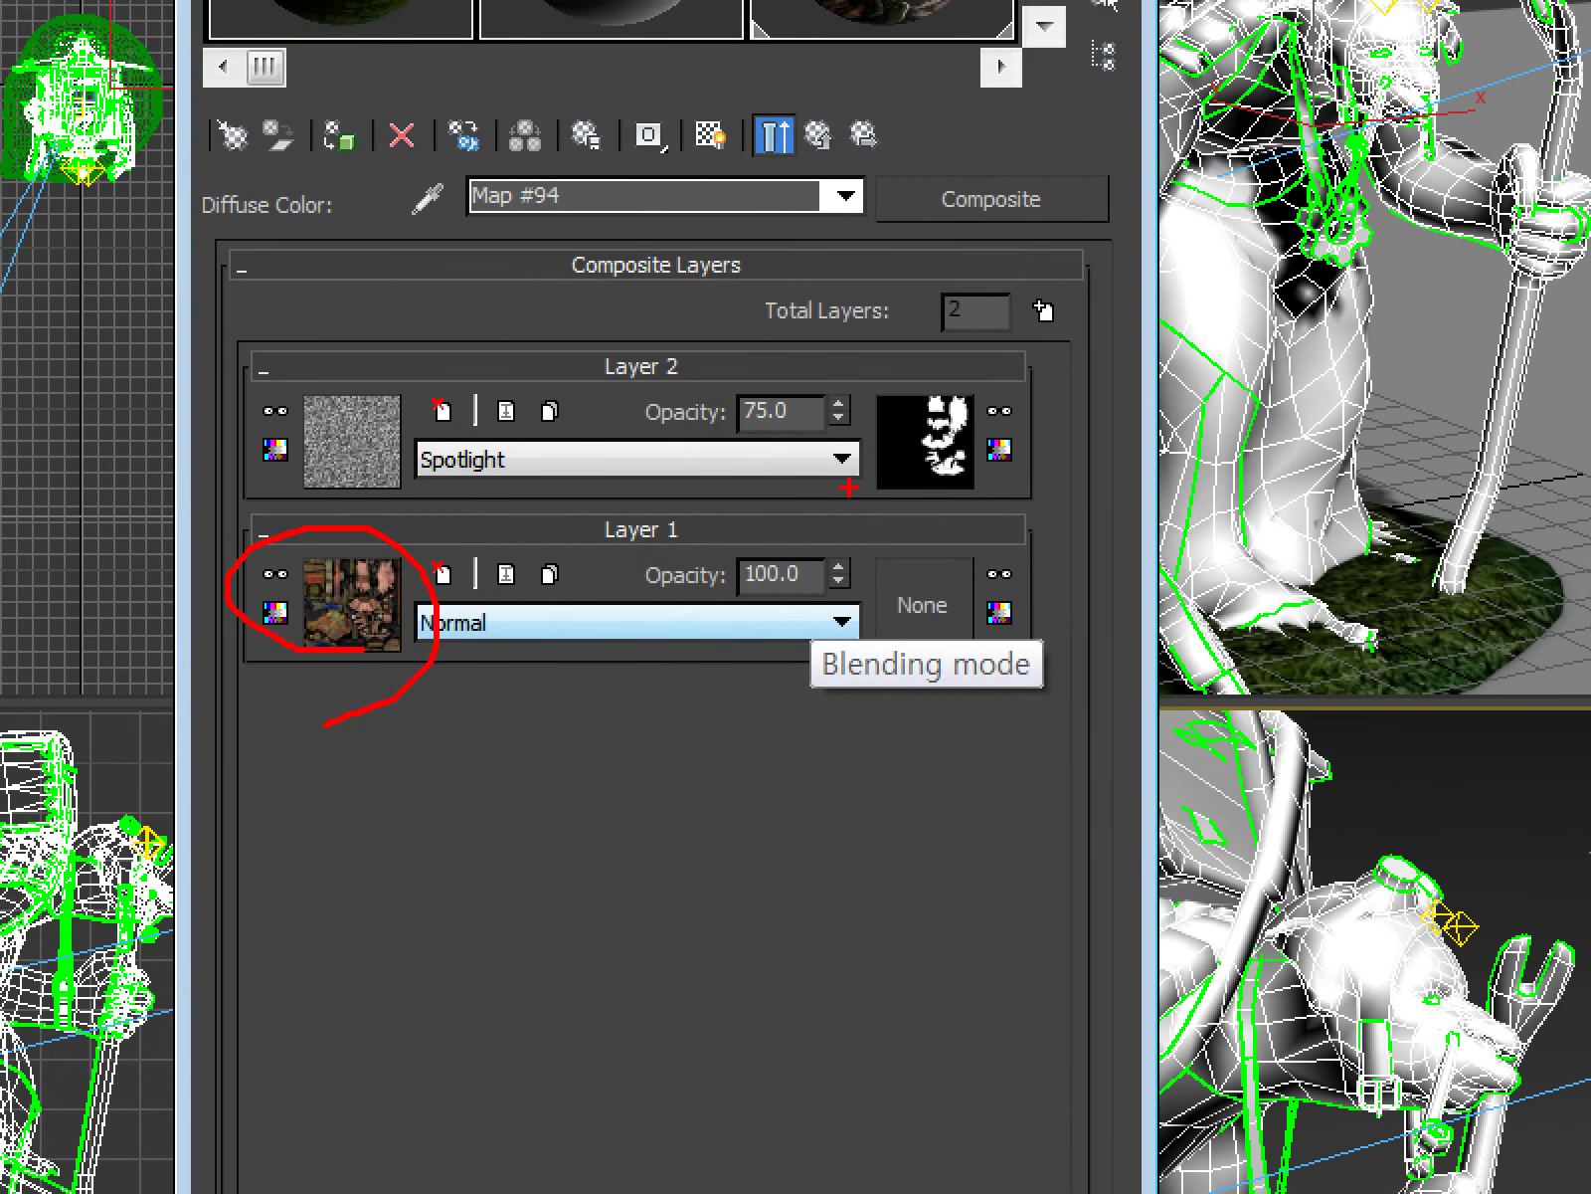
mouse_move(951, 497)
left_mouse_down()
mouse_move(995, 358)
mouse_move(1009, 542)
left_mouse_up()
left_click_drag(728, 593, 809, 593)
left_click_drag(955, 318, 1249, 492)
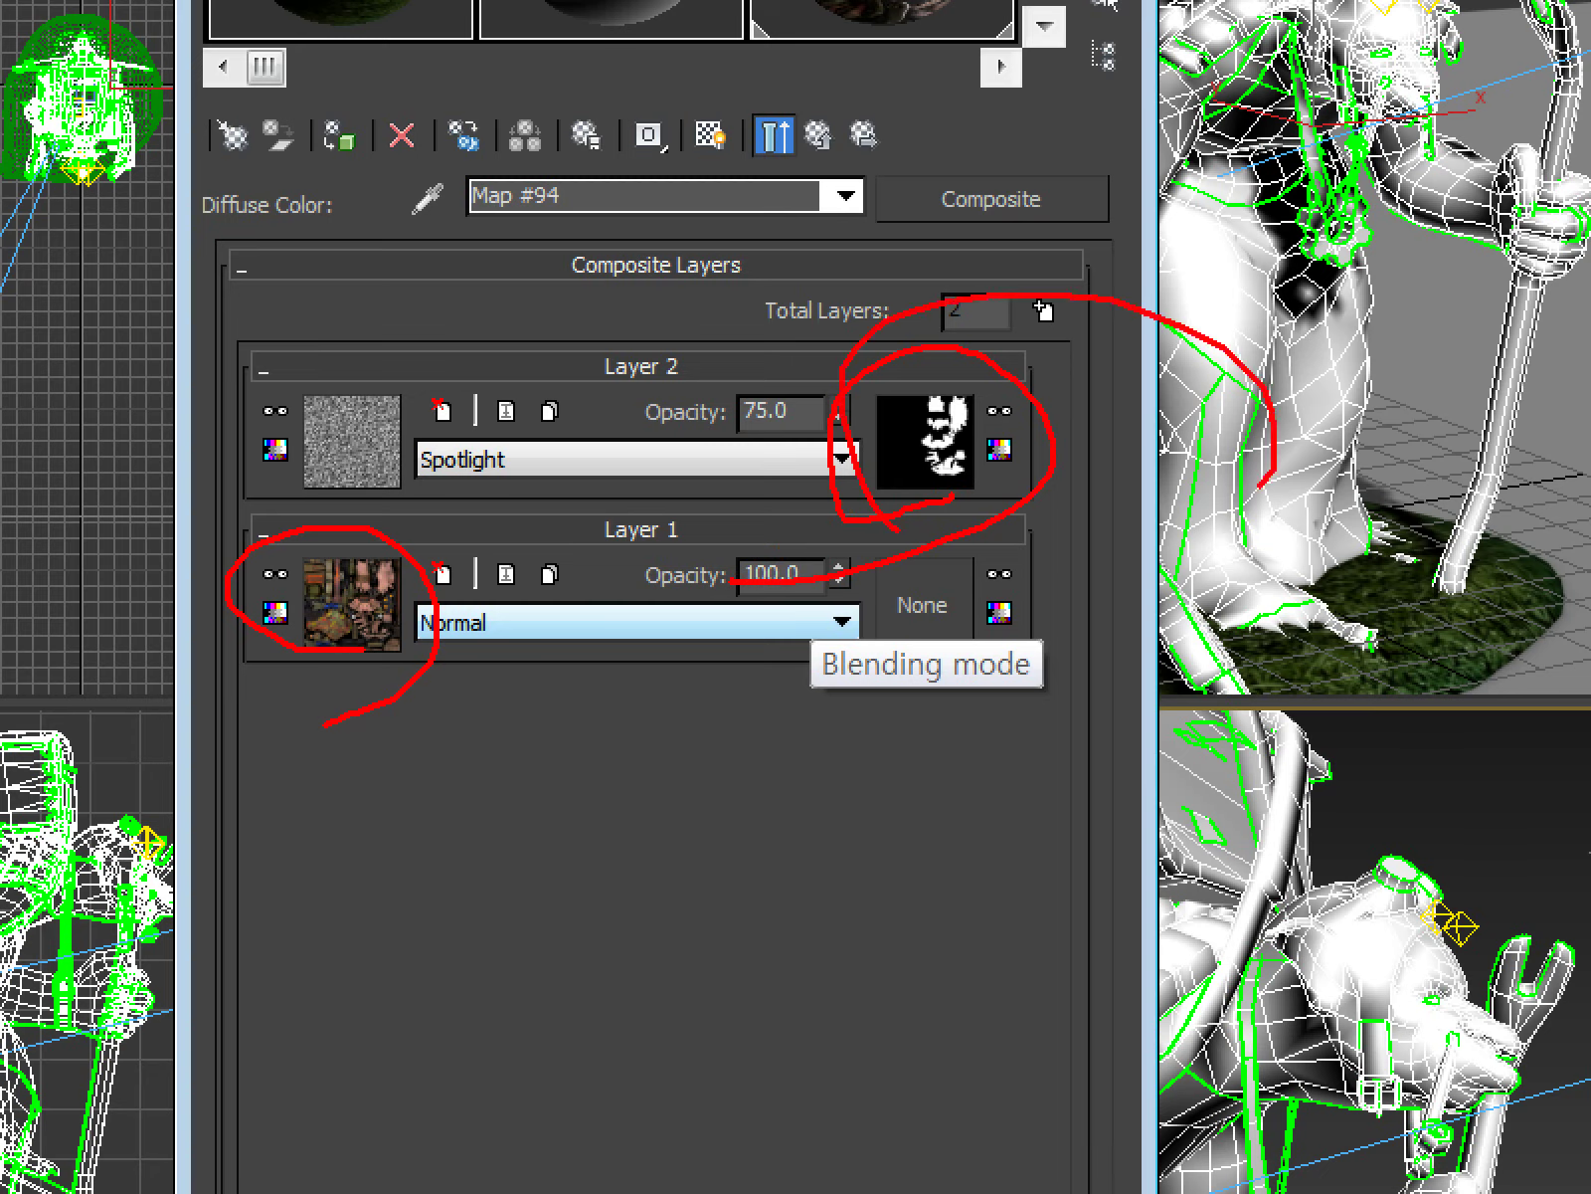
key("Escape")
left_click(934, 506)
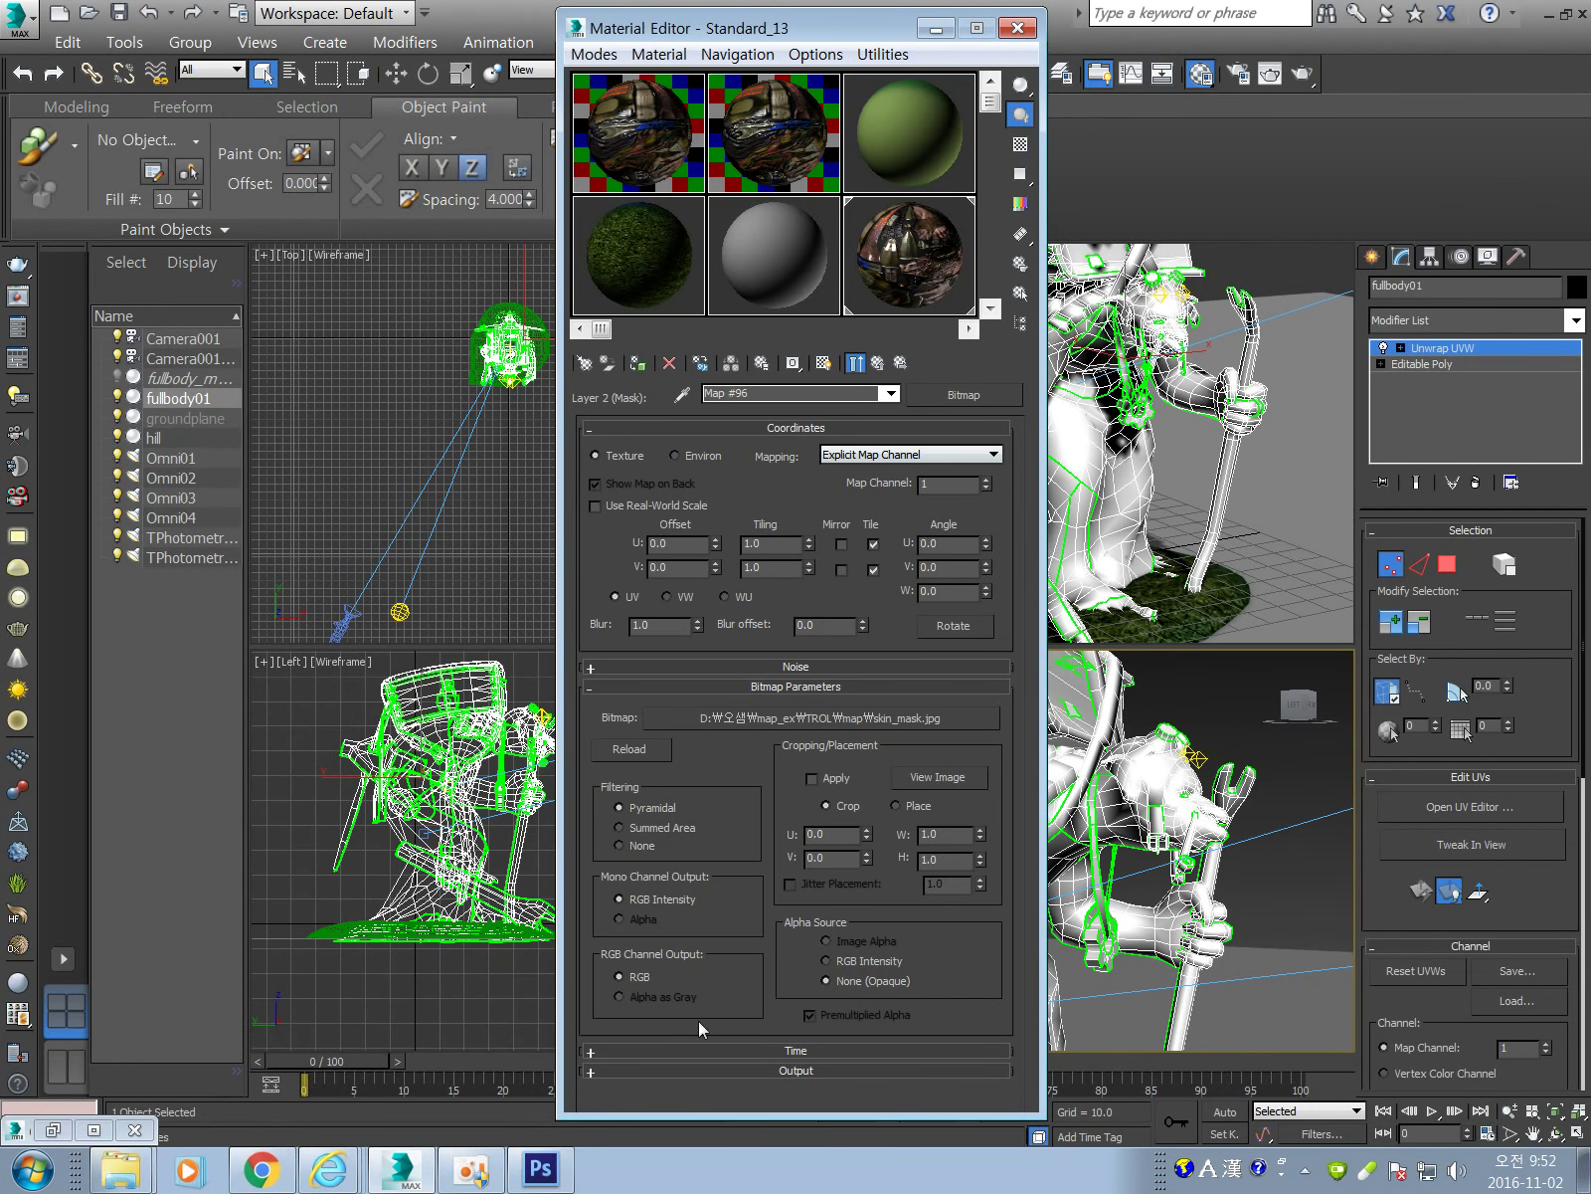
Bring up the map folder, move its window fully into view, and look at skin_mask.jpg among the texture files.
left_click(123, 1171)
left_click(149, 1116)
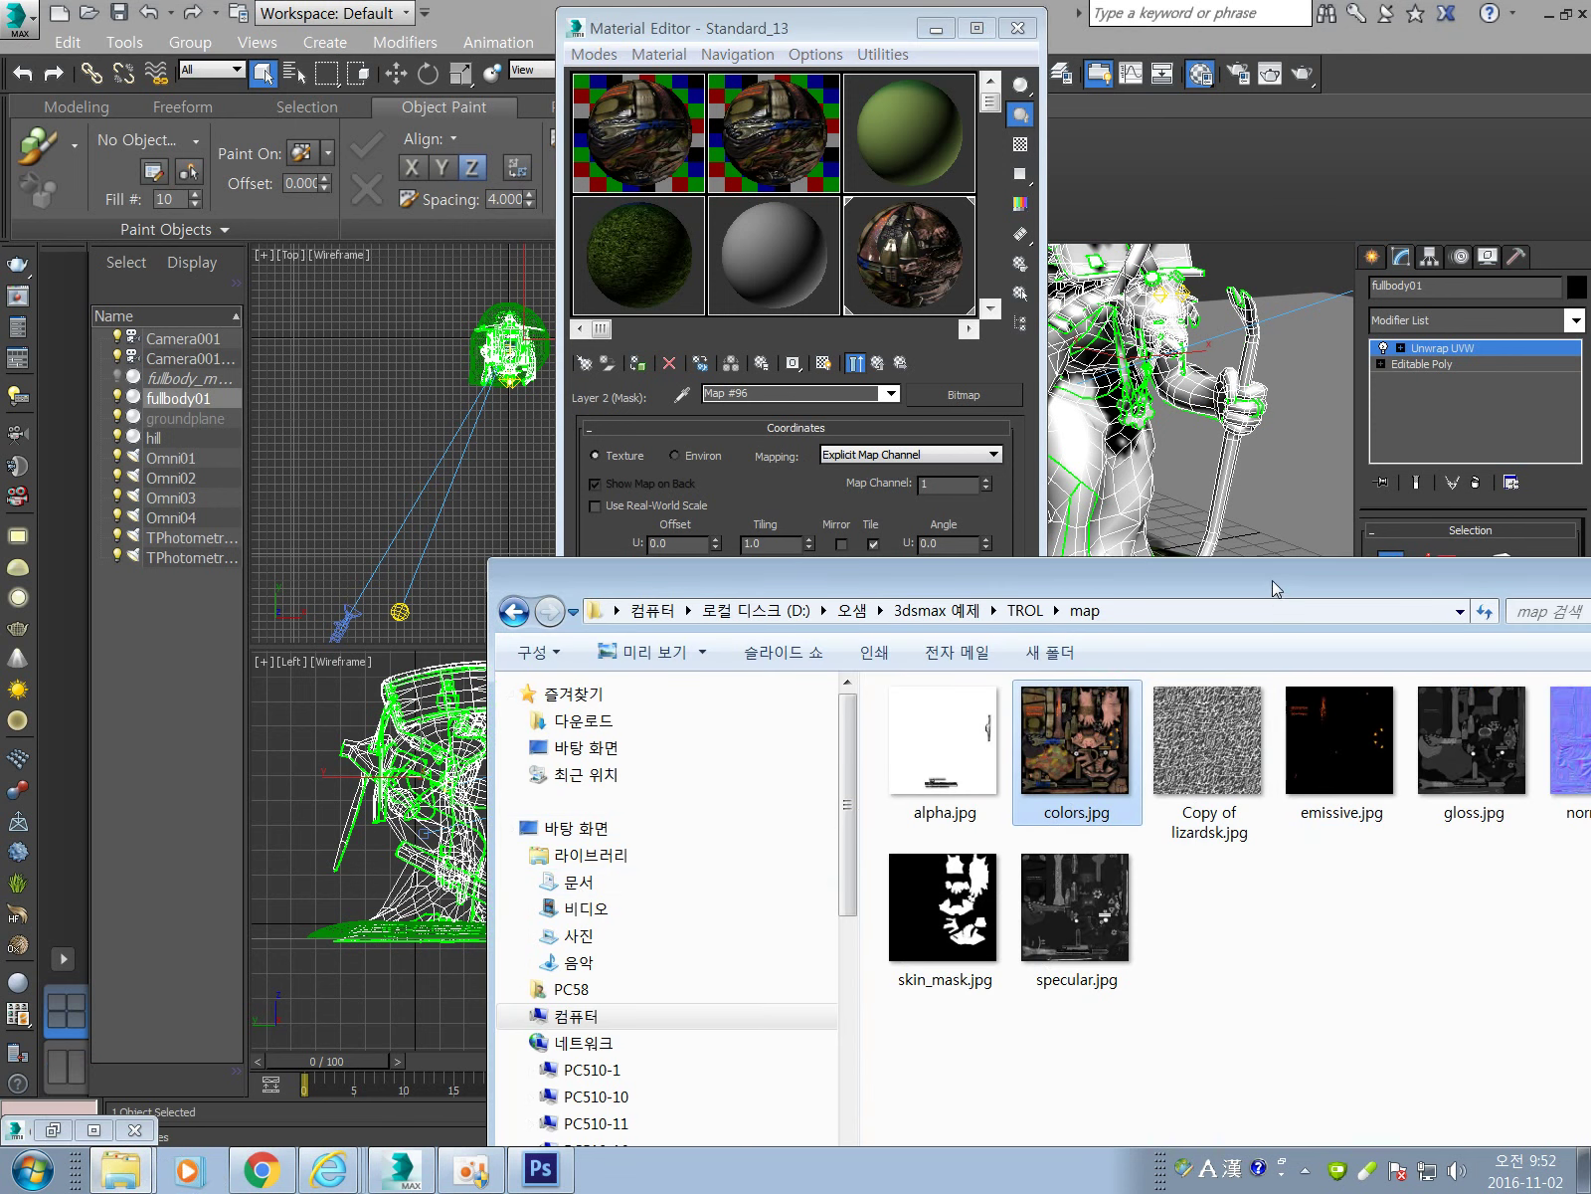
left_click_drag(1287, 575, 1229, 325)
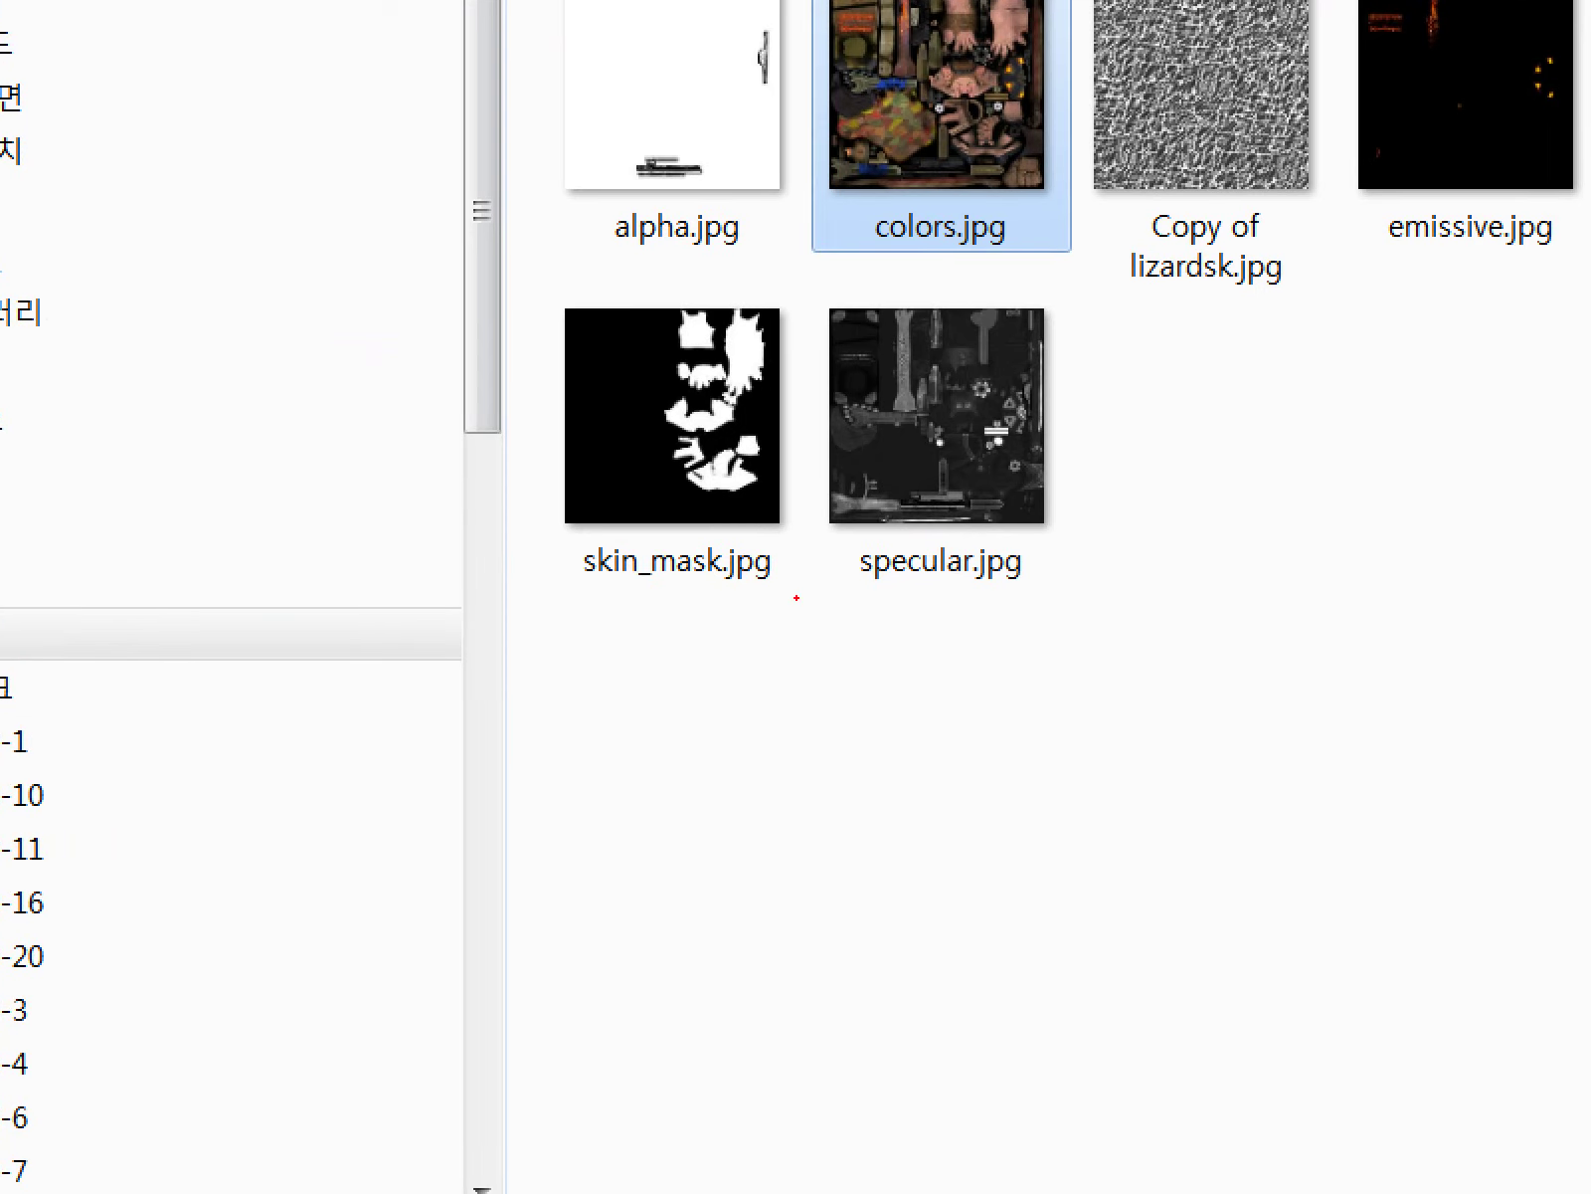
mouse_move(714, 629)
left_mouse_down()
mouse_move(677, 320)
mouse_move(760, 597)
left_mouse_up()
key("Escape")
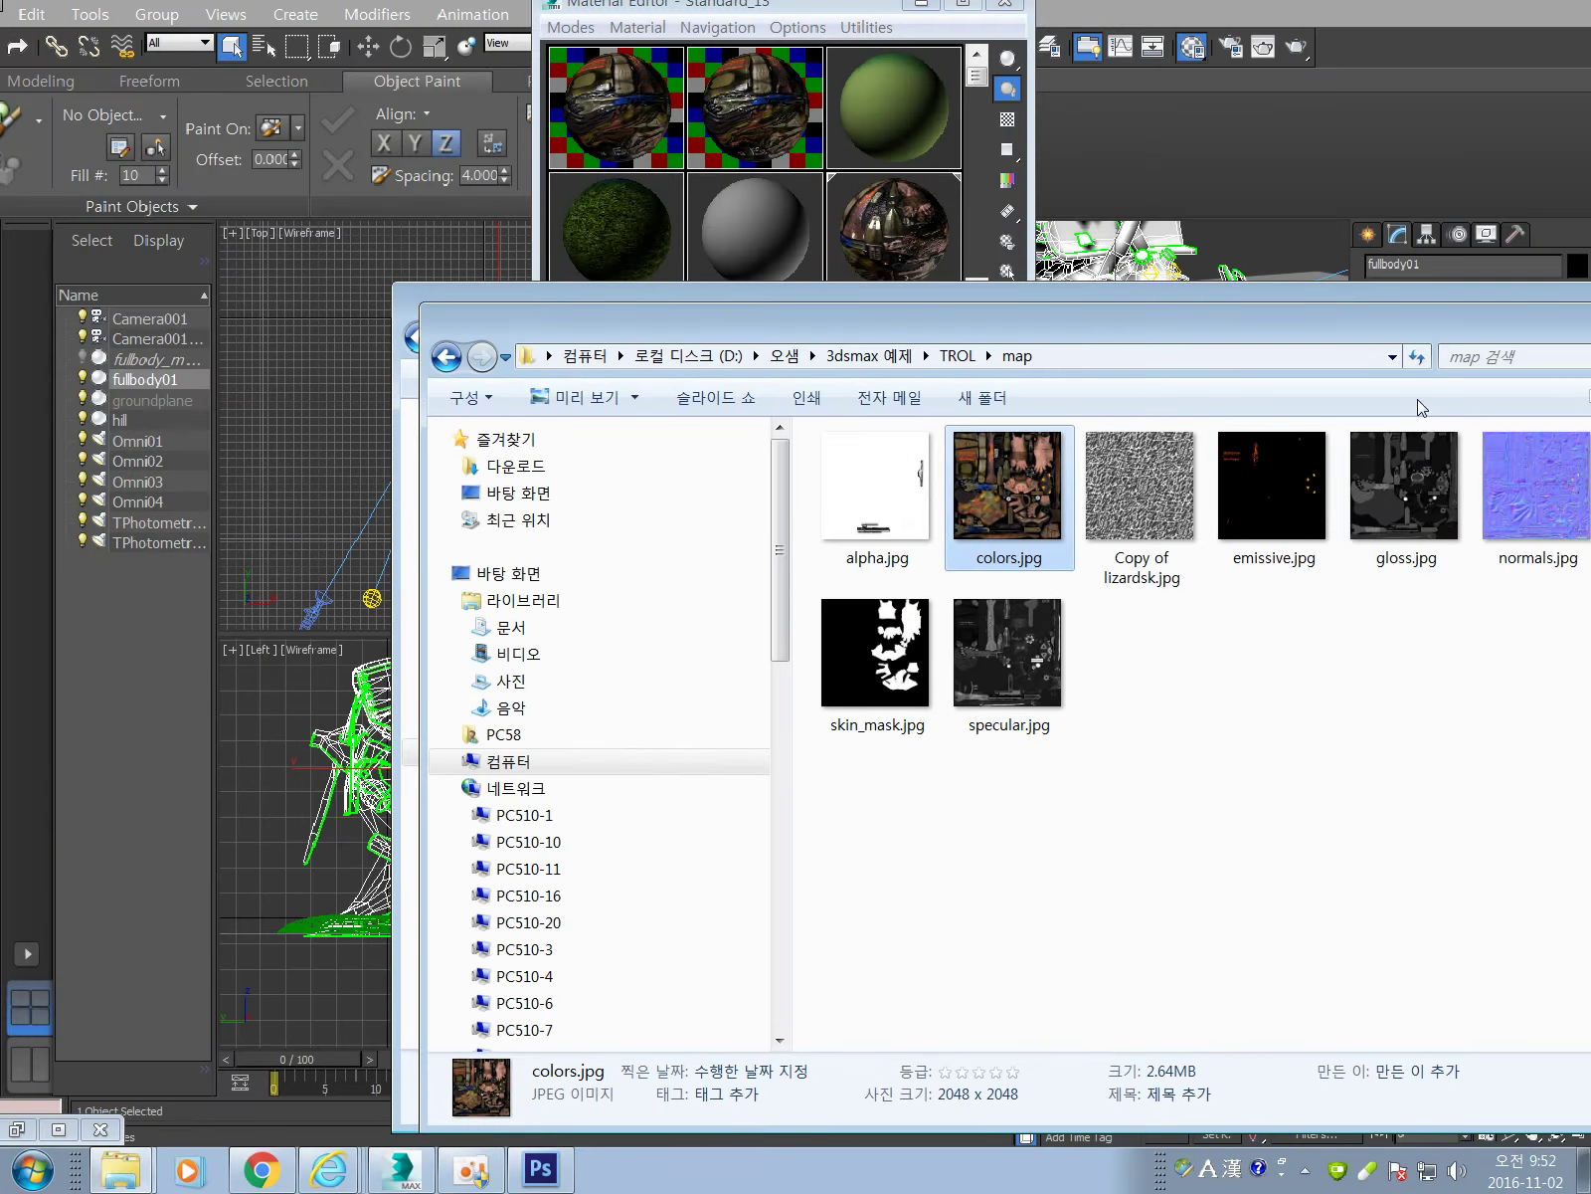
left_click_drag(1328, 317, 1057, 211)
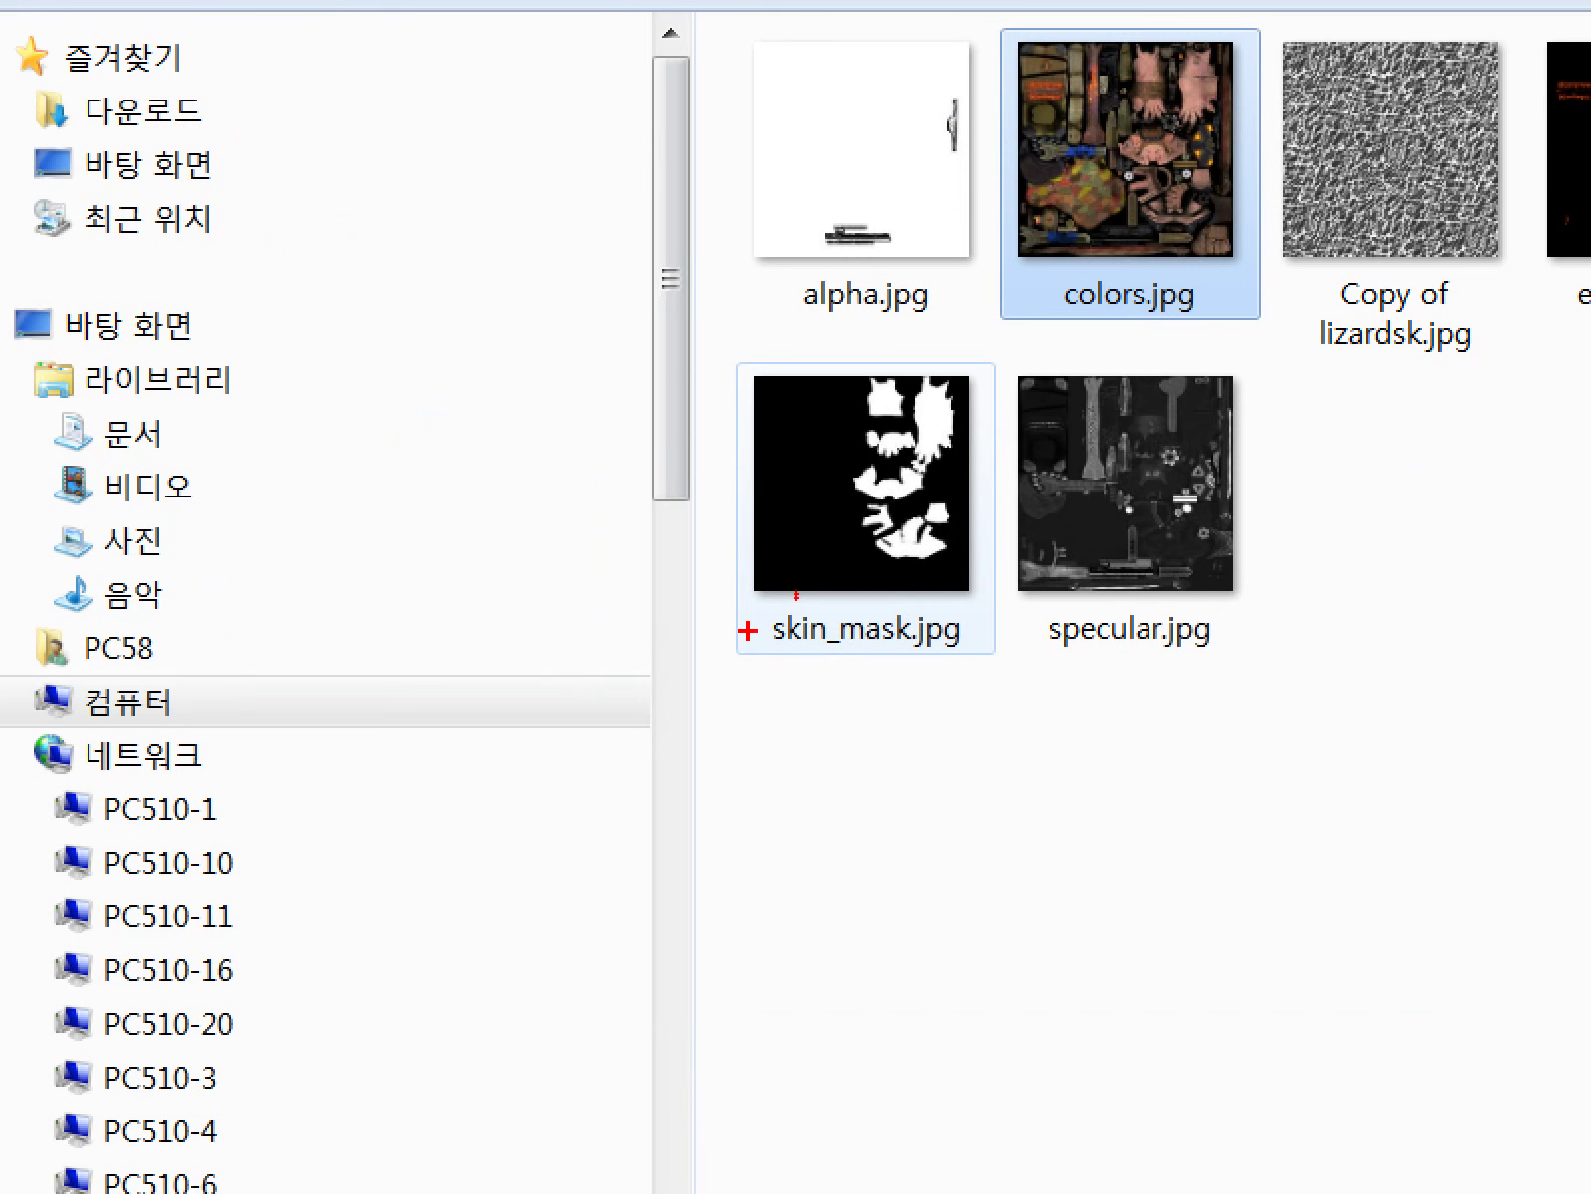
mouse_move(845, 375)
left_mouse_down()
mouse_move(753, 427)
mouse_move(760, 486)
mouse_move(794, 542)
mouse_move(1002, 586)
mouse_move(949, 448)
mouse_move(1008, 406)
mouse_move(950, 290)
left_mouse_up()
key("Escape")
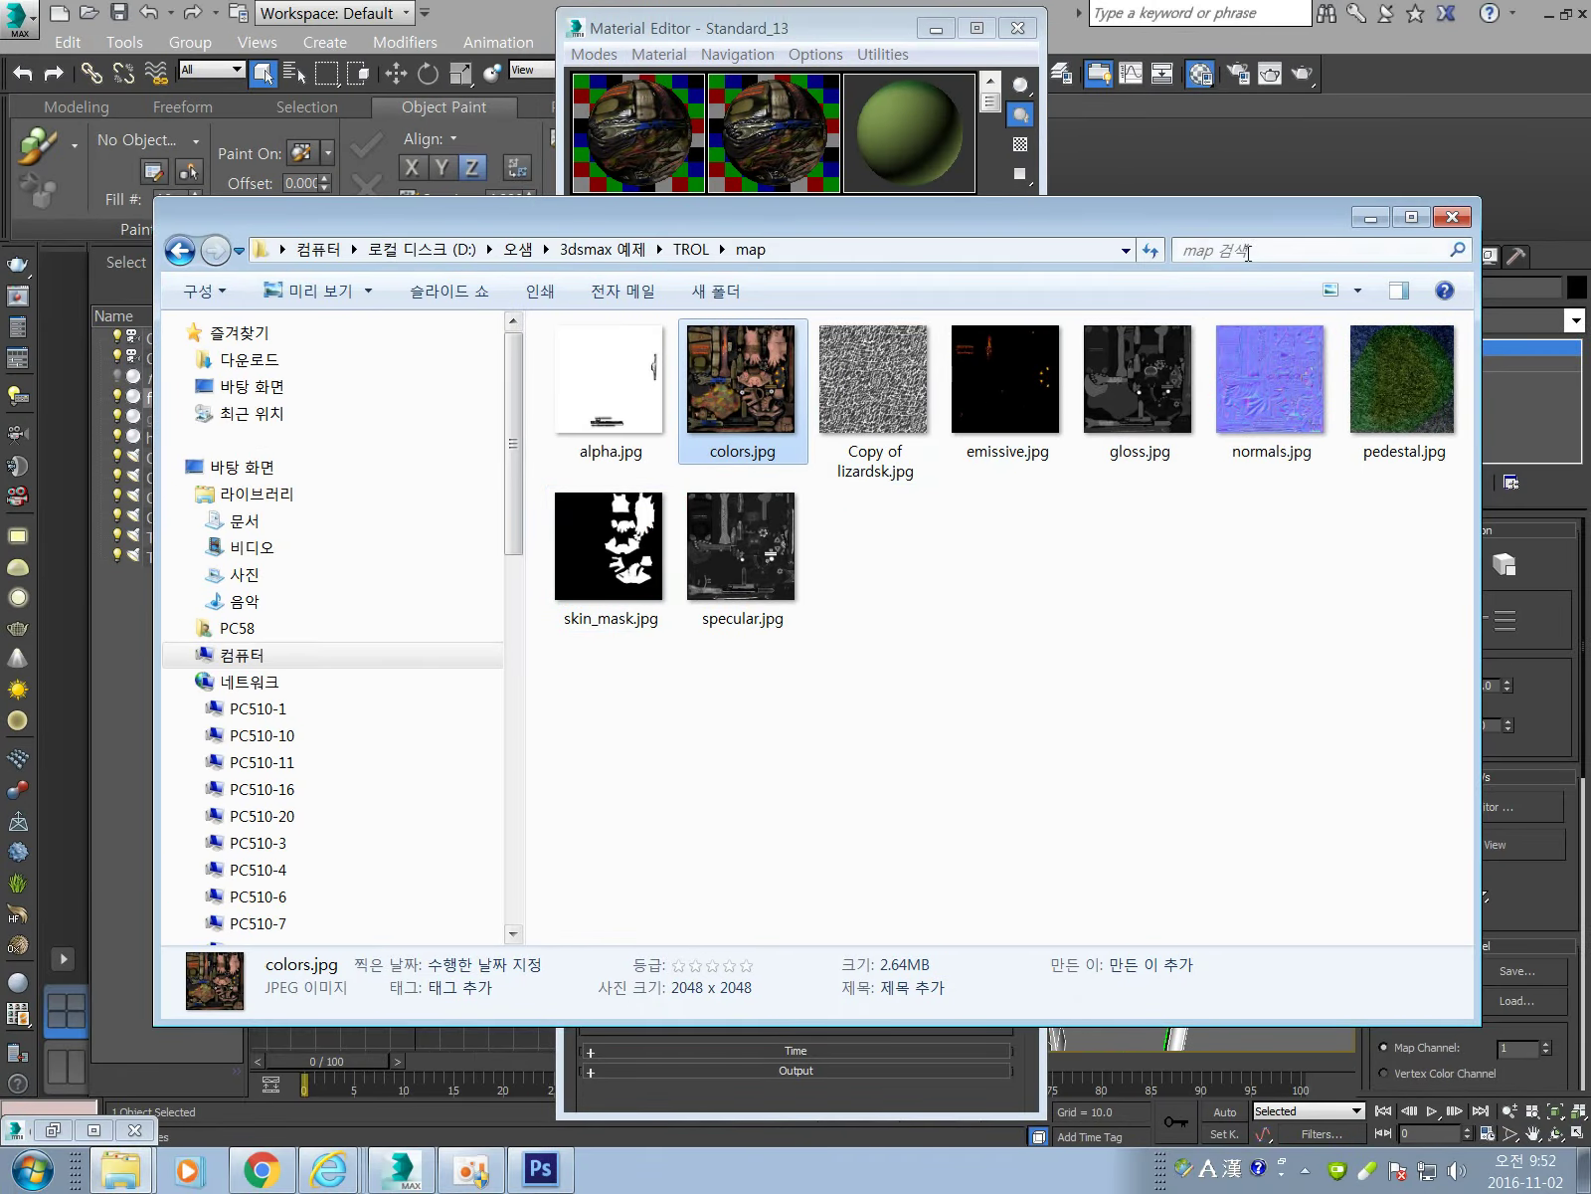
Switch to Photoshop and open skin_mask.jpg in it from the map folder.
left_click(542, 1171)
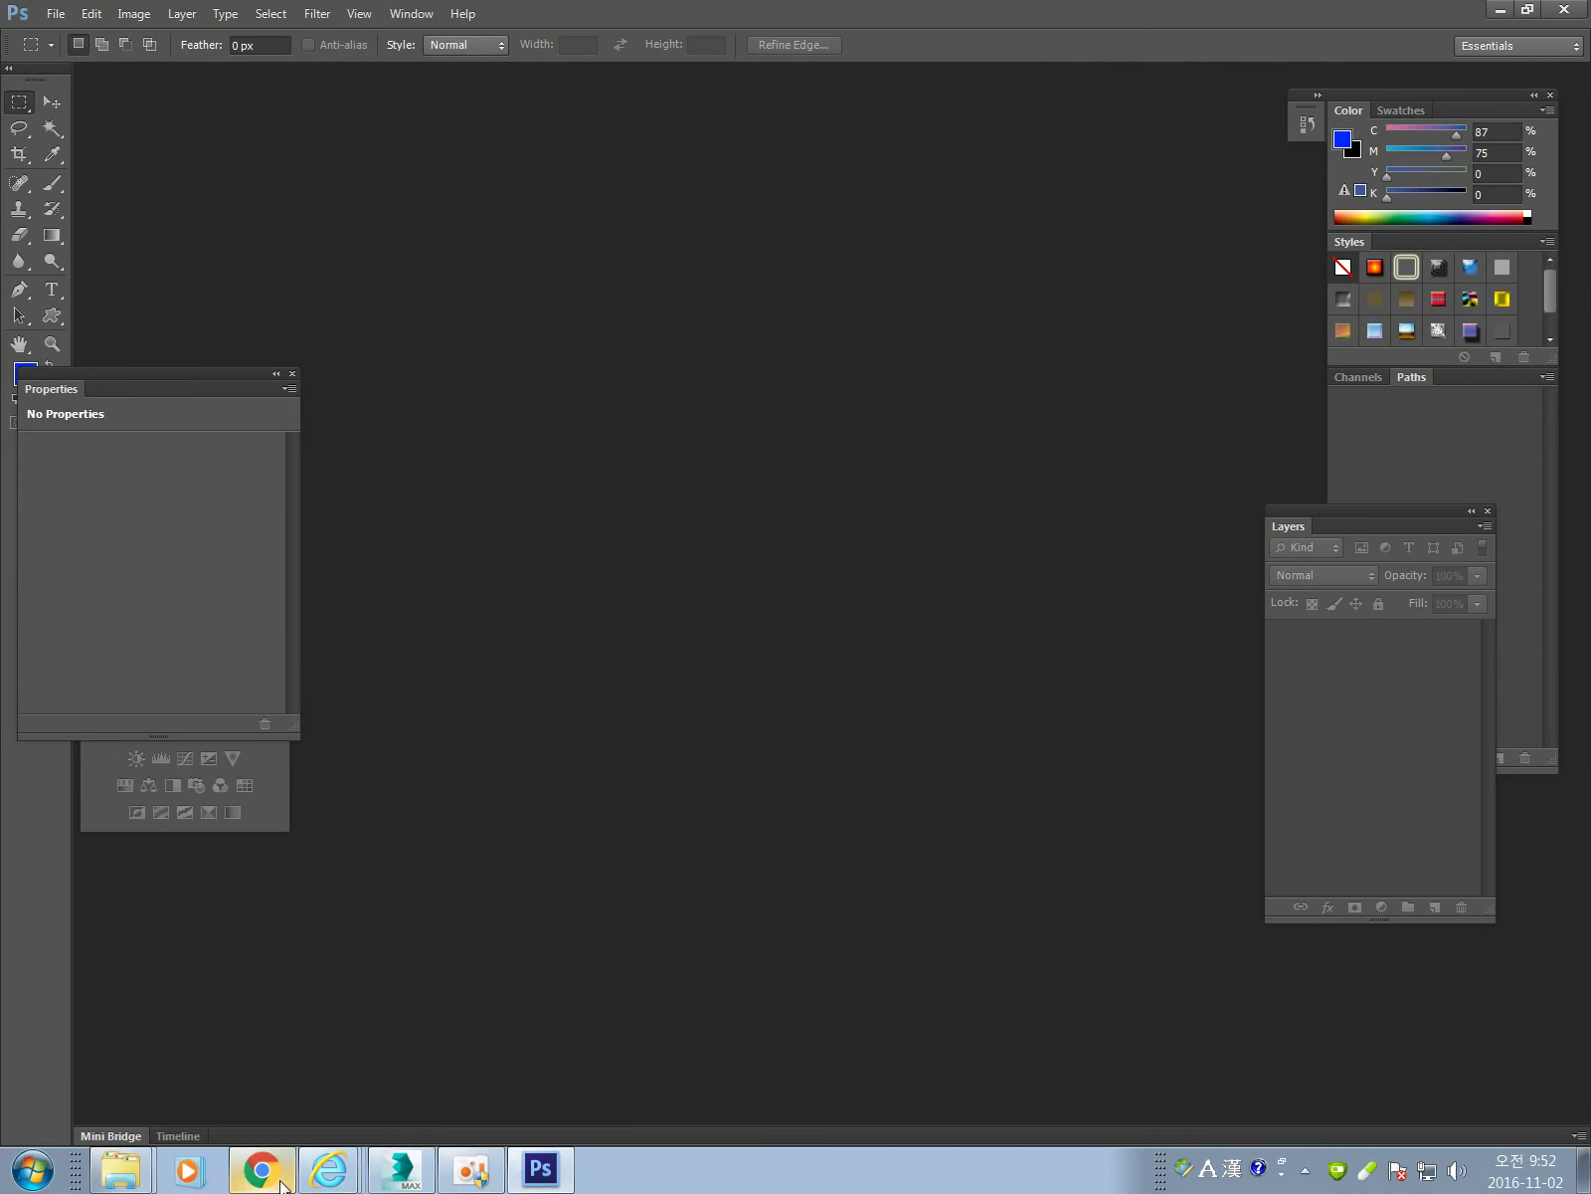
mouse_move(121, 1169)
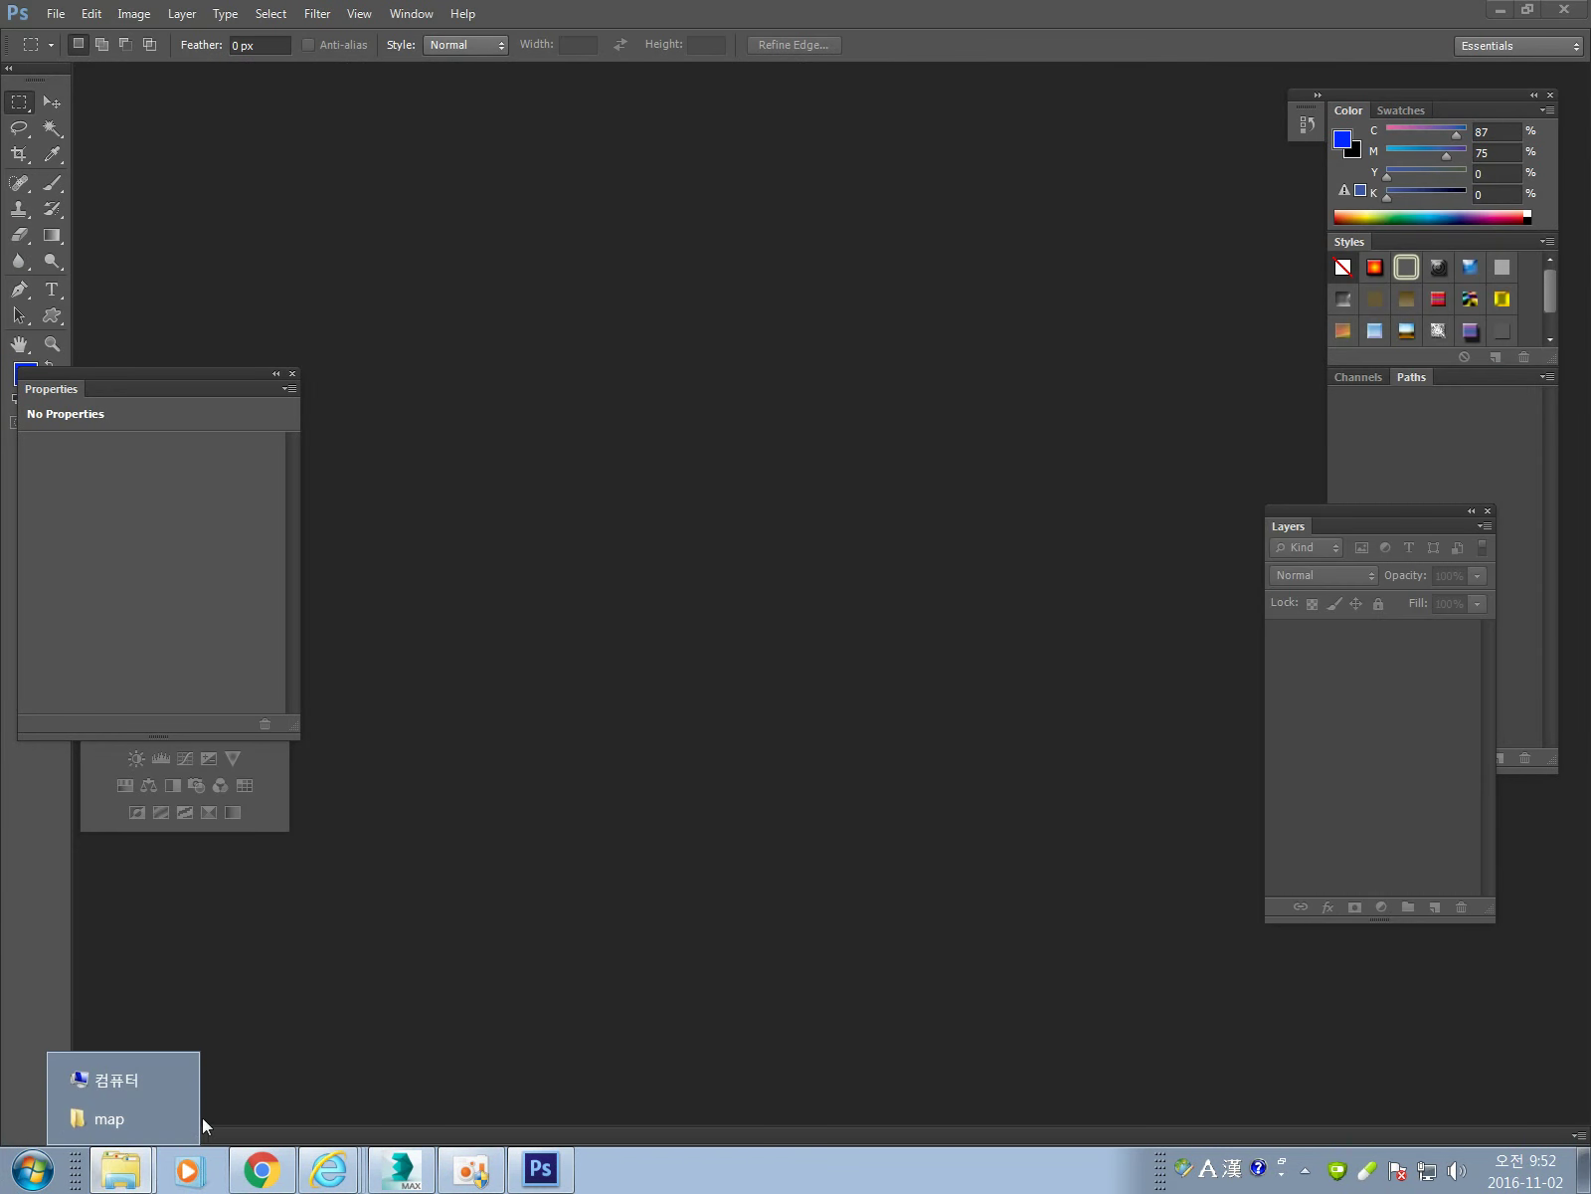
left_click(109, 1112)
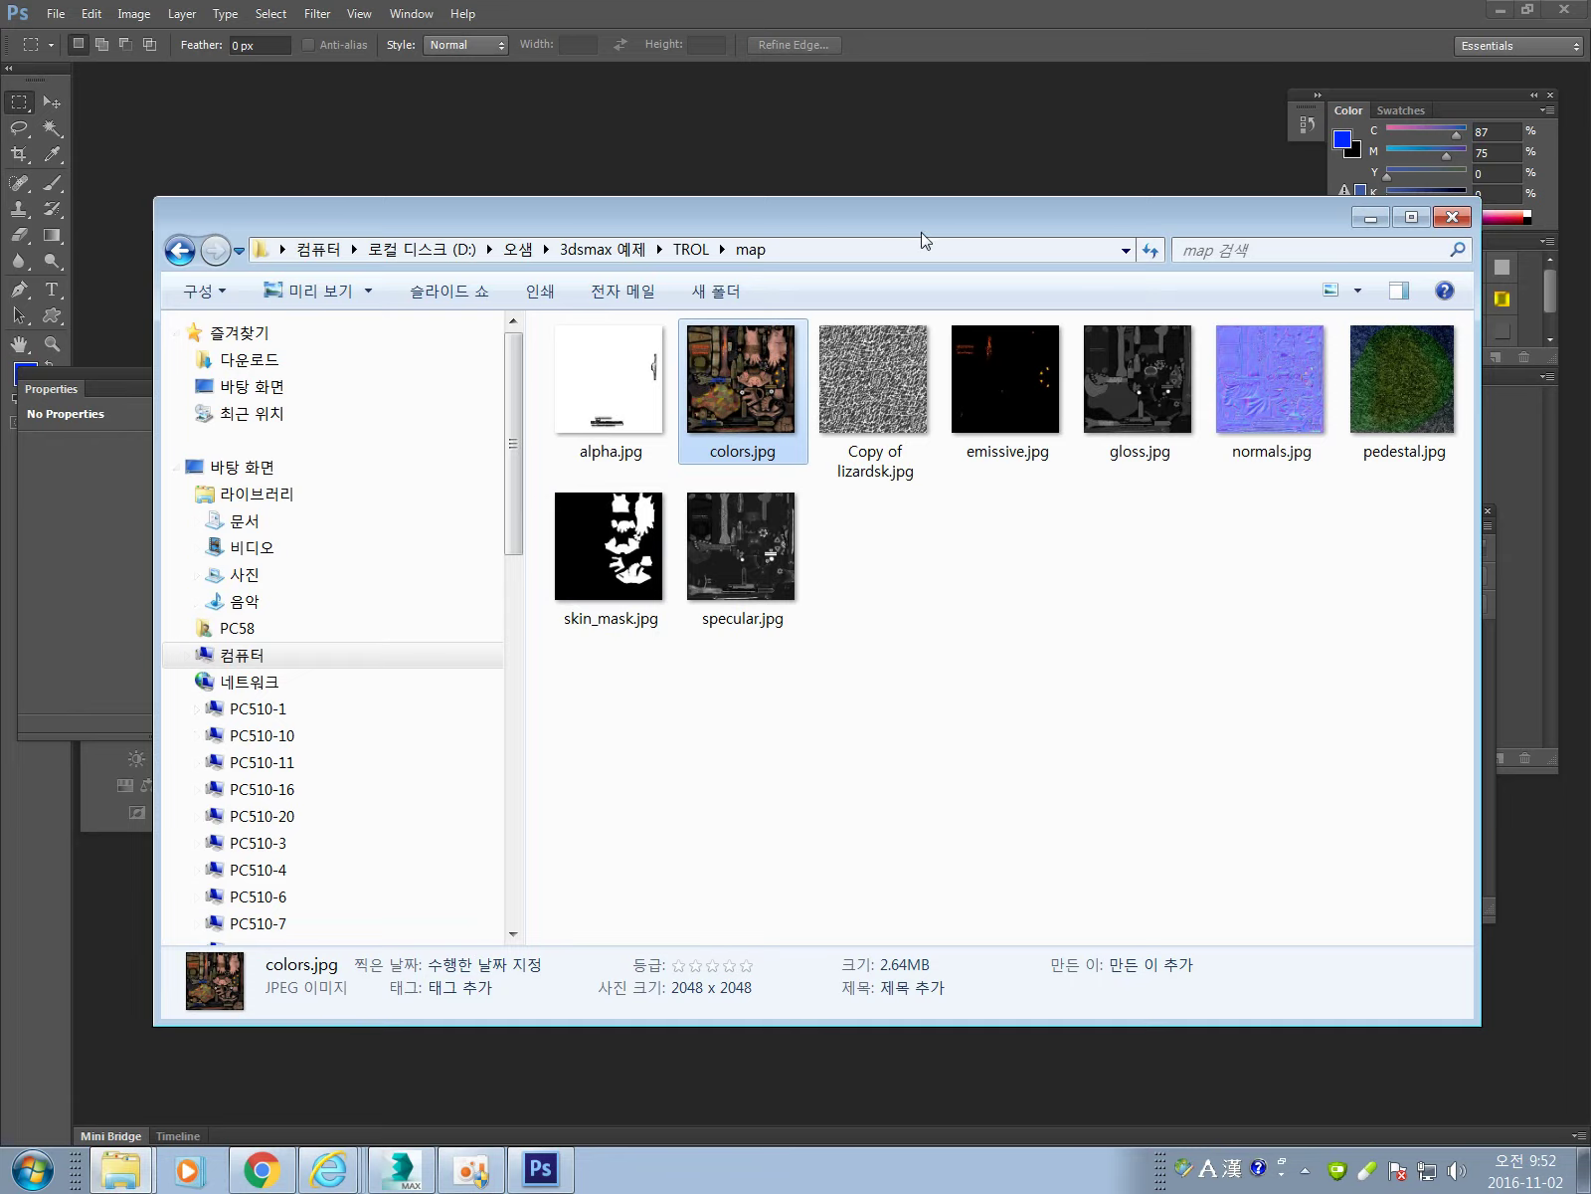
left_click_drag(926, 240, 1458, 310)
left_click(1162, 642)
left_click_drag(1162, 642, 418, 259)
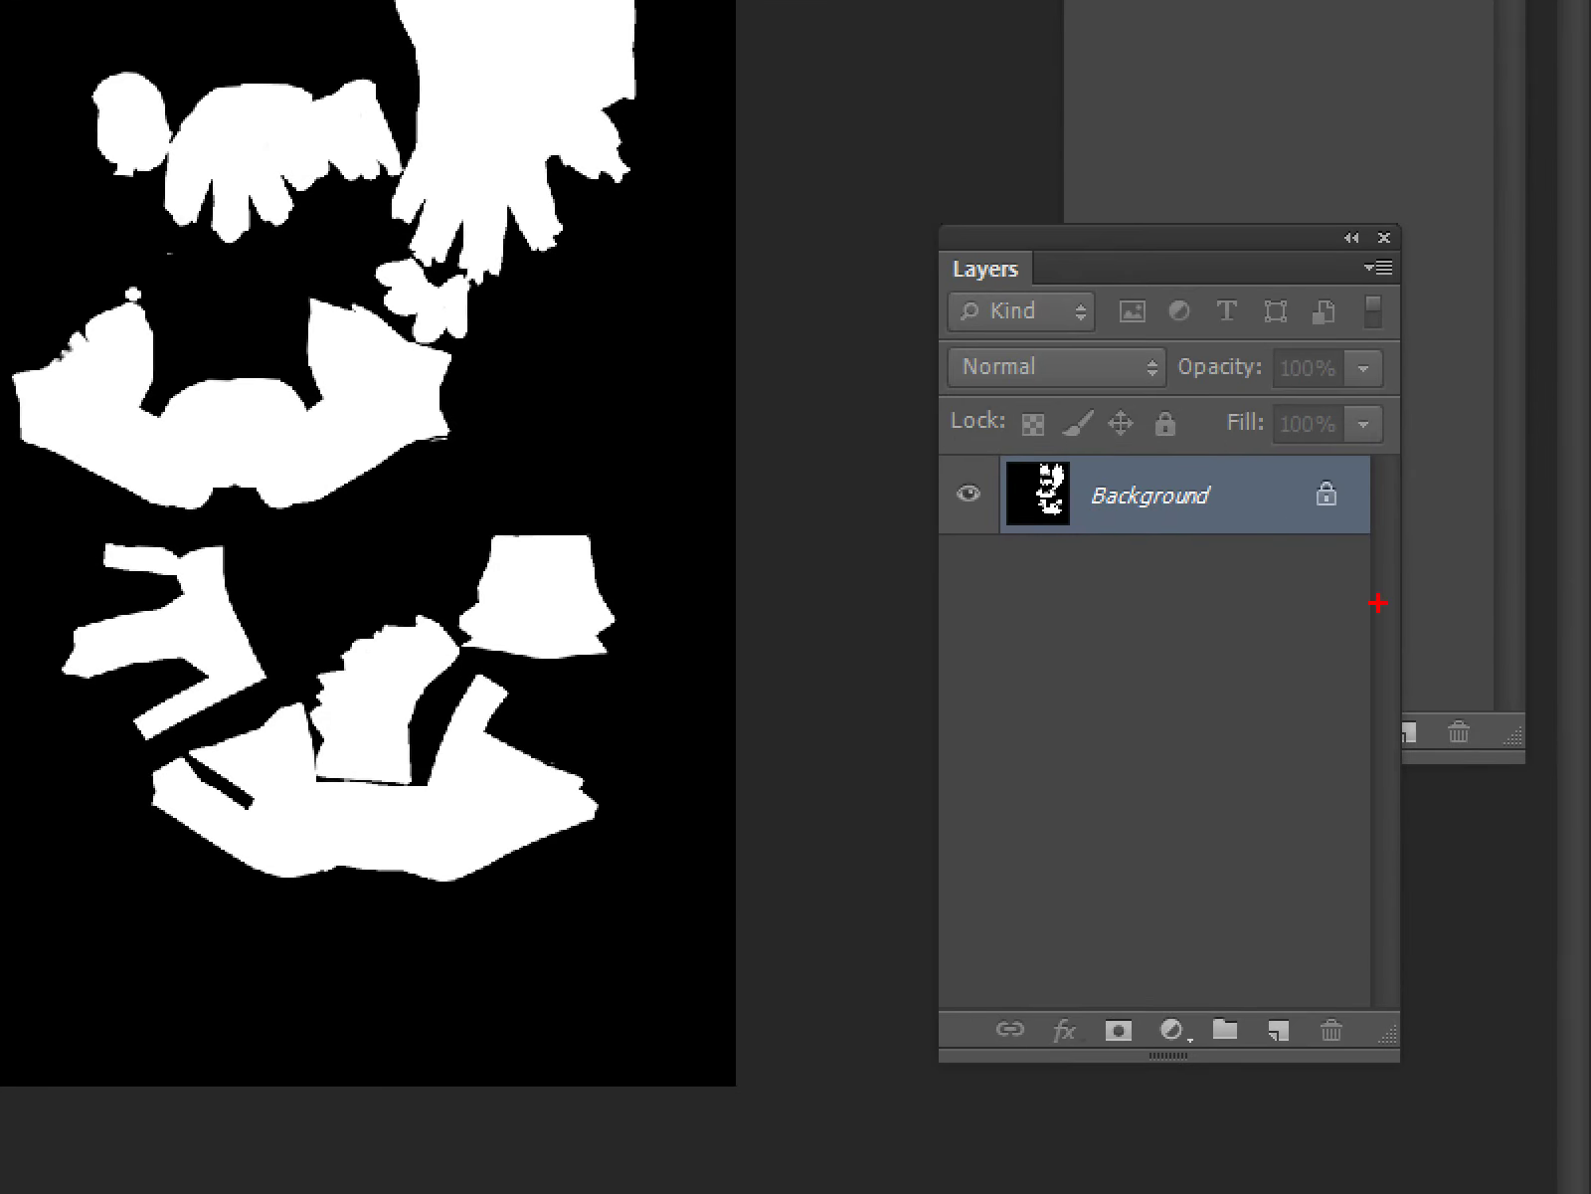
Examine the white skin shapes against the black areas of skin_mask.jpg.
left_click_drag(1229, 443, 1315, 260)
left_click_drag(1353, 393, 1434, 315)
mouse_move(958, 563)
left_mouse_down()
mouse_move(1589, 563)
mouse_move(553, 284)
mouse_move(1134, 376)
left_mouse_up()
left_click_drag(426, 376, 1097, 980)
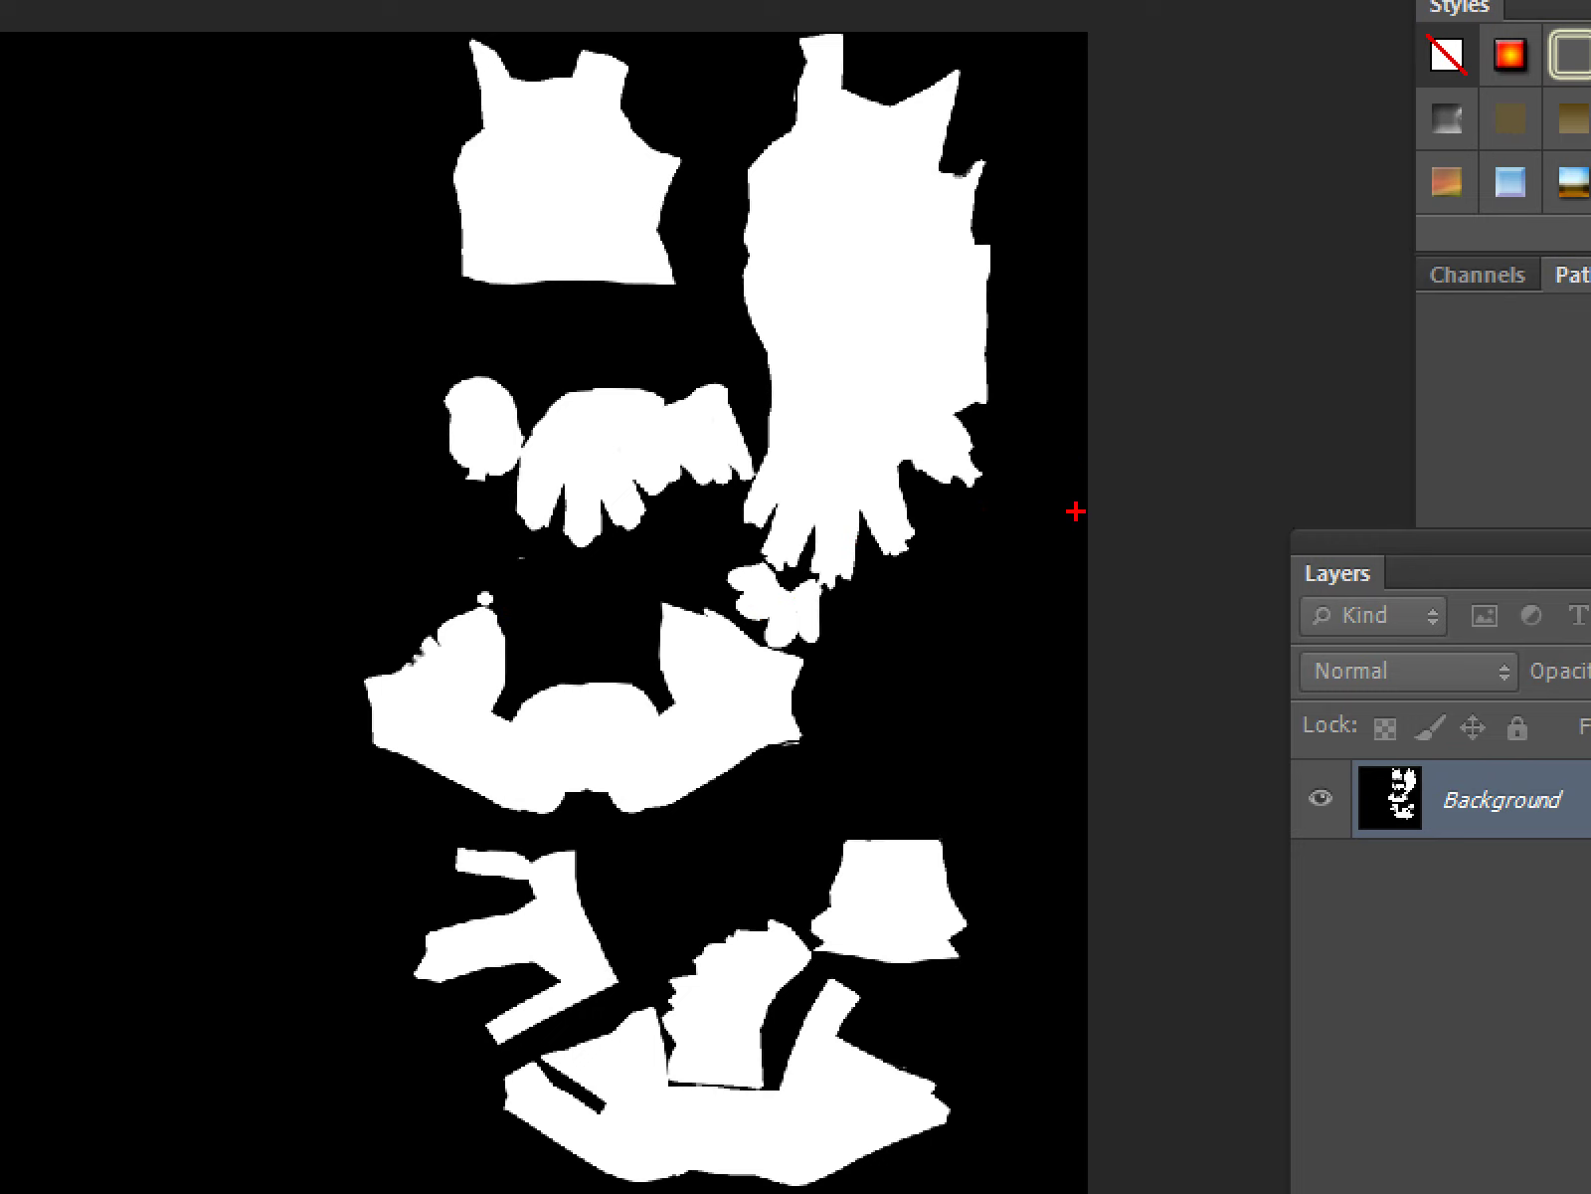
left_click_drag(1108, 518, 1389, 408)
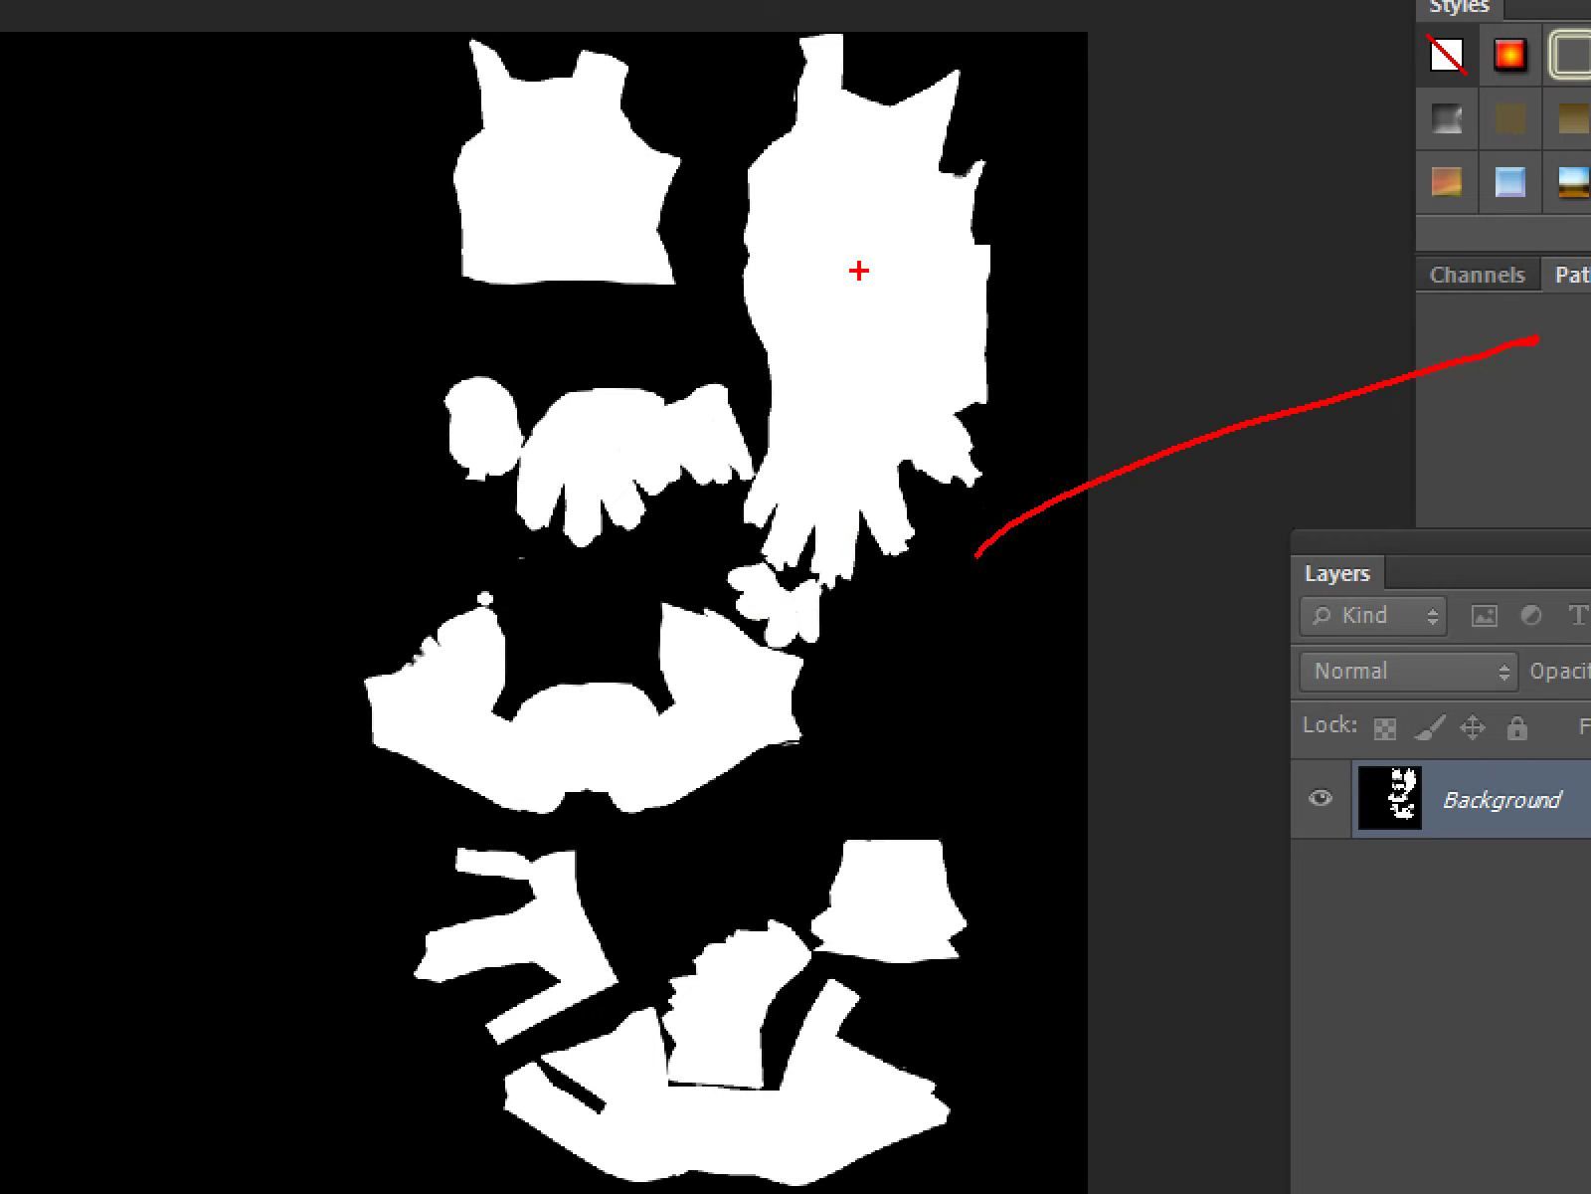
left_click(910, 228)
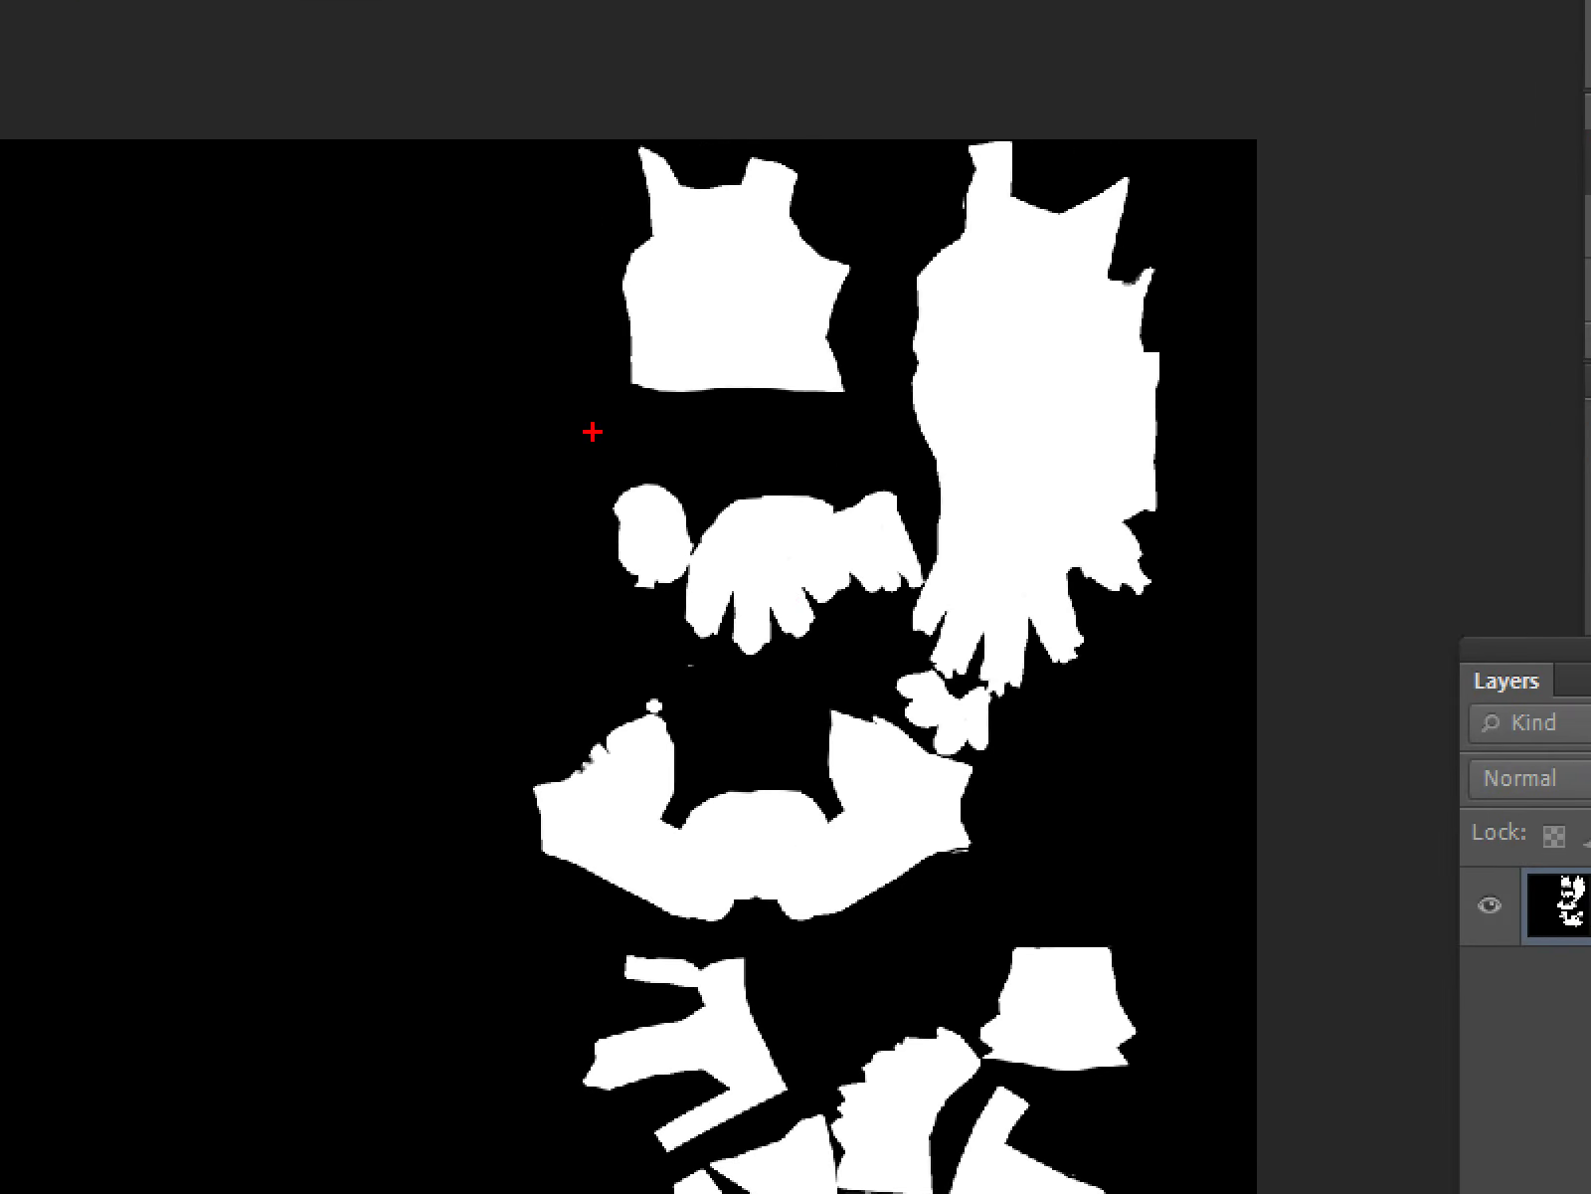
left_click_drag(767, 330, 831, 330)
left_click_drag(1008, 398, 1009, 462)
left_click_drag(746, 650, 810, 712)
left_click_drag(907, 781, 863, 875)
left_click_drag(753, 1015, 810, 1062)
left_click_drag(902, 1176, 980, 1161)
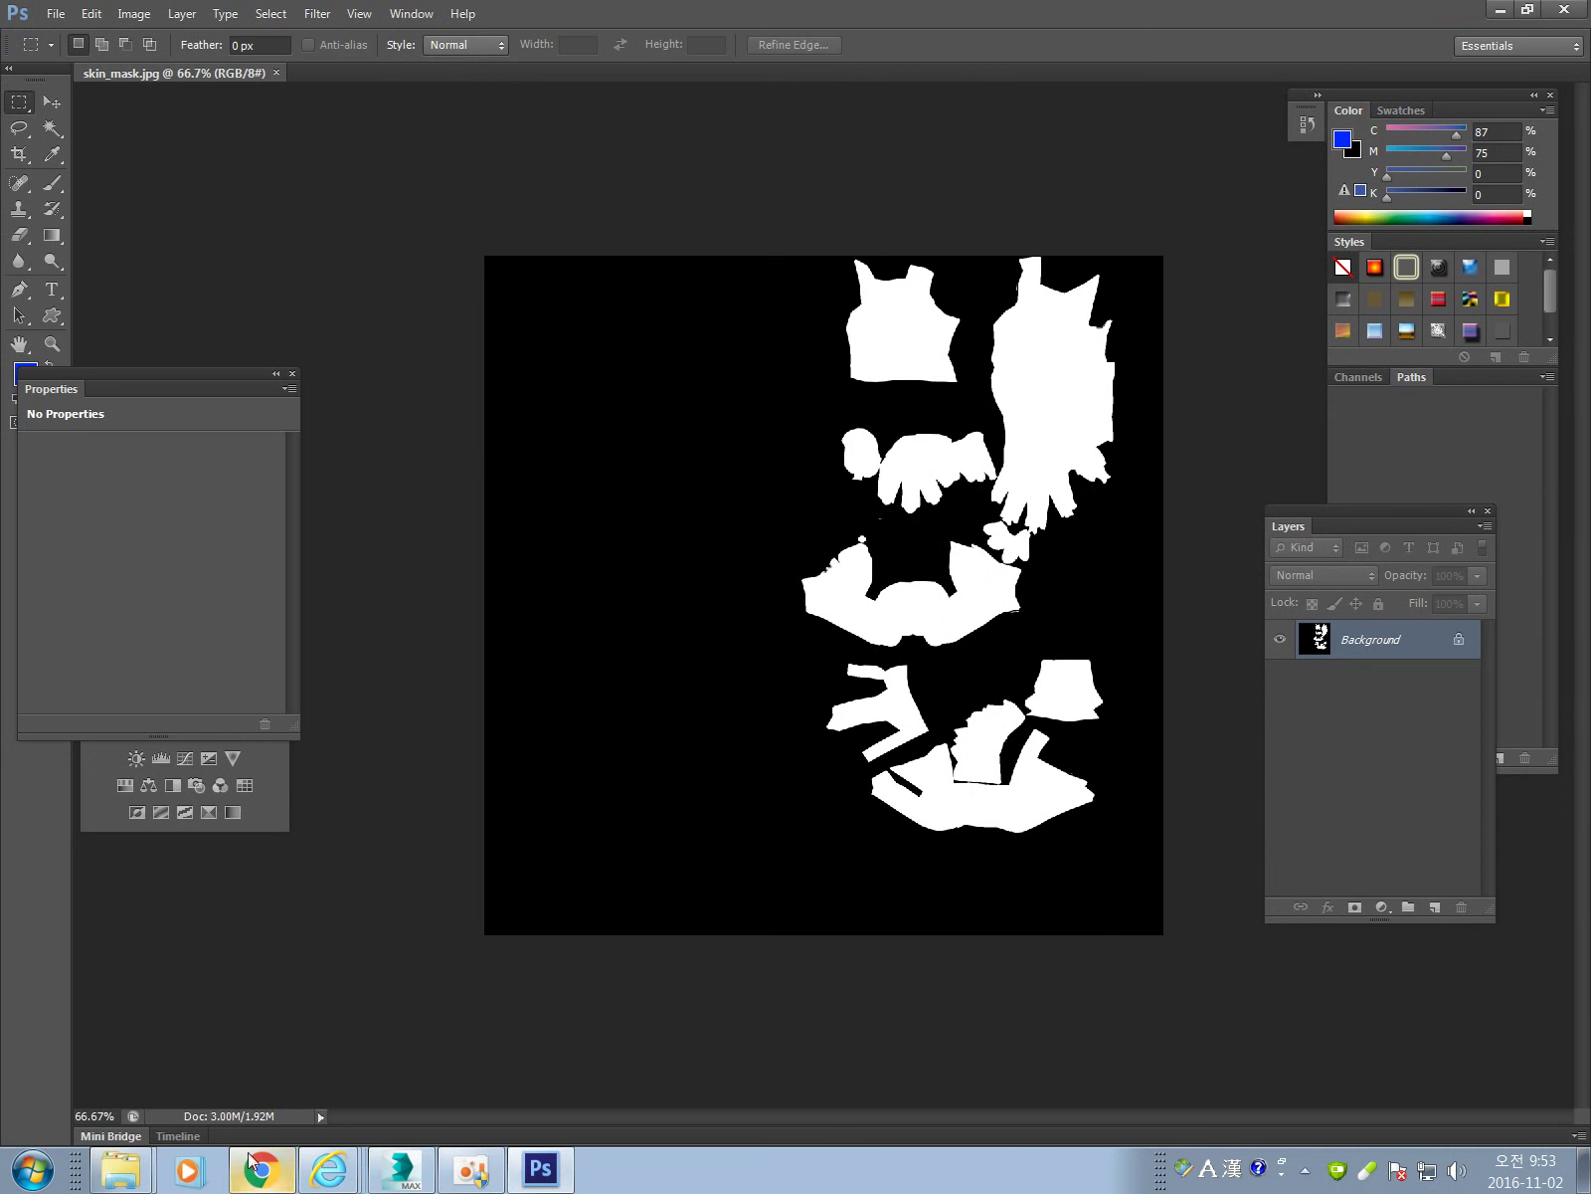
Open colors.jpg from the map folder as a second document and compare it with skin_mask.jpg.
right_click(120, 1168)
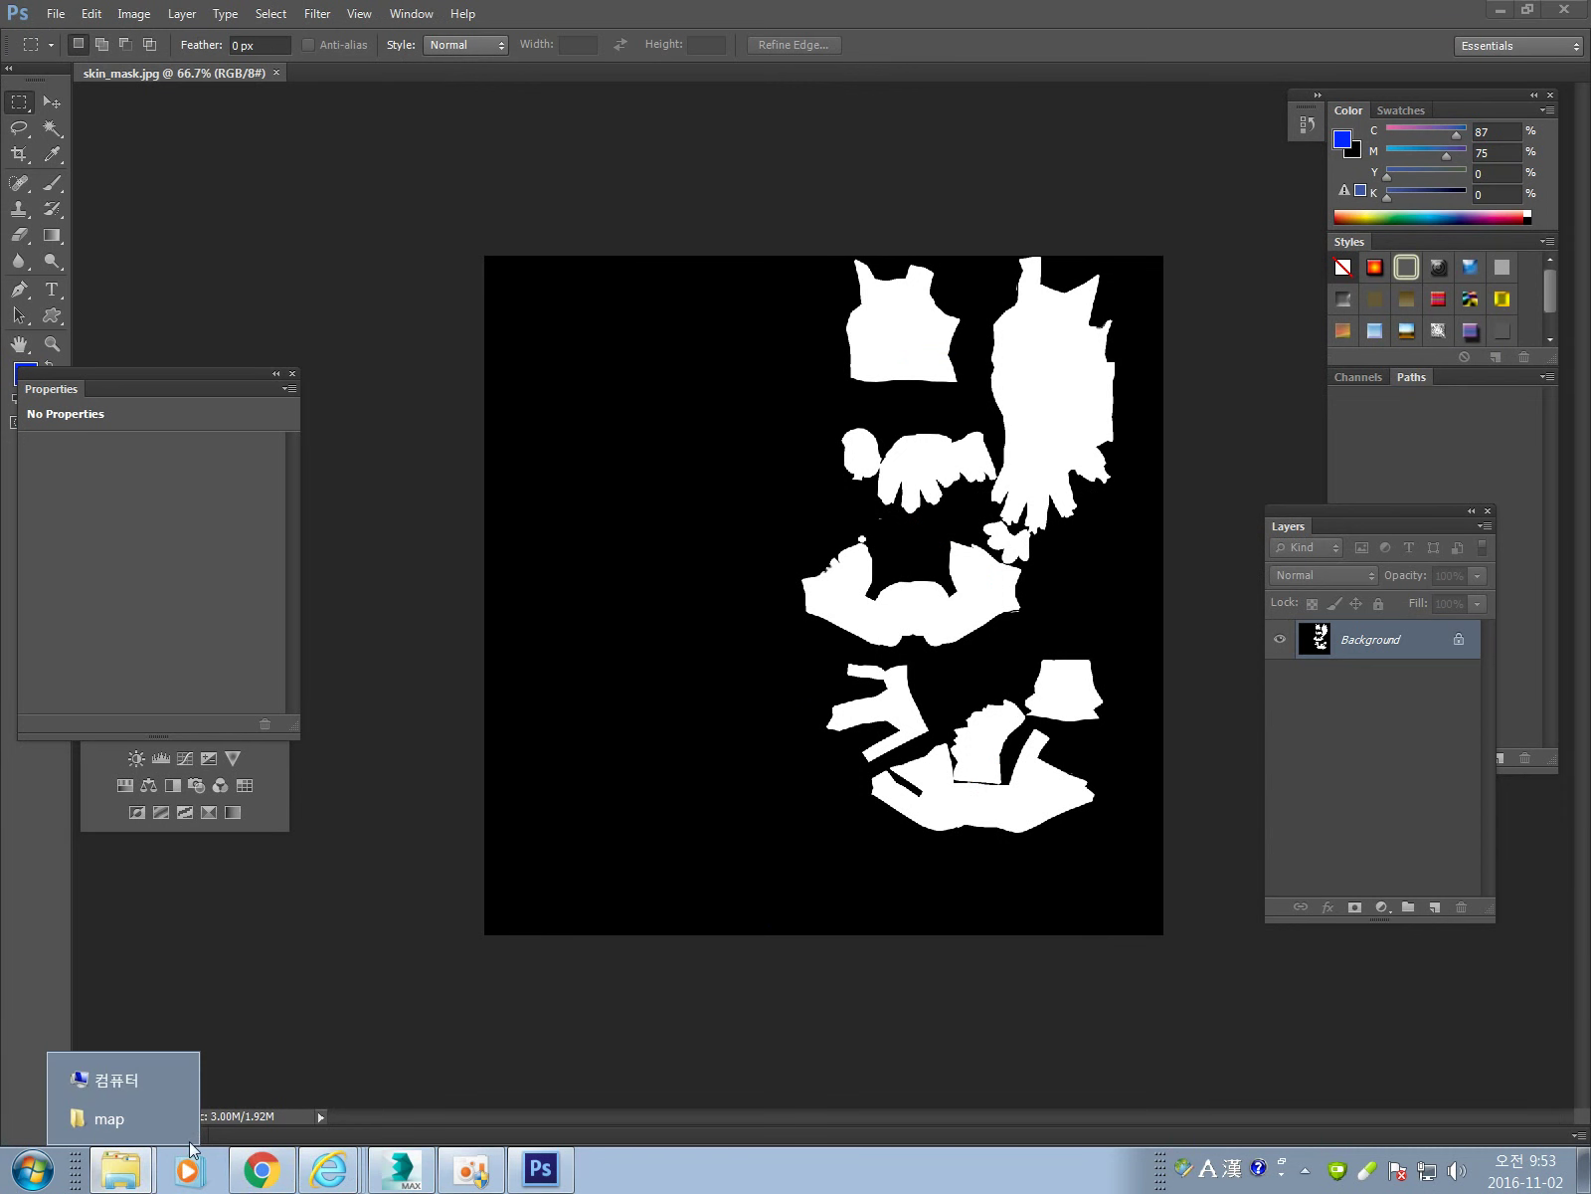
left_click(109, 1119)
left_click_drag(1268, 487, 689, 77)
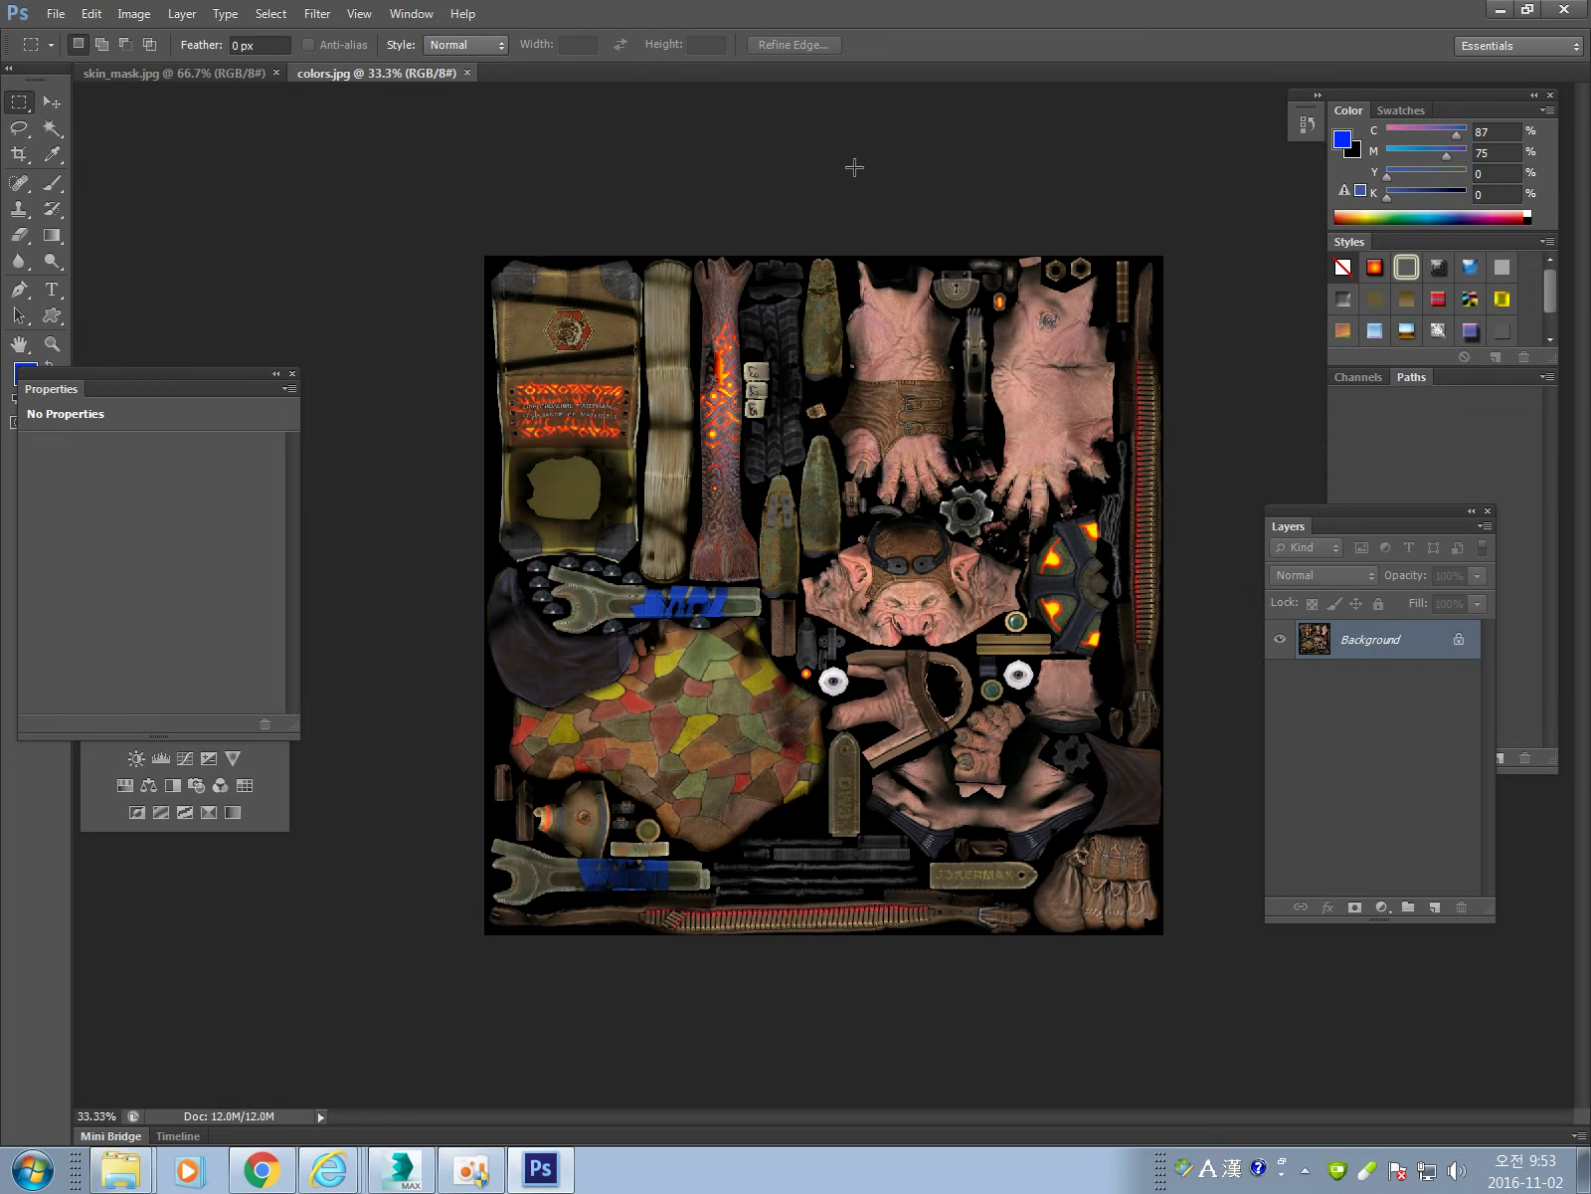
left_click(219, 78)
left_click(356, 73)
left_click(254, 78)
left_click(319, 85)
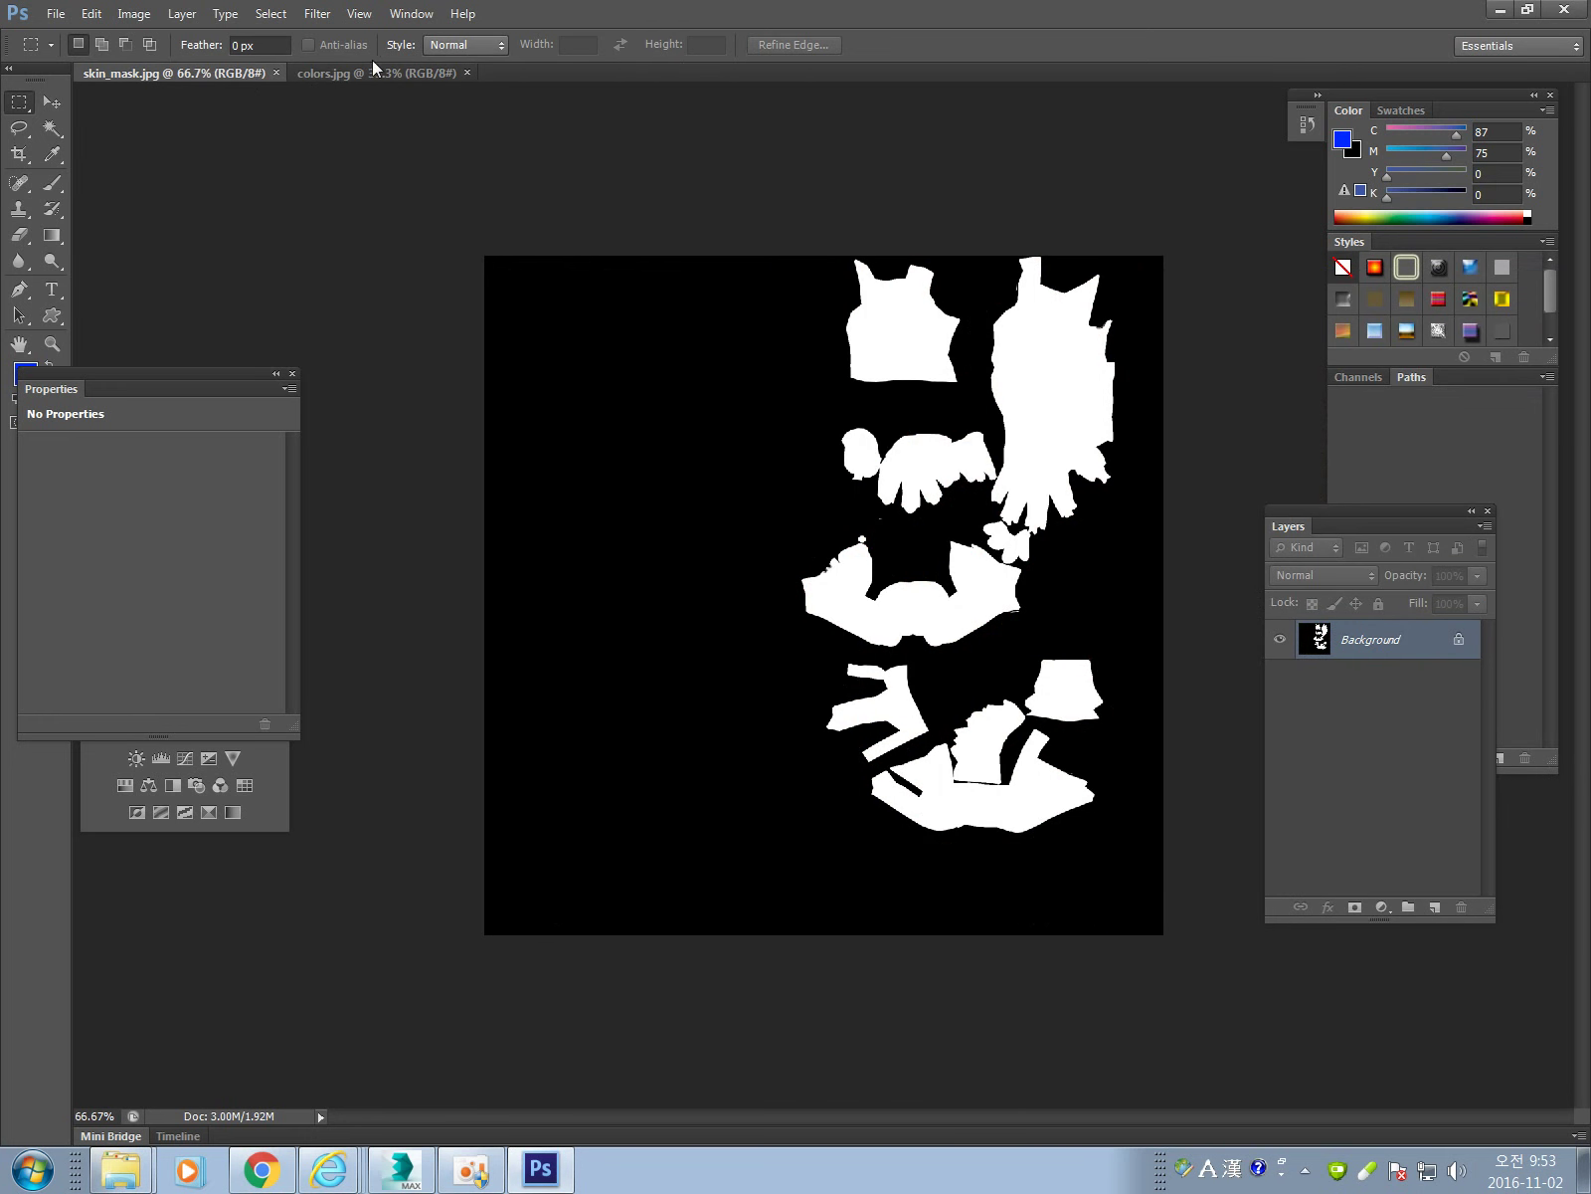
Copy the entire skin_mask.jpg image and paste it into colors.jpg as a new layer.
left_click(253, 80)
key("ctrl+a")
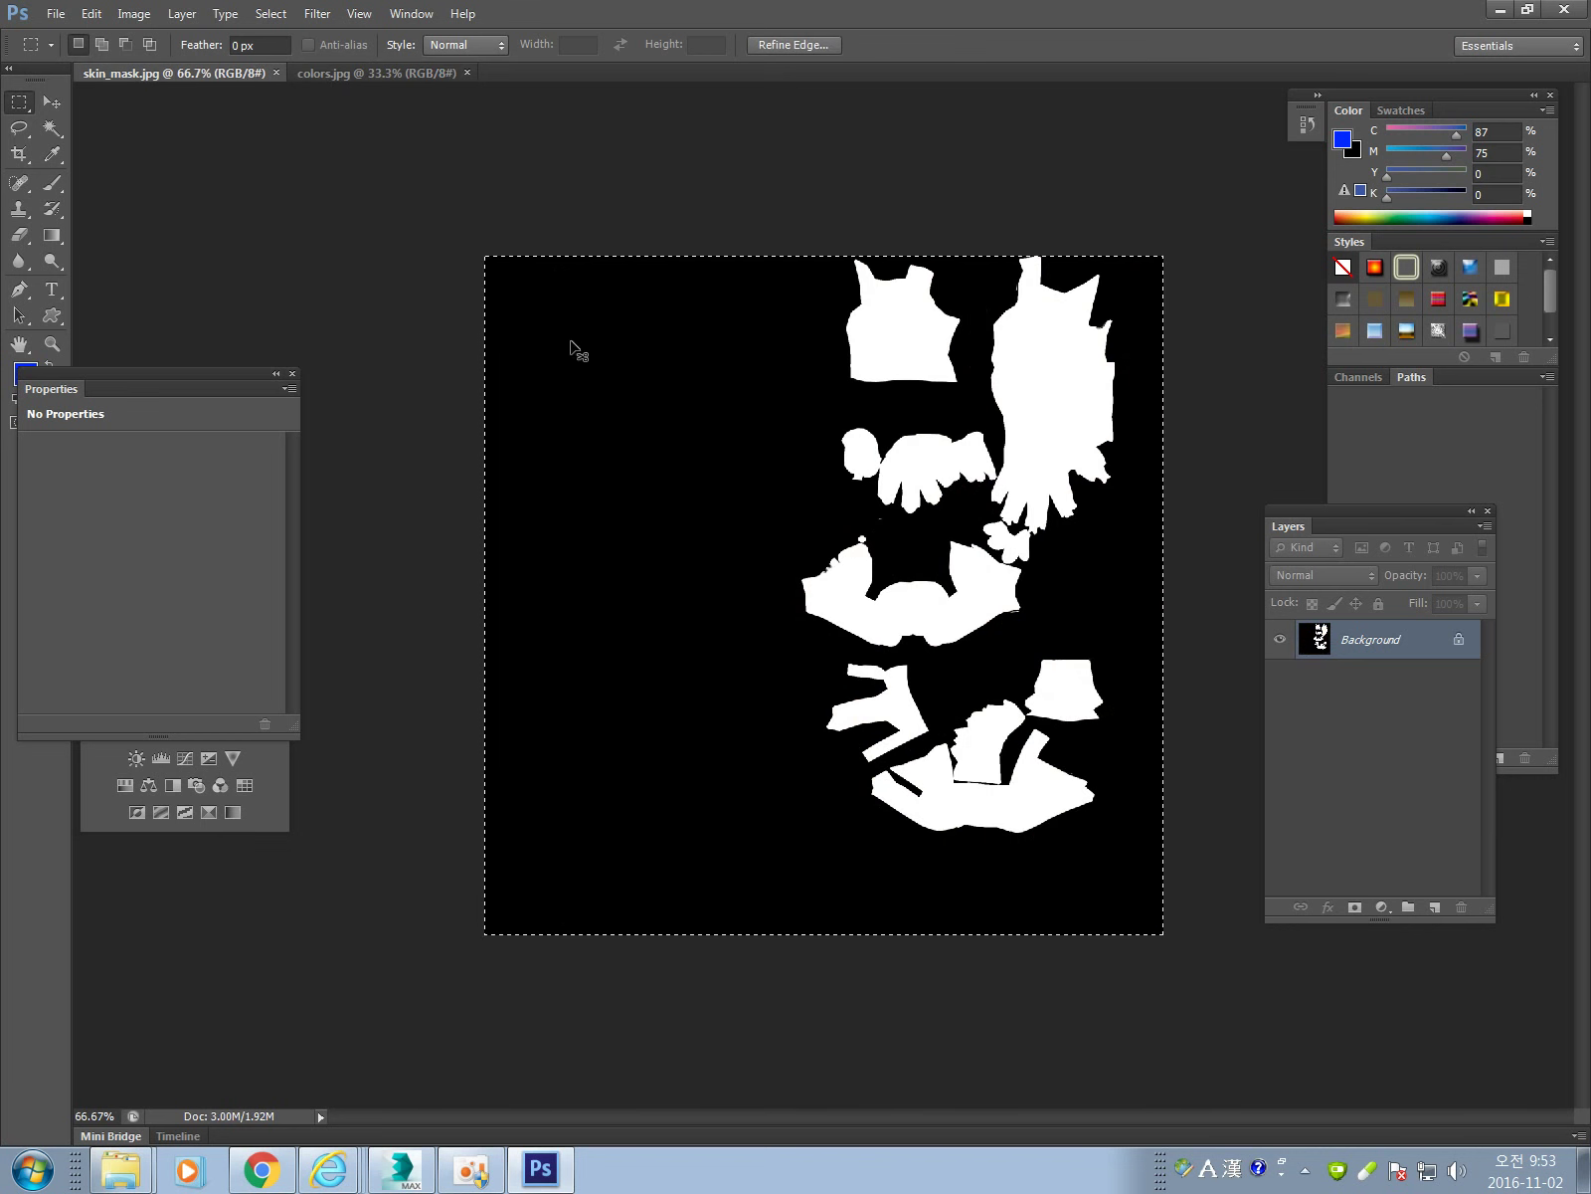
key("ctrl+c")
left_click(319, 79)
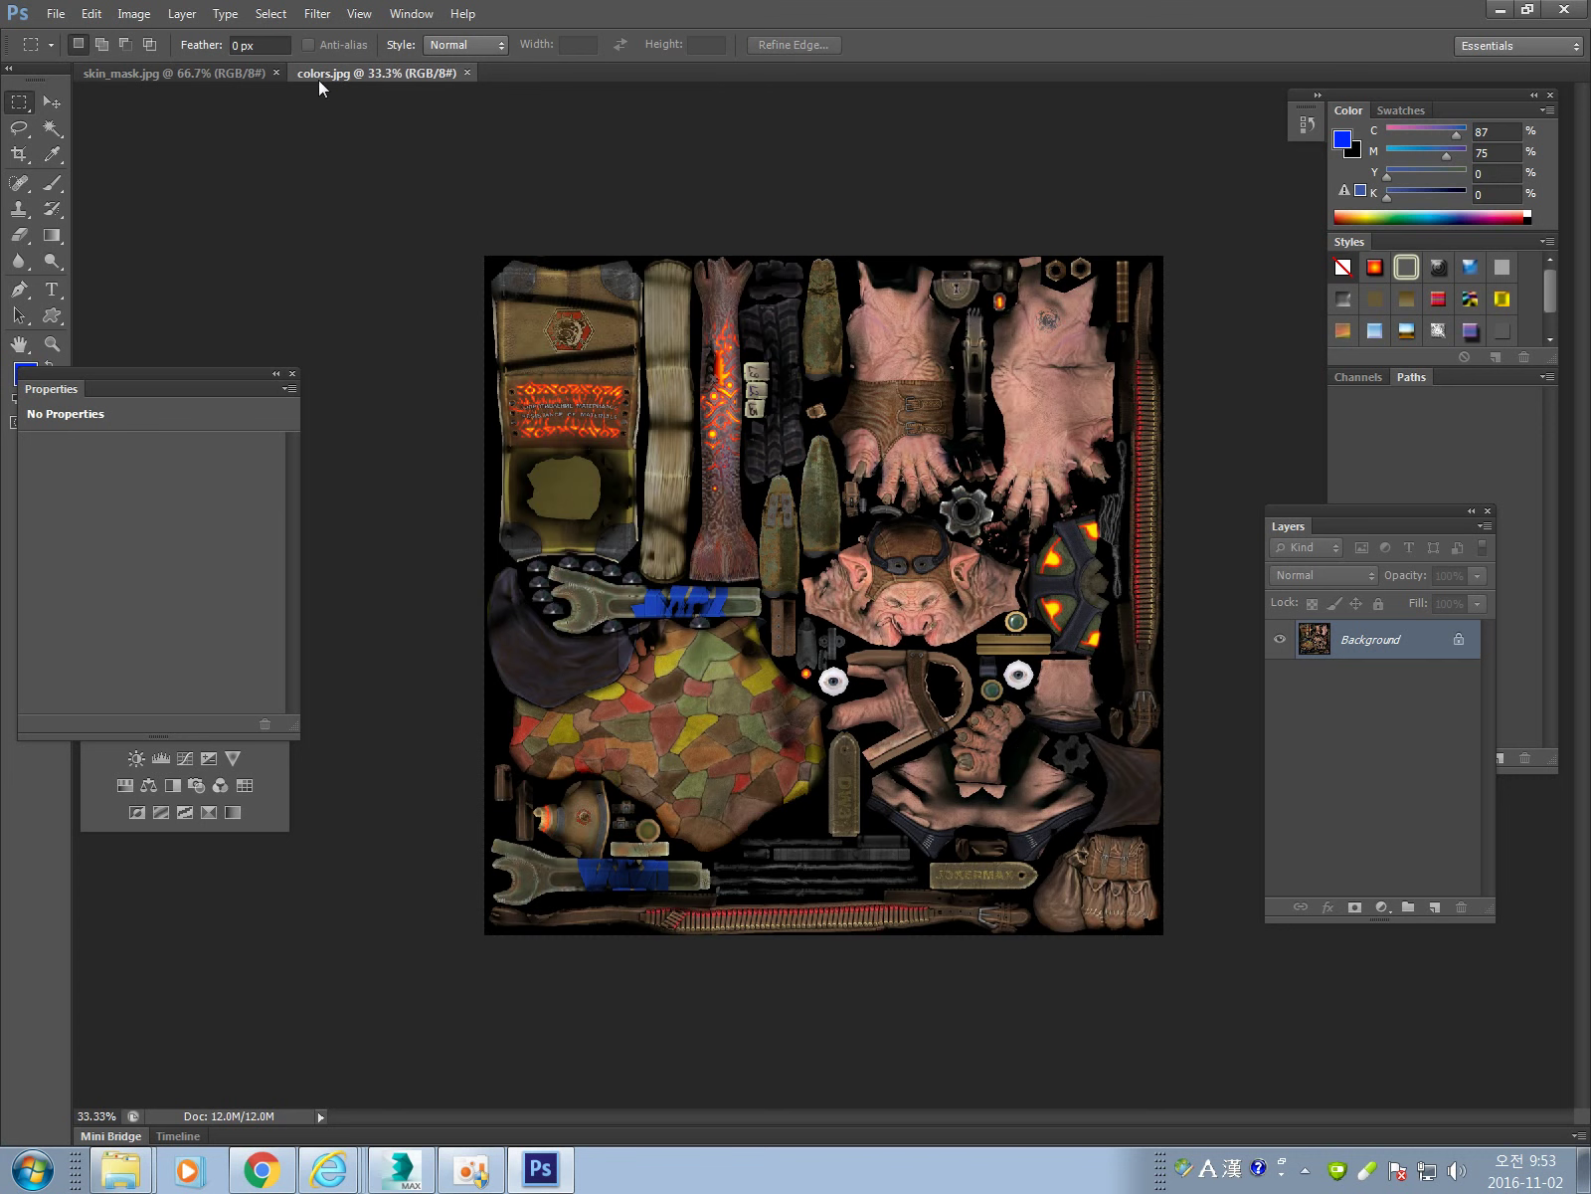
key("ctrl+v")
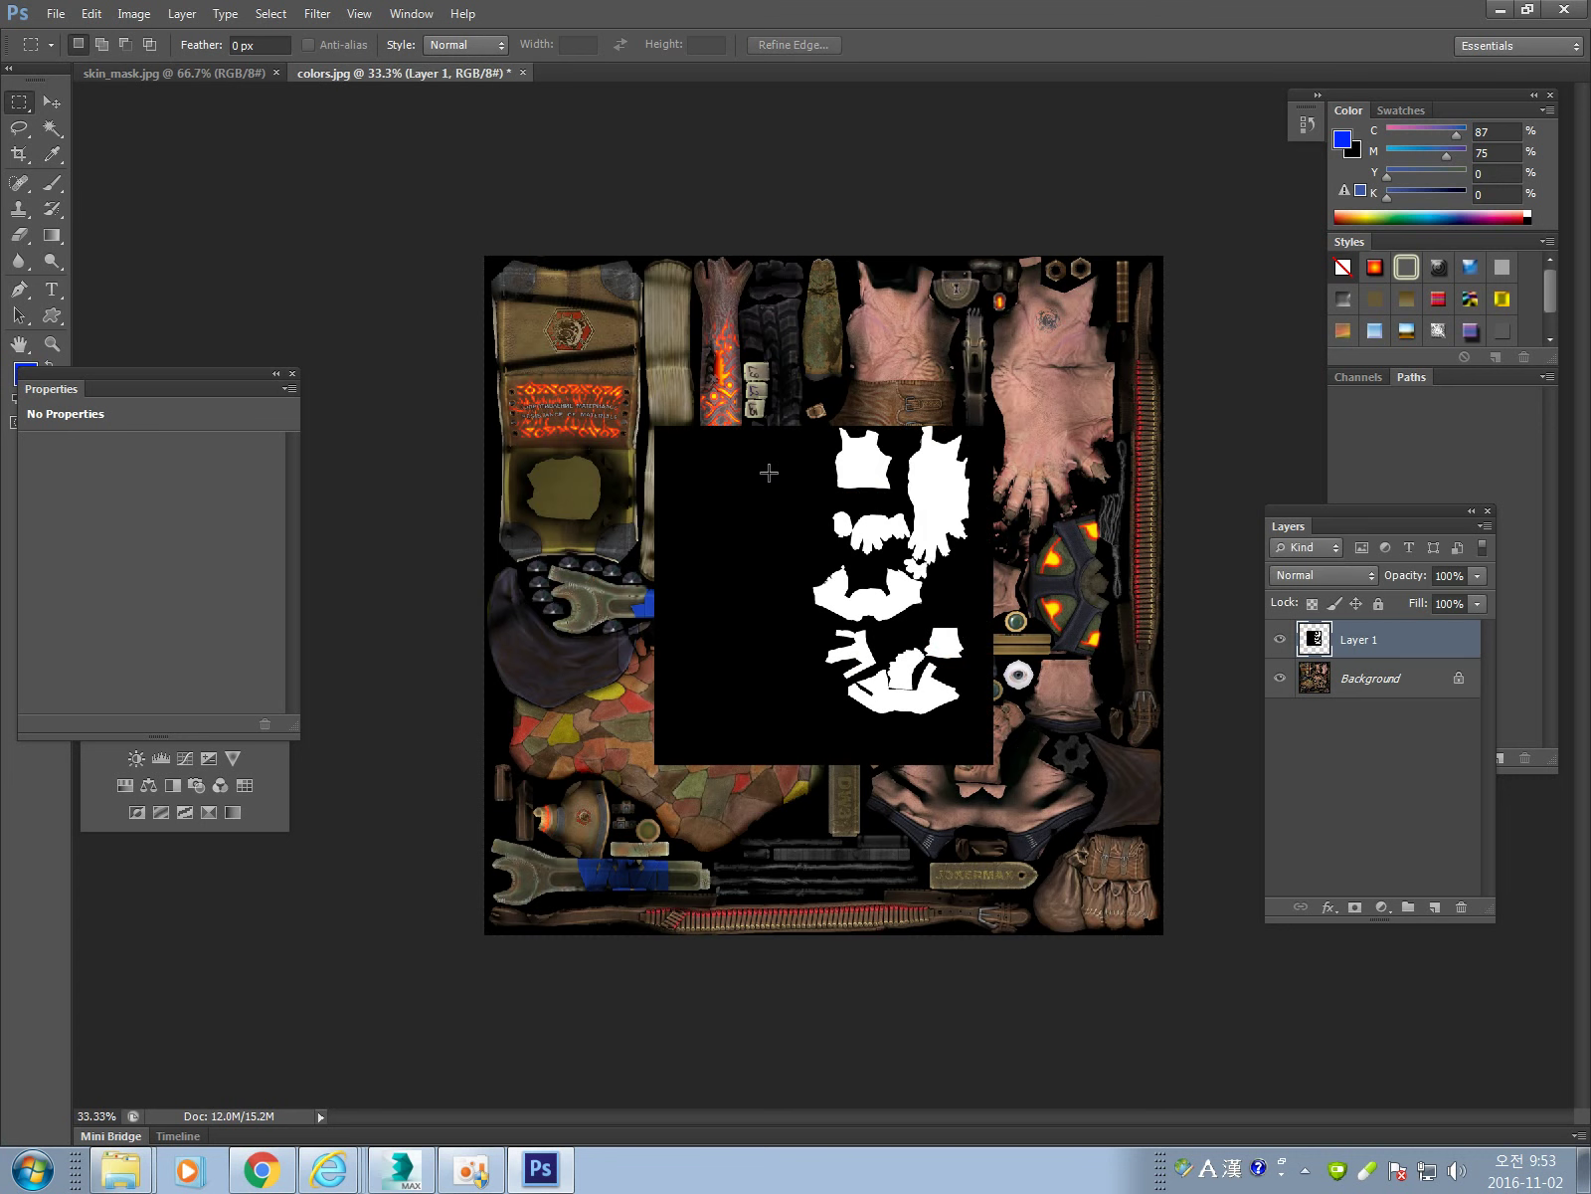
Scale the pasted mask layer proportionally to about 200% so it covers the whole canvas, and set its blend mode to Multiply.
left_click(52, 101)
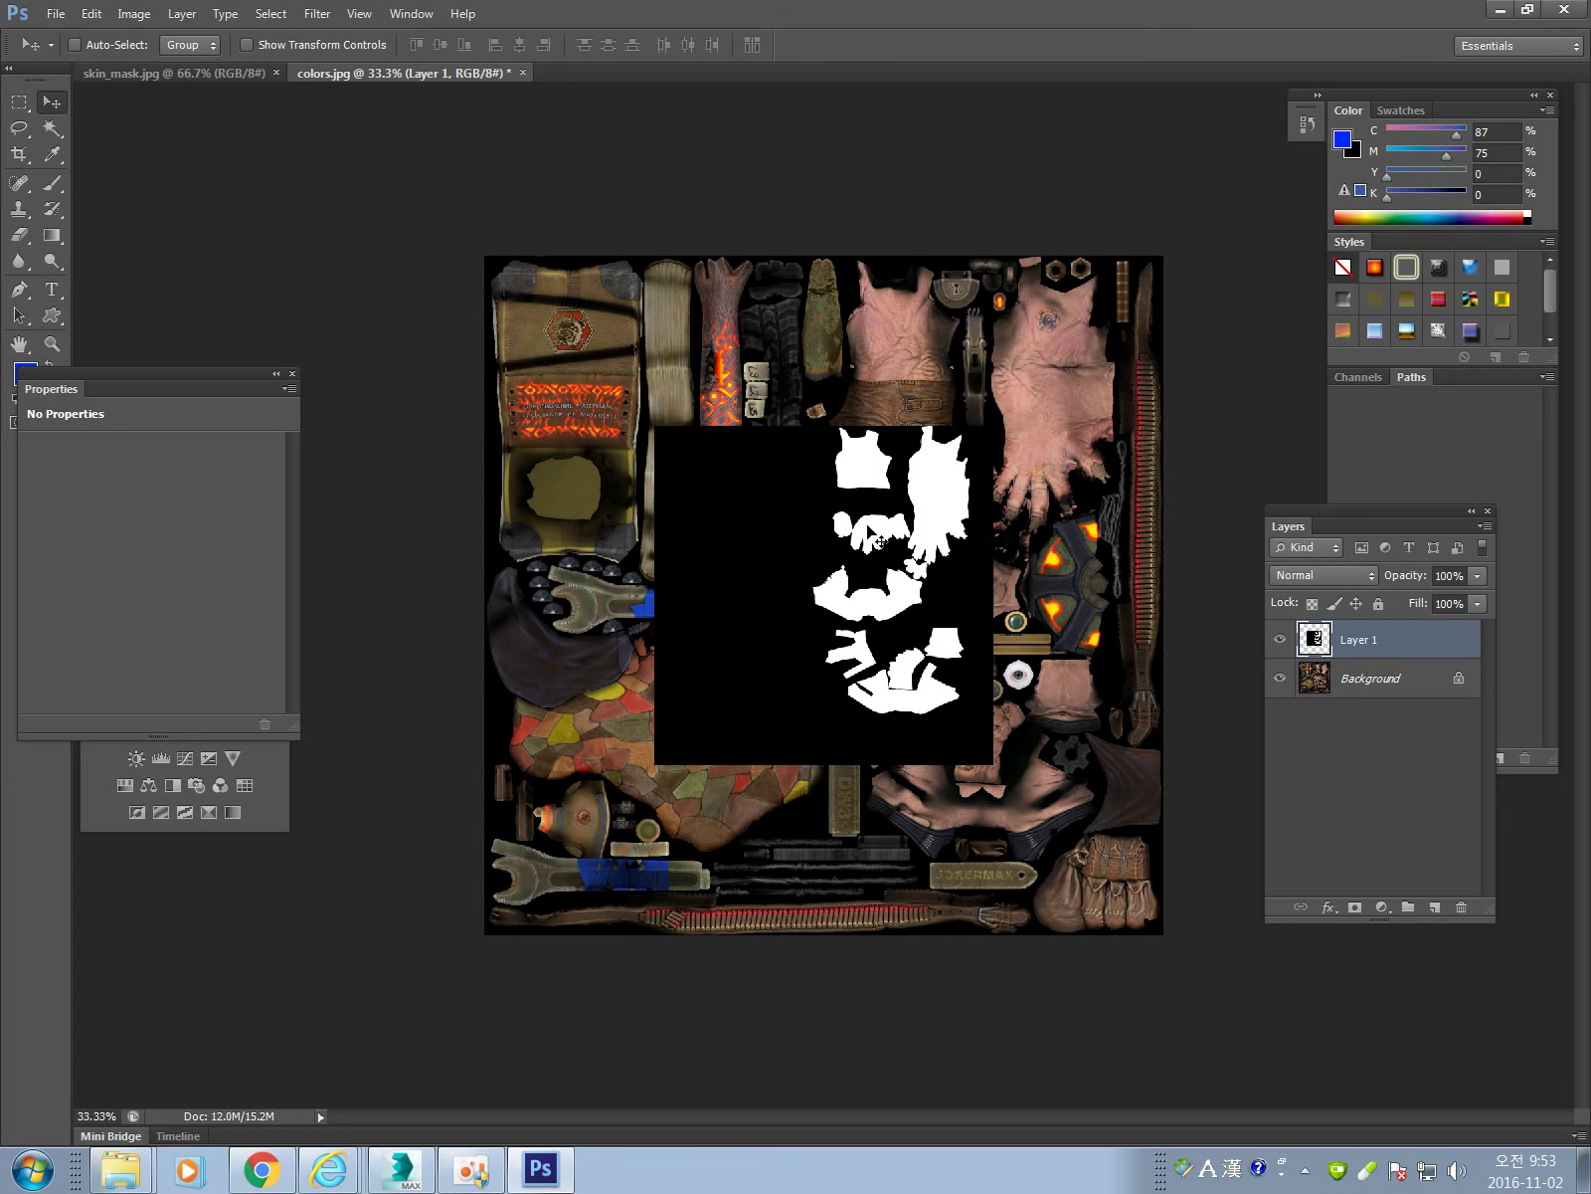
mouse_move(877, 537)
left_mouse_down()
mouse_move(942, 527)
mouse_move(868, 500)
left_mouse_up()
key("ctrl+t")
left_click_drag(660, 418, 487, 277, "shift")
mouse_move(618, 319)
left_mouse_down()
mouse_move(649, 355)
mouse_move(611, 336)
mouse_move(608, 312)
left_mouse_up()
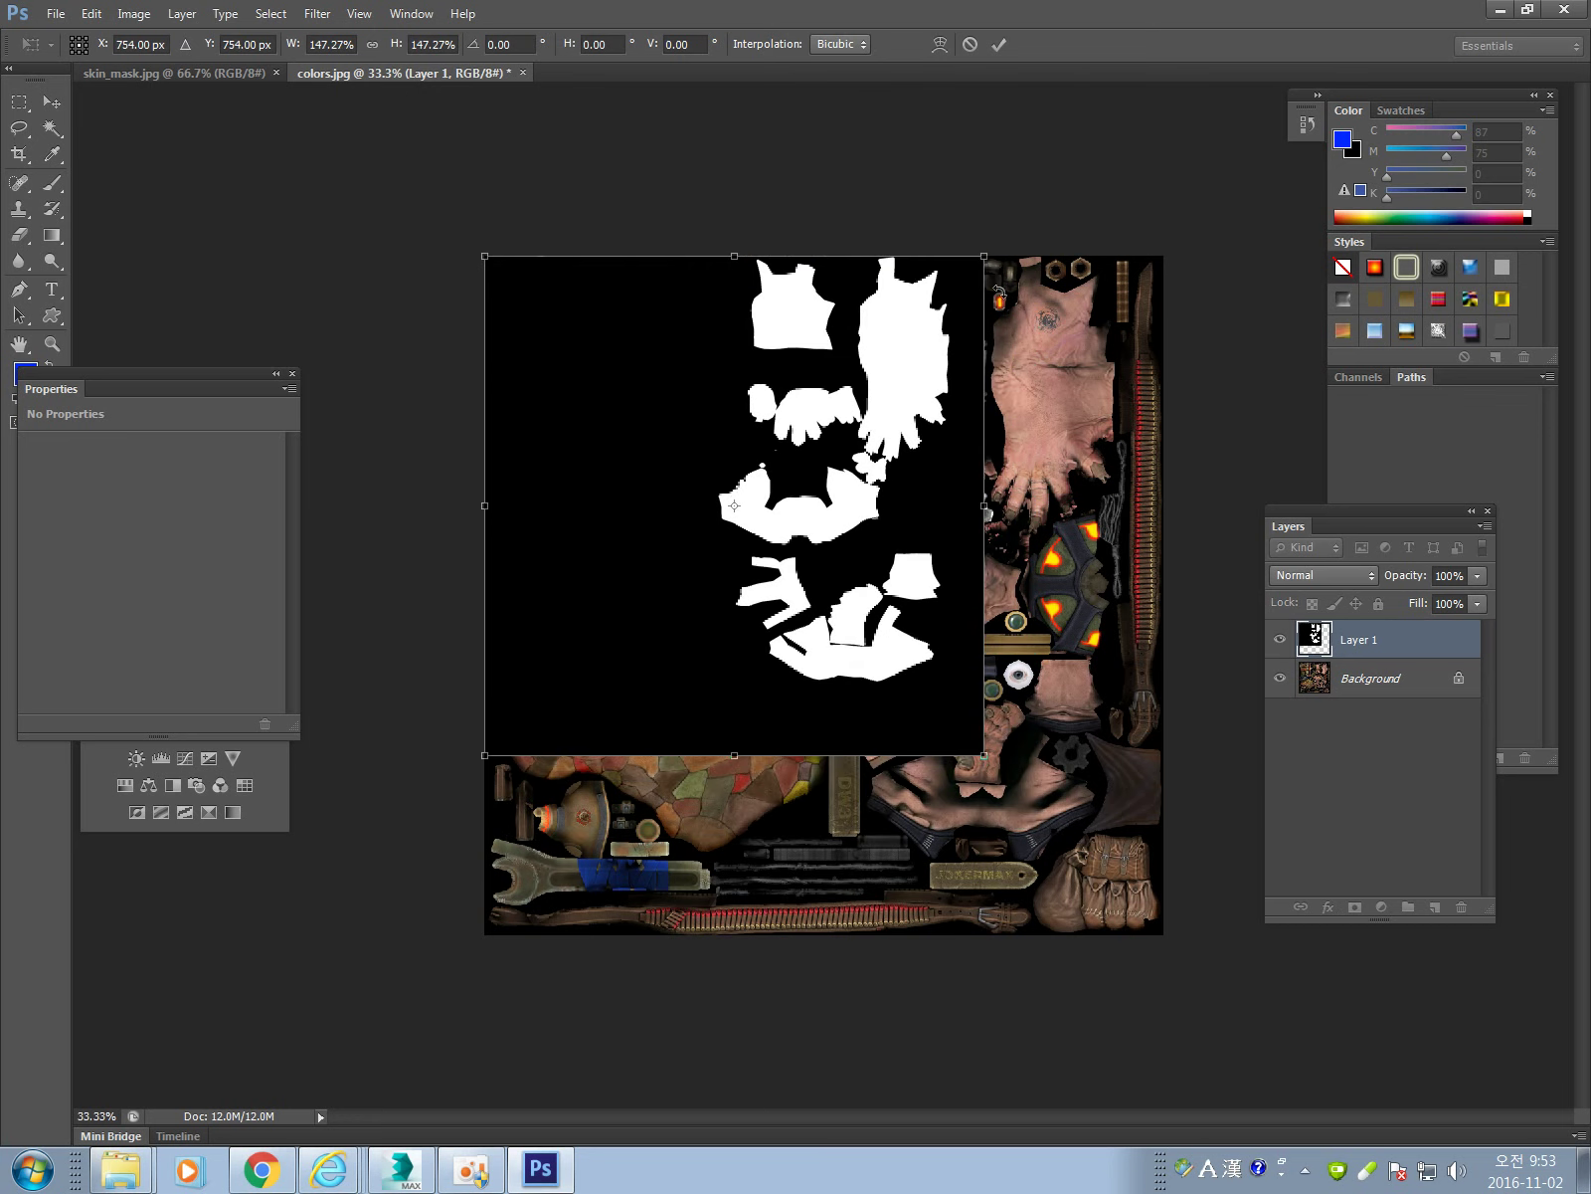
left_click_drag(983, 754, 1174, 882, "shift")
left_click_drag(1189, 896, 1197, 900)
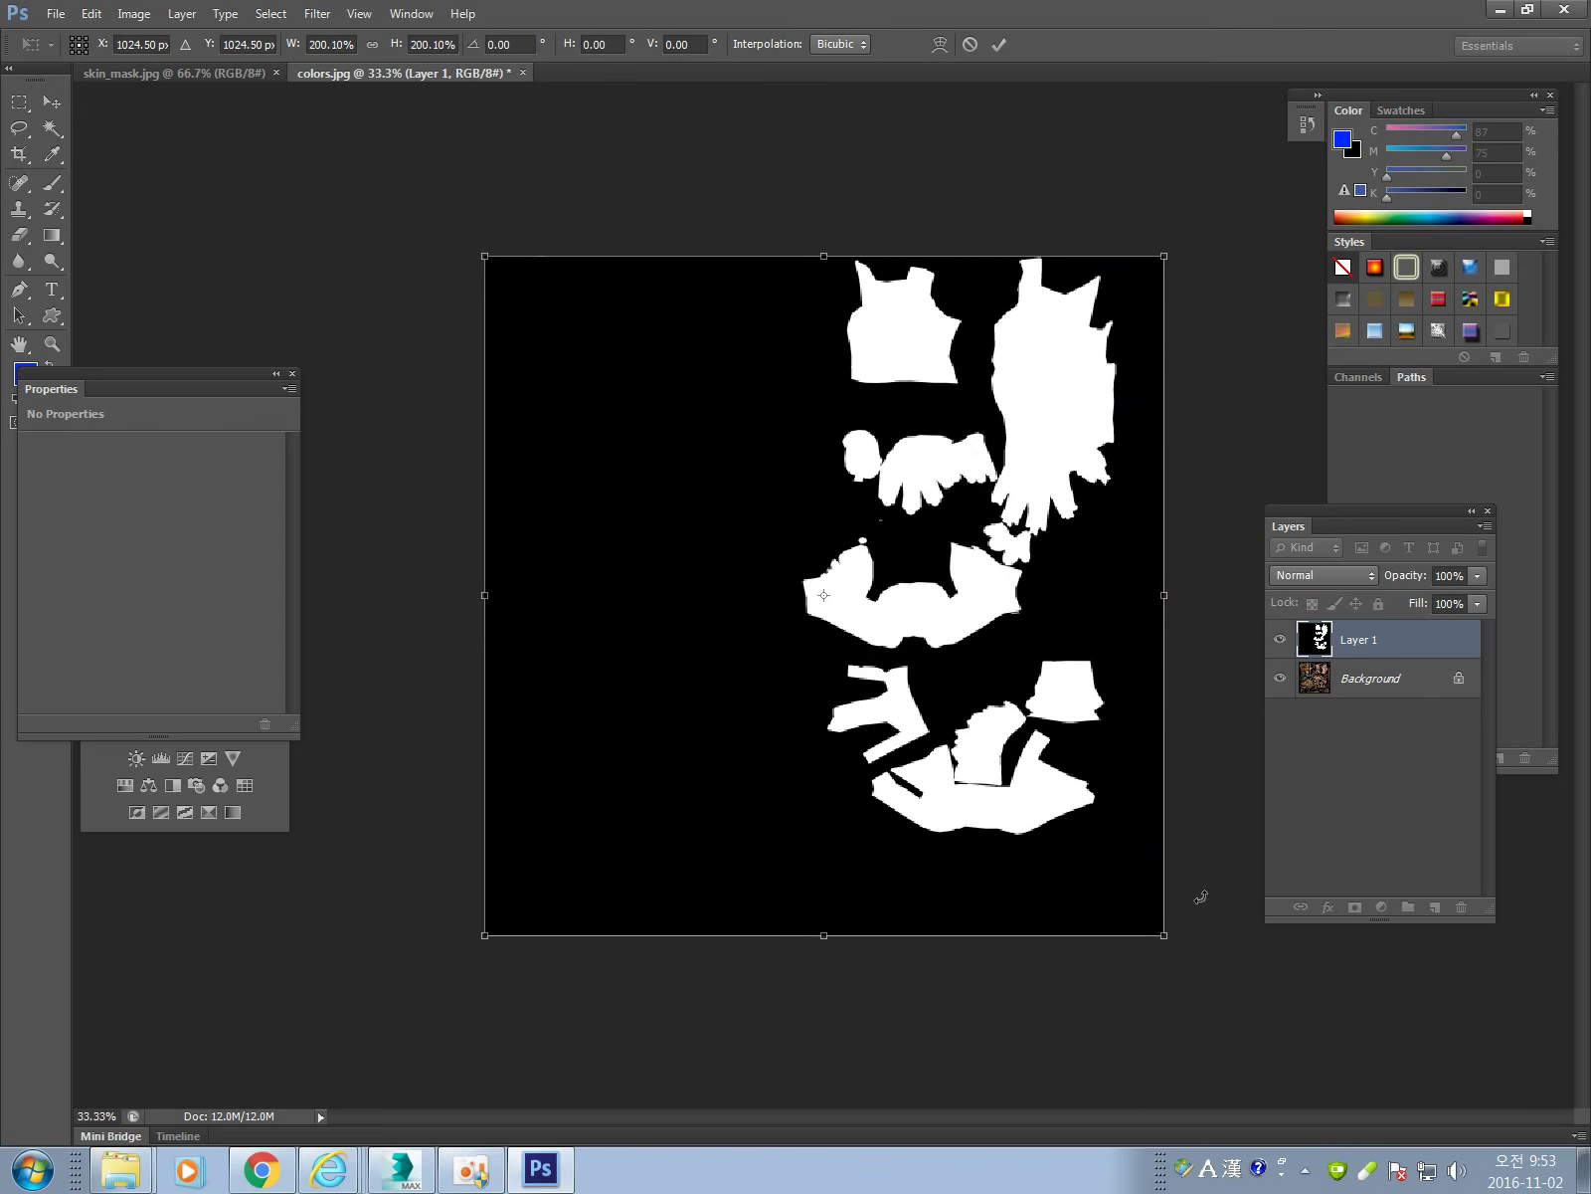
key("Return")
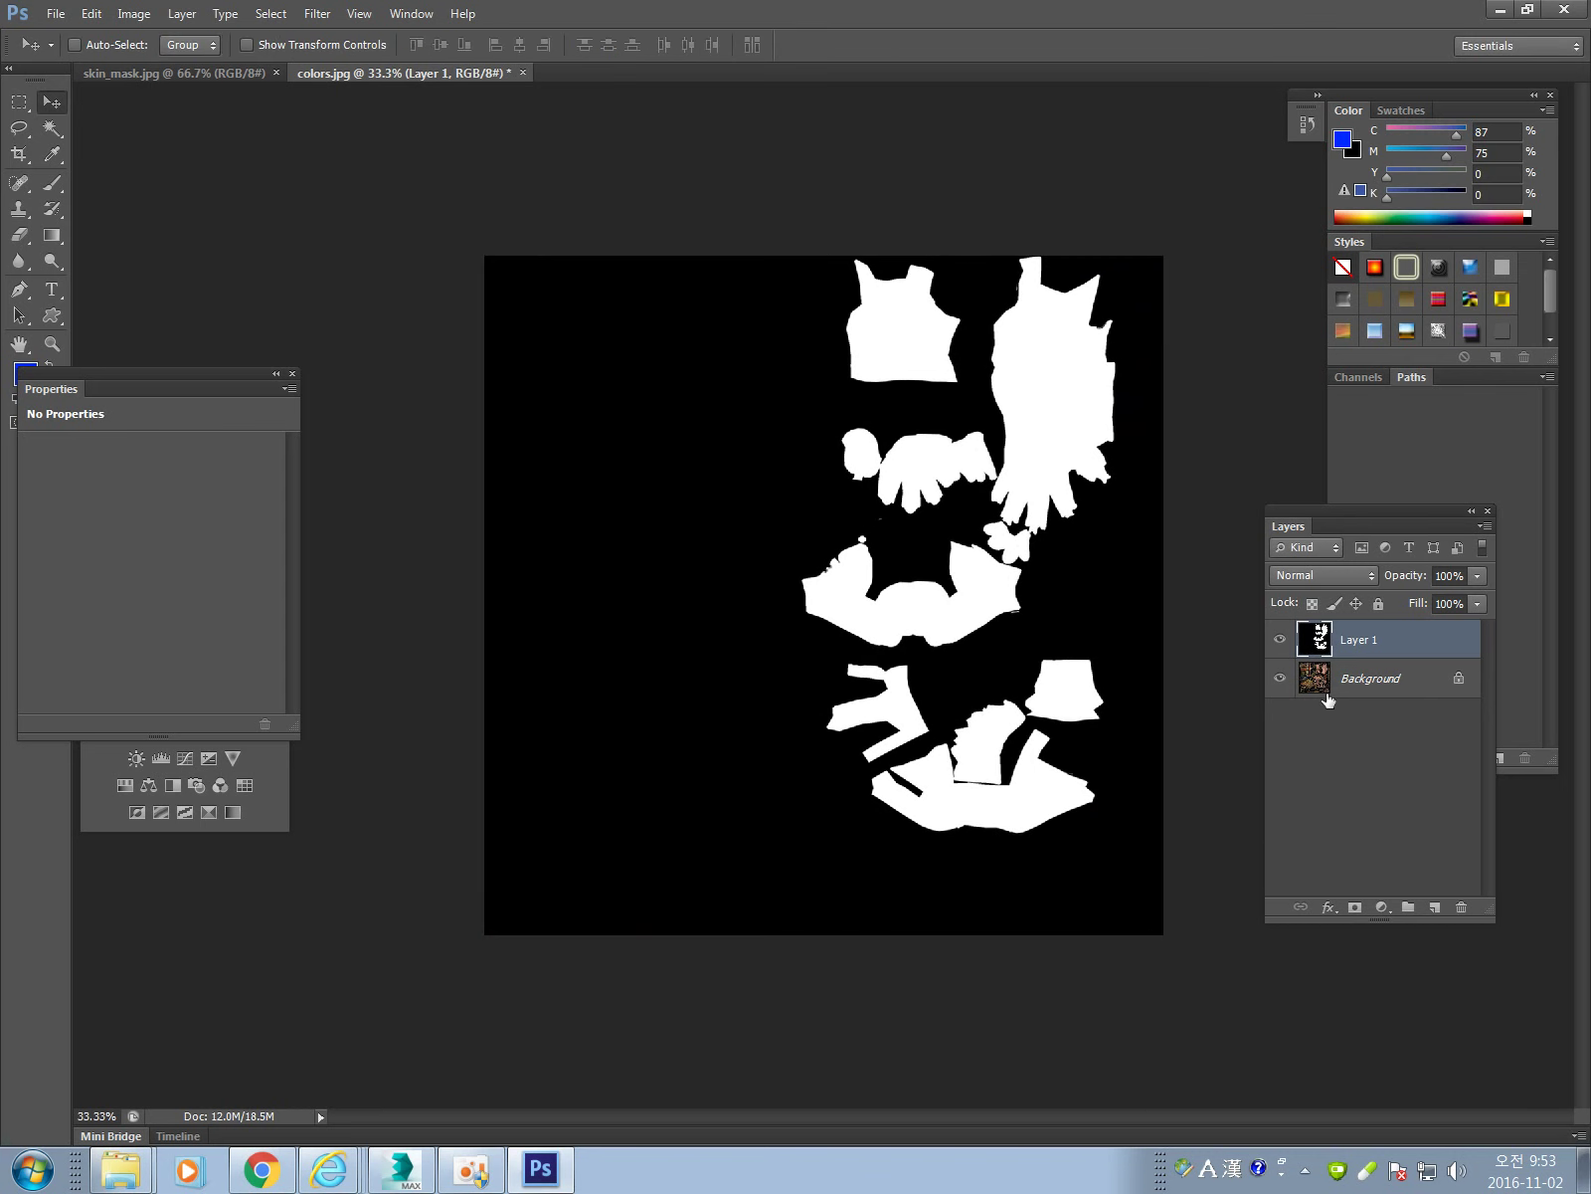
left_click(1365, 581)
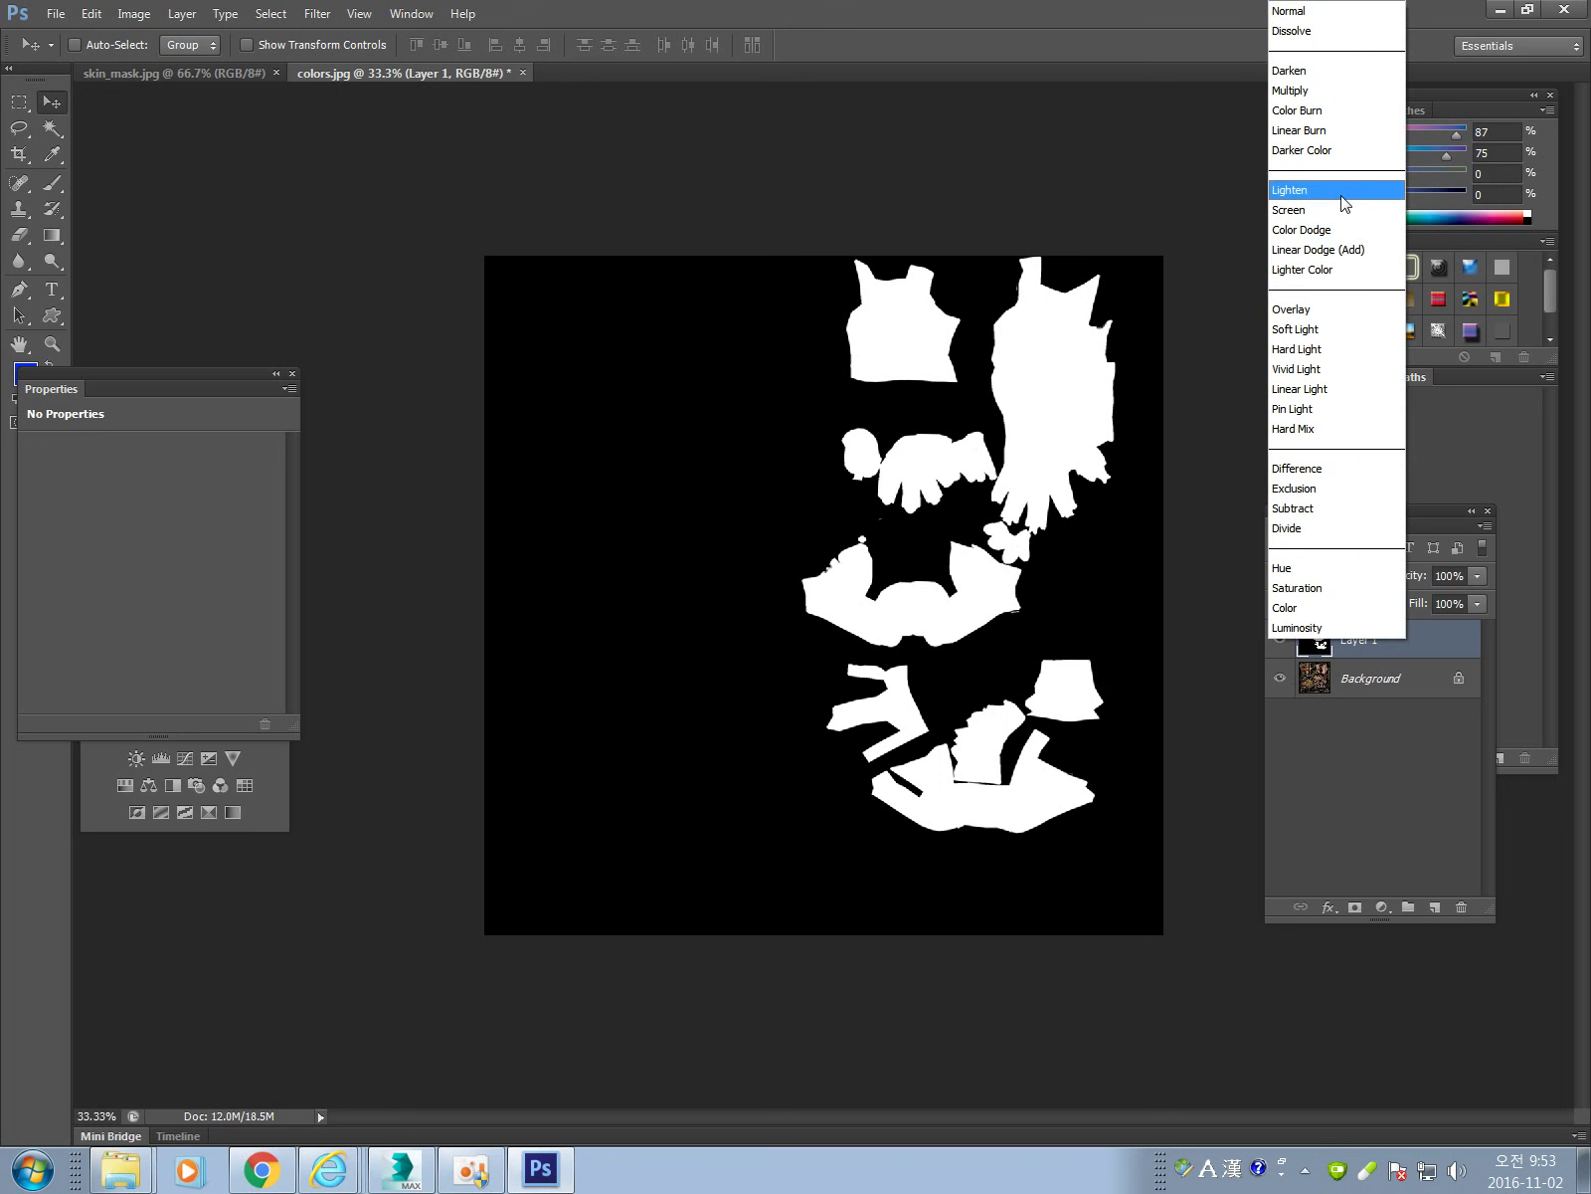
left_click(1338, 92)
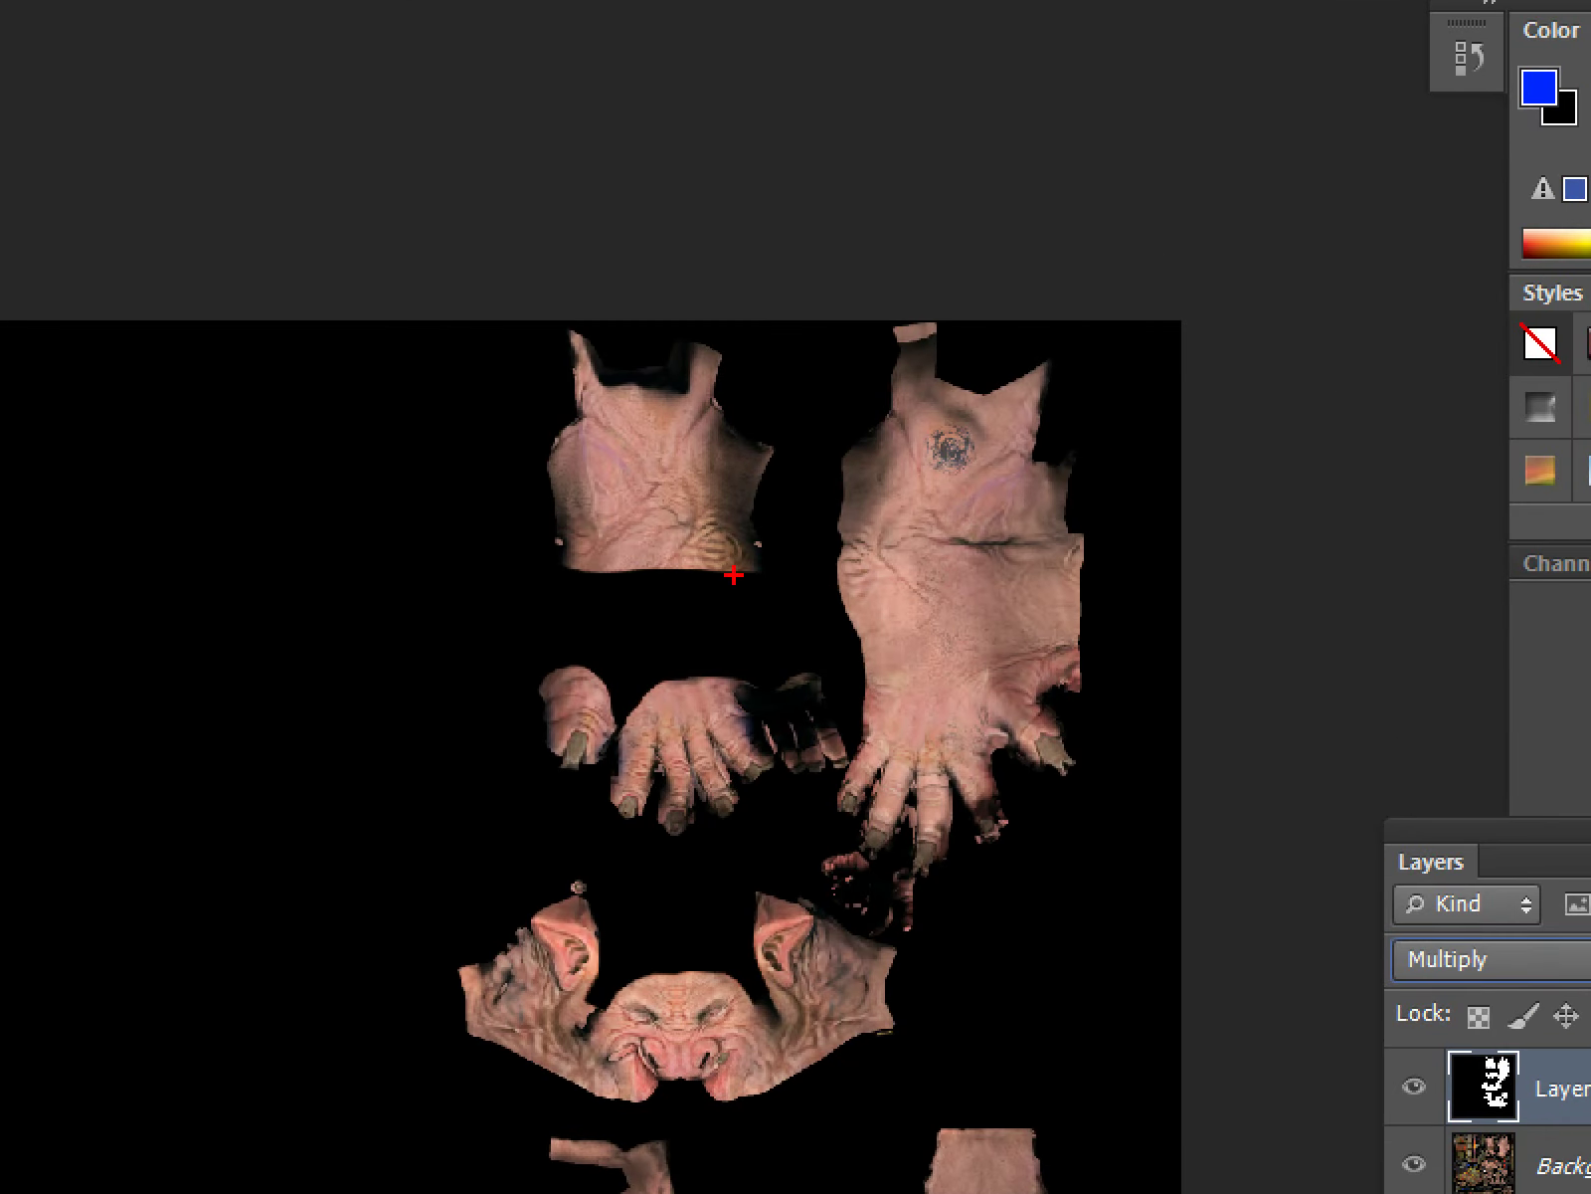
Examine the skin areas of colors.jpg that the Multiply mask layer isolates, from torso and hands to the face.
left_click_drag(878, 340, 899, 333)
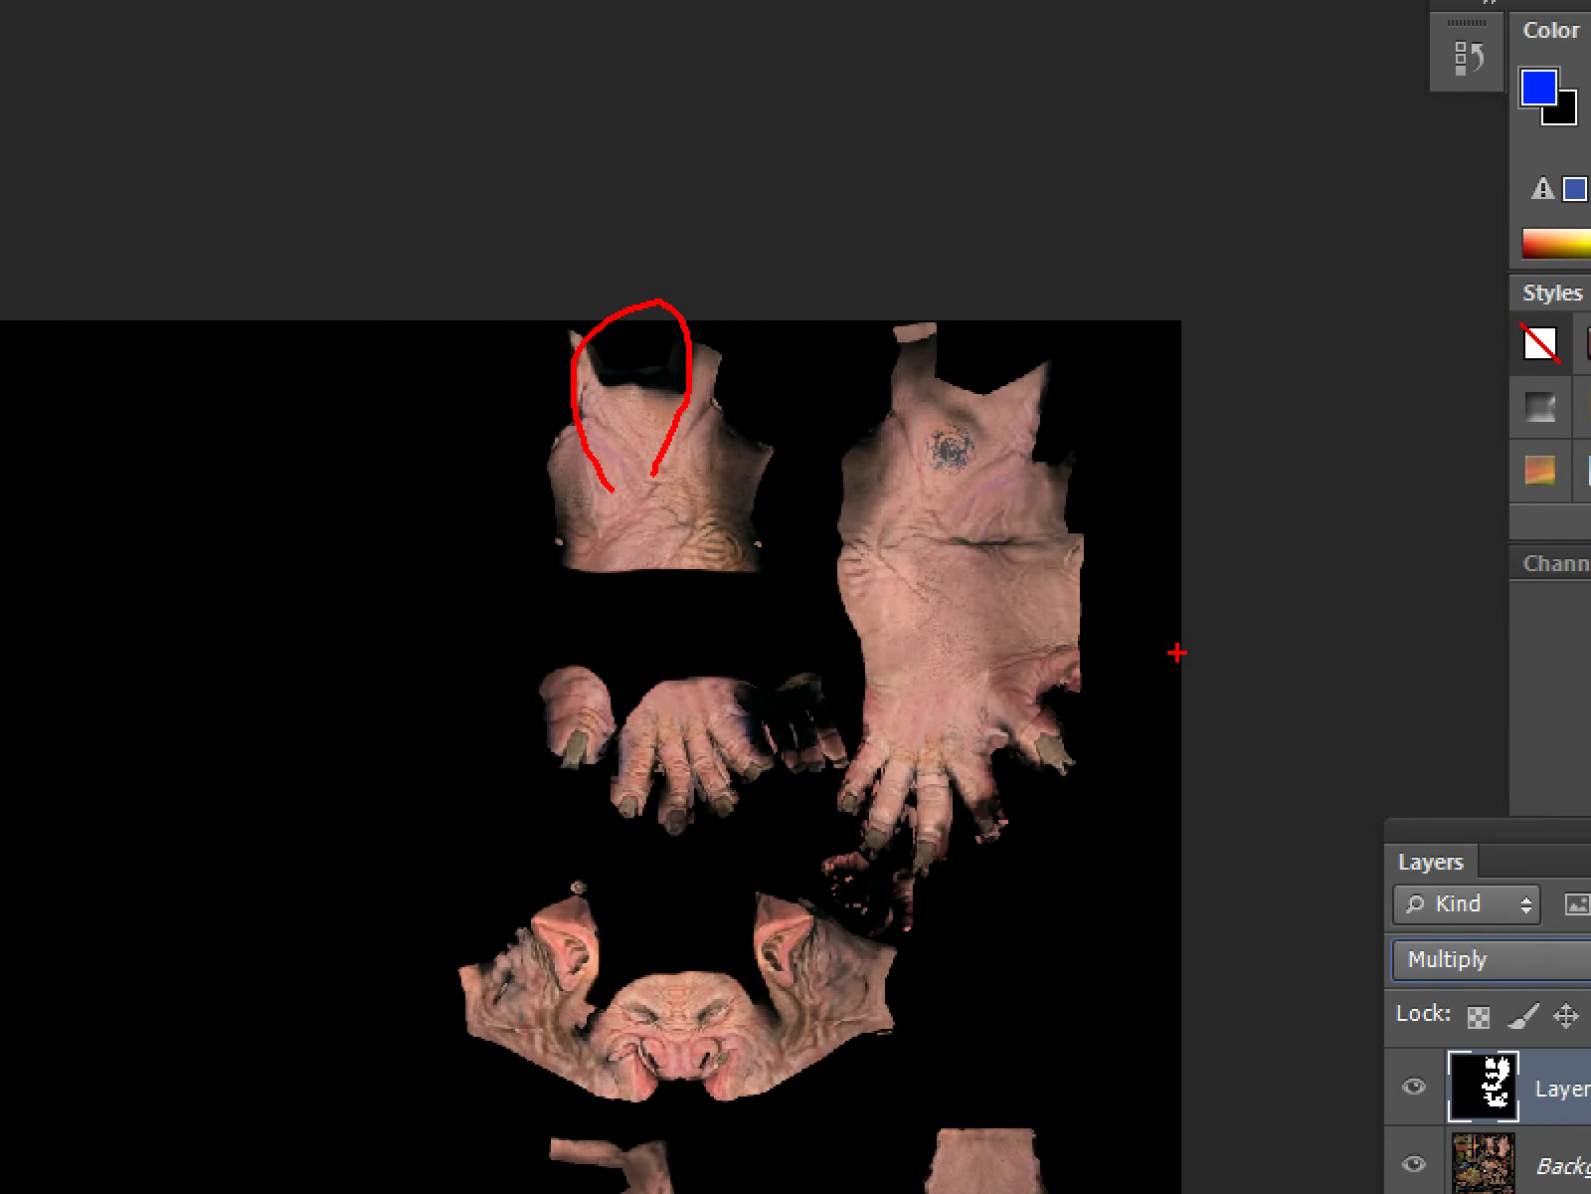
left_click_drag(1176, 653, 1144, 725)
left_click_drag(376, 853, 669, 960)
left_click_drag(275, 1186, 289, 1167)
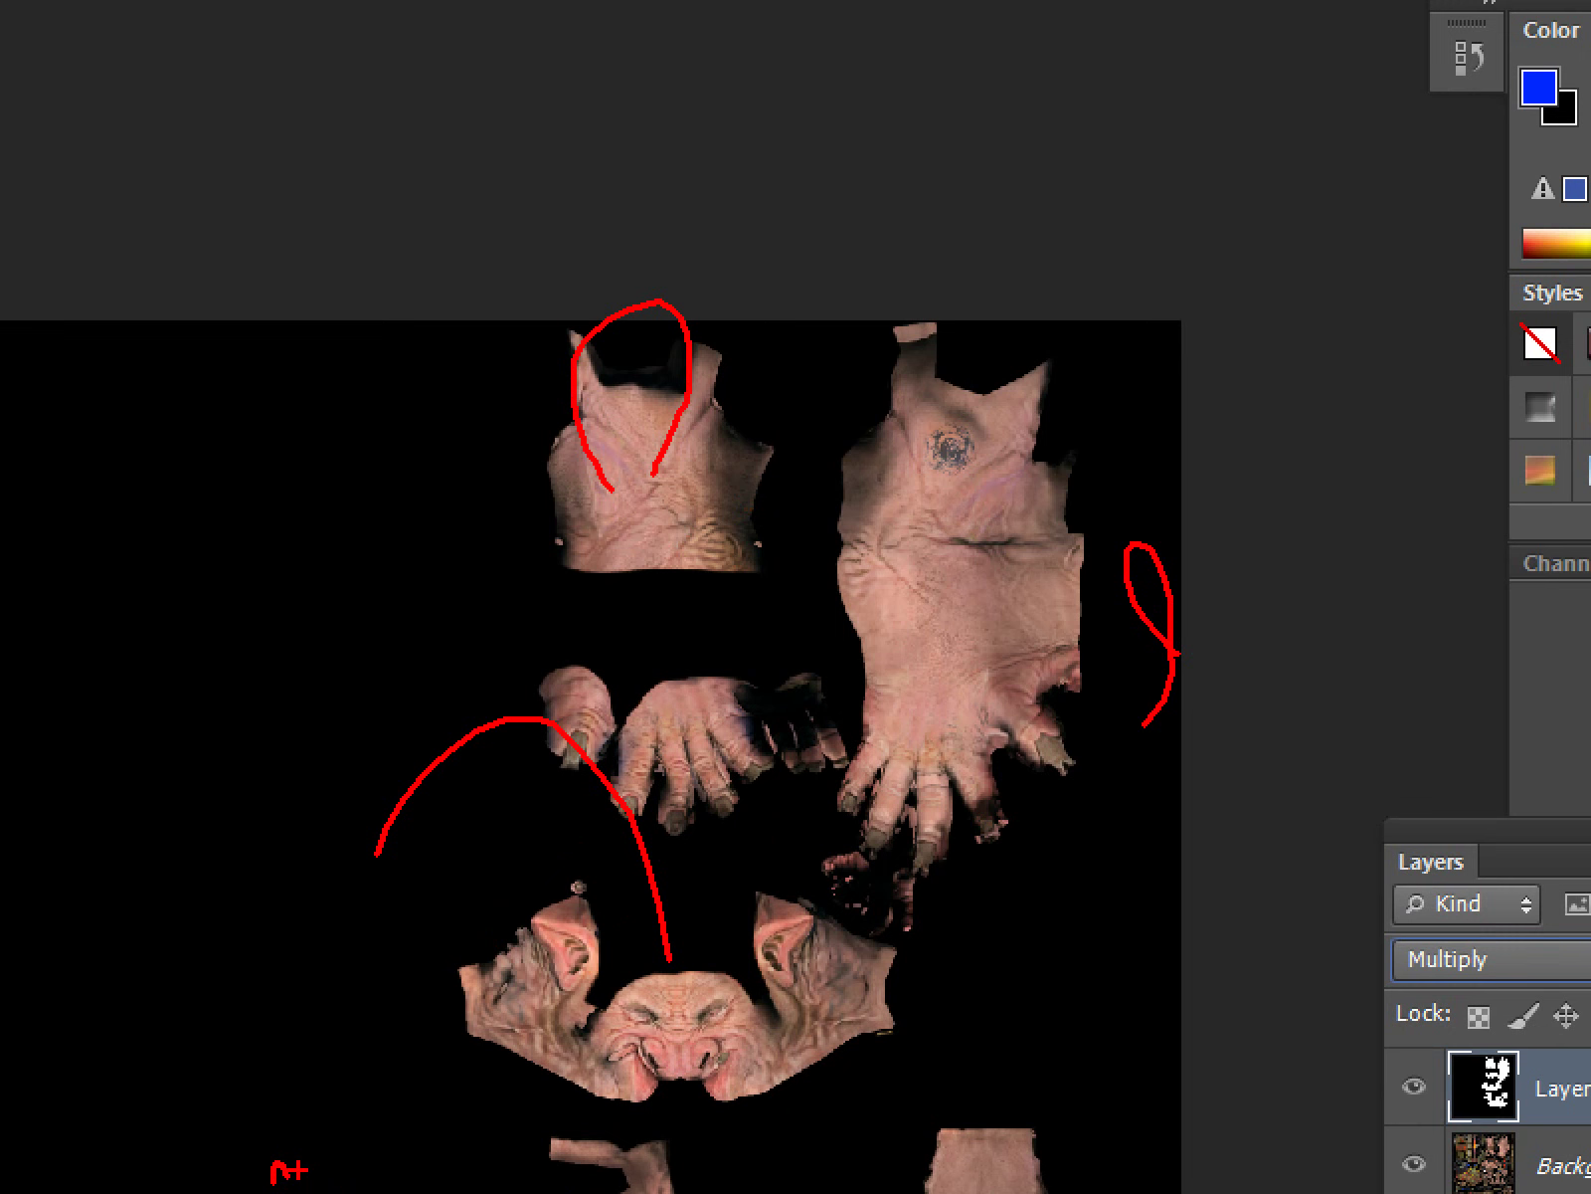
key("Escape")
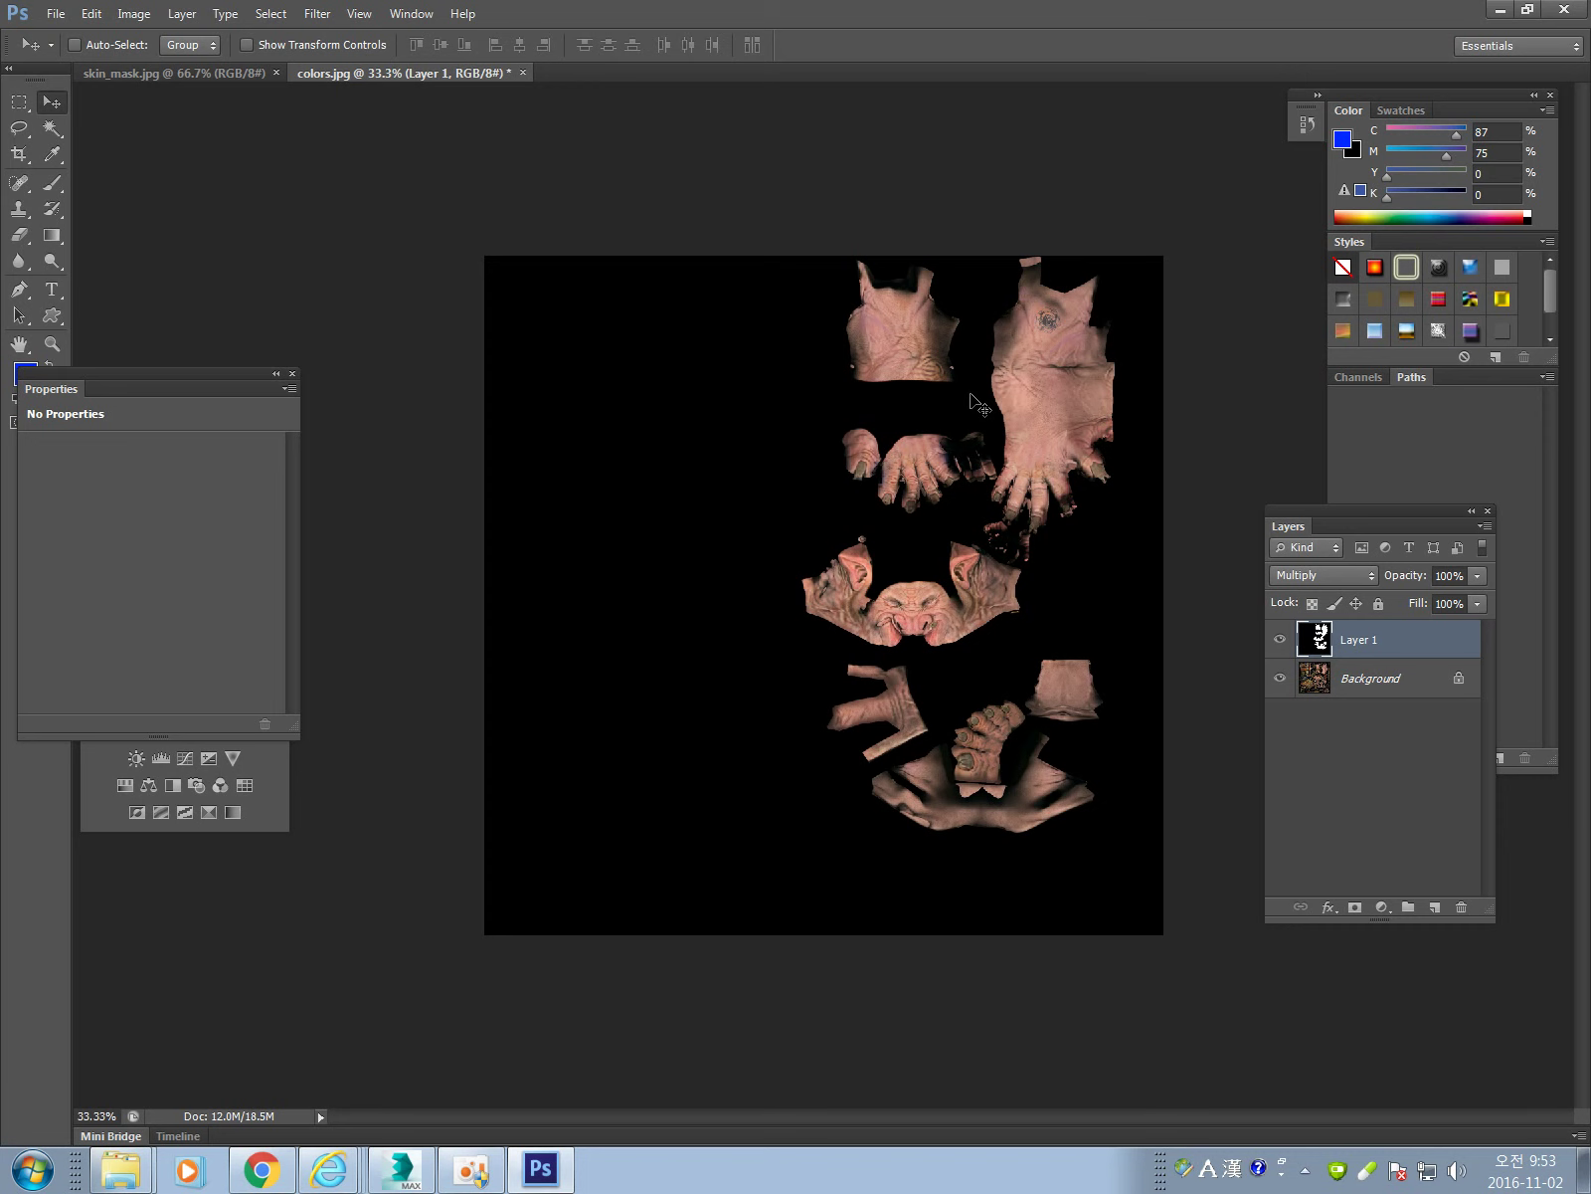
Switch to 3ds Max, go up from the skin_mask.jpg bitmap to the Composite map, and review its two layers and the Layer 2 mask.
key("alt+Tab")
key("alt+Tab")
left_click(401, 1169)
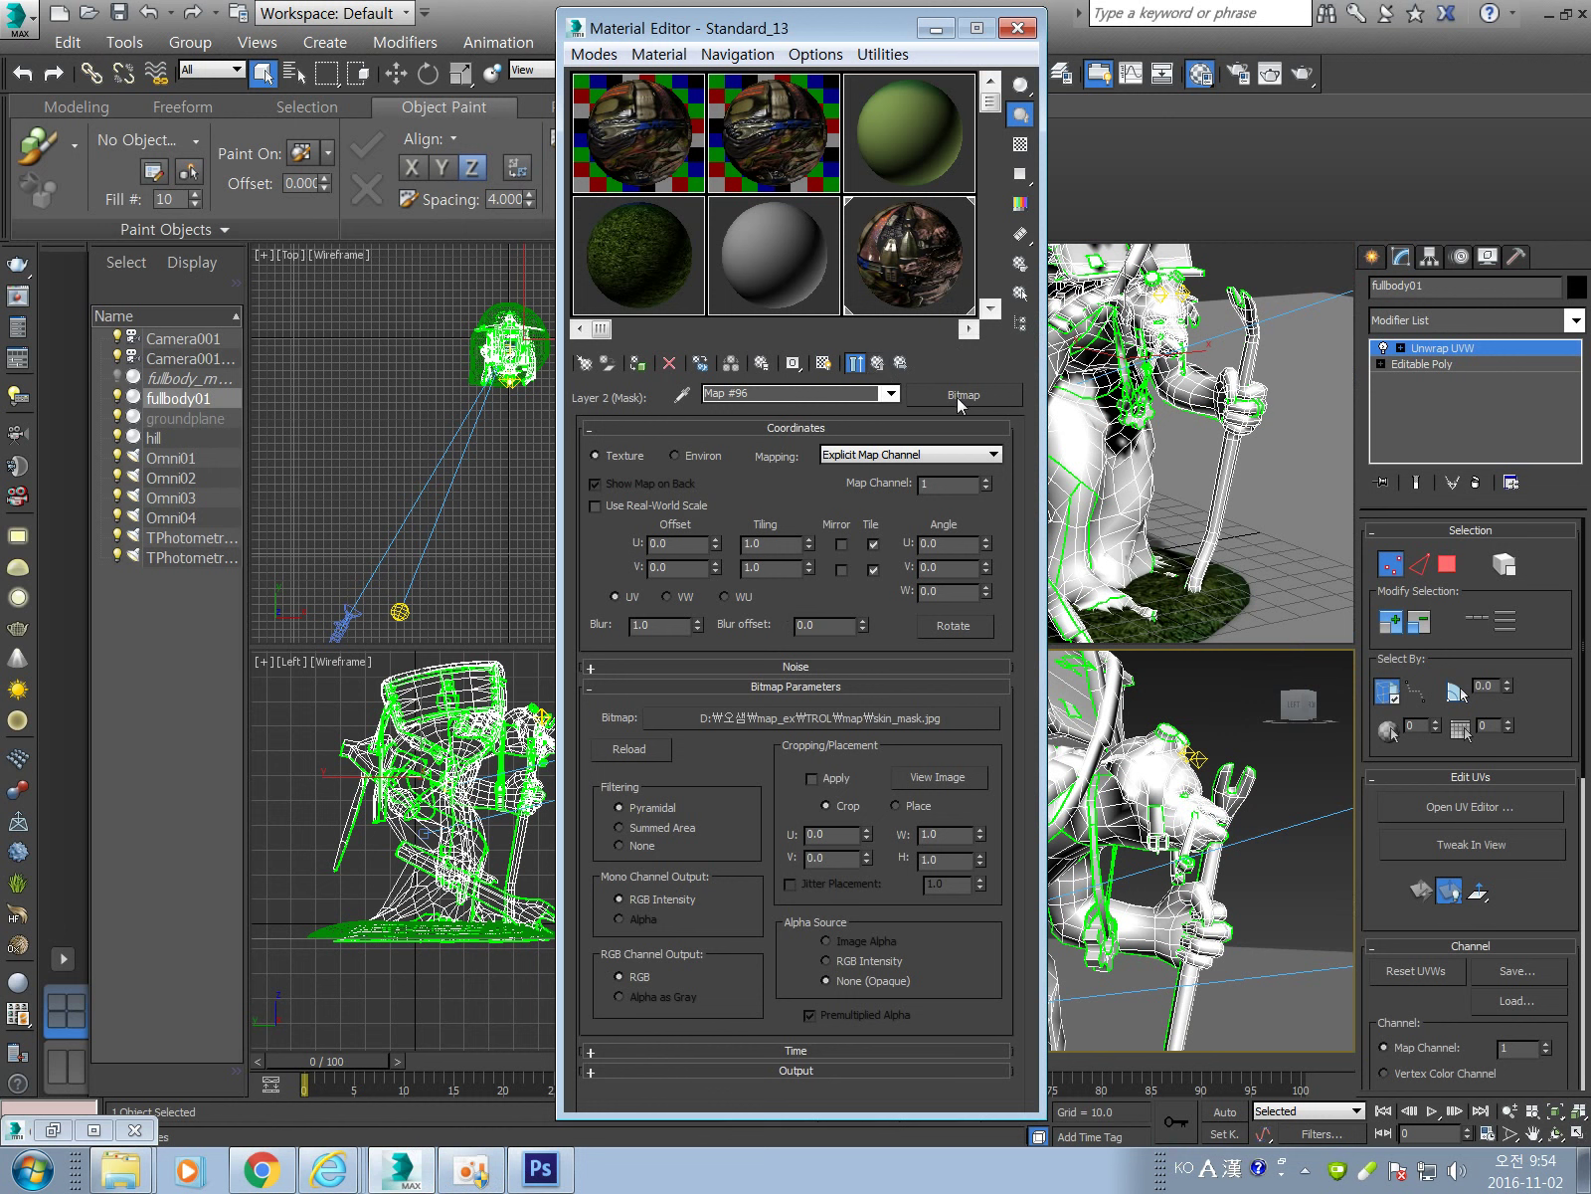
left_click(878, 364)
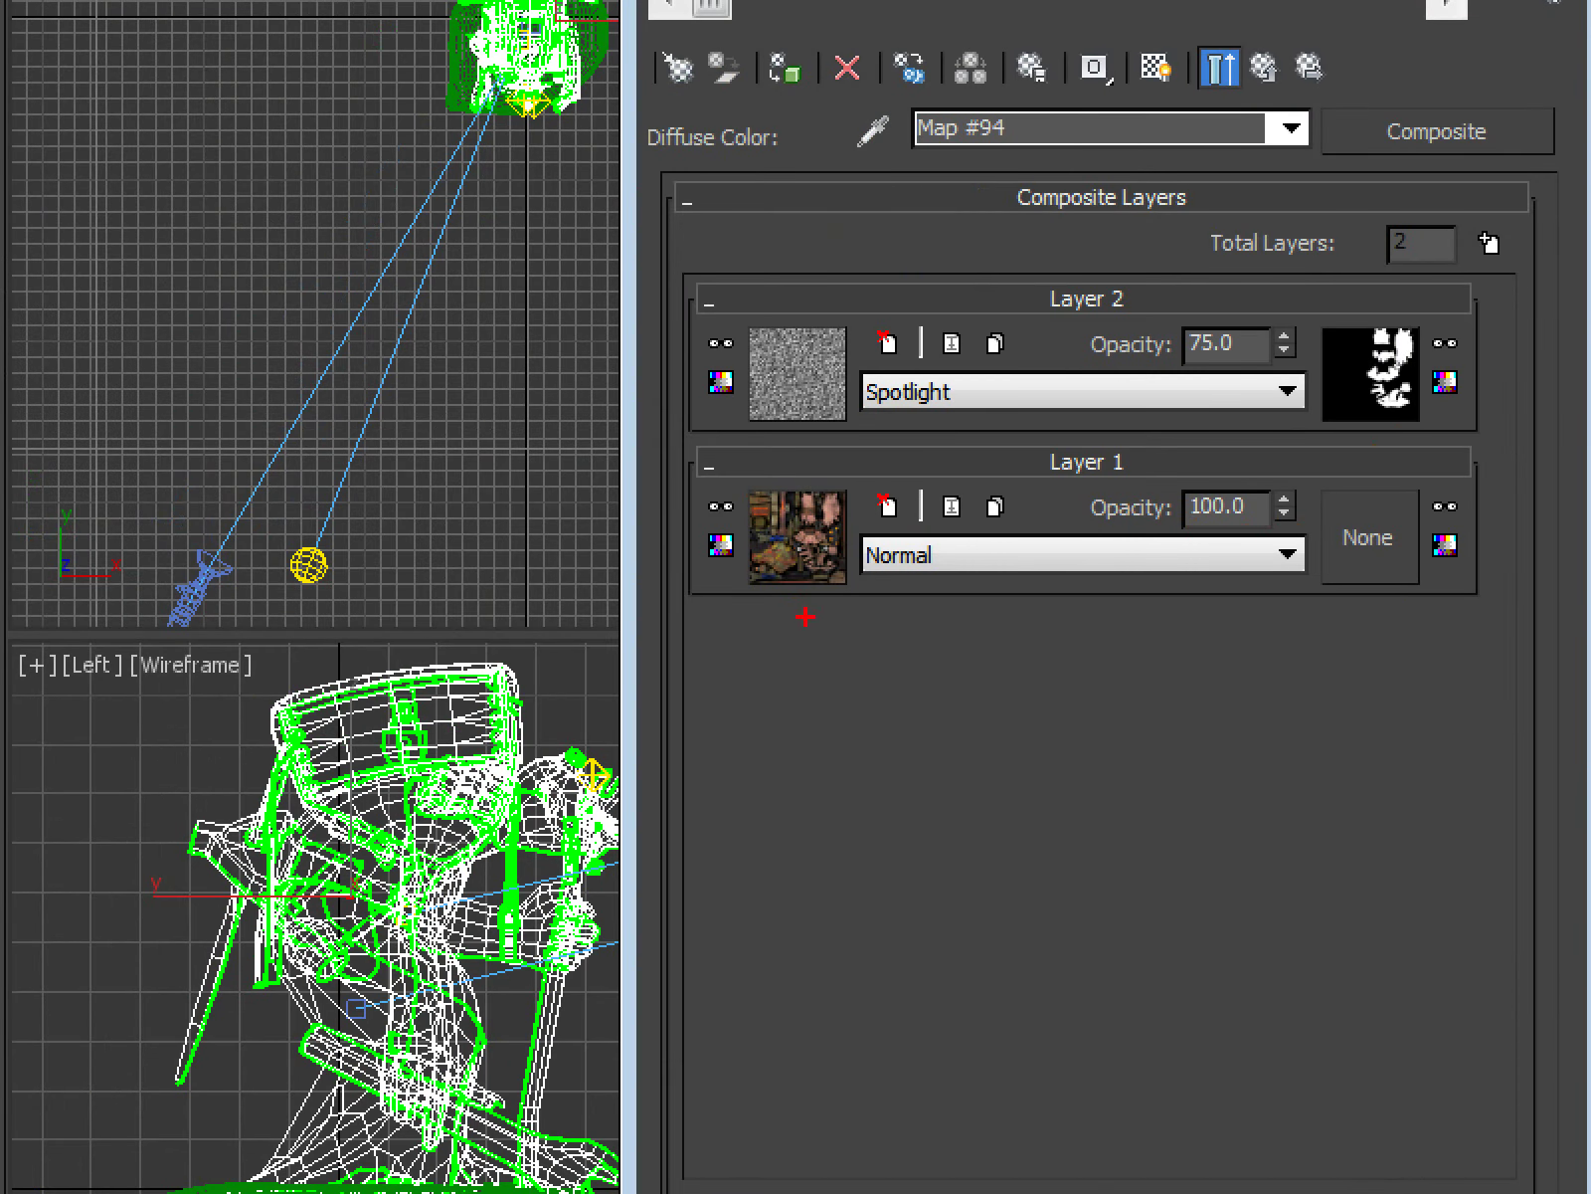
mouse_move(732, 553)
left_mouse_down()
mouse_move(885, 503)
mouse_move(1024, 569)
left_mouse_up()
mouse_move(1400, 442)
left_mouse_down()
mouse_move(1345, 390)
mouse_move(1450, 310)
left_mouse_up()
left_click_drag(786, 419, 857, 396)
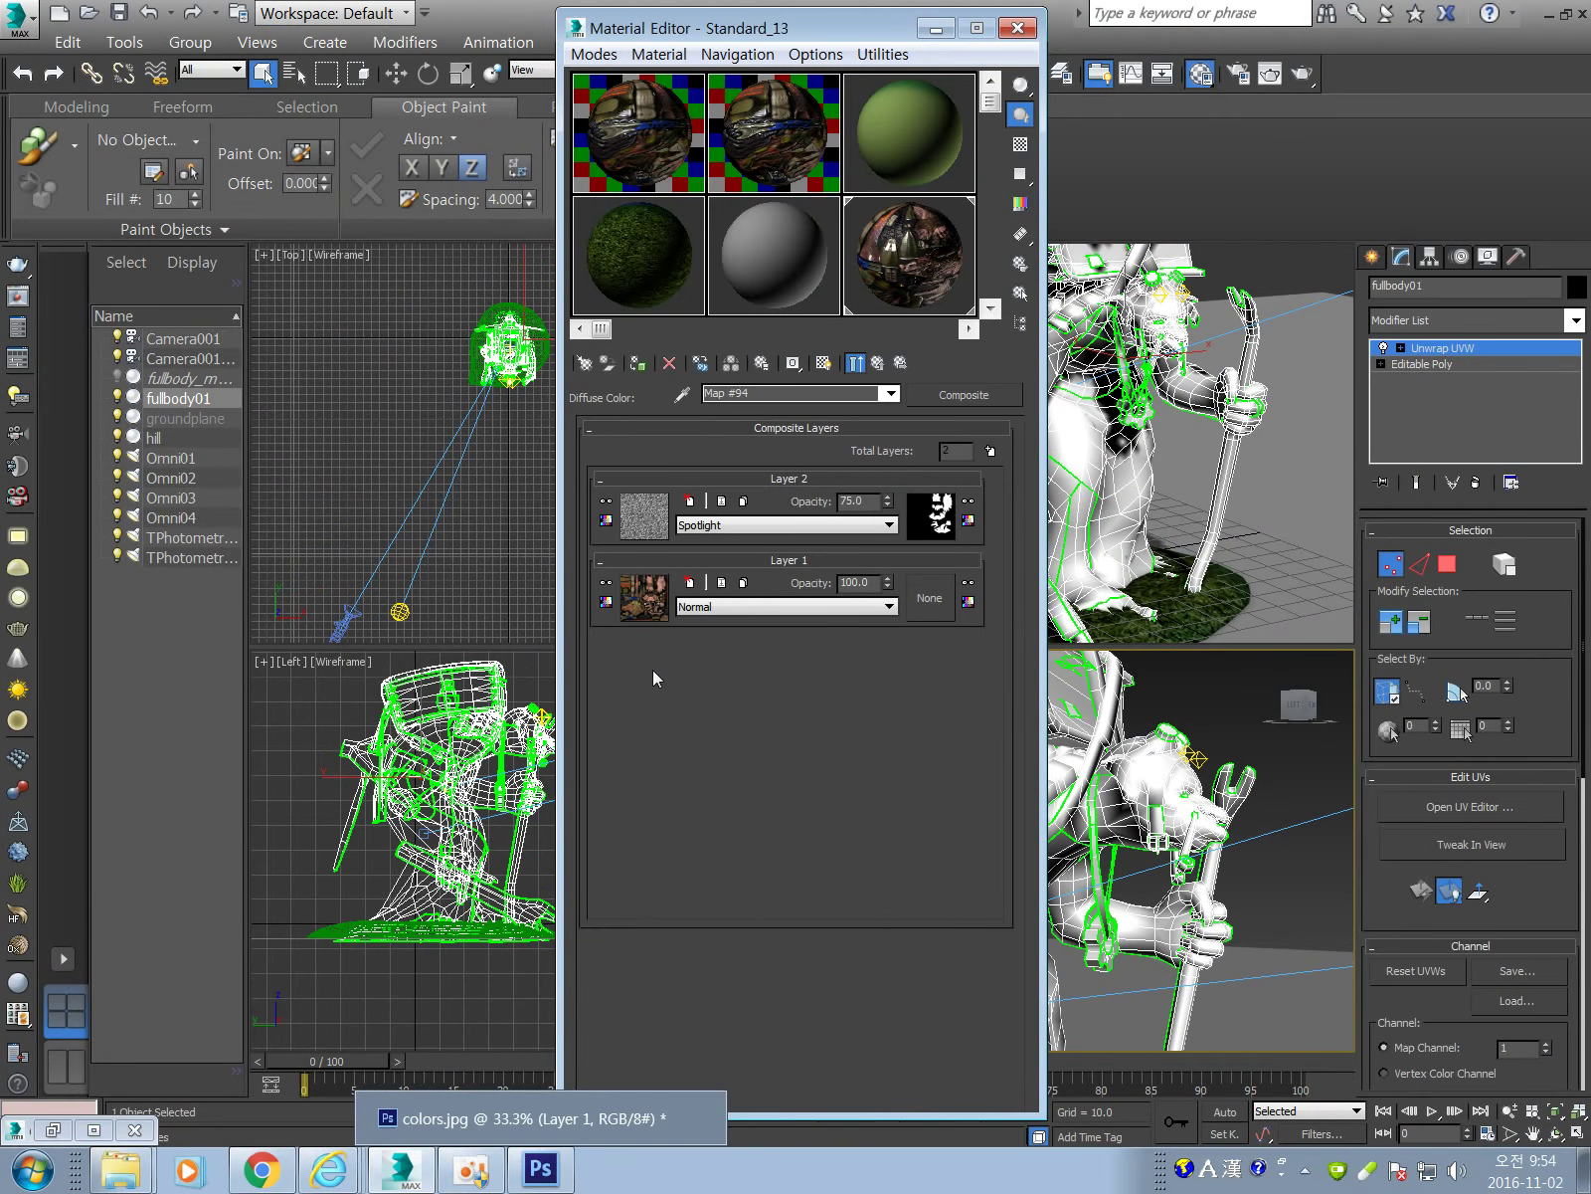
Switch to Photoshop and inspect the individual skin pieces of the masked colors.jpg, including the torso, arm, face and foot.
left_click(531, 1178)
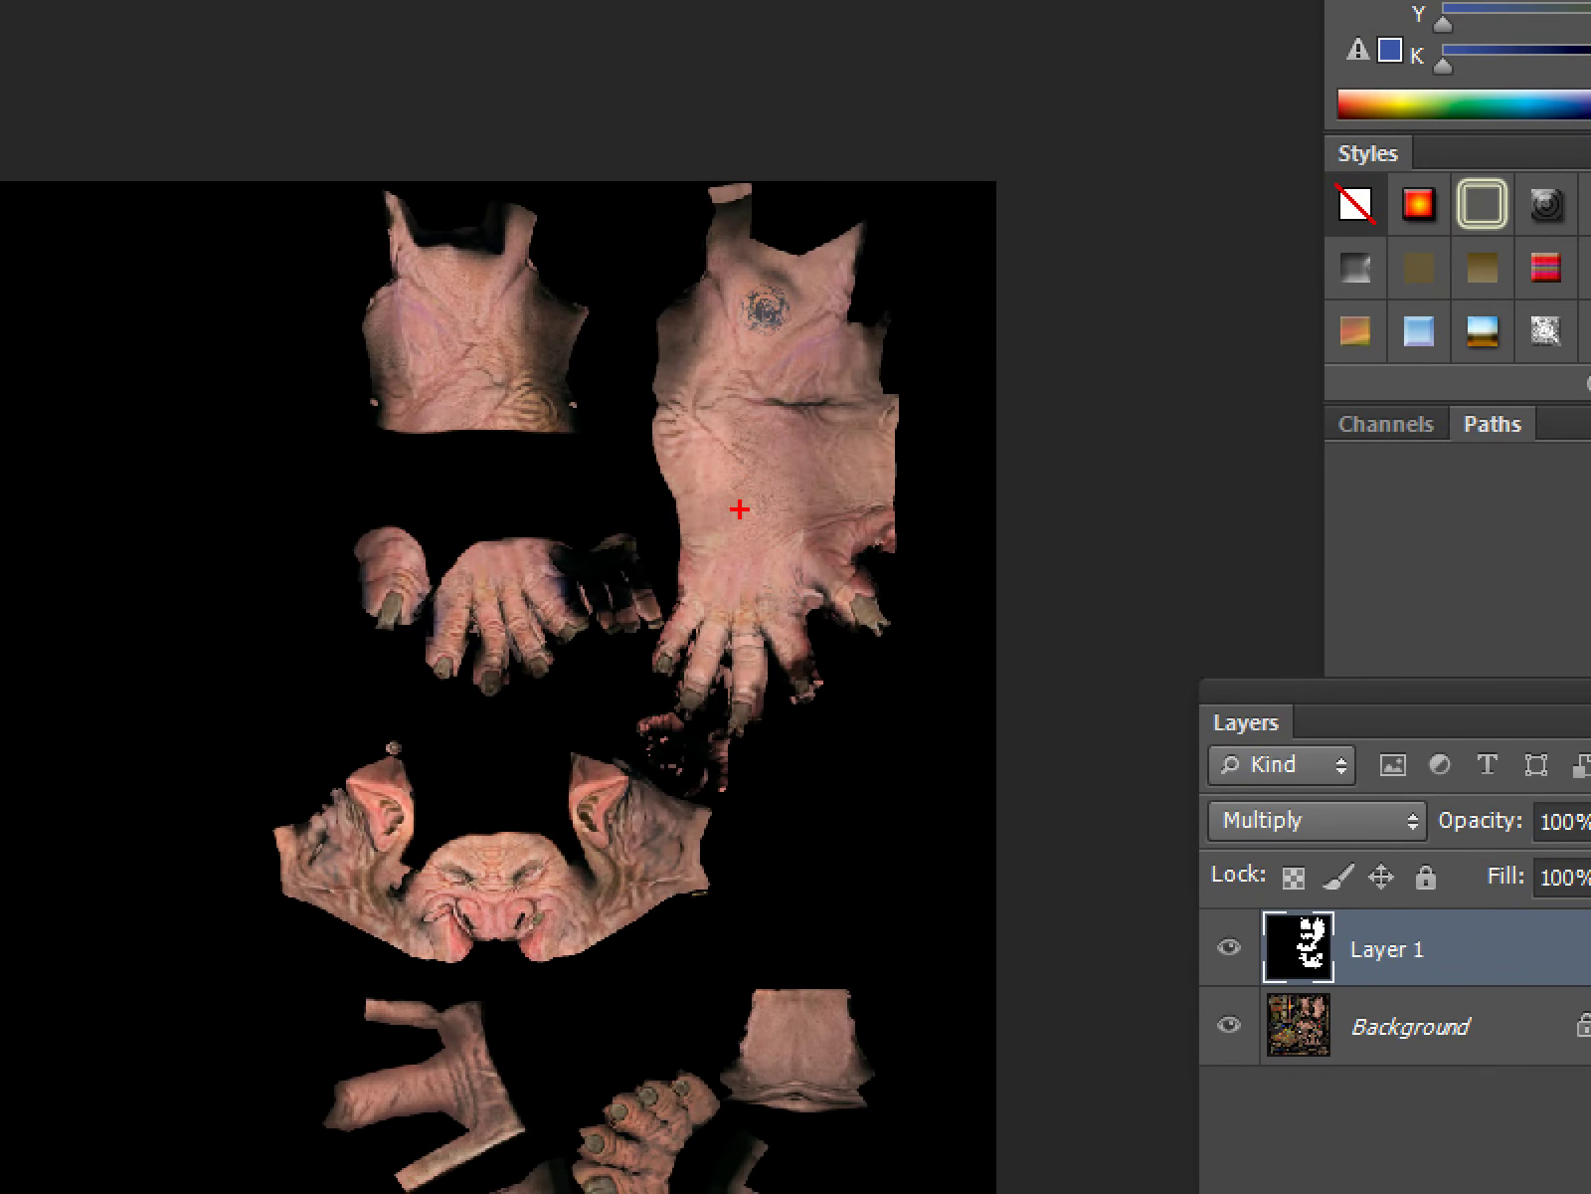
left_click_drag(770, 459, 768, 505)
mouse_move(764, 401)
left_mouse_down()
mouse_move(785, 413)
mouse_move(792, 351)
left_mouse_up()
left_click_drag(449, 325, 522, 345)
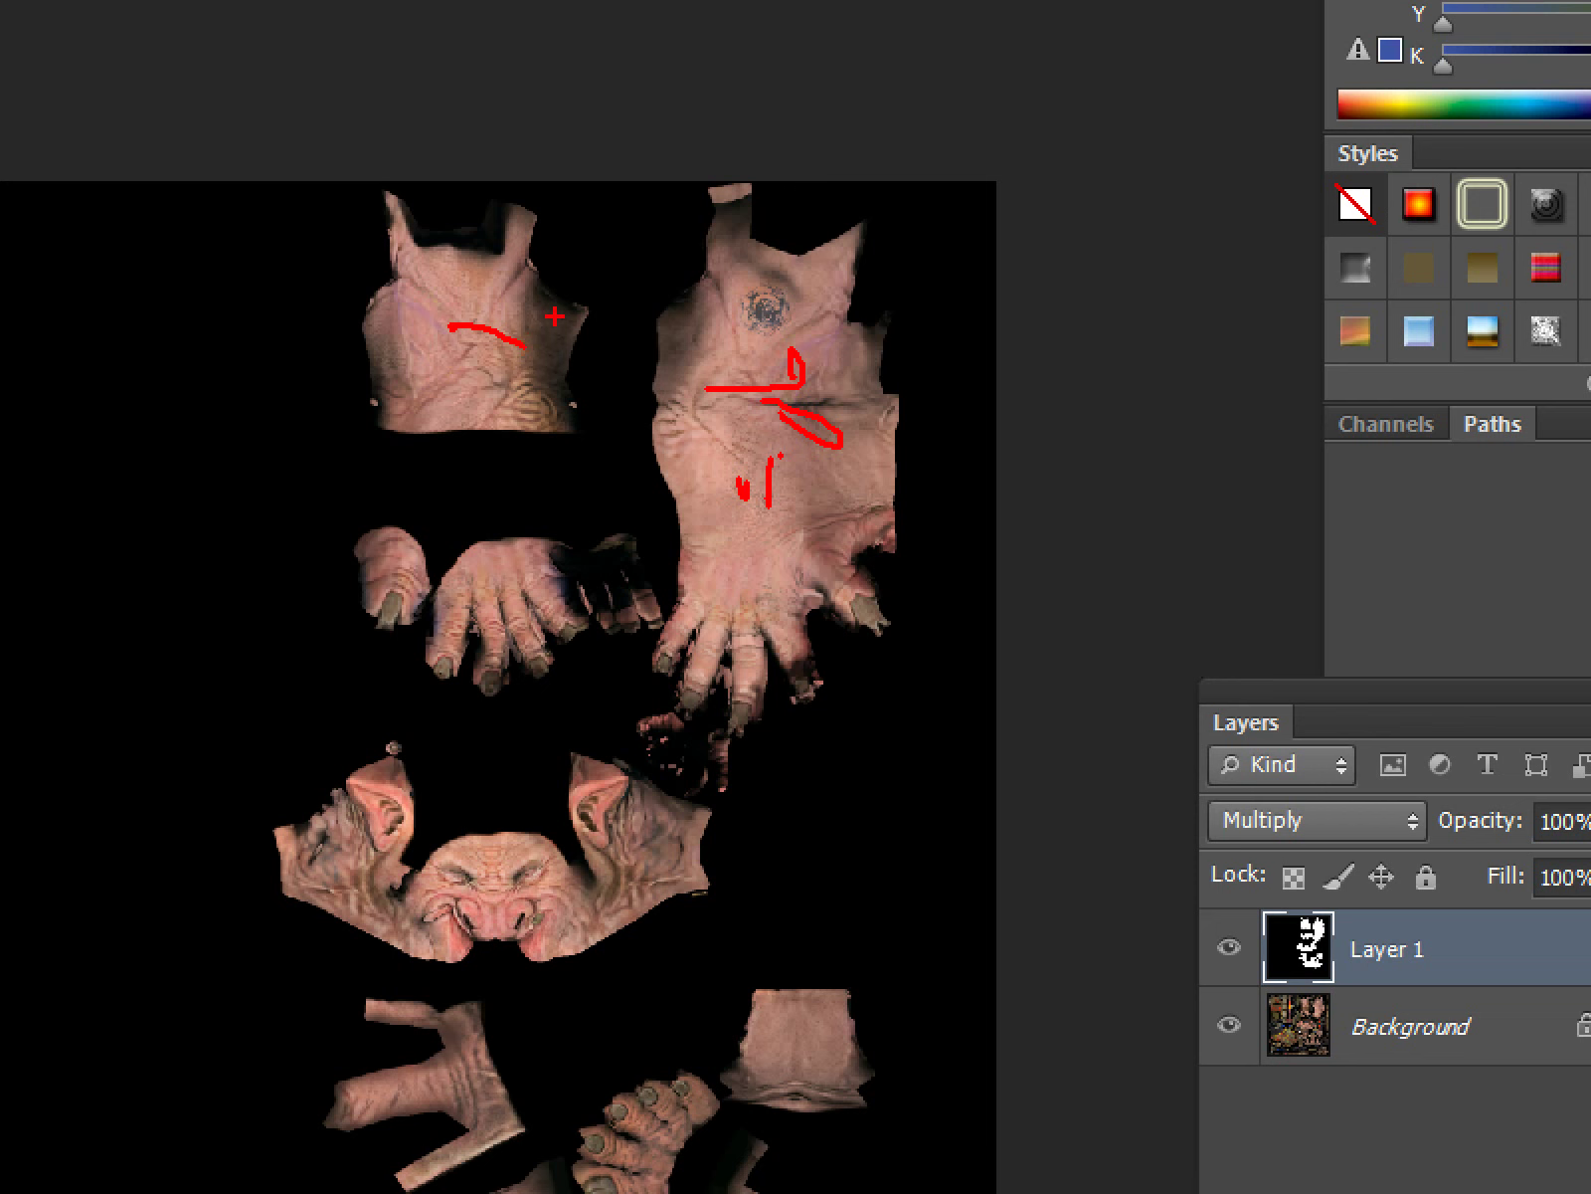
left_click_drag(693, 268, 751, 333)
mouse_move(334, 313)
left_mouse_down()
mouse_move(363, 366)
mouse_move(472, 375)
left_mouse_up()
left_click_drag(585, 371, 587, 467)
left_click_drag(560, 702, 537, 791)
left_click_drag(697, 943, 629, 1077)
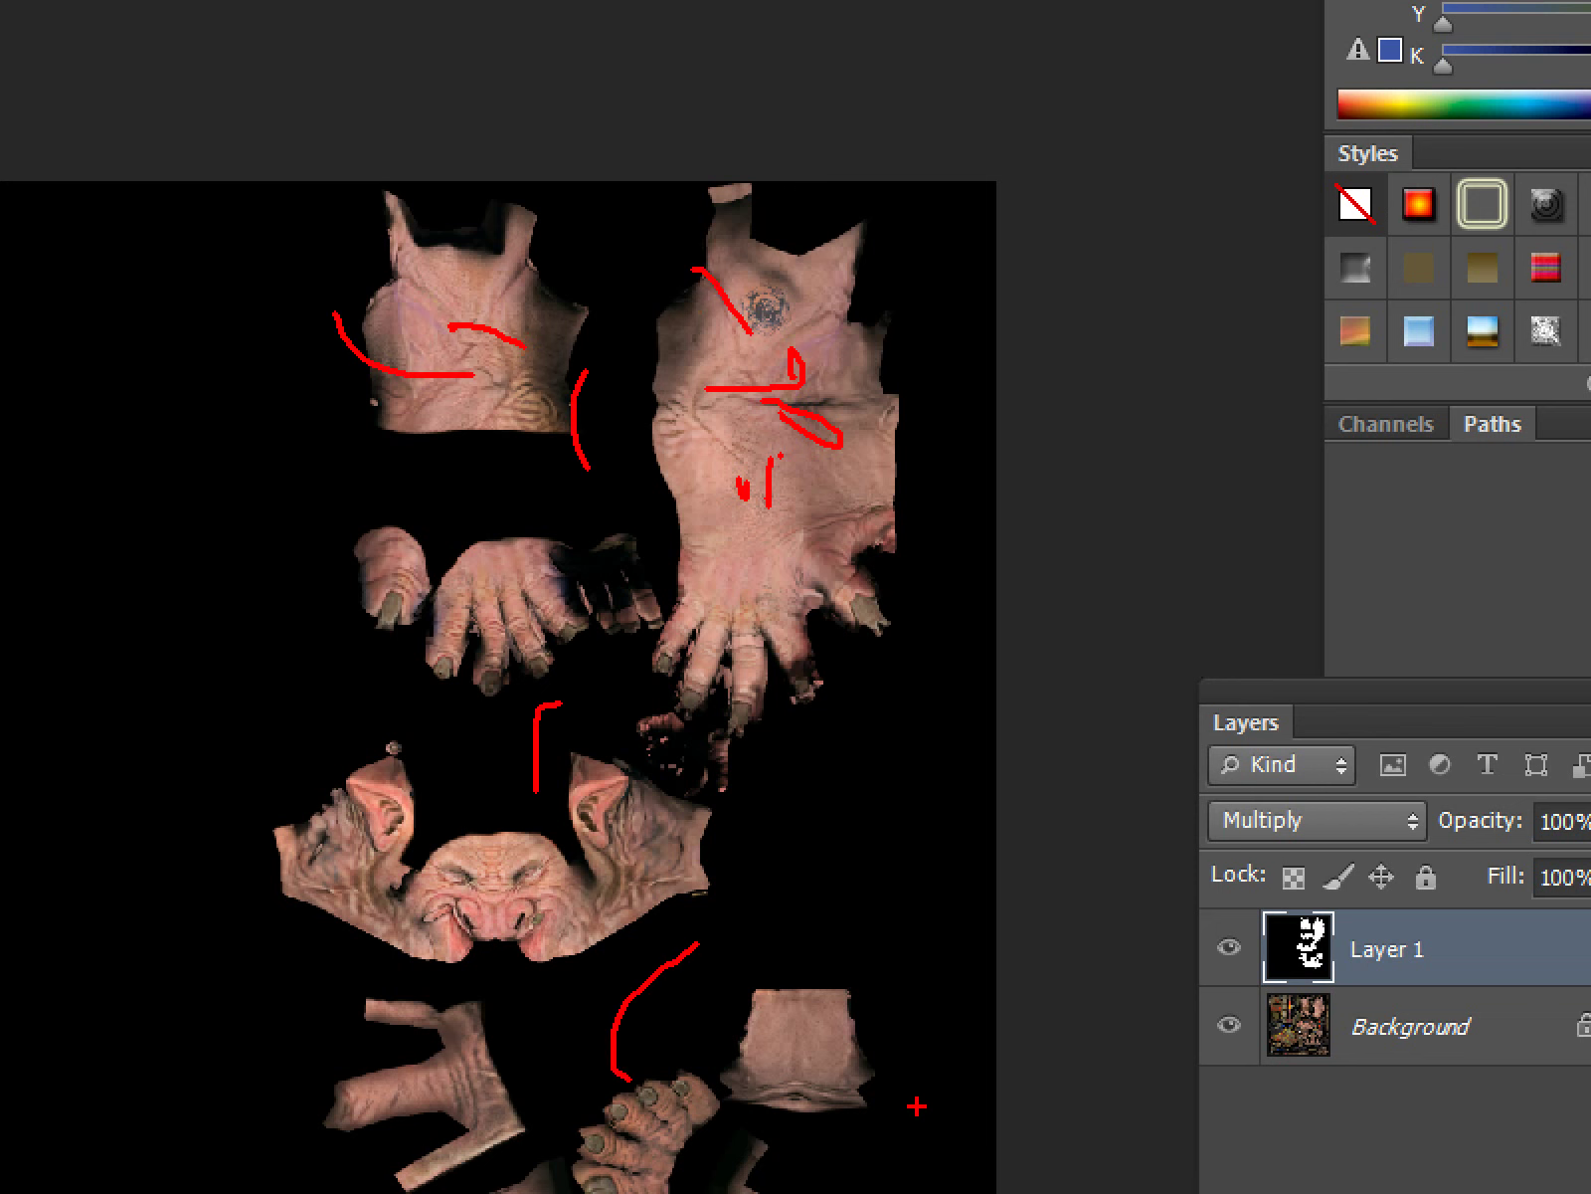
key("Escape")
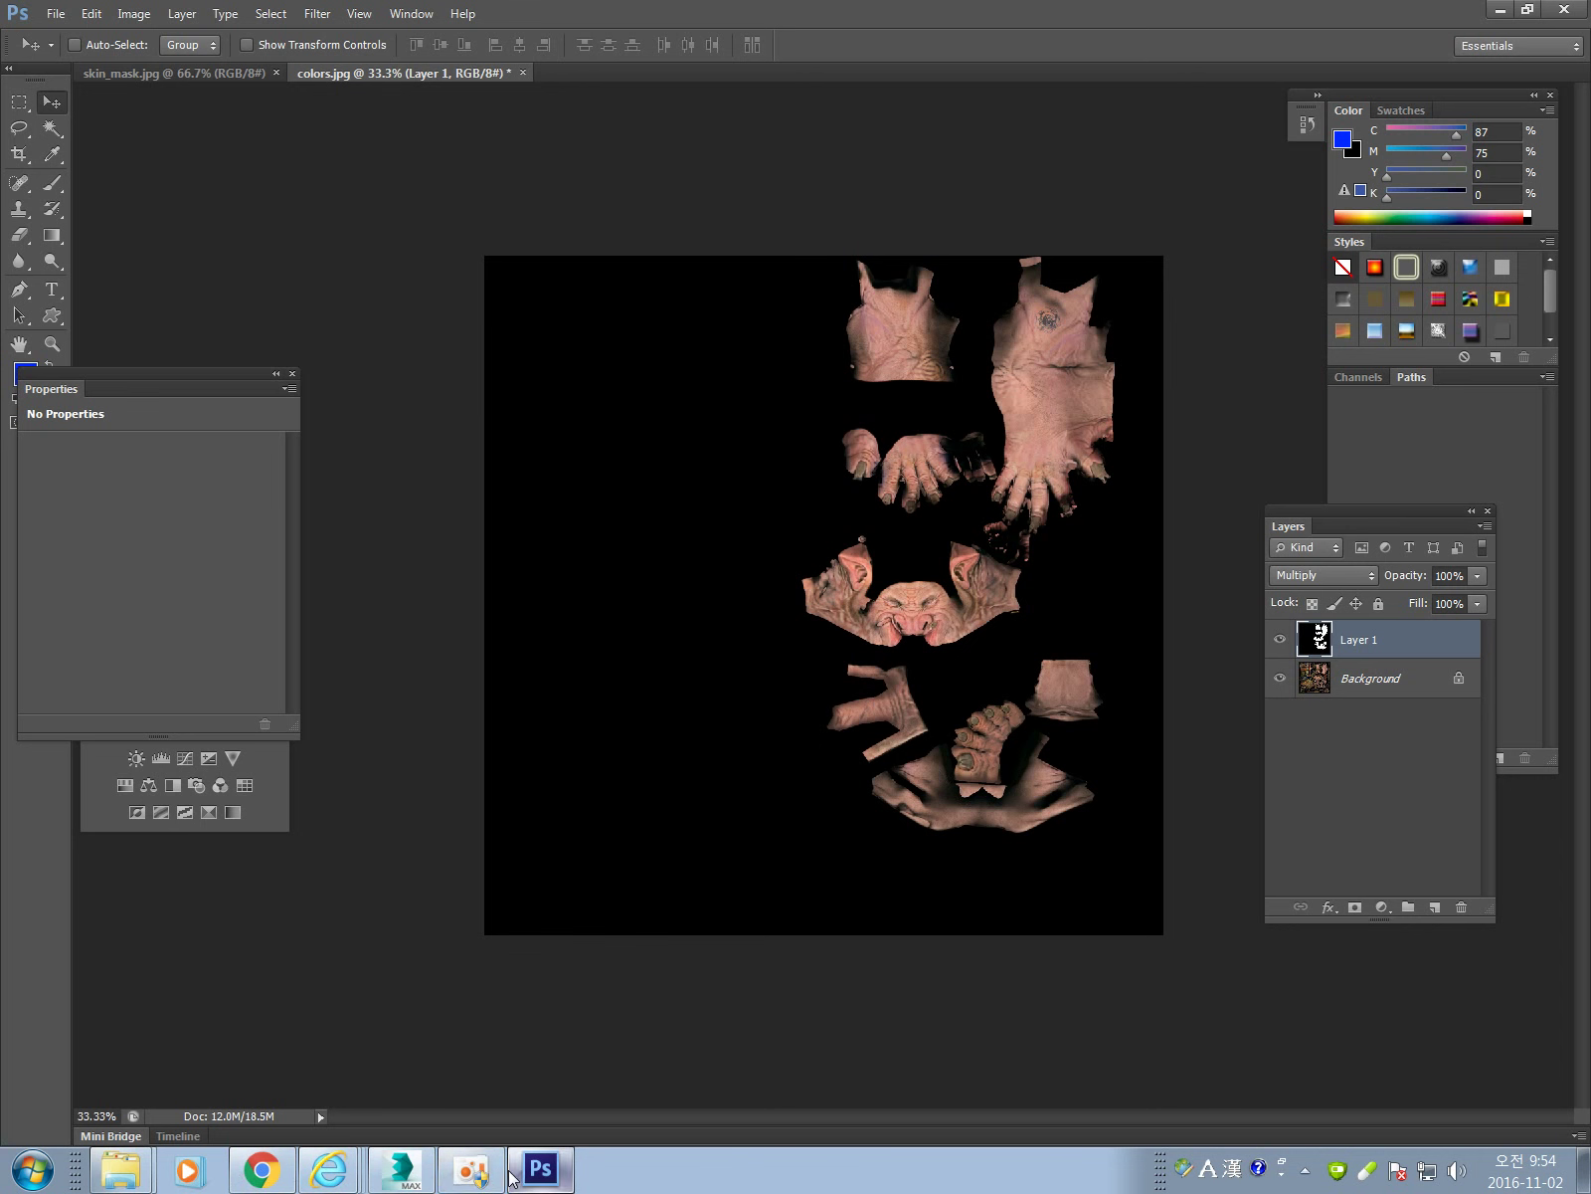
Switch to 3ds Max, inspect the mottled arm skin in the Camera001 render, and minimize the render window.
left_click(403, 1168)
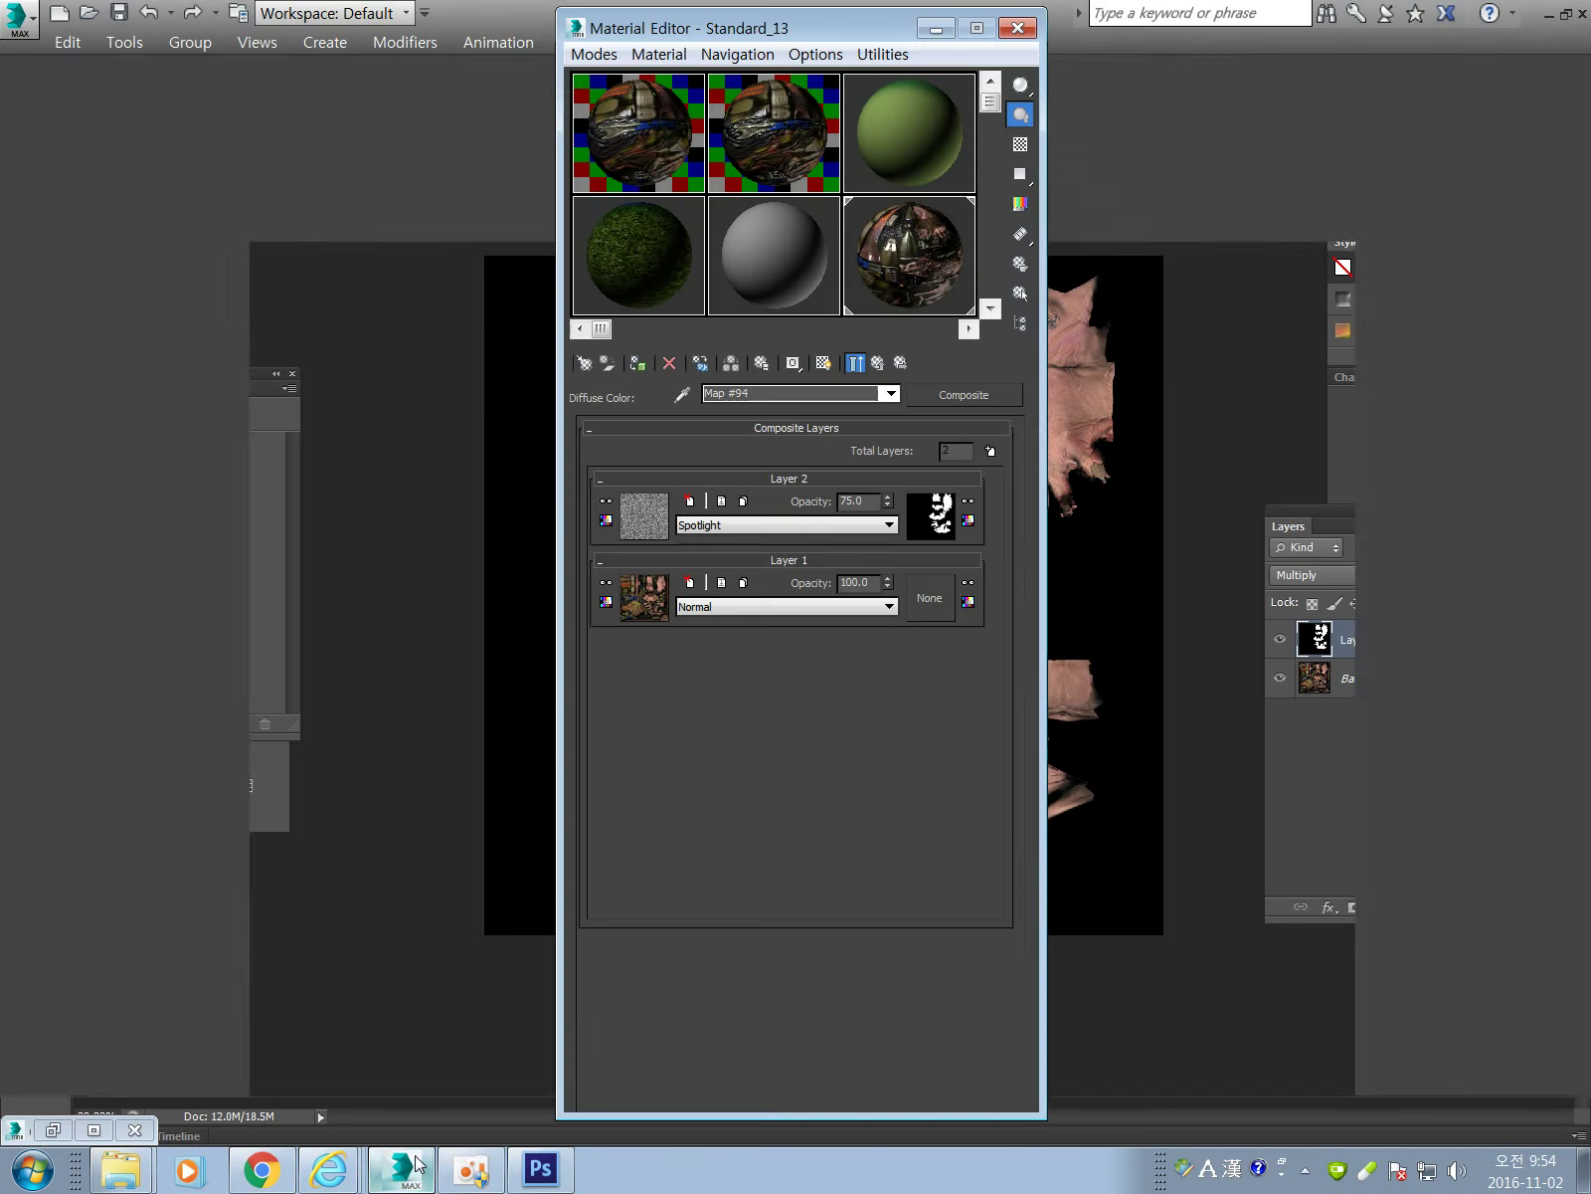
left_click(94, 1129)
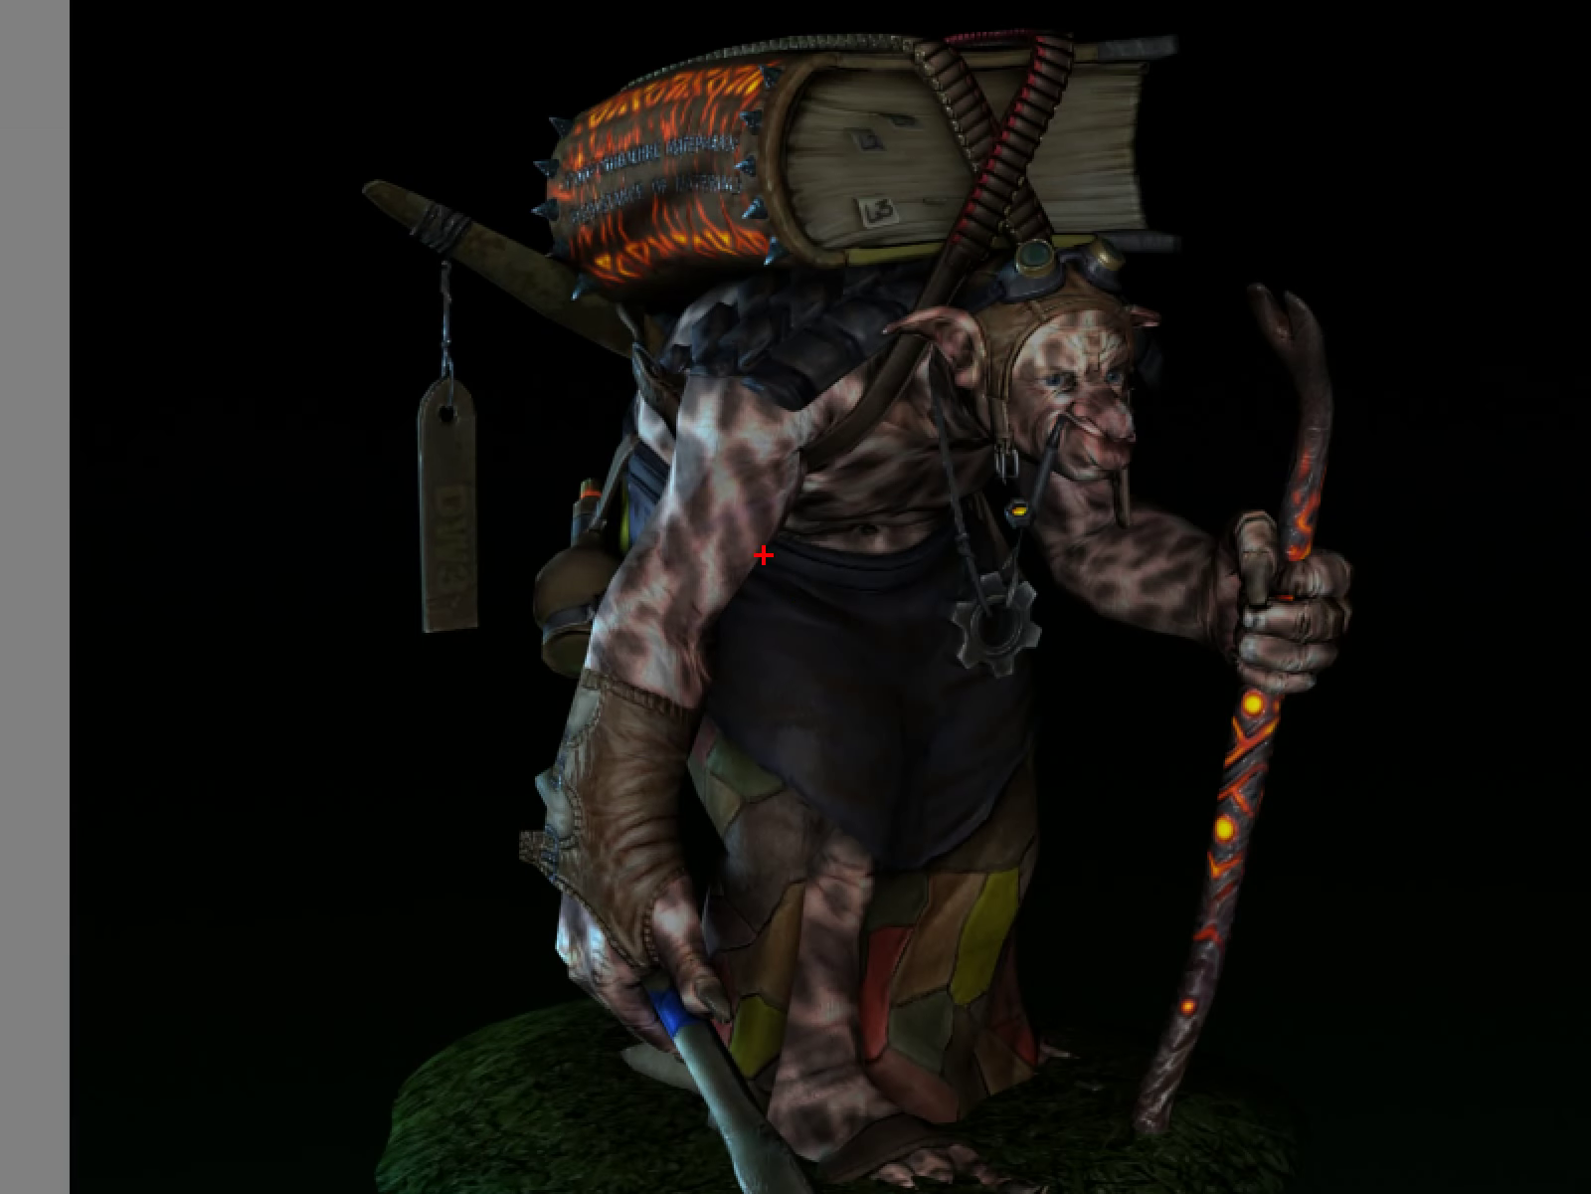
mouse_move(712, 497)
left_mouse_down()
mouse_move(731, 575)
mouse_move(772, 549)
mouse_move(1439, 586)
mouse_move(629, 771)
mouse_move(537, 477)
left_mouse_up()
key("Escape")
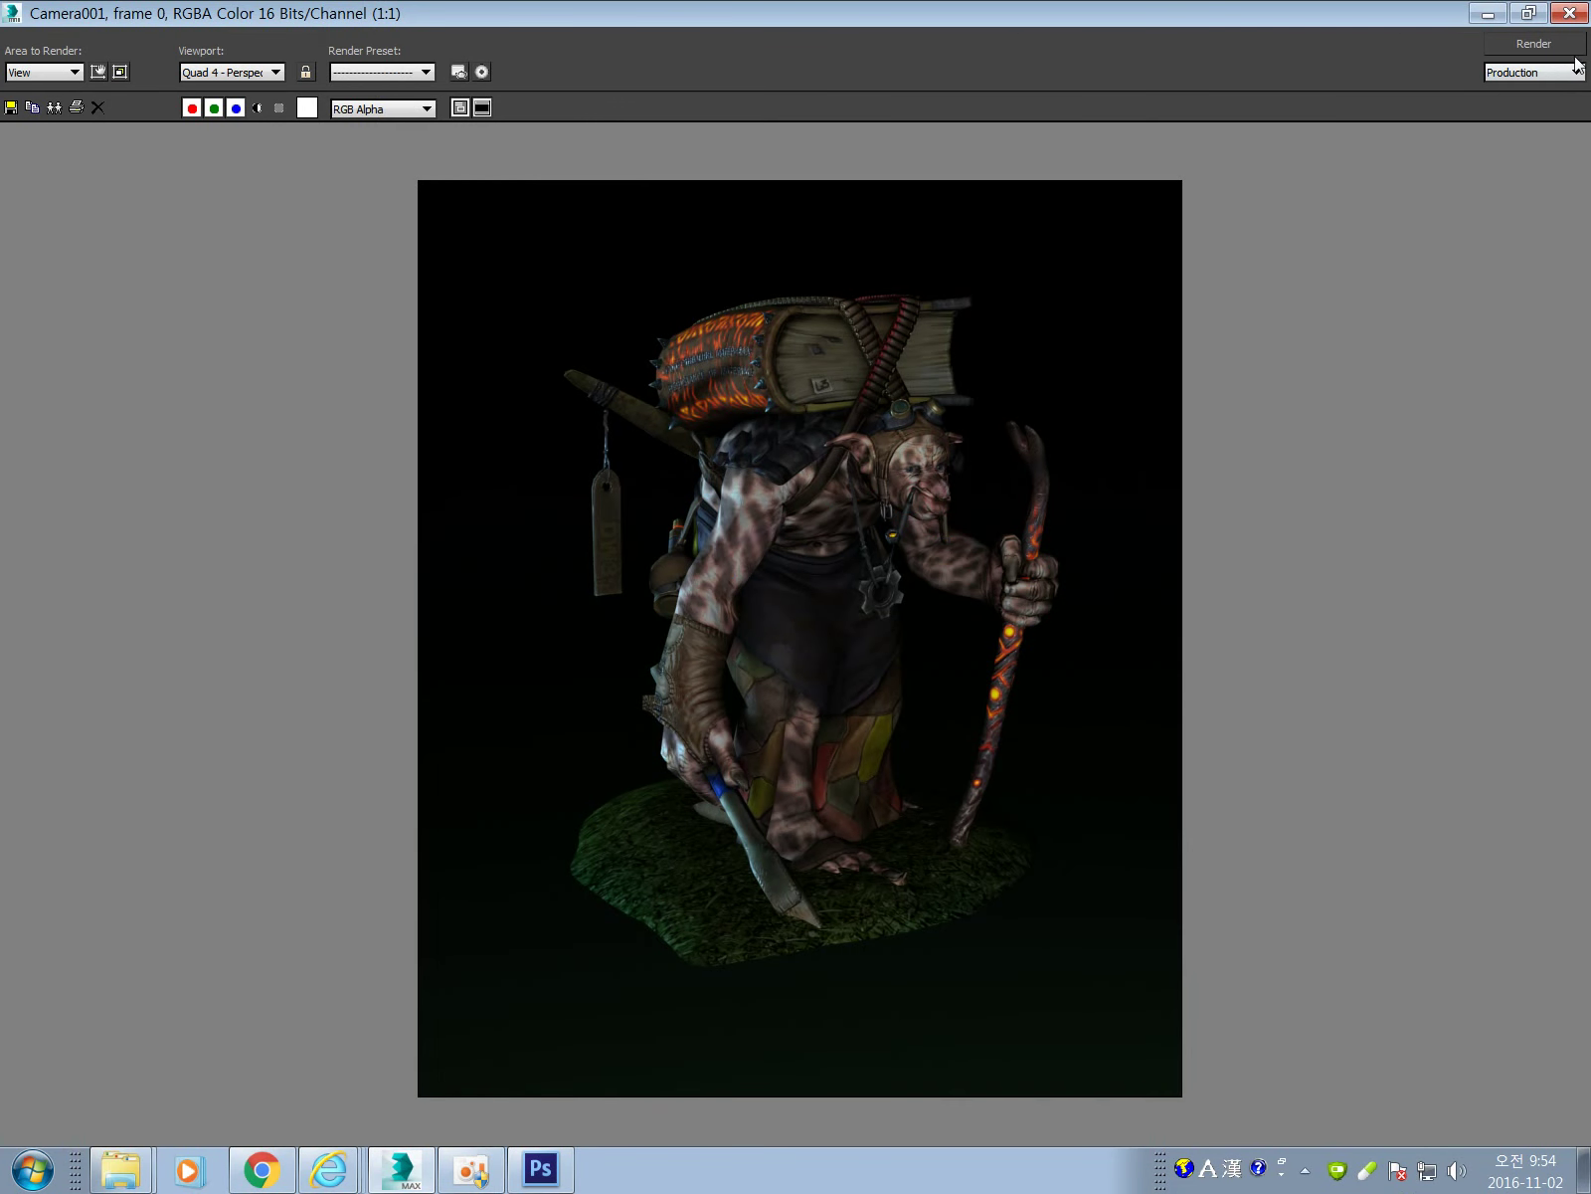
left_click(1488, 14)
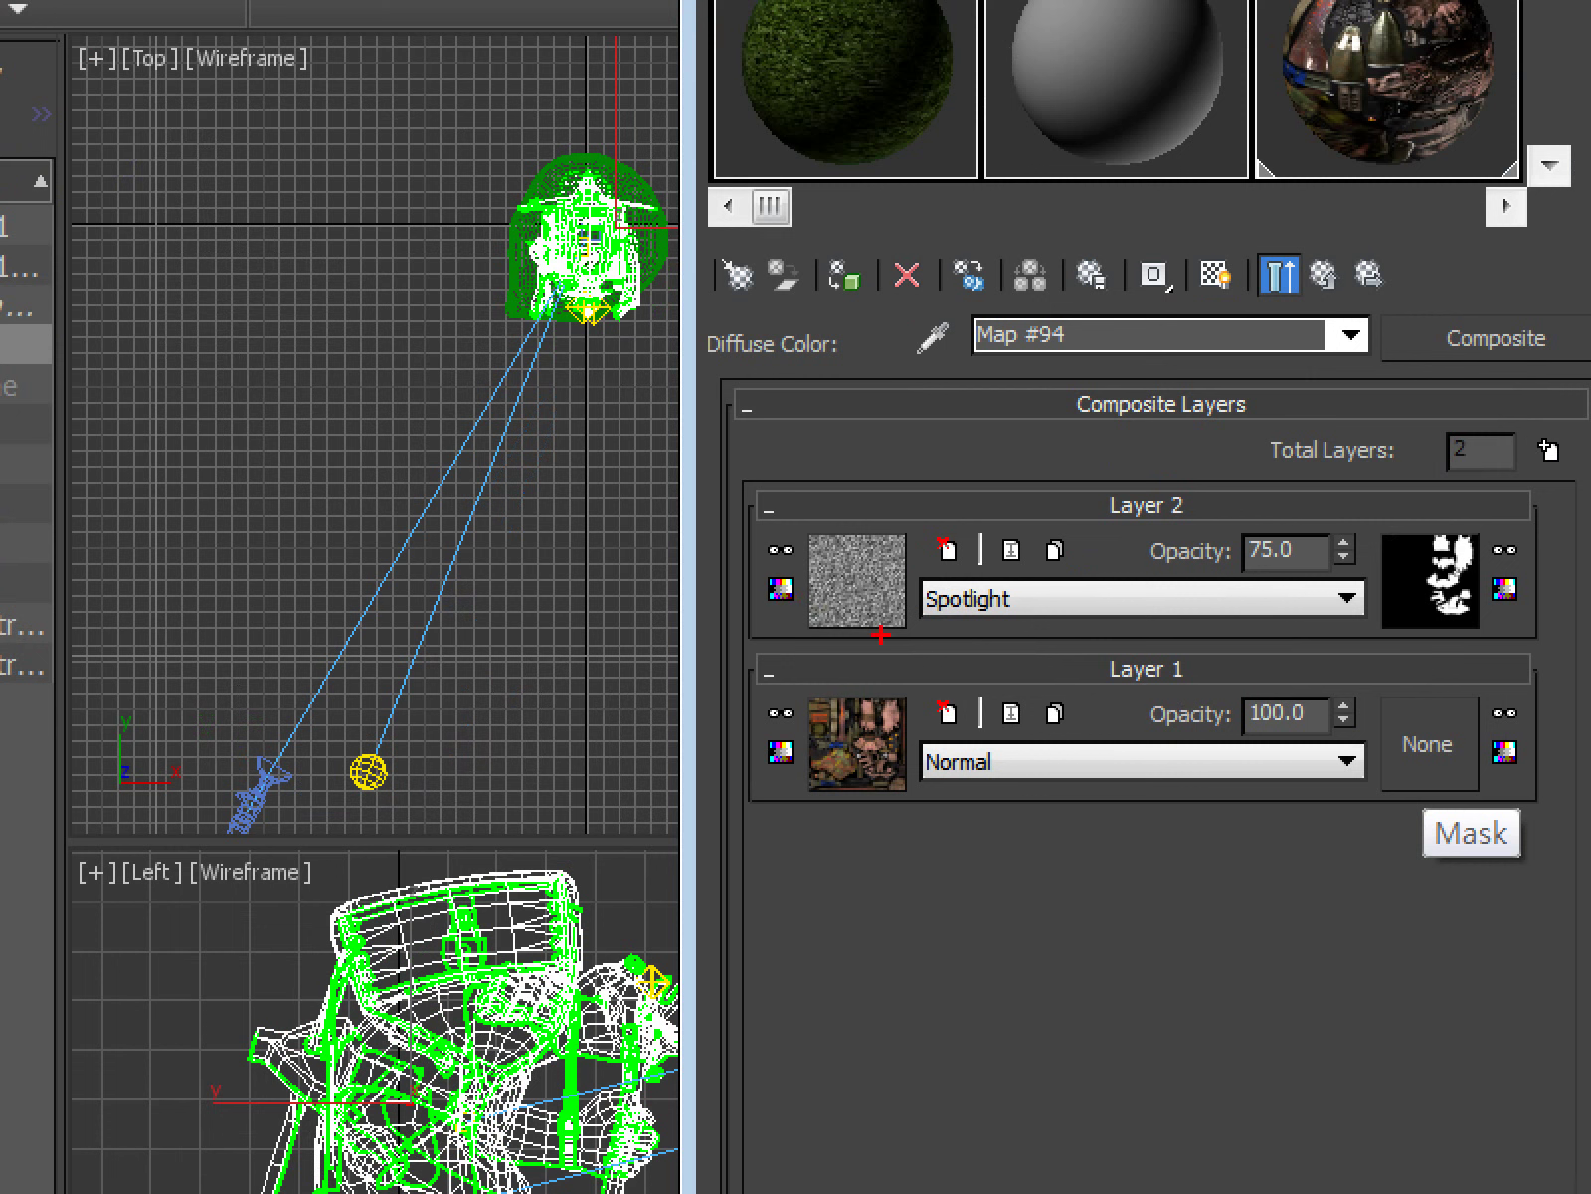
Examine how the Composite map's Layer 2 texture, with its Spotlight blend mode and mask, overlays the Layer 1 colour texture.
left_click_drag(855, 641, 830, 625)
mouse_move(827, 517)
left_mouse_down()
mouse_move(841, 656)
mouse_move(957, 609)
left_mouse_up()
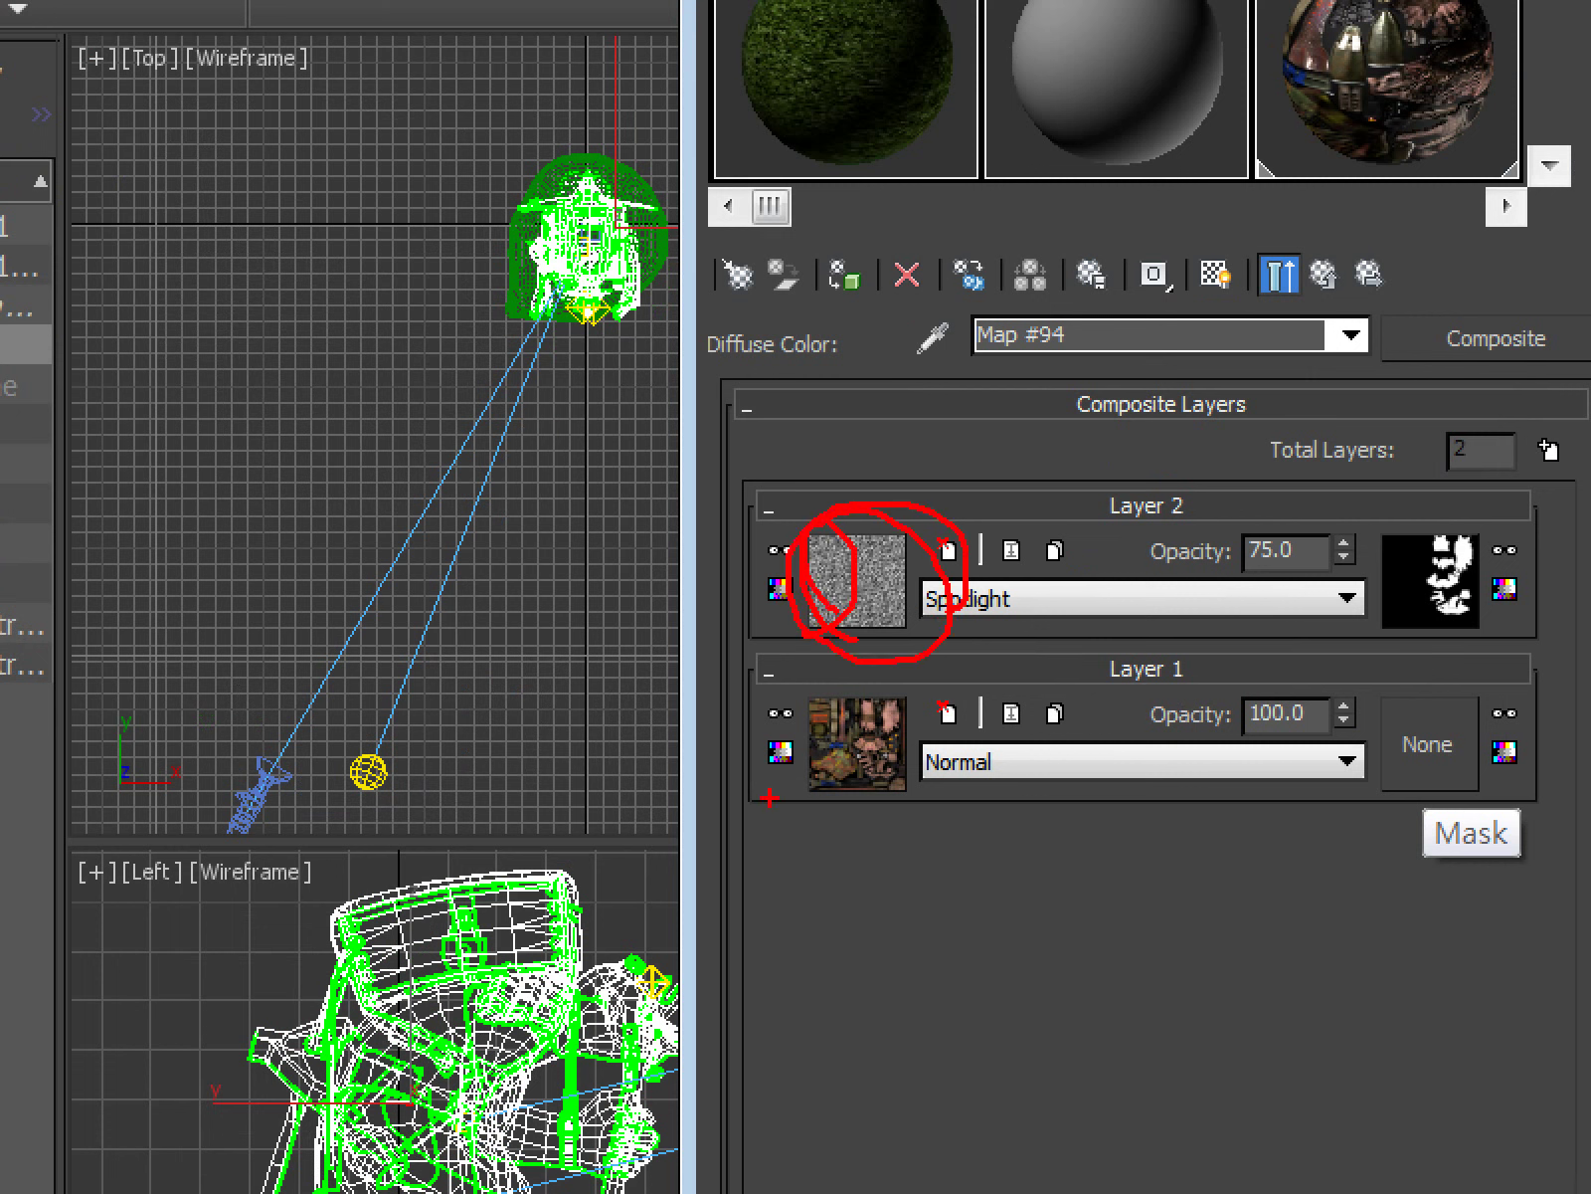
mouse_move(770, 798)
left_mouse_down()
mouse_move(914, 801)
mouse_move(1293, 709)
mouse_move(434, 721)
left_mouse_up()
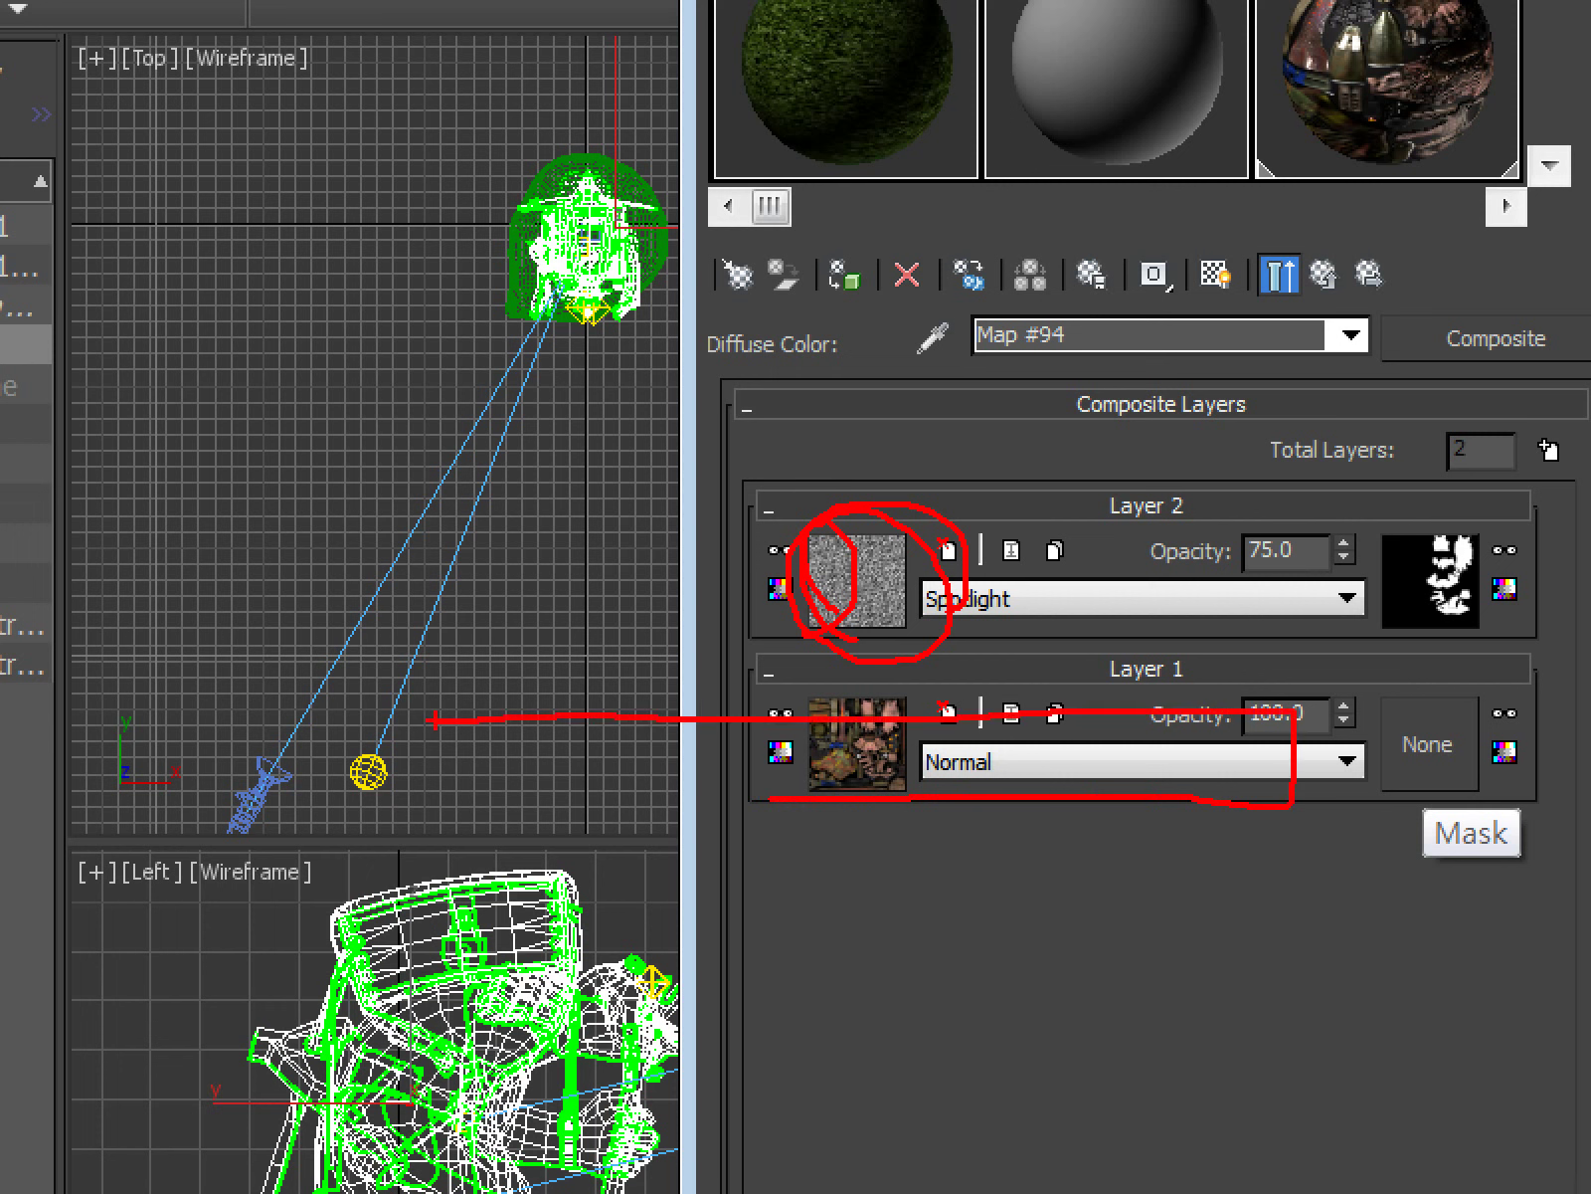
left_click_drag(1422, 314, 1324, 469)
left_click_drag(1194, 497, 1180, 877)
left_click_drag(1154, 953, 1206, 878)
left_click_drag(1029, 530, 1273, 648)
left_click_drag(695, 836, 1401, 839)
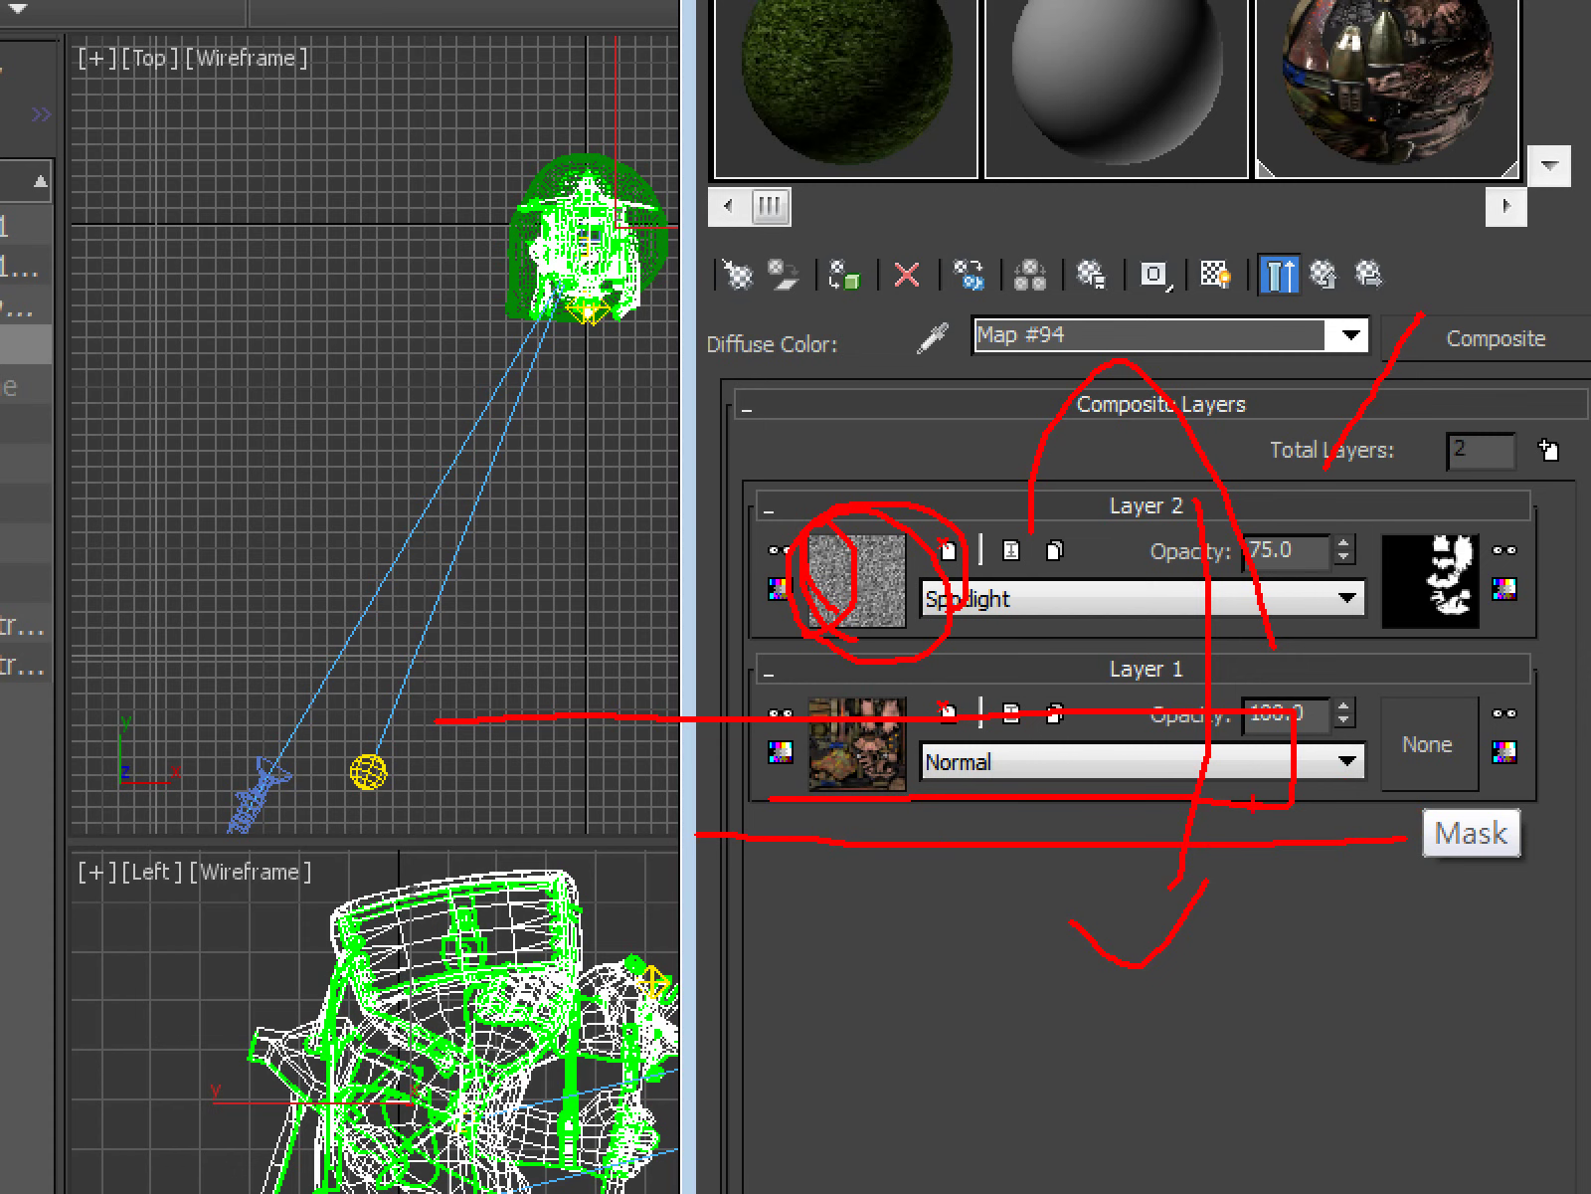
left_click_drag(866, 682, 867, 734)
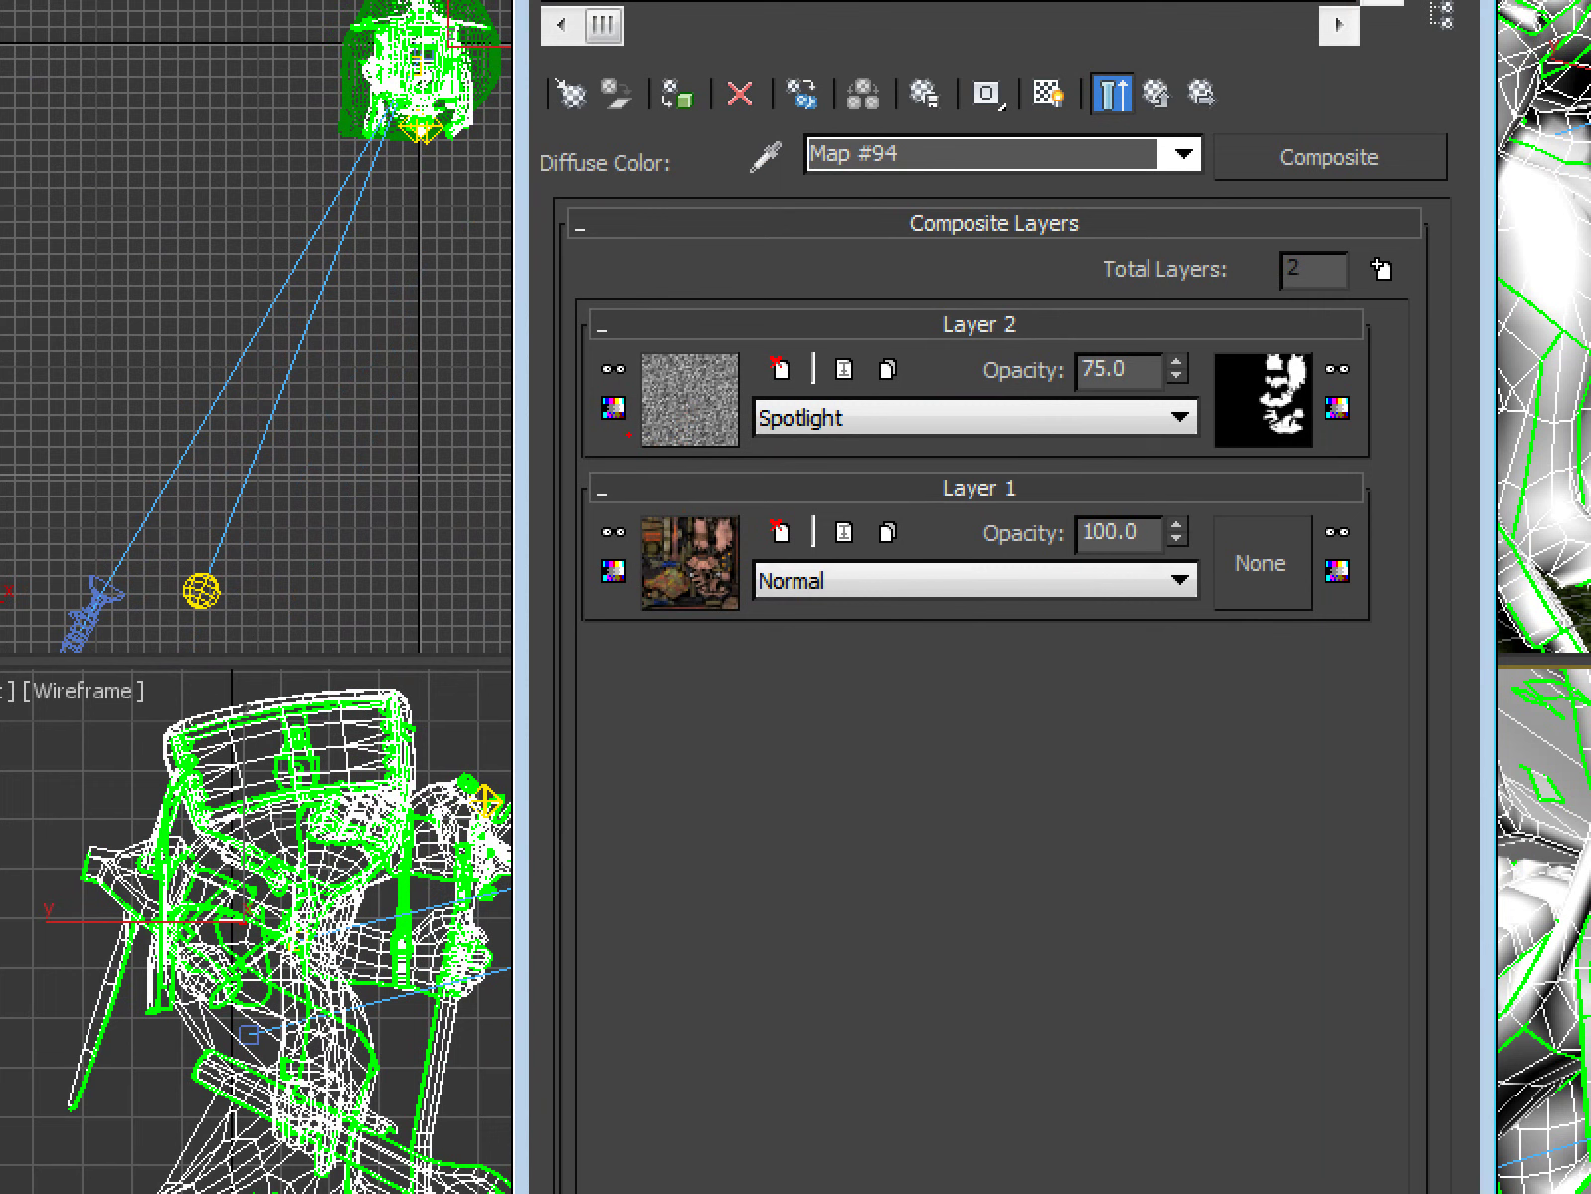
mouse_move(628, 434)
left_mouse_down()
mouse_move(789, 296)
mouse_move(693, 478)
left_mouse_up()
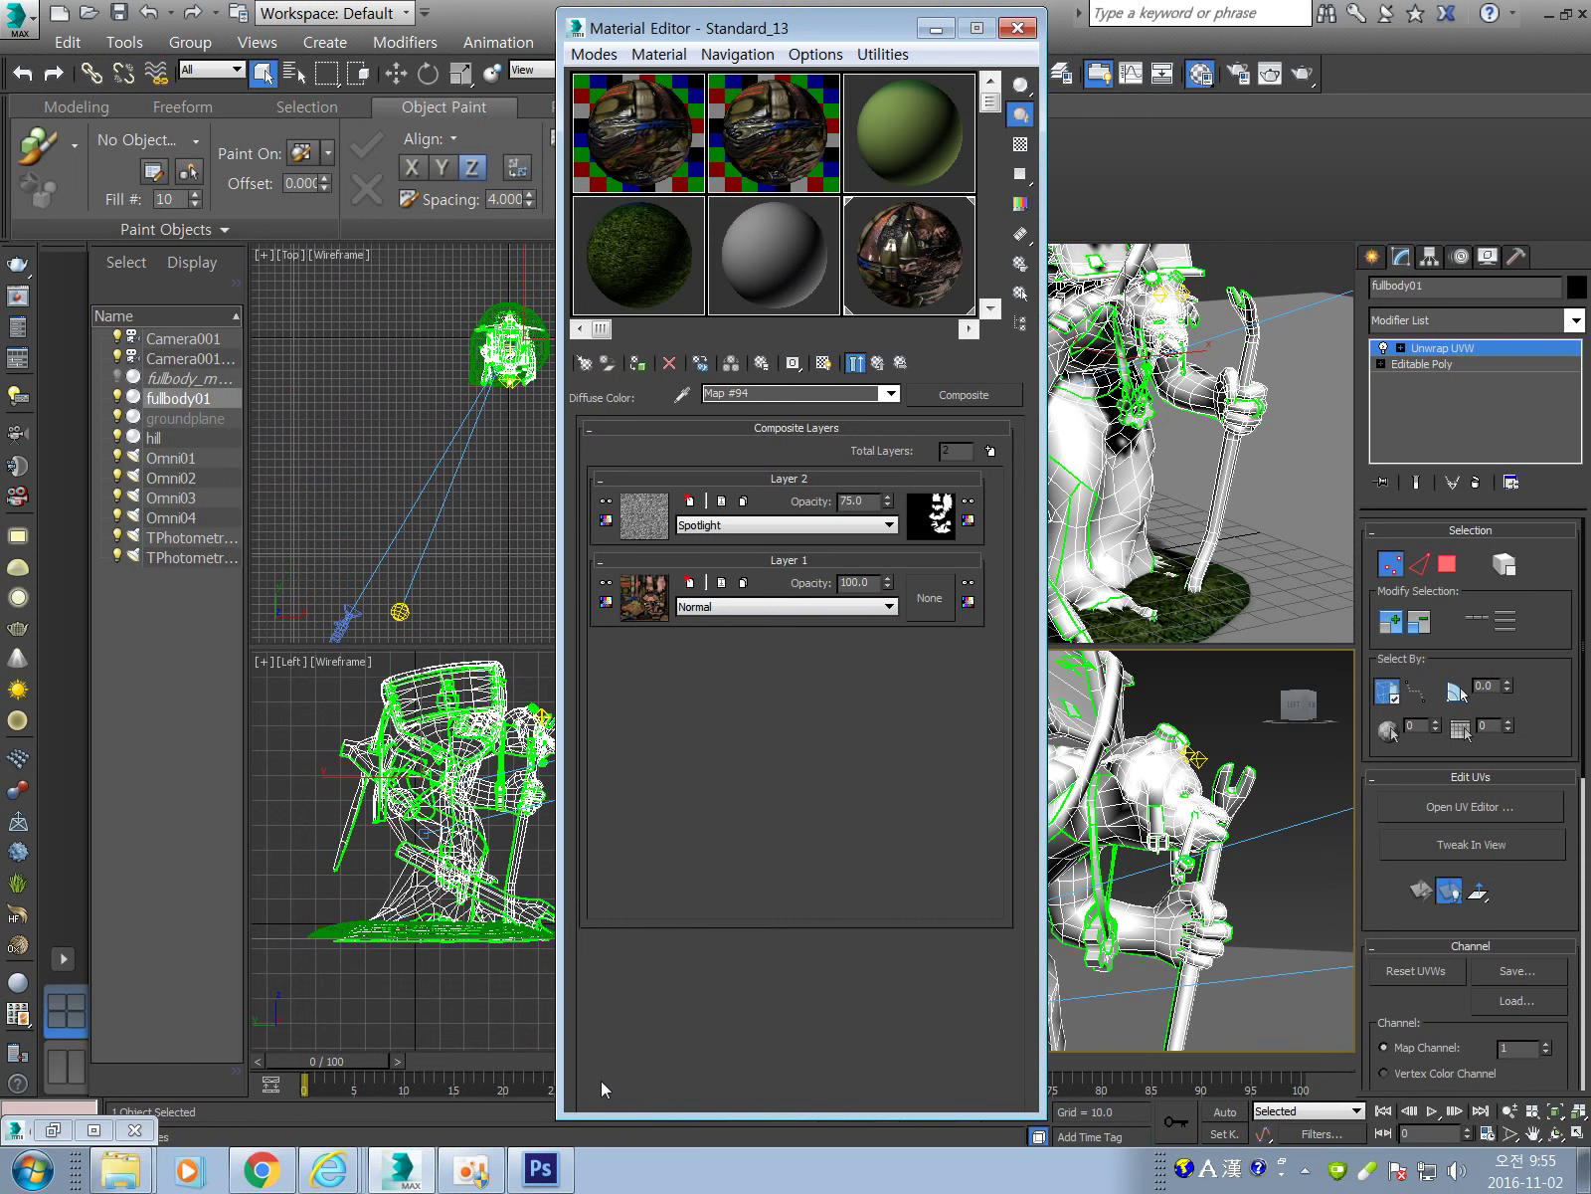
Compare the masked skin in Photoshop's colors.jpg with the black-and-white mask on Layer 2 of the Composite map in 3ds Max.
left_click(540, 1169)
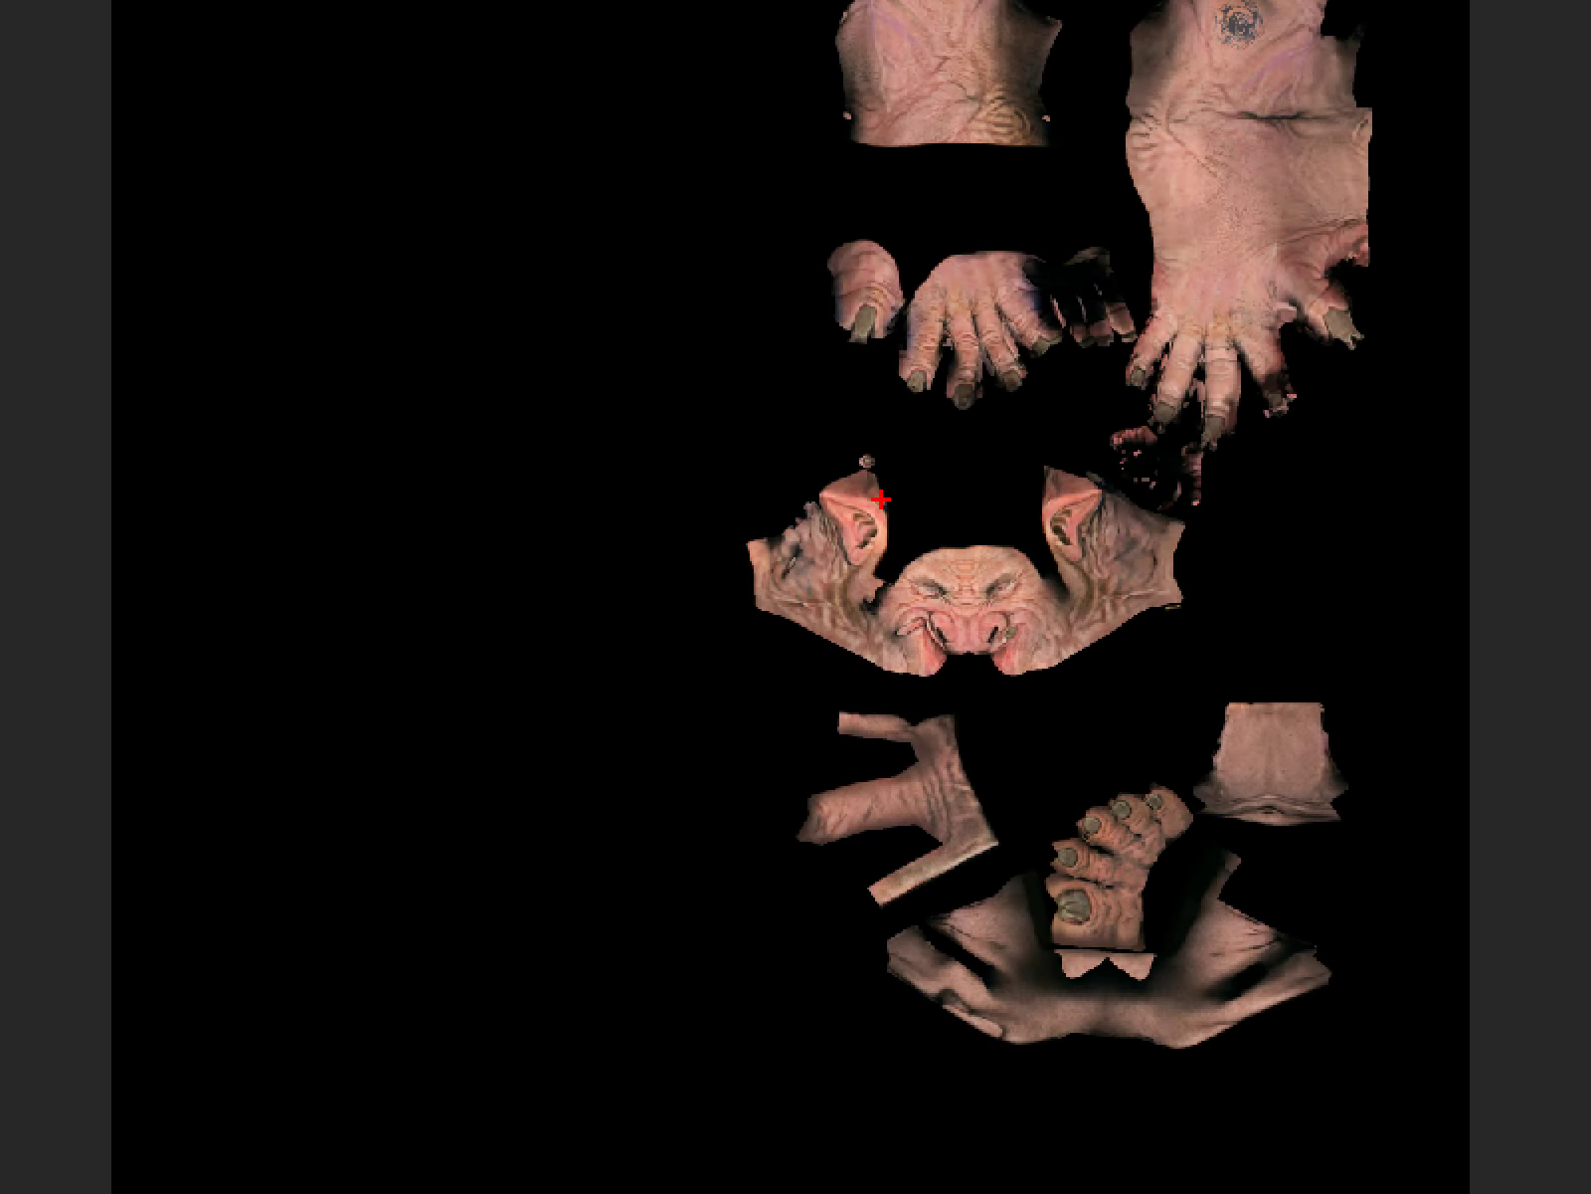
left_click_drag(748, 260, 712, 402)
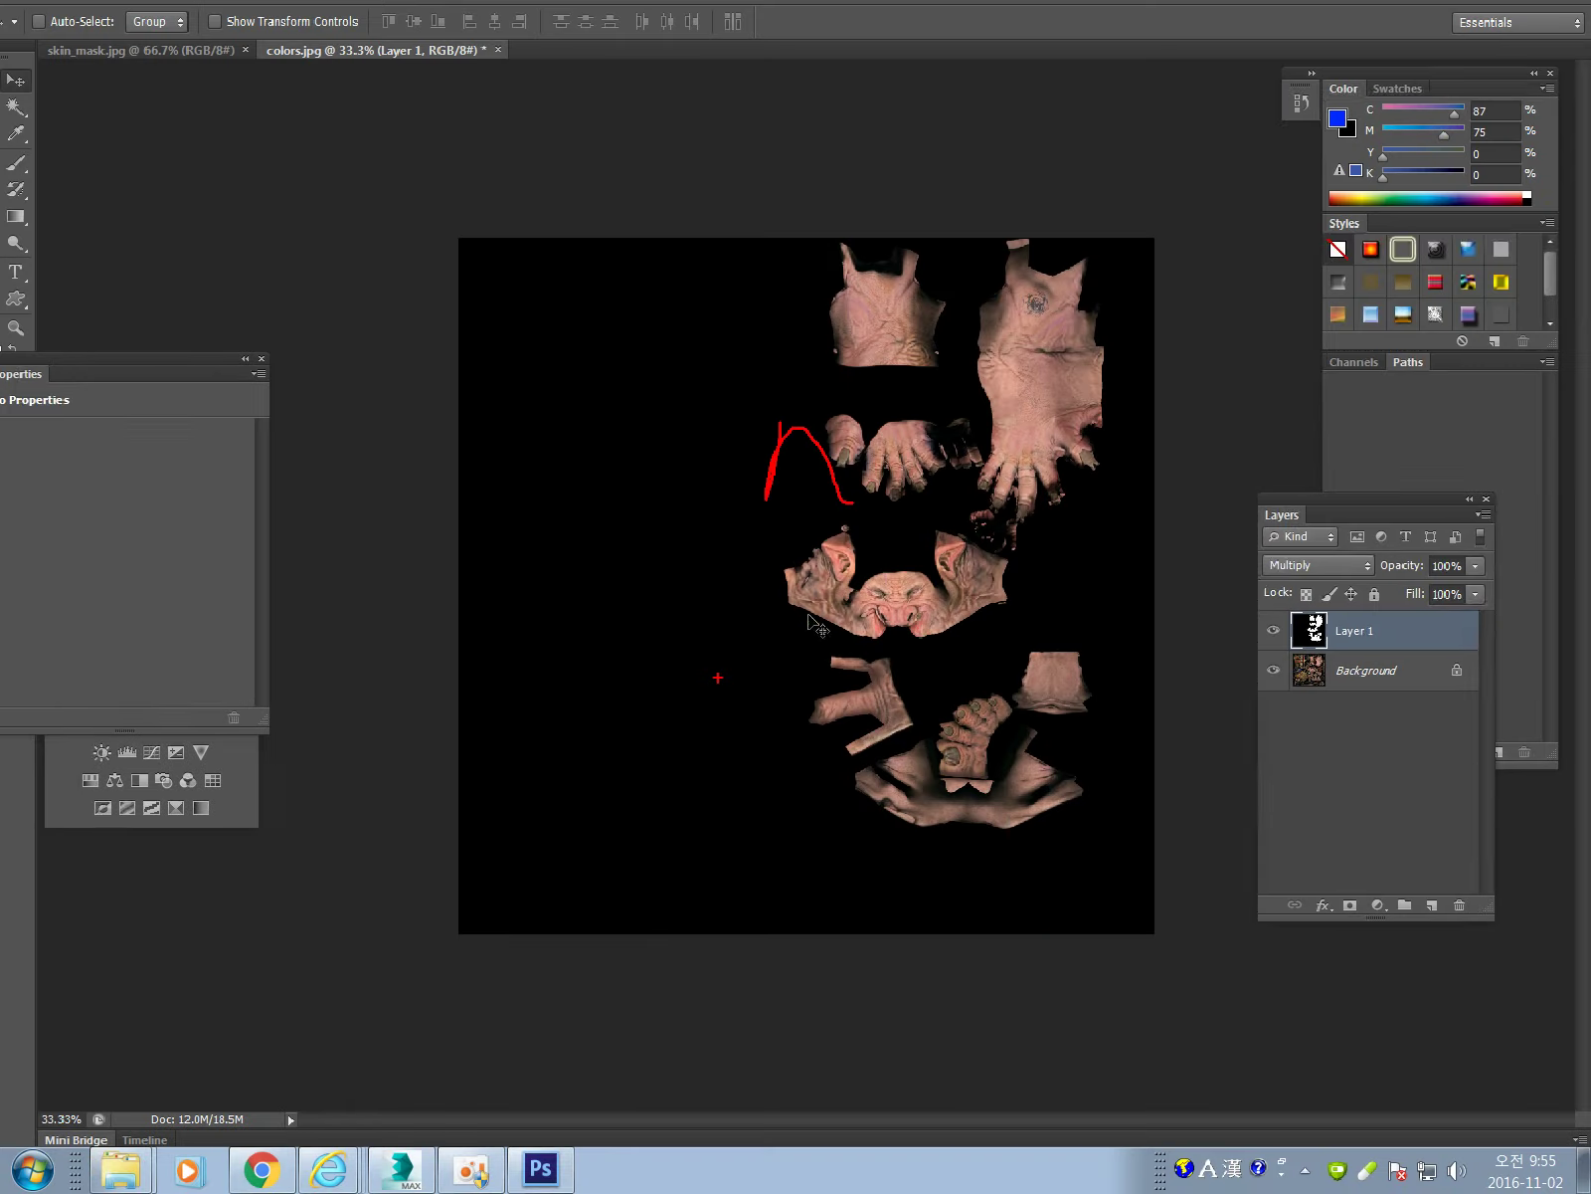
left_click(1501, 8)
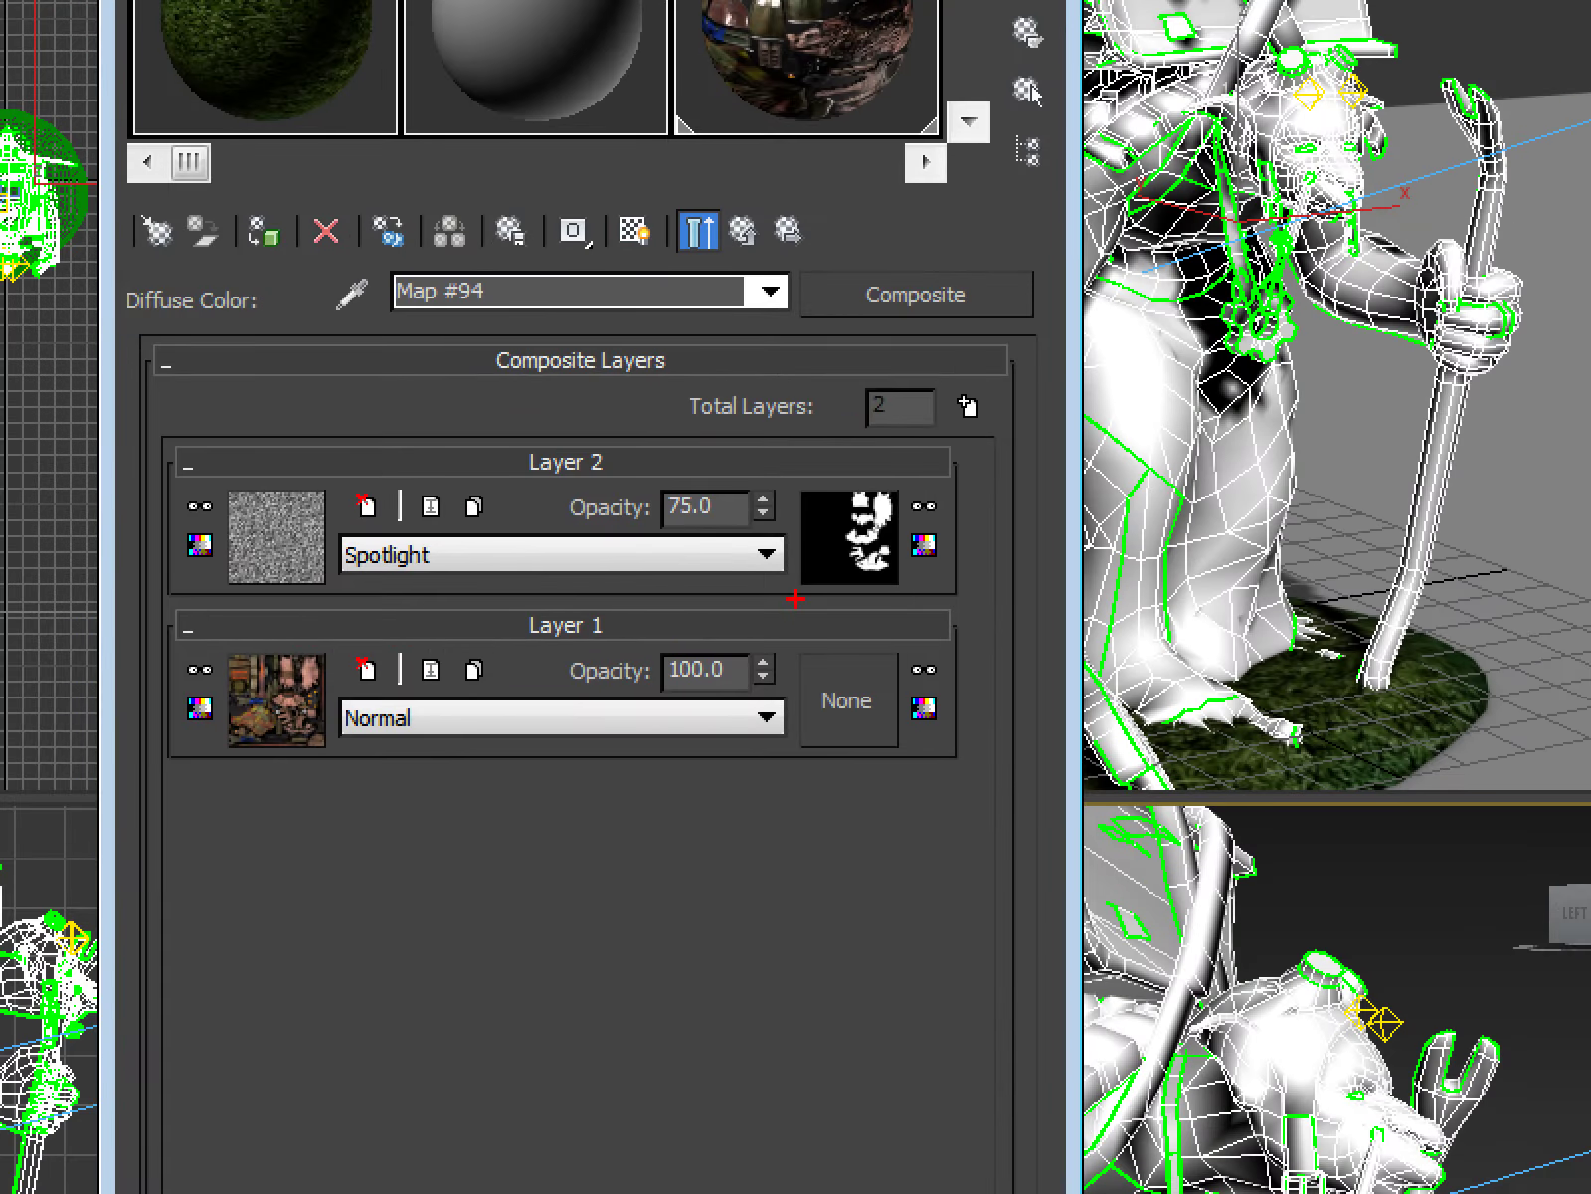
left_click_drag(979, 487, 934, 609)
left_click_drag(835, 460, 992, 544)
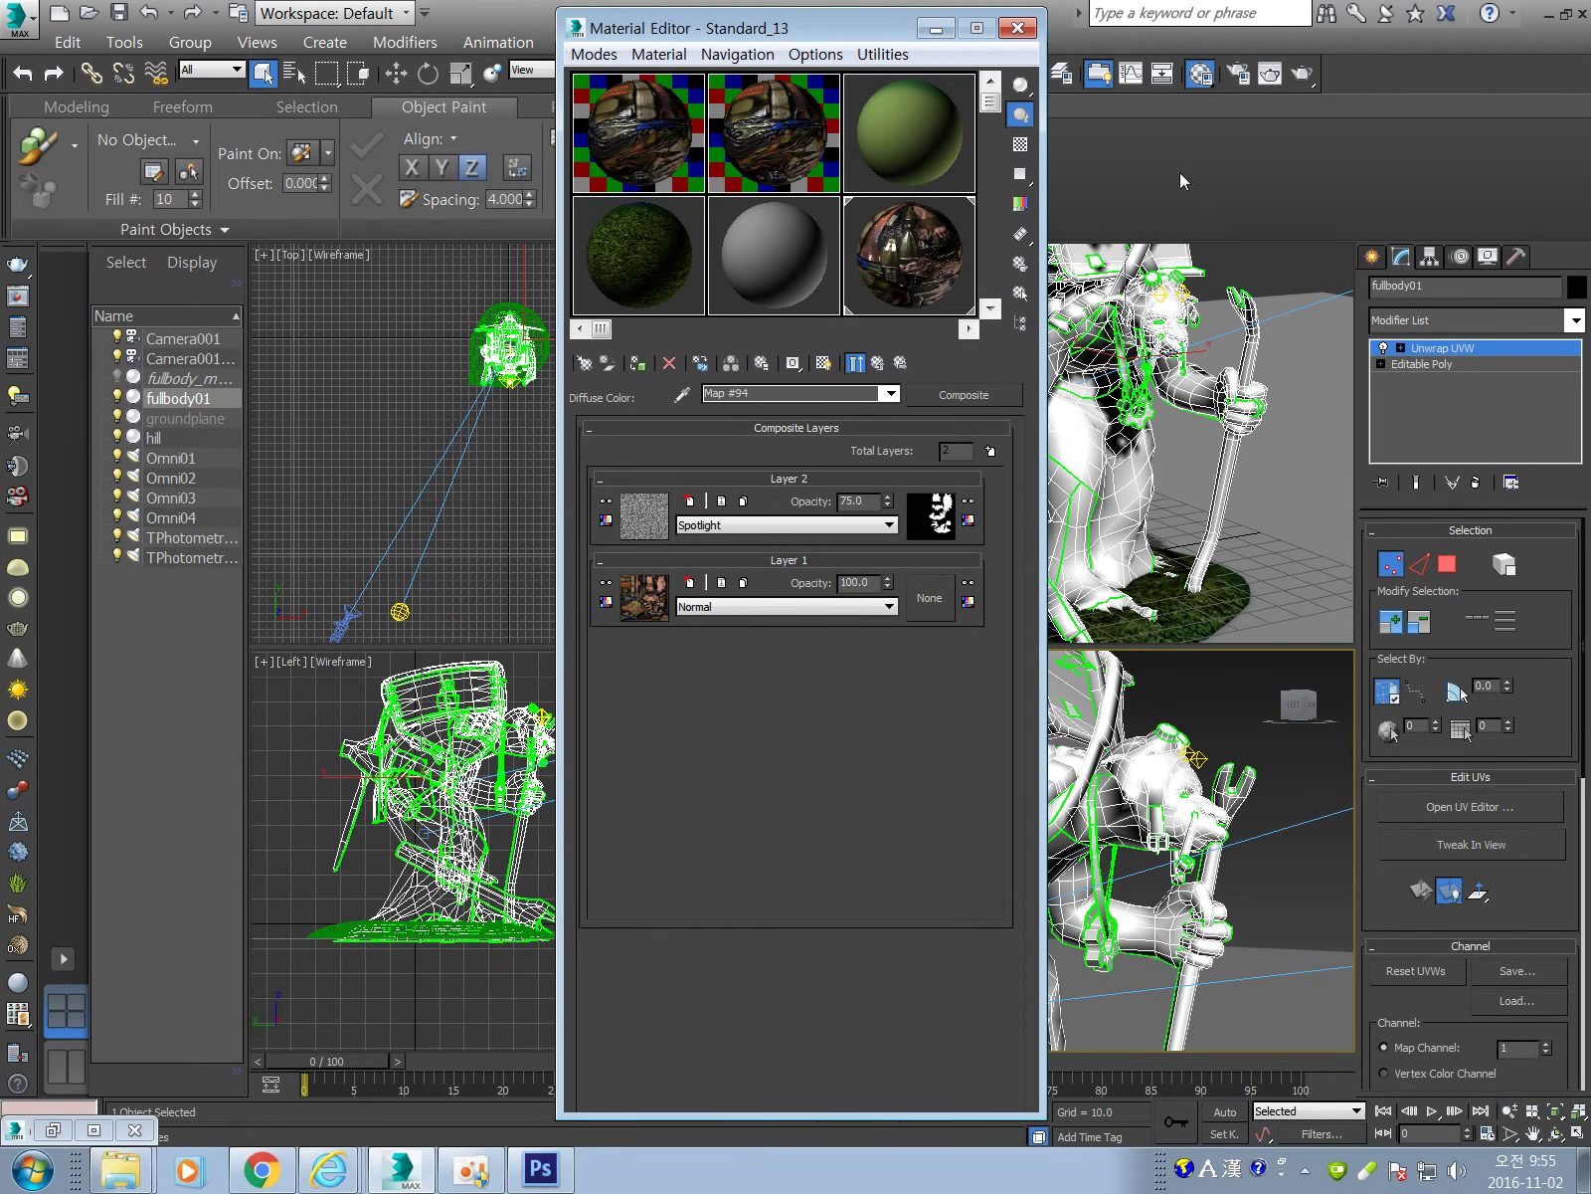
Go up to the Standard_13 material and review its Diffuse Color Composite map and the Specular Level, Glossiness and Self-Illumination maps.
left_click(876, 364)
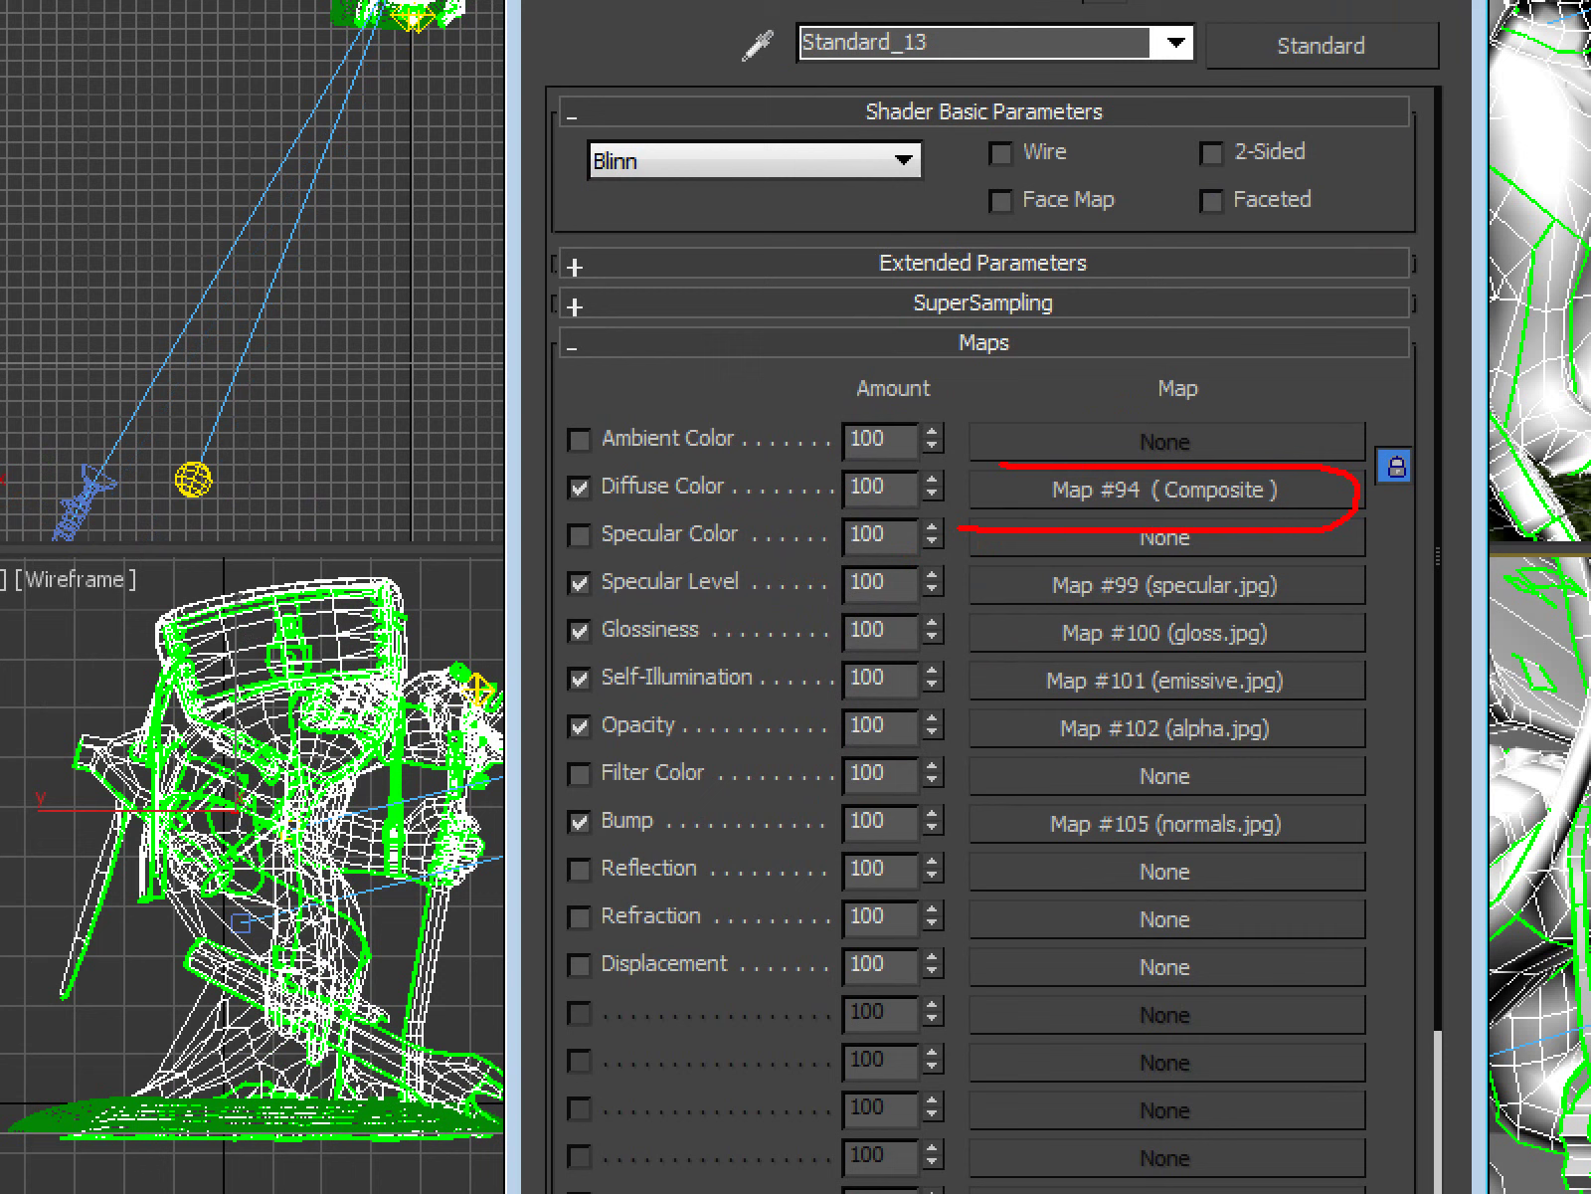
left_click_drag(997, 465, 925, 557)
left_click_drag(1244, 518, 1285, 512)
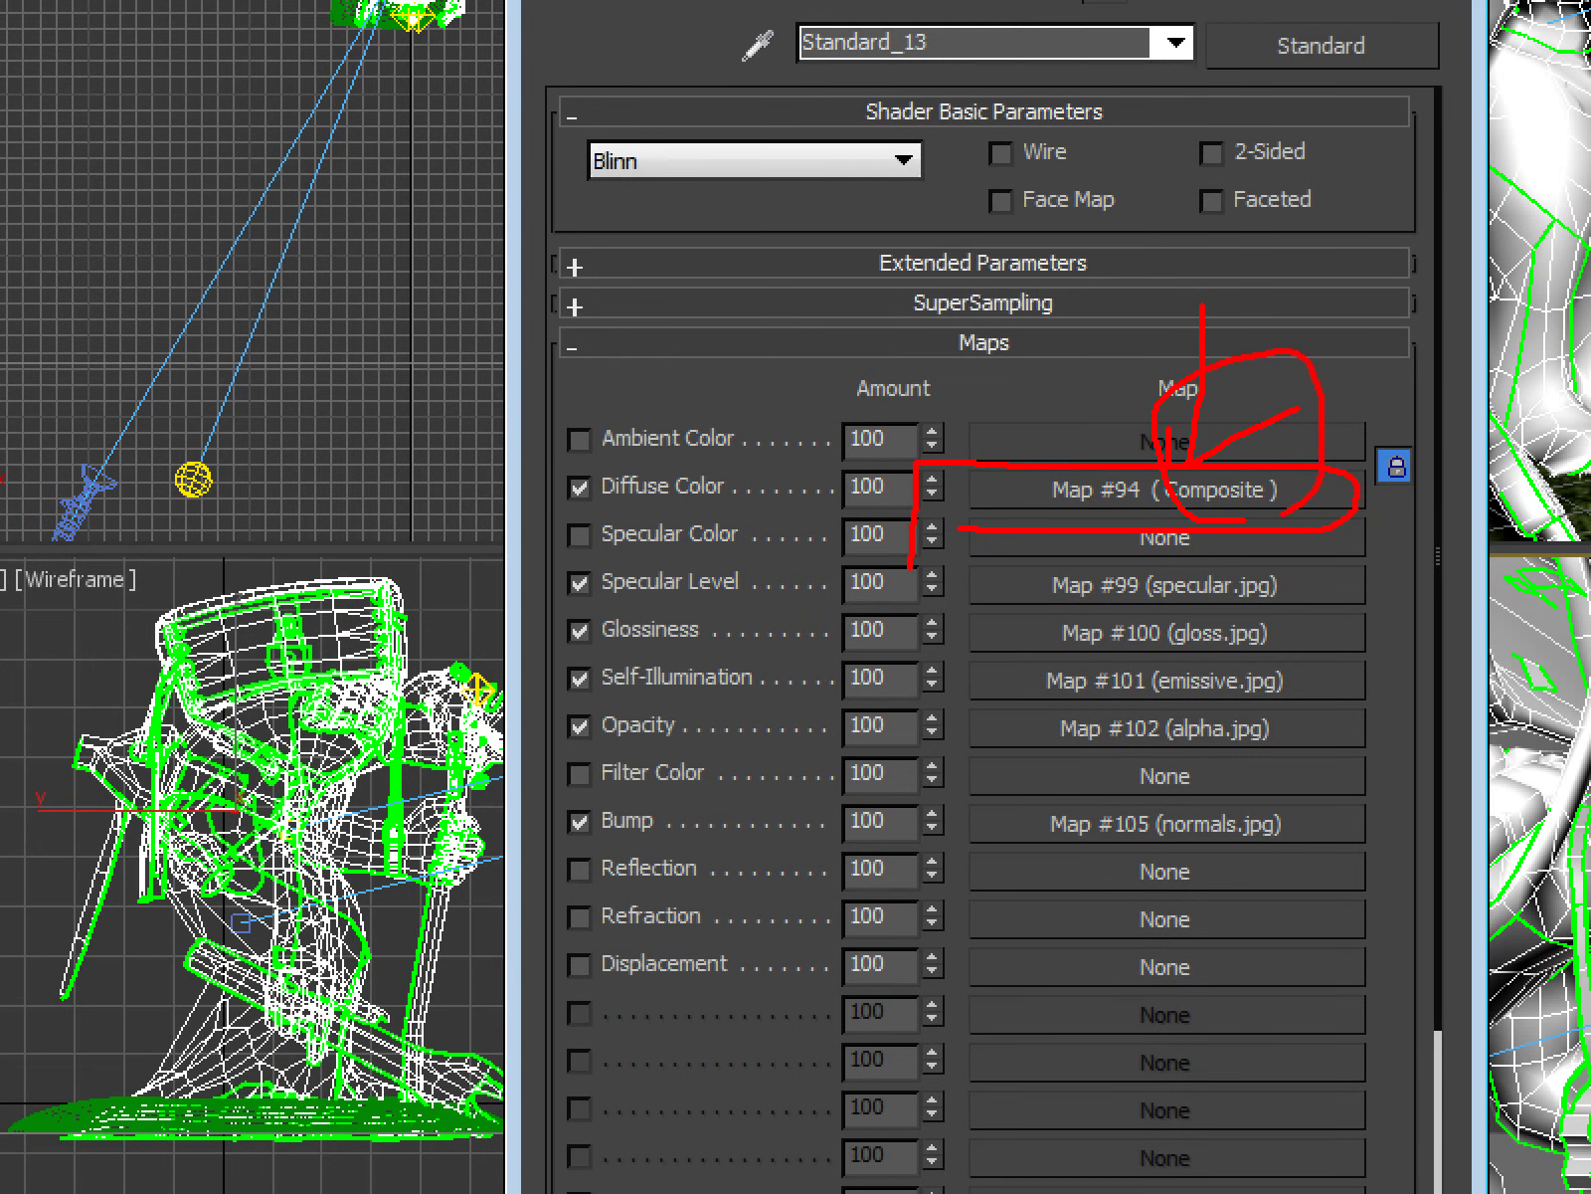
left_click_drag(910, 509, 507, 504)
mouse_move(1372, 477)
left_mouse_down()
mouse_move(298, 416)
mouse_move(537, 492)
left_mouse_up()
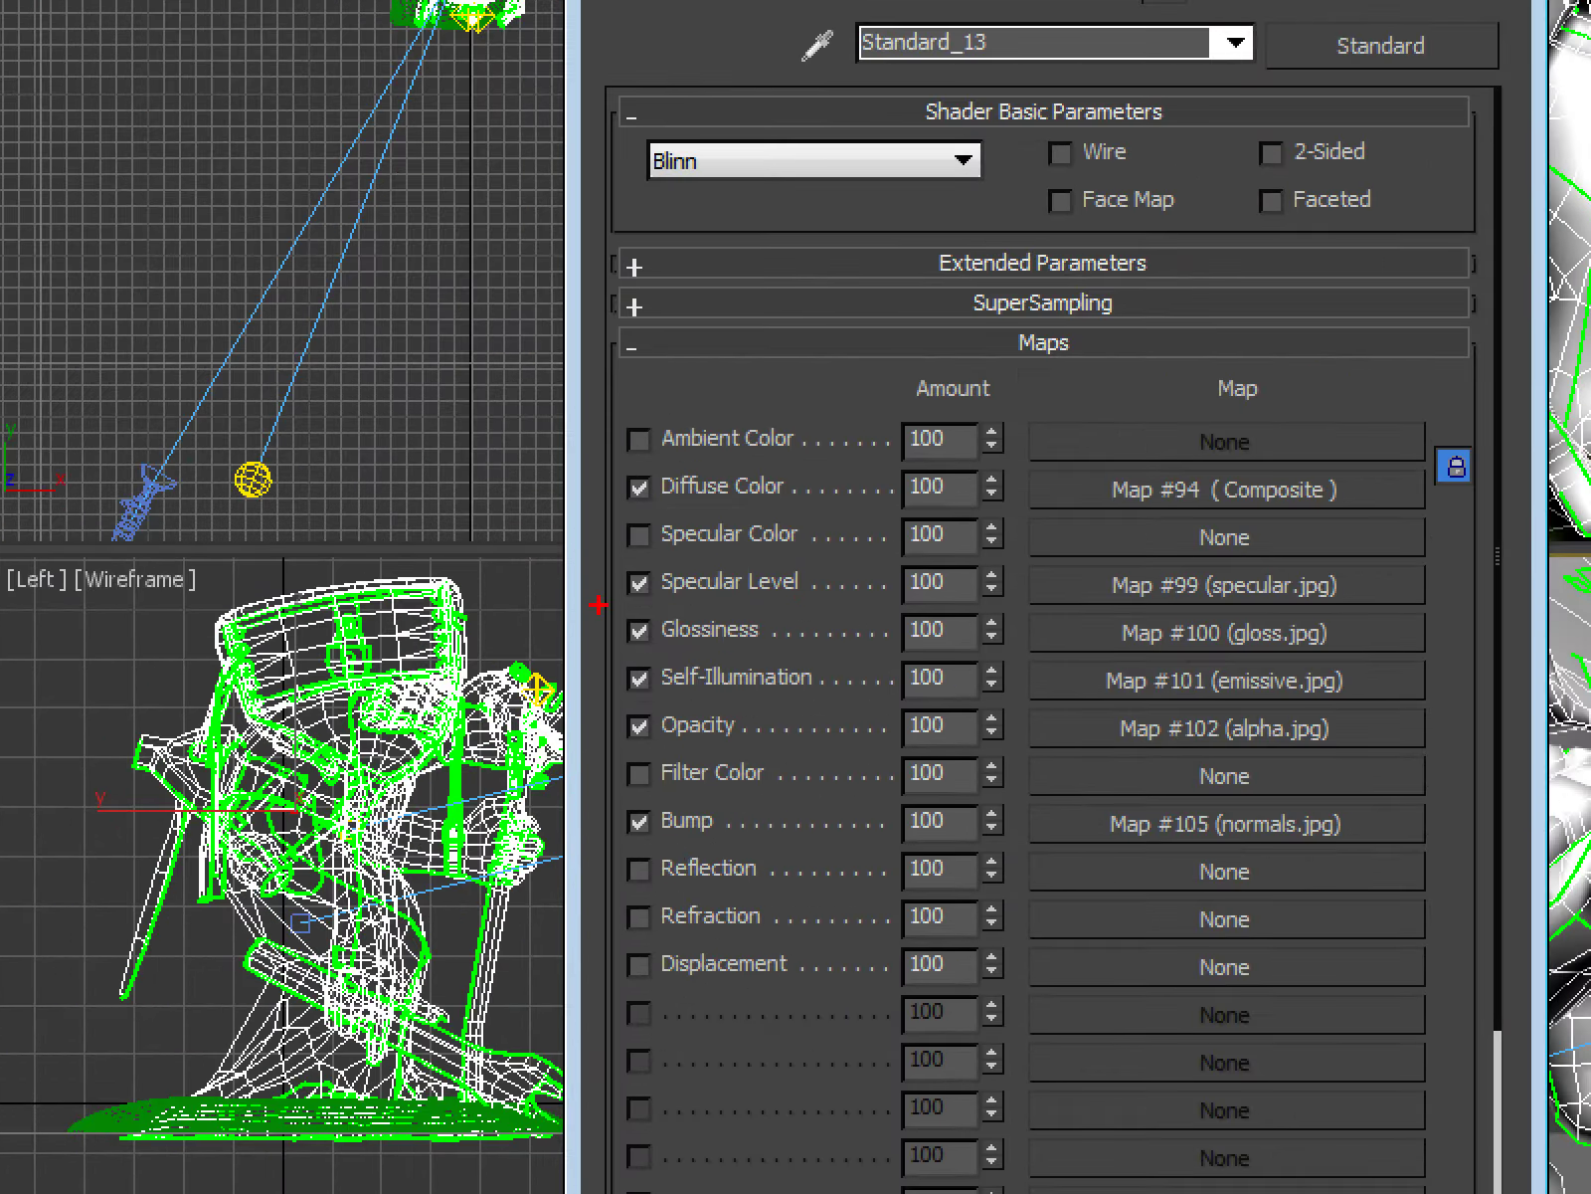
left_click_drag(553, 605, 660, 612)
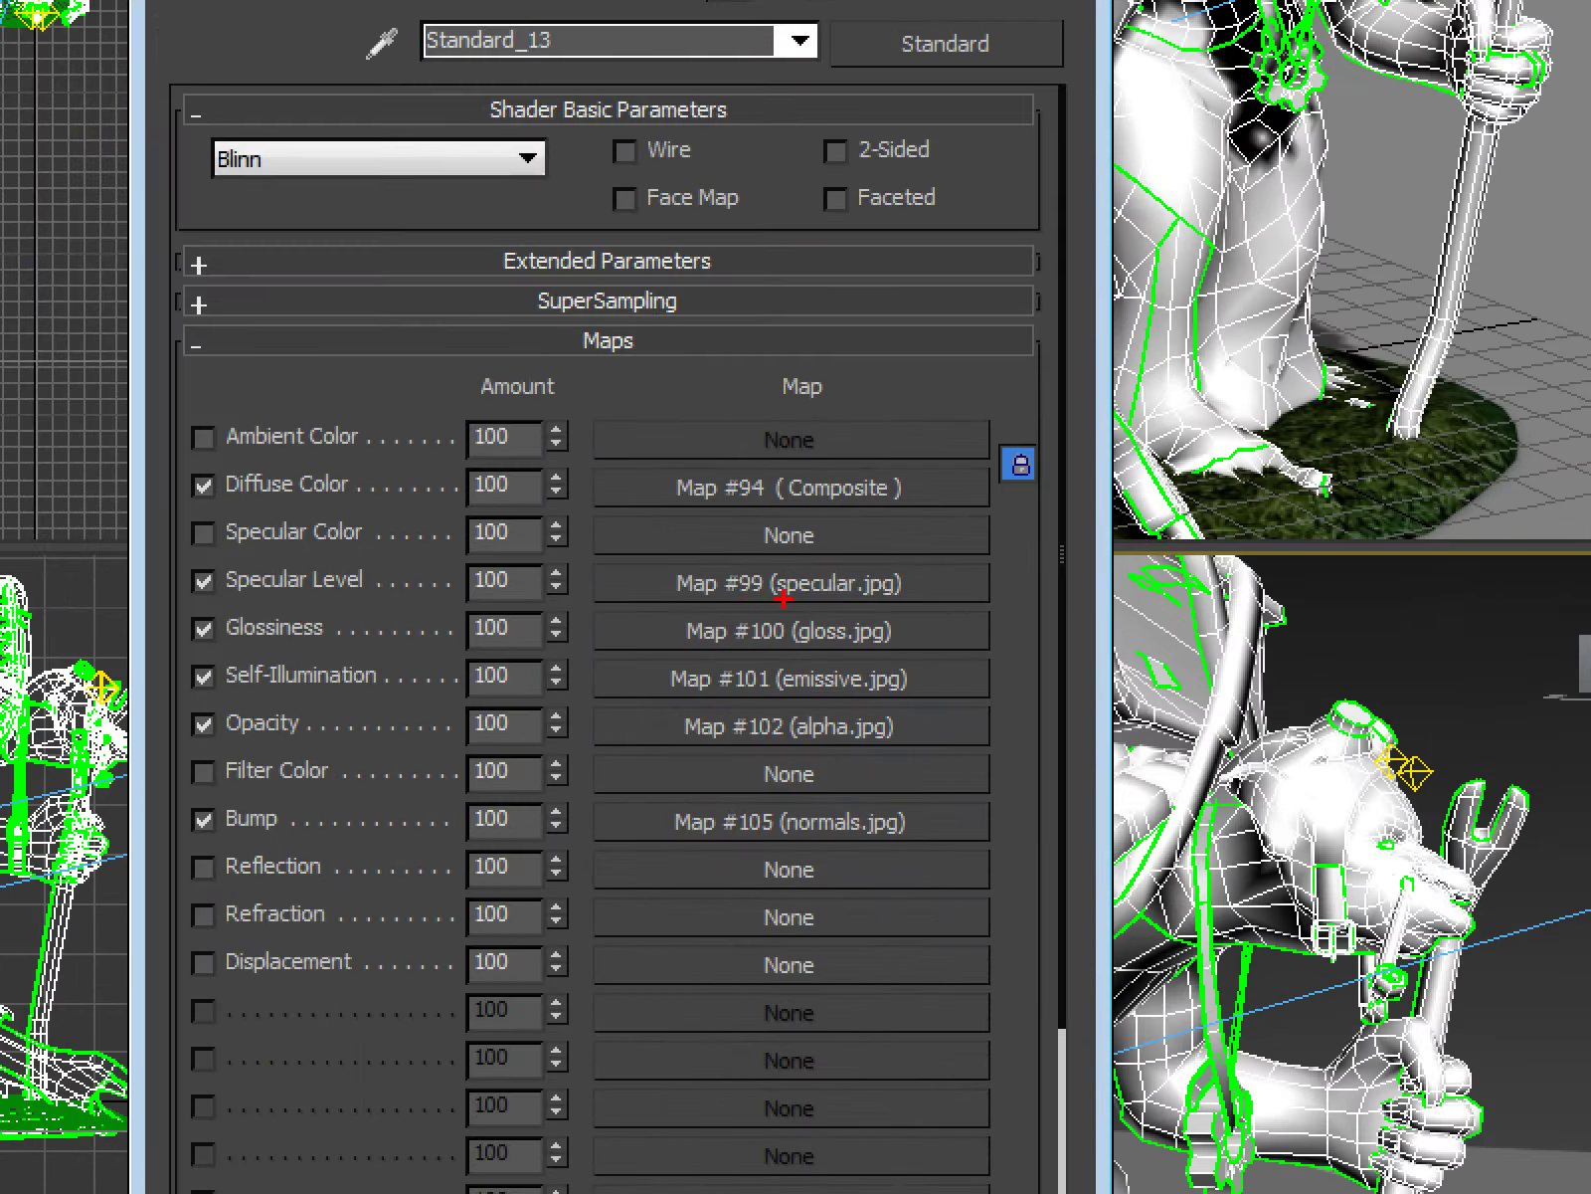
left_click_drag(751, 678, 963, 679)
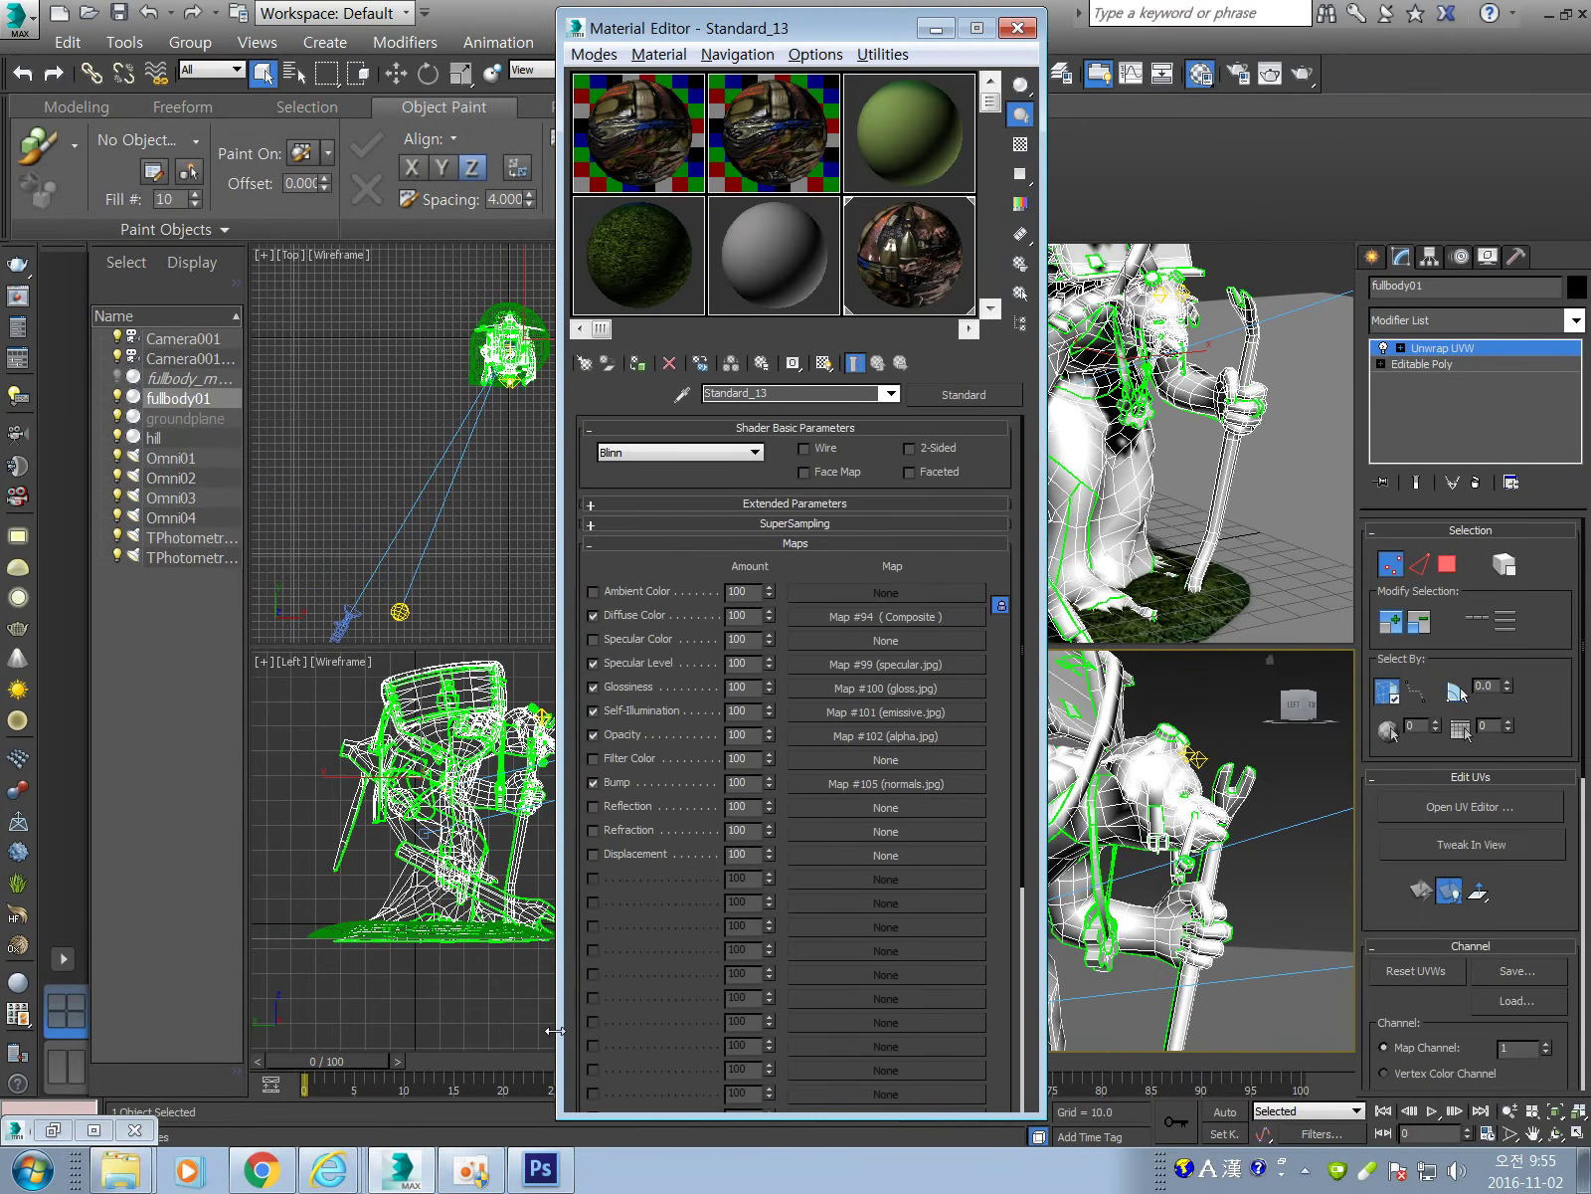
Switch to Photoshop, open specular.jpg from the TROL map folder as a separate document, and return to colors.jpg.
key("alt+Tab")
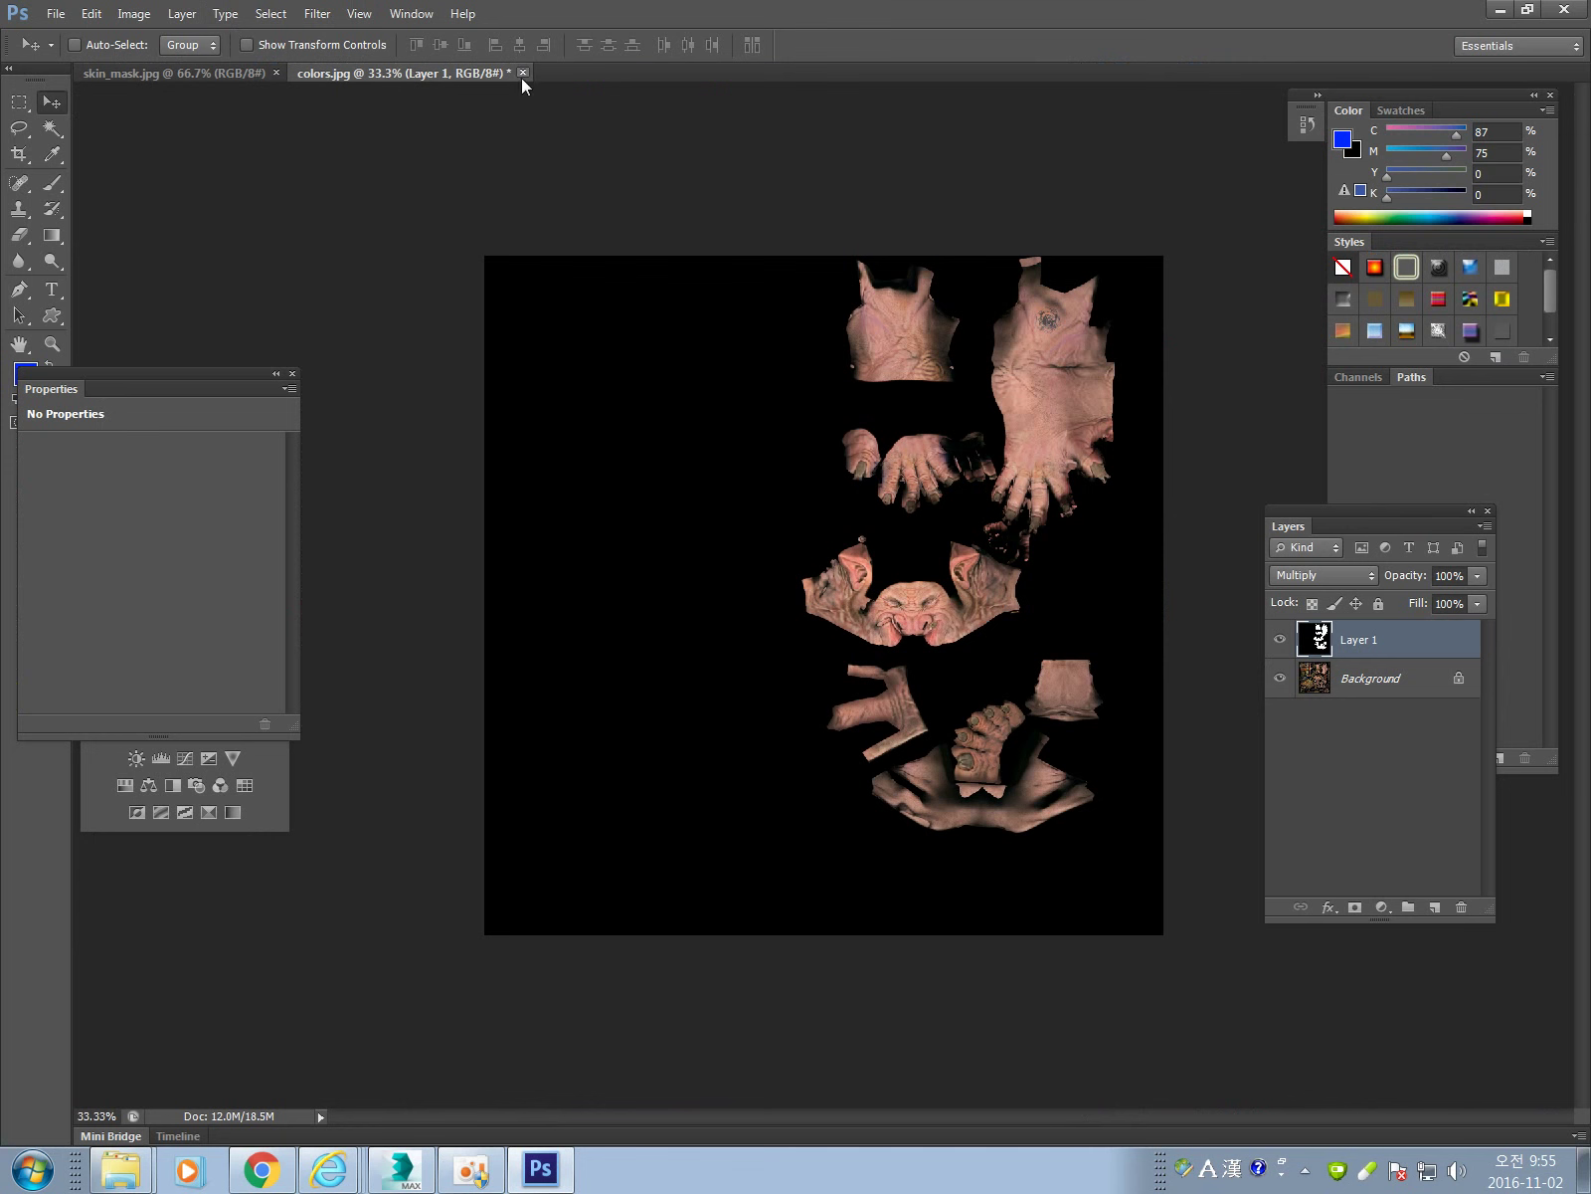
mouse_move(121, 1169)
left_click(111, 1107)
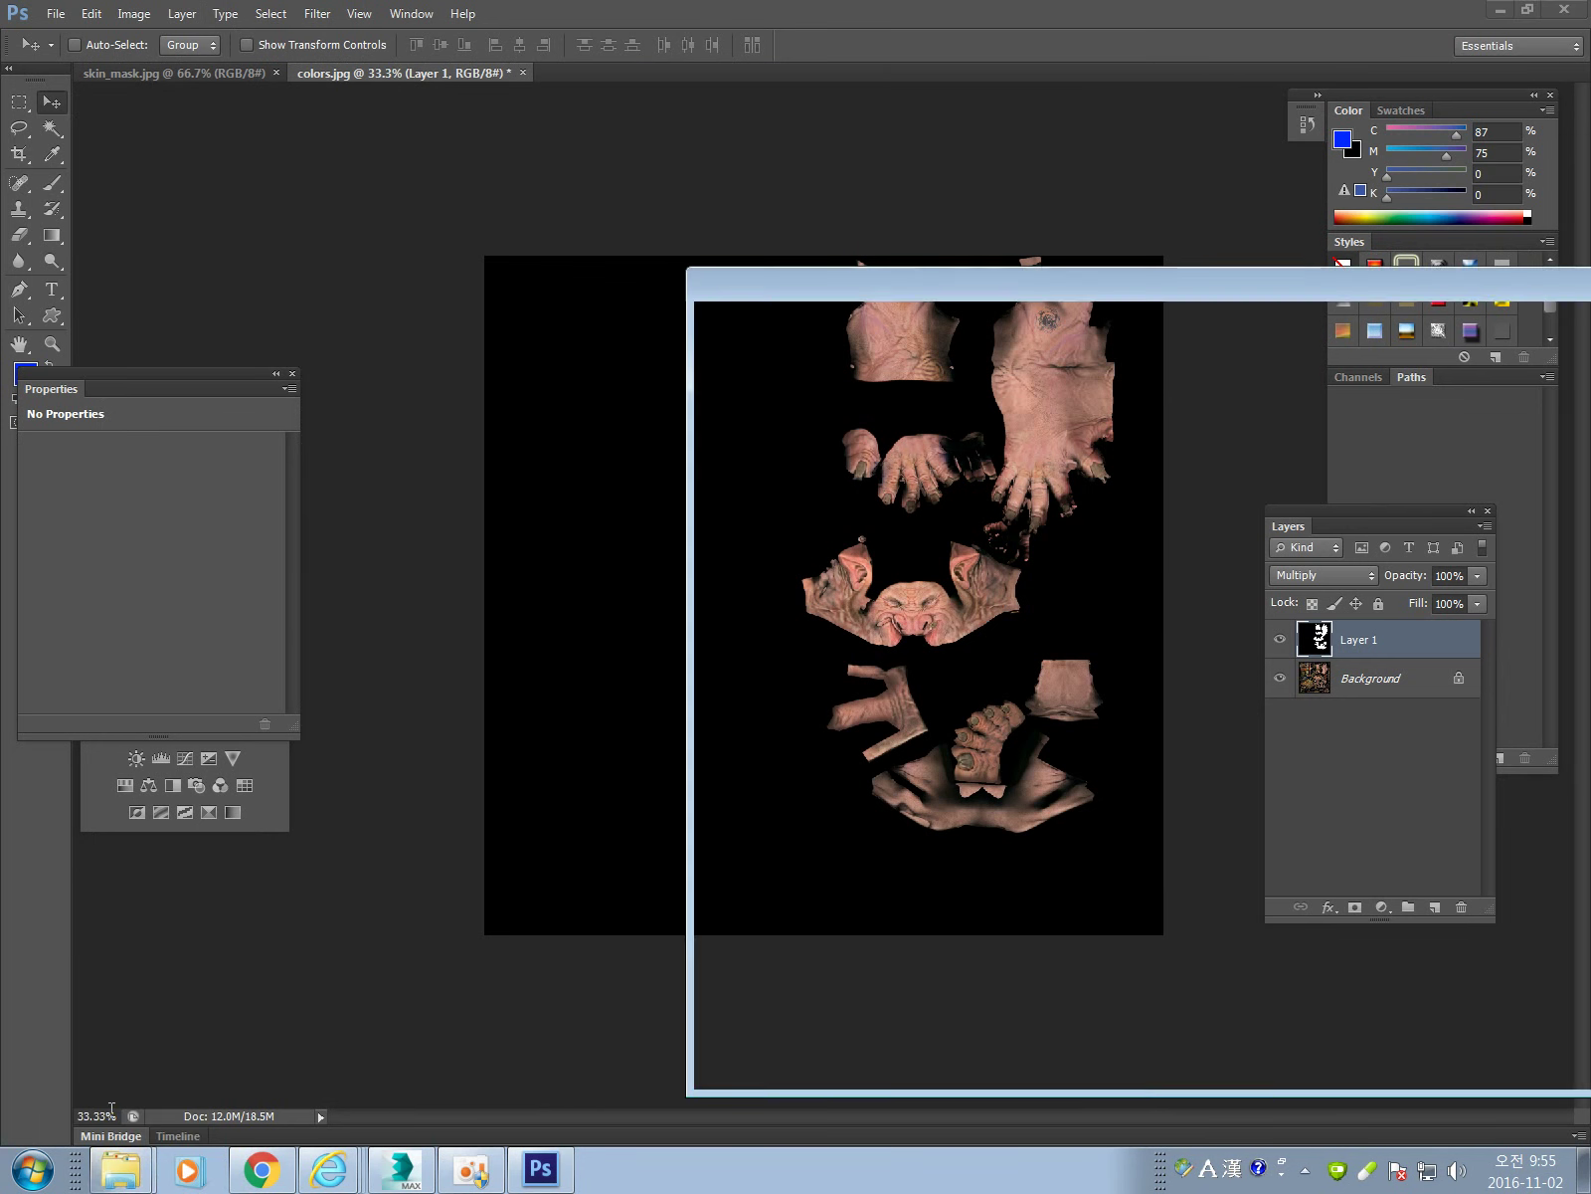
left_click_drag(1370, 282, 812, 534)
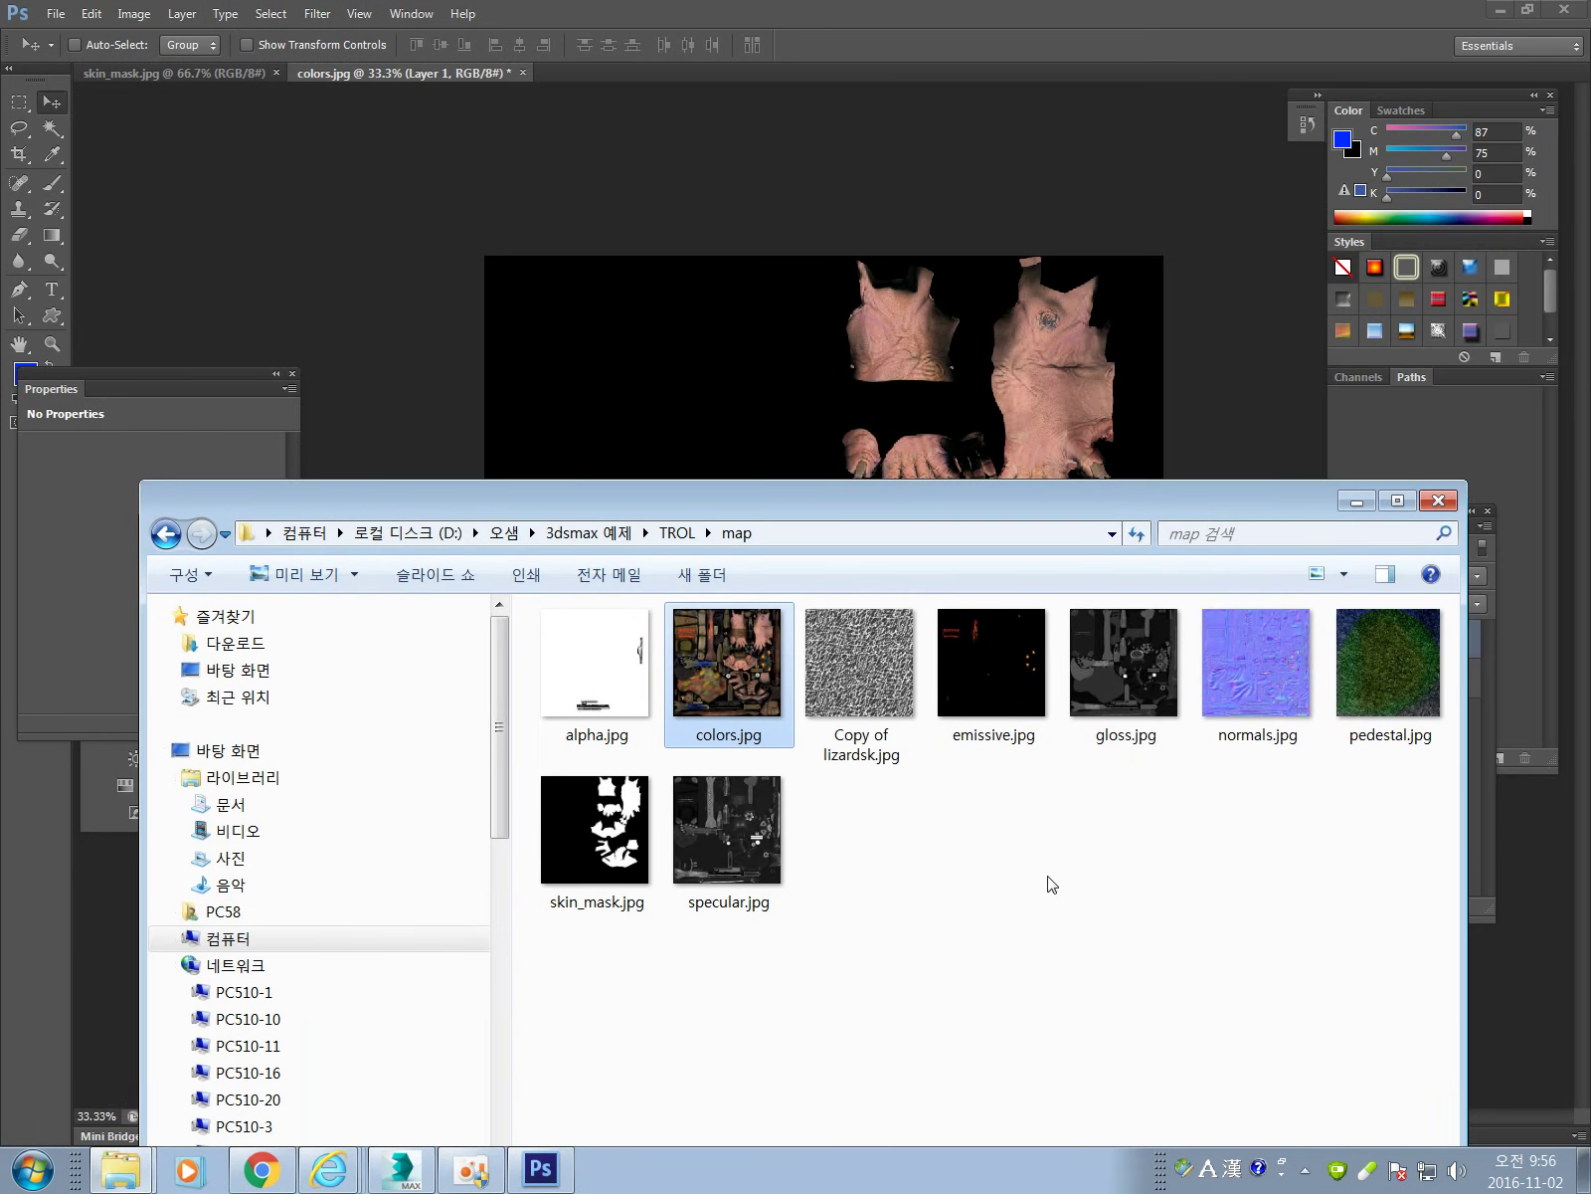
left_click(1142, 889)
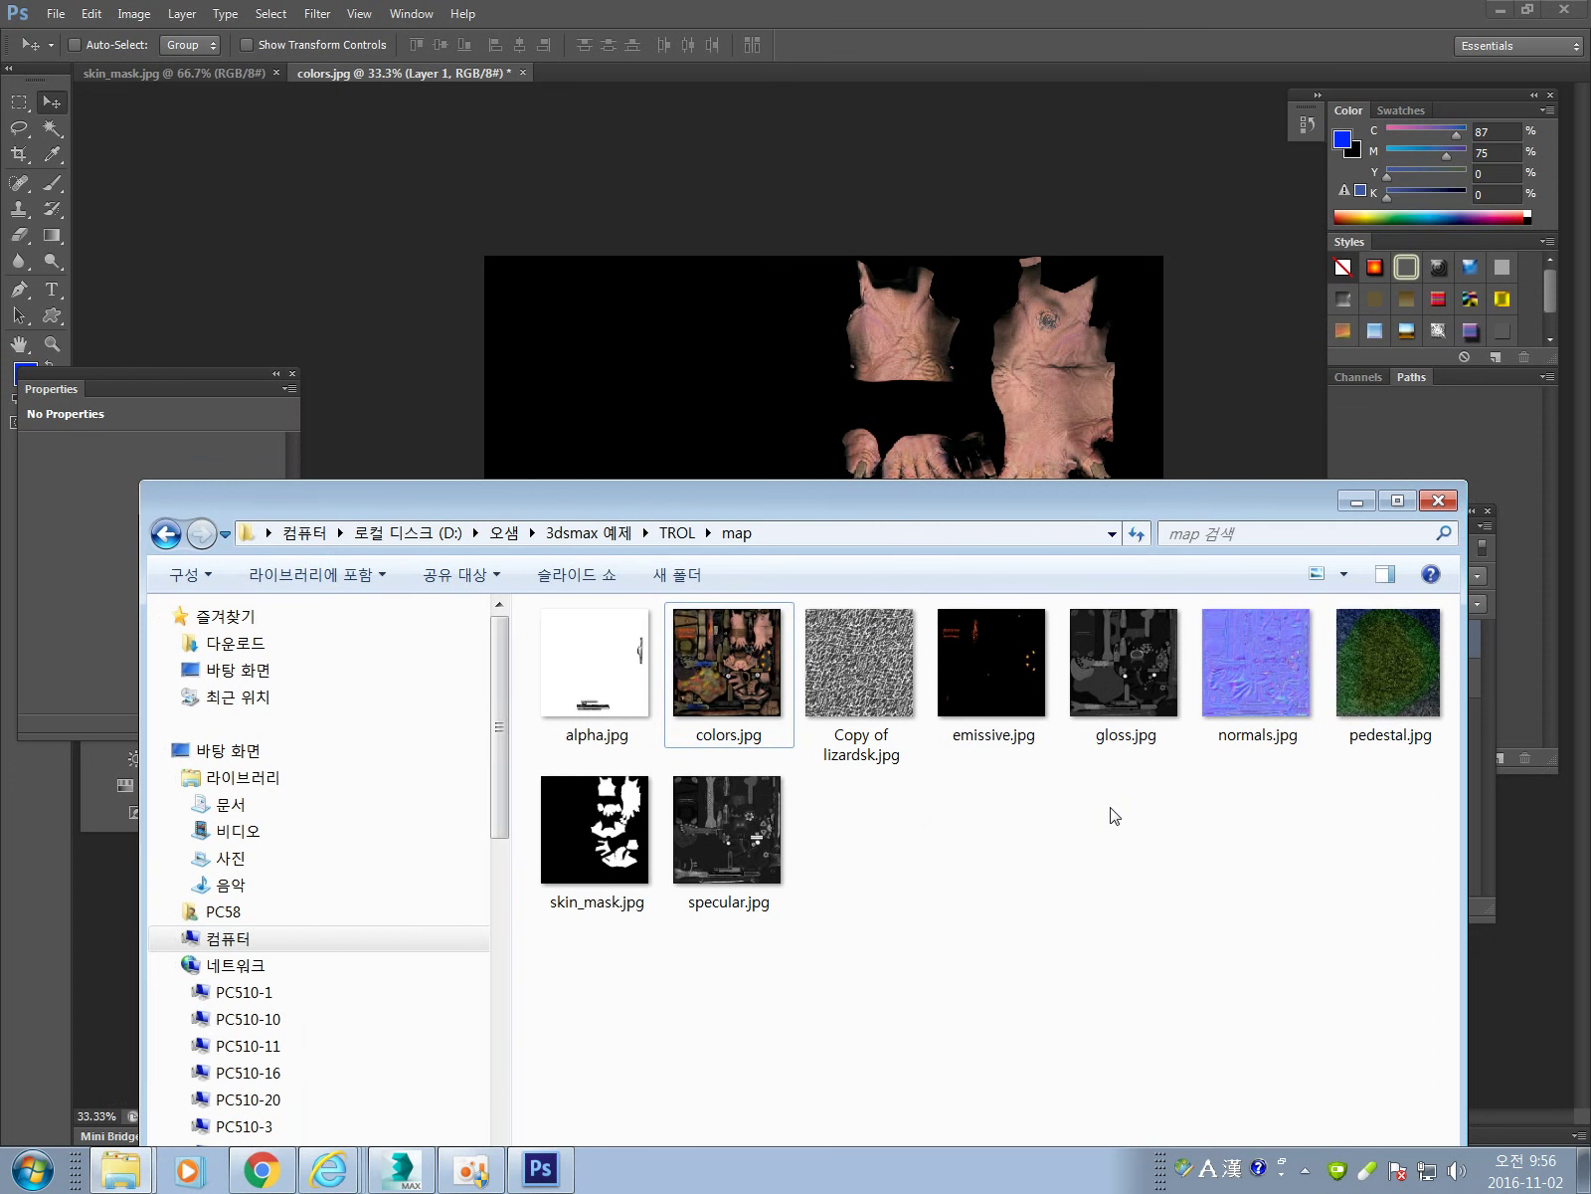
left_click(728, 830)
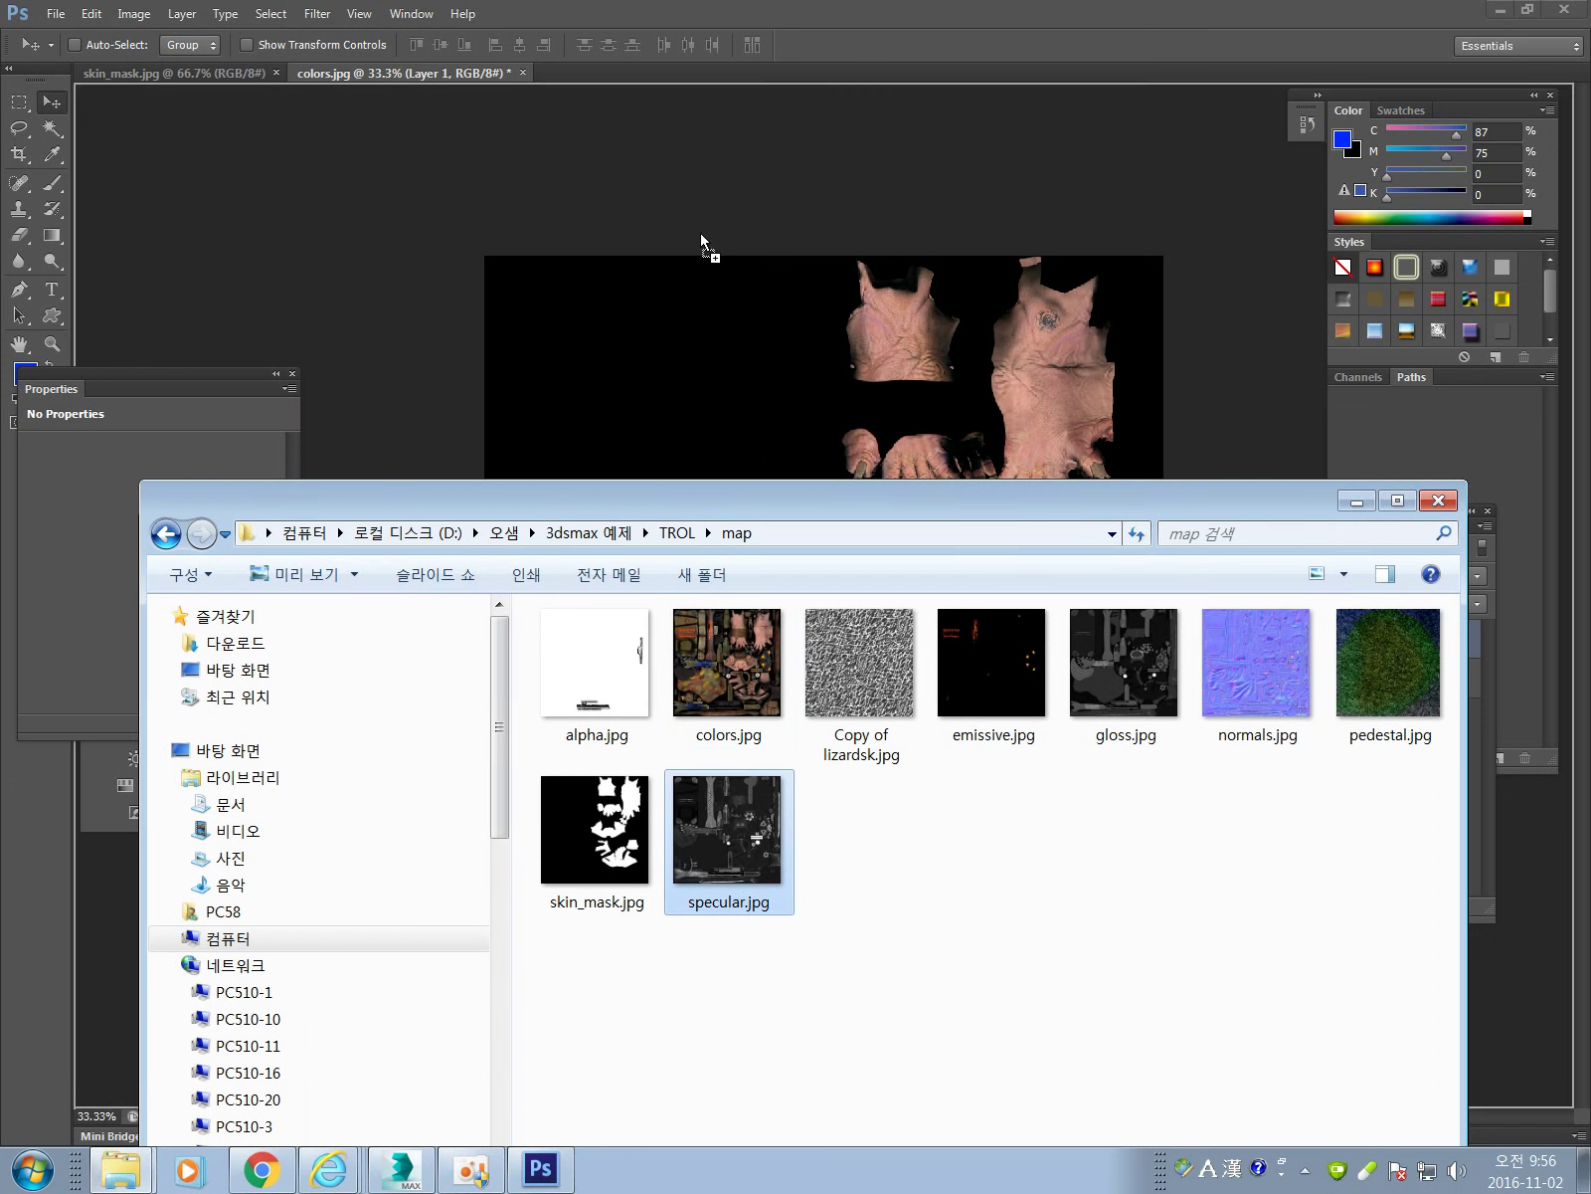
left_click_drag(704, 91, 721, 75)
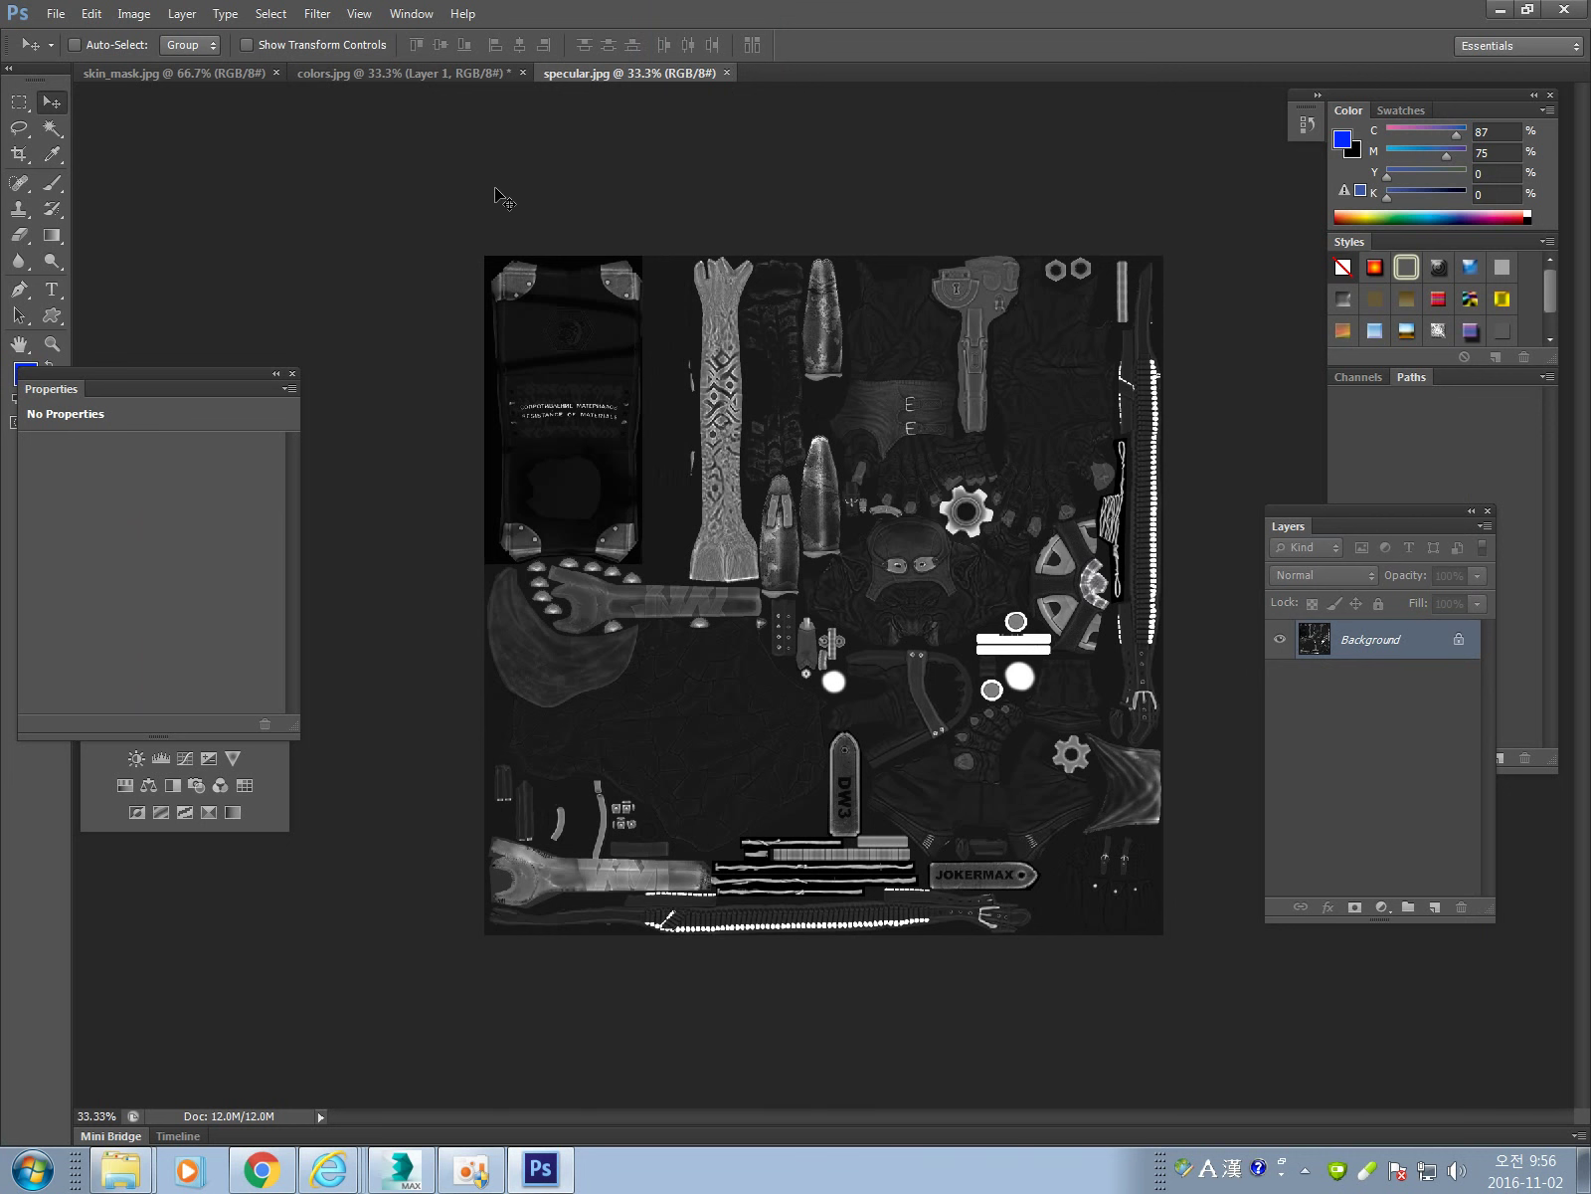
left_click(333, 72)
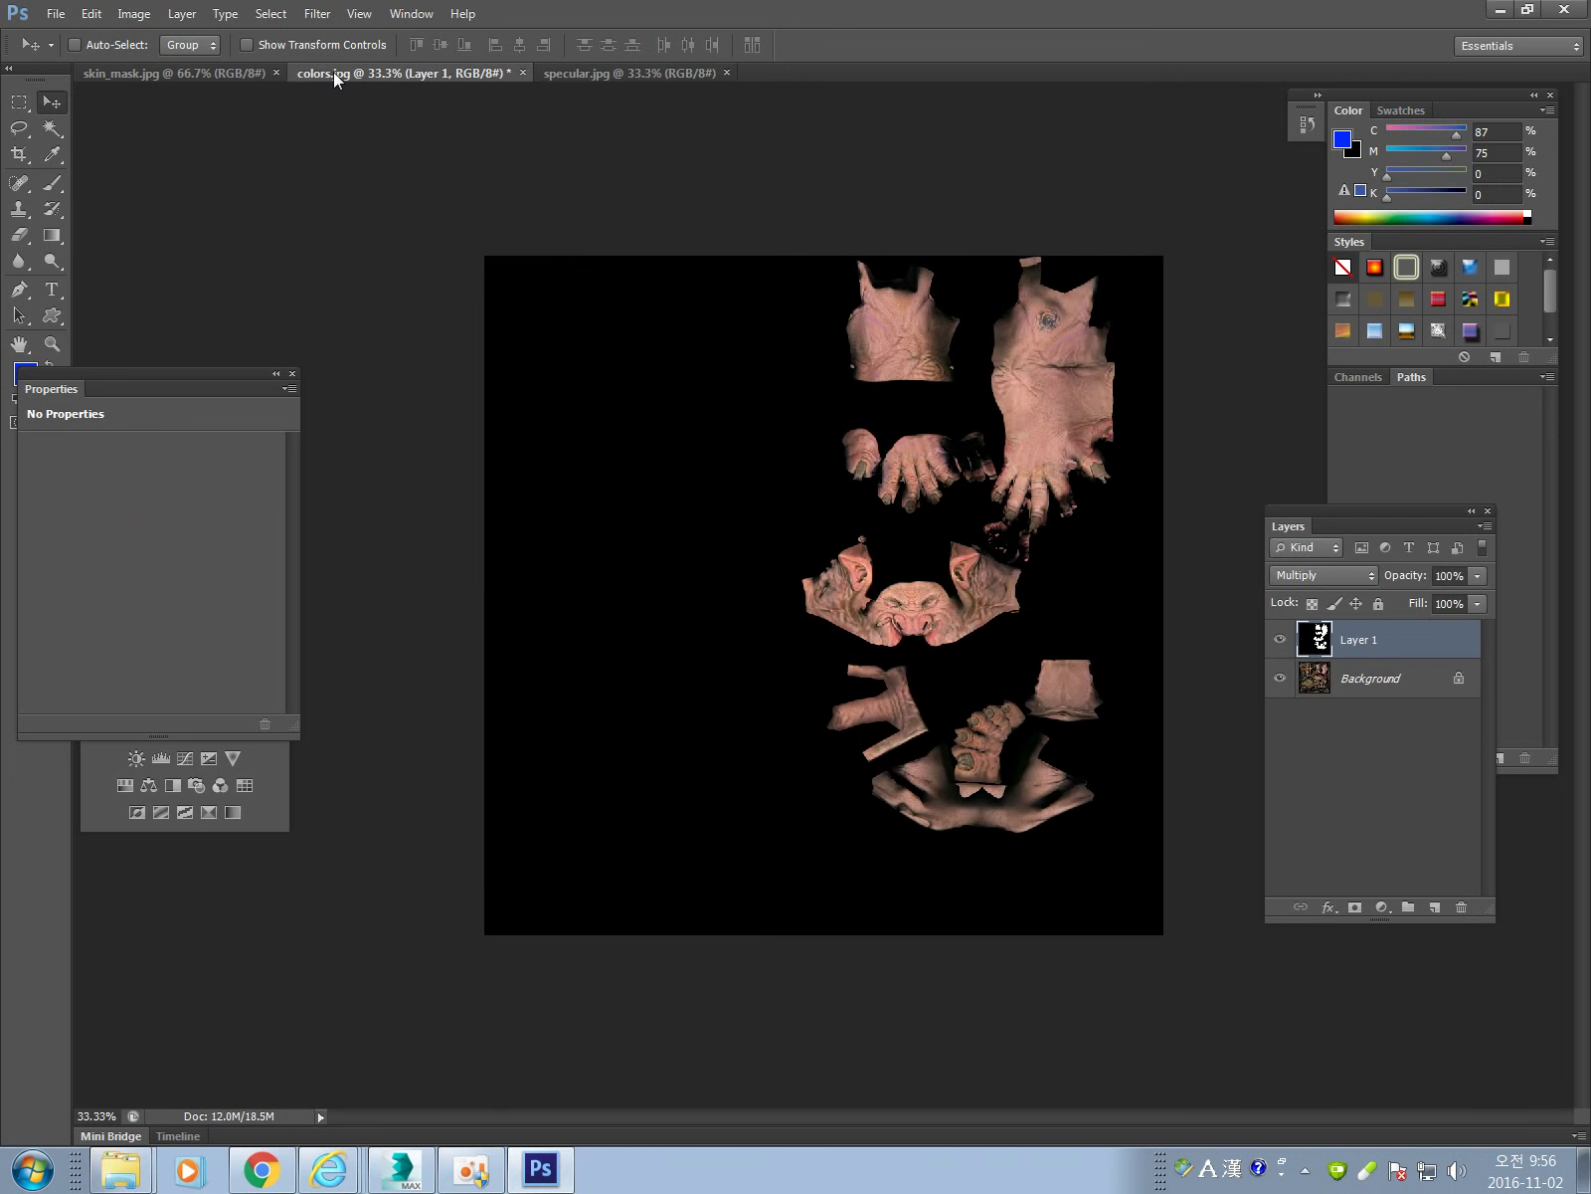
Hide the skin mask on Layer 1 of colors.jpg and compare the full colour texture with specular.jpg.
left_click(214, 74)
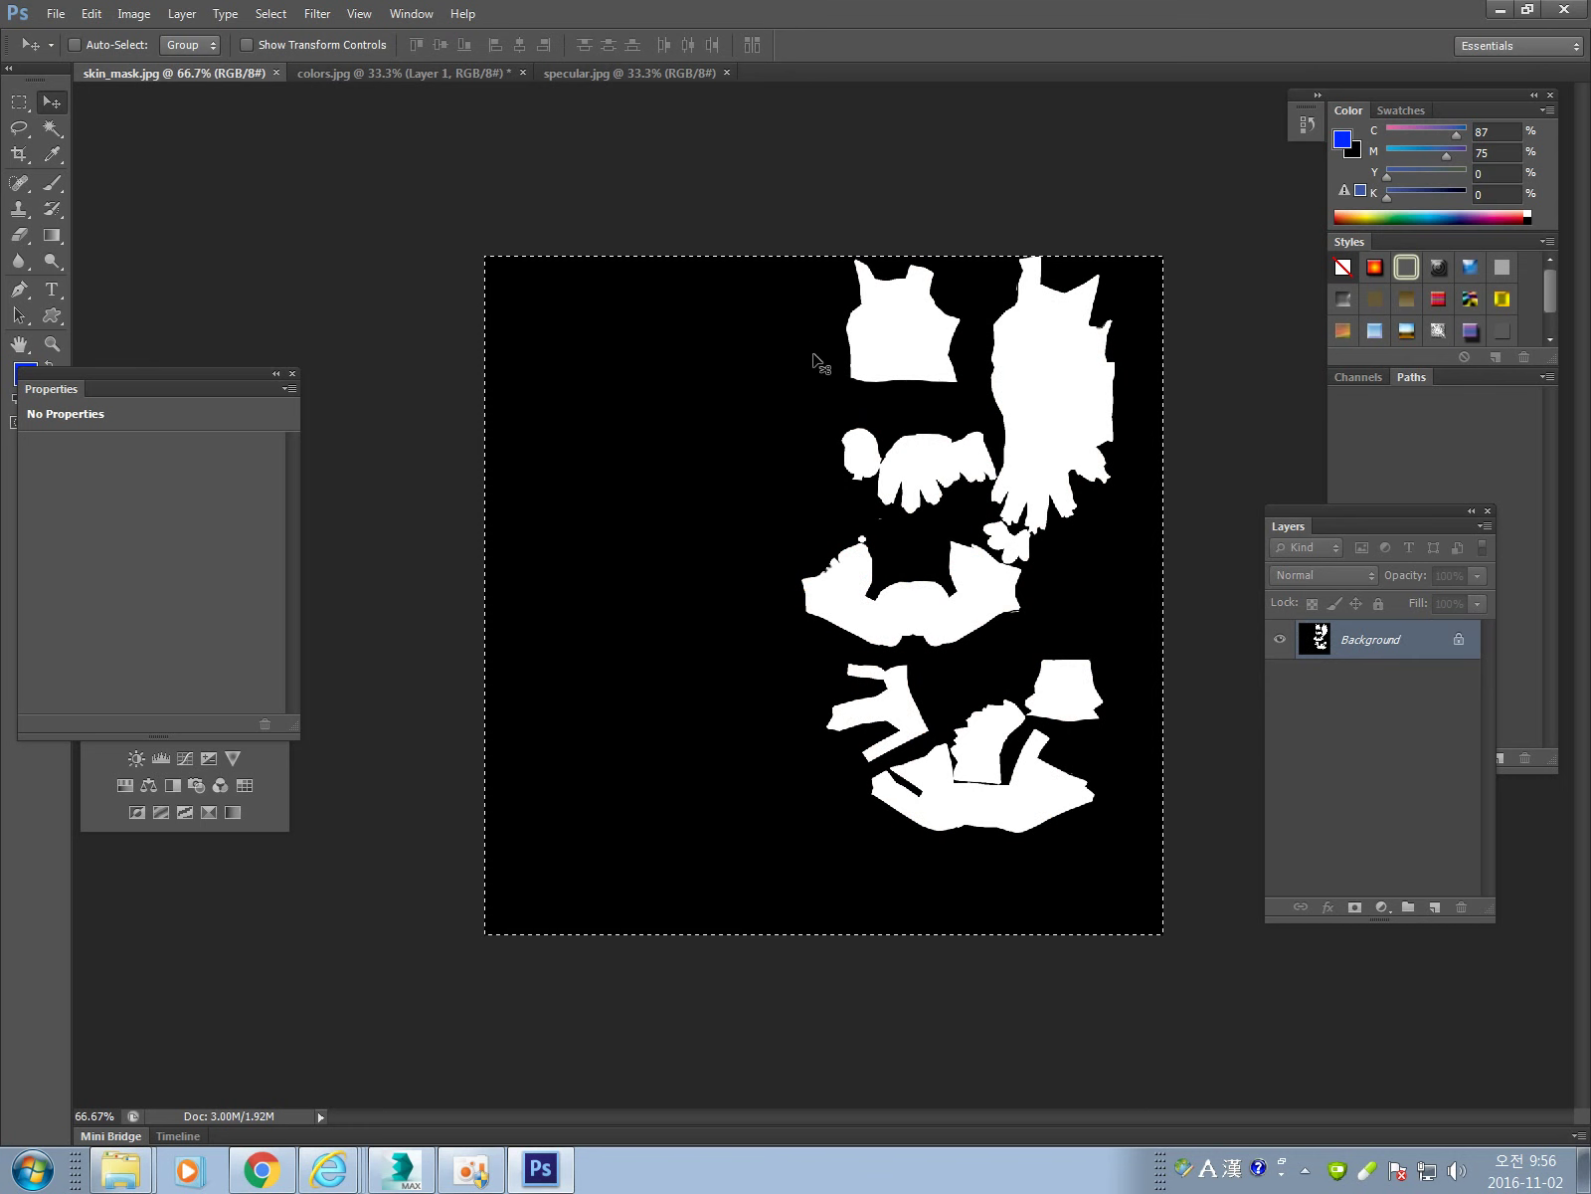
left_click(430, 73)
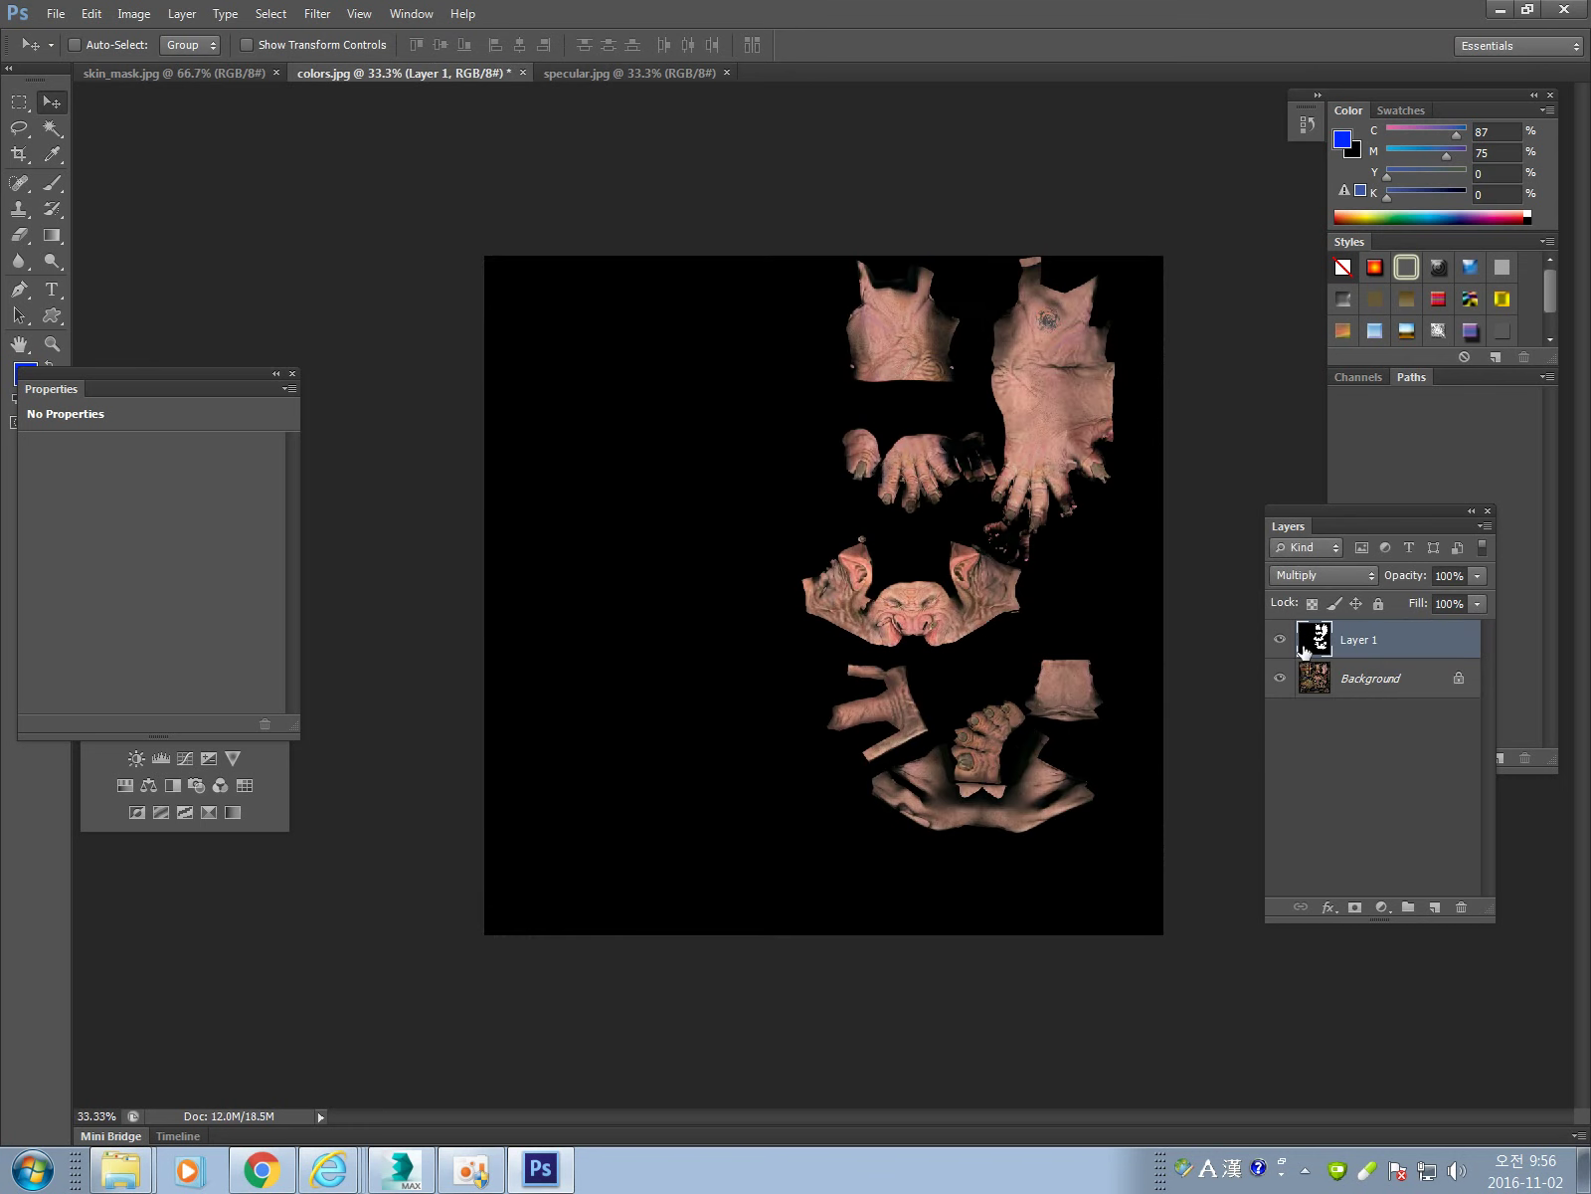
left_click(1279, 639)
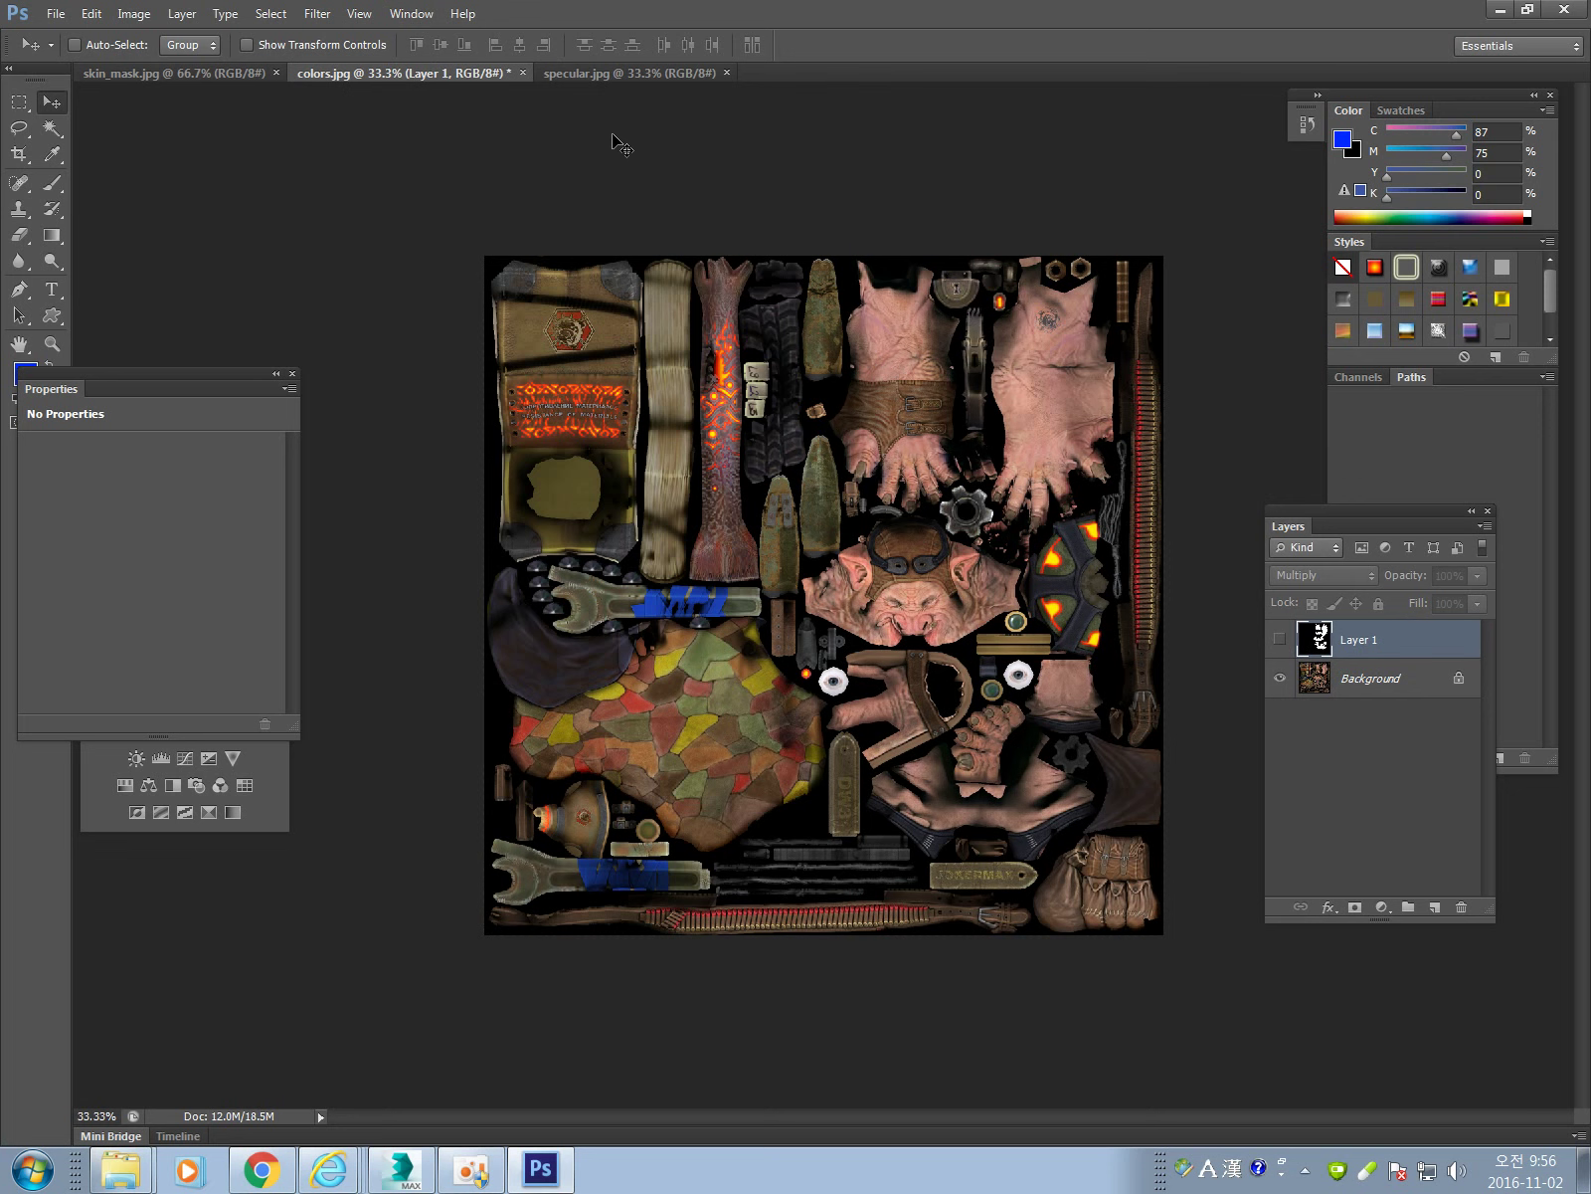
left_click(630, 75)
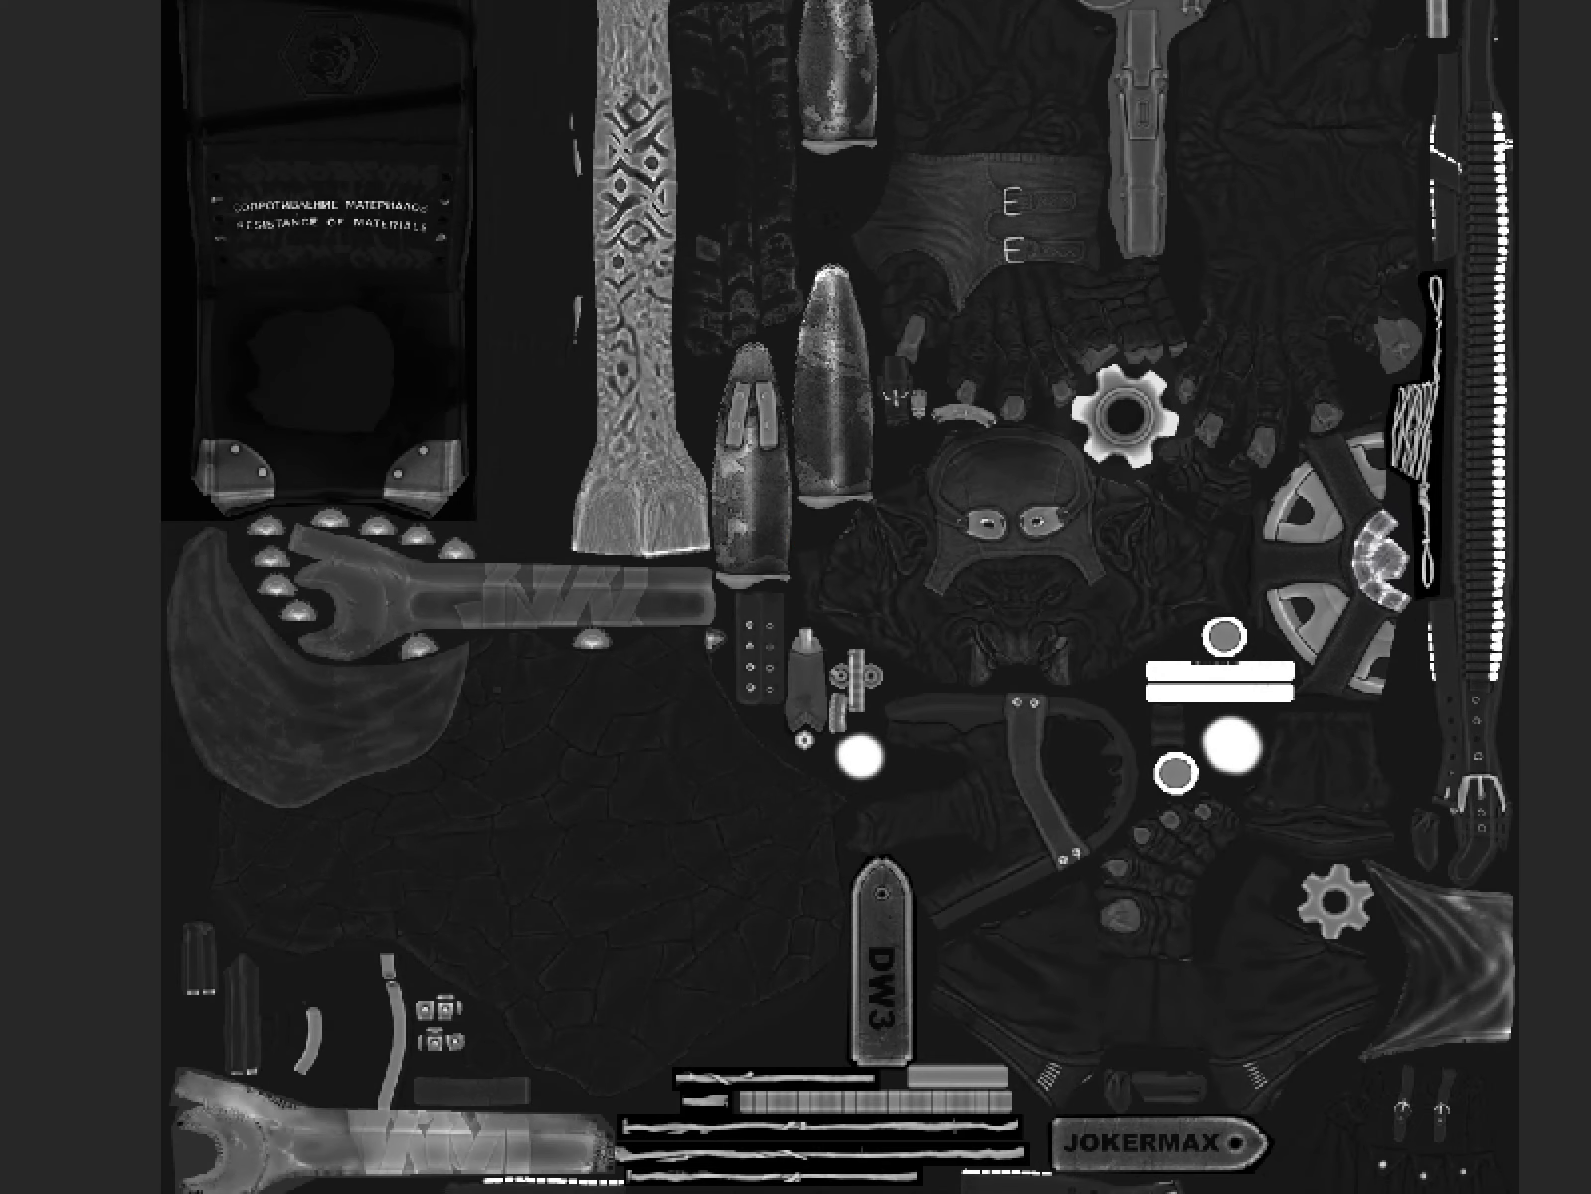
mouse_move(786, 75)
left_mouse_down()
mouse_move(966, 604)
mouse_move(1404, 1189)
left_mouse_up()
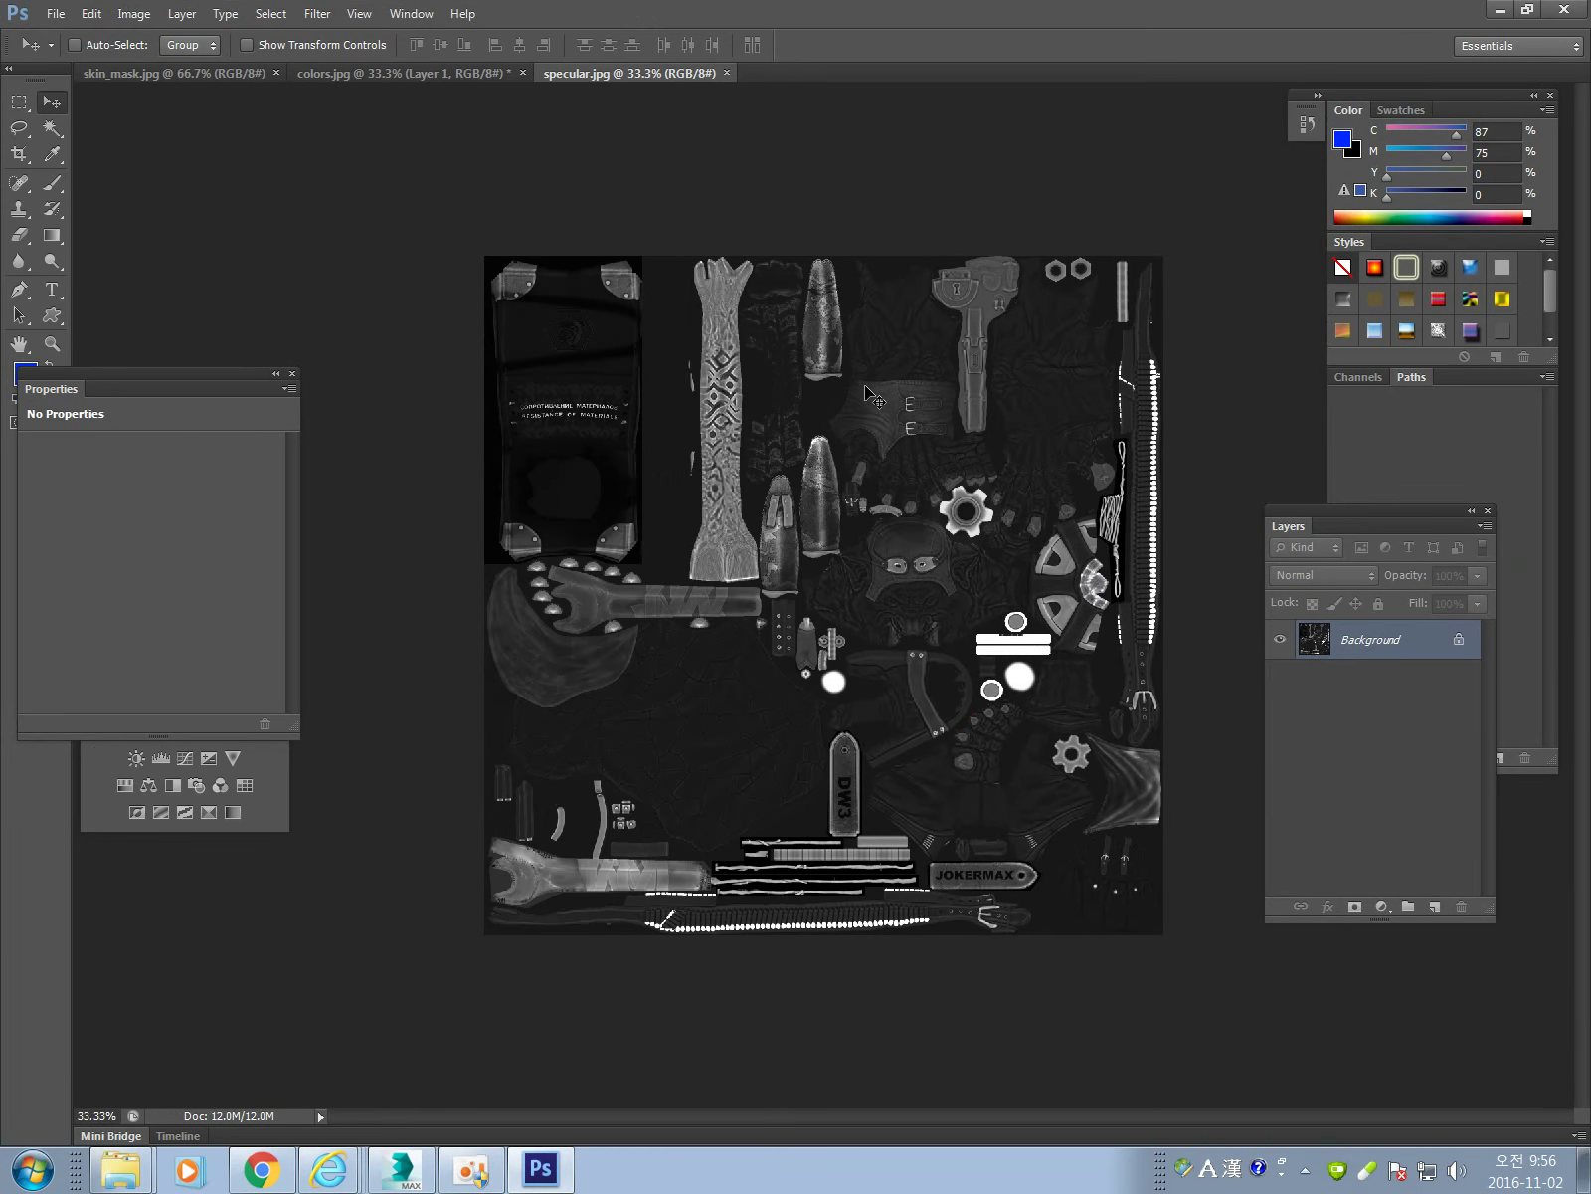
Copy the whole specular.jpg image into colors.jpg directly above the Background layer and set the pasted layer's blend mode to Multiply.
key("ctrl+a")
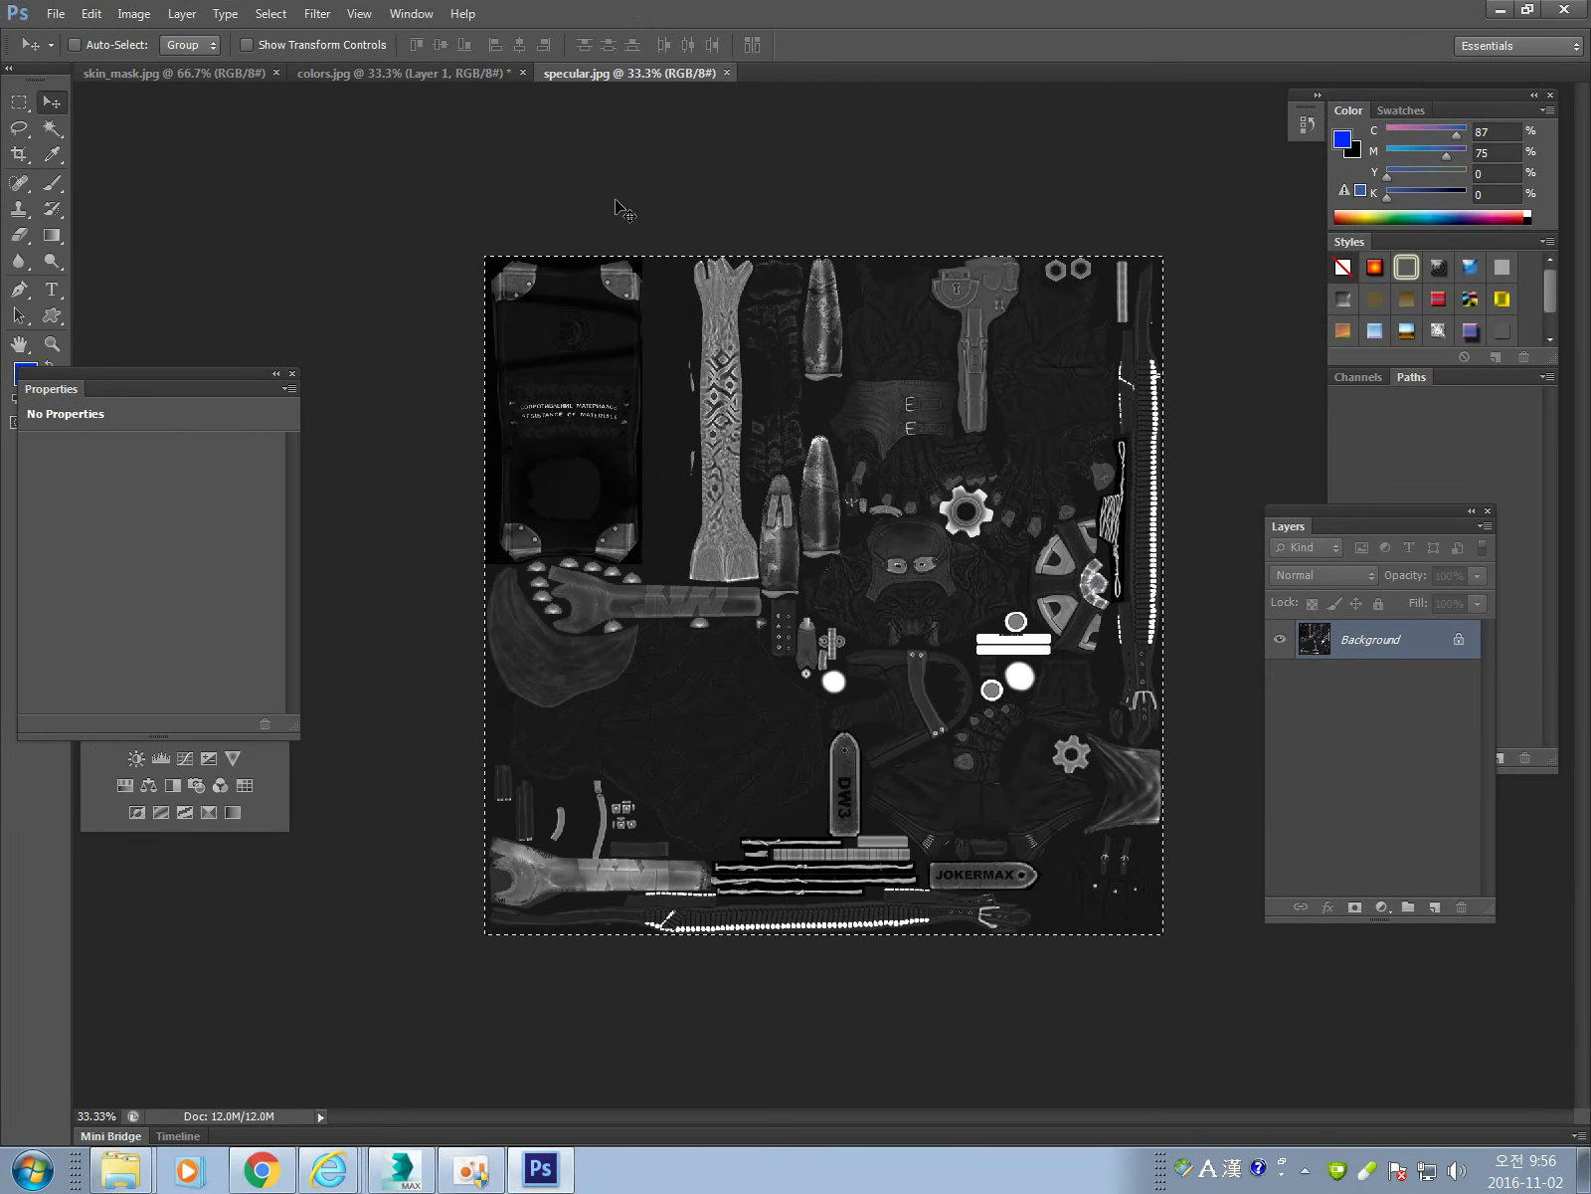
left_click(408, 73)
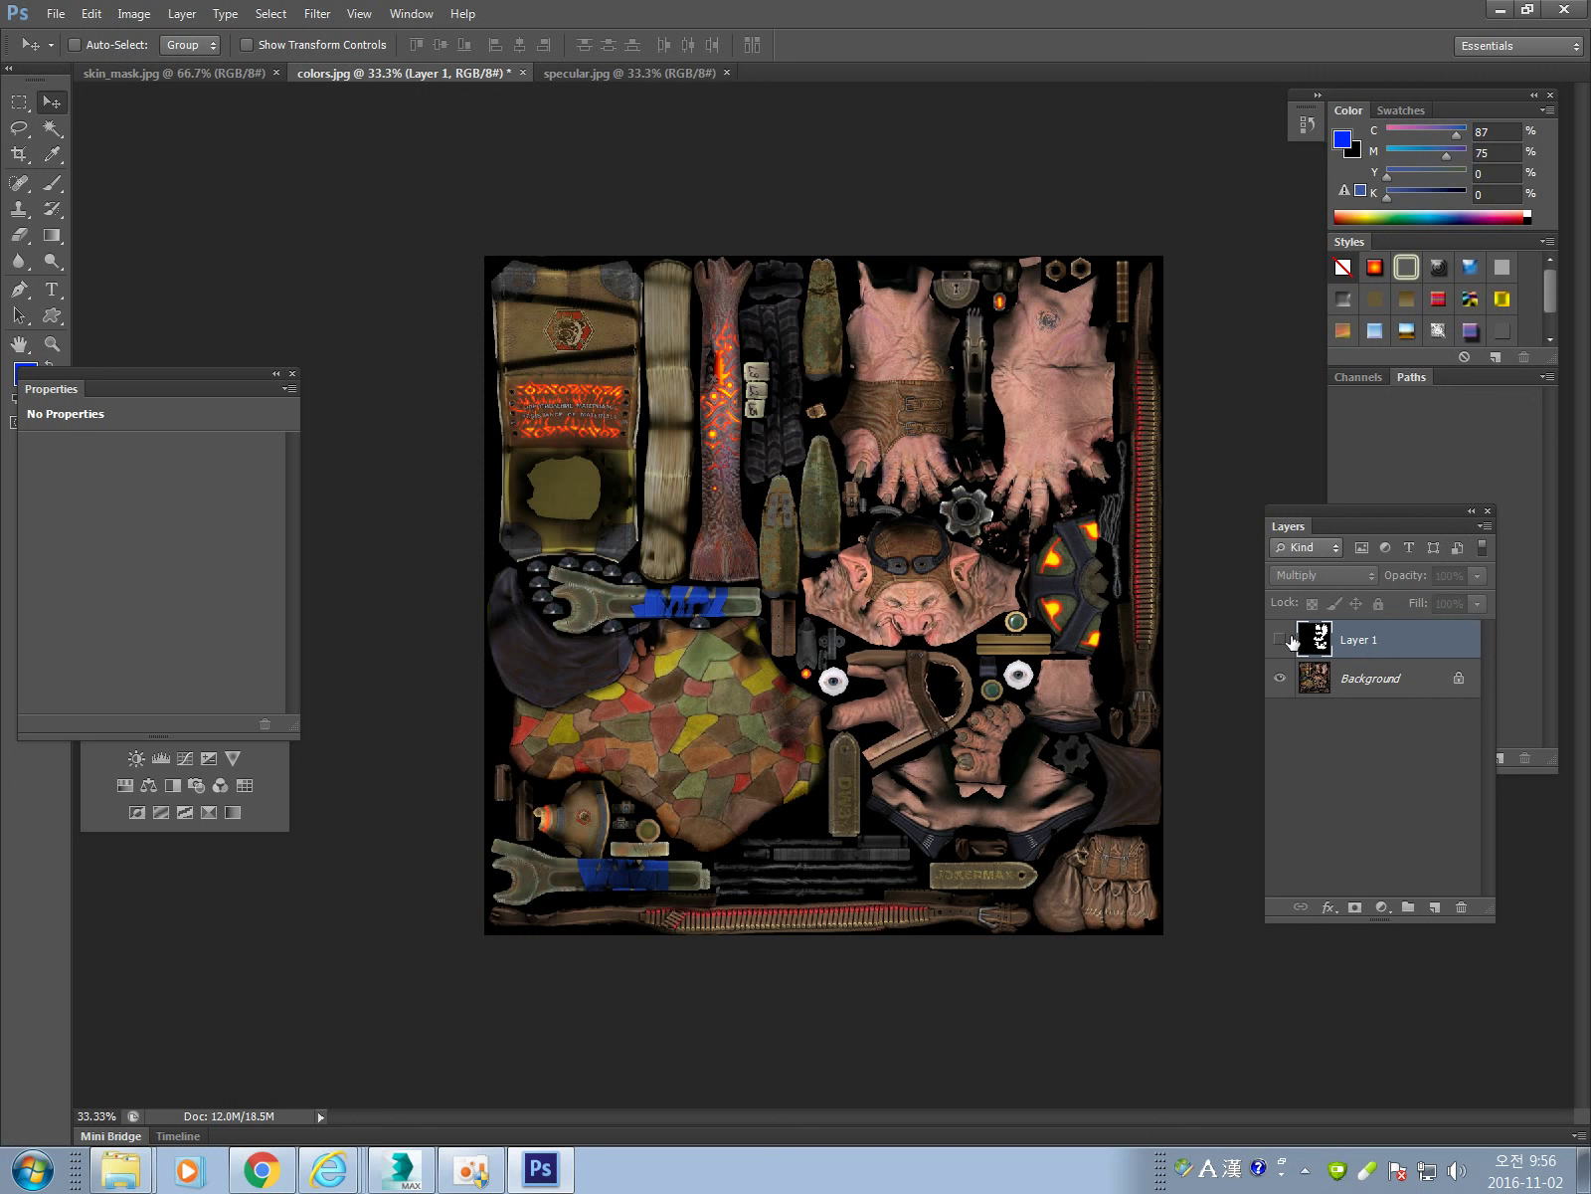
left_click(1396, 675)
key("ctrl+v")
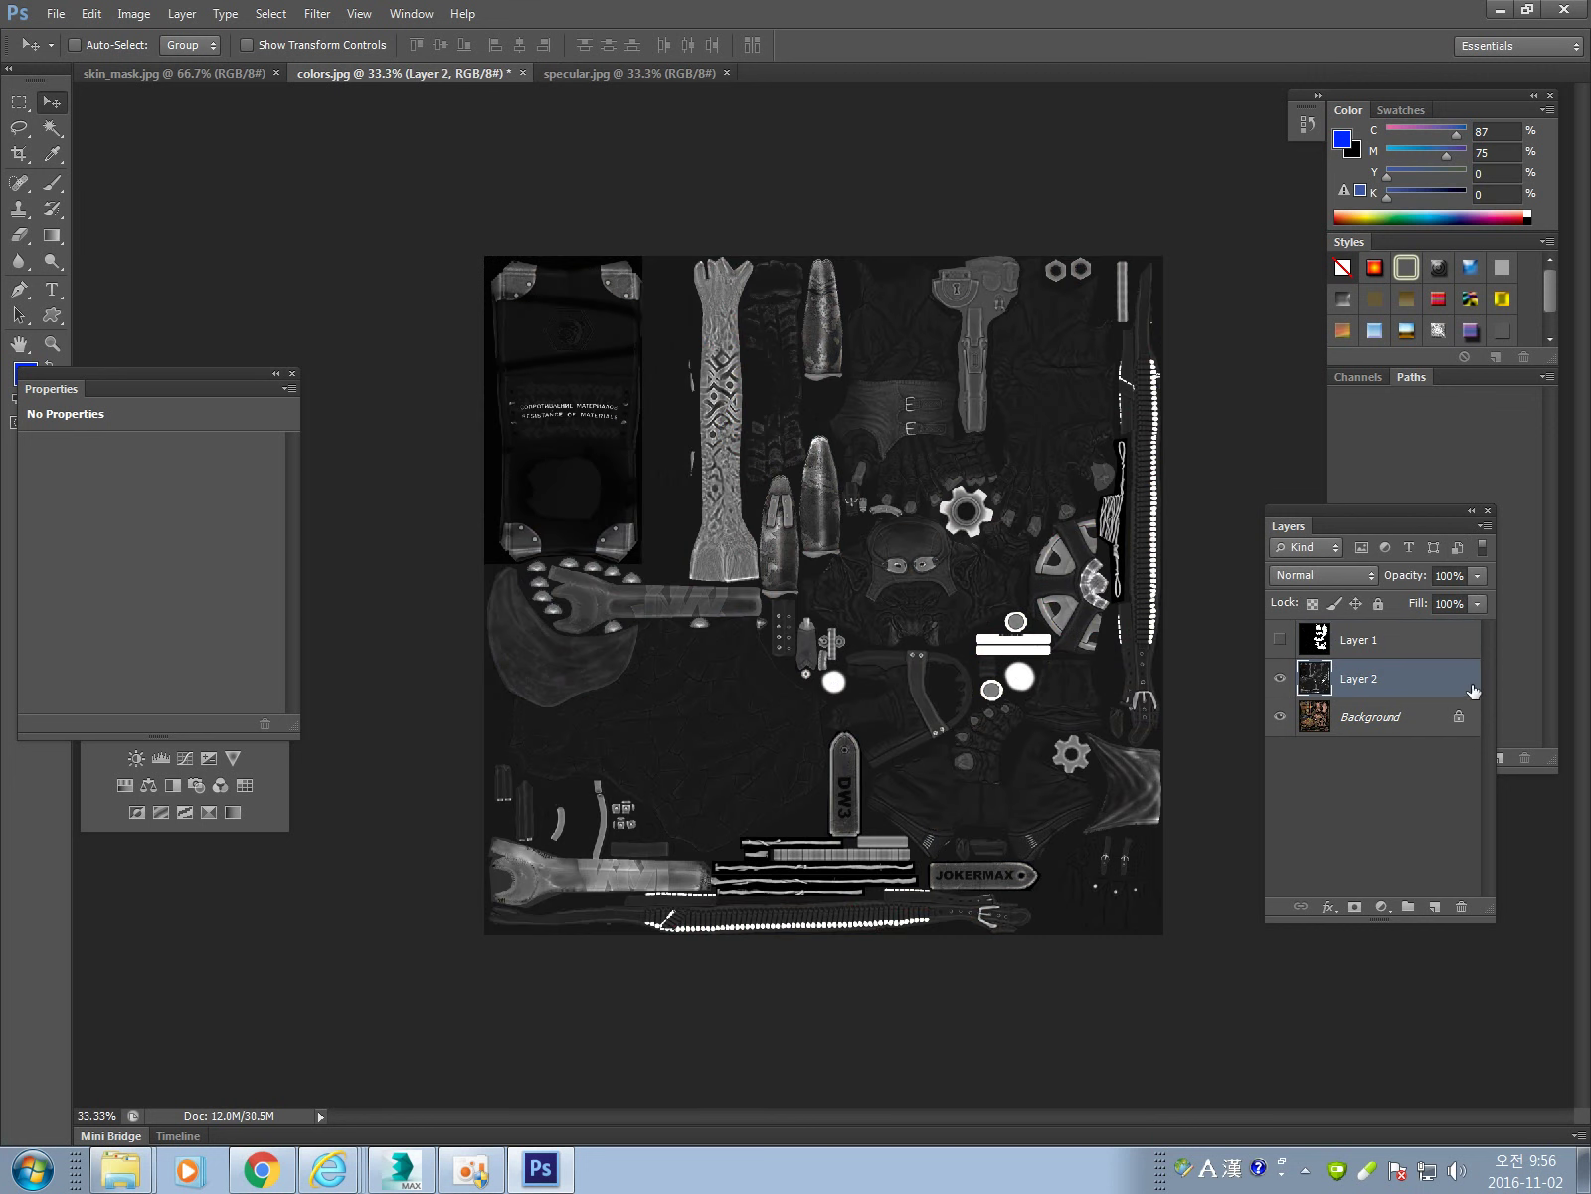
left_click(1377, 578)
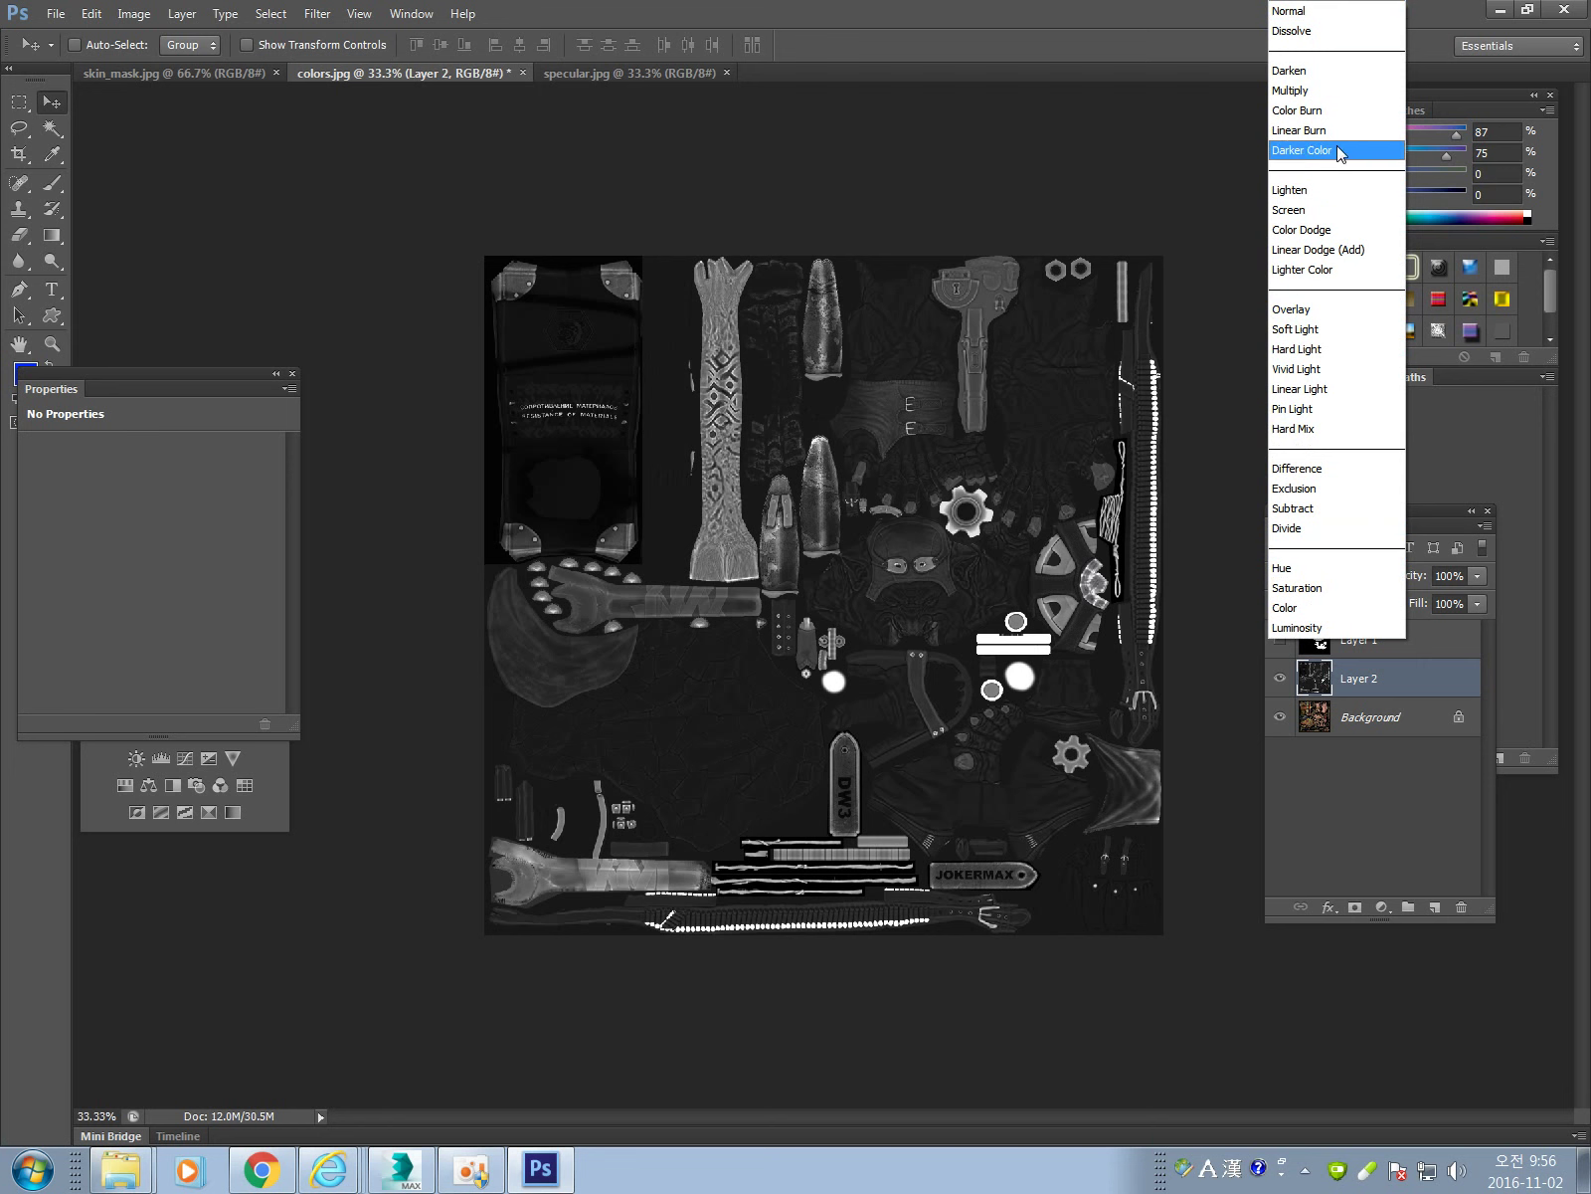
left_click(1313, 91)
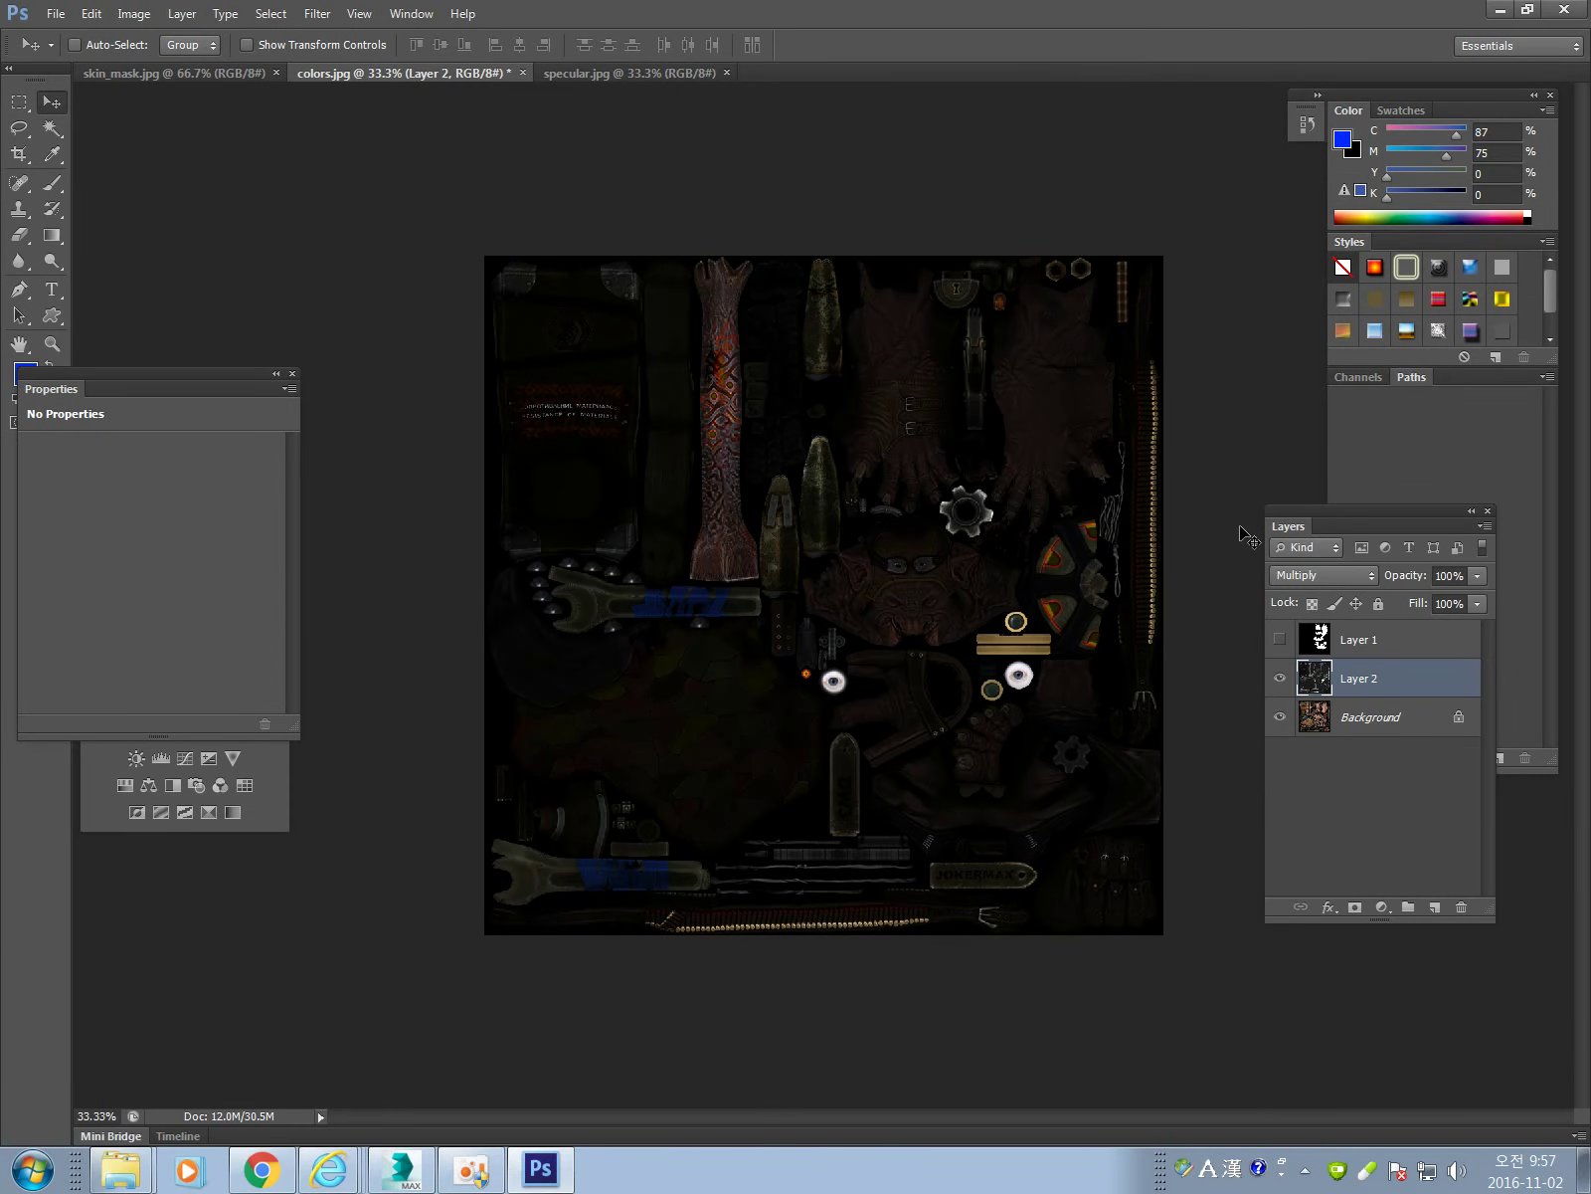
Compare the colour texture with and without the multiplied specular image by toggling Layer 2's visibility.
left_click(1281, 679)
left_click(1281, 678)
left_click(1281, 678)
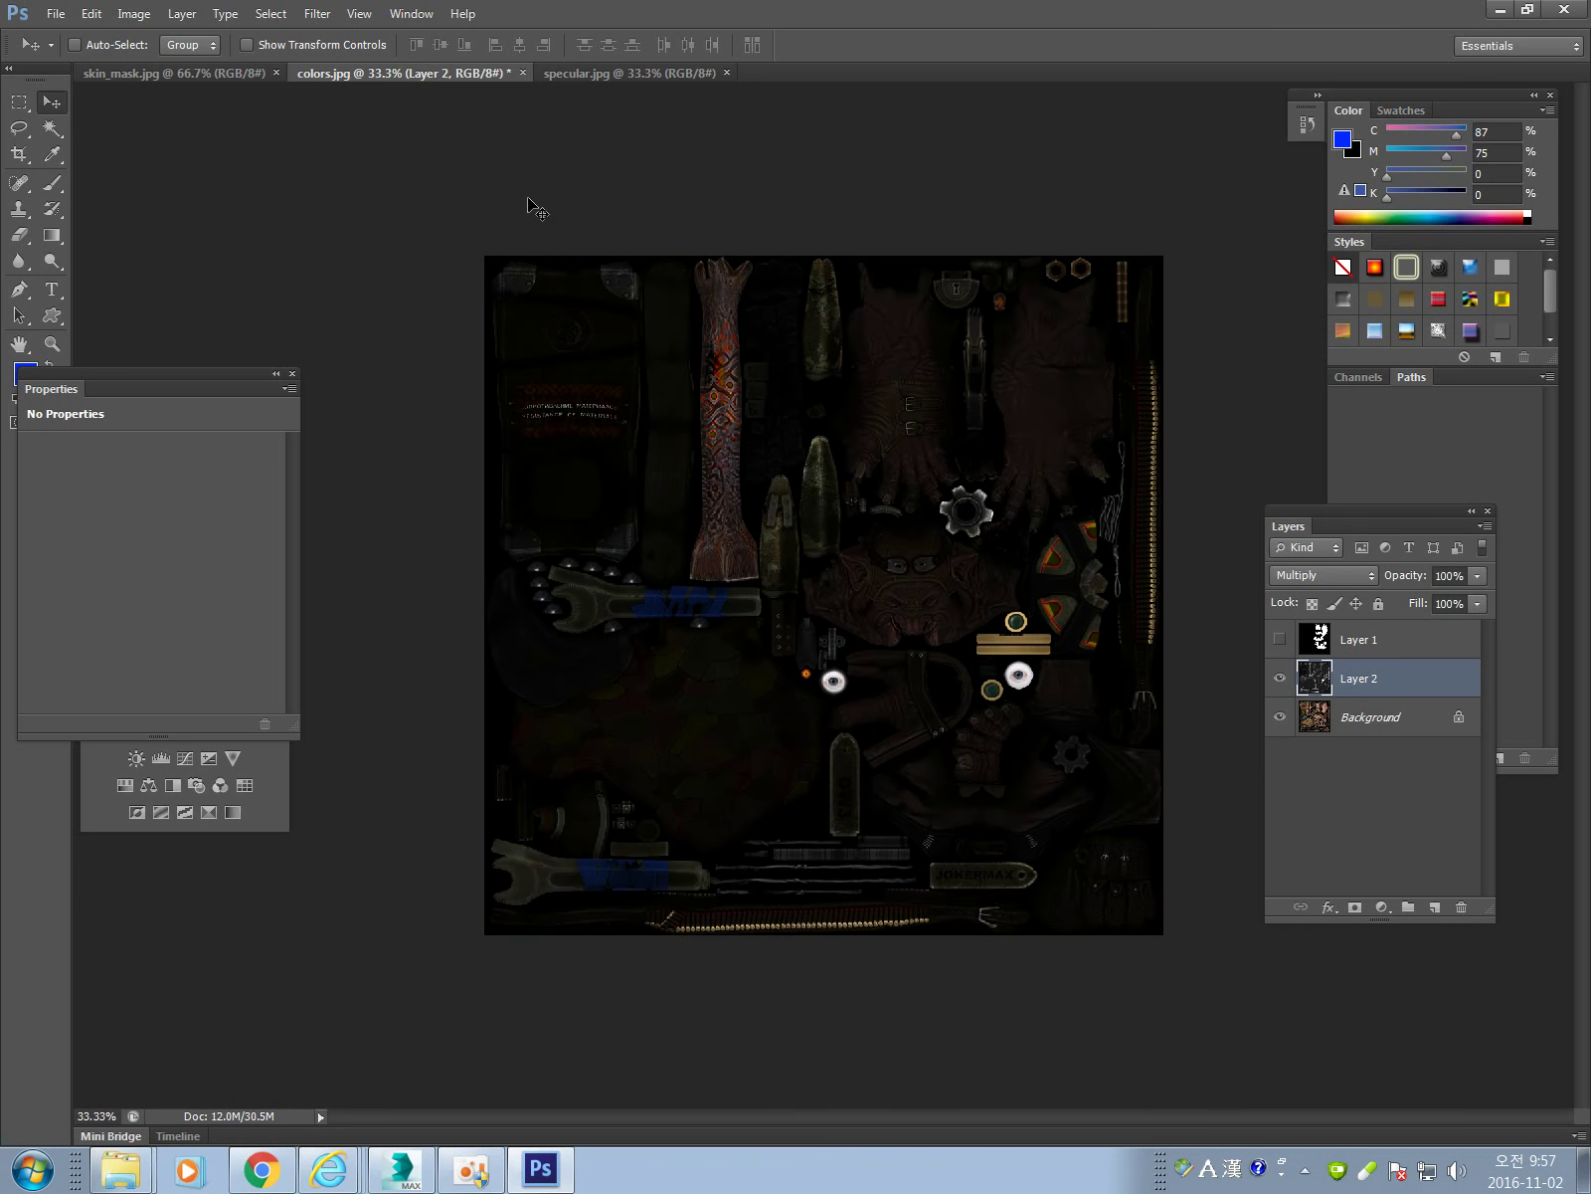
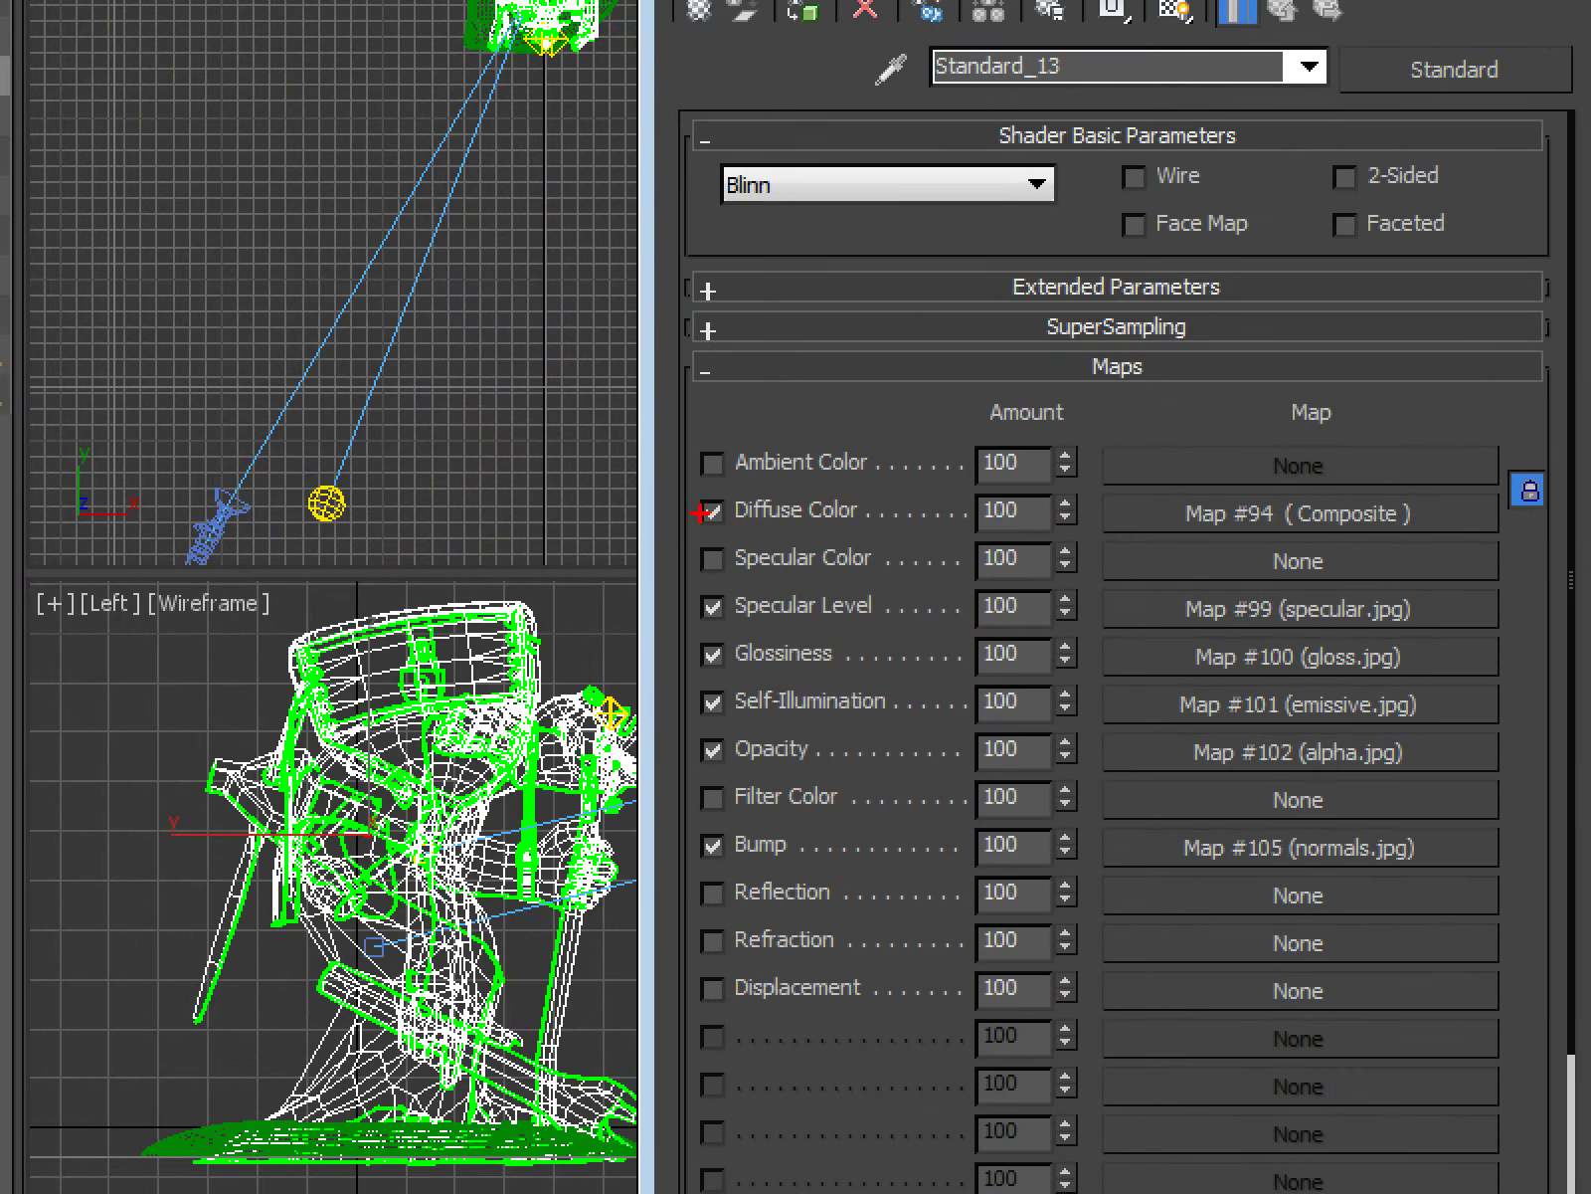
left_click_drag(702, 512, 980, 595, "ctrl")
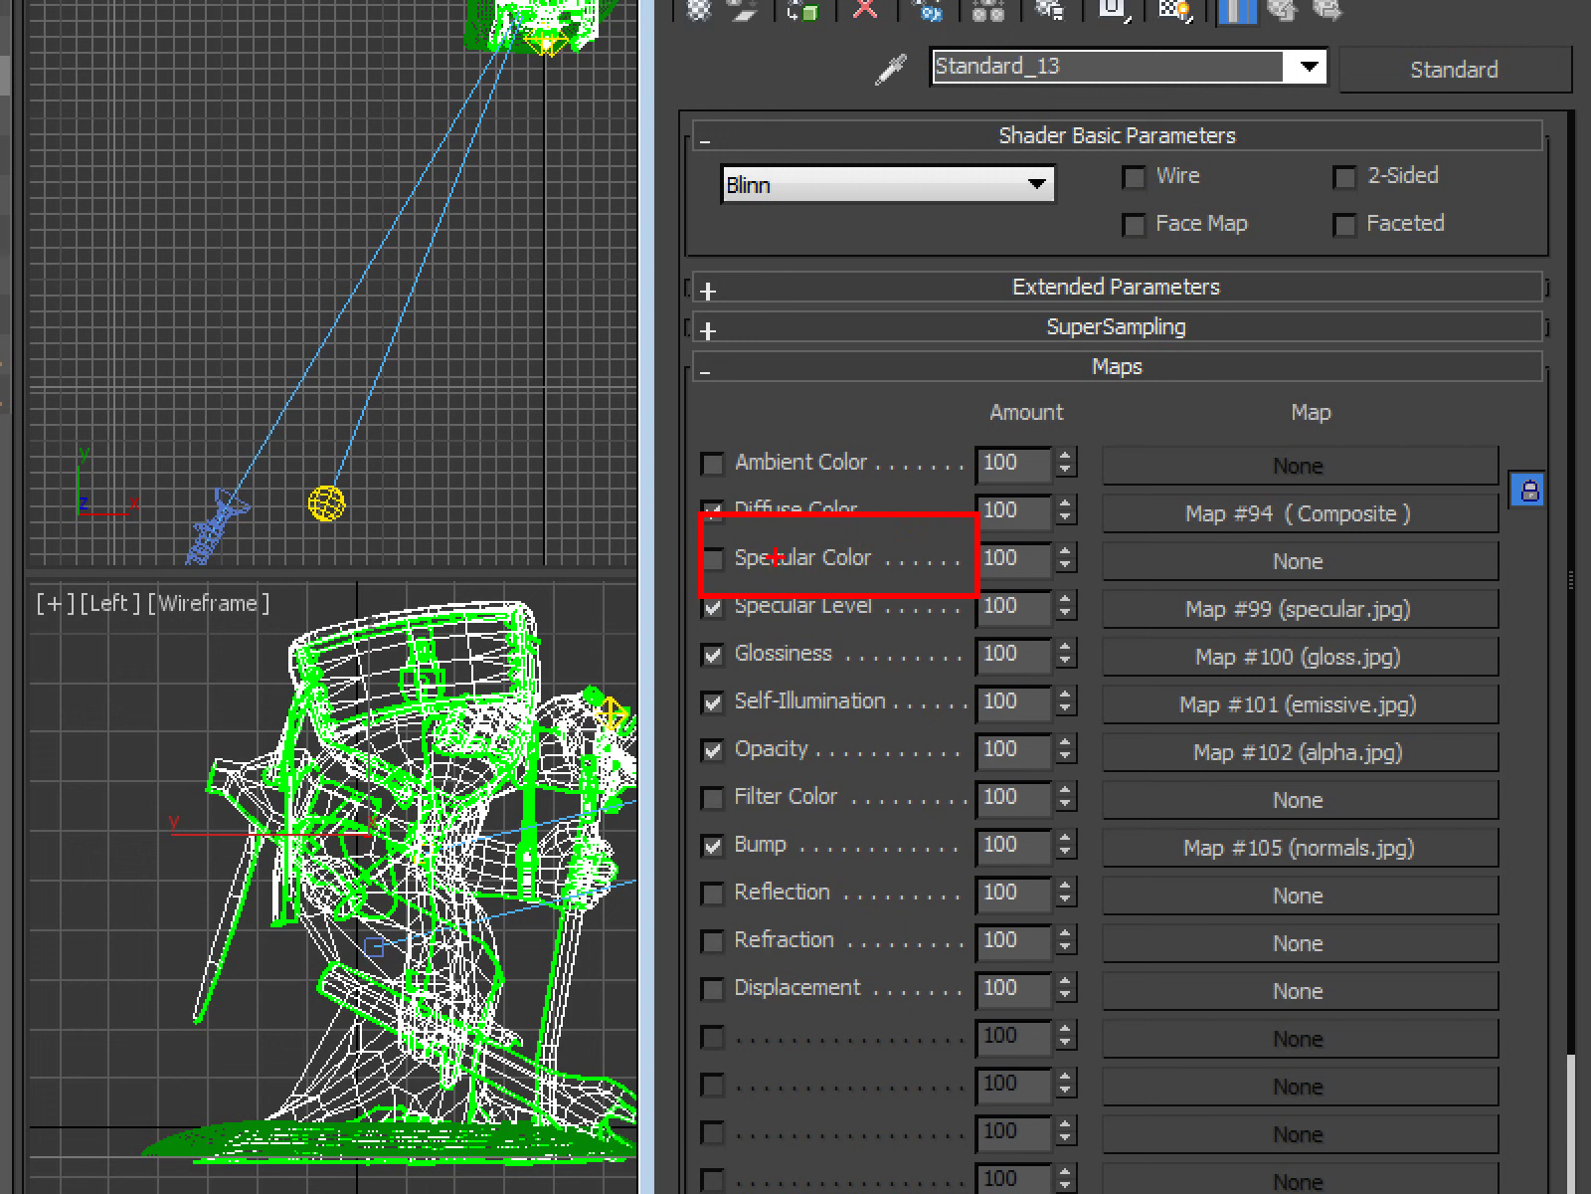
left_click_drag(809, 266, 853, 319)
left_click_drag(913, 238, 964, 343)
mouse_move(680, 438)
left_mouse_down()
mouse_move(706, 75)
mouse_move(791, 314)
left_mouse_up()
left_click_drag(693, 242, 850, 231)
left_click_drag(870, 124, 980, 343)
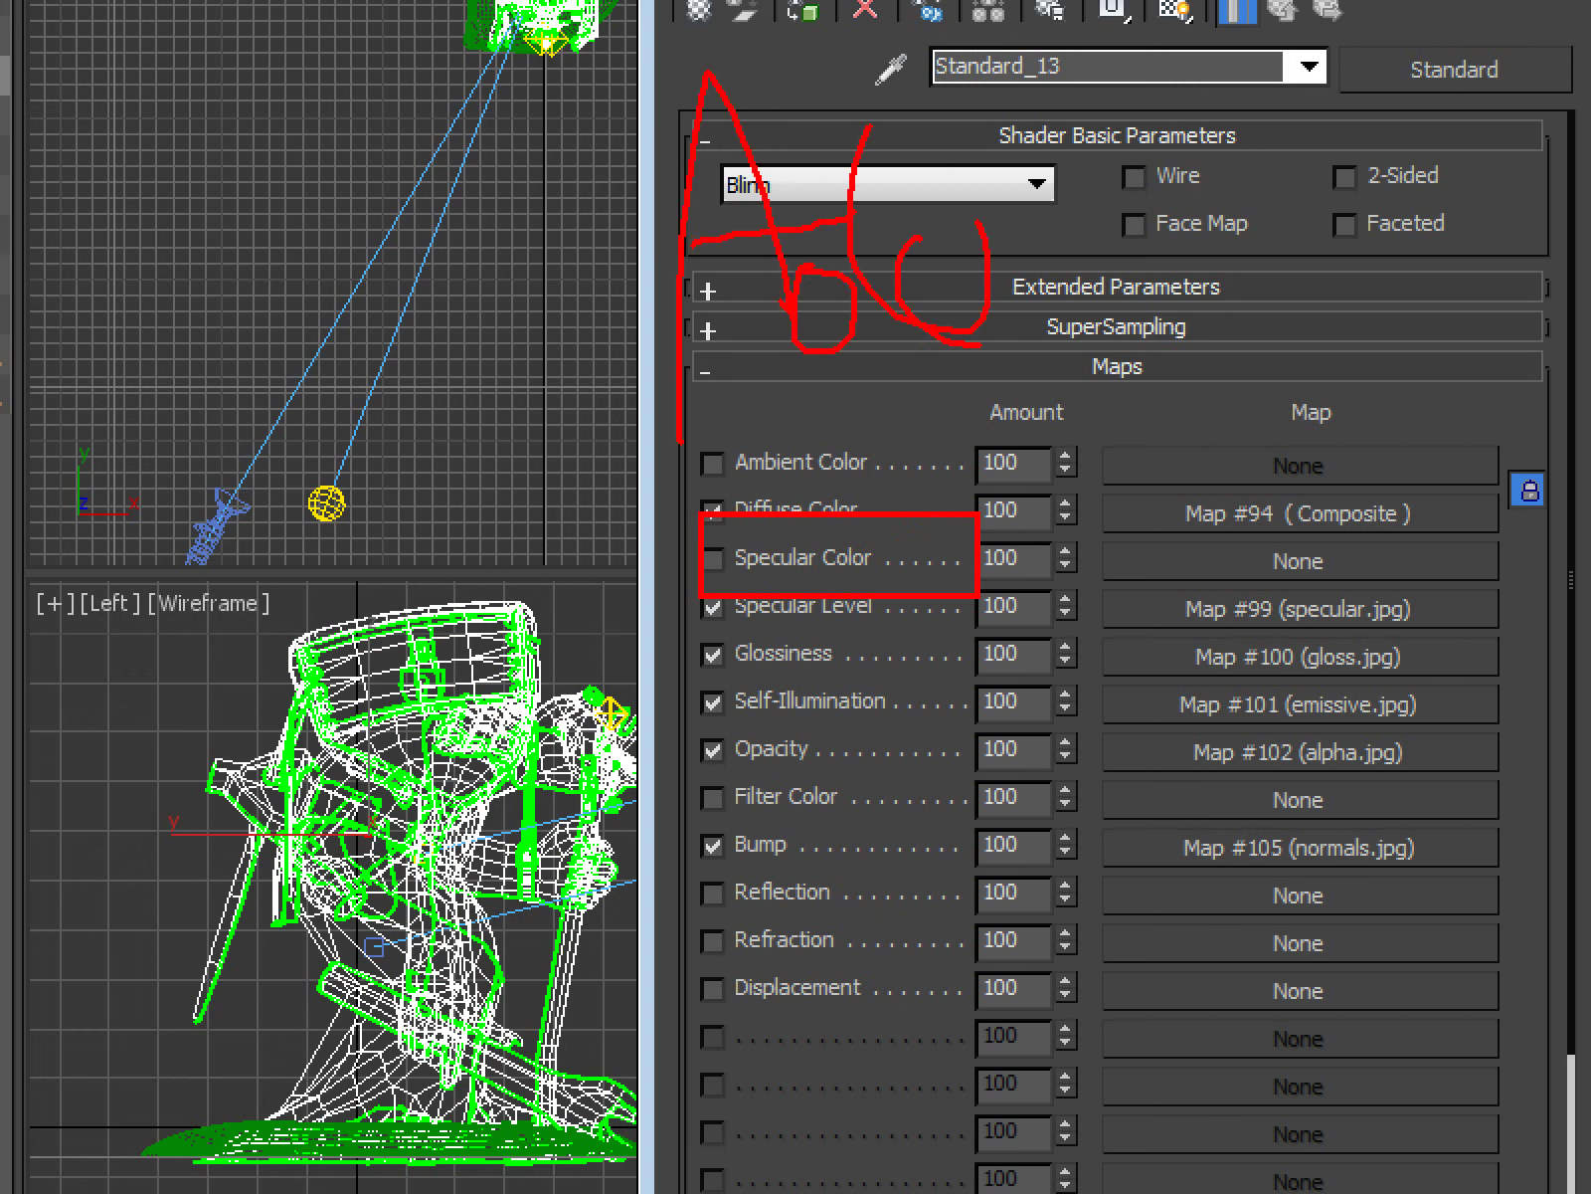
left_click_drag(816, 139, 982, 227)
left_click_drag(604, 308, 1249, 227)
left_click_drag(1131, 443, 1244, 455)
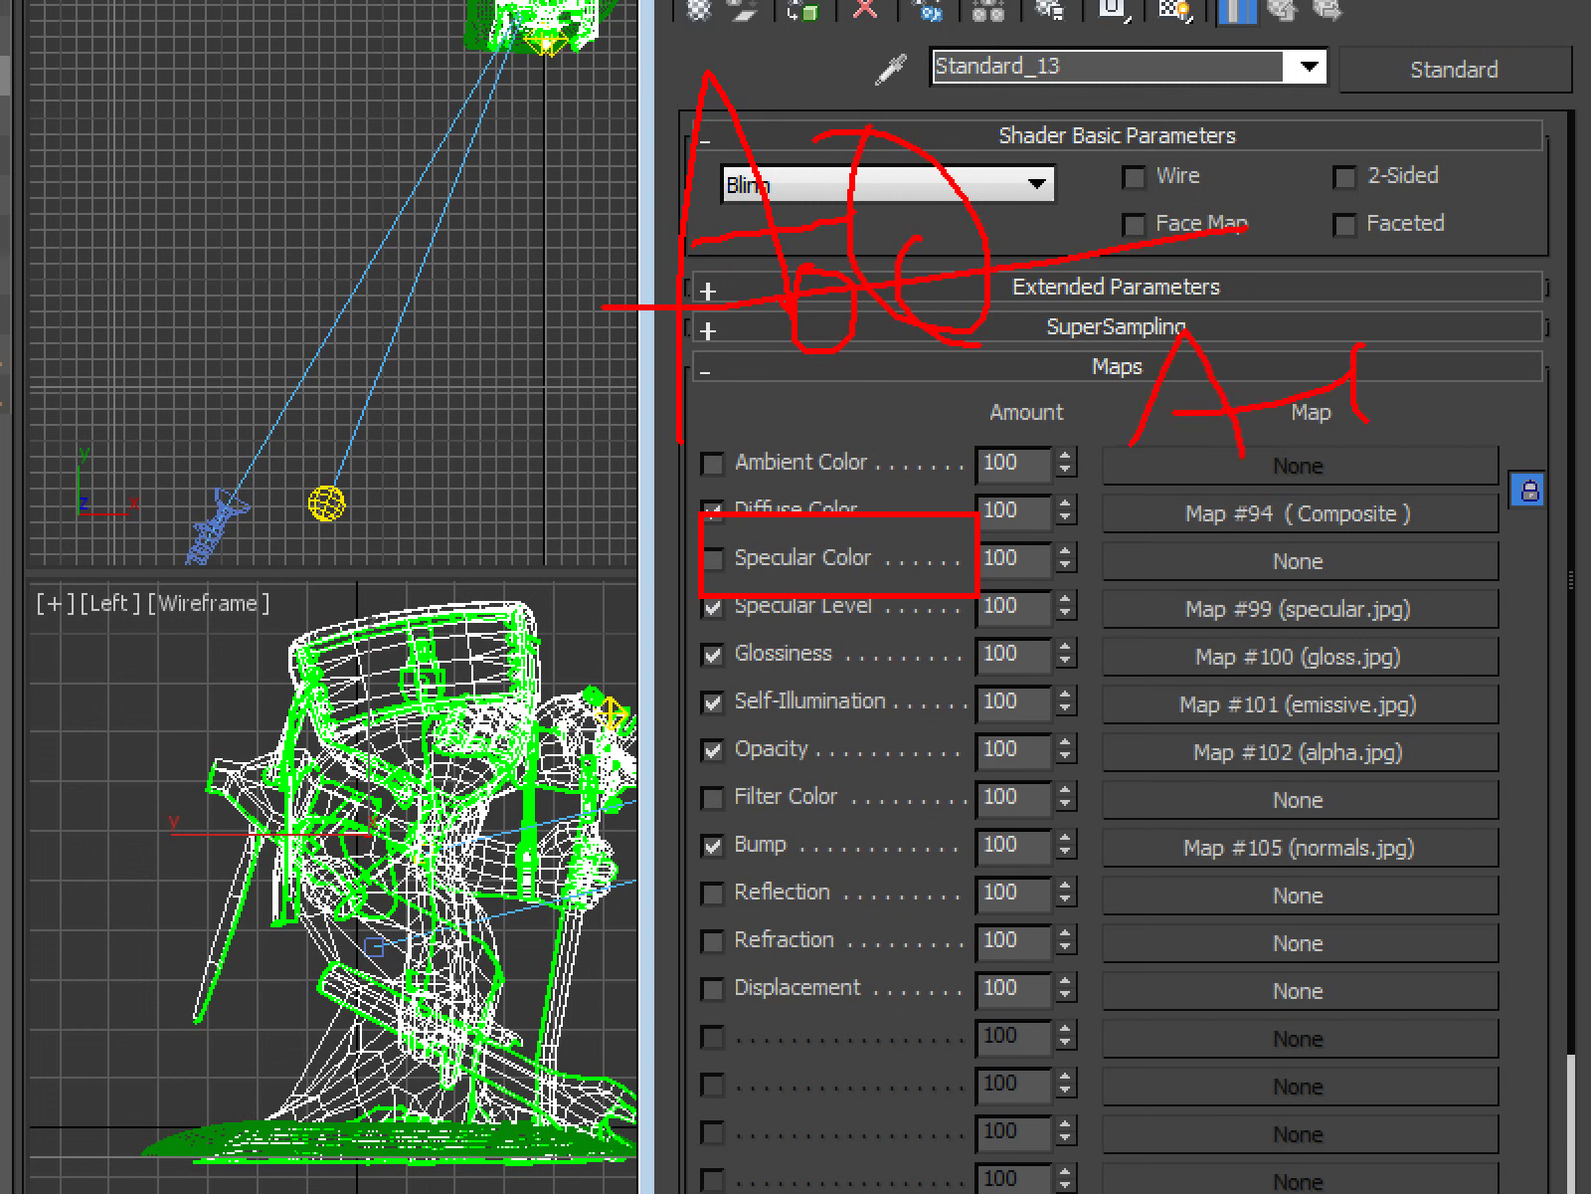
left_click_drag(1363, 413, 1333, 363)
left_click_drag(1330, 498, 1333, 584)
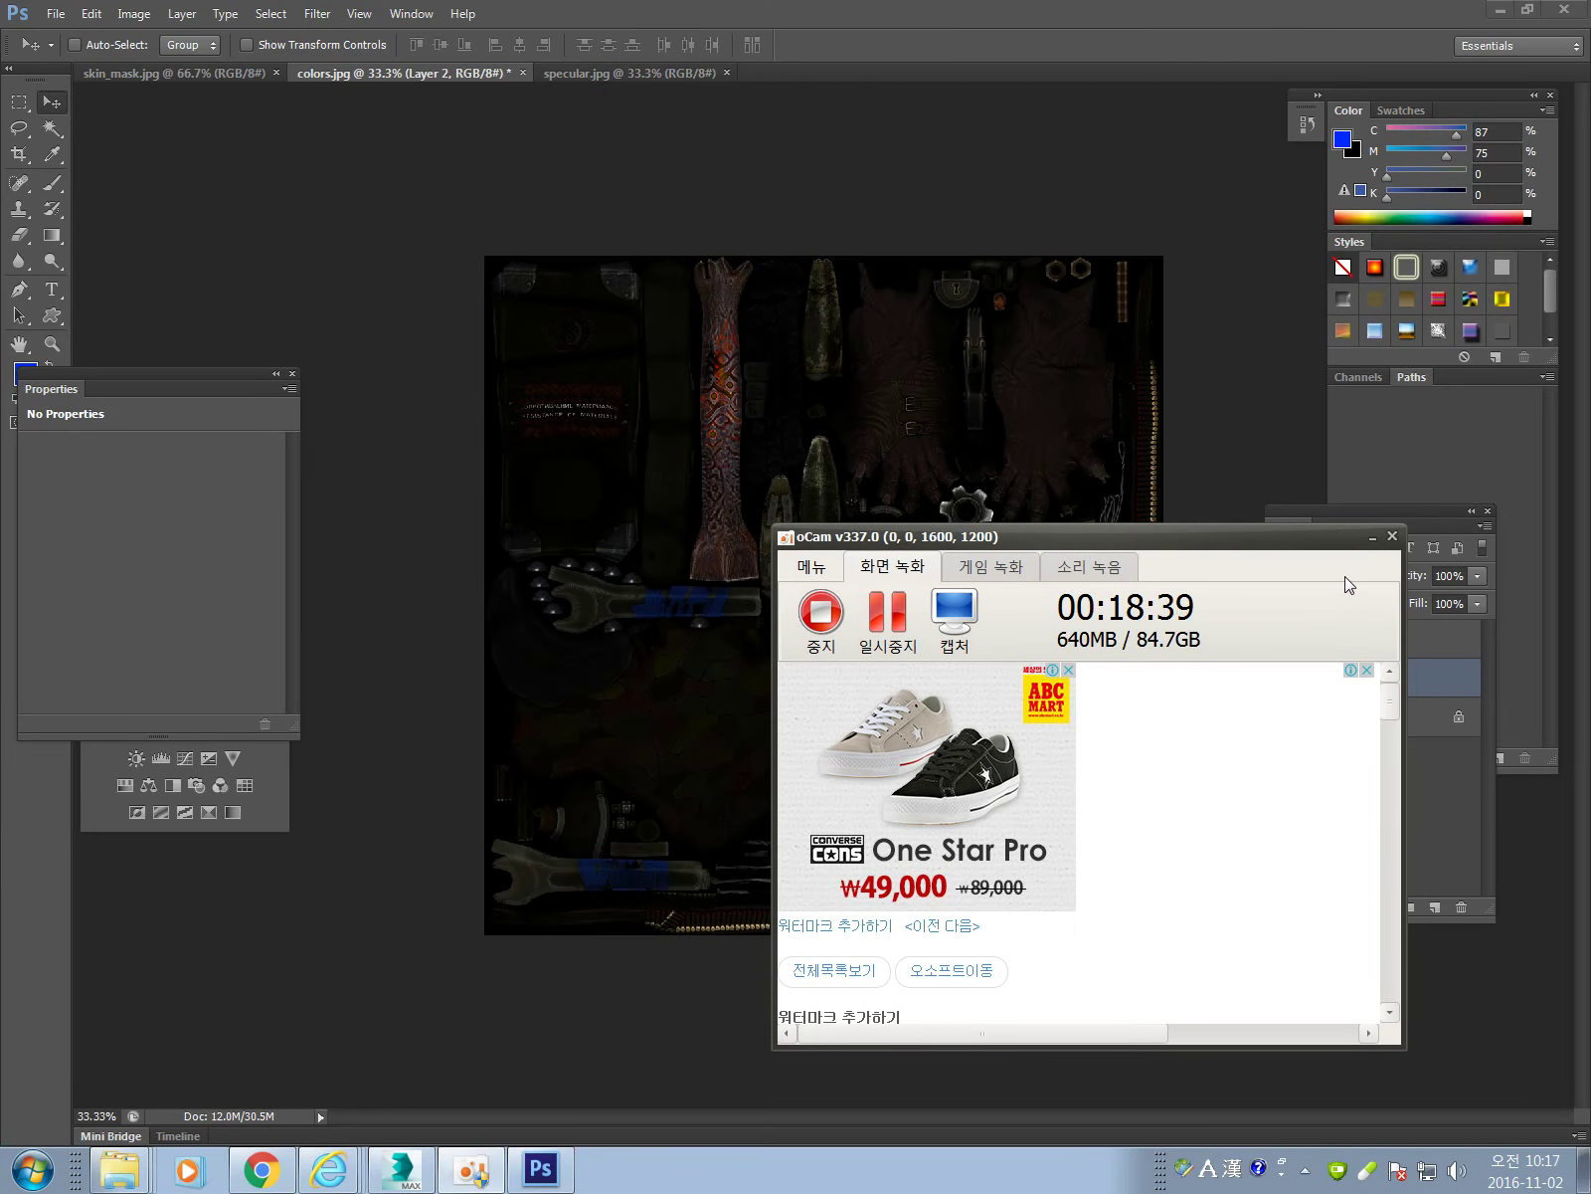
left_click(1373, 537)
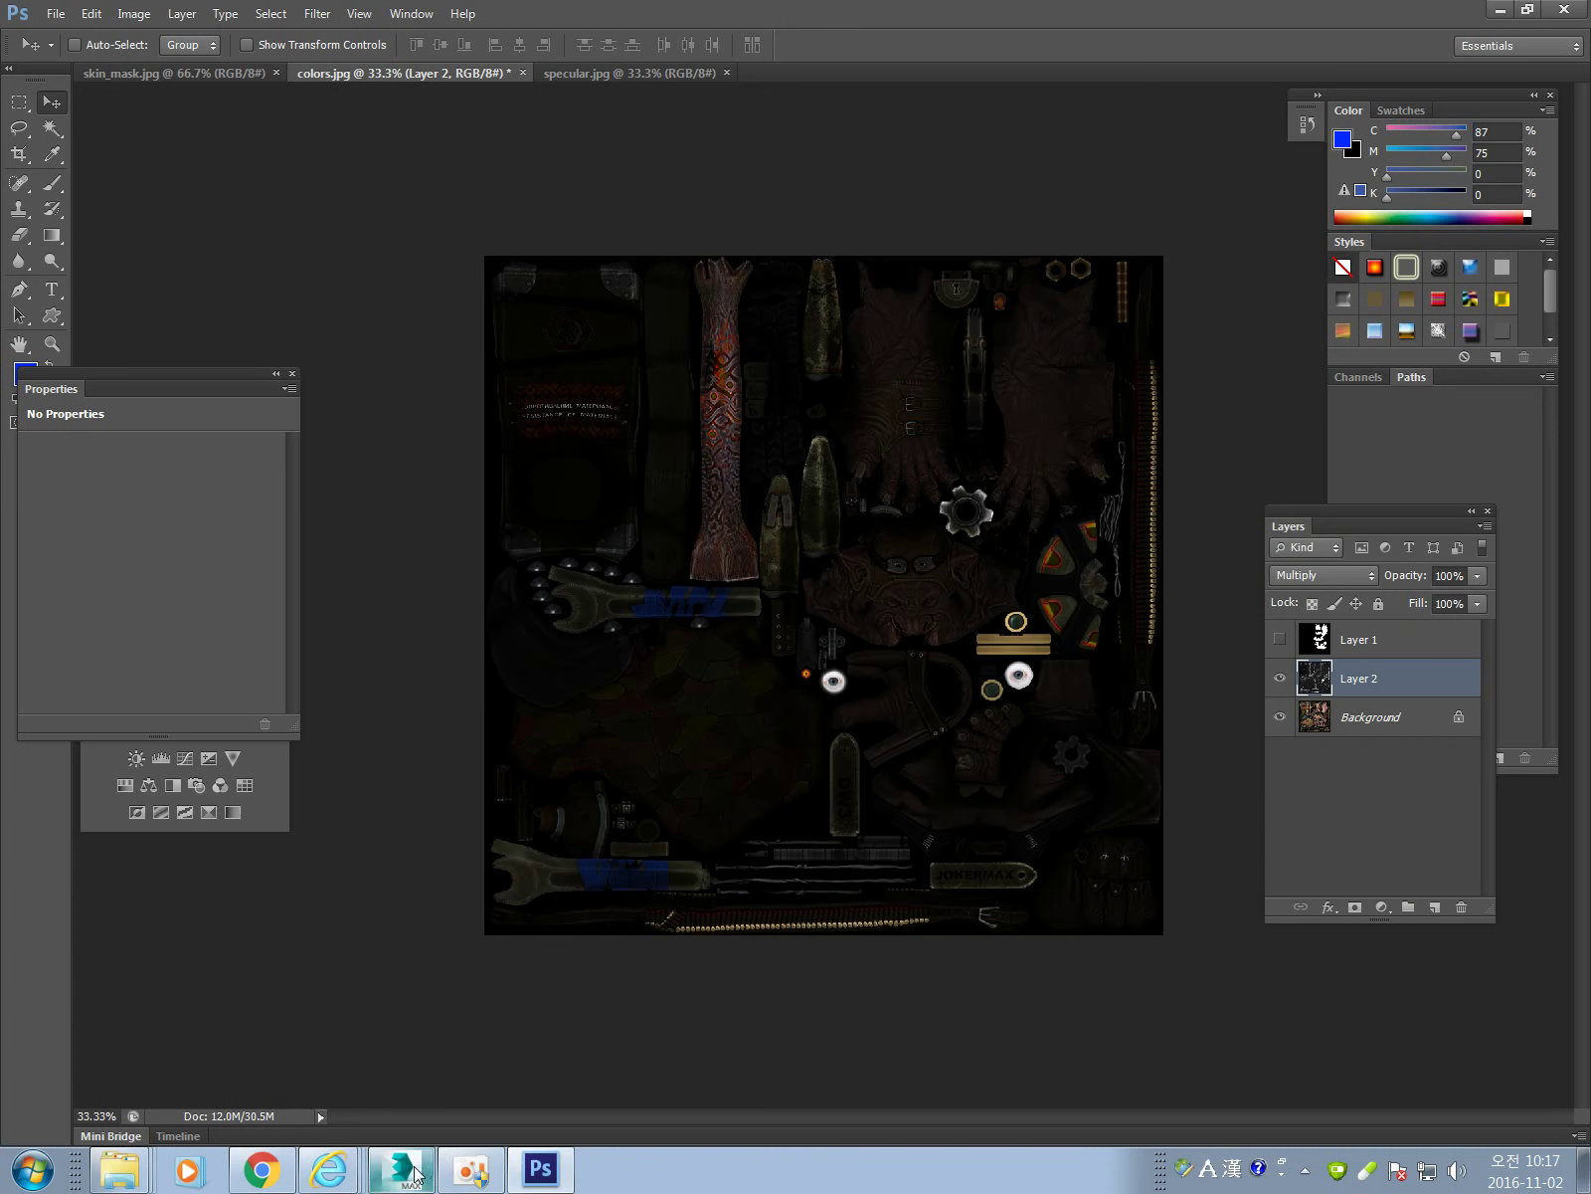
Switch to 3ds Max, review Standard_13's Specular Level map and the gloss.jpg bitmap in its Glossiness slot, and return to the parent material.
mouse_move(407, 1177)
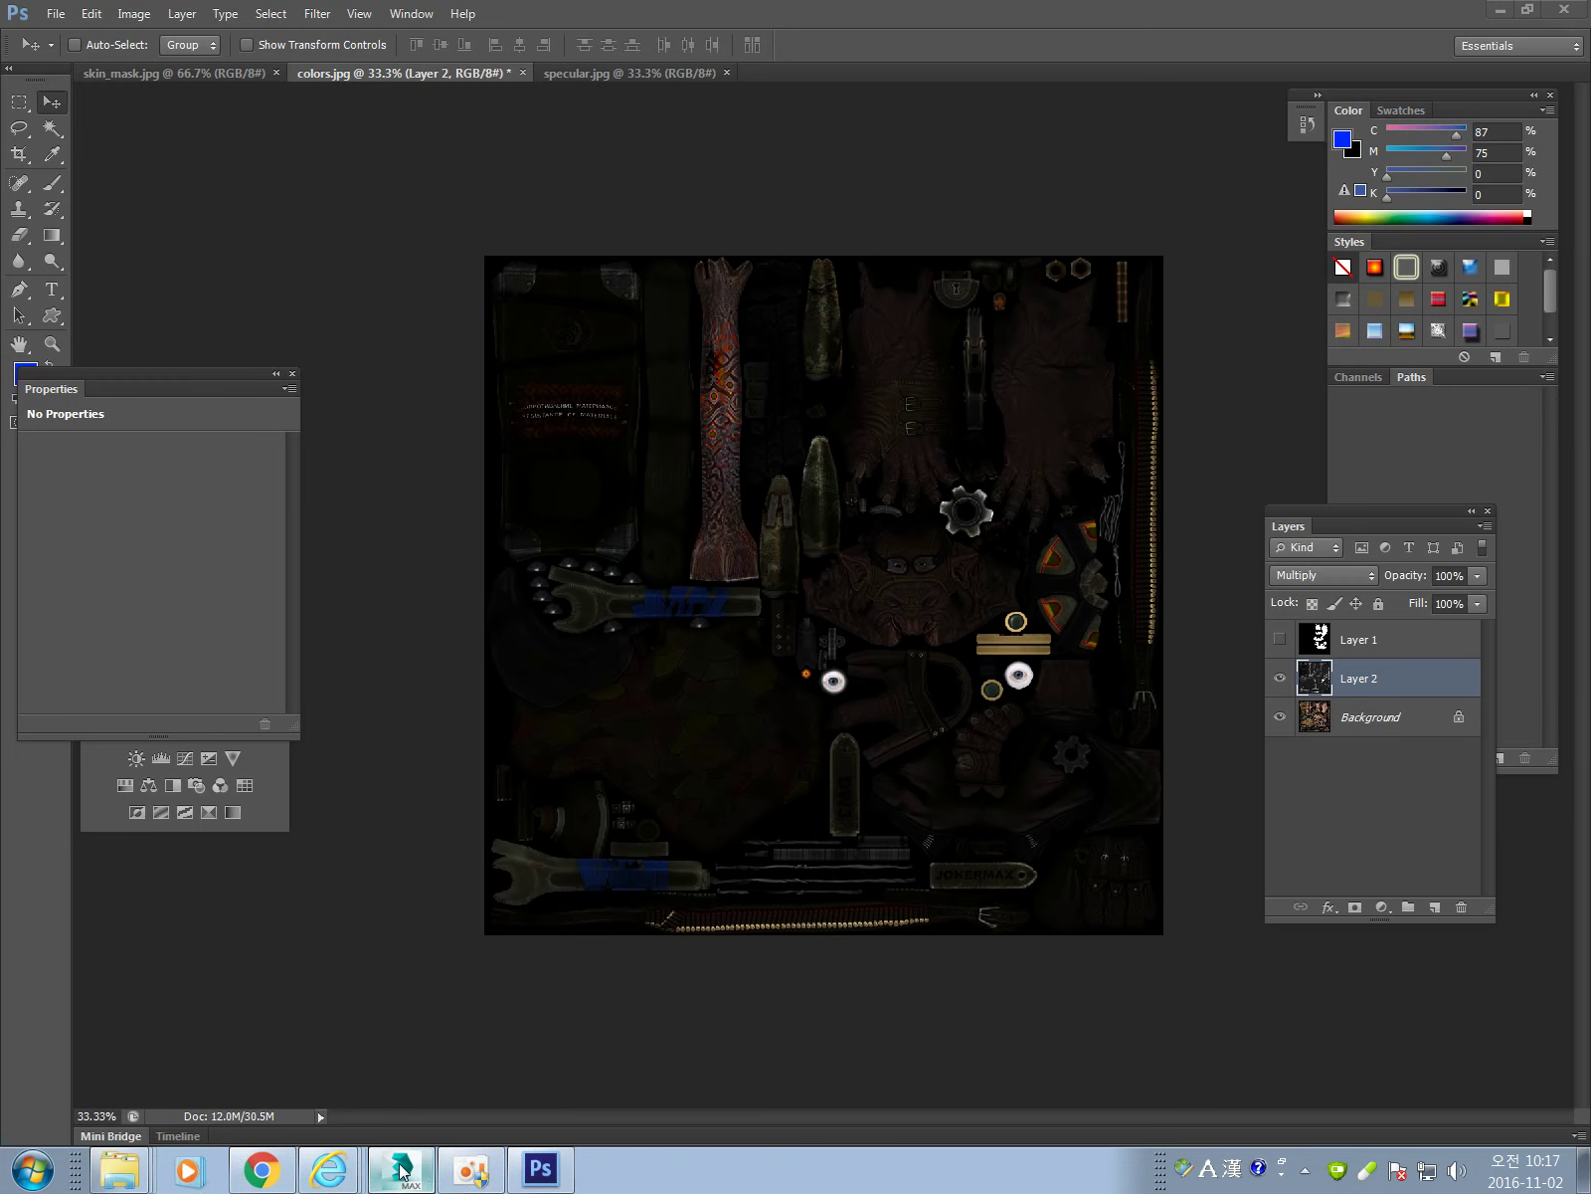
left_click(427, 1175)
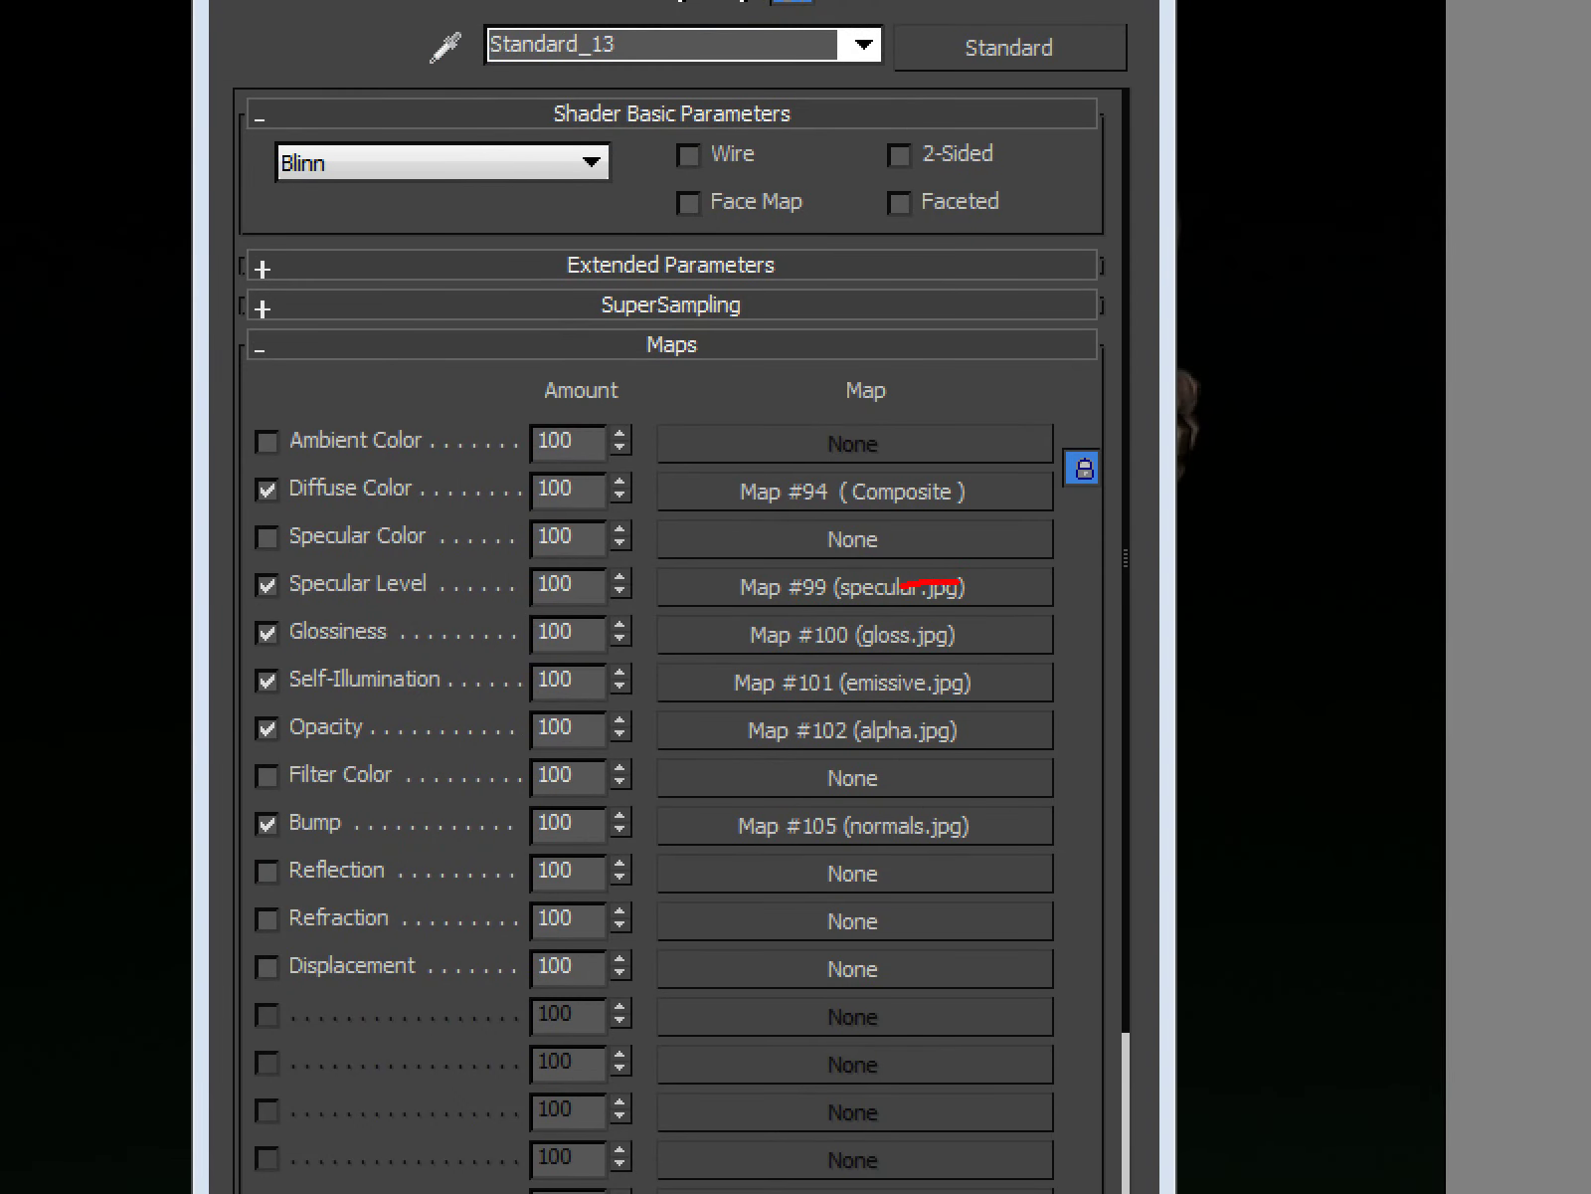
mouse_move(900, 587)
left_mouse_down()
mouse_move(408, 597)
mouse_move(1015, 479)
left_mouse_up()
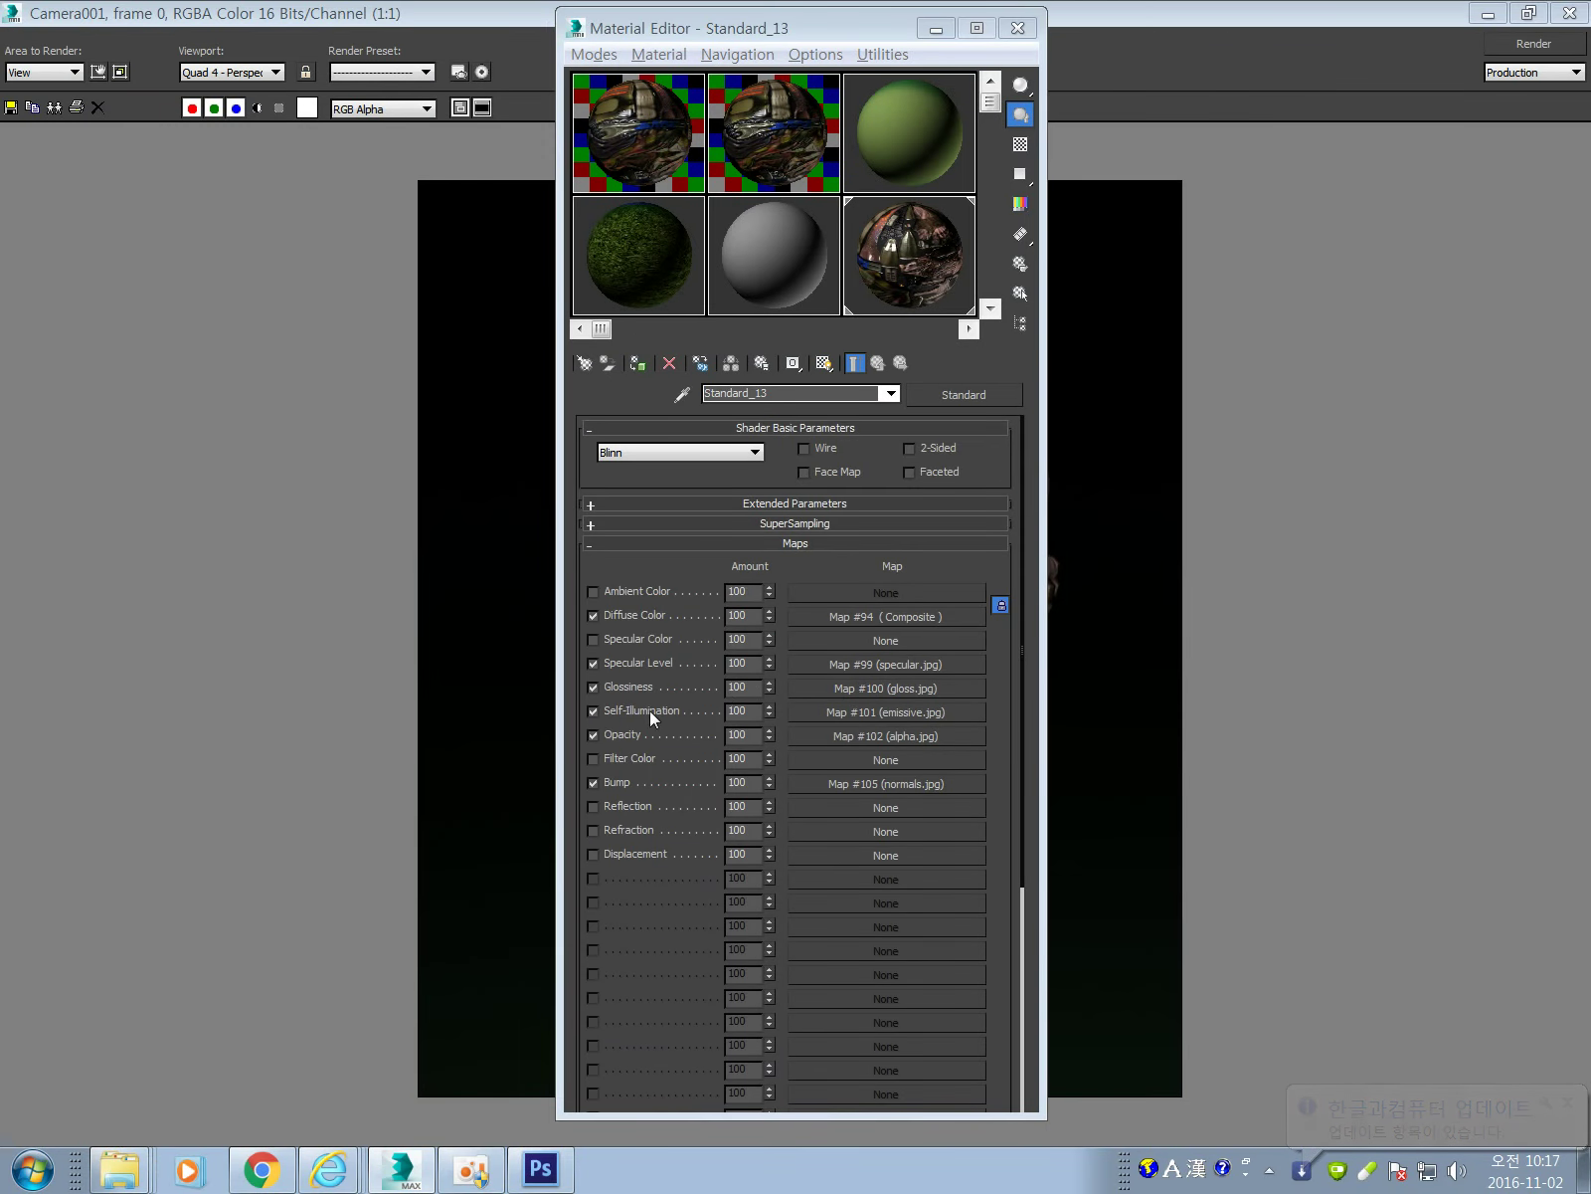
left_click(895, 688)
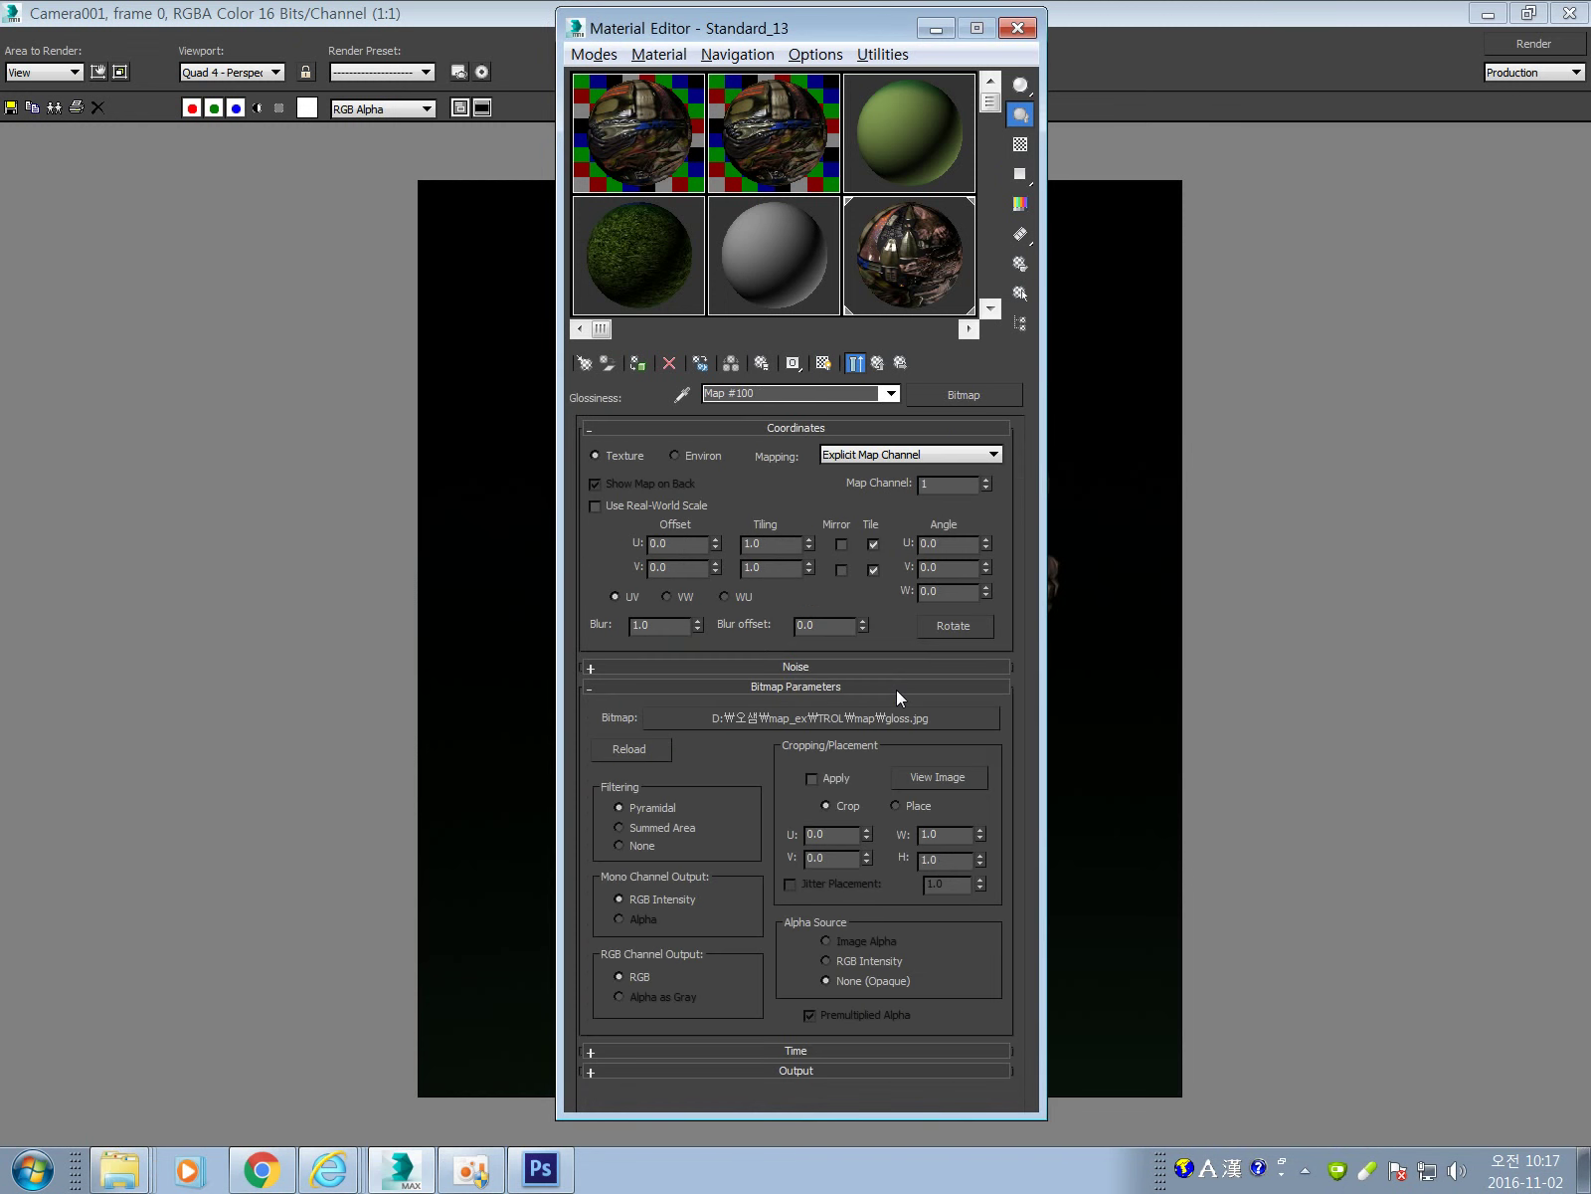
left_click(877, 362)
Locate gloss.jpg in the TROL map folder, and clear the Material Editor and the rendered image away from the 3ds Max viewports.
right_click(119, 1170)
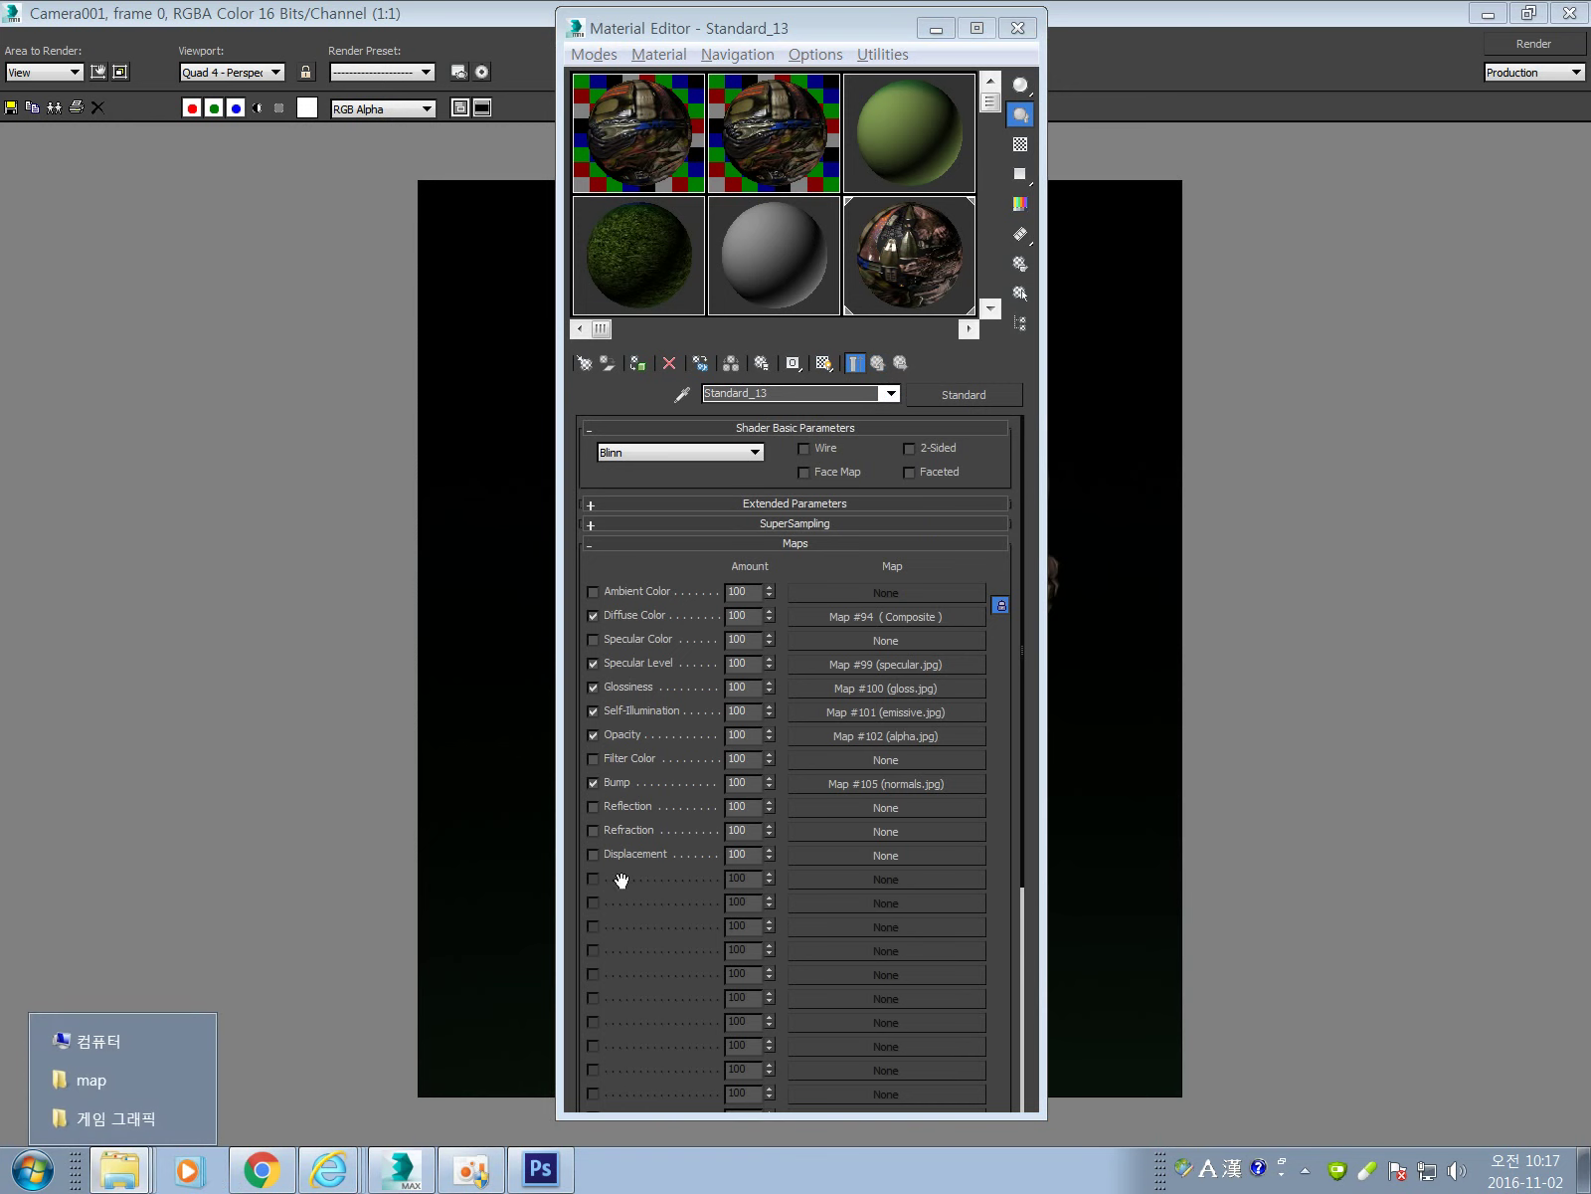
left_click(94, 1083)
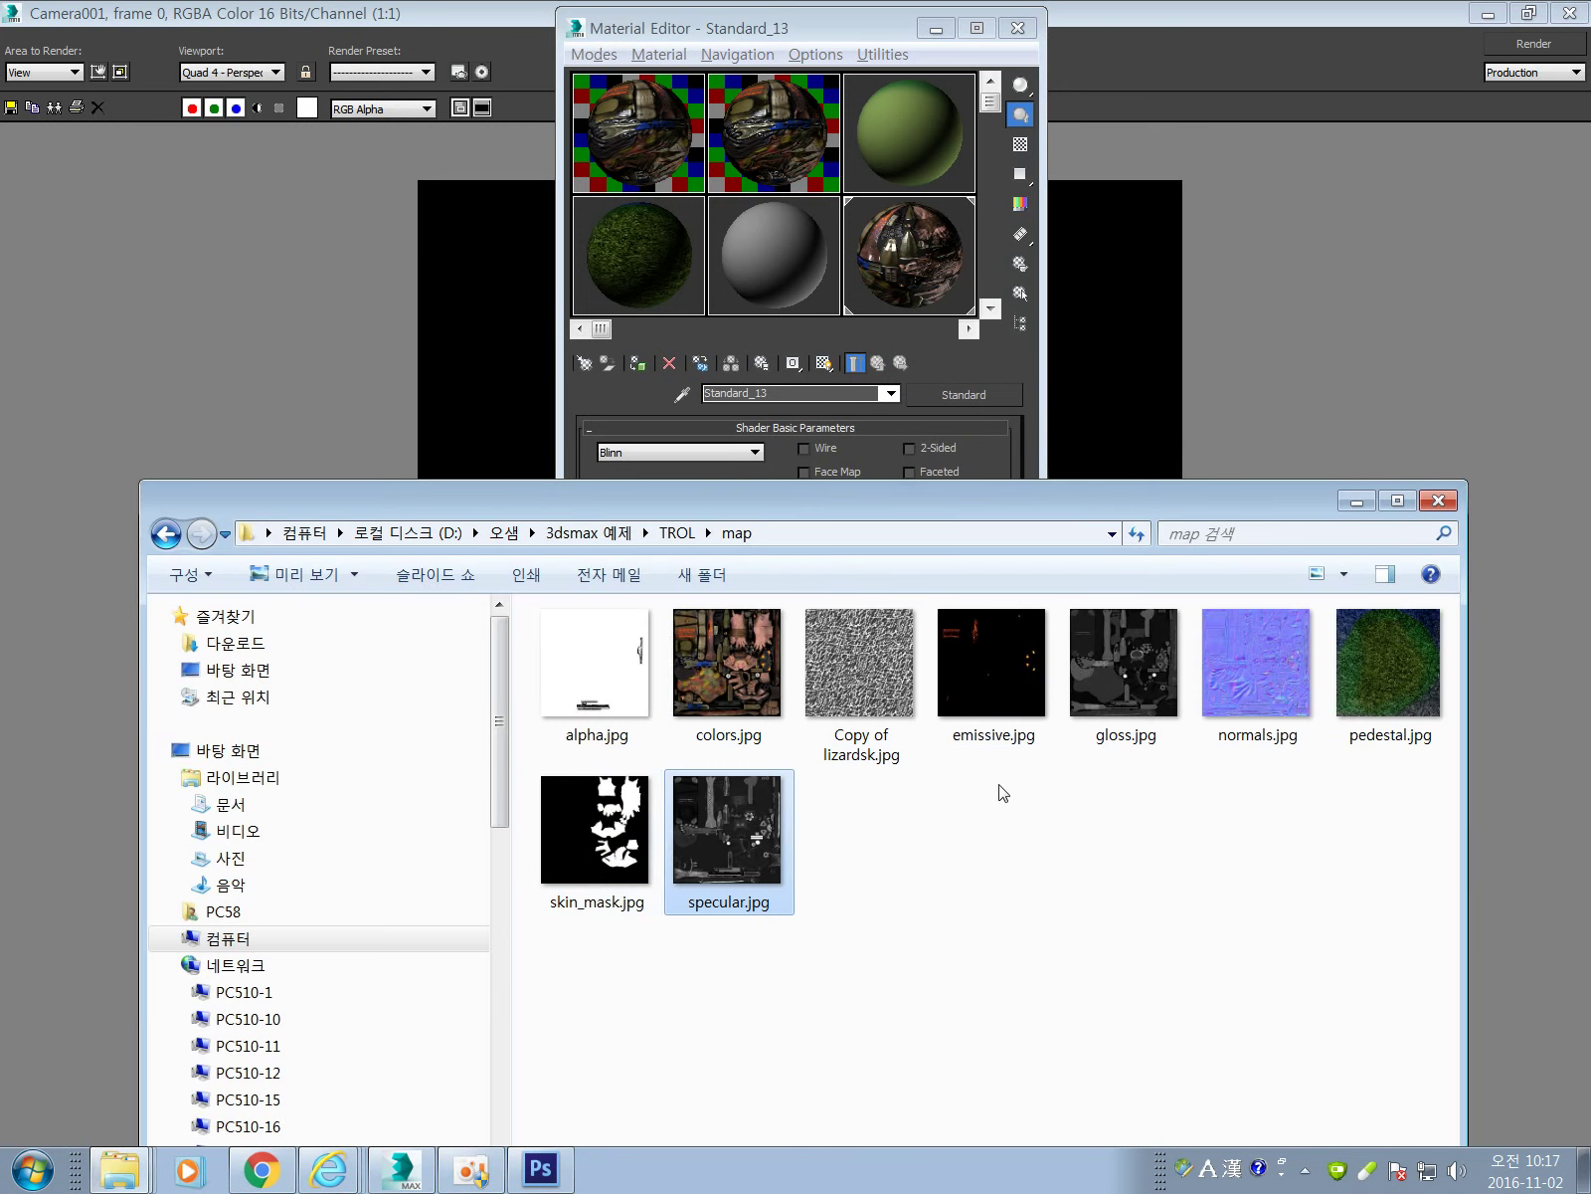
left_click(1078, 840)
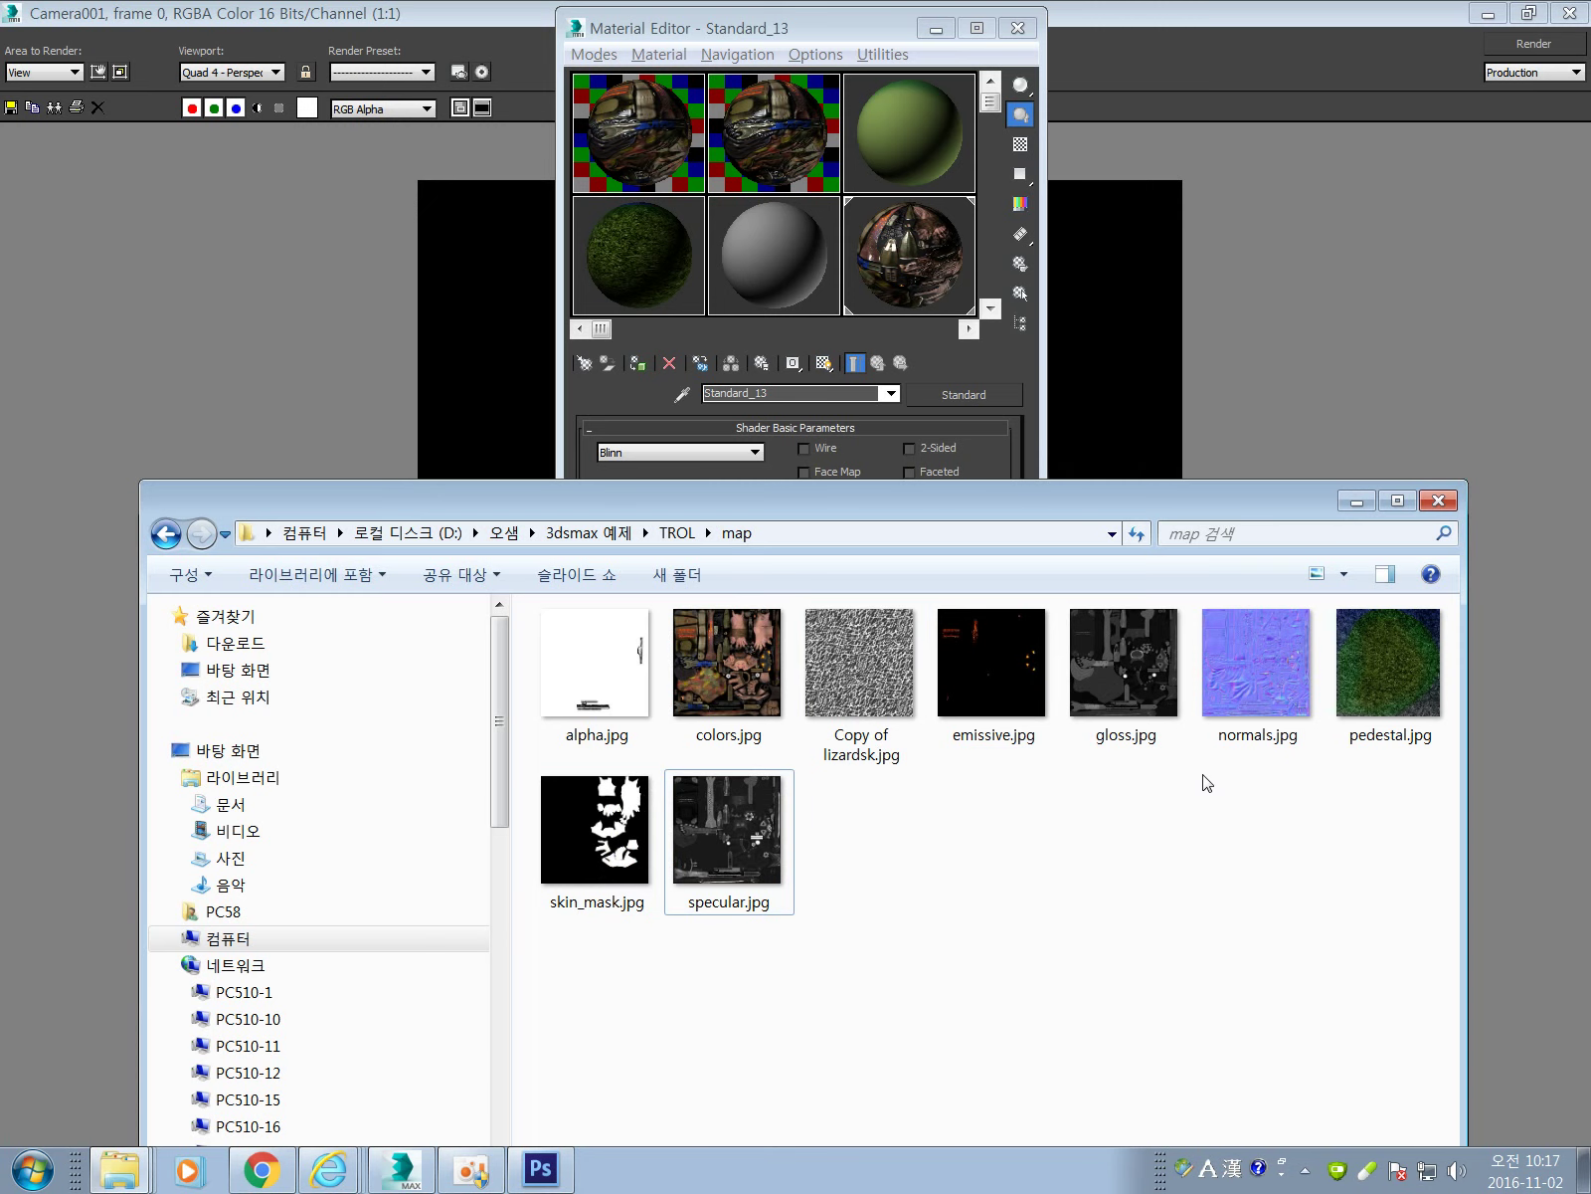
left_click(1146, 701)
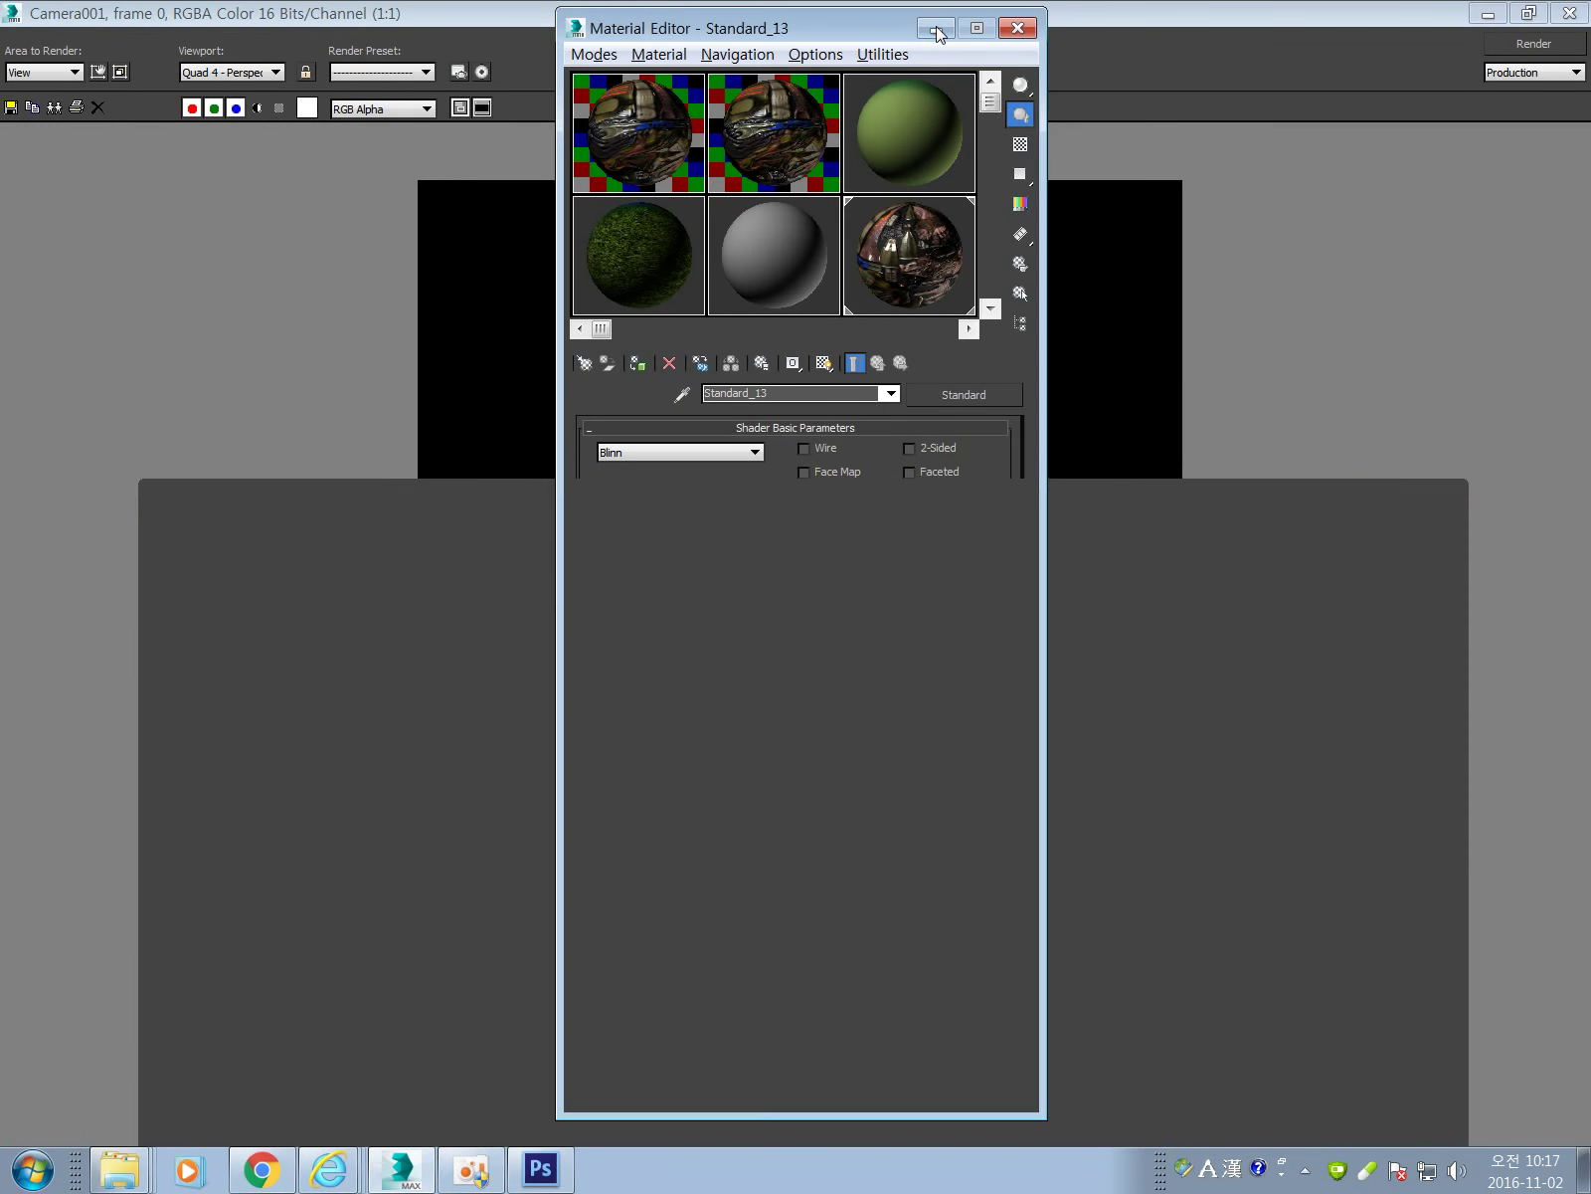
left_click(936, 29)
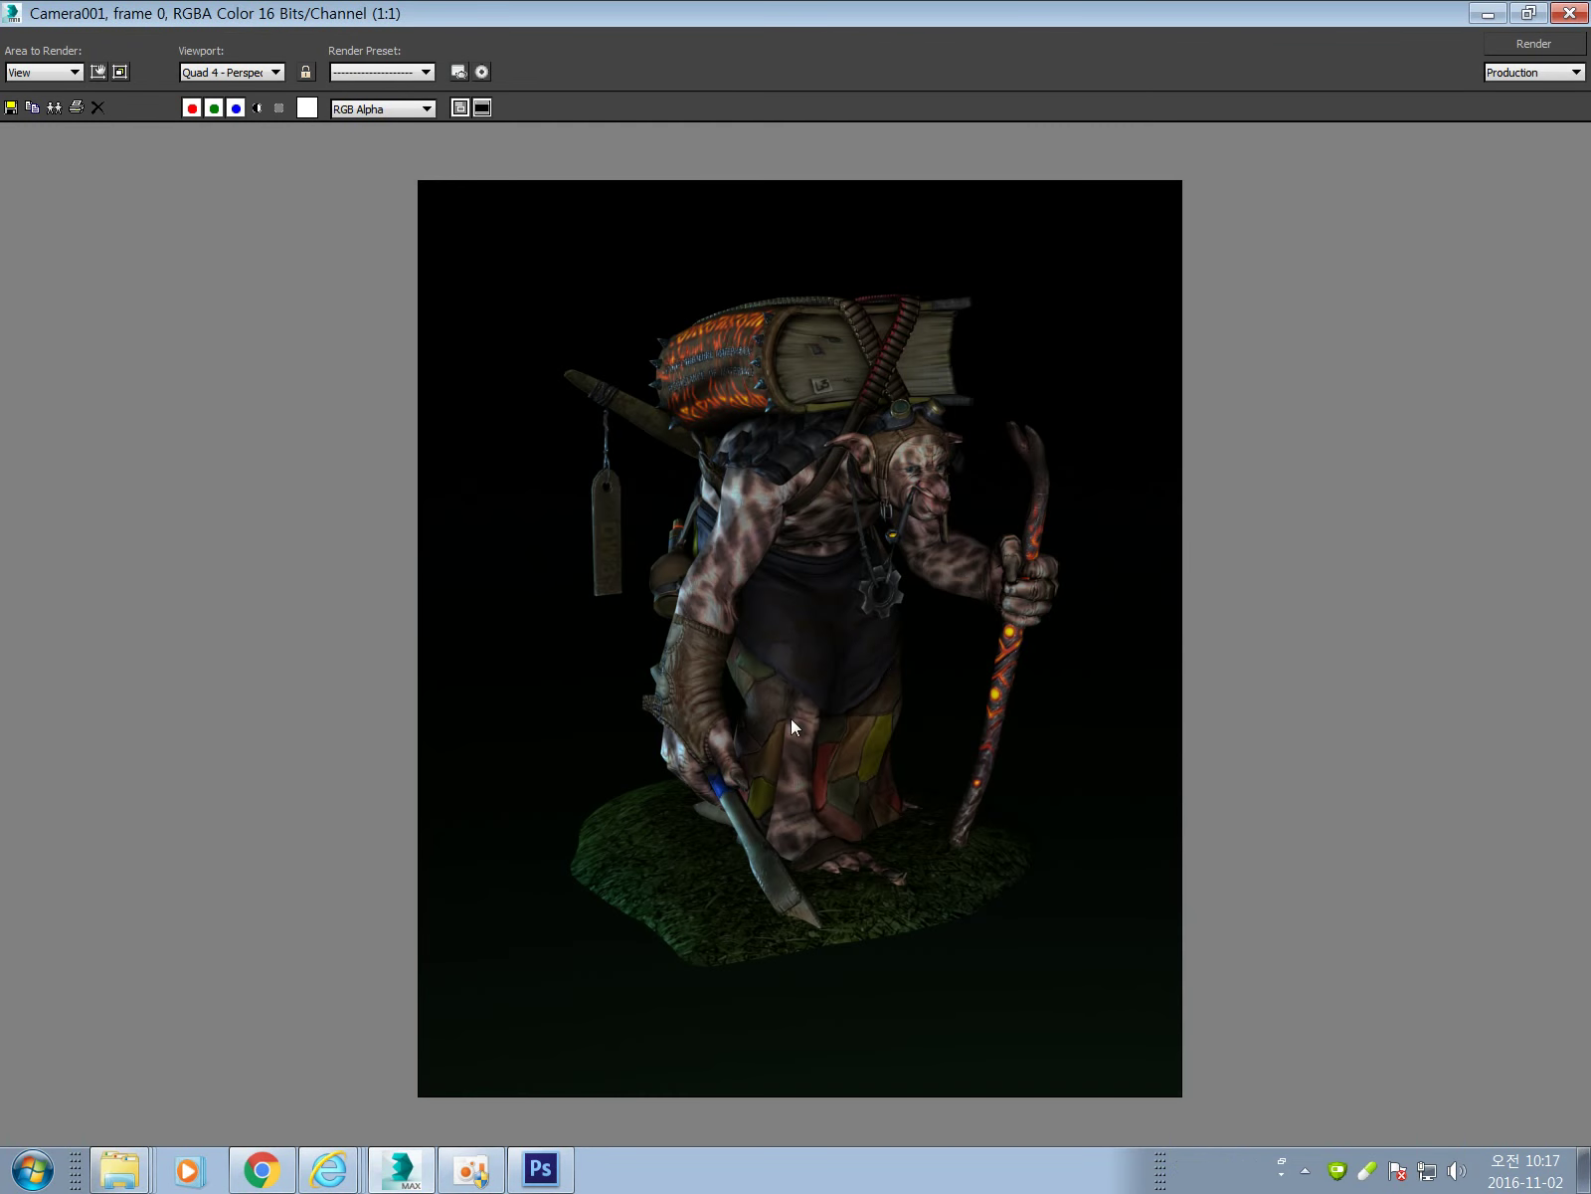
left_click(1528, 13)
left_click(1254, 36)
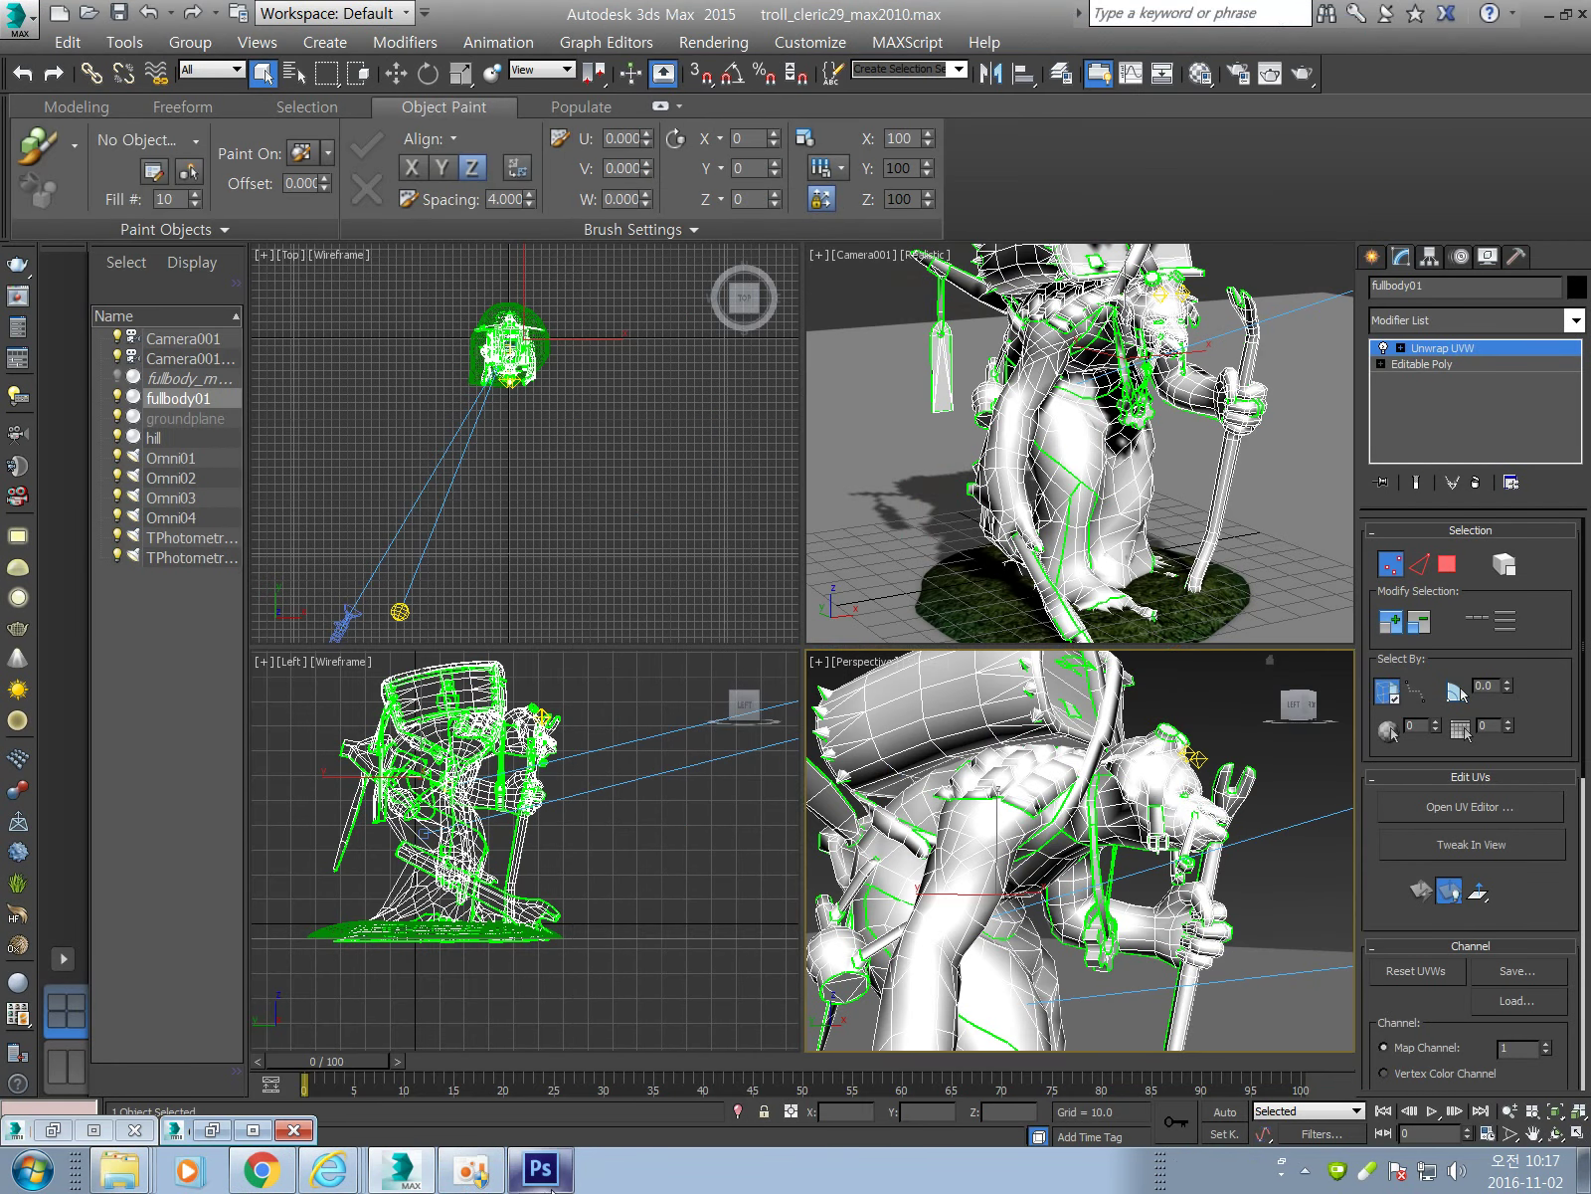
Switch to Photoshop and open gloss.jpg from the TROL map folder as a separate document.
left_click(540, 1169)
mouse_move(160, 1179)
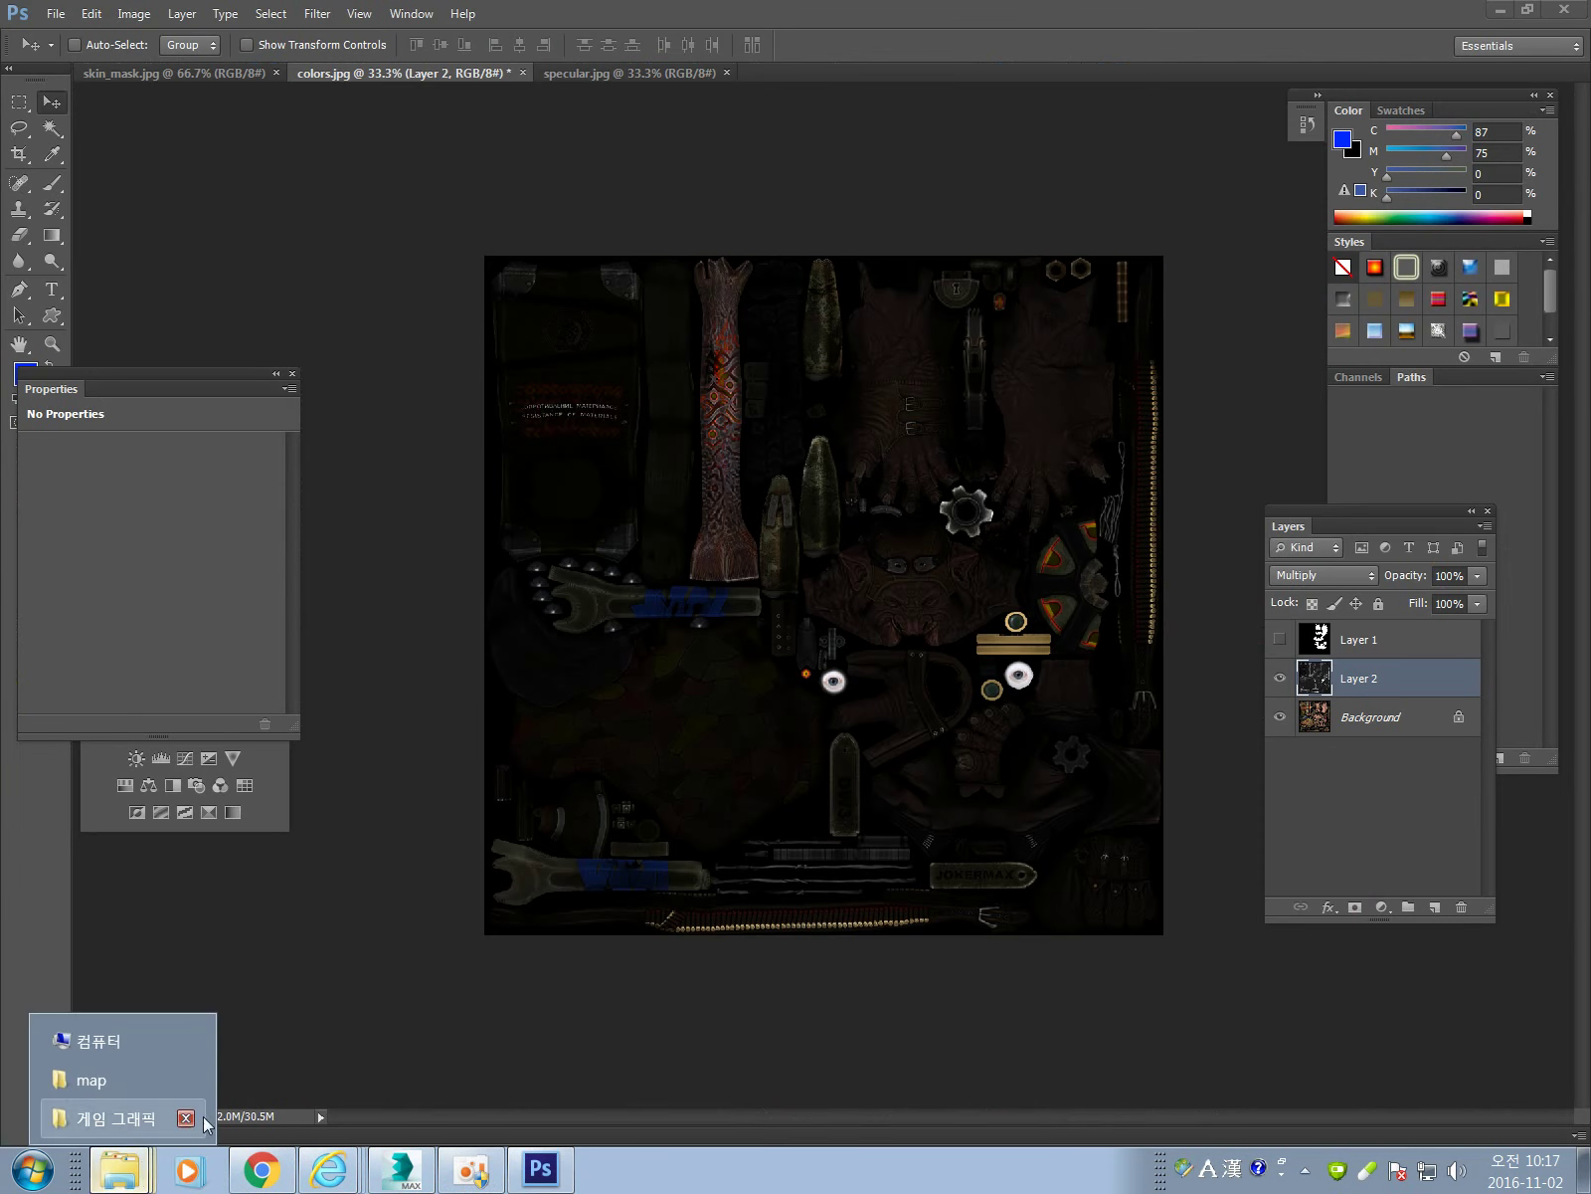
left_click(99, 1076)
left_click_drag(1136, 679, 835, 78)
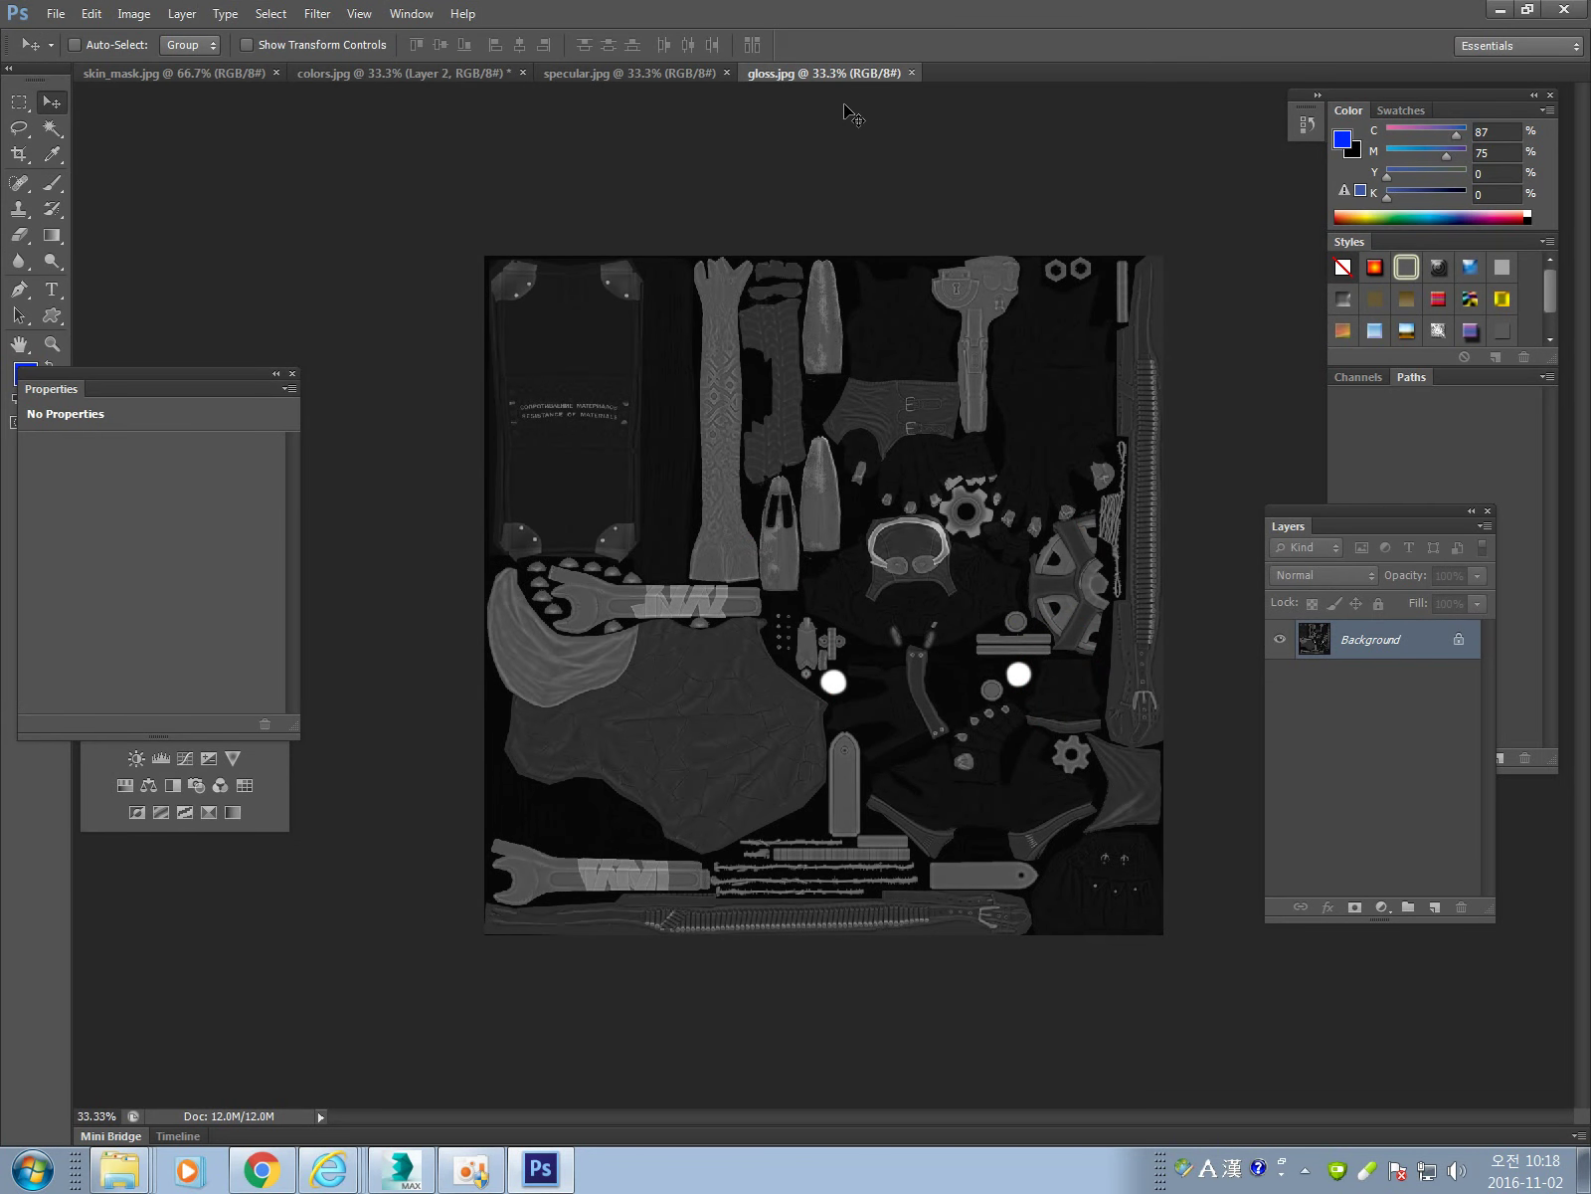
Return to 3ds Max, minimize the map folder window, and restore the Camera001 render as a smaller floating window.
left_click(1499, 10)
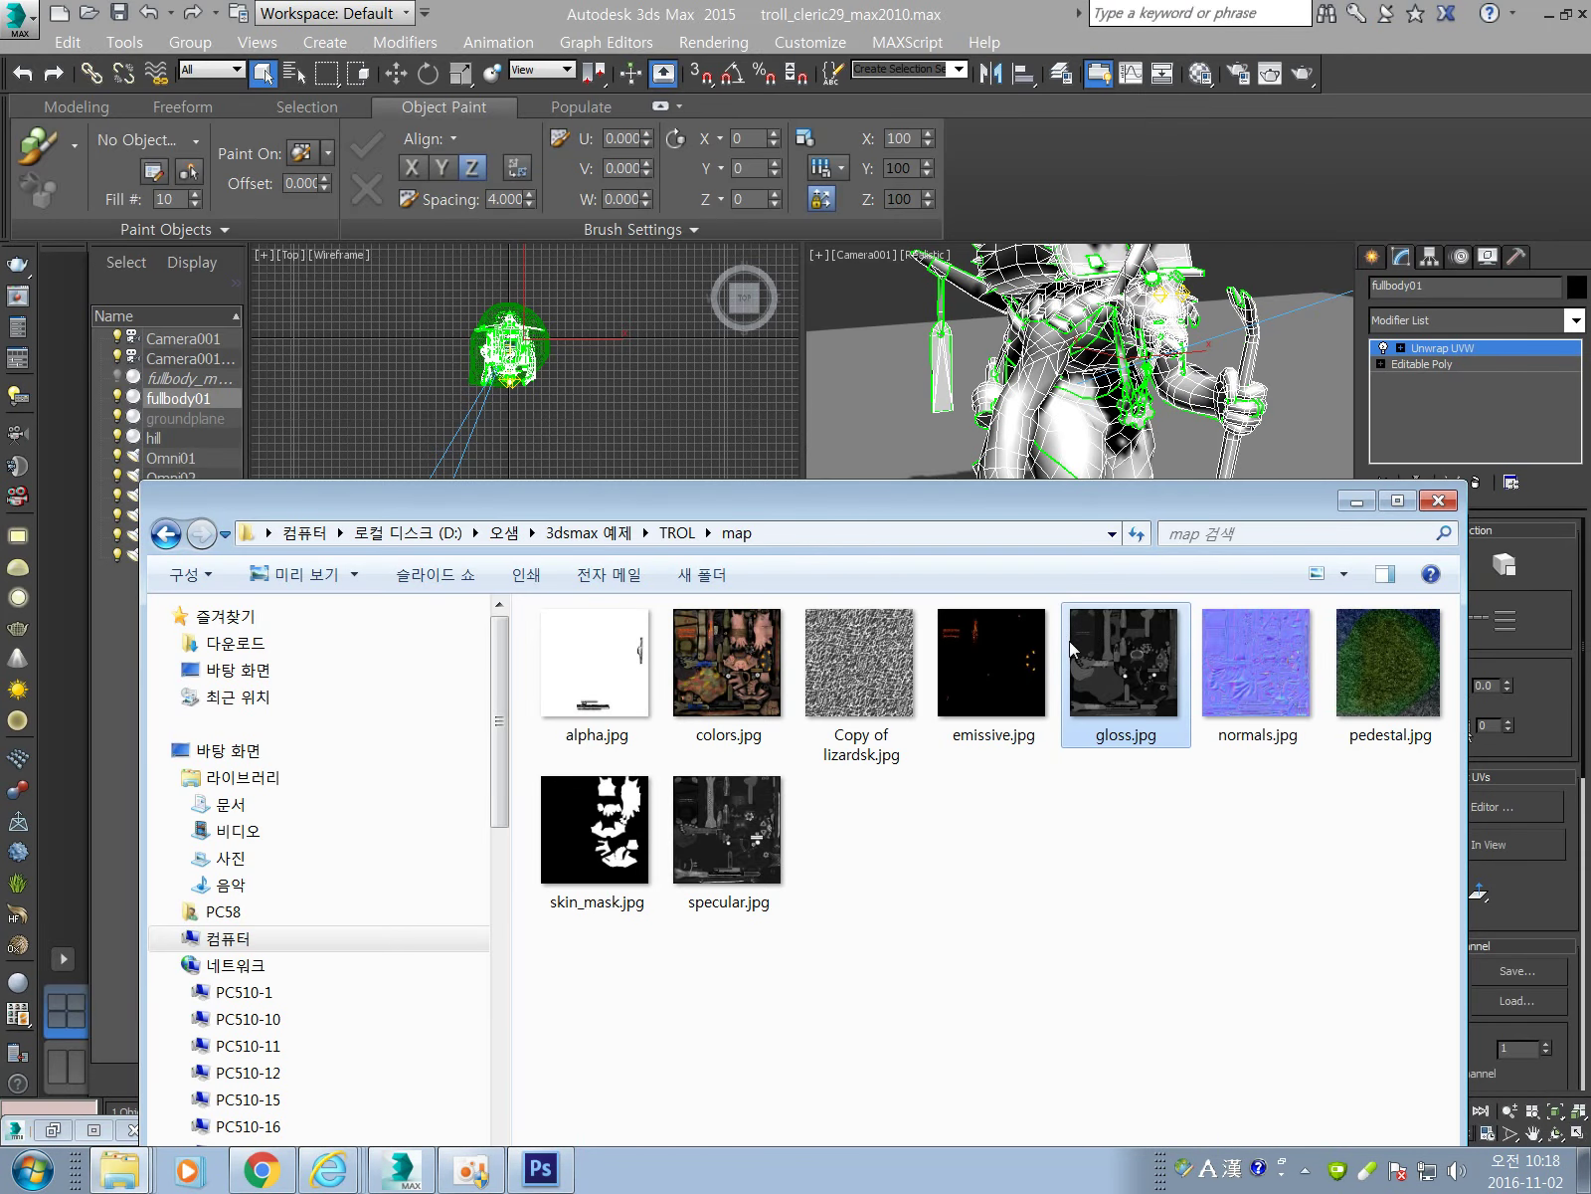
left_click_drag(1258, 510, 1306, 458)
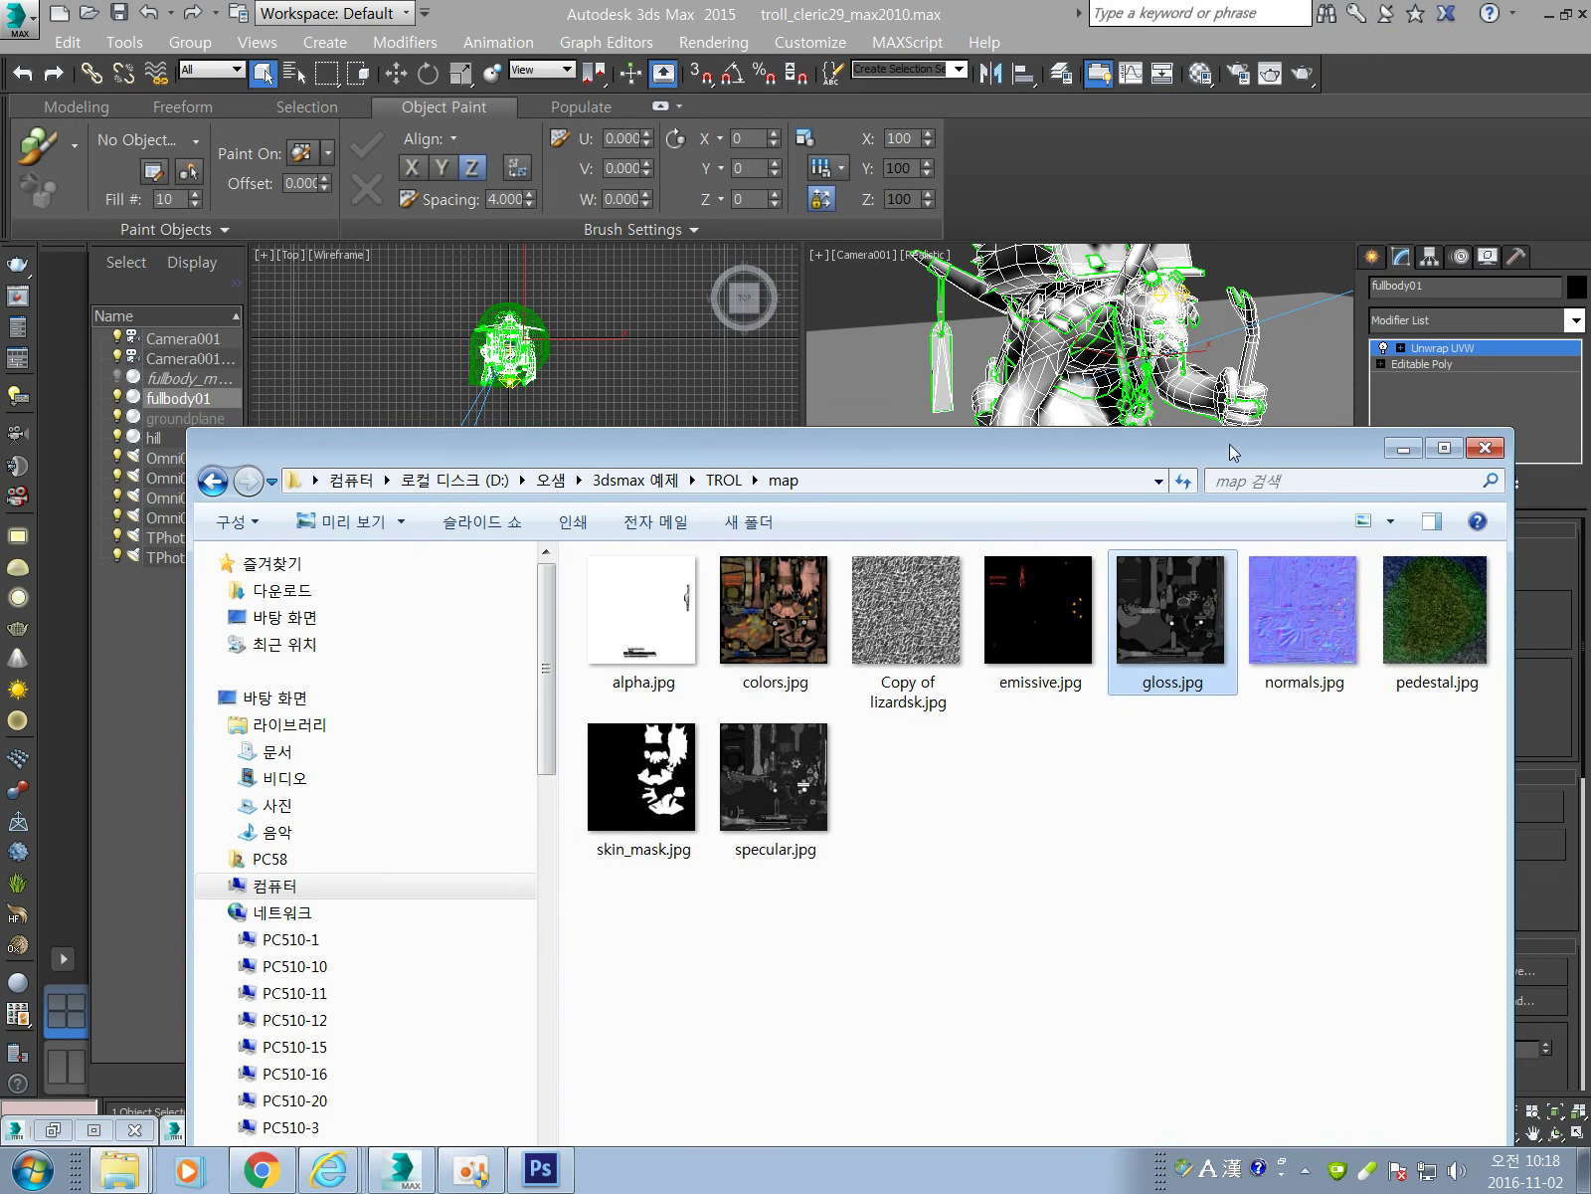
left_click_drag(1230, 444, 1222, 493)
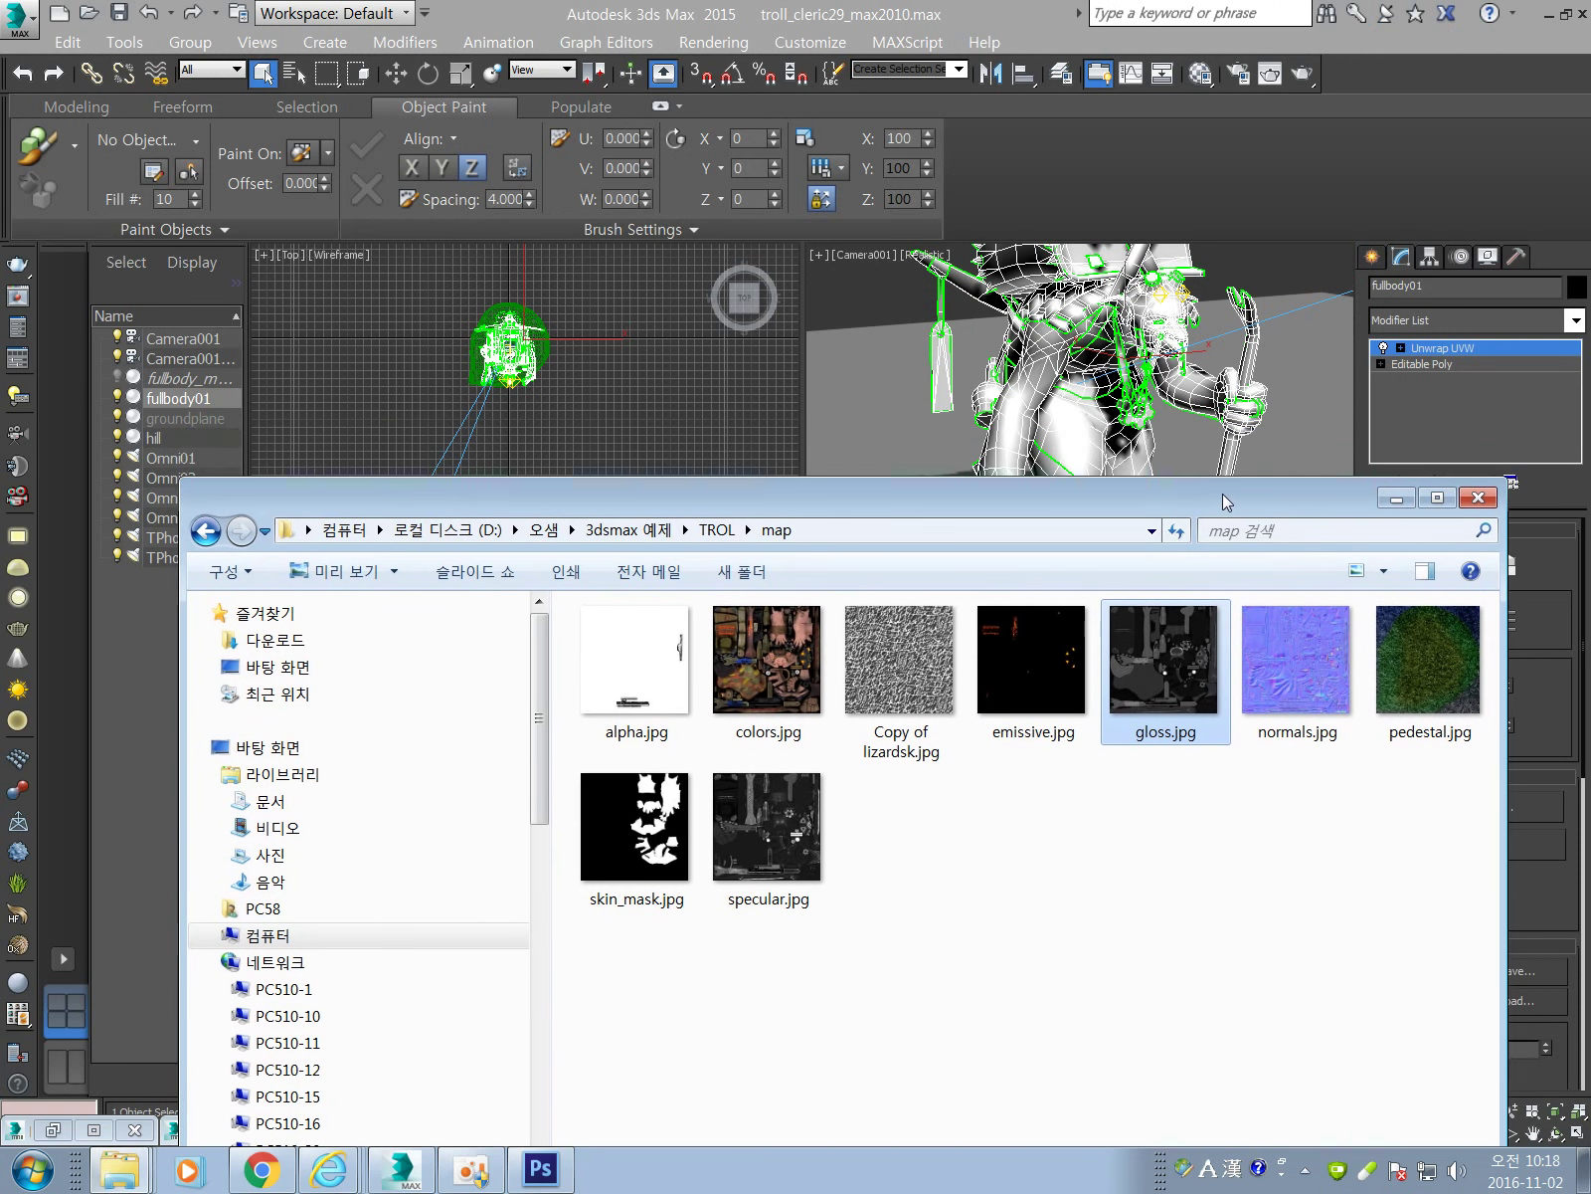
left_click(1398, 505)
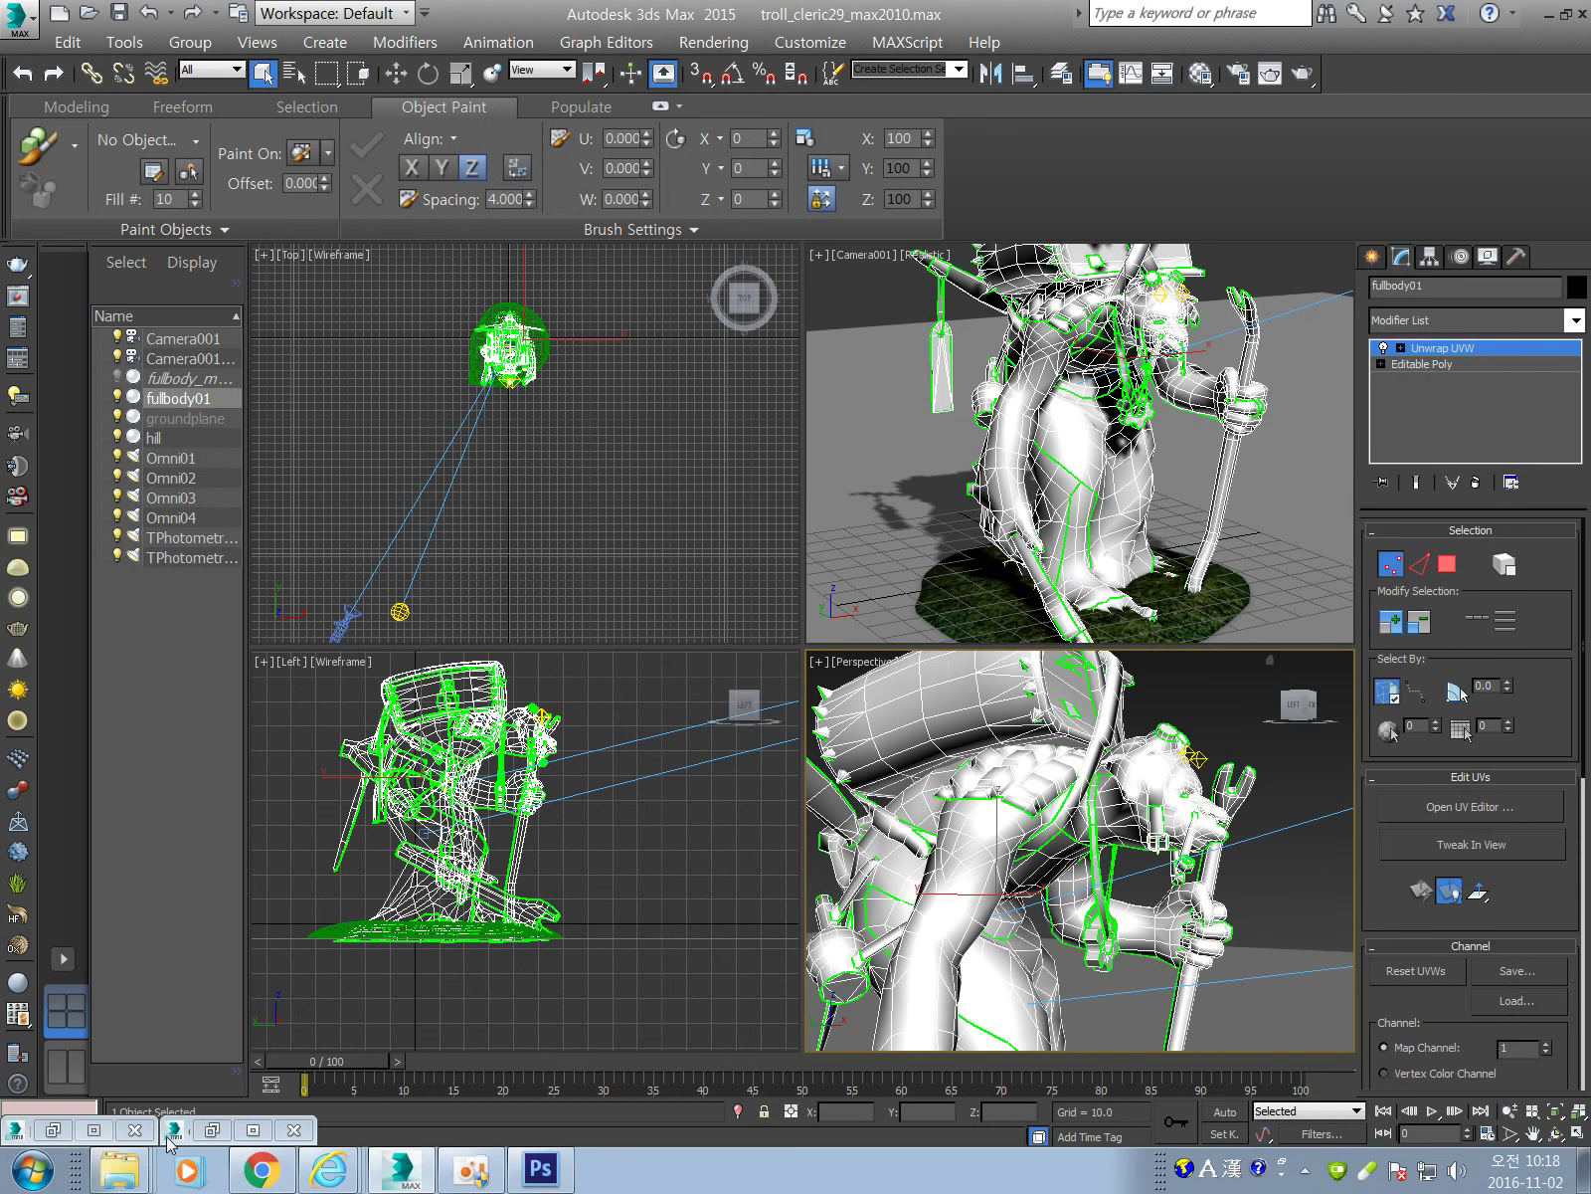
left_click(253, 1130)
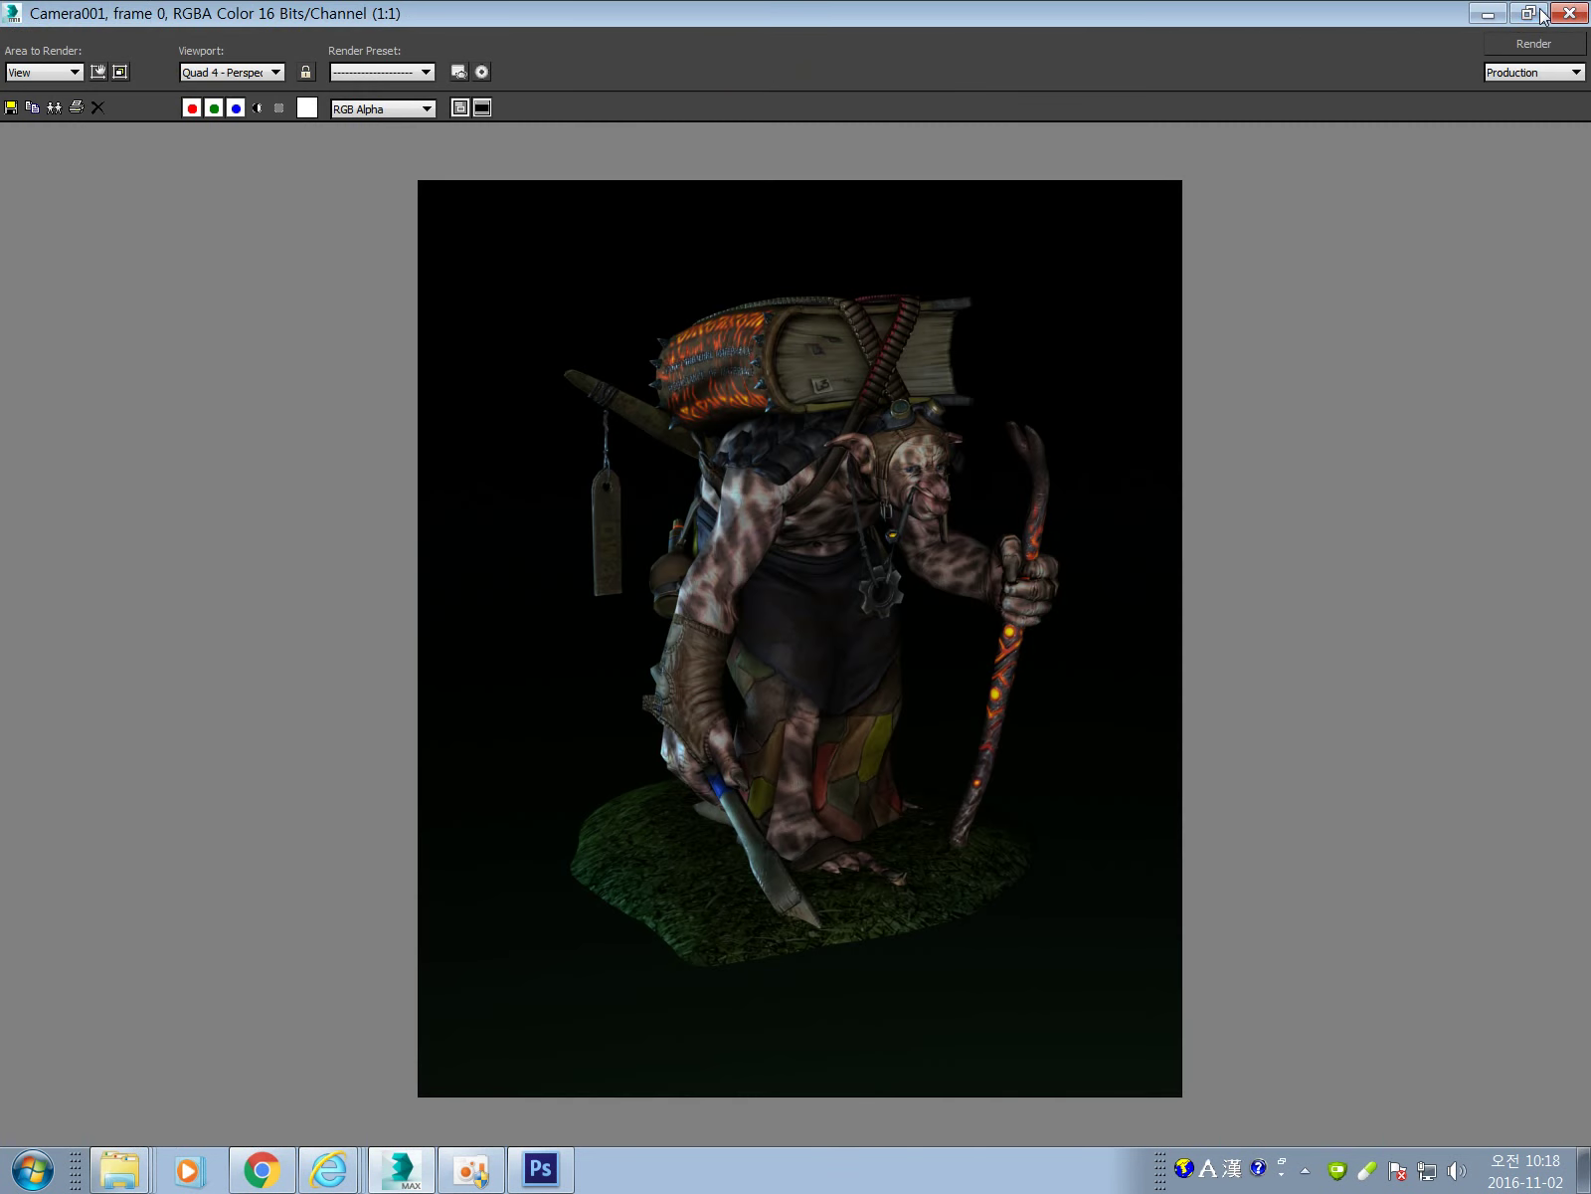
left_click(1524, 12)
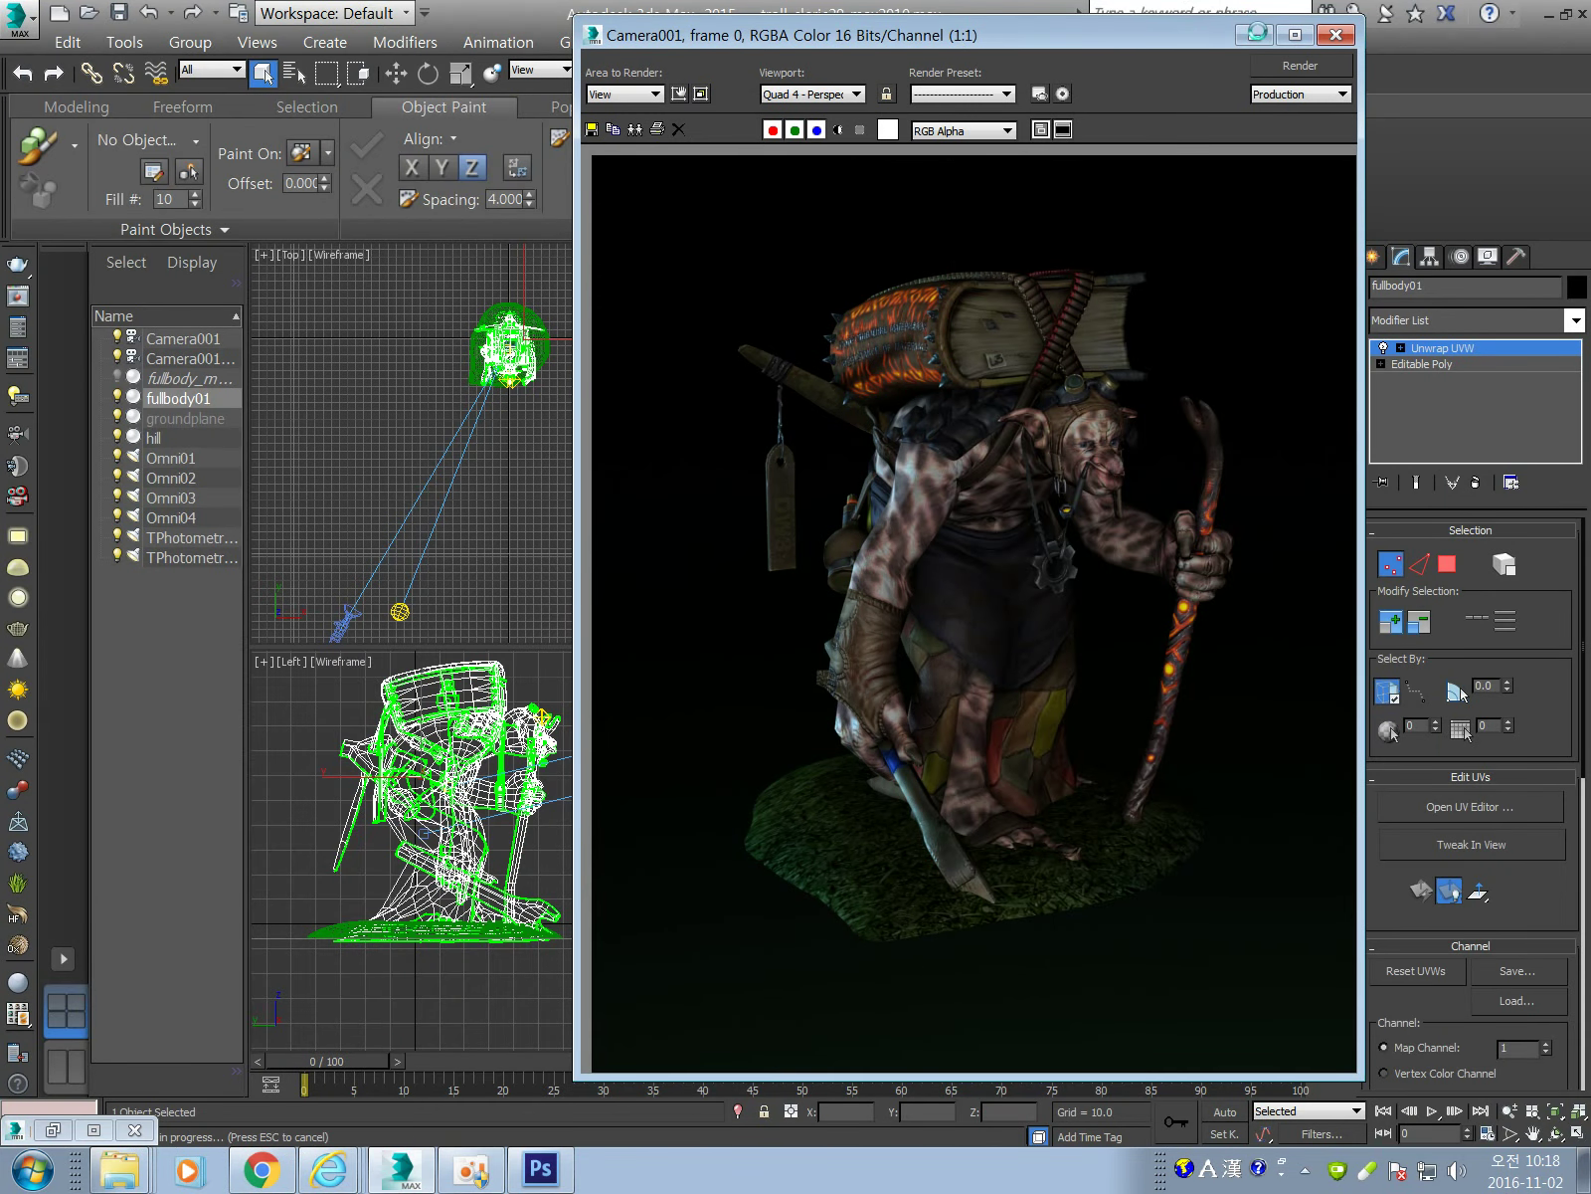
Minimize the render window, reopen the Material Editor, and mark the Opacity row in Standard_13's map list.
left_click(1256, 34)
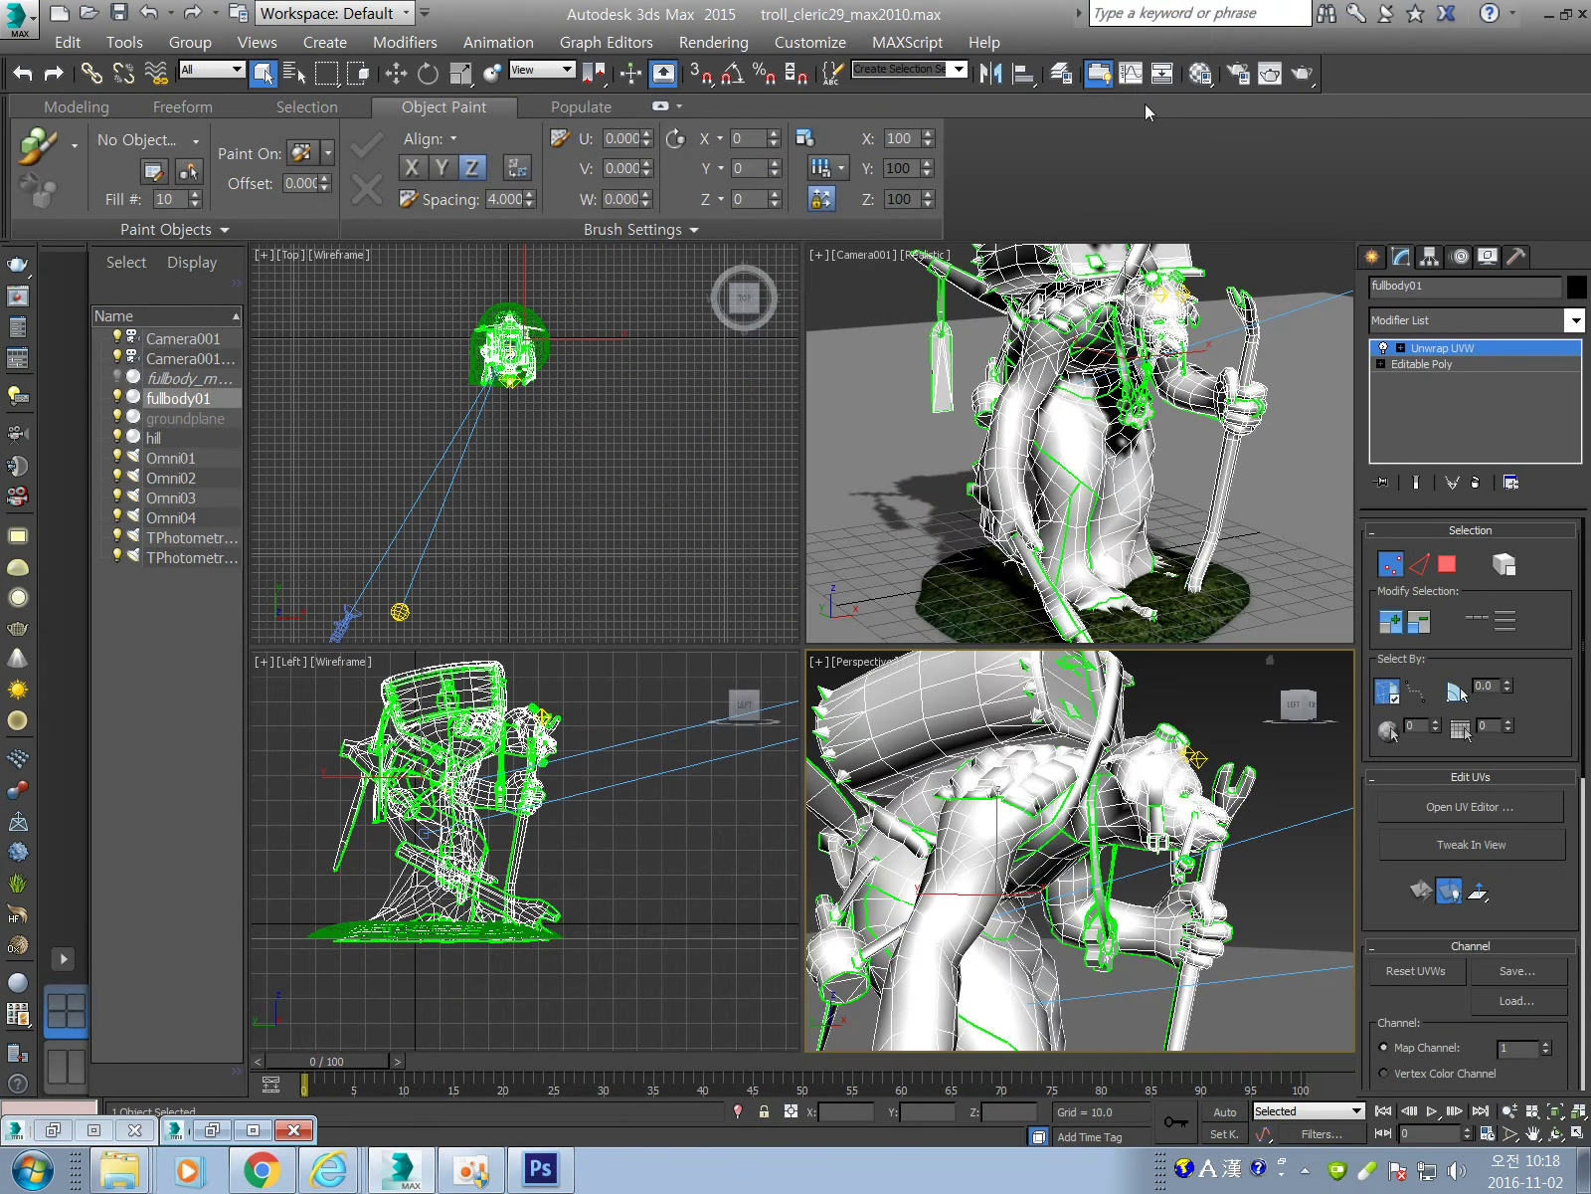
left_click(1219, 74)
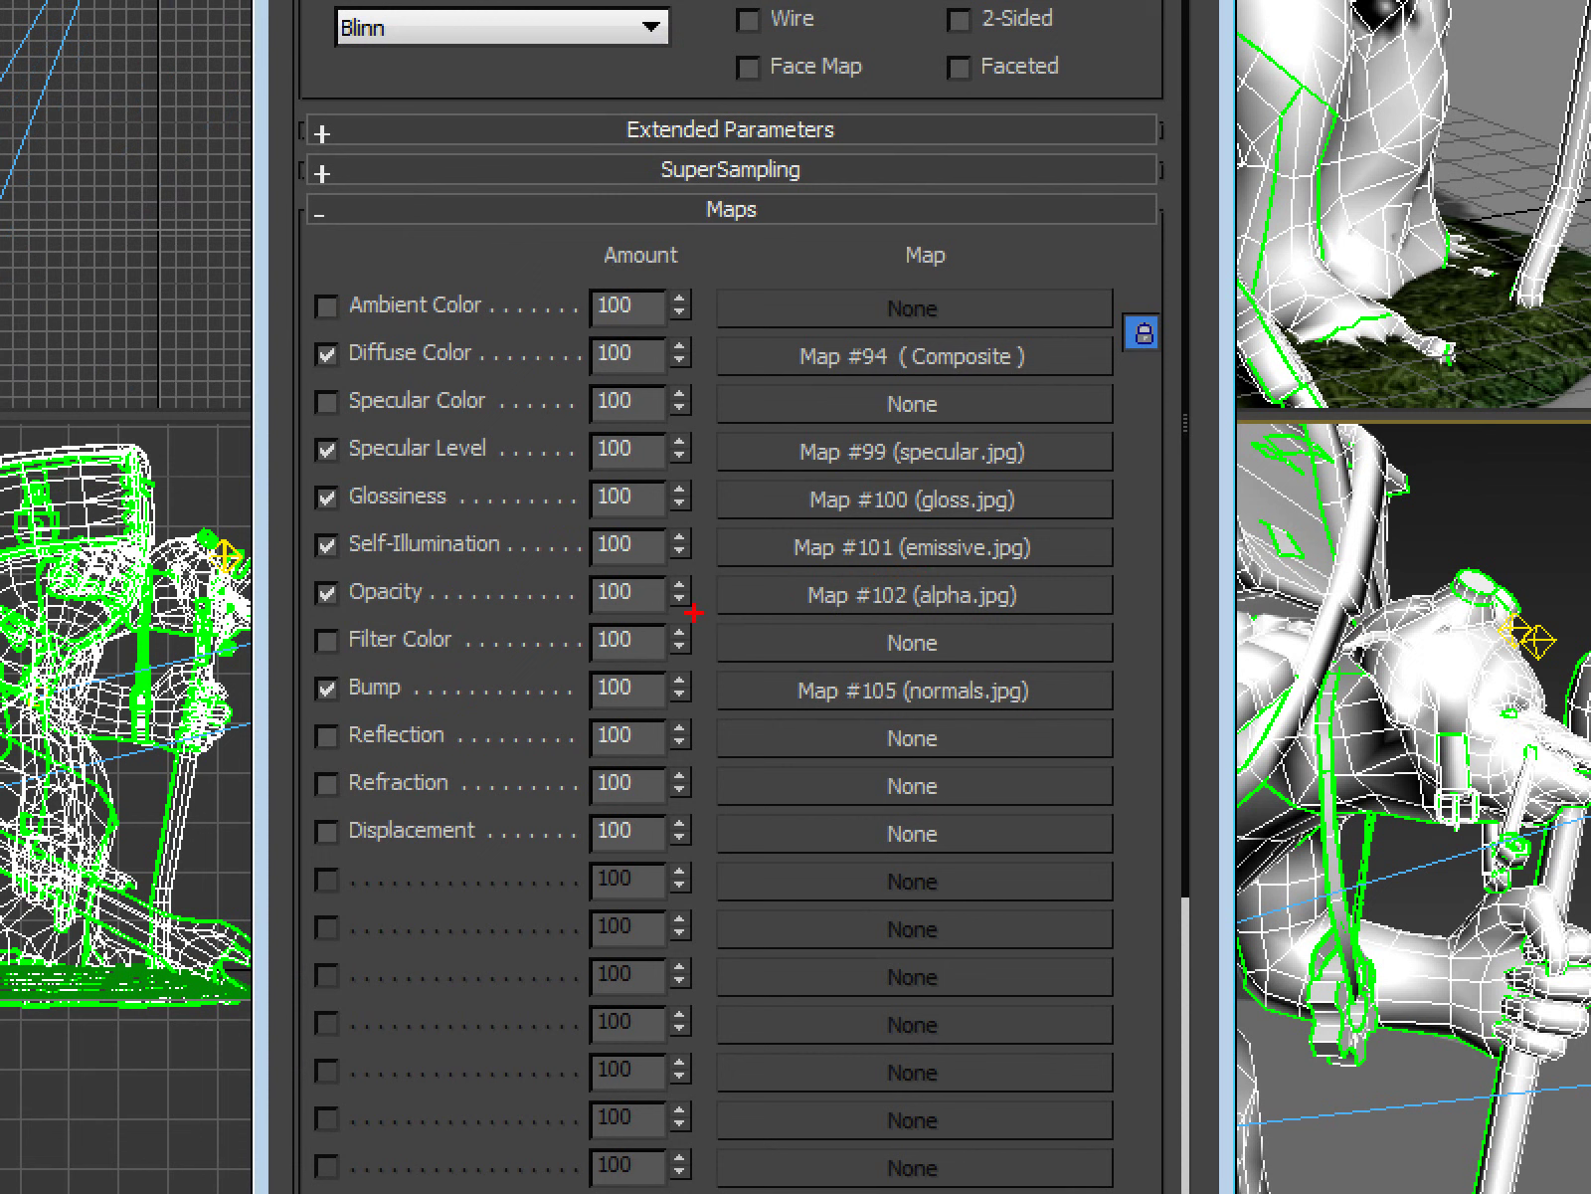
mouse_move(1037, 574)
left_mouse_down()
mouse_move(915, 495)
mouse_move(1070, 550)
left_mouse_up()
left_click_drag(803, 628, 1064, 597)
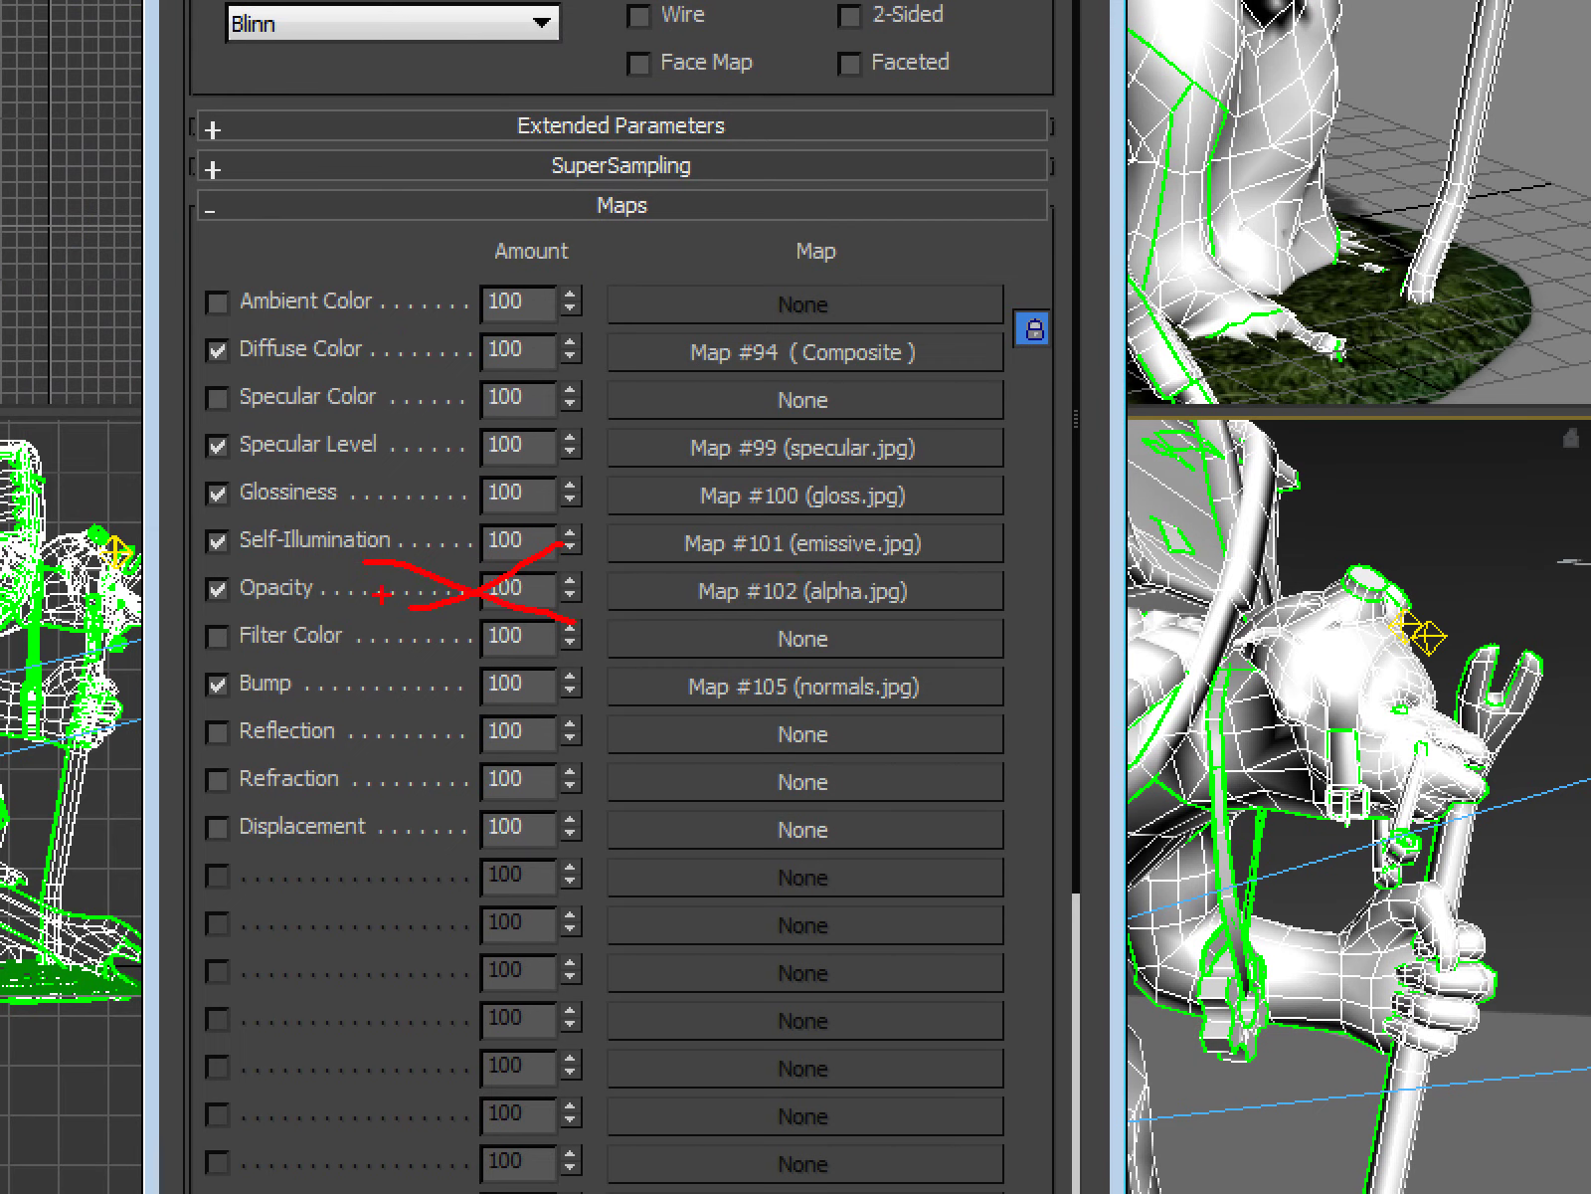
left_click_drag(381, 595, 1313, 572)
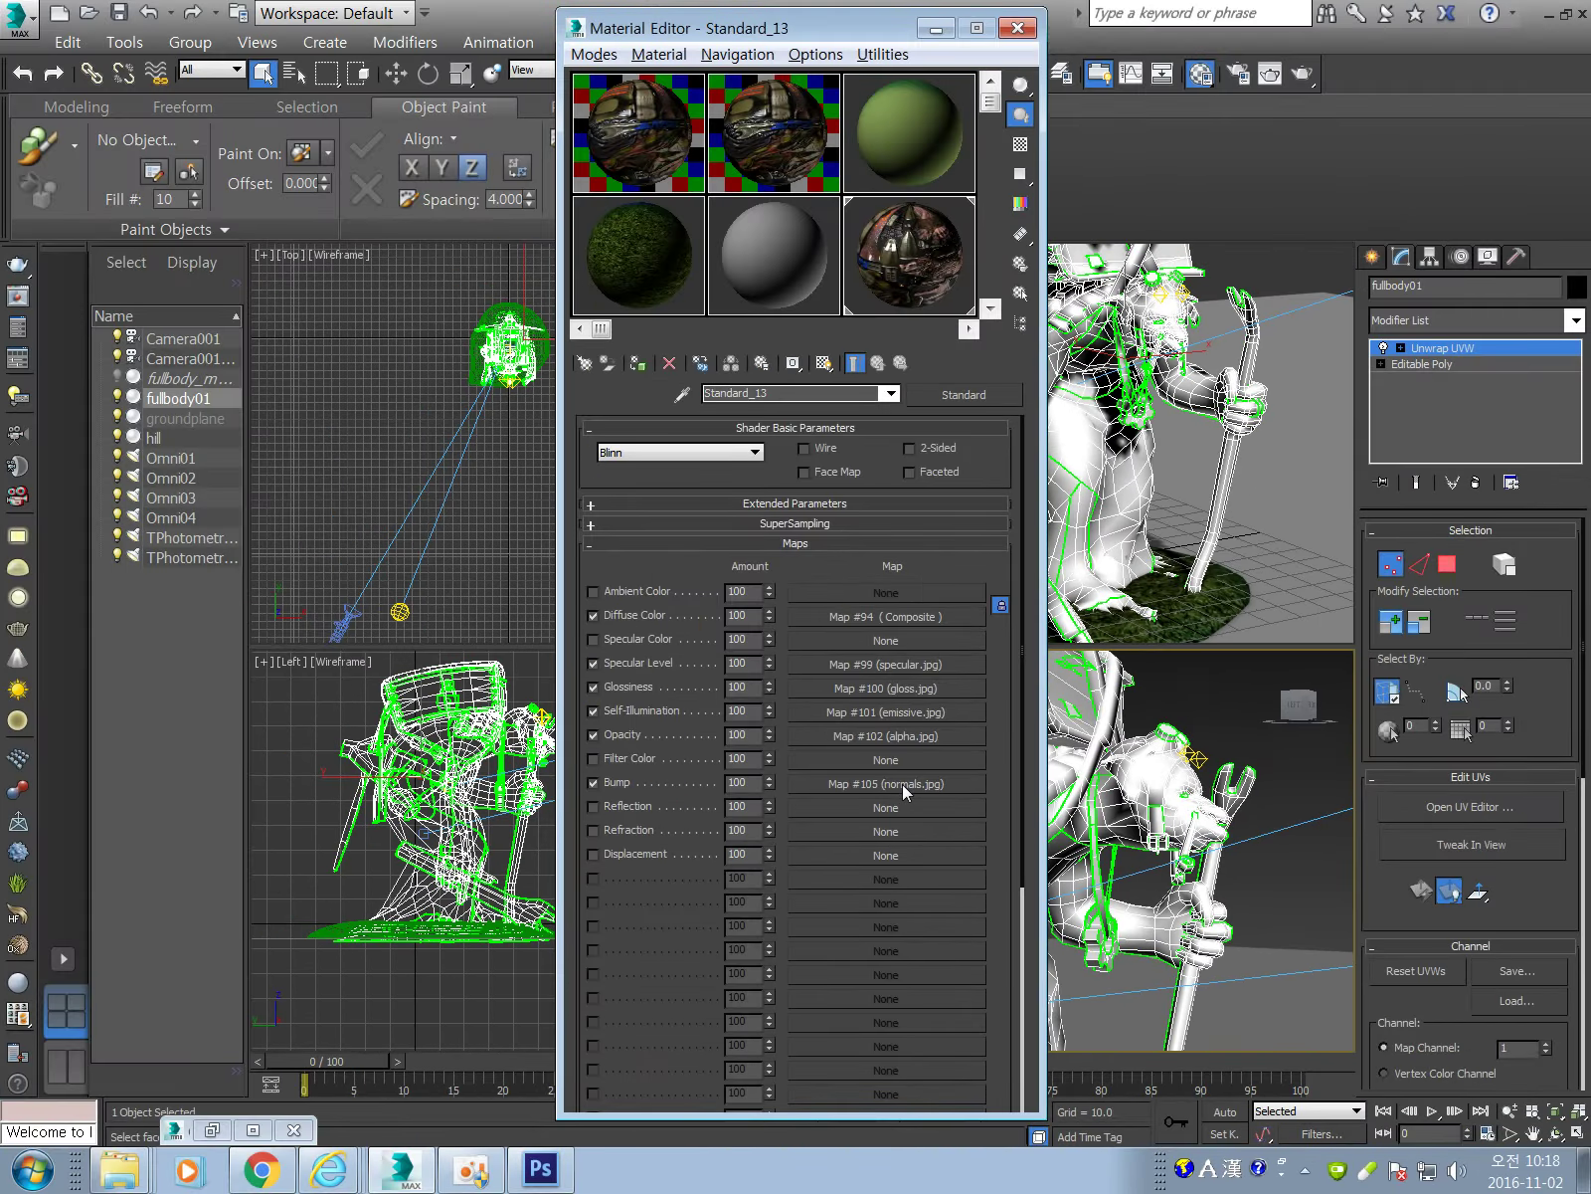
Inspect the normals.jpg bitmap in Standard_13's Bump slot, browse its available map types without changing it, and return to the parent material.
left_click(904, 784)
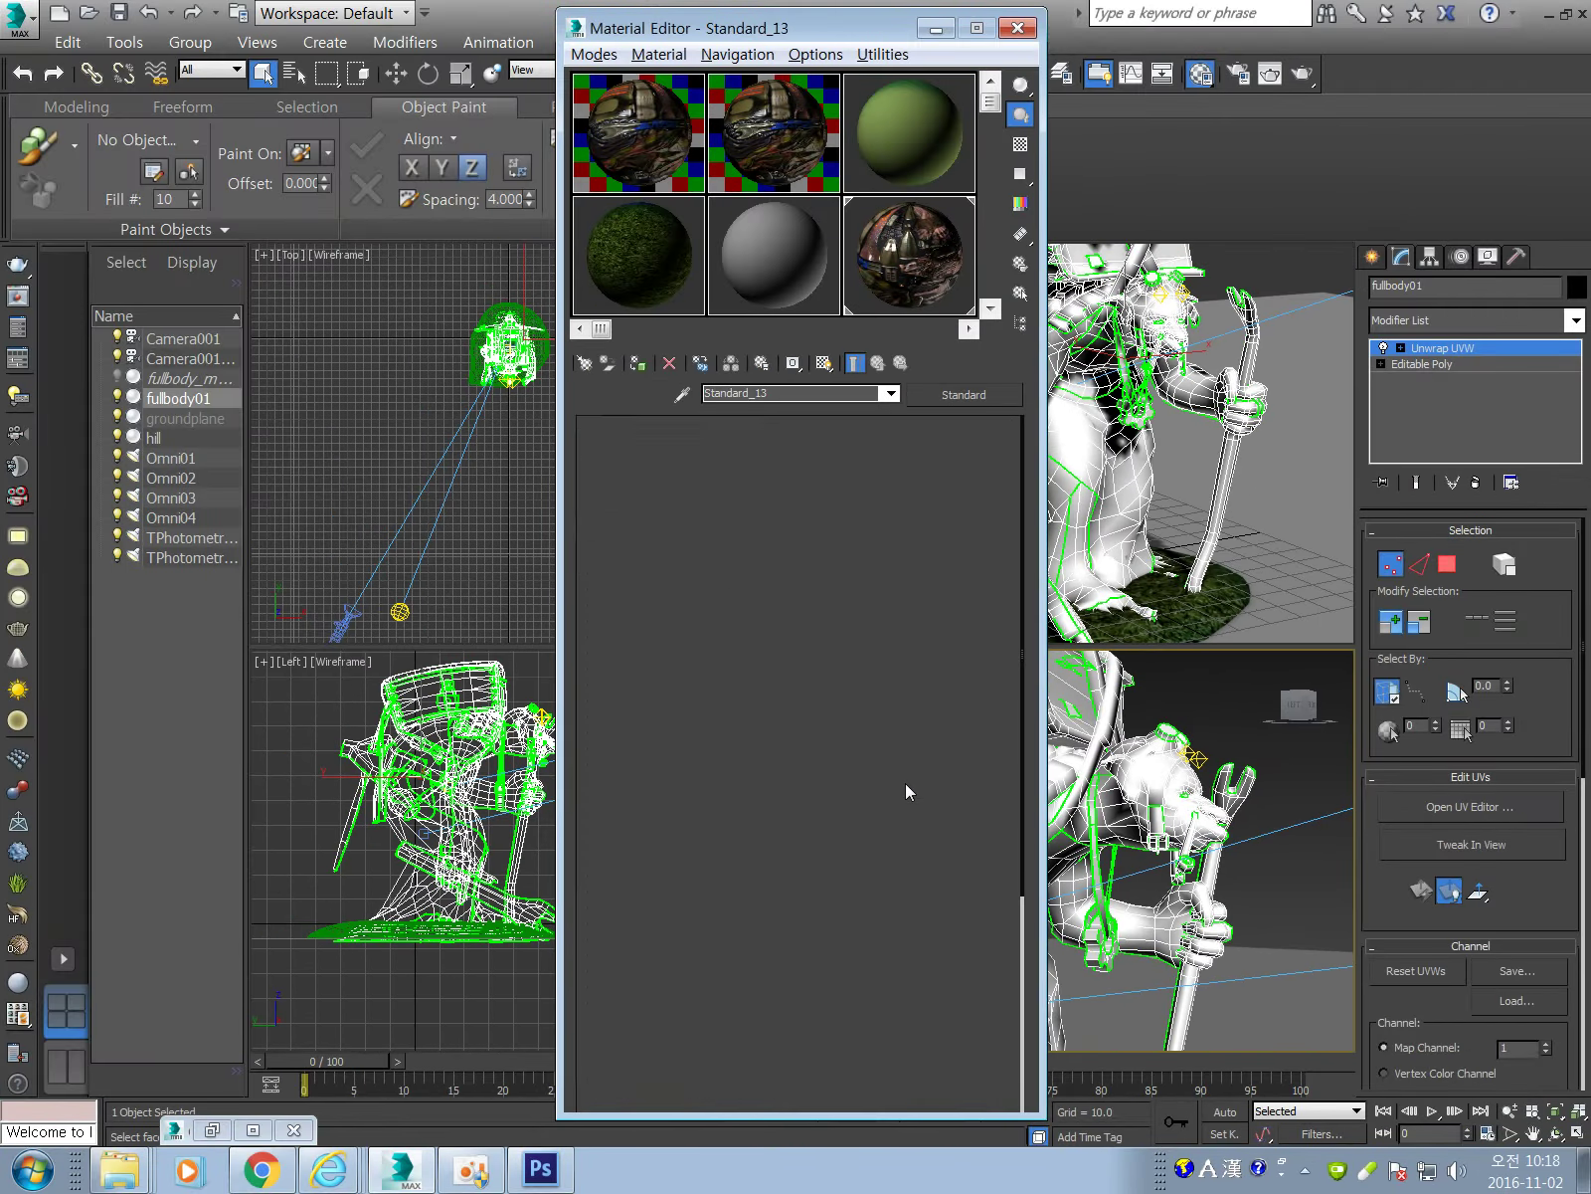
left_click(965, 394)
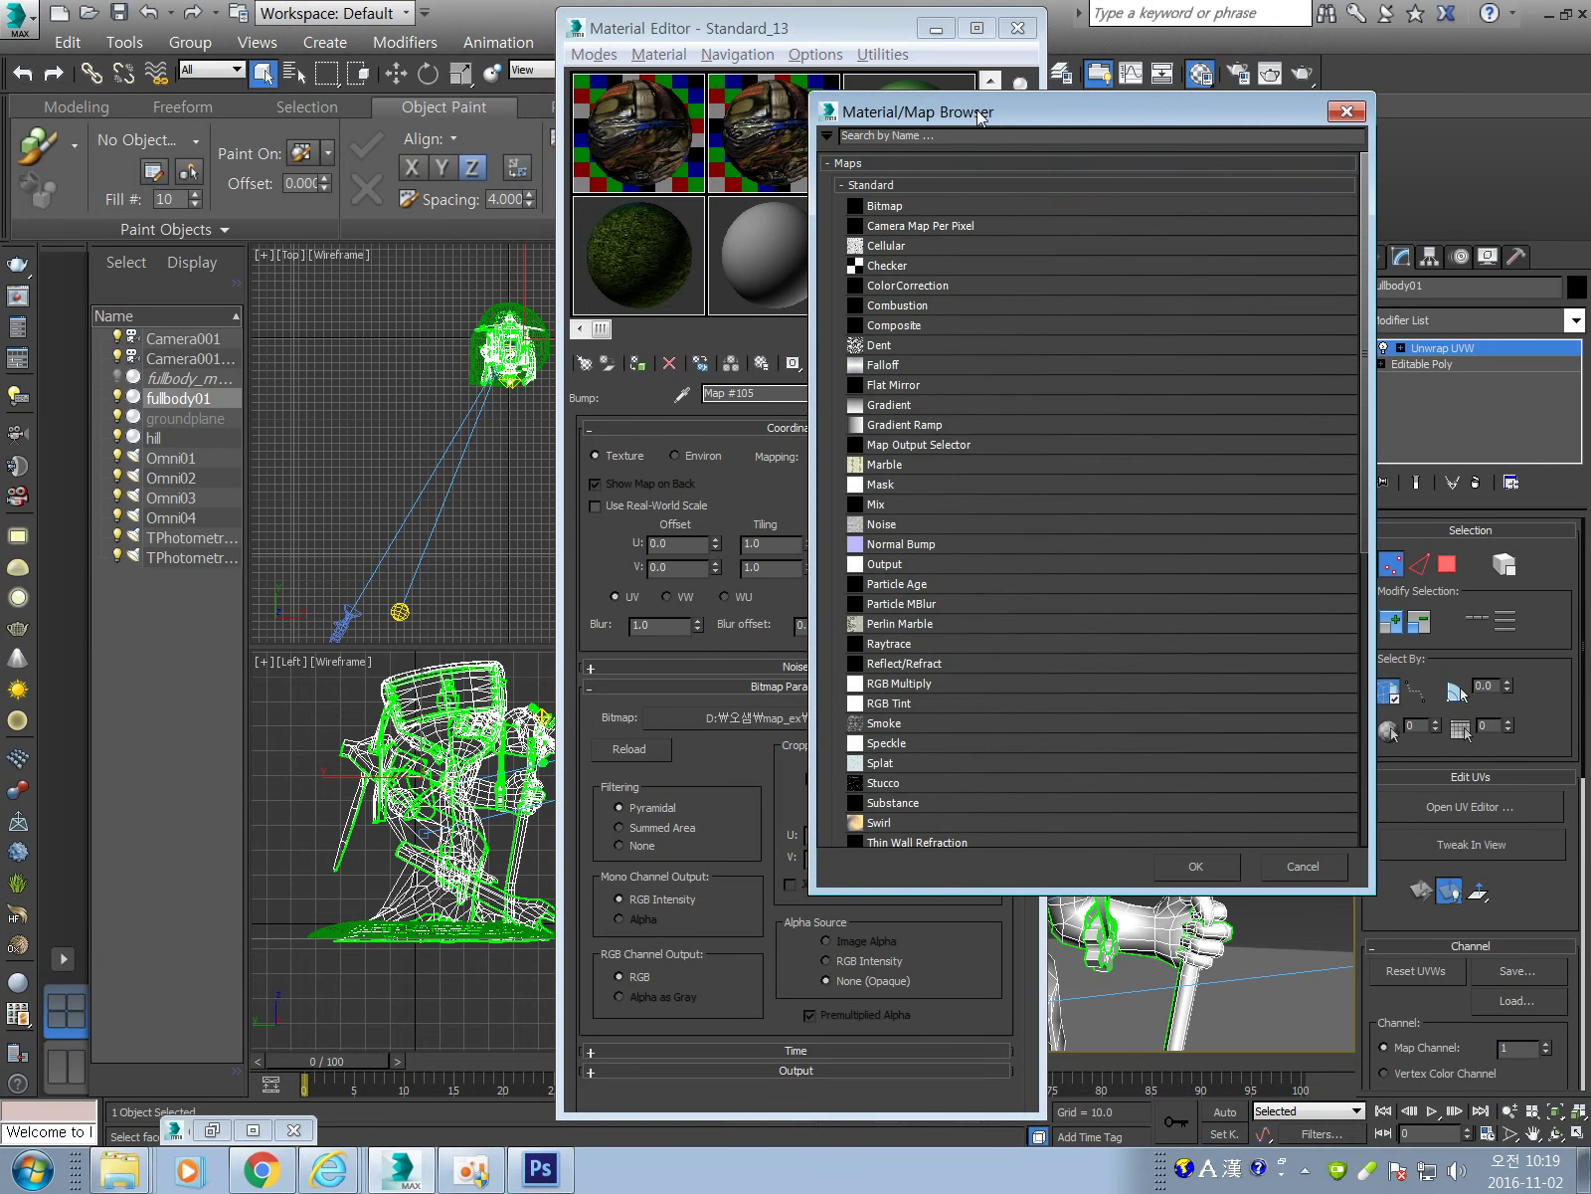
left_click_drag(1005, 119, 824, 137)
left_click(1162, 129)
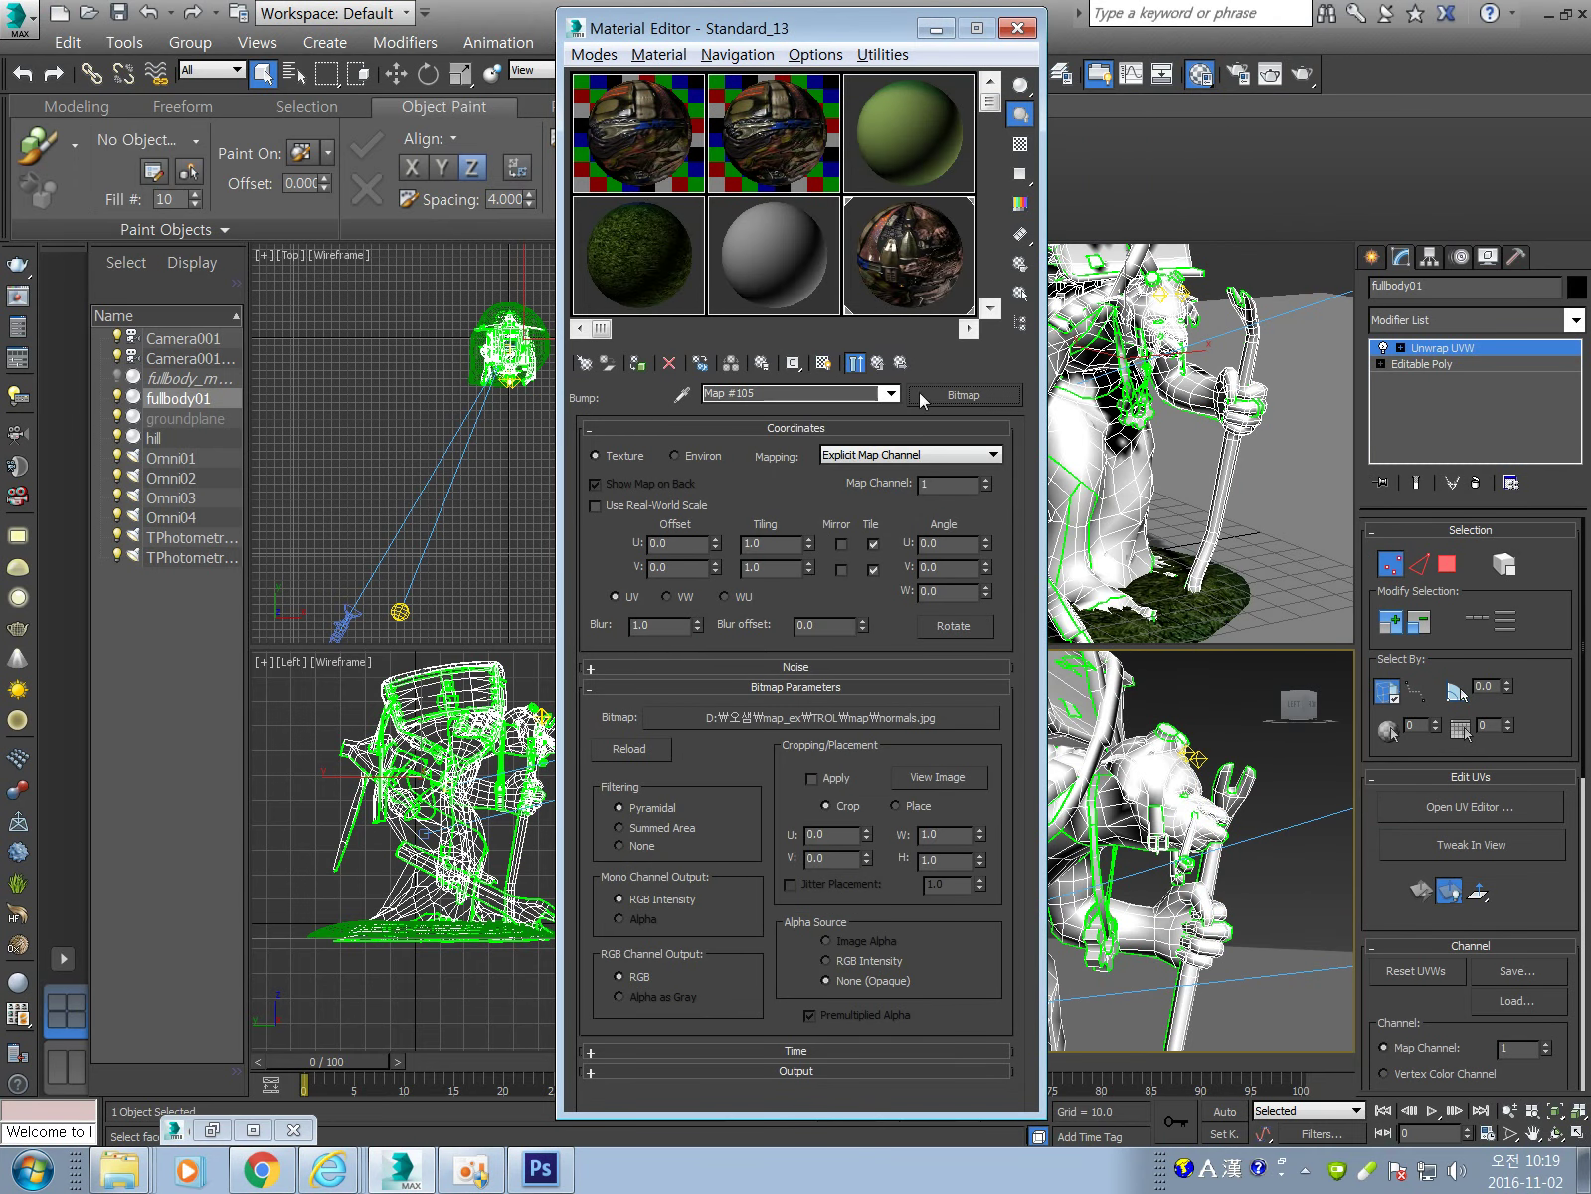
left_click(878, 363)
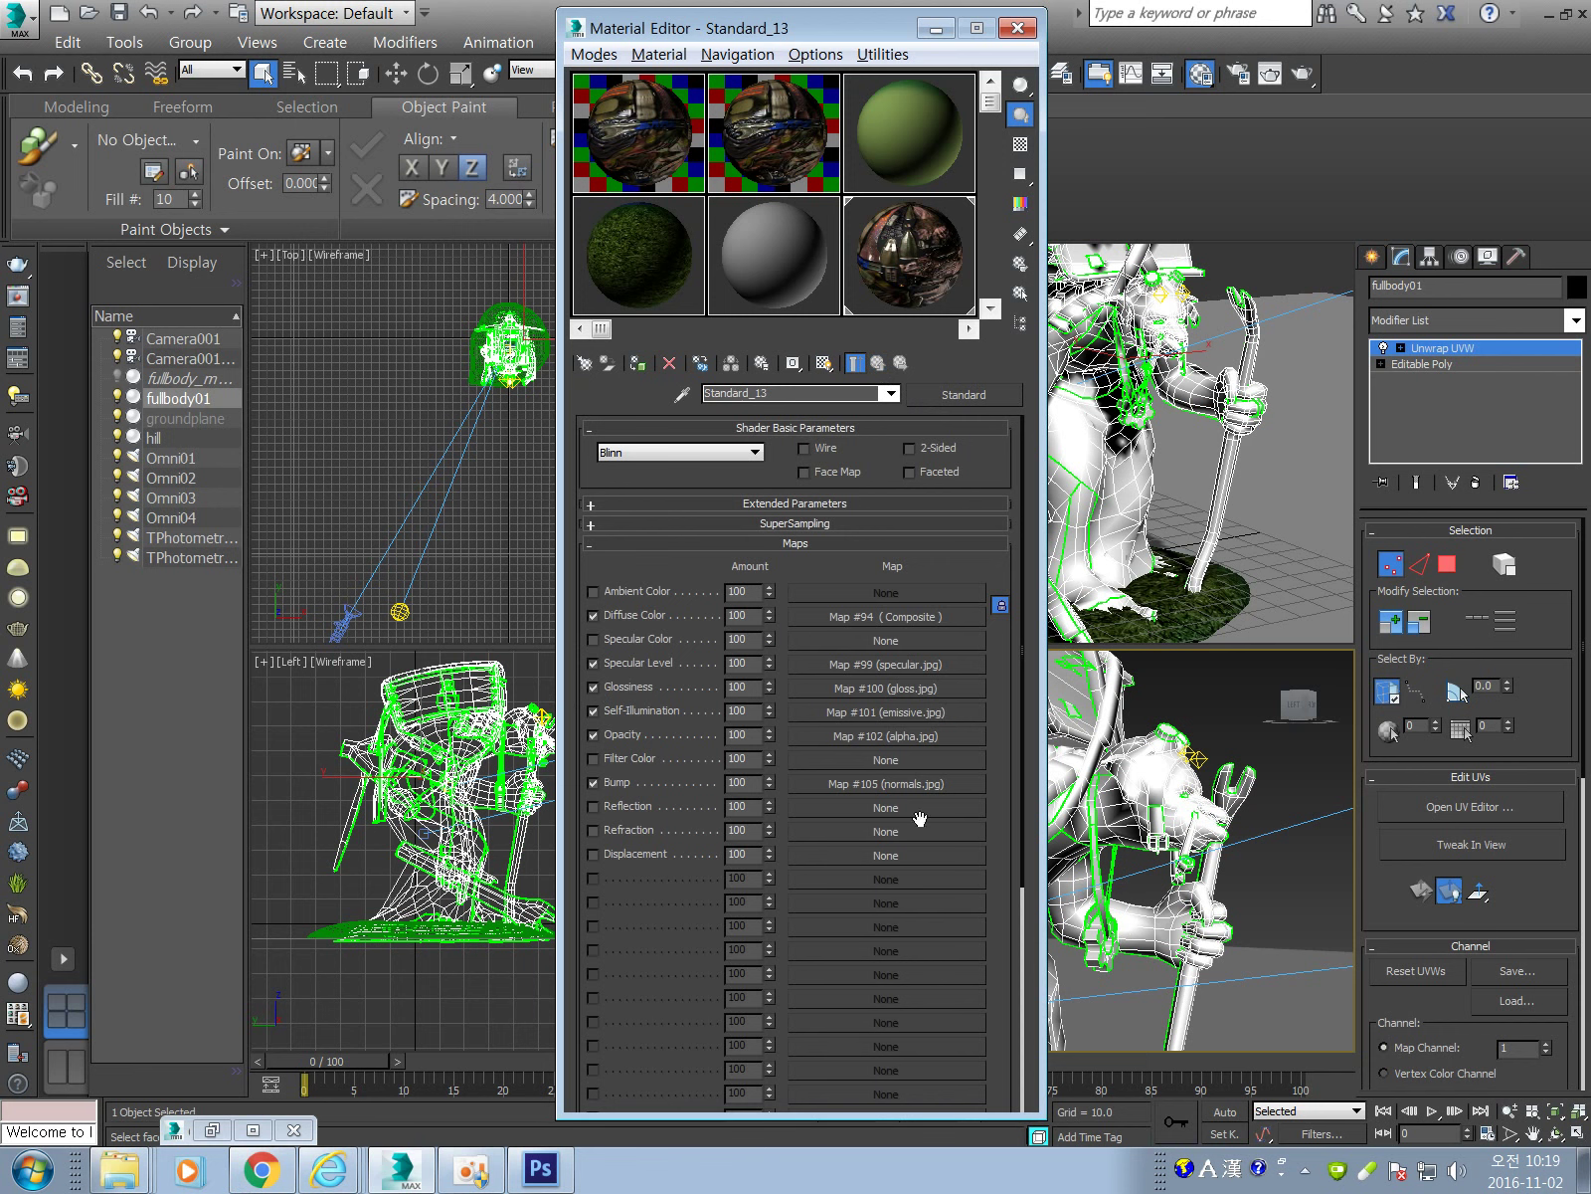
Clear the Material Editor and 3ds Max away, select normals.jpg in the TROL map folder, and move the folder window higher on the desktop.
right_click(120, 1169)
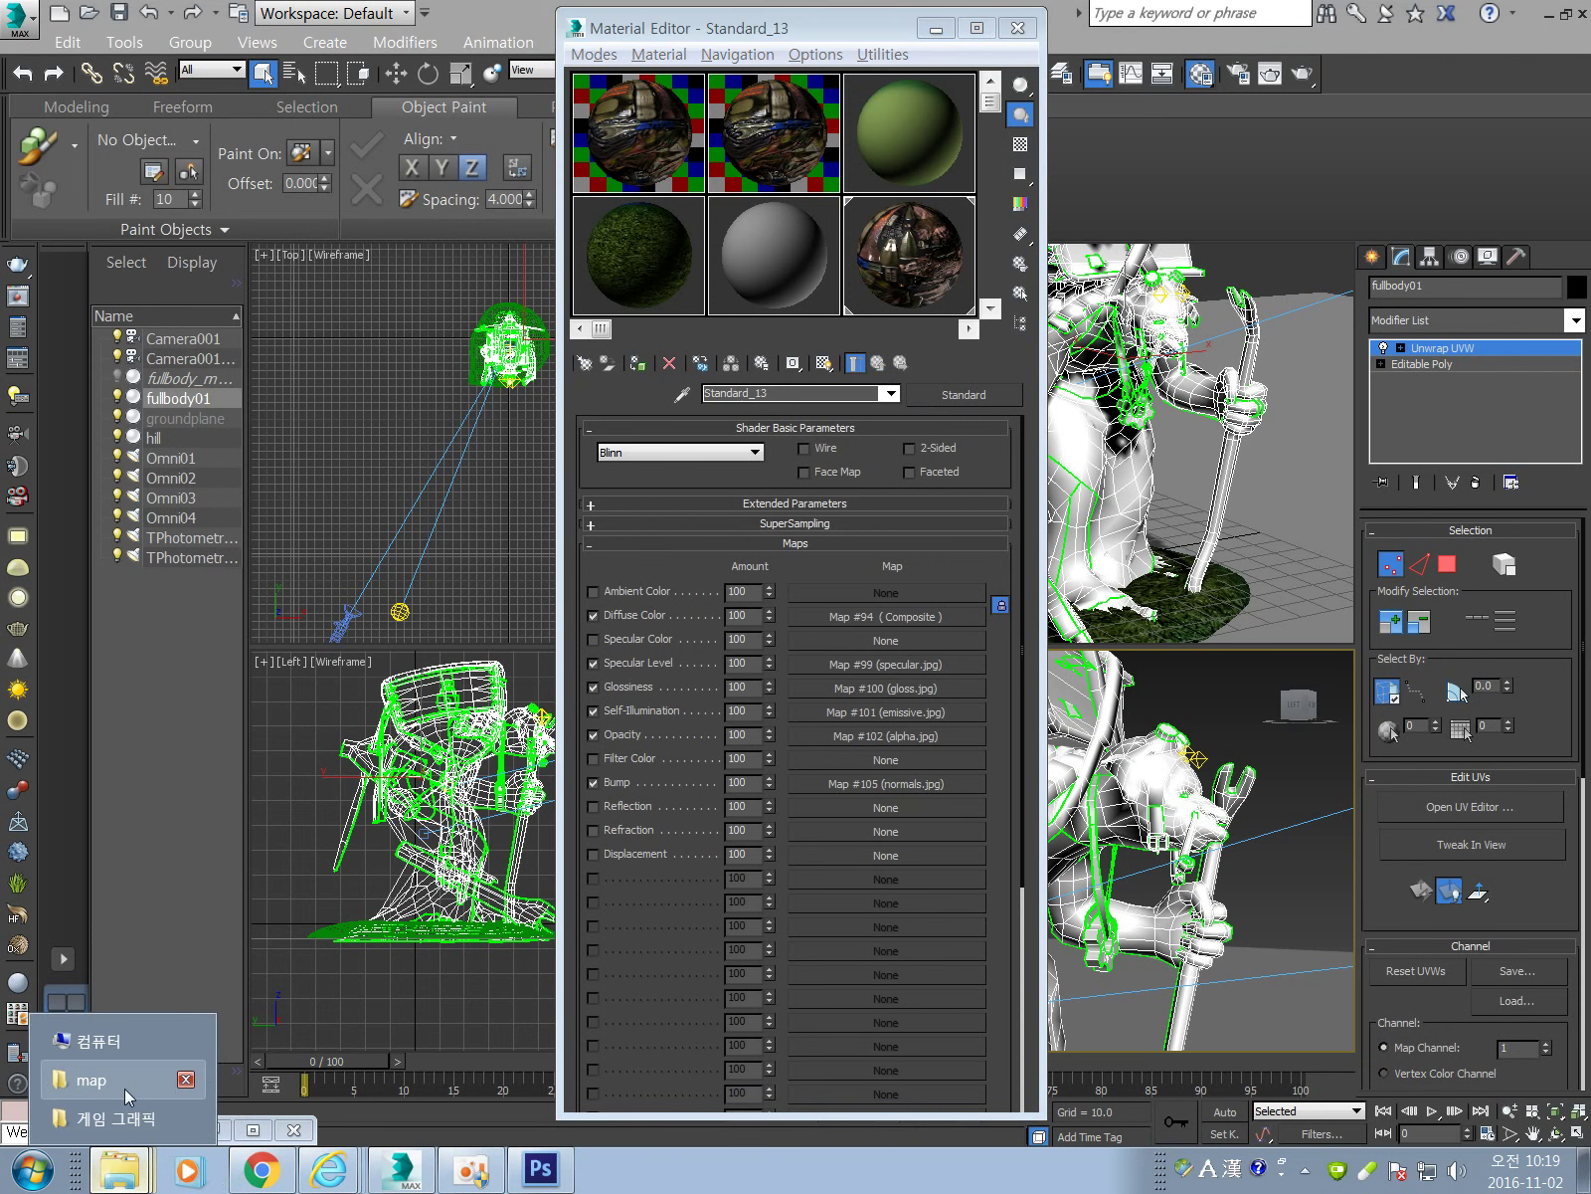
left_click(179, 1080)
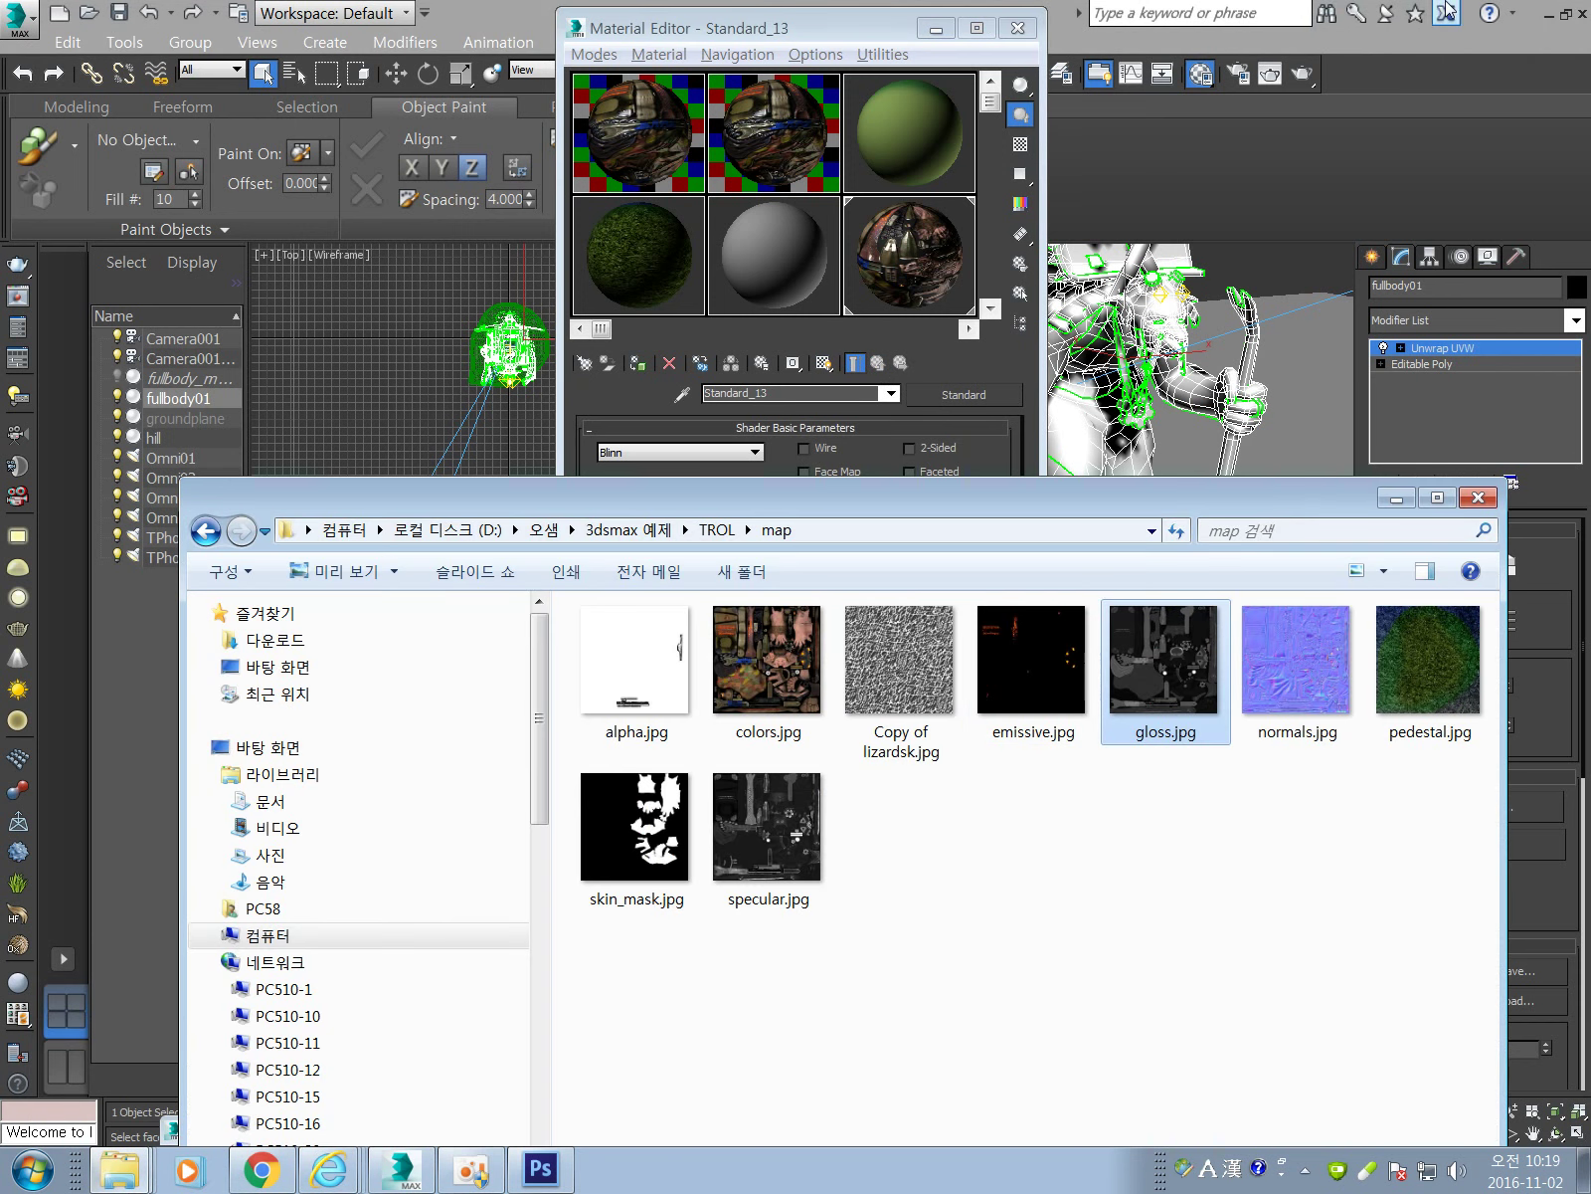
left_click(930, 58)
left_click(936, 27)
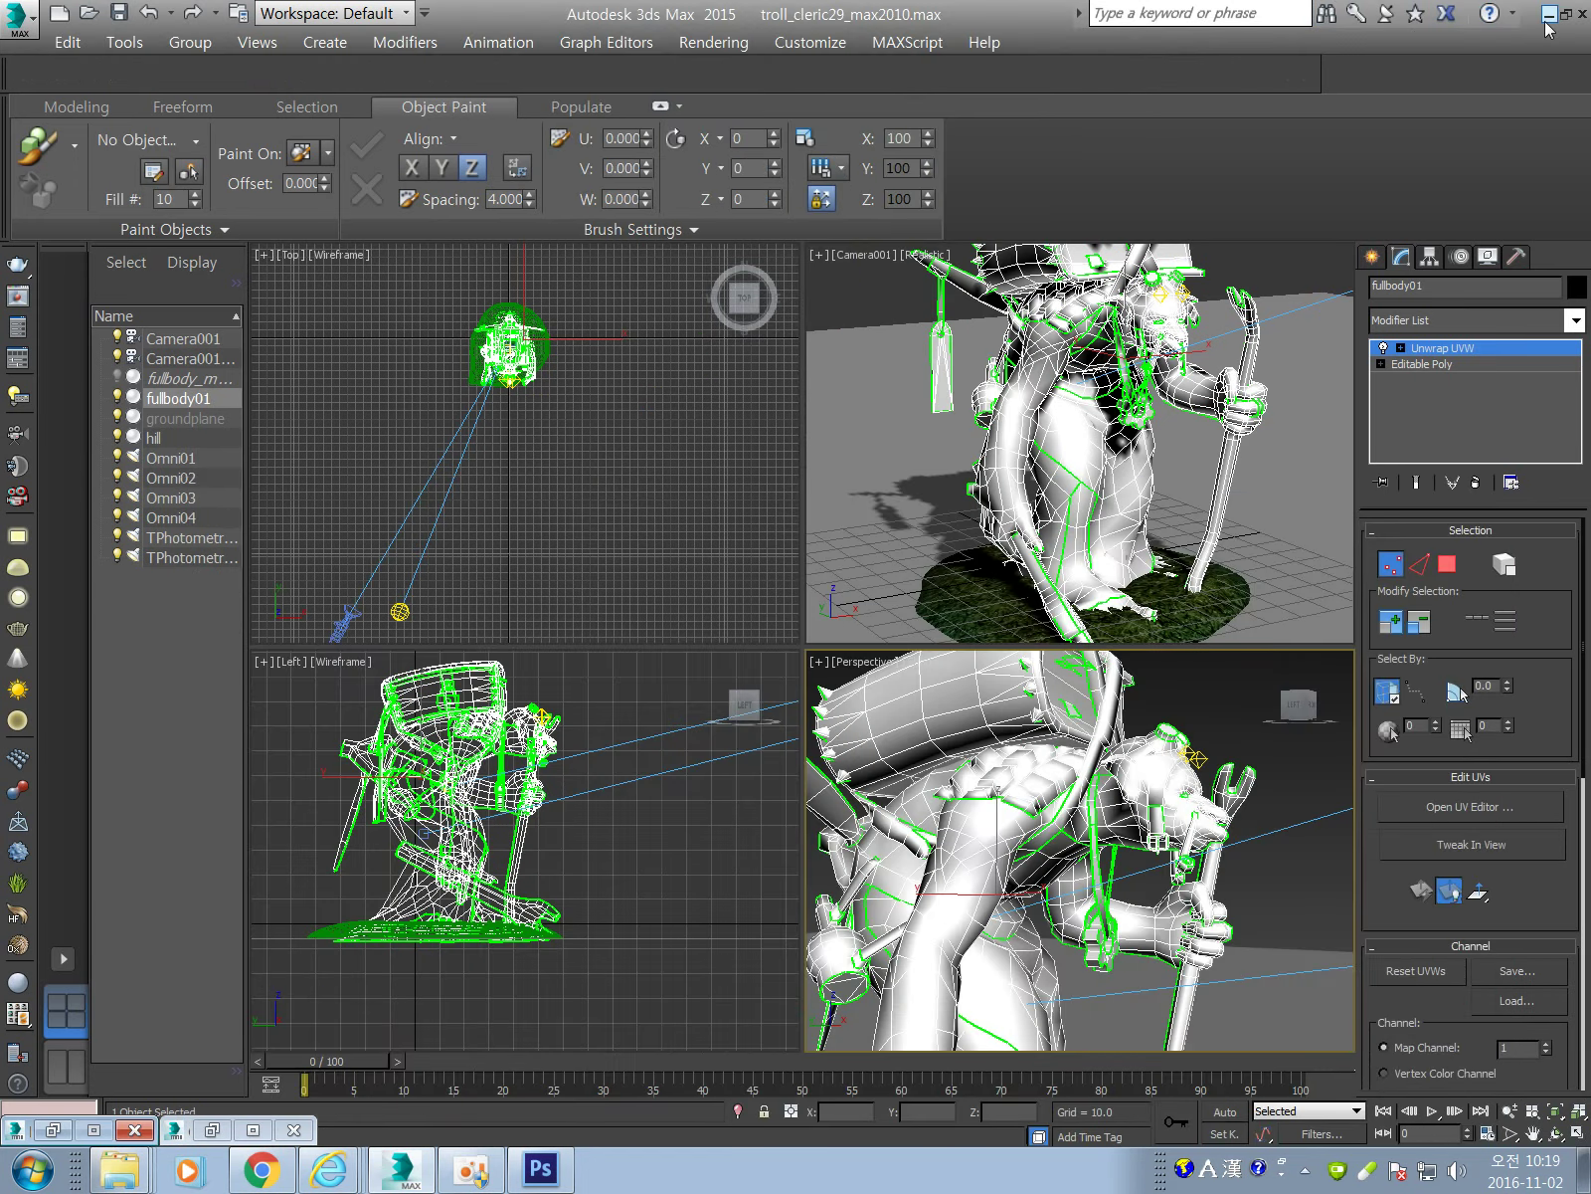
left_click(1549, 16)
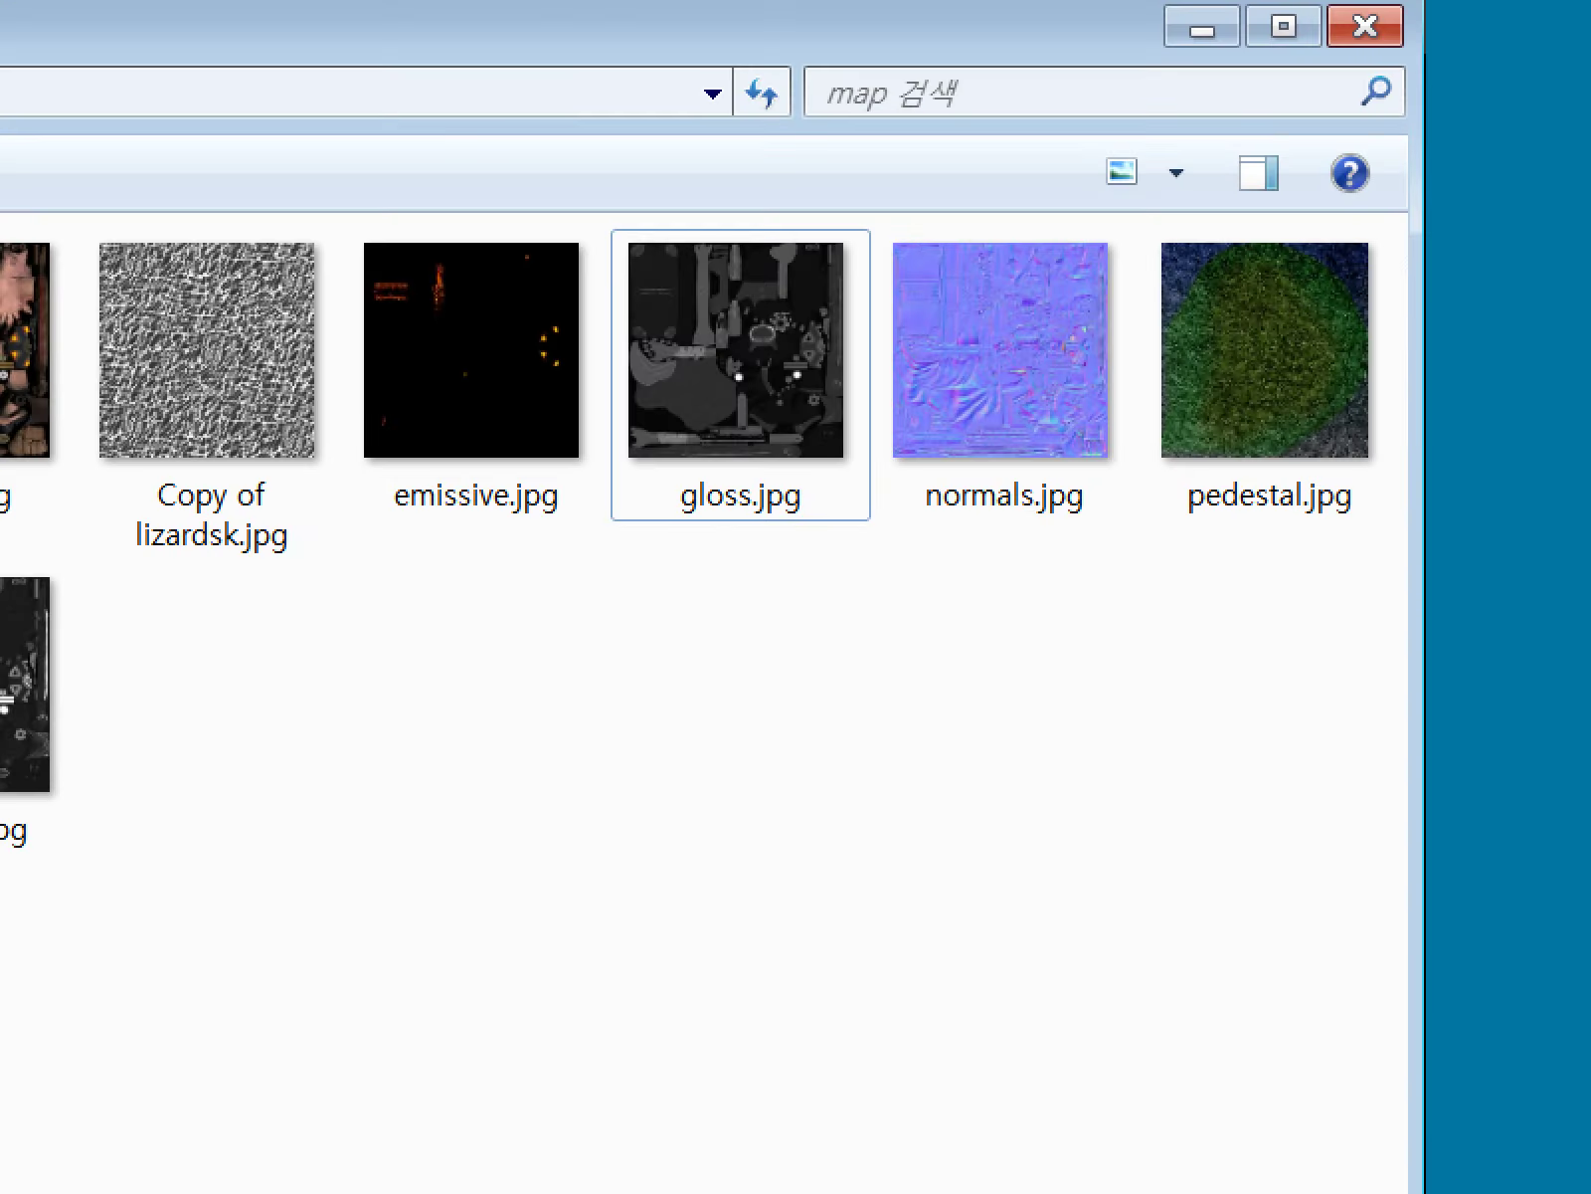
mouse_move(1112, 565)
left_mouse_down()
mouse_move(1137, 554)
mouse_move(1002, 633)
left_mouse_up()
key("Escape")
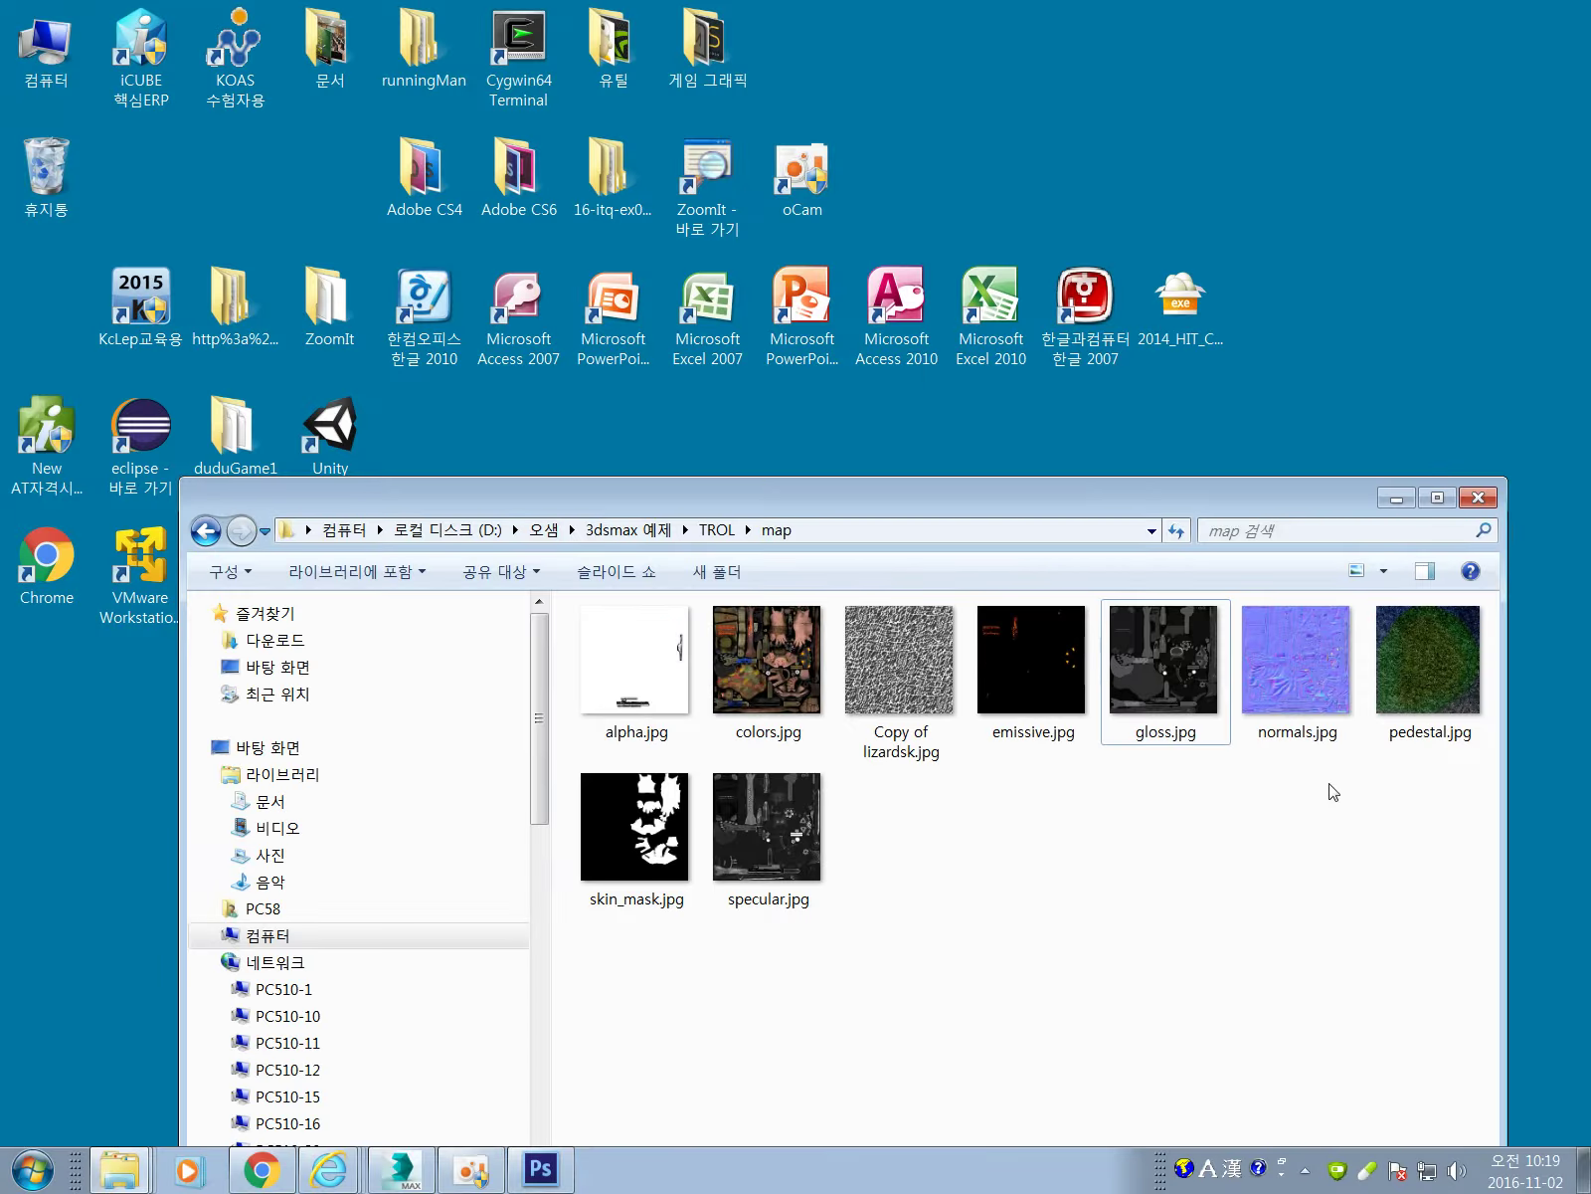
left_click(1328, 665)
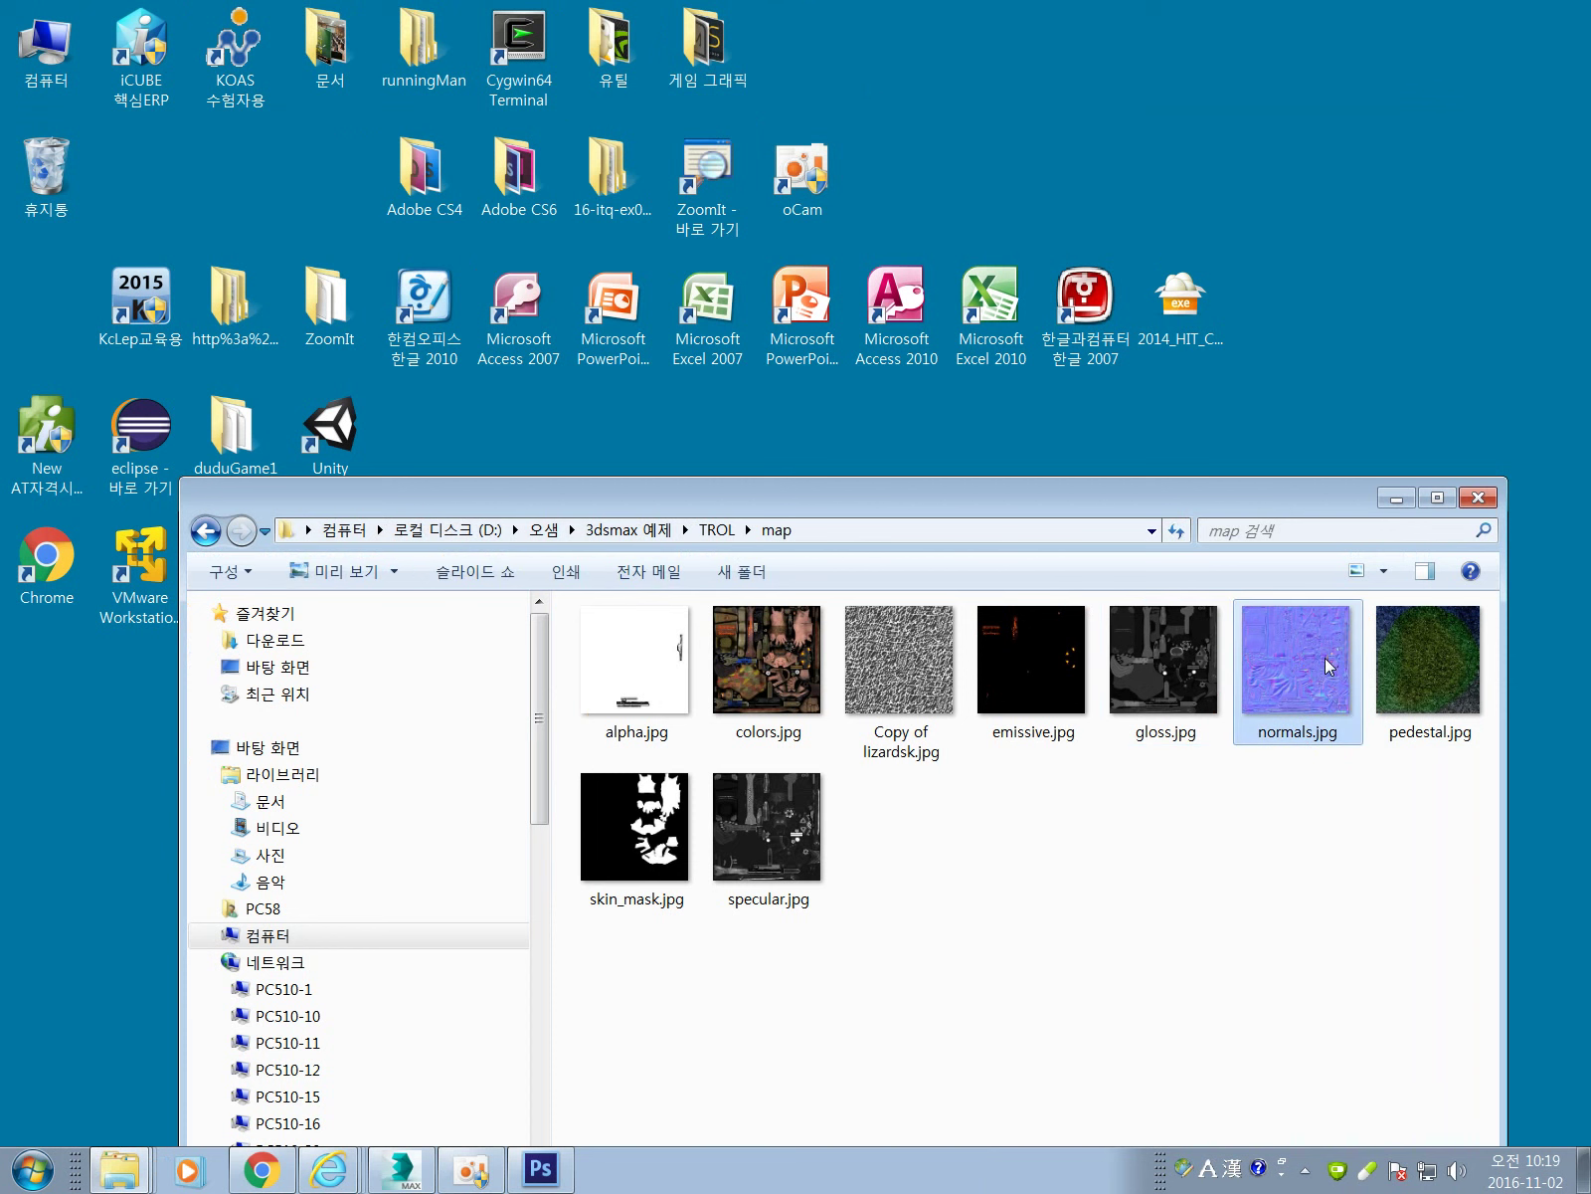
left_click_drag(1278, 499, 1282, 344)
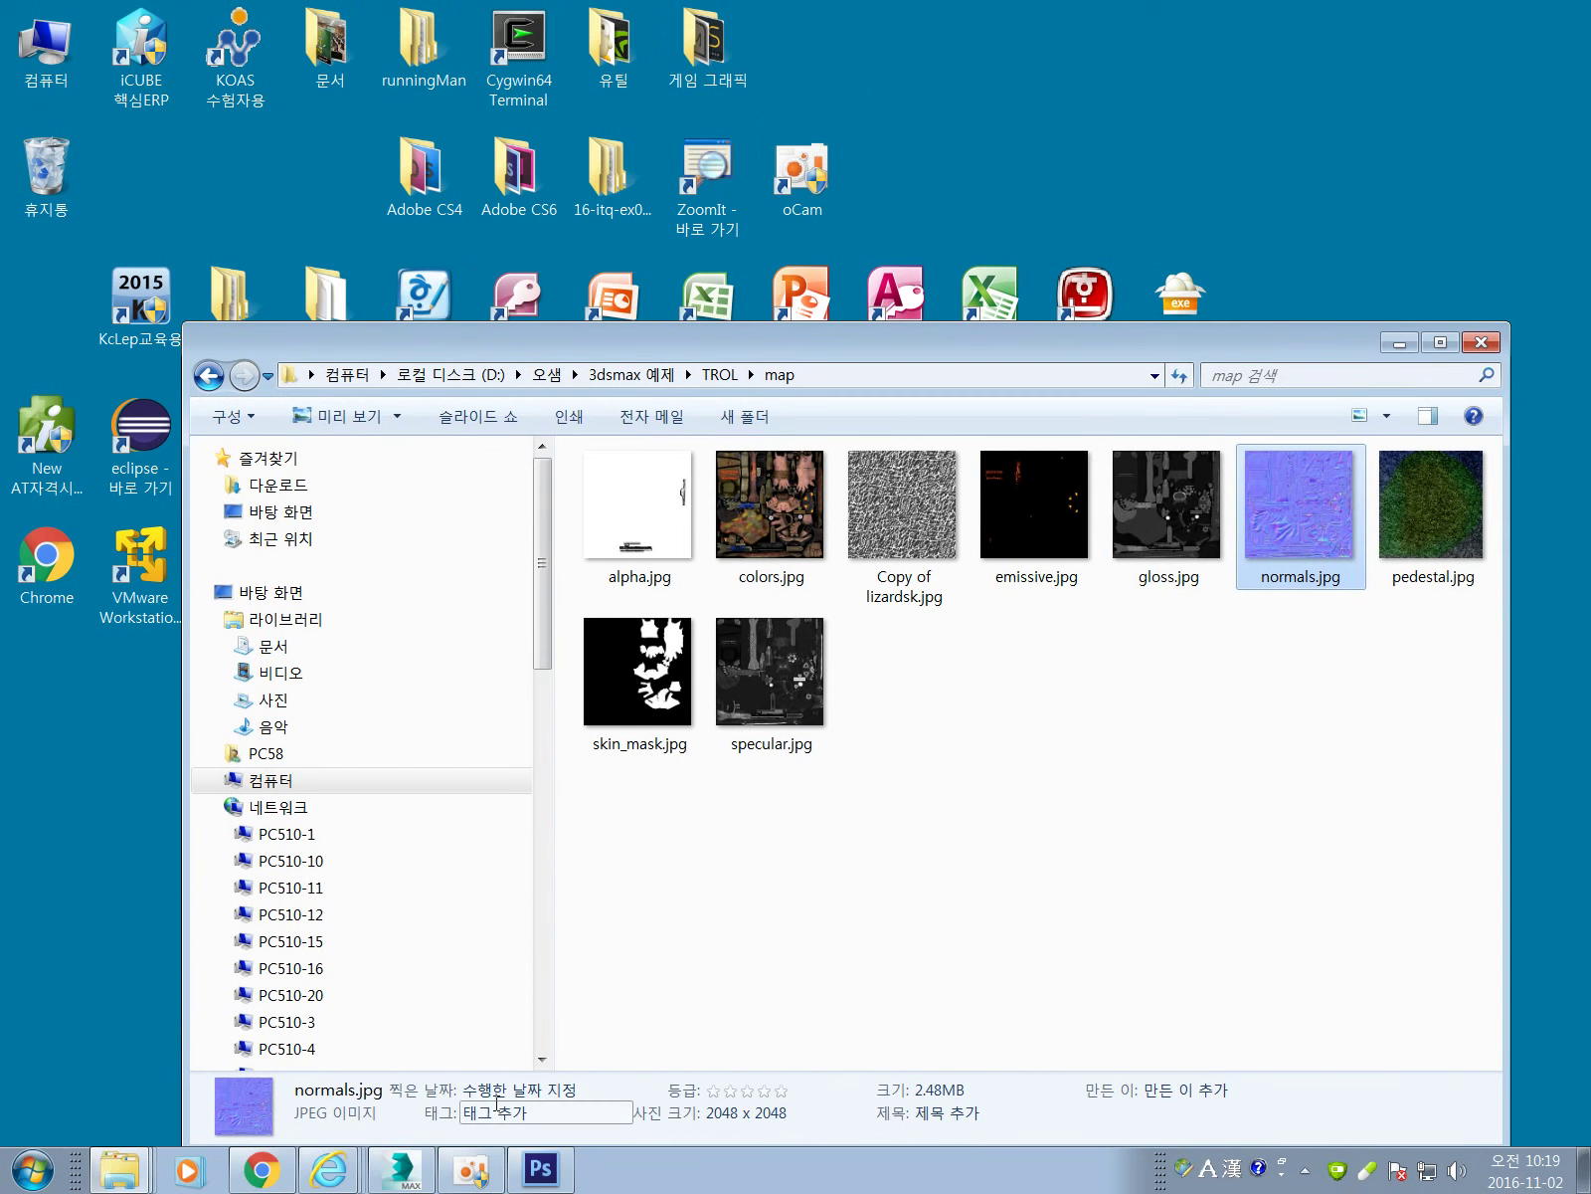
Handwrite the circled label "Normals Map" as a screen annotation below normals.jpg.
key("ctrl+1")
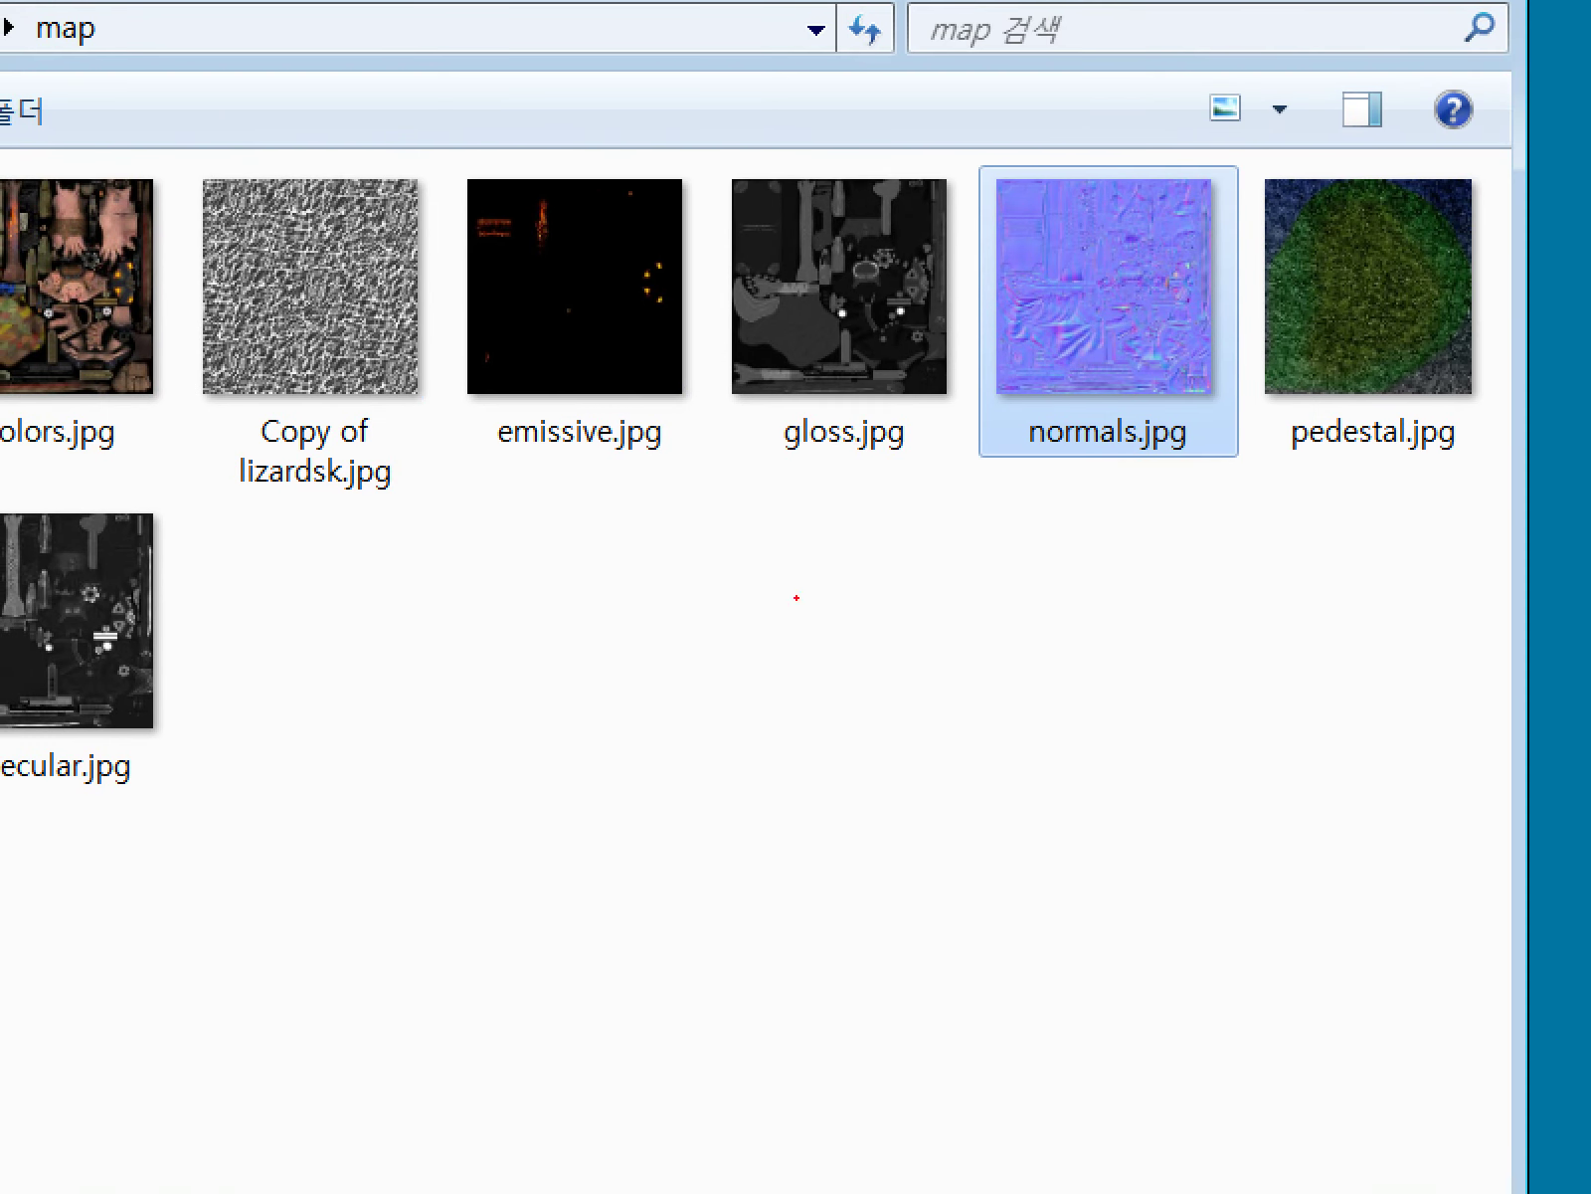
mouse_move(393, 632)
left_mouse_down()
mouse_move(388, 761)
mouse_move(552, 592)
left_mouse_up()
mouse_move(576, 642)
left_mouse_down()
mouse_move(647, 701)
mouse_move(579, 629)
left_mouse_up()
mouse_move(672, 671)
left_mouse_down()
mouse_move(815, 592)
mouse_move(892, 679)
left_mouse_up()
left_click_drag(940, 576, 1046, 685)
mouse_move(1104, 473)
left_mouse_down()
mouse_move(1179, 609)
mouse_move(1353, 522)
mouse_move(1331, 704)
left_mouse_up()
mouse_move(1205, 728)
left_mouse_down()
mouse_move(1223, 836)
mouse_move(1333, 785)
left_mouse_up()
mouse_move(1333, 756)
left_mouse_down()
mouse_move(1411, 754)
mouse_move(1472, 696)
left_mouse_up()
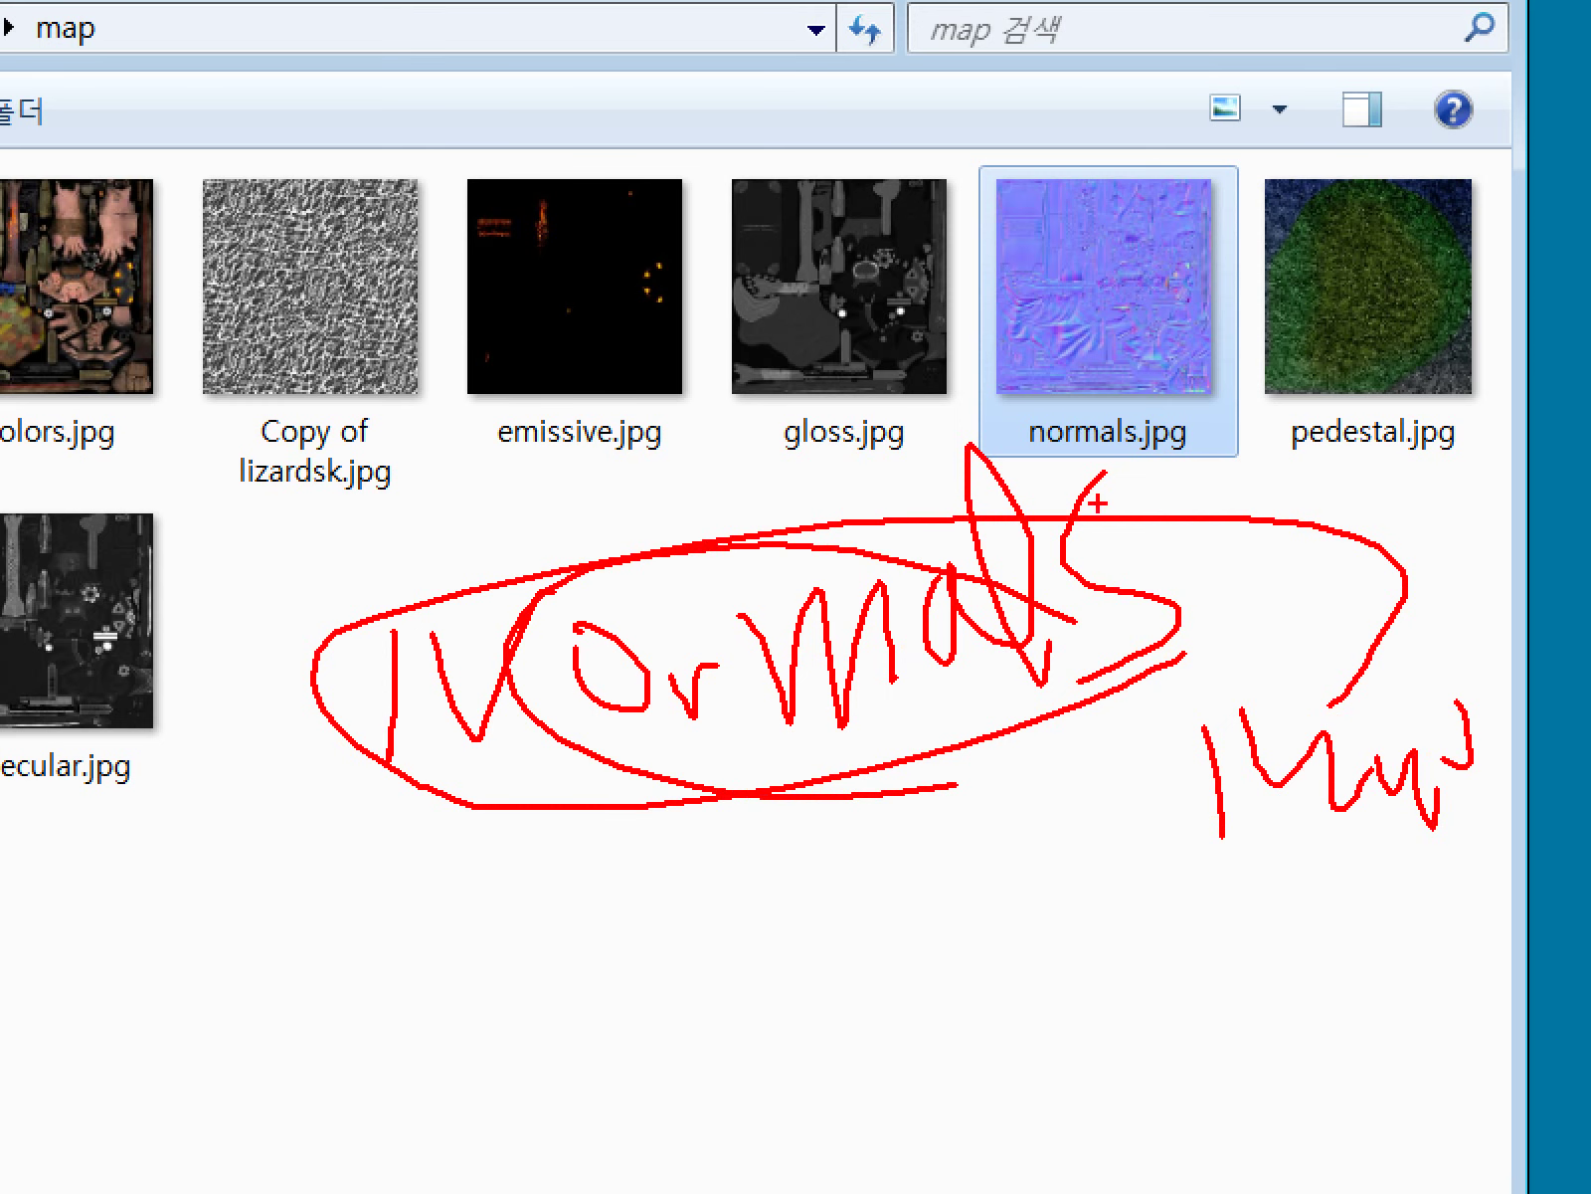
left_click_drag(1101, 501, 862, 1003)
key("Escape")
Switch to 3ds Max and underline the Bump slot holding normals.jpg in Standard_13's map list.
left_click(401, 1169)
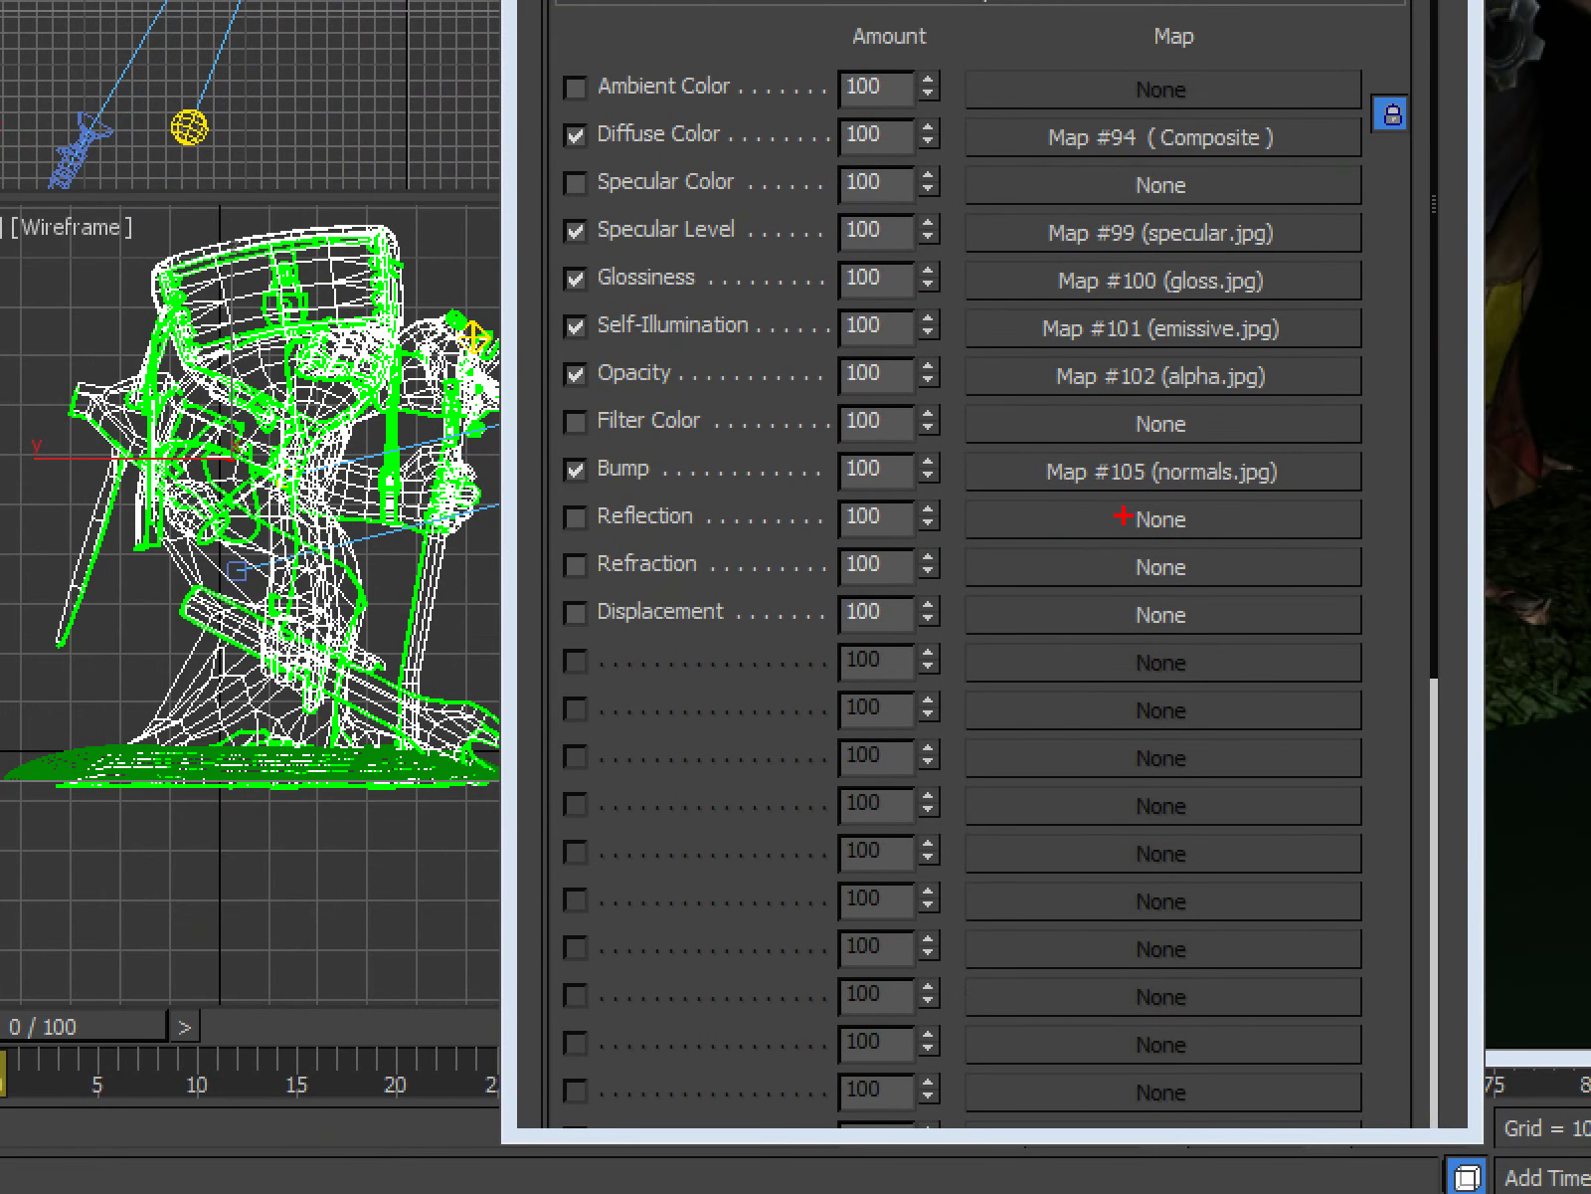
left_click_drag(888, 498, 1423, 505, "ctrl+shift")
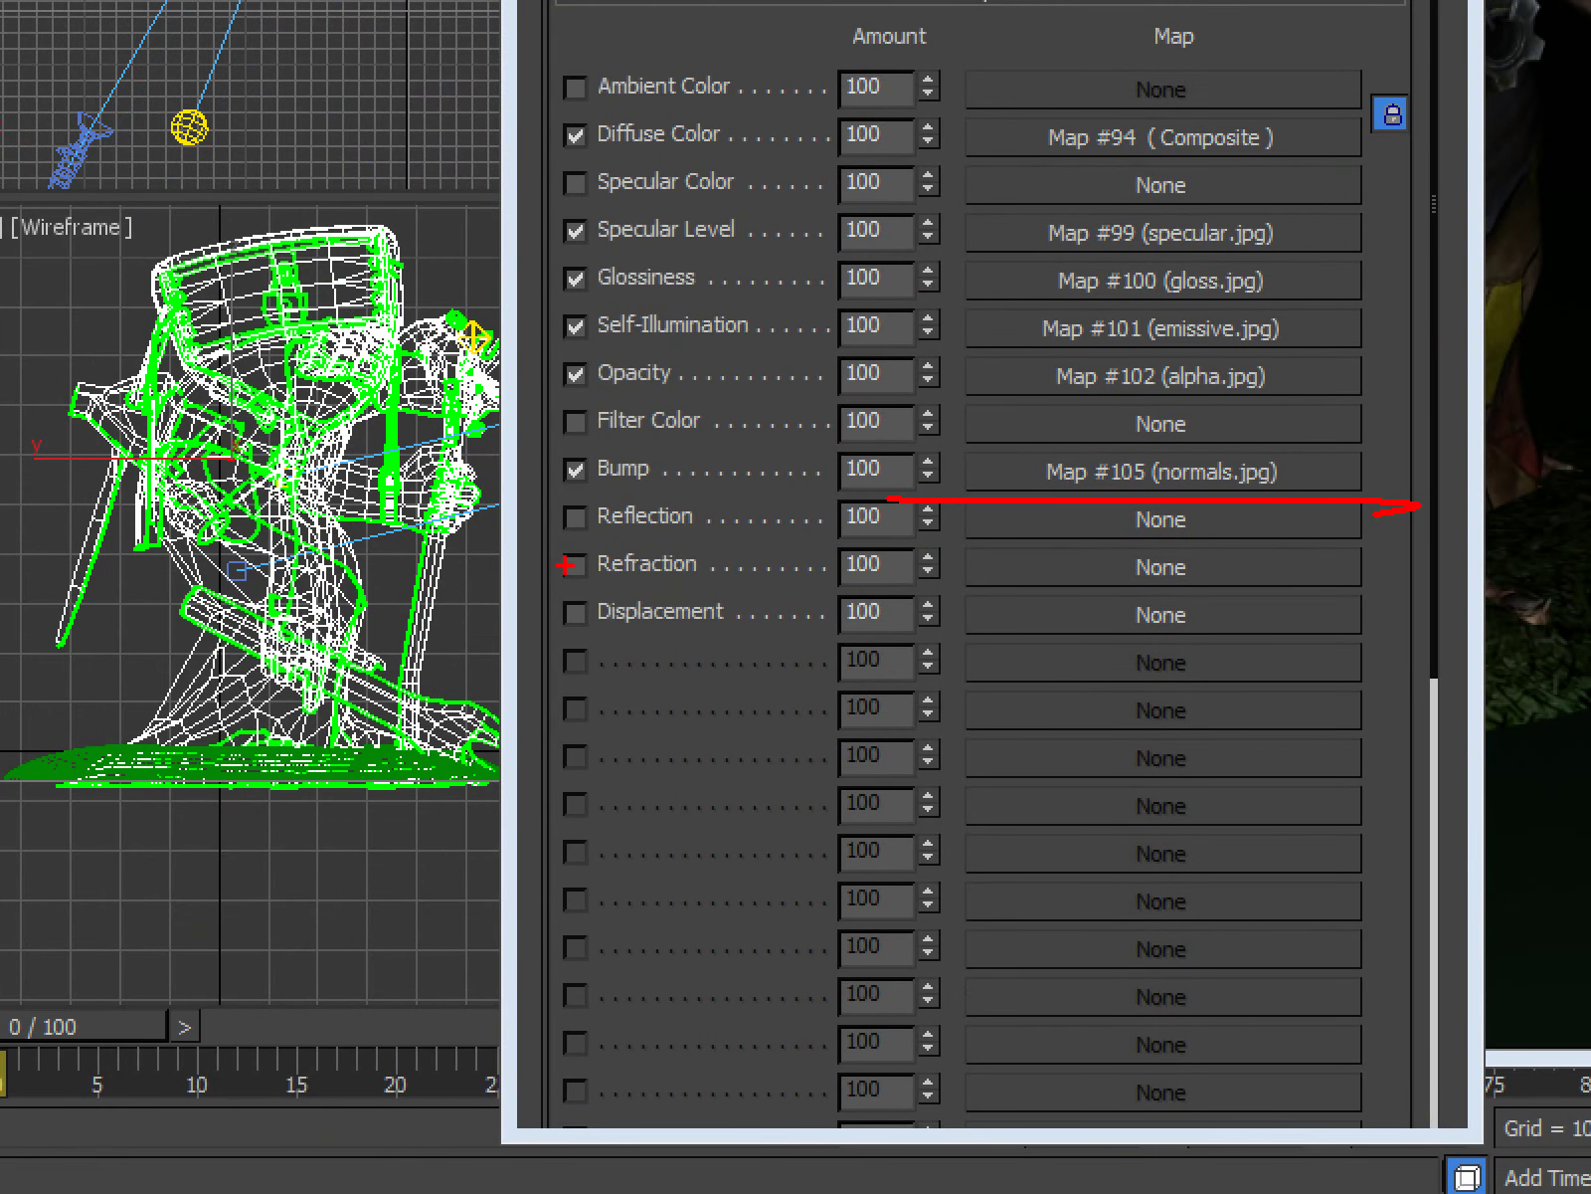
left_click_drag(716, 410, 204, 604)
key("Escape")
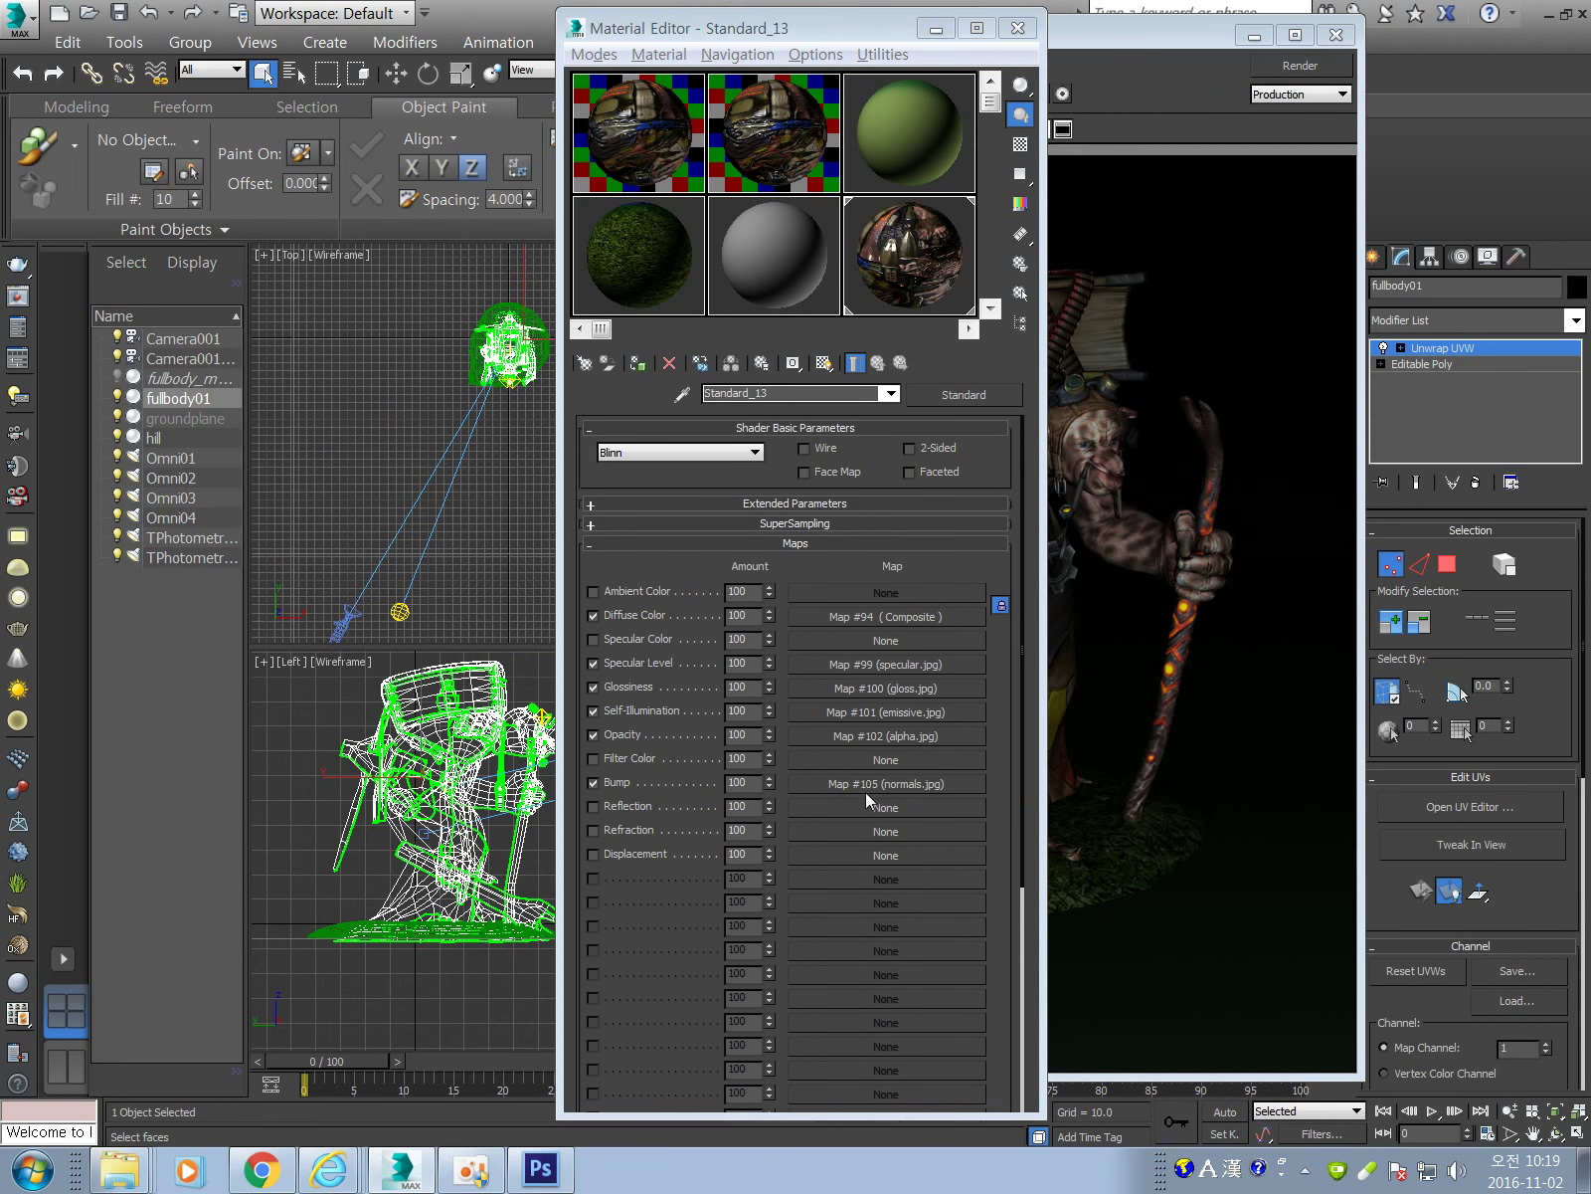
Sketch a freehand explanatory diagram with lines and arrows over Standard_13's parameters, and mark the Bump row holding normals.jpg.
key("ctrl+1")
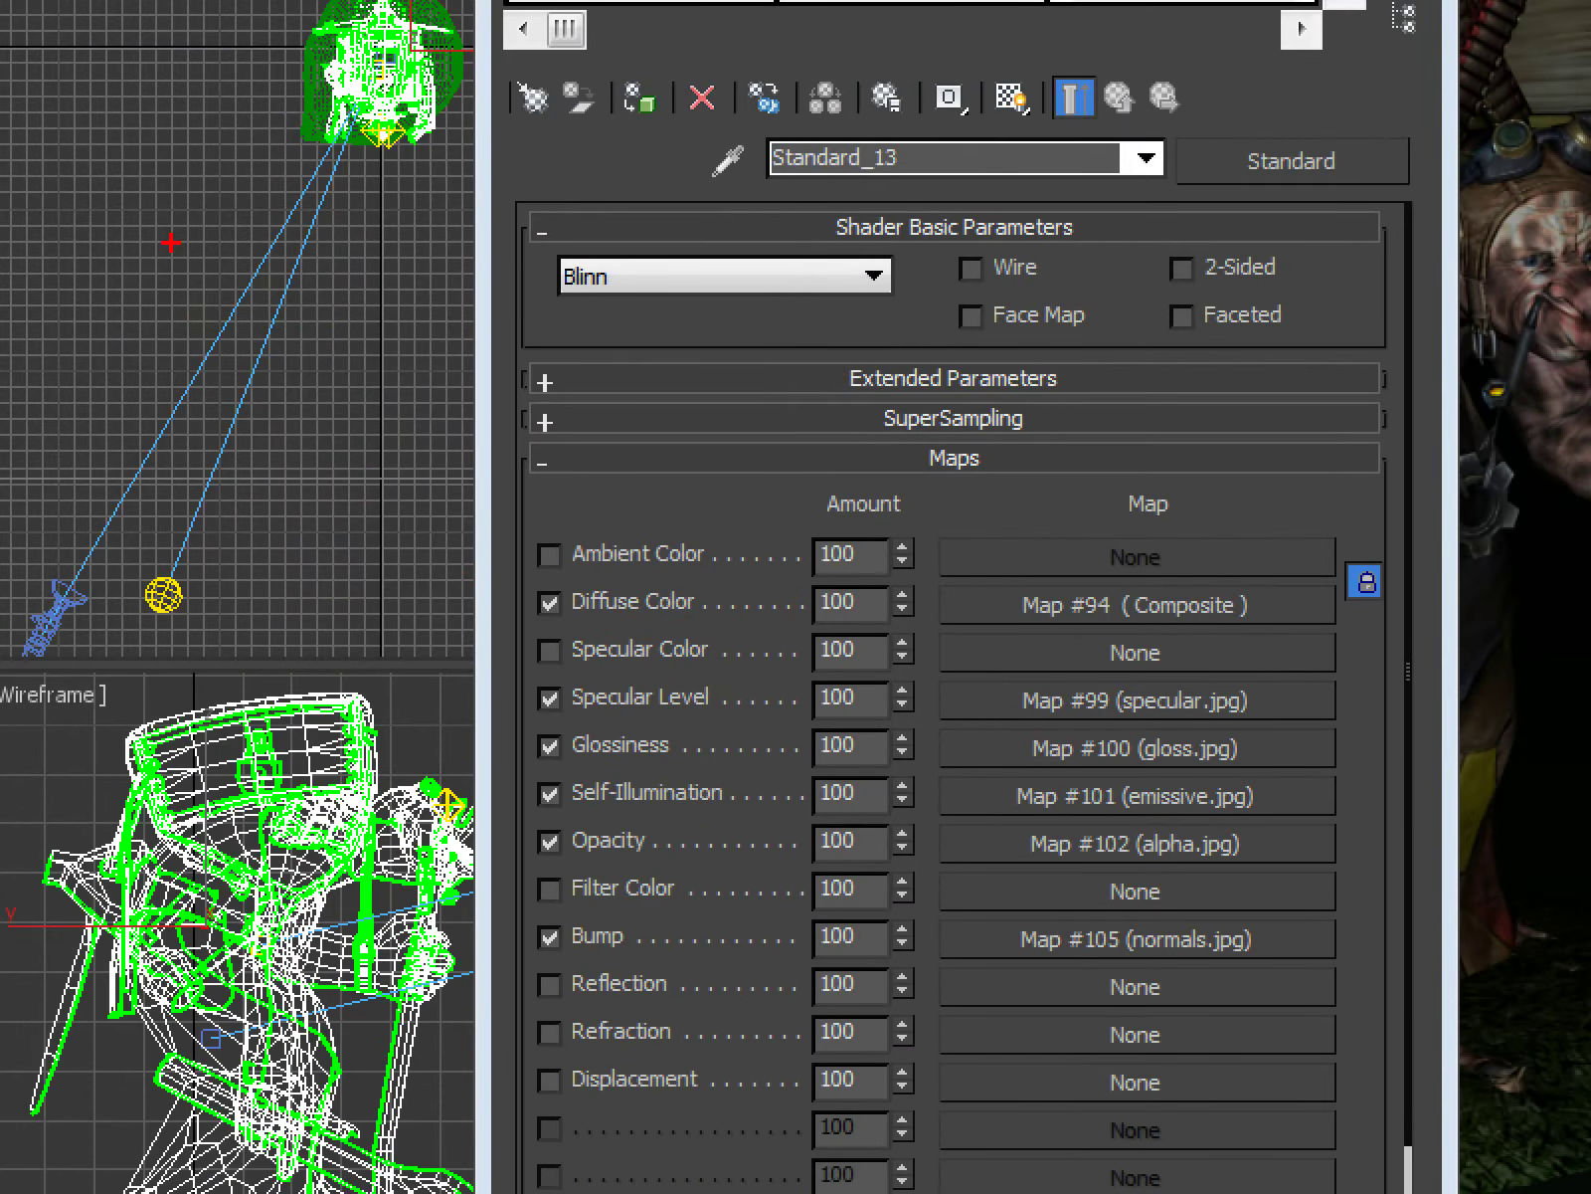
left_click_drag(289, 451, 560, 160)
left_click_drag(911, 69, 1350, 308)
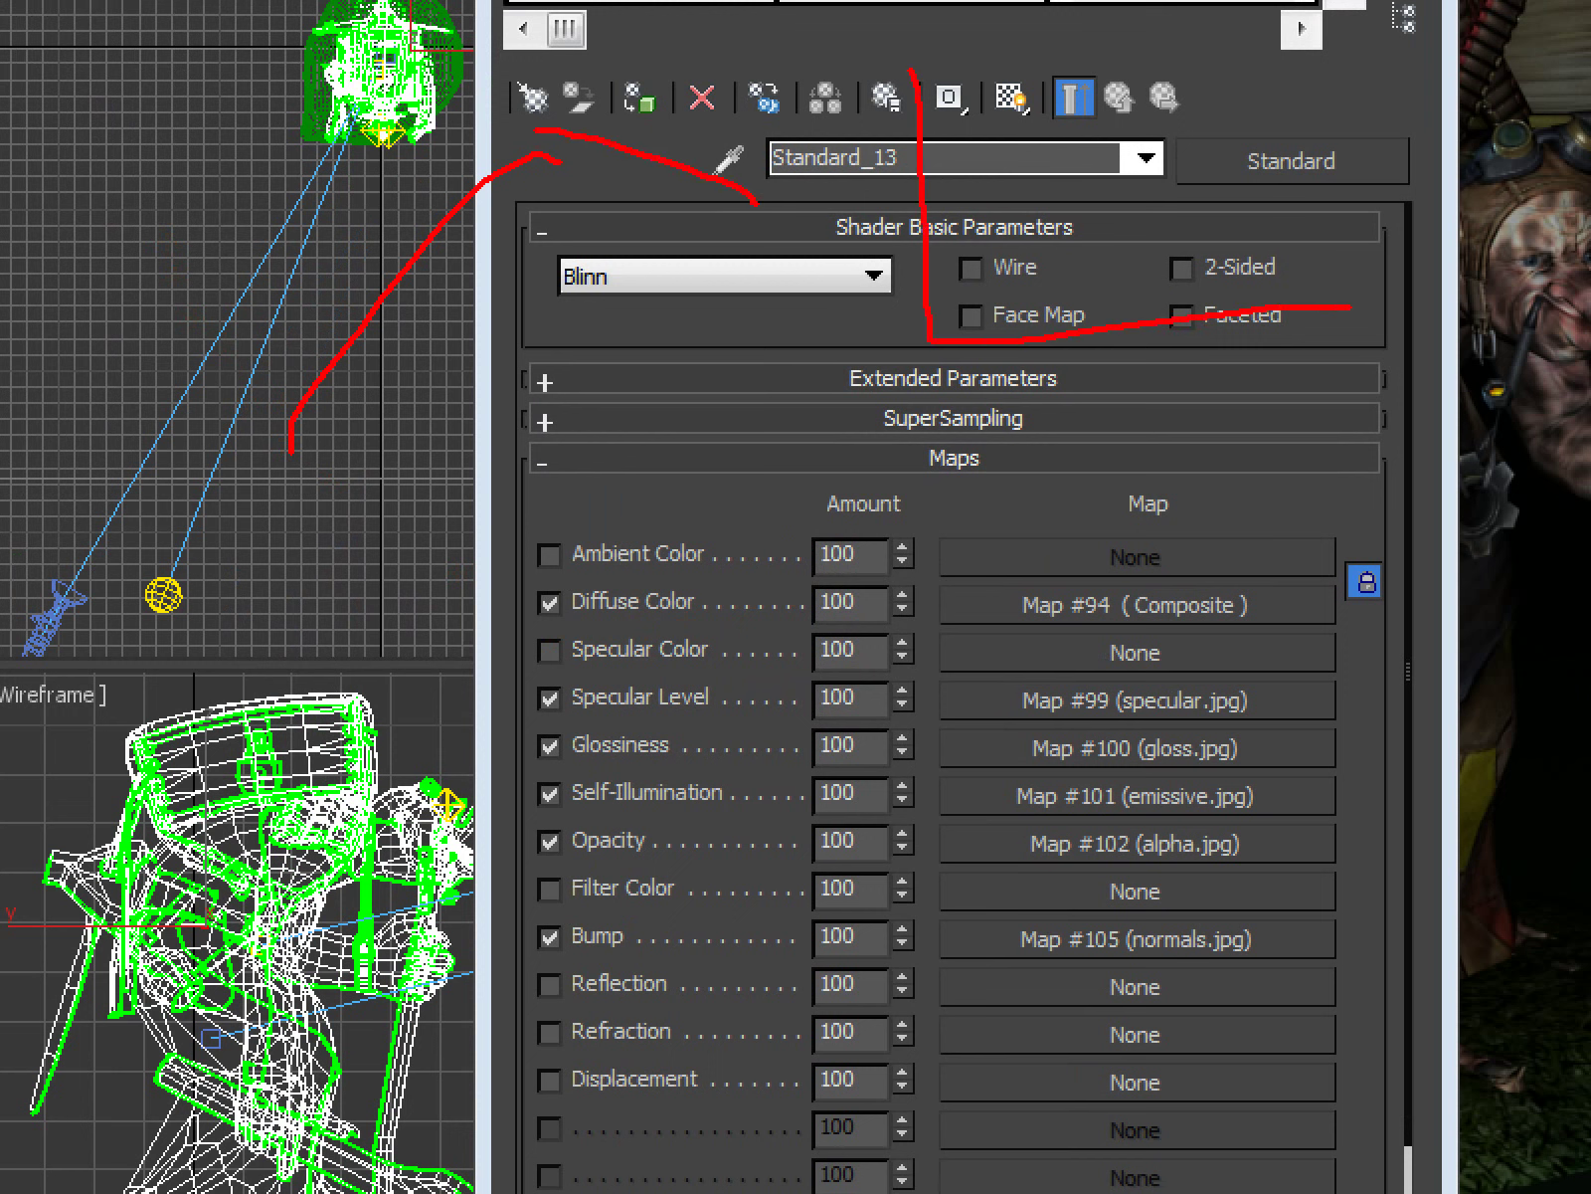
mouse_move(479, 38)
left_mouse_down()
mouse_move(472, 264)
mouse_move(1034, 3)
mouse_move(413, 40)
left_mouse_up()
left_click_drag(1479, 288, 447, 361)
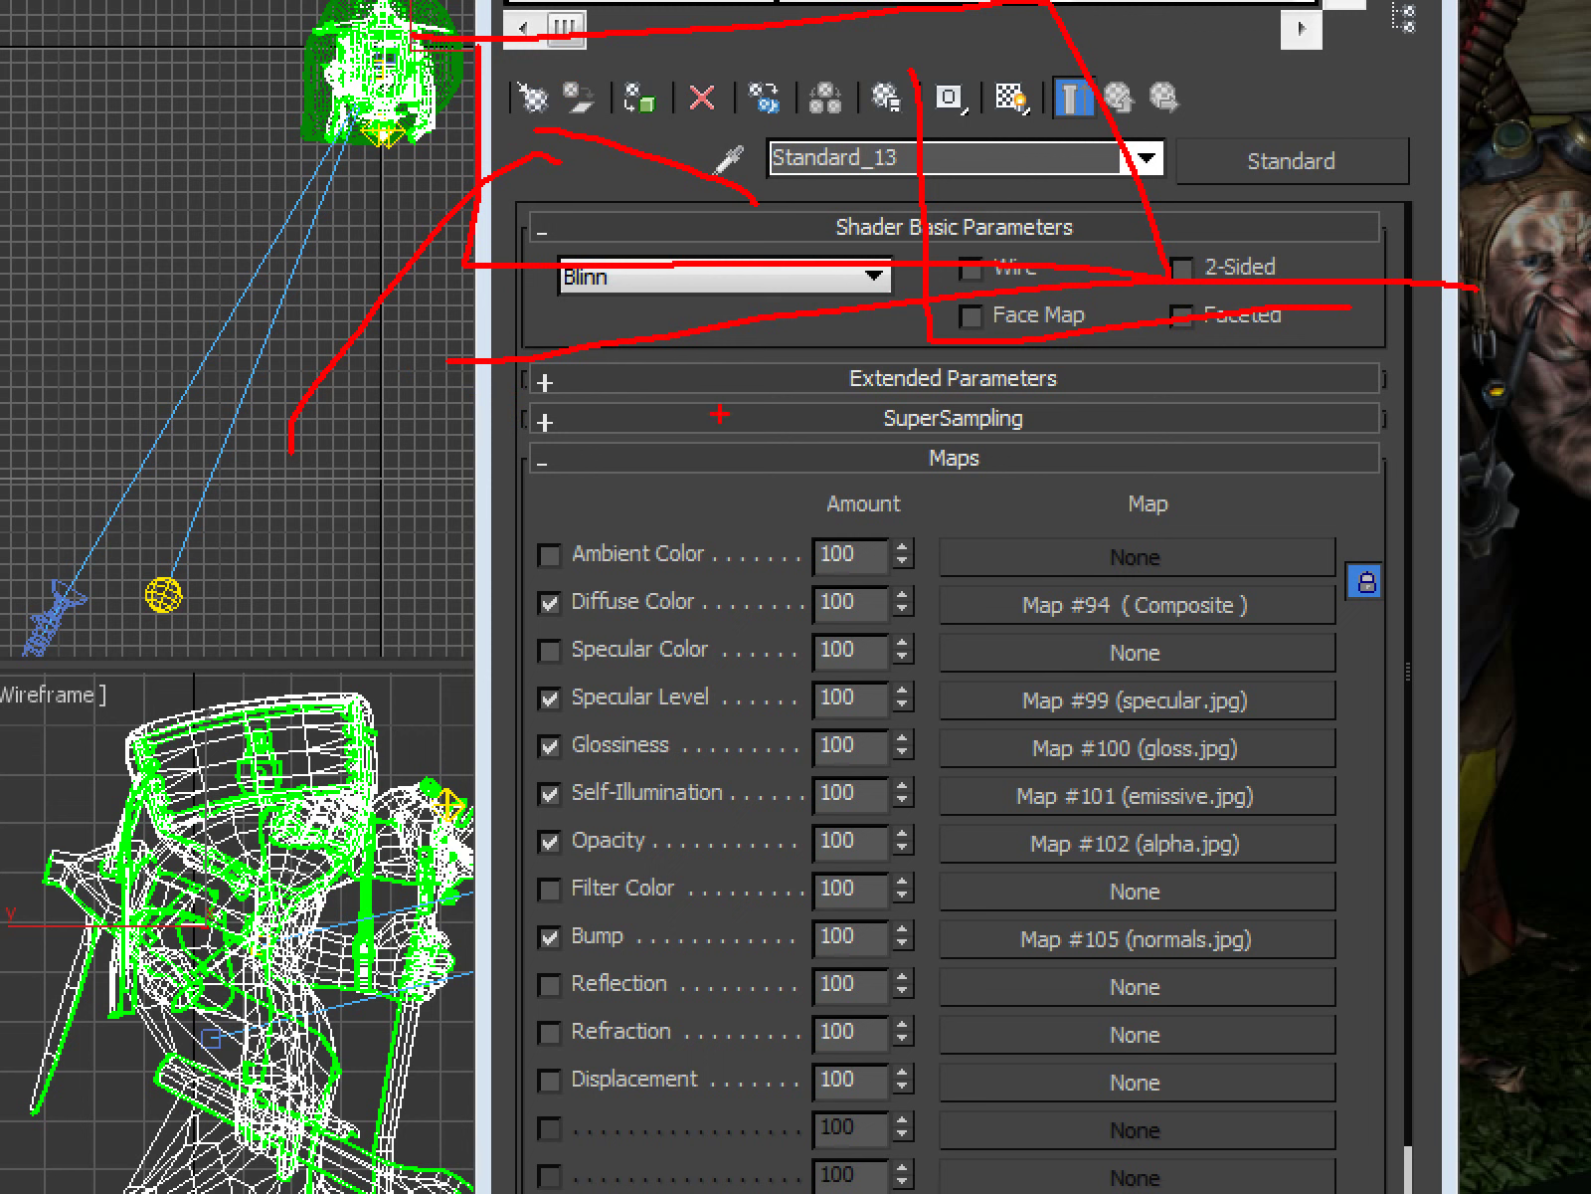
left_click_drag(606, 407, 624, 480)
left_click_drag(691, 366, 670, 444)
mouse_move(697, 594)
left_mouse_down()
mouse_move(892, 664)
mouse_move(814, 757)
mouse_move(527, 335)
mouse_move(881, 906)
left_mouse_up()
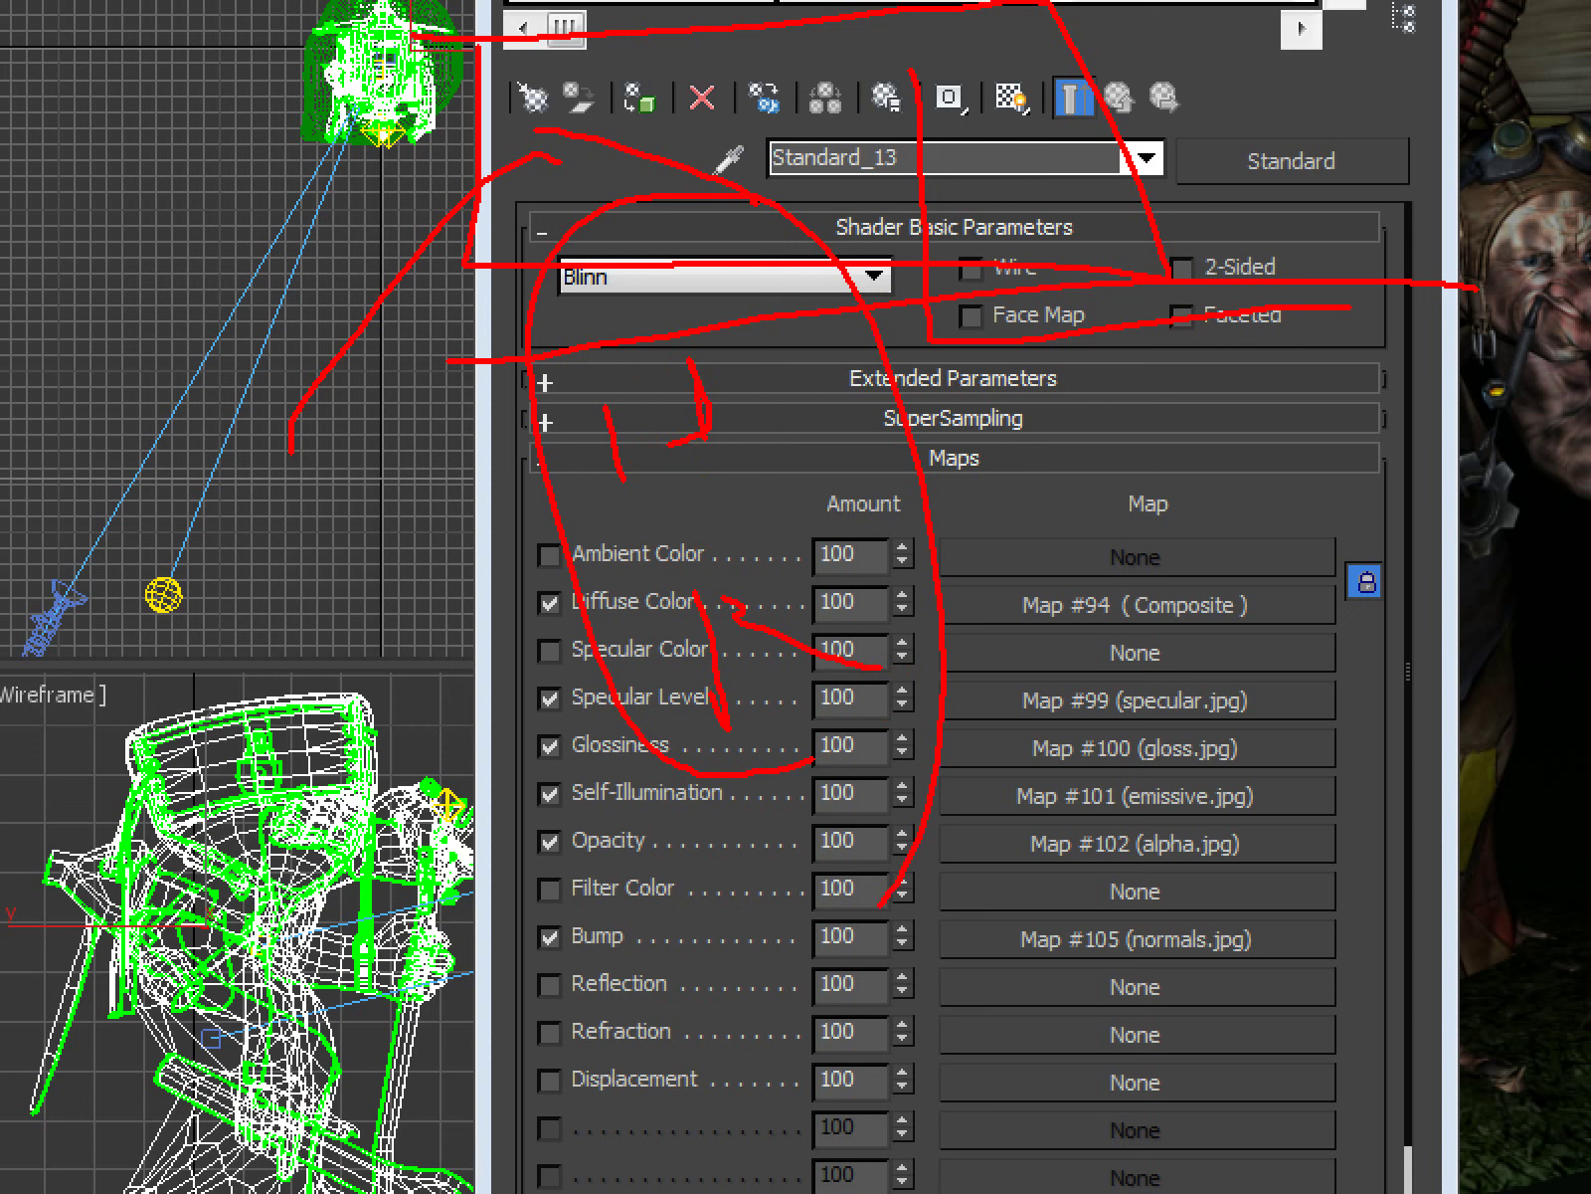
mouse_move(741, 390)
left_mouse_down()
mouse_move(966, 322)
mouse_move(884, 610)
left_mouse_up()
left_click_drag(602, 542, 1198, 418)
left_click_drag(1236, 512, 1438, 449)
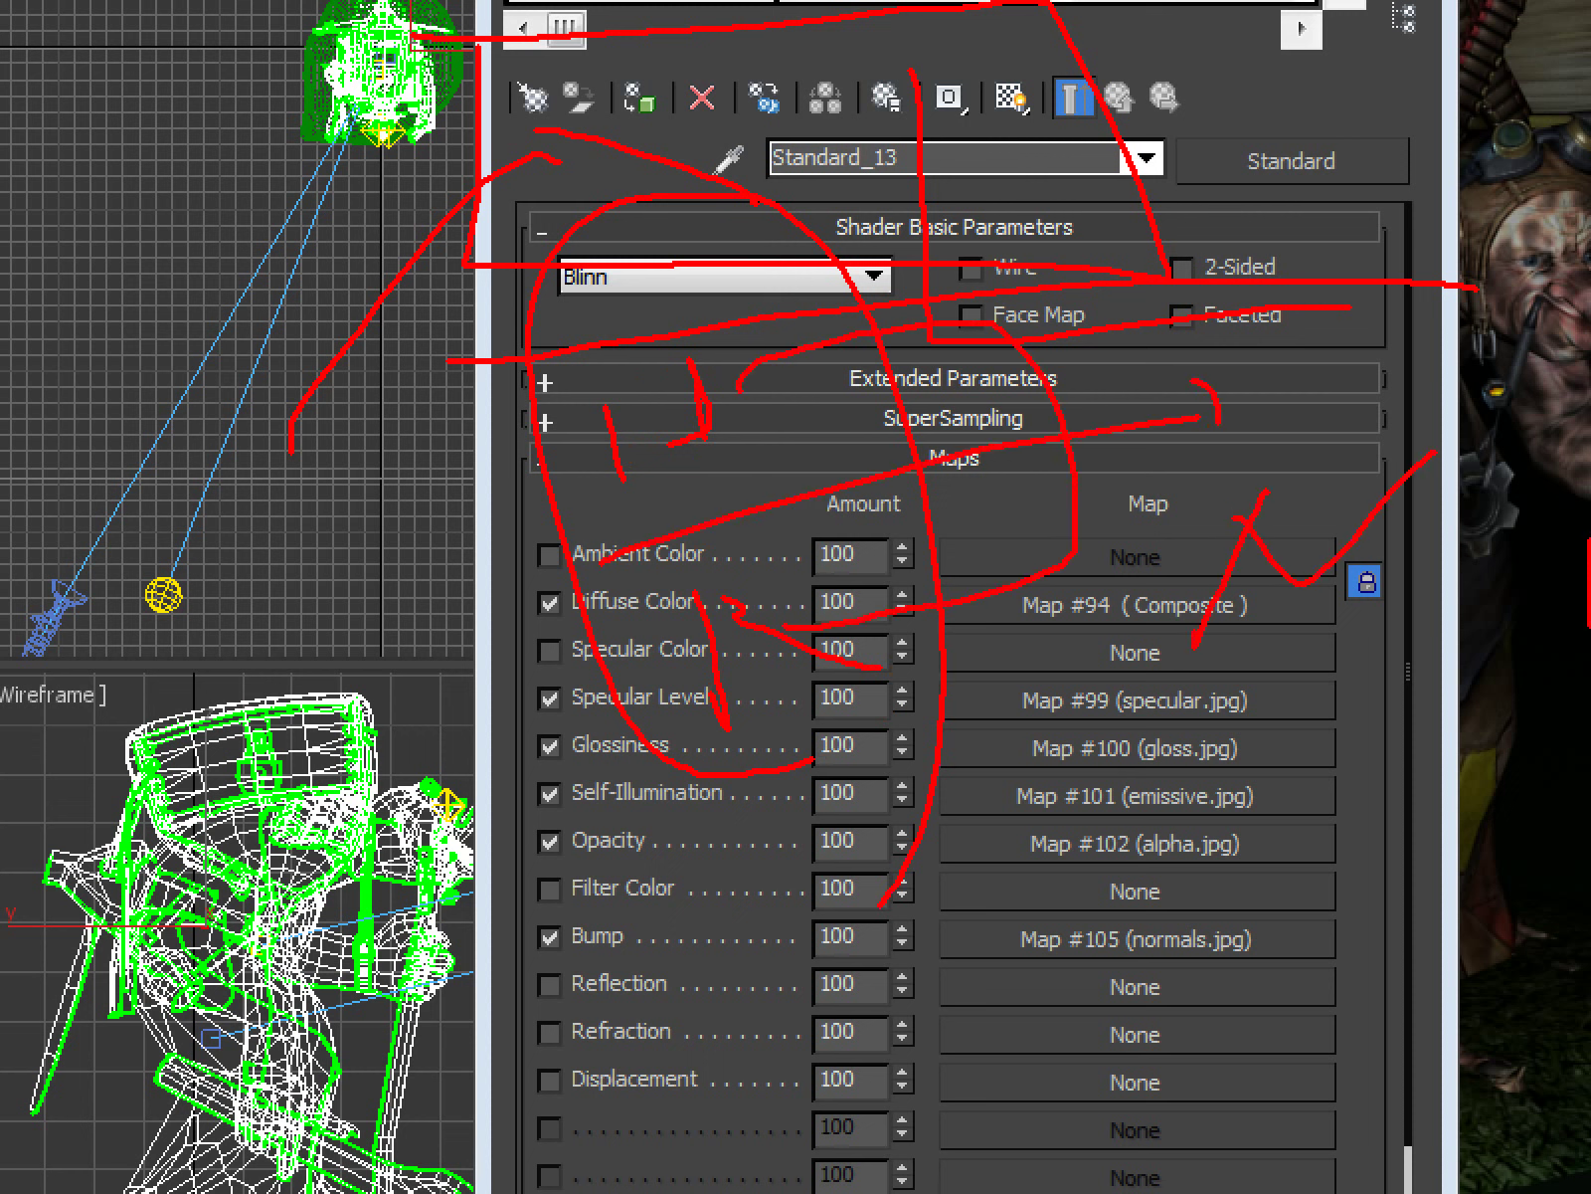
mouse_move(1306, 167)
left_mouse_down()
mouse_move(1586, 801)
mouse_move(1127, 843)
left_mouse_up()
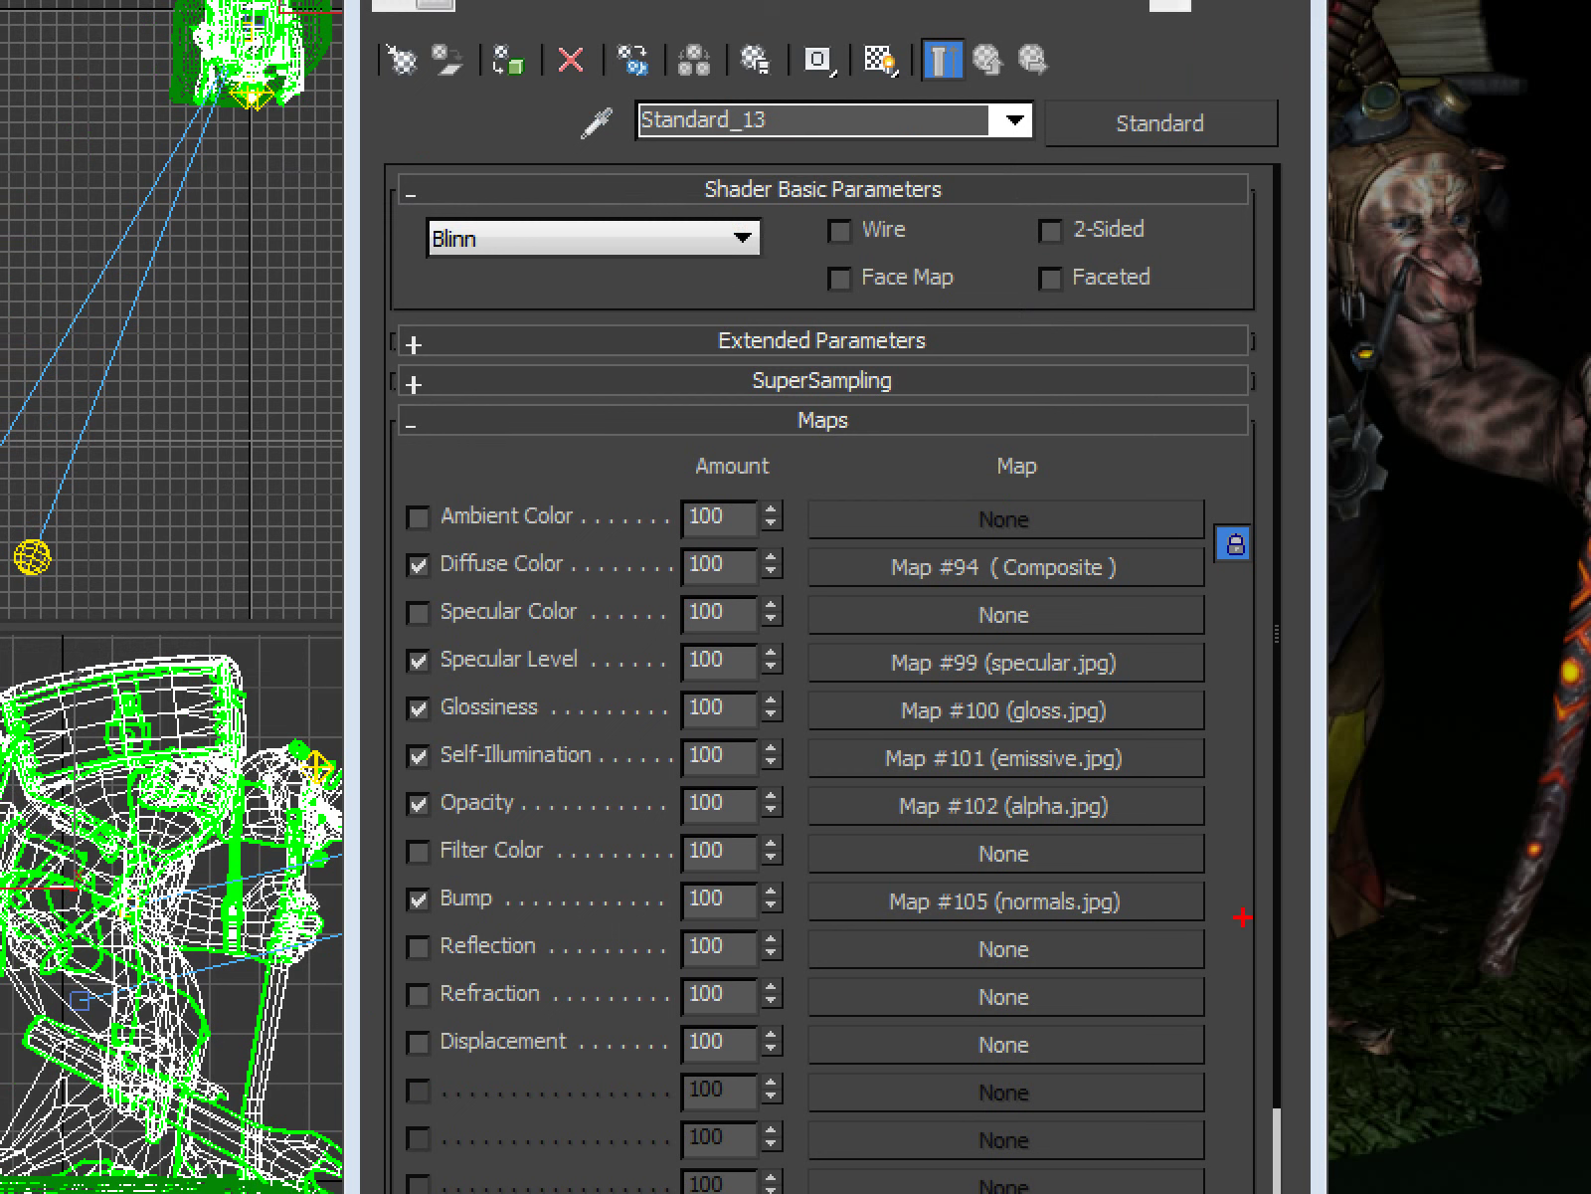
left_click_drag(1243, 916, 741, 926)
mouse_move(396, 935)
left_mouse_down()
mouse_move(401, 873)
mouse_move(1233, 861)
left_mouse_up()
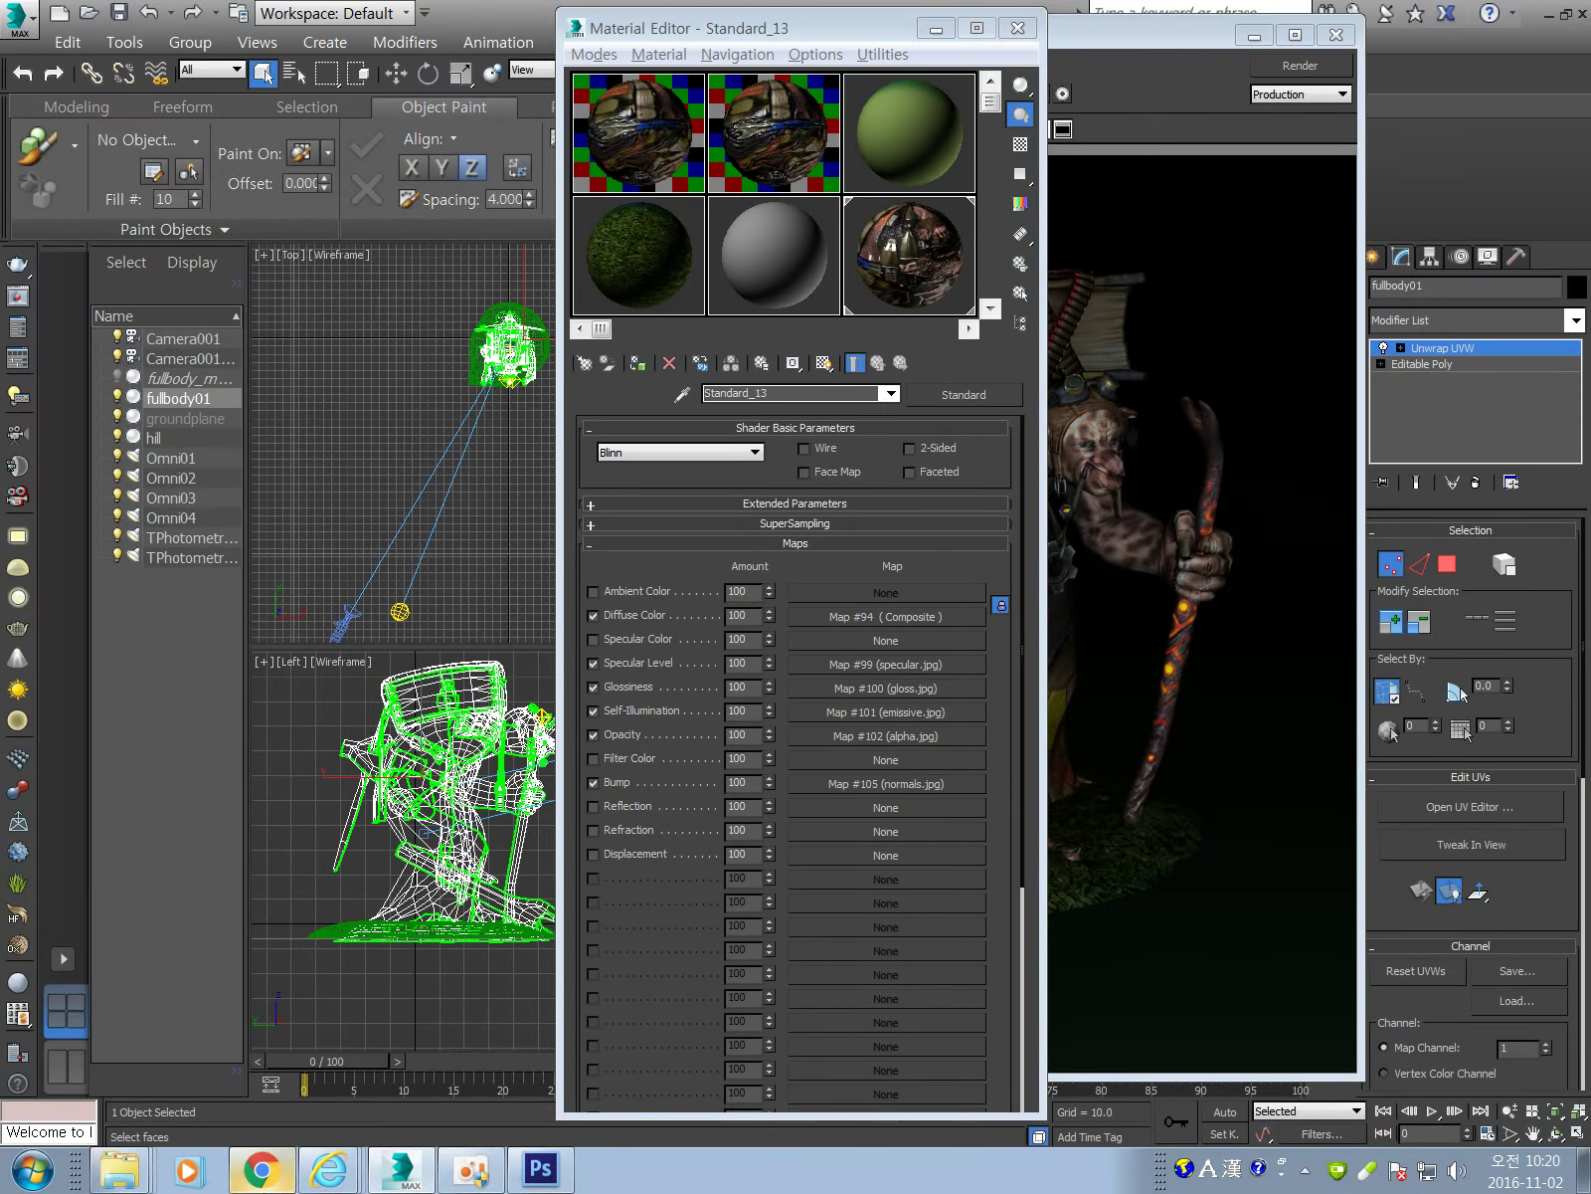
Minimize the Material Editor, the Camera001 render and 3ds Max, and move the TROL map folder window higher on the desktop.
left_click(936, 29)
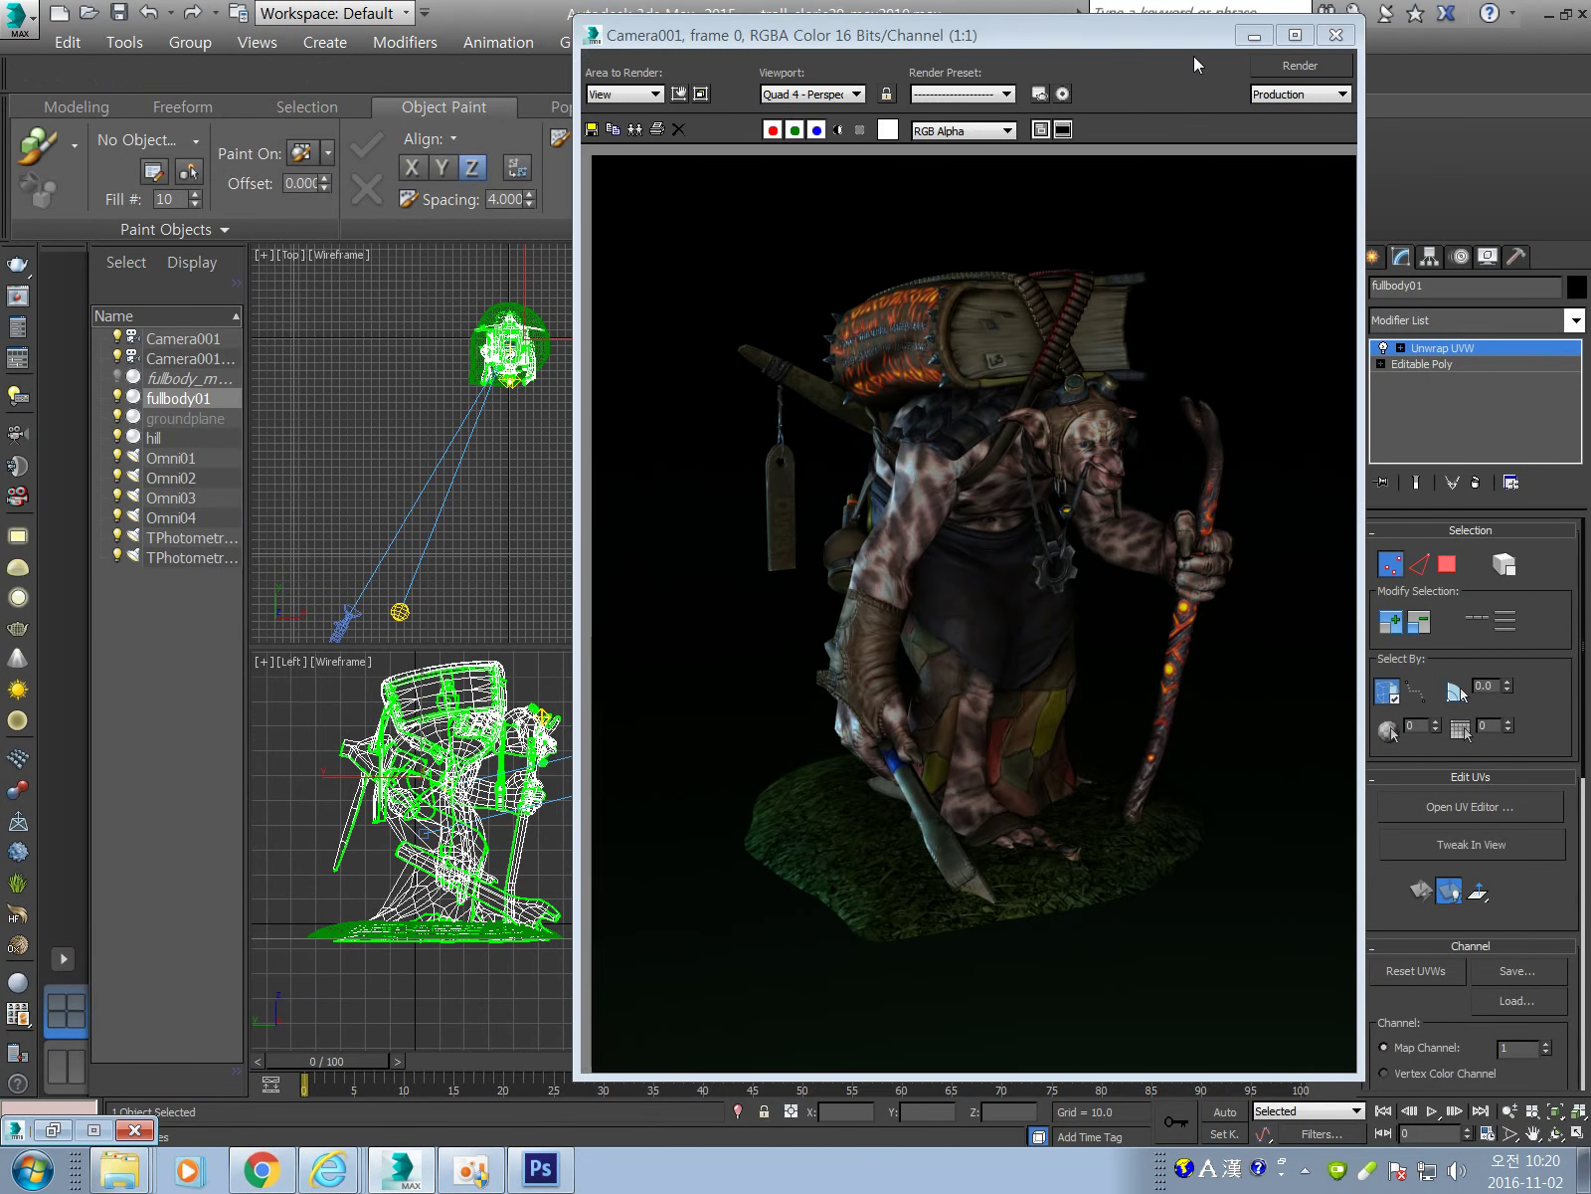
left_click(1243, 39)
left_click(1548, 14)
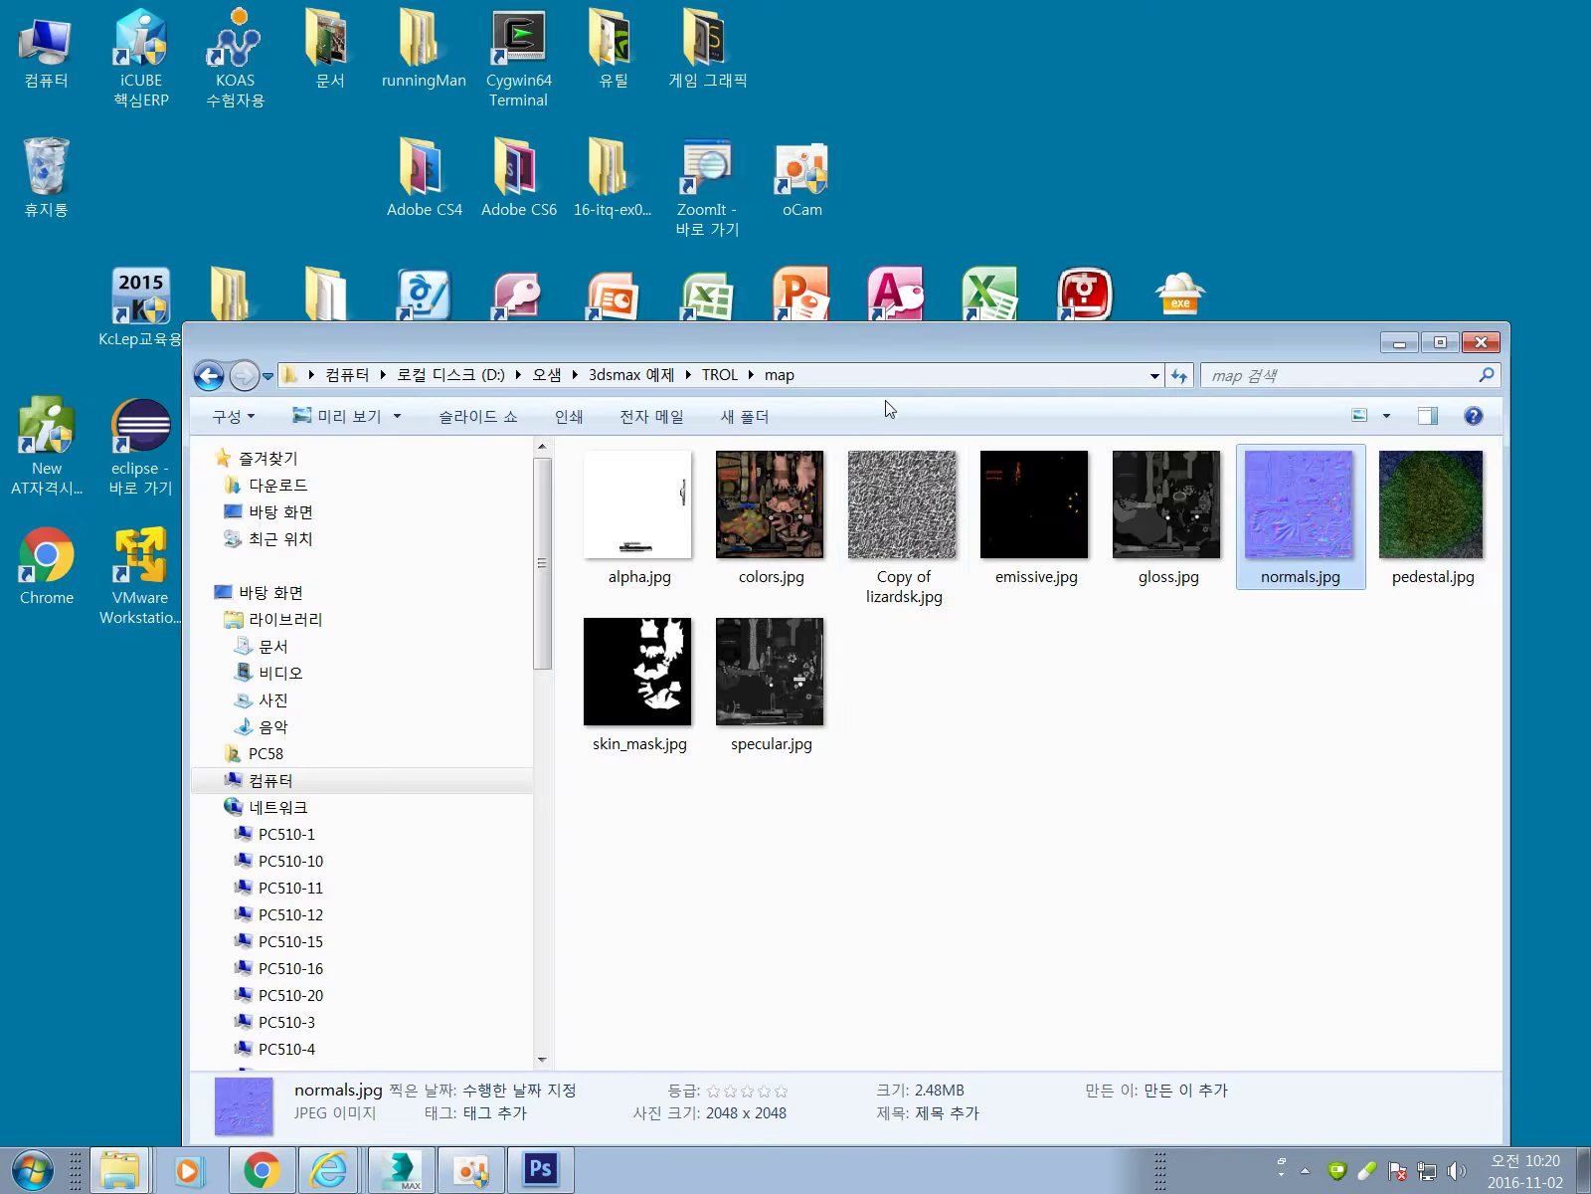
left_click_drag(1067, 341, 1075, 220)
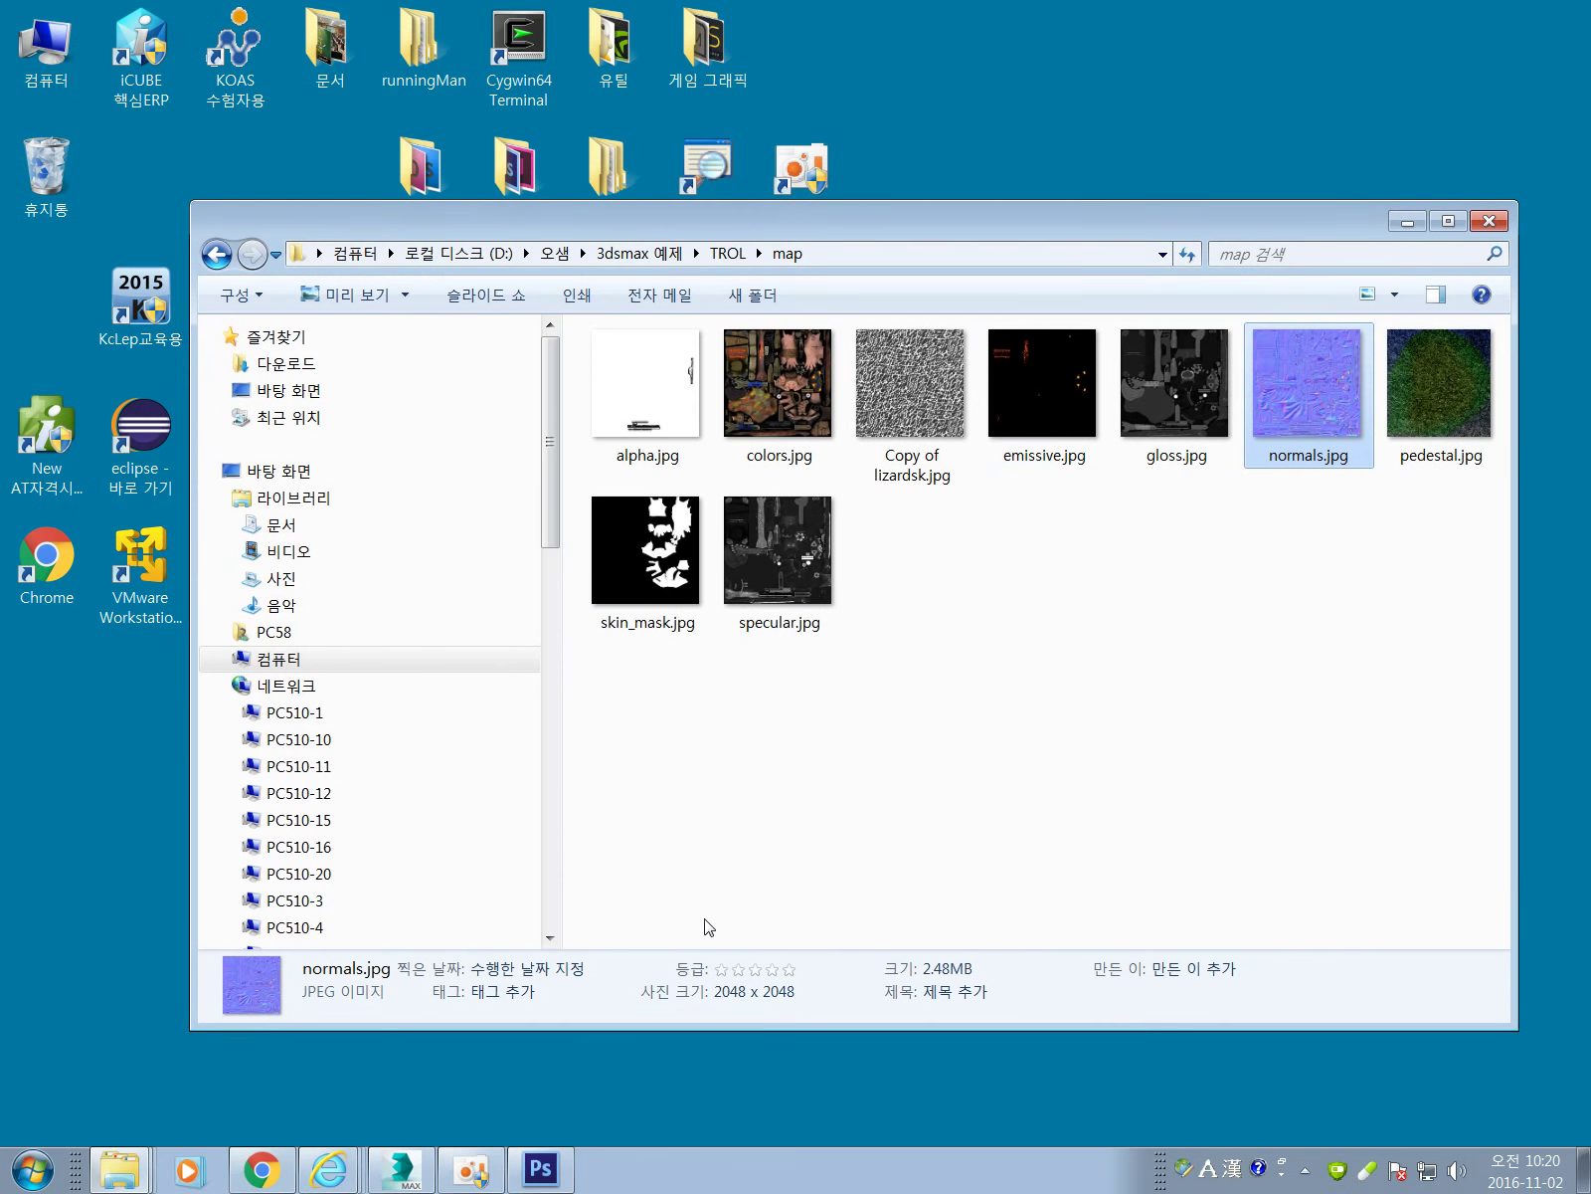
mouse_move(460, 1181)
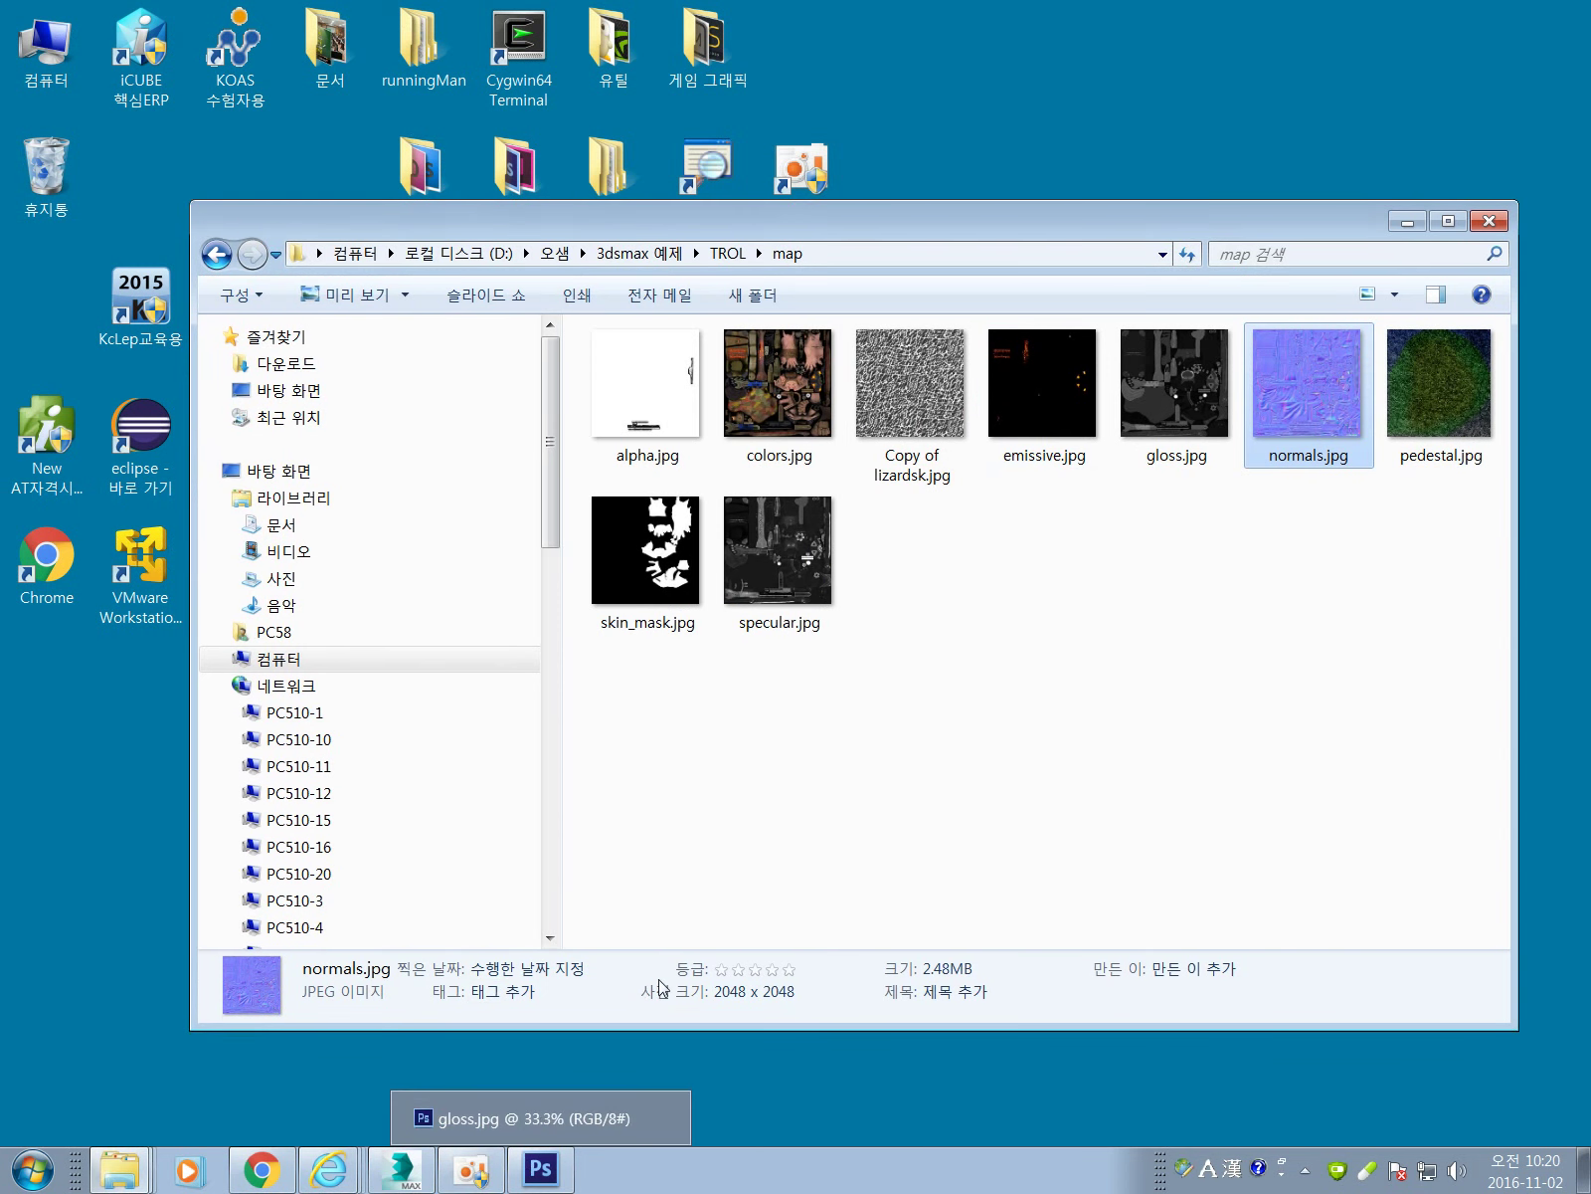
left_click(927, 817)
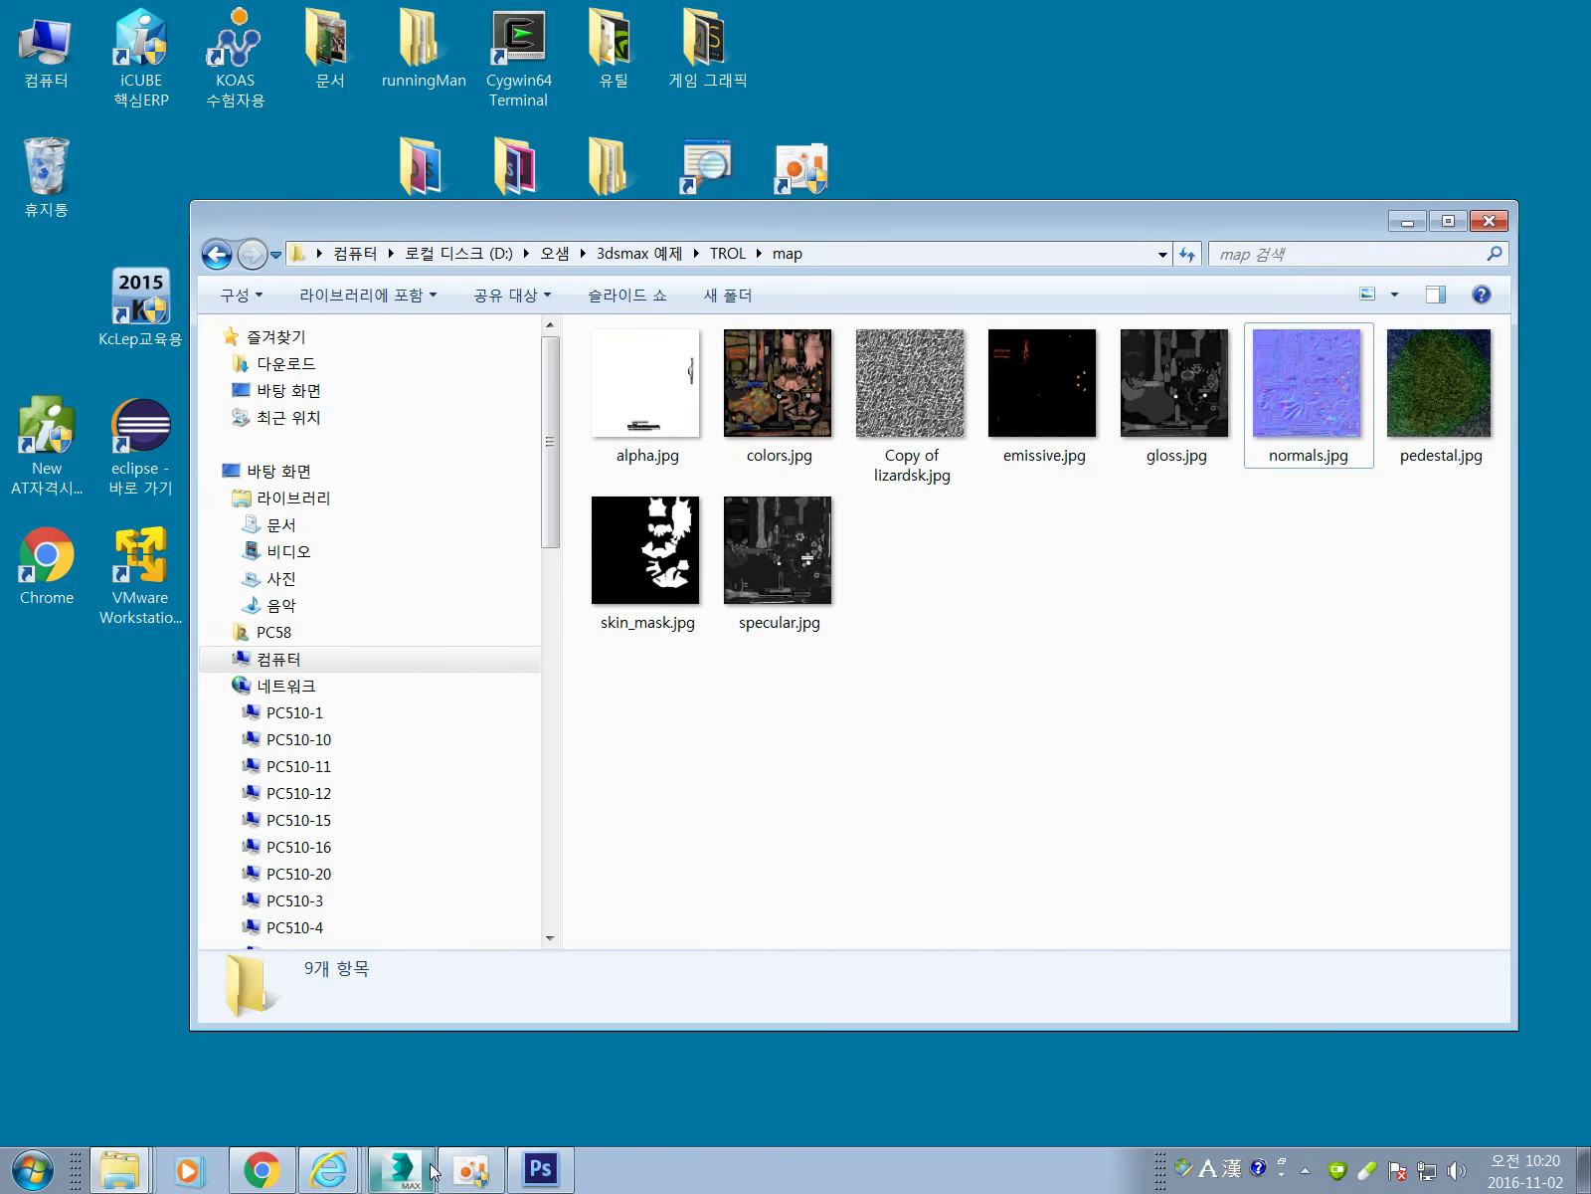
Switch to Photoshop and open normals.jpg from the TROL map folder as a separate document.
left_click(540, 1169)
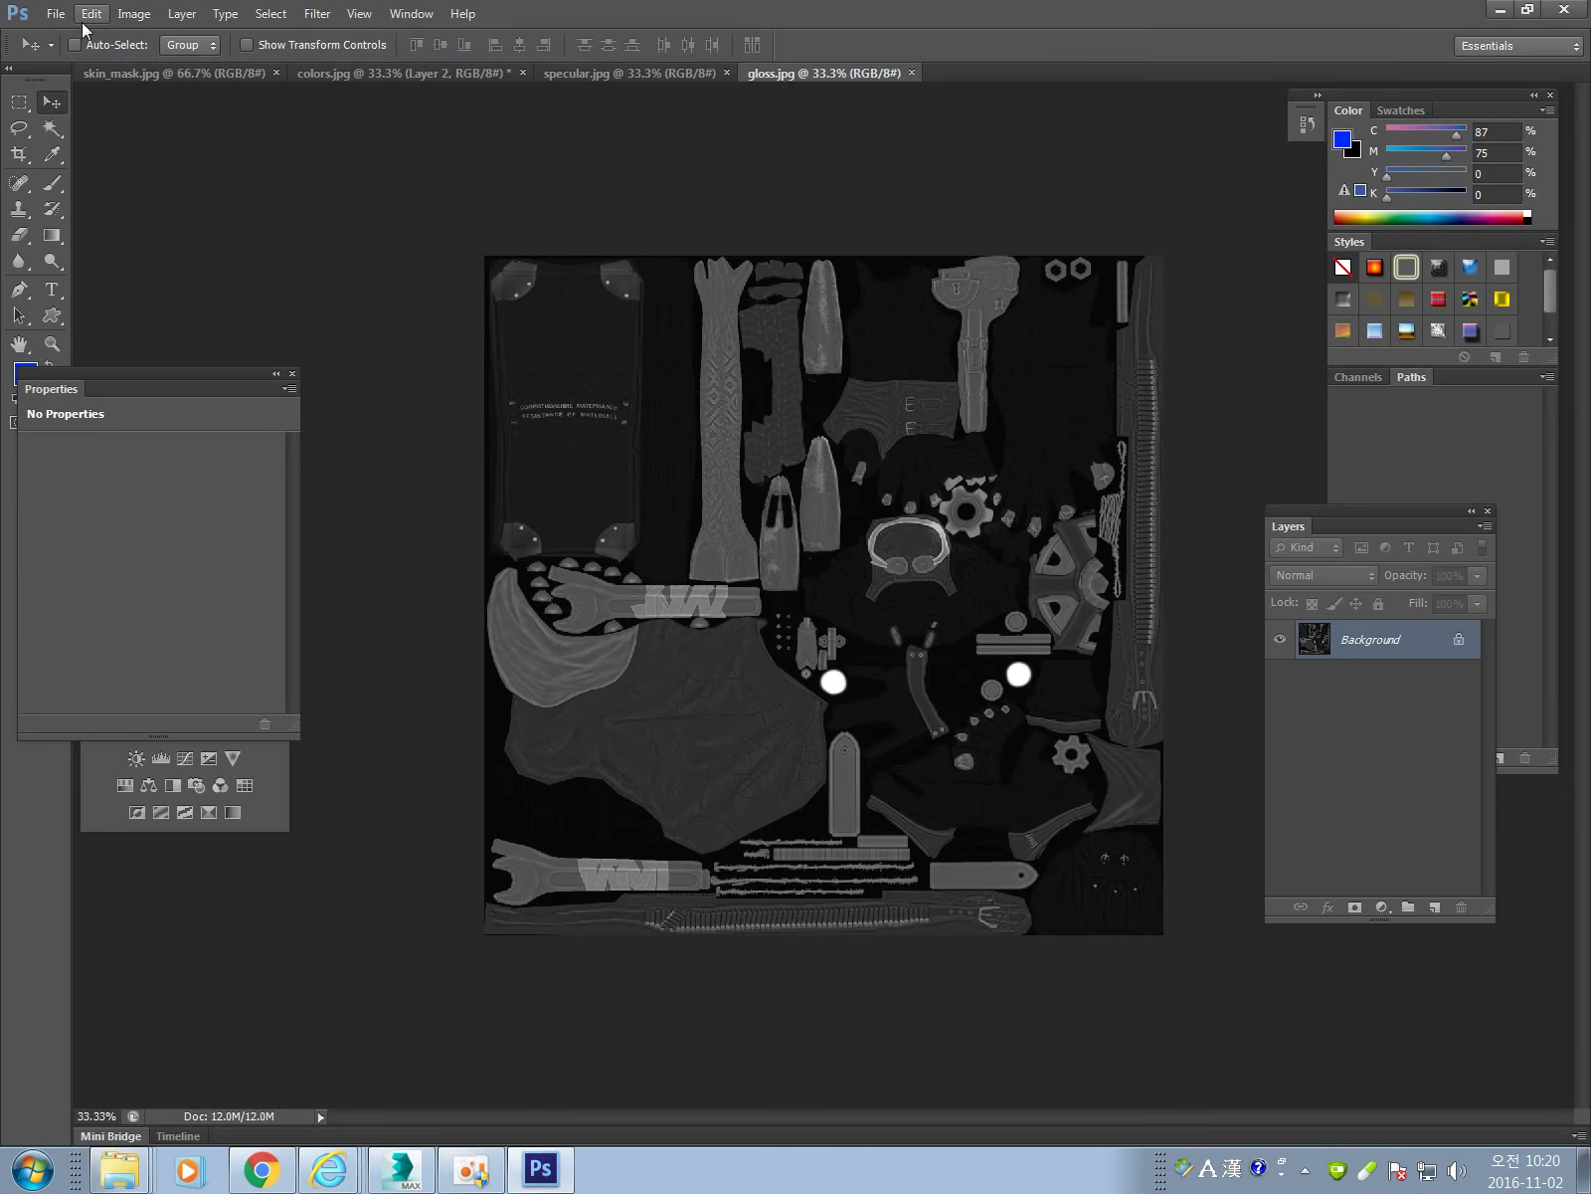
right_click(125, 1159)
left_click(99, 1099)
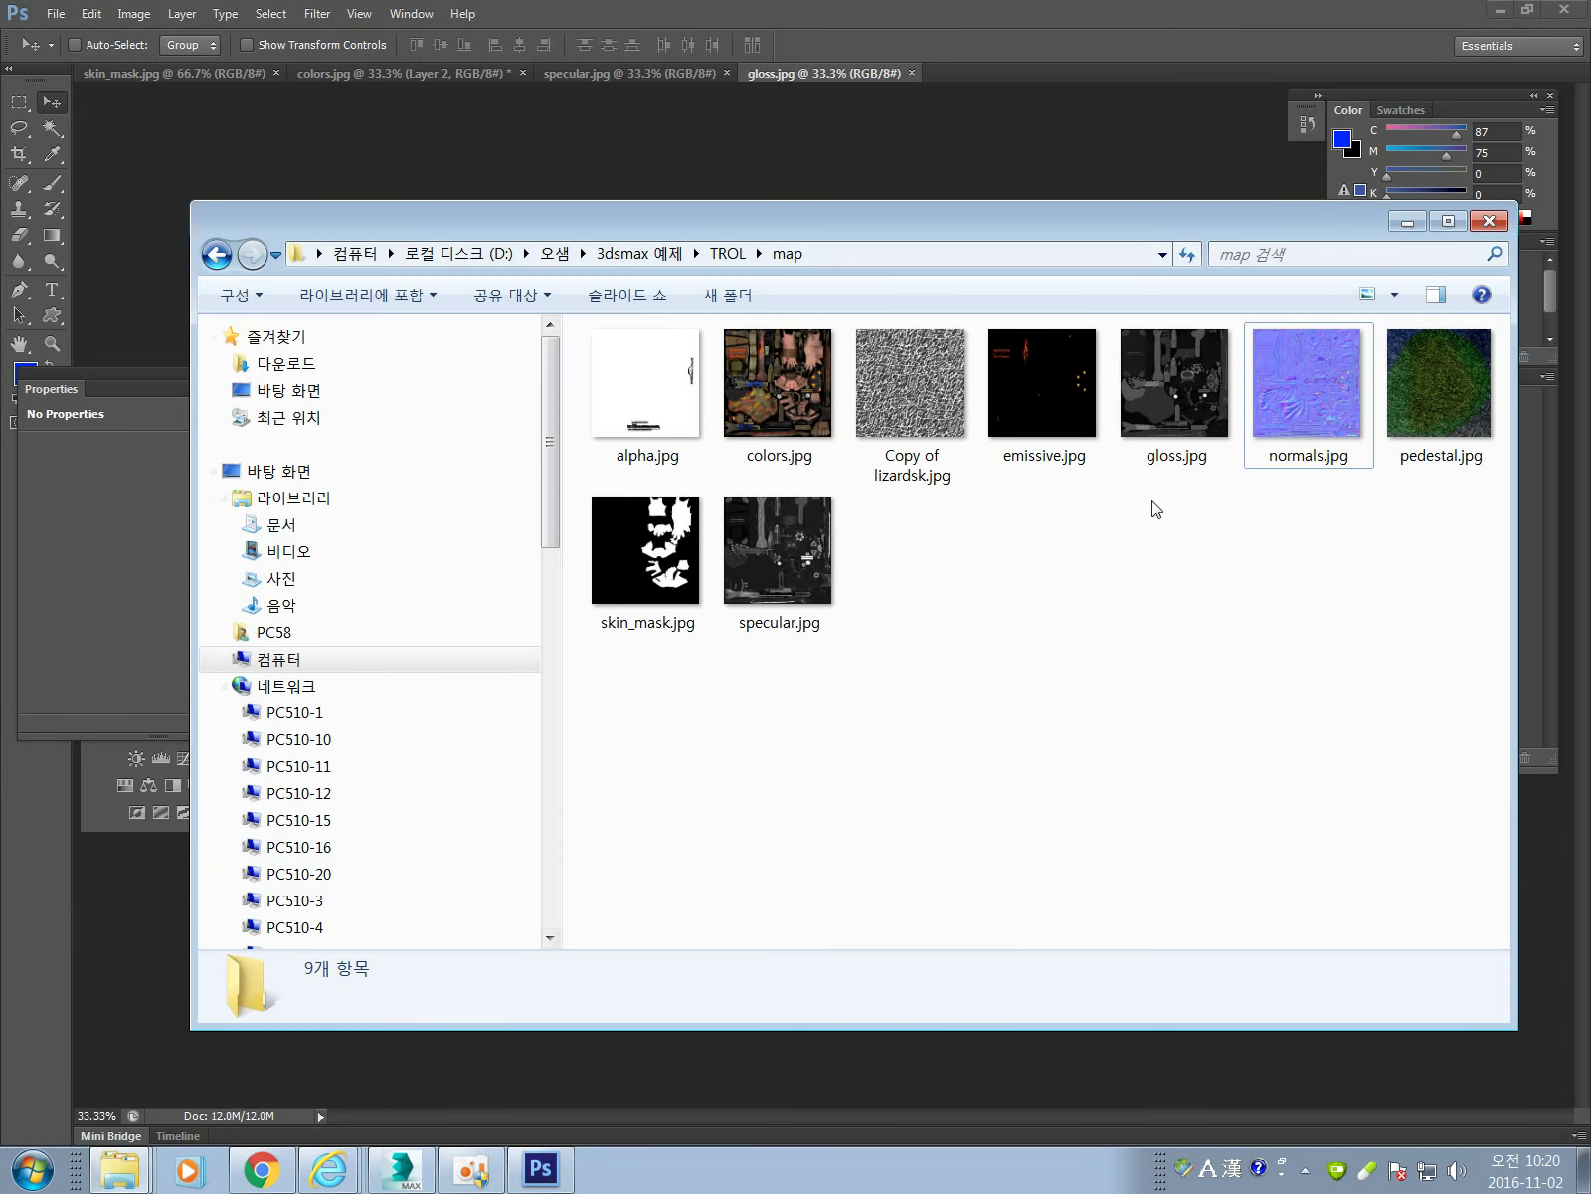
left_click_drag(1293, 397, 1140, 72)
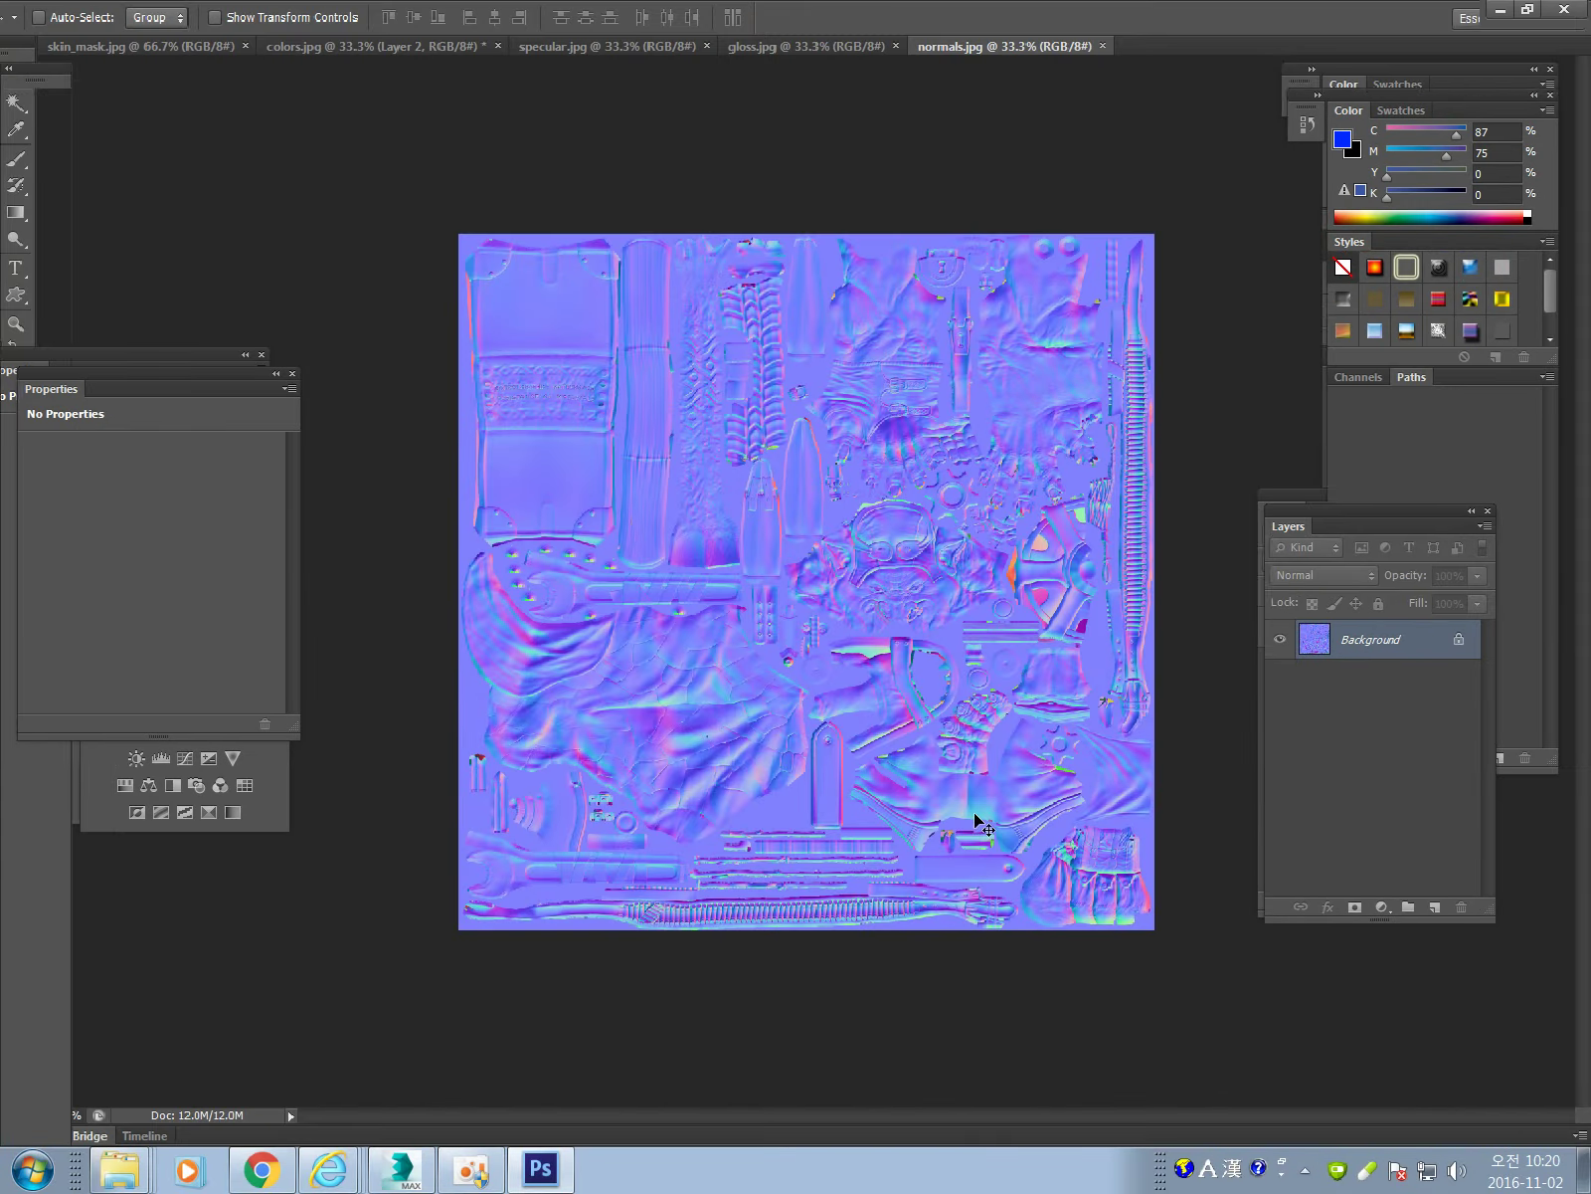
View normals.jpg at 50% and draw a trial freehand vertical line down the middle of the texture, clearing it again.
key("ctrl+plus")
key("ctrl+minus")
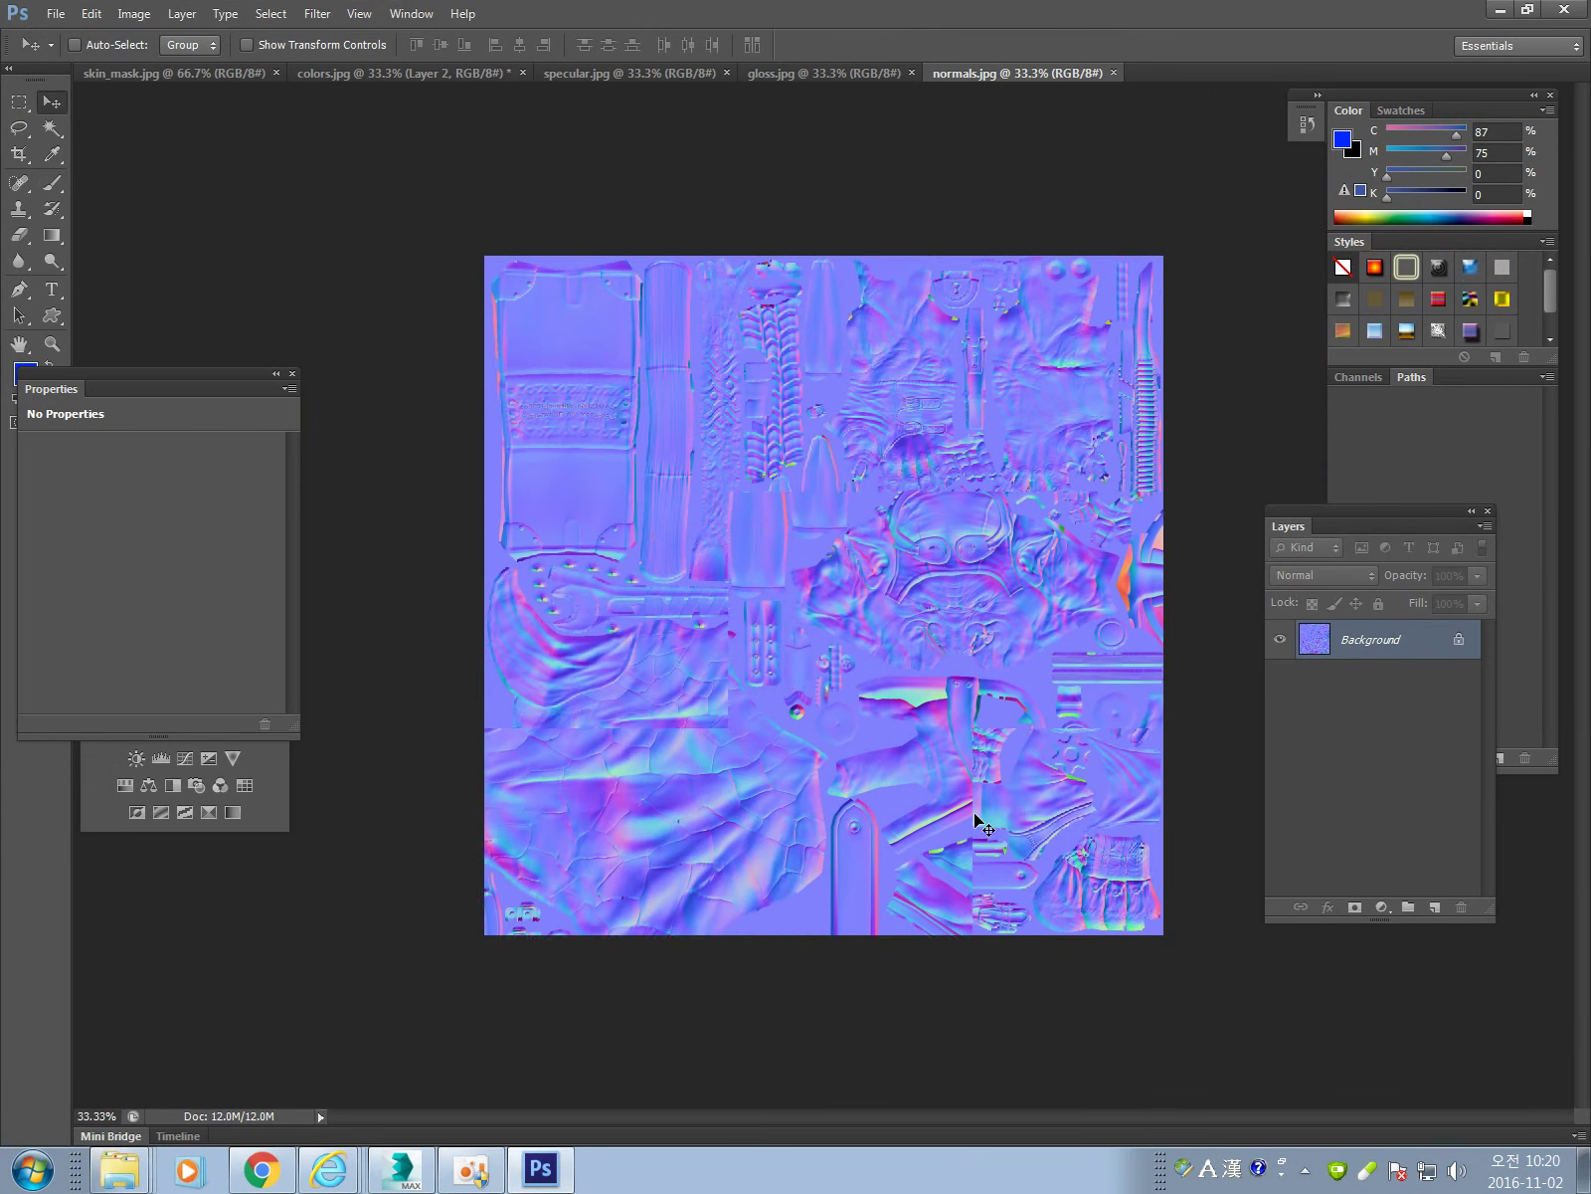
key("ctrl+plus")
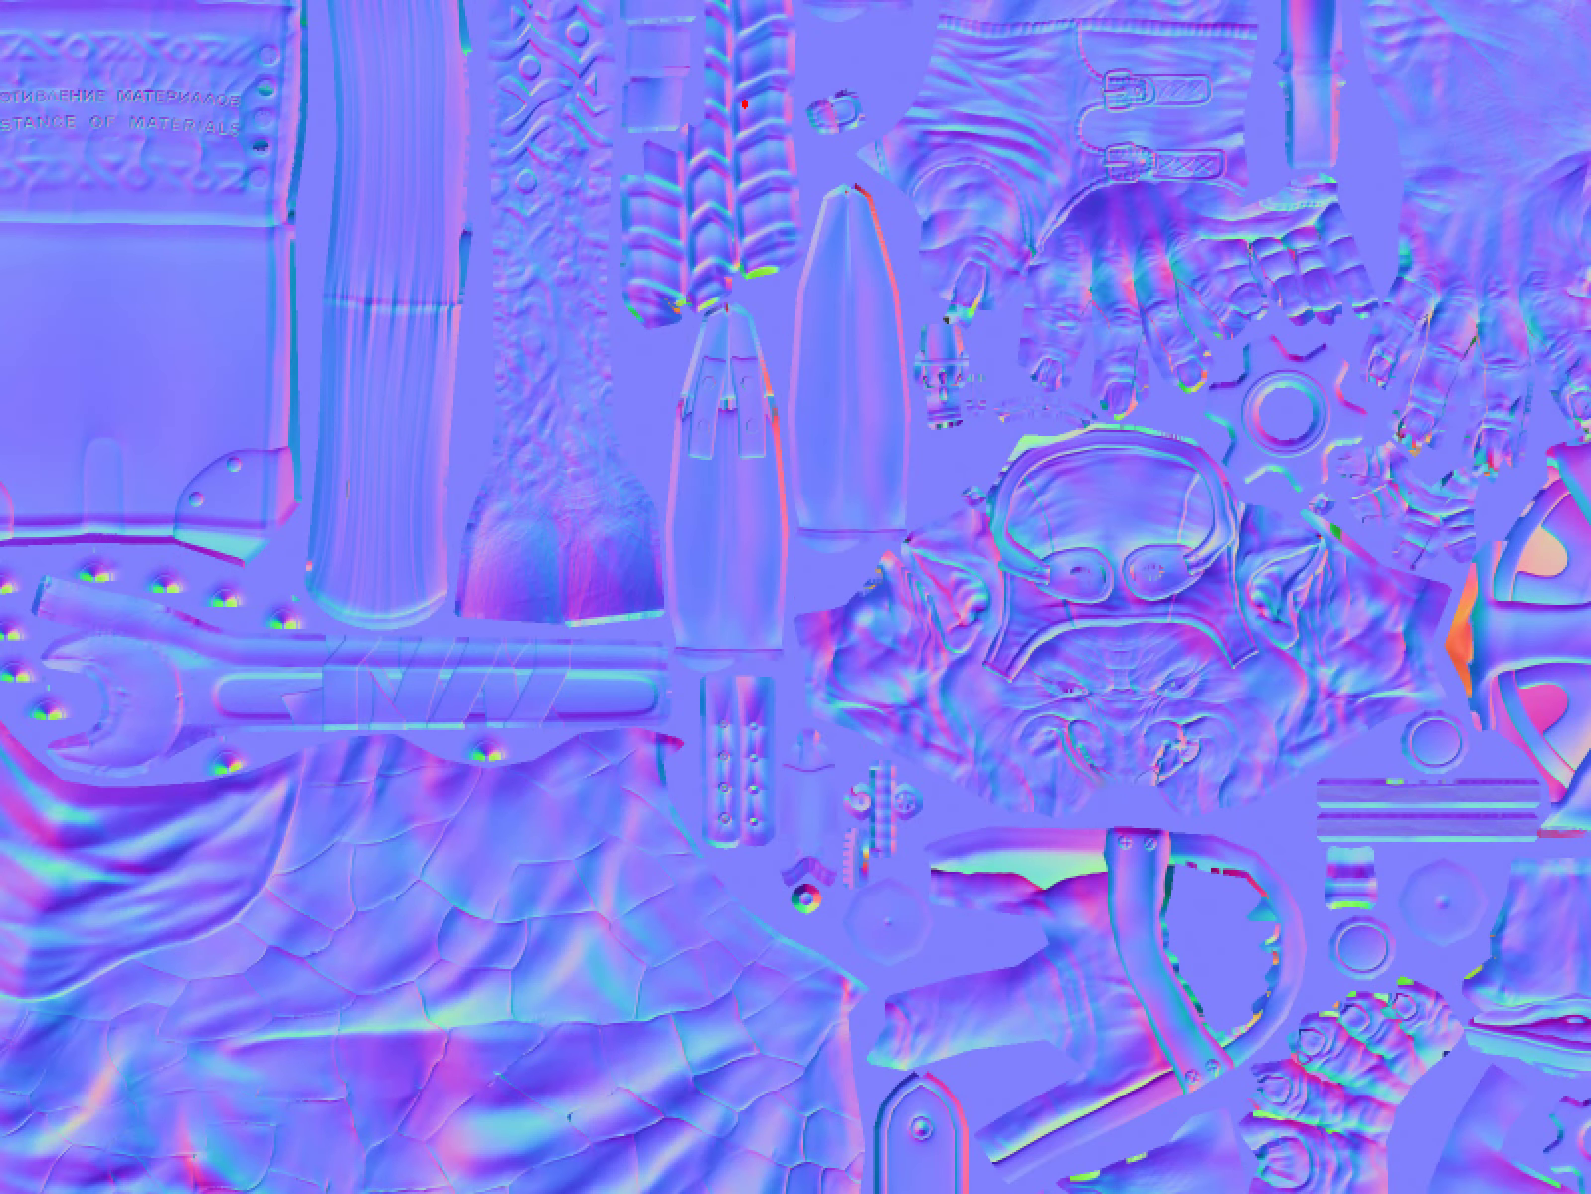
left_click_drag(745, 103, 689, 844)
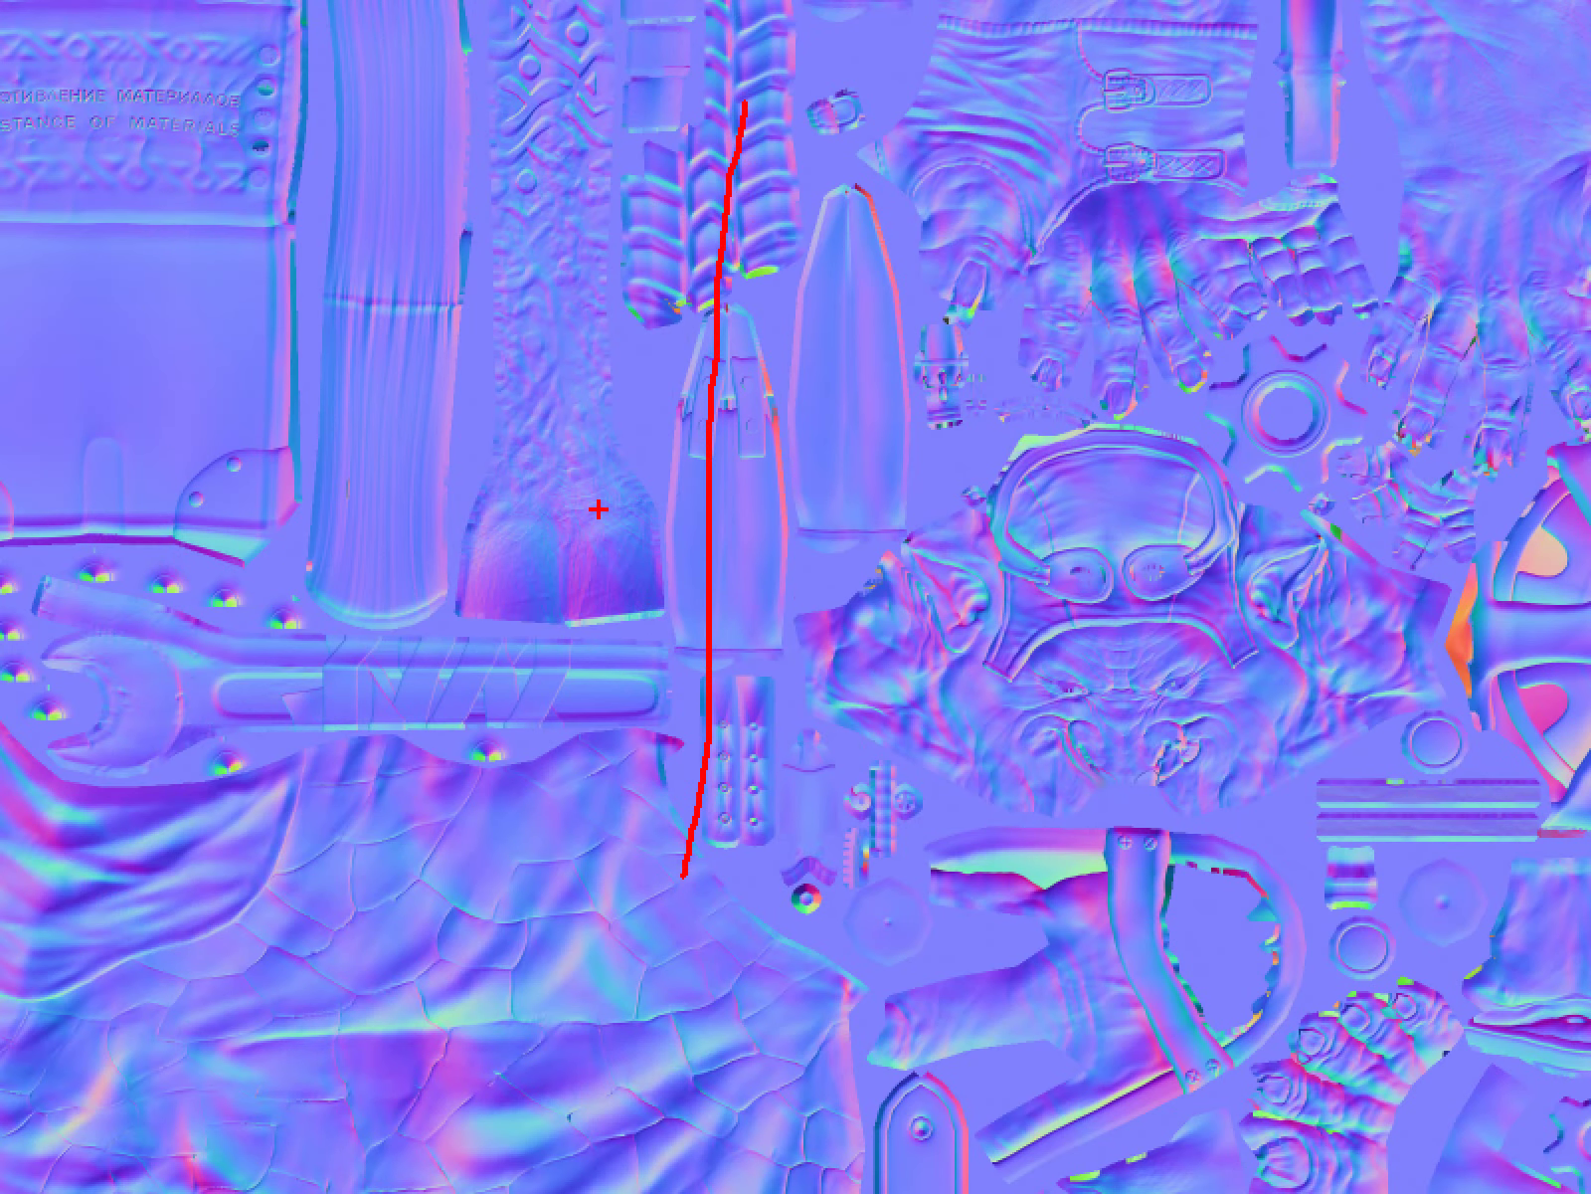
key("ctrl+z")
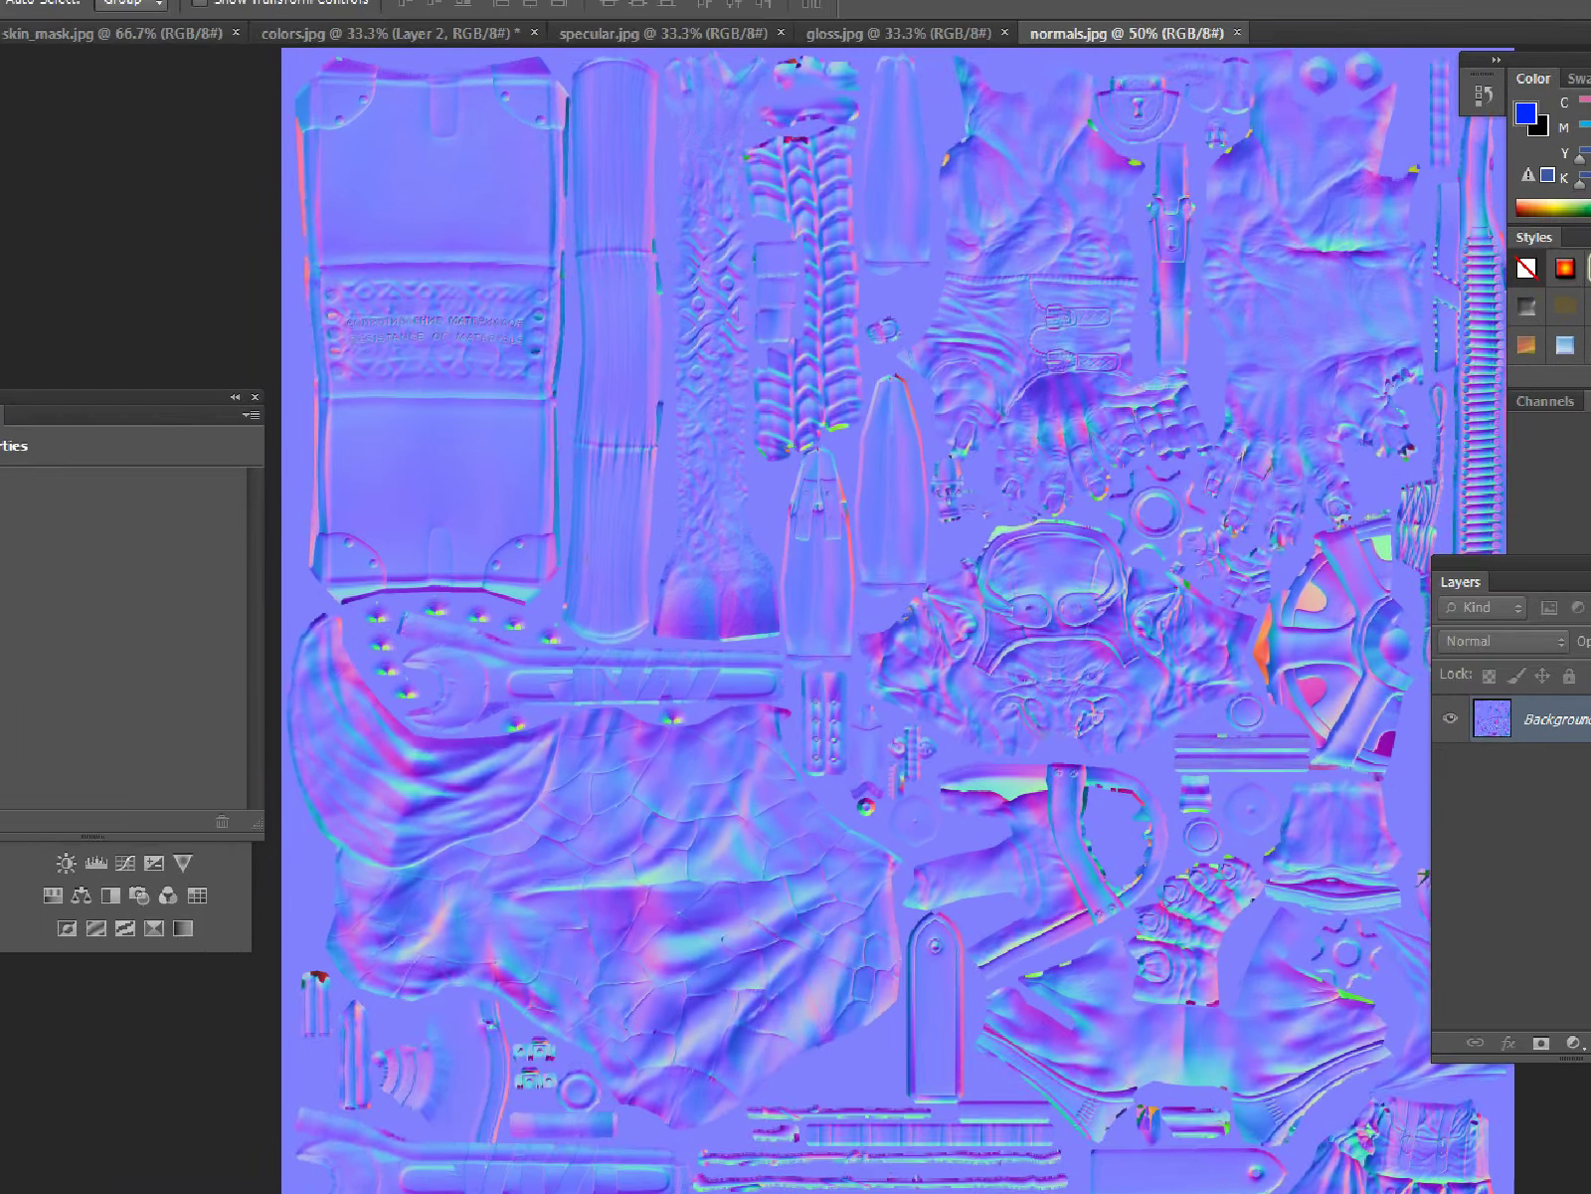
Handwrite red explanatory strokes over the tapered pieces in the middle of normals.jpg, and undo all of them.
left_click_drag(739, 489, 874, 463)
mouse_move(807, 492)
left_mouse_down()
mouse_move(813, 525)
mouse_move(876, 533)
mouse_move(906, 568)
left_mouse_up()
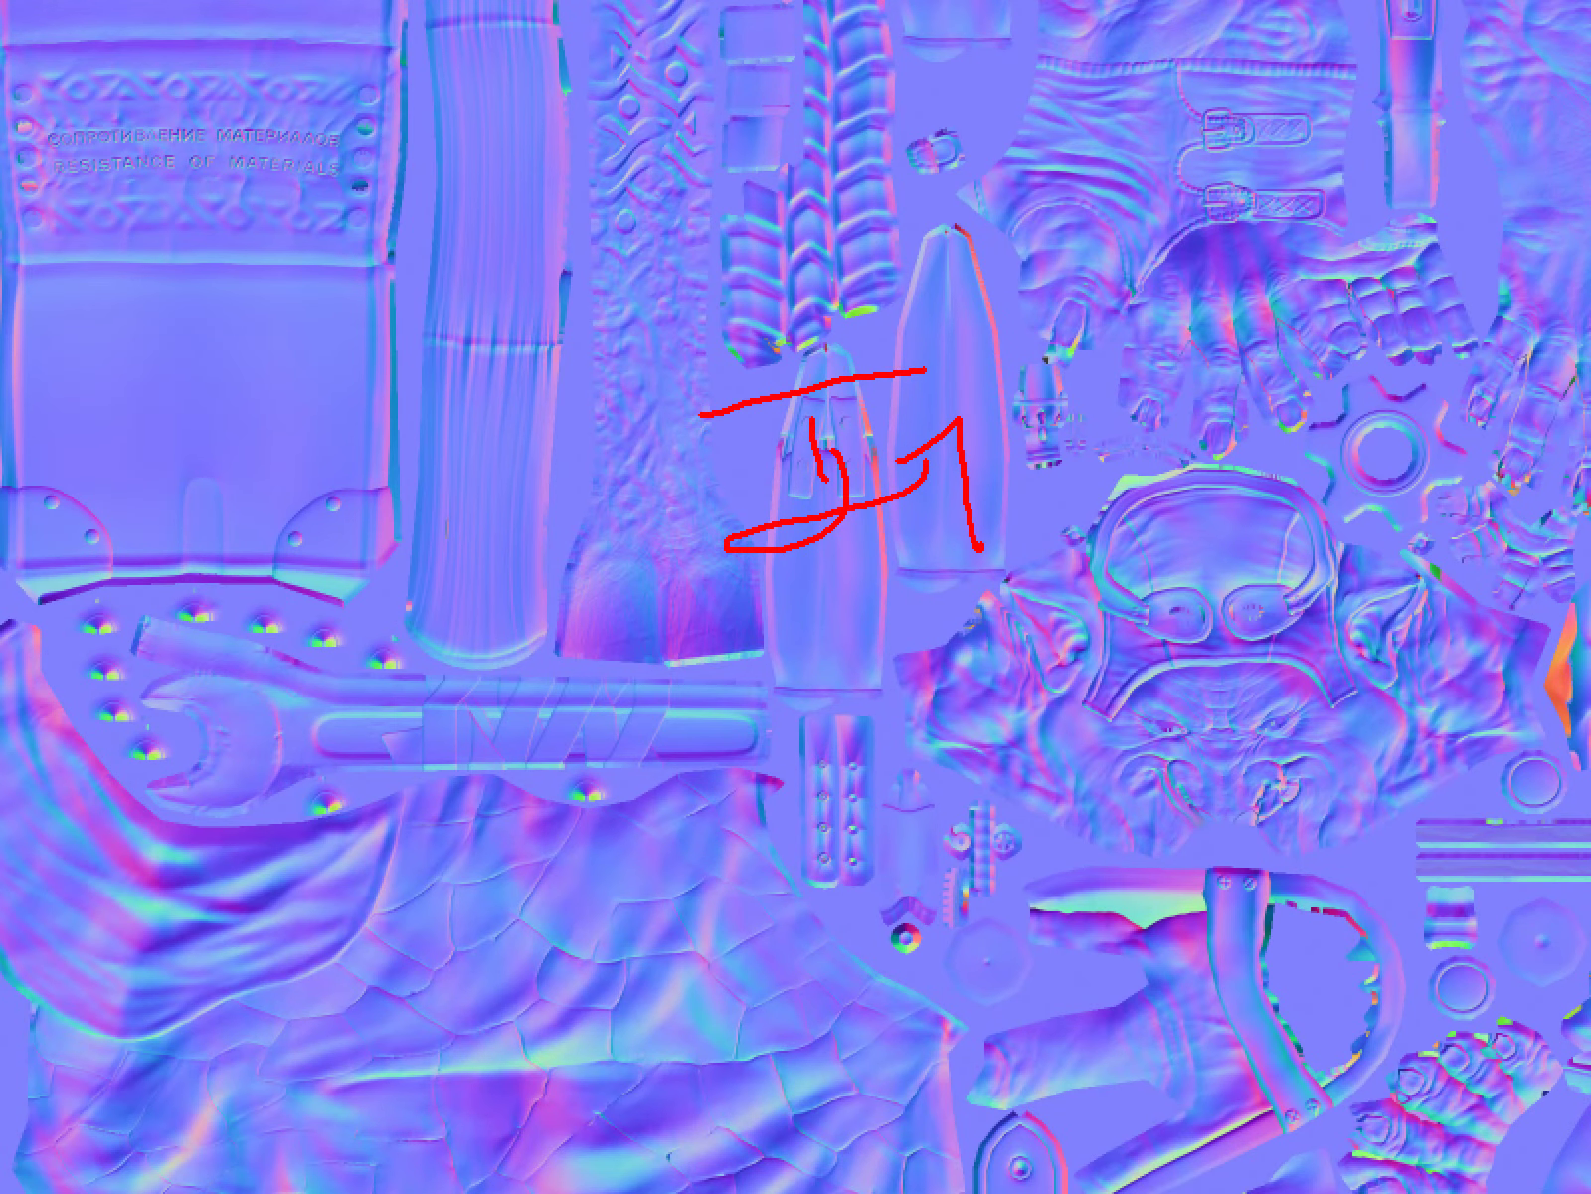
left_click_drag(970, 312, 1040, 298)
left_click_drag(1045, 288, 1114, 398)
key("ctrl+alt+z")
key("ctrl+alt+z")
key("ctrl+alt+z")
key("ctrl+alt+z")
key("ctrl+alt+z")
key("ctrl+alt+z")
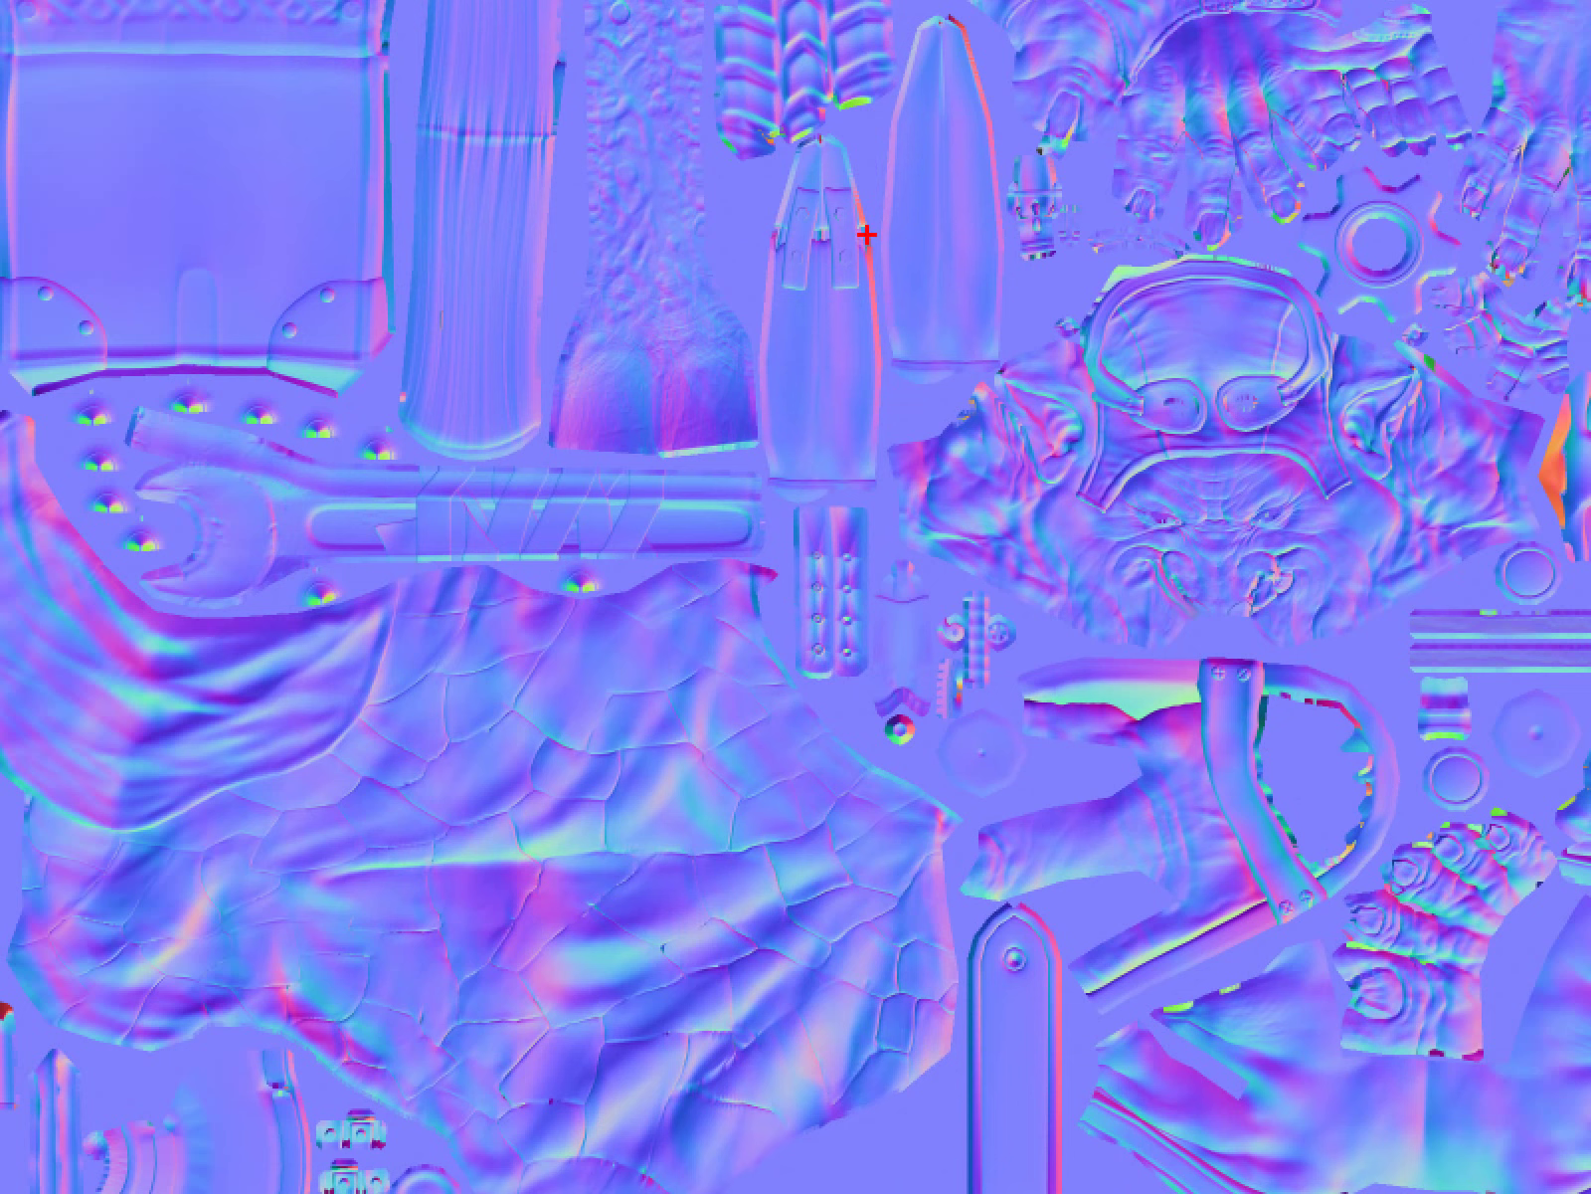
Sketch a long vertical line crossed by a straight horizontal line with curved arrow marks over normals.jpg, and undo the strokes.
mouse_move(841, 215)
left_mouse_down()
mouse_move(822, 885)
mouse_move(772, 882)
left_mouse_up()
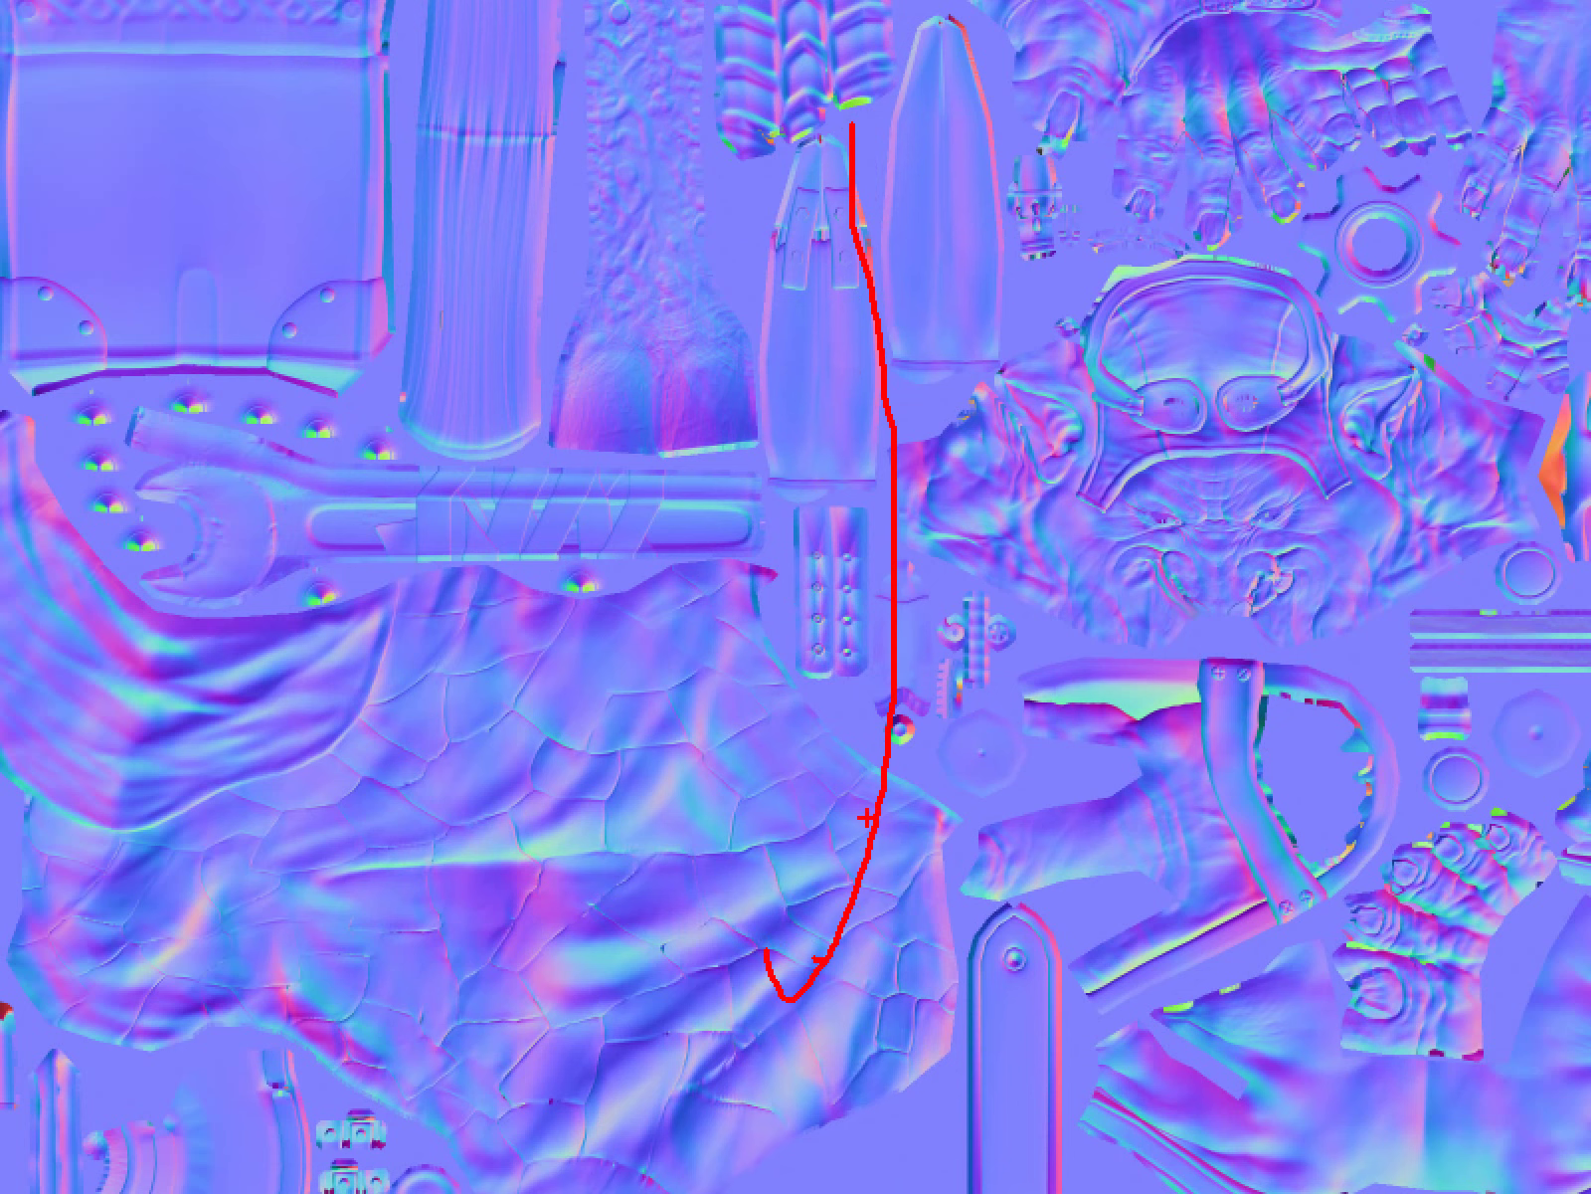
left_click_drag(795, 239, 798, 72)
left_click_drag(285, 573, 1233, 575, "shift")
left_click_drag(1232, 512, 1201, 693)
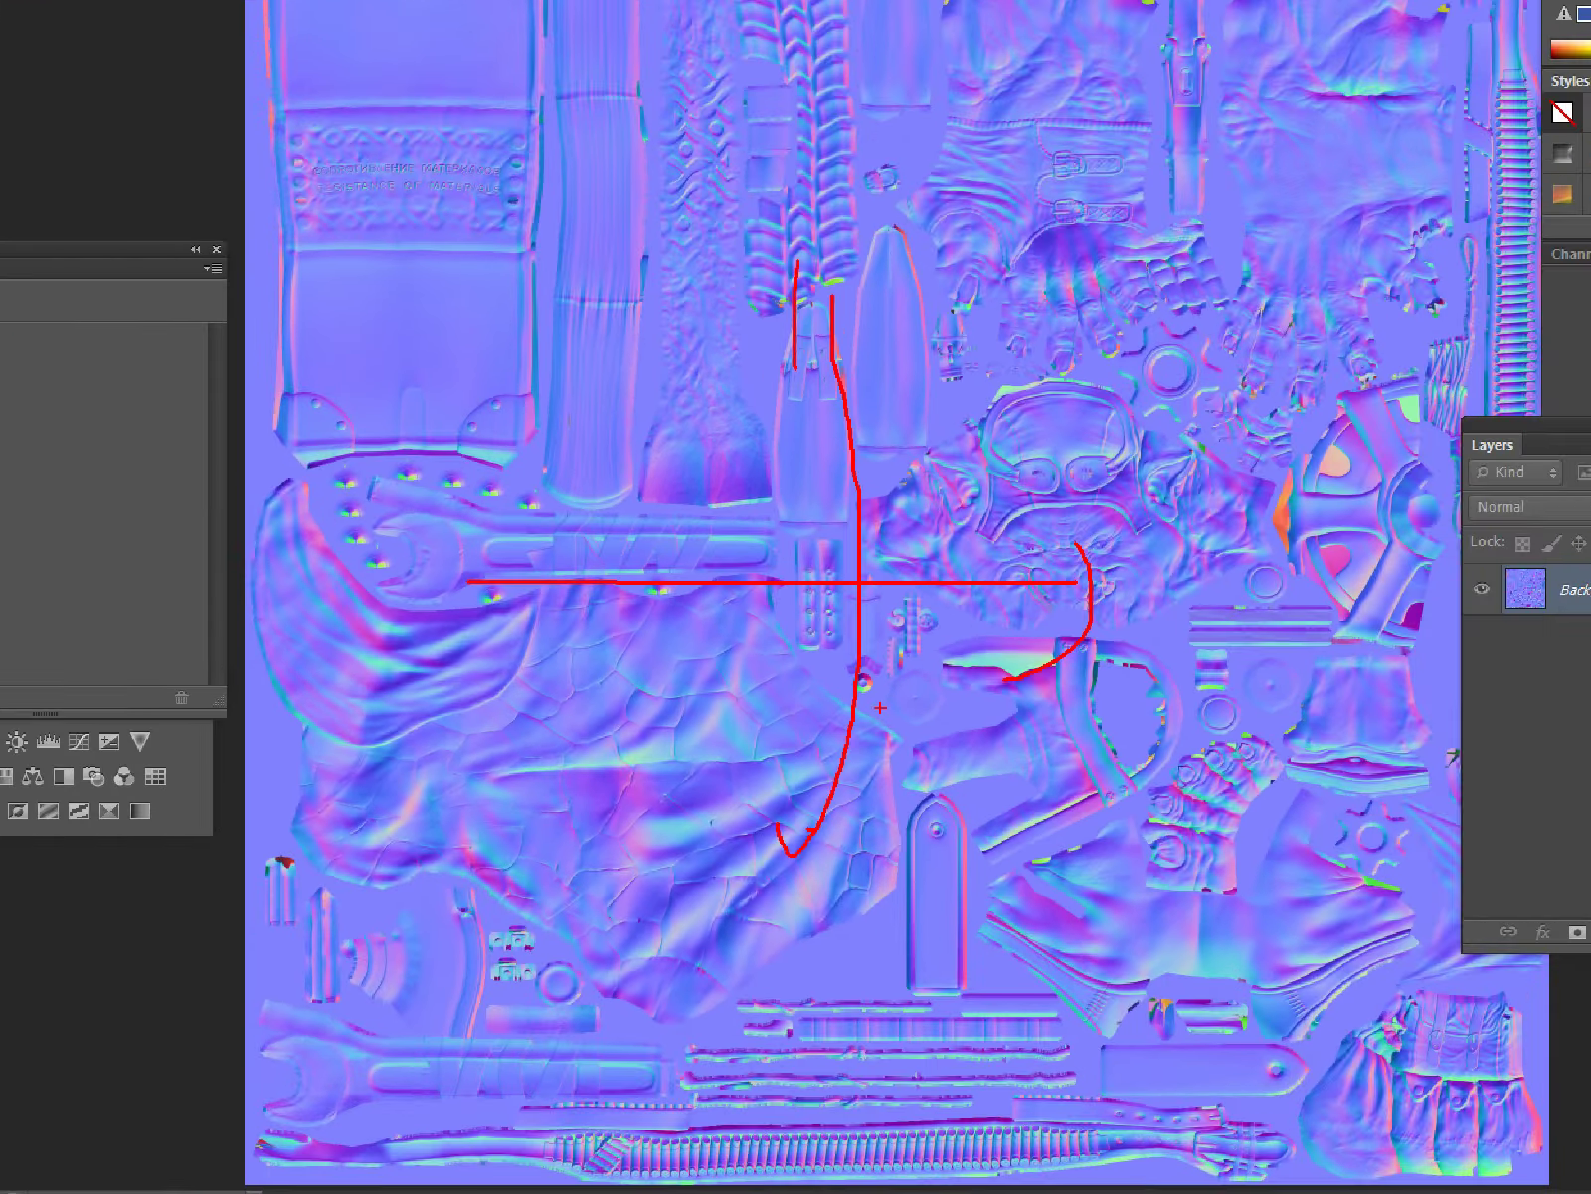
key("ctrl+alt+z")
key("ctrl+alt+z")
key("ctrl+alt+z")
key("ctrl+alt+z")
key("ctrl+alt+z")
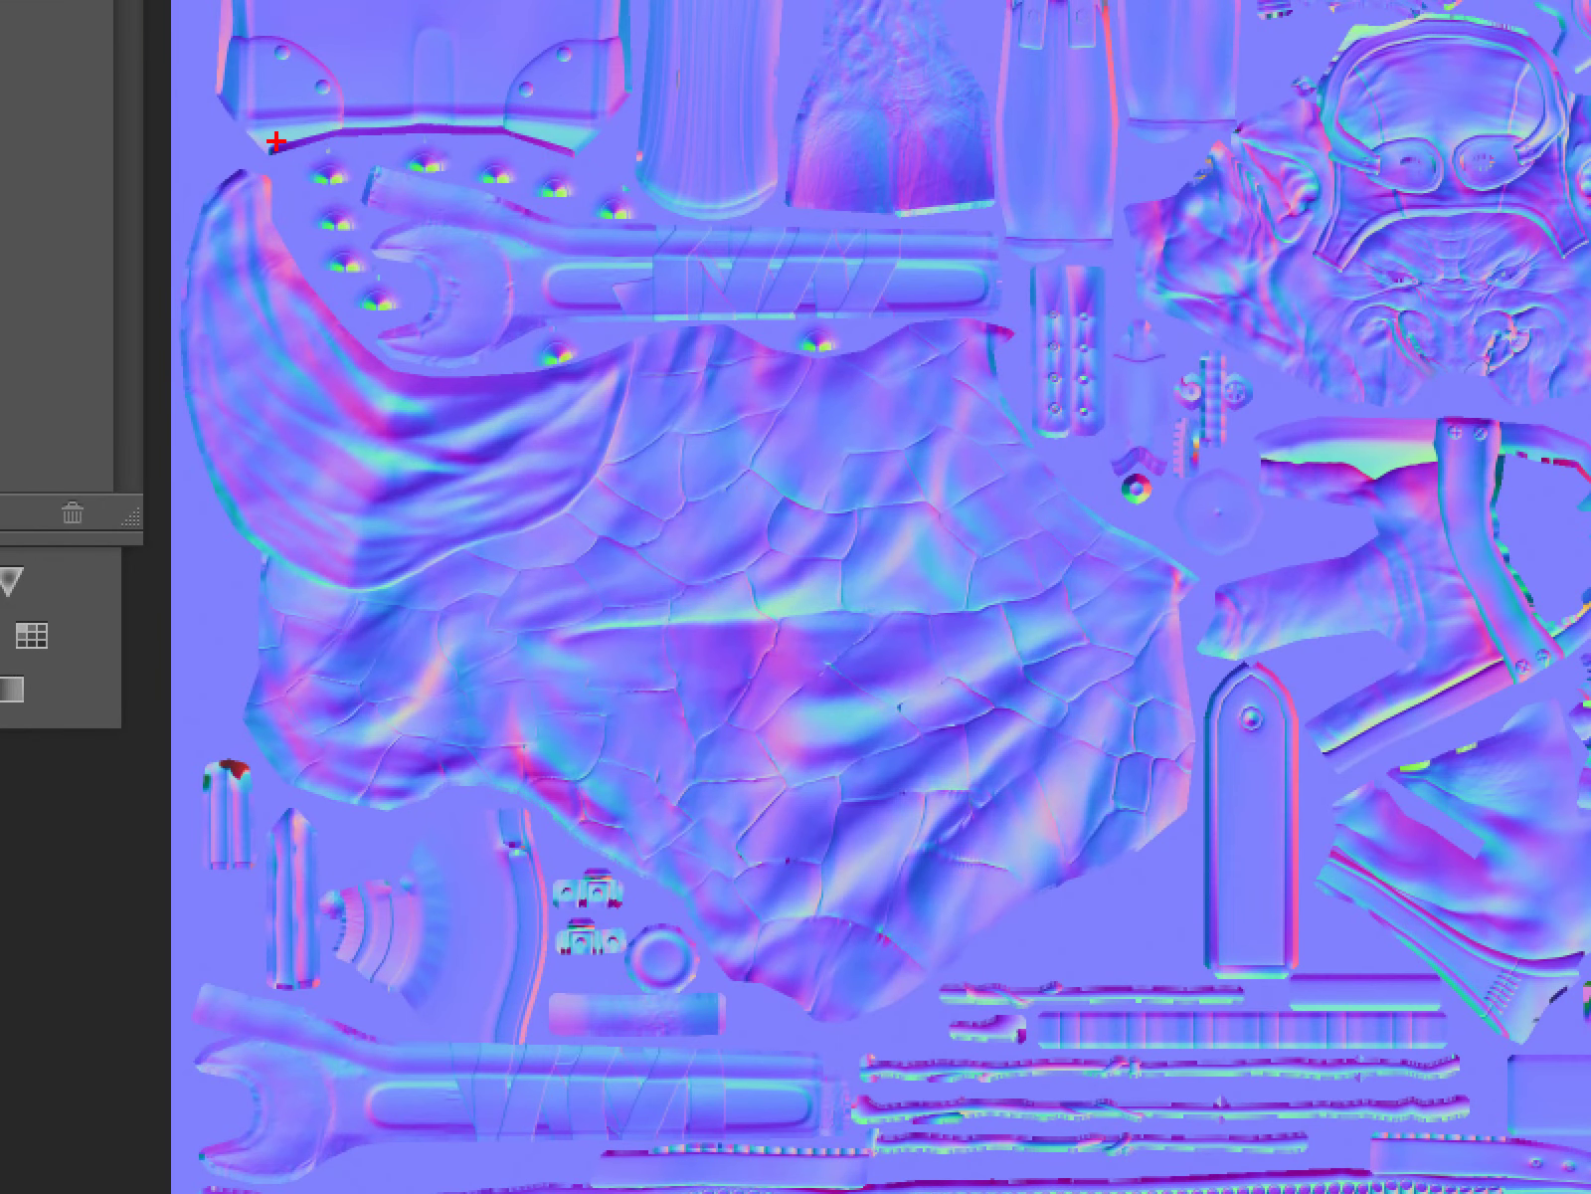
Mark the area below the book cover with a line and draw a vertical arrow with a short crossbar over the cracked surface piece.
left_click_drag(275, 143, 681, 176)
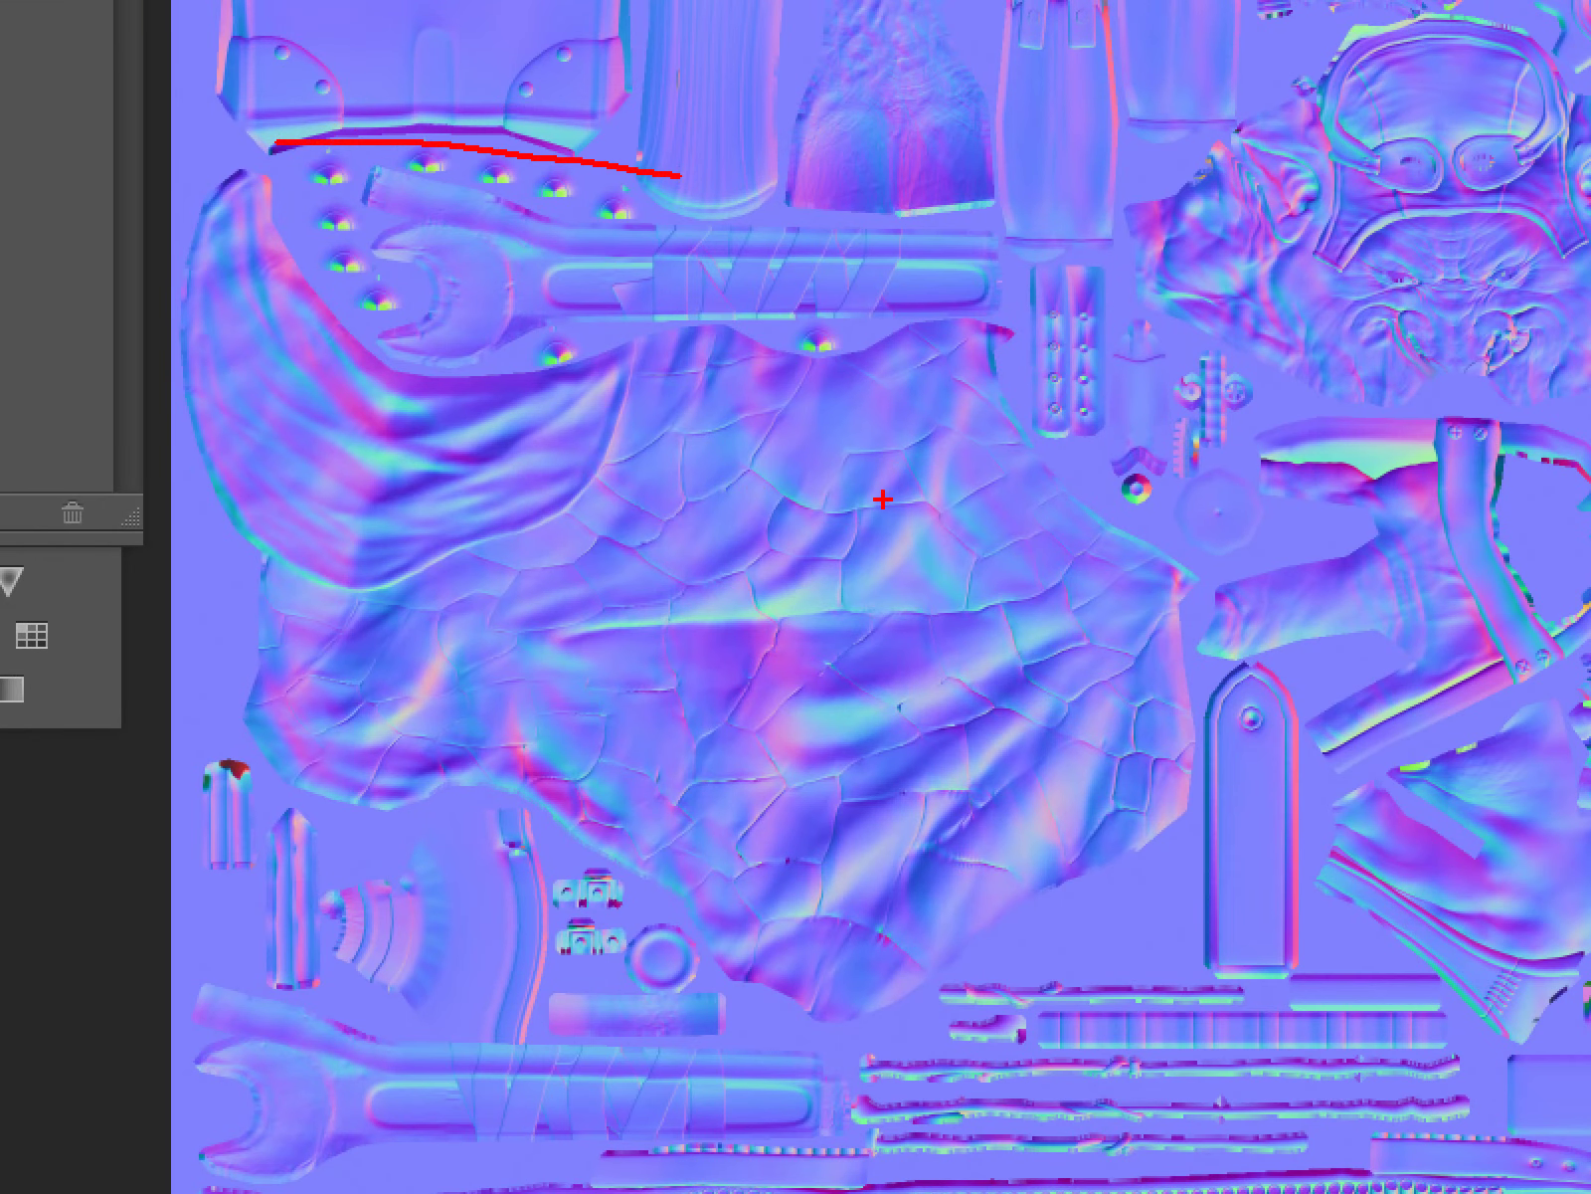
left_click_drag(870, 260, 873, 933)
left_click_drag(726, 608, 979, 609)
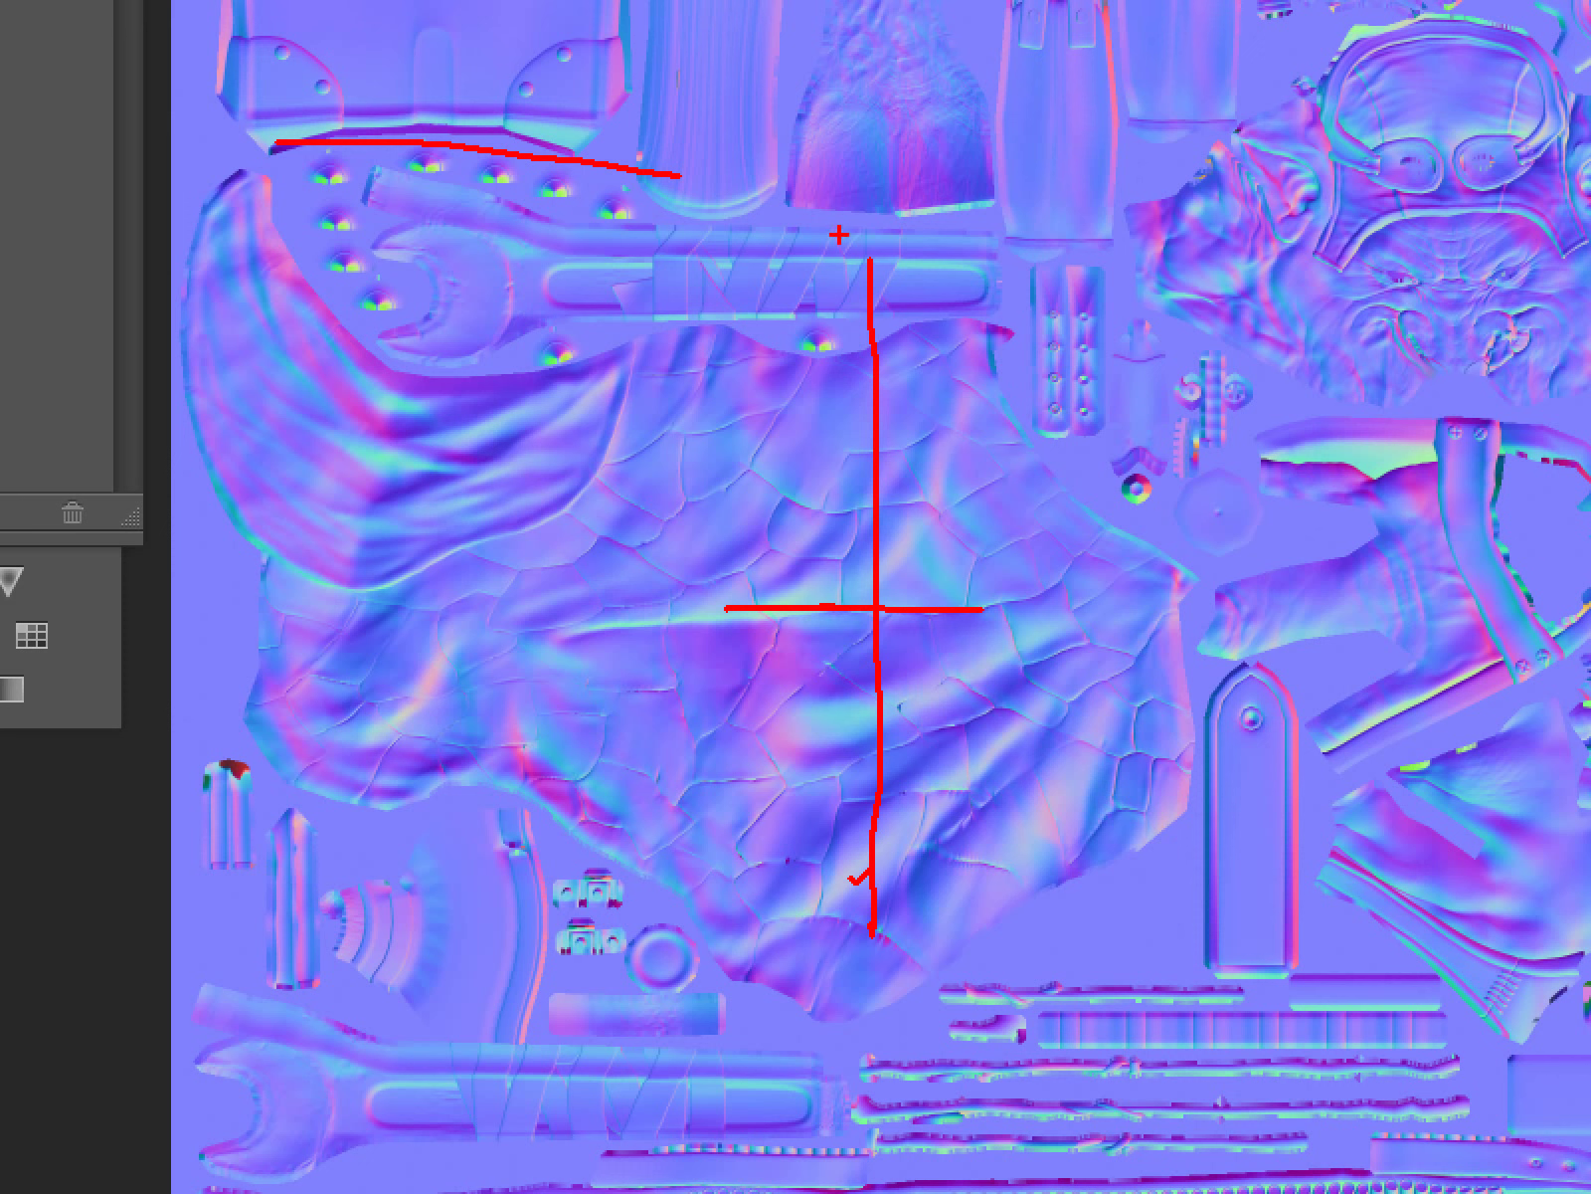
left_click_drag(878, 348, 882, 602)
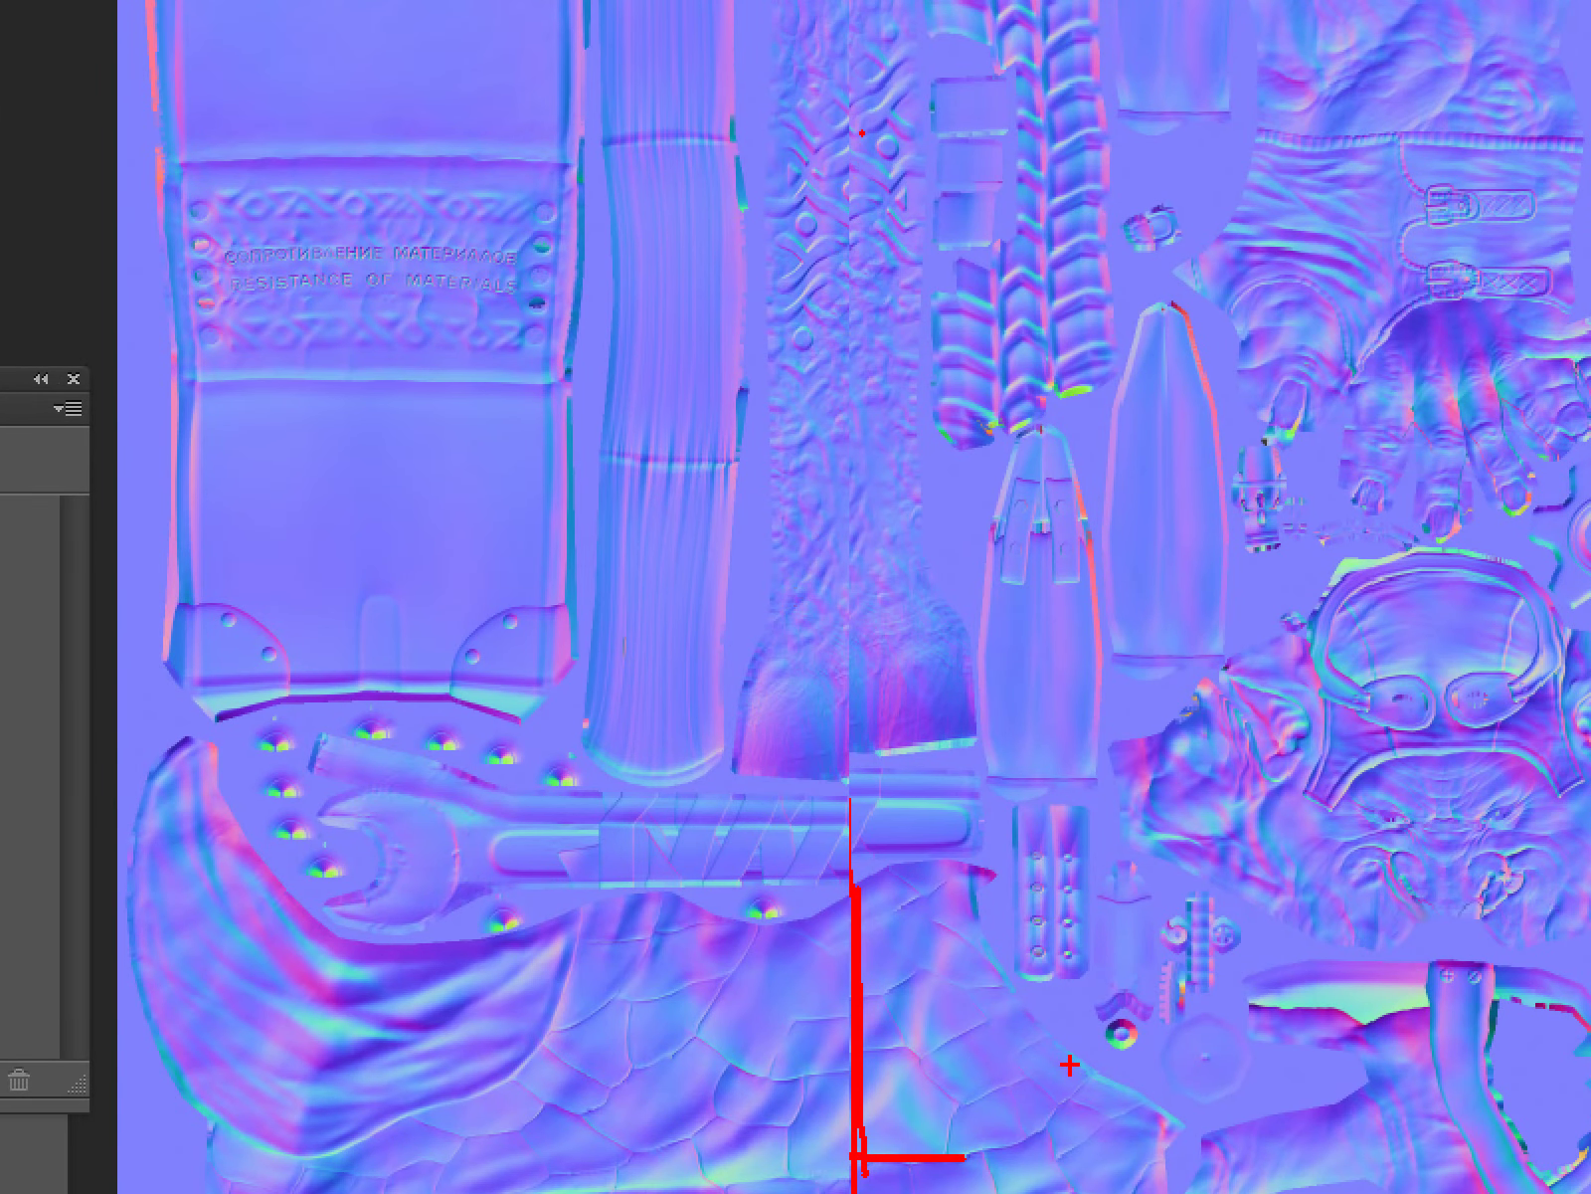
Sketch crossing vertical and horizontal arrows over the upper part of normals.jpg, from the bound cylinder piece across to the hand.
mouse_move(861, 133)
left_mouse_down()
mouse_move(882, 604)
mouse_move(938, 704)
left_mouse_up()
left_click_drag(640, 356, 1447, 386)
left_click_drag(1370, 321, 1345, 431)
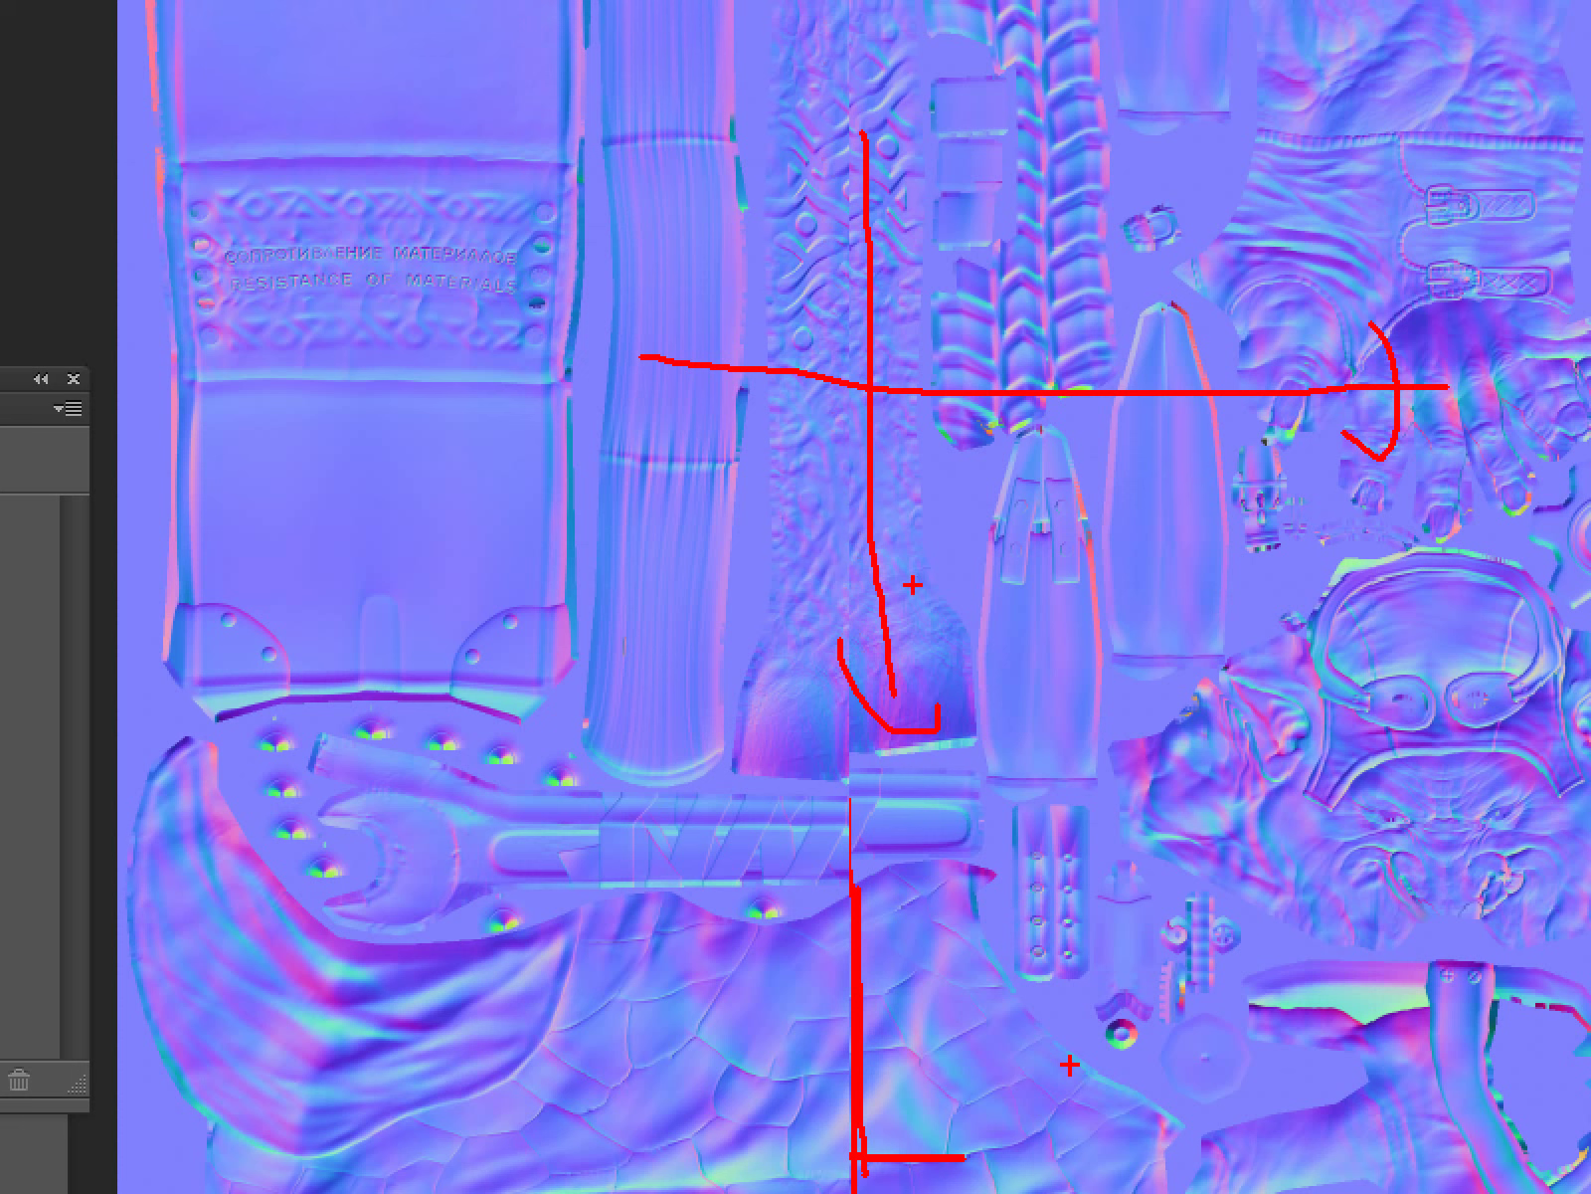
left_click_drag(642, 373, 1441, 403)
left_click_drag(1387, 304, 1412, 383)
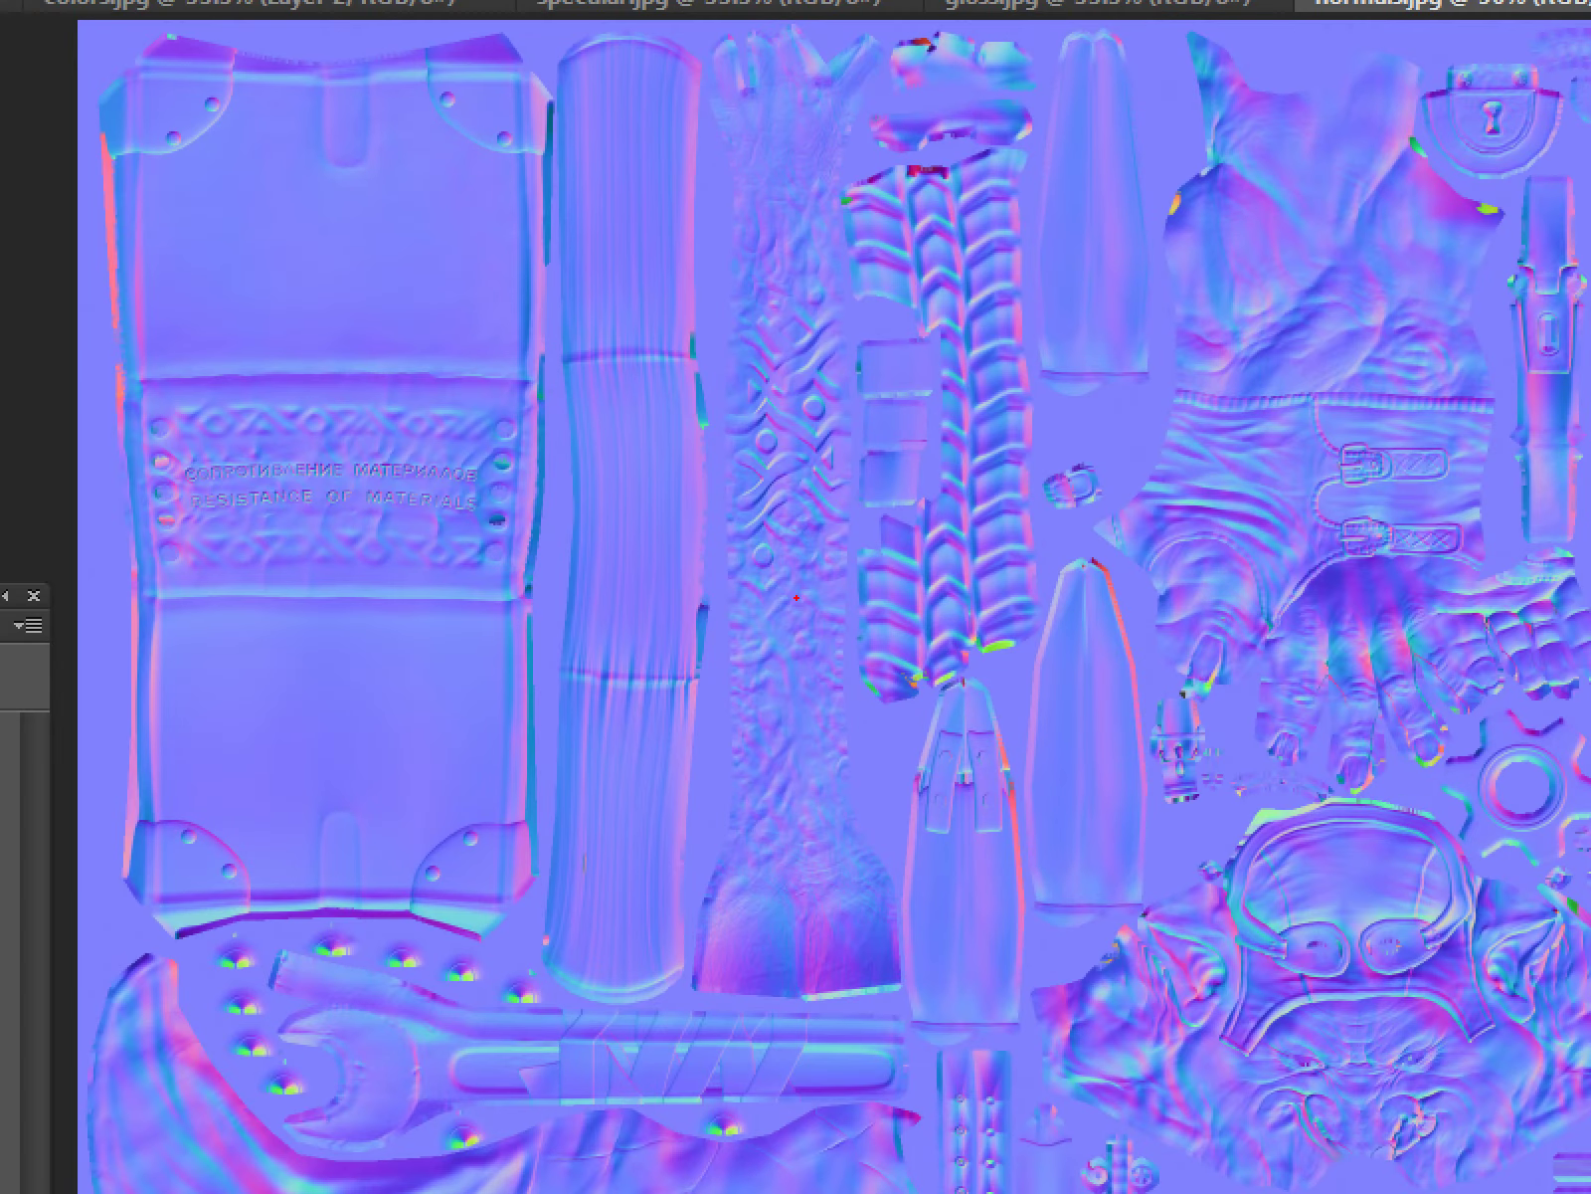
left_click_drag(774, 236, 821, 267)
left_click_drag(850, 189, 823, 263)
left_click_drag(1192, 370, 1099, 479)
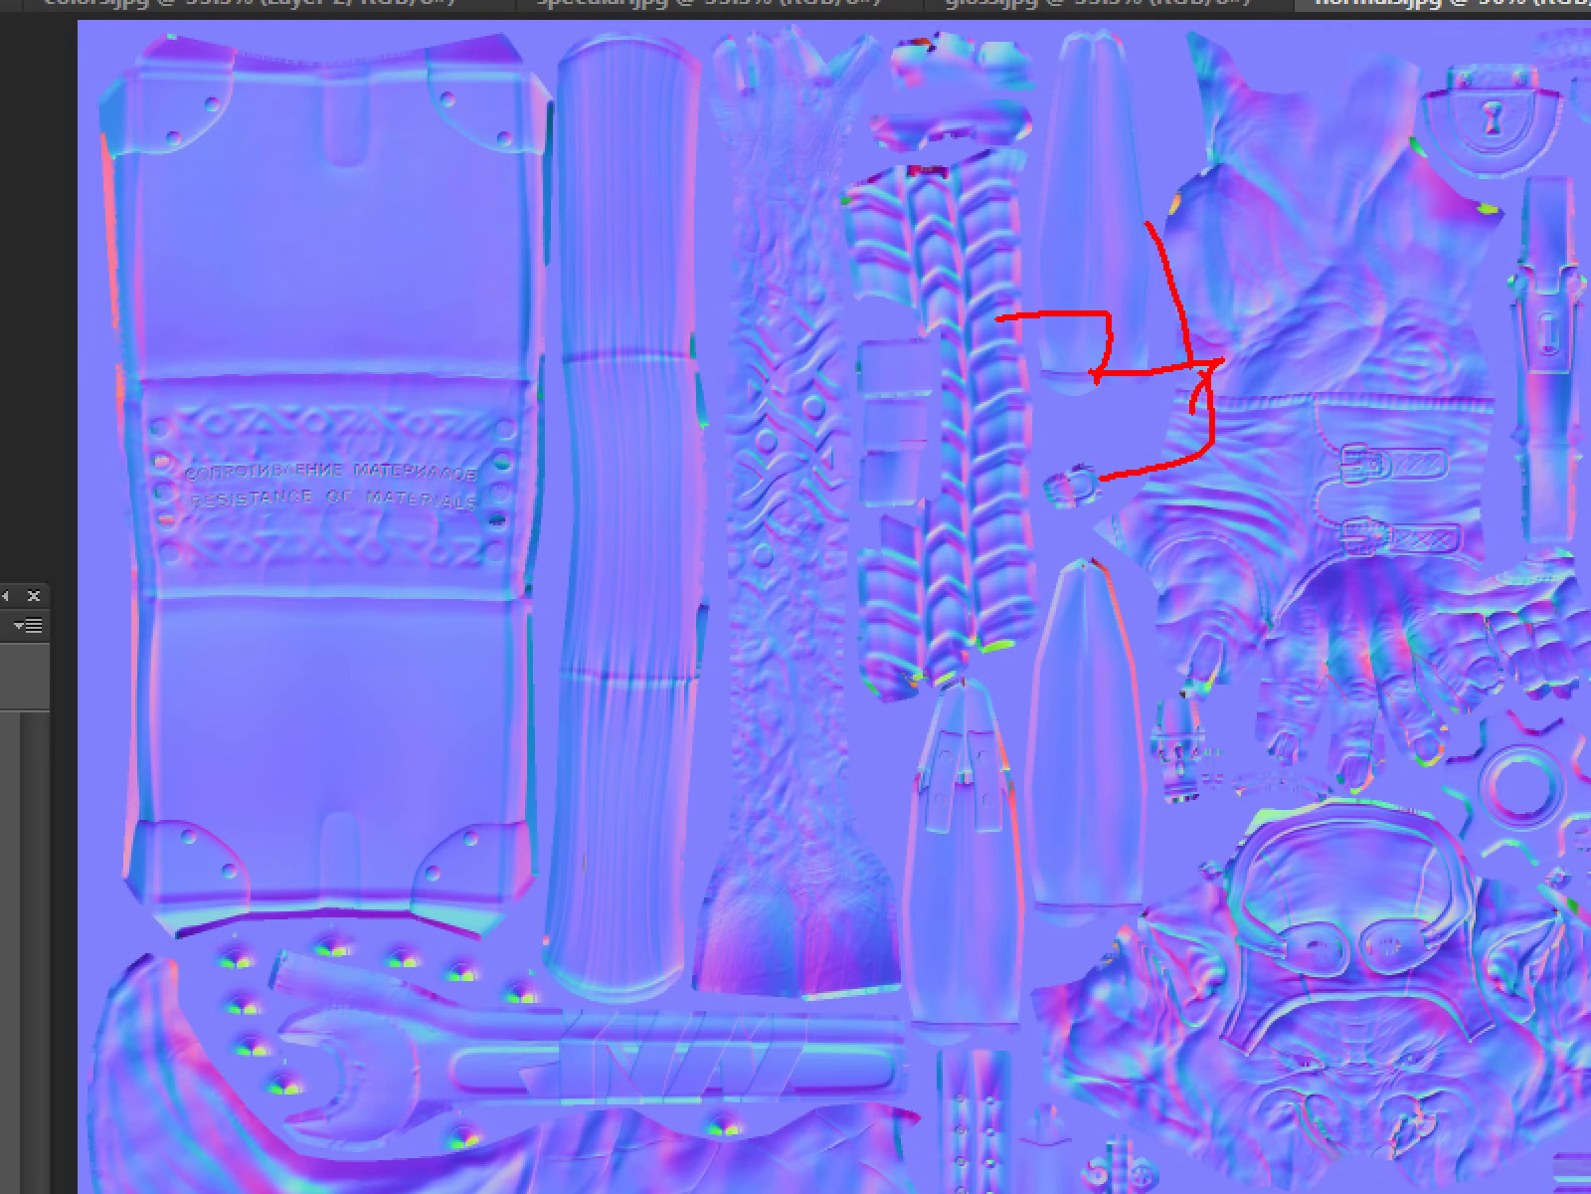
left_click_drag(1245, 418, 1104, 481)
mouse_move(1261, 307)
left_mouse_down()
mouse_move(1303, 428)
mouse_move(1283, 368)
left_mouse_up()
left_click_drag(1323, 266, 1414, 463)
mouse_move(1221, 514)
left_mouse_down()
mouse_move(1204, 617)
mouse_move(1251, 587)
left_mouse_up()
left_click_drag(1286, 488, 1402, 589)
left_click_drag(1470, 467, 1489, 765)
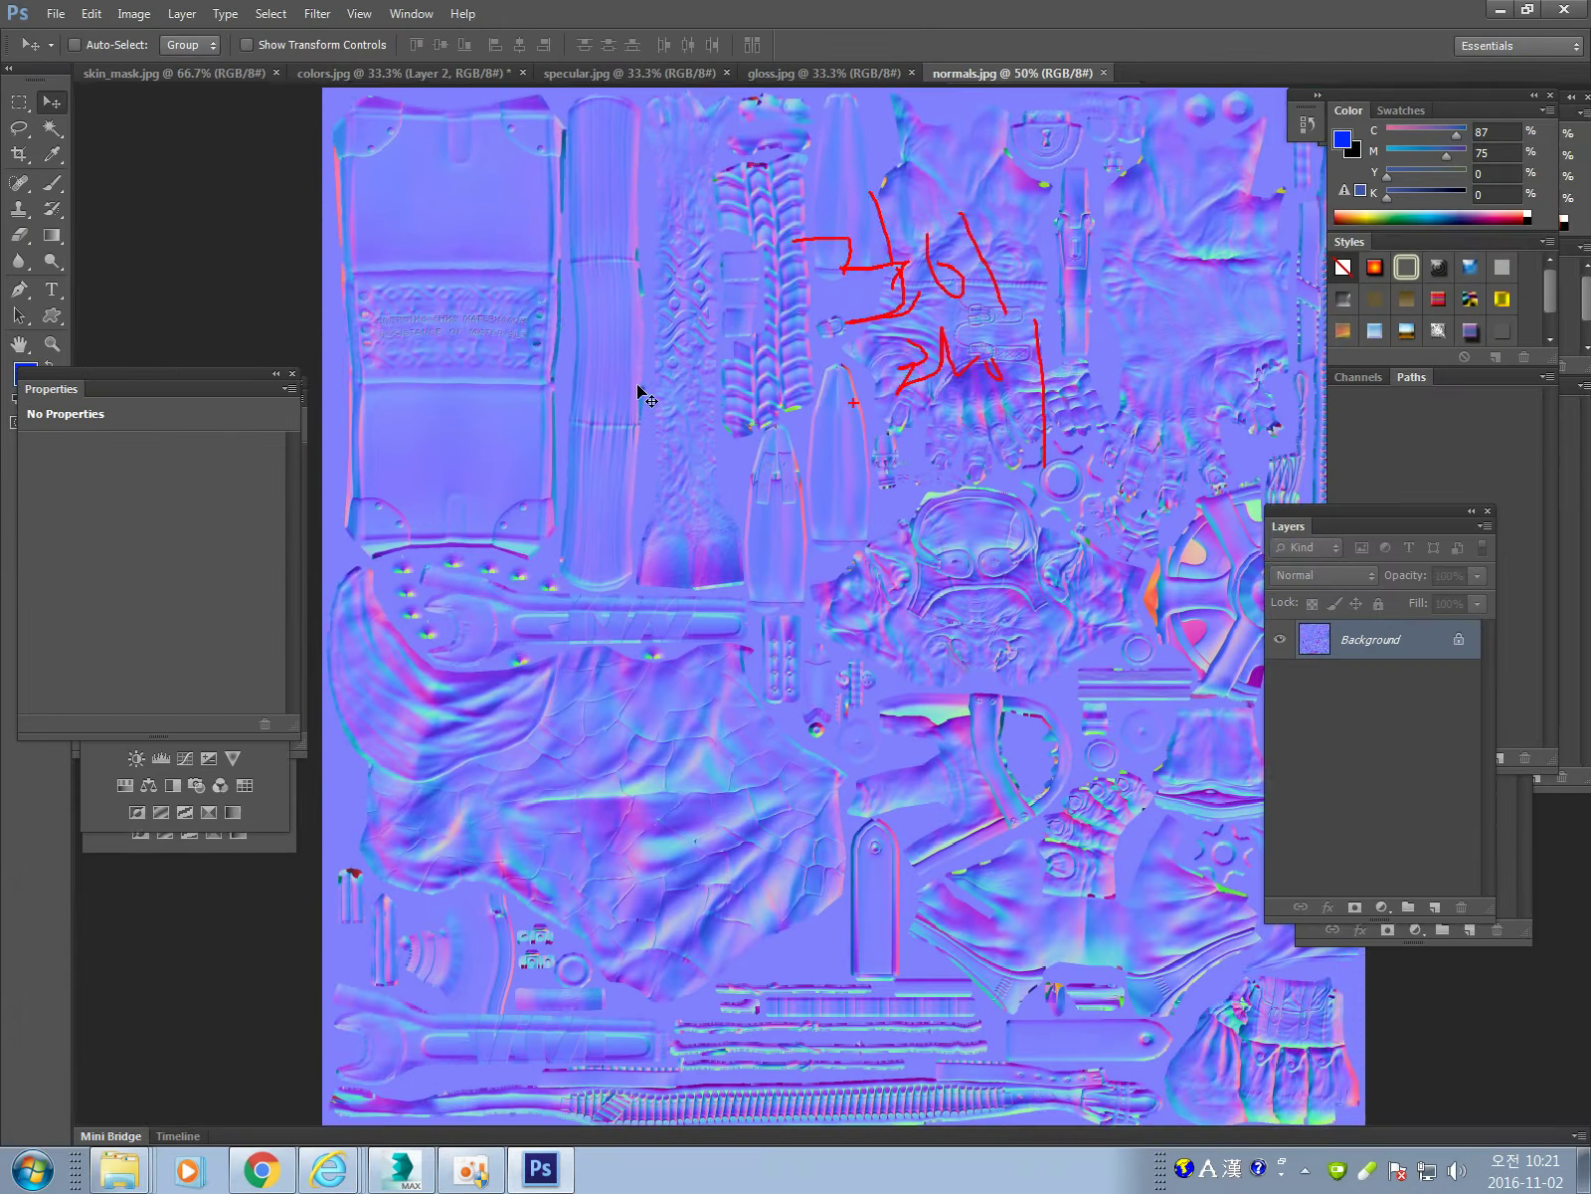
key("Escape")
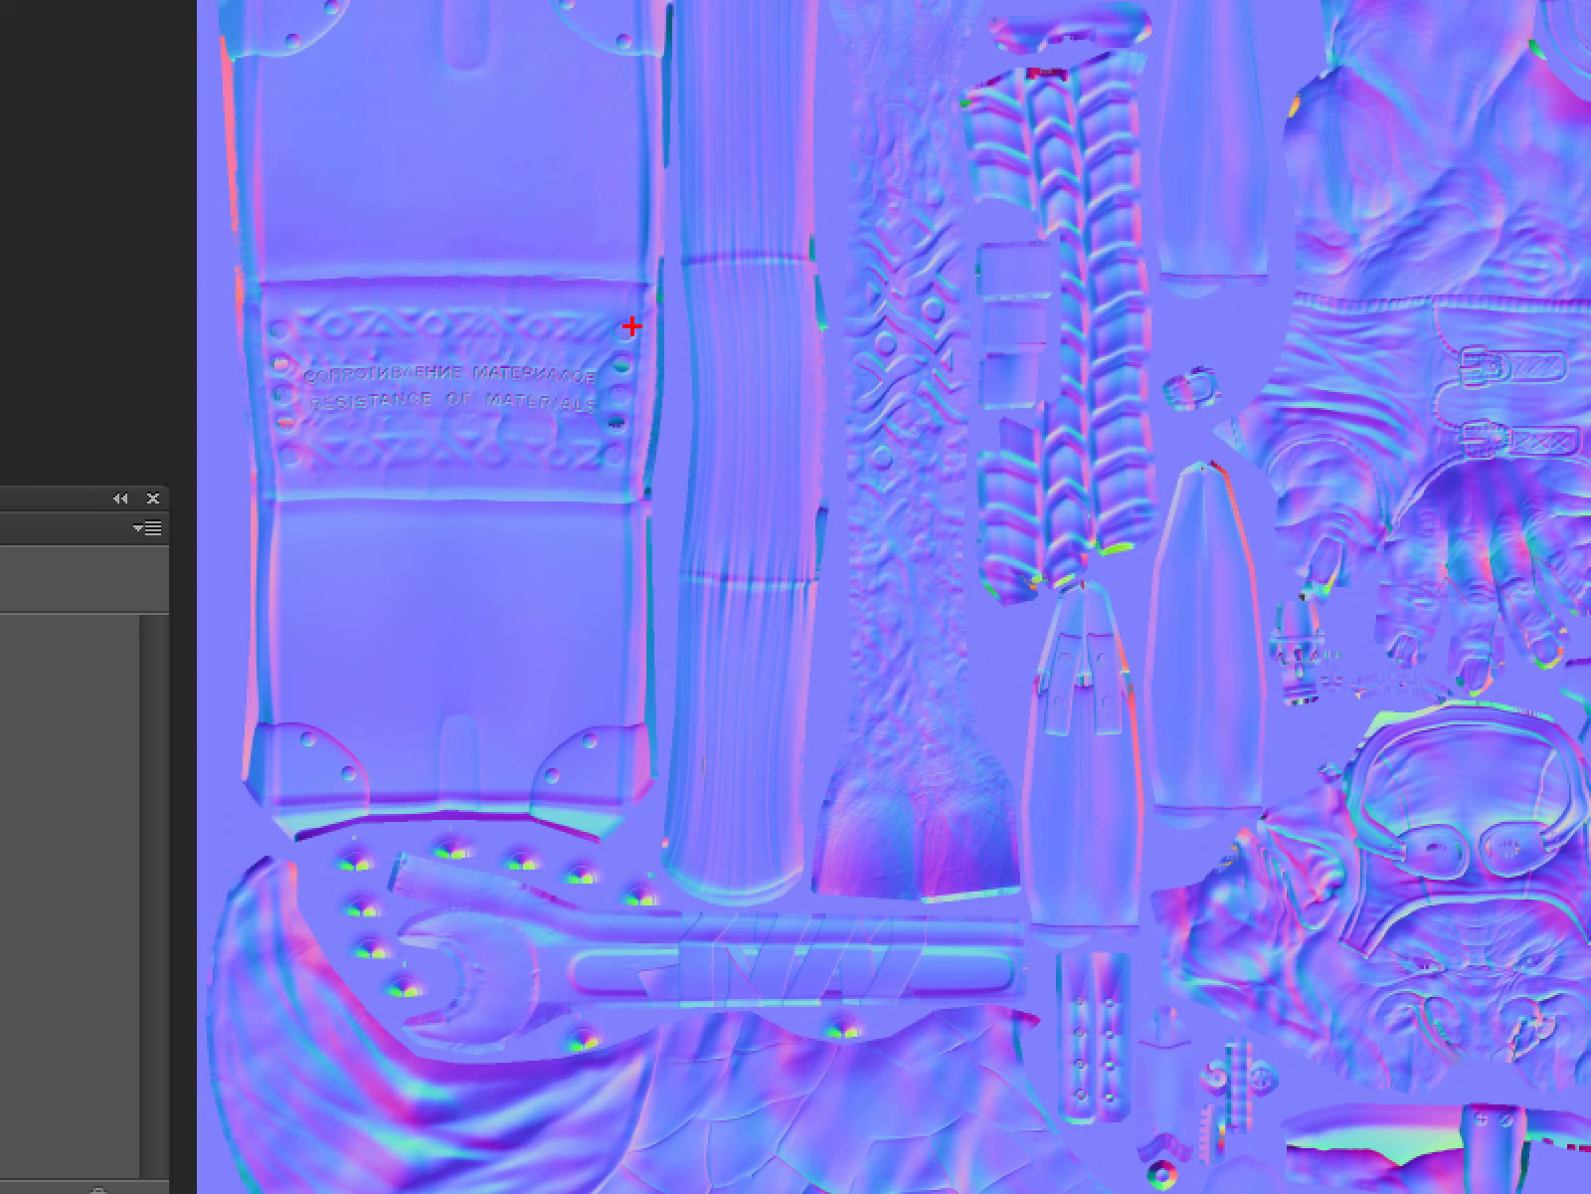
mouse_move(781, 266)
left_mouse_down()
mouse_move(611, 355)
mouse_move(709, 211)
mouse_move(701, 229)
left_mouse_up()
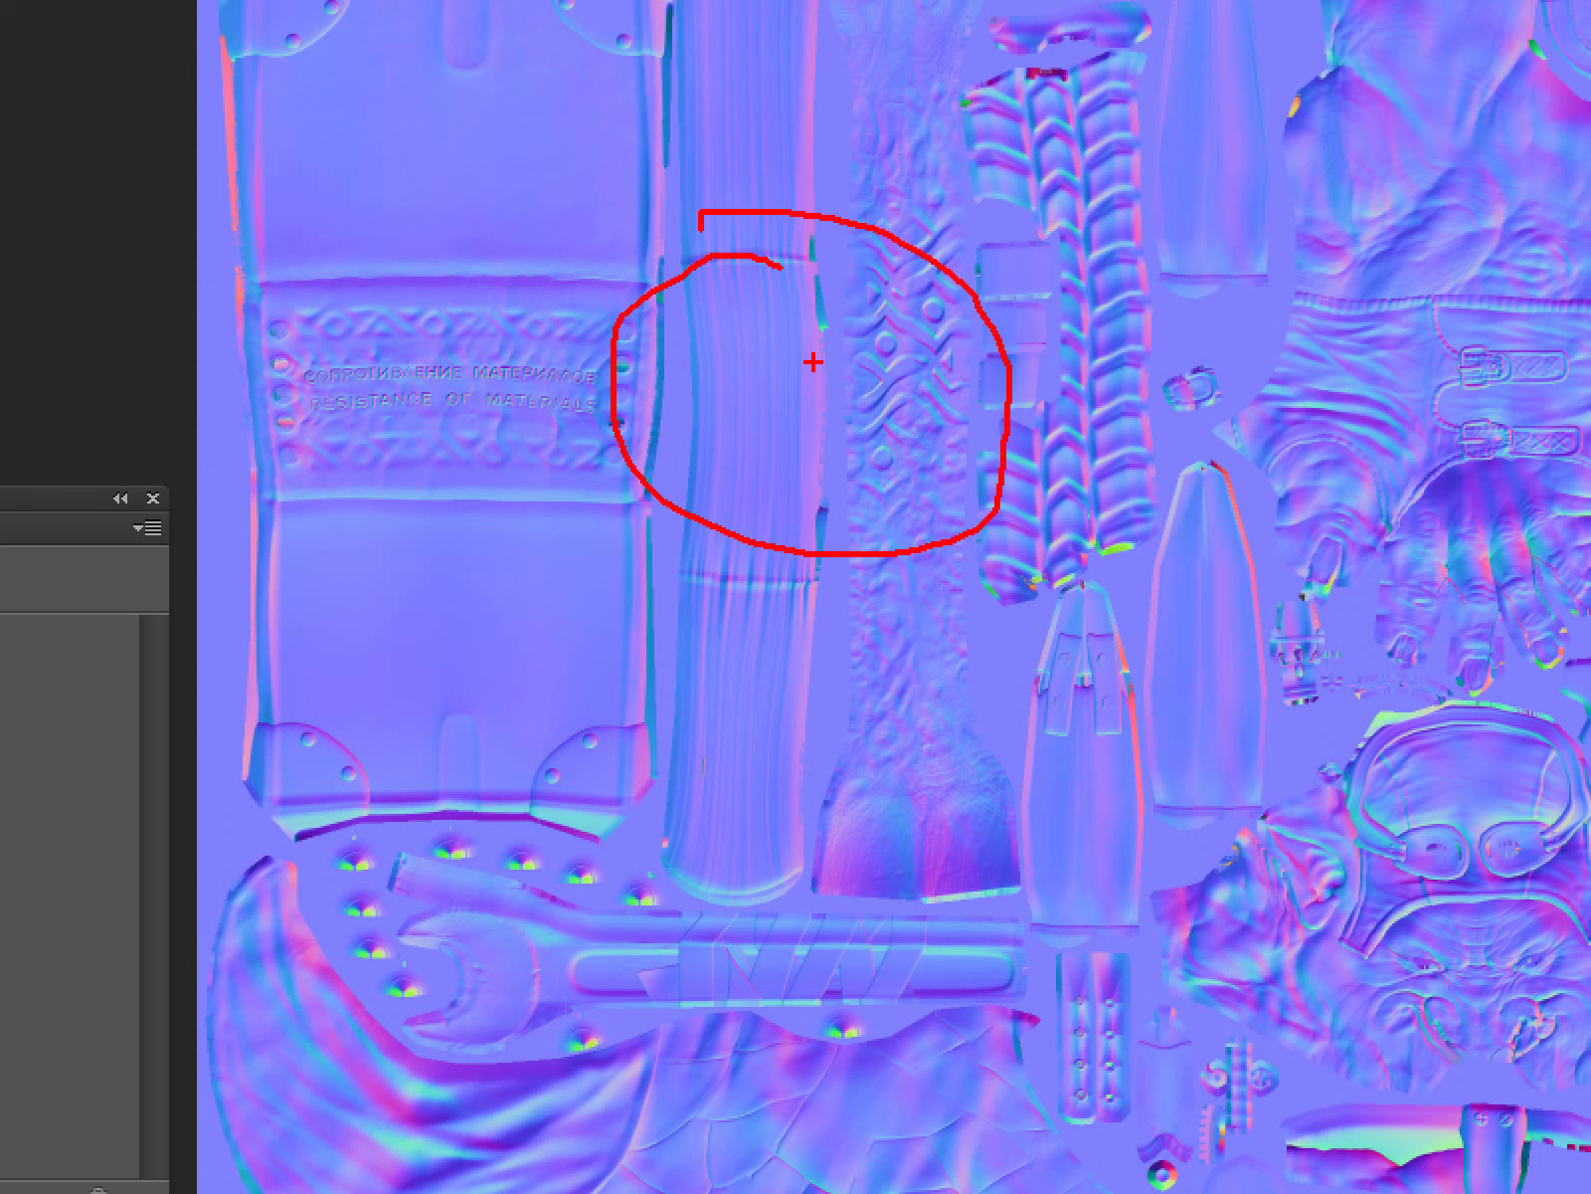
mouse_move(811, 360)
left_mouse_down()
mouse_move(729, 376)
mouse_move(838, 403)
mouse_move(798, 357)
left_mouse_up()
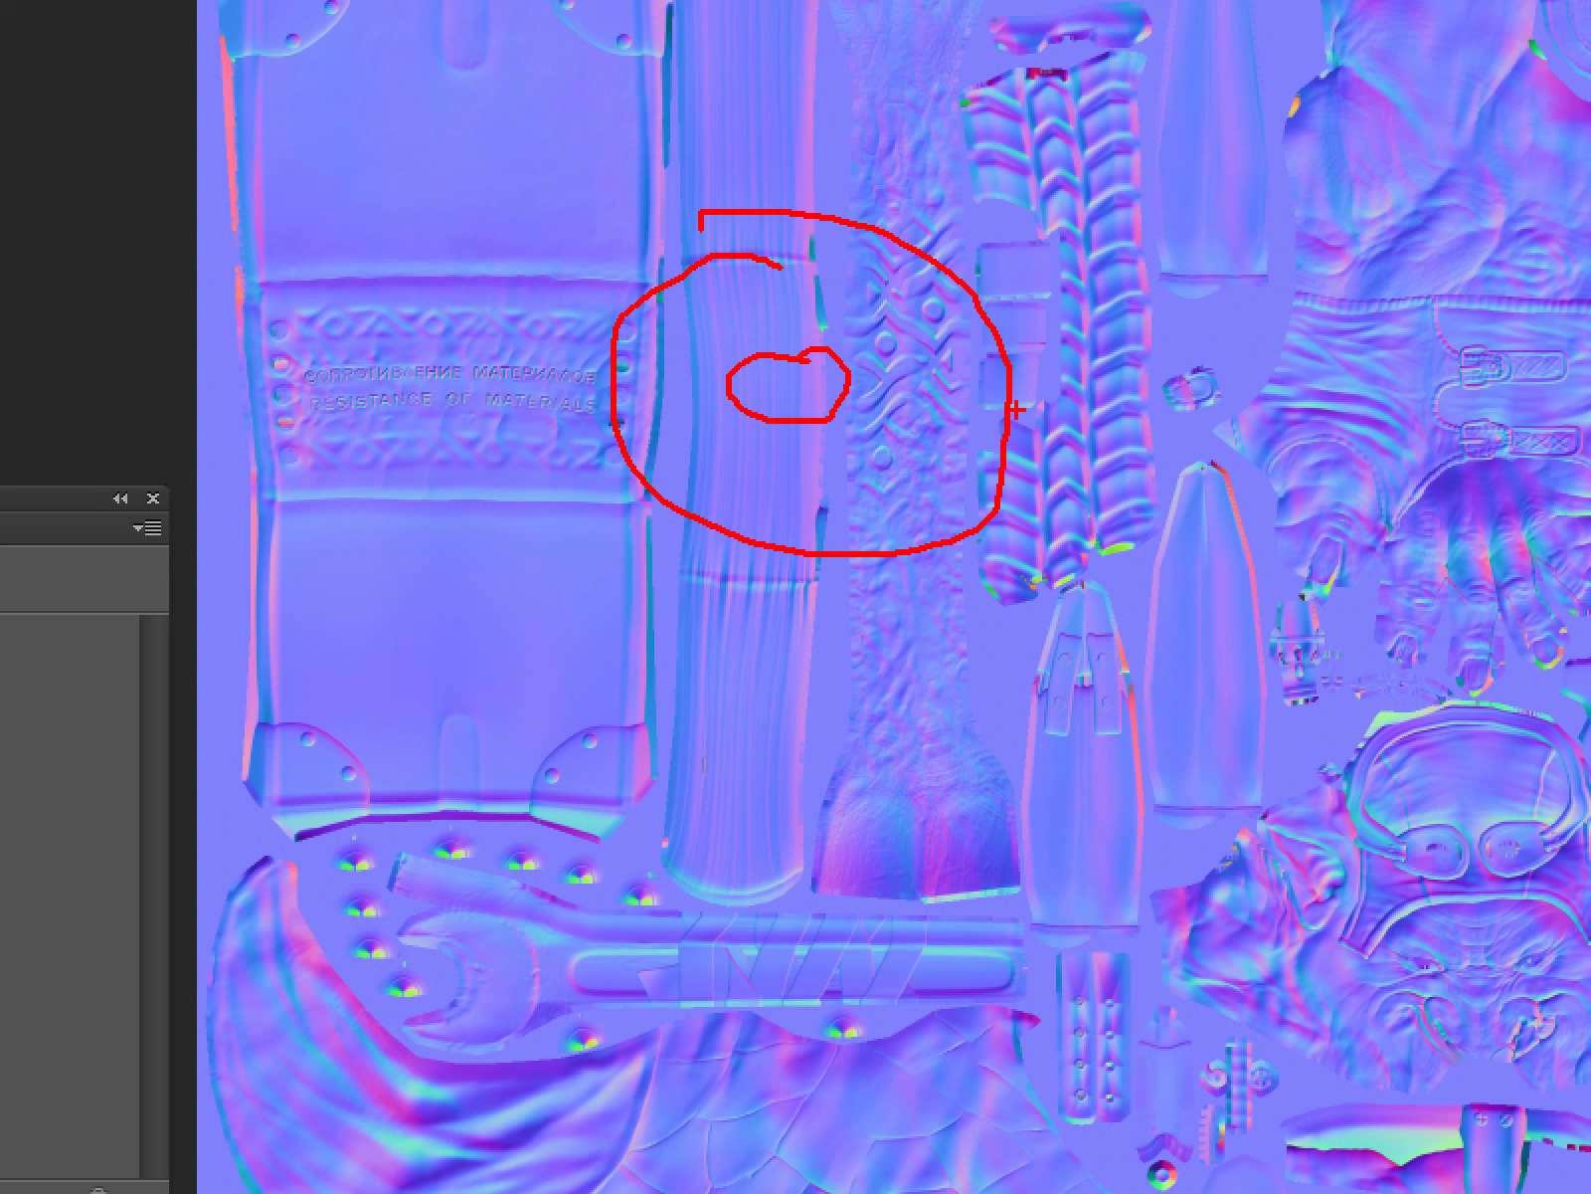
left_click_drag(974, 355, 1088, 352)
mouse_move(1091, 550)
left_mouse_down()
mouse_move(1221, 214)
mouse_move(1311, 269)
mouse_move(1412, 555)
mouse_move(1177, 559)
mouse_move(1100, 543)
left_mouse_up()
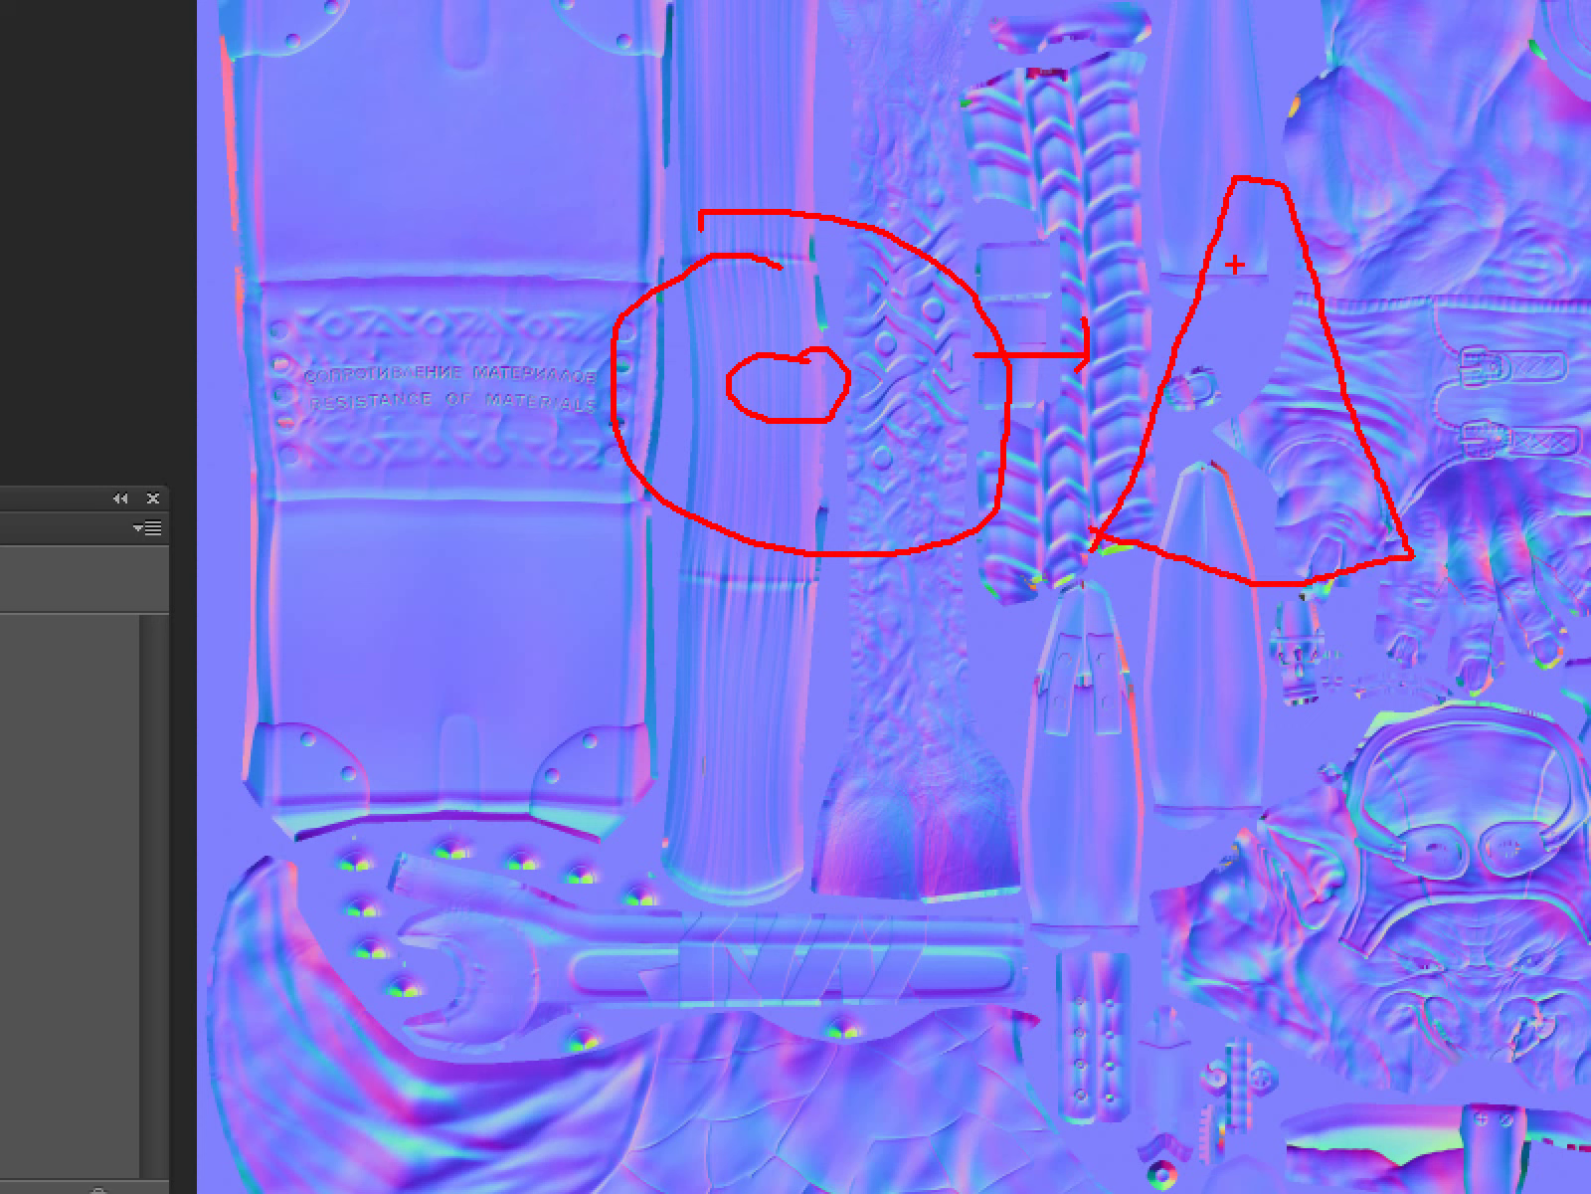
left_click_drag(1247, 165, 1302, 177)
mouse_move(796, 348)
left_mouse_down()
mouse_move(825, 383)
mouse_move(1154, 211)
mouse_move(1265, 189)
mouse_move(1261, 227)
left_mouse_up()
mouse_move(1112, 533)
left_mouse_down()
mouse_move(1432, 572)
mouse_move(1273, 550)
left_mouse_up()
mouse_move(691, 547)
left_mouse_down()
mouse_move(940, 522)
mouse_move(1273, 615)
left_mouse_up()
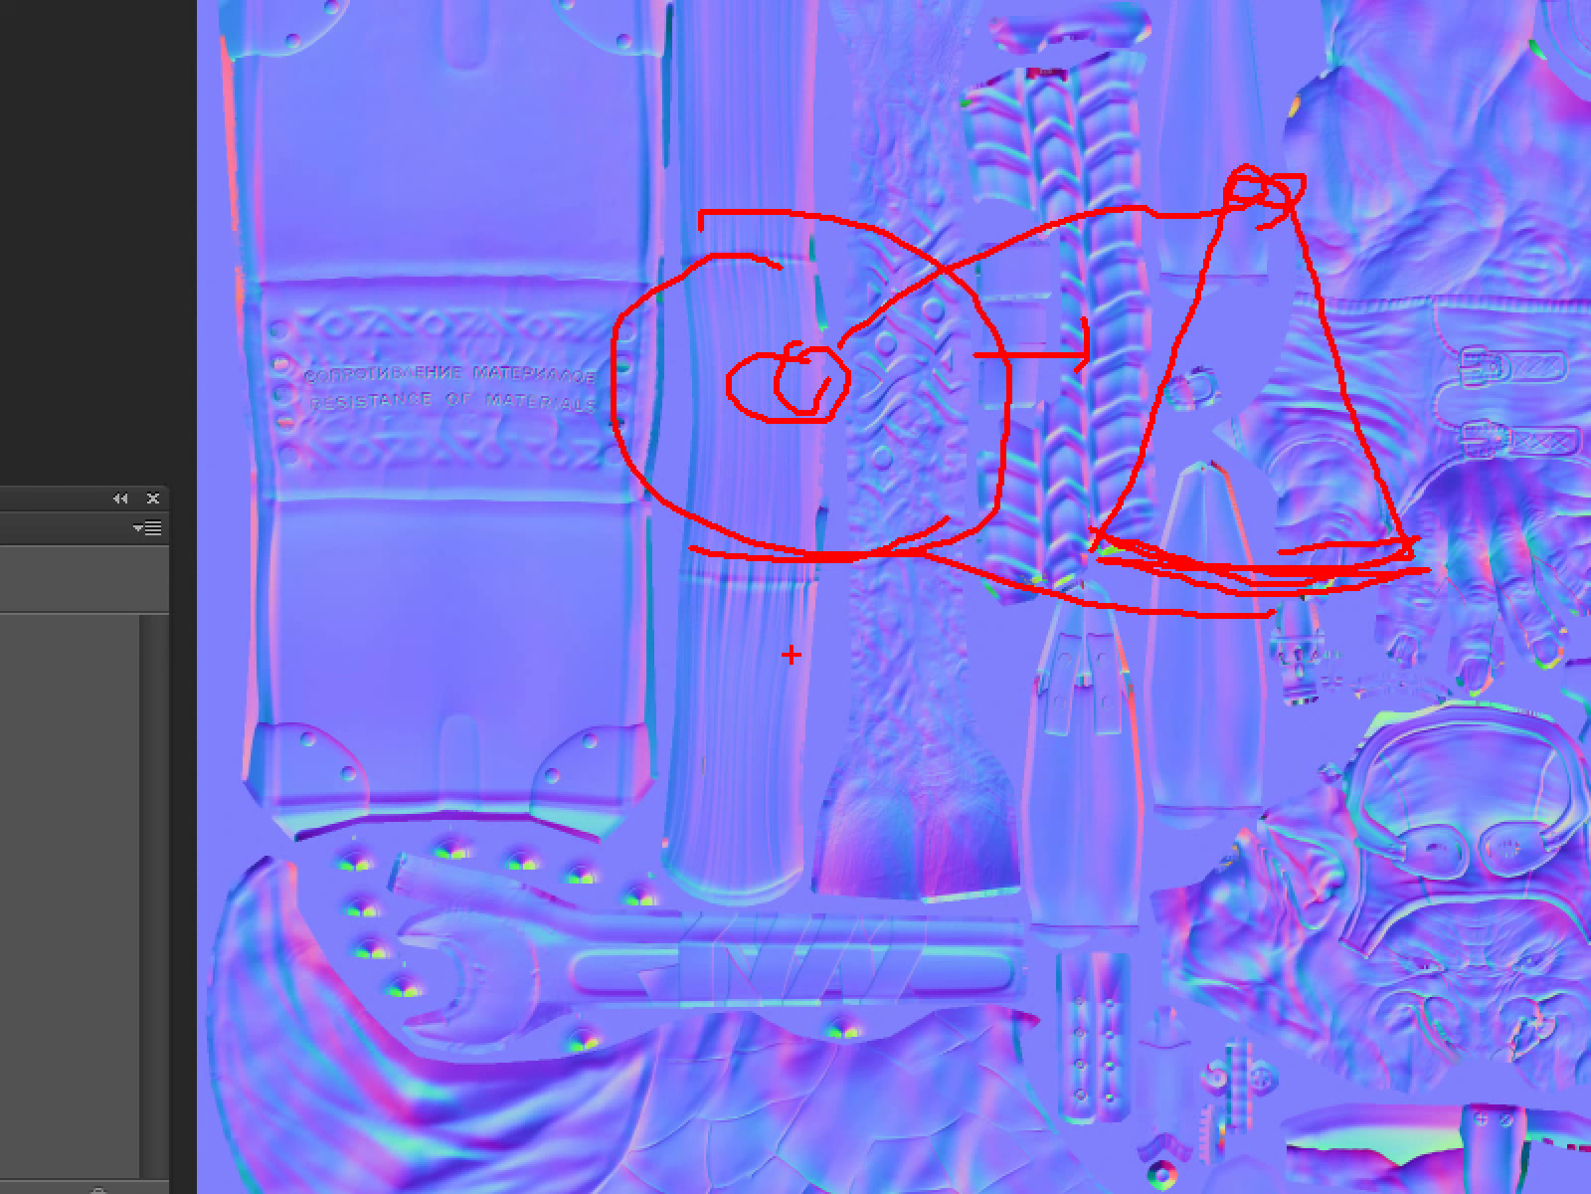
mouse_move(794, 653)
left_mouse_down()
mouse_move(791, 905)
mouse_move(1002, 641)
mouse_move(1144, 853)
mouse_move(870, 907)
mouse_move(796, 906)
left_mouse_up()
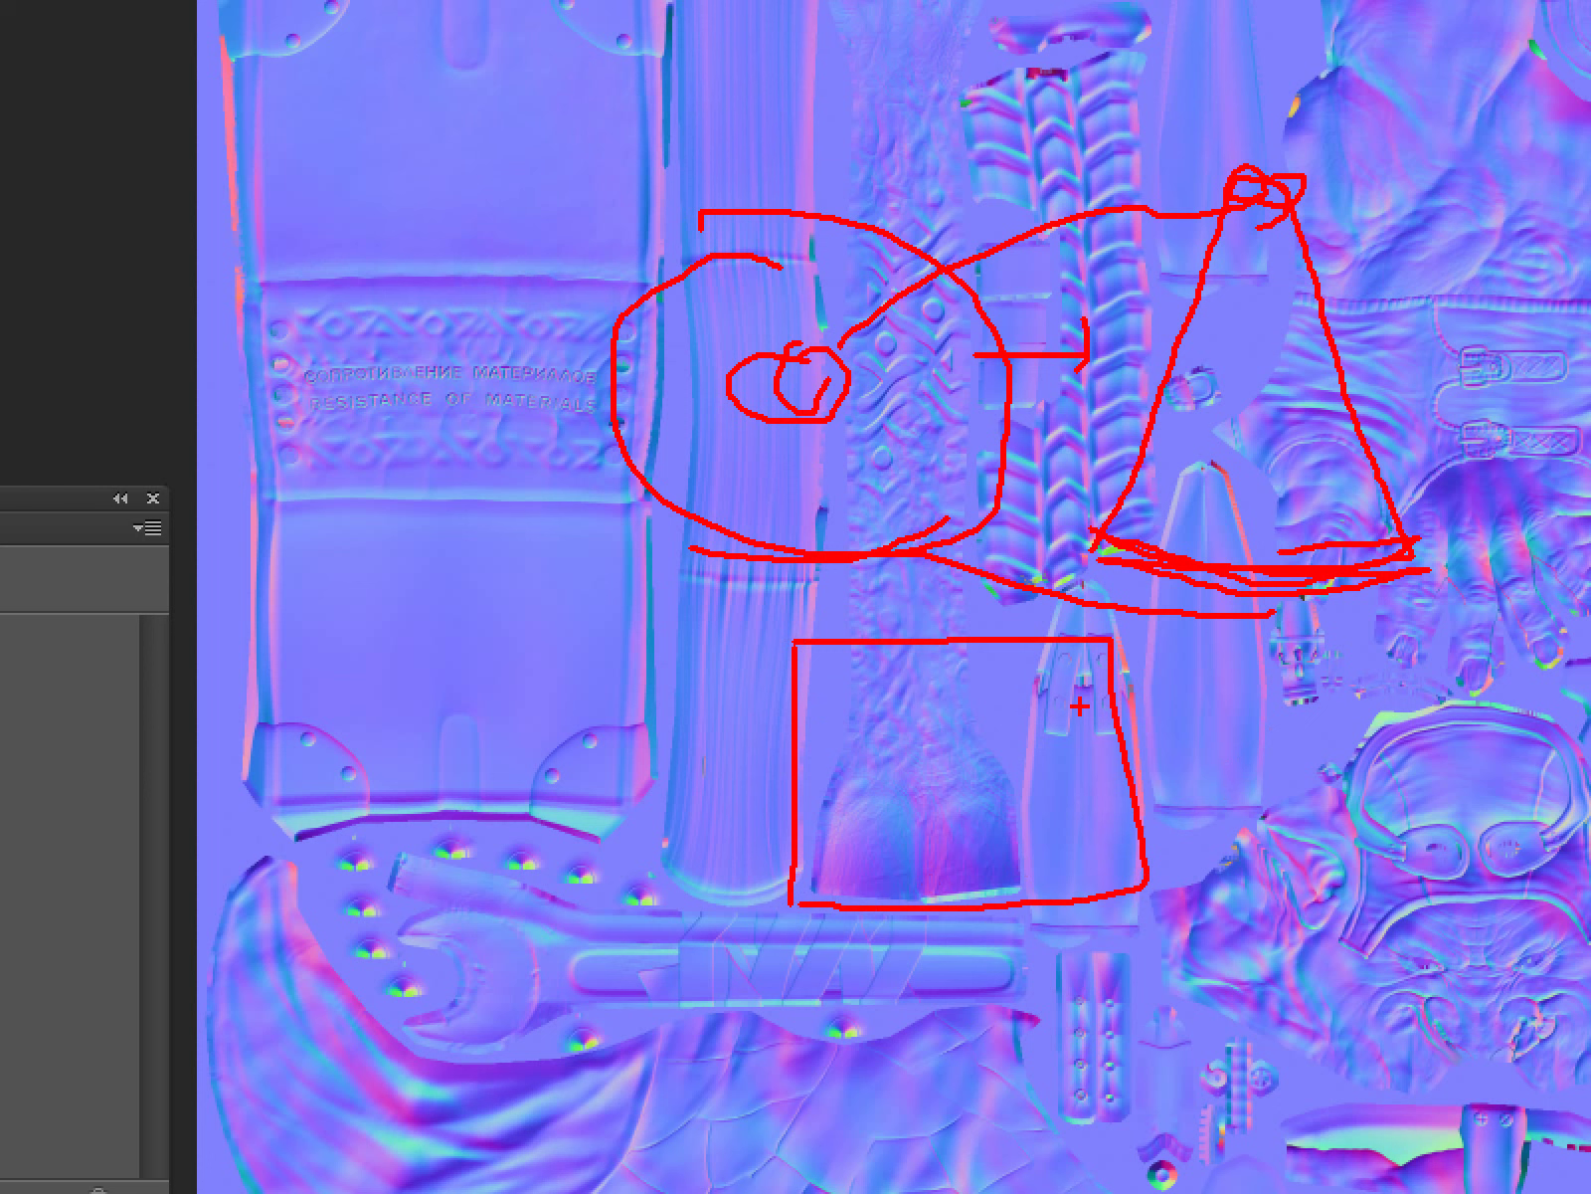
mouse_move(799, 647)
left_mouse_down()
mouse_move(828, 686)
mouse_move(1084, 680)
left_mouse_up()
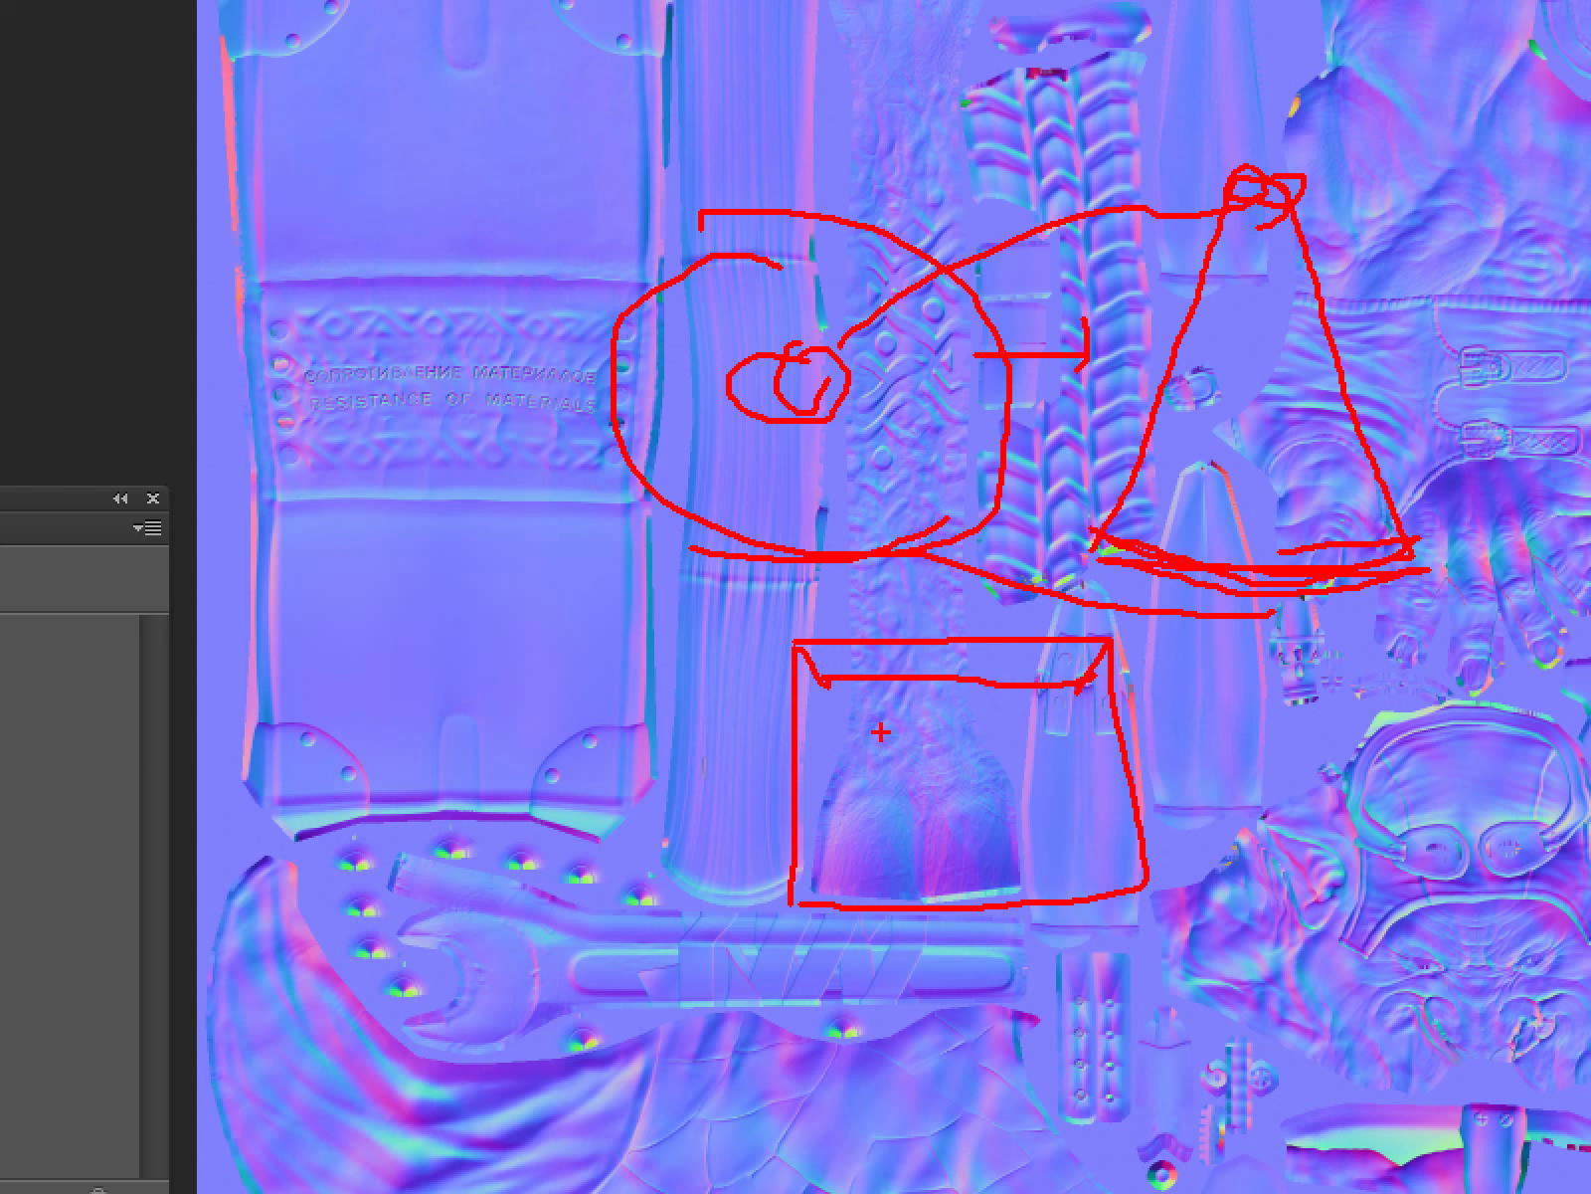
mouse_move(829, 679)
left_mouse_down()
mouse_move(836, 852)
mouse_move(1085, 866)
left_mouse_up()
mouse_move(1086, 684)
left_mouse_down()
mouse_move(1092, 890)
mouse_move(1144, 863)
left_mouse_up()
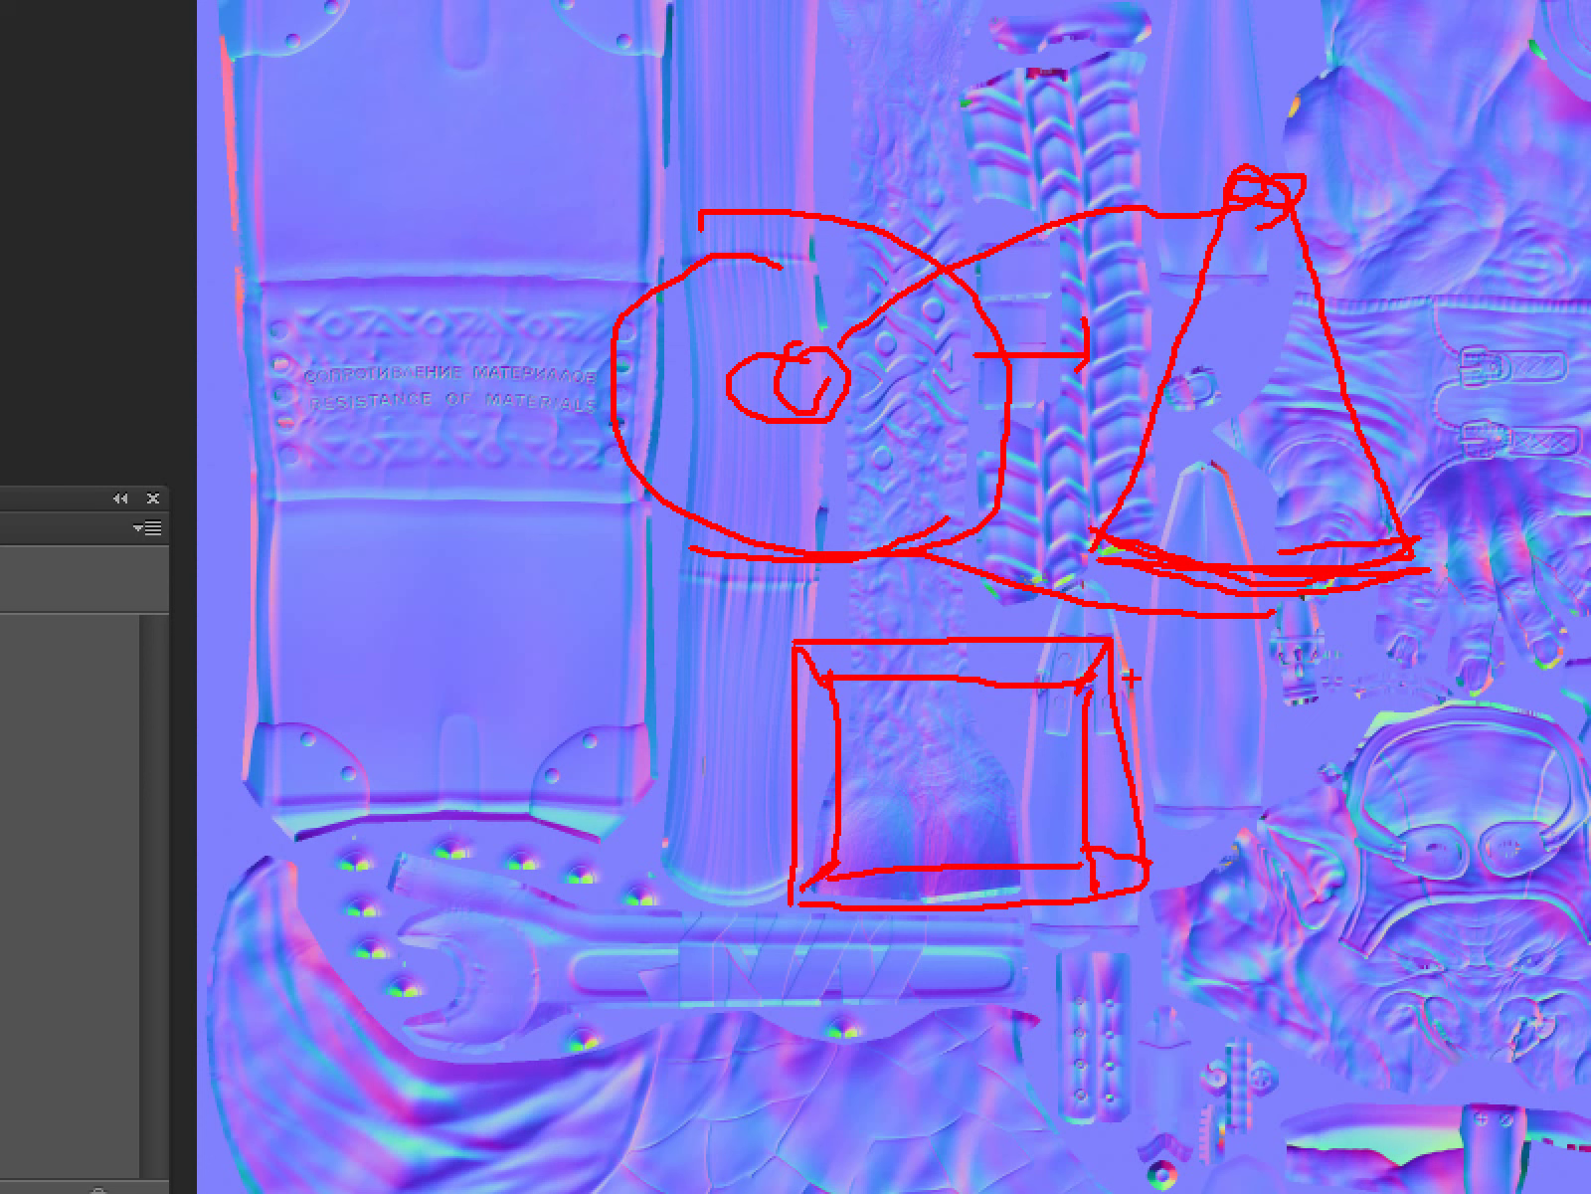
left_click_drag(1081, 674, 1078, 793)
left_click_drag(1314, 688, 1299, 955)
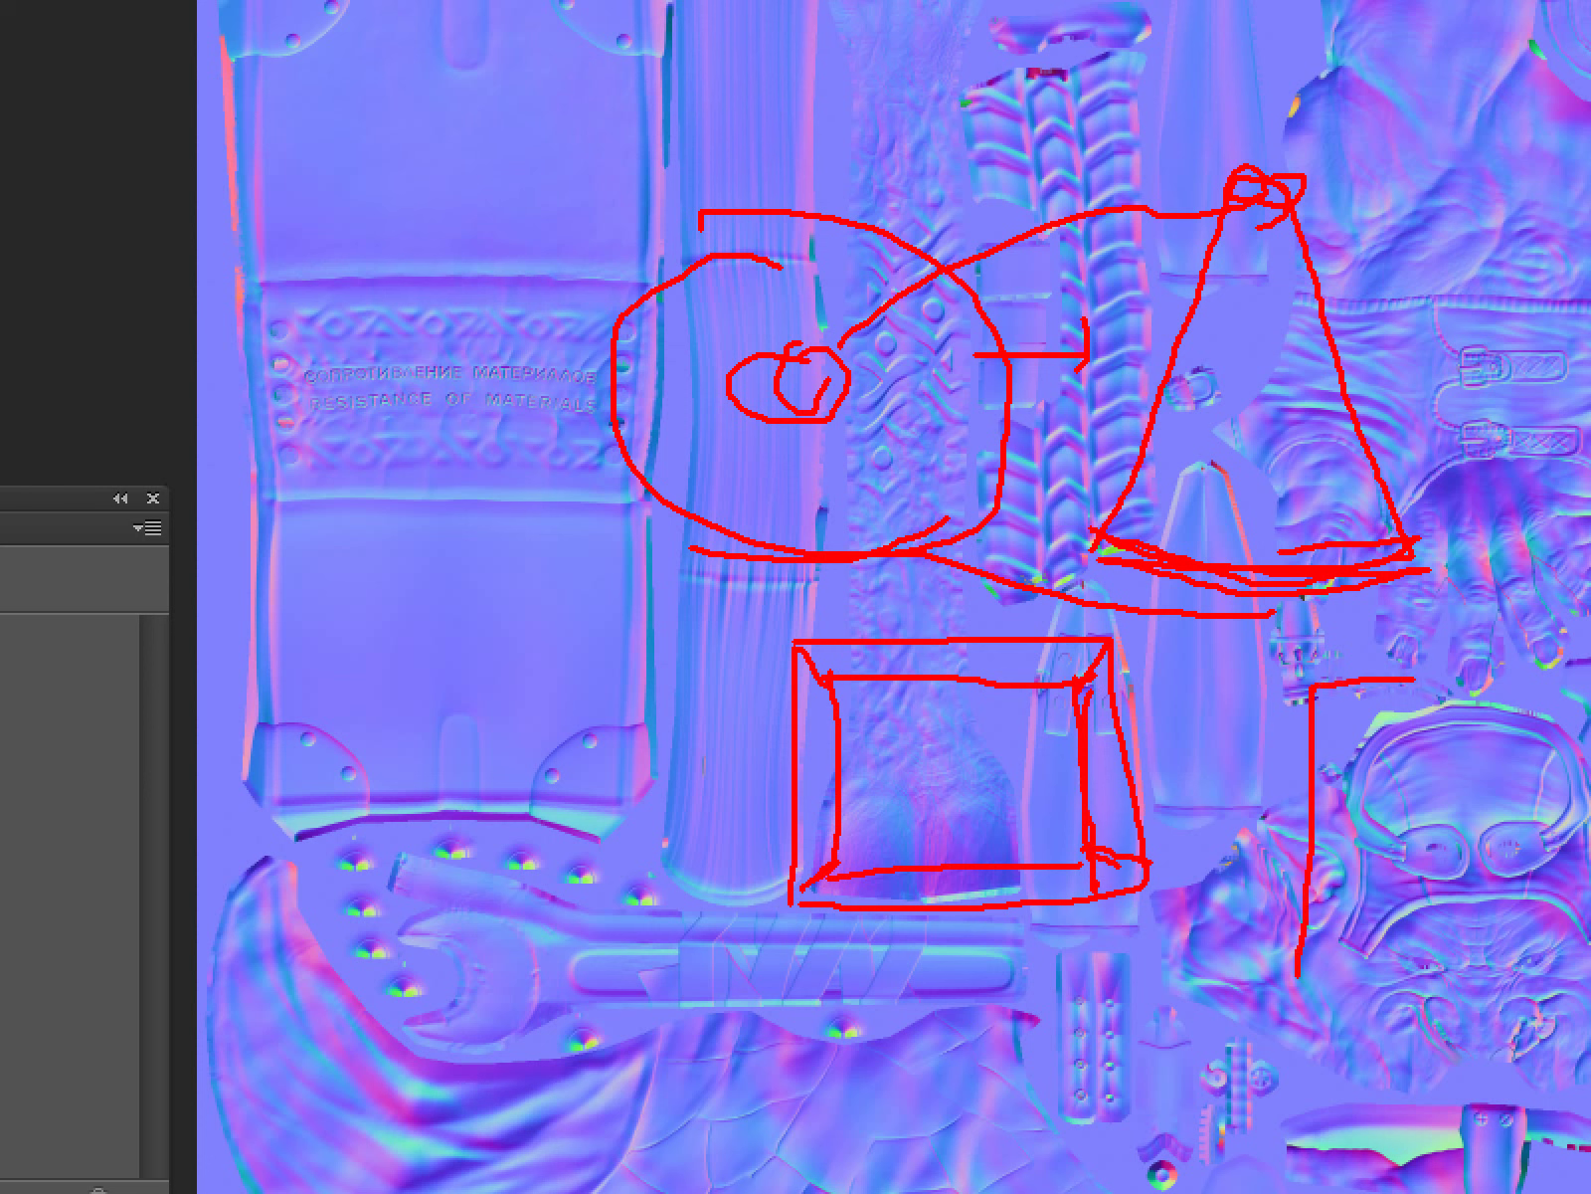
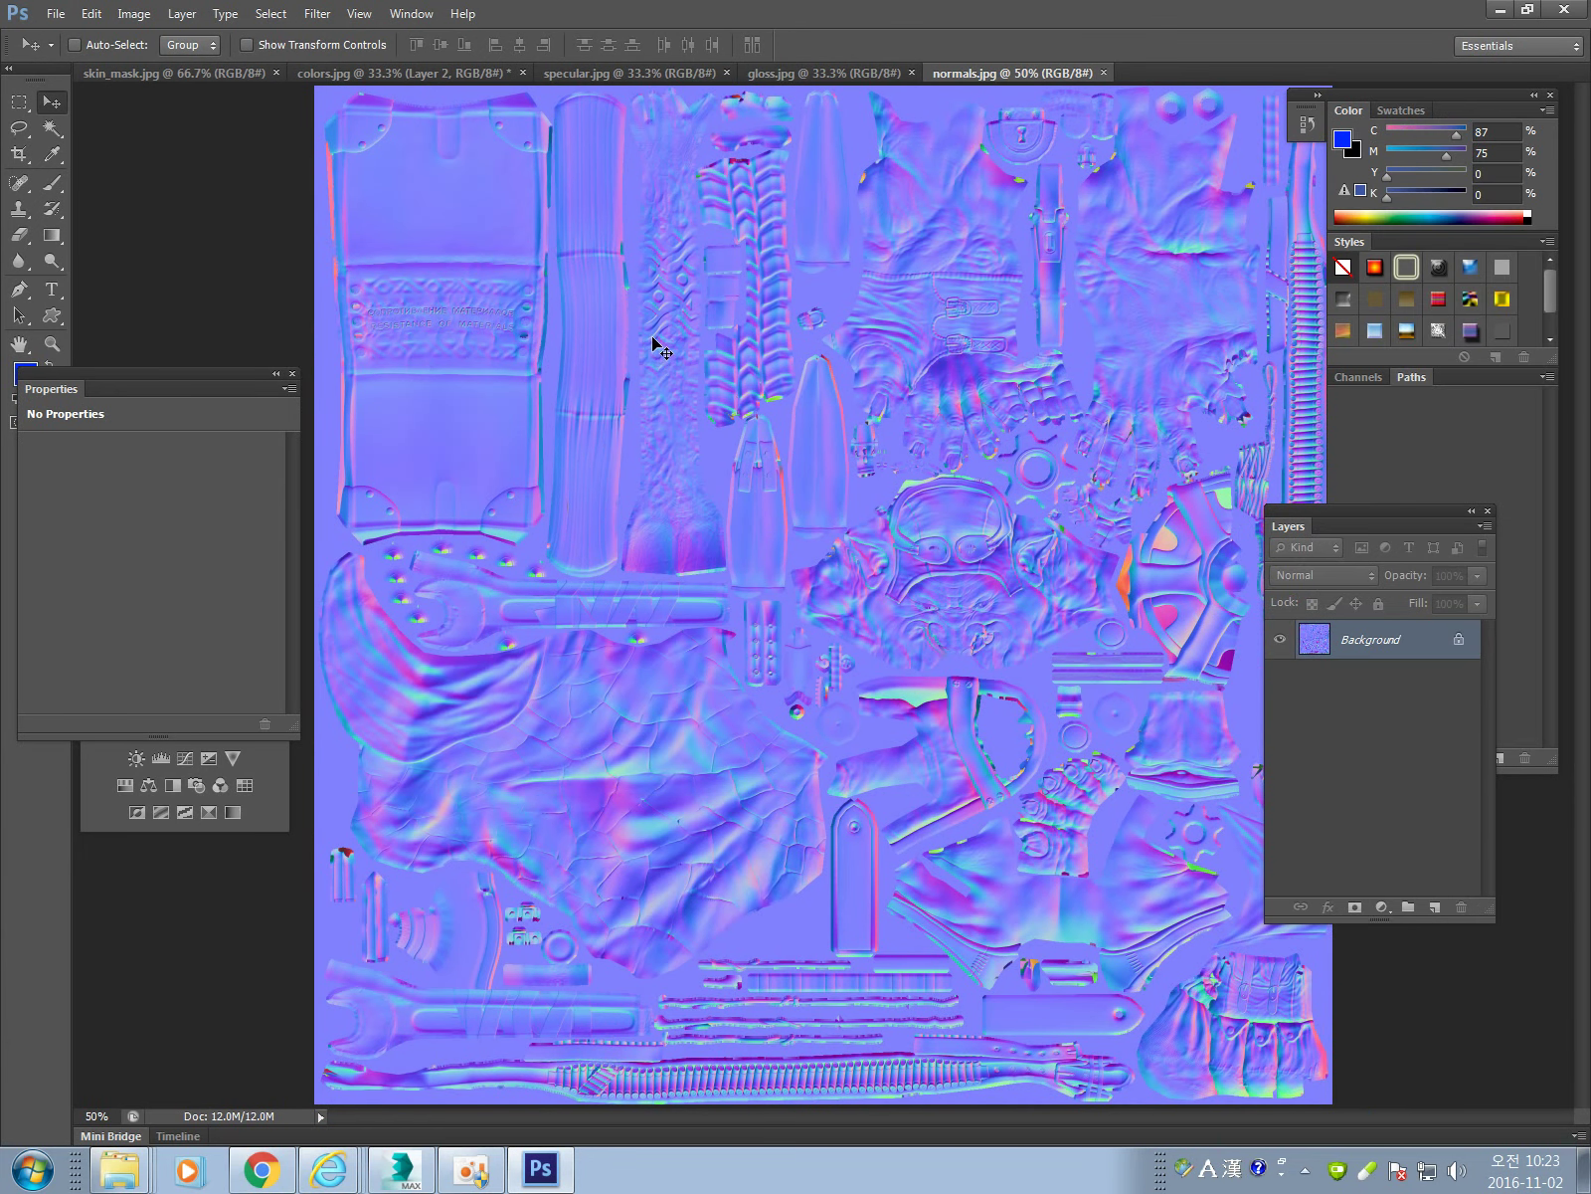
key("ctrl+1")
mouse_move(537, 250)
left_mouse_down()
mouse_move(507, 385)
mouse_move(626, 262)
left_mouse_up()
left_click_drag(819, 468, 853, 437)
mouse_move(994, 484)
left_mouse_down()
mouse_move(1010, 542)
mouse_move(1049, 431)
left_mouse_up()
mouse_move(1071, 482)
left_mouse_down()
mouse_move(1208, 443)
mouse_move(1328, 467)
mouse_move(1376, 345)
left_mouse_up()
left_click_drag(1393, 139, 1480, 270)
key("Escape")
key("ctrl+1")
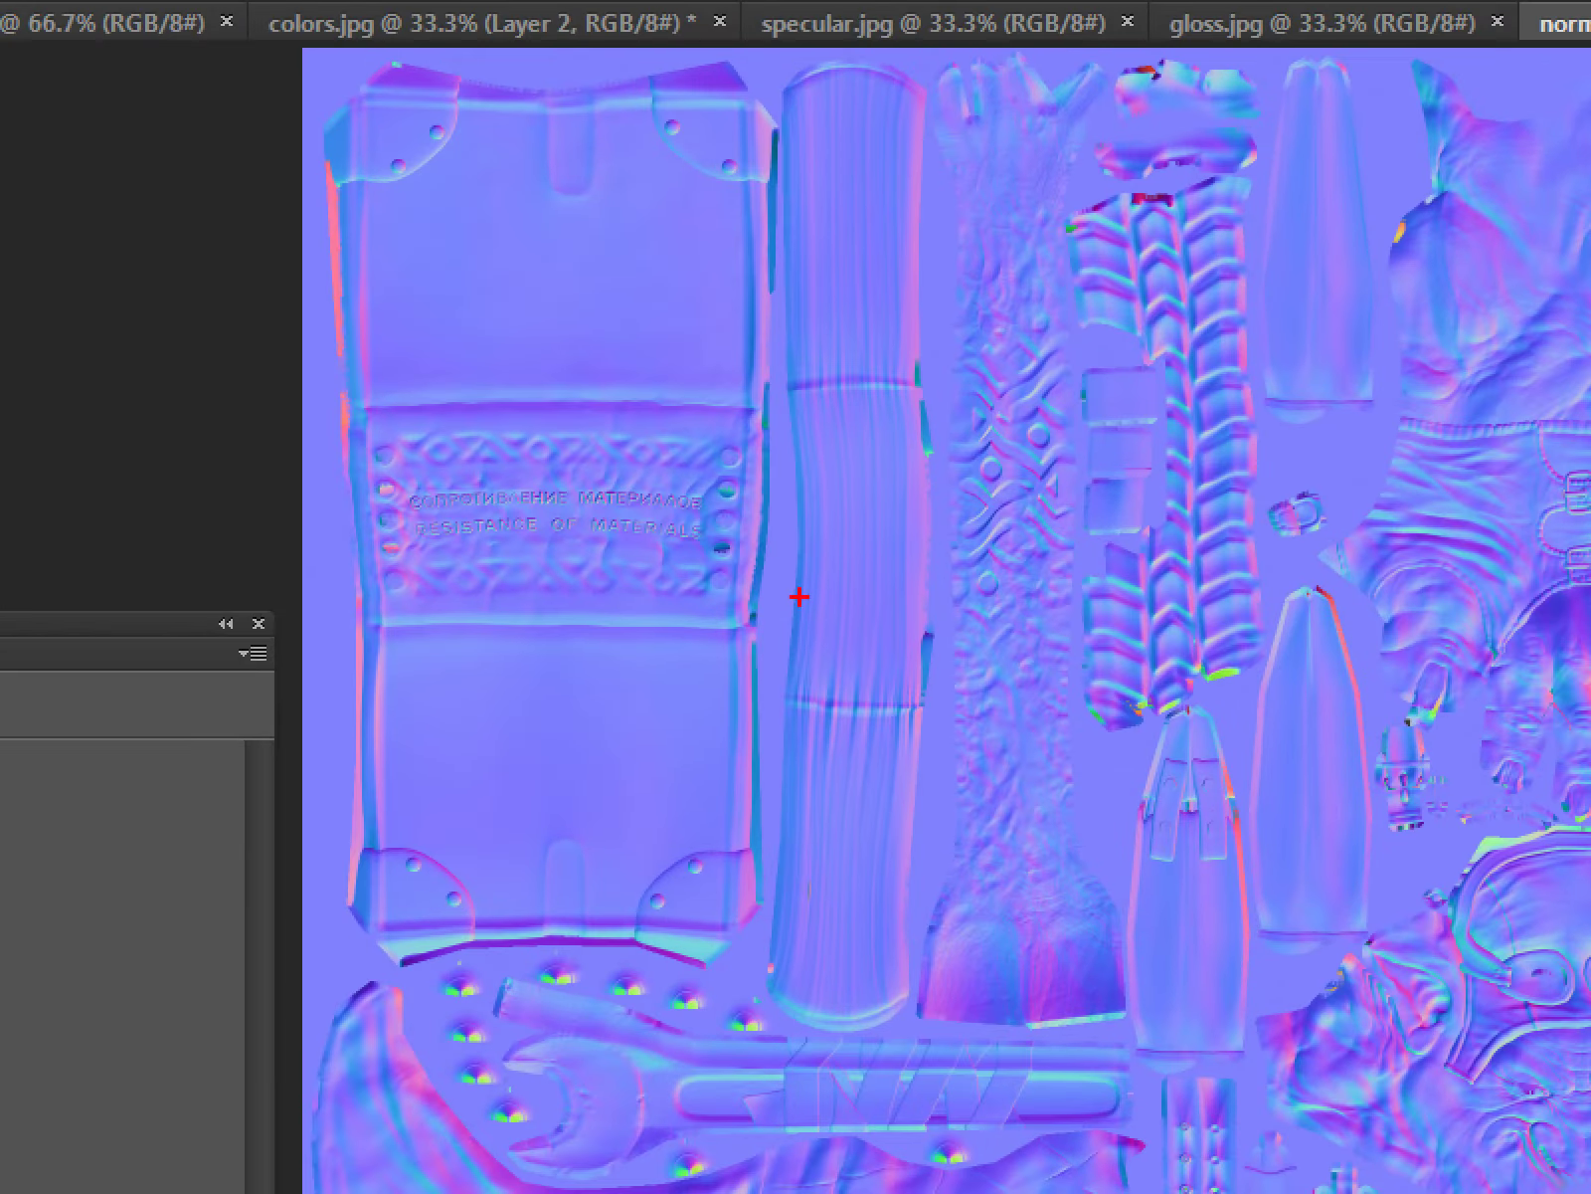
left_click_drag(391, 336, 437, 418)
left_click_drag(490, 343, 584, 484)
left_click_drag(844, 753, 844, 852)
left_click_drag(825, 390, 886, 376)
left_click_drag(832, 498, 923, 507)
left_click_drag(1035, 567, 909, 671)
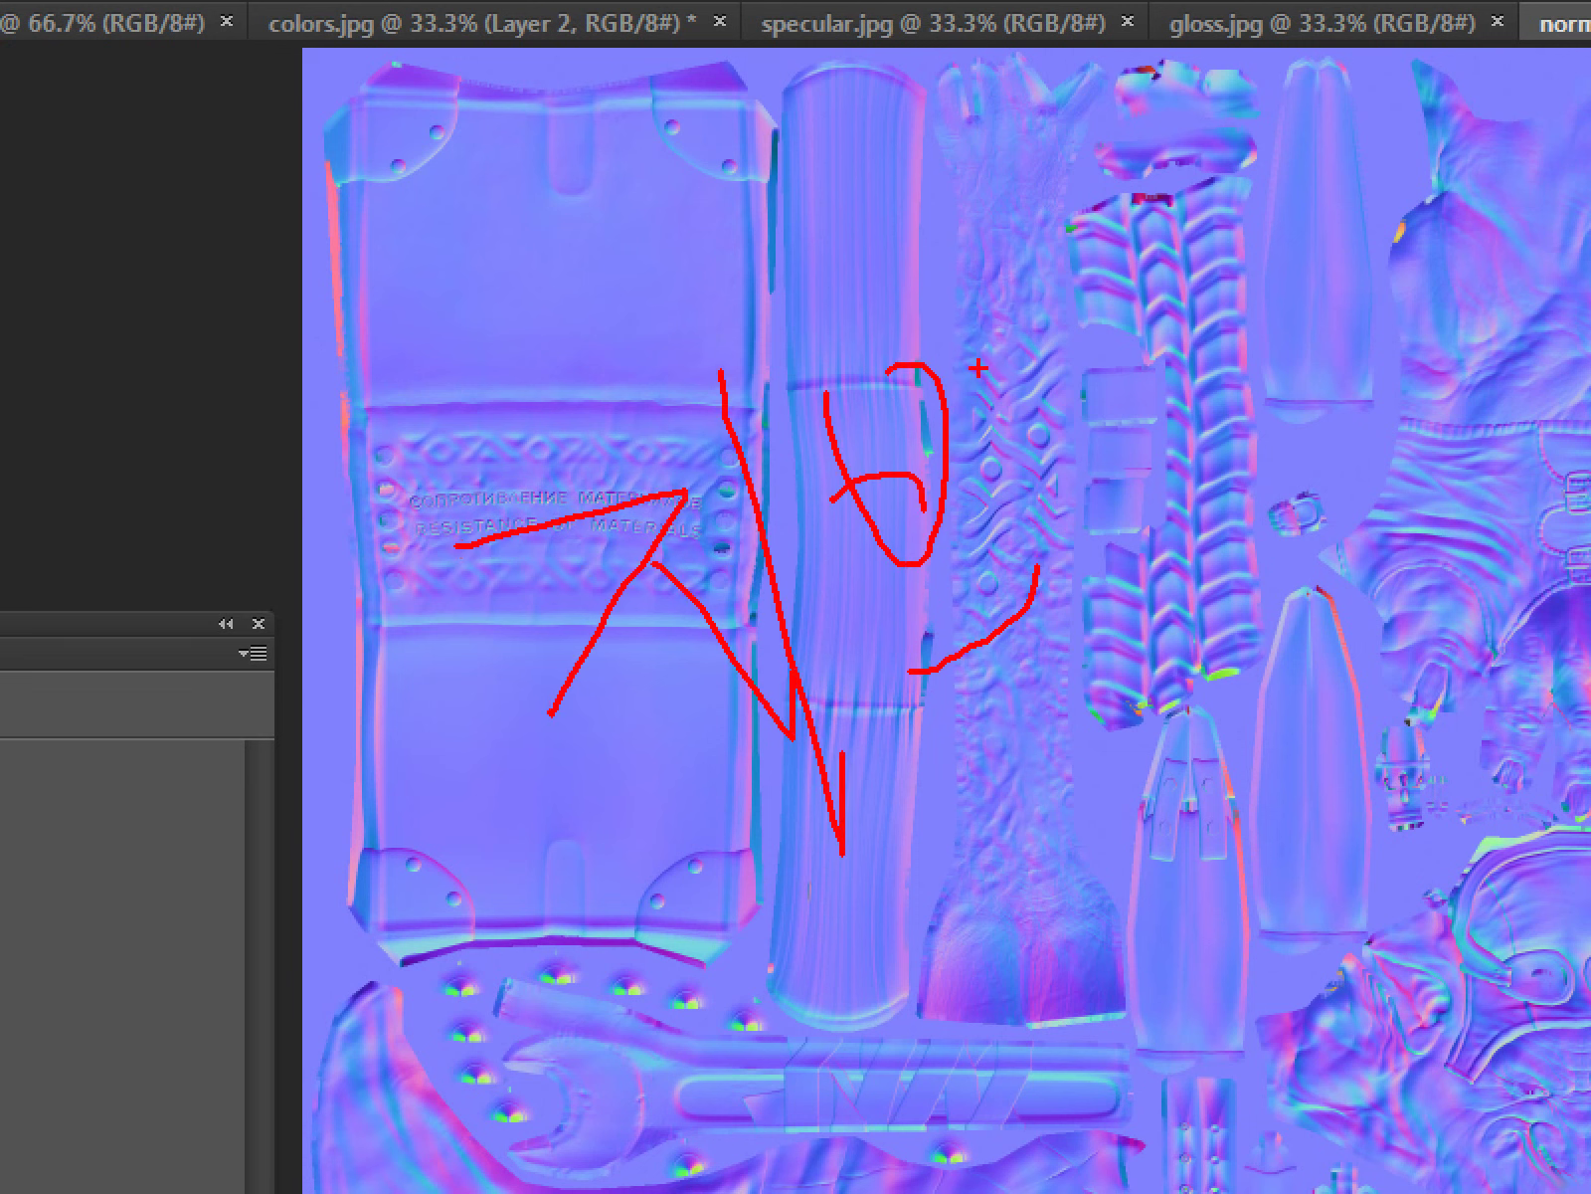
left_click_drag(971, 343, 1050, 455)
left_click_drag(1086, 410, 1152, 403)
left_click_drag(1198, 291, 1239, 309)
mouse_move(1200, 429)
left_mouse_down()
mouse_move(1301, 420)
mouse_move(1313, 495)
left_mouse_up()
left_click_drag(1255, 267, 1363, 504)
mouse_move(1398, 393)
left_mouse_down()
mouse_move(1428, 357)
mouse_move(1583, 555)
left_mouse_up()
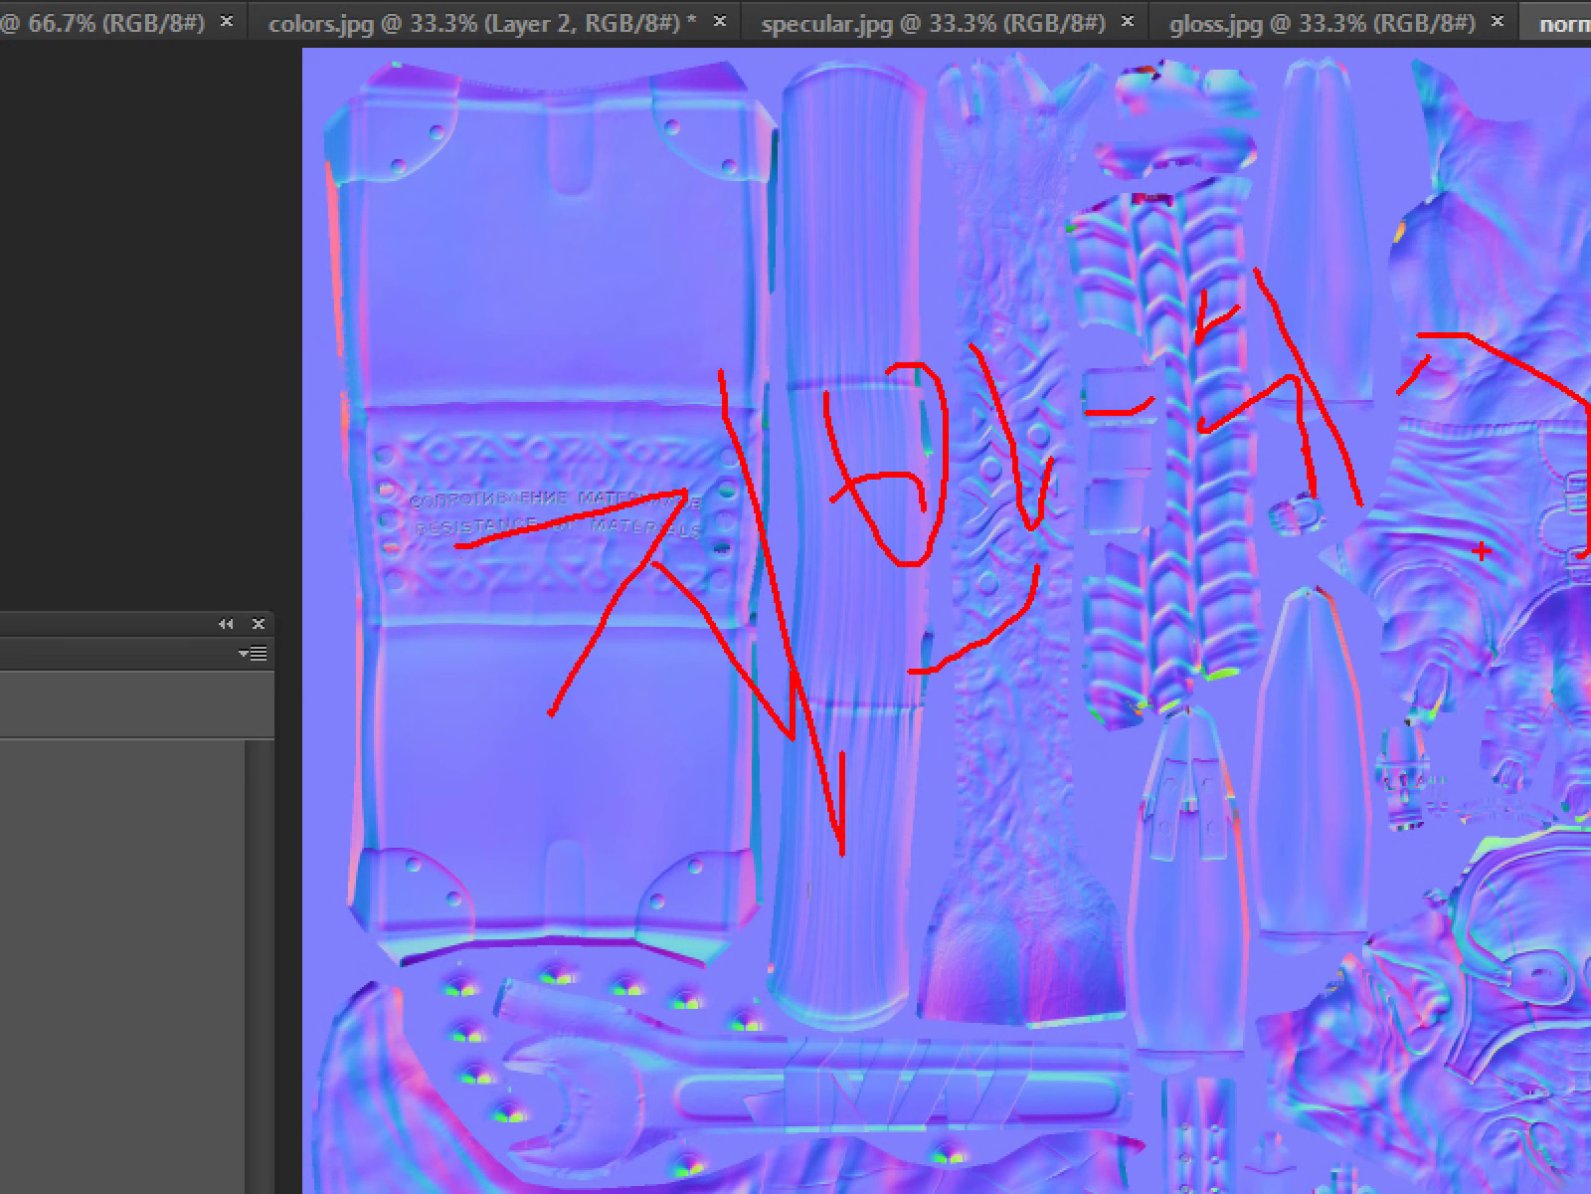
mouse_move(430, 764)
left_mouse_down()
mouse_move(889, 708)
mouse_move(1588, 502)
left_mouse_up()
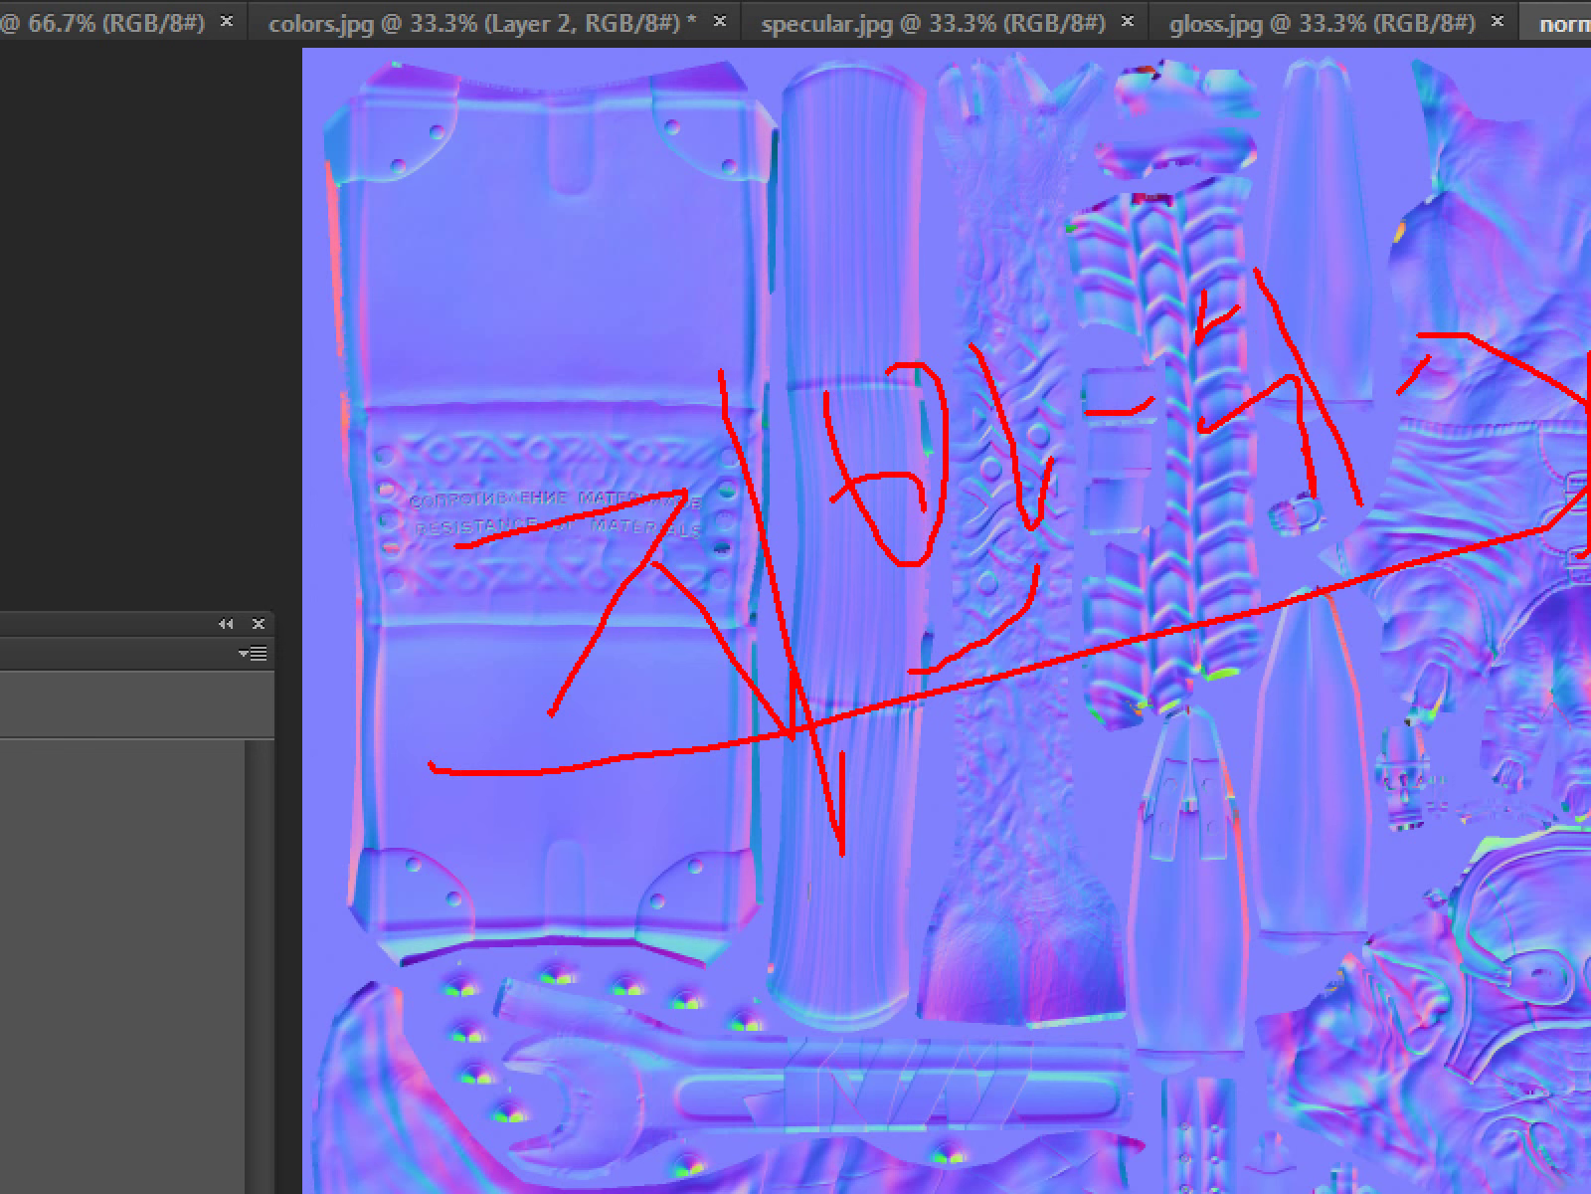
left_click_drag(562, 711, 1588, 268)
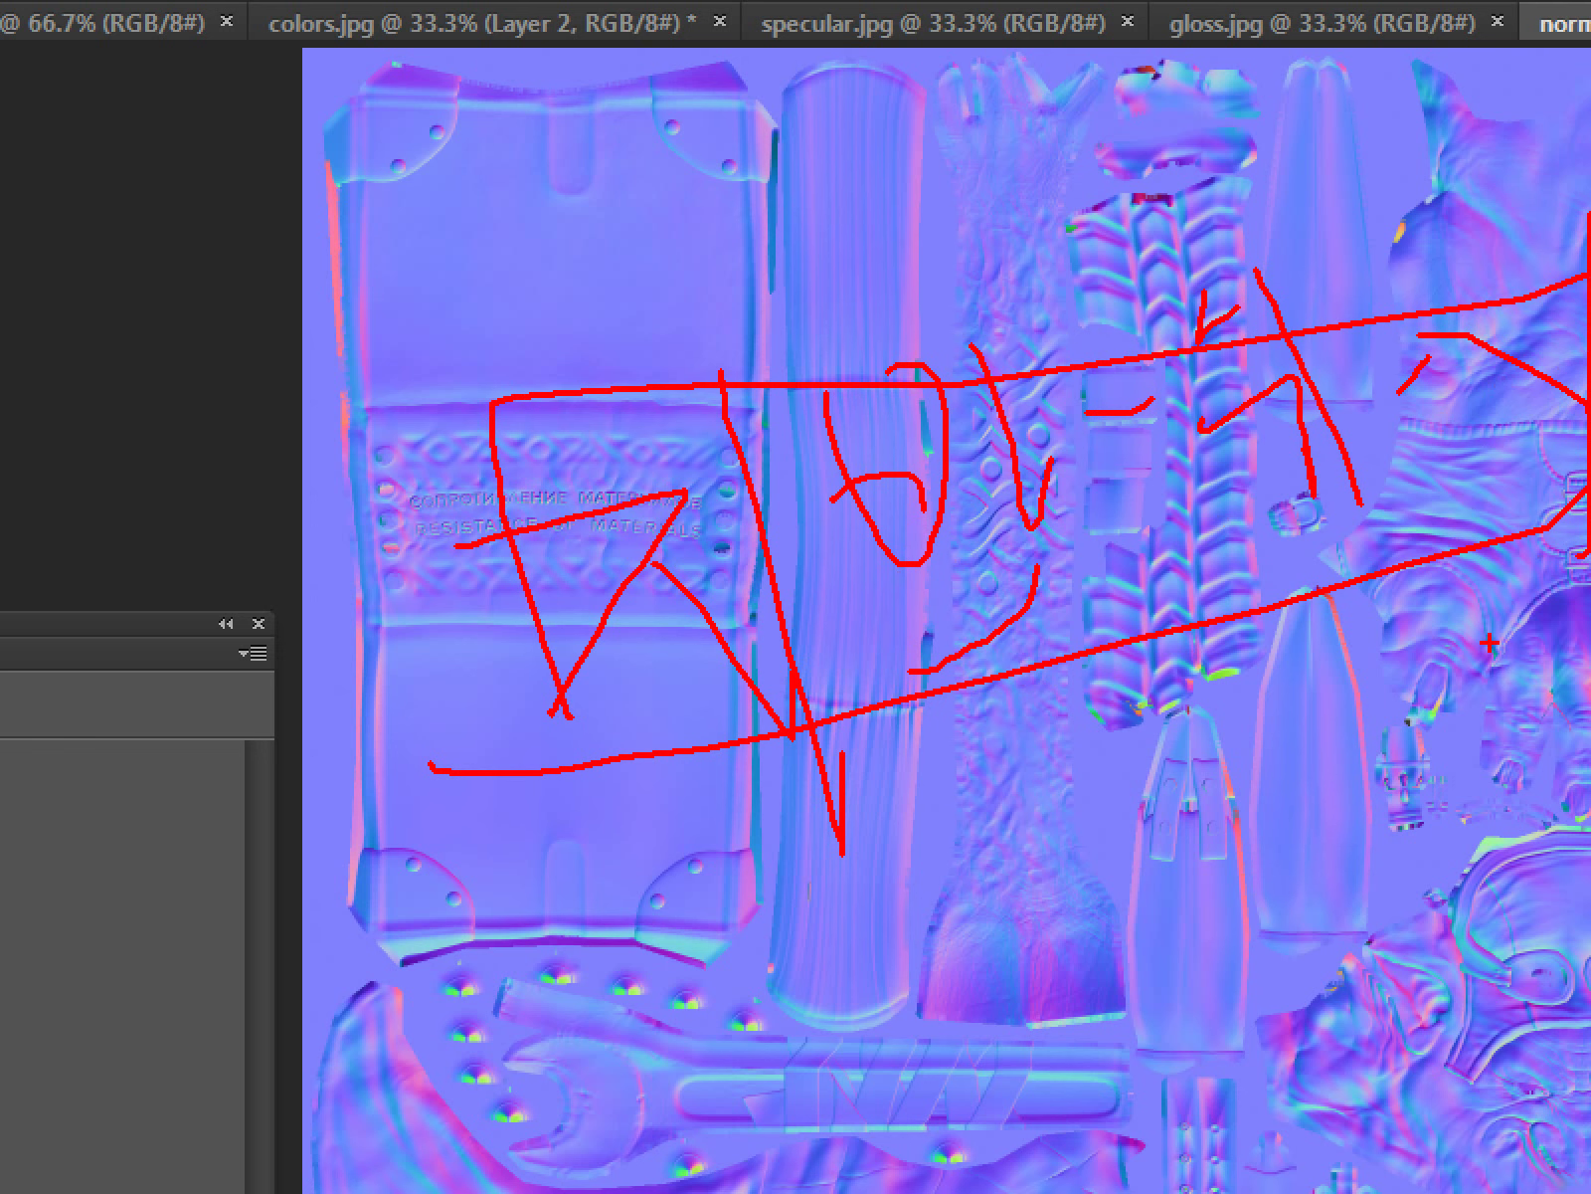
key("Escape")
key("ctrl+1")
left_click(802, 591)
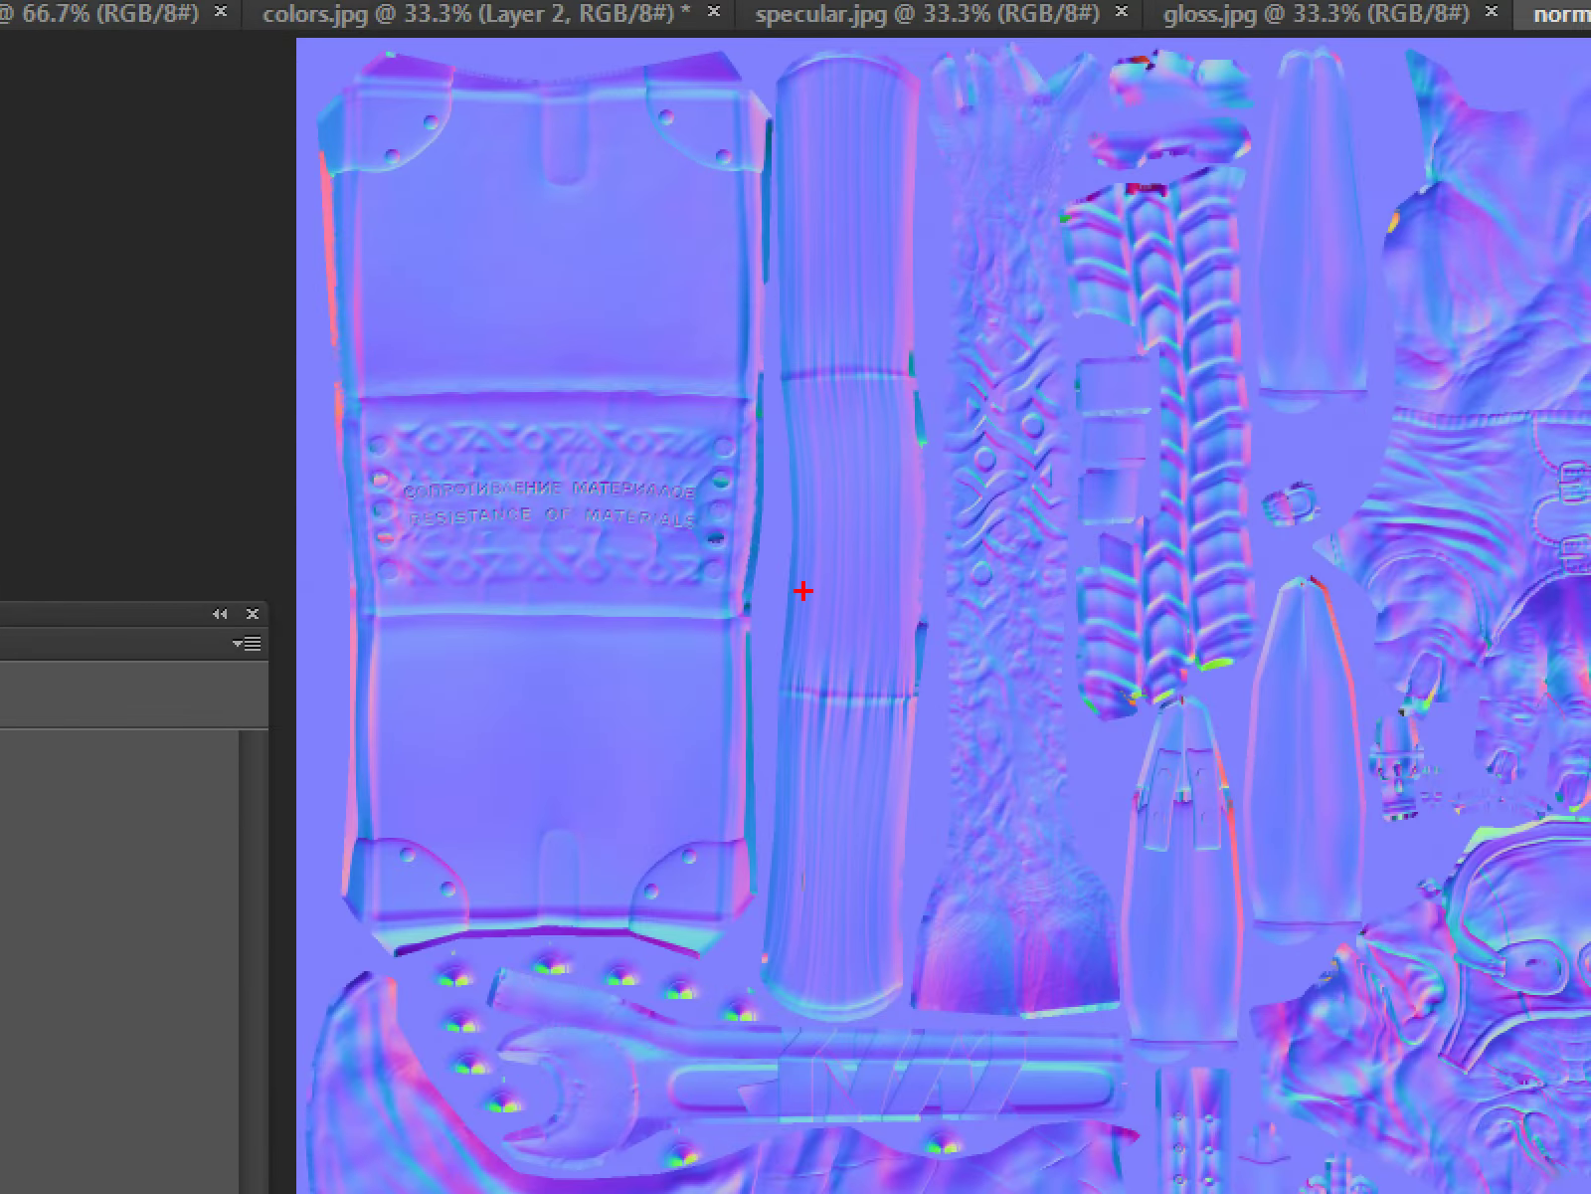
left_click_drag(876, 293, 659, 679)
mouse_move(608, 332)
left_mouse_down()
mouse_move(916, 676)
mouse_move(995, 738)
left_mouse_up()
mouse_move(988, 488)
left_mouse_down()
mouse_move(1017, 662)
mouse_move(1184, 483)
left_mouse_up()
left_click_drag(1215, 597, 1584, 483)
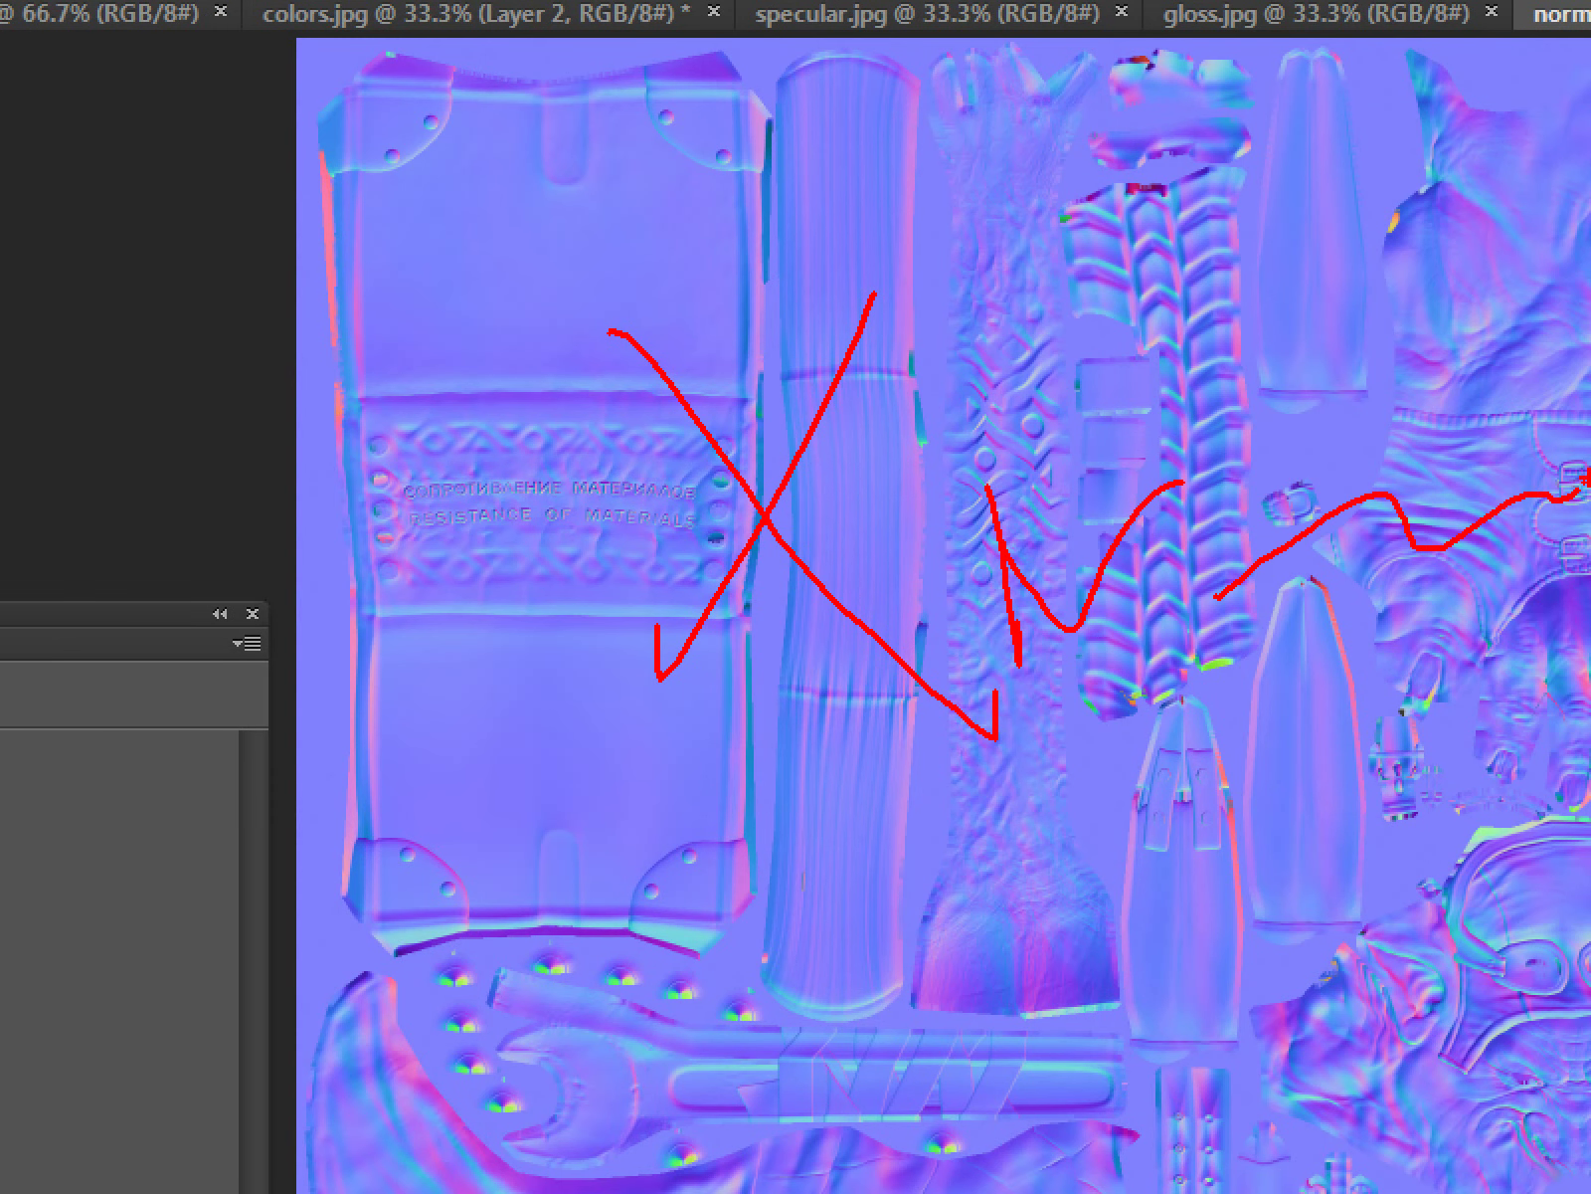
key("Escape")
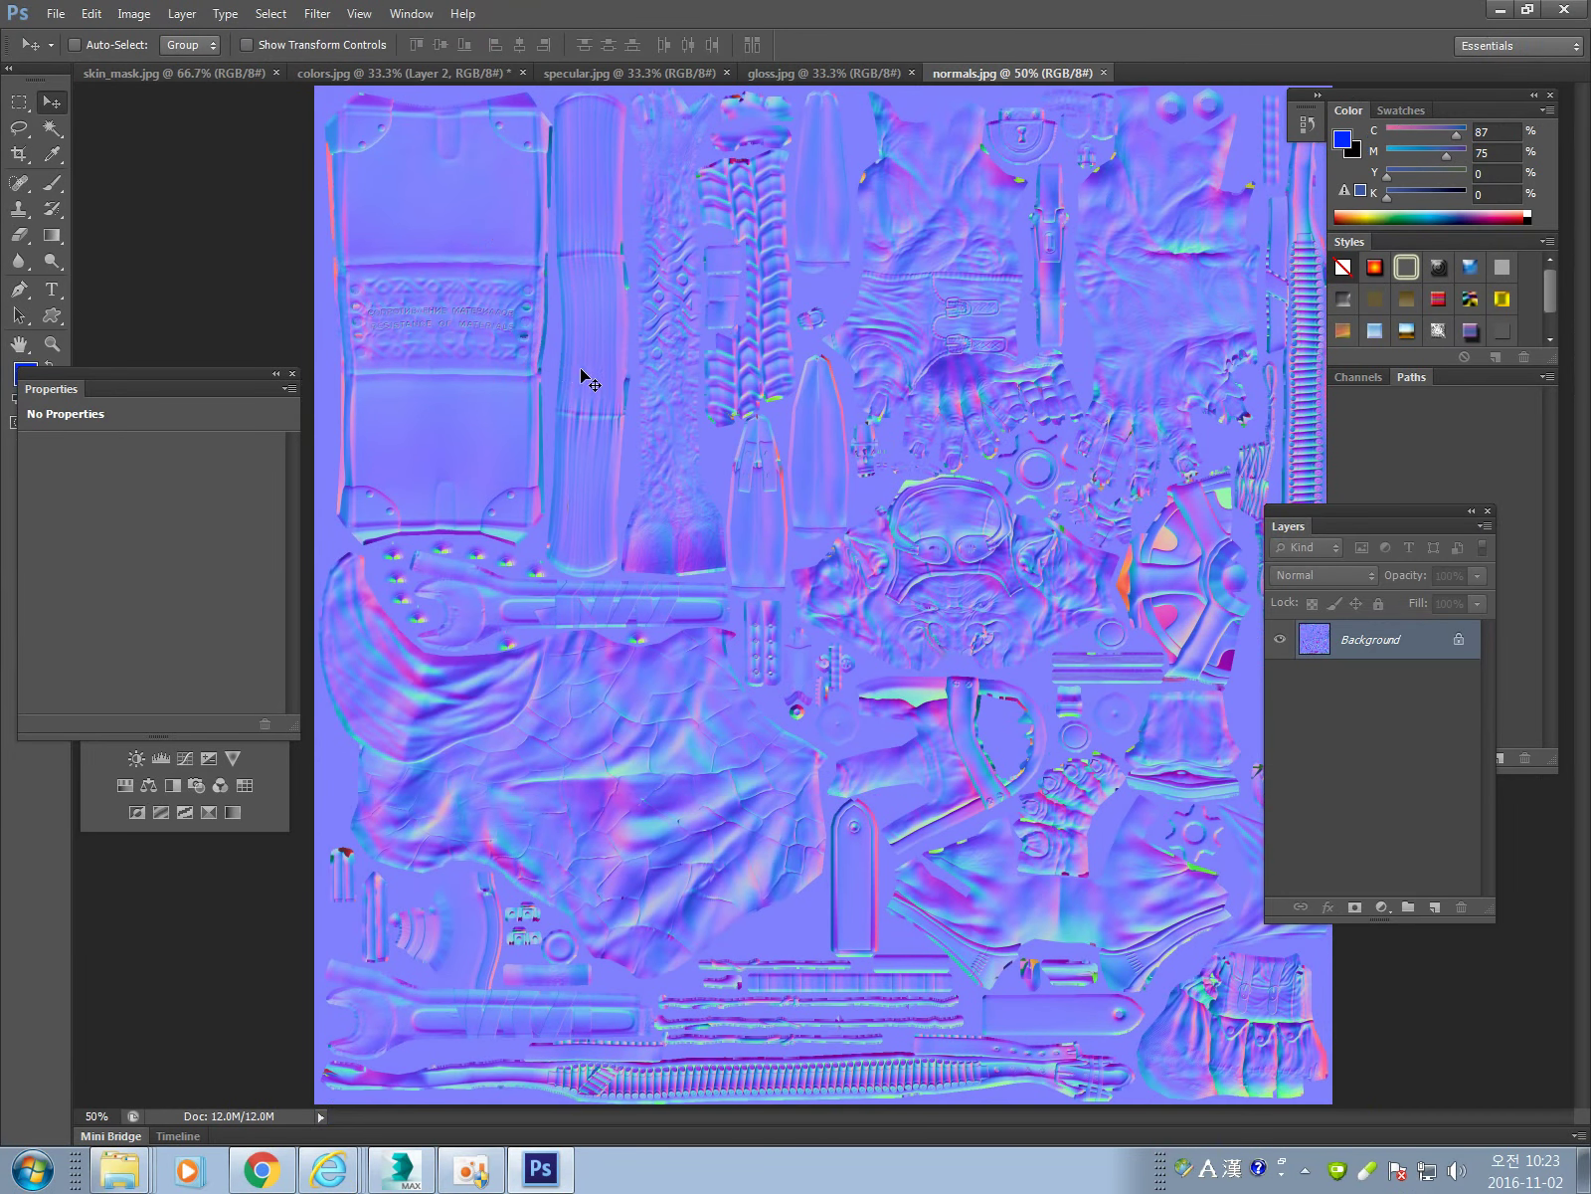
key("ctrl+1")
left_click_drag(476, 250, 477, 408)
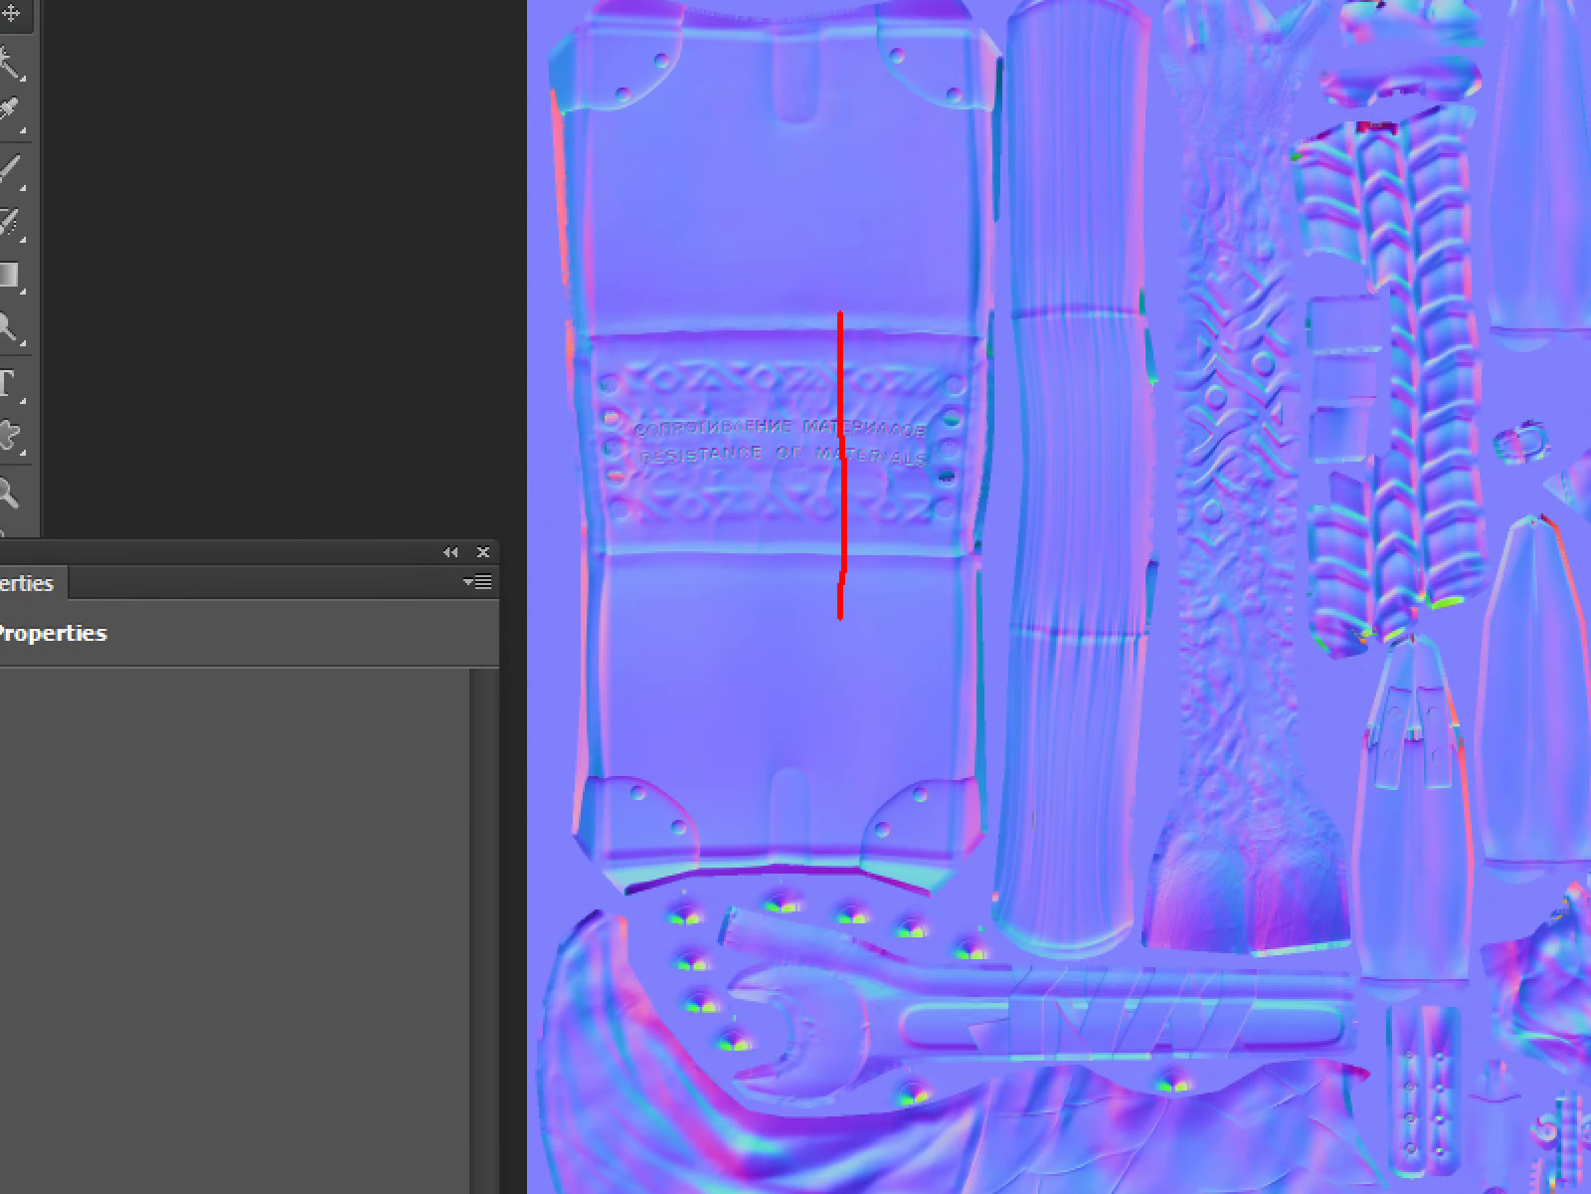
left_click_drag(815, 358, 1043, 487)
left_click_drag(1164, 353, 1356, 298)
mouse_move(1298, 358)
left_mouse_down()
mouse_move(1412, 627)
mouse_move(313, 666)
left_mouse_up()
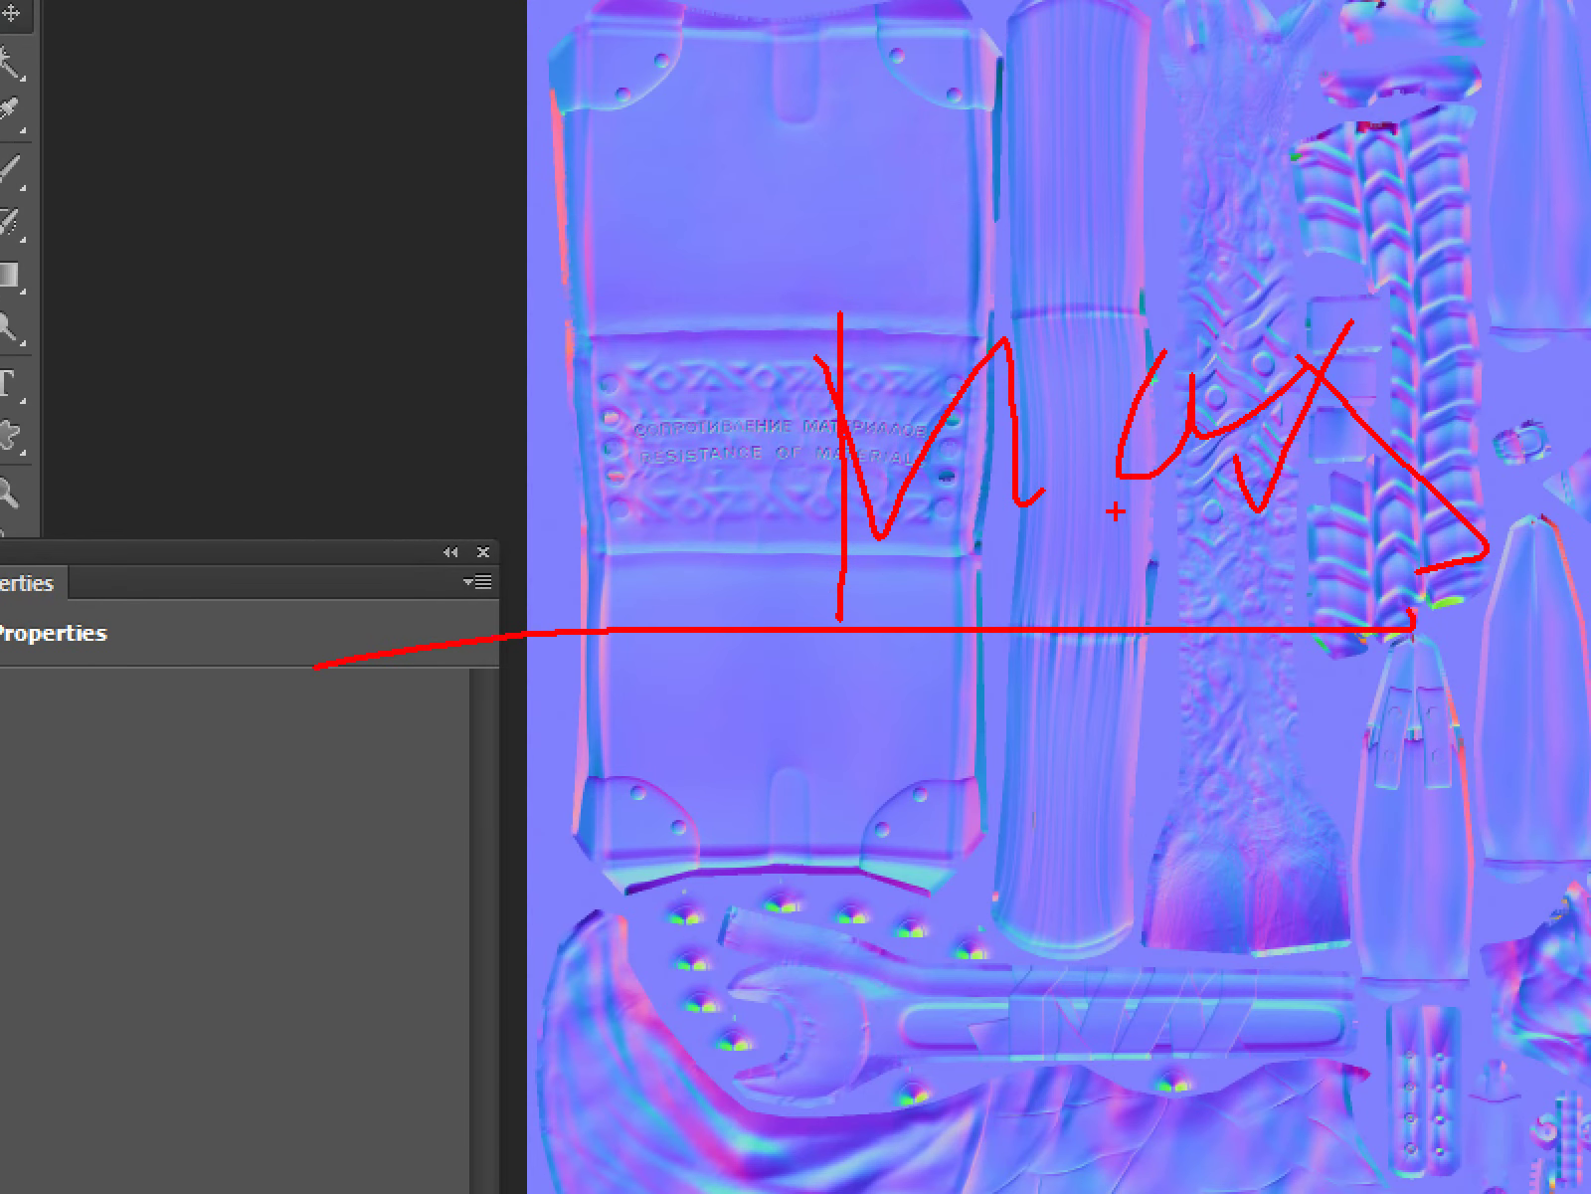
left_click_drag(1060, 193, 1083, 187)
left_click_drag(1109, 624, 1118, 766)
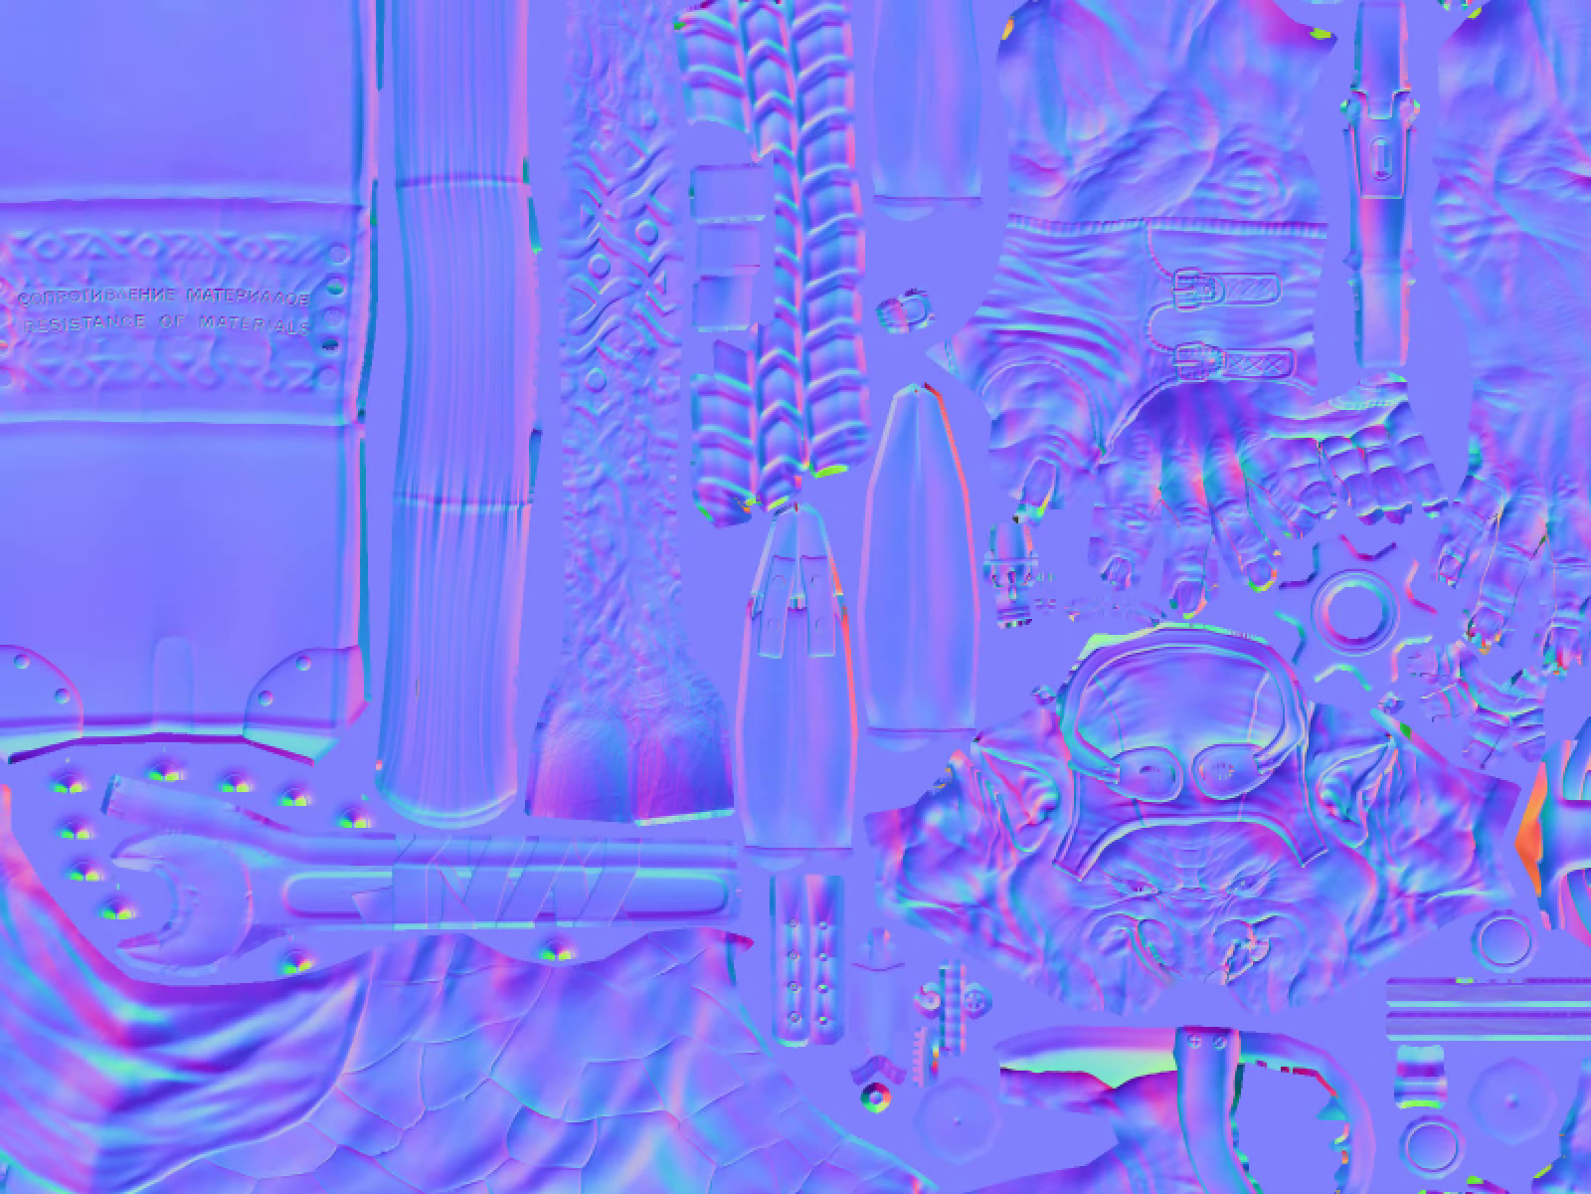
mouse_move(910, 604)
left_mouse_down()
mouse_move(913, 383)
mouse_move(1112, 537)
mouse_move(1528, 398)
left_mouse_up()
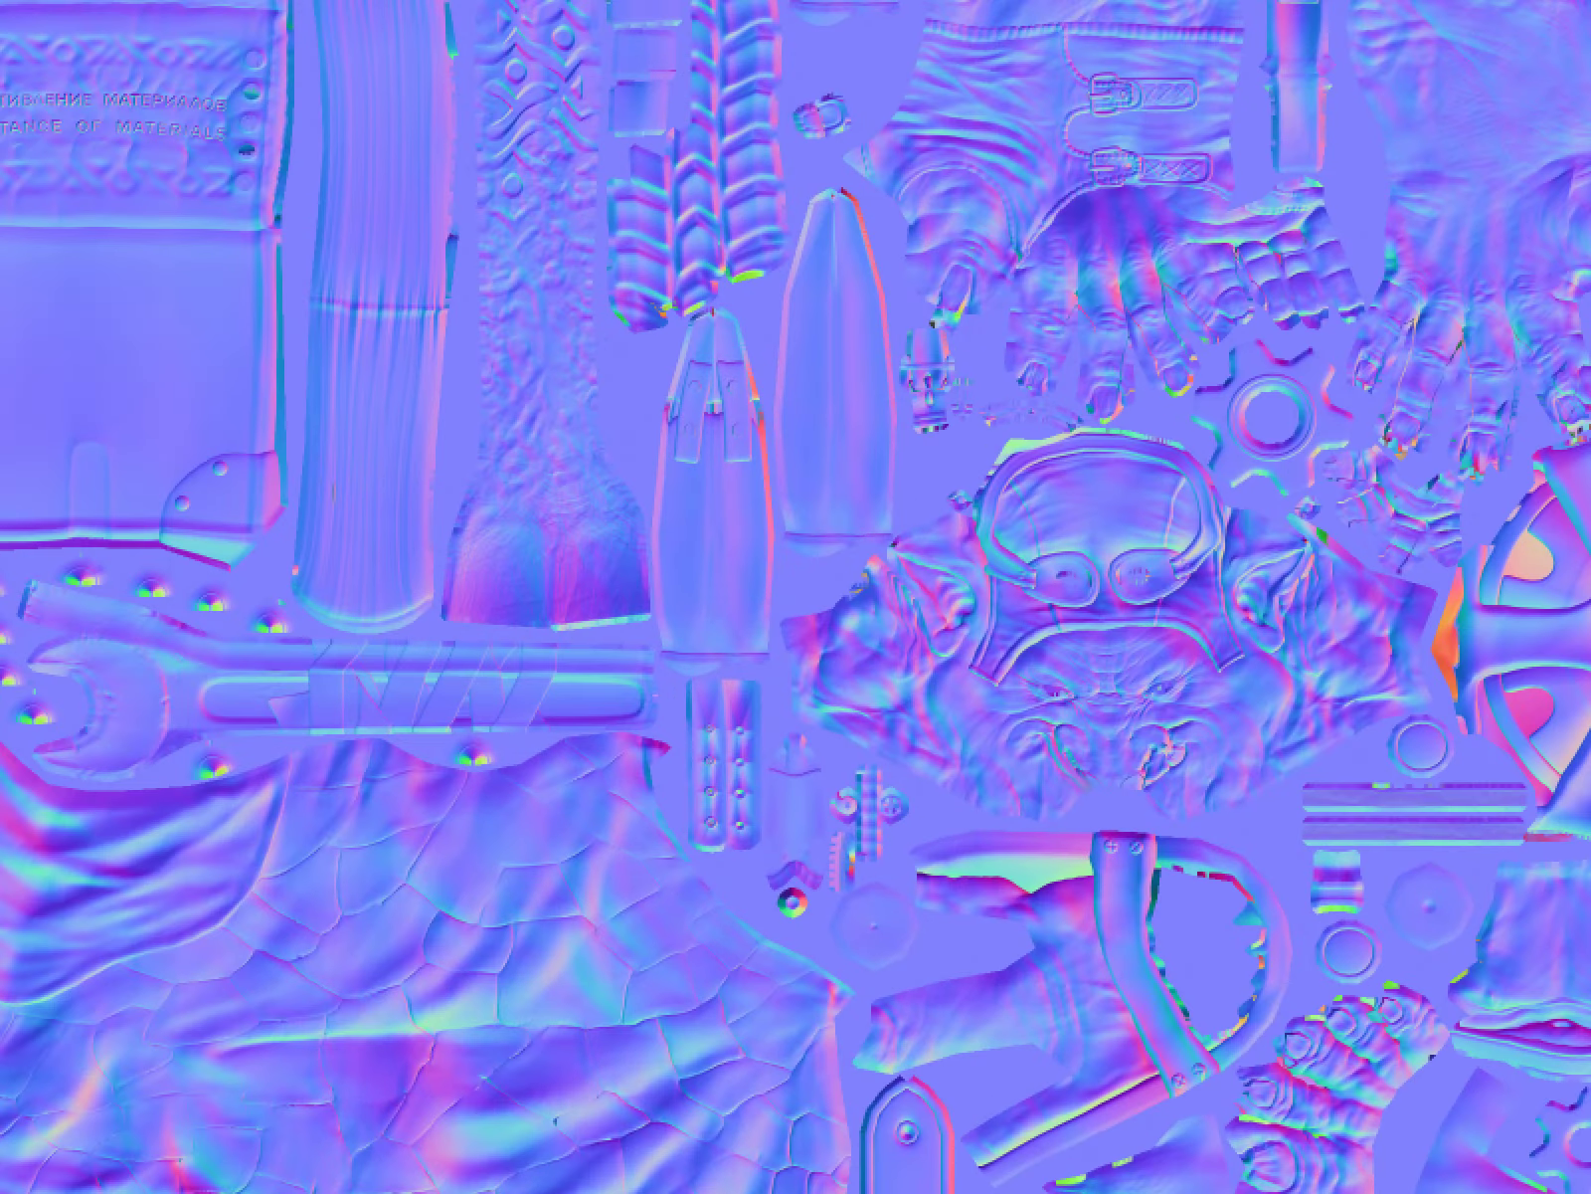
left_click_drag(858, 685, 1171, 305)
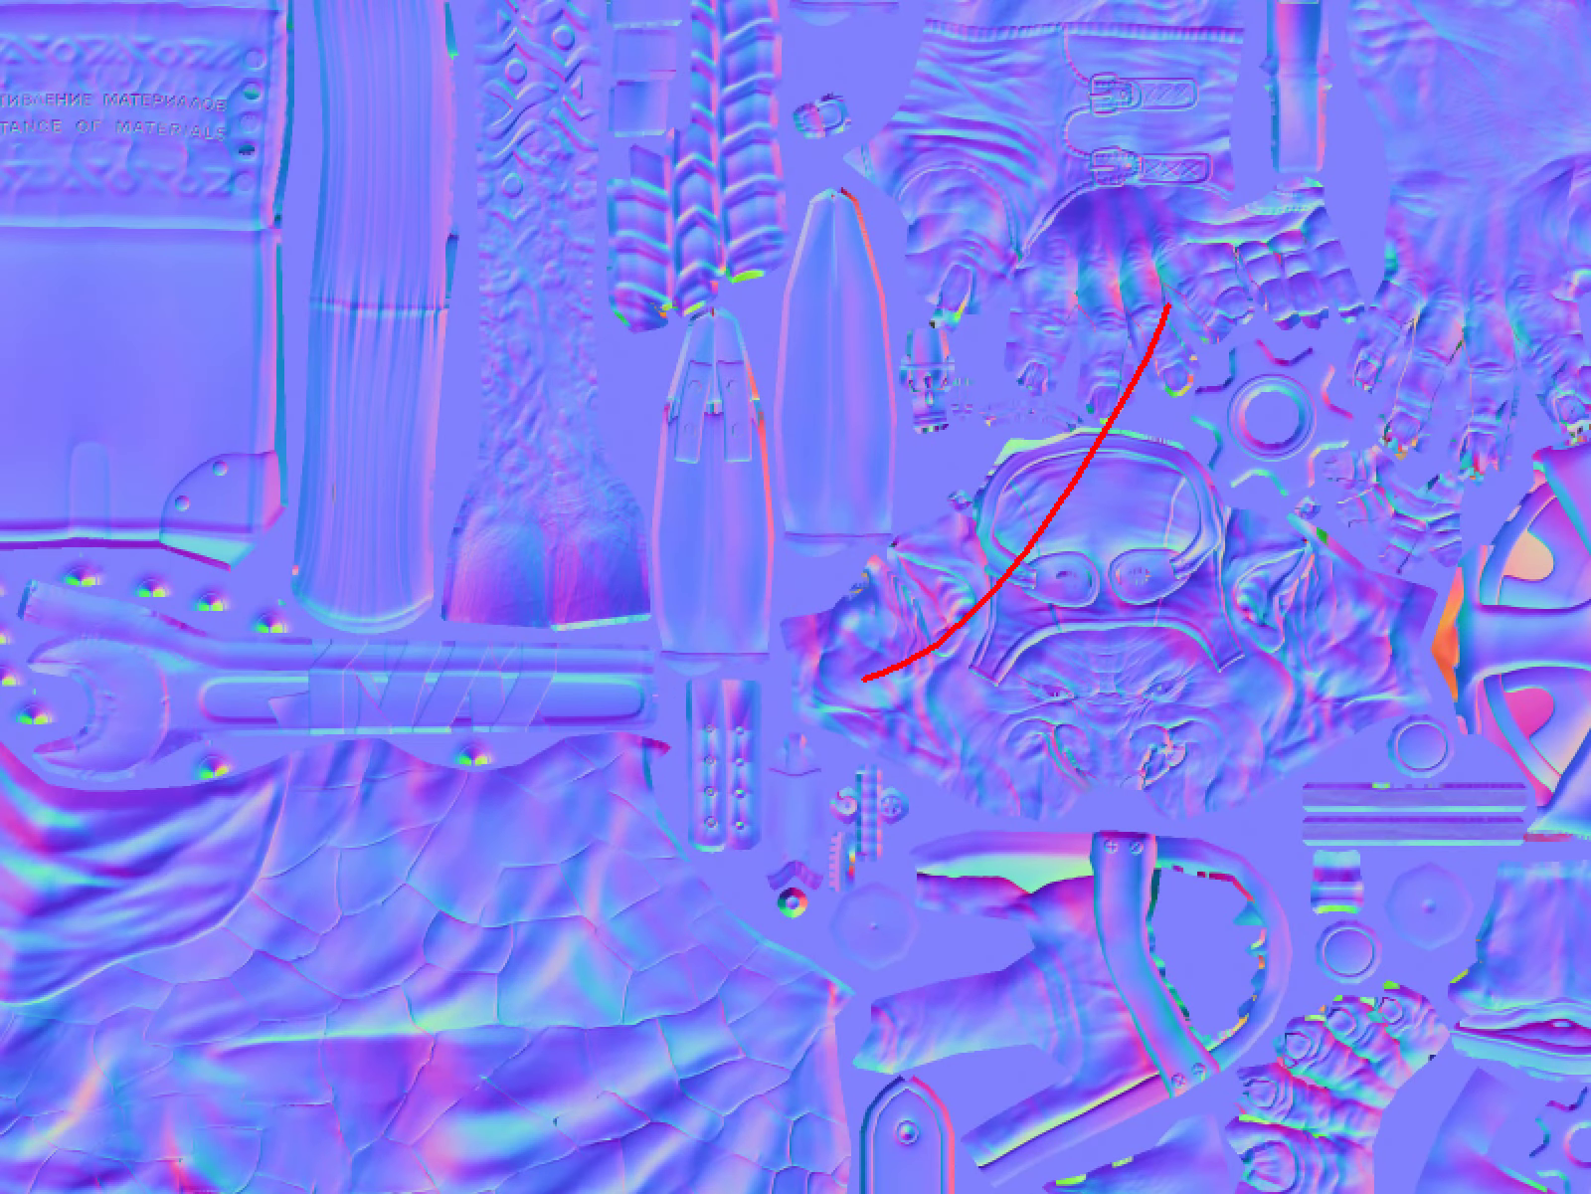
left_click_drag(741, 310, 1462, 693)
mouse_move(1387, 1069)
left_mouse_down()
mouse_move(1589, 239)
mouse_move(2, 963)
left_mouse_up()
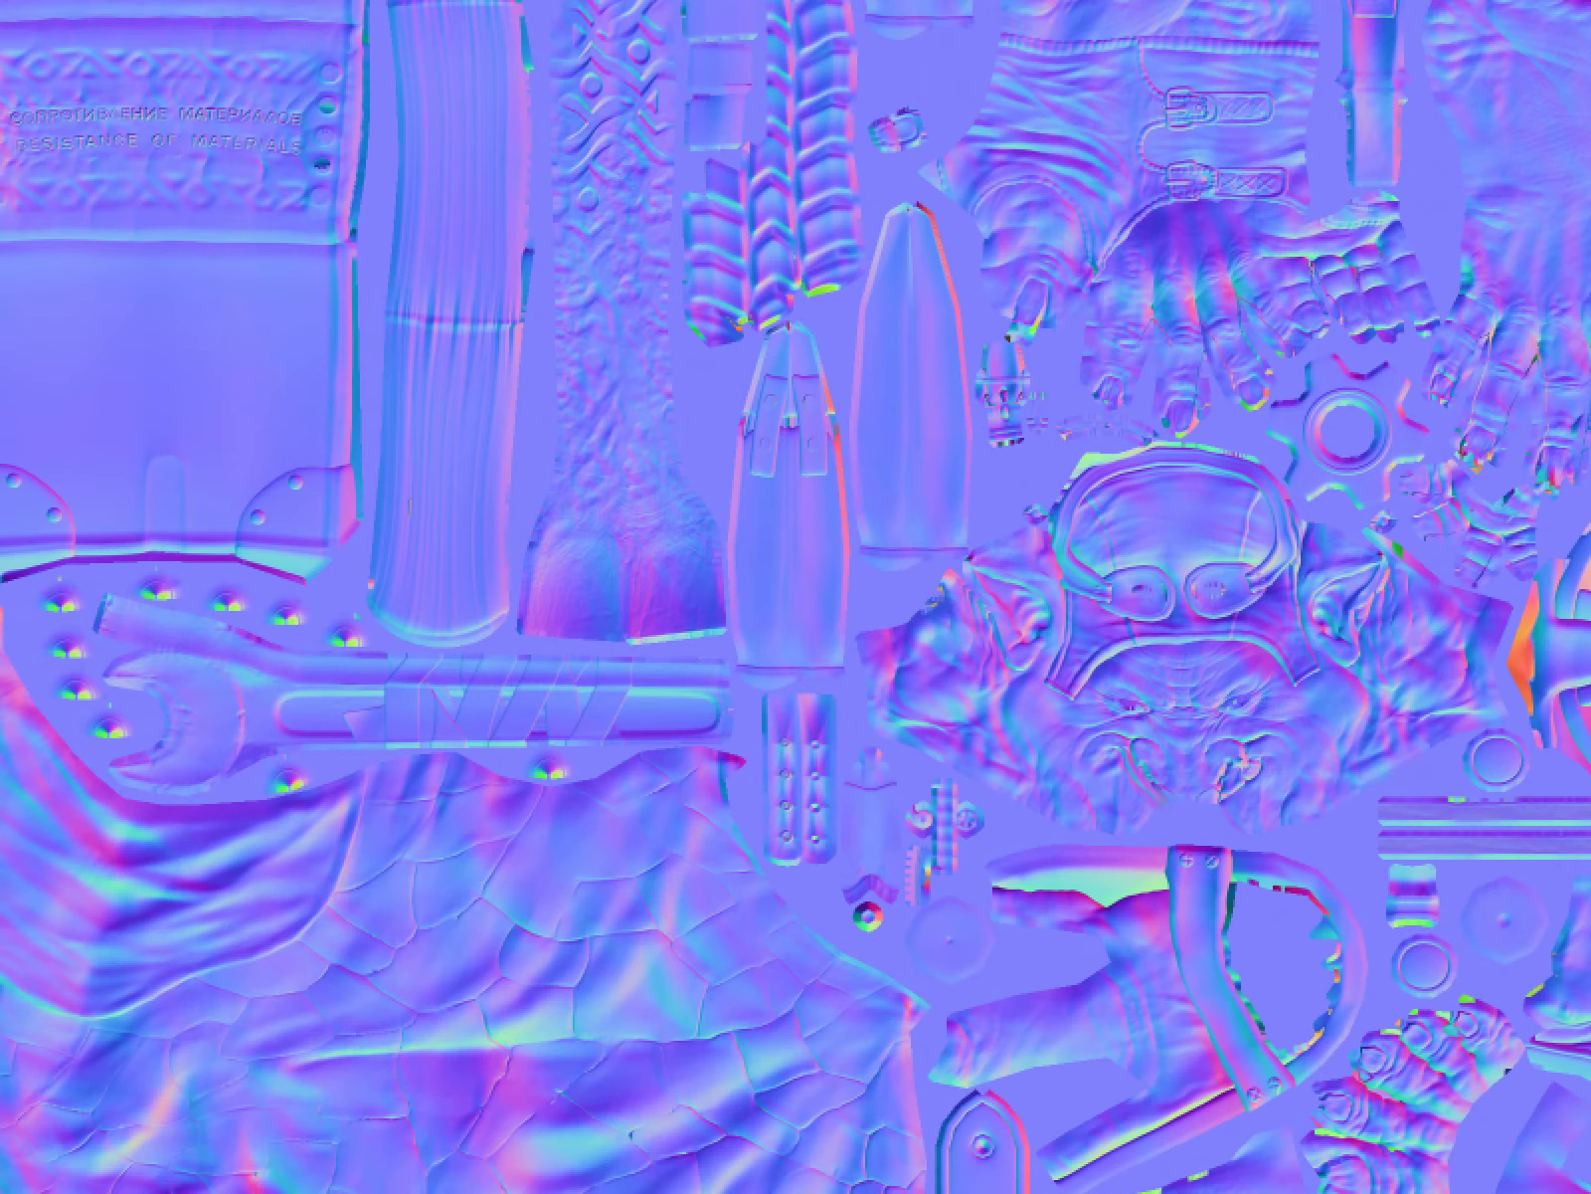
mouse_move(402, 502)
left_mouse_down()
mouse_move(552, 179)
mouse_move(631, 485)
mouse_move(937, 269)
mouse_move(1007, 2)
mouse_move(1293, 355)
mouse_move(1577, 298)
mouse_move(1571, 435)
left_mouse_up()
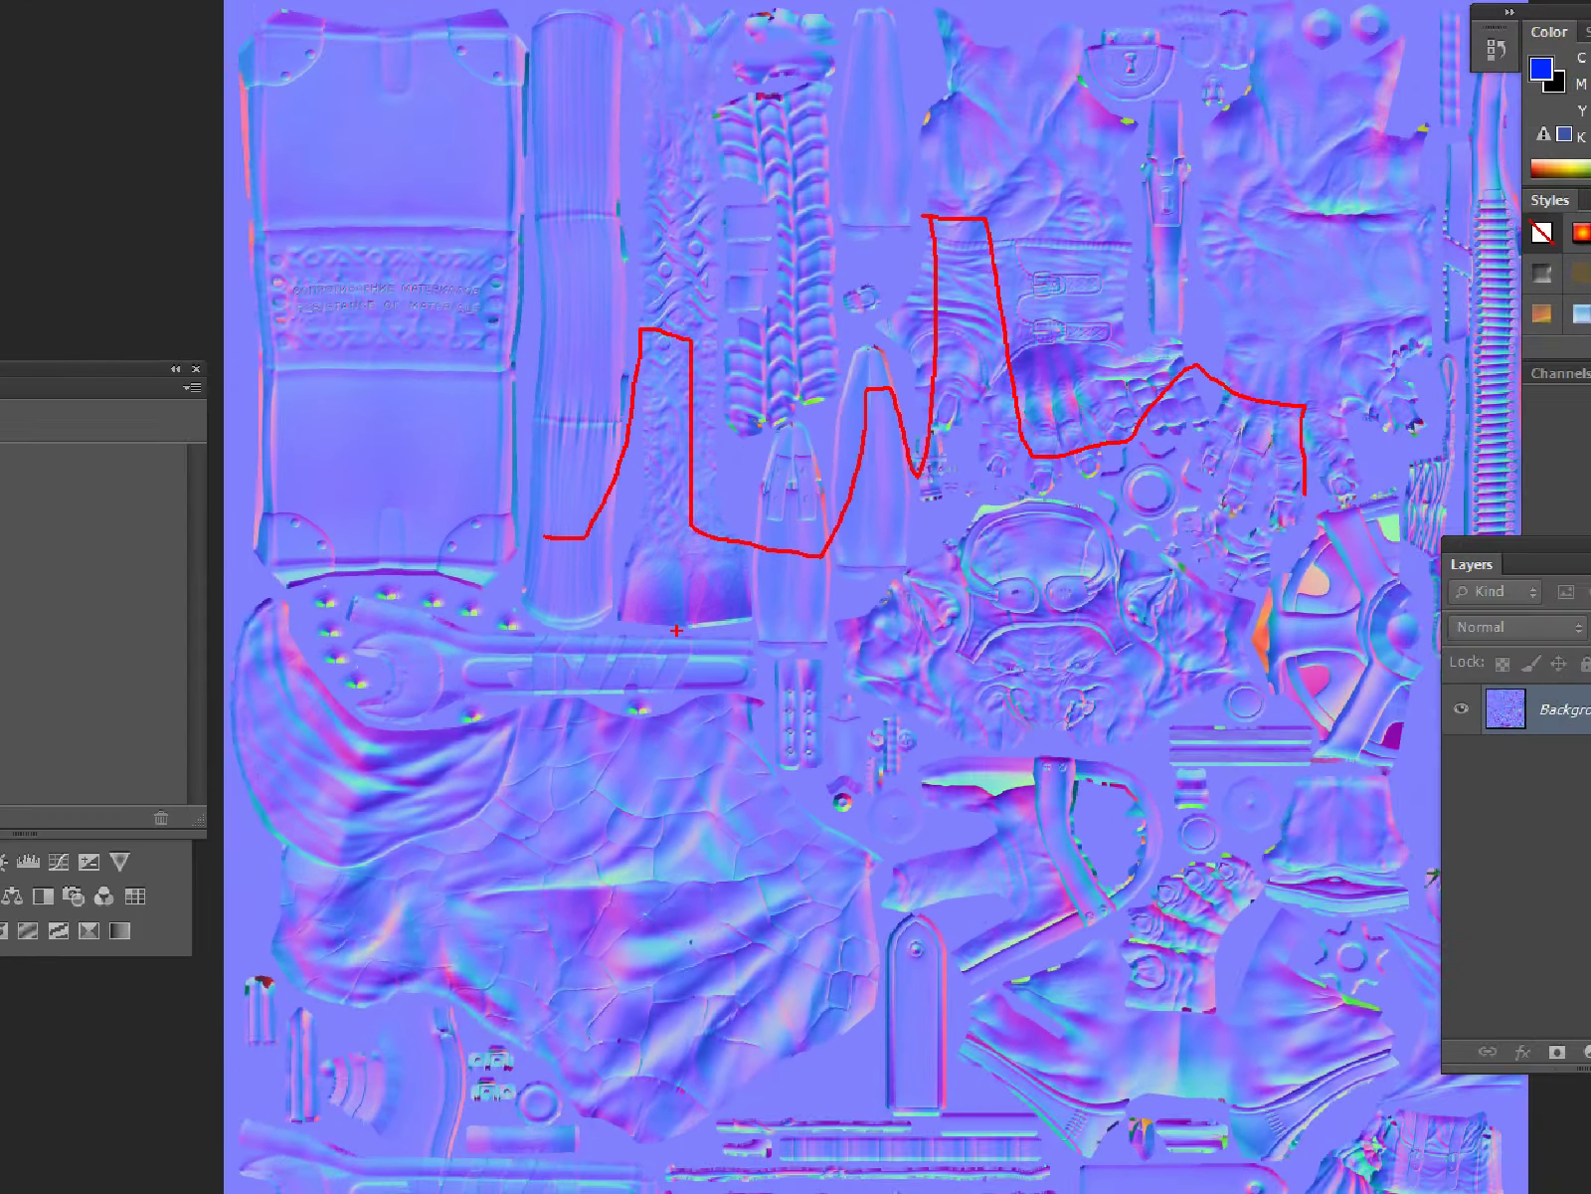
key("Escape")
Switch to 3ds Max and minimise the Camera001 rendered frame window and the Material Editor to uncover the viewports.
left_click(427, 1174)
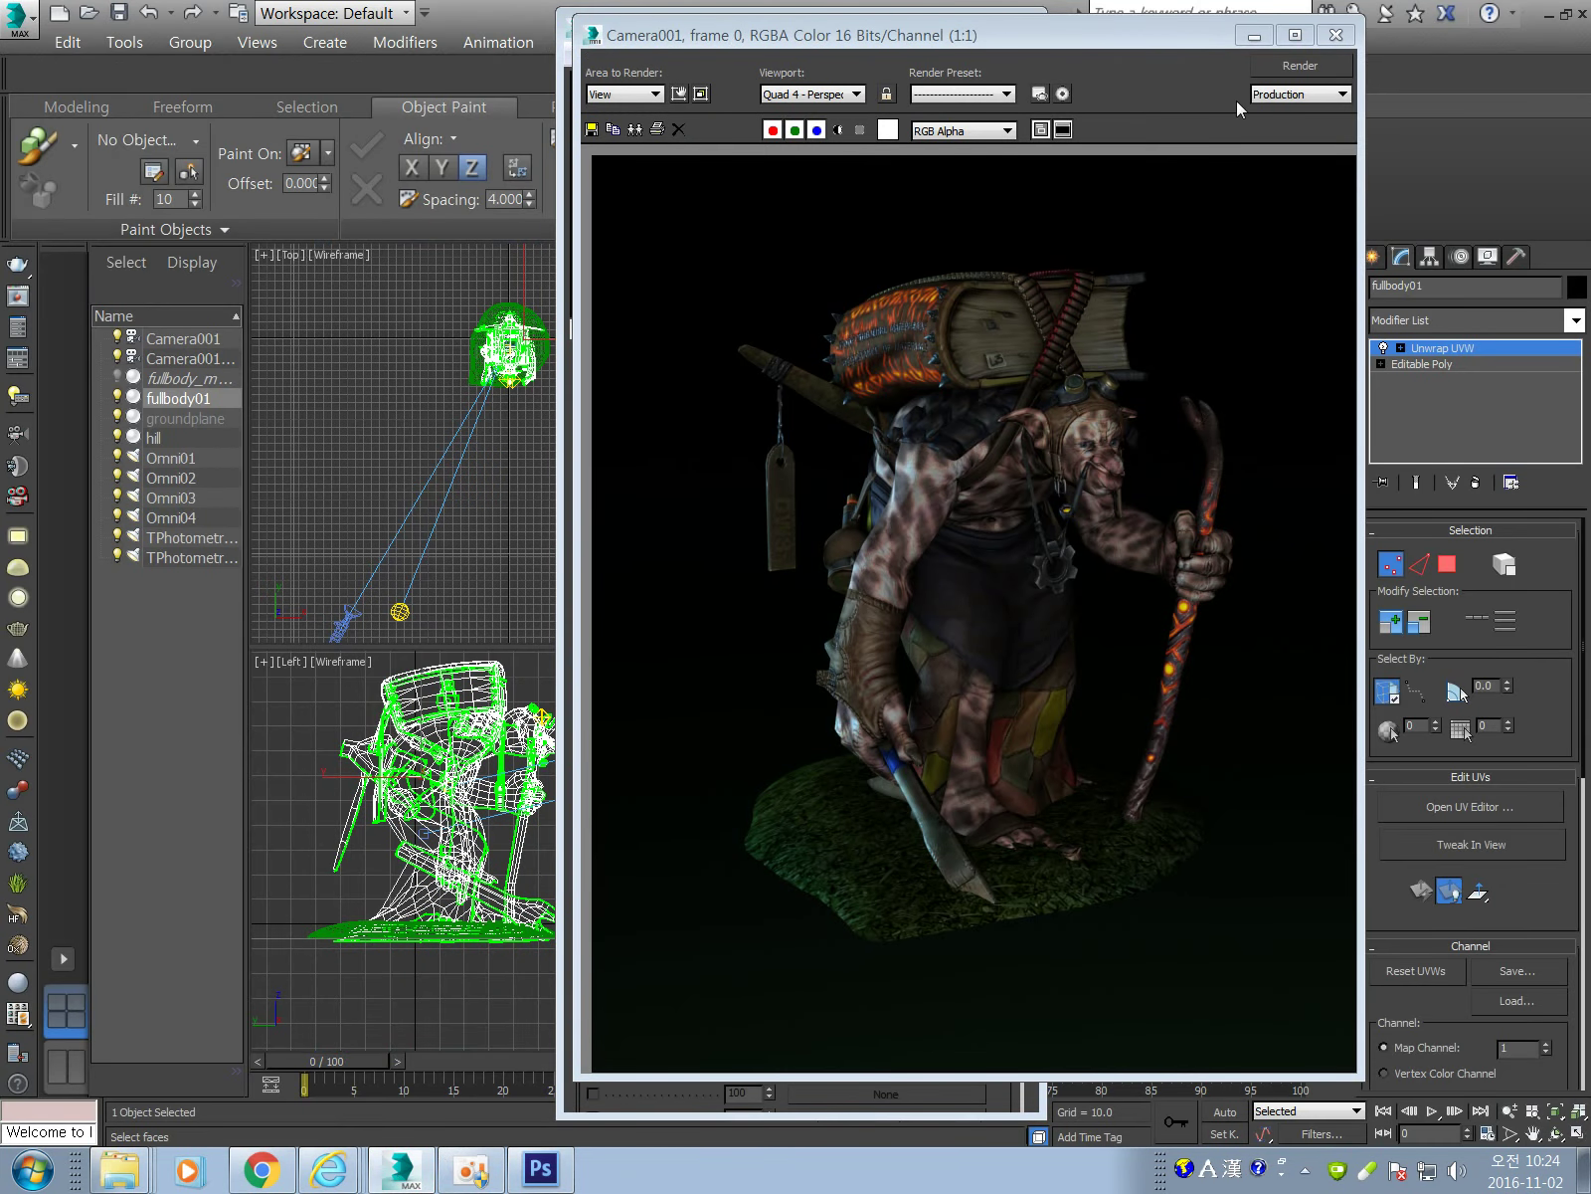
left_click(1255, 35)
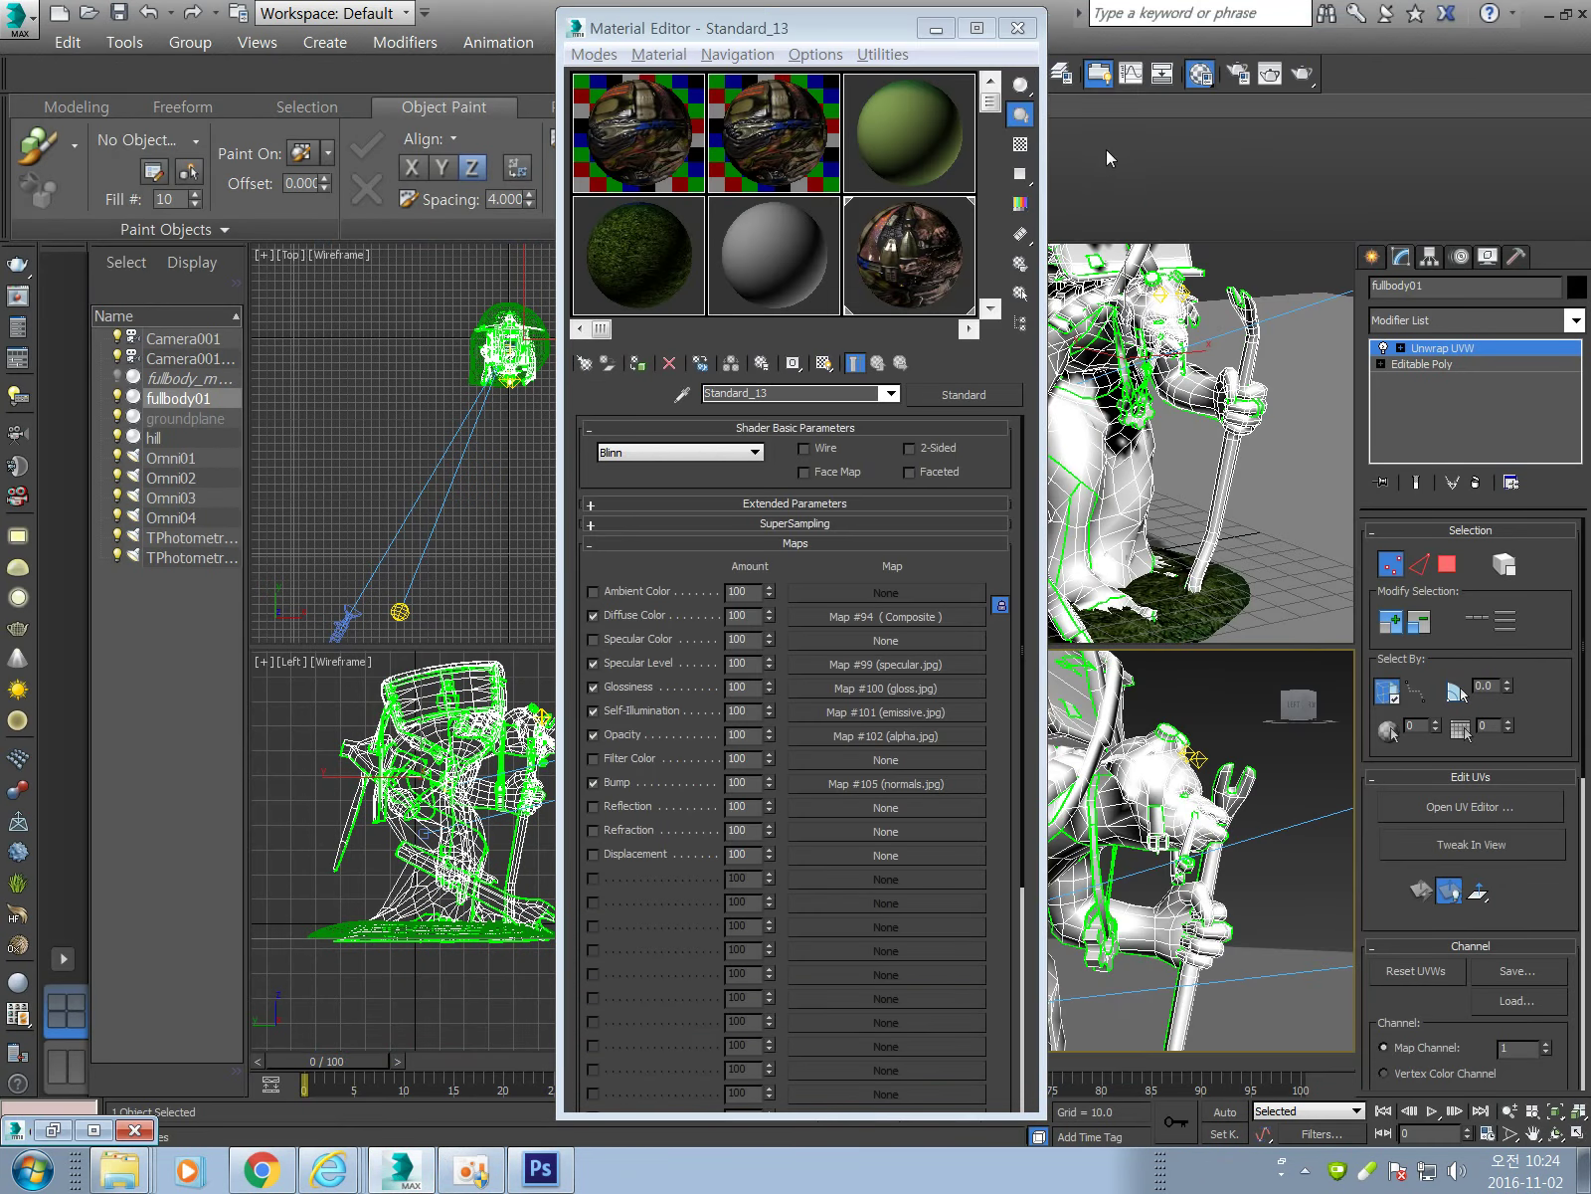
left_click(940, 28)
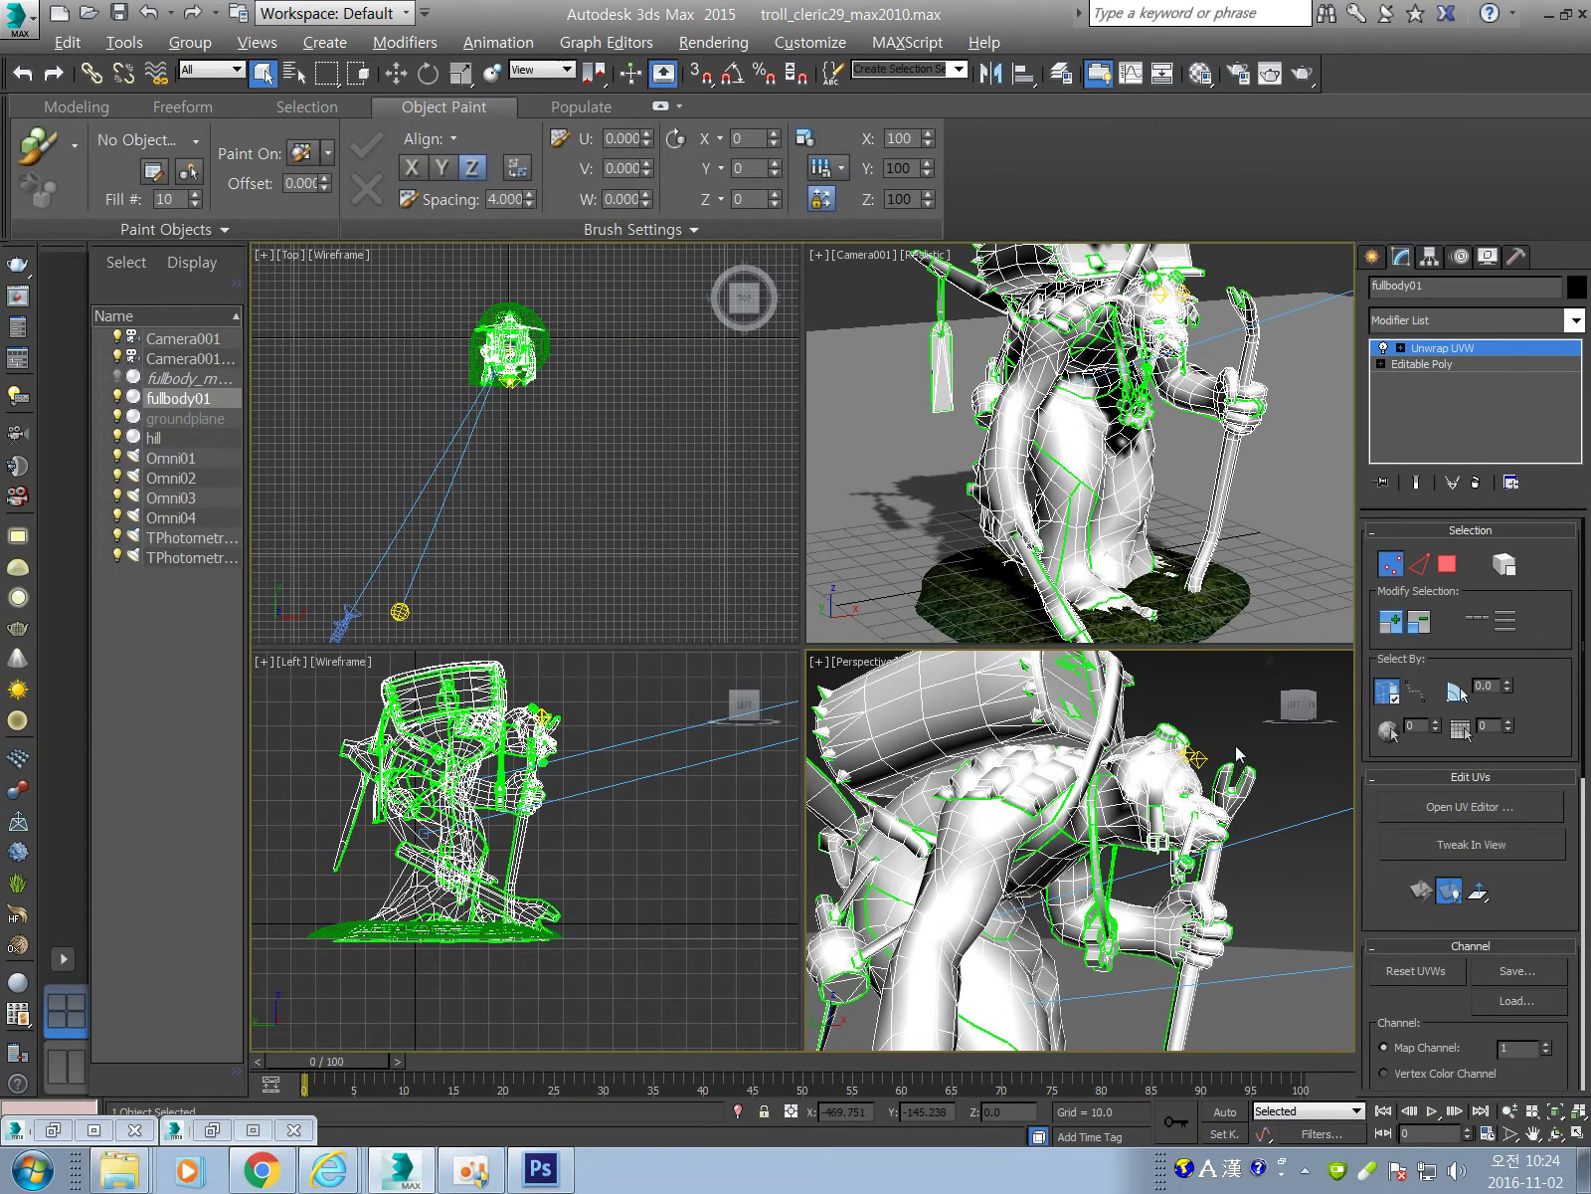
Maximise the Perspective viewport to examine the troll's low-poly mesh, and restore the Camera001 rendered frame for comparison.
key("alt+w")
middle_click_drag(1191, 740, 1158, 736, "alt")
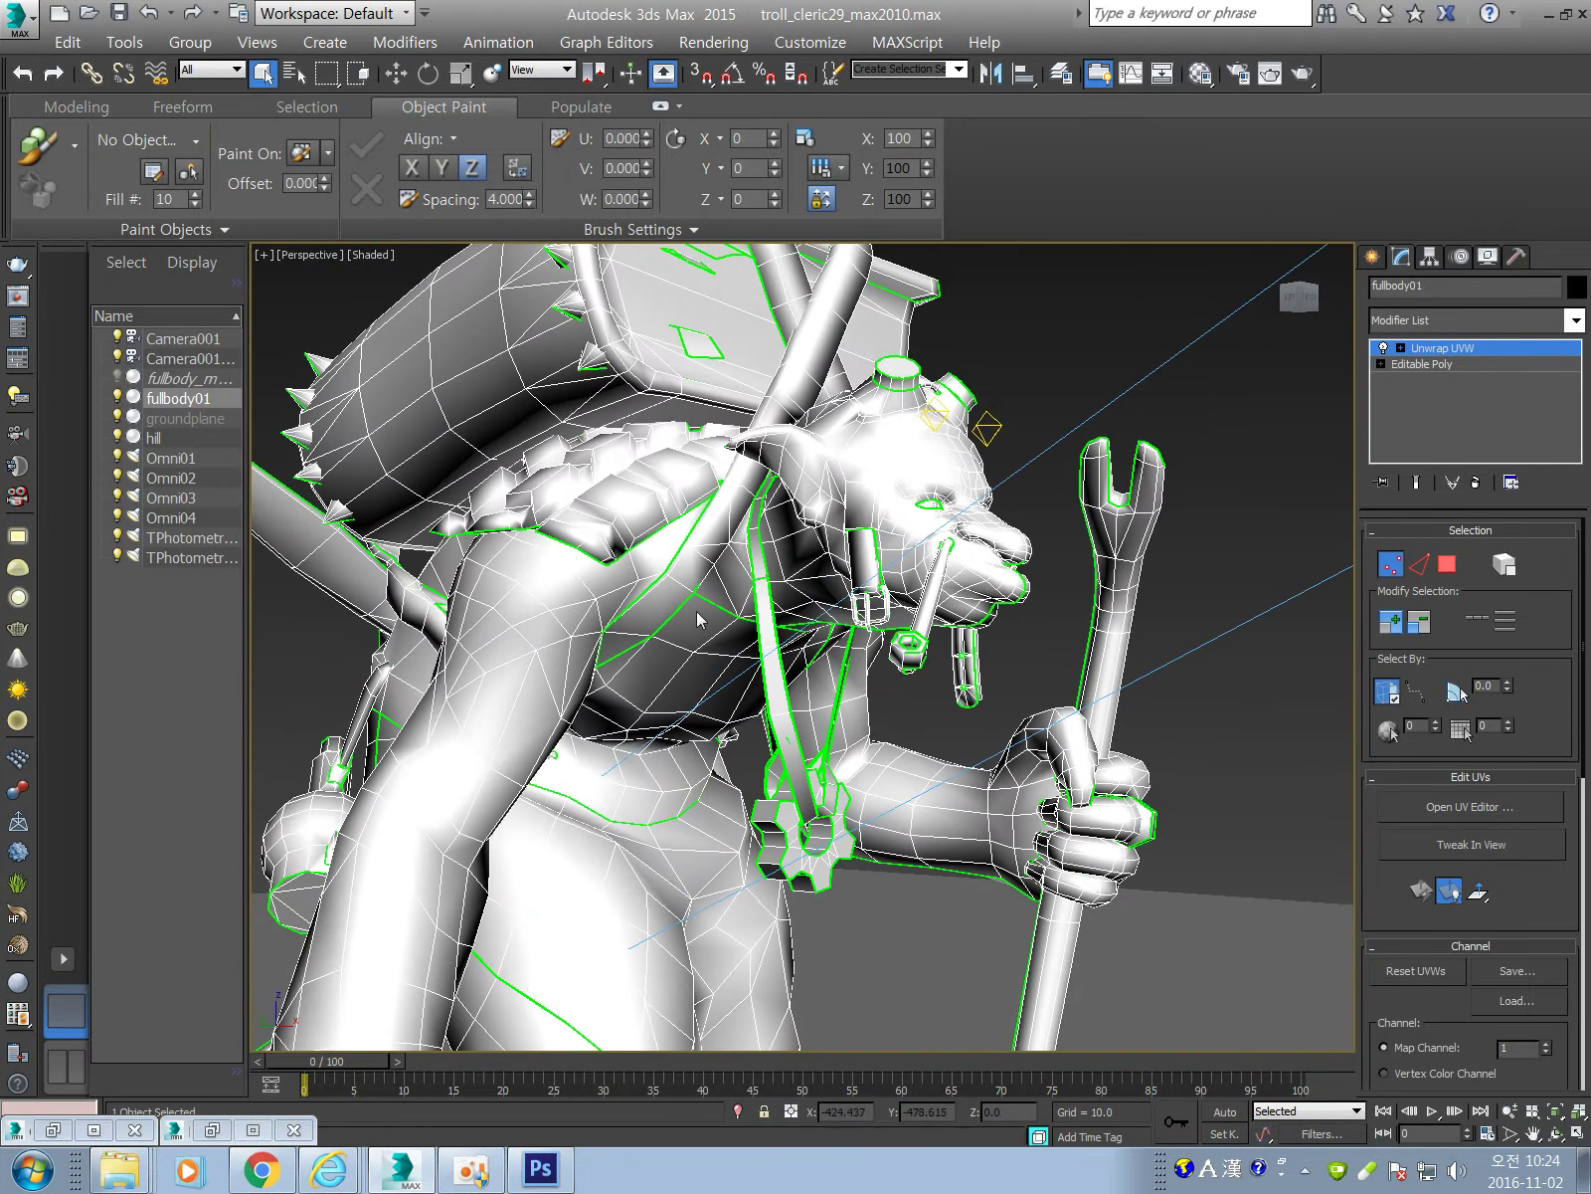
key("z")
key("shift+z")
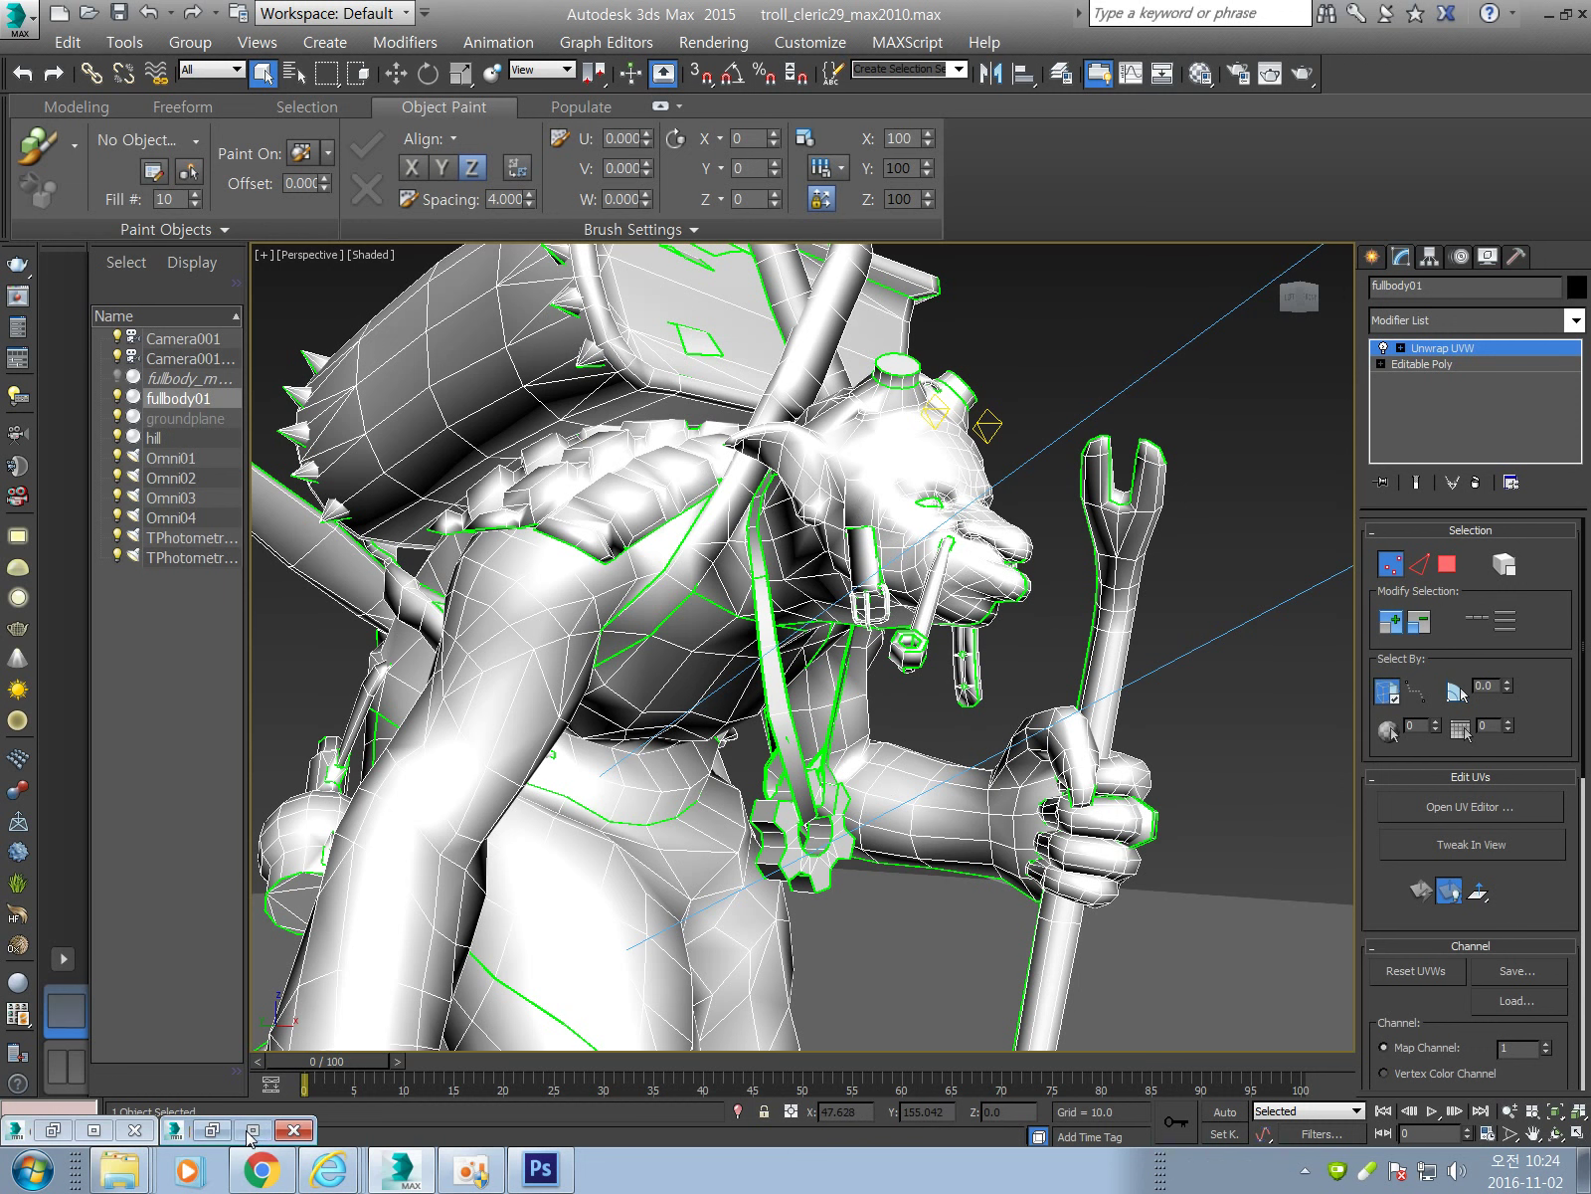
left_click(94, 1129)
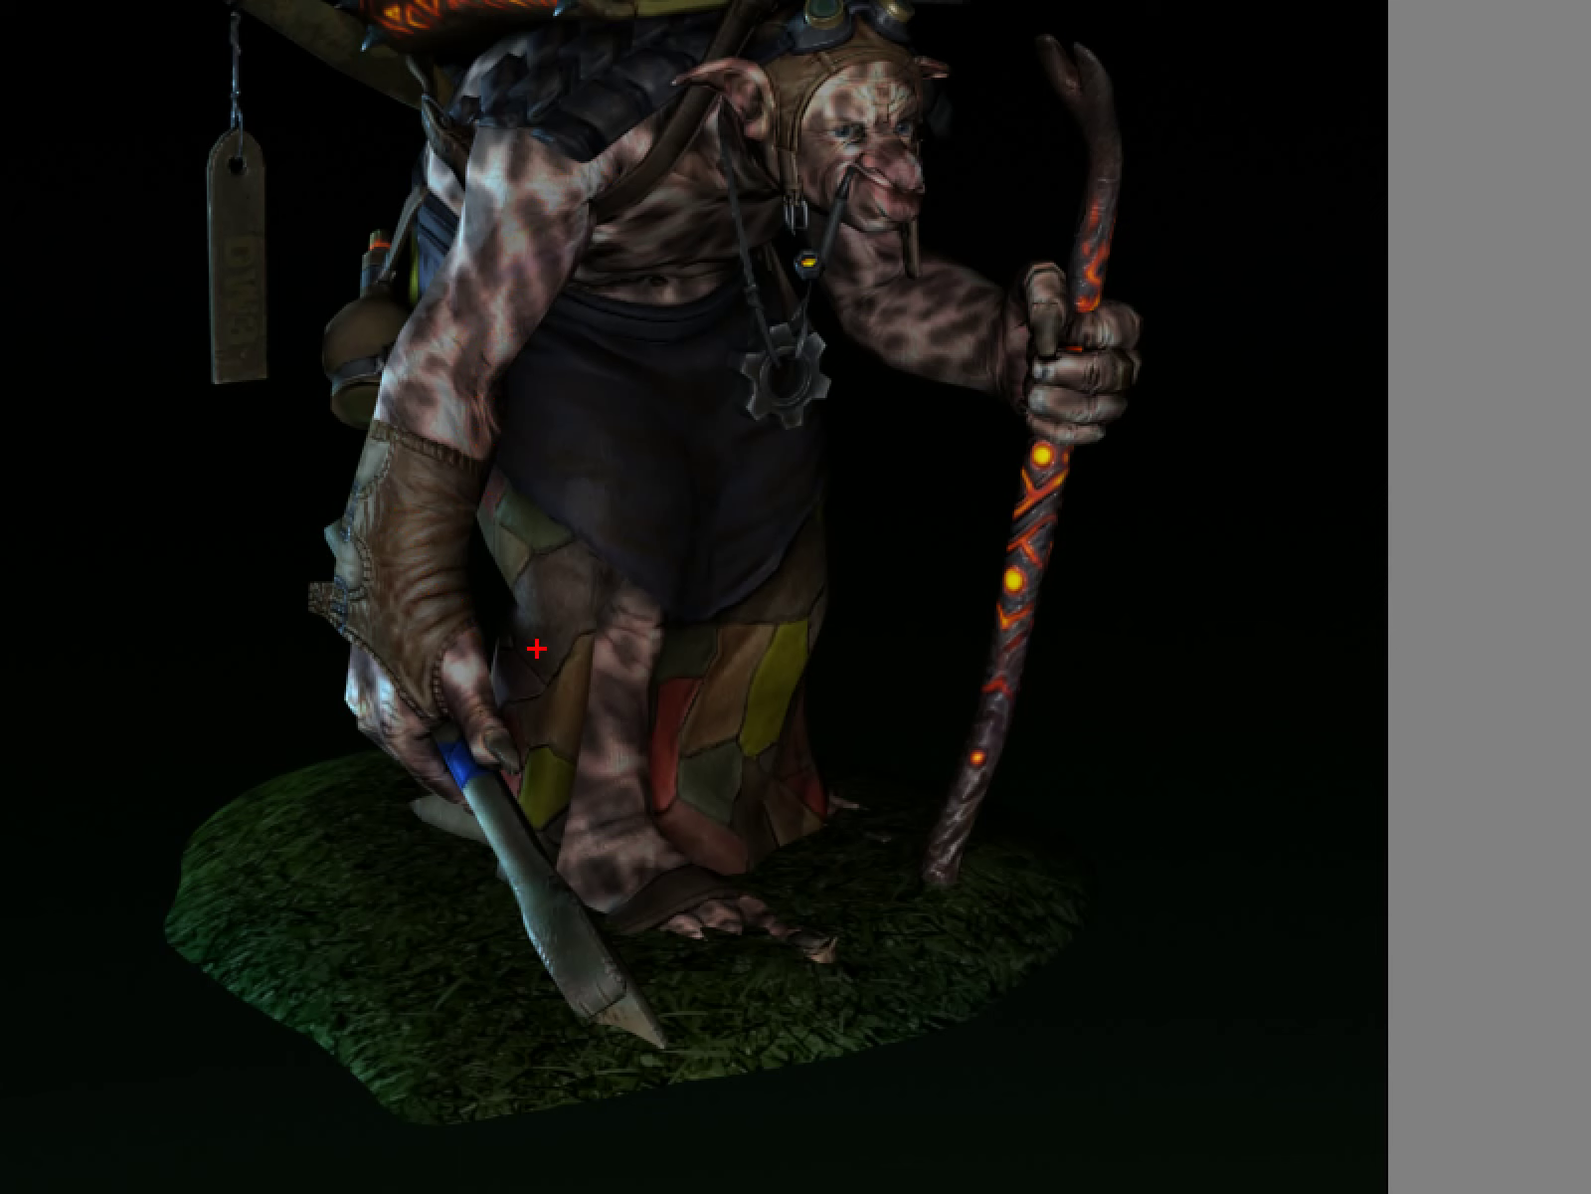
mouse_move(423, 622)
left_mouse_down()
mouse_move(480, 553)
mouse_move(492, 616)
left_mouse_up()
left_click_drag(410, 519, 504, 465)
left_click_drag(627, 270, 664, 242)
left_click_drag(783, 152, 857, 166)
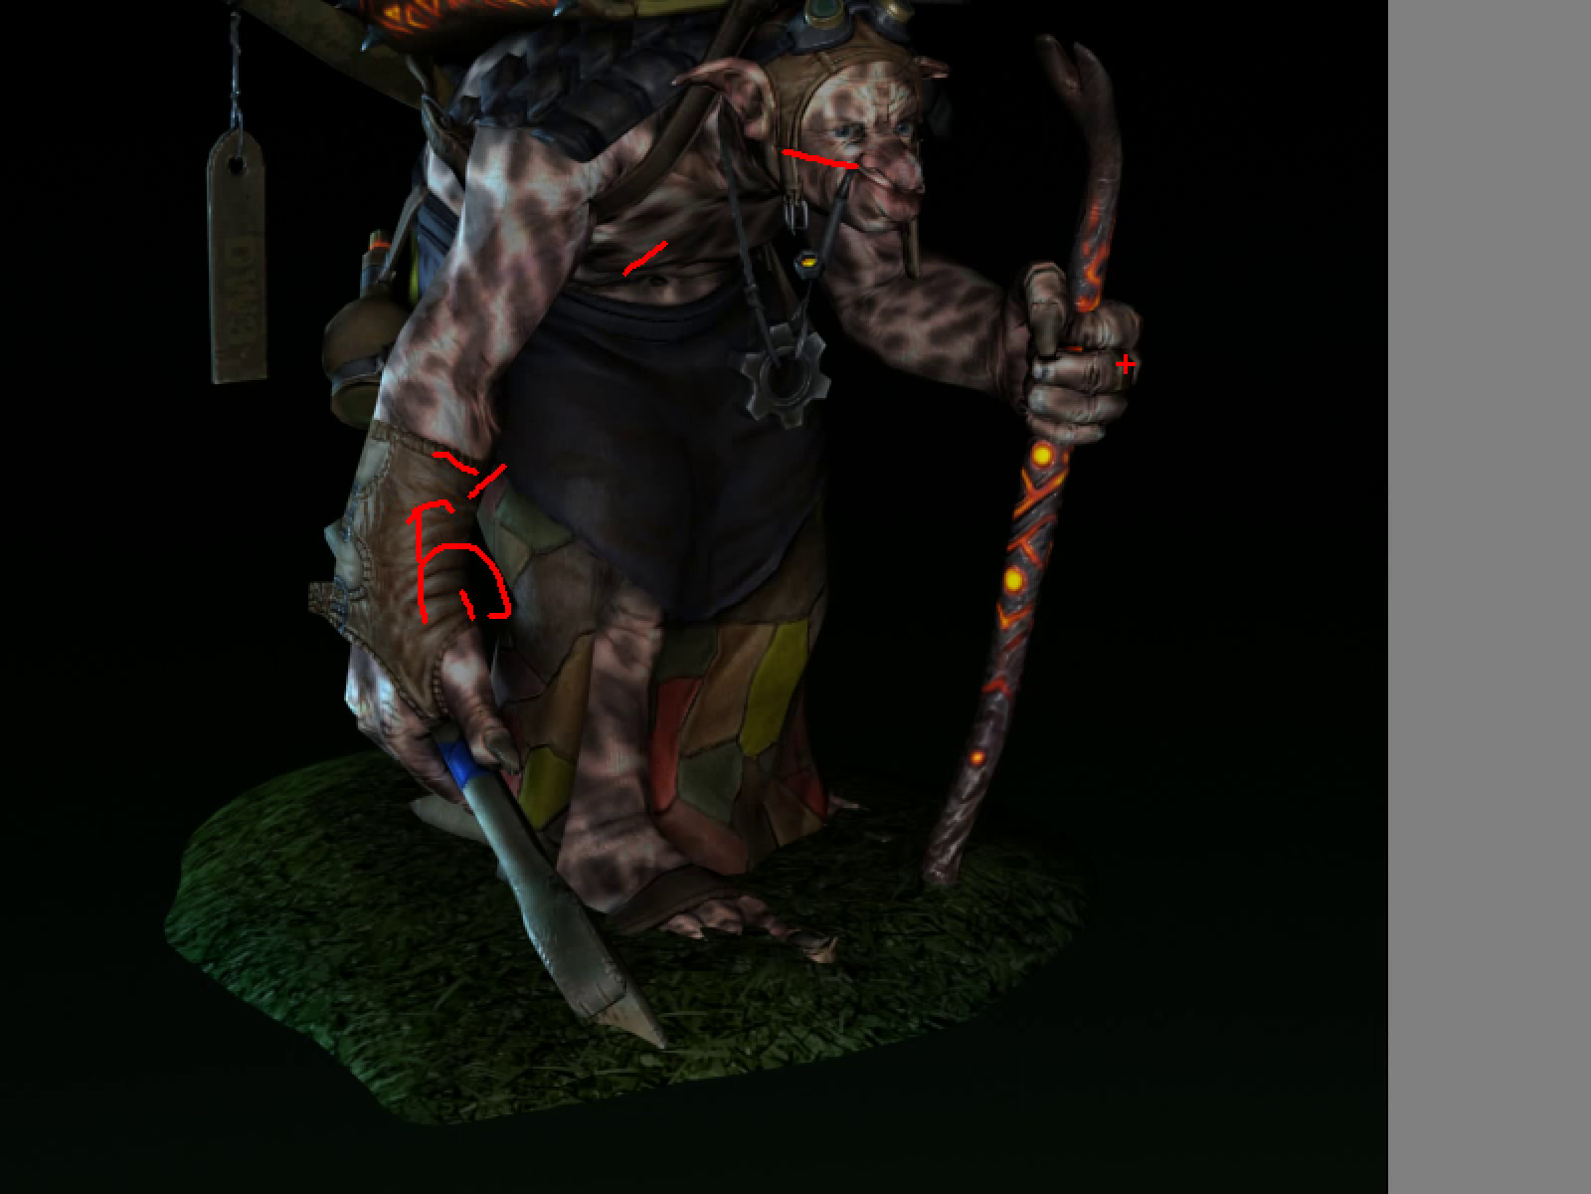
left_click_drag(547, 546, 796, 546)
left_click_drag(1052, 476, 957, 695)
left_click_drag(980, 499, 1027, 546)
left_click_drag(1146, 420, 1034, 537)
left_click_drag(1159, 542, 1233, 460)
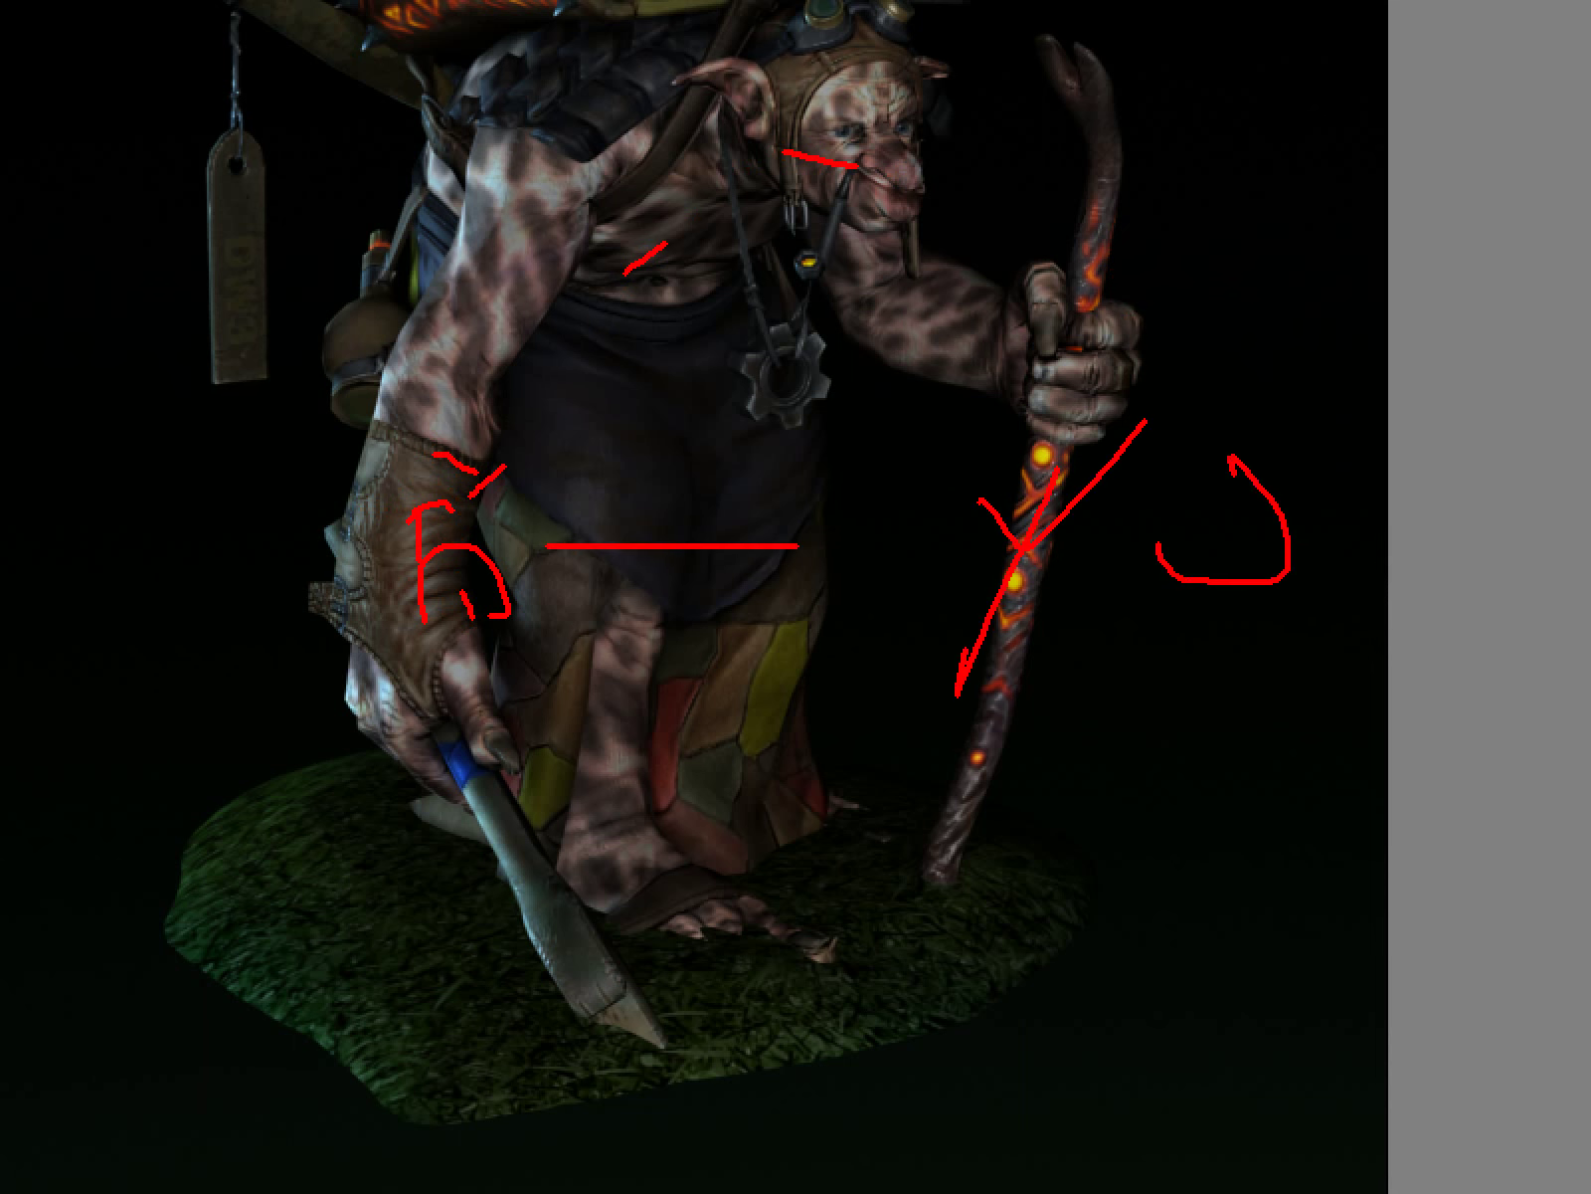
Minimise the Camera001 rendered frame and open the Material Editor on the Standard_13 material.
left_click_drag(1293, 547, 1587, 552)
key("Escape")
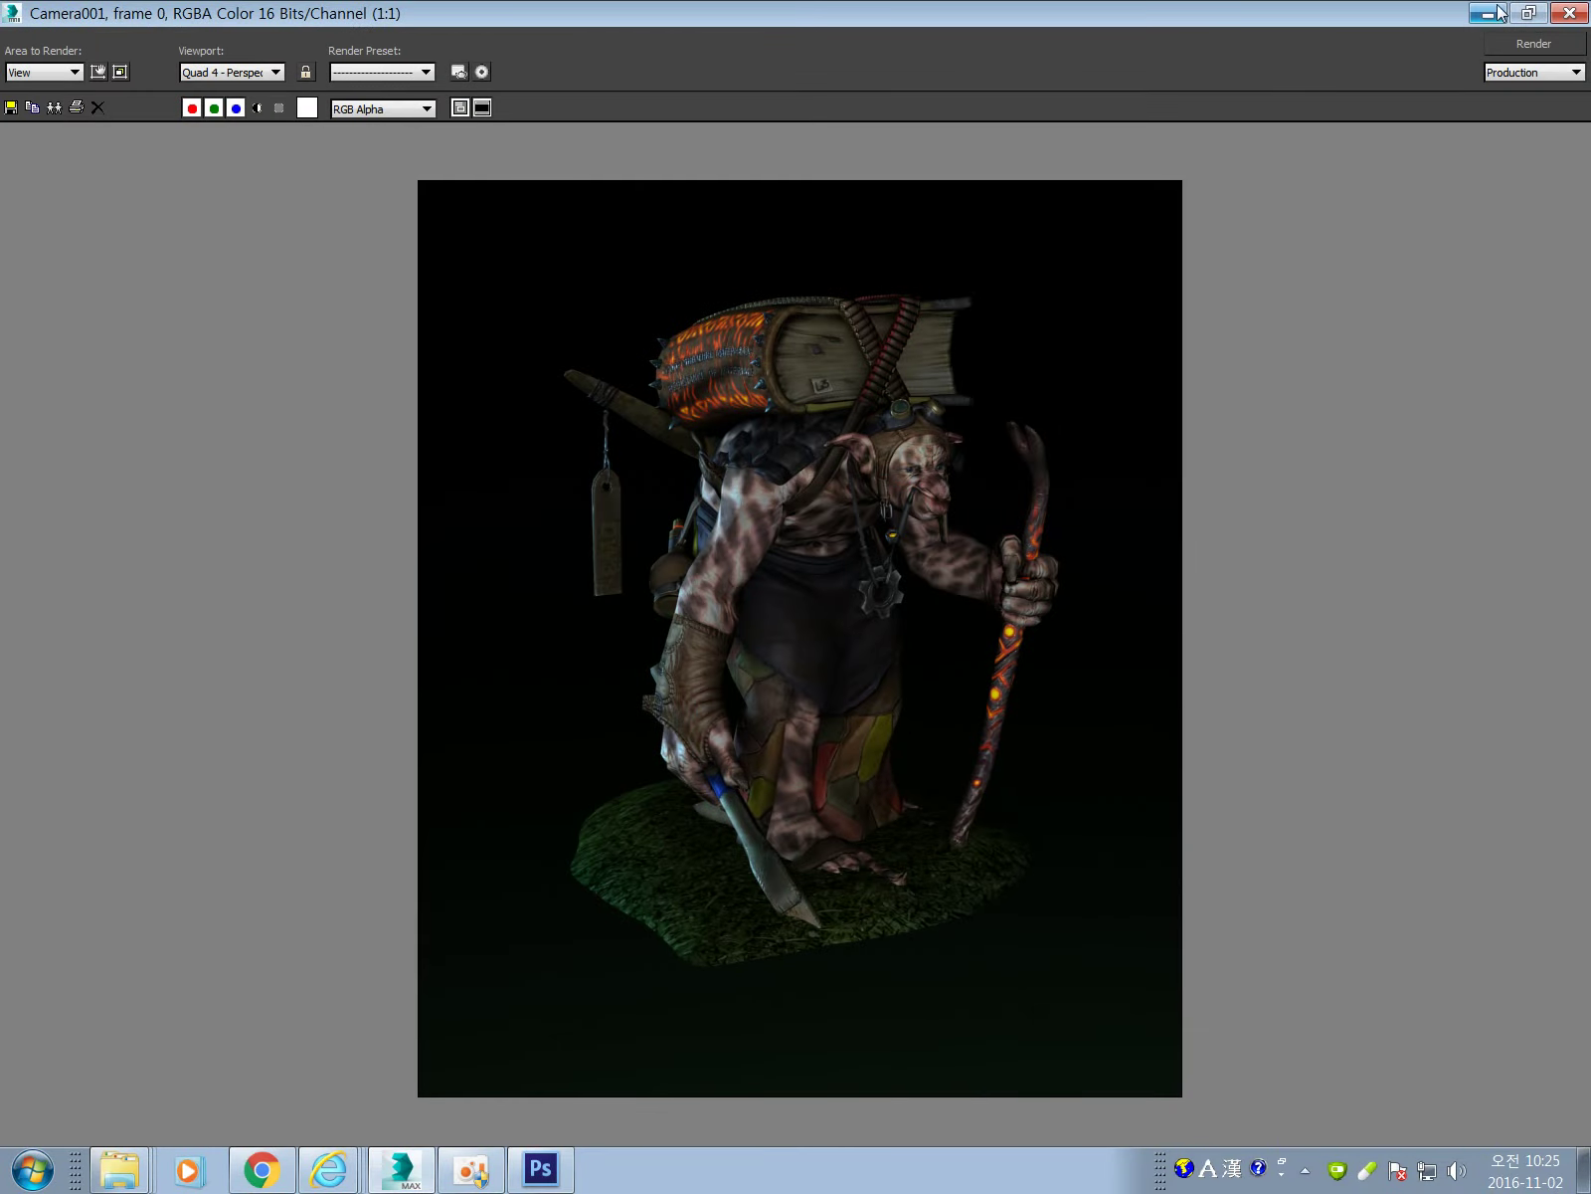
left_click(1492, 13)
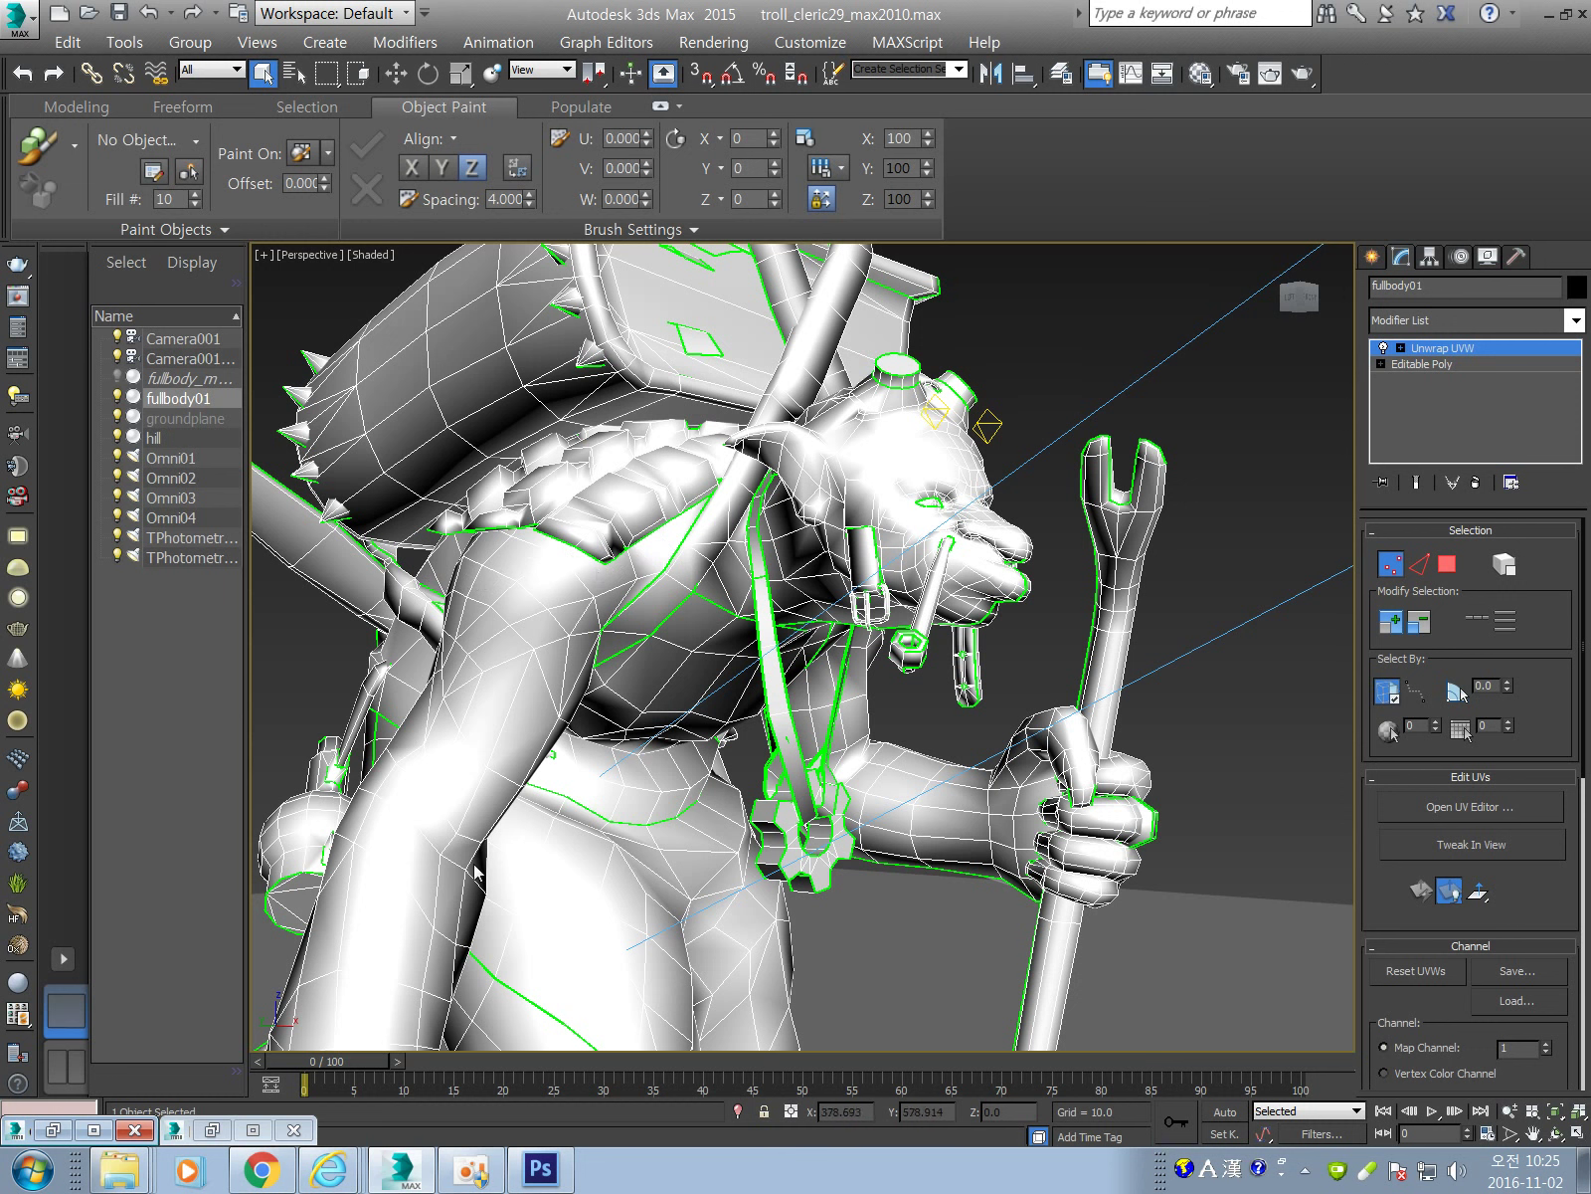
key("m")
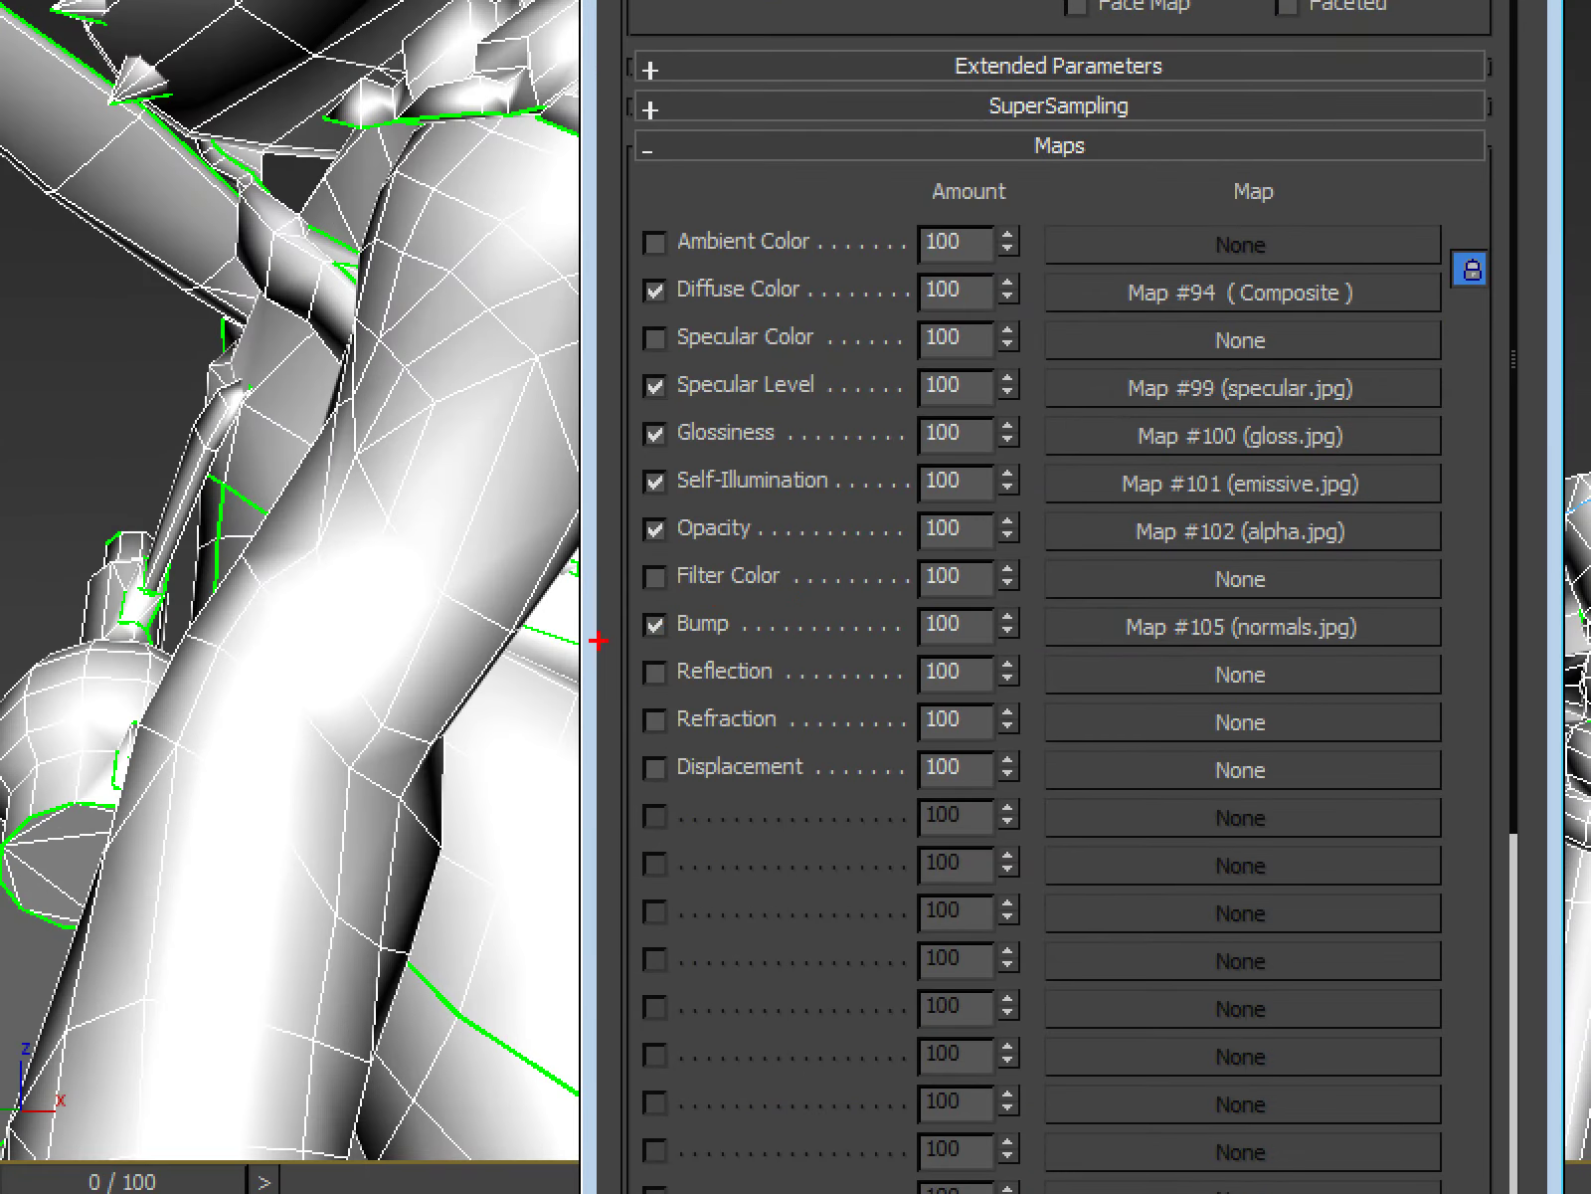
Examine the Bump slot holding normals.jpg and the sample sphere of the Standard_13 material.
left_click_drag(618, 654, 1169, 689)
mouse_move(908, 490)
left_mouse_down()
mouse_move(979, 264)
mouse_move(1085, 430)
mouse_move(1241, 225)
mouse_move(1333, 378)
left_mouse_up()
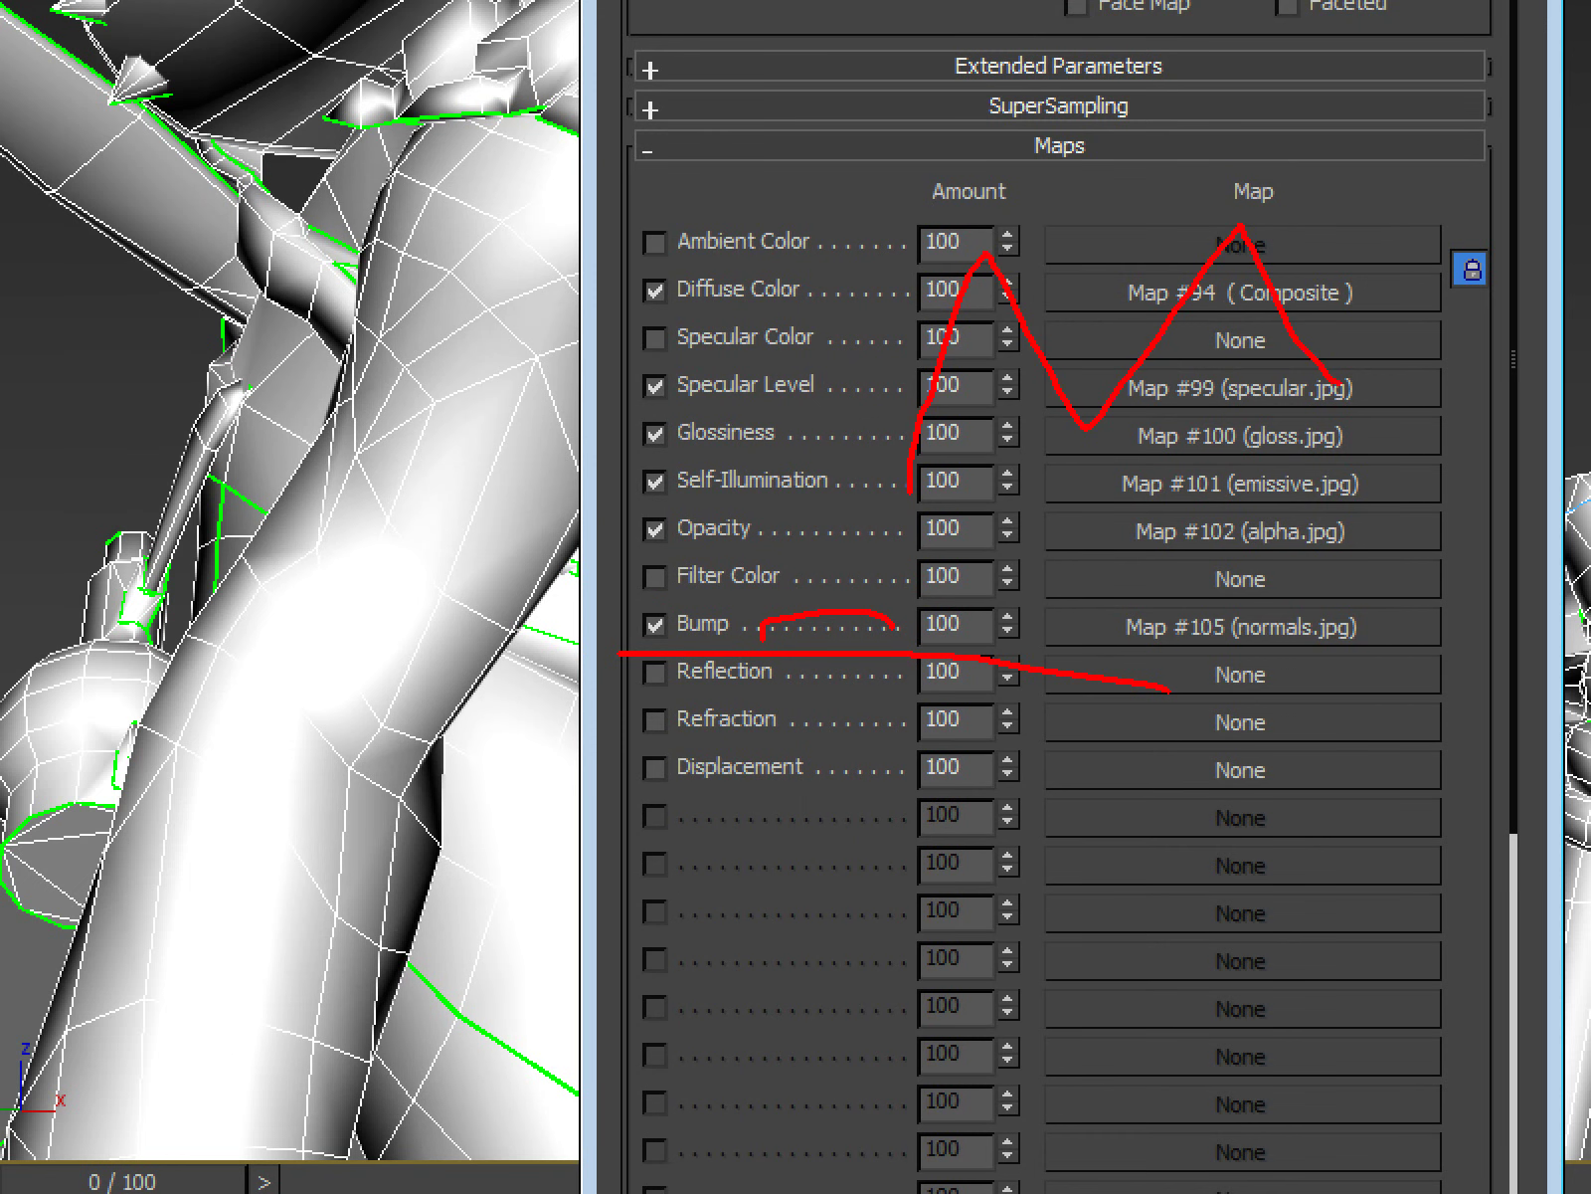
key("Escape")
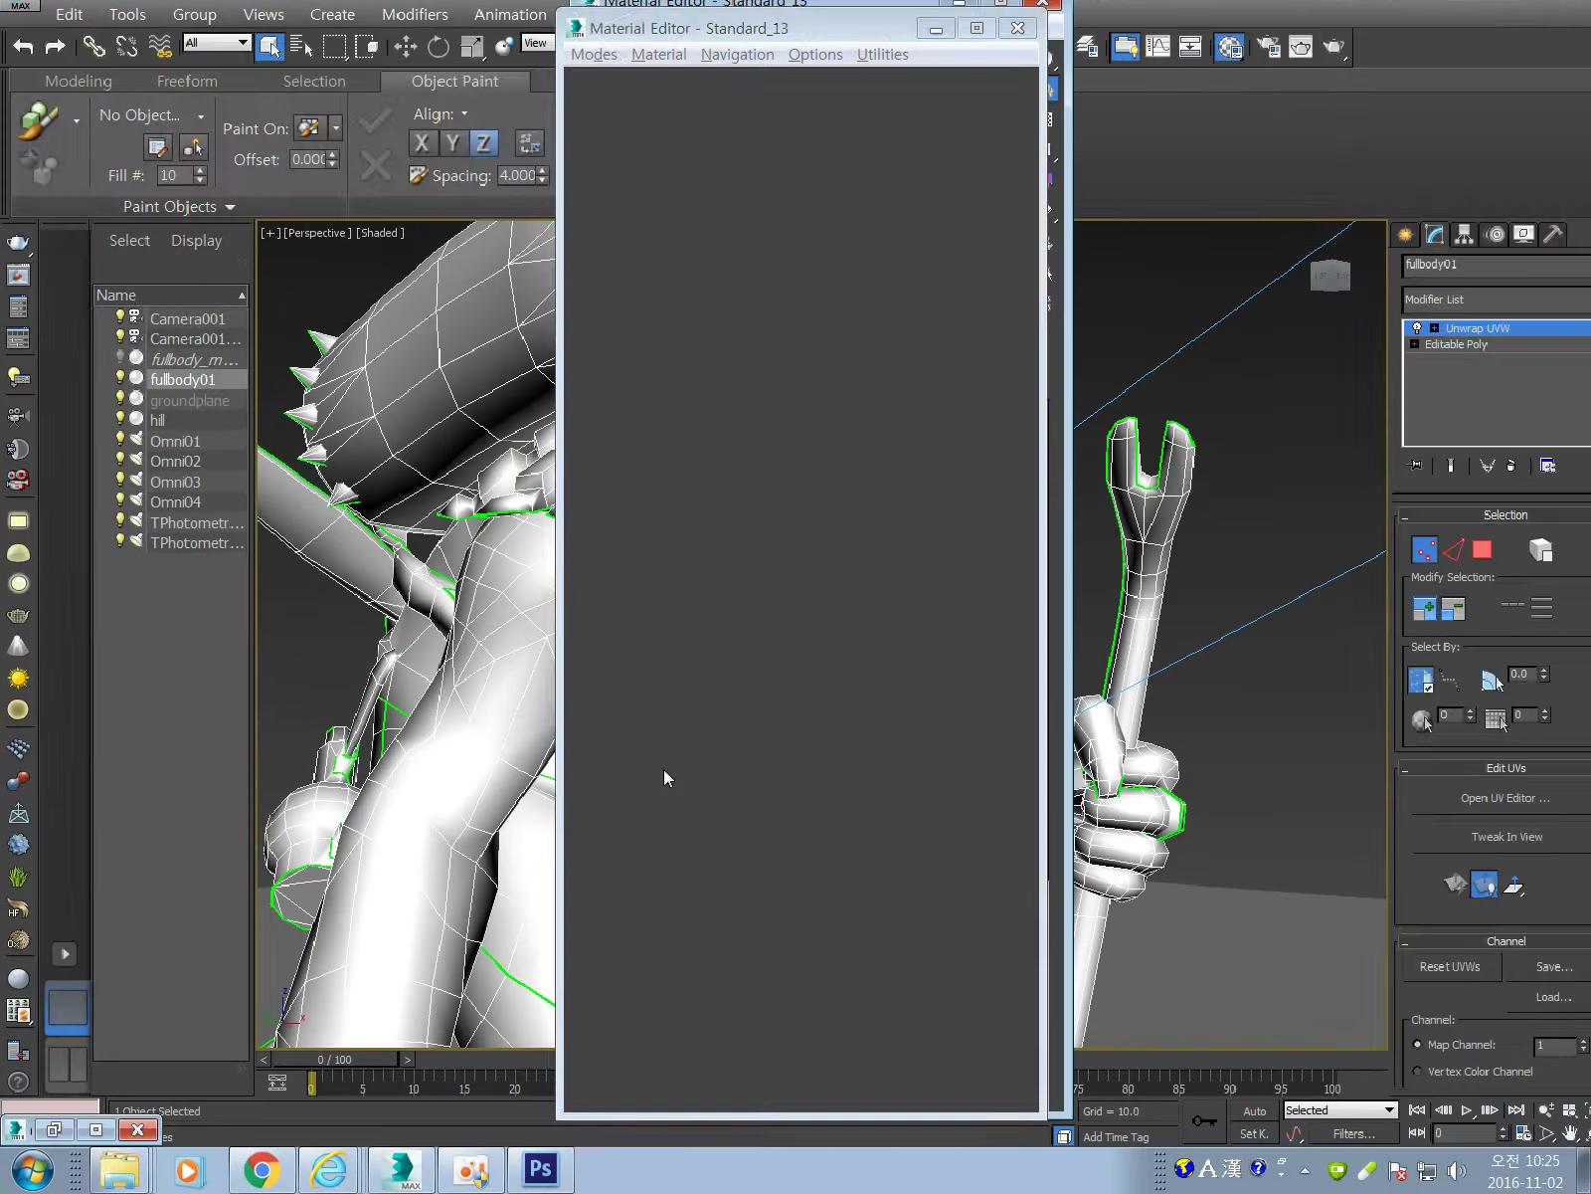
key("ctrl+1")
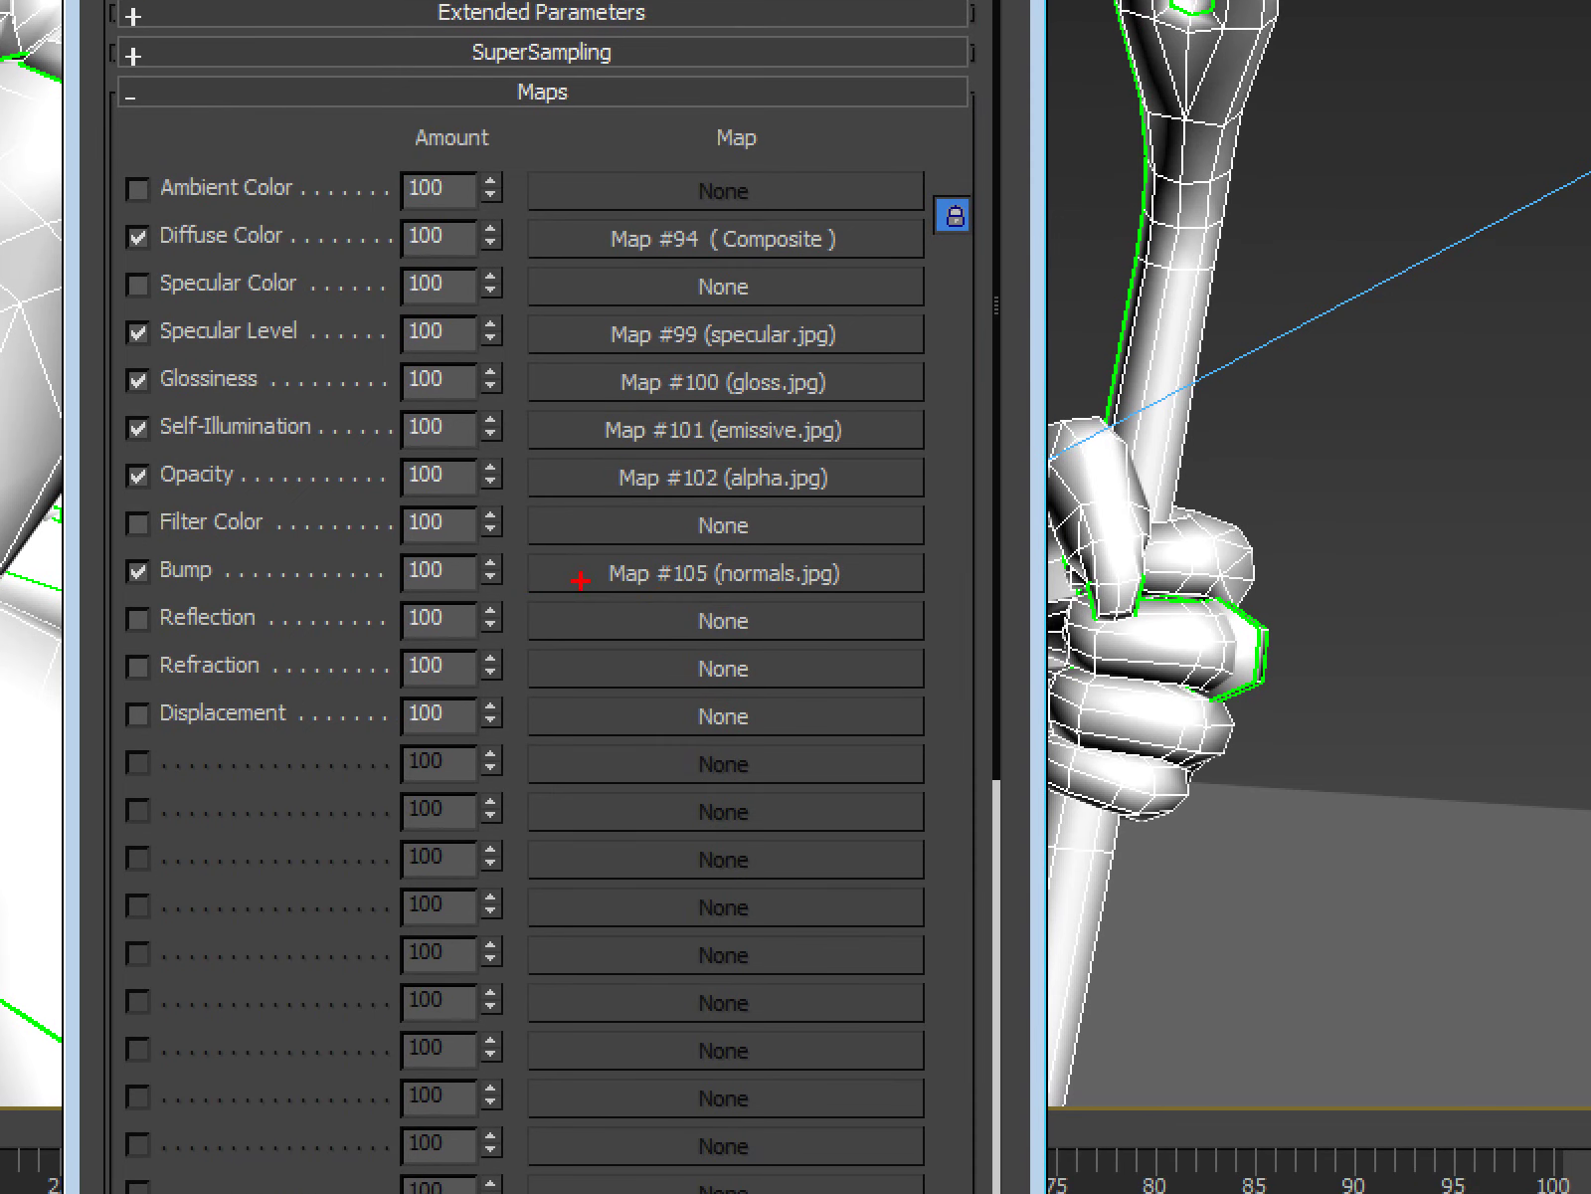
mouse_move(814, 784)
left_mouse_down()
mouse_move(746, 797)
mouse_move(777, 825)
left_mouse_up()
key("Escape")
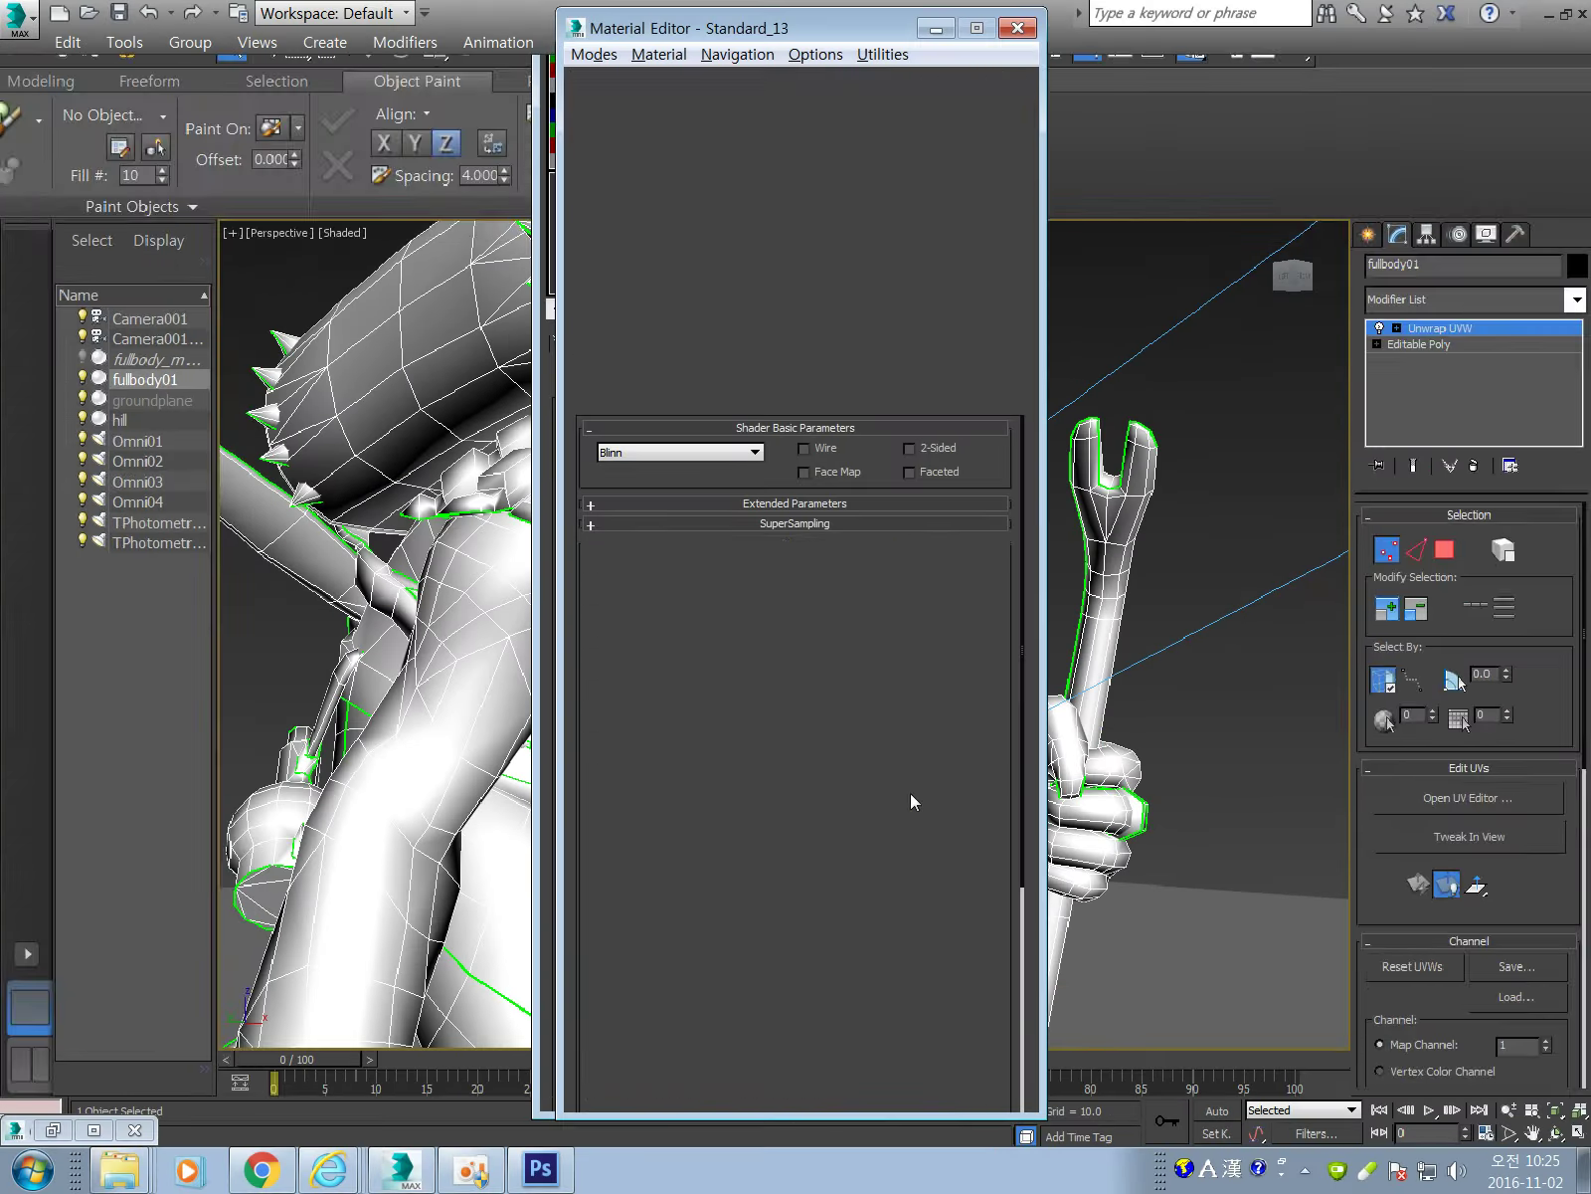
key("ctrl+1")
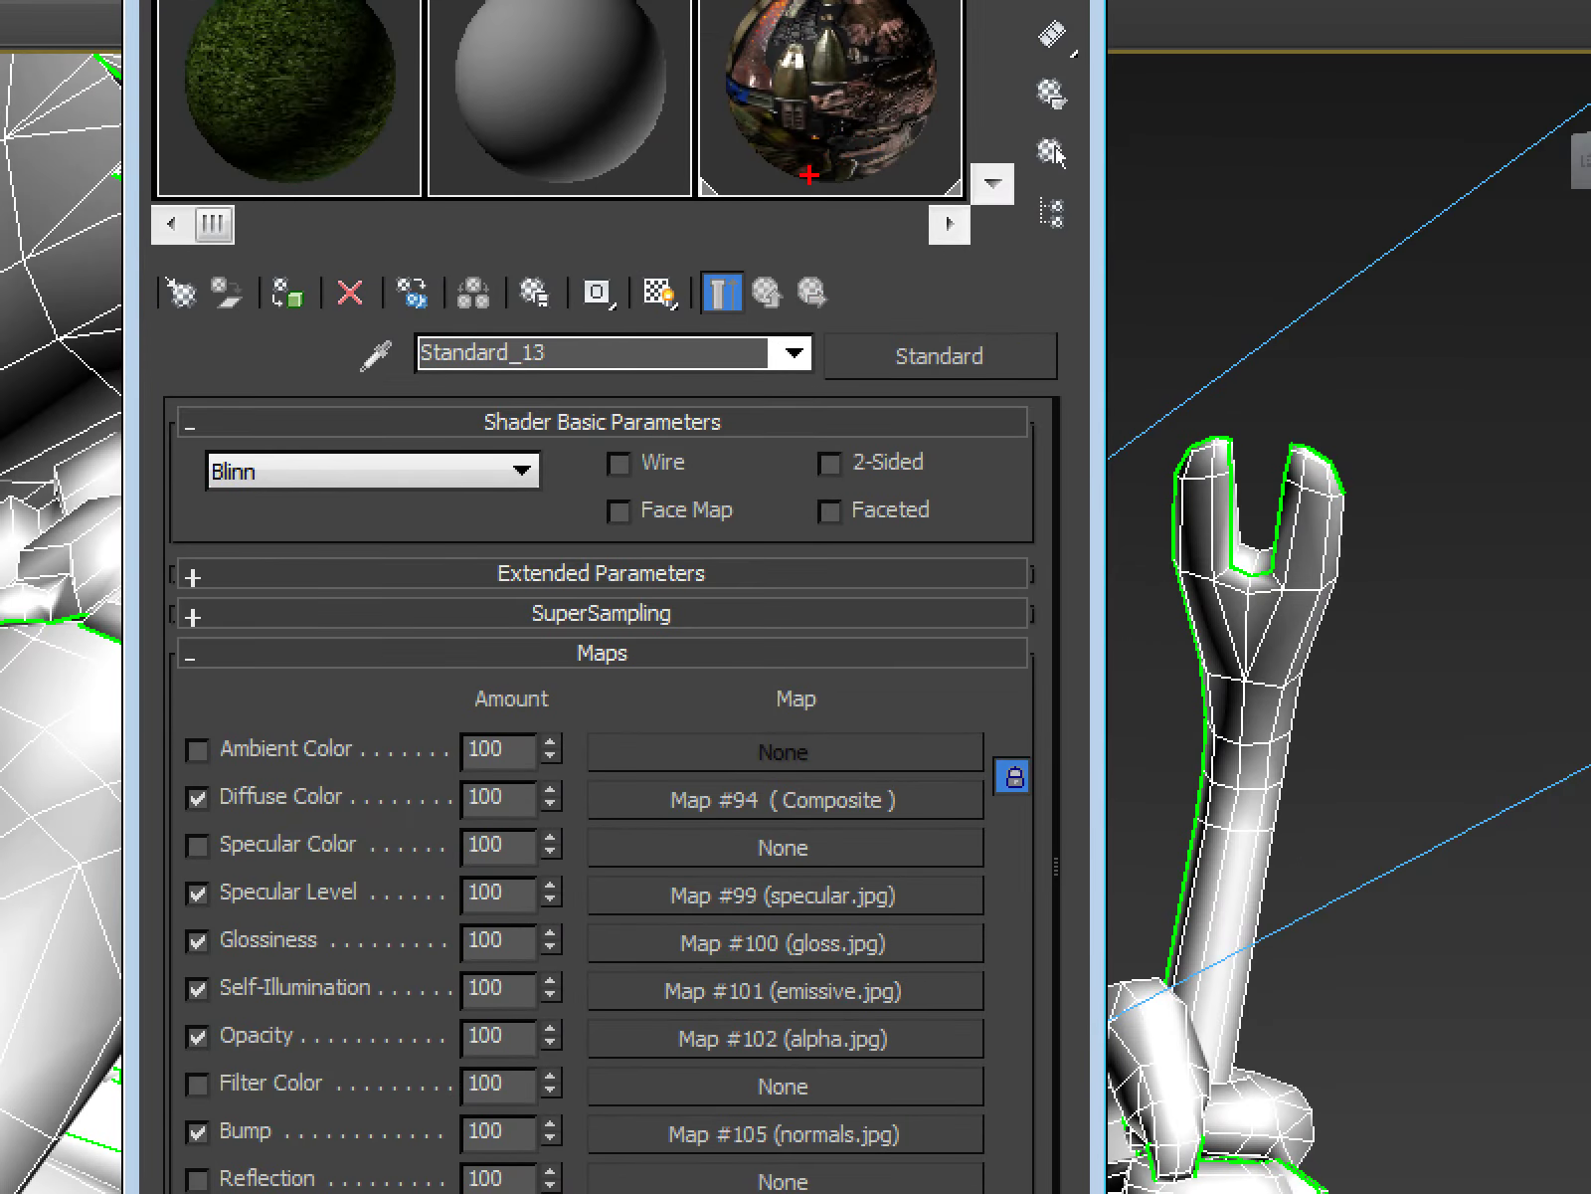
mouse_move(941, 868)
left_mouse_down()
mouse_move(1035, 726)
mouse_move(1131, 803)
mouse_move(1273, 825)
left_mouse_up()
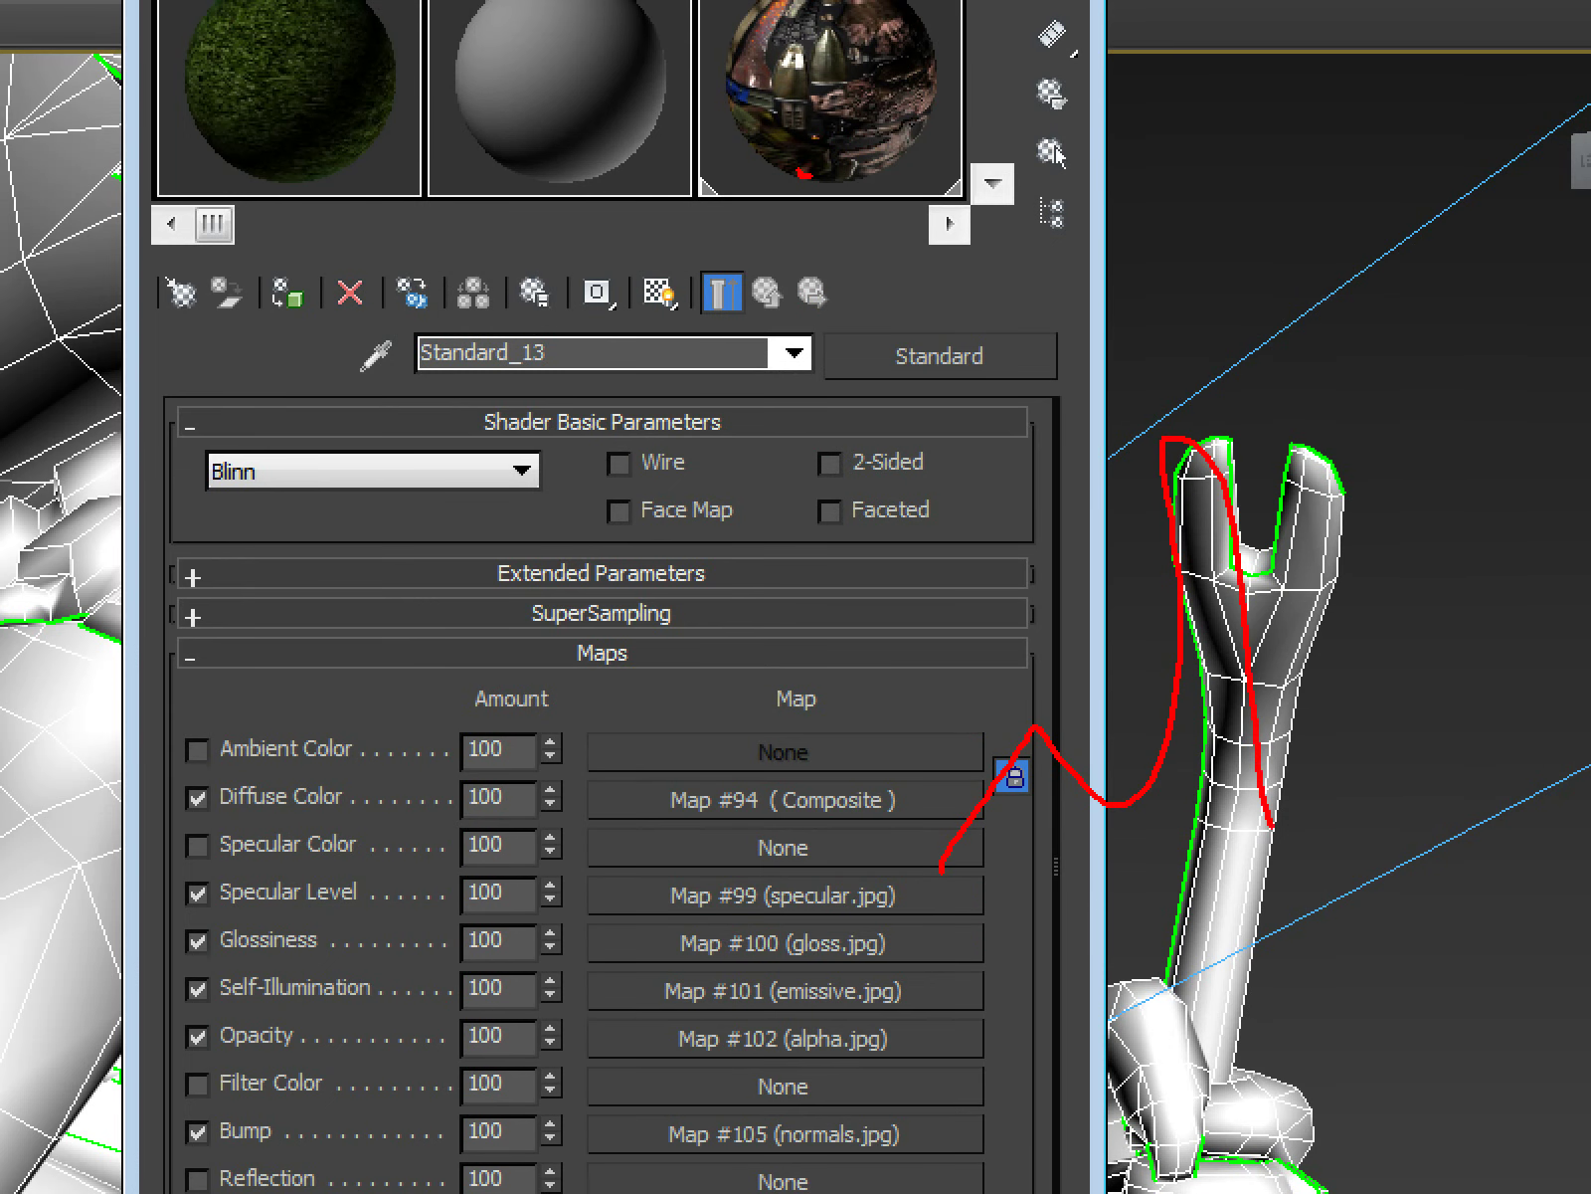
key("Escape")
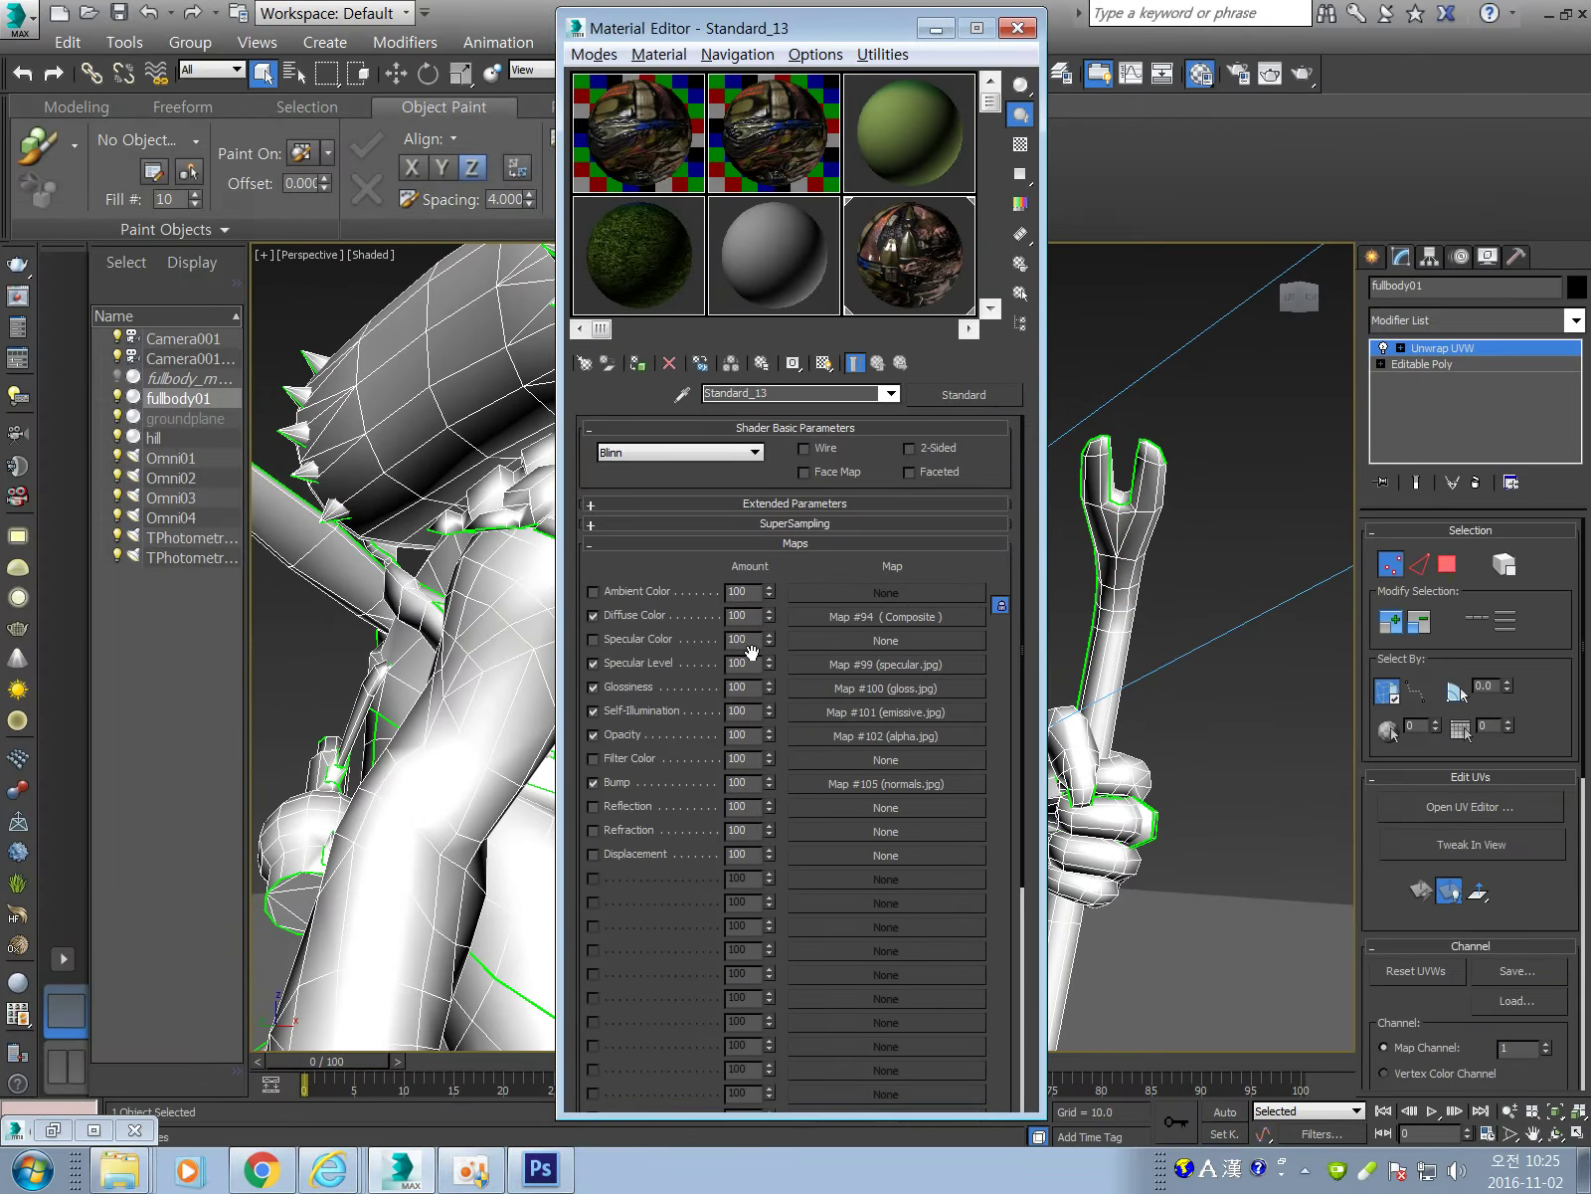
Examine the Diffuse Color, Specular Level, Glossiness and Bump map assignments of the Standard_13 material.
key("ctrl+1")
left_click_drag(647, 672, 1213, 738)
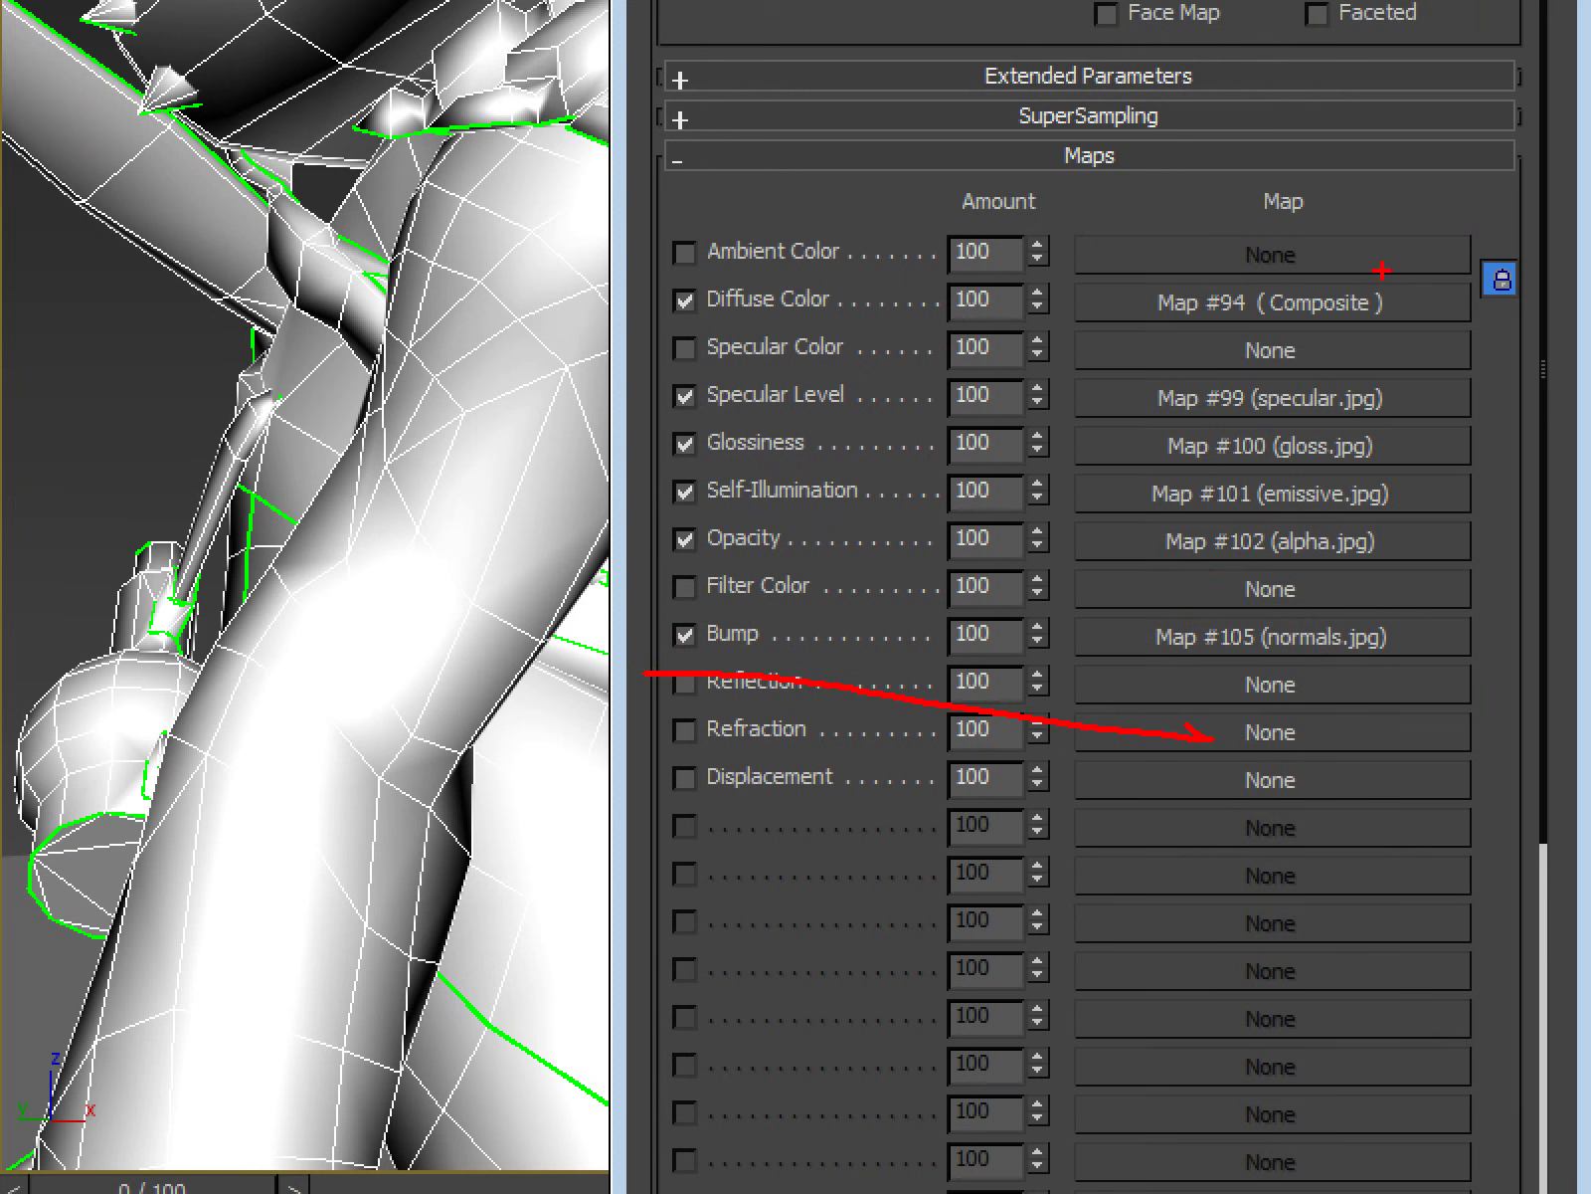
left_click_drag(1383, 271, 907, 270)
left_click_drag(856, 337, 1293, 334)
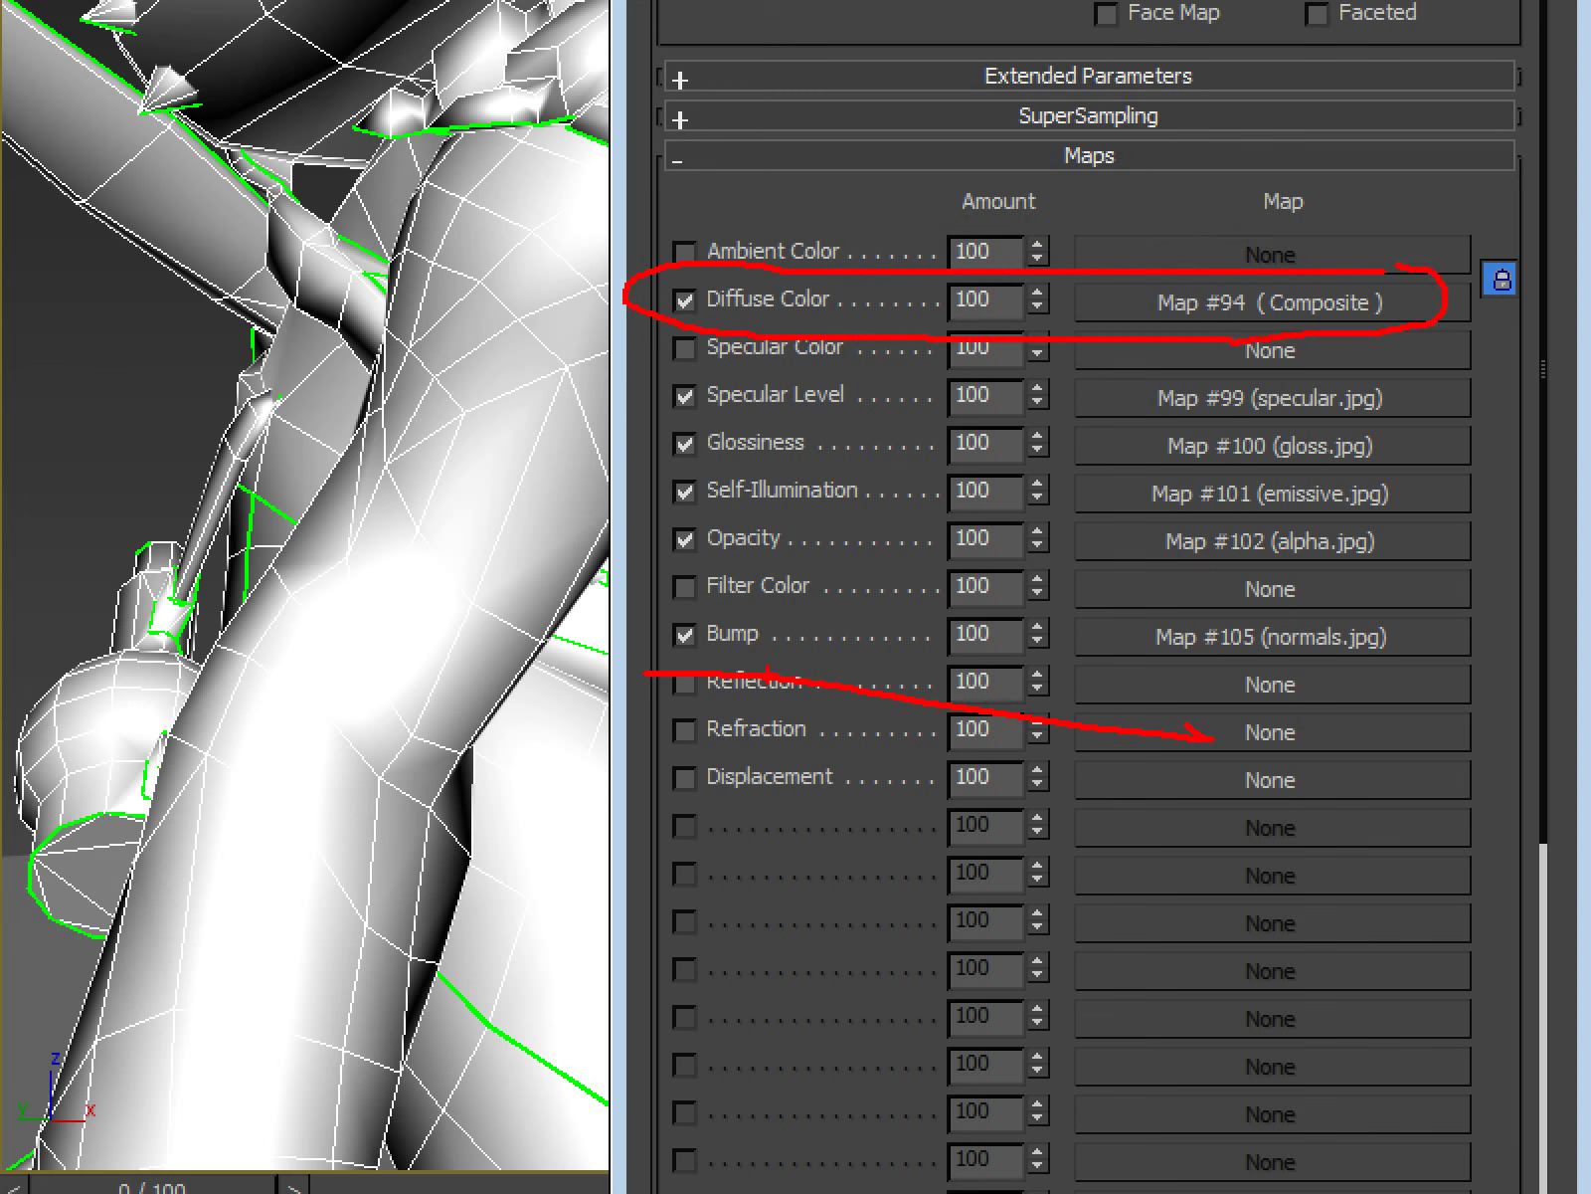
mouse_move(1432, 684)
left_mouse_down()
mouse_move(696, 704)
mouse_move(1064, 619)
mouse_move(1556, 660)
left_mouse_up()
mouse_move(1040, 412)
left_mouse_down()
mouse_move(795, 423)
mouse_move(698, 386)
mouse_move(1428, 368)
mouse_move(1124, 433)
mouse_move(716, 436)
left_mouse_up()
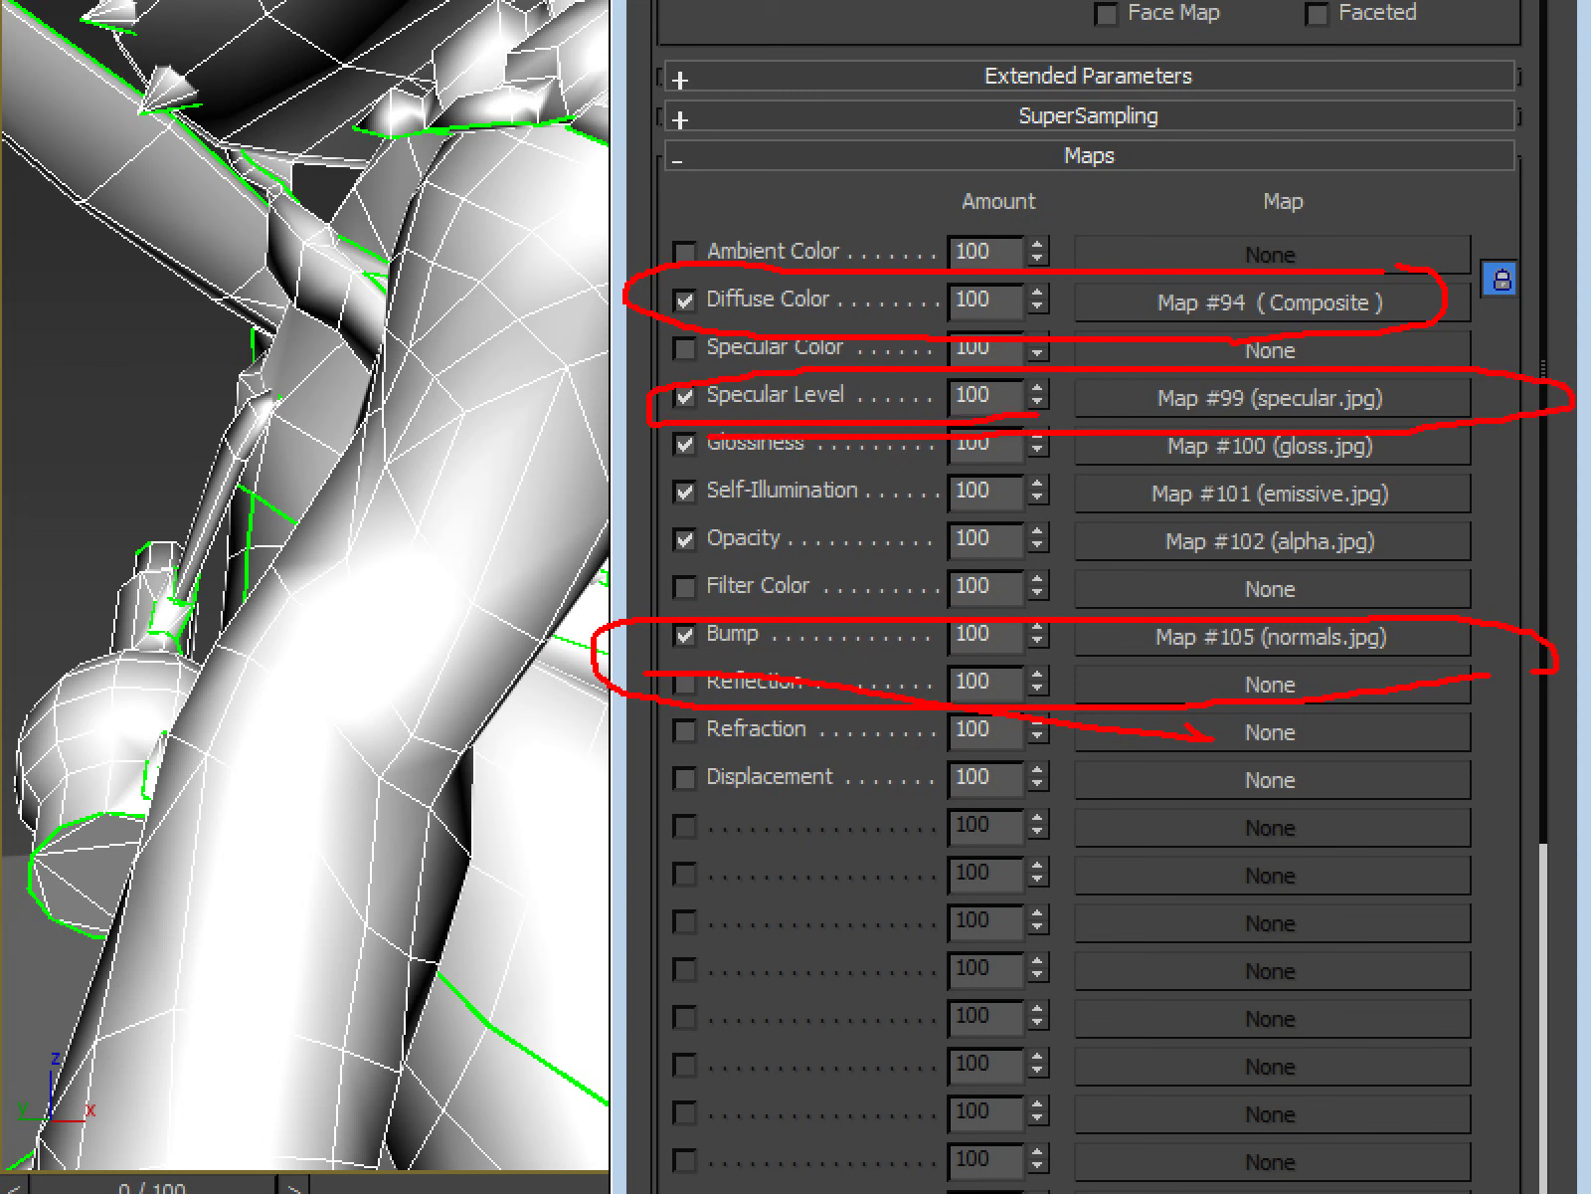
left_click_drag(910, 448, 579, 461)
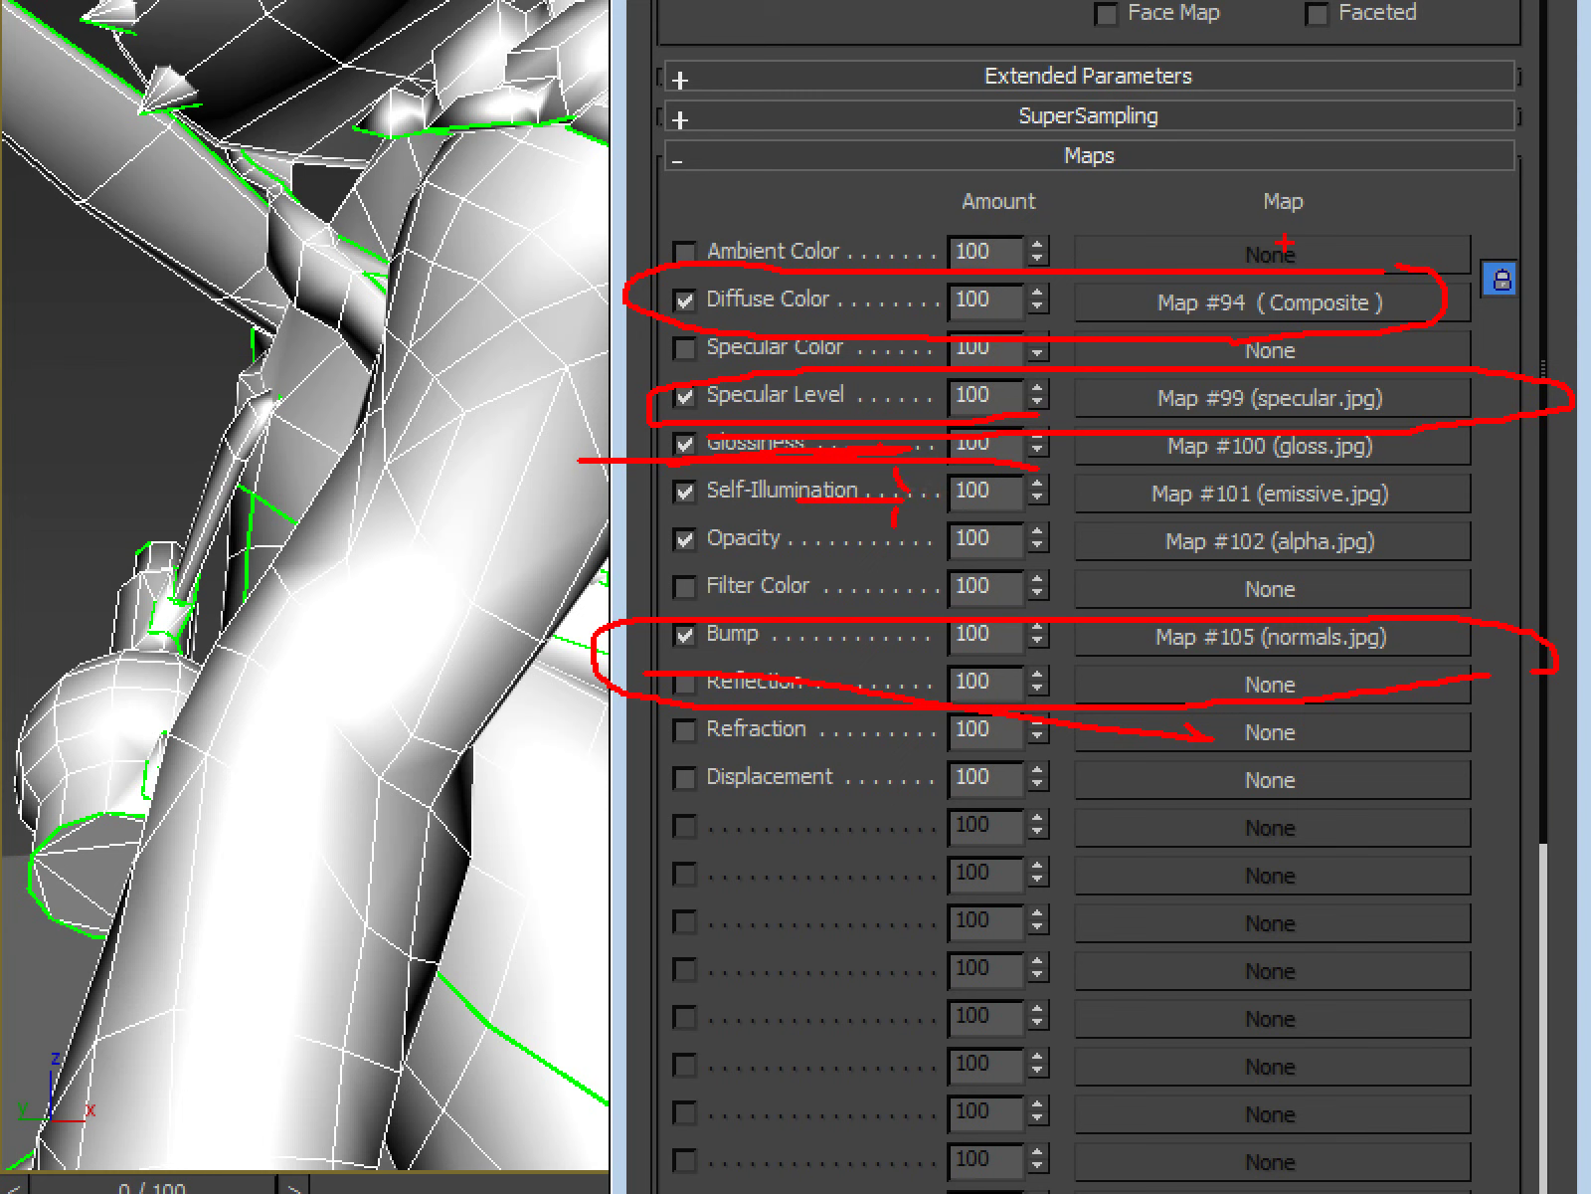
left_click_drag(1442, 602, 1585, 562)
mouse_move(1517, 756)
left_mouse_down()
mouse_move(1581, 597)
mouse_move(1293, 120)
mouse_move(1566, 637)
mouse_move(1507, 1183)
left_mouse_up()
key("Escape")
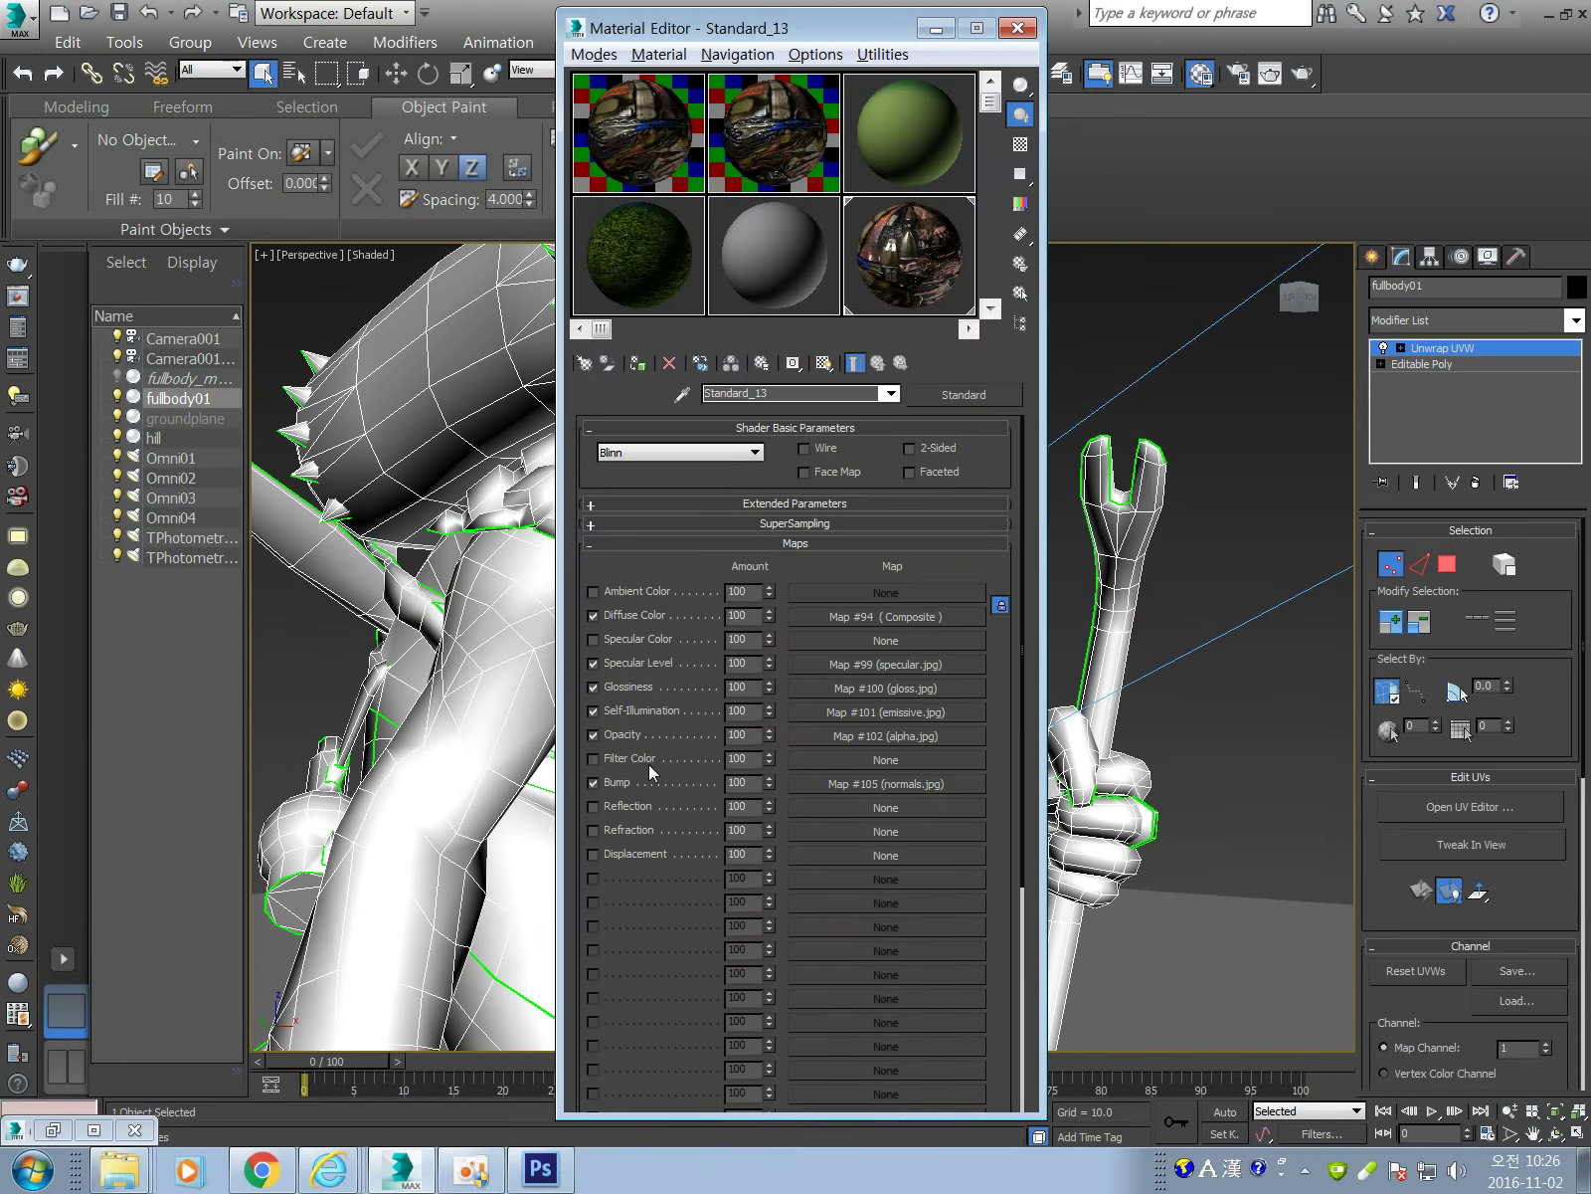
Assign the plain grey Standard_14 material to the selected fullbody01 mesh.
left_click_drag(886, 30, 1241, 164)
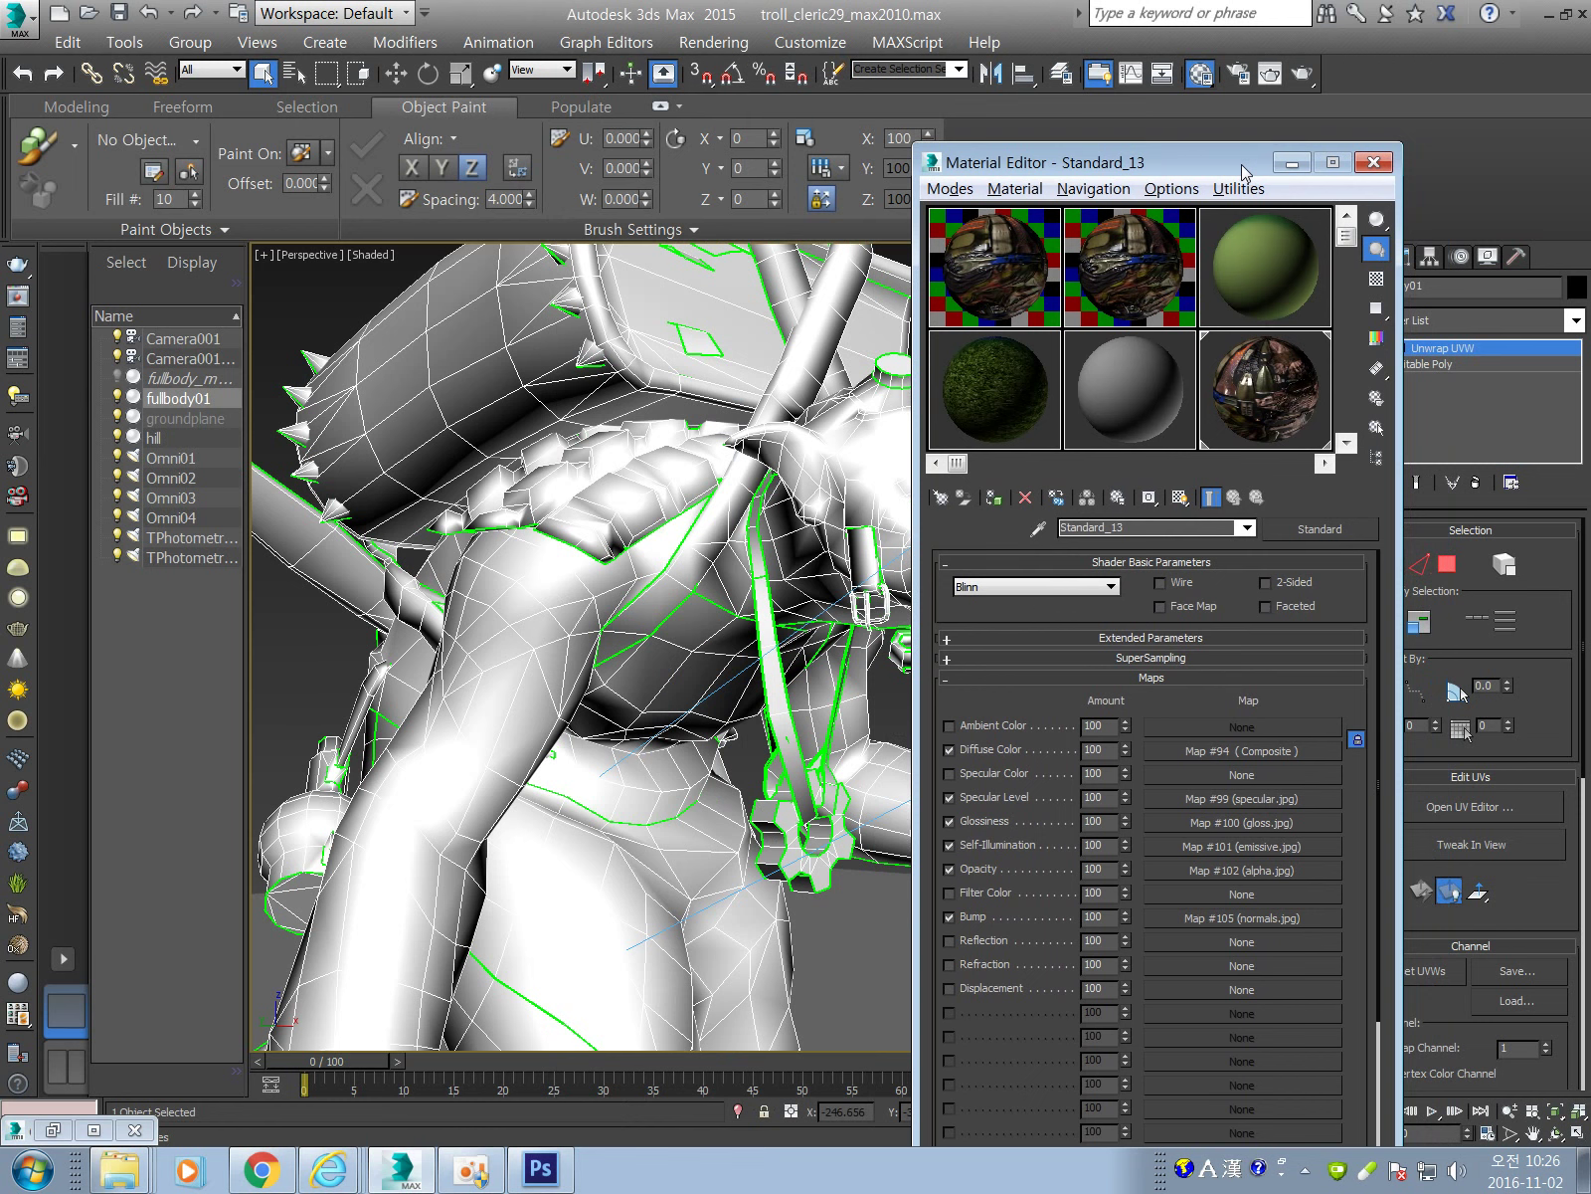
left_click_drag(1242, 164, 947, 161)
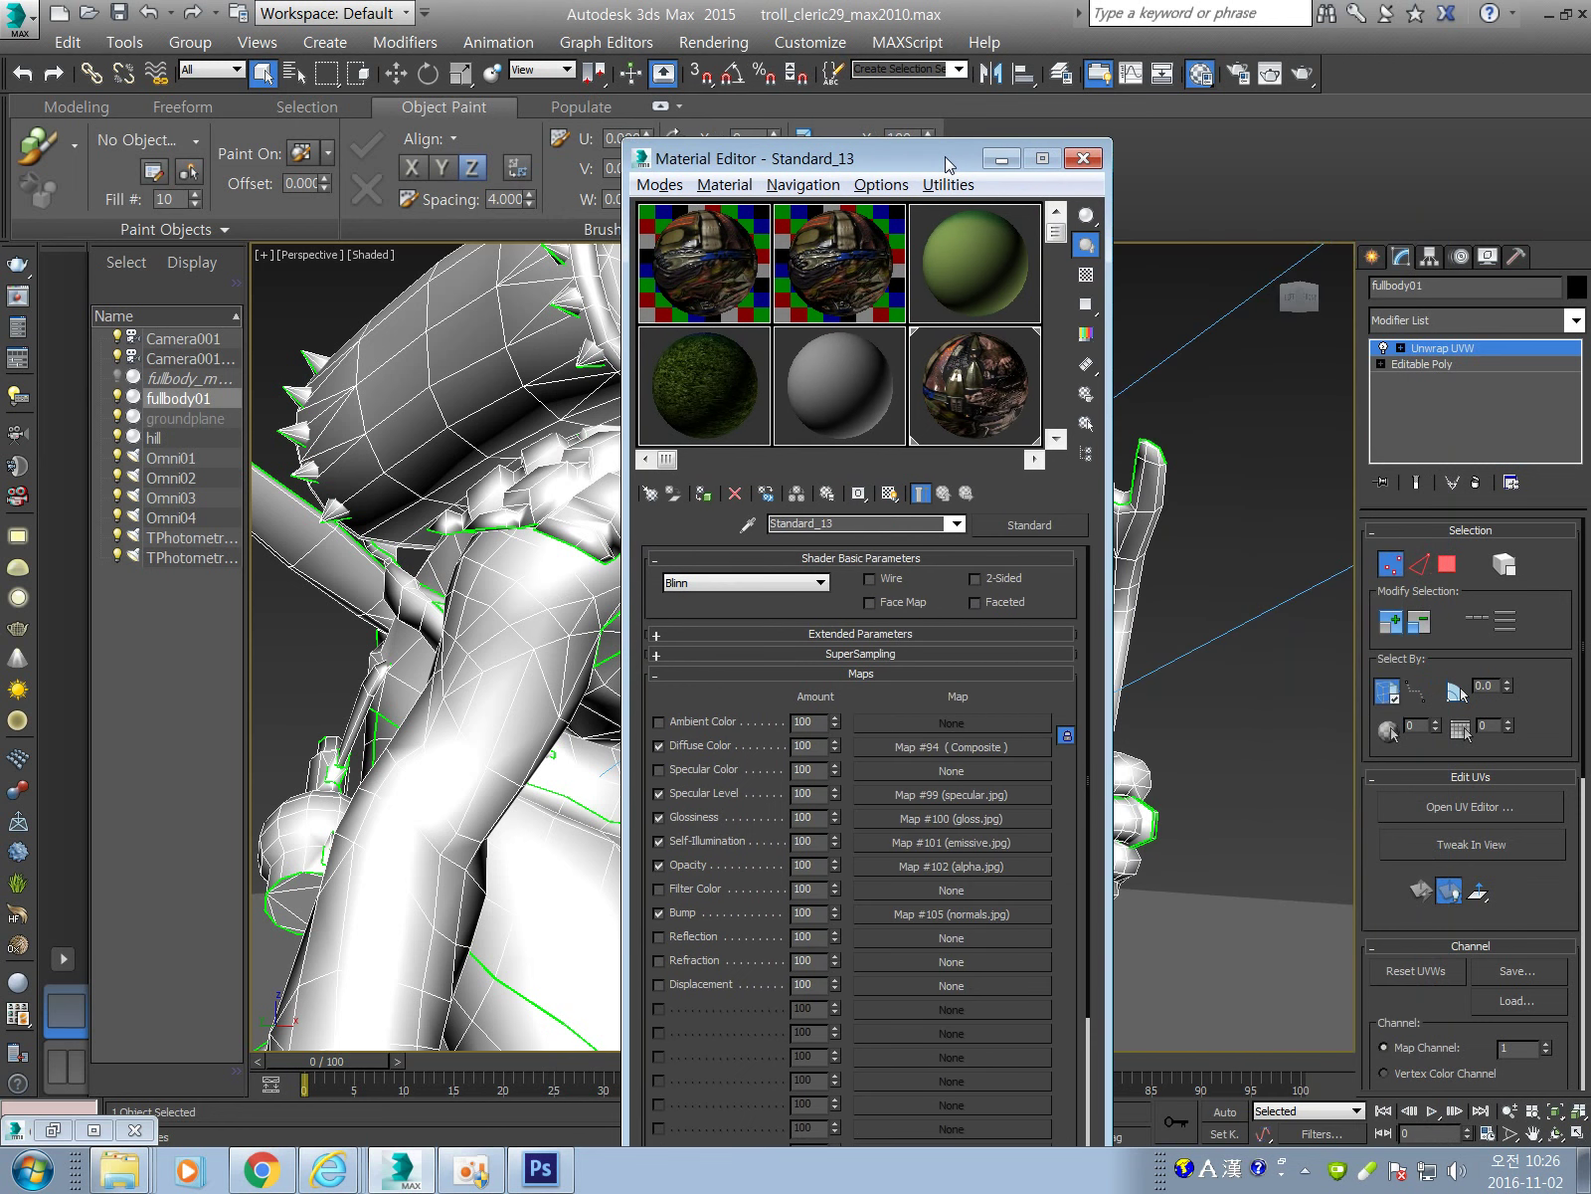
left_click_drag(875, 158, 815, 130)
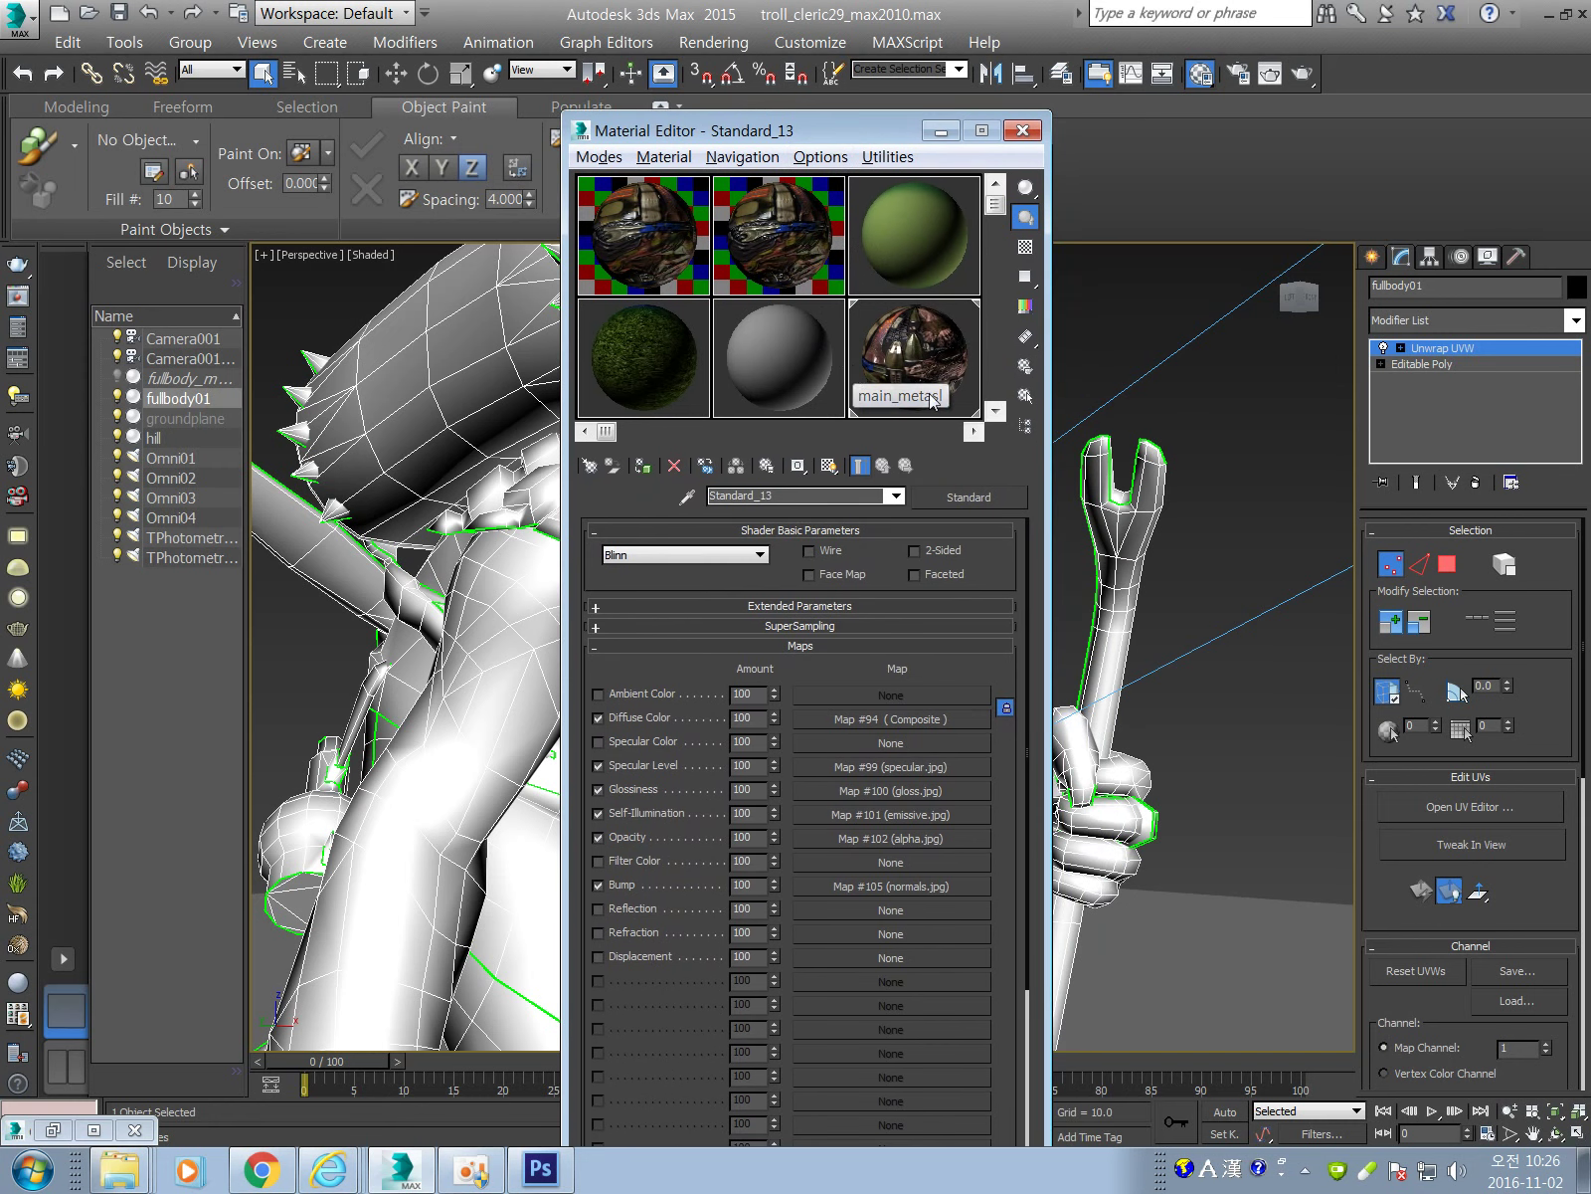
left_click(817, 347)
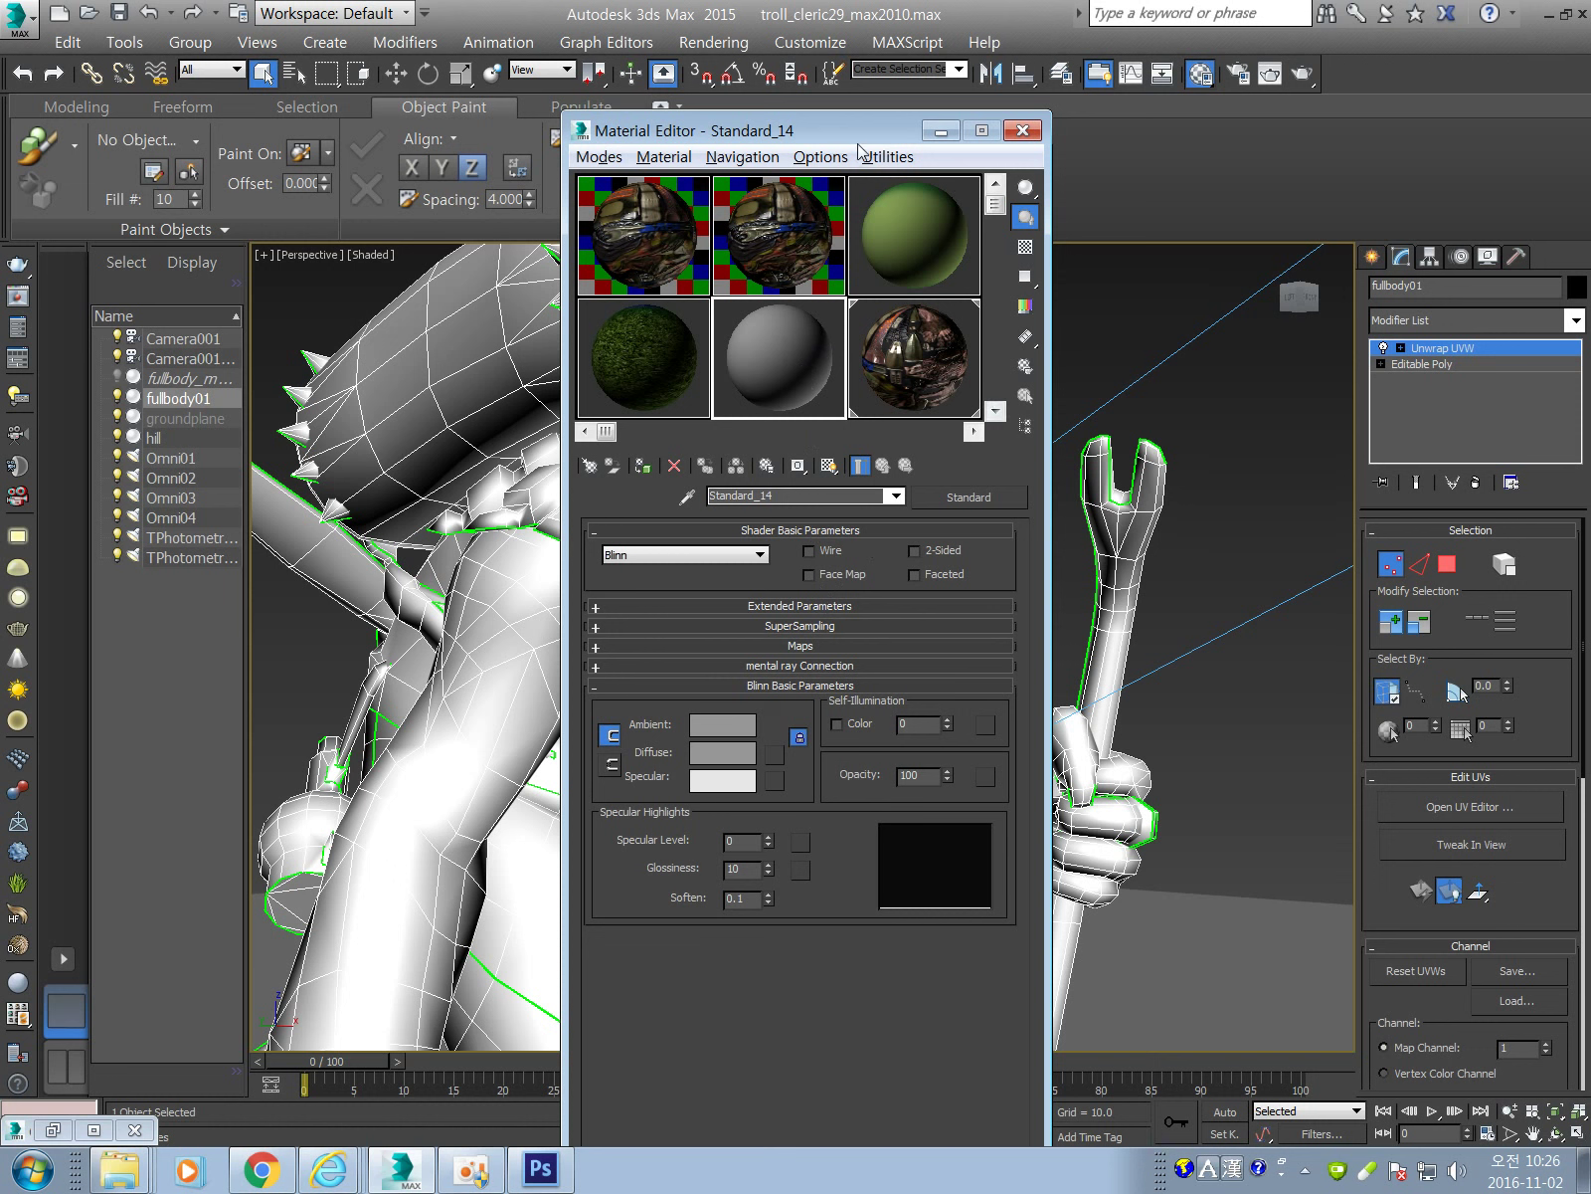
left_click_drag(861, 136, 1233, 132)
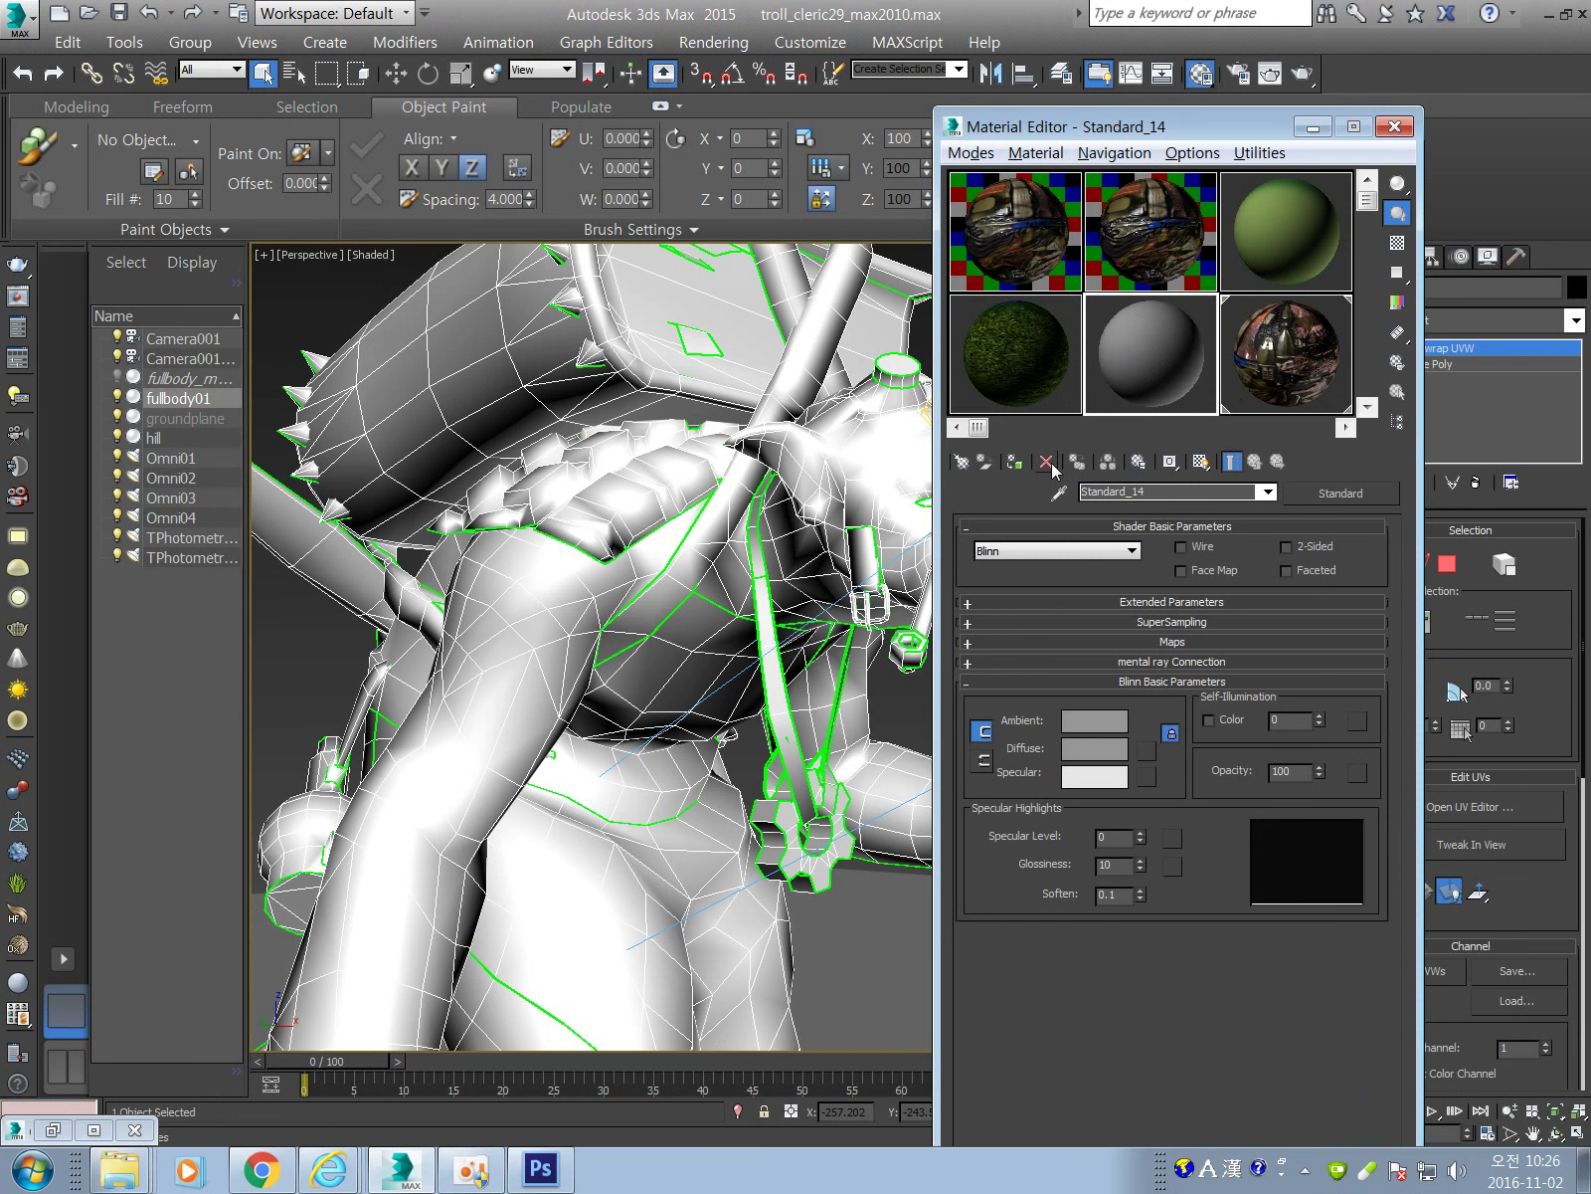
left_click(1015, 463)
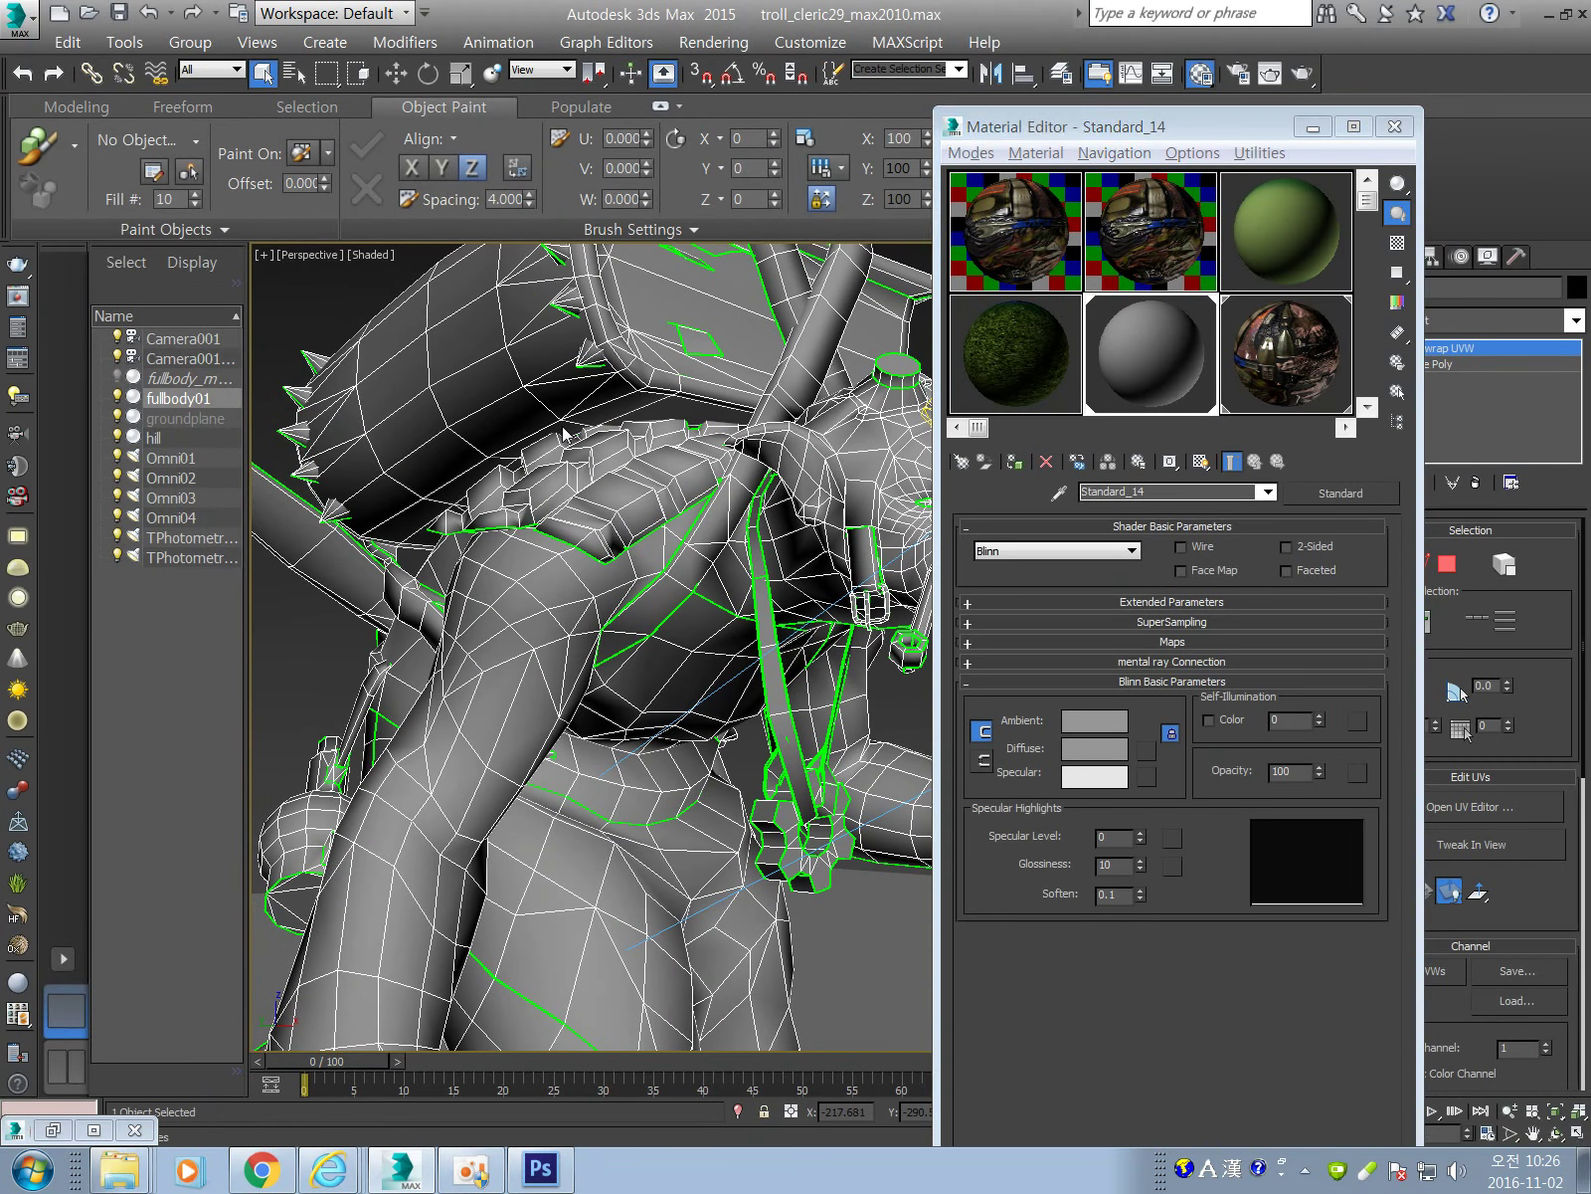
Render the Perspective view to examine the troll in plain grey, and close the rendered frame.
key("shift+q")
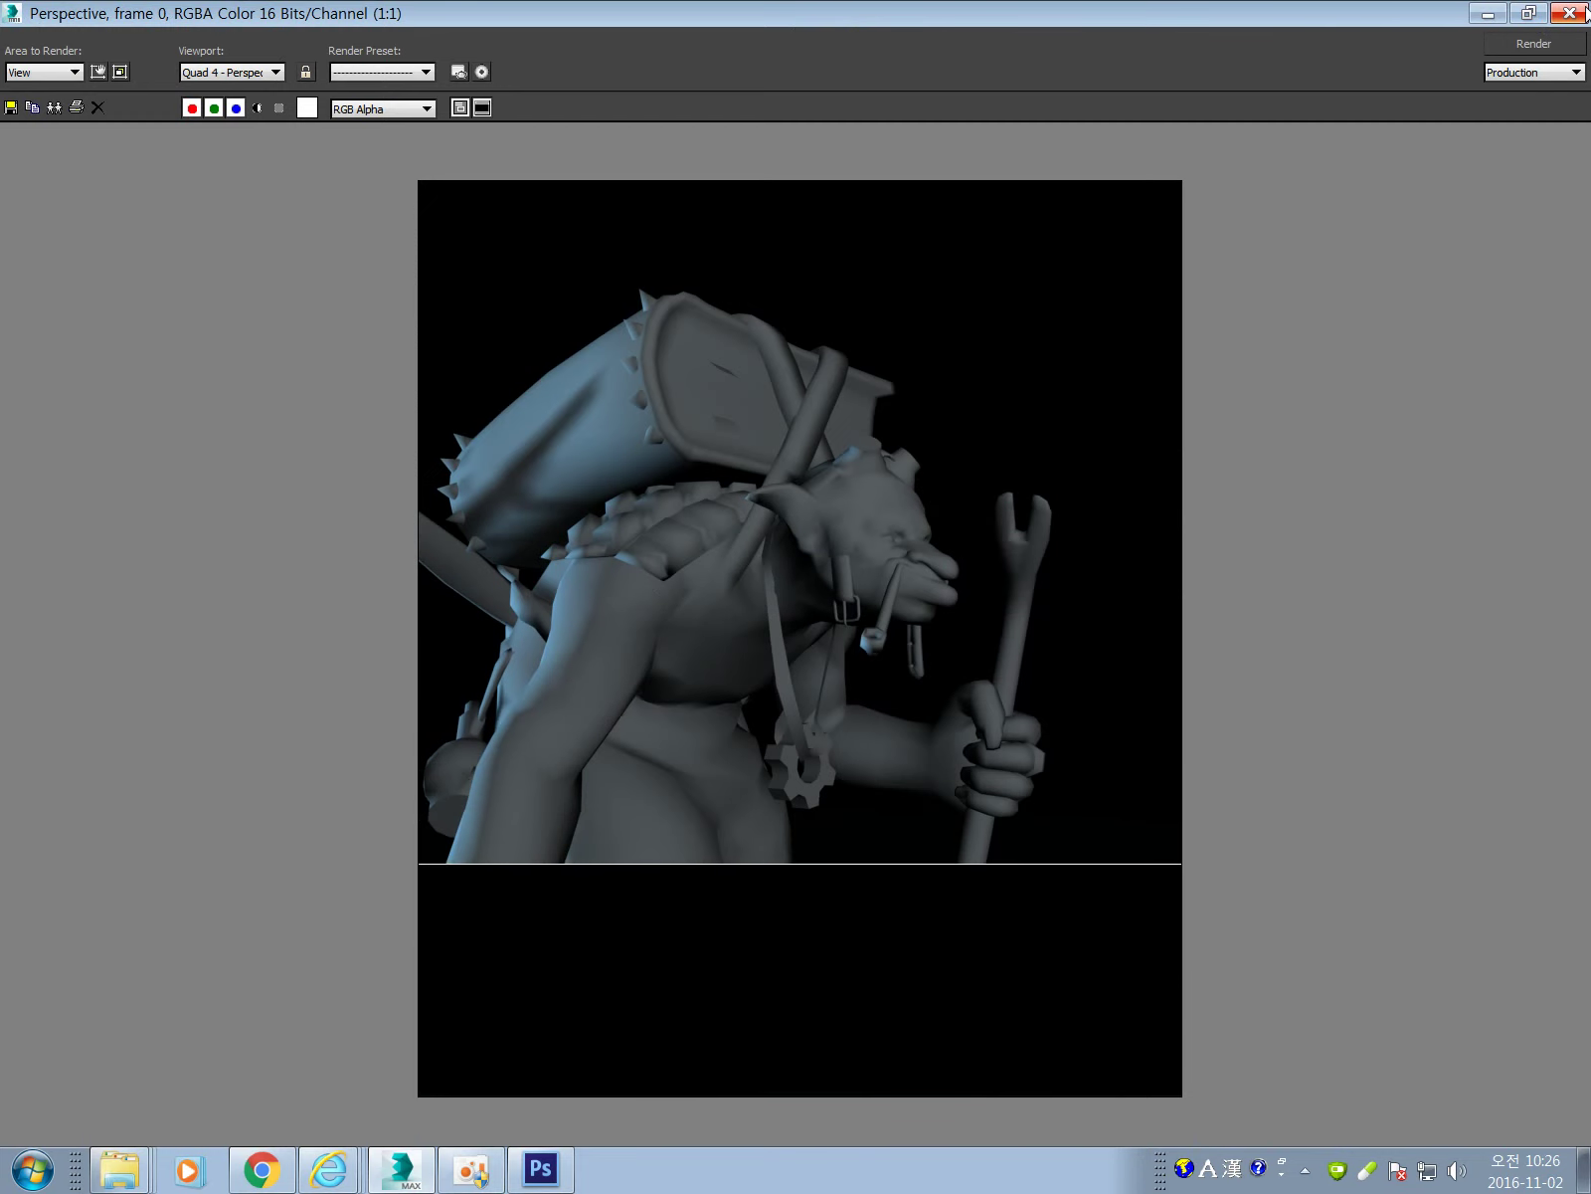
left_click(1537, 16)
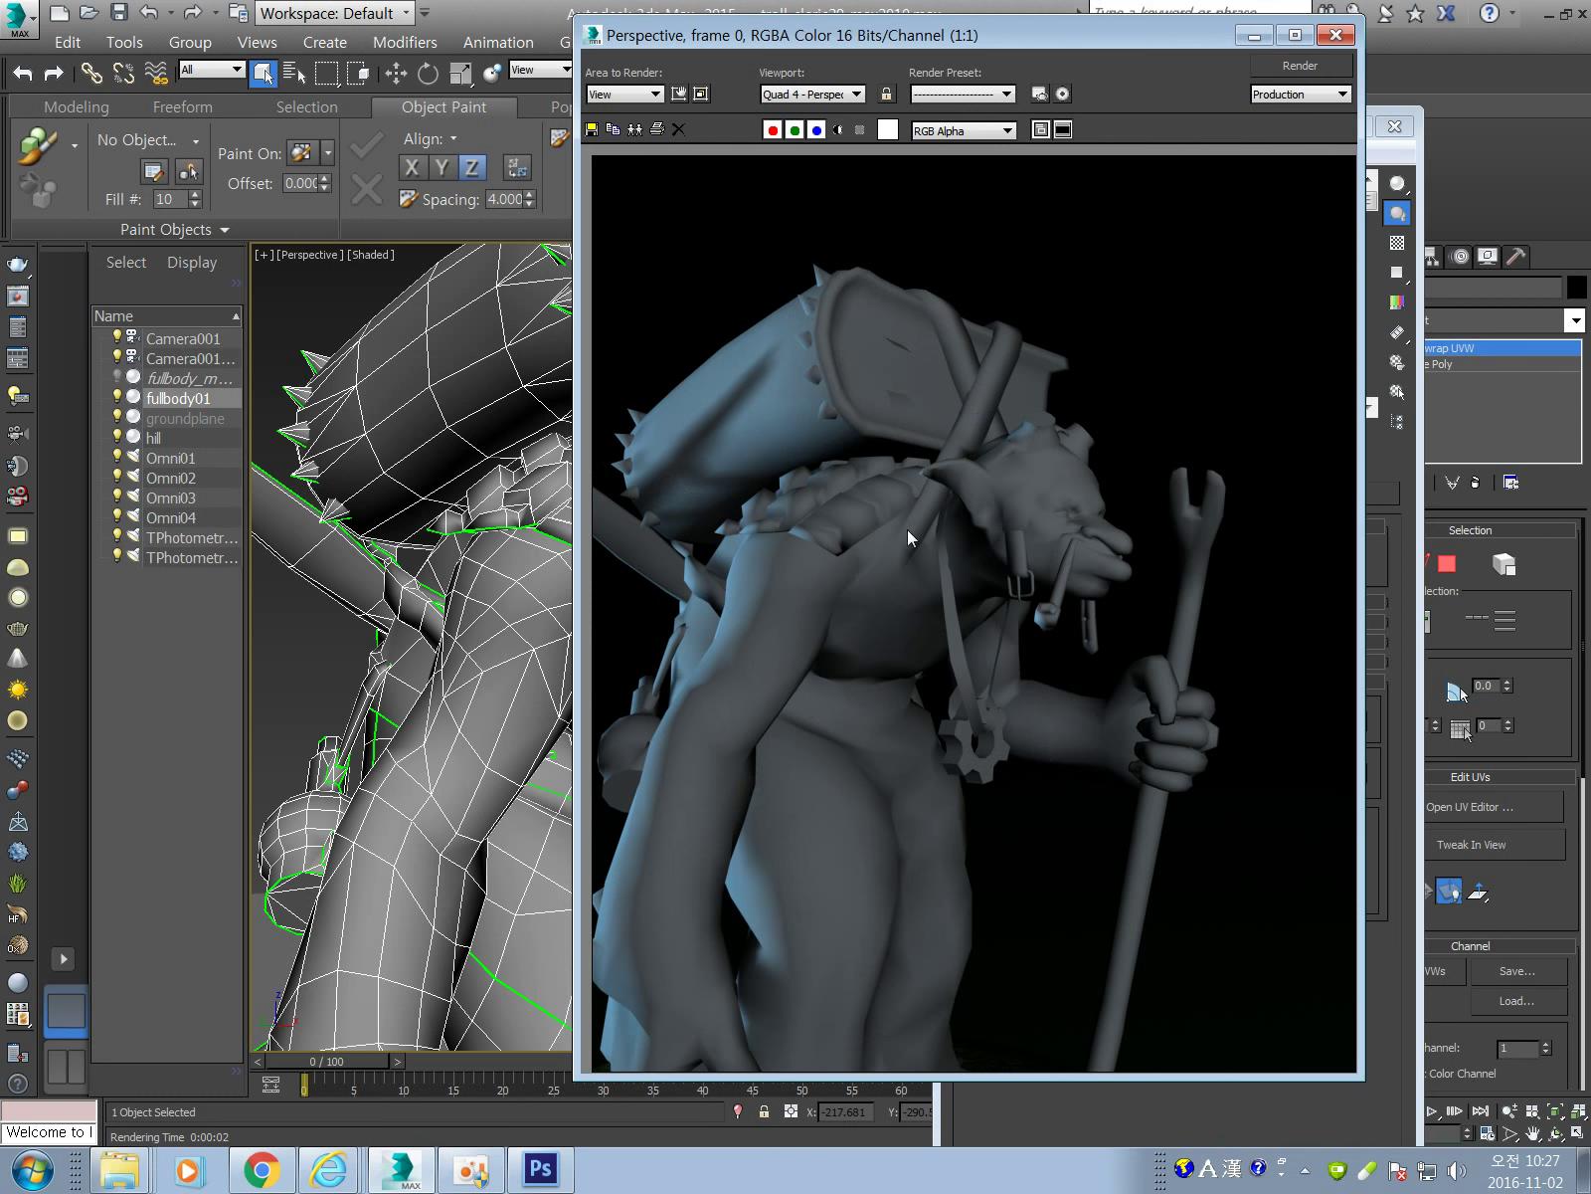
left_click(1341, 44)
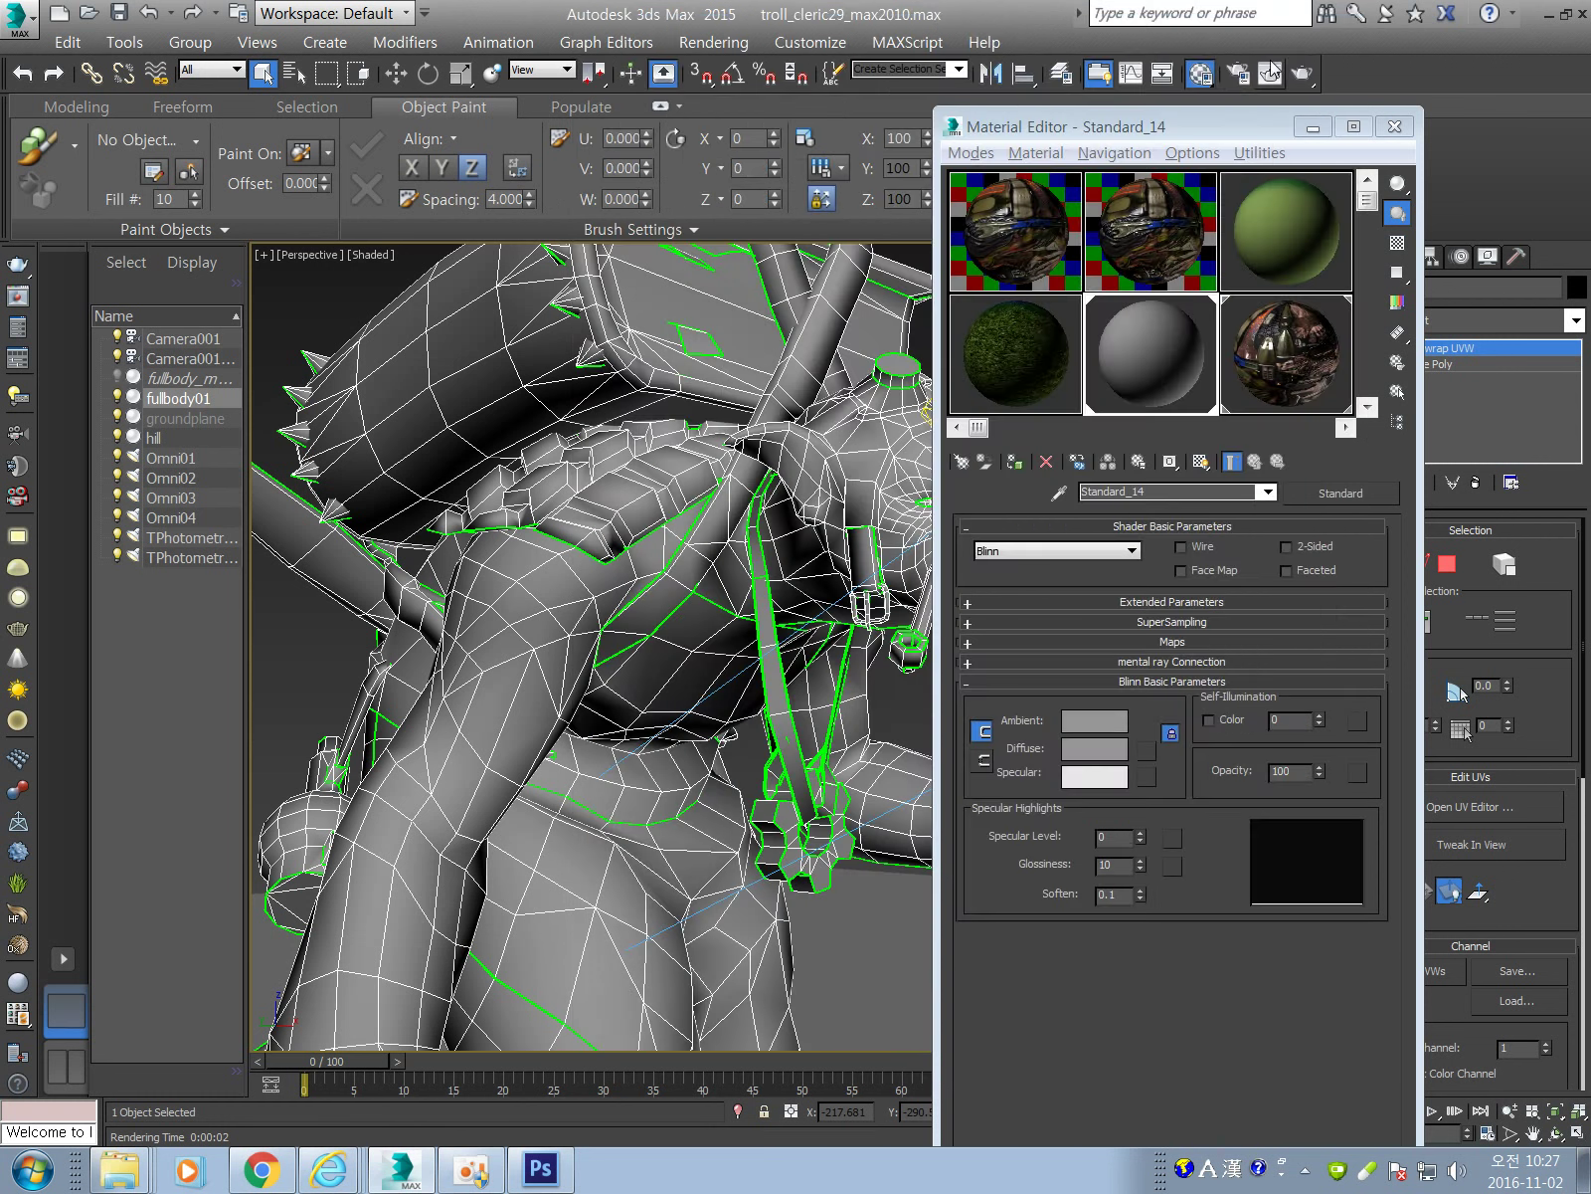
Move the Material Editor aside and examine the Diffuse colour row in Standard_14's Blinn Basic Parameters.
left_click_drag(1195, 131, 1016, 73)
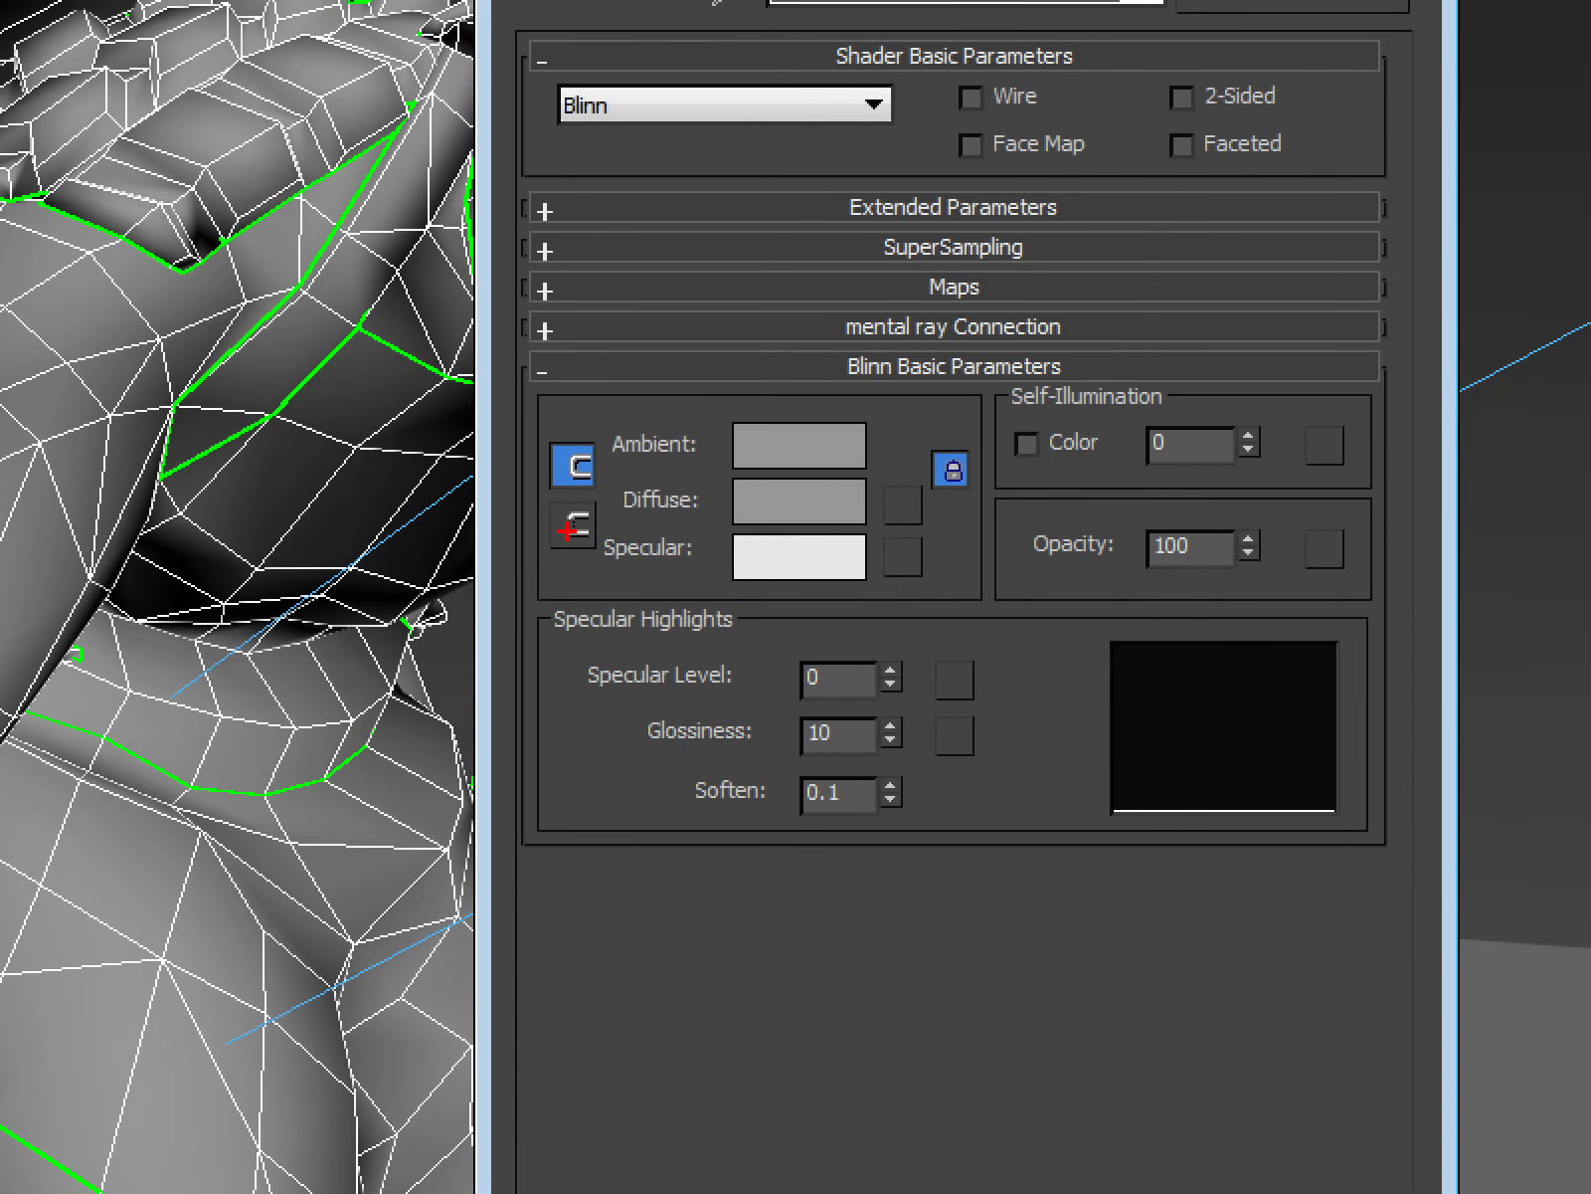
left_click_drag(567, 530, 884, 516)
left_click_drag(983, 513, 1003, 496)
left_click_drag(538, 468, 1002, 531)
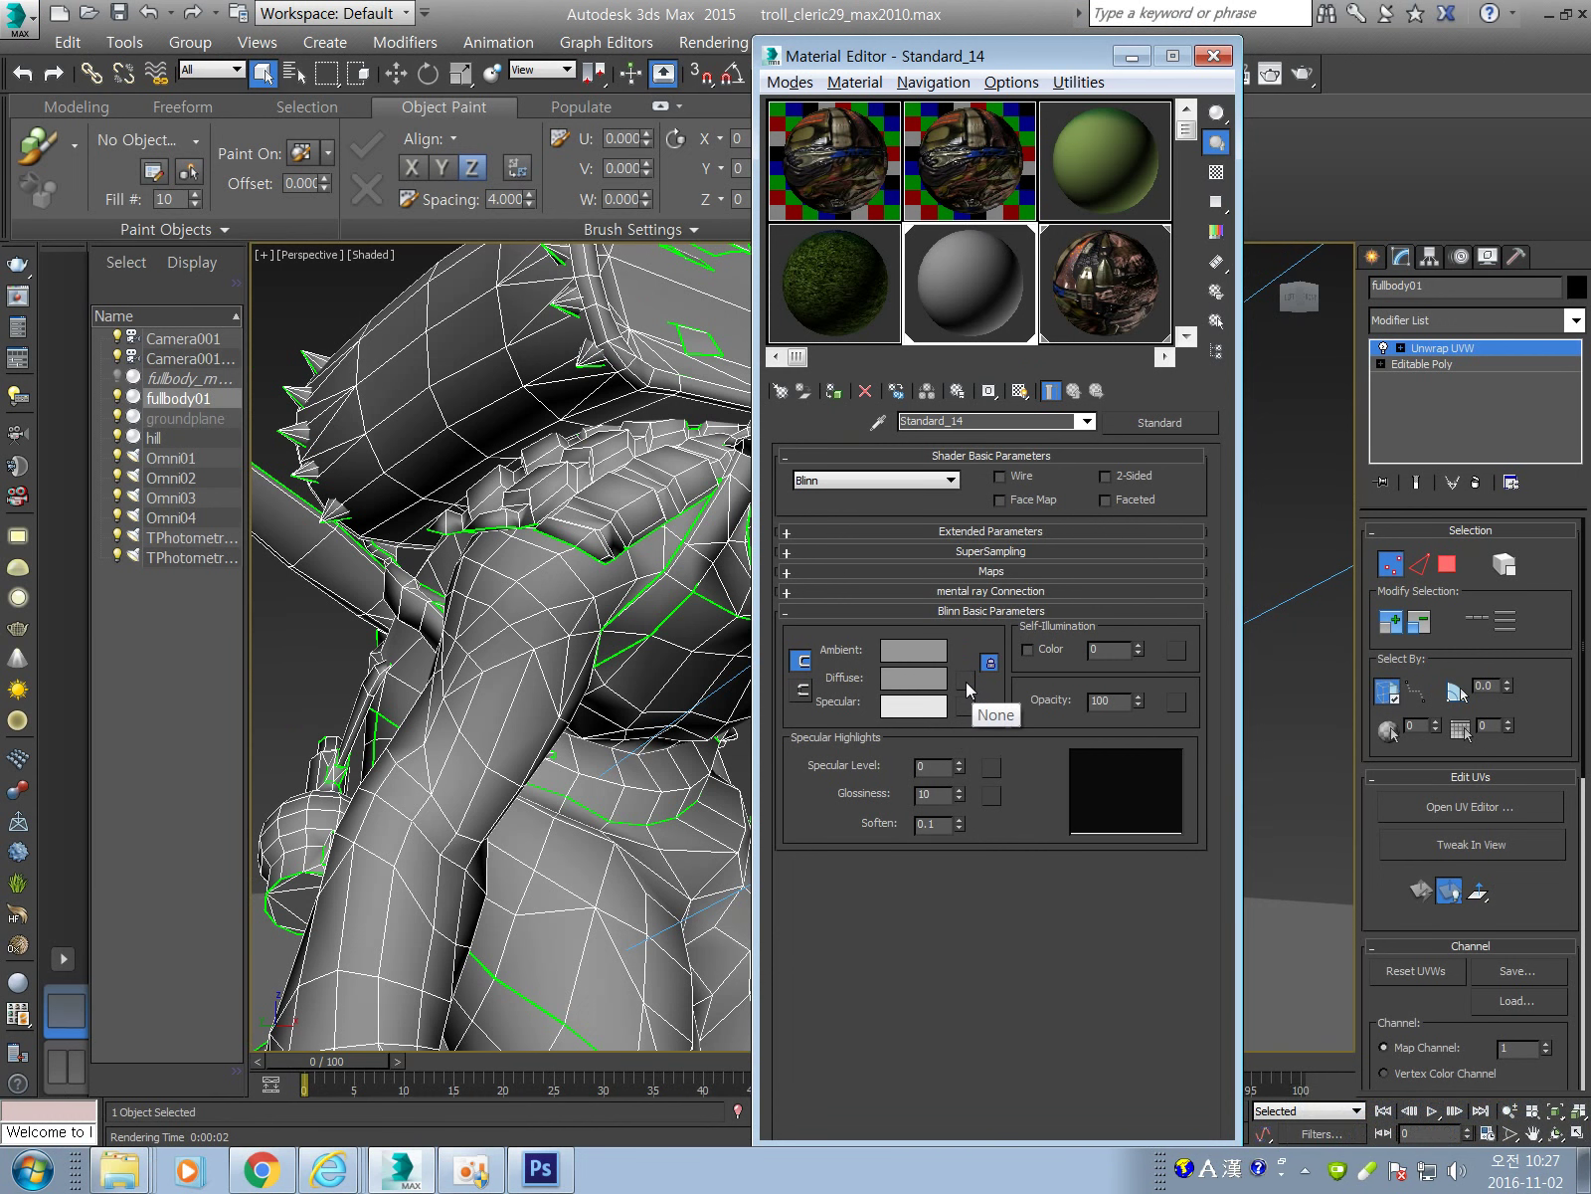
Assign a Composite map to the Diffuse colour of Standard_14 and open its layer settings.
left_click(966, 682)
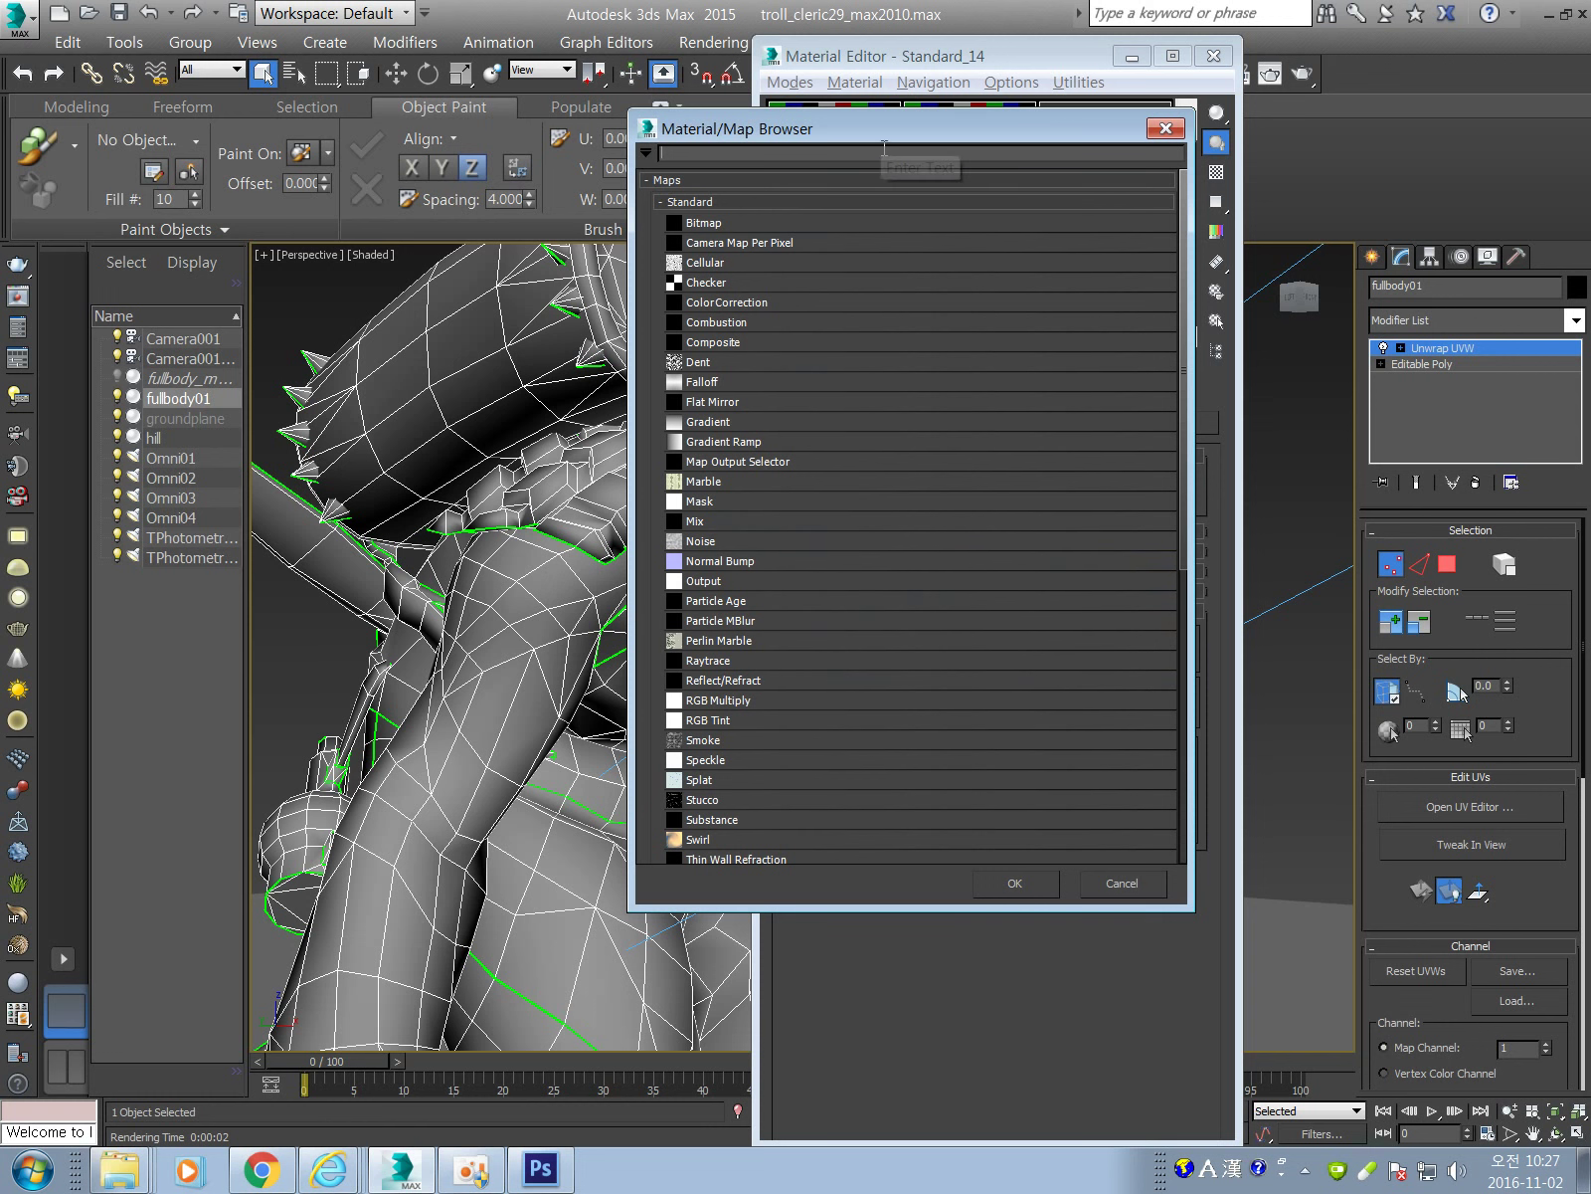
left_click_drag(915, 126, 1066, 120)
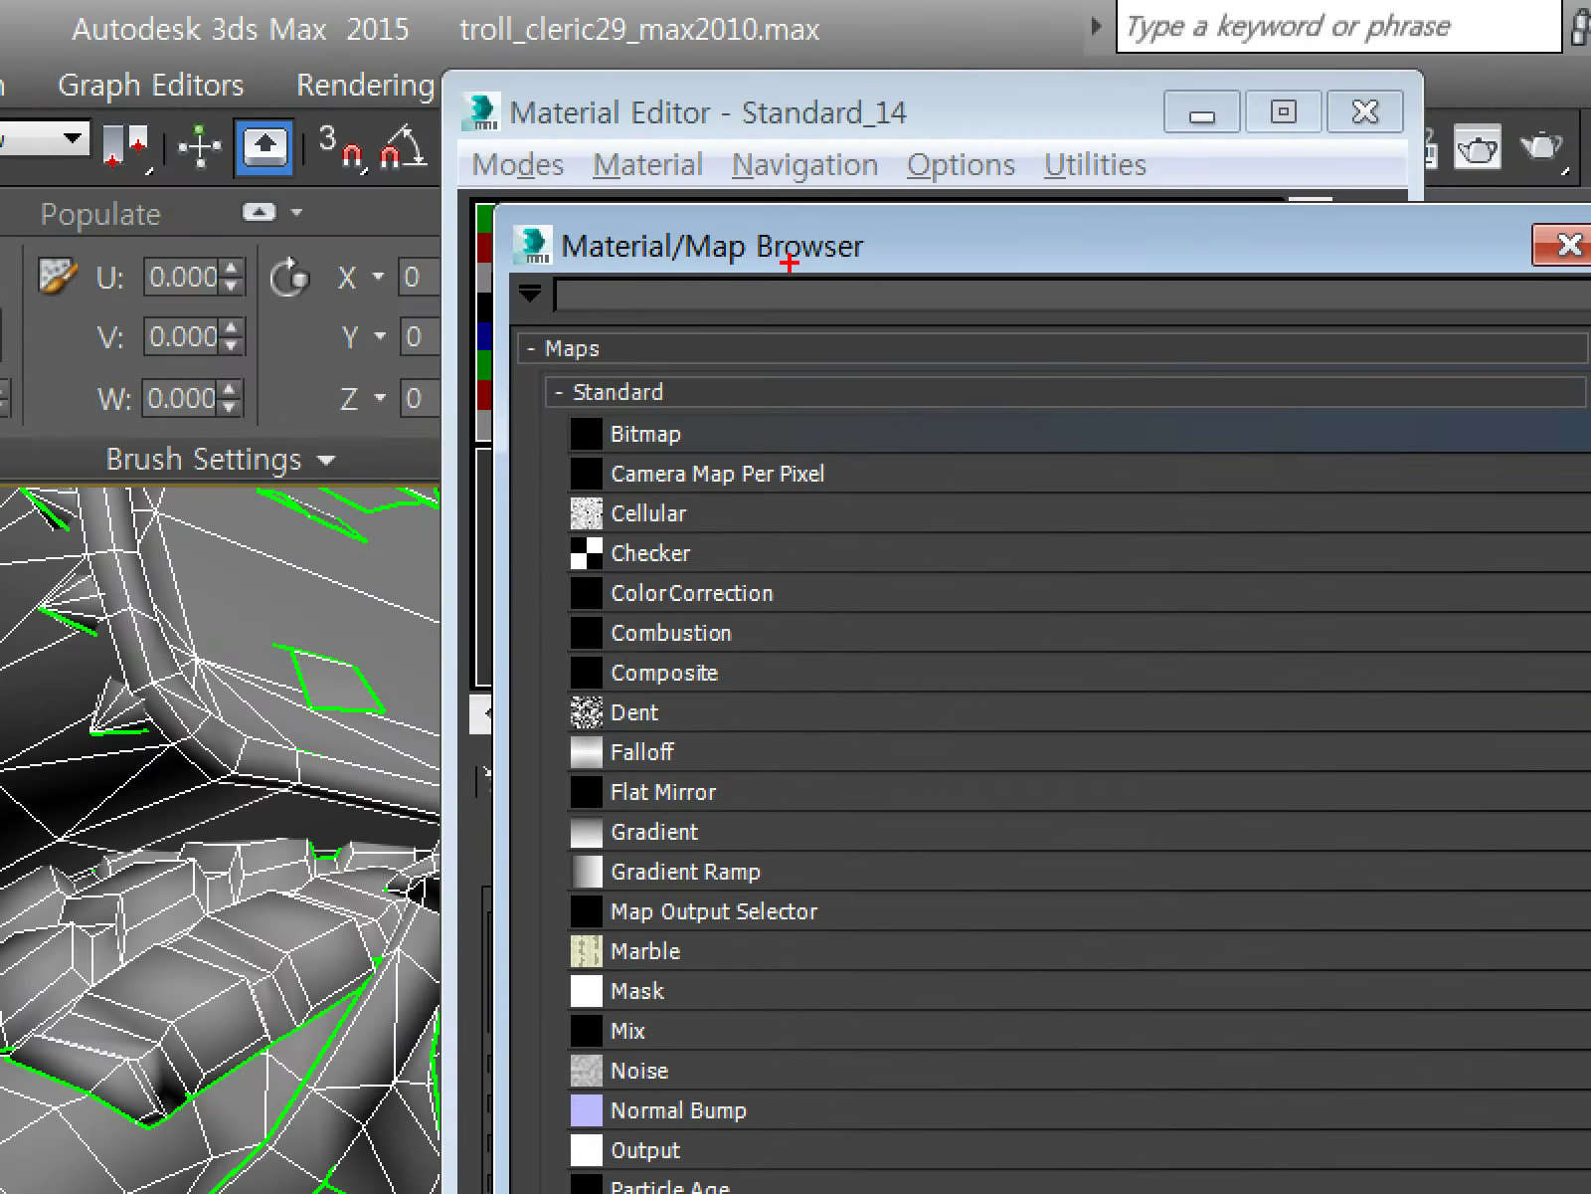
mouse_move(922, 122)
left_mouse_down()
mouse_move(887, 209)
mouse_move(954, 197)
left_mouse_up()
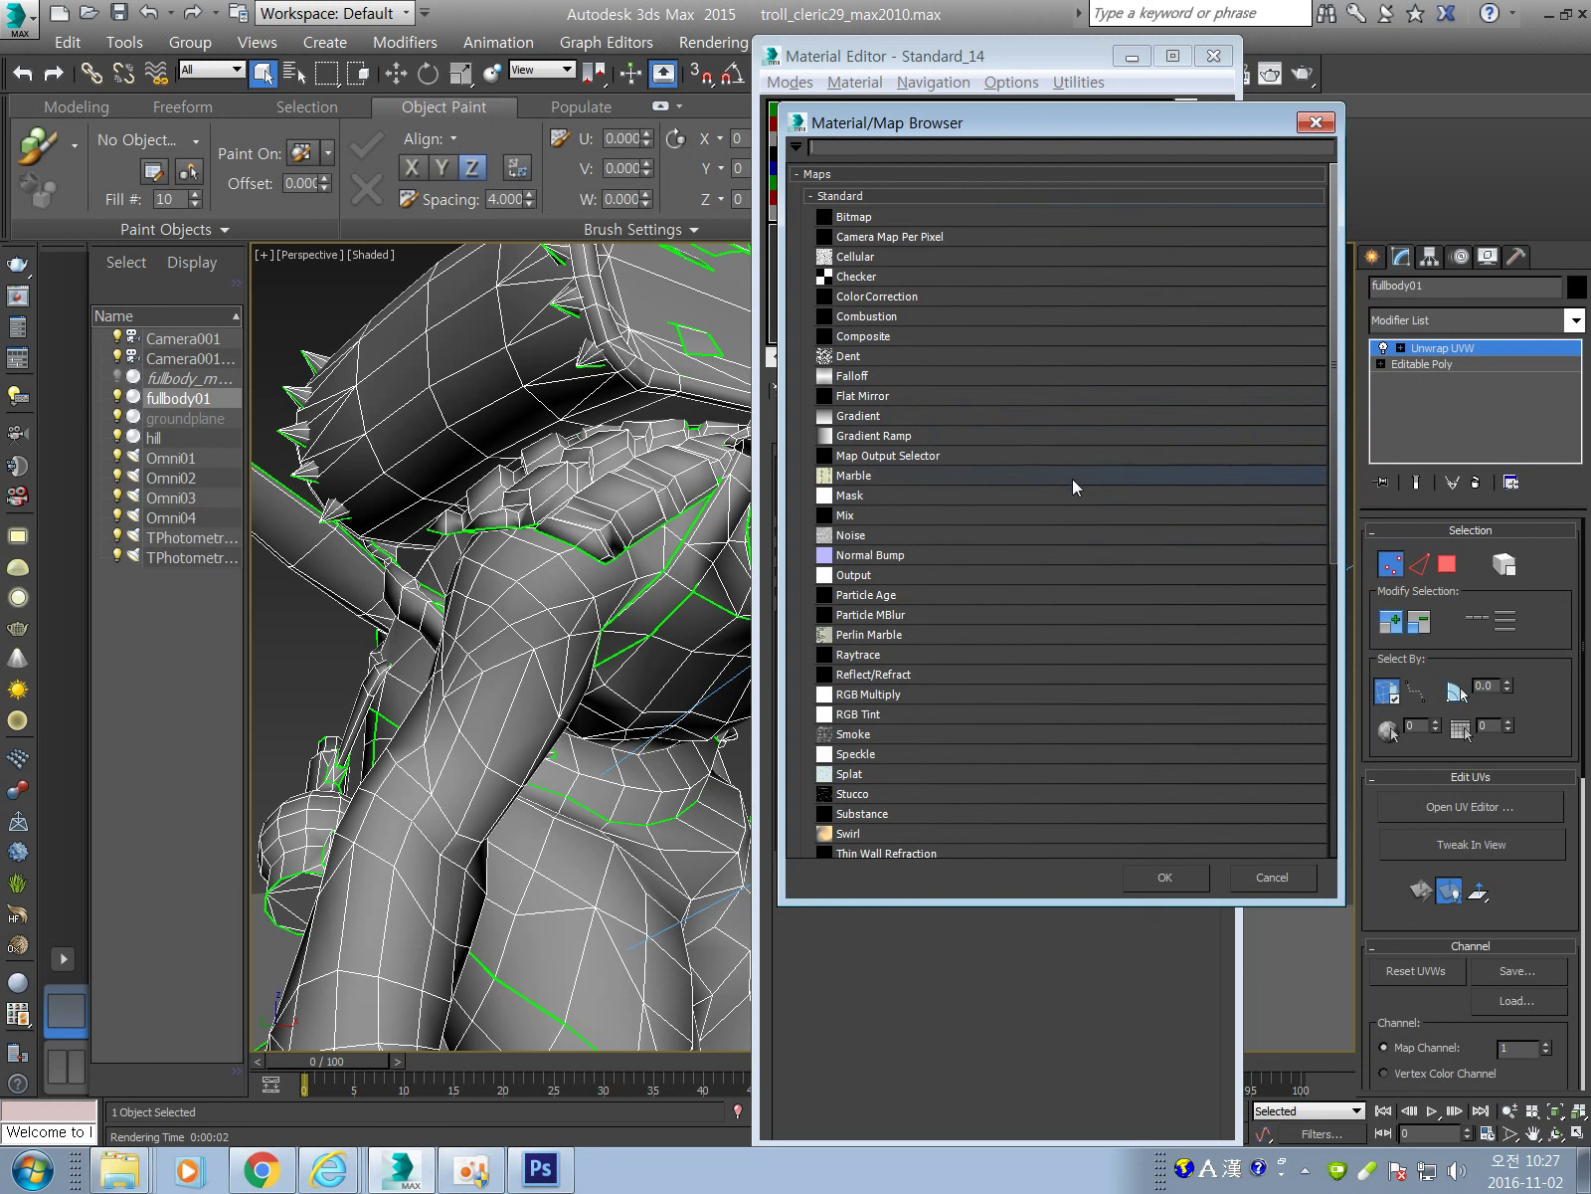
scroll(1043, 589, "down", 2)
scroll(1042, 589, "down", 1)
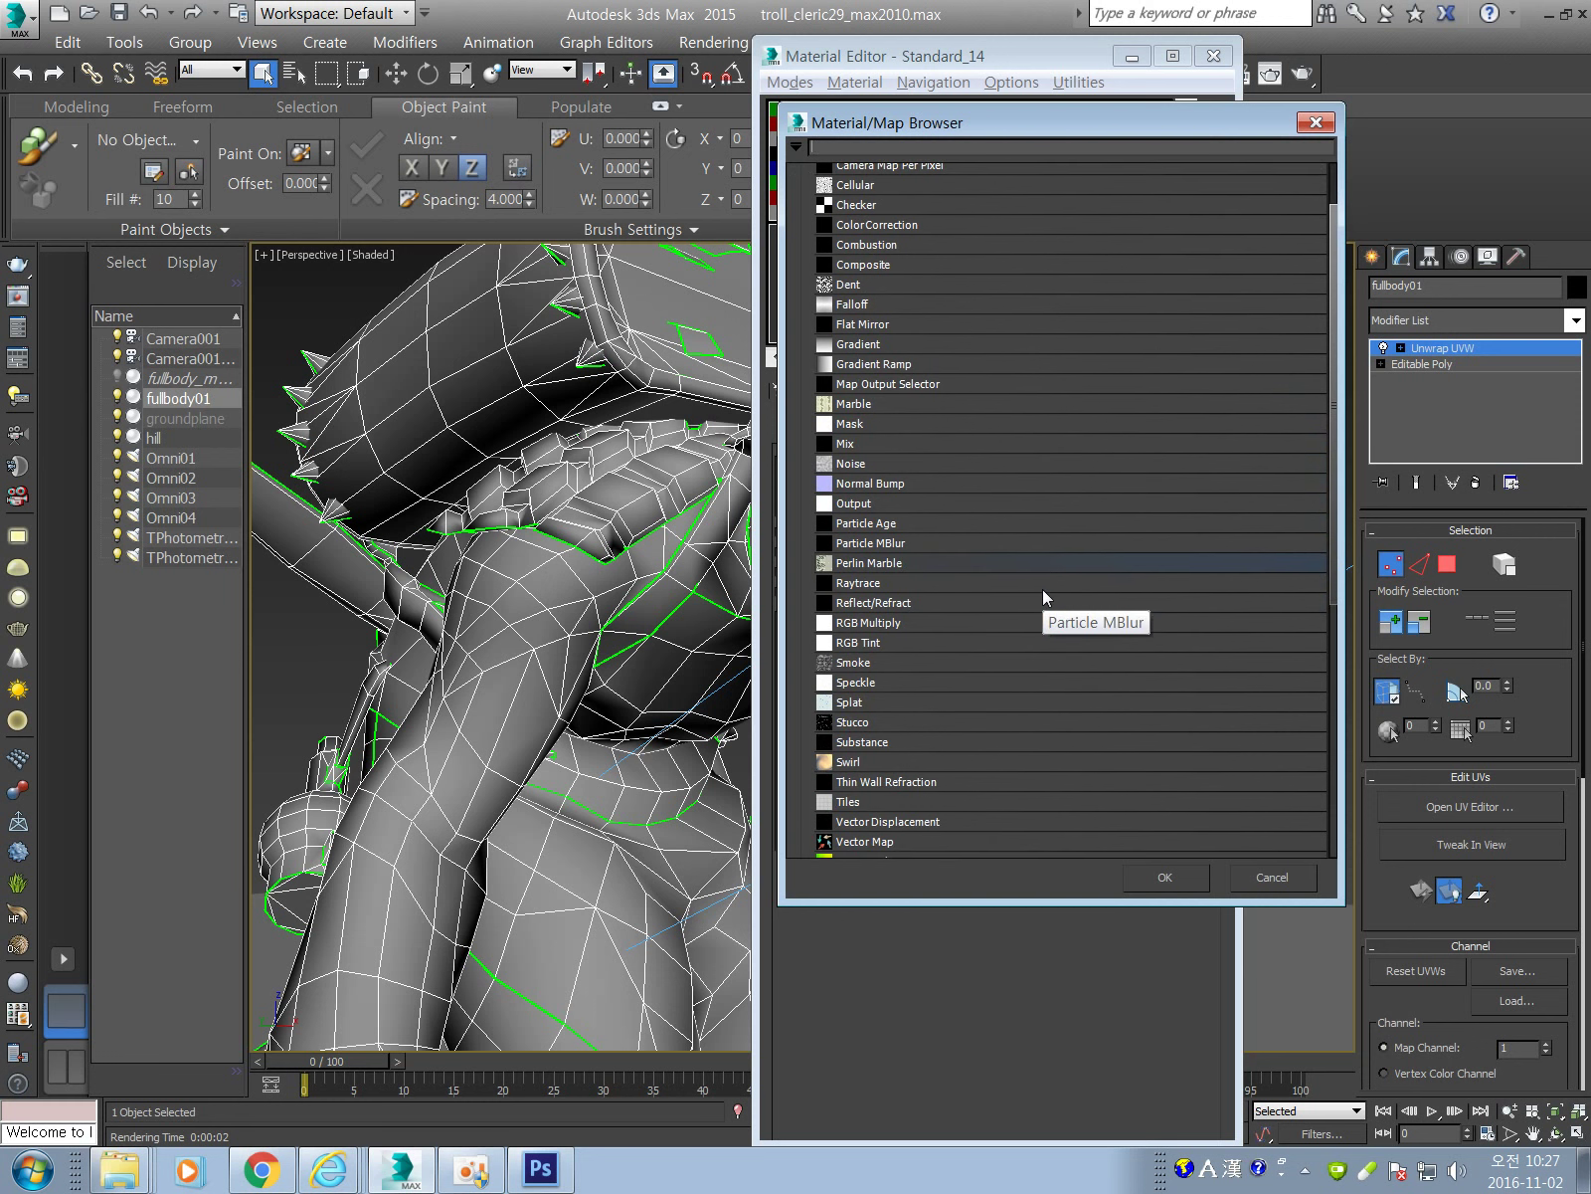
scroll(1042, 589, "up", 3)
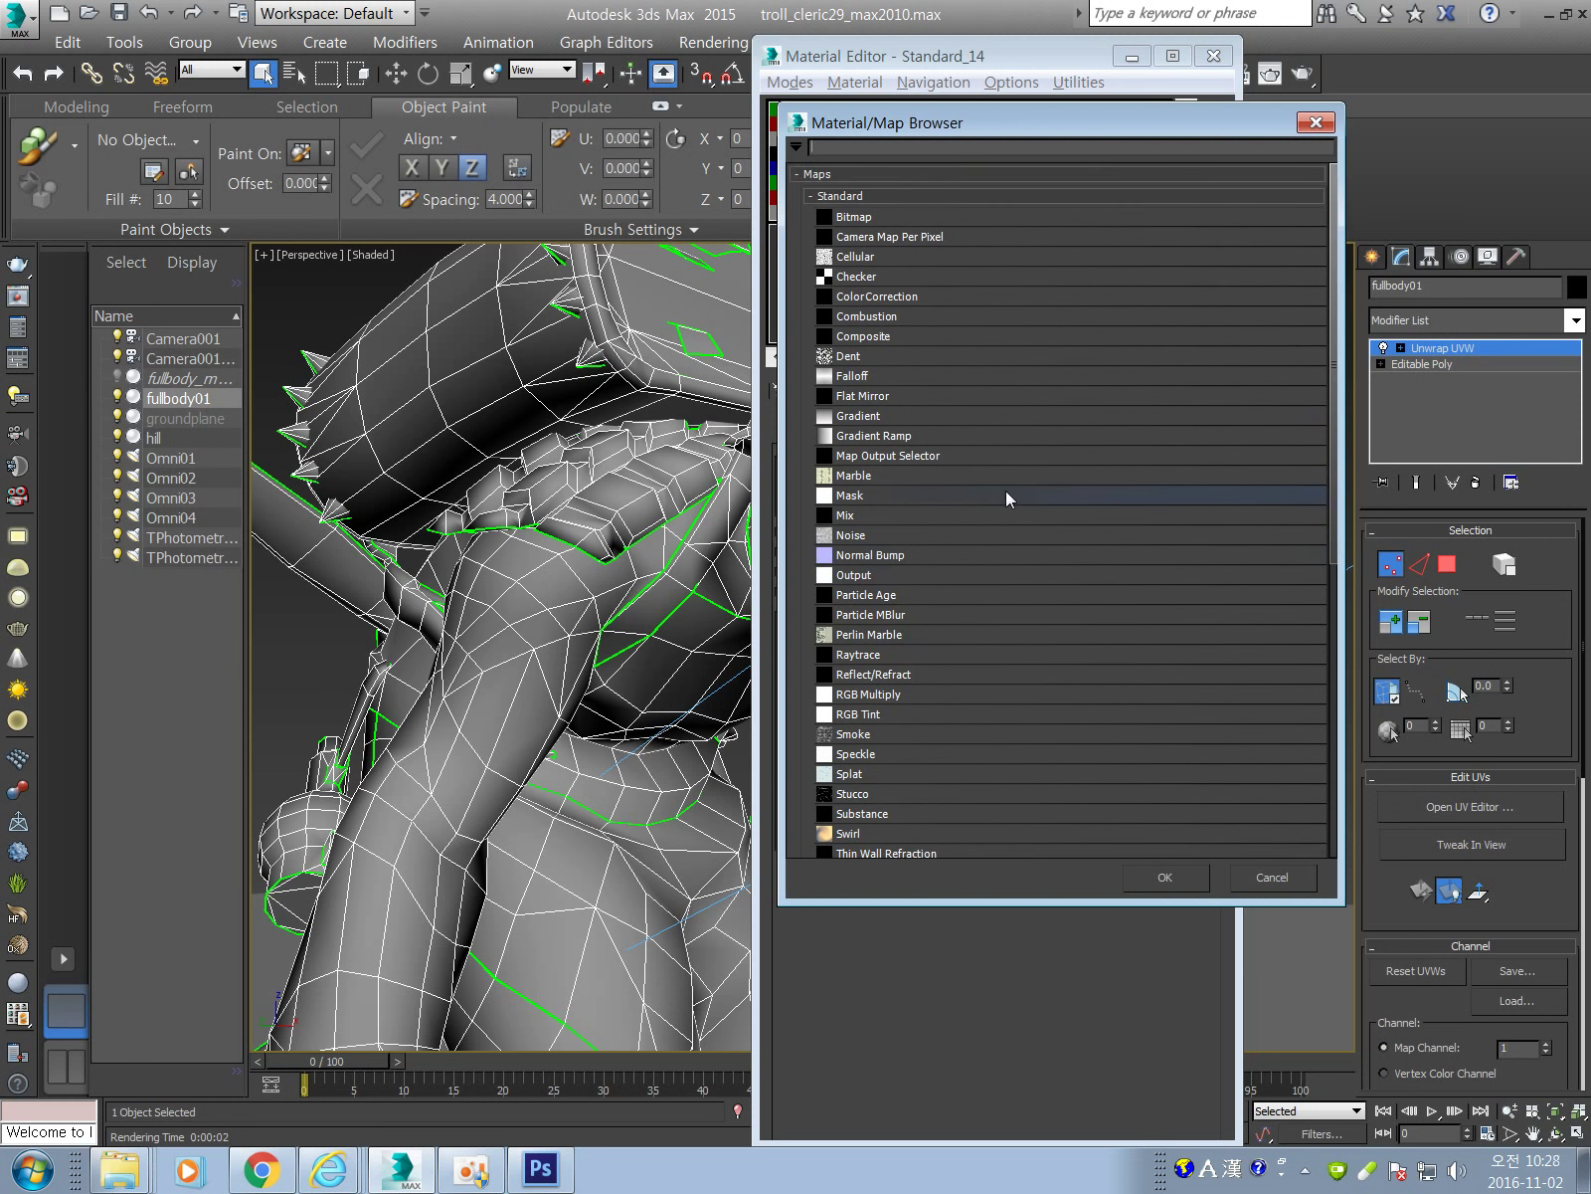
left_click(475, 1171)
left_click_drag(1094, 501, 387, 456)
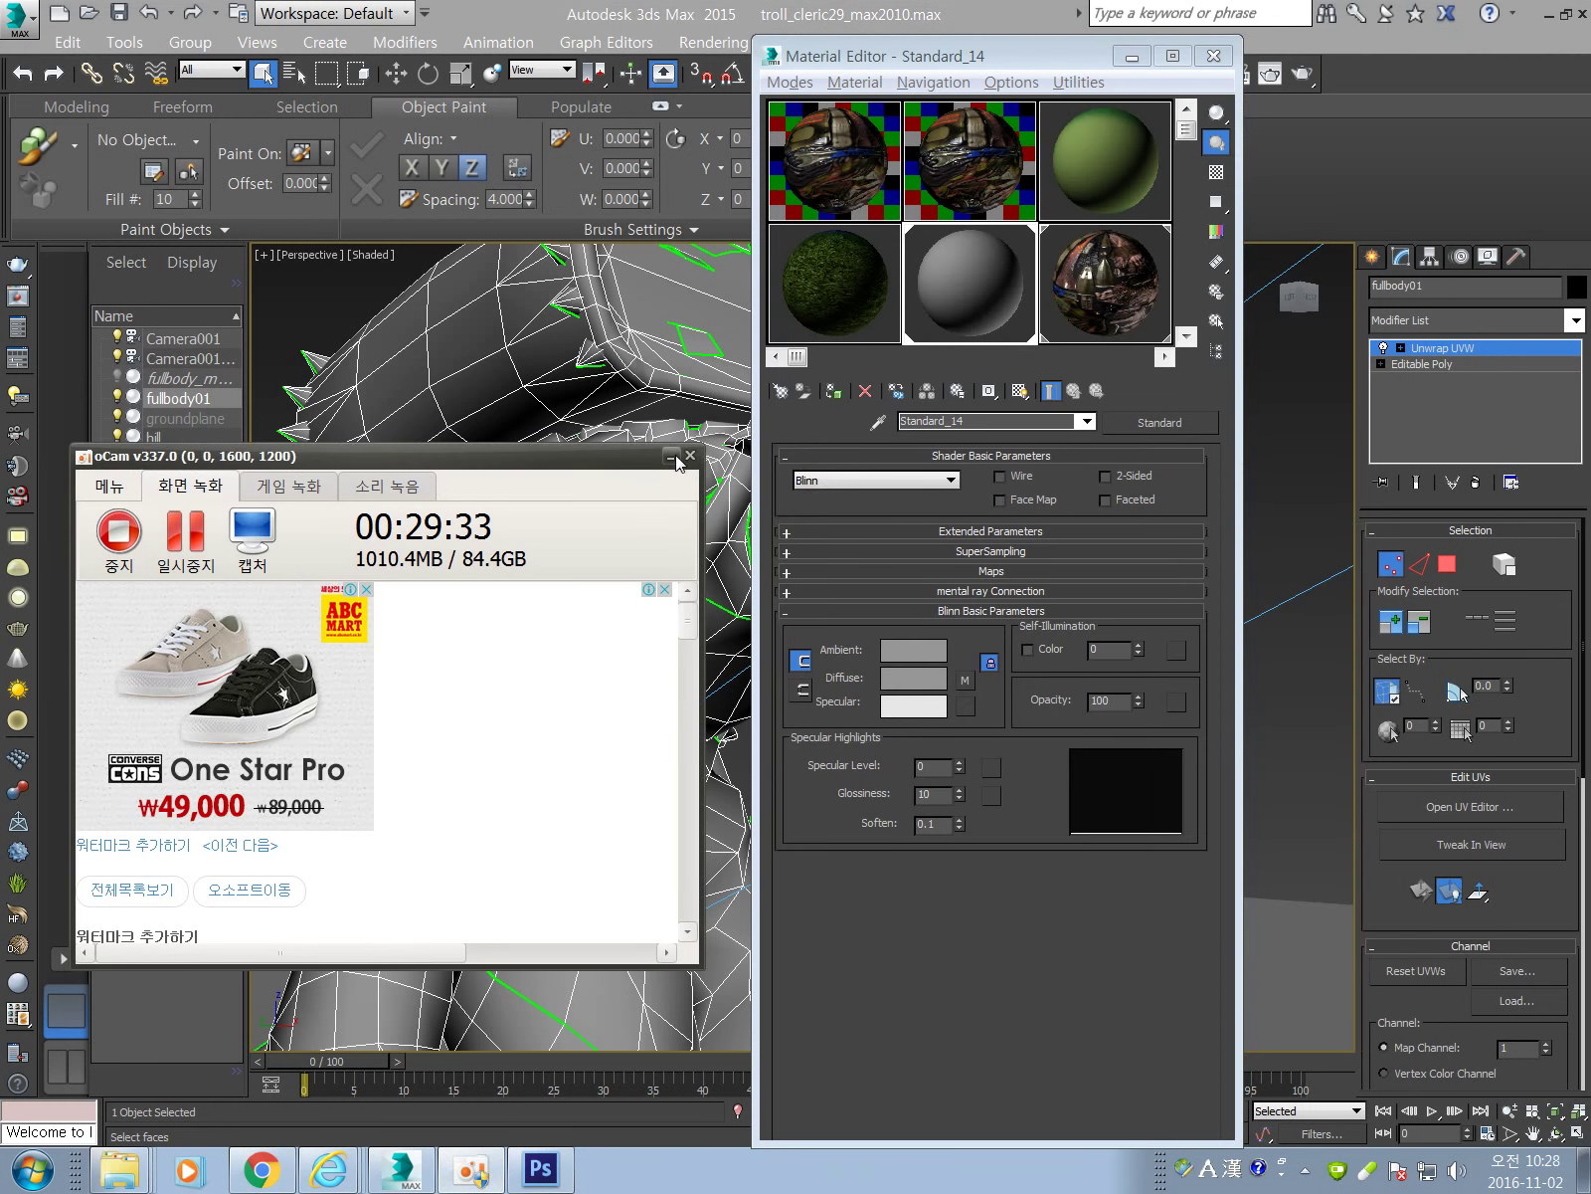
left_click(672, 457)
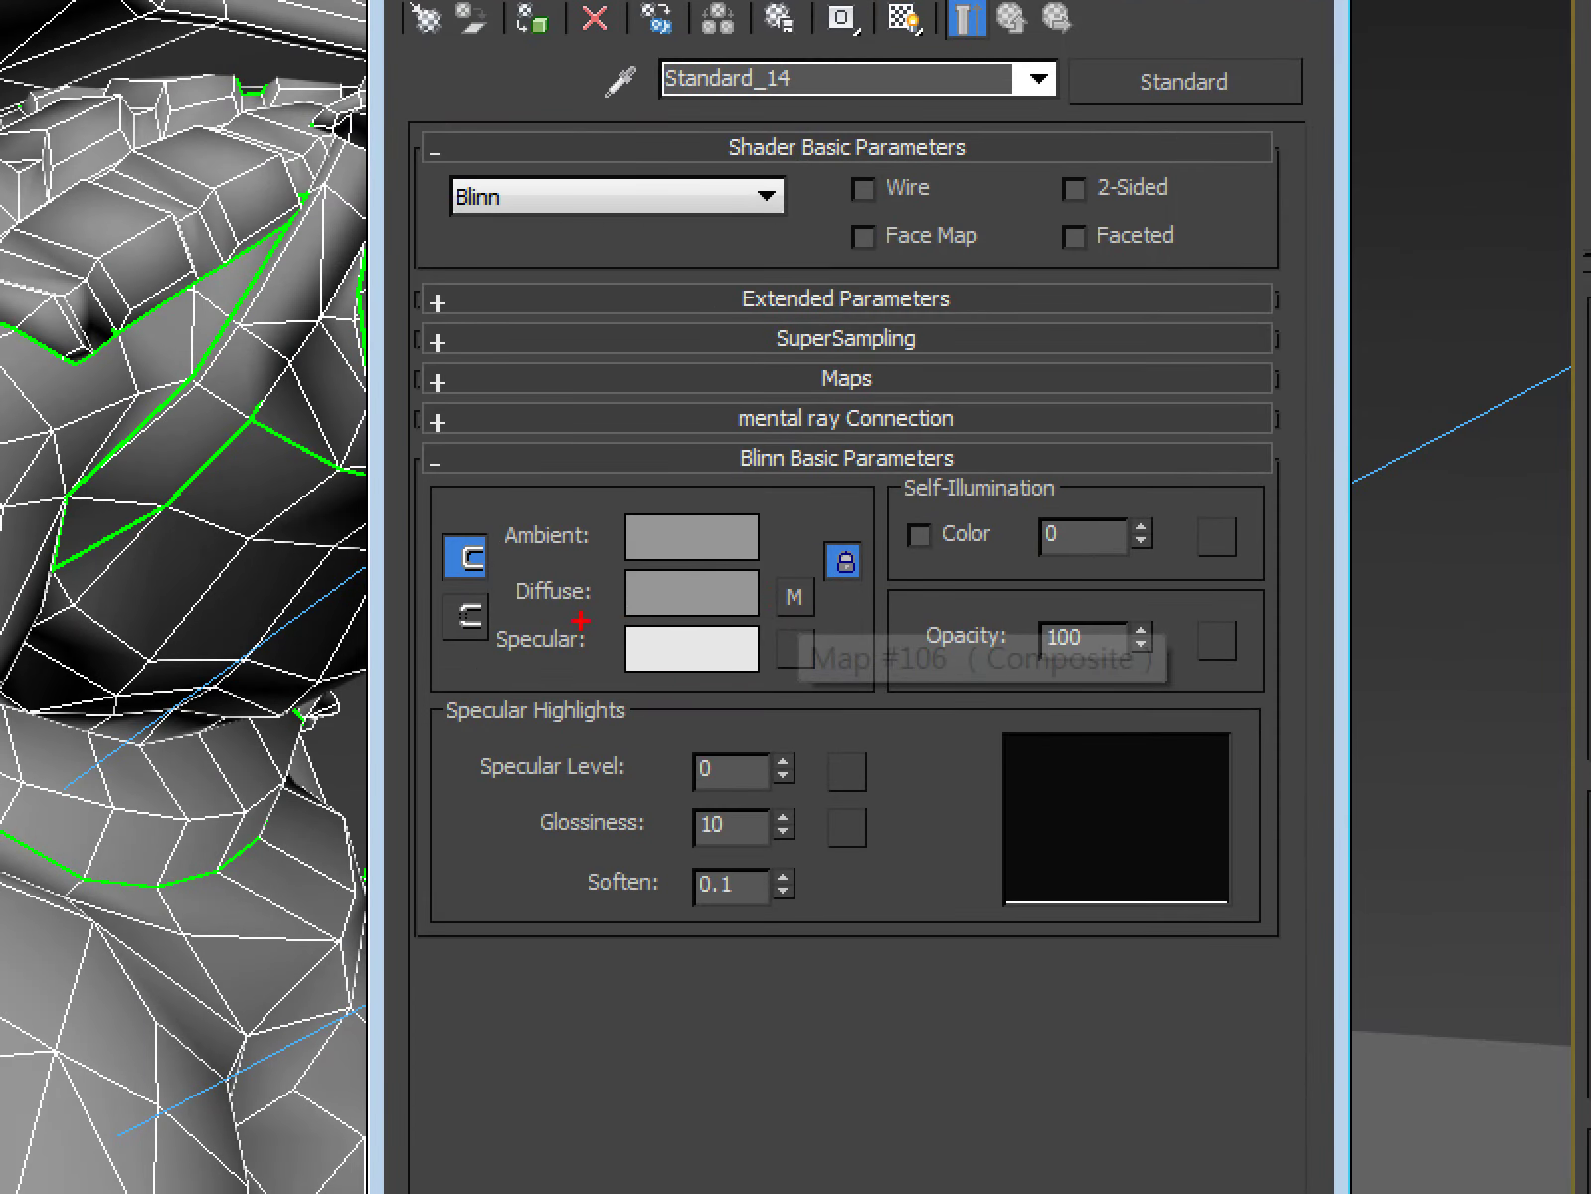
mouse_move(580, 621)
left_mouse_down()
mouse_move(625, 538)
mouse_move(632, 627)
mouse_move(935, 627)
left_mouse_up()
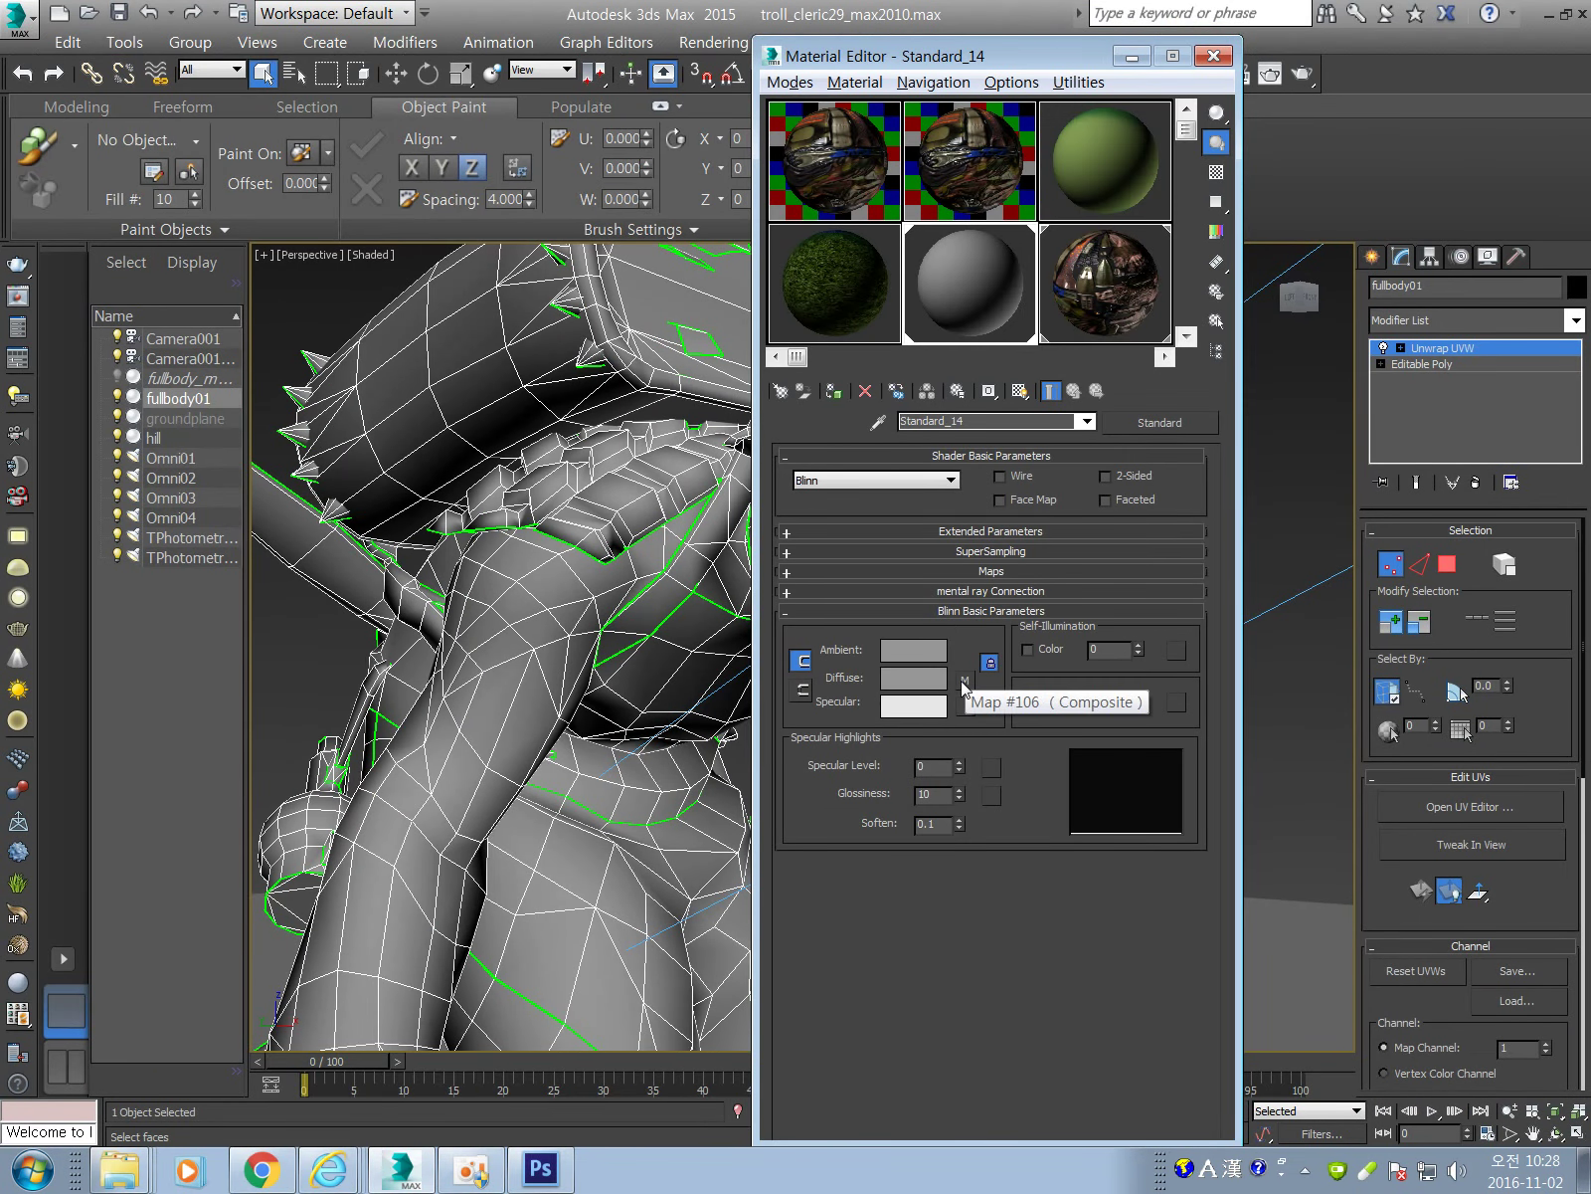
left_click(963, 682)
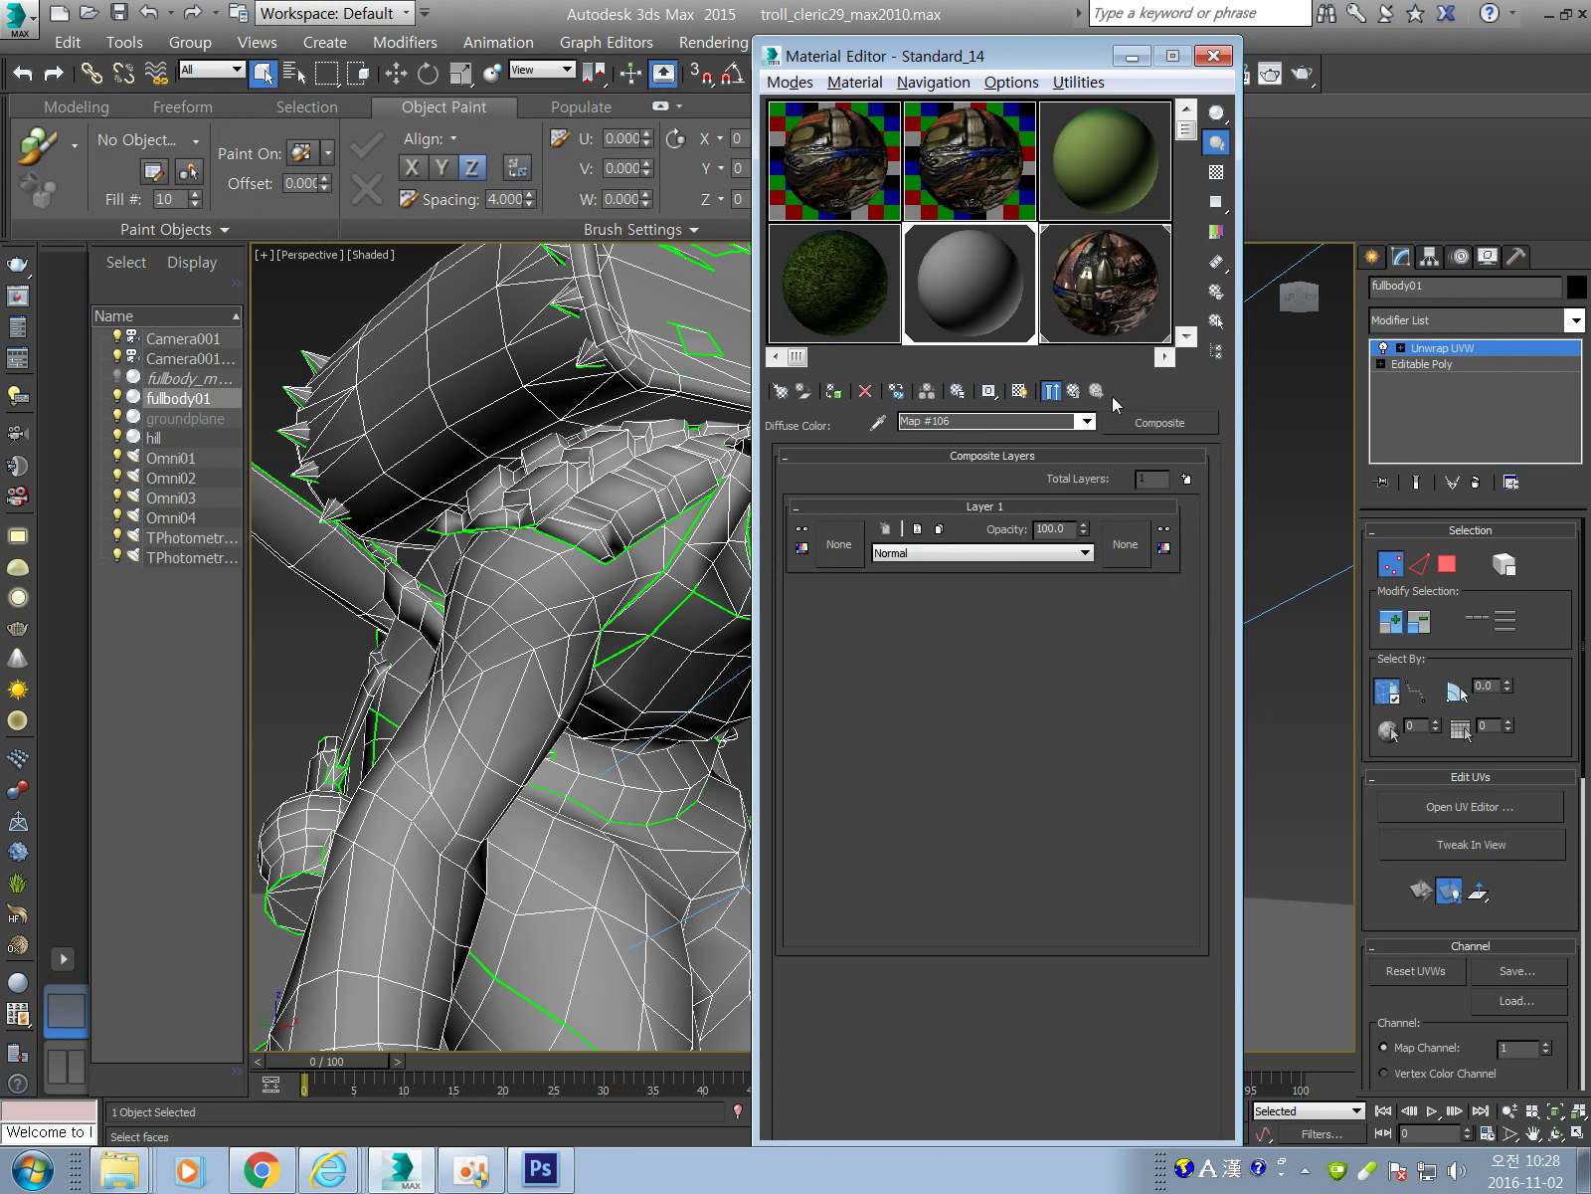
Return to Standard_14's basic parameters and assign a new Composite map to the empty Diffuse colour slot.
left_click(1074, 390)
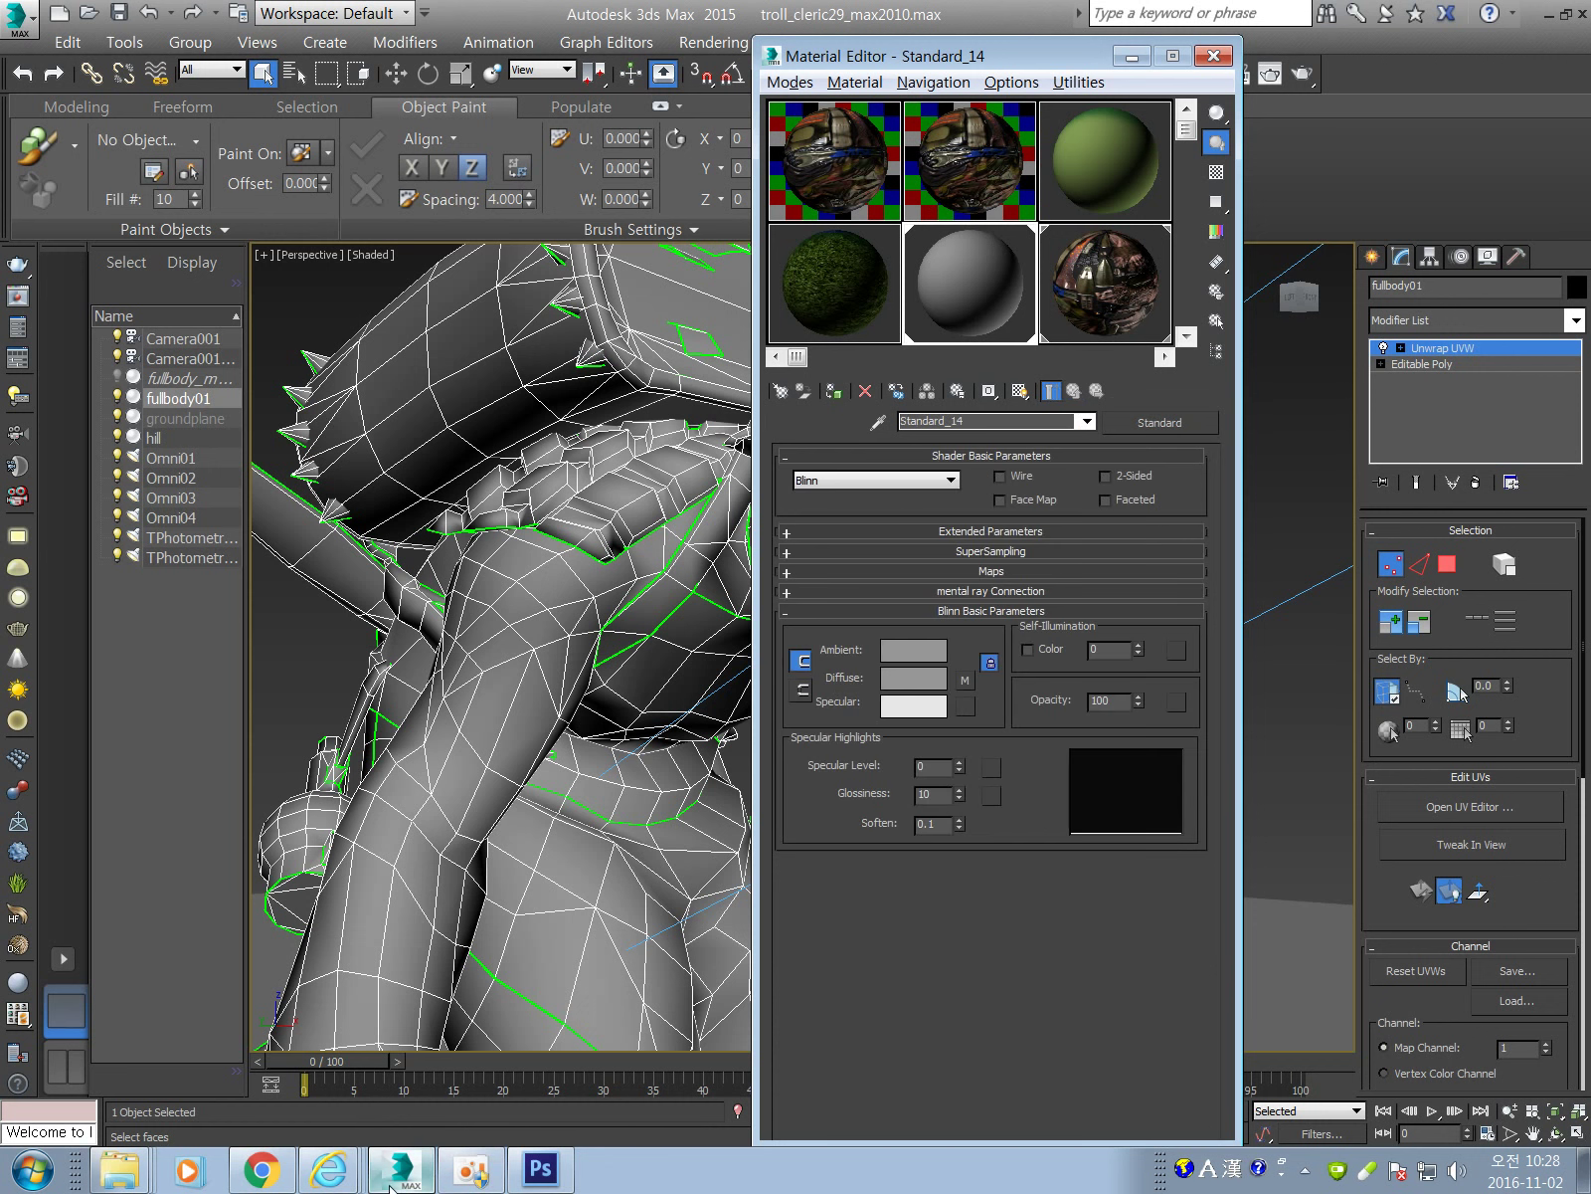
left_click(472, 1170)
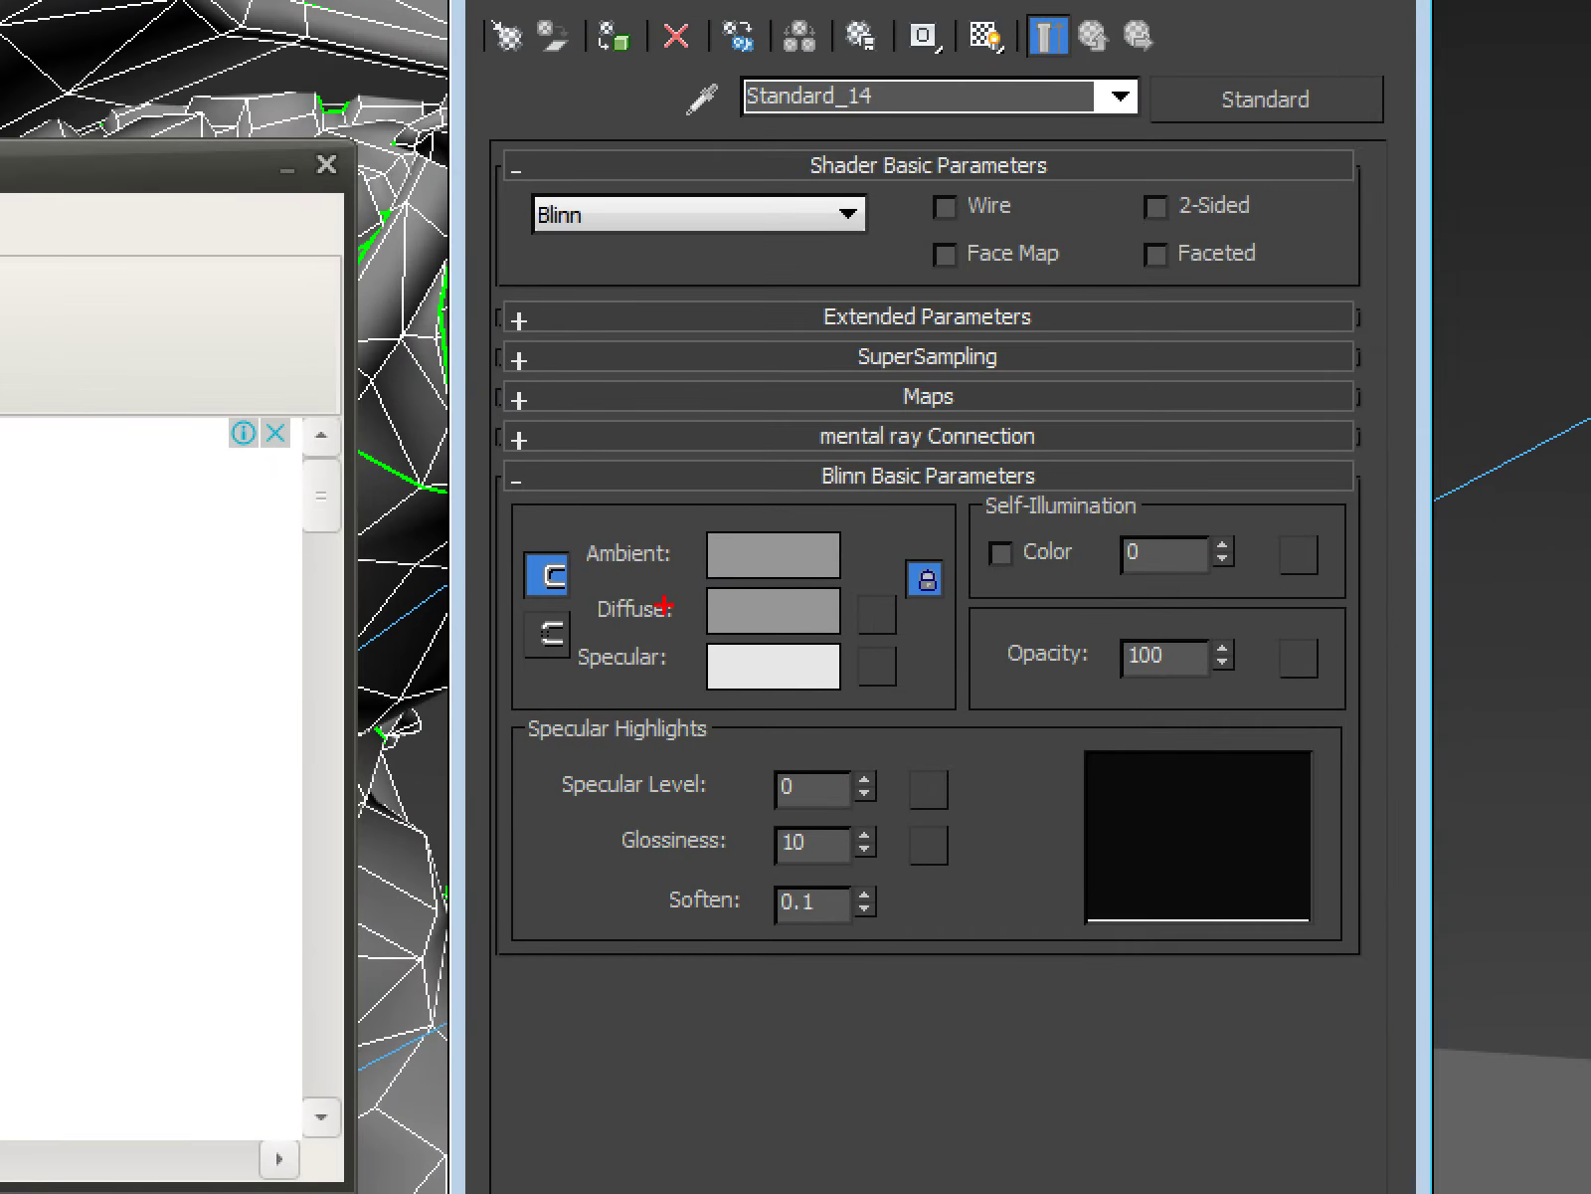
mouse_move(662, 603)
left_mouse_down()
mouse_move(941, 643)
mouse_move(888, 639)
mouse_move(912, 575)
left_mouse_up()
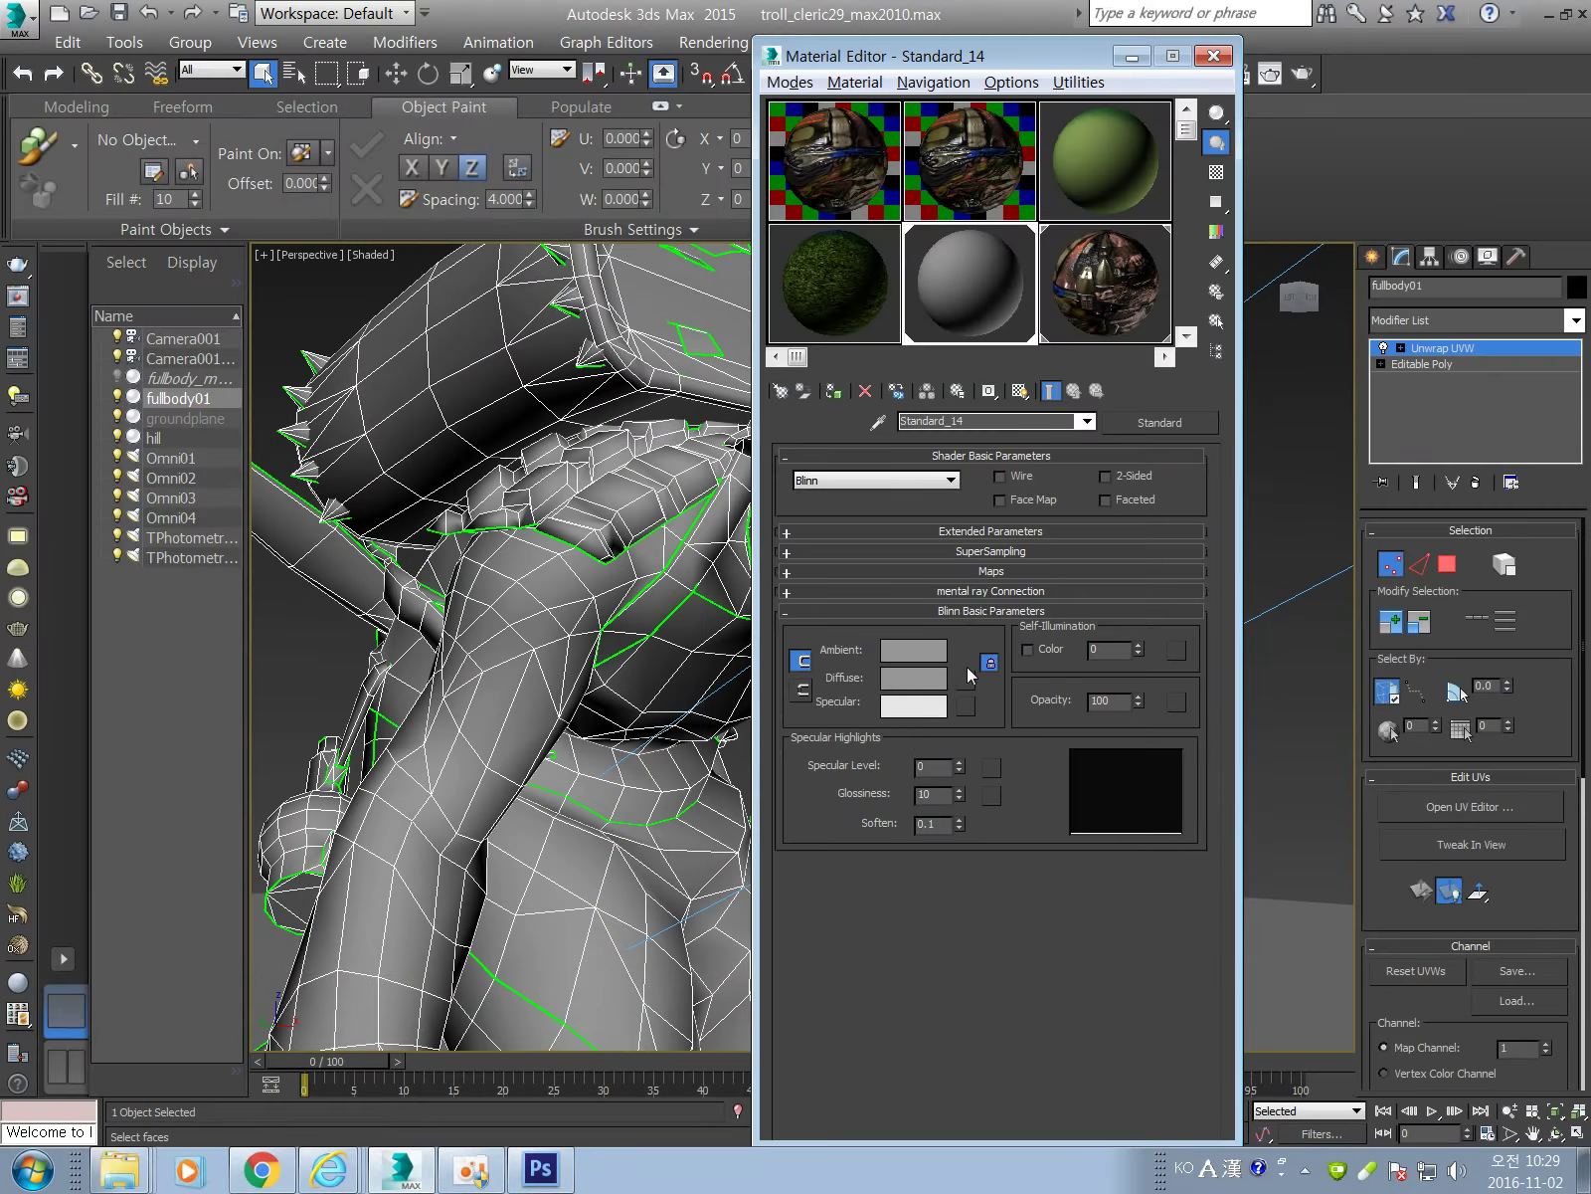
left_click(965, 679)
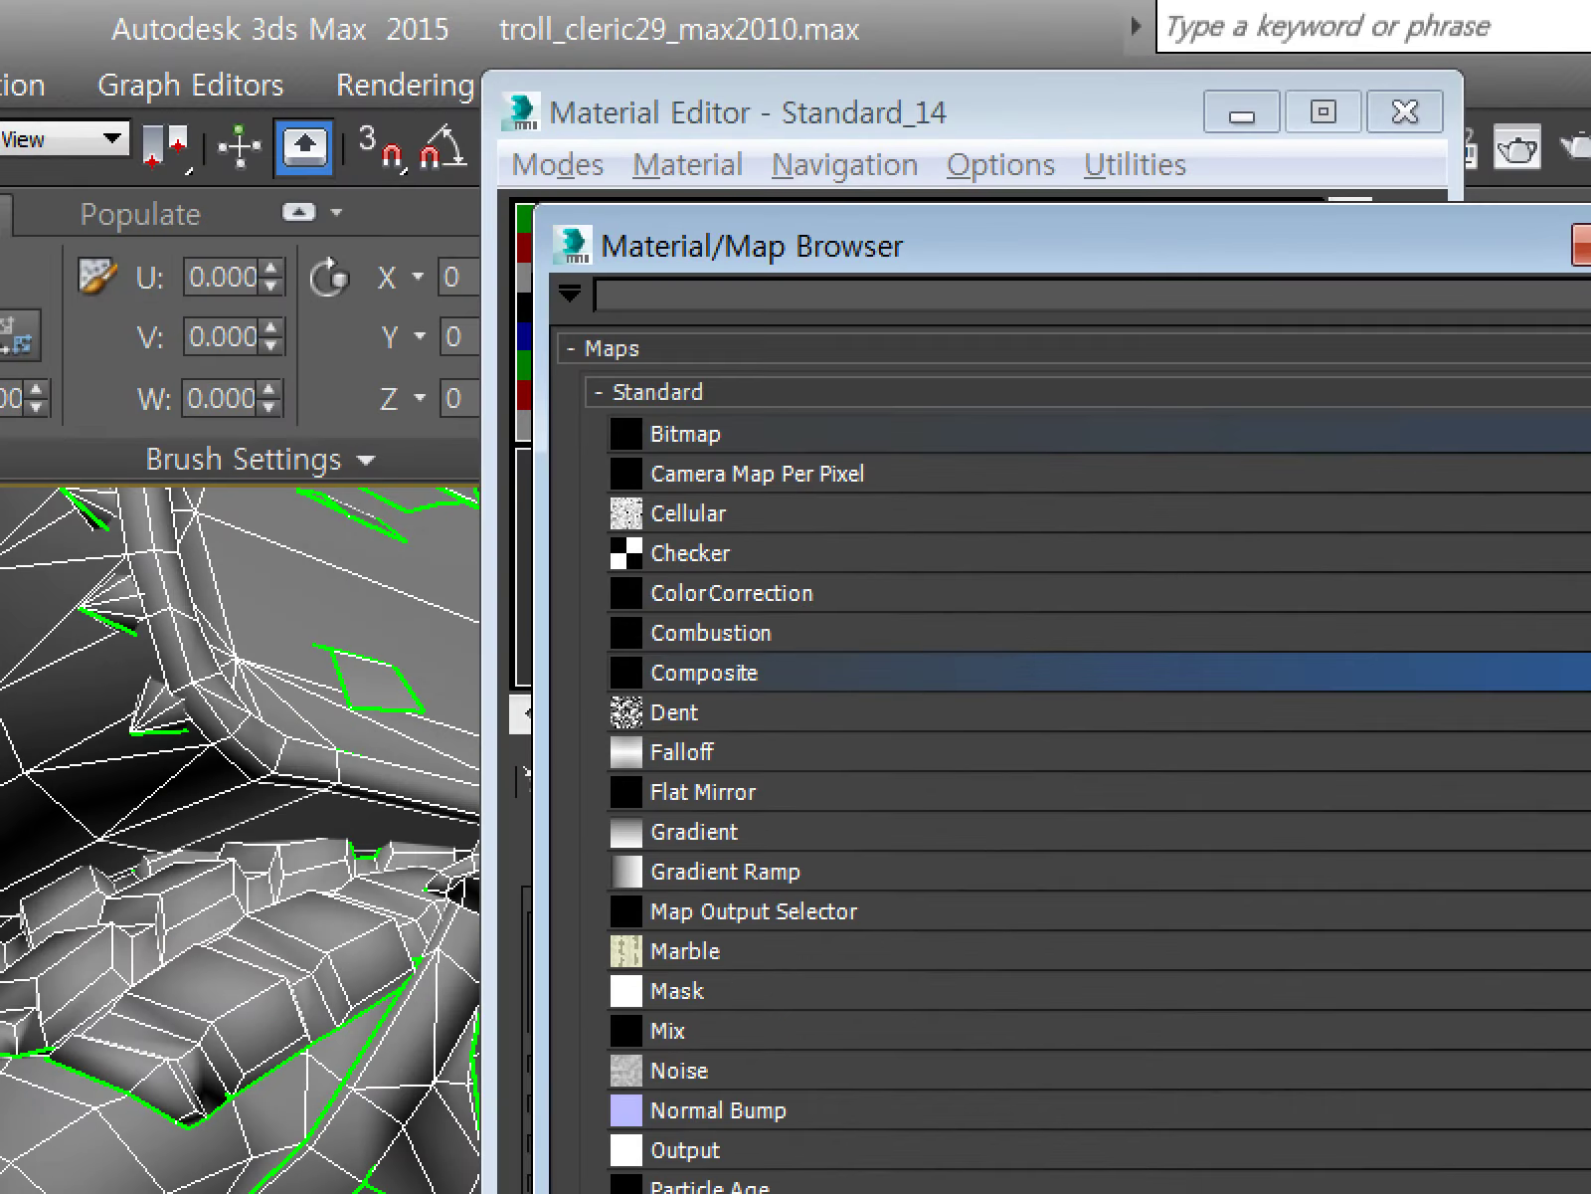
mouse_move(689, 190)
left_mouse_down()
mouse_move(717, 241)
mouse_move(903, 172)
left_mouse_up()
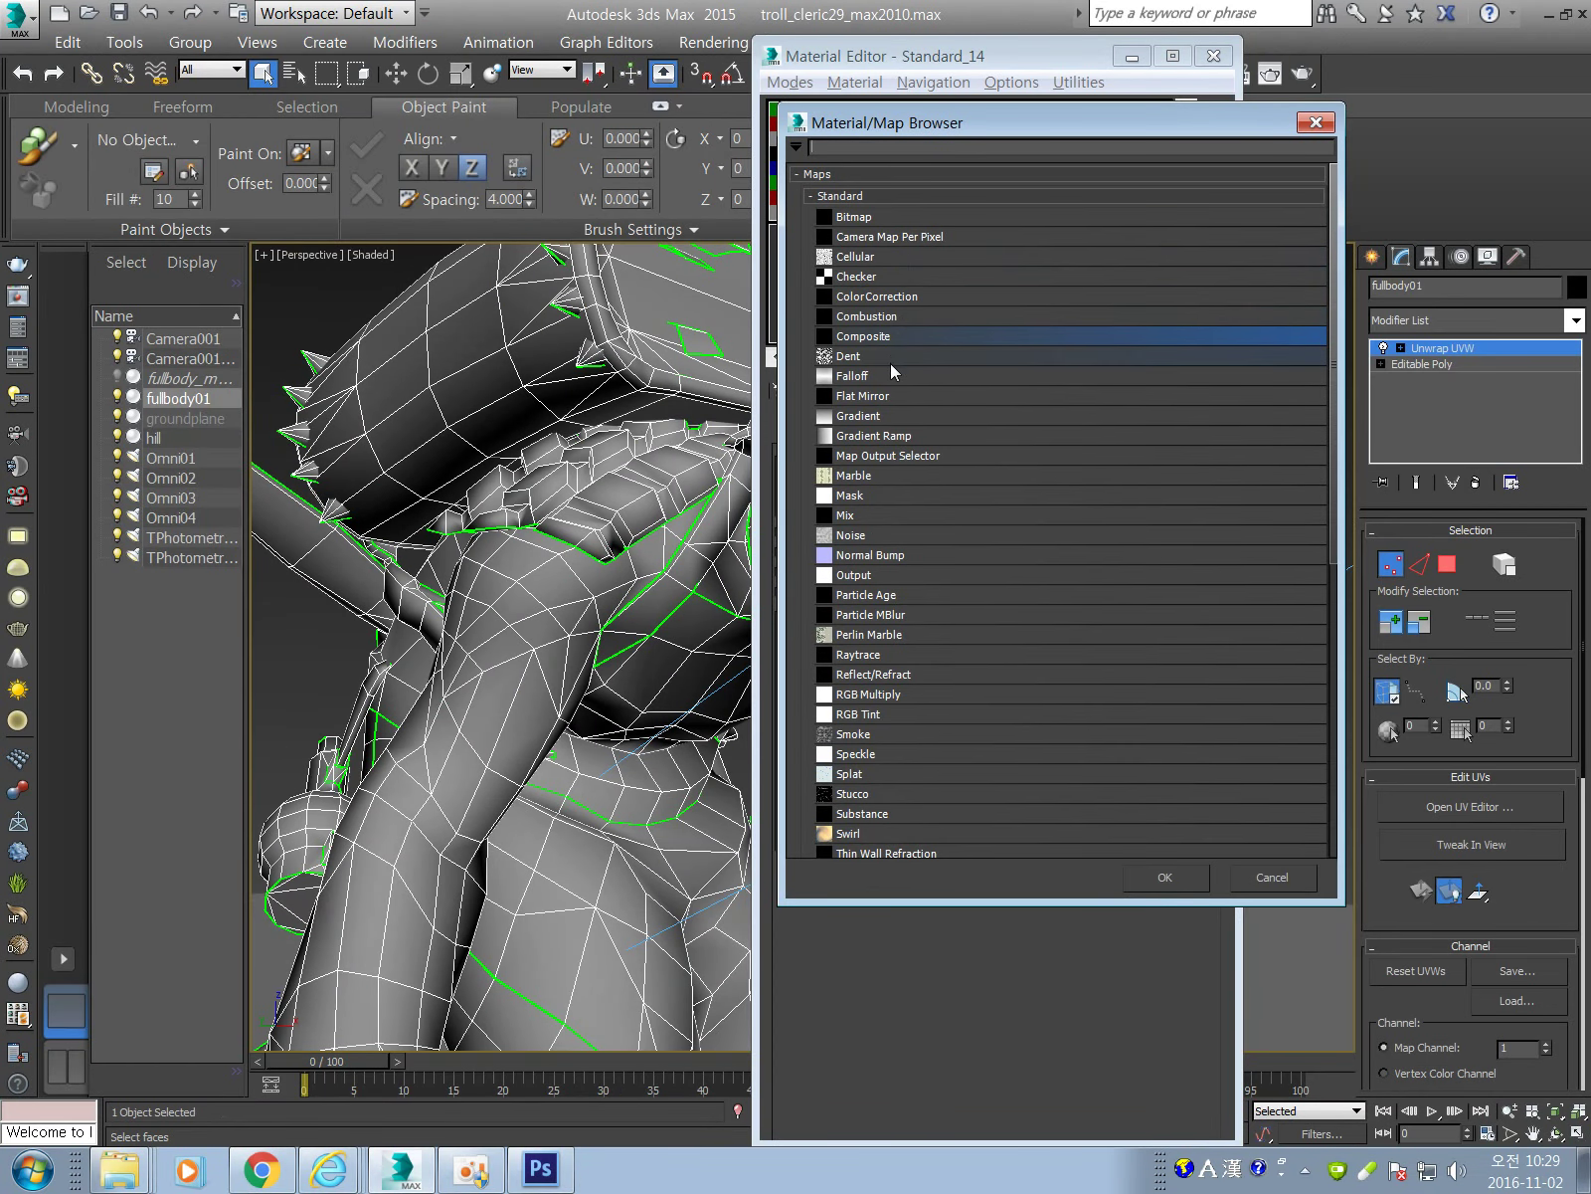
left_click(915, 336)
double_click(897, 337)
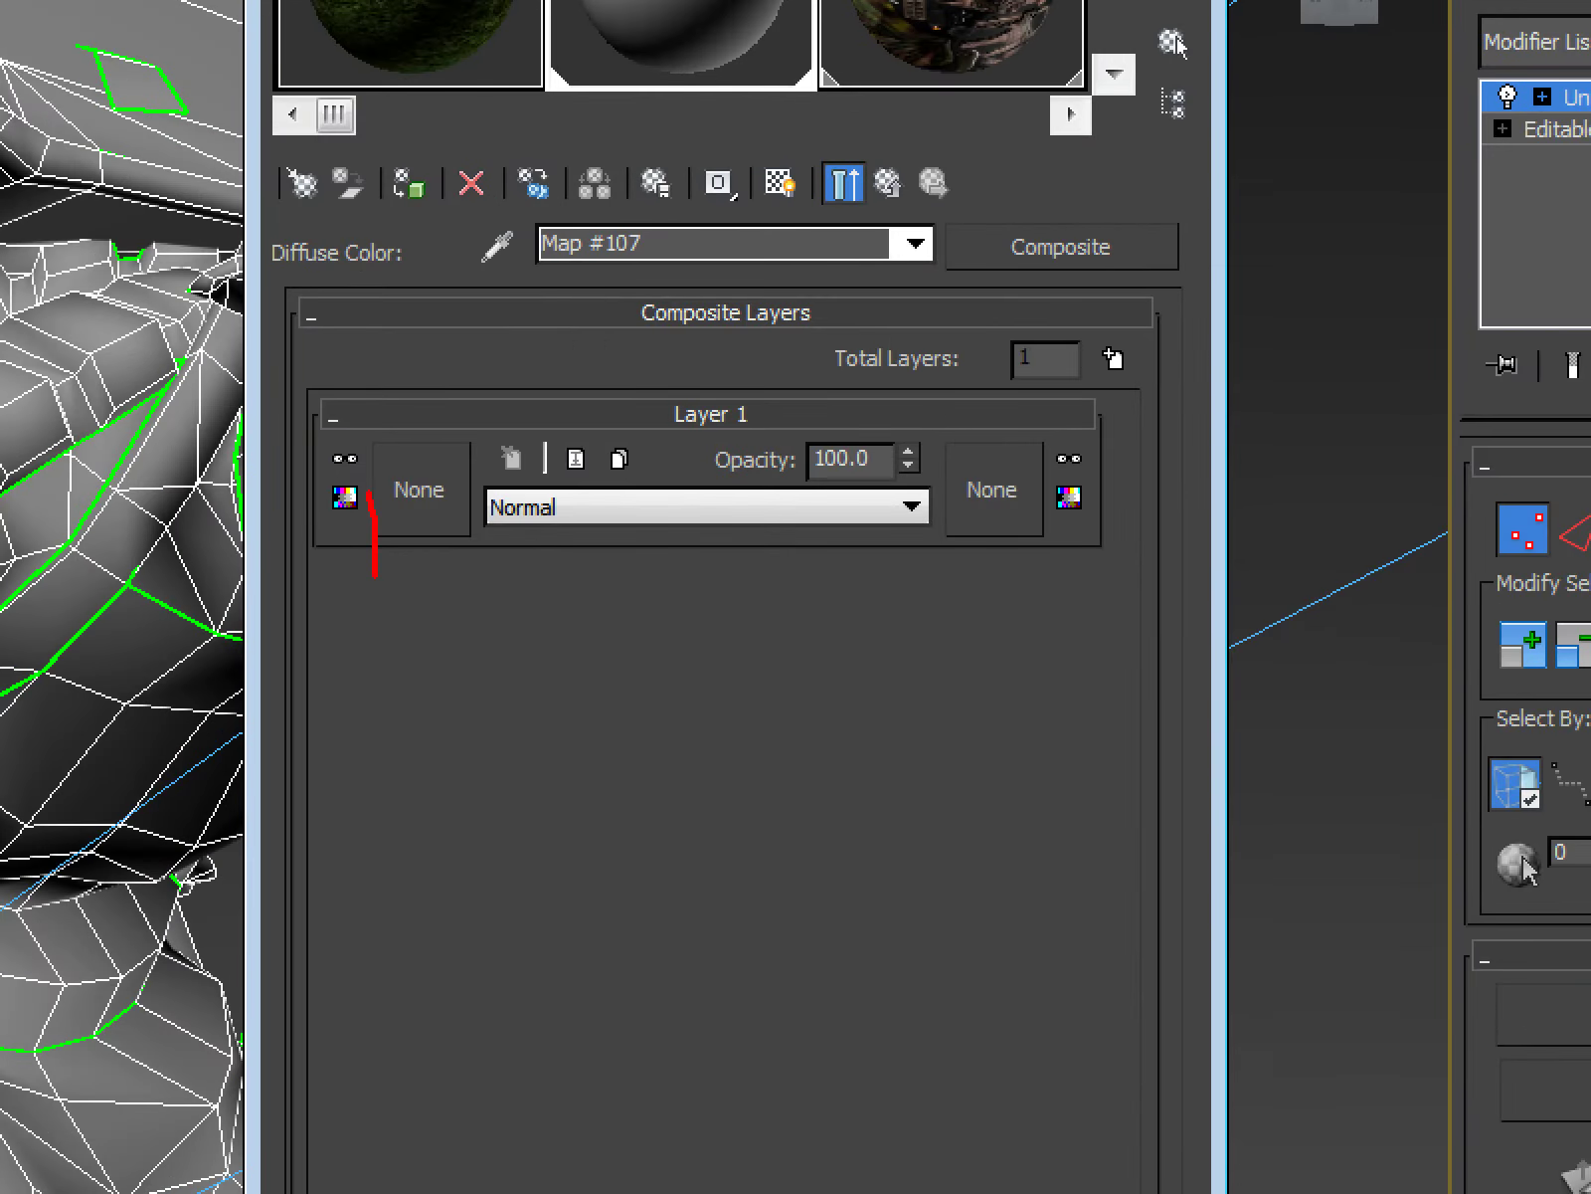
Add a second layer to the Composite map in Standard_14's Diffuse colour.
mouse_move(370, 489)
left_mouse_down()
mouse_move(1007, 370)
mouse_move(2, 611)
left_mouse_up()
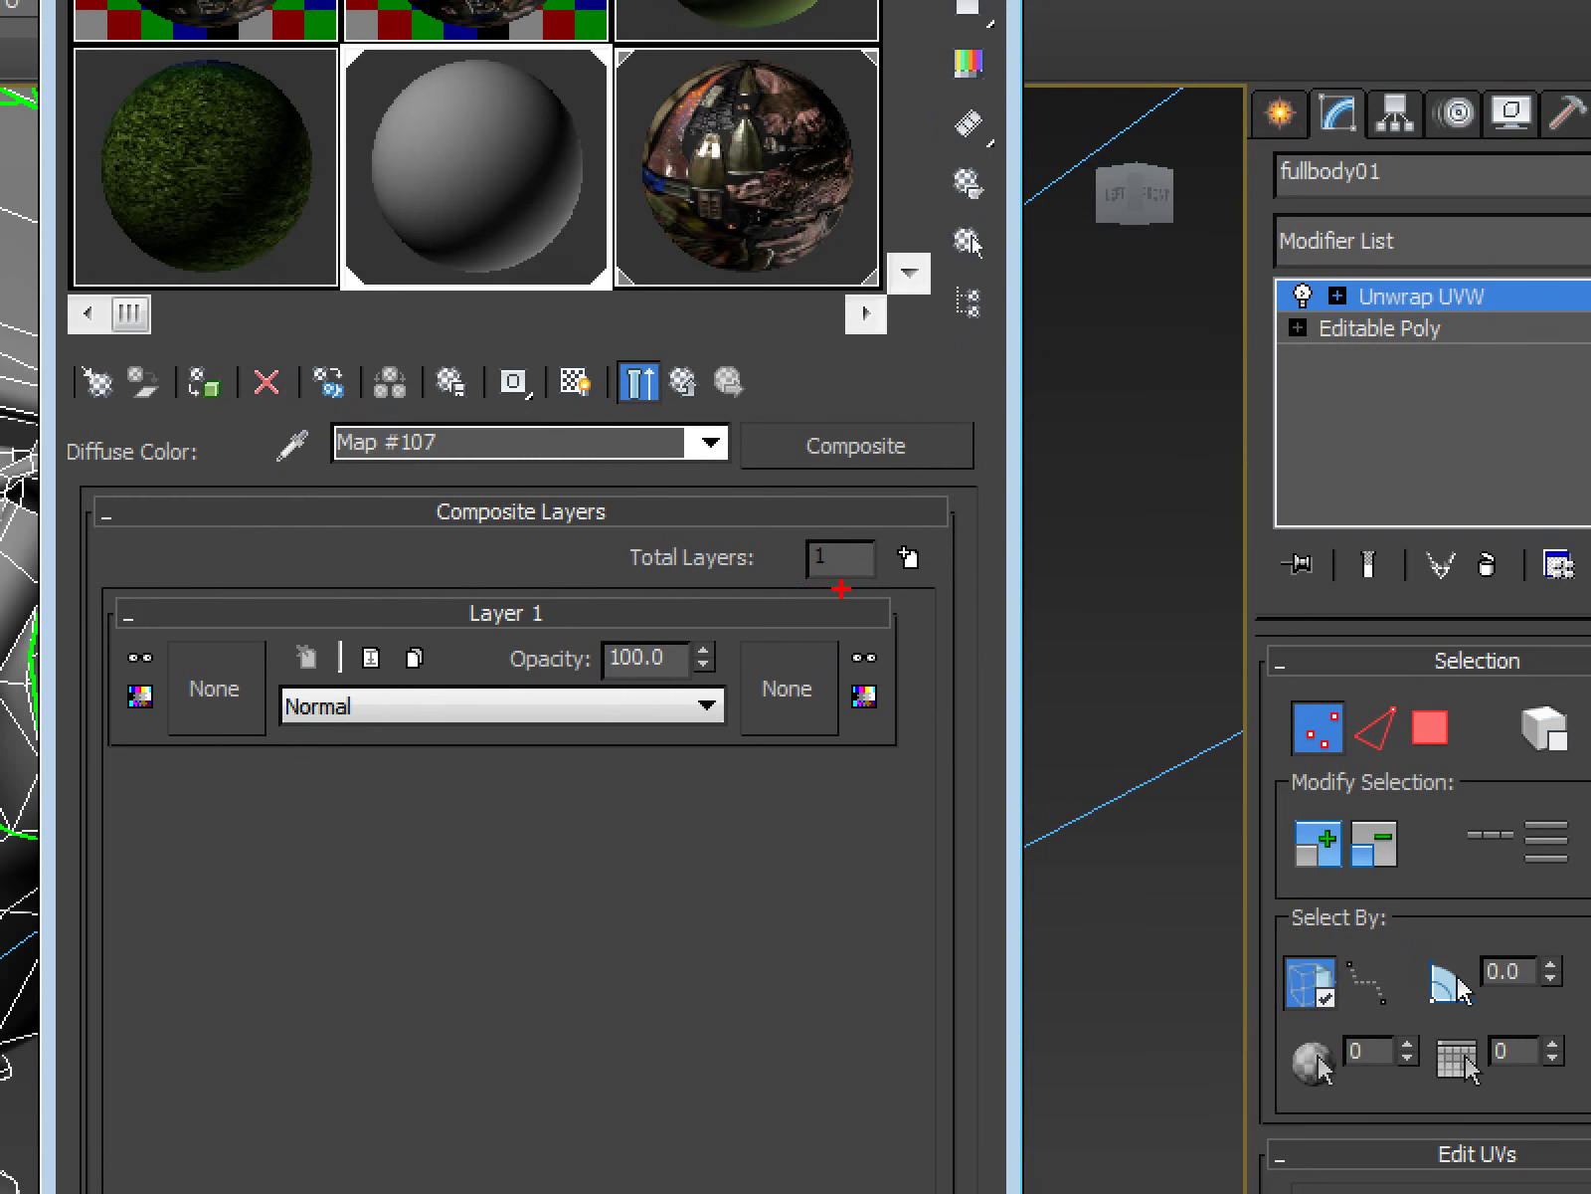
left_click_drag(842, 588, 841, 605)
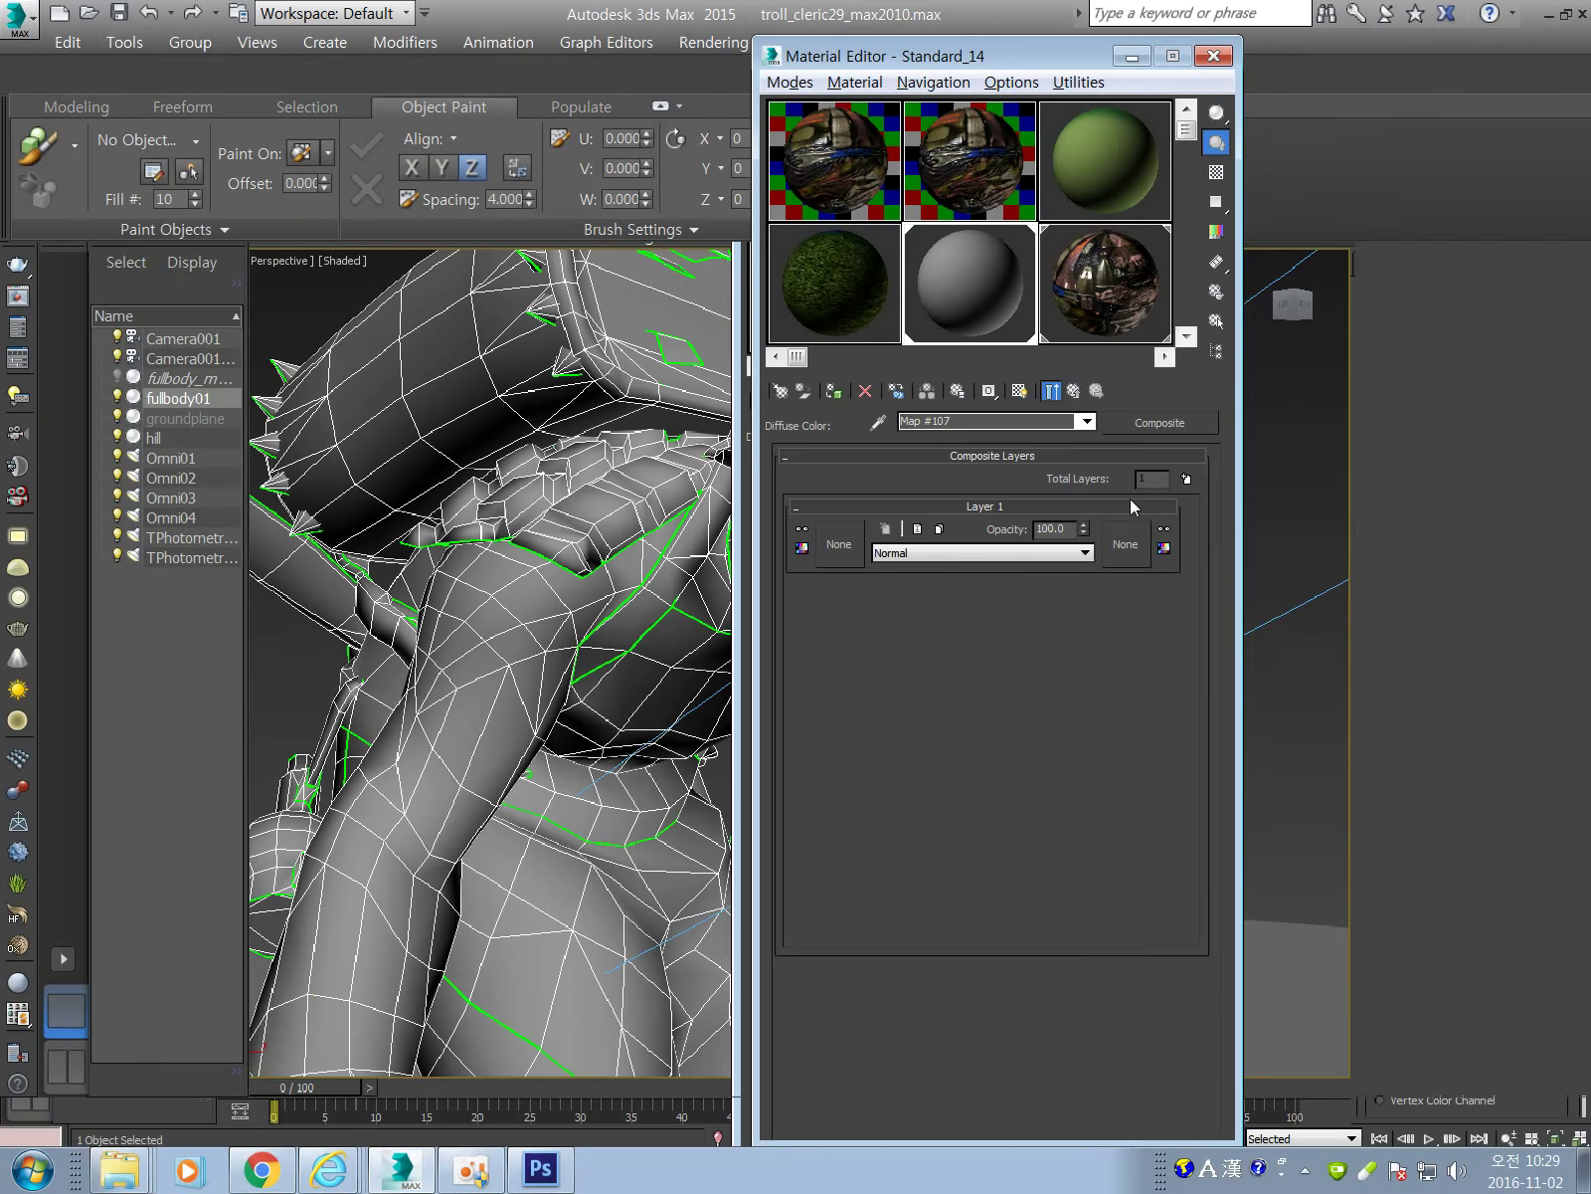
left_click(1186, 478)
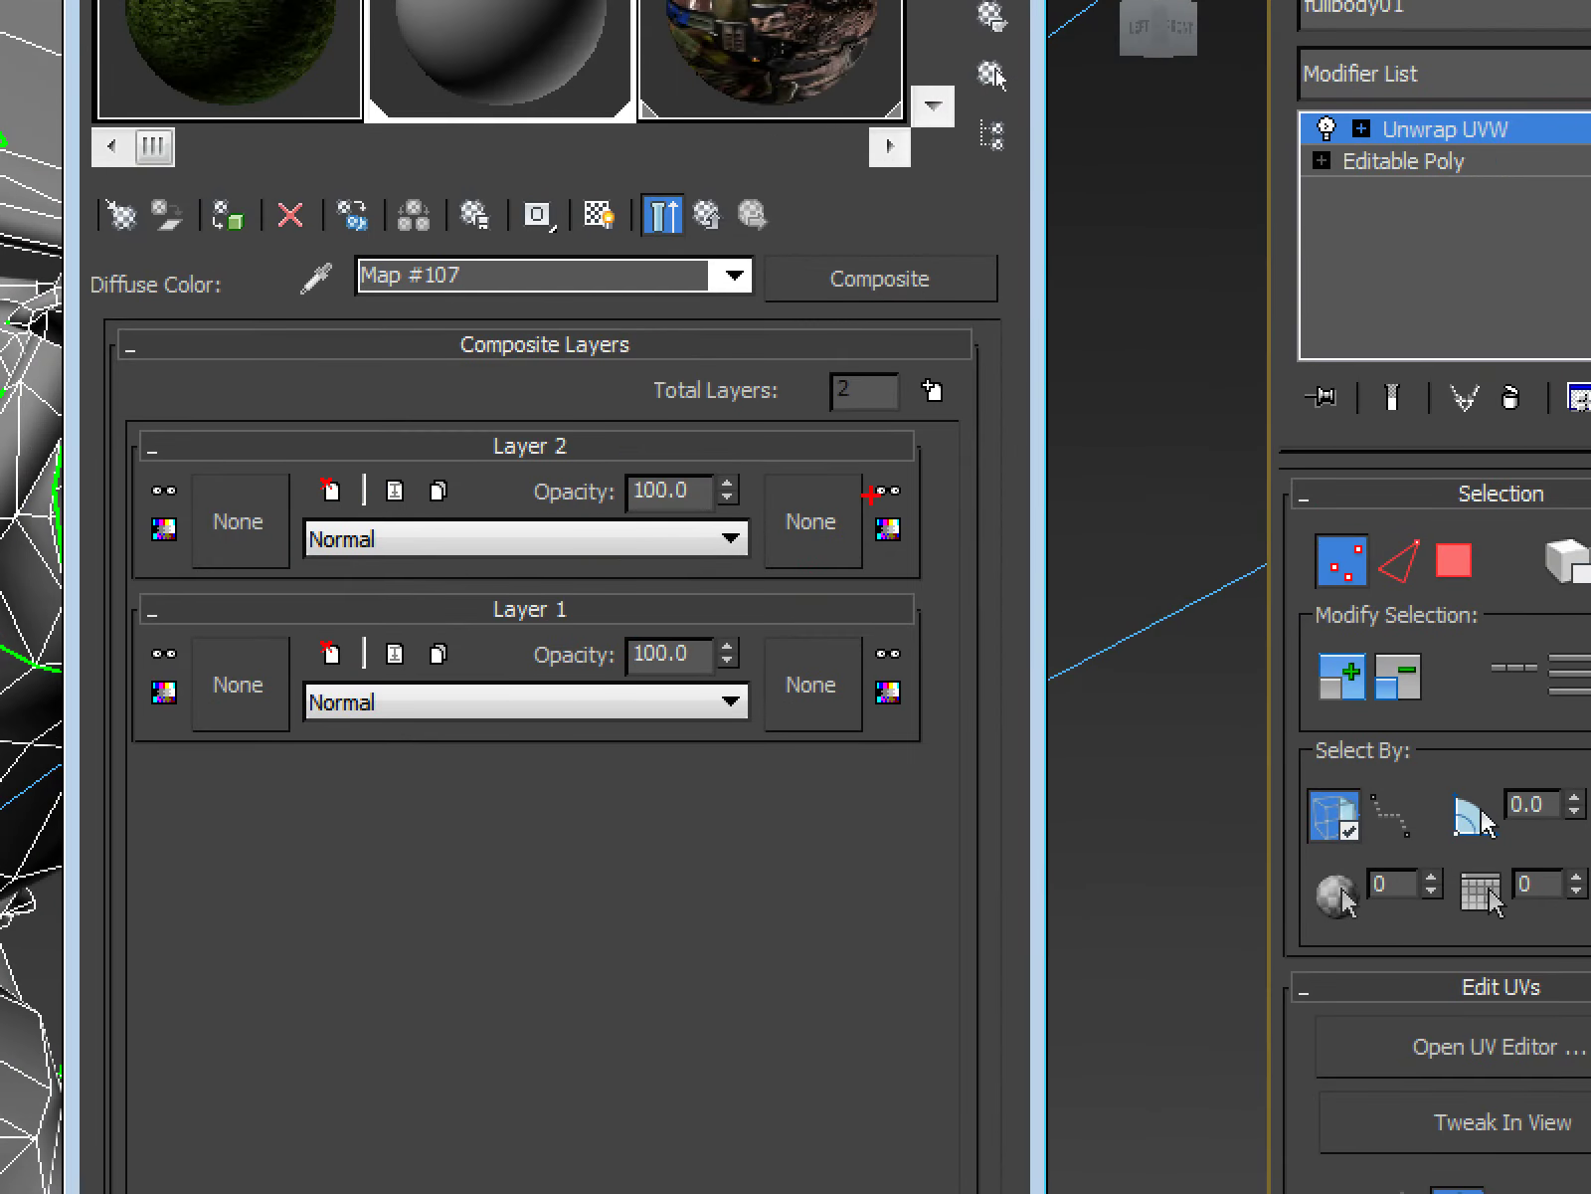
left_click_drag(895, 417, 755, 750)
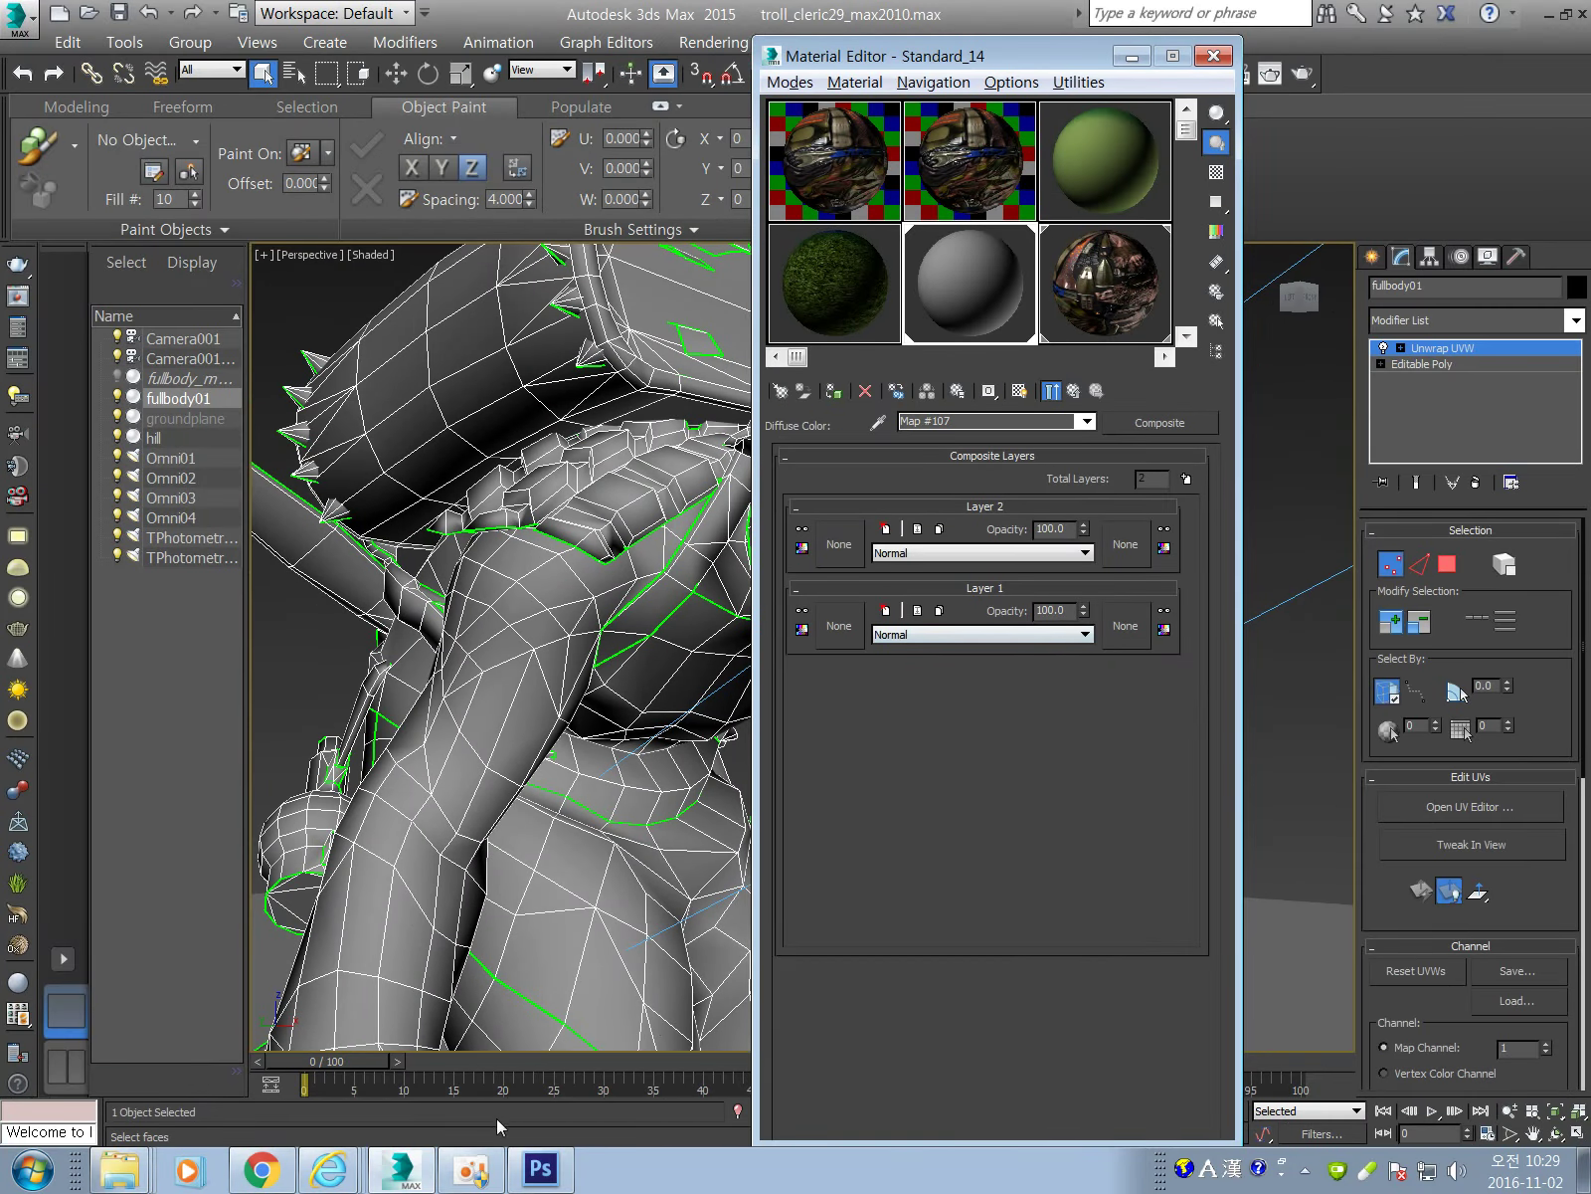
left_click(472, 1170)
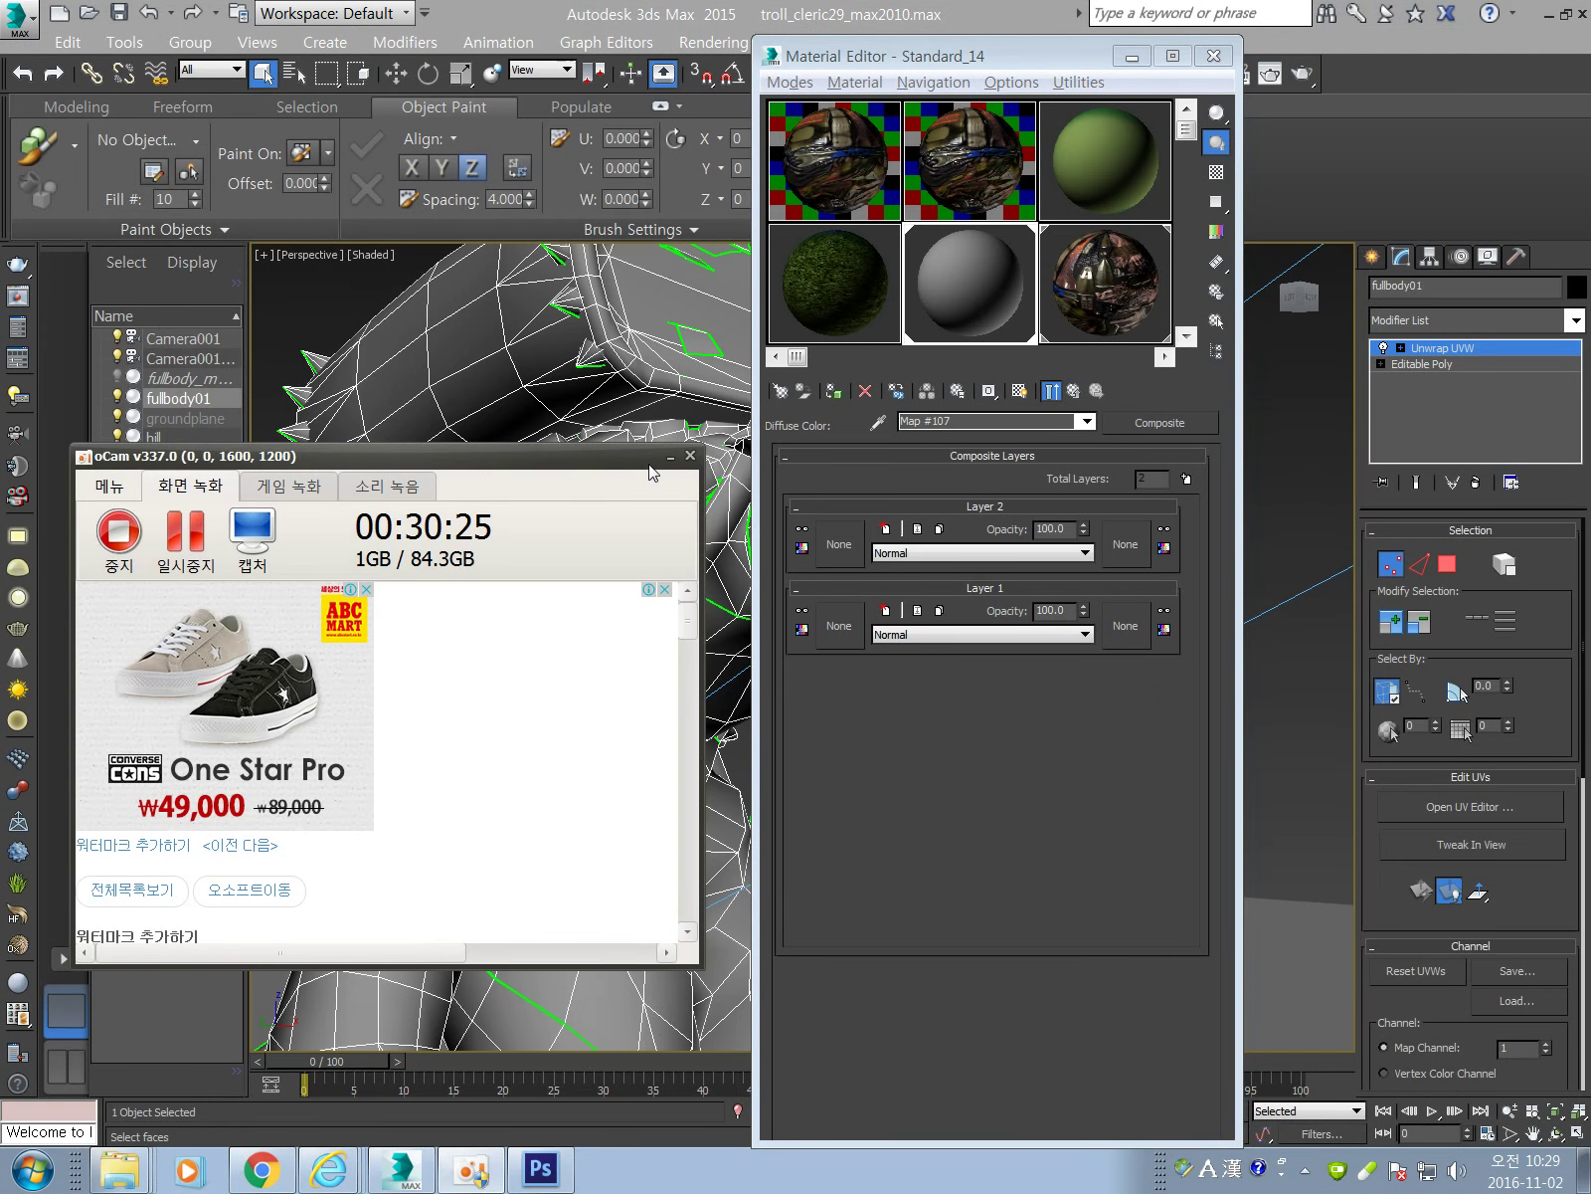
left_click(671, 456)
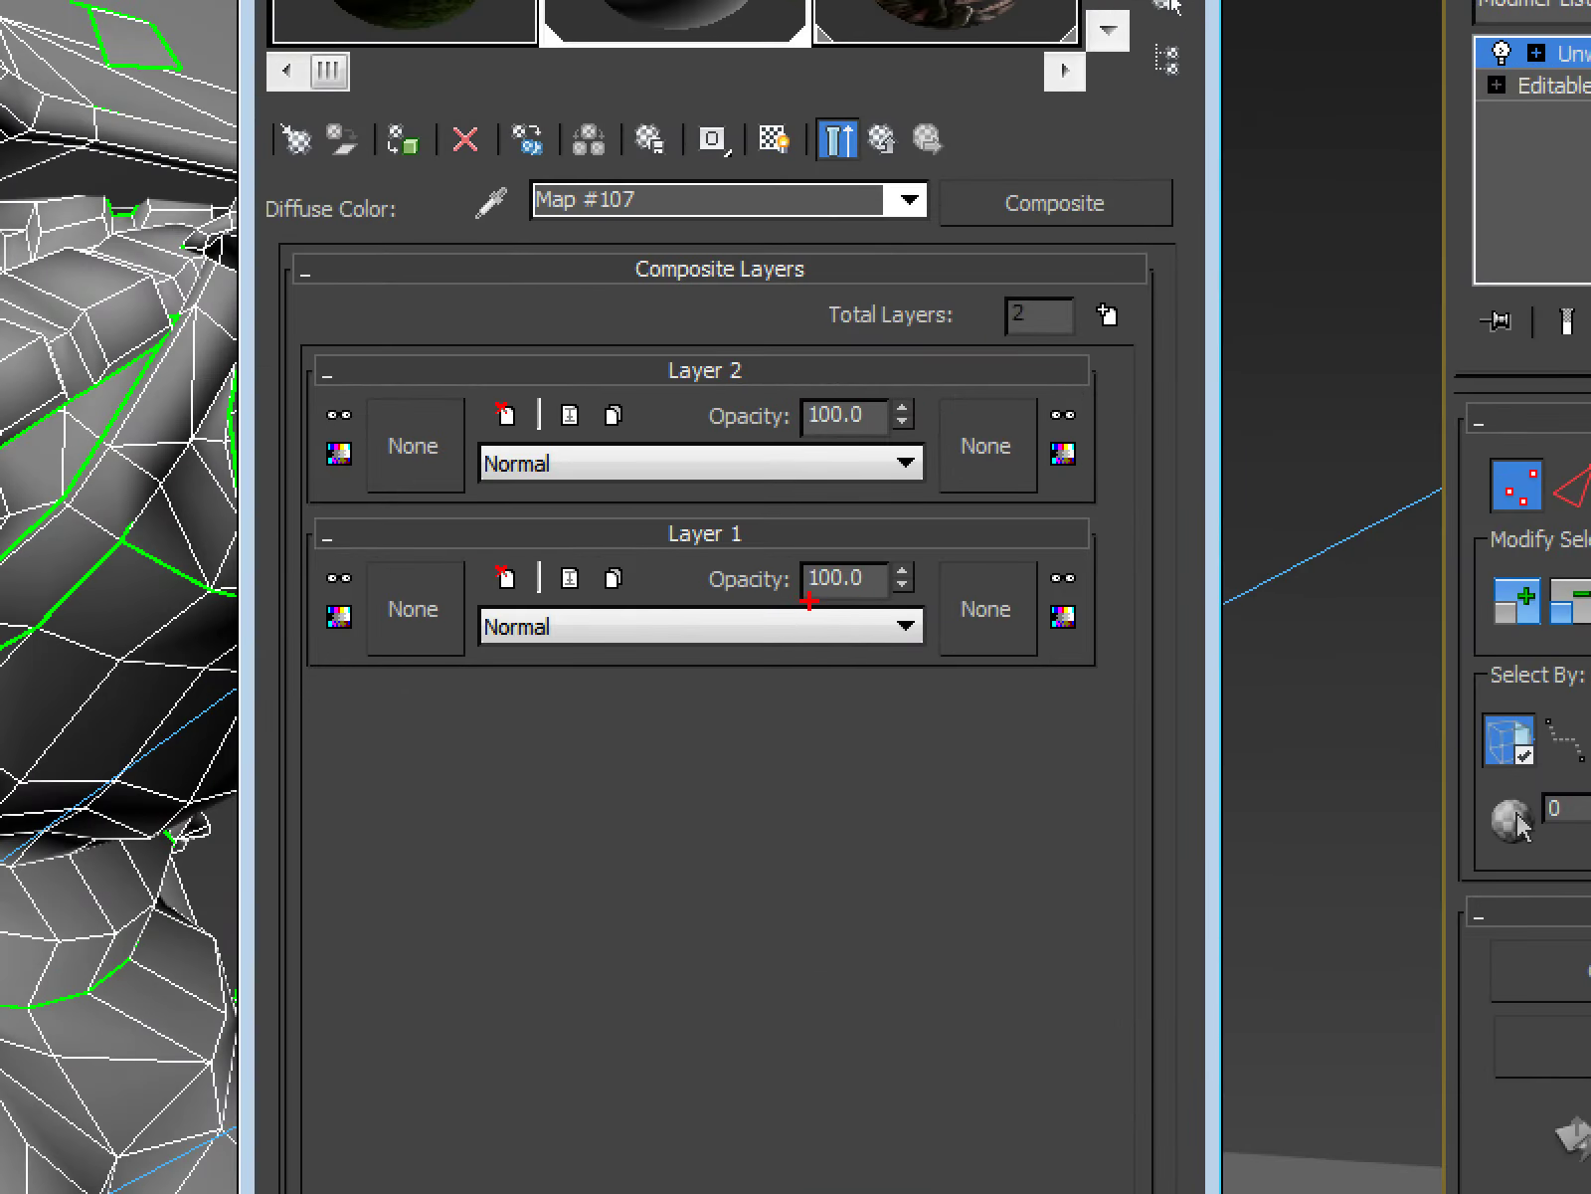
Choose a Bitmap for Layer 1's mask and browse drive D to the map folder inside 3dsmax 예제\TROL.
mouse_move(823, 604)
left_mouse_down()
mouse_move(827, 644)
mouse_move(900, 626)
left_mouse_up()
left_click_drag(585, 699, 607, 723)
key("Escape")
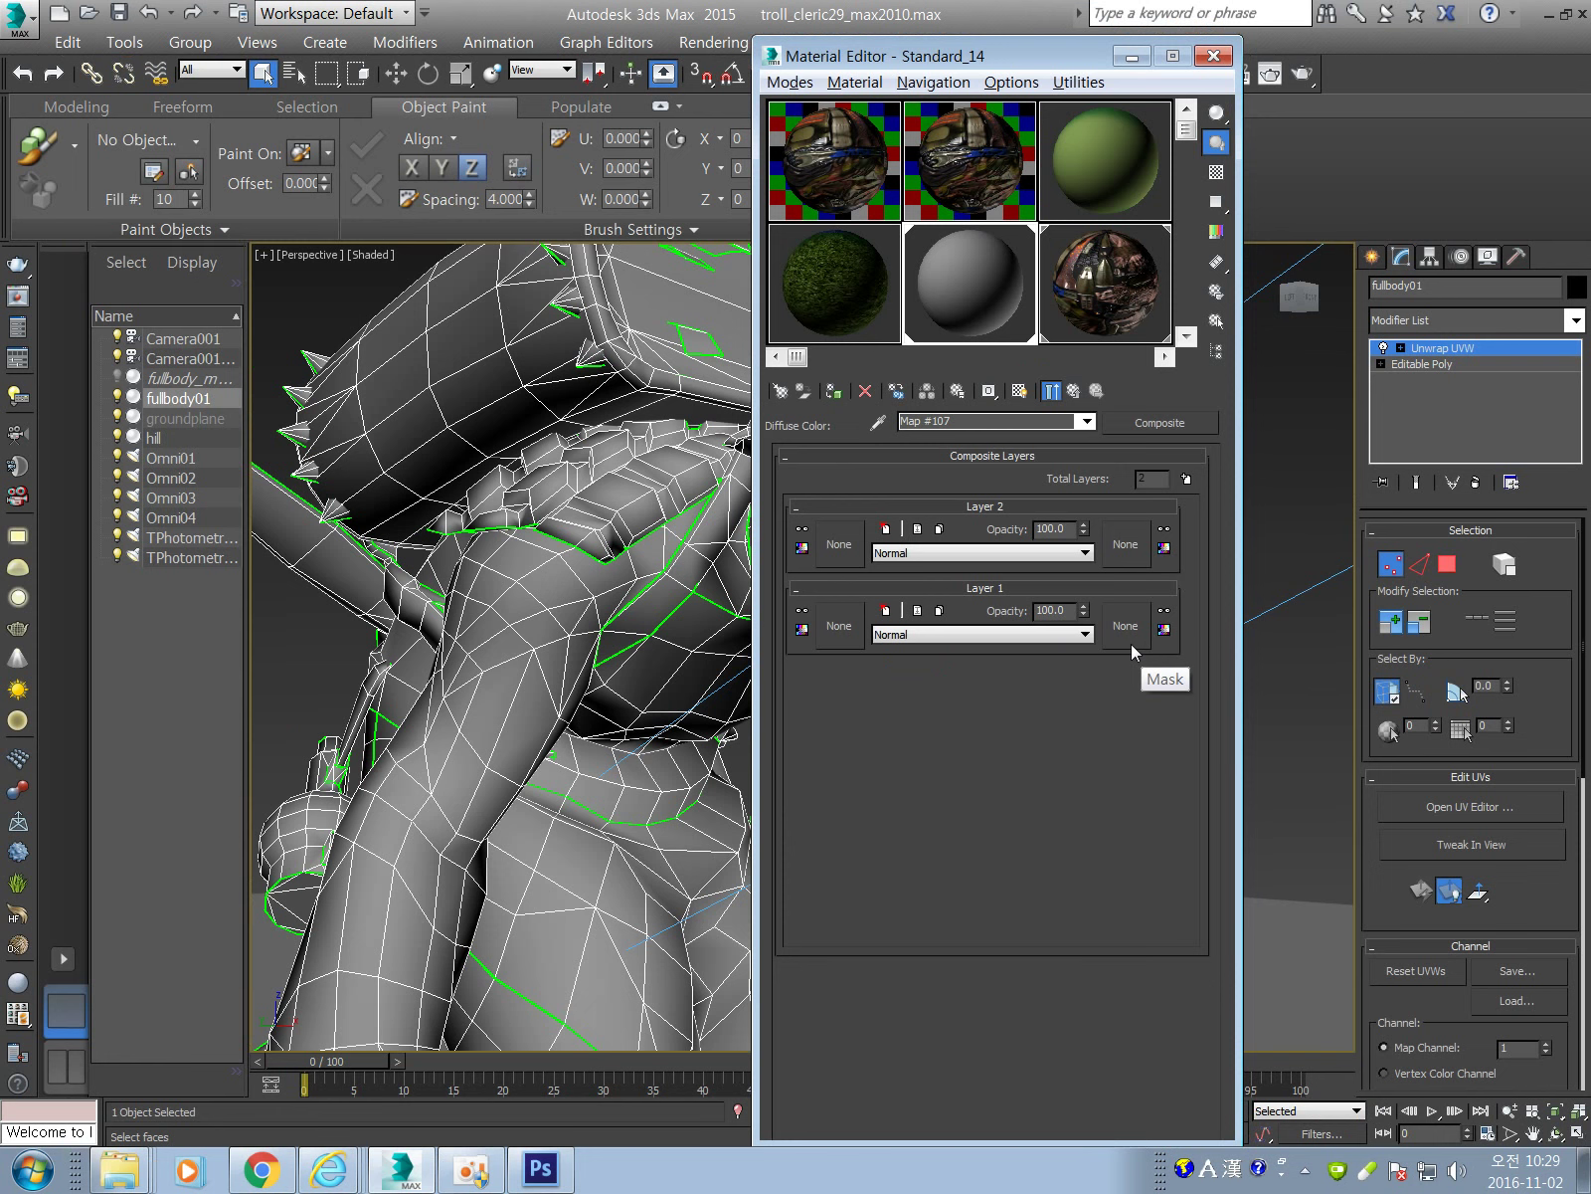
left_click(1129, 631)
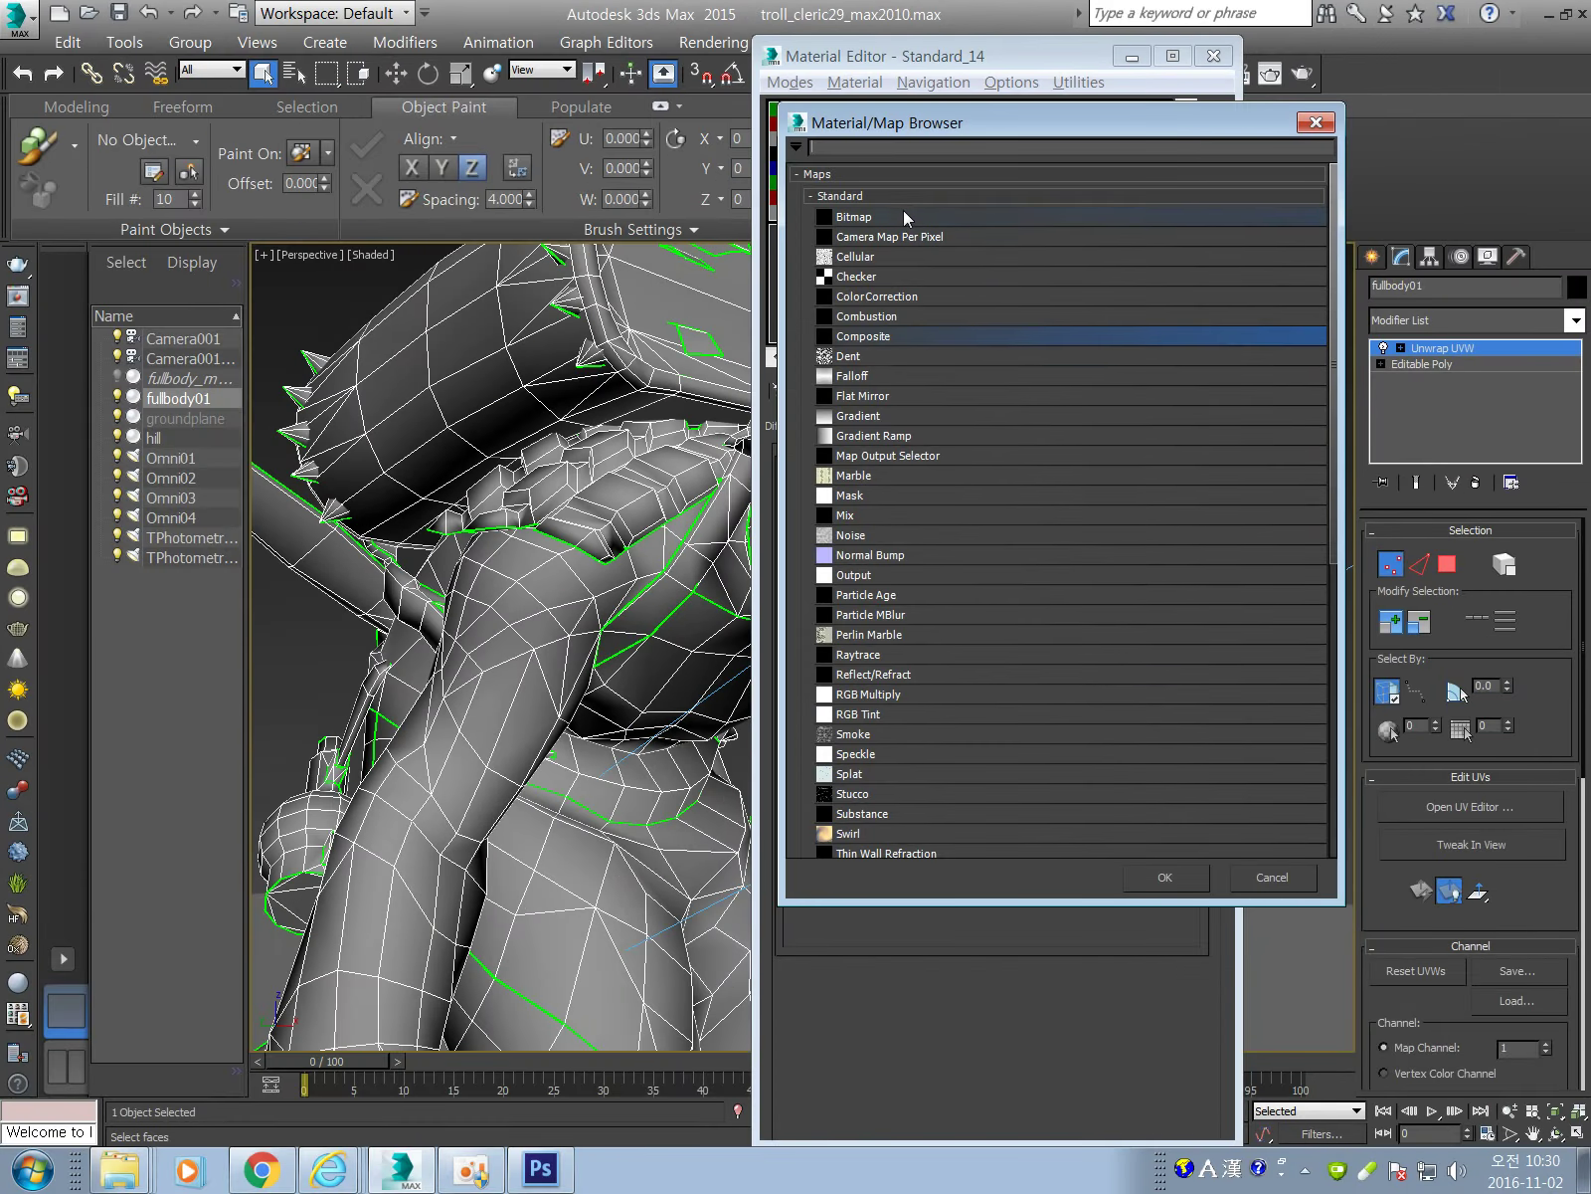
left_click(903, 210)
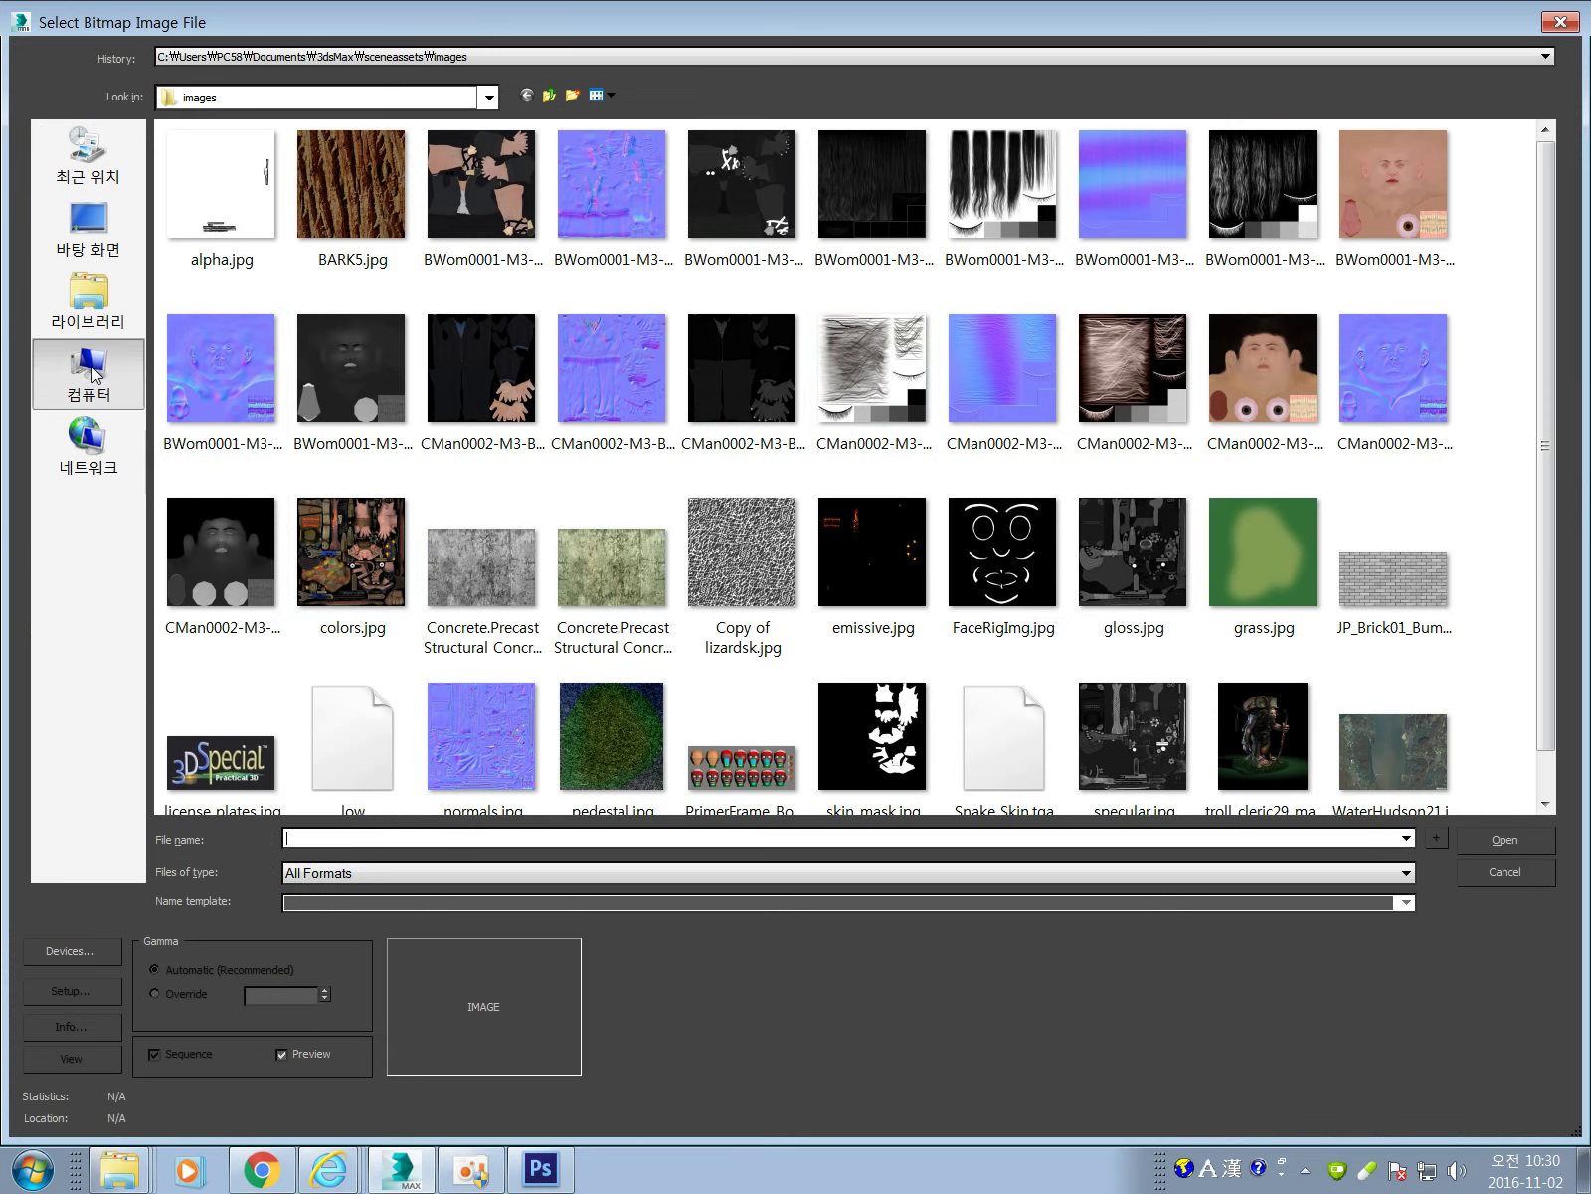
left_click(90, 373)
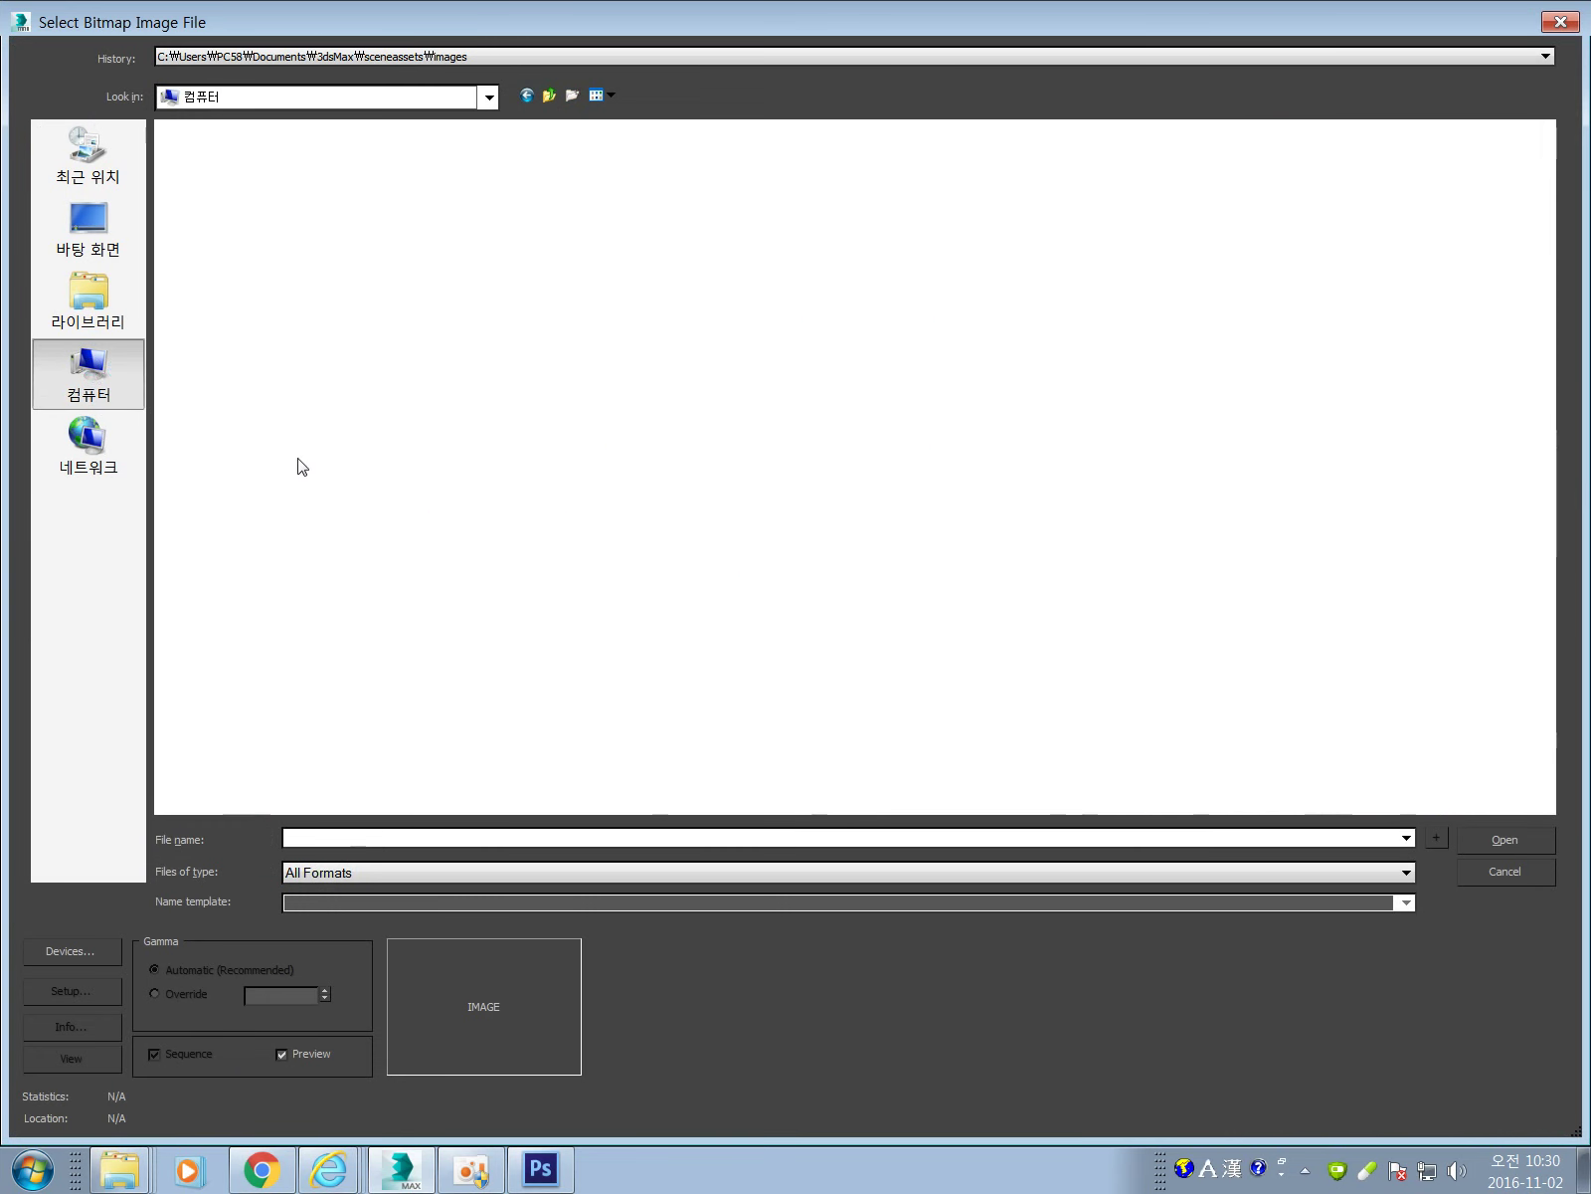
double_click(602, 184)
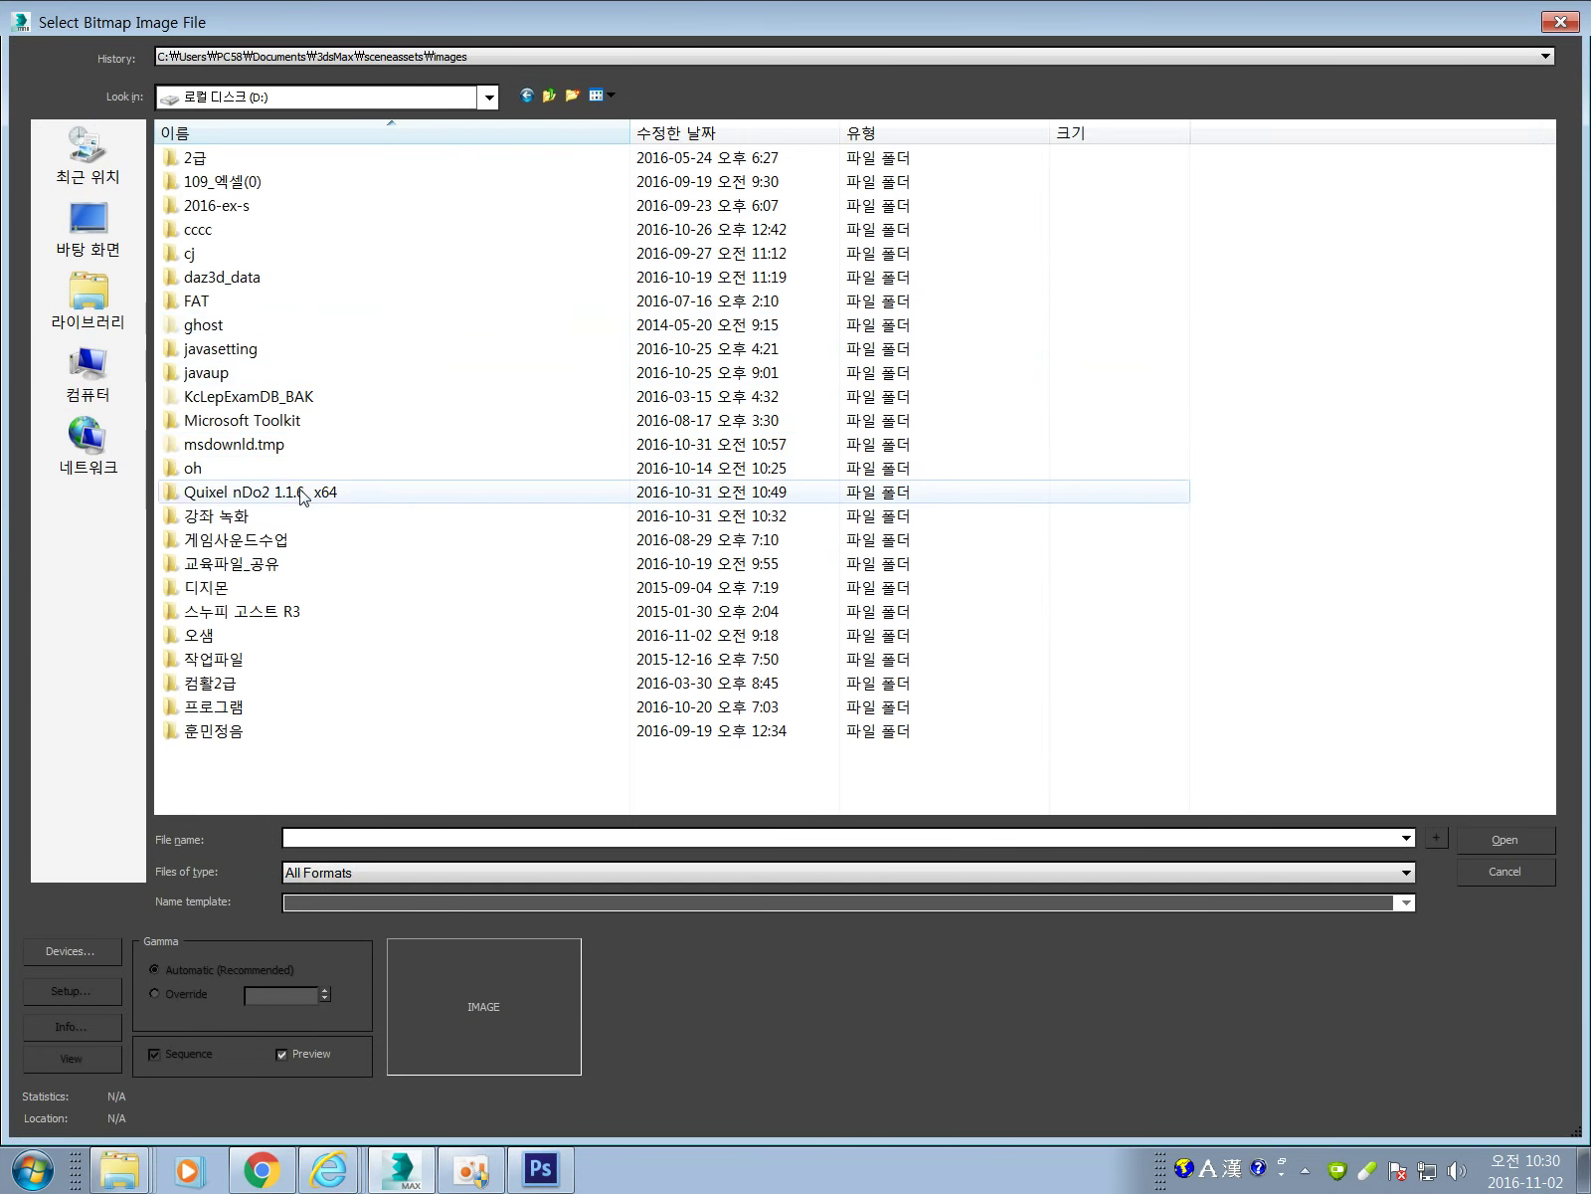
double_click(207, 636)
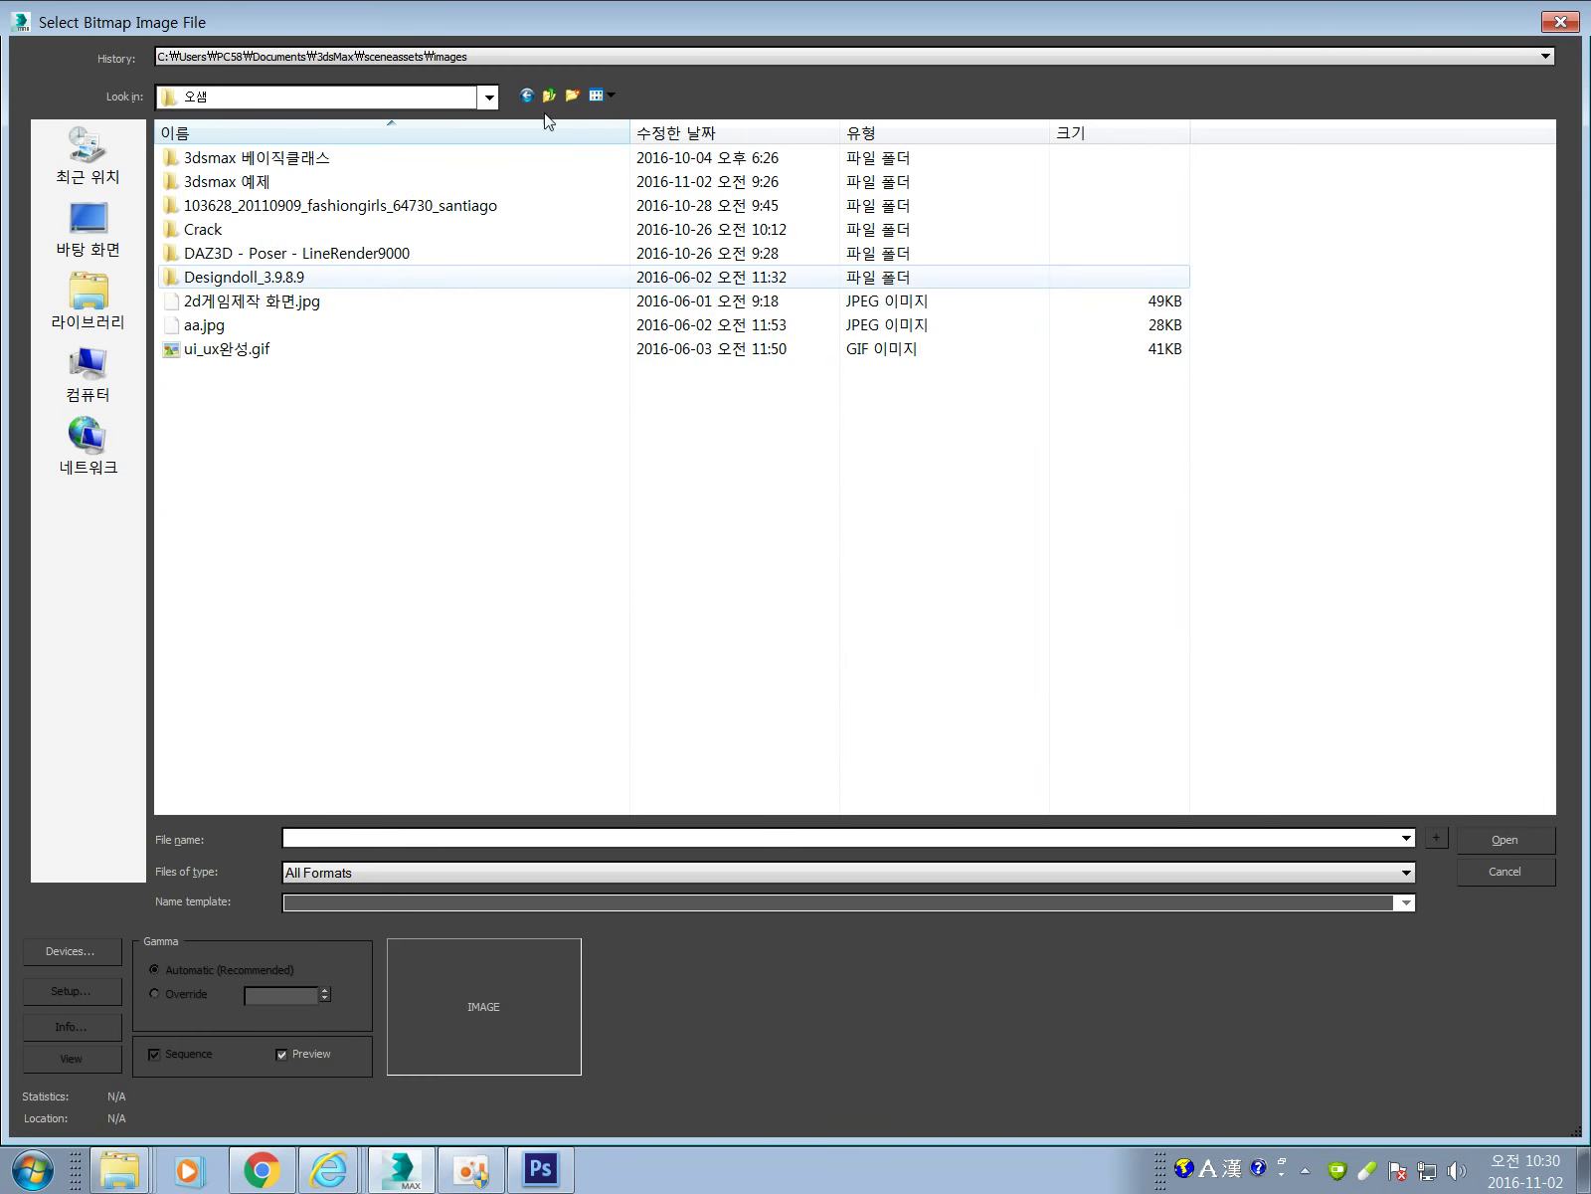
left_click(549, 95)
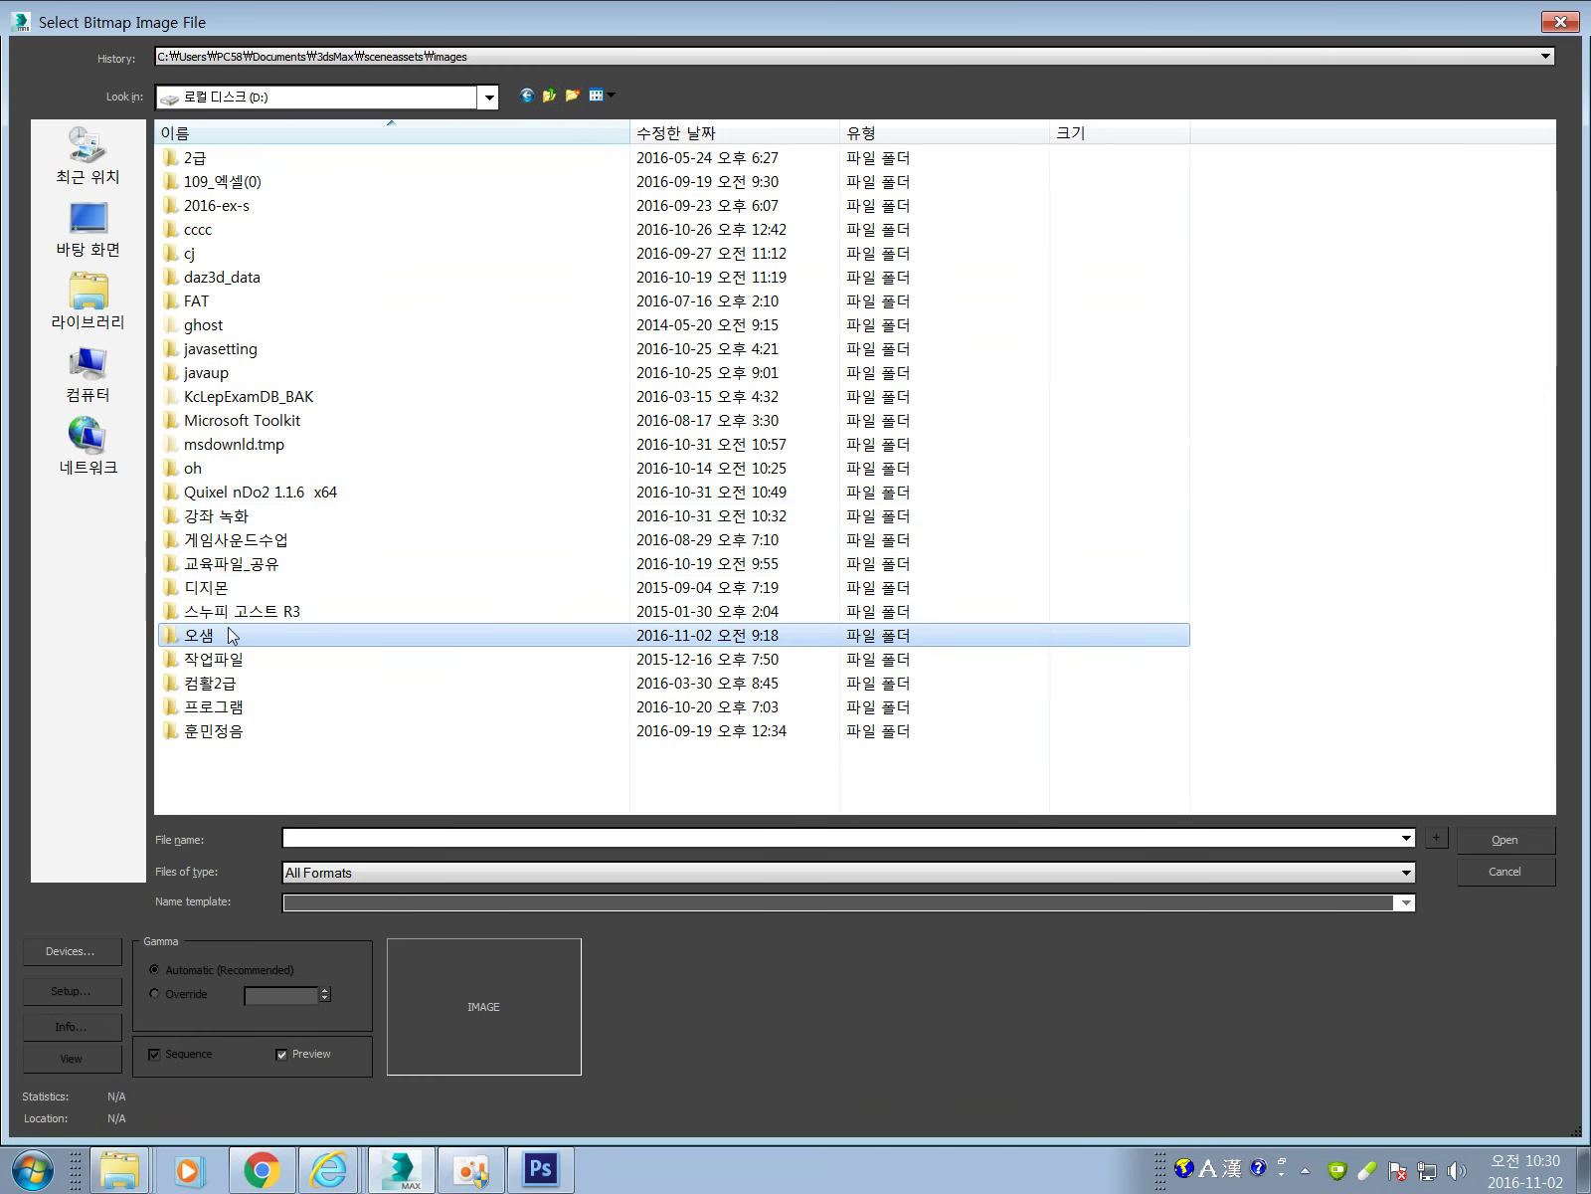
double_click(223, 636)
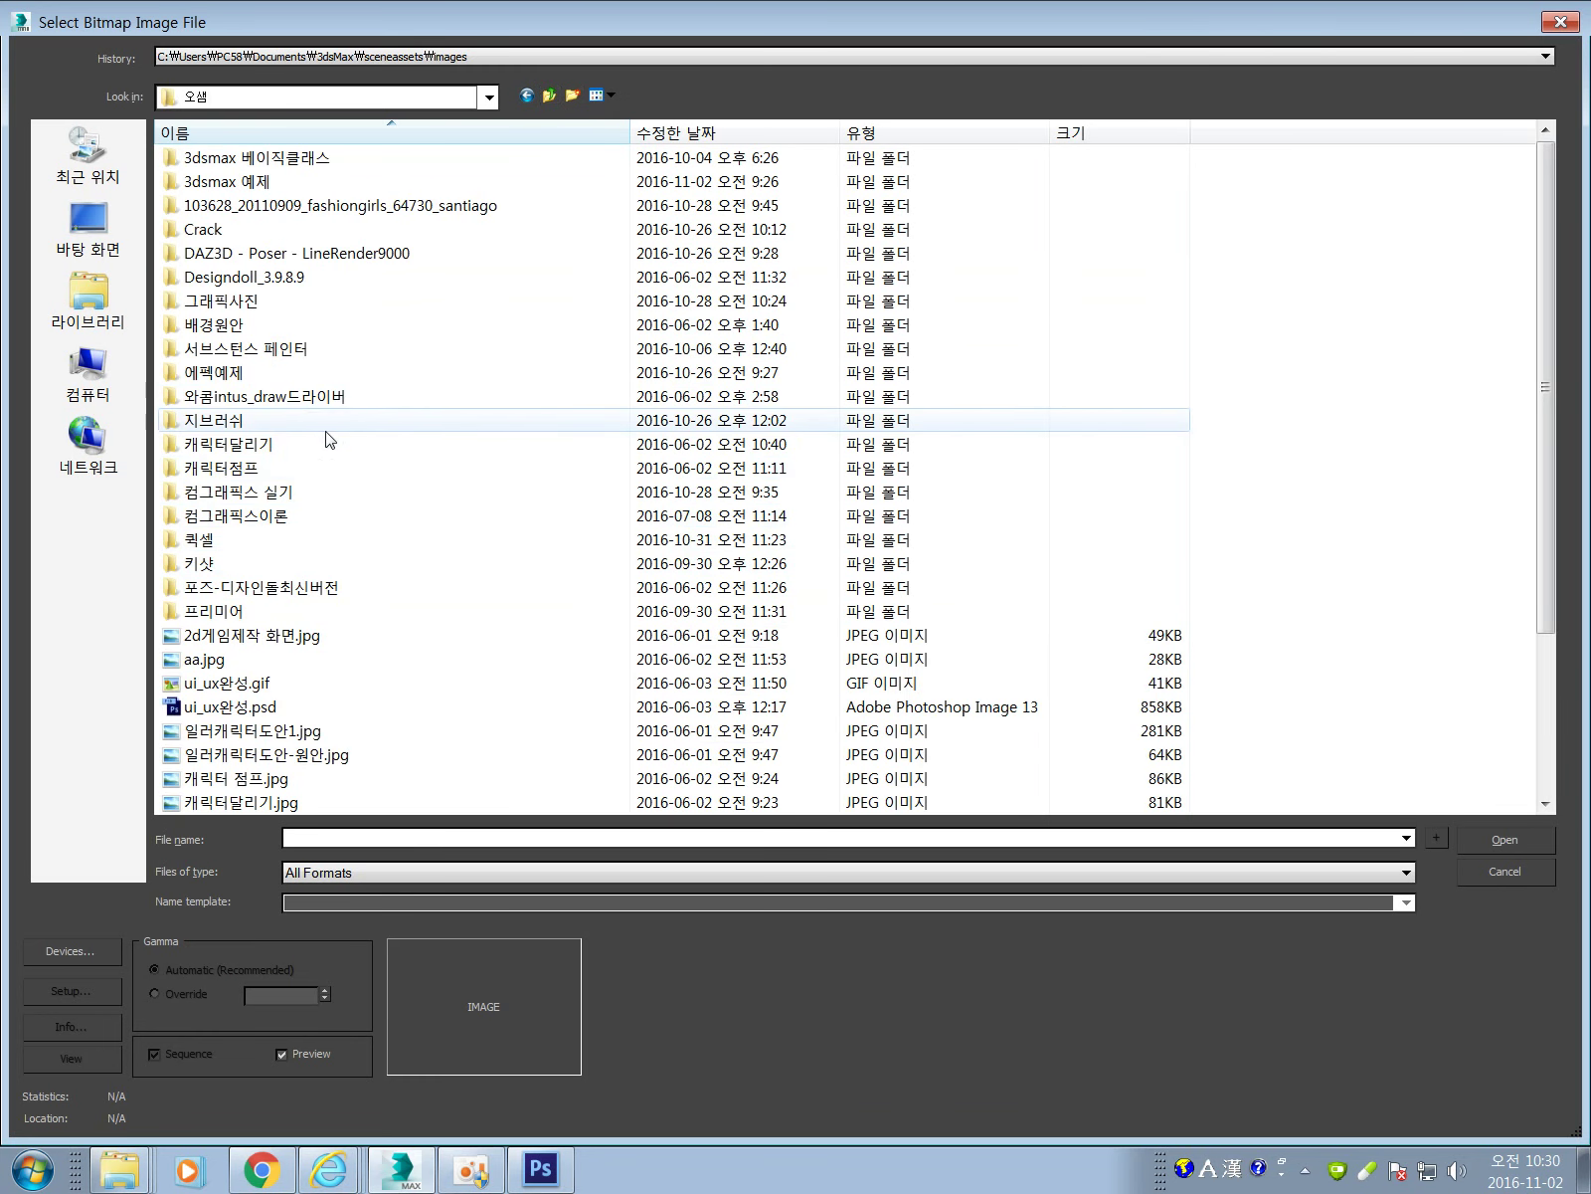
double_click(237, 181)
left_click(239, 134)
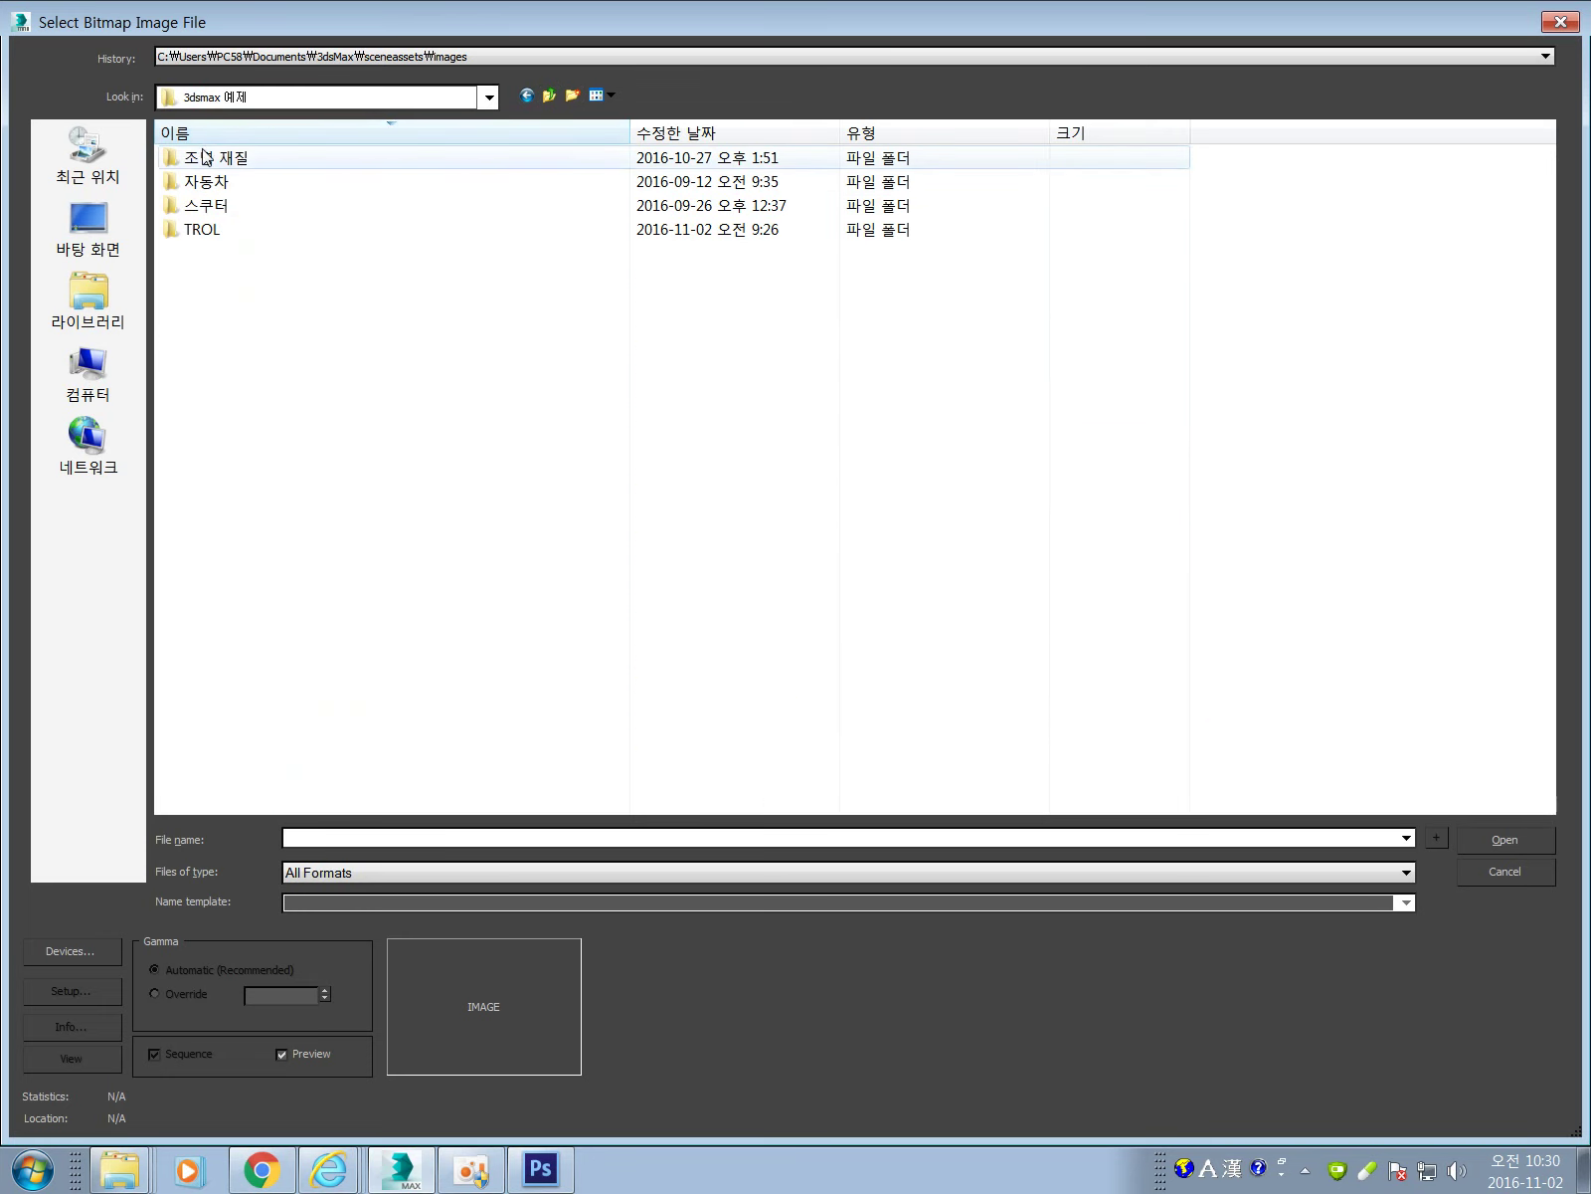
left_click(246, 137)
double_click(247, 157)
double_click(227, 191)
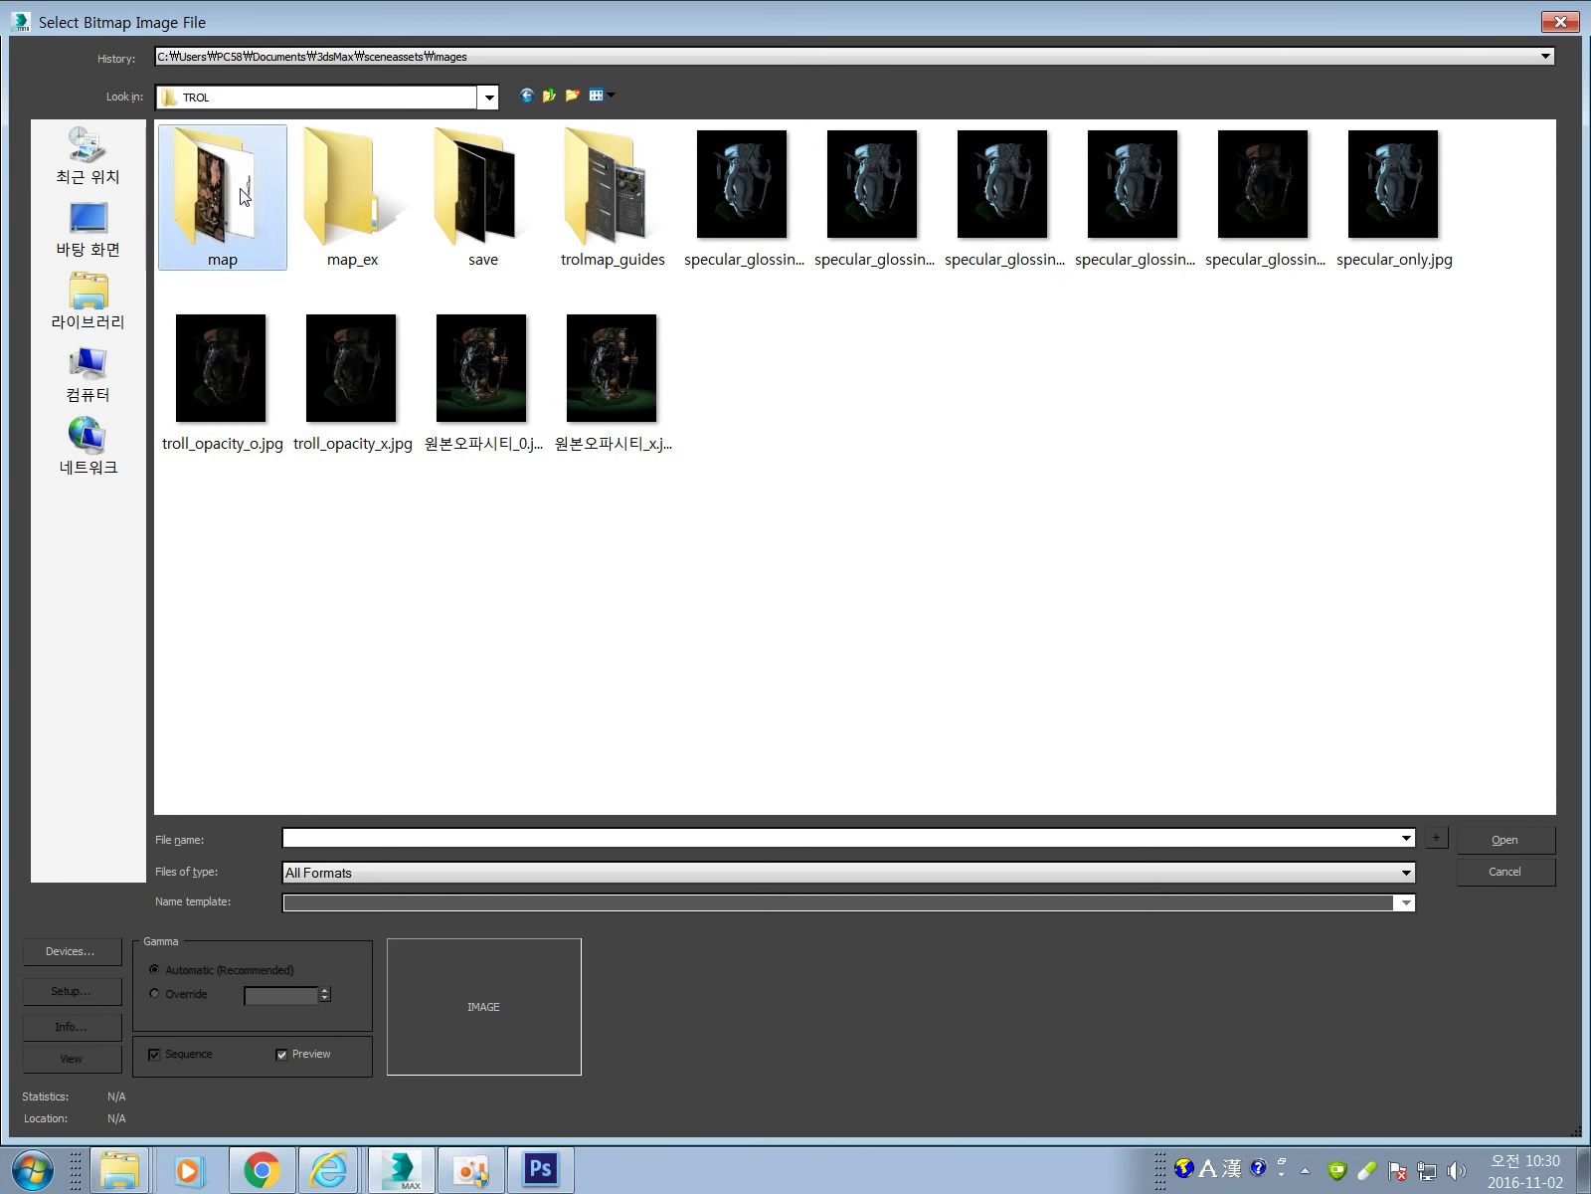
Load colors.jpg into Layer 1's mask slot and go back up to the Composite layers.
left_click(390, 213)
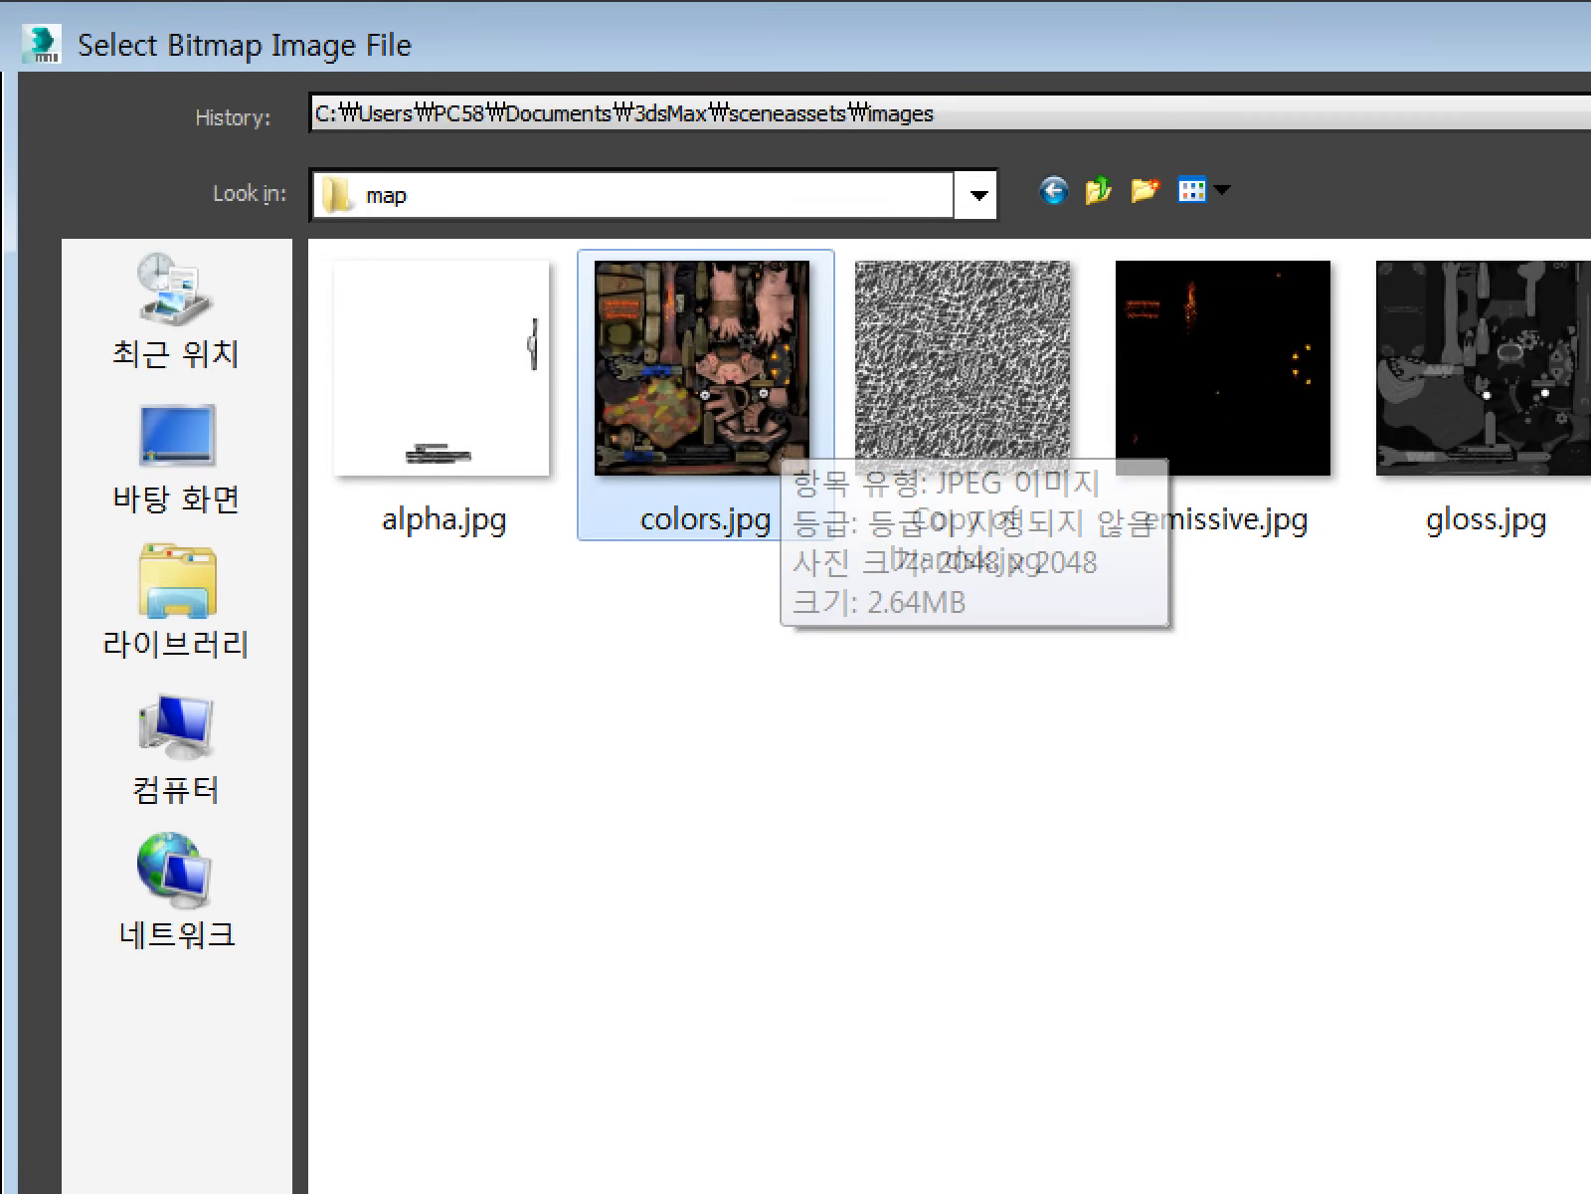
mouse_move(651, 248)
left_mouse_down()
mouse_move(705, 403)
mouse_move(805, 426)
mouse_move(726, 756)
left_mouse_up()
key("Escape")
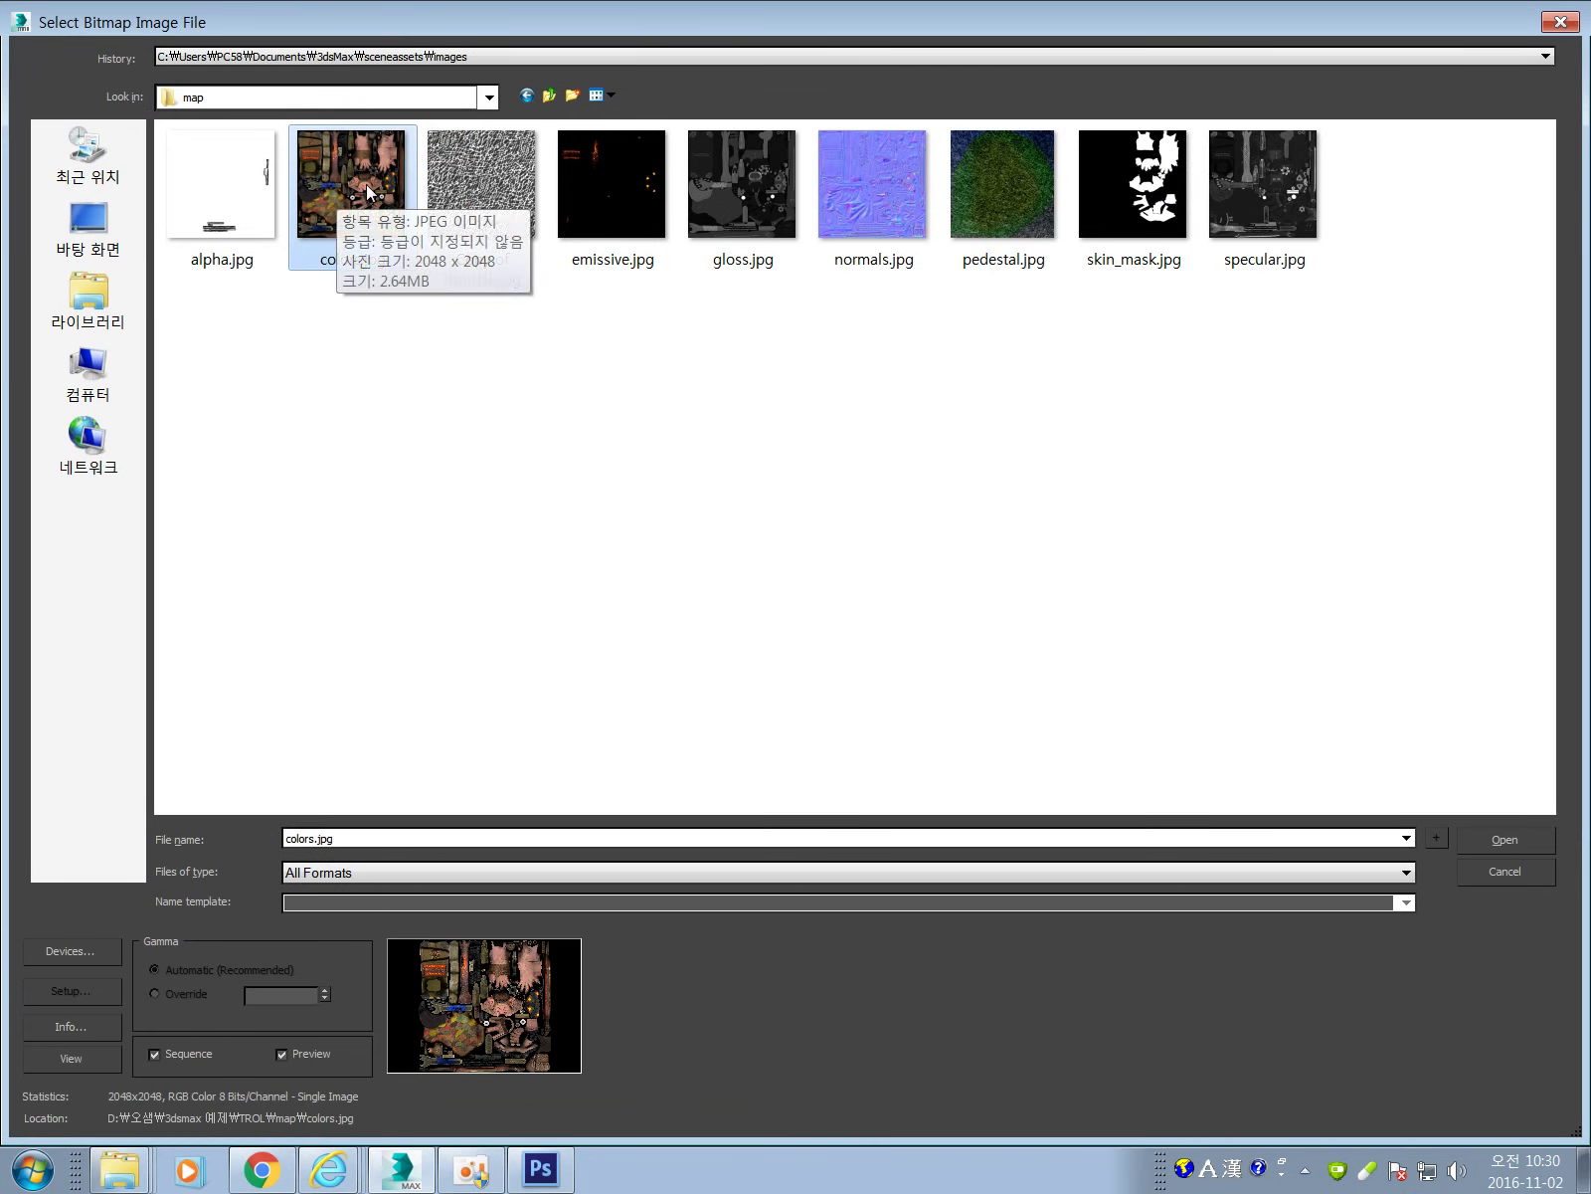
left_click(1504, 841)
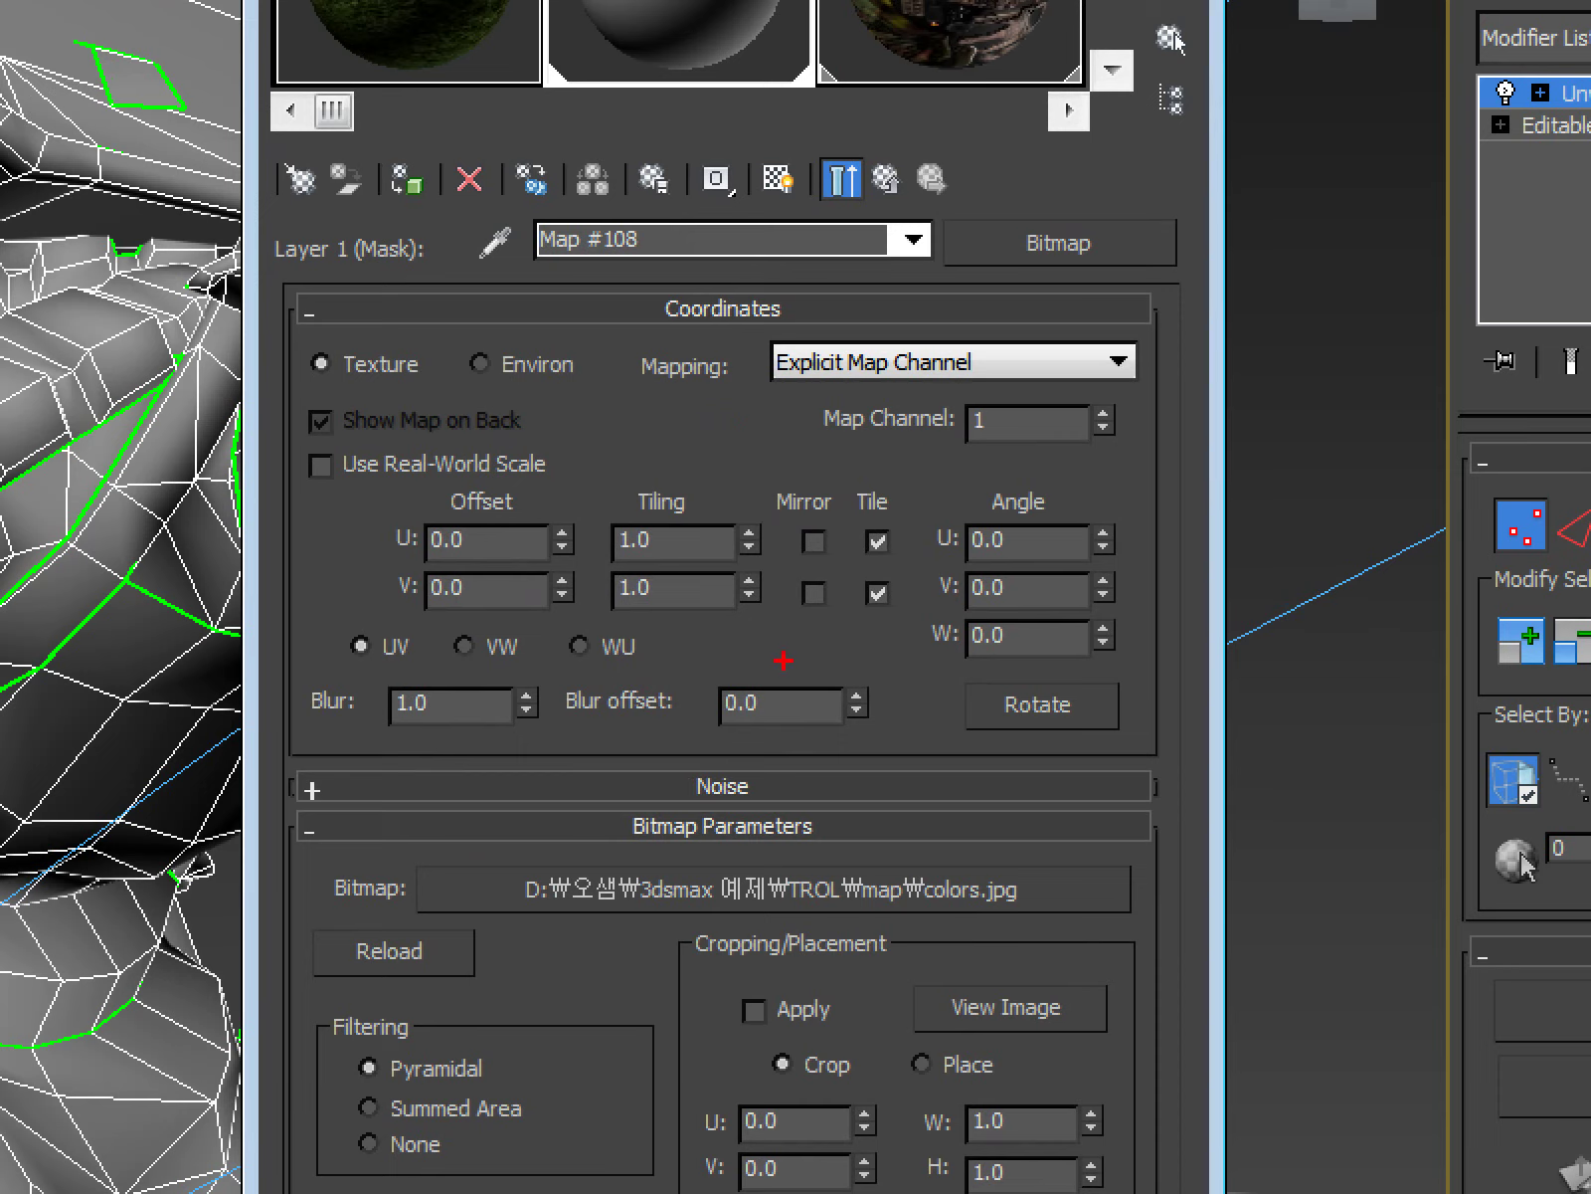
left_click_drag(1068, 587, 1022, 835)
left_click_drag(840, 746, 1032, 844)
key("Escape")
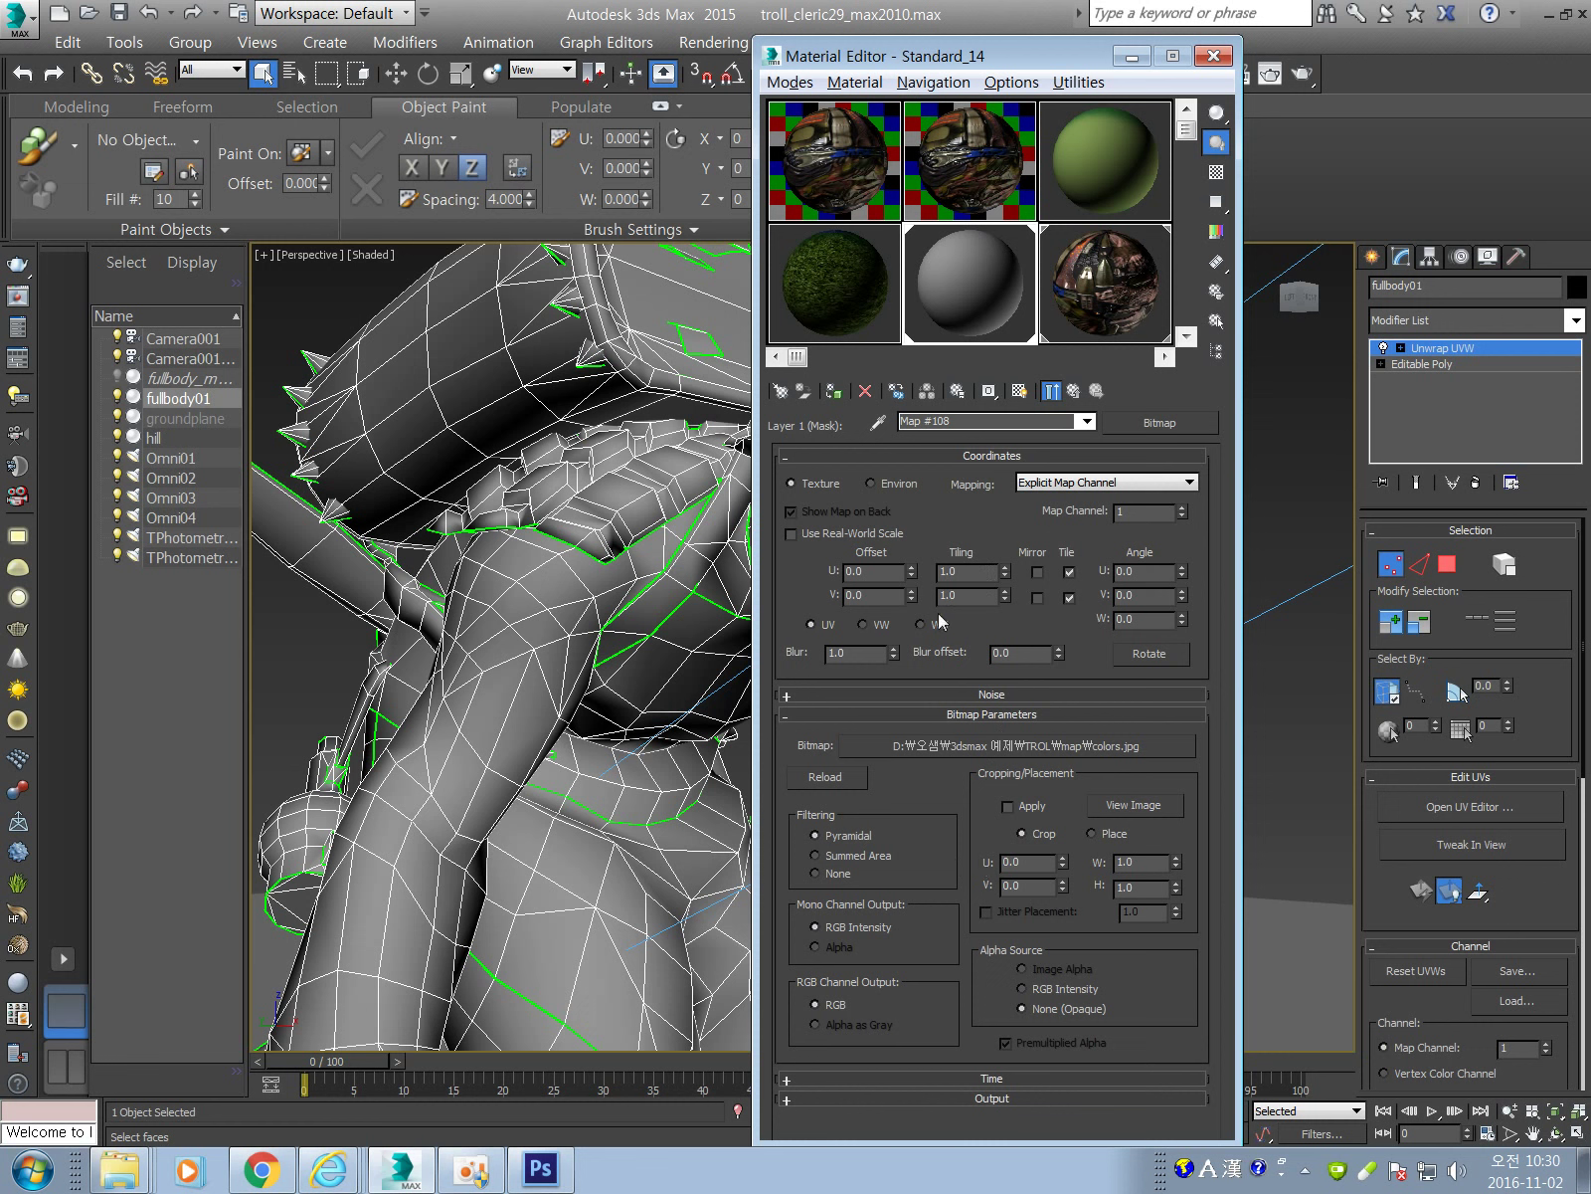
left_click(1073, 390)
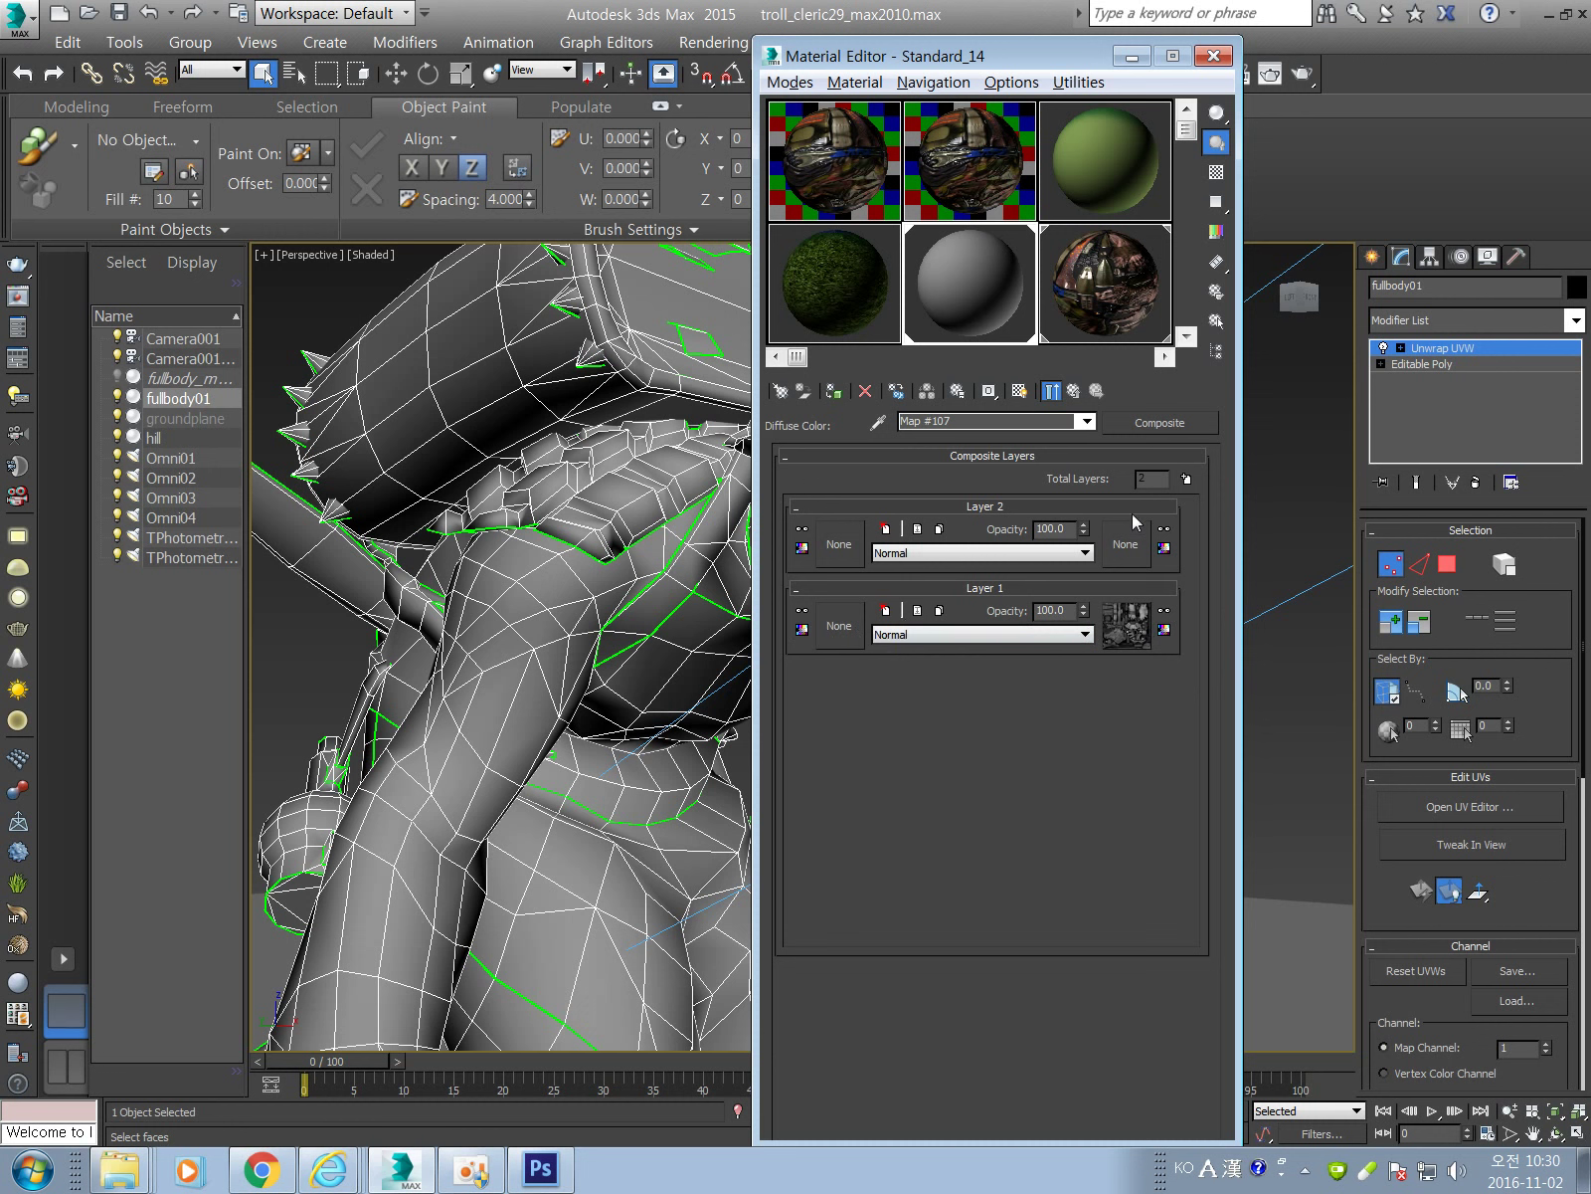
Clear the colors.jpg bitmap from Layer 1's mask slot.
left_click(1134, 627)
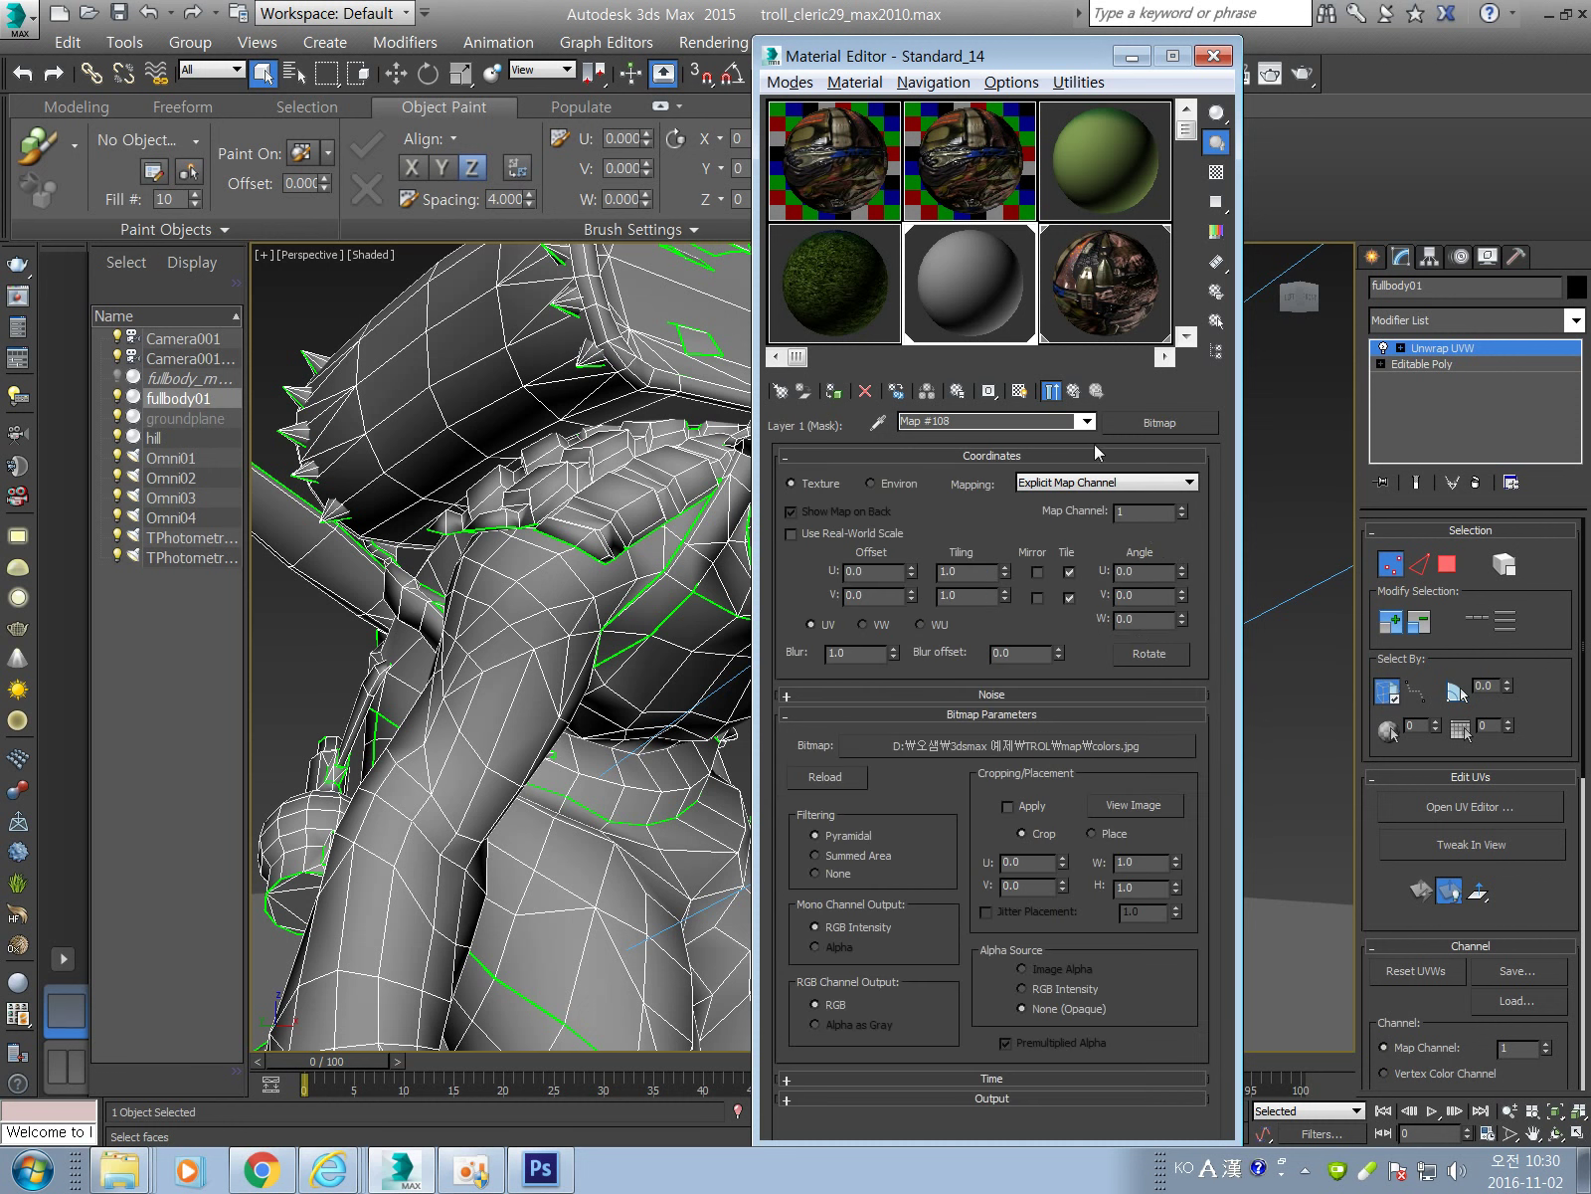
right_click(1151, 619)
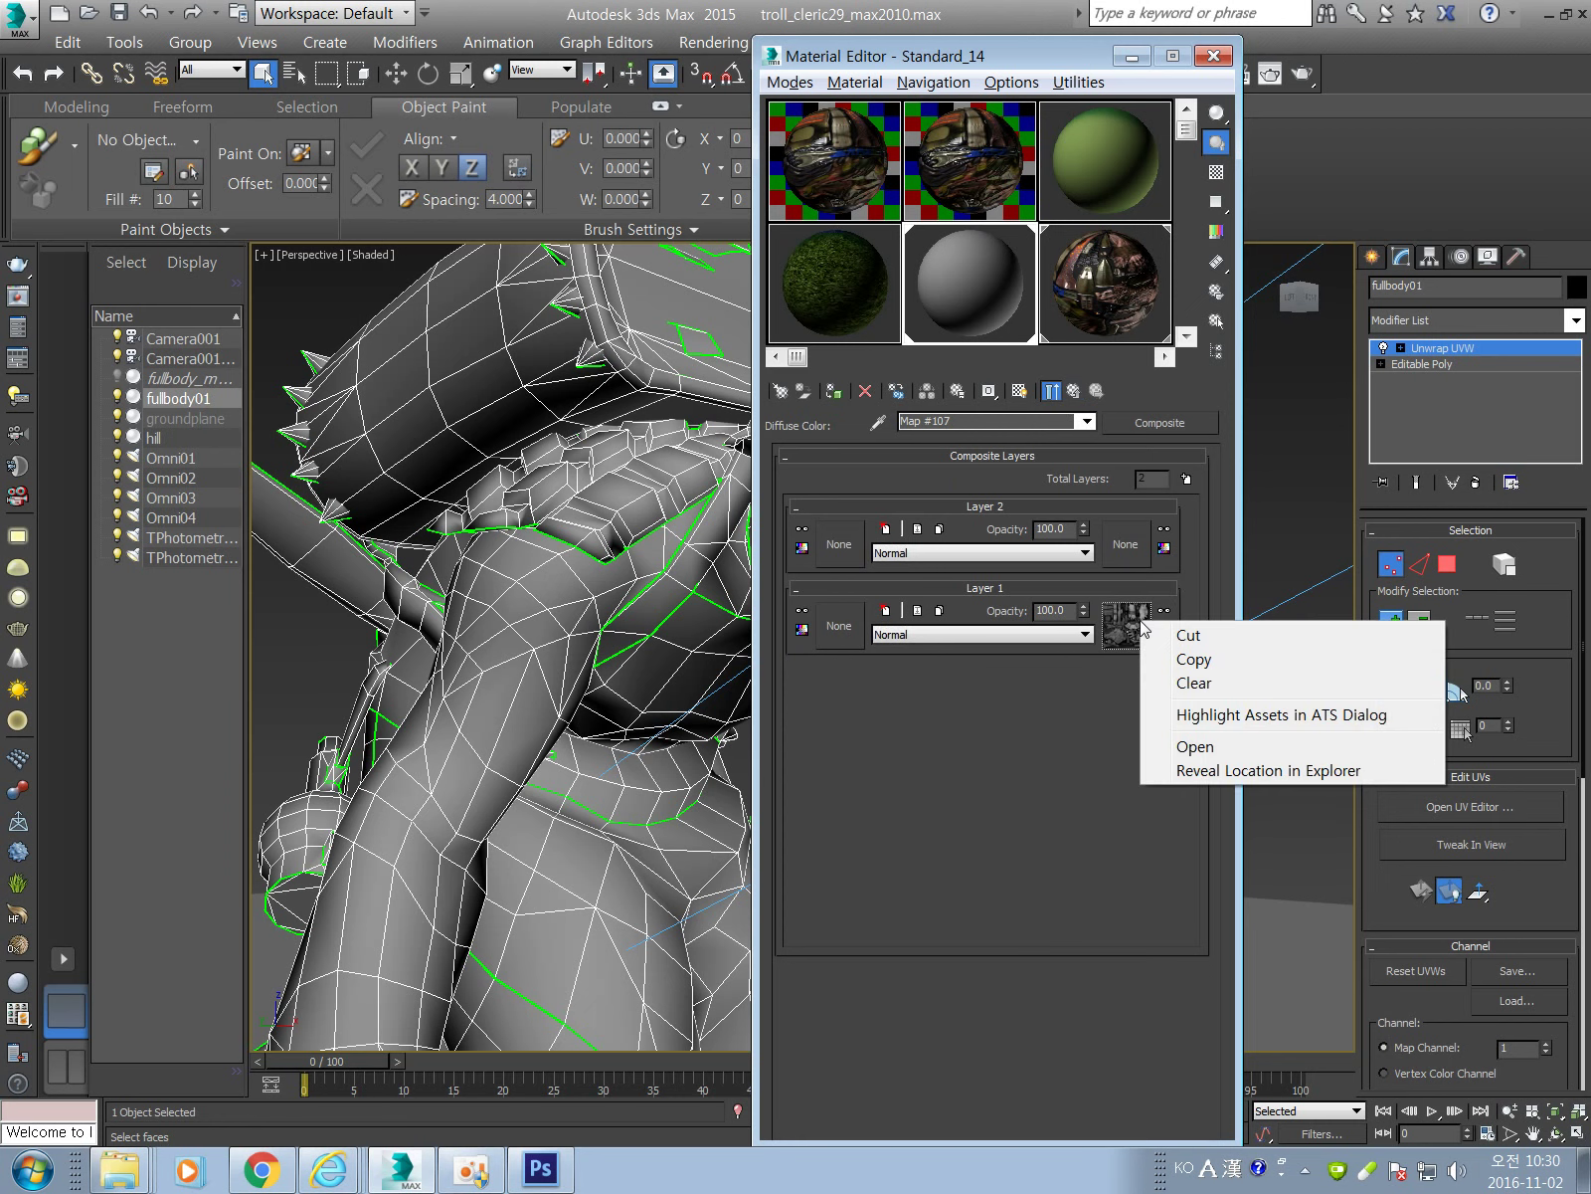
left_click(1214, 691)
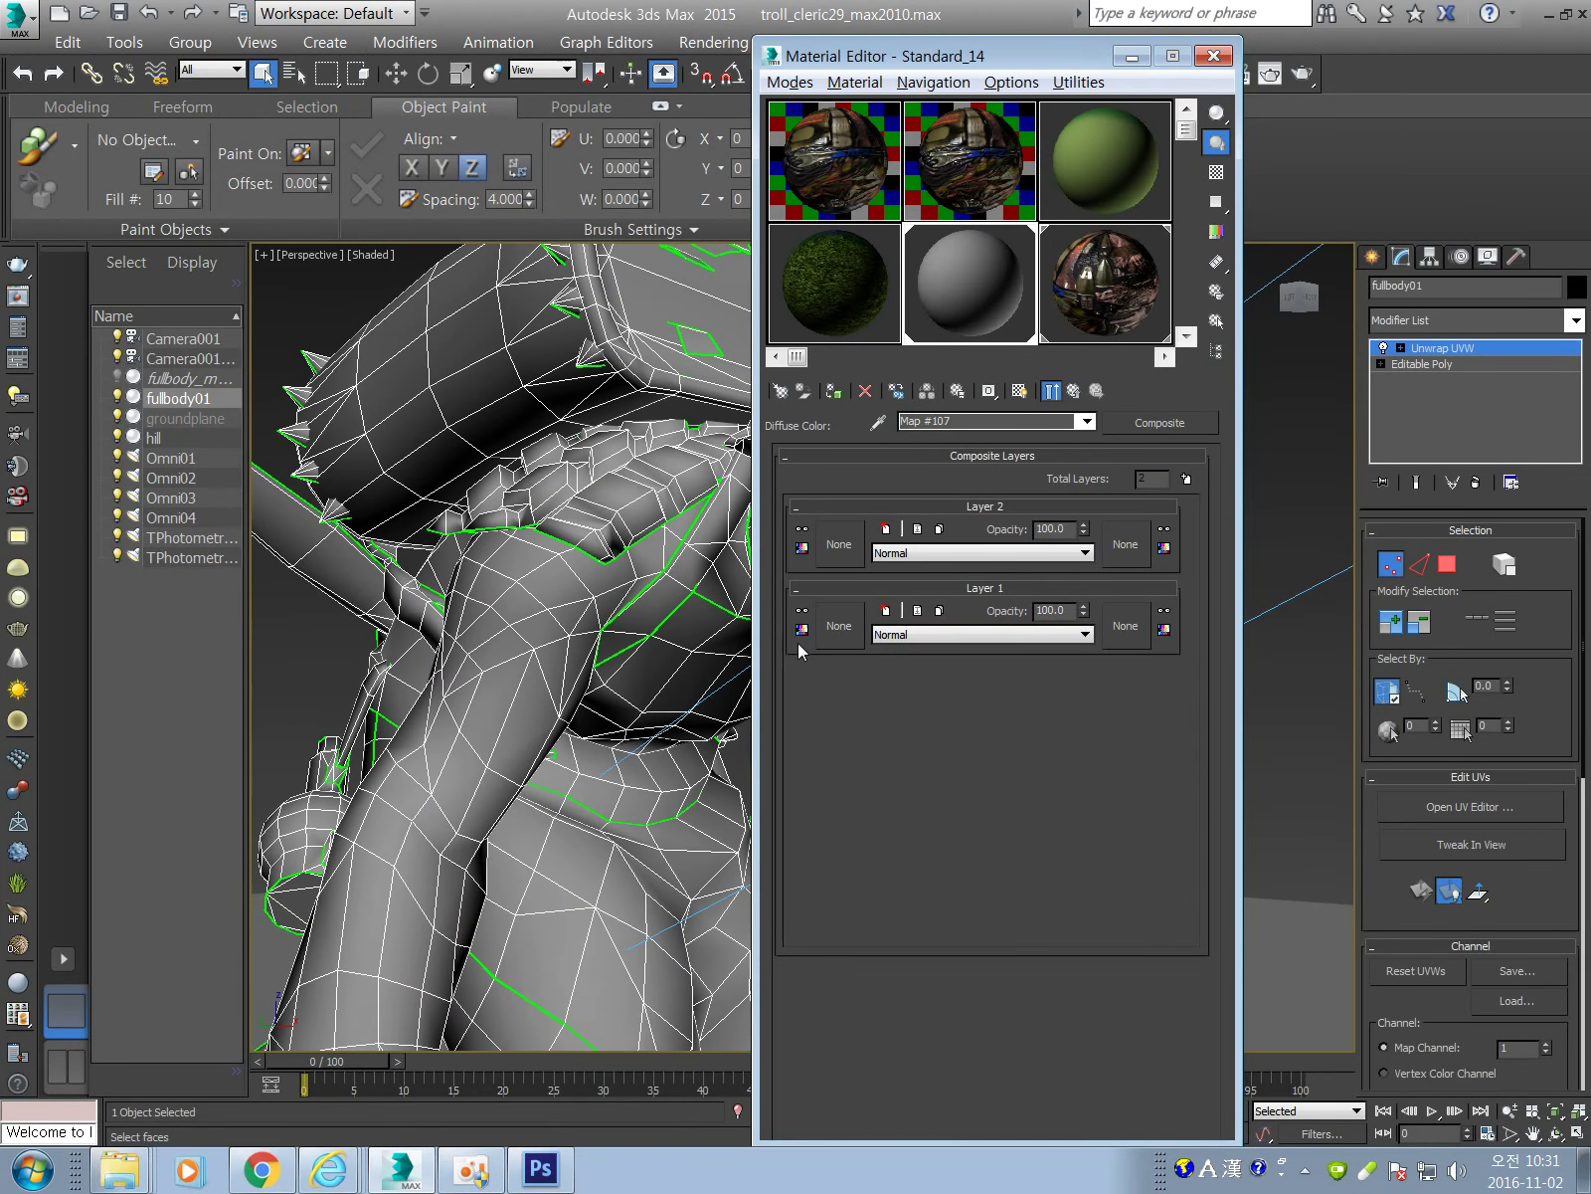
Load colors.jpg as a Bitmap into Layer 1's texture slot and go back up to the Composite layers.
left_click(836, 628)
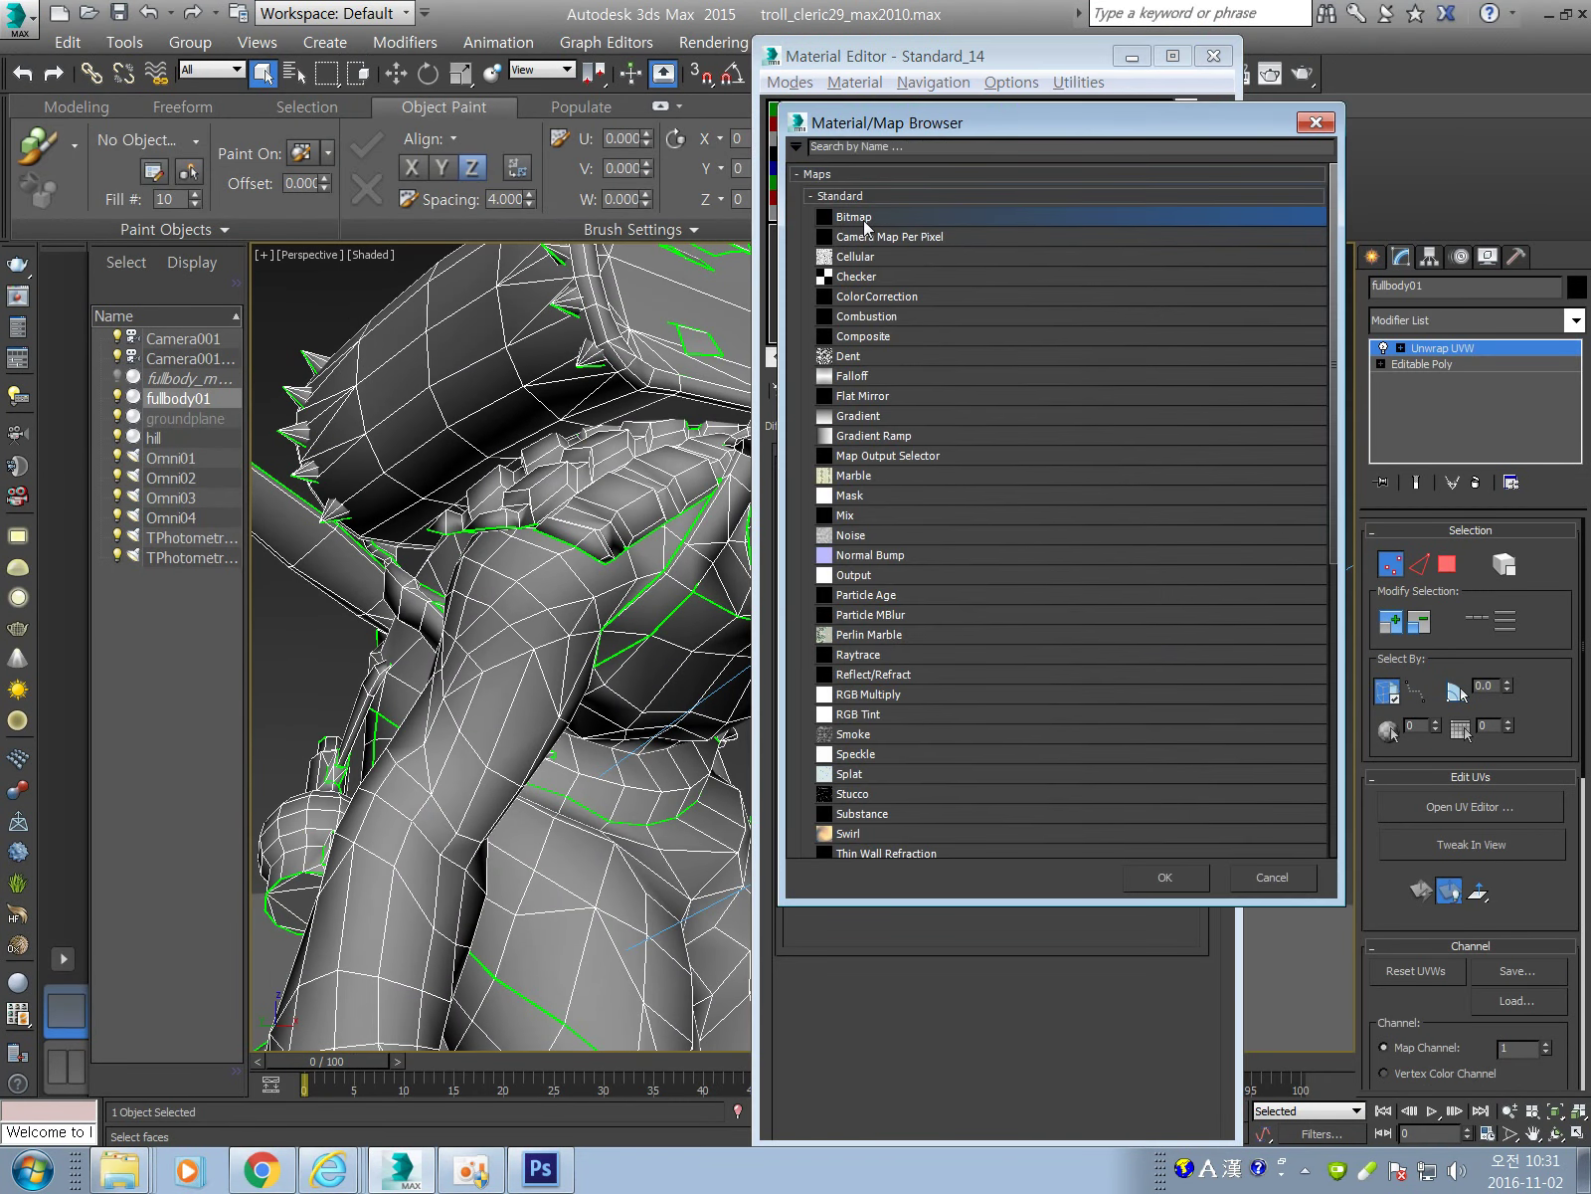
double_click(856, 217)
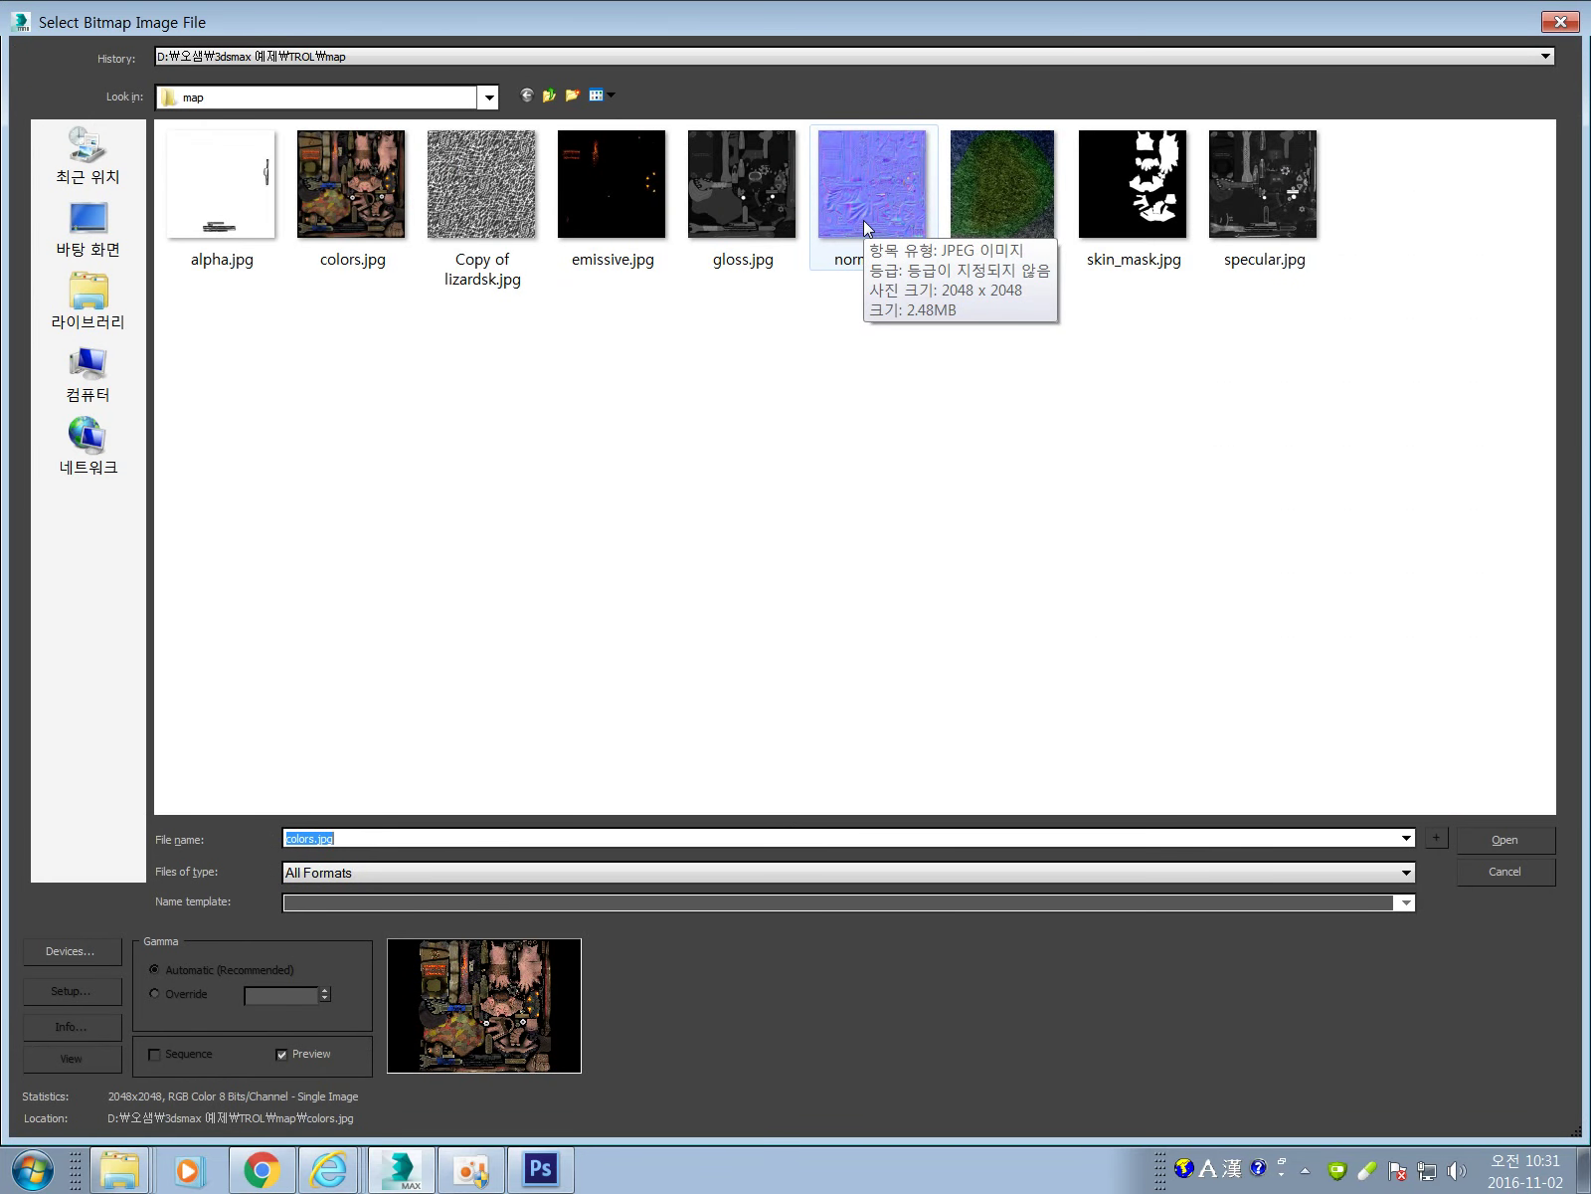
left_click(334, 188)
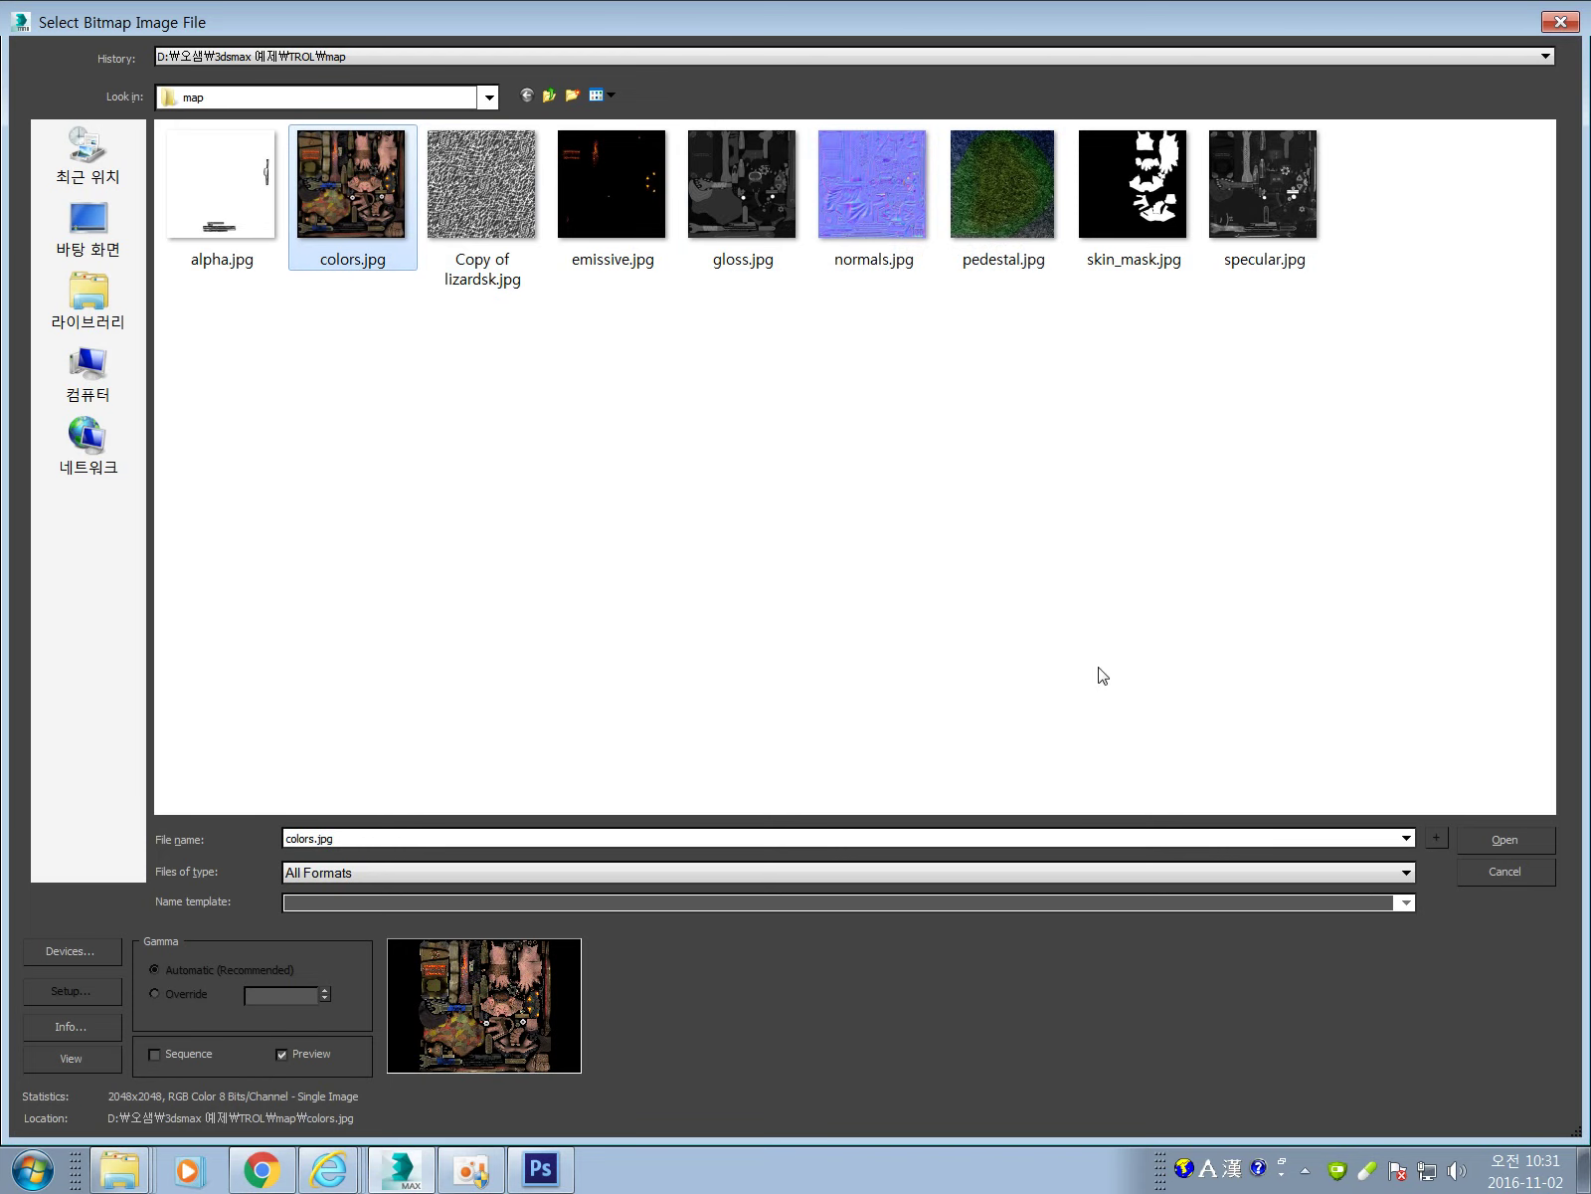
left_click(1484, 839)
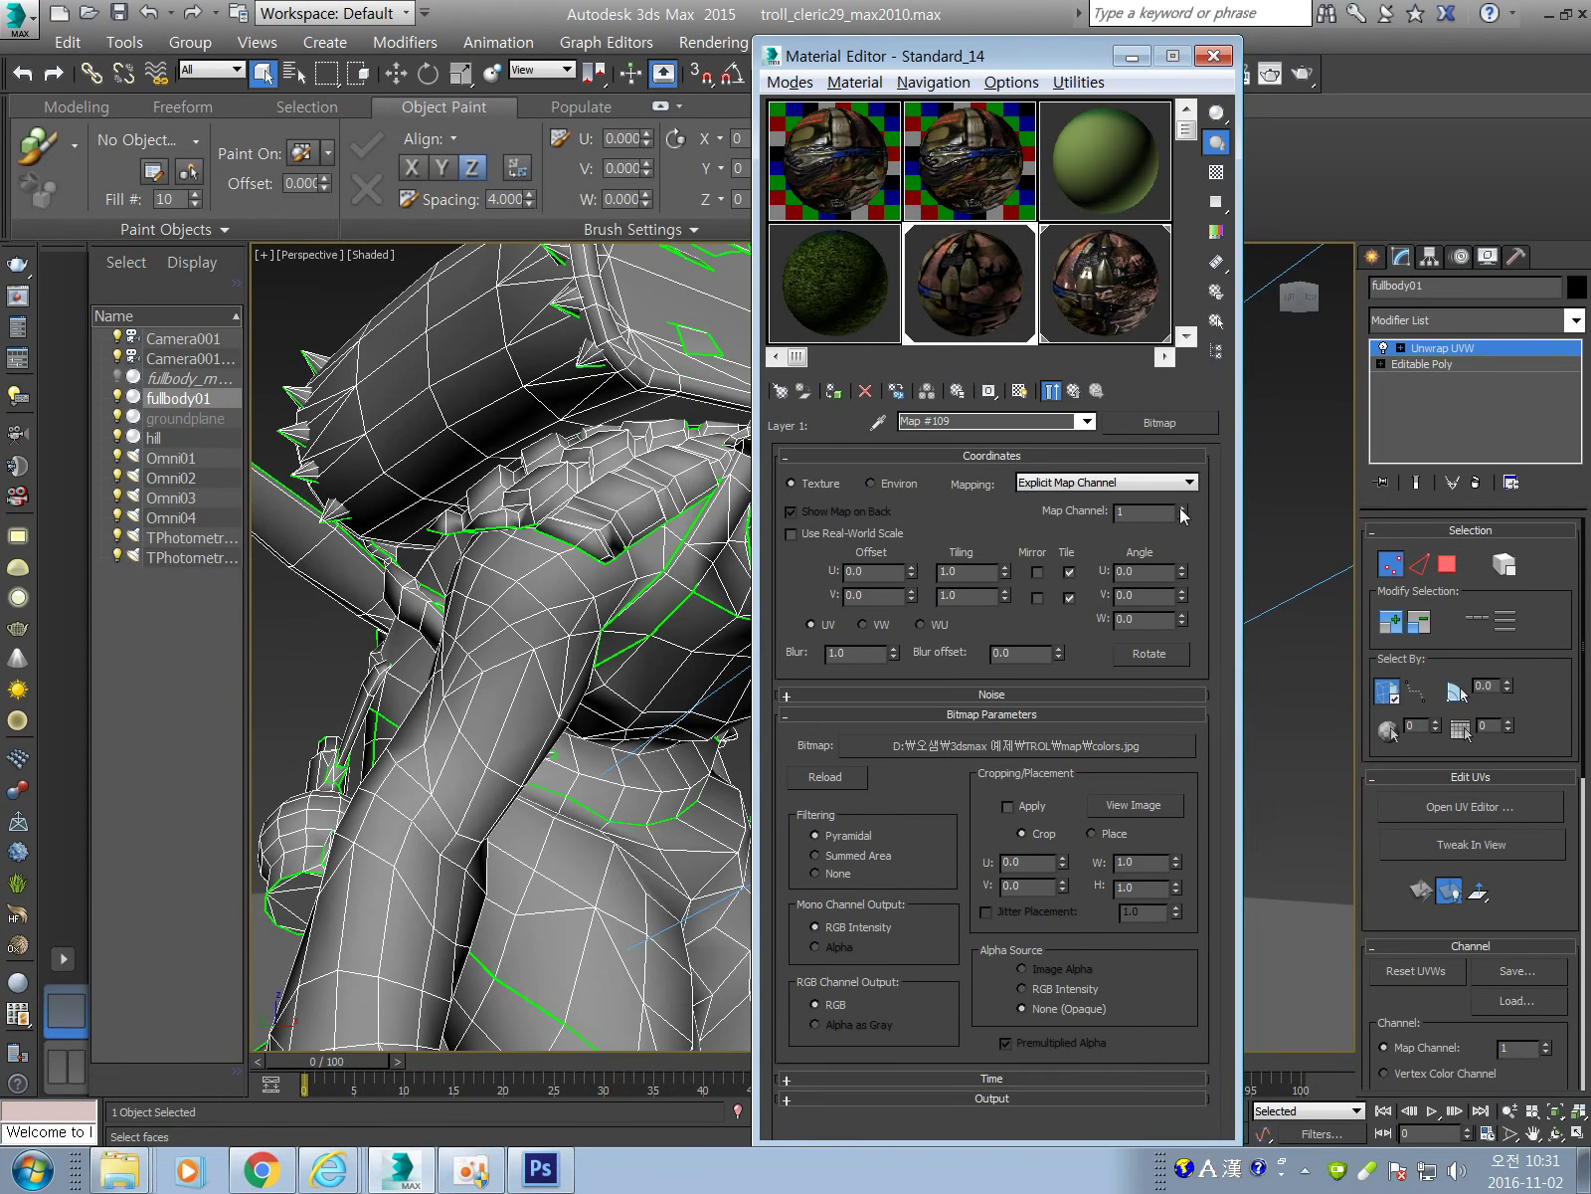
left_click(1073, 391)
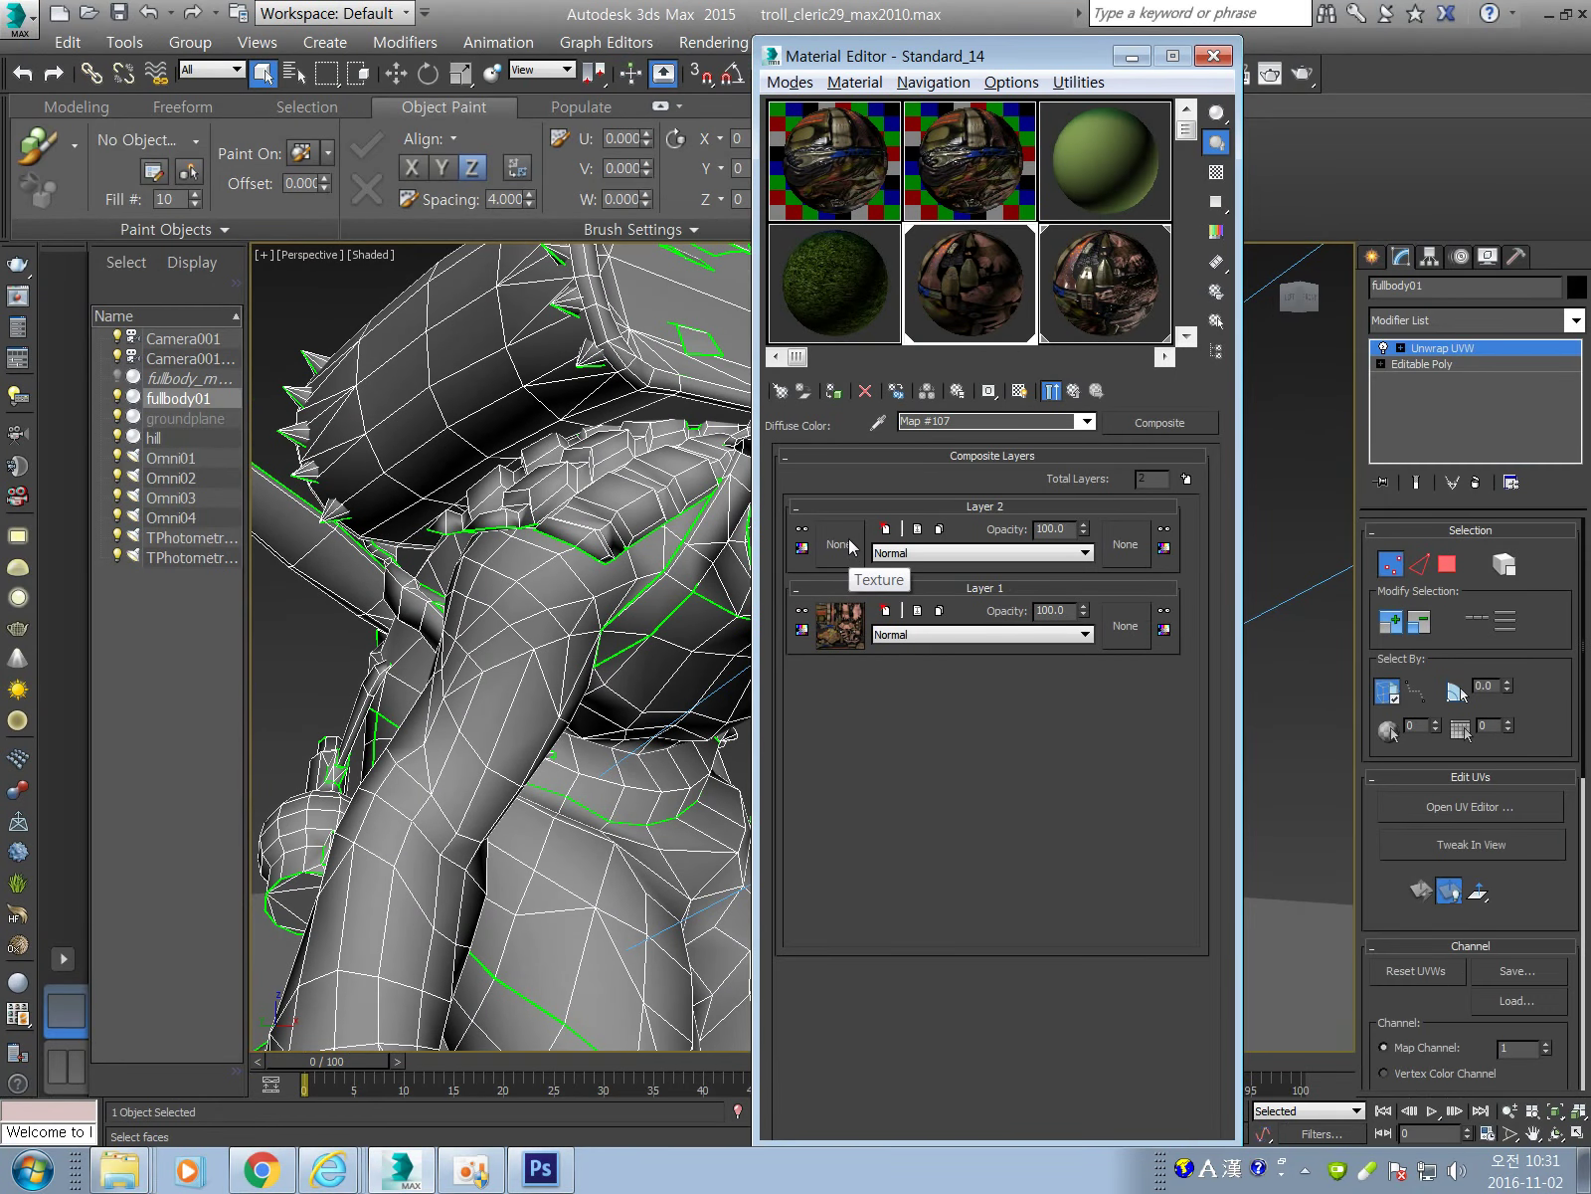
Assign a Cellular map to Layer 2's texture slot and go back up to the Composite layers.
left_click(794, 587)
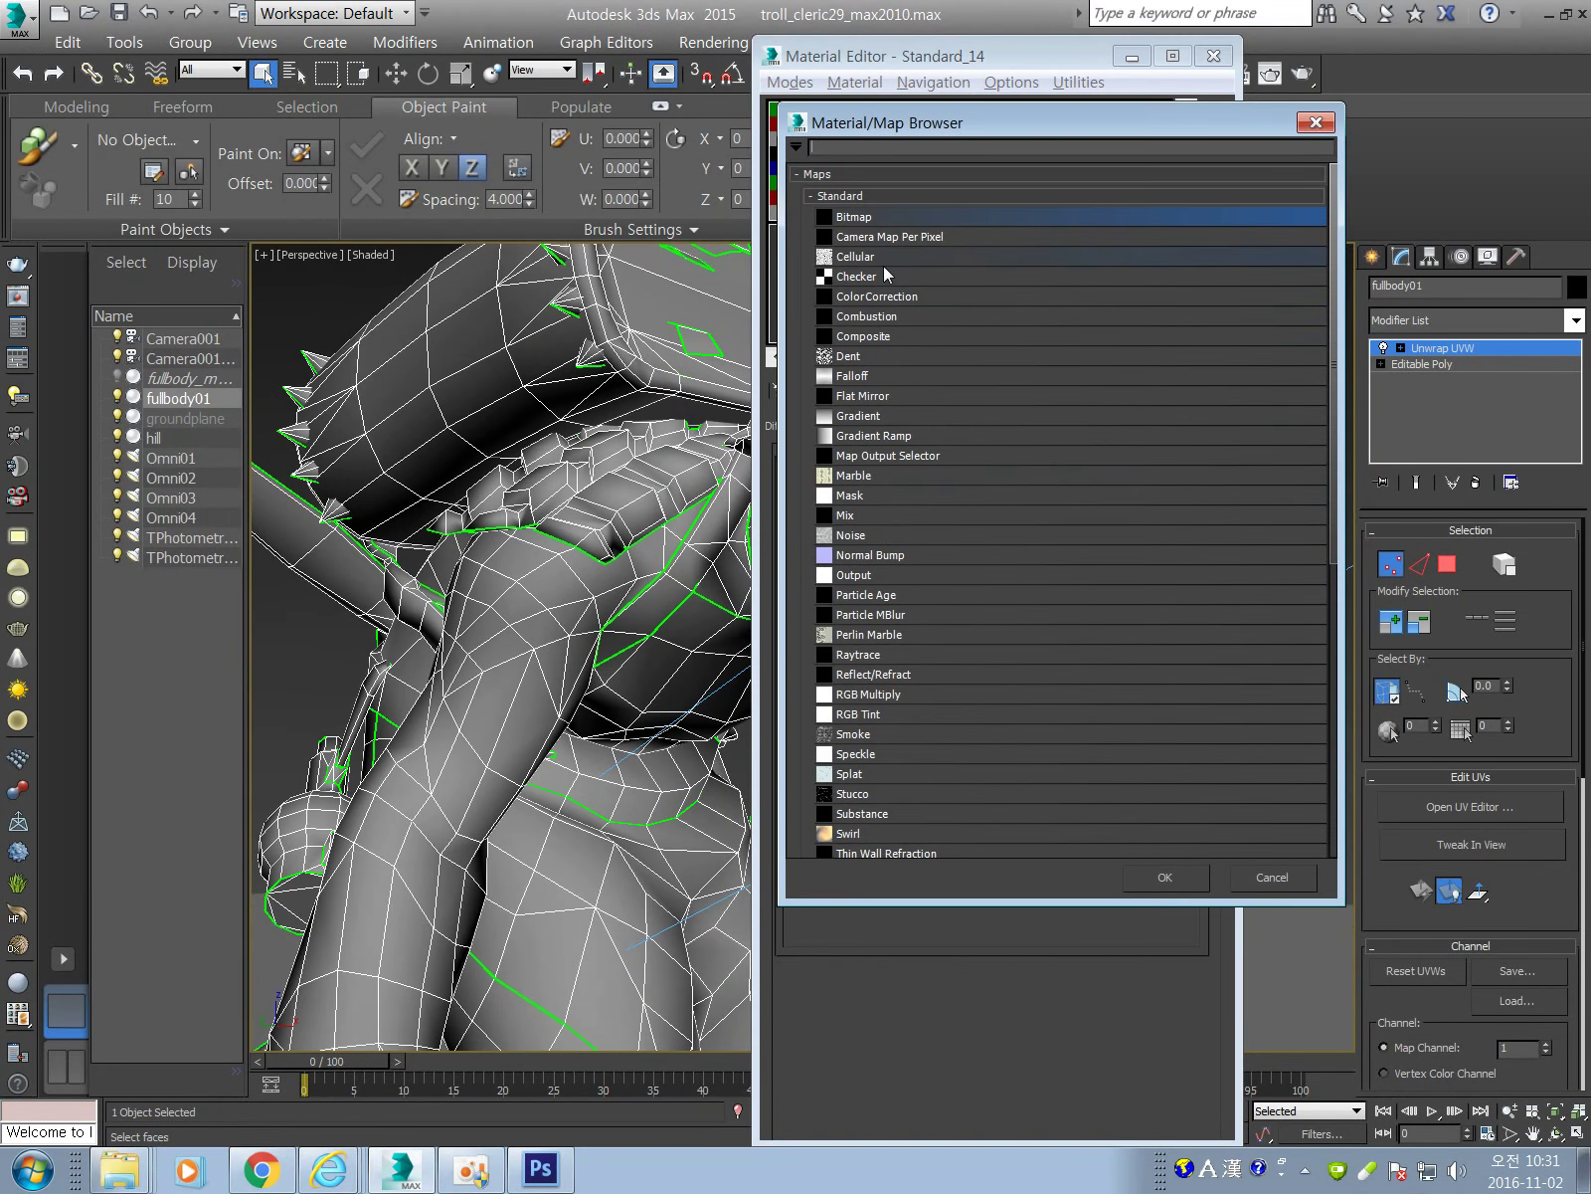
left_click(890, 256)
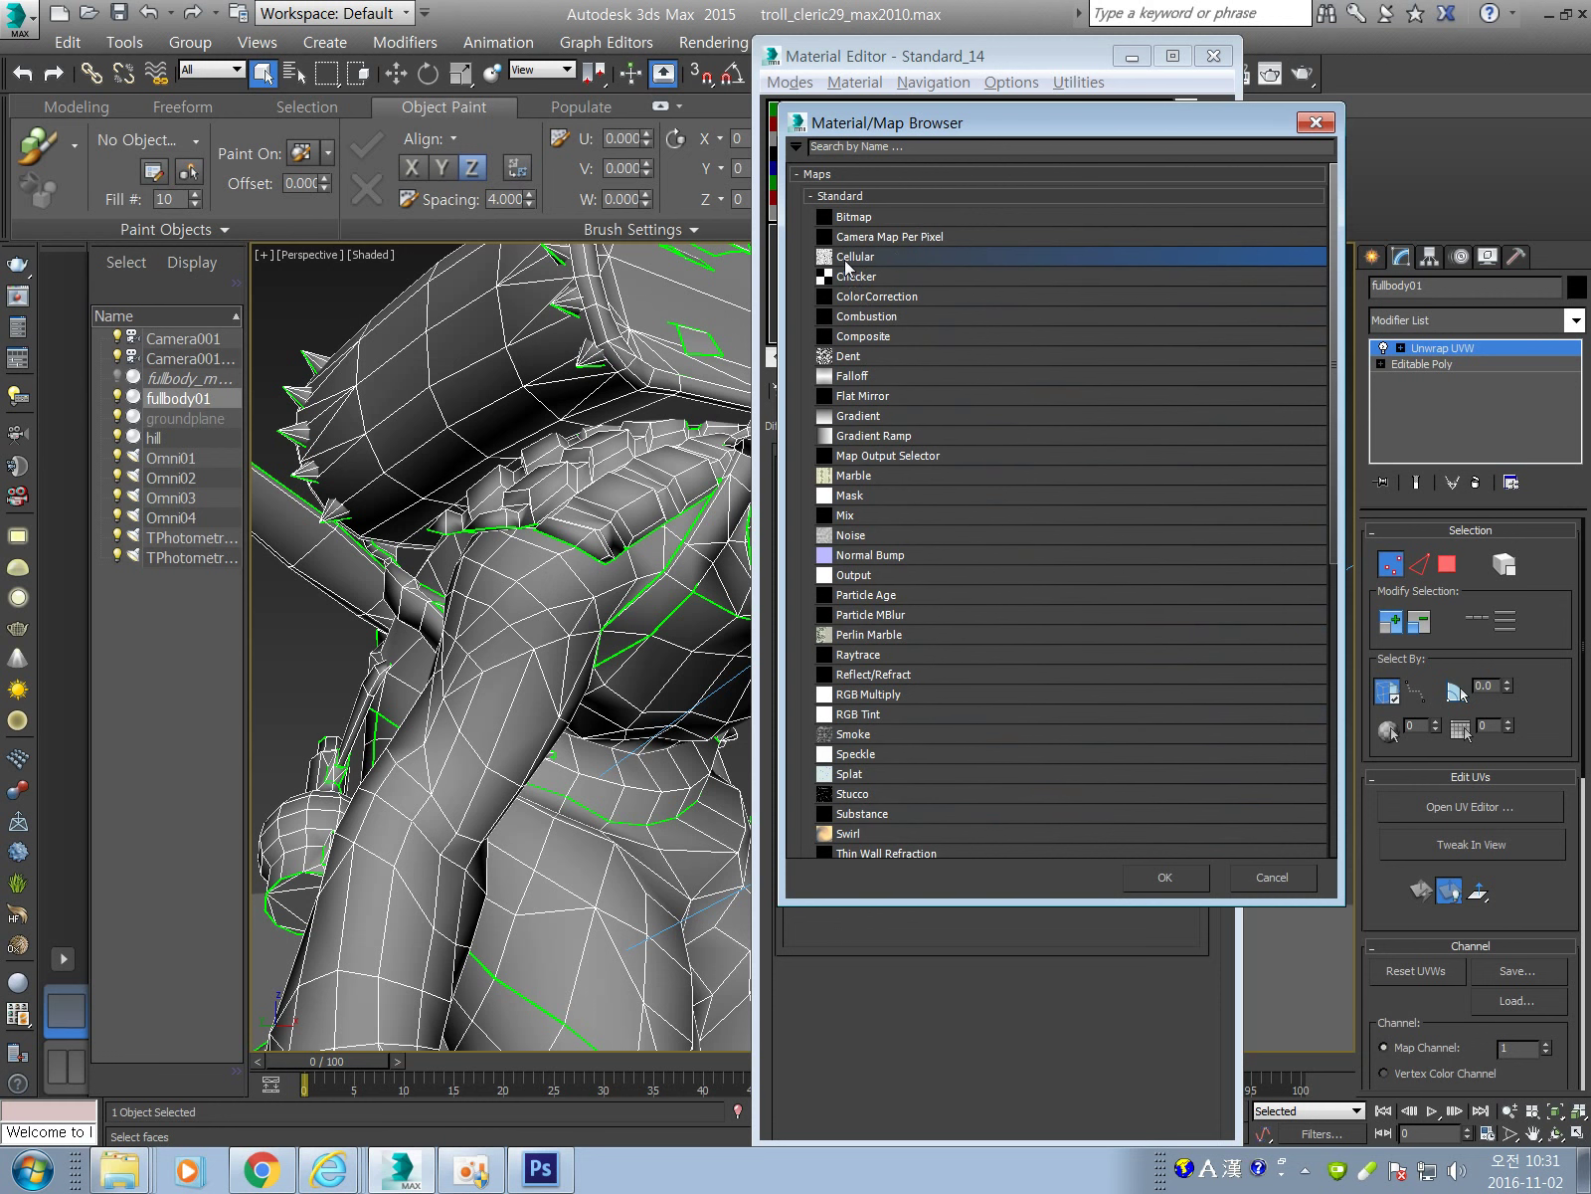
left_click(1174, 878)
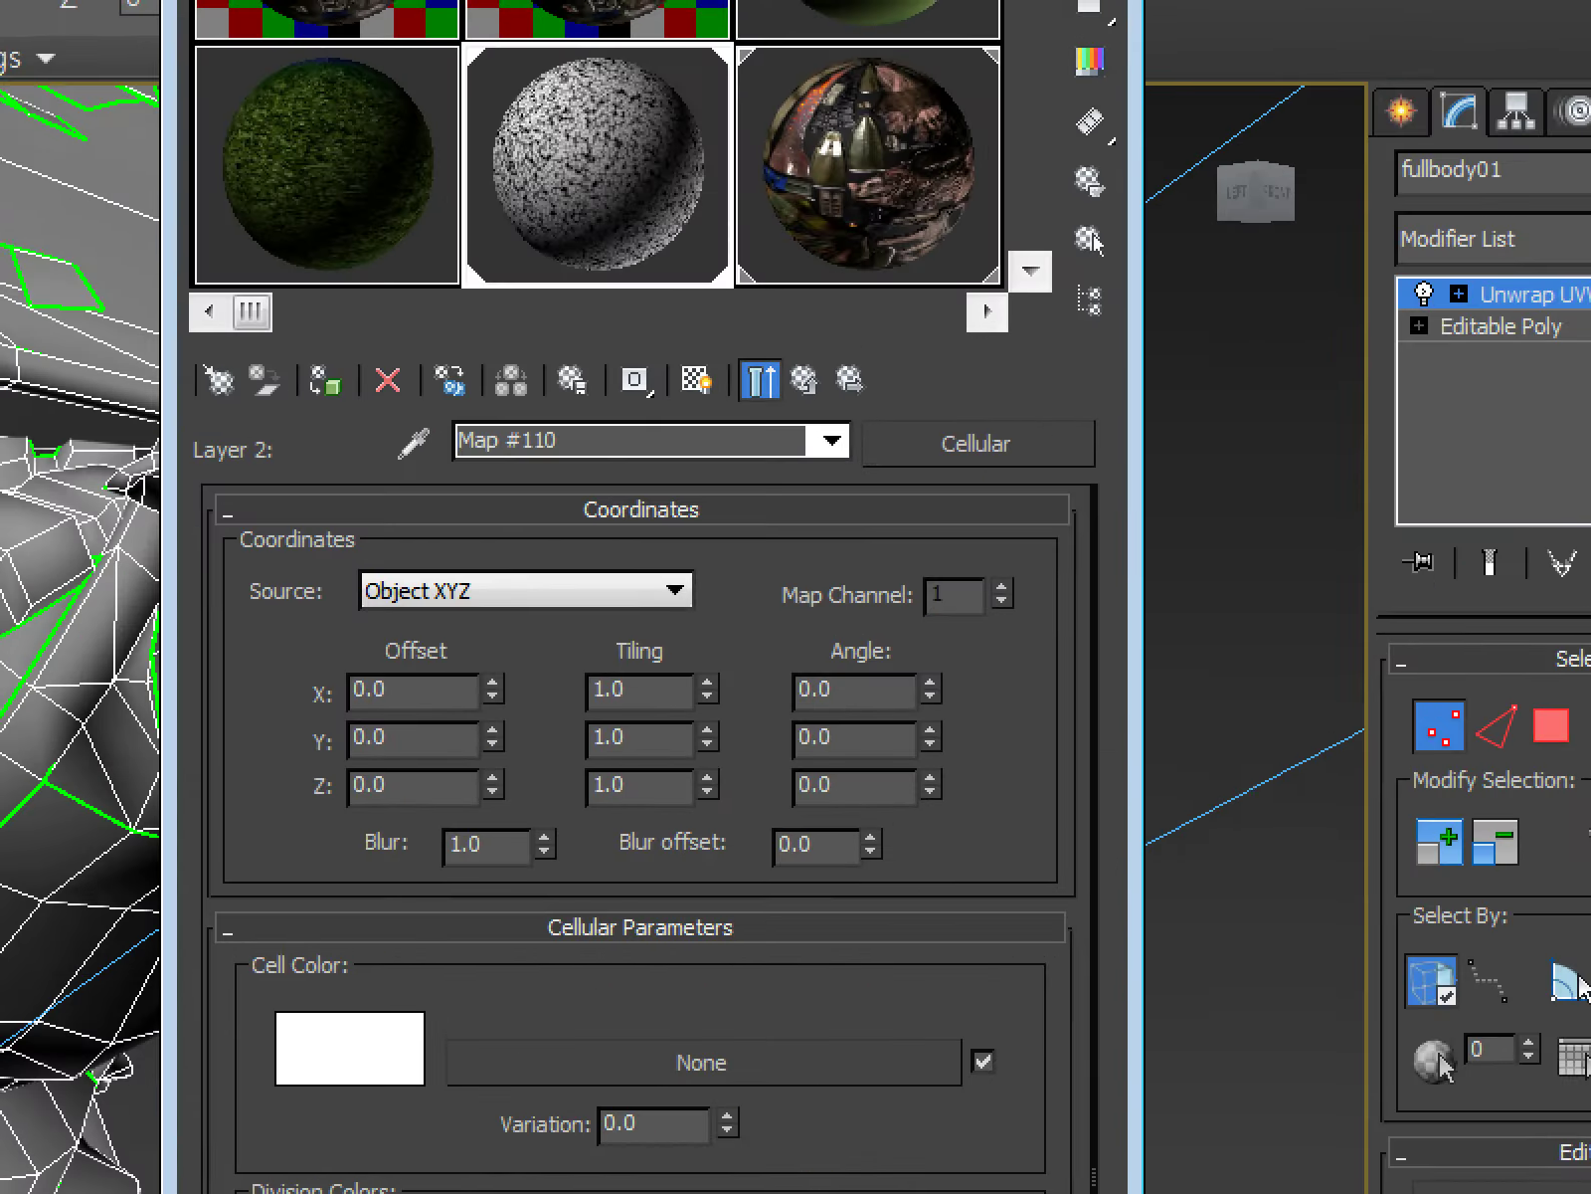
left_click_drag(1059, 516, 939, 627)
left_click_drag(918, 529, 1130, 666)
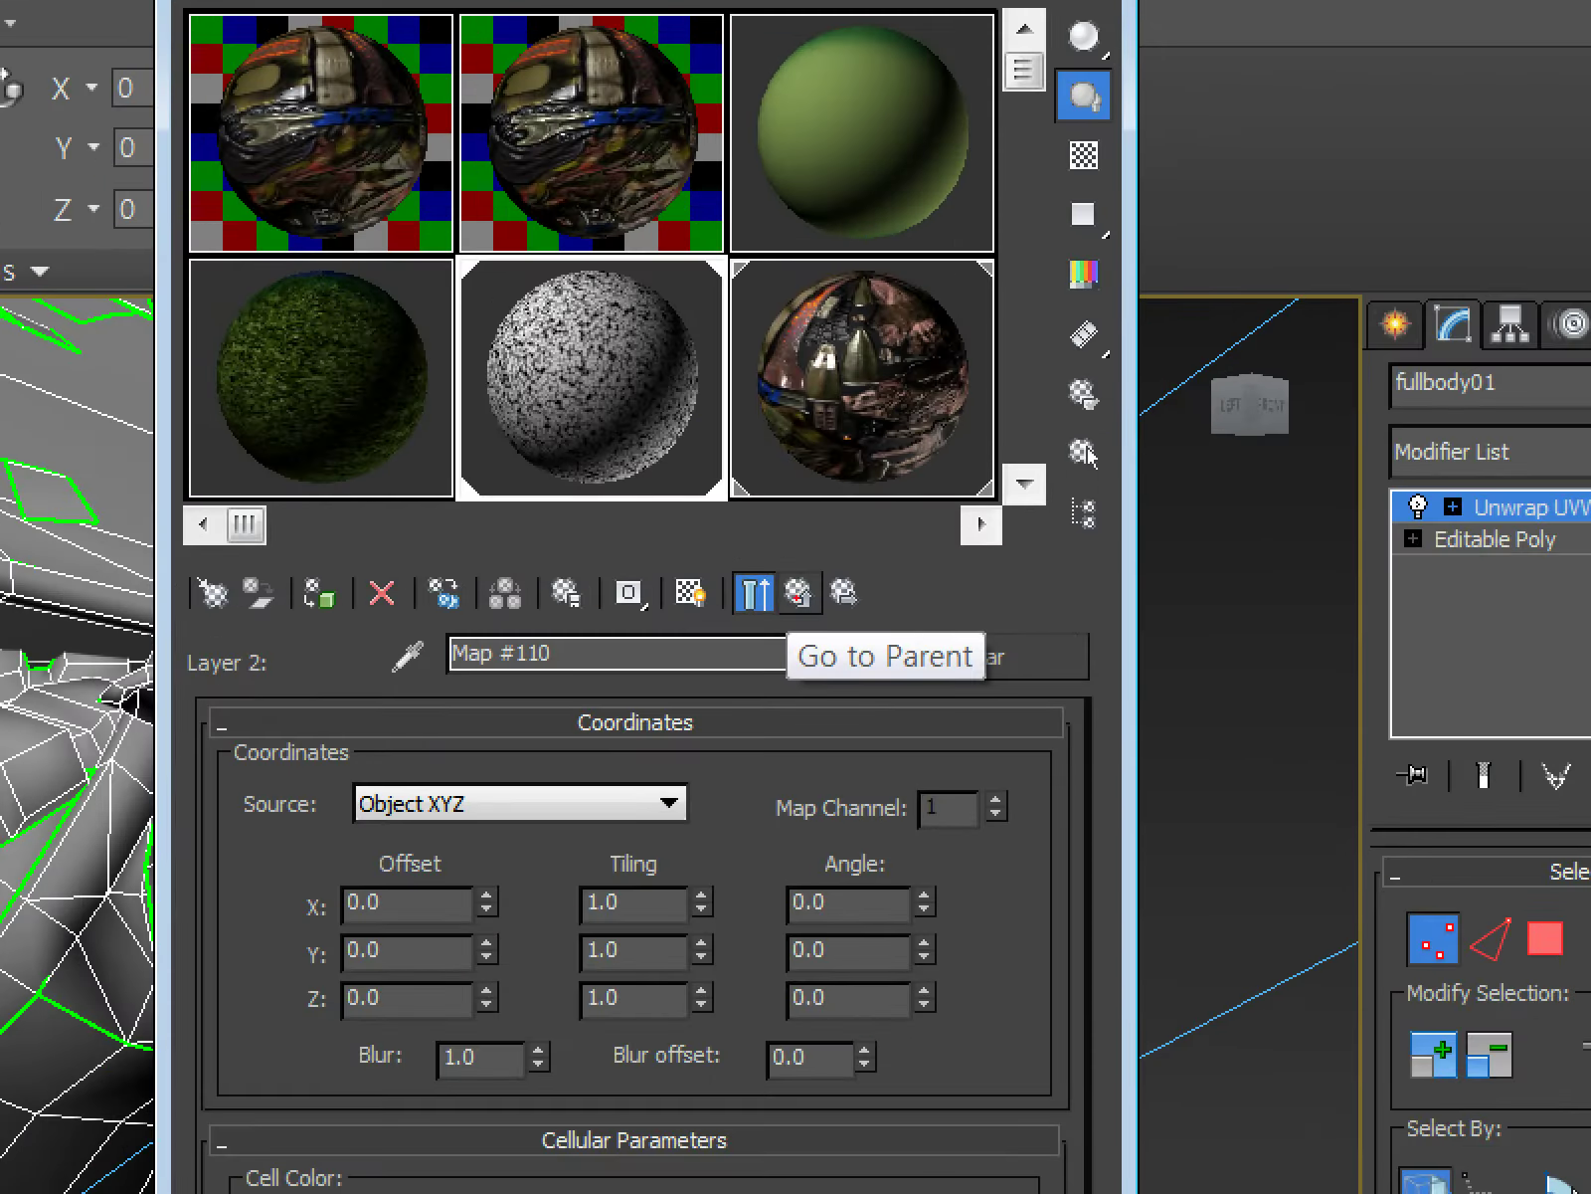
mouse_move(792, 572)
left_mouse_down()
mouse_move(804, 612)
mouse_move(852, 577)
left_mouse_up()
left_click(1072, 396)
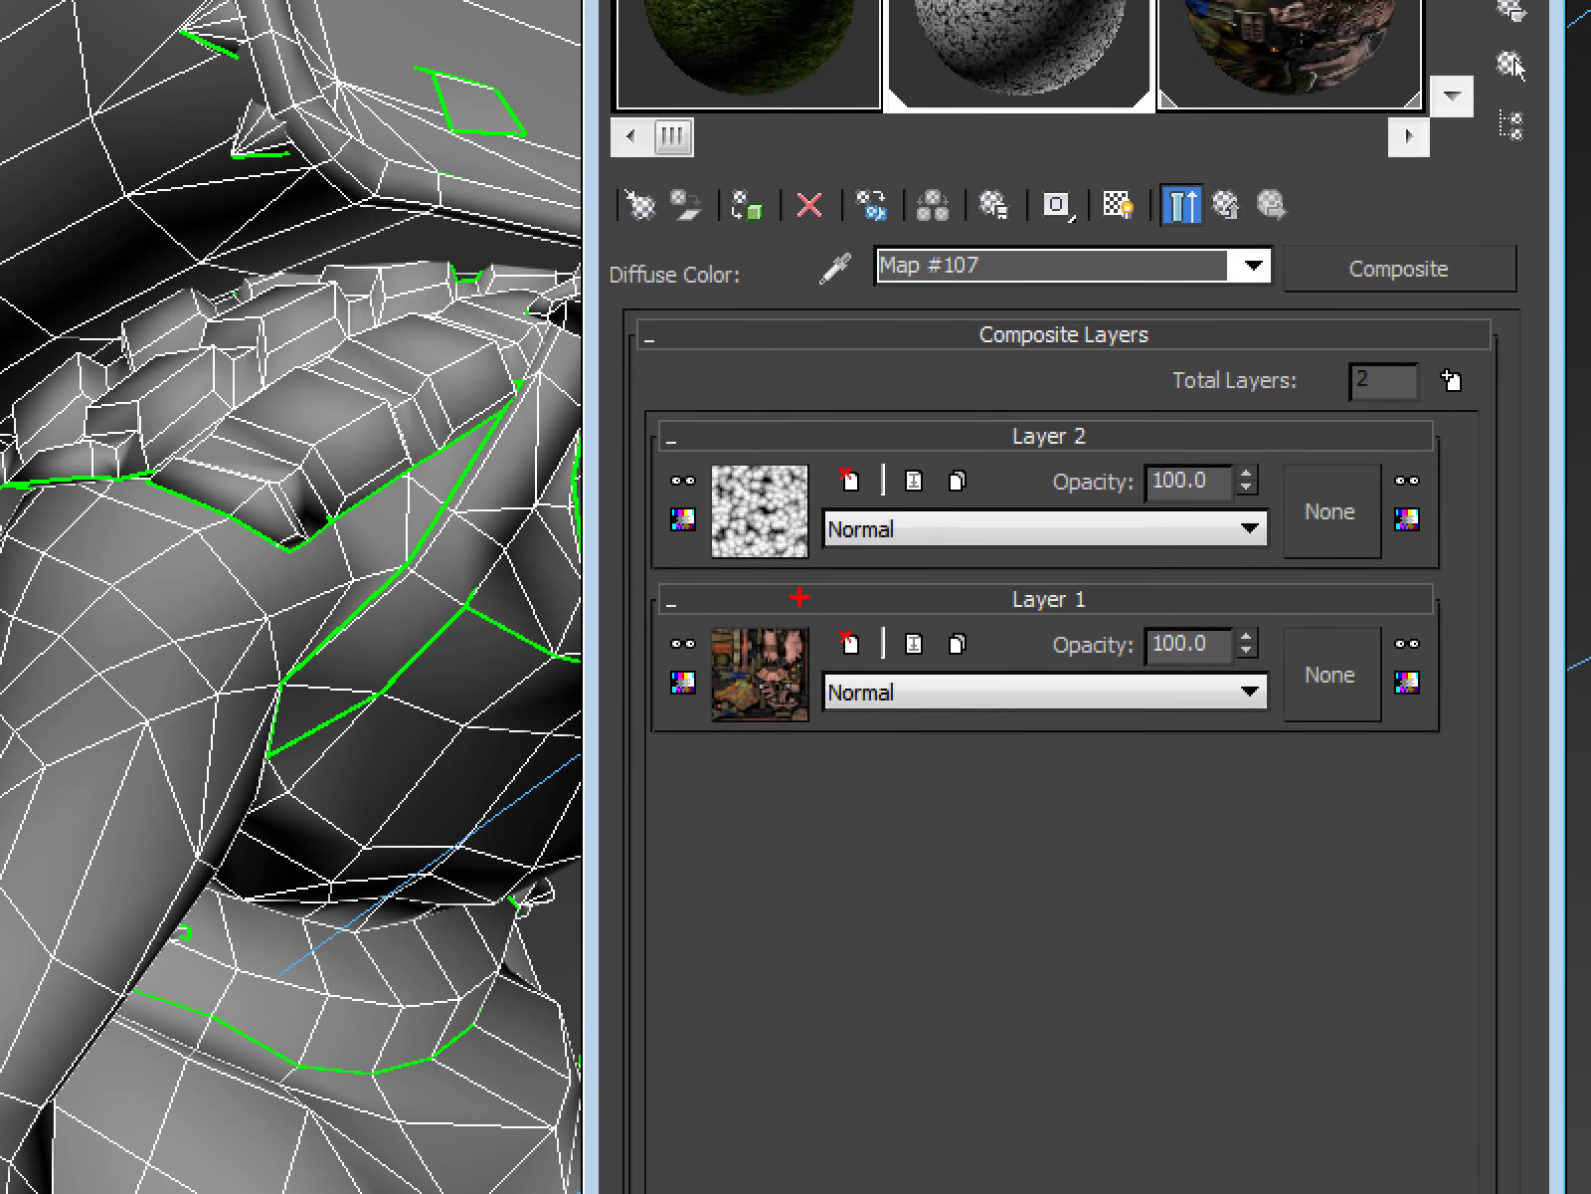
mouse_move(872, 540)
left_mouse_down()
mouse_move(796, 567)
mouse_move(863, 587)
left_mouse_up()
mouse_move(682, 517)
left_mouse_down()
mouse_move(681, 442)
mouse_move(725, 413)
mouse_move(775, 428)
mouse_move(818, 562)
left_mouse_up()
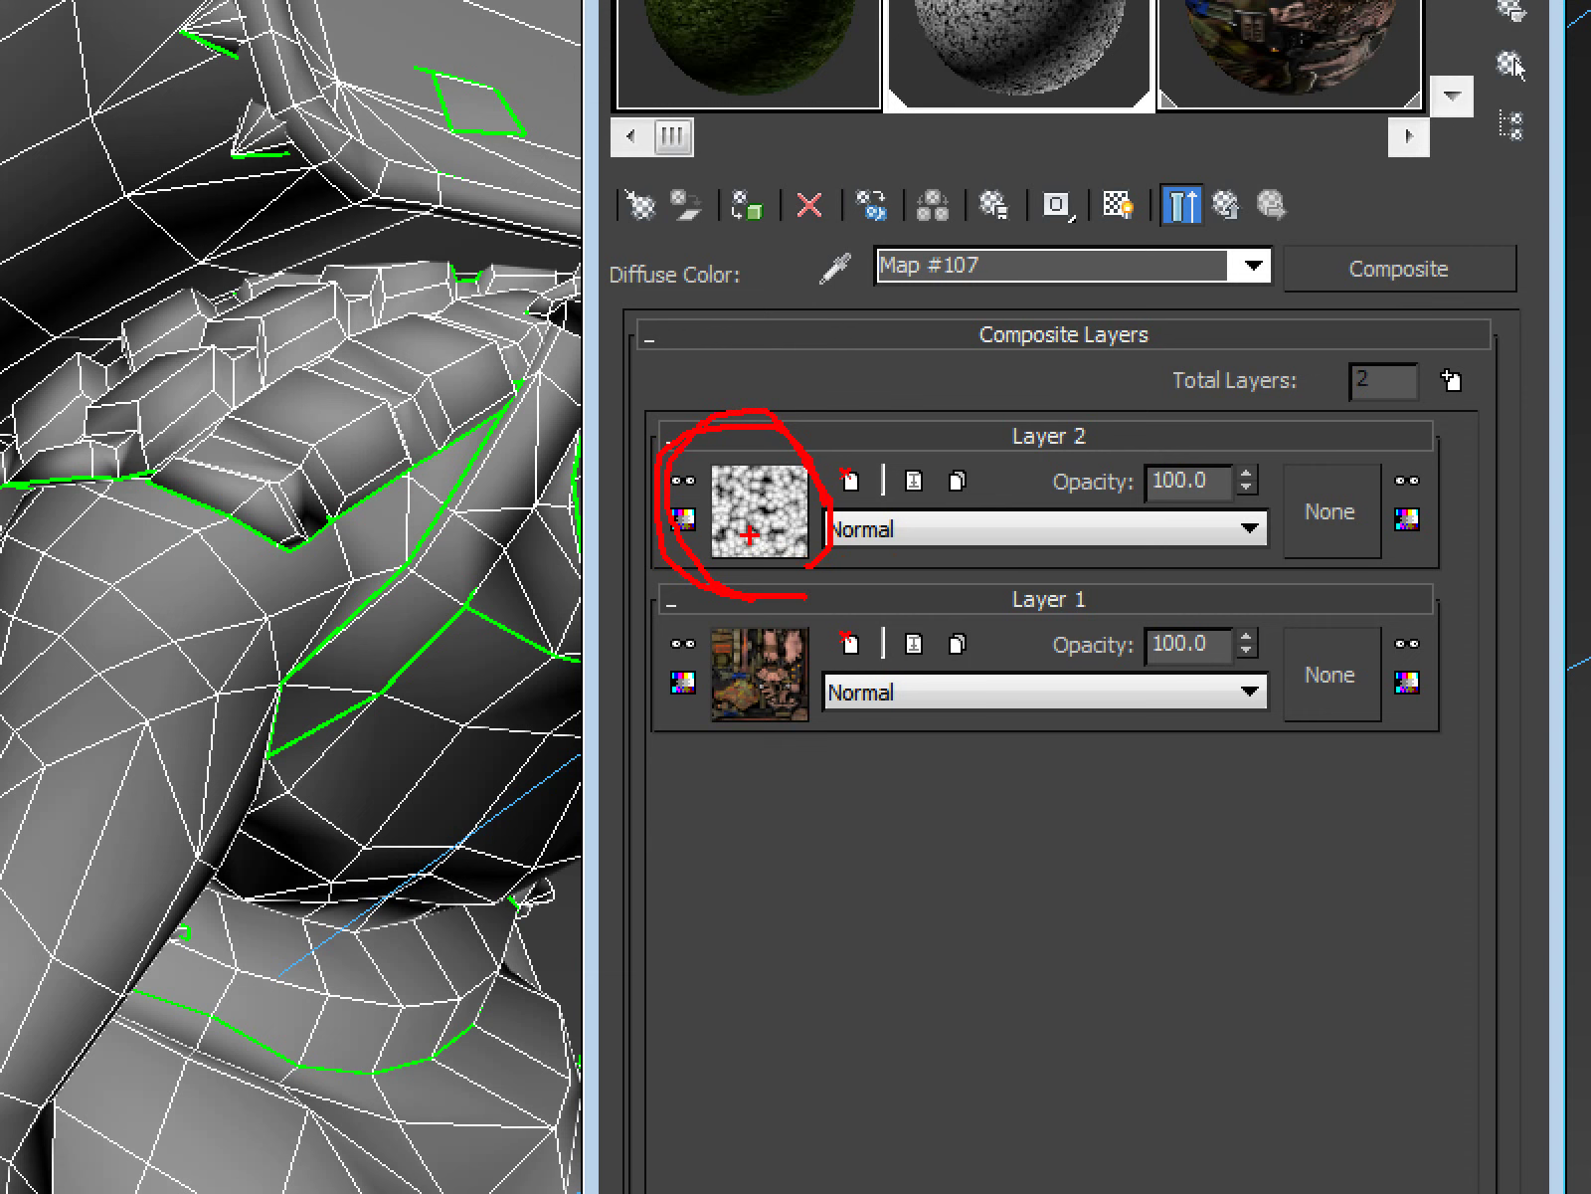
key("Escape")
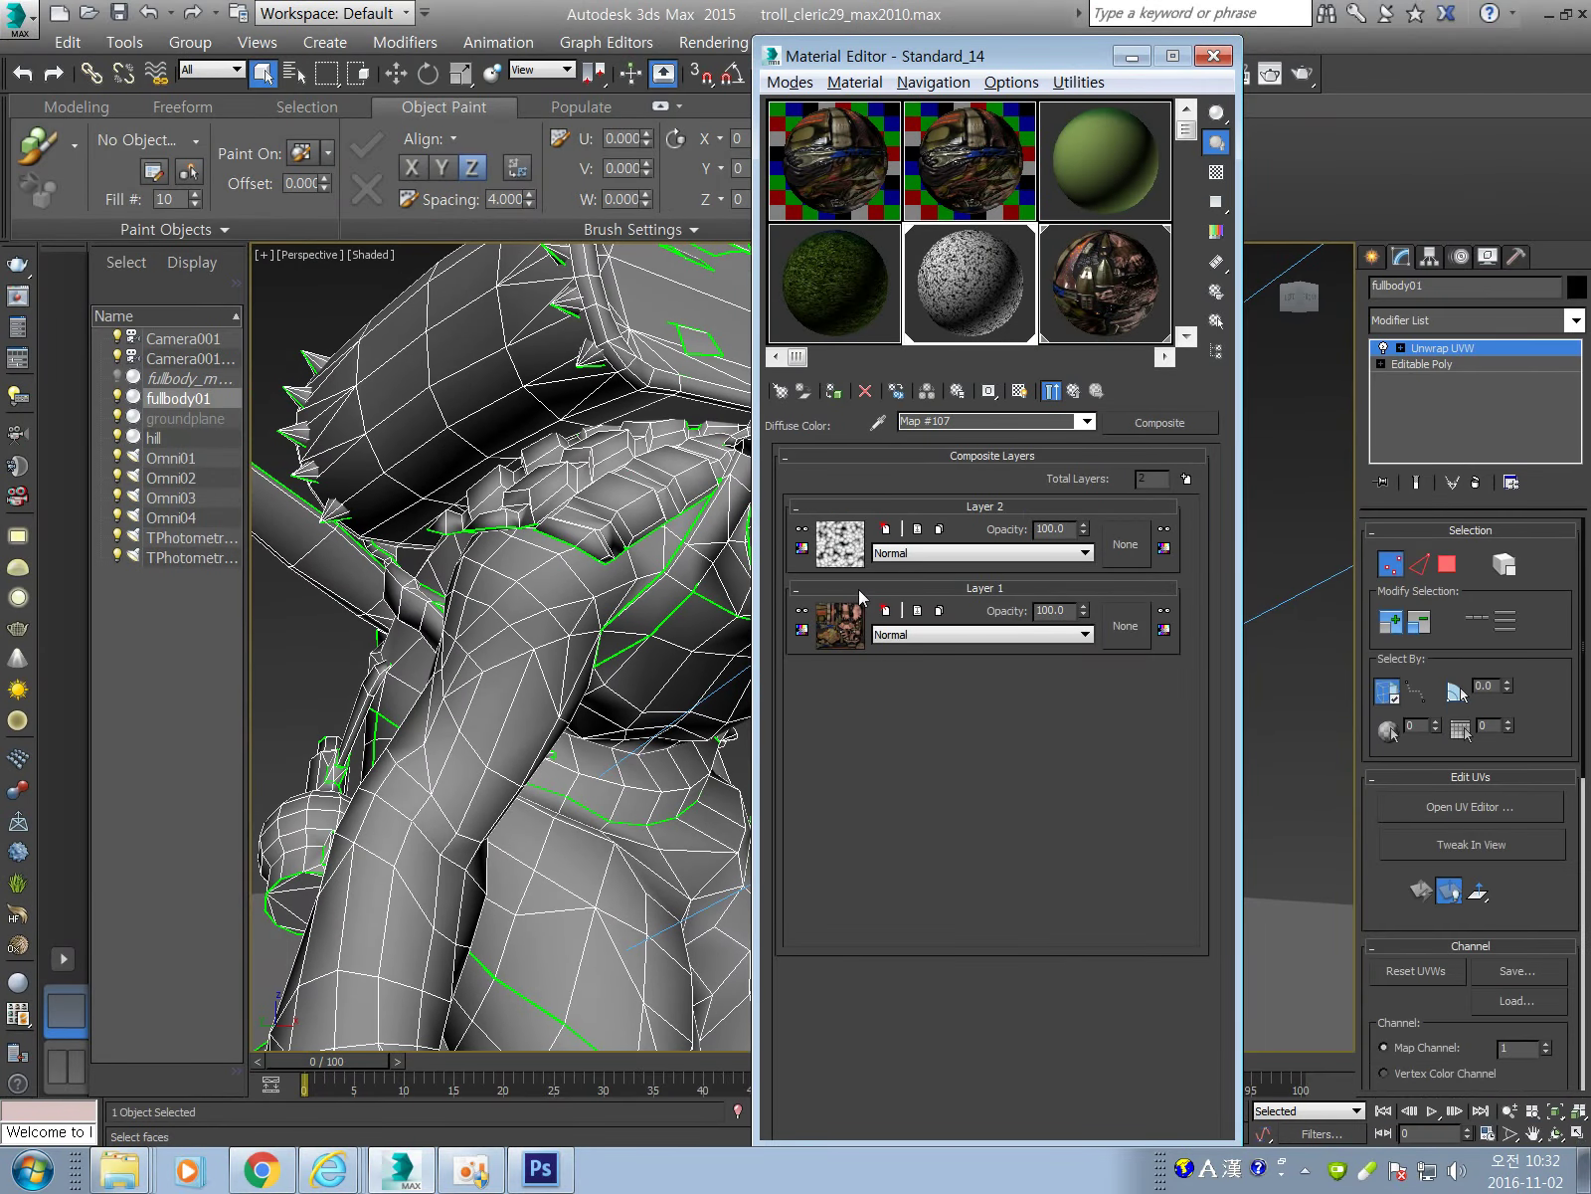
key("ctrl+1")
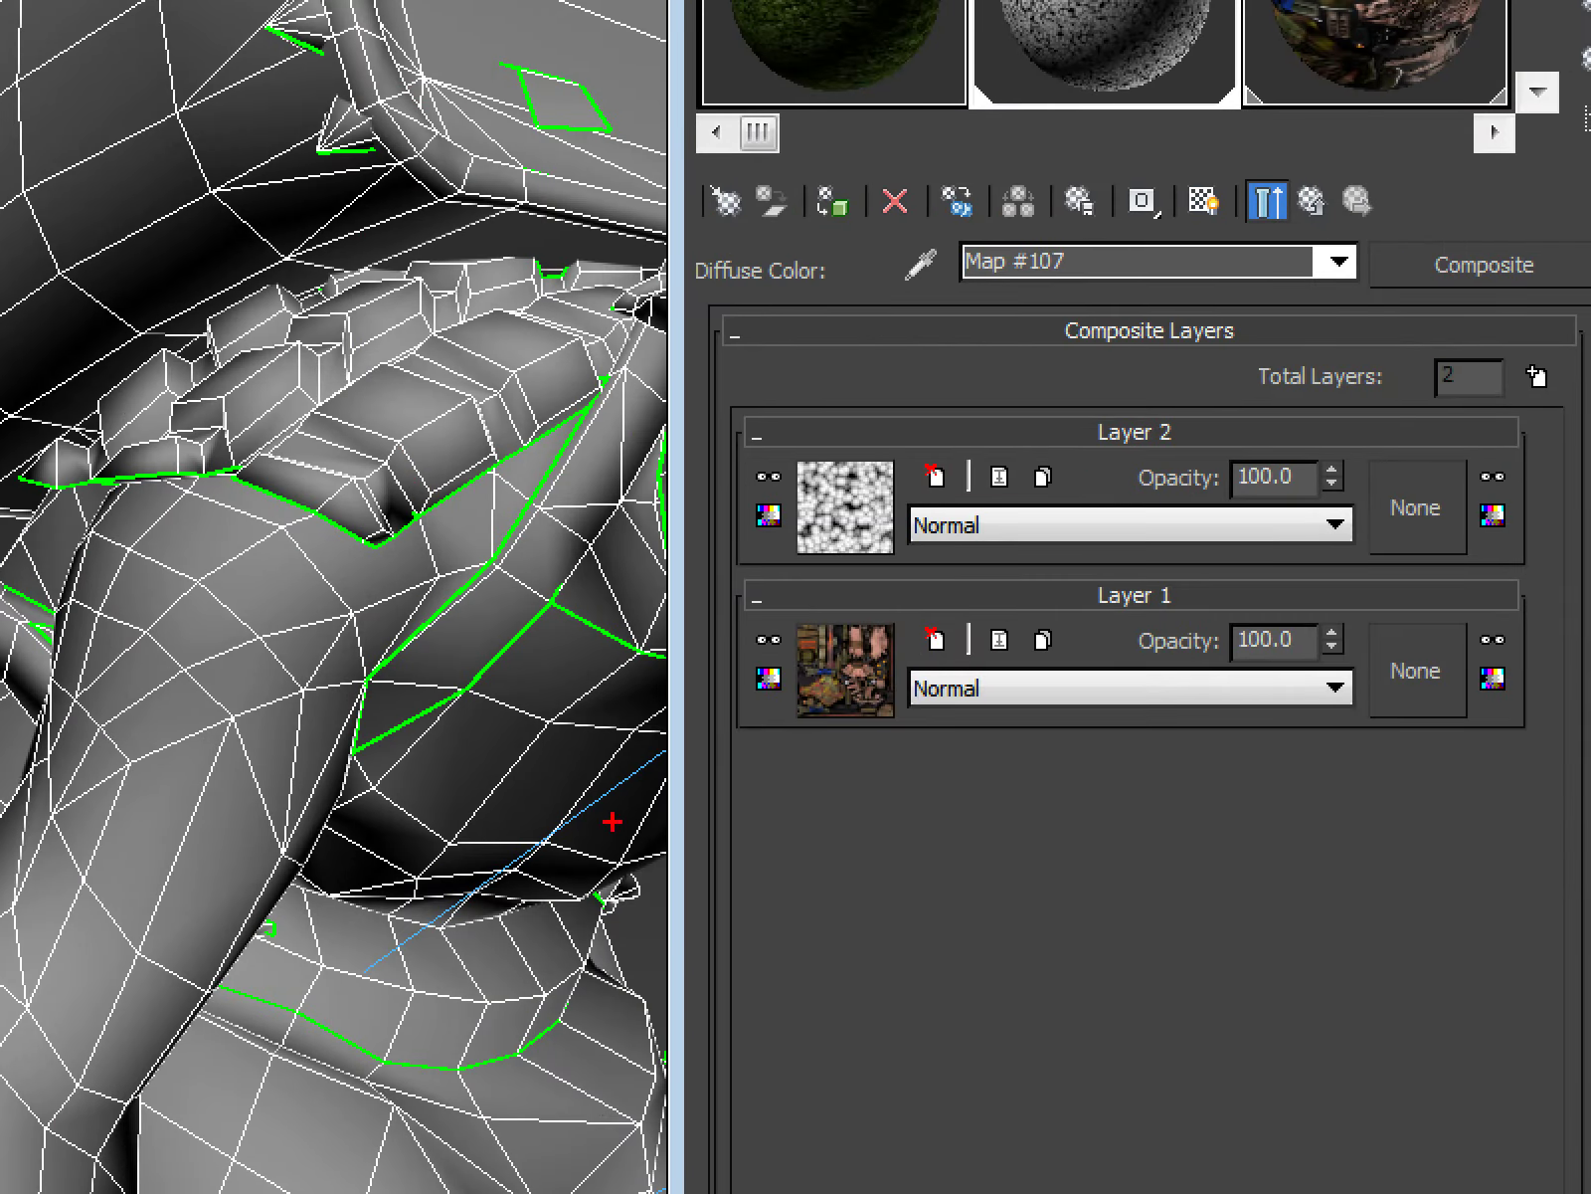
key("Escape")
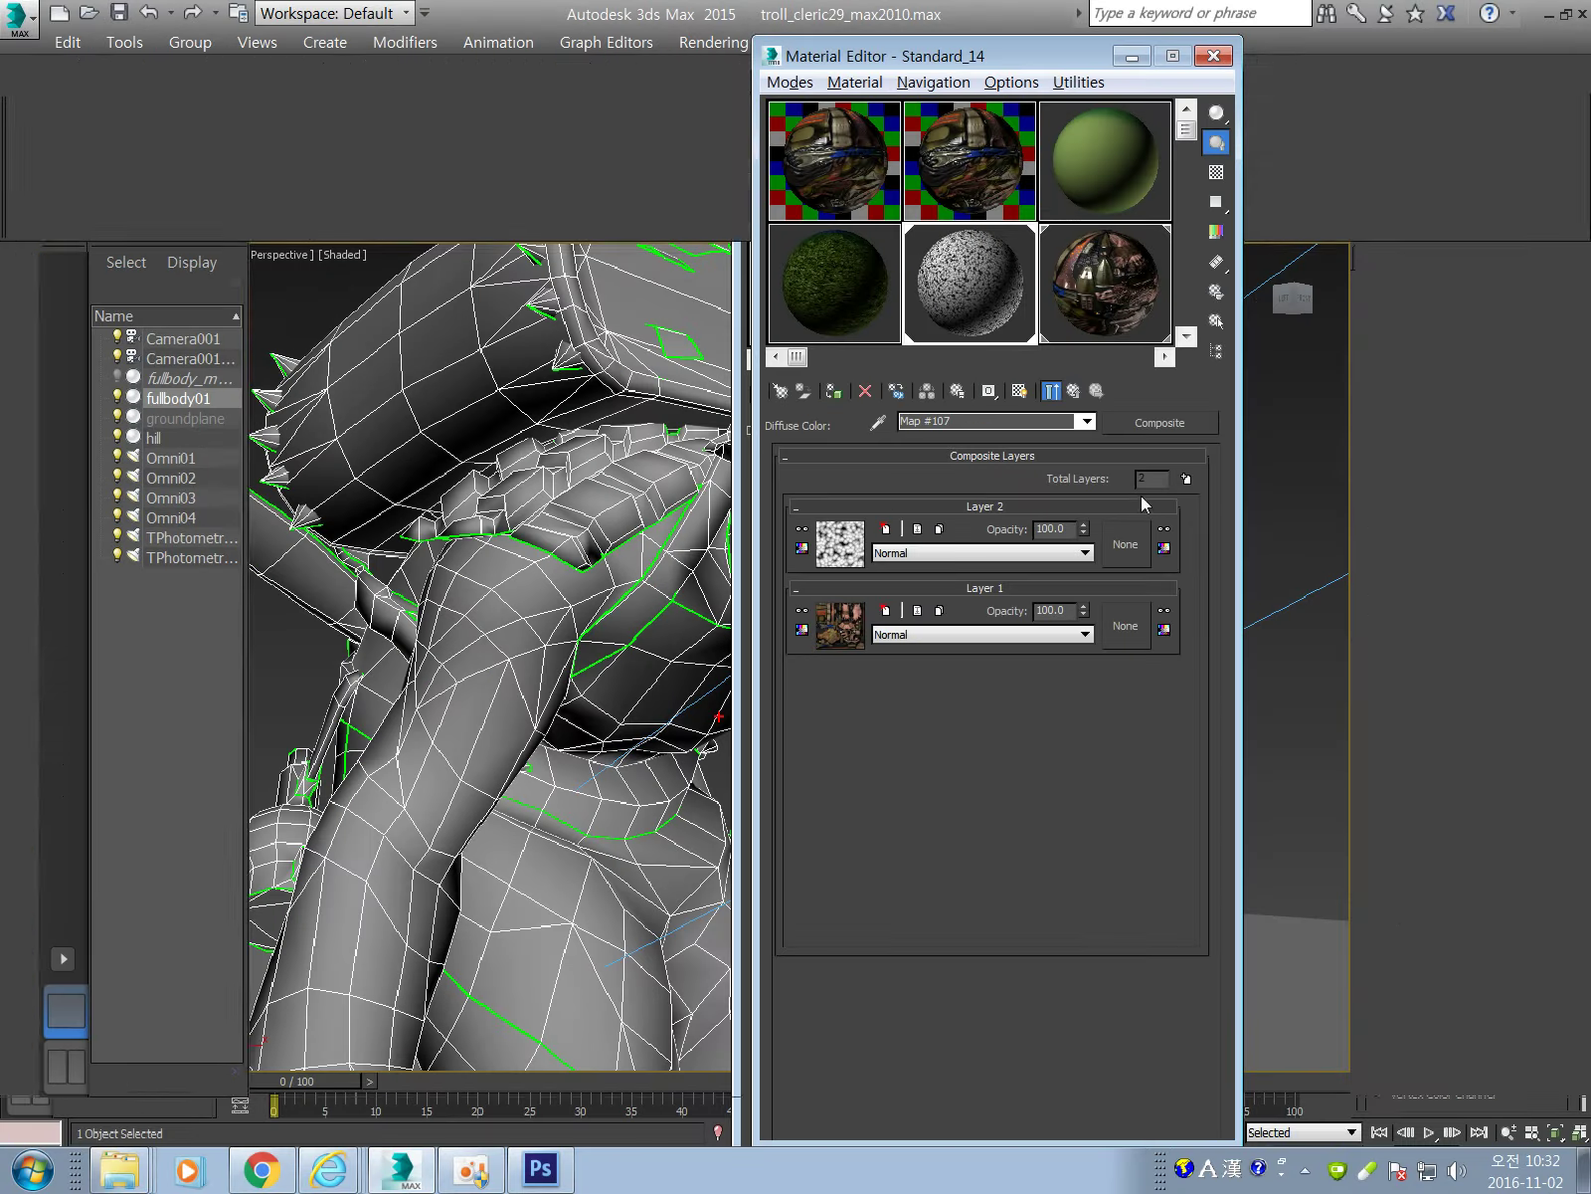
key("ctrl+1")
left_click_drag(1094, 283, 808, 575)
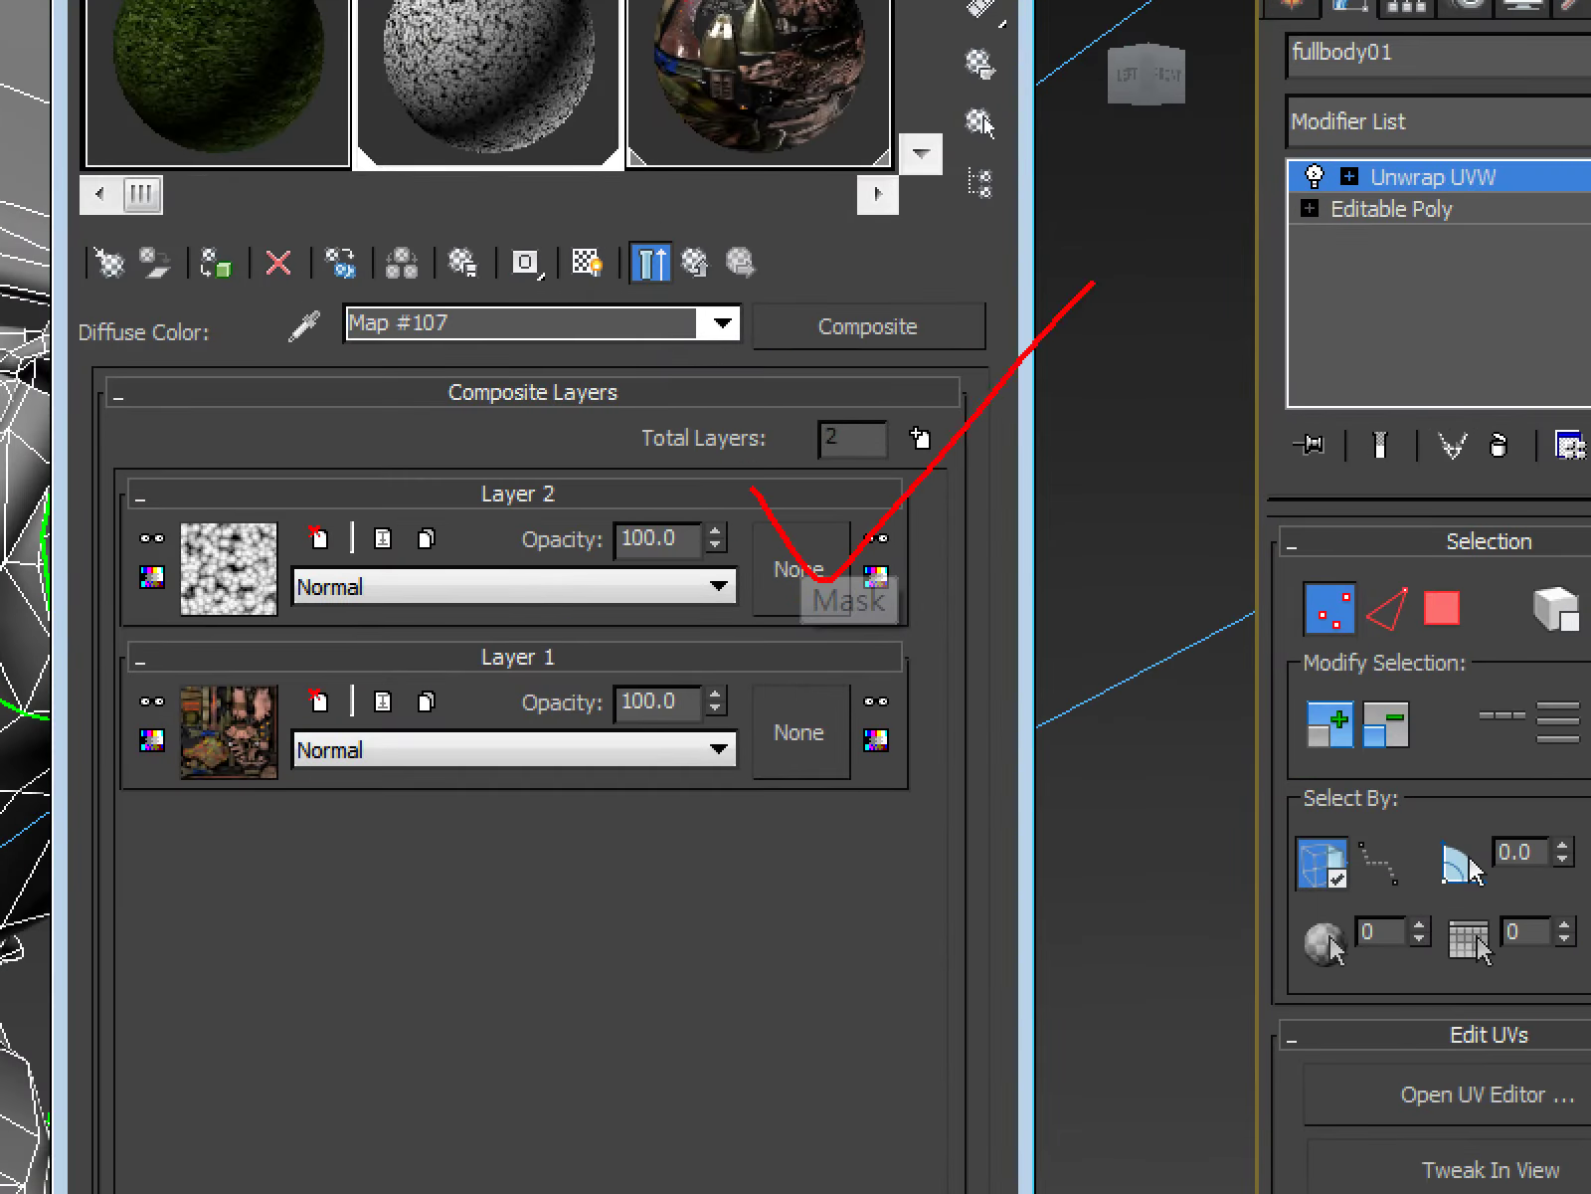
key("Escape")
Load skin_mask.jpg as a Bitmap into Layer 2's mask slot and go back up to the Composite layers.
left_click(802, 572)
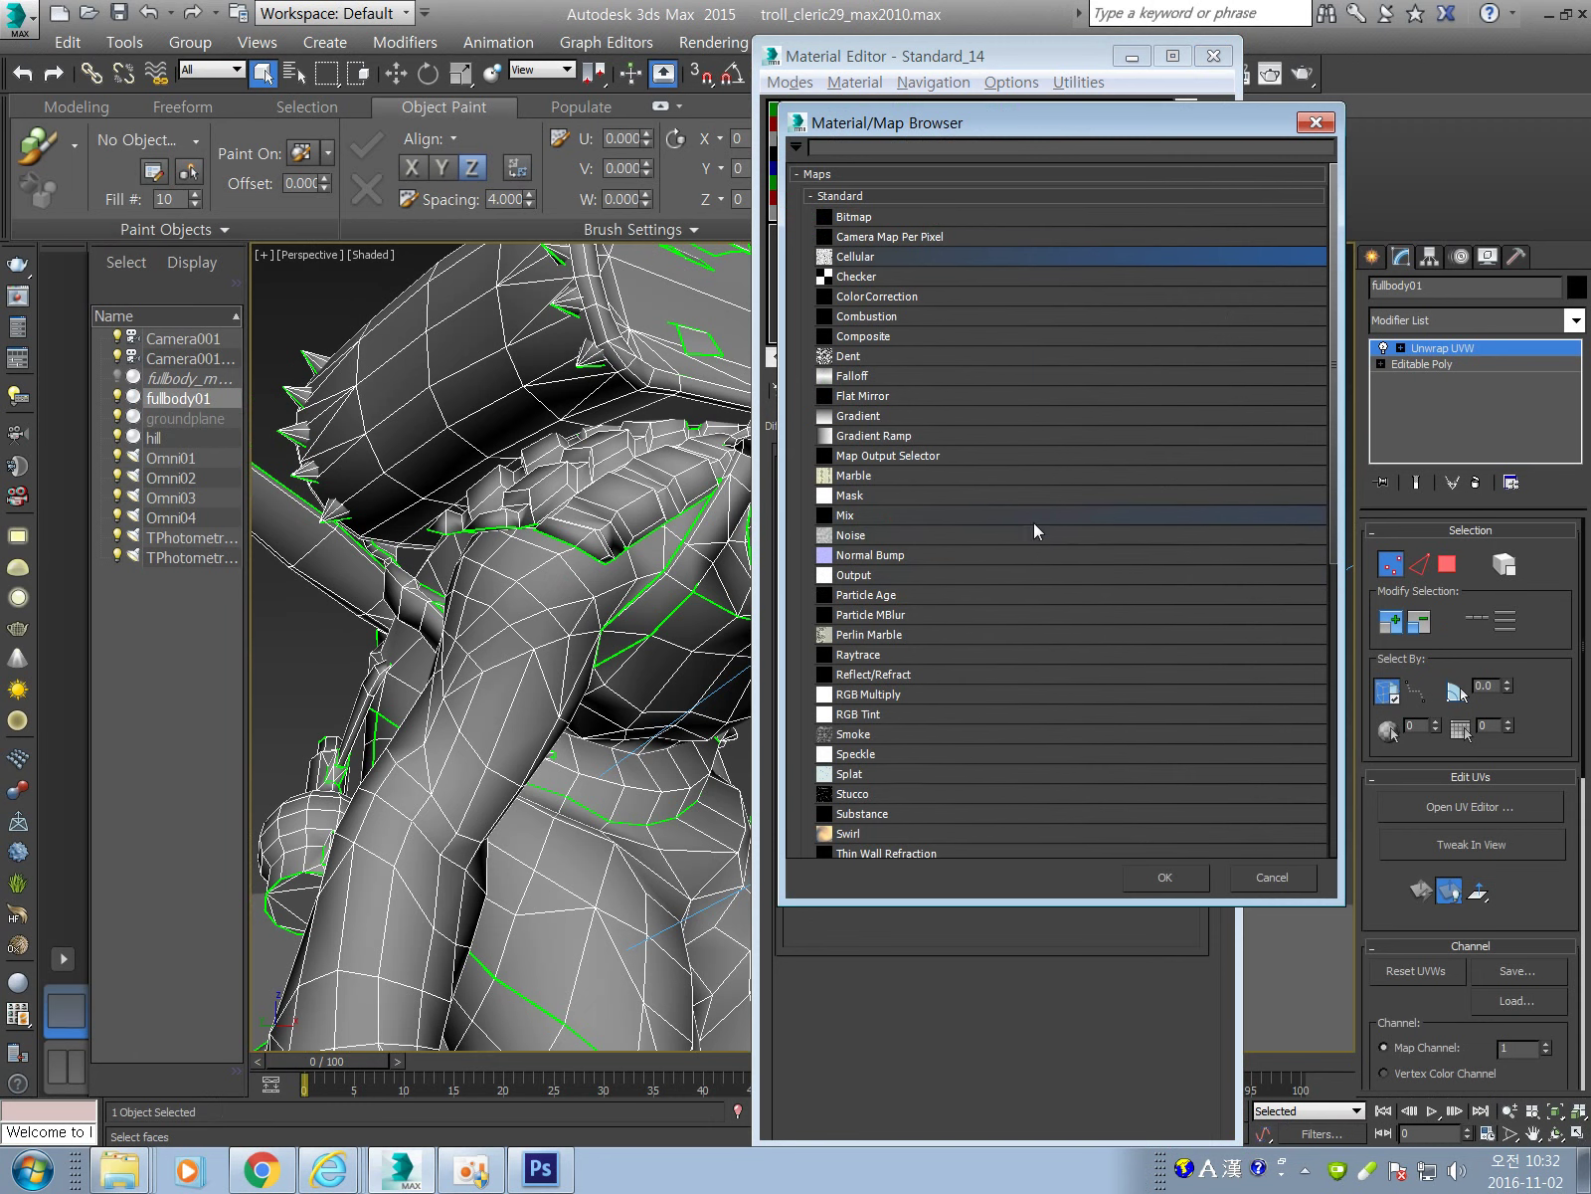
double_click(917, 214)
left_click(1154, 191)
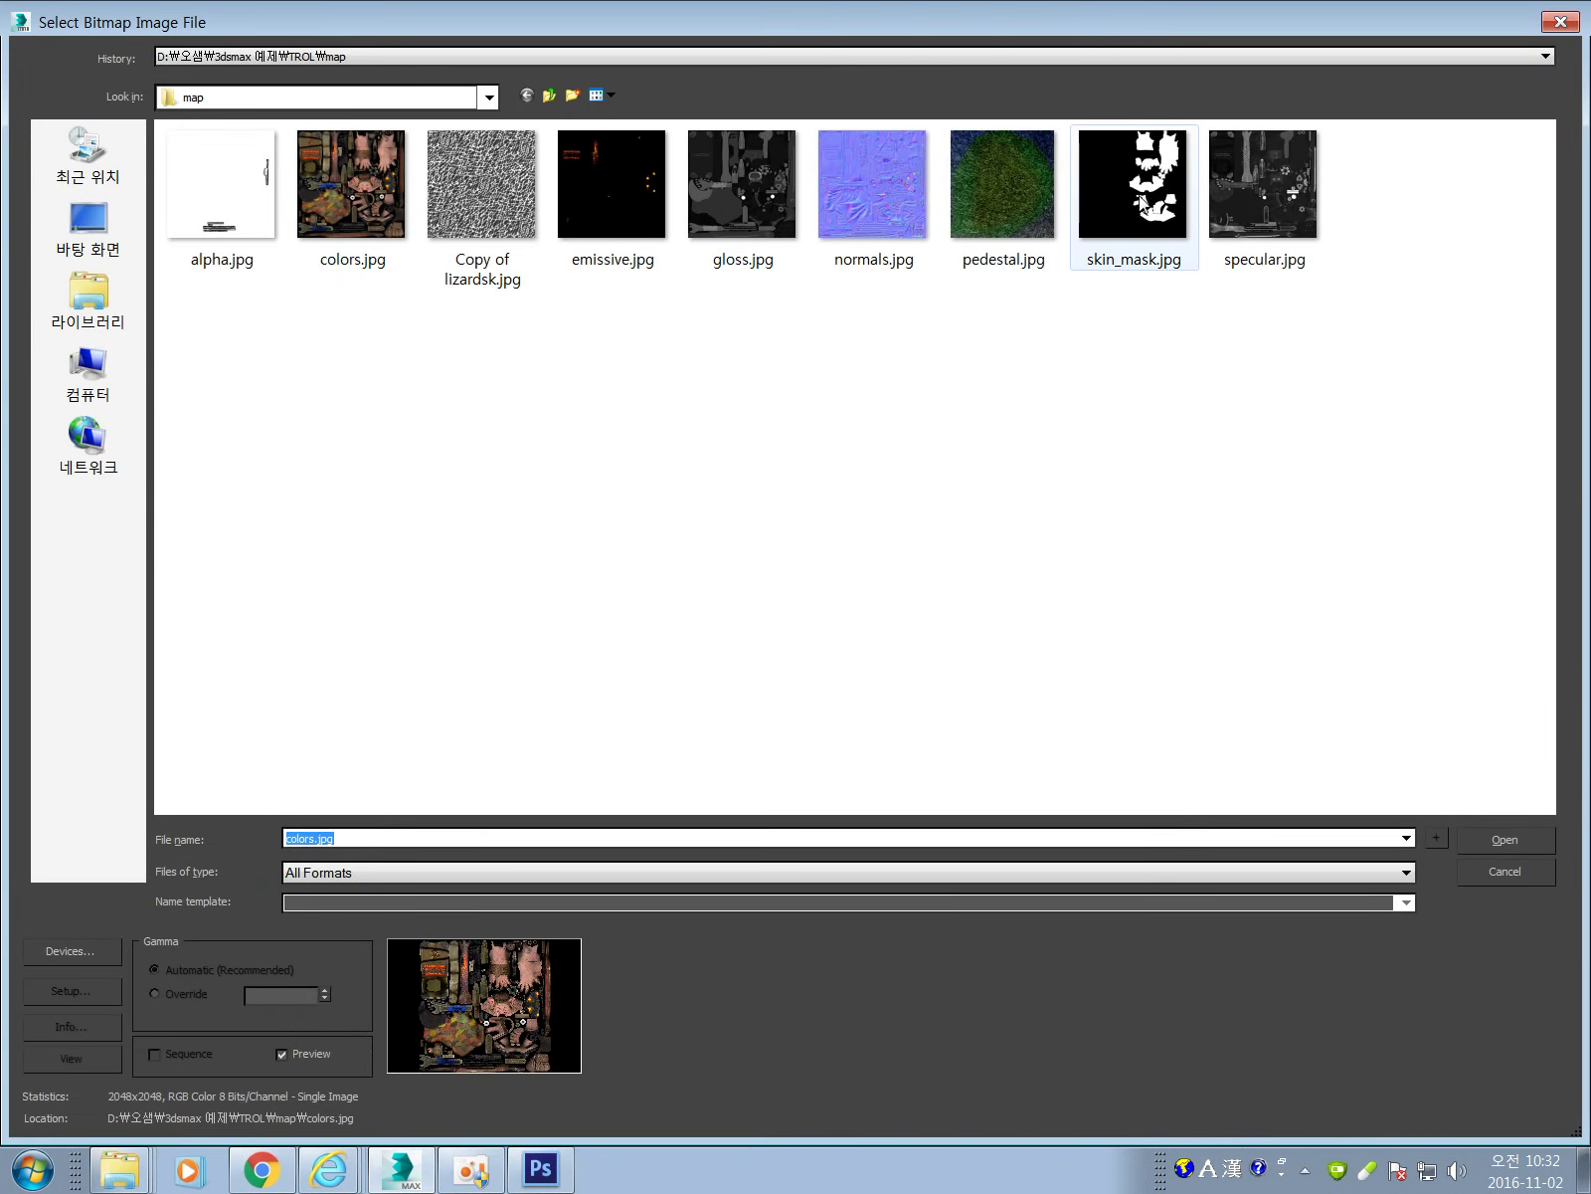
key("ctrl+1")
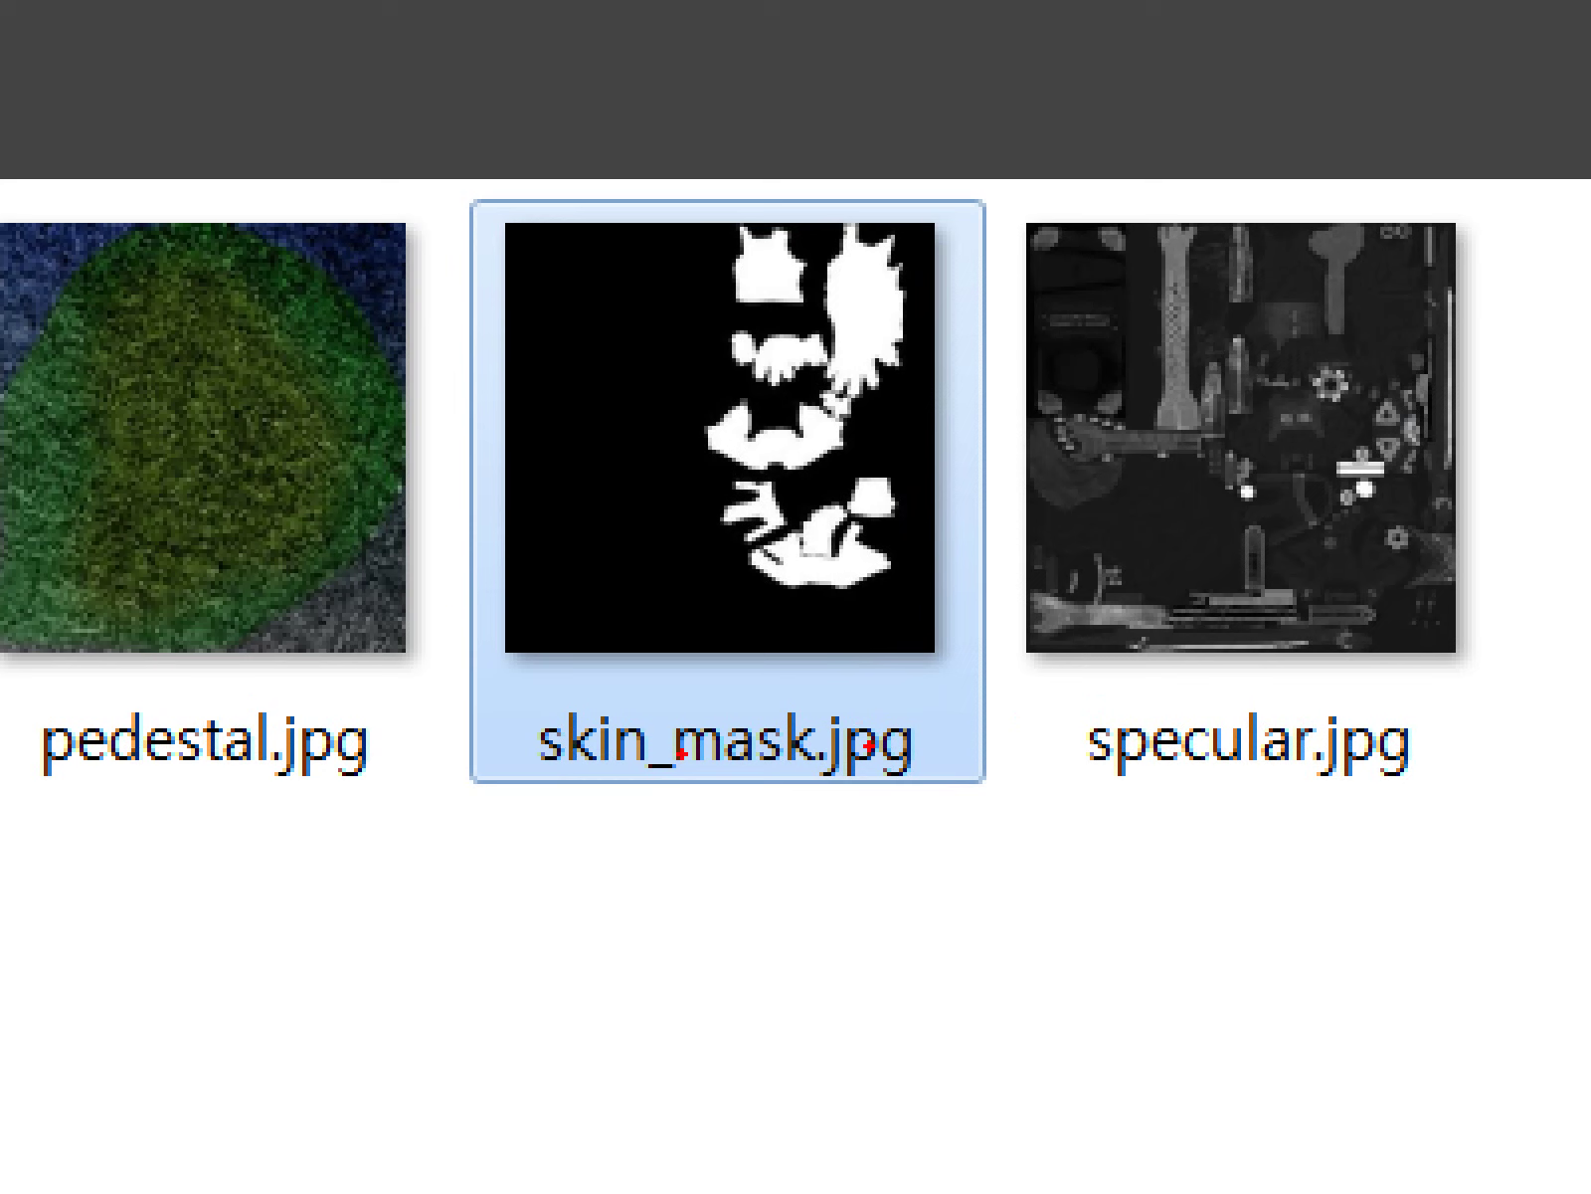
mouse_move(963, 742)
left_mouse_down()
mouse_move(658, 3)
mouse_move(927, 829)
left_mouse_up()
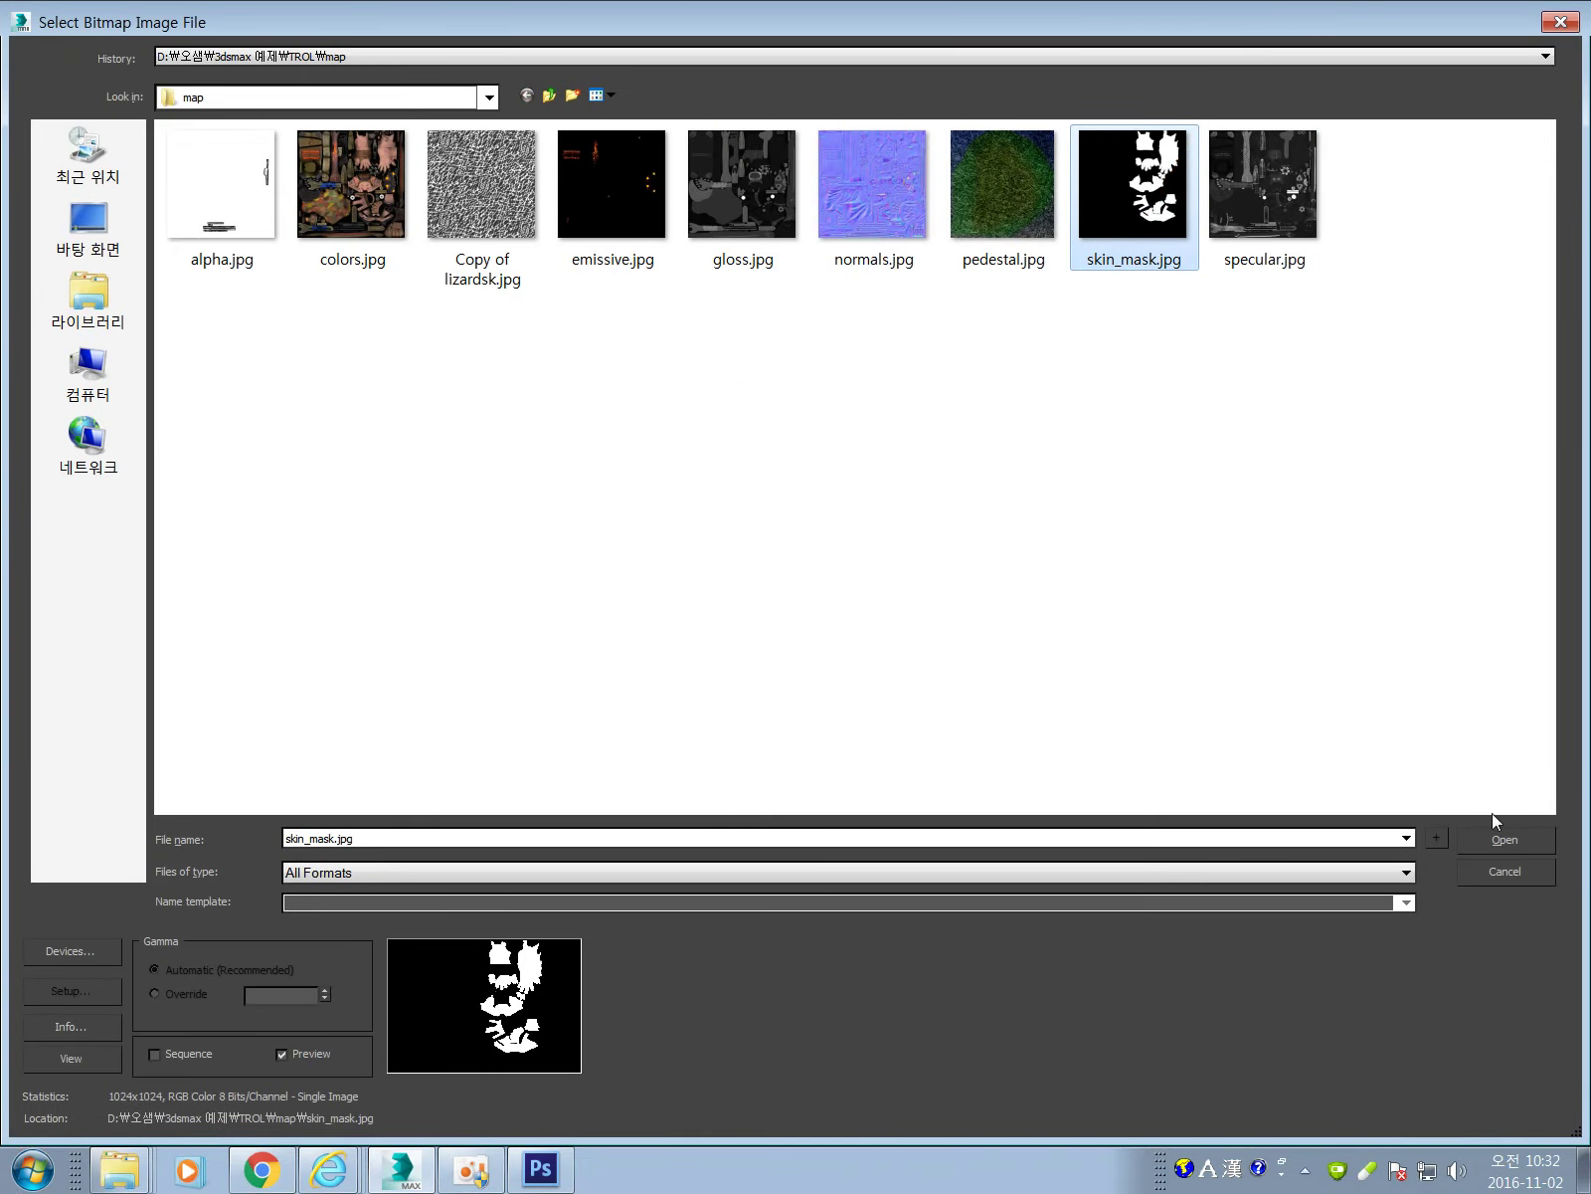
left_click(1507, 839)
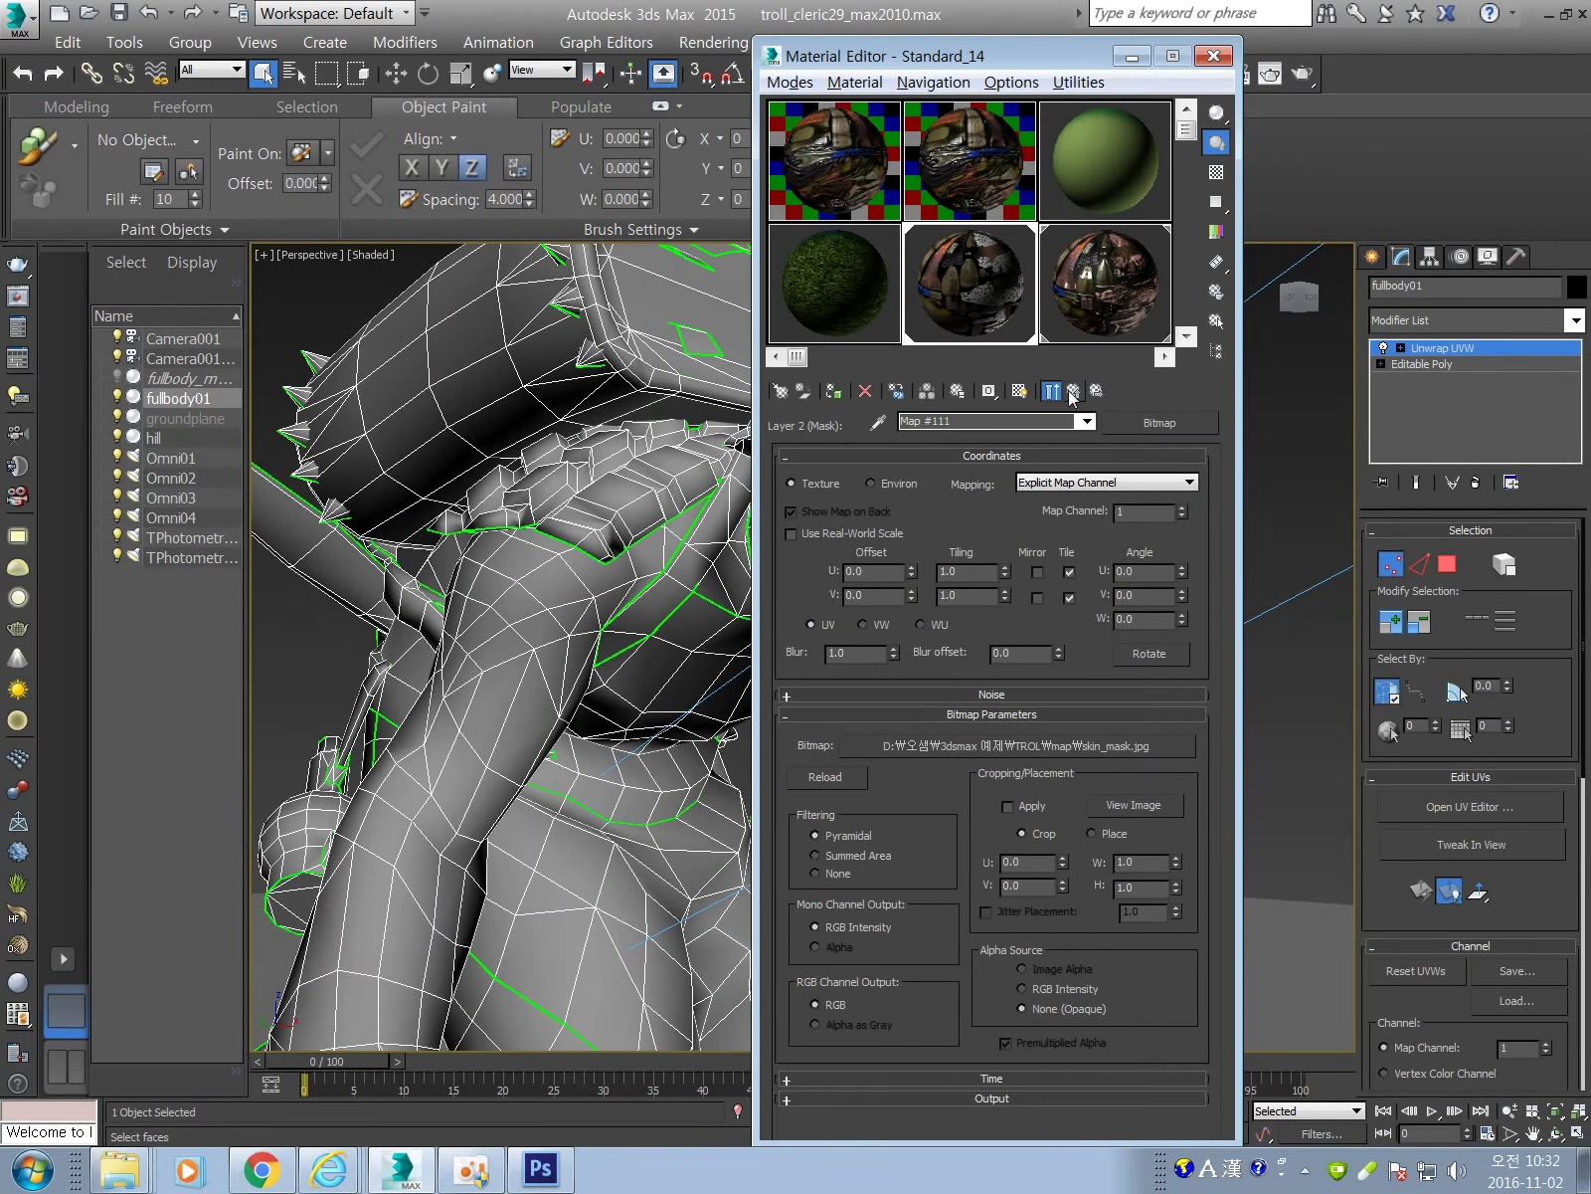
left_click(1073, 391)
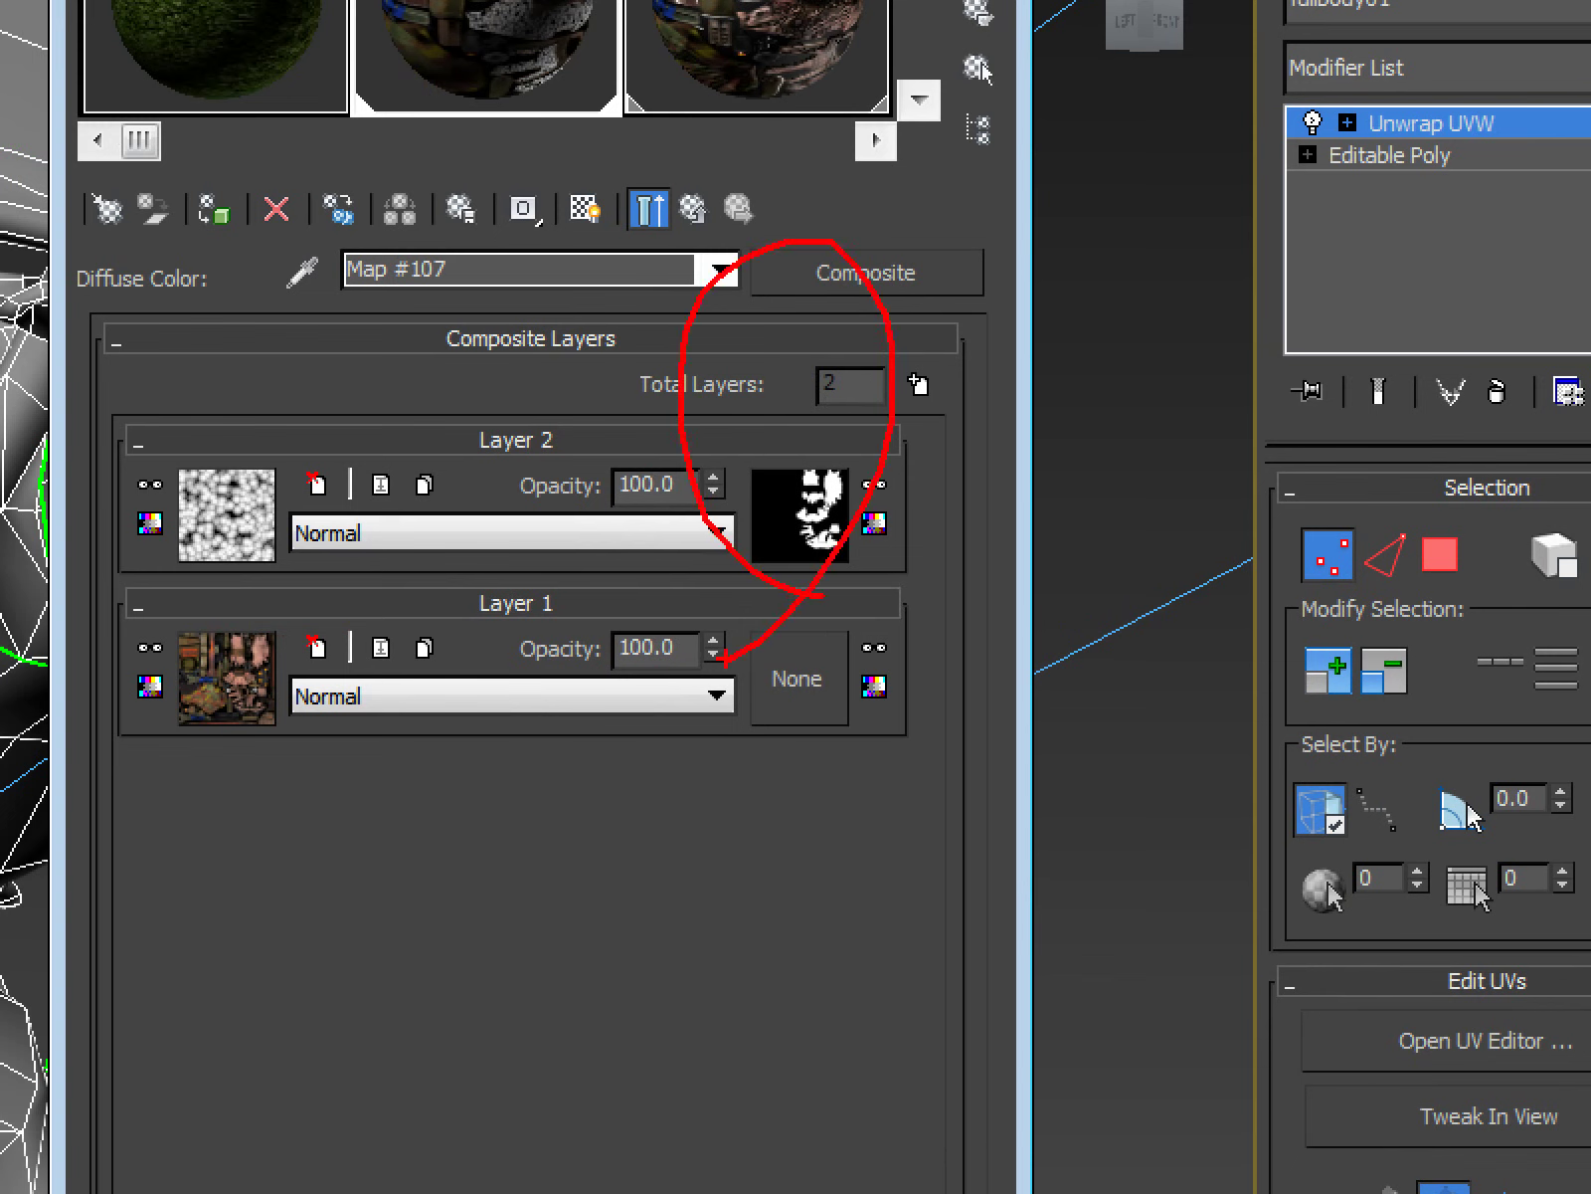
mouse_move(259, 587)
left_mouse_down()
mouse_move(10, 612)
mouse_move(78, 454)
mouse_move(318, 544)
mouse_move(280, 546)
left_mouse_up()
mouse_move(845, 583)
left_mouse_down()
mouse_move(730, 580)
mouse_move(870, 540)
mouse_move(841, 621)
left_mouse_up()
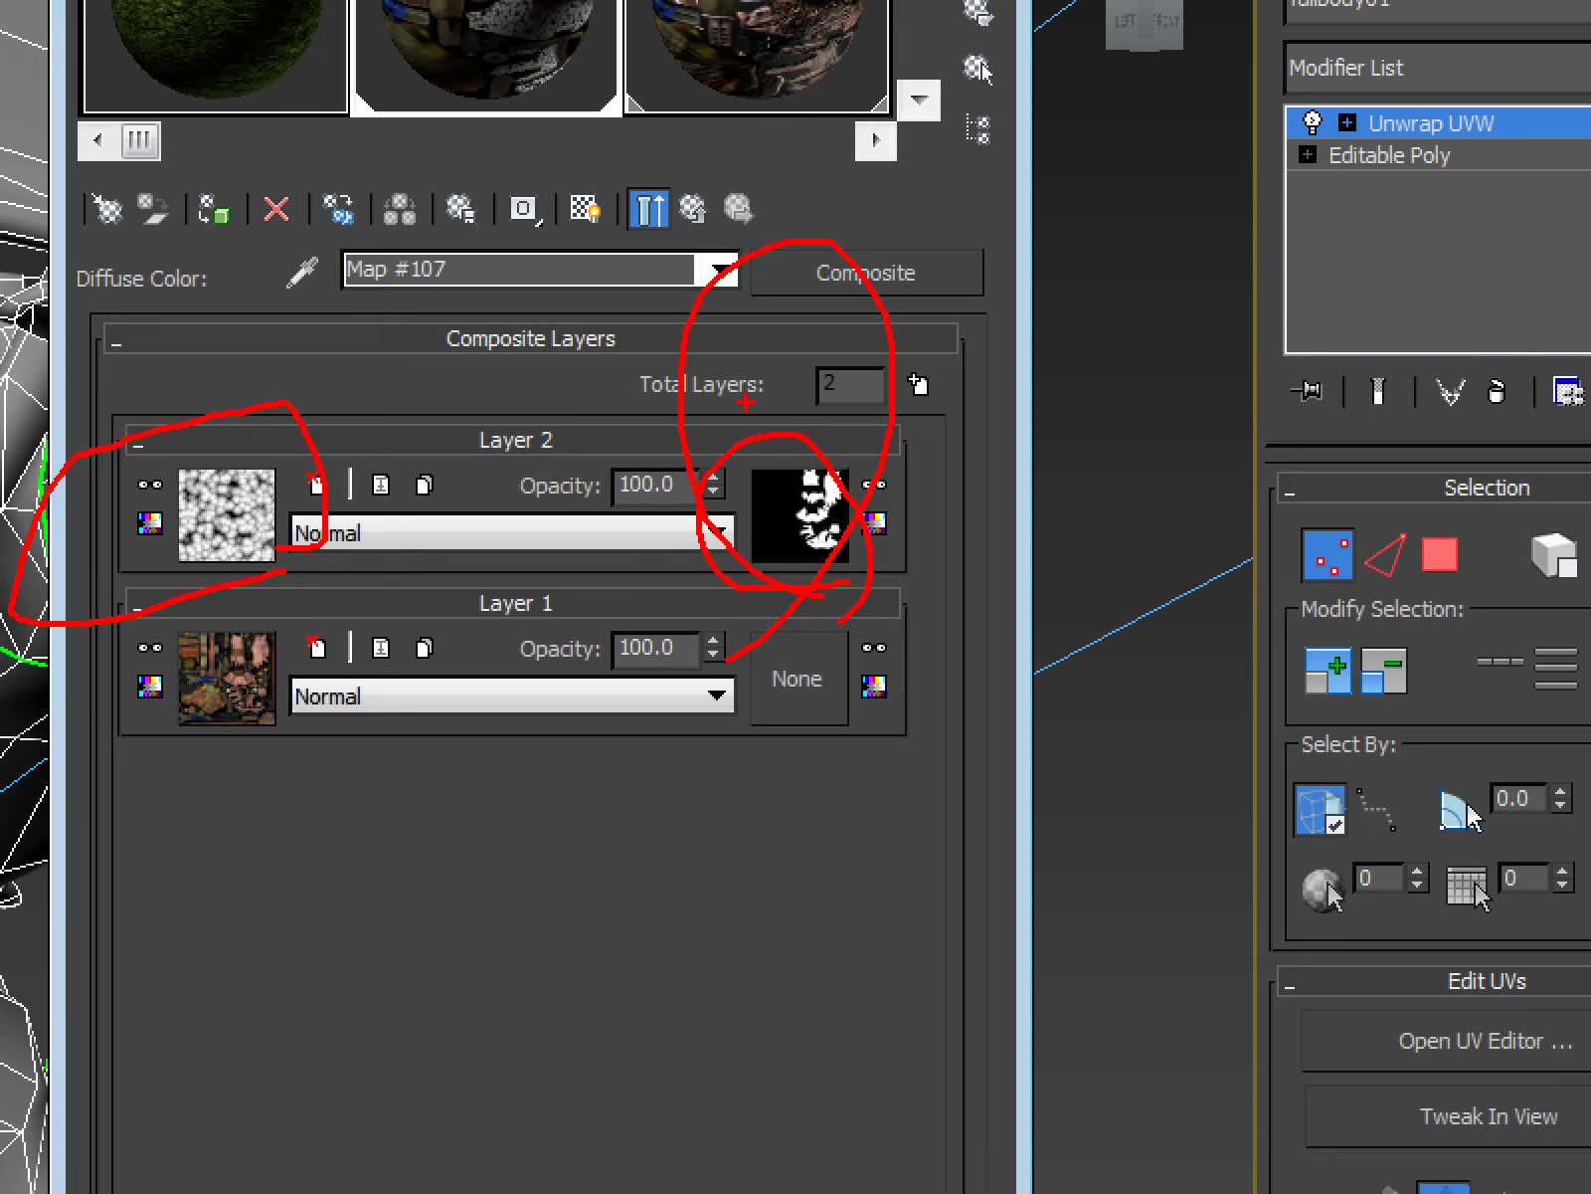
mouse_move(711, 391)
left_mouse_down()
mouse_move(320, 686)
mouse_move(495, 736)
left_mouse_up()
mouse_move(766, 783)
left_mouse_down()
mouse_move(1024, 328)
mouse_move(1223, 447)
mouse_move(1243, 796)
mouse_move(1044, 686)
left_mouse_up()
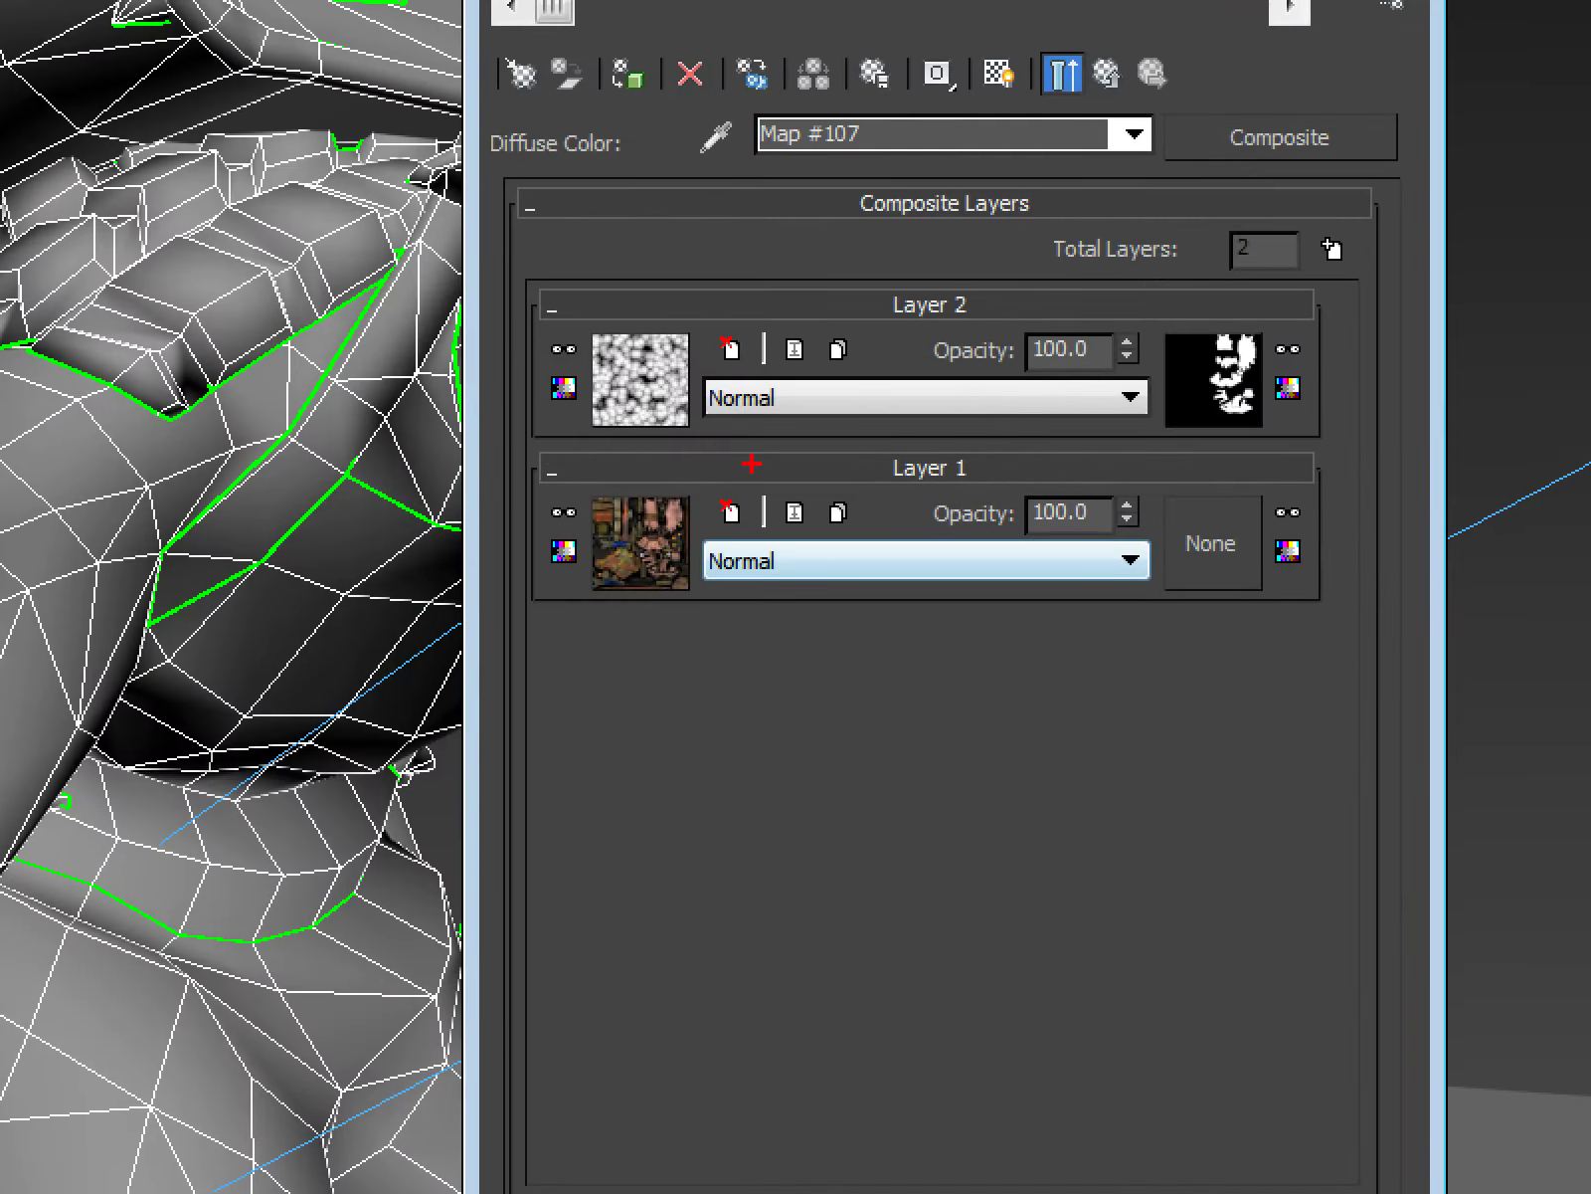
mouse_move(752, 464)
left_mouse_down()
mouse_move(532, 434)
mouse_move(161, 426)
mouse_move(1223, 376)
left_mouse_up()
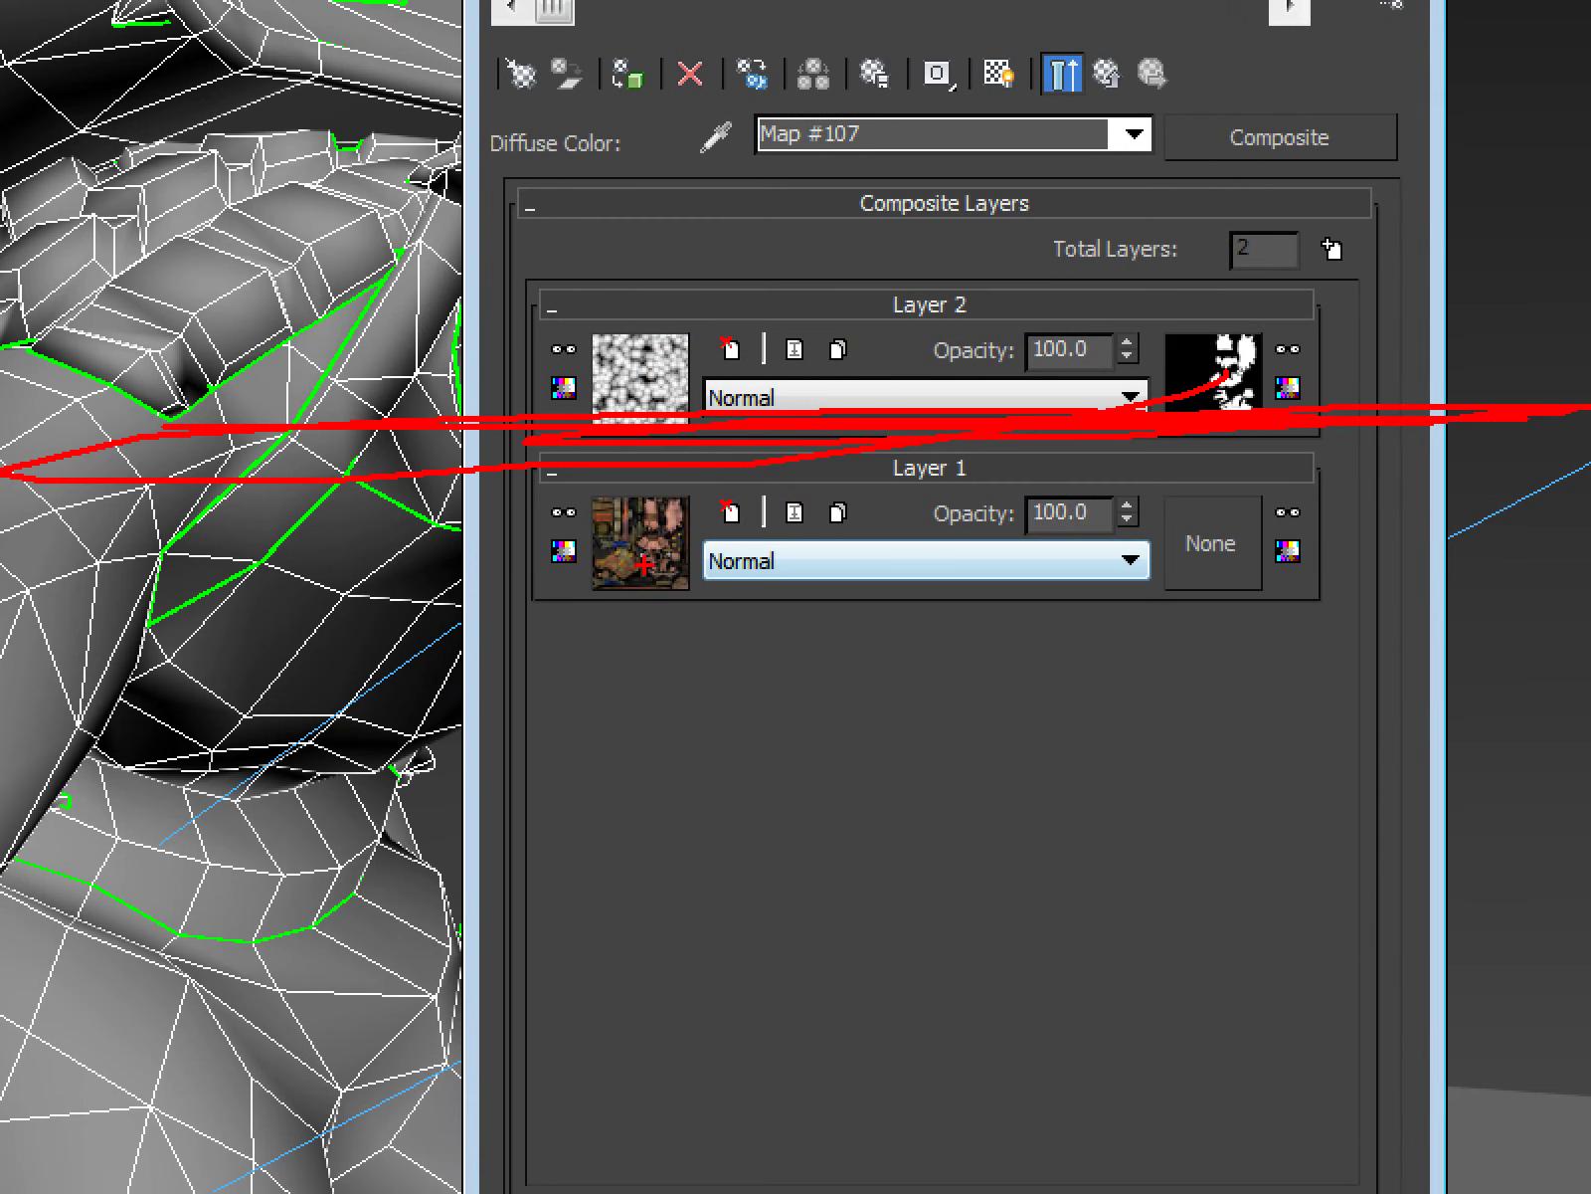
mouse_move(645, 564)
left_mouse_down()
mouse_move(605, 578)
mouse_move(632, 600)
mouse_move(608, 542)
left_mouse_up()
mouse_move(628, 320)
left_mouse_down()
mouse_move(684, 344)
mouse_move(654, 383)
left_mouse_up()
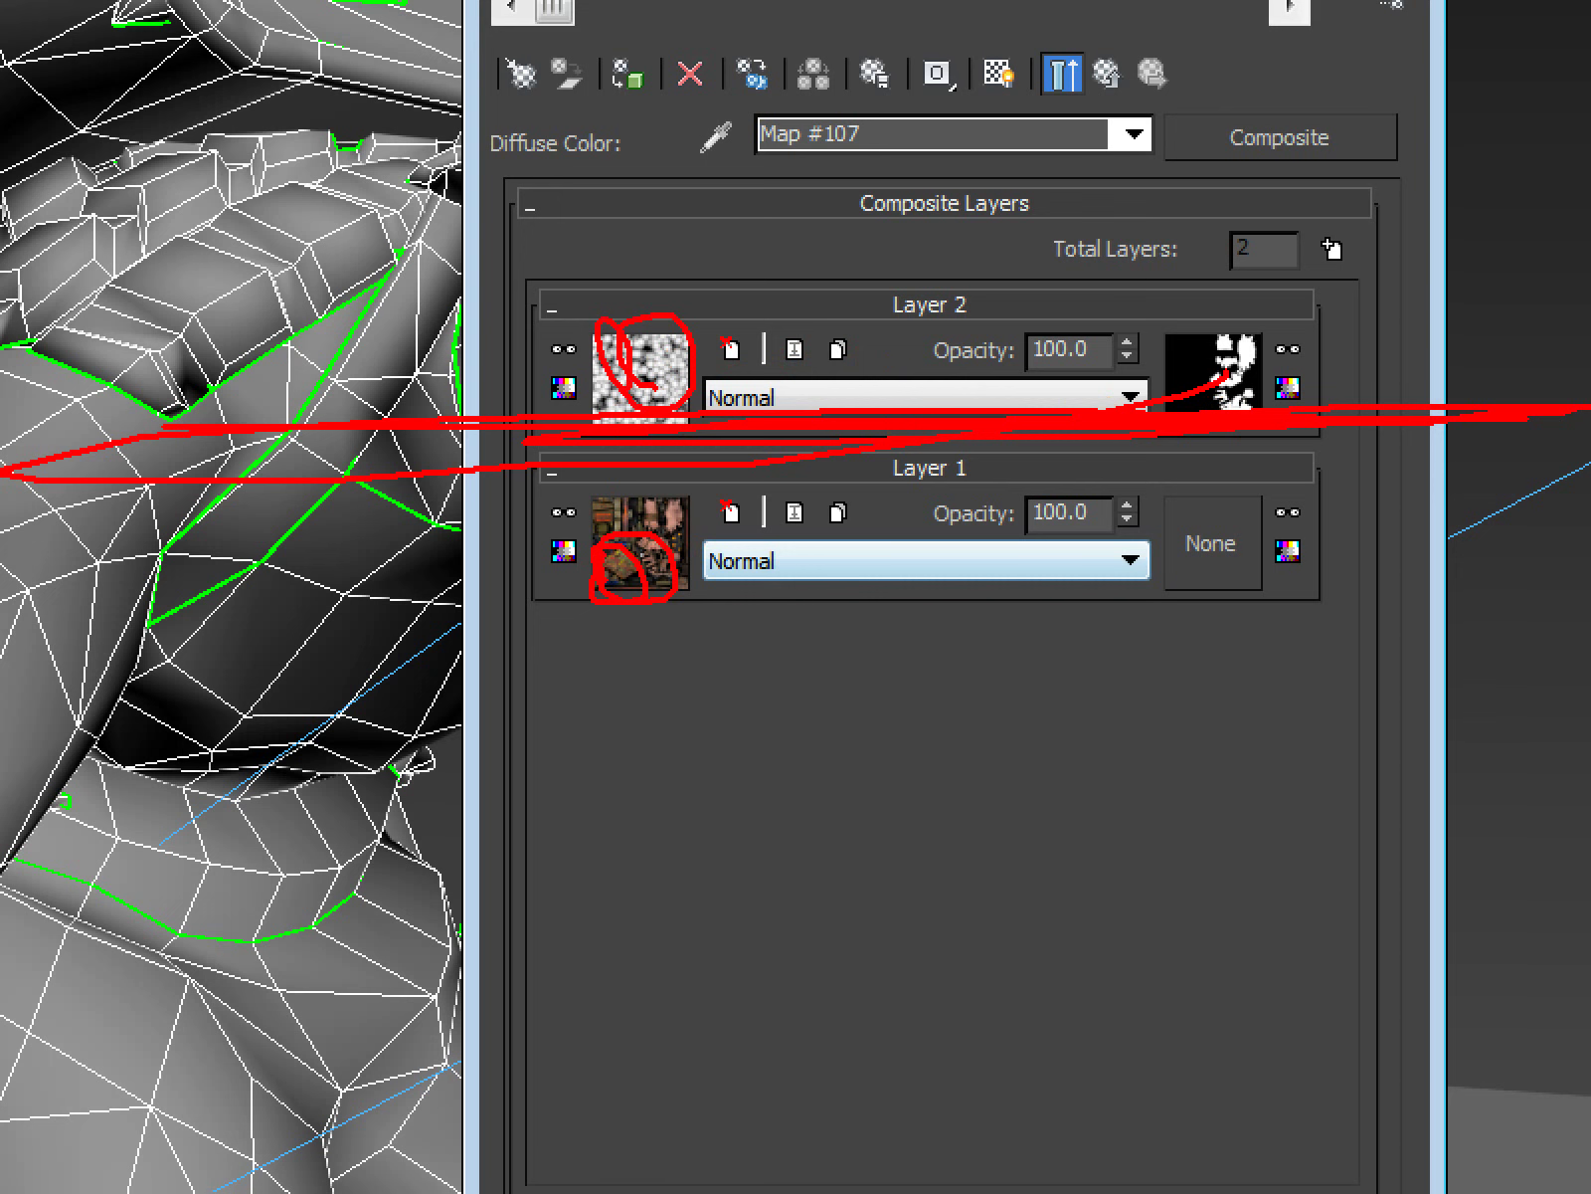
key("Escape")
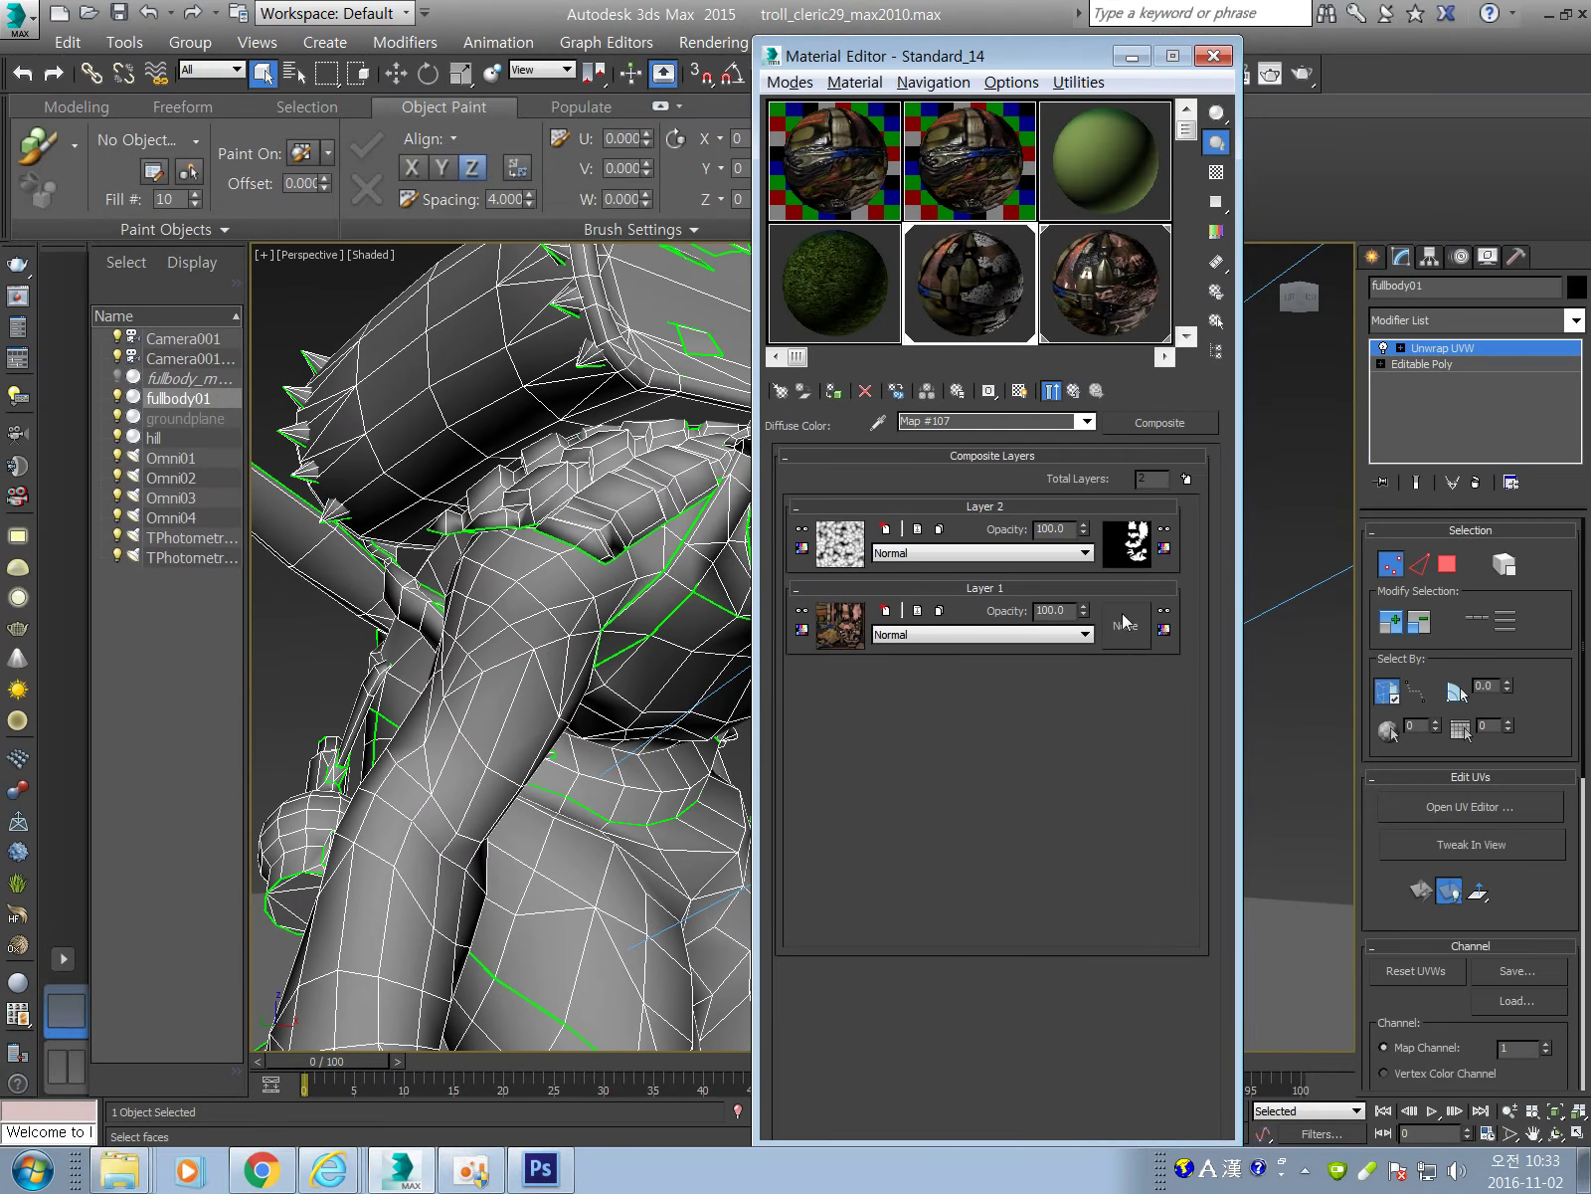
Set Layer 2's blending mode to Overlay.
left_click(1085, 553)
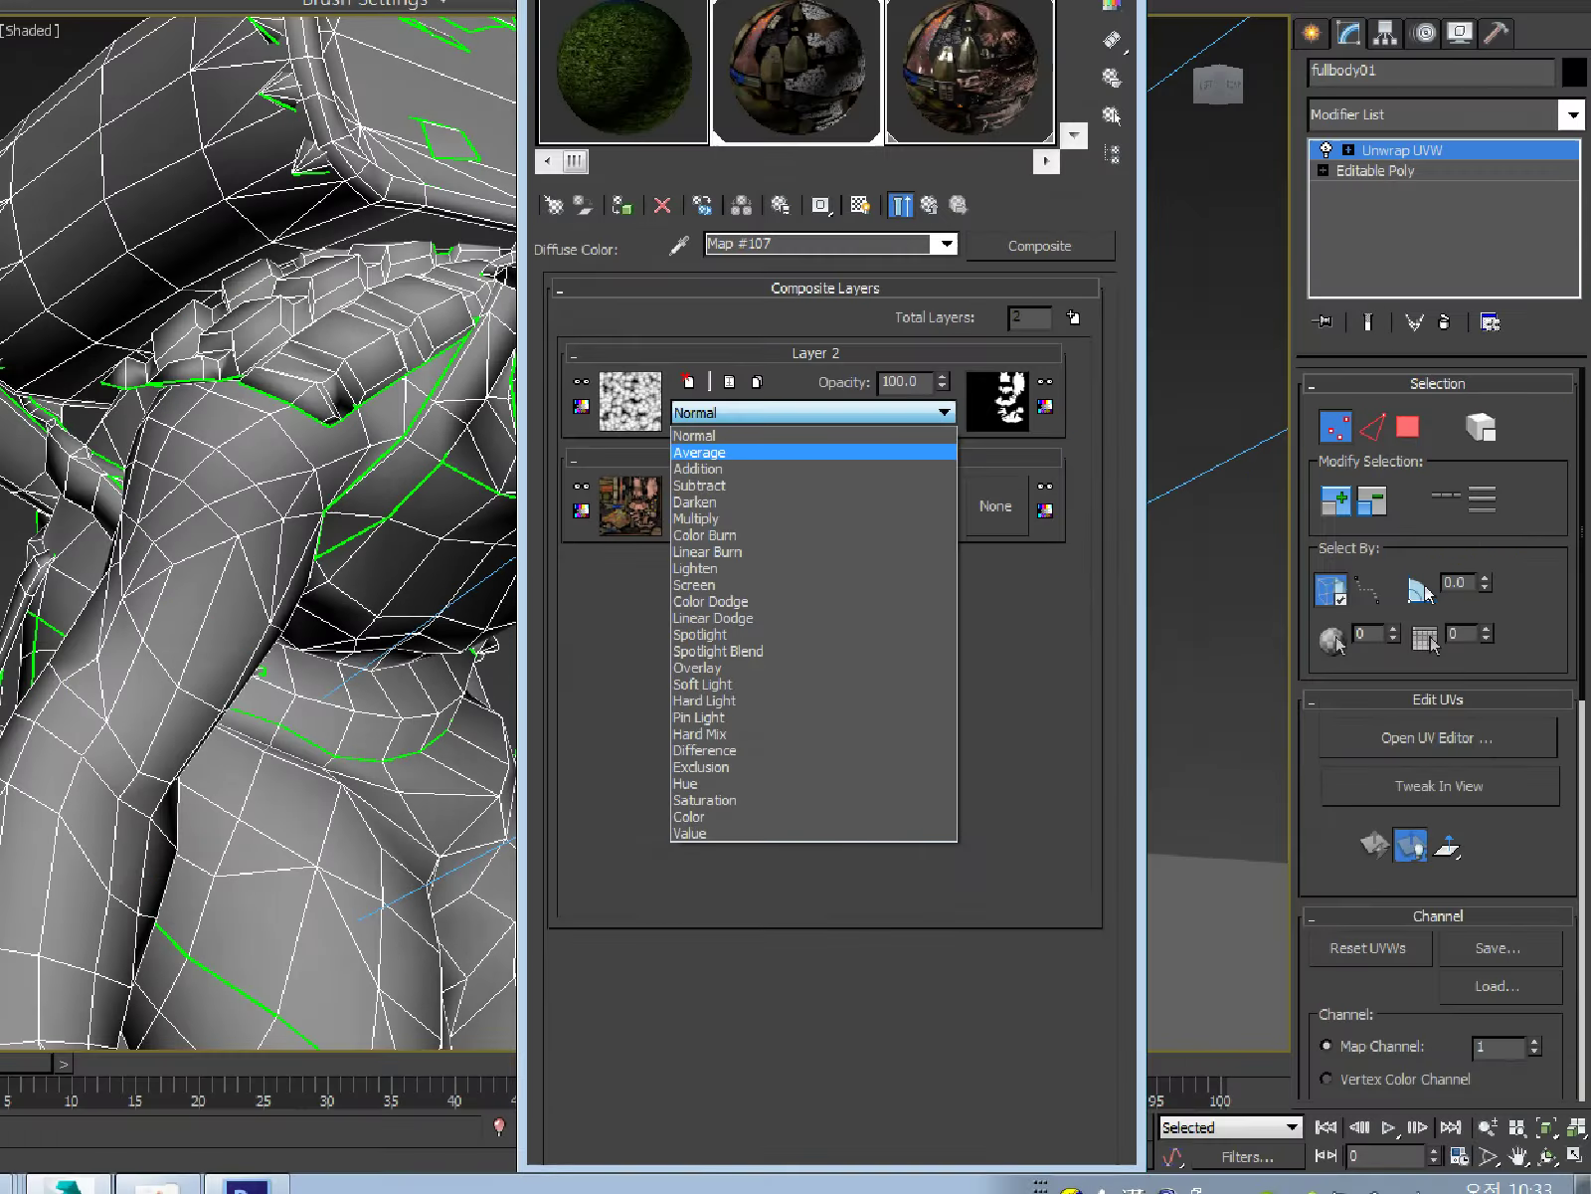
left_click(565, 362)
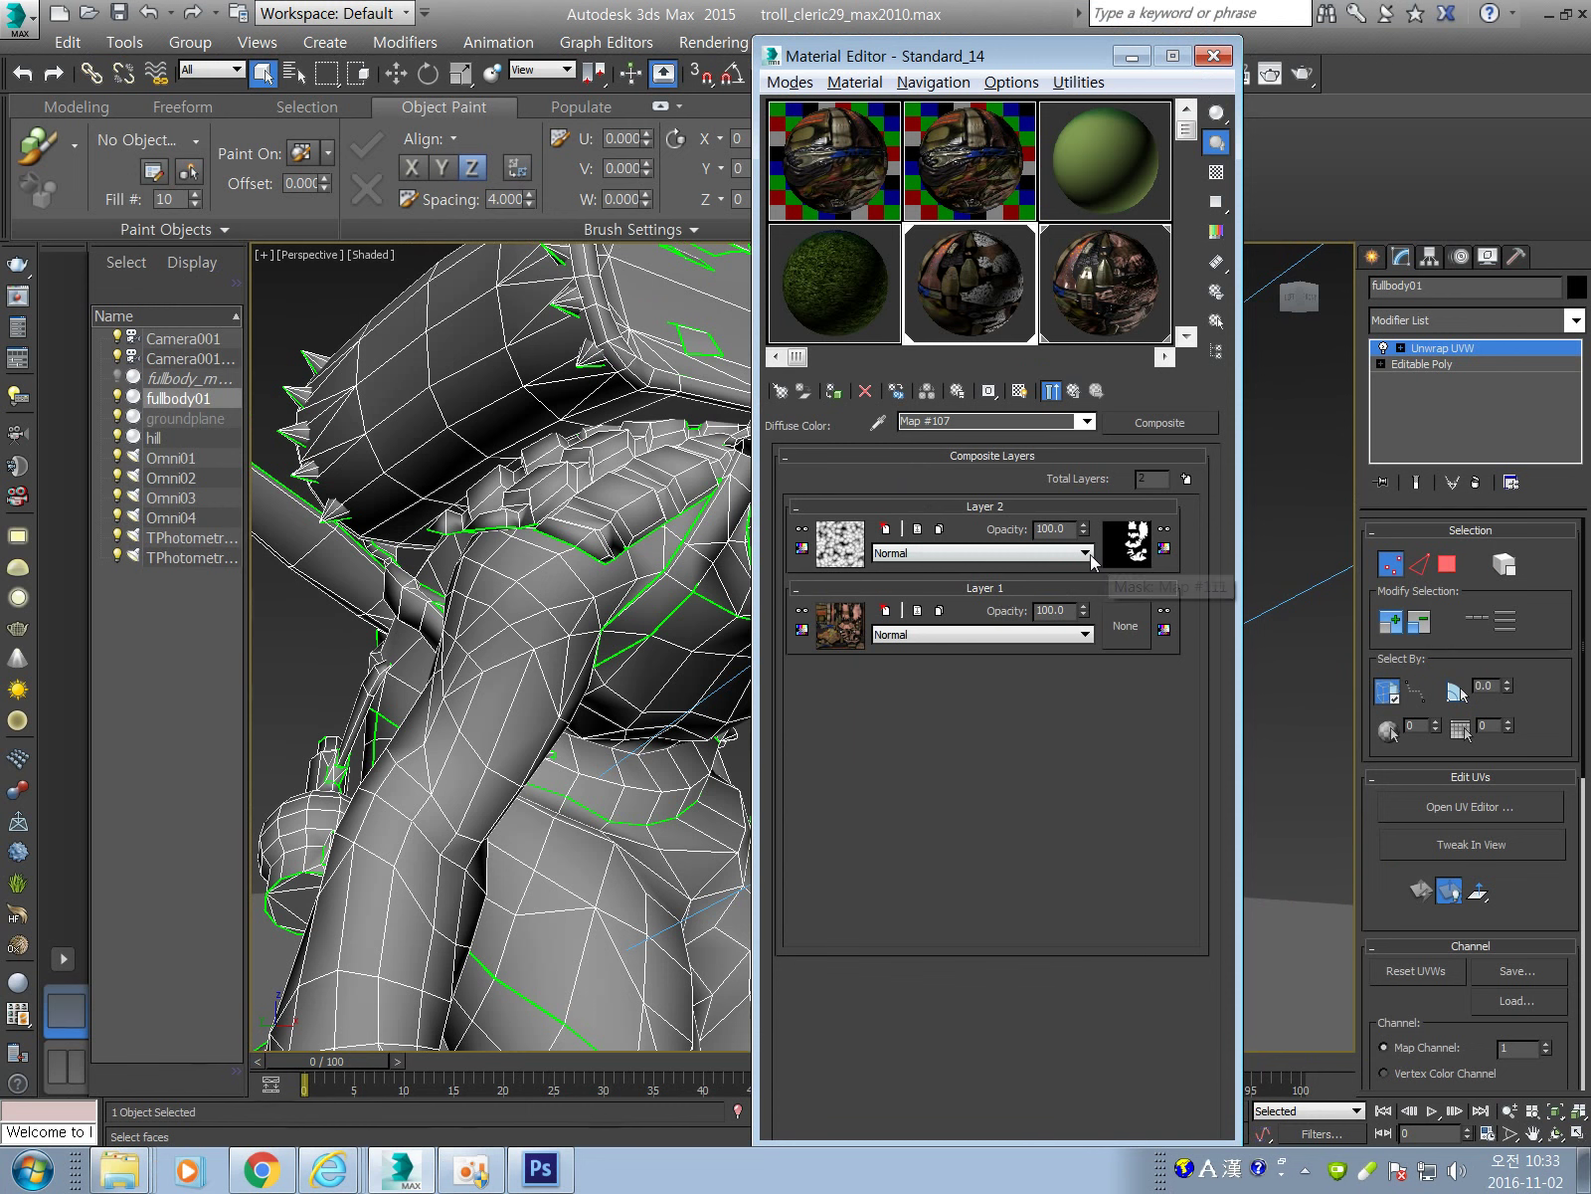
left_click(1089, 554)
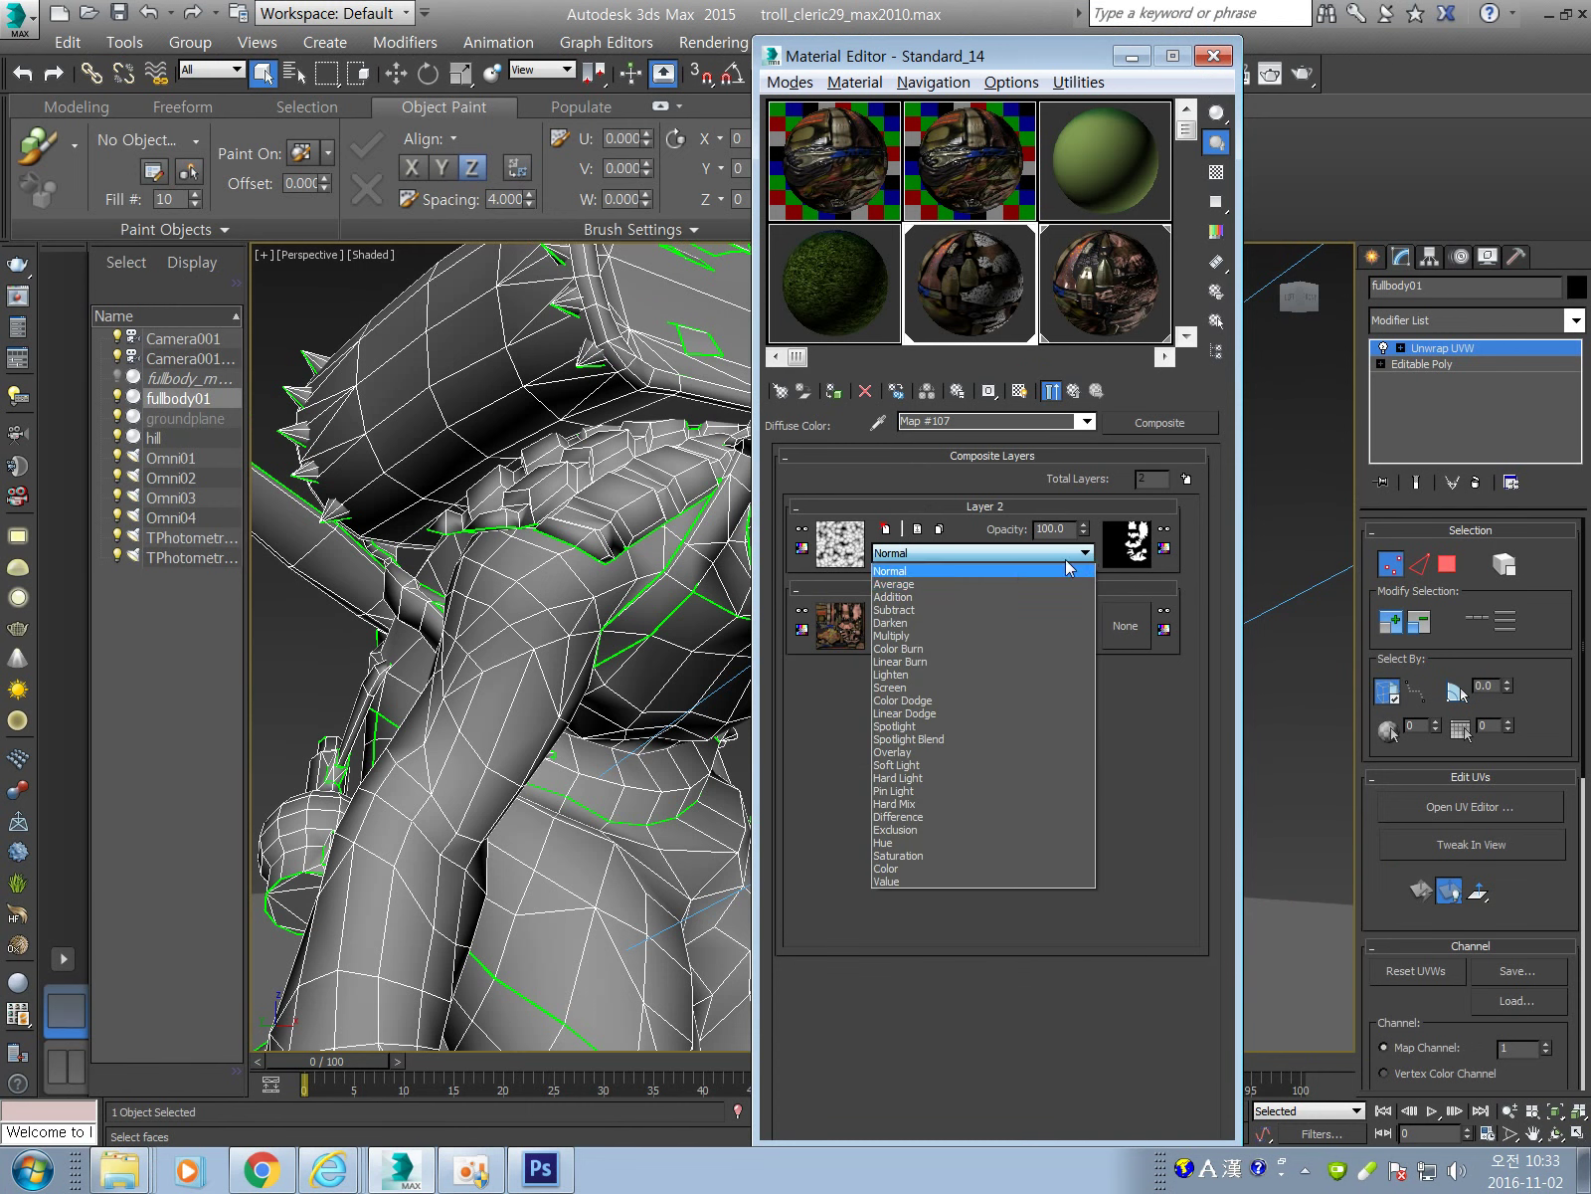
left_click(953, 751)
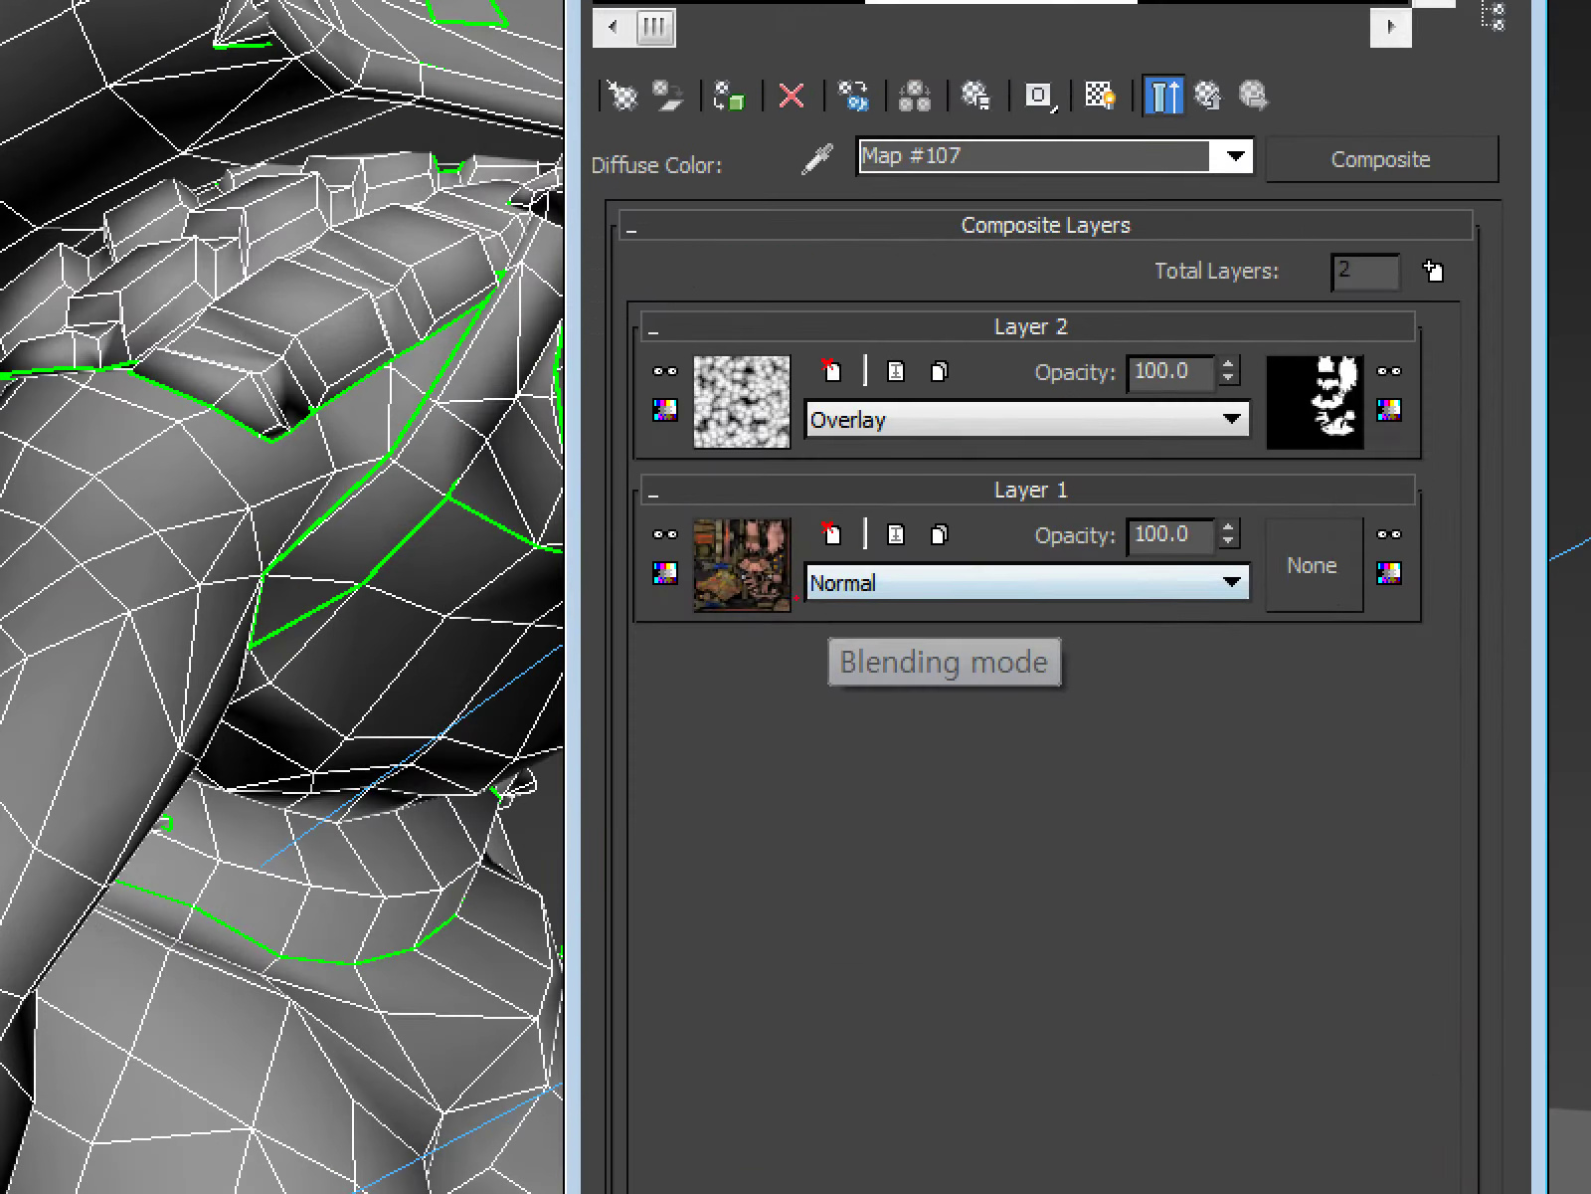
left_click_drag(854, 634, 847, 489)
left_click_drag(777, 580, 844, 492)
left_click_drag(977, 580, 849, 491)
left_click_drag(761, 443, 786, 427)
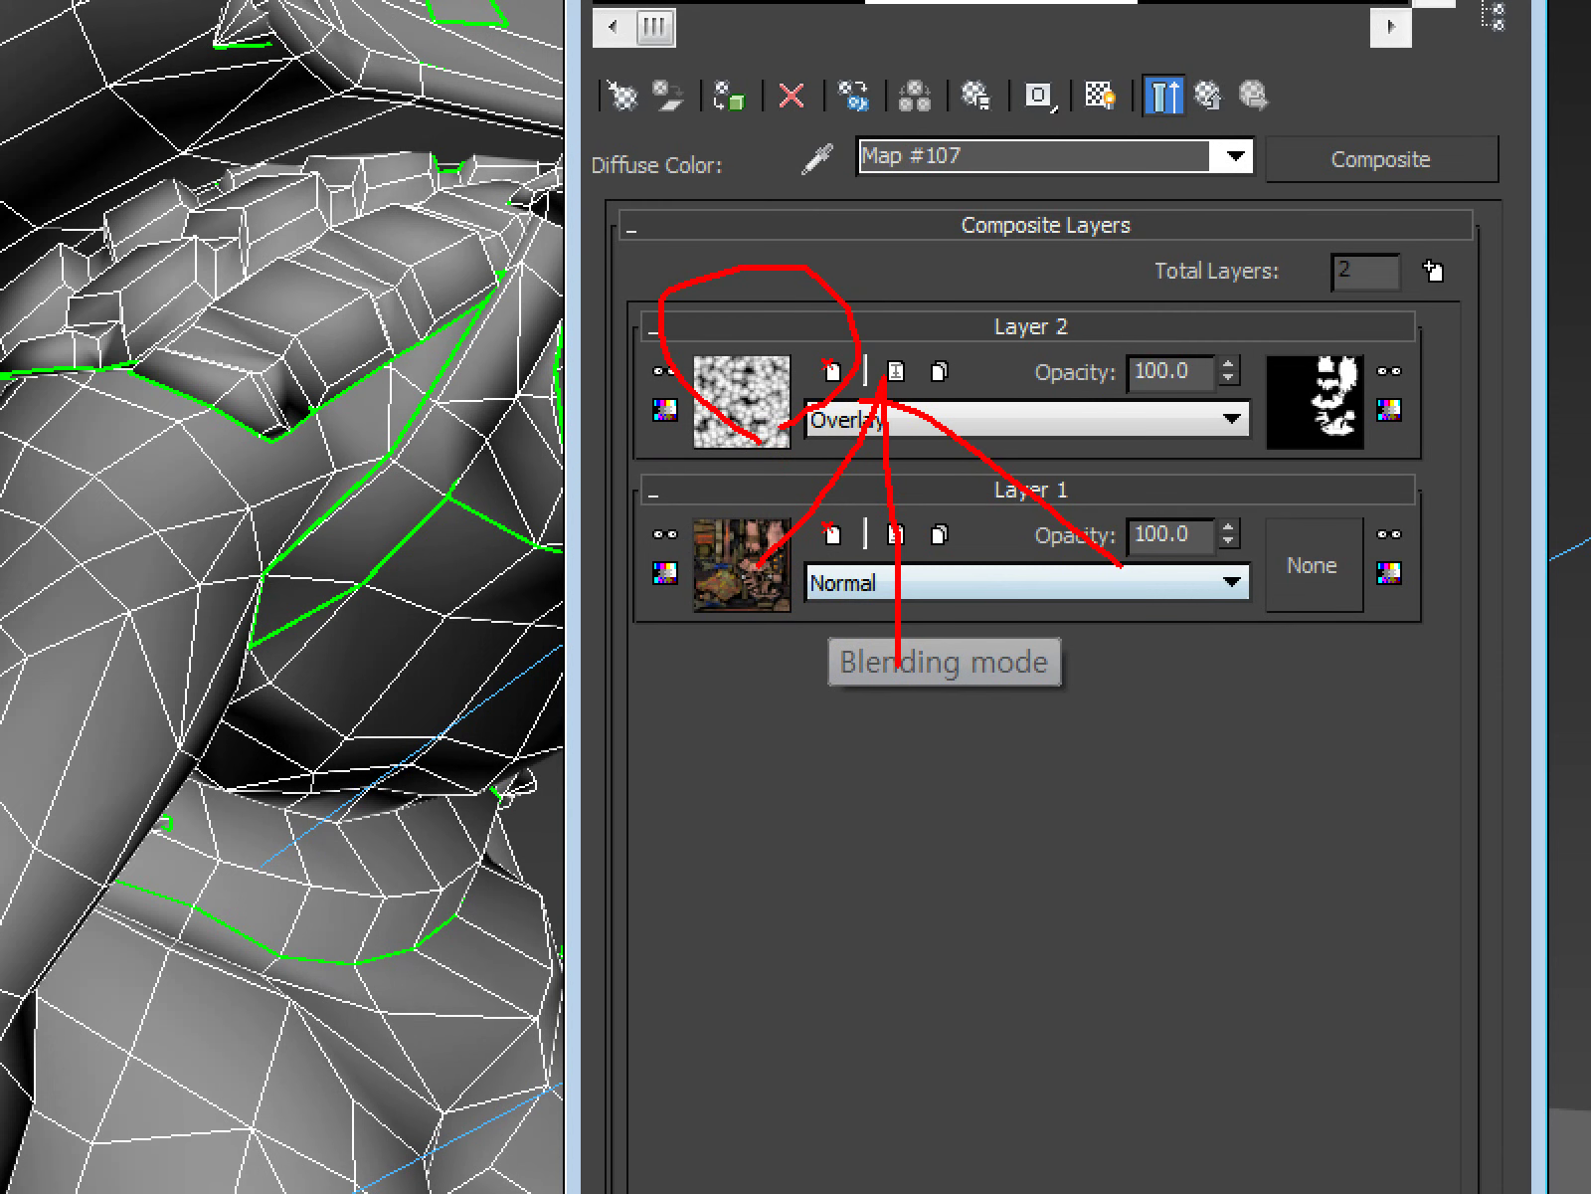
left_click_drag(796, 348, 1542, 339)
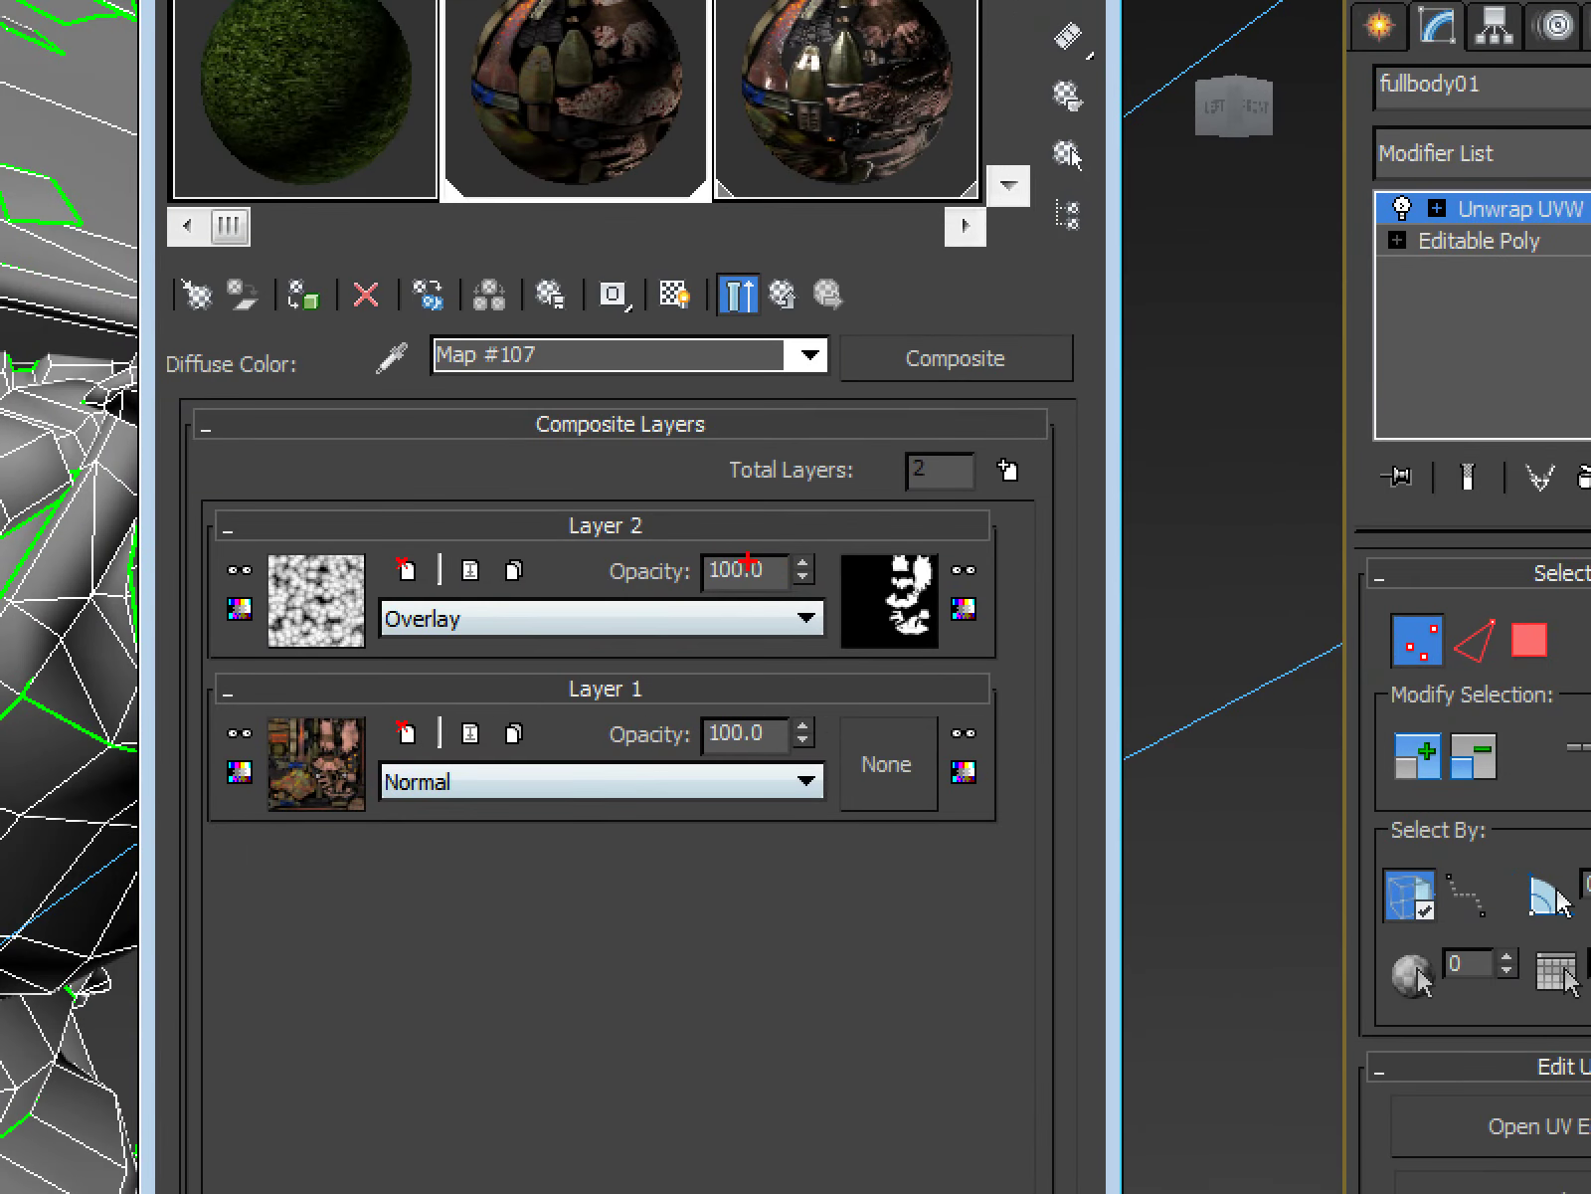
left_click_drag(803, 508, 718, 594)
mouse_move(512, 517)
left_mouse_down()
mouse_move(169, 569)
mouse_move(635, 806)
mouse_move(1000, 786)
left_mouse_up()
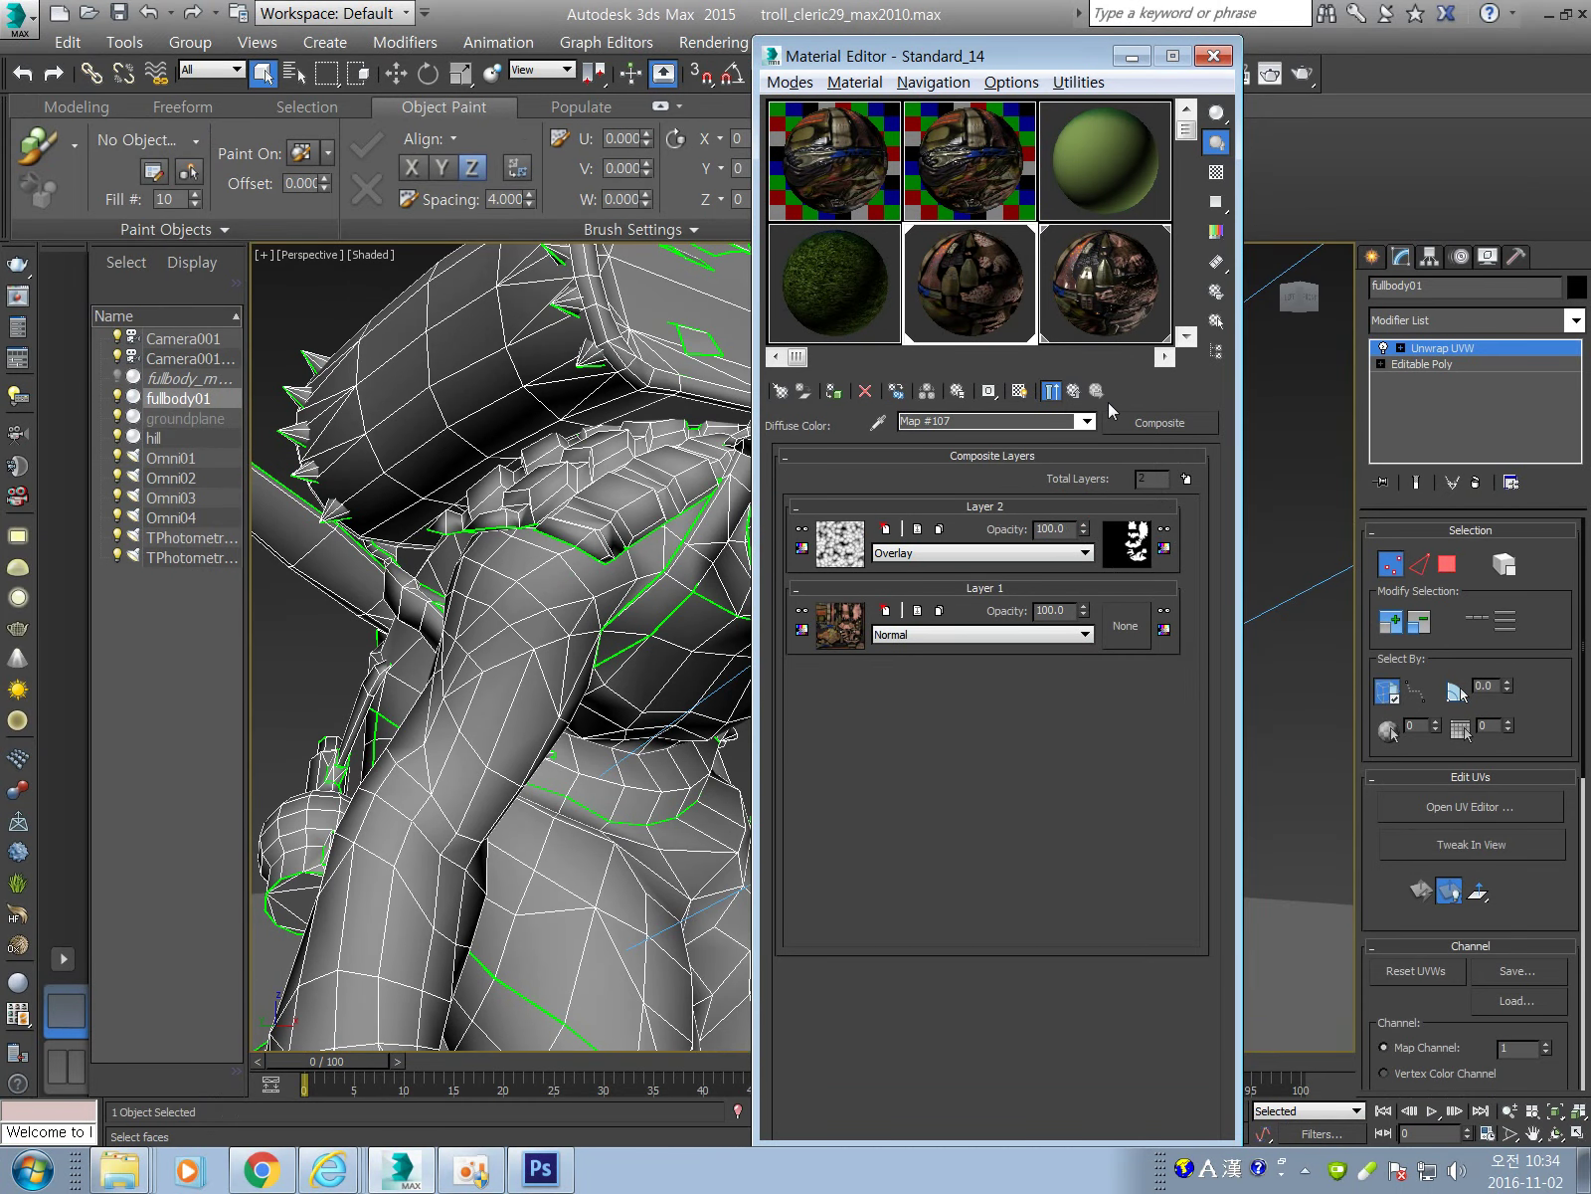
Go up to the Standard_14 material's top level and render the Perspective view of the troll.
left_click(1079, 393)
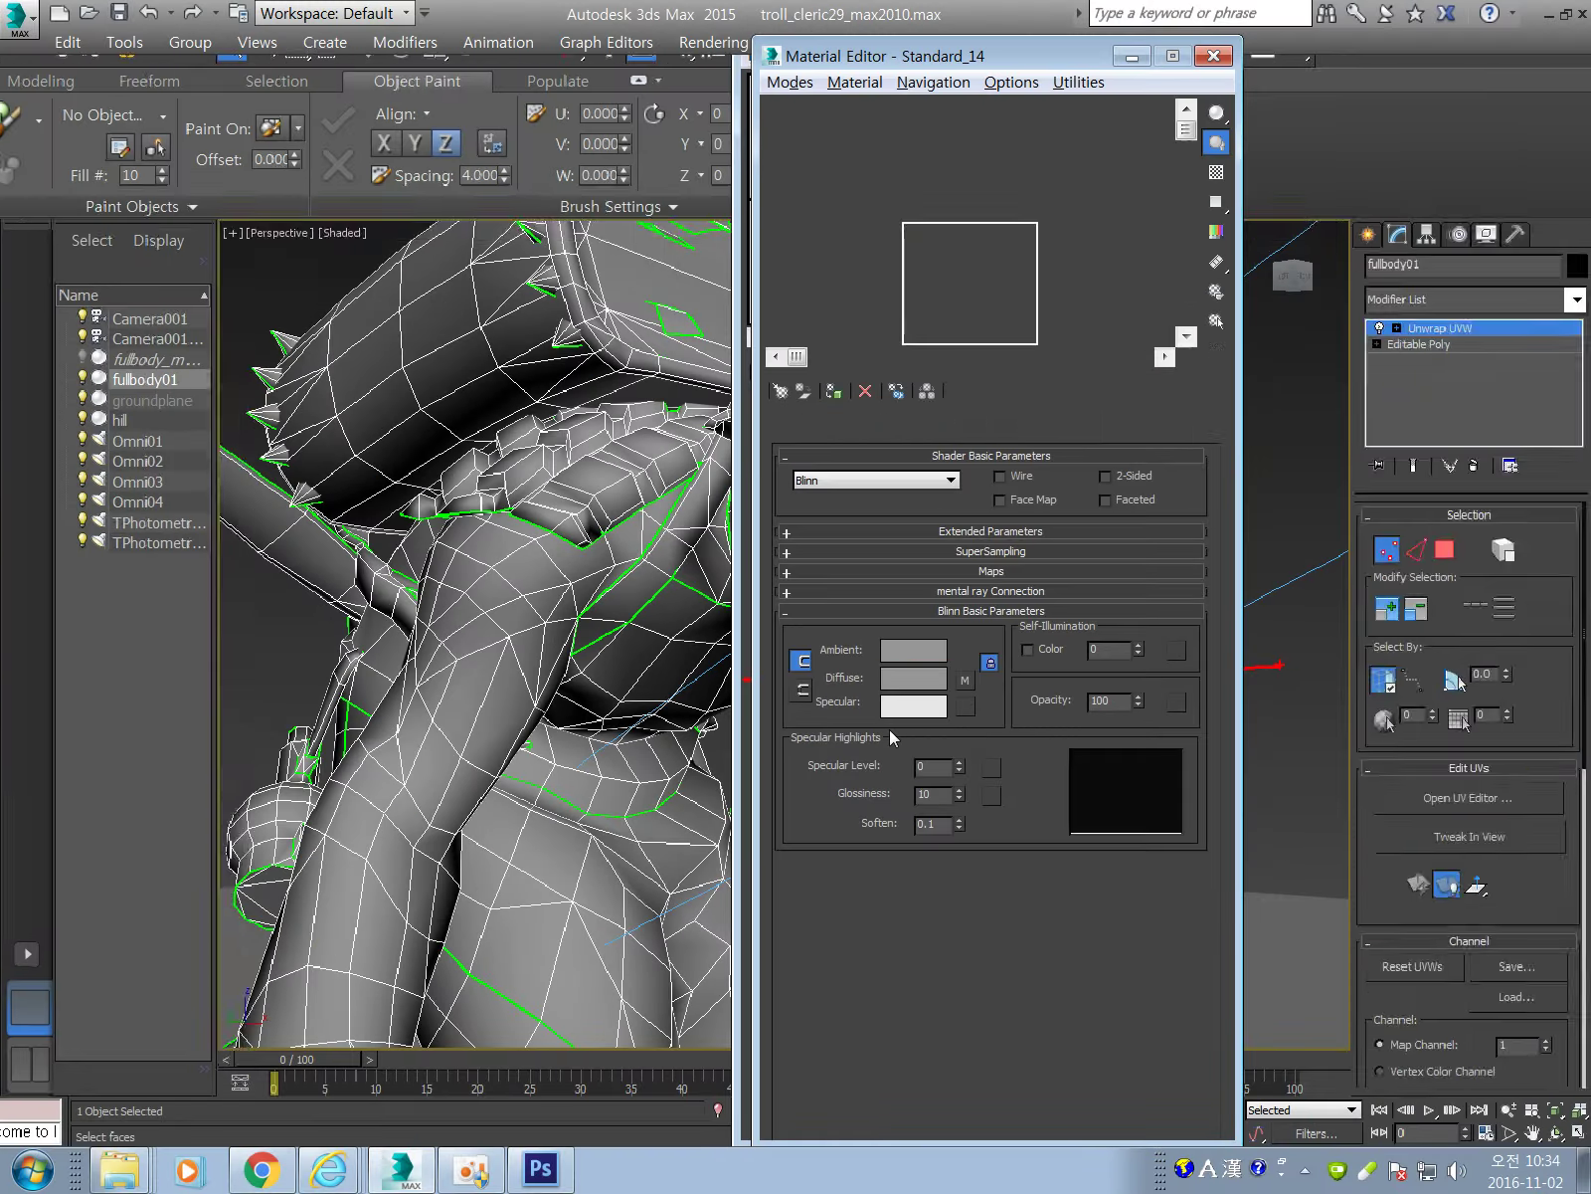
left_click_drag(1035, 57, 1228, 74)
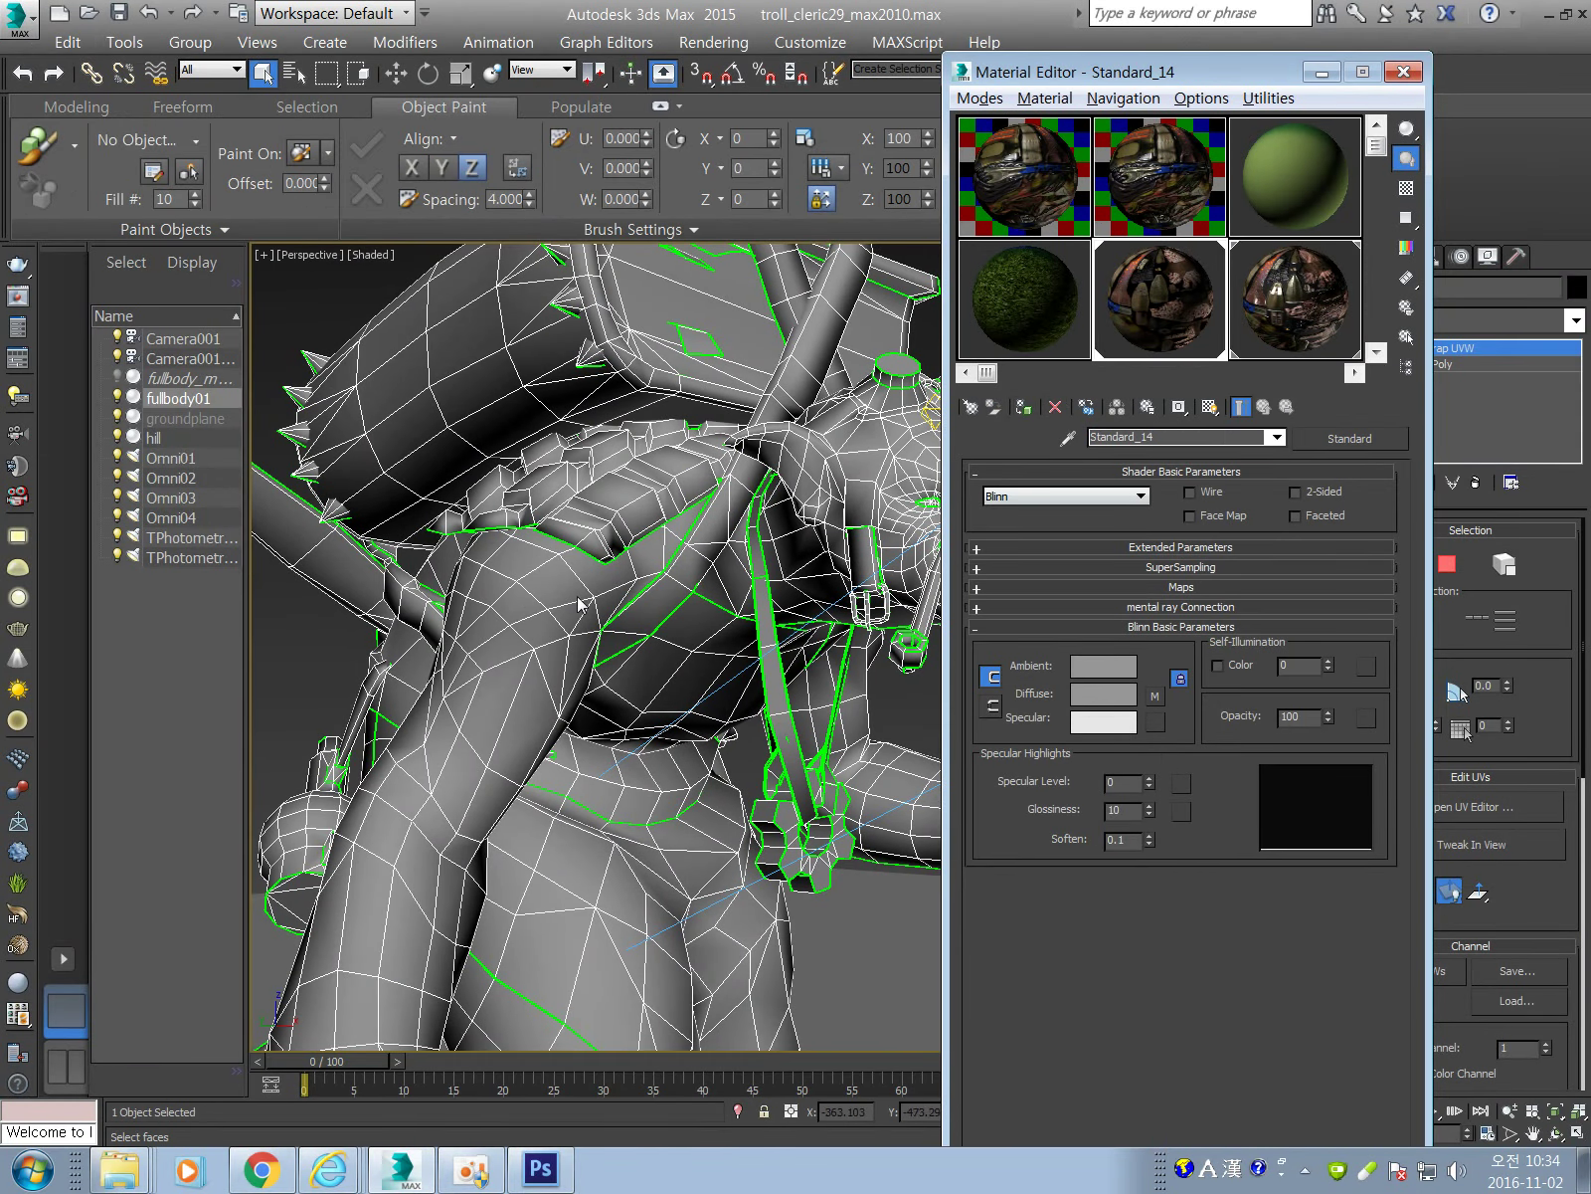
key("shift+q")
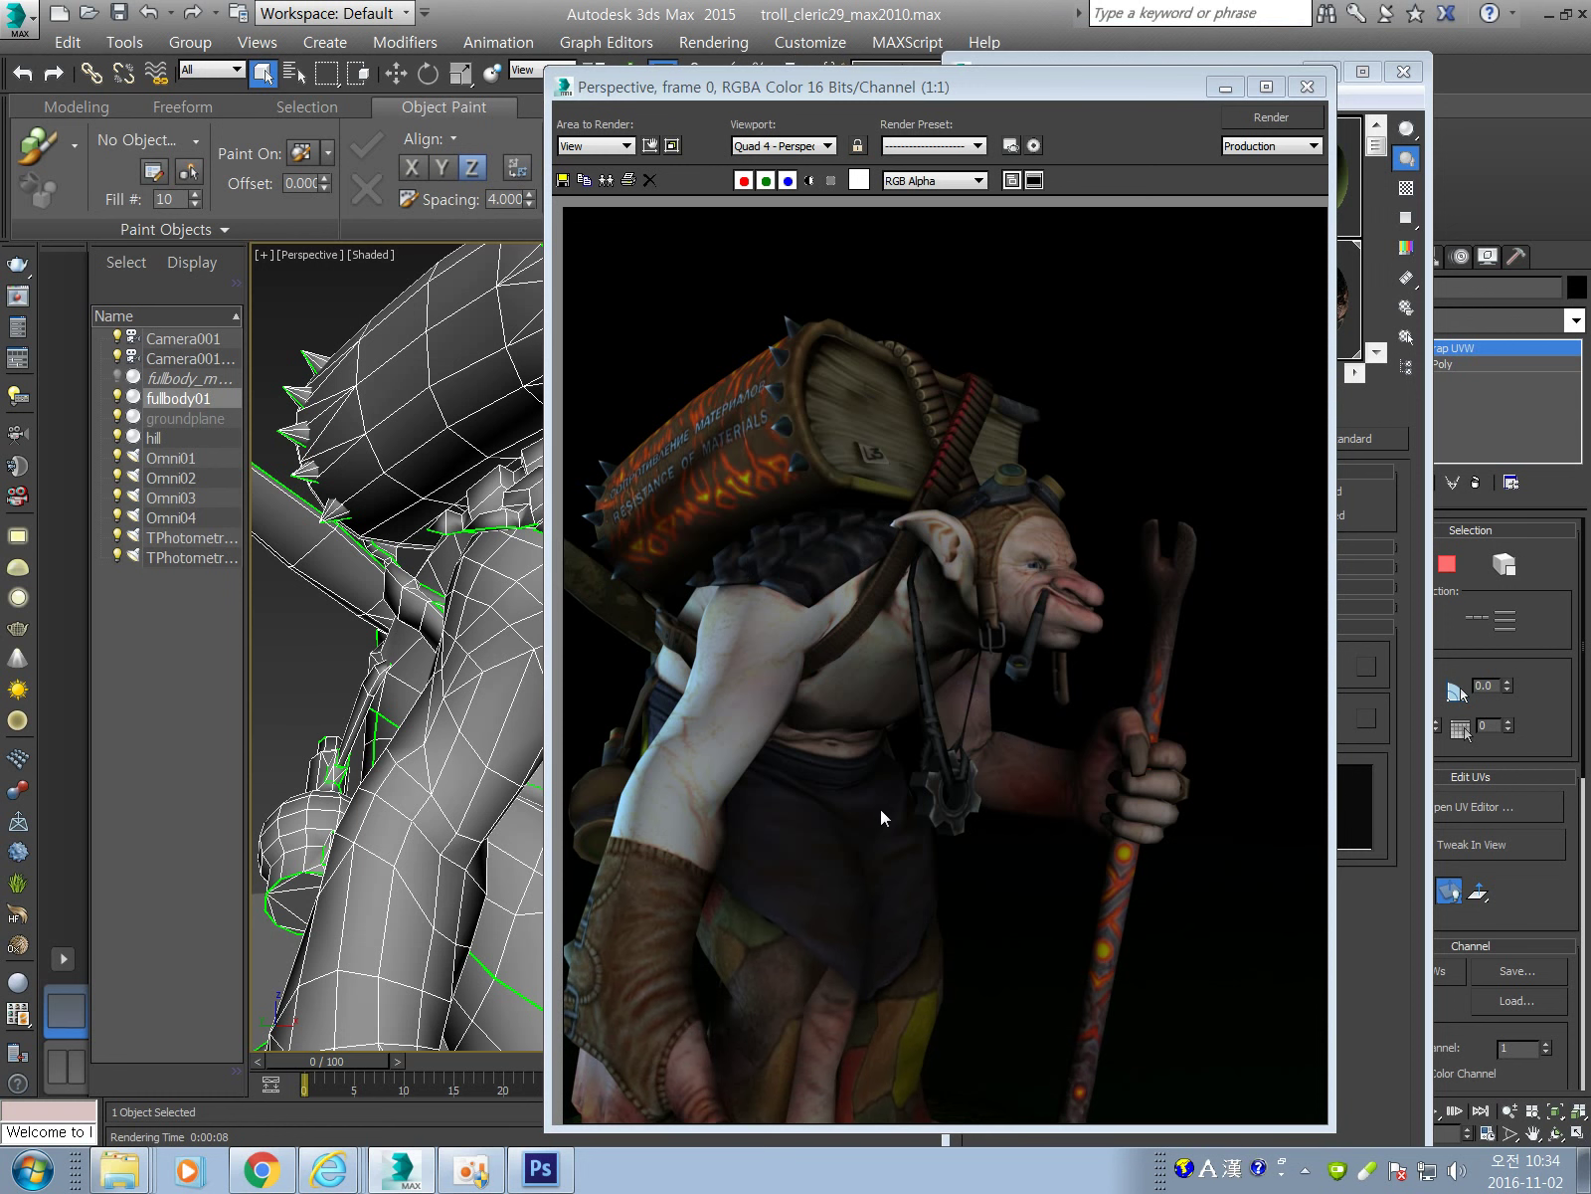
left_click_drag(1036, 94, 748, 55)
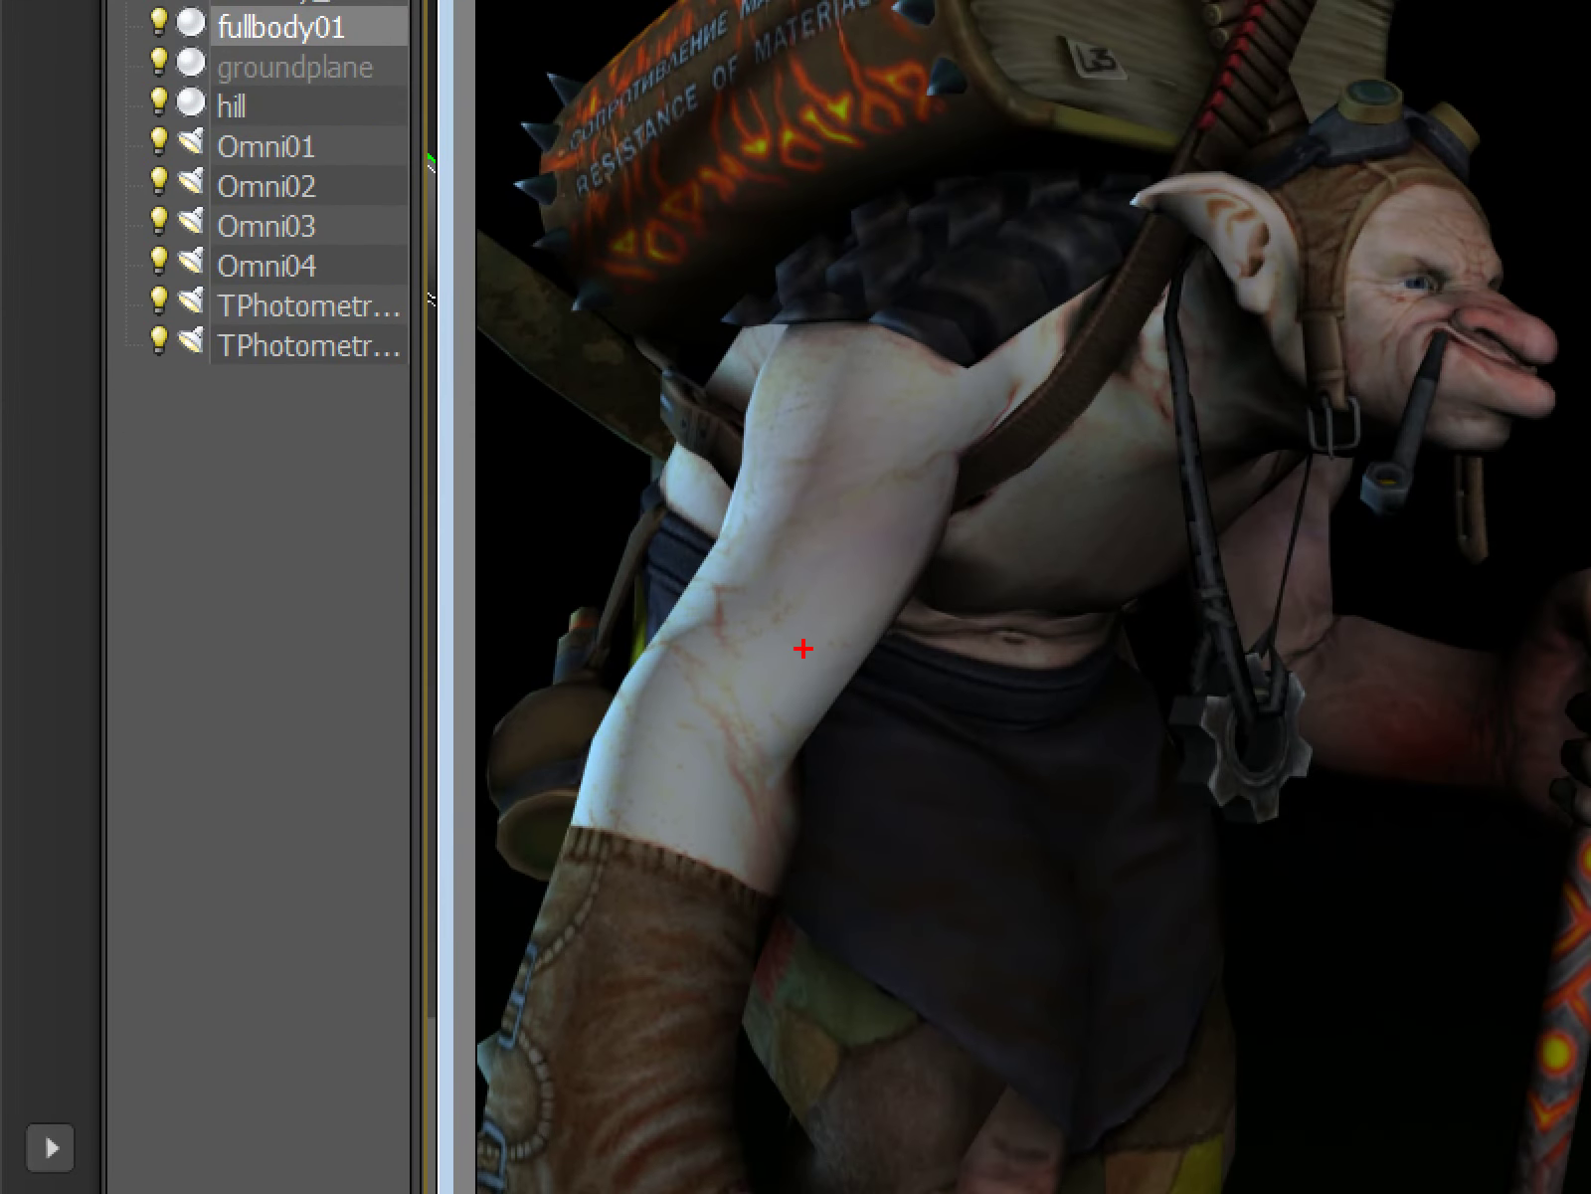
Examine the skin on the troll's arm, chest and face in the render, and close the render window.
left_click_drag(402, 690, 417, 789)
left_click_drag(744, 648, 957, 455)
left_click_drag(1041, 542, 1046, 617)
mouse_move(1067, 595)
left_mouse_down()
mouse_move(1190, 555)
mouse_move(1179, 593)
left_mouse_up()
left_click_drag(1197, 398, 1251, 515)
left_click_drag(1258, 428, 1445, 408)
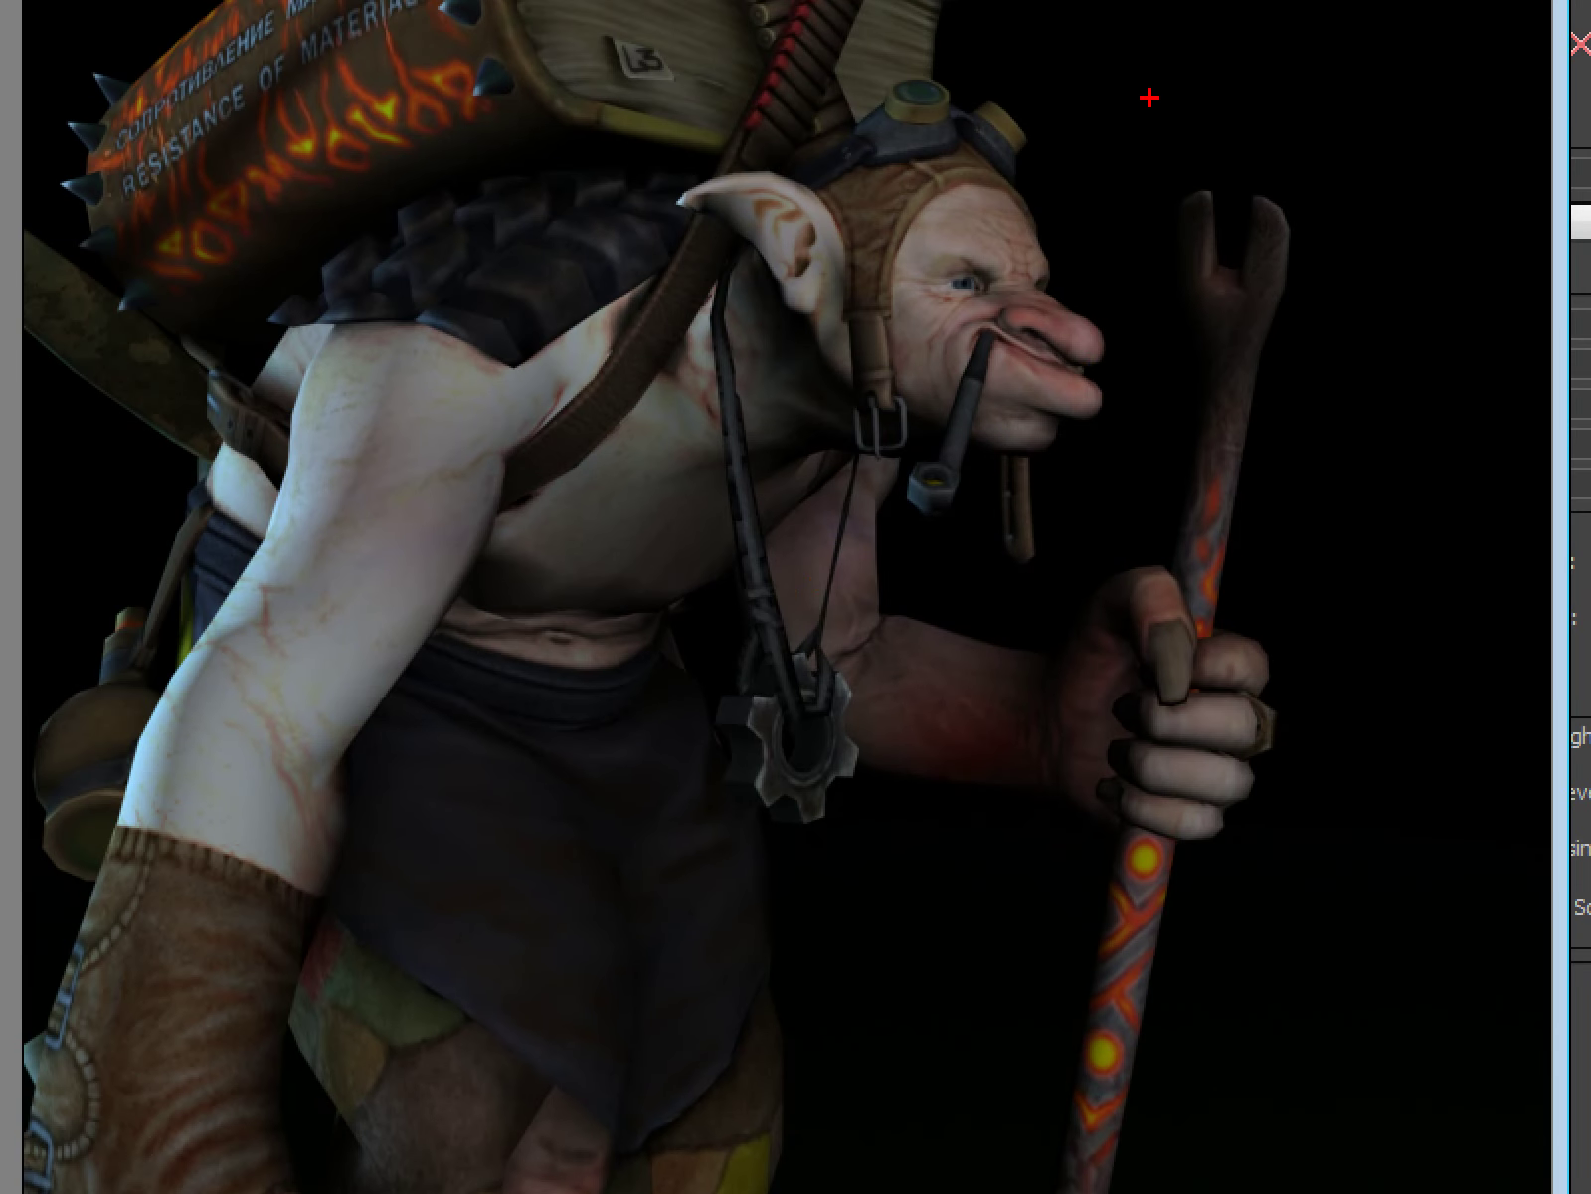
left_click_drag(833, 427, 667, 689)
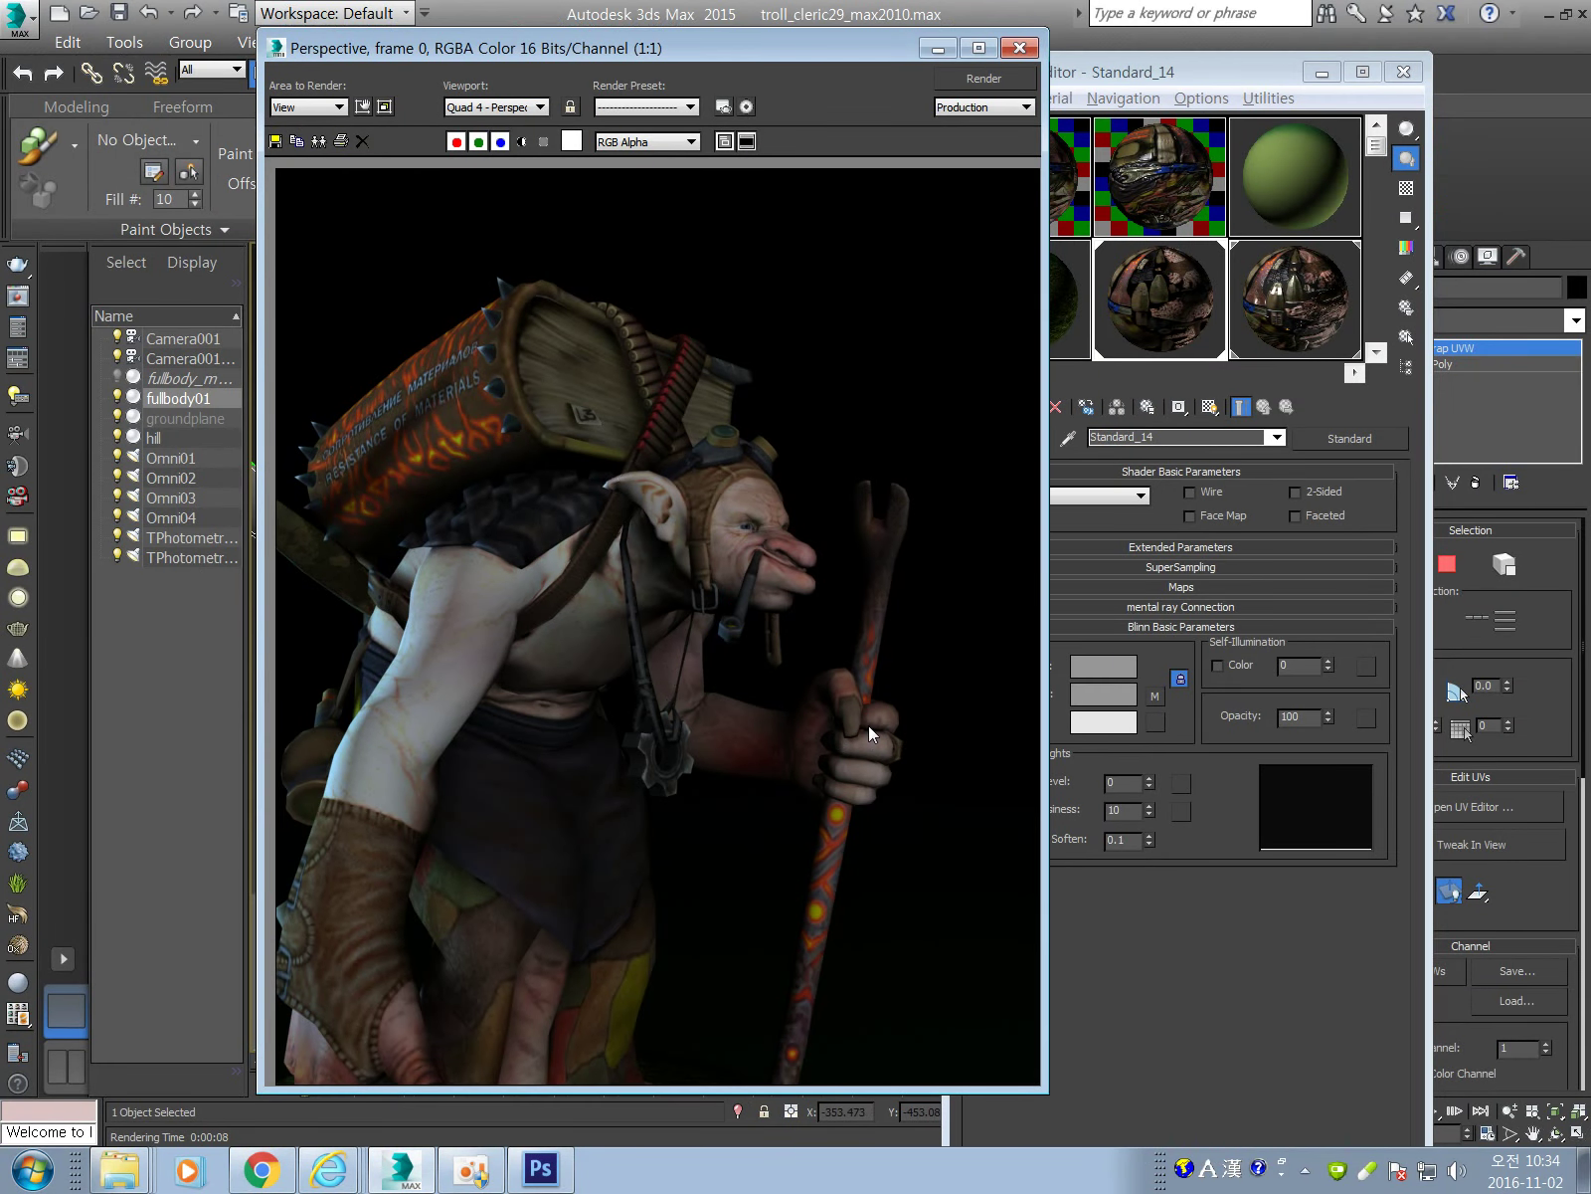
left_click(1020, 49)
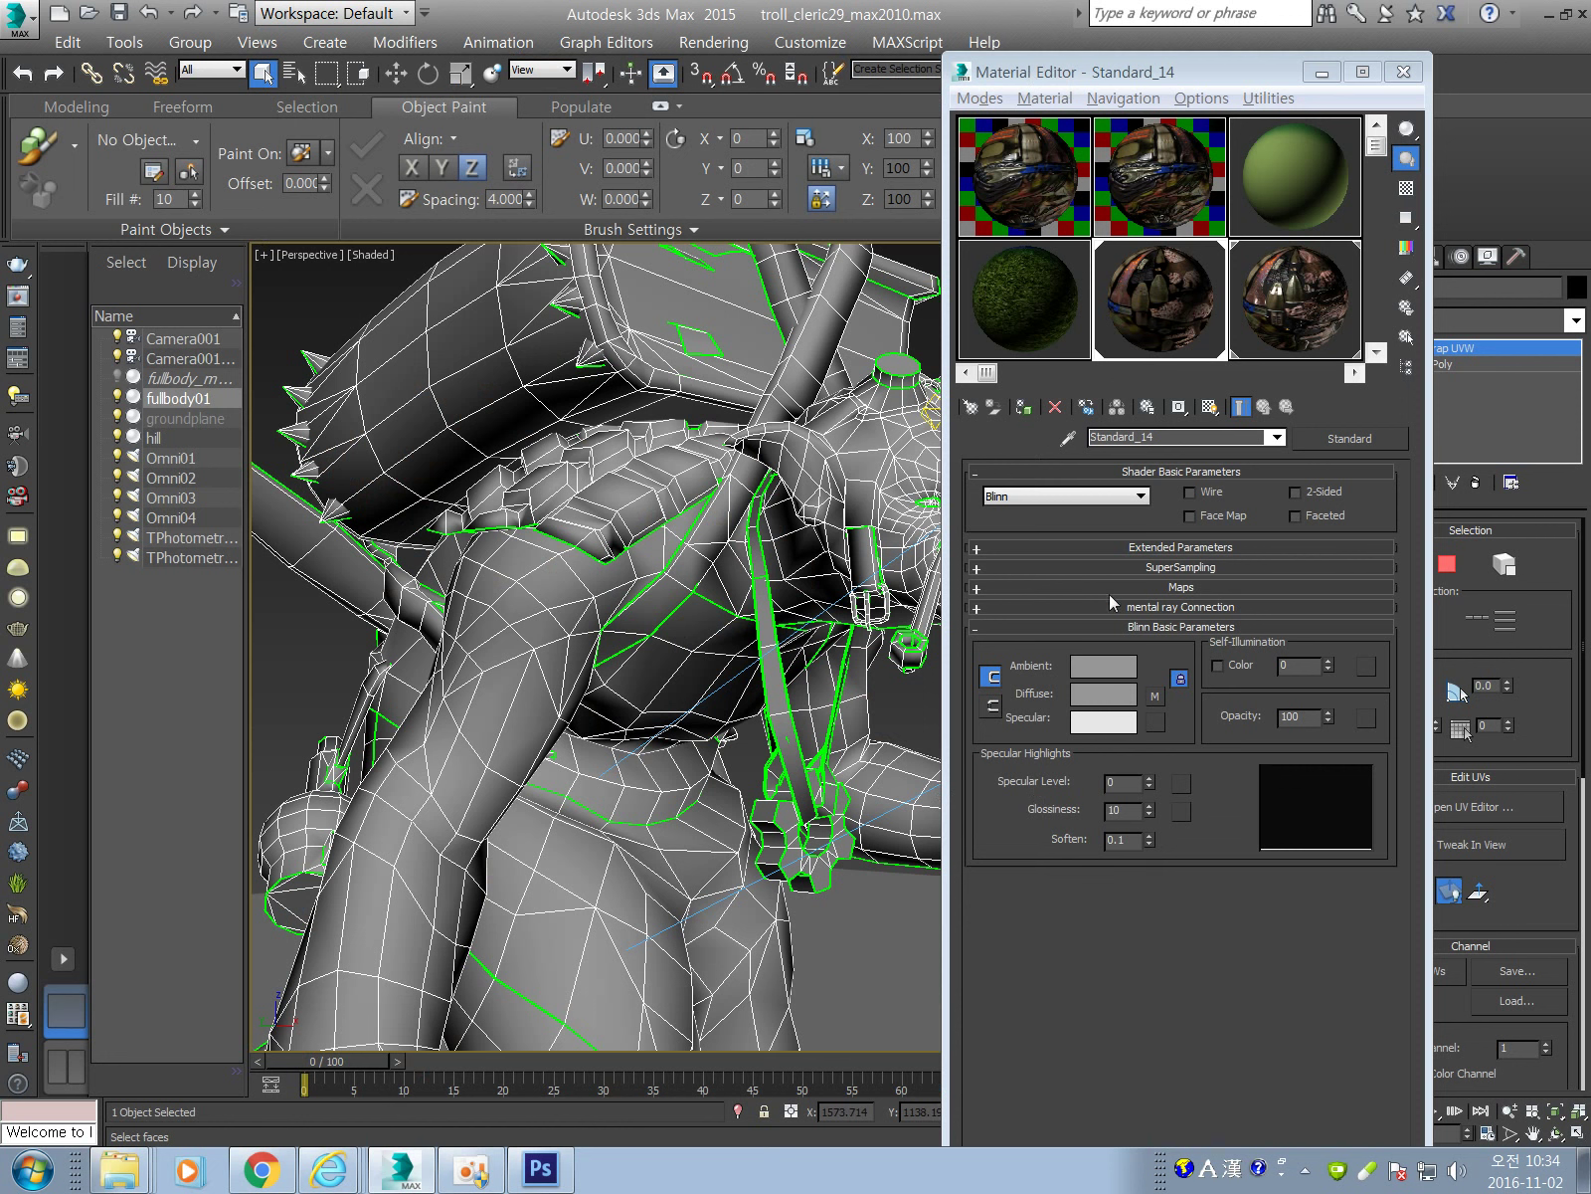
left_click(475, 1172)
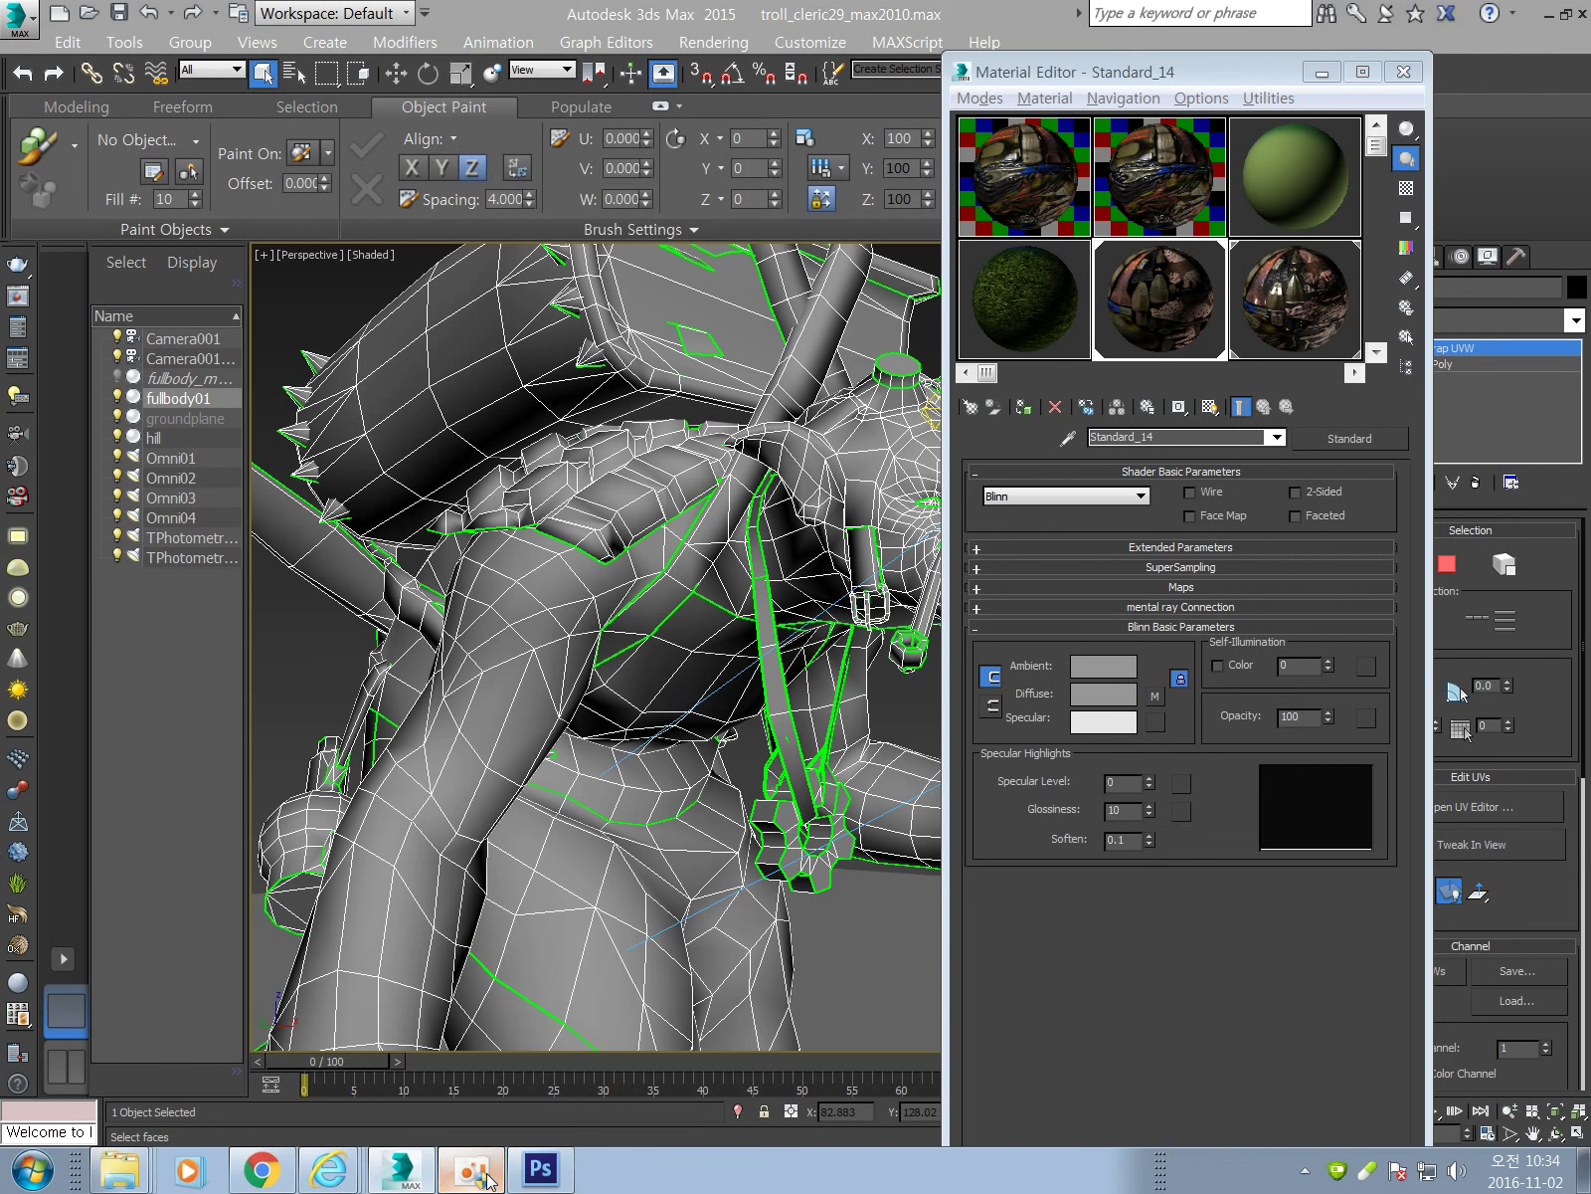
left_click_drag(597, 456, 954, 510)
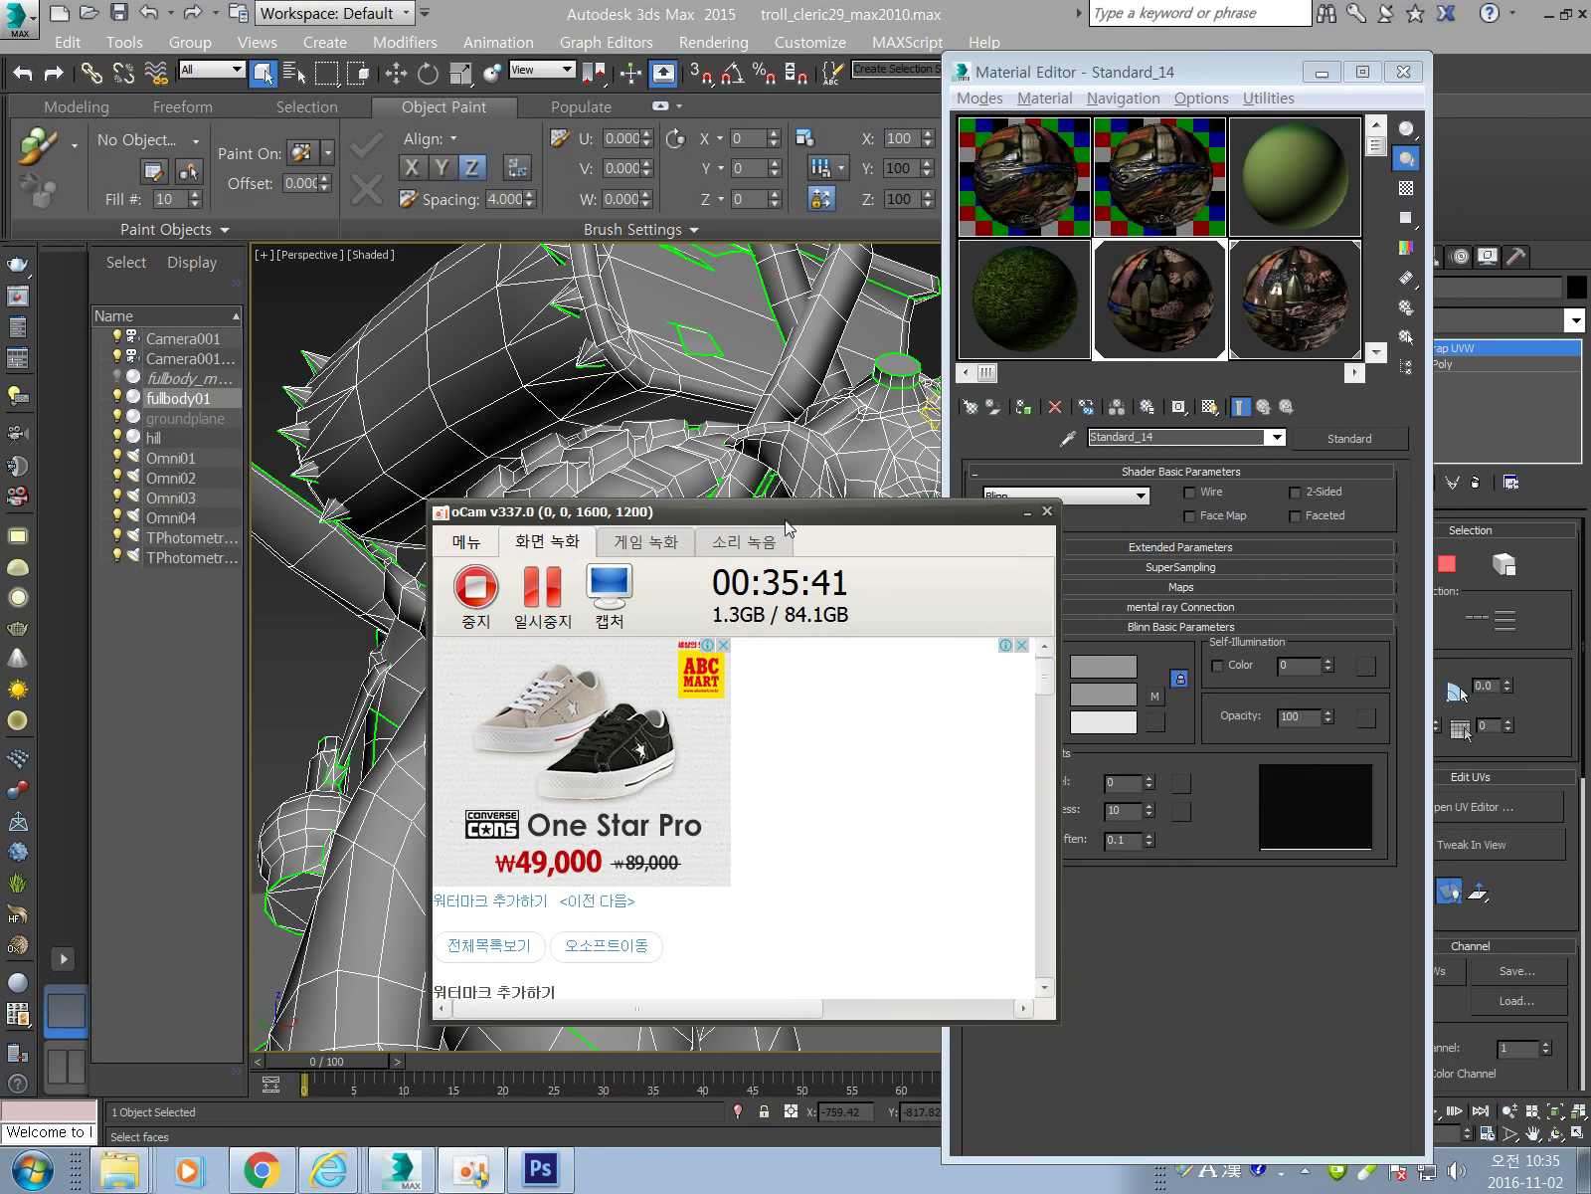
left_click(1027, 513)
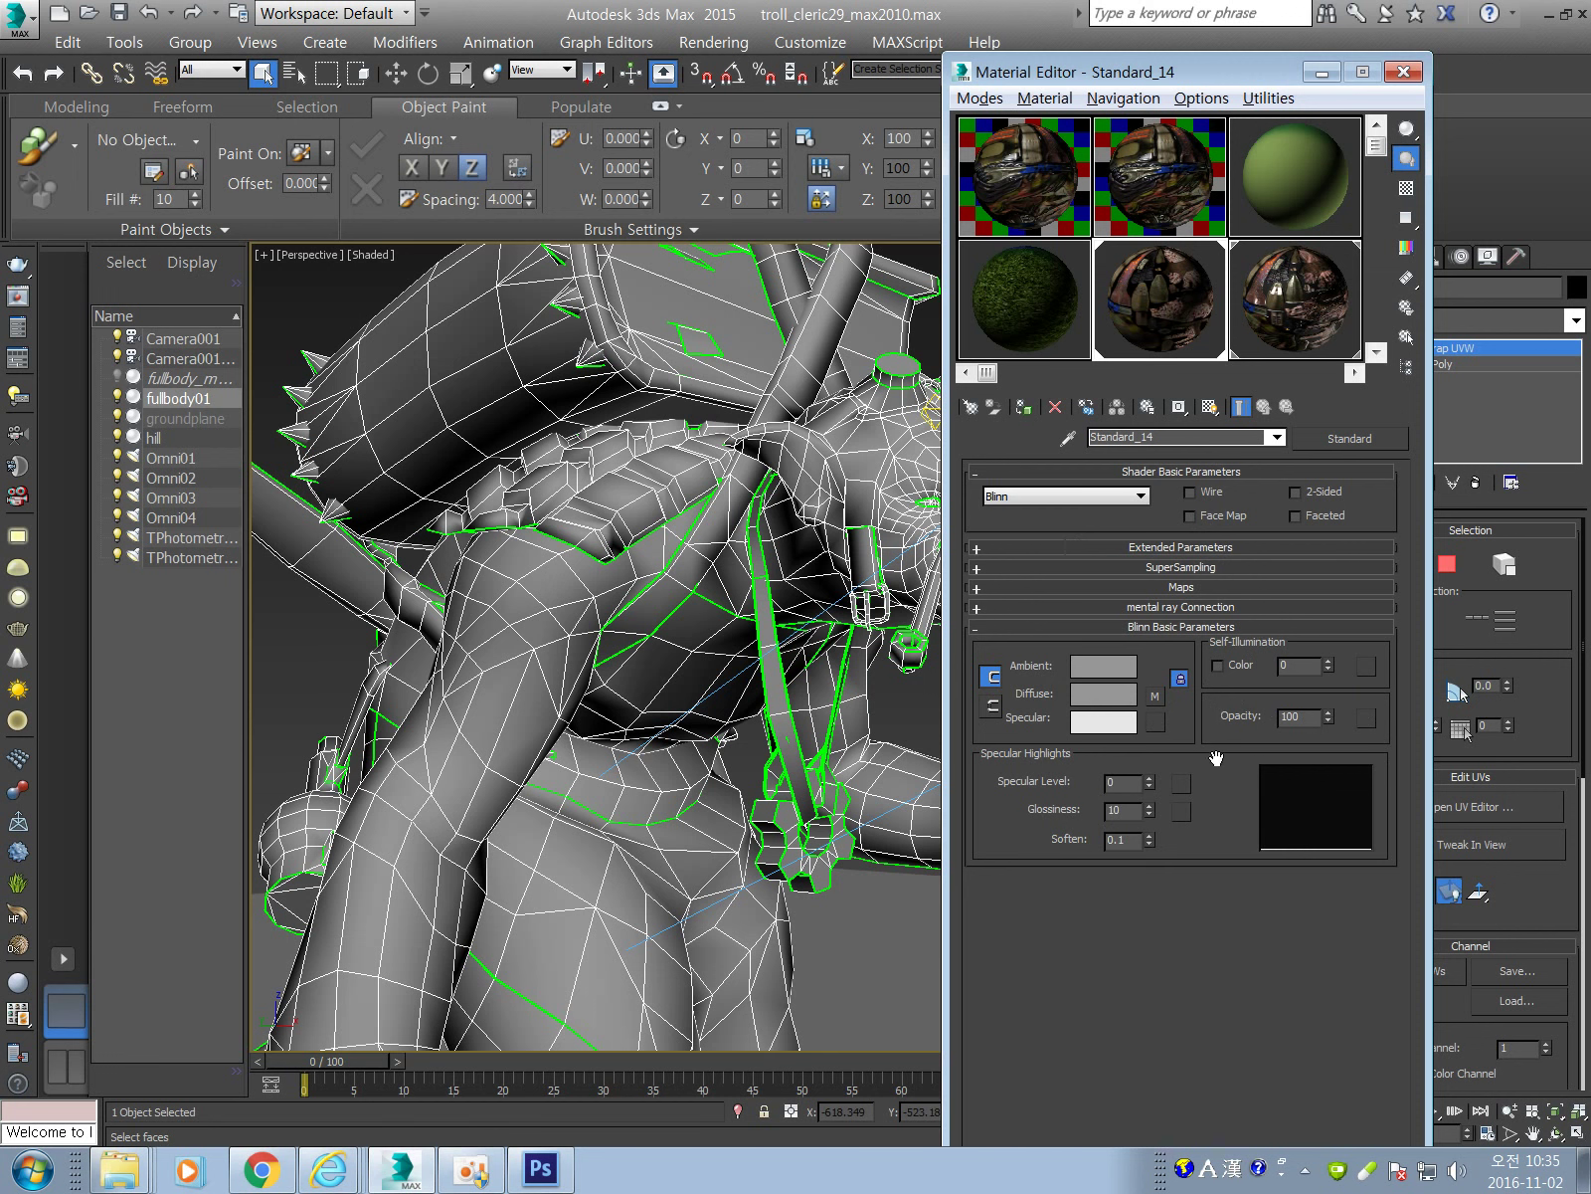
left_click_drag(1236, 78, 1204, 60)
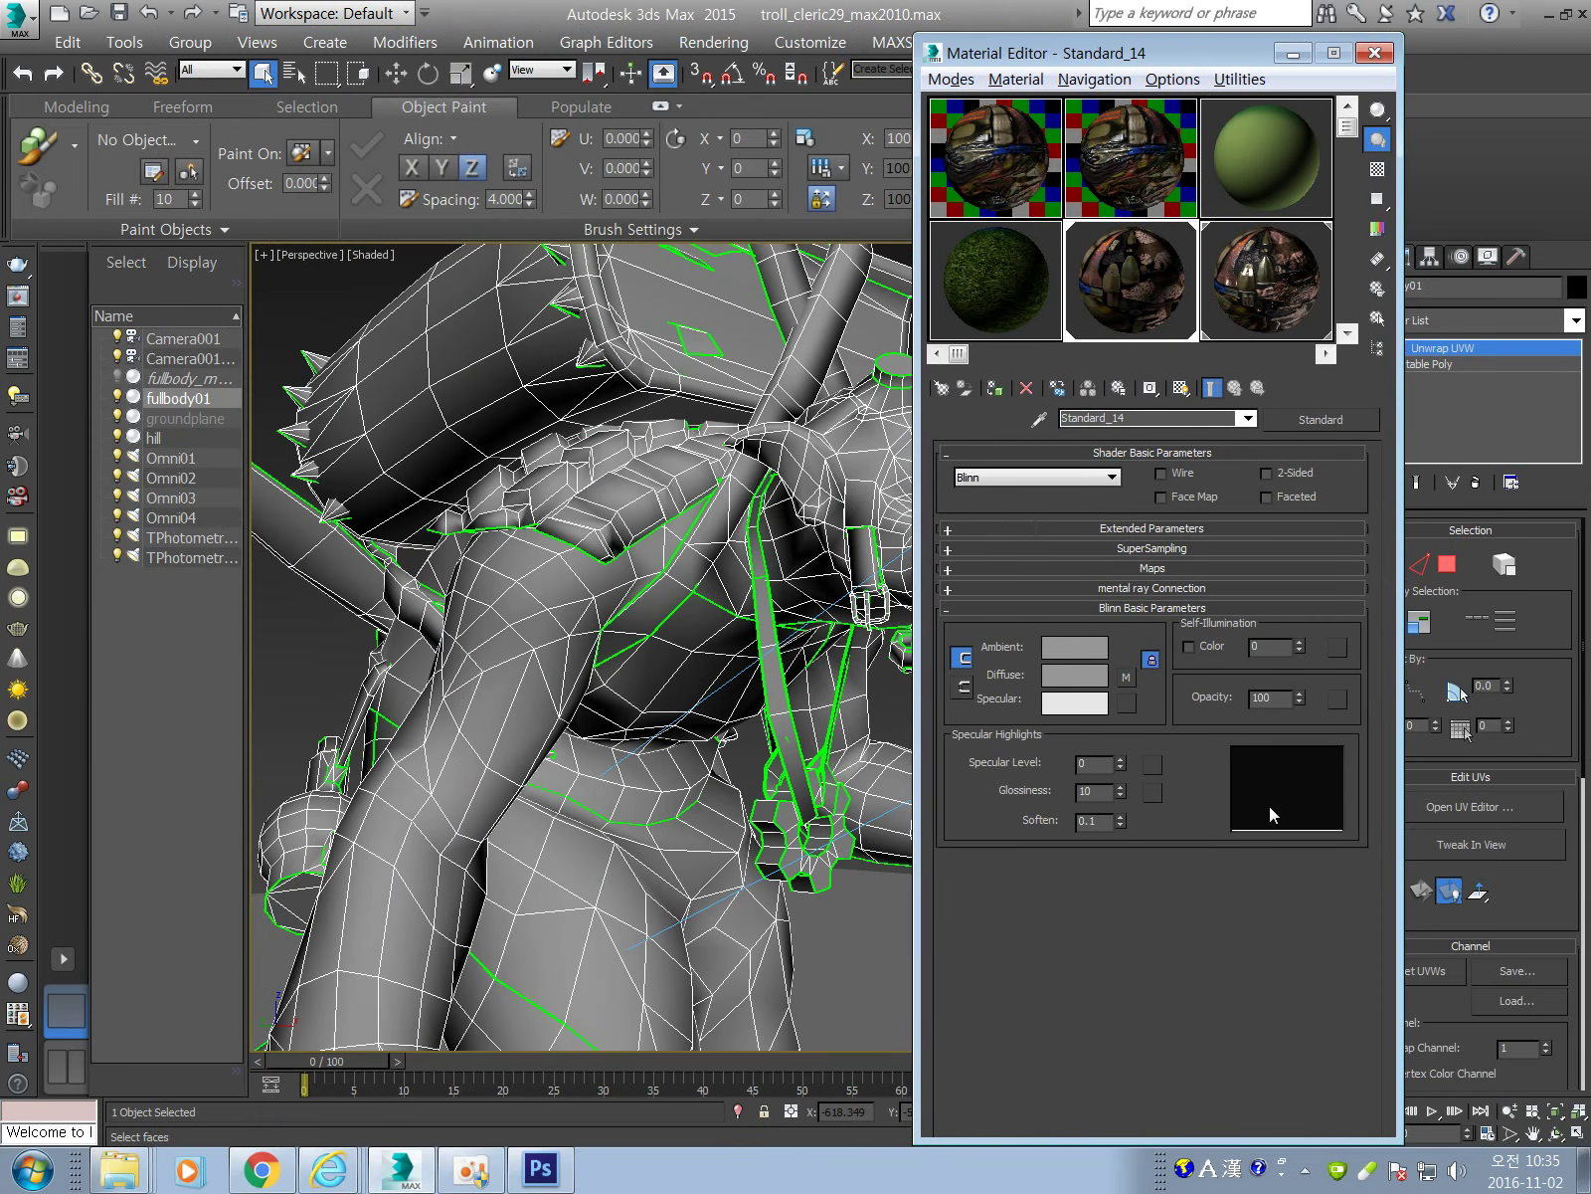
mouse_move(1234, 55)
left_mouse_down()
mouse_move(1066, 60)
mouse_move(1217, 62)
left_mouse_up()
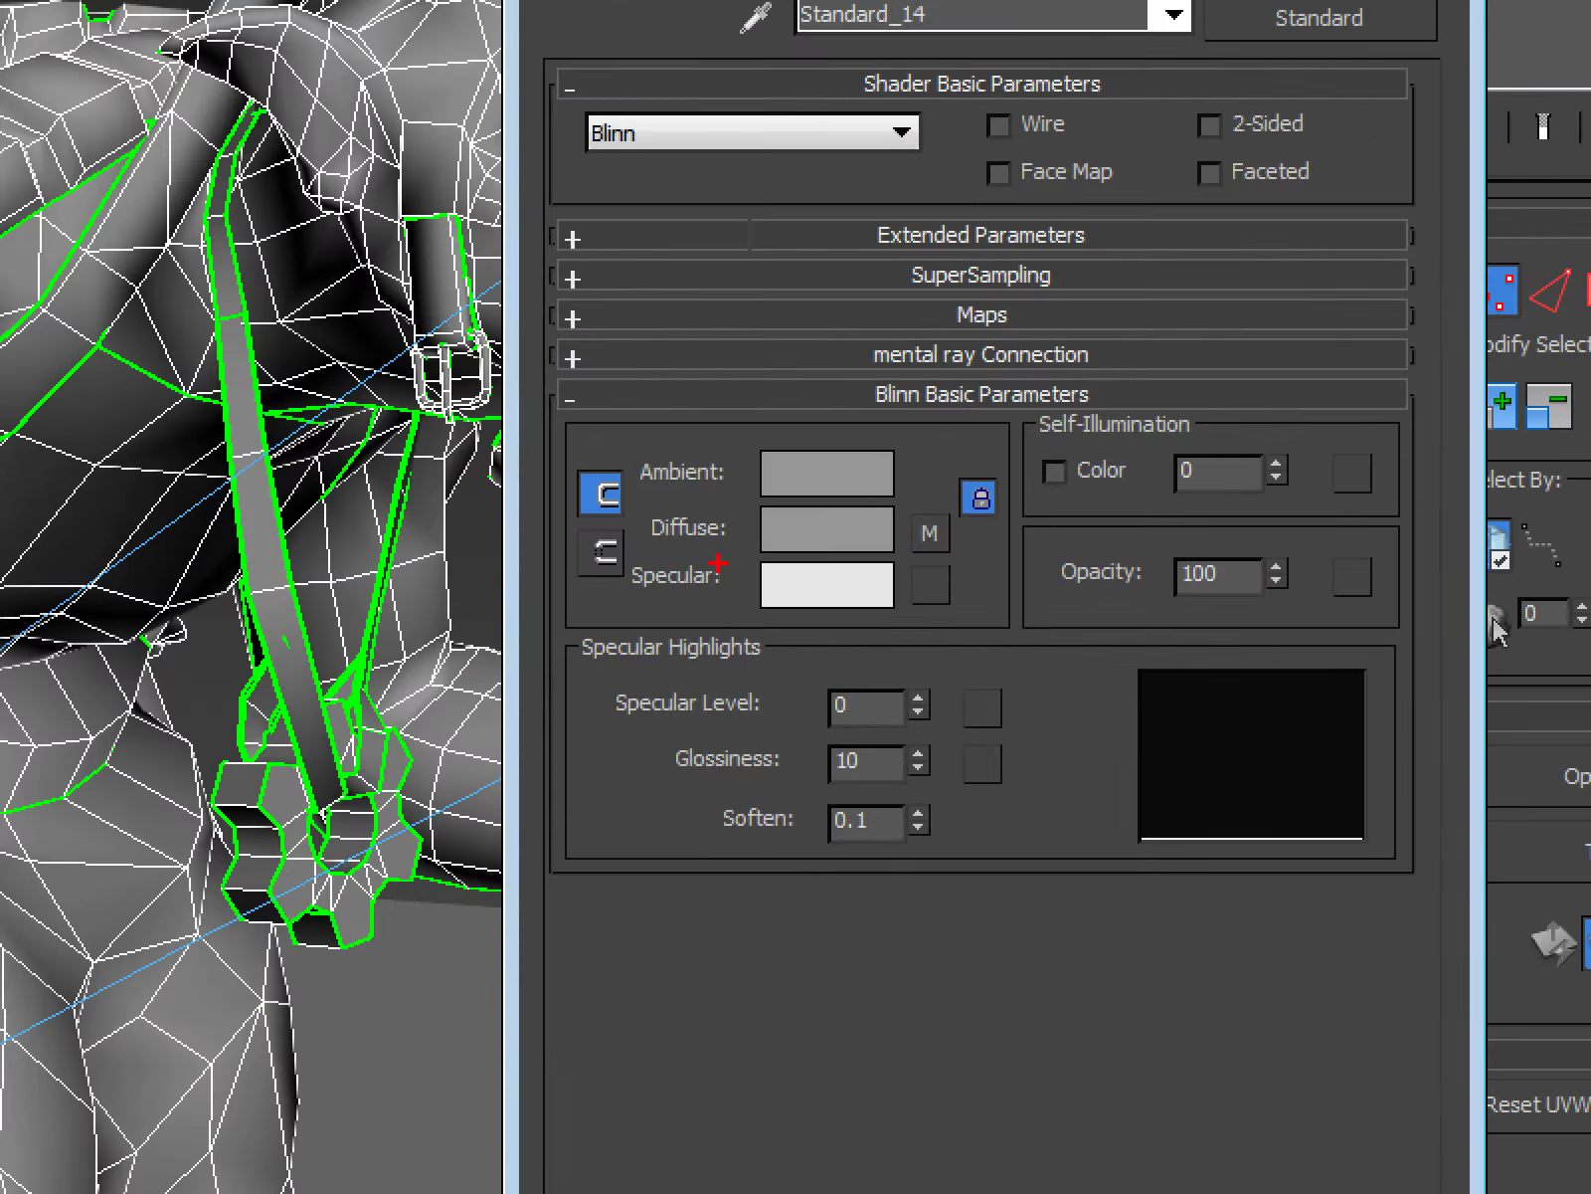
left_click_drag(985, 706, 1108, 724)
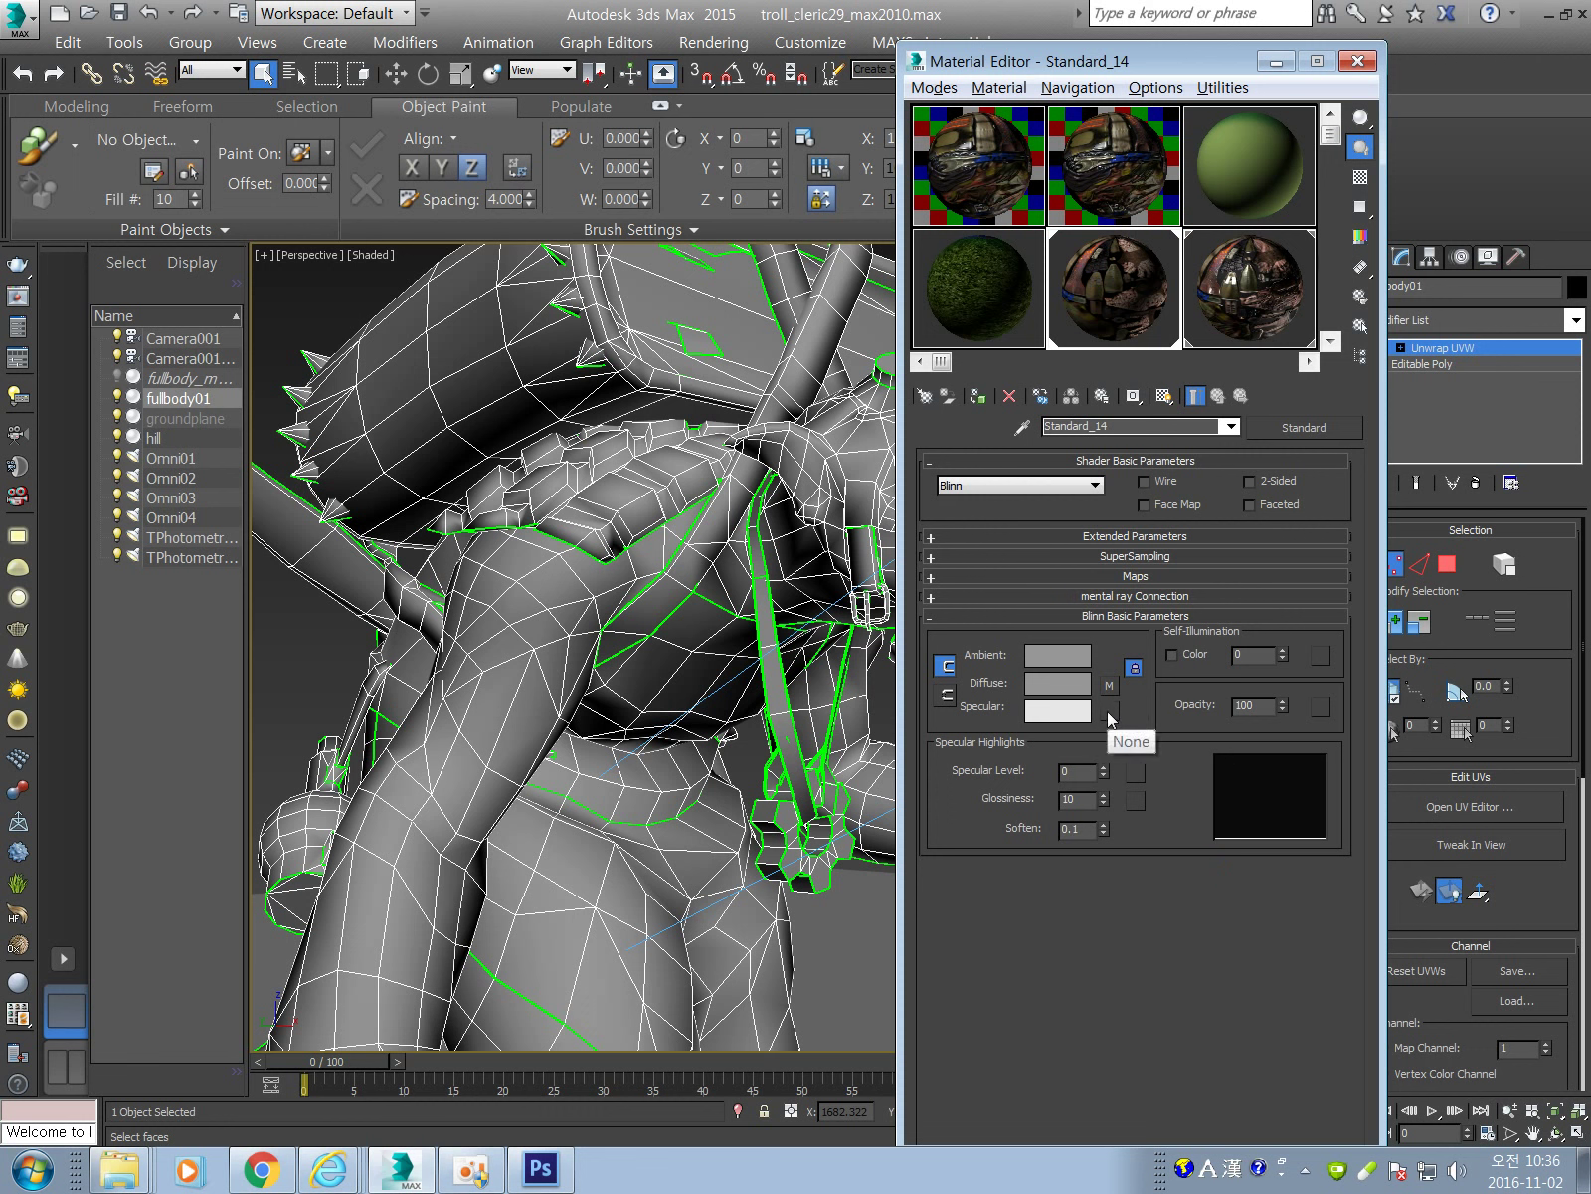
left_click(471, 1169)
left_click(1028, 511)
Load specular.jpg as a Bitmap into Standard_14's Specular color slot and go back up to the material's top level.
left_click(1111, 713)
double_click(944, 213)
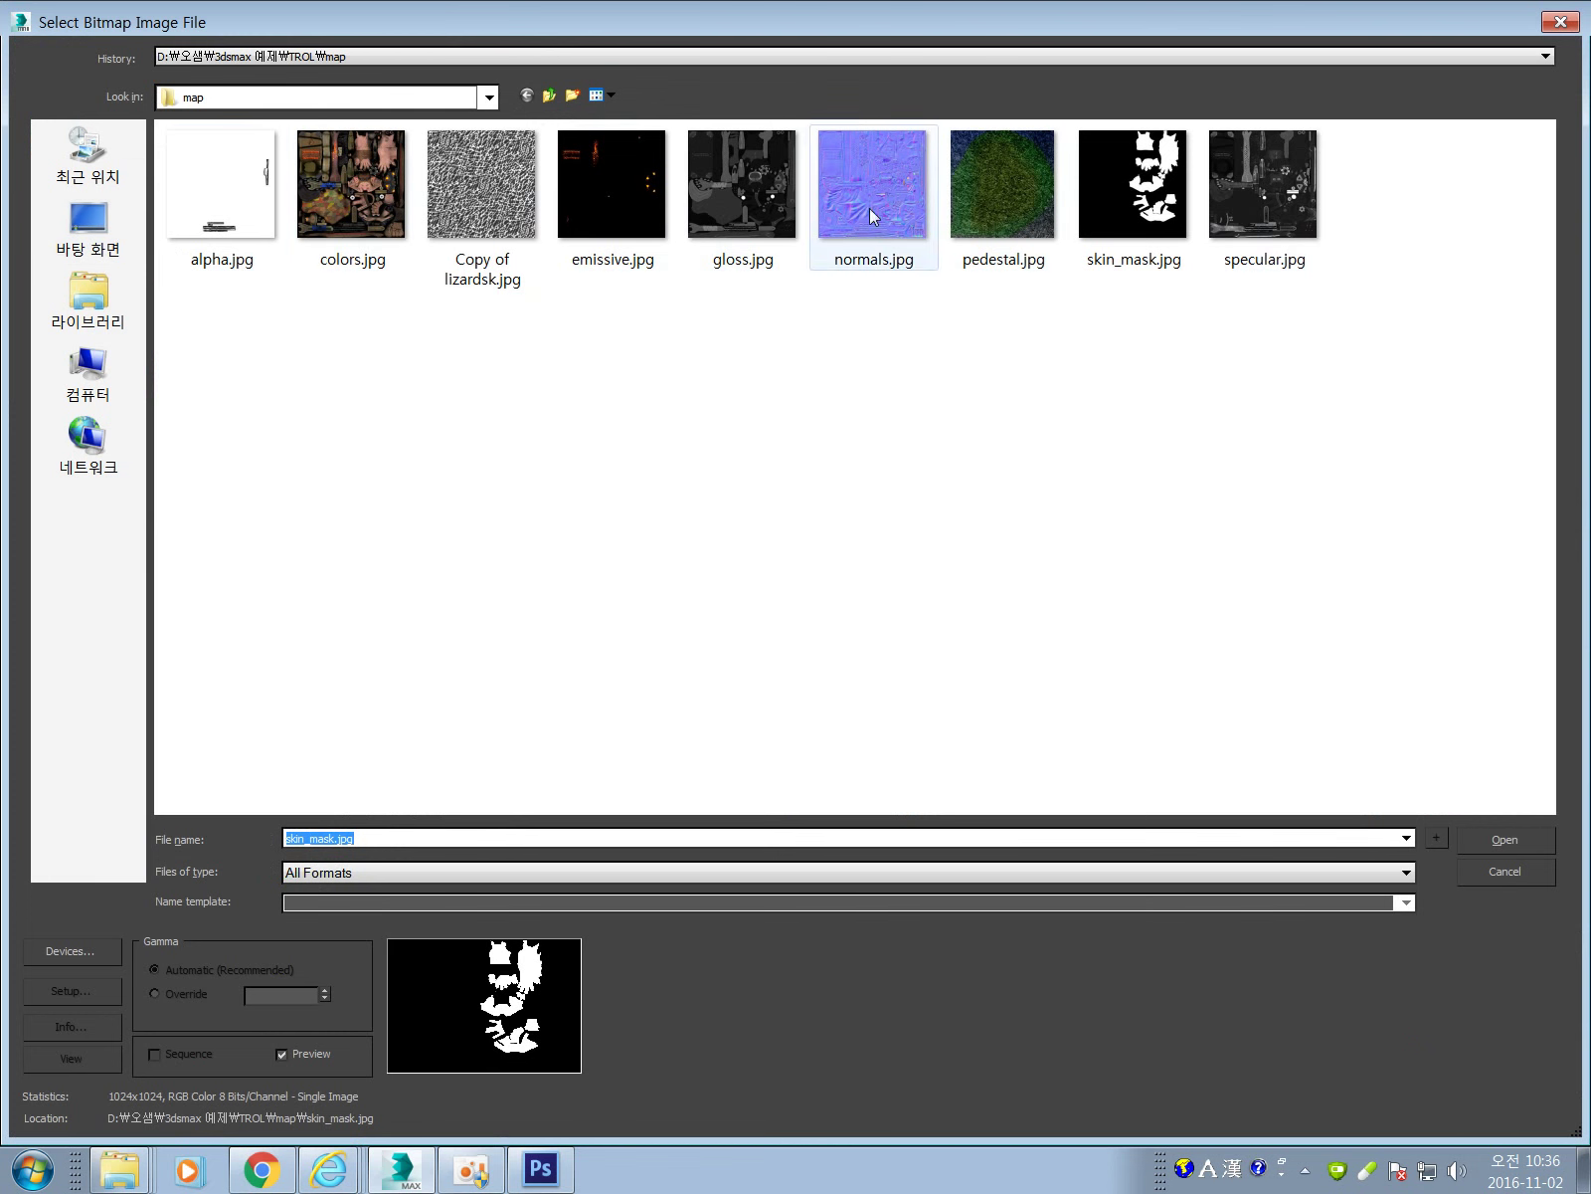
left_click(1263, 280)
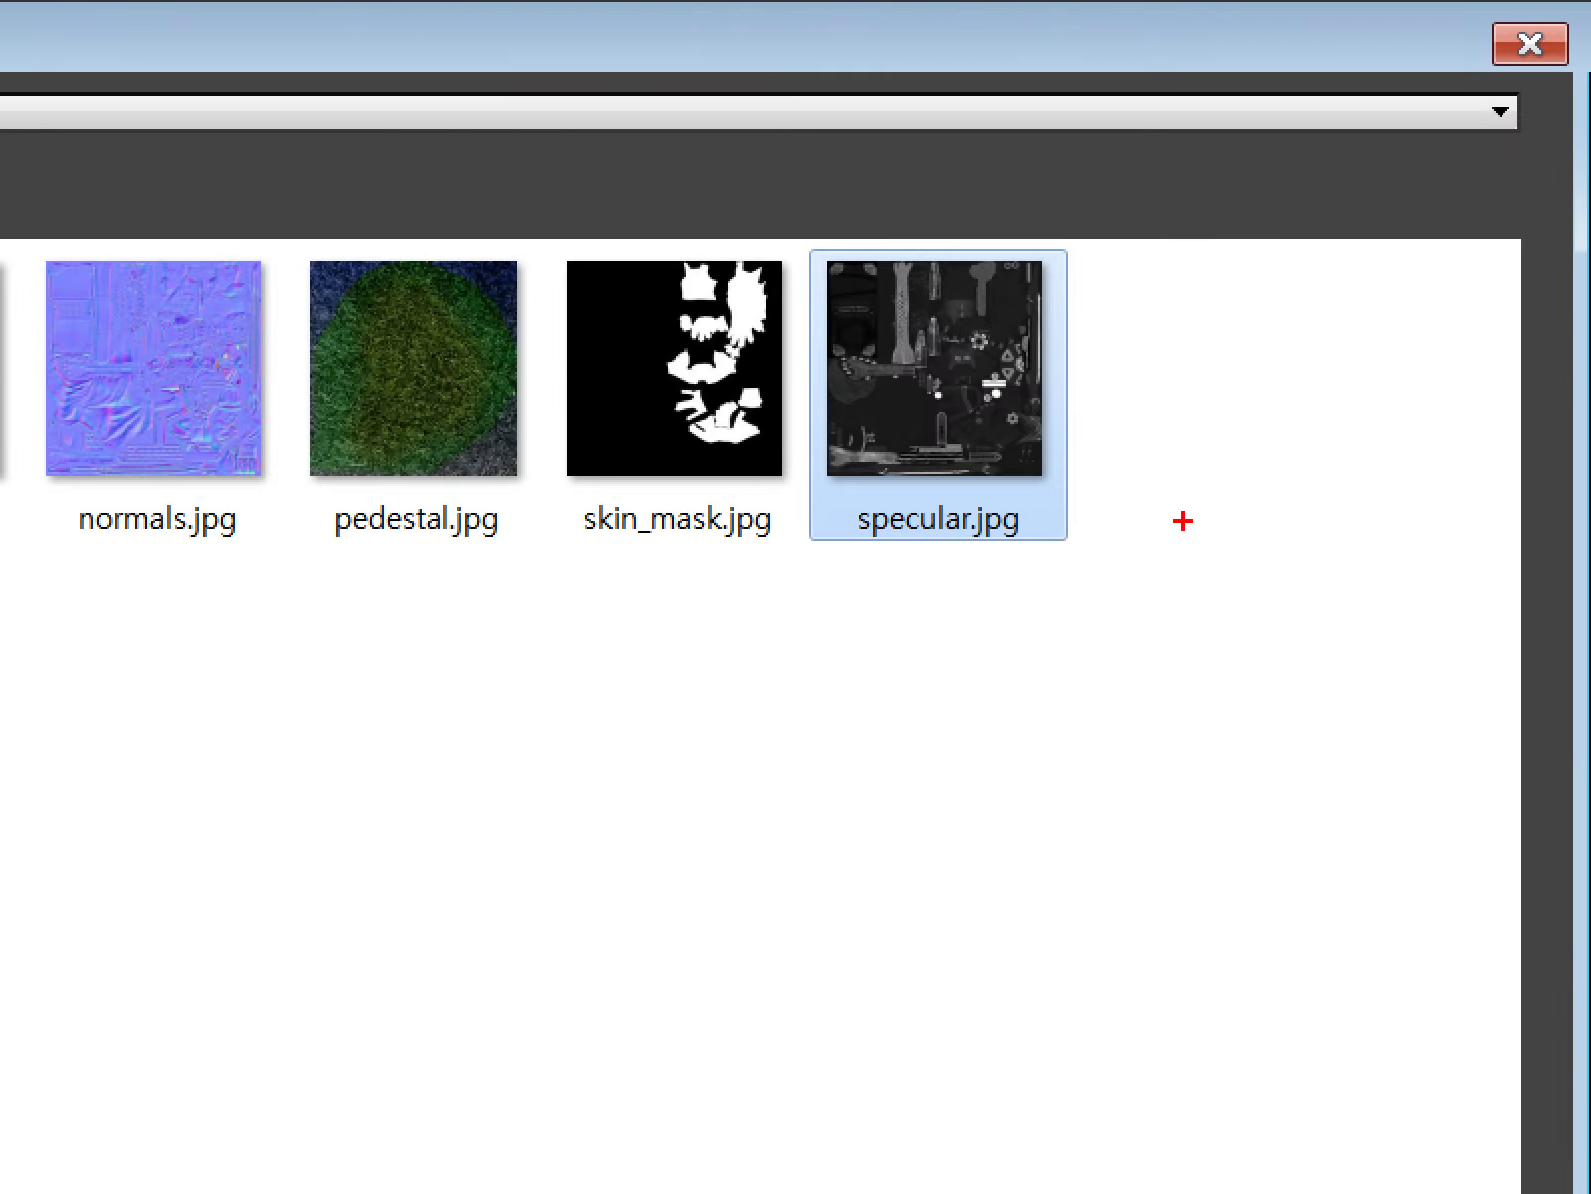
mouse_move(1180, 538)
left_mouse_down()
mouse_move(916, 195)
mouse_move(916, 636)
mouse_move(1475, 418)
mouse_move(1174, 132)
mouse_move(1363, 497)
mouse_move(1293, 249)
left_mouse_up()
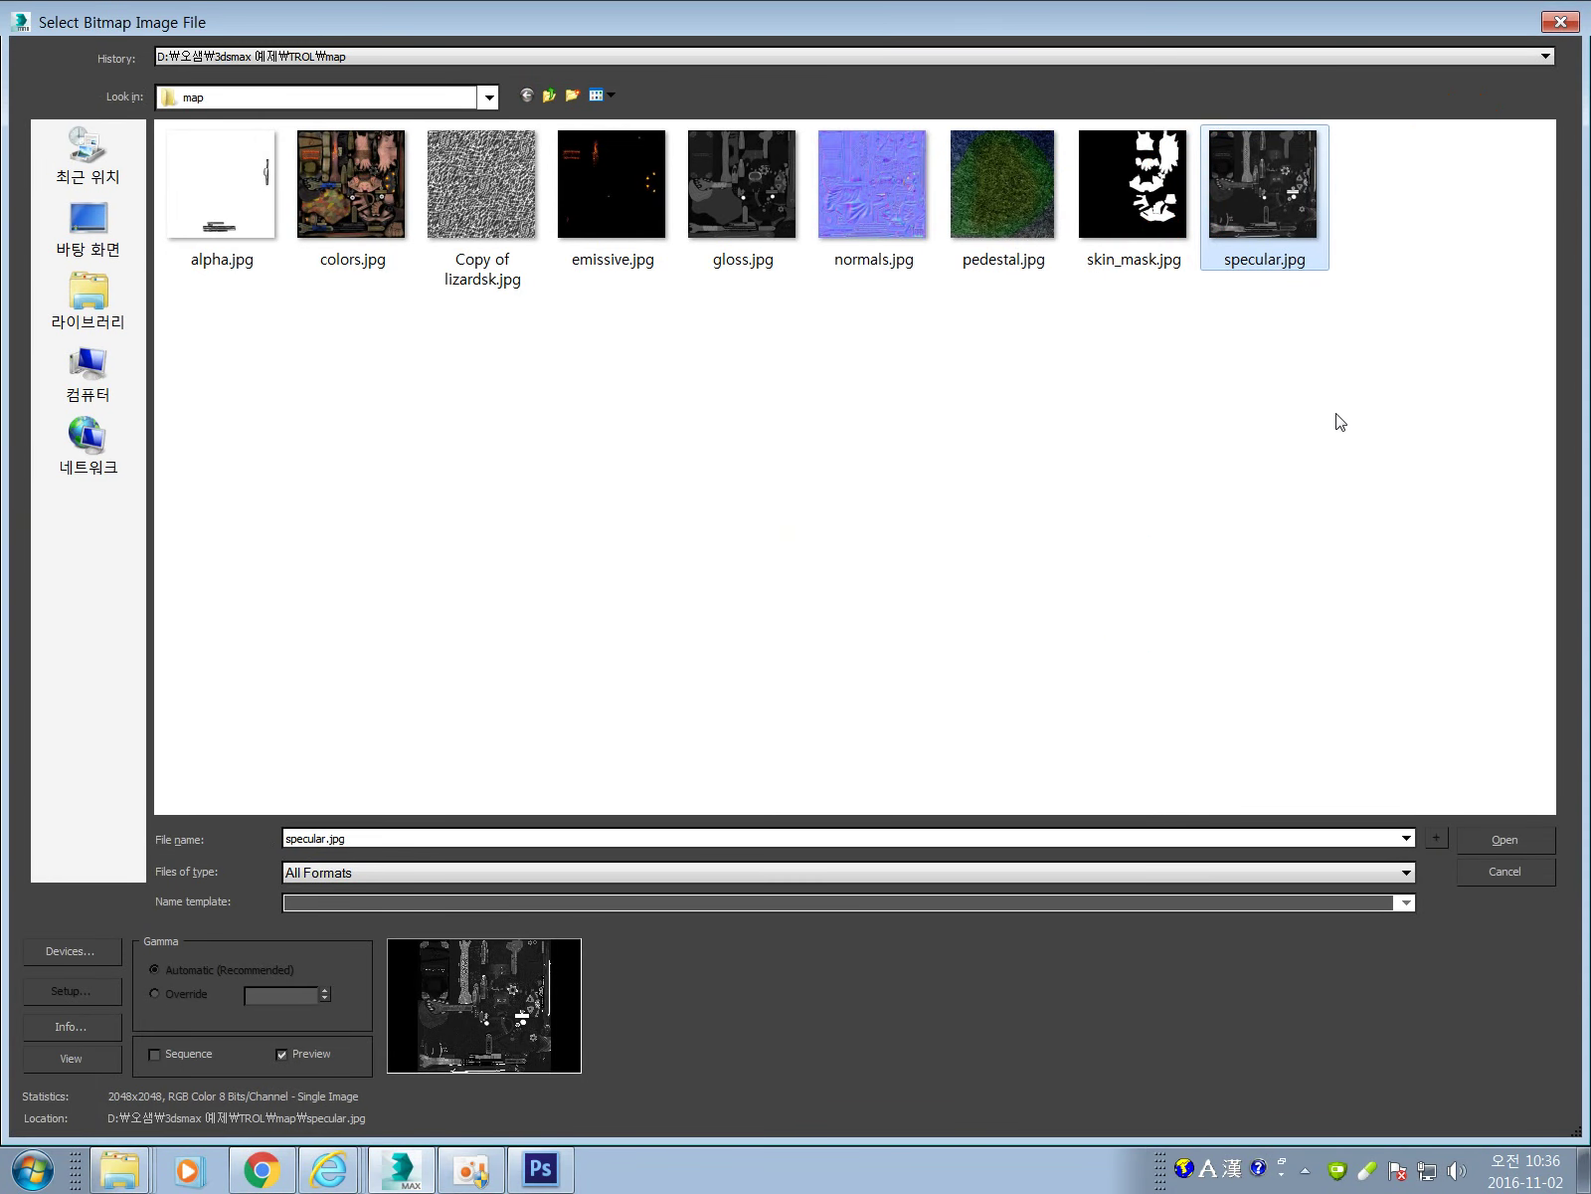
left_click(1505, 838)
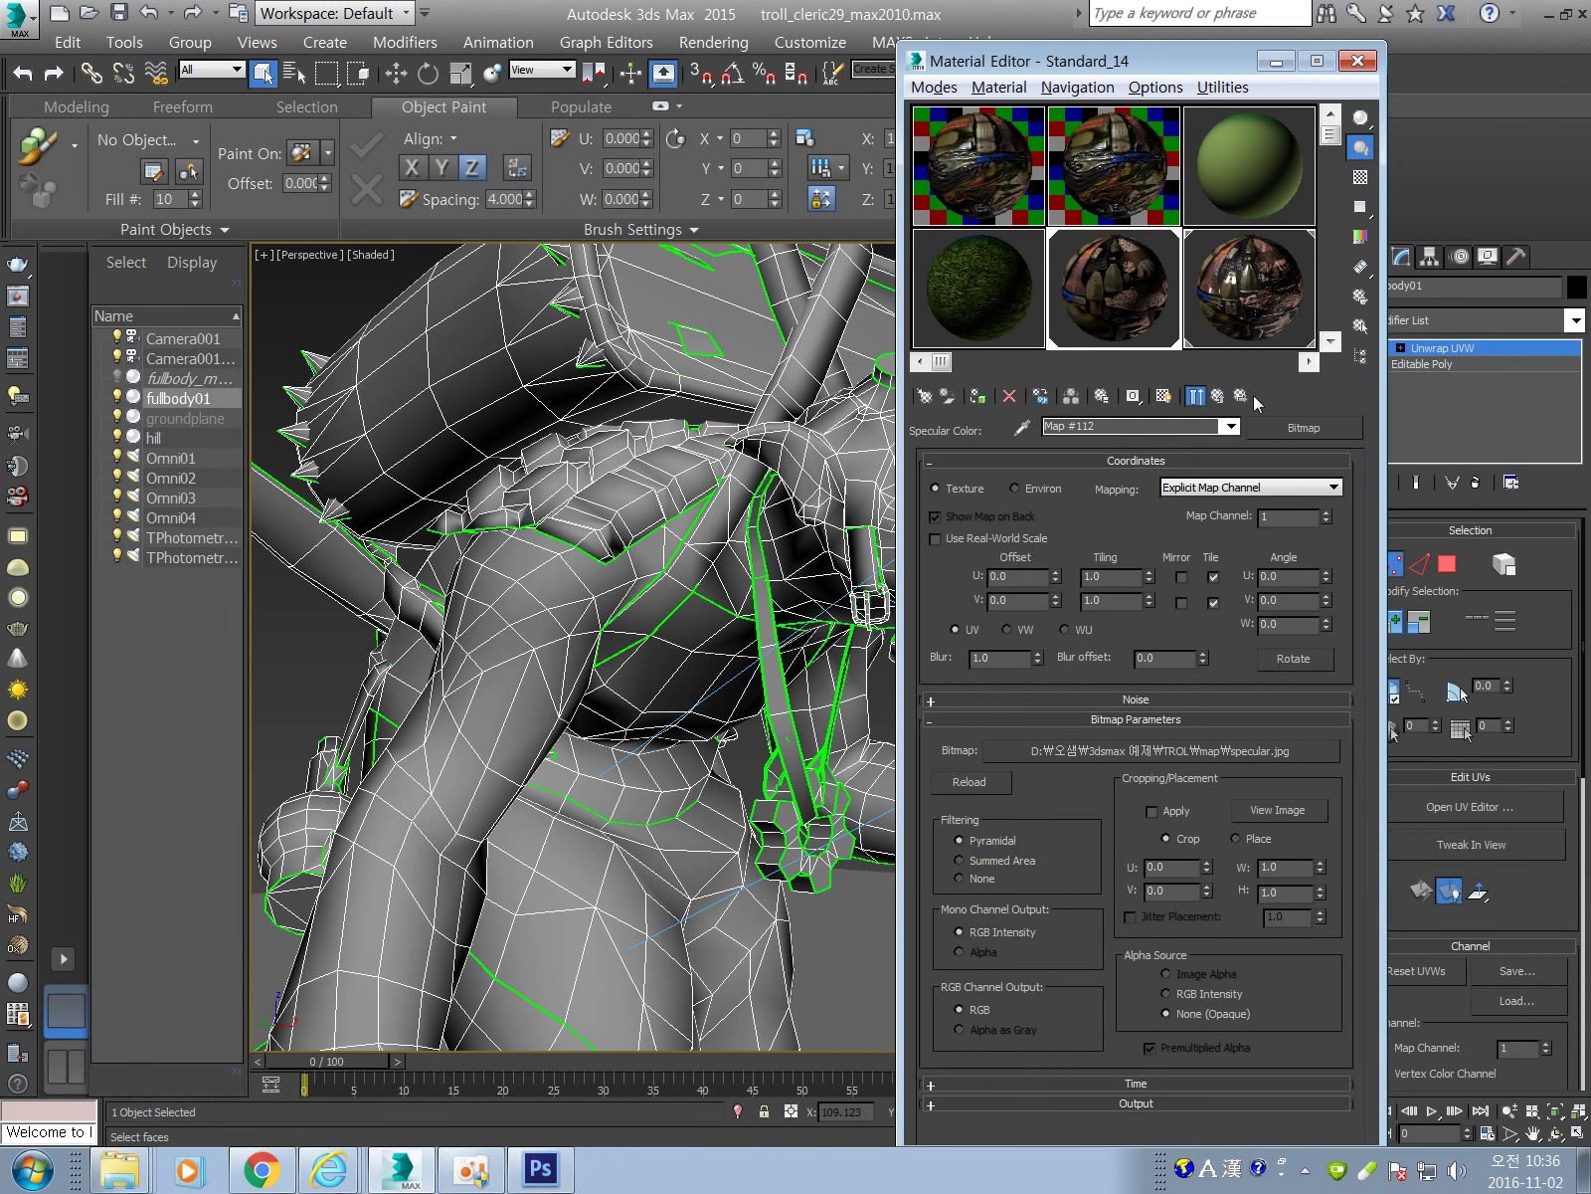
left_click(1218, 396)
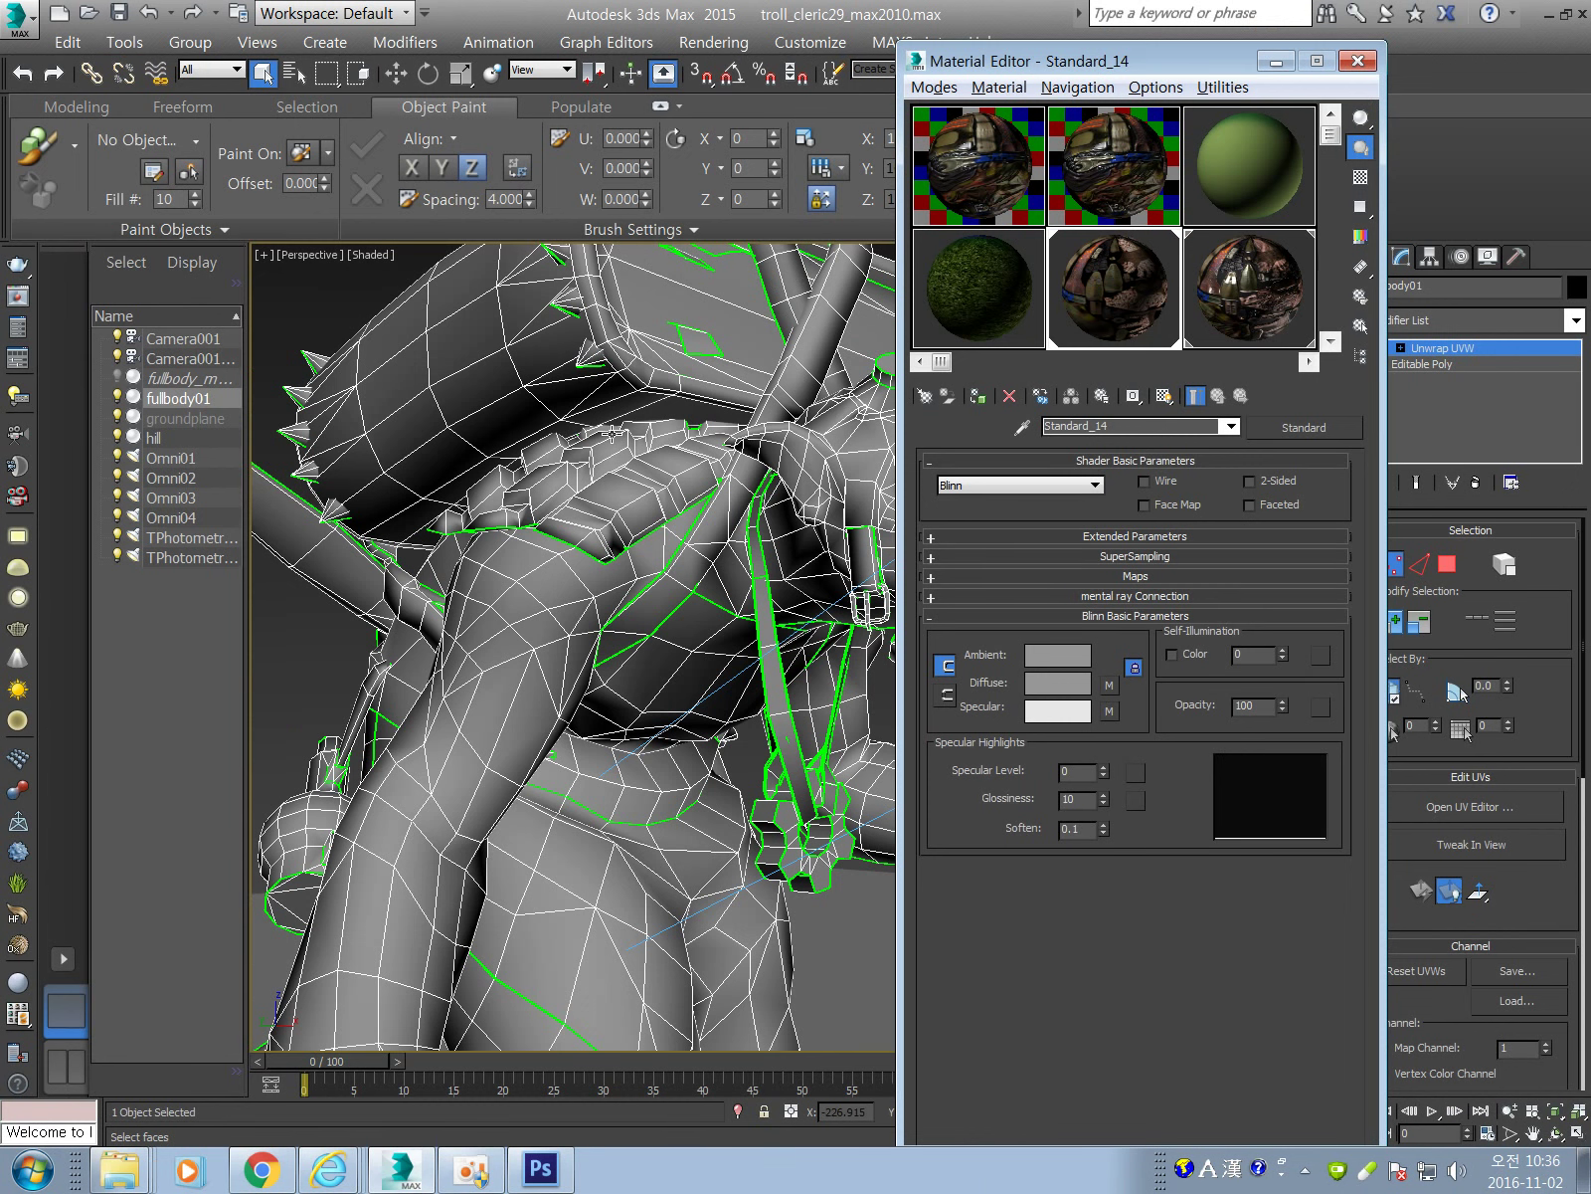
key("shift+q")
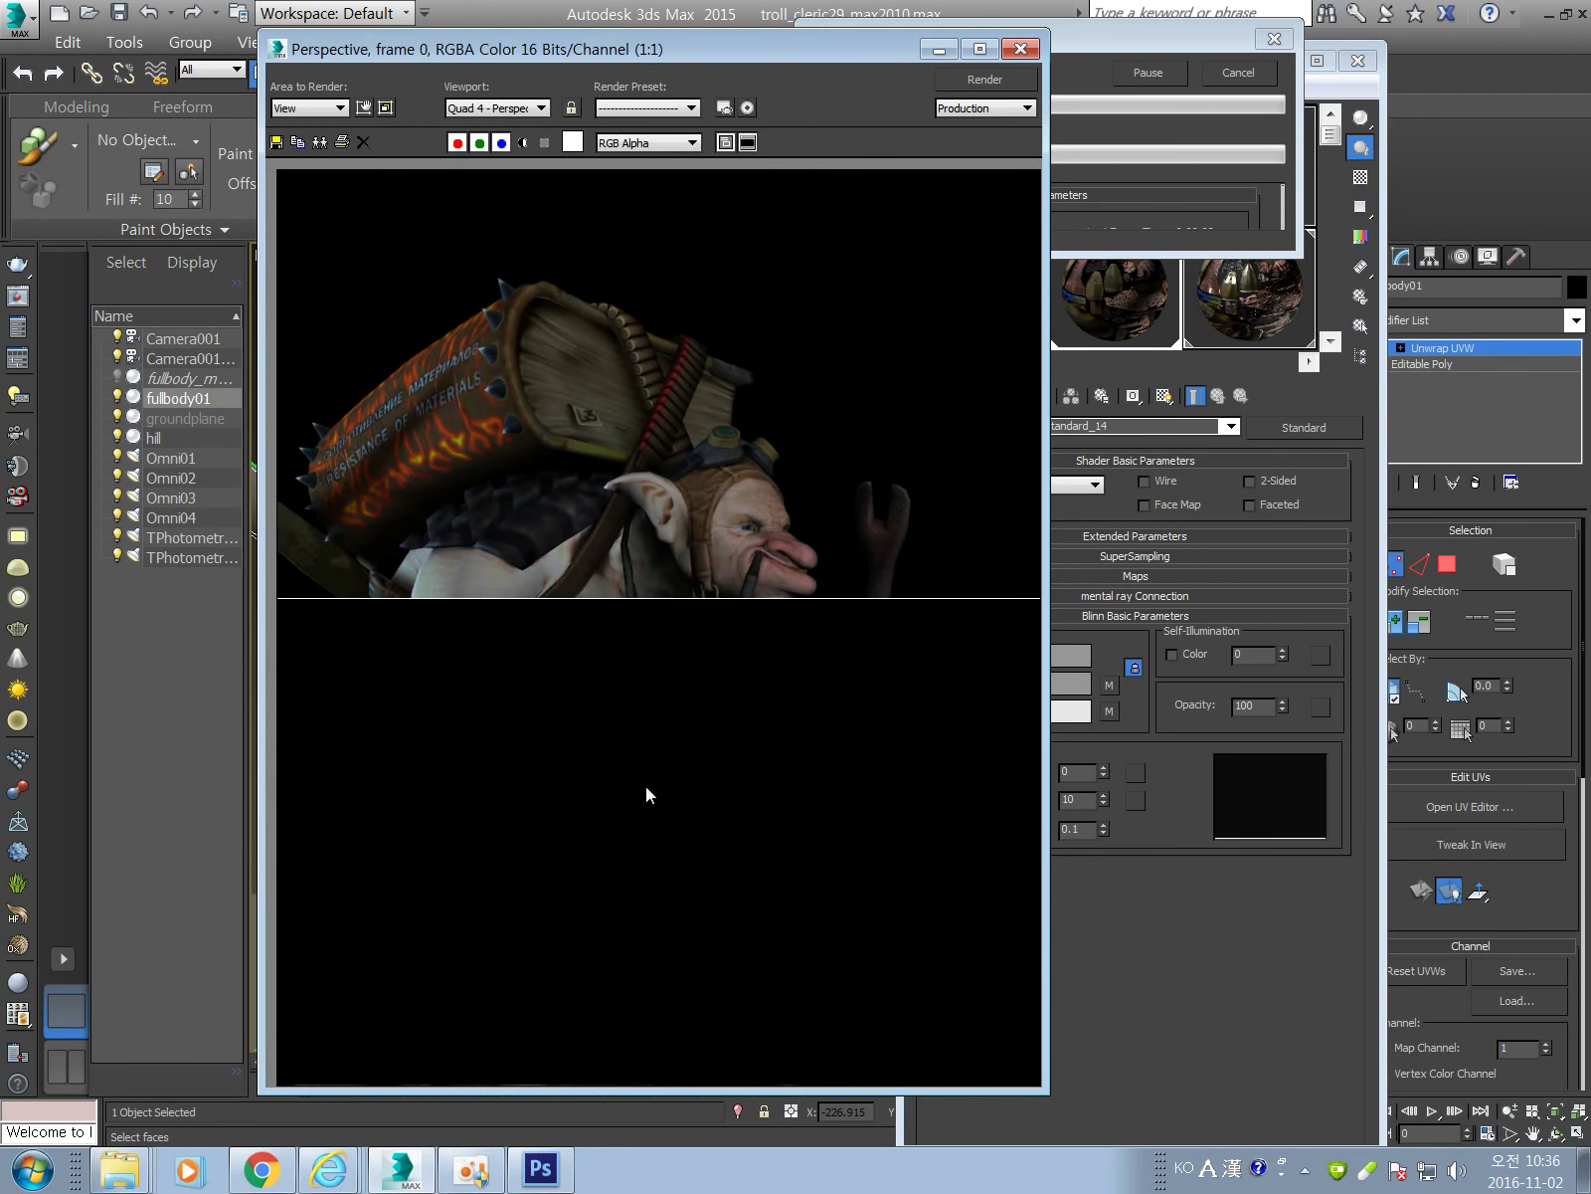
left_click(1020, 49)
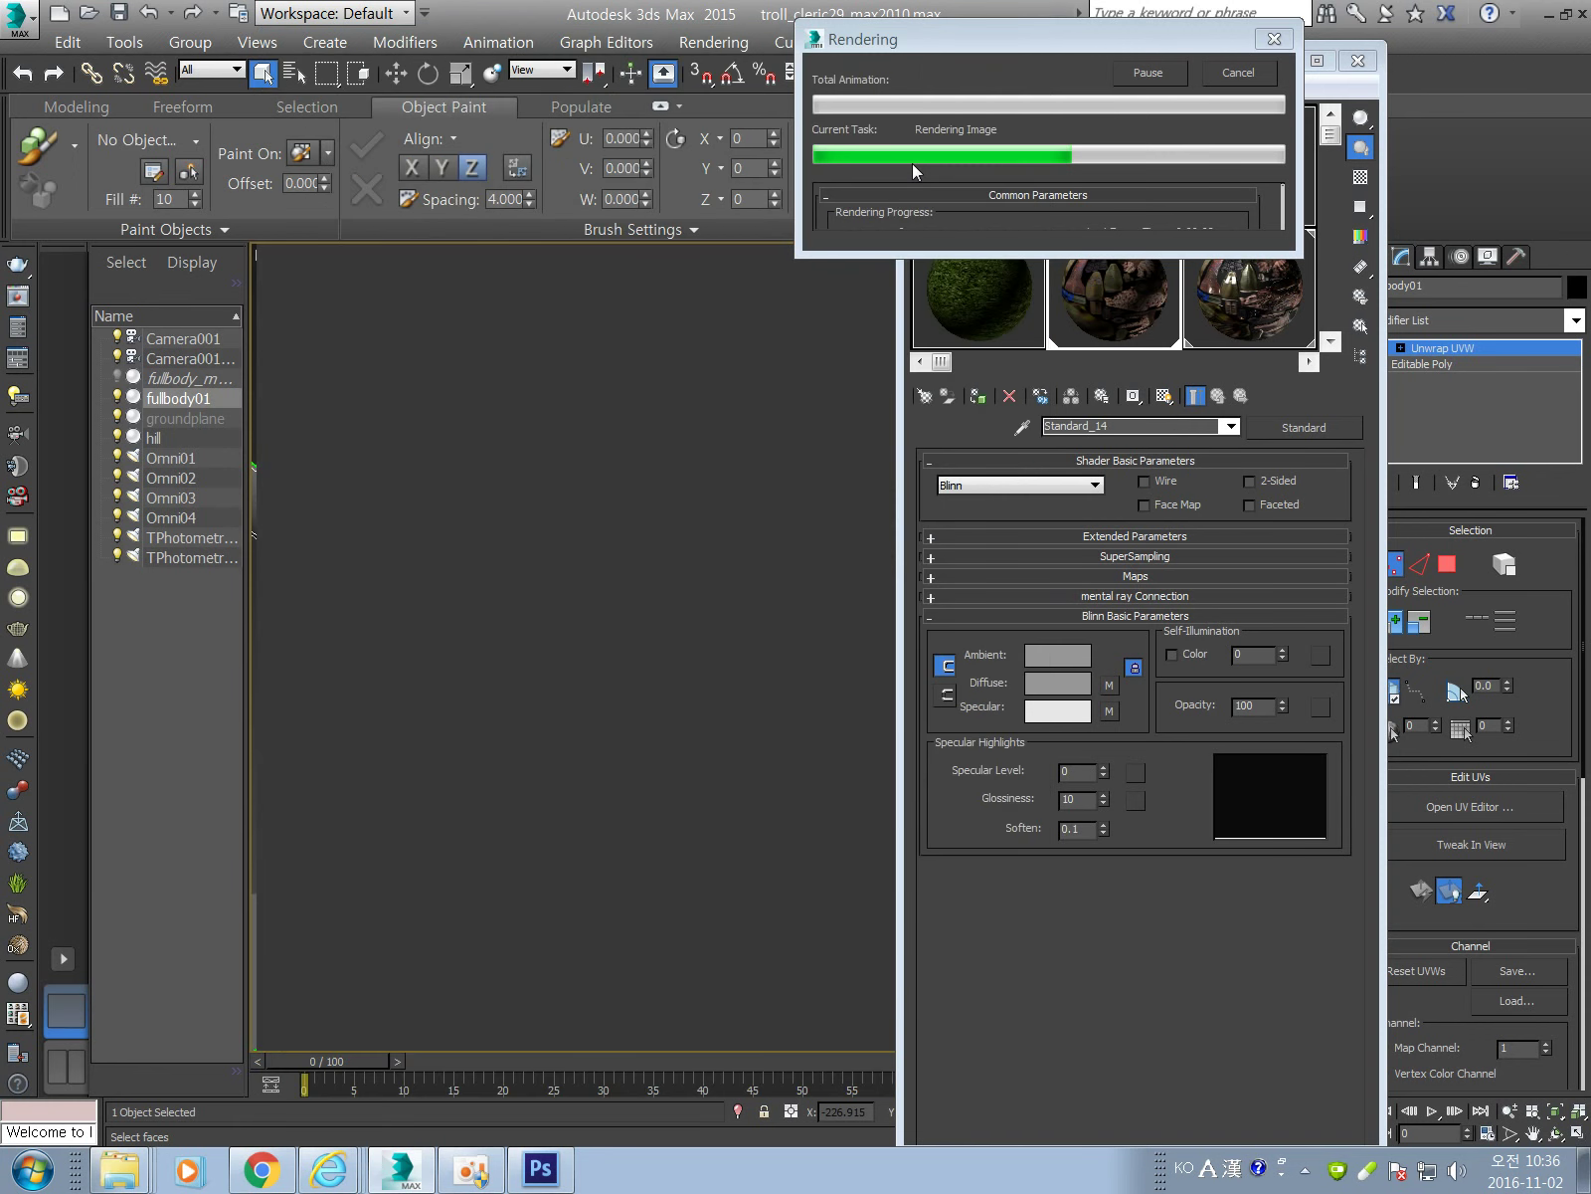
left_click(1176, 78)
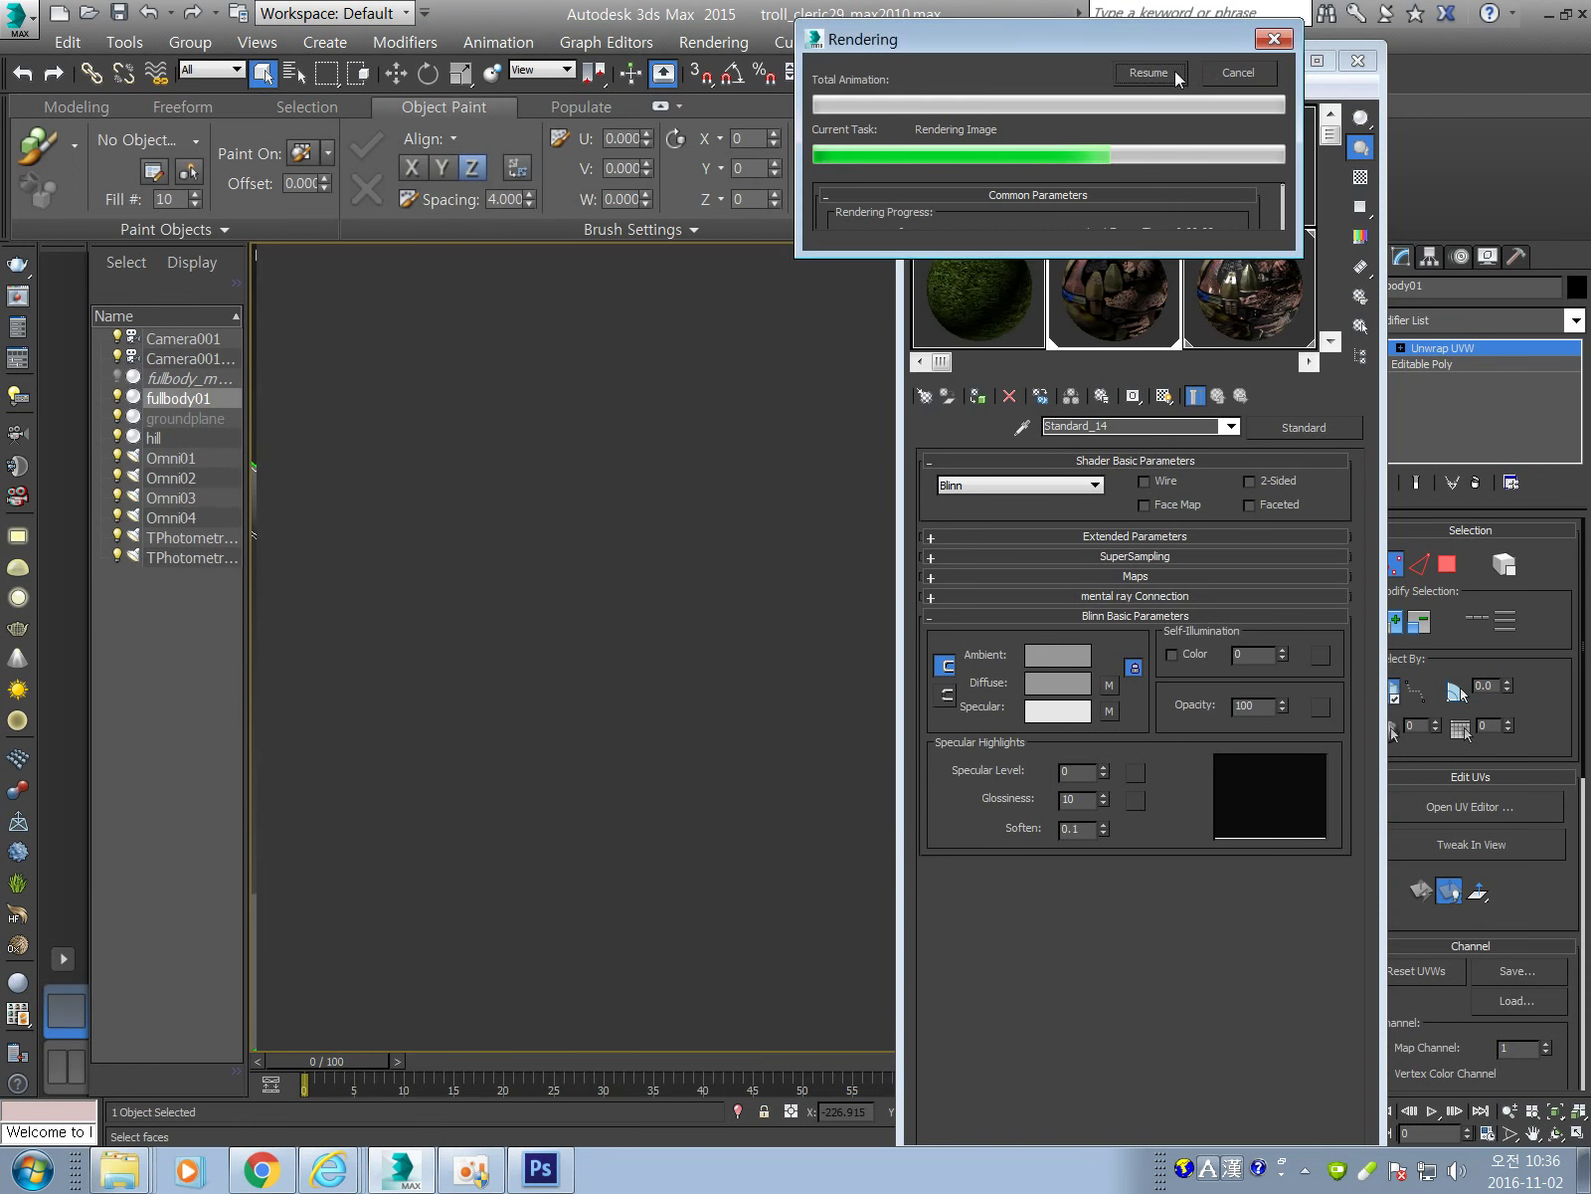
left_click(1274, 39)
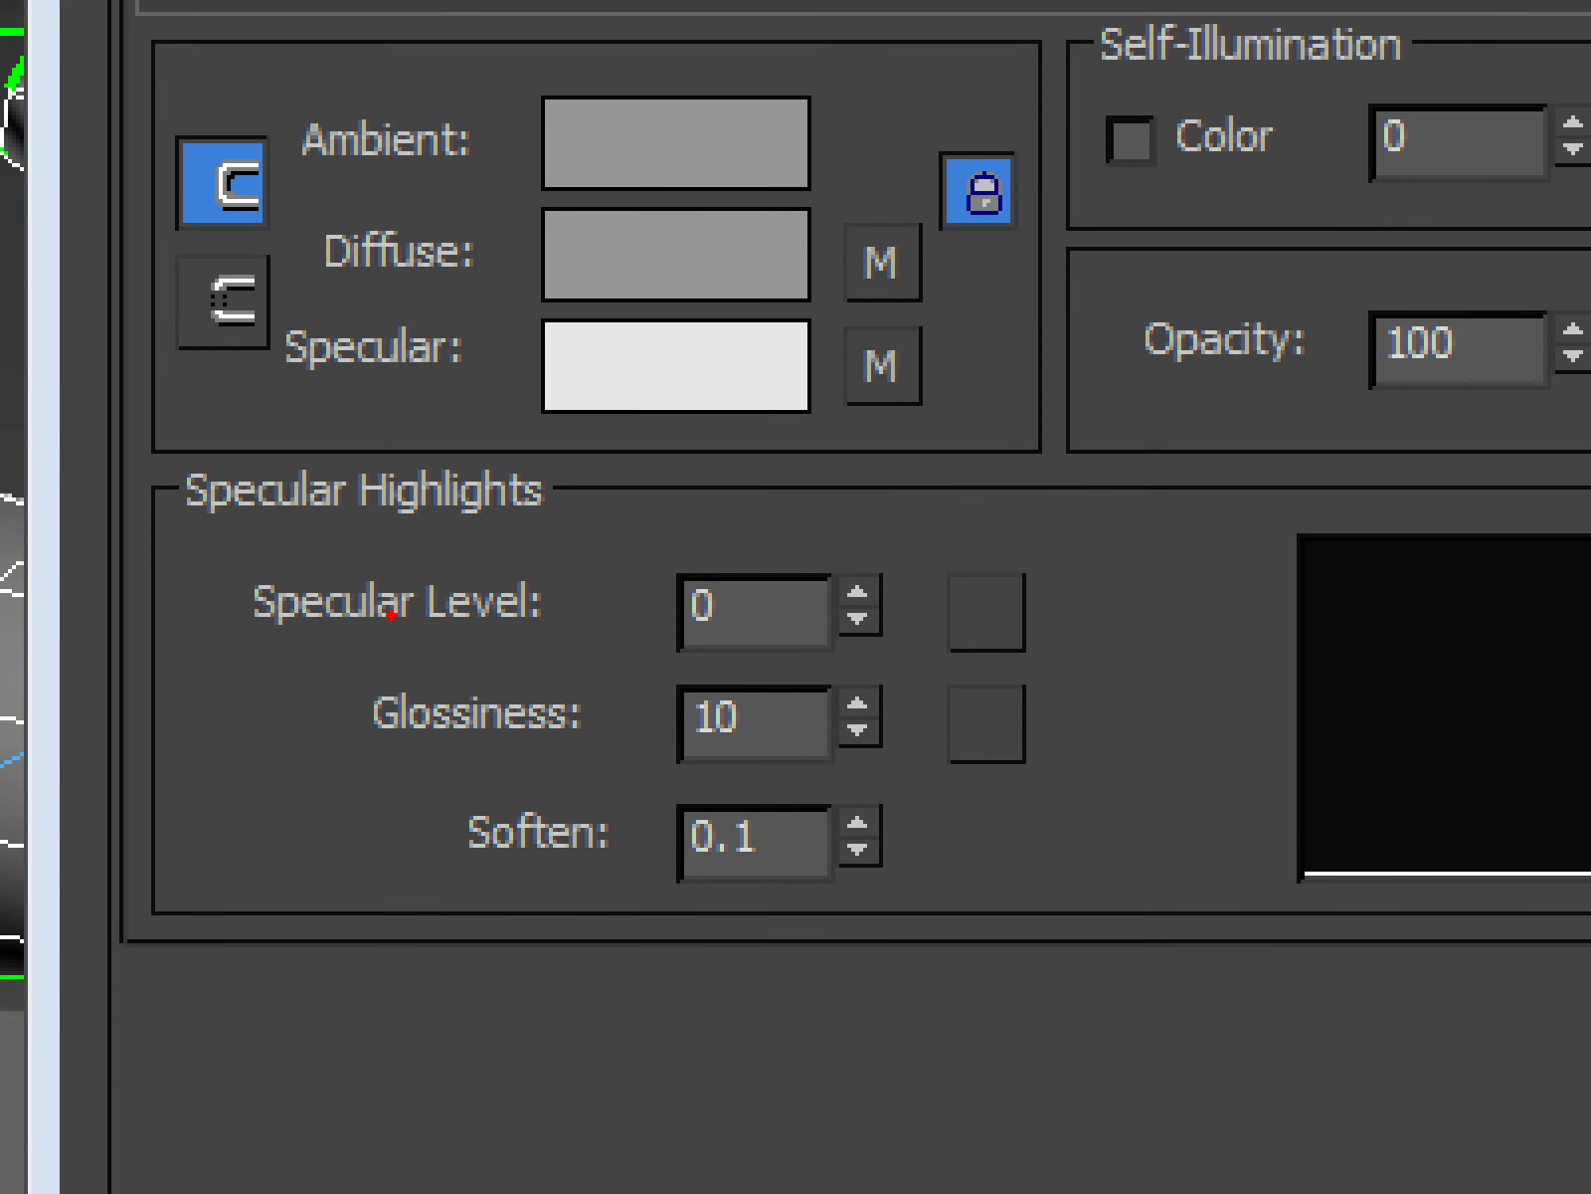
left_click_drag(234, 641, 1082, 651)
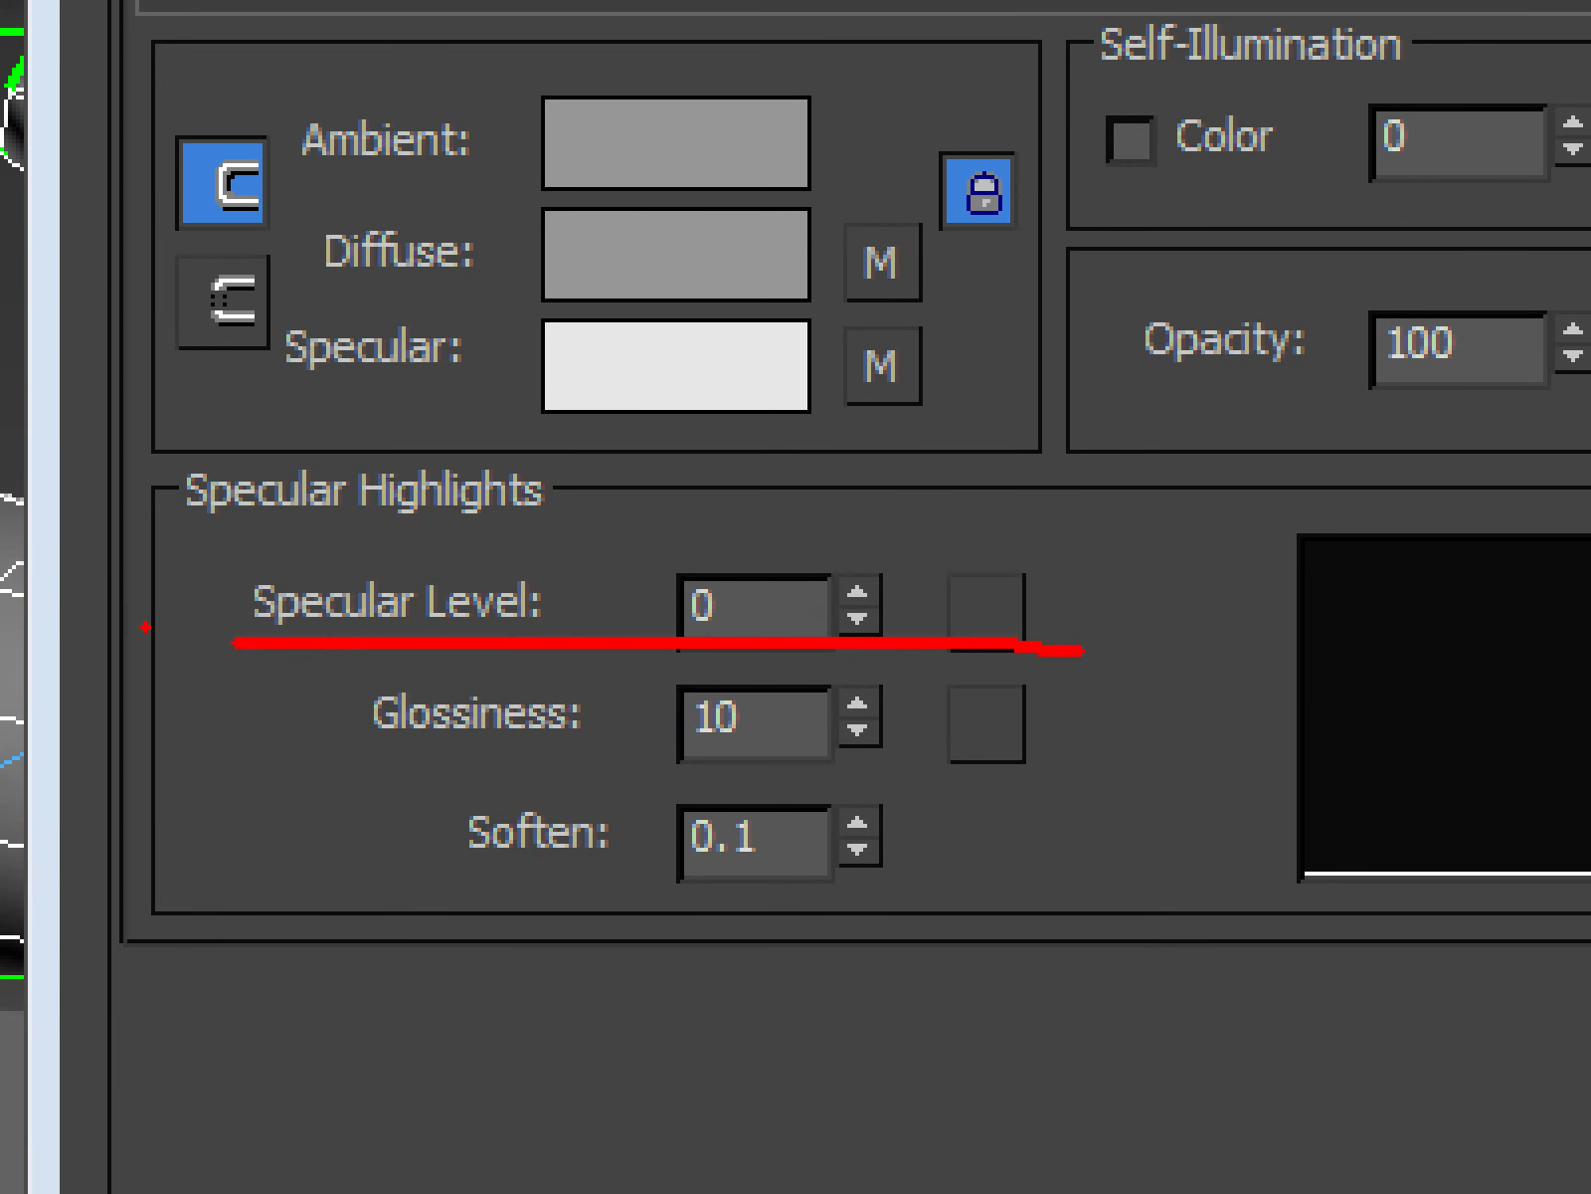
mouse_move(742, 636)
left_mouse_down()
mouse_move(637, 497)
mouse_move(537, 877)
left_mouse_up()
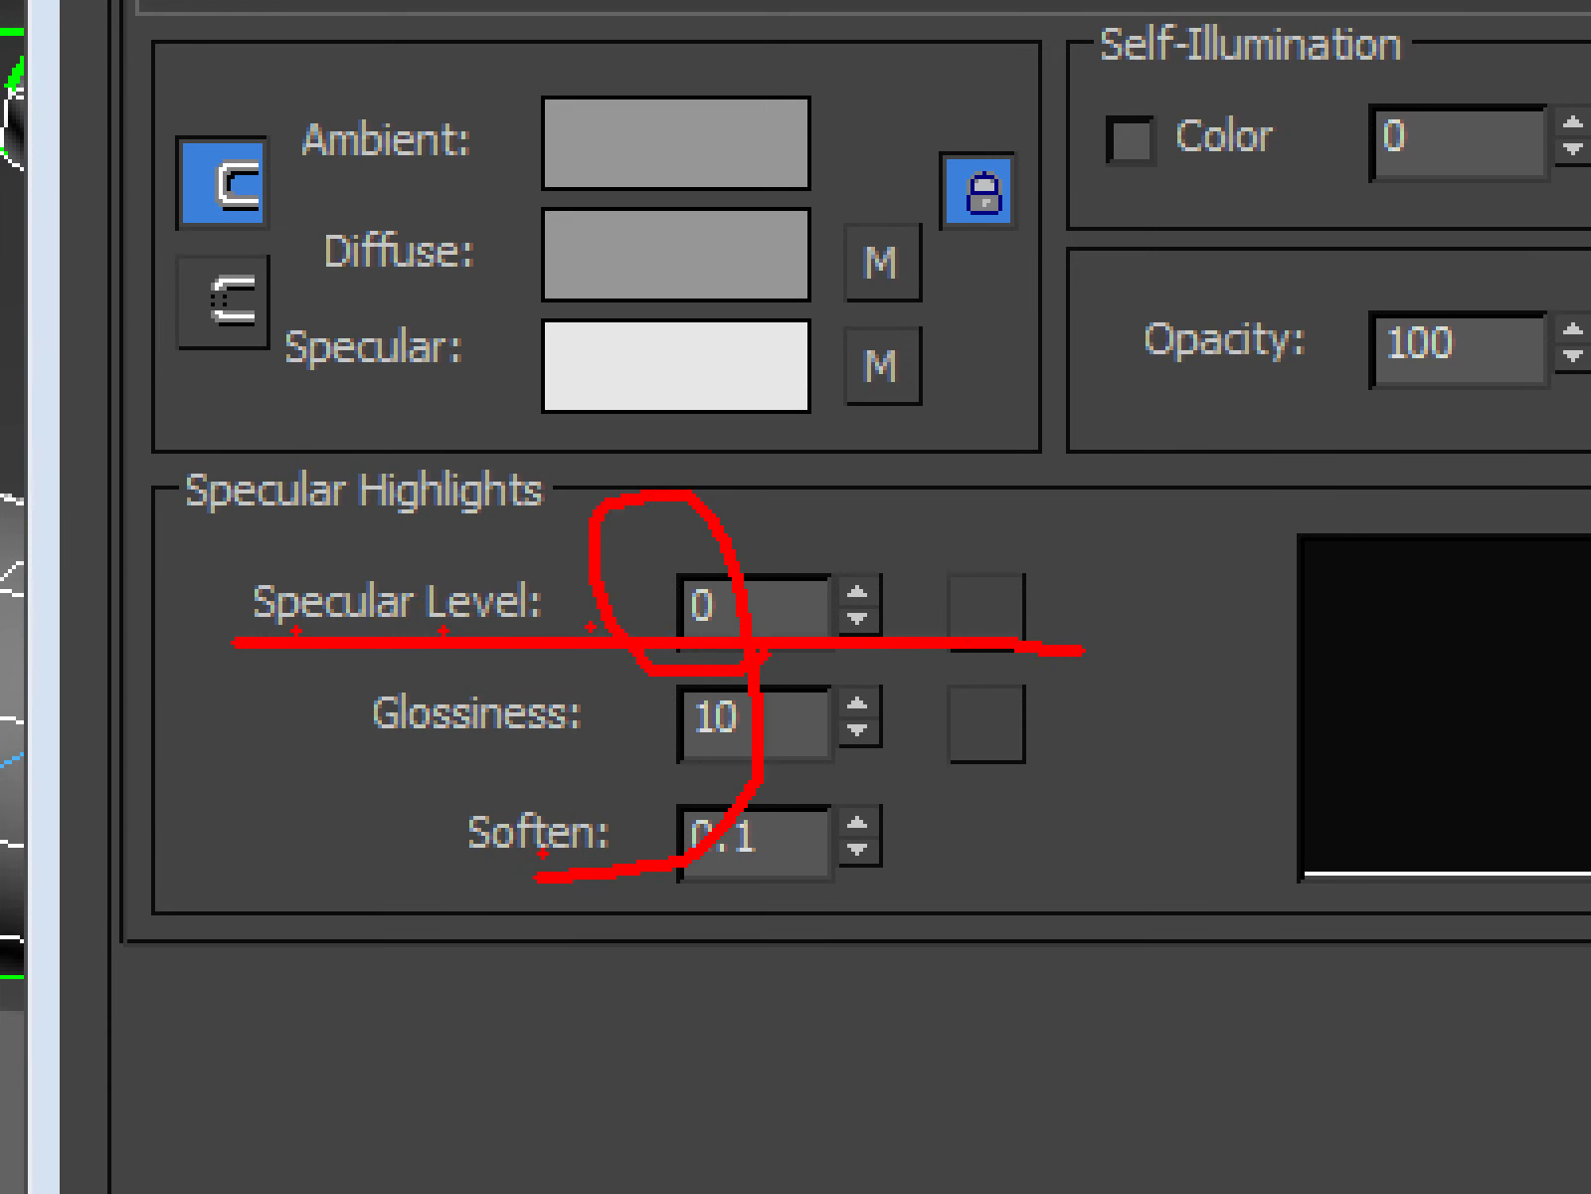
mouse_move(915, 426)
left_mouse_down()
mouse_move(985, 364)
mouse_move(914, 654)
left_mouse_up()
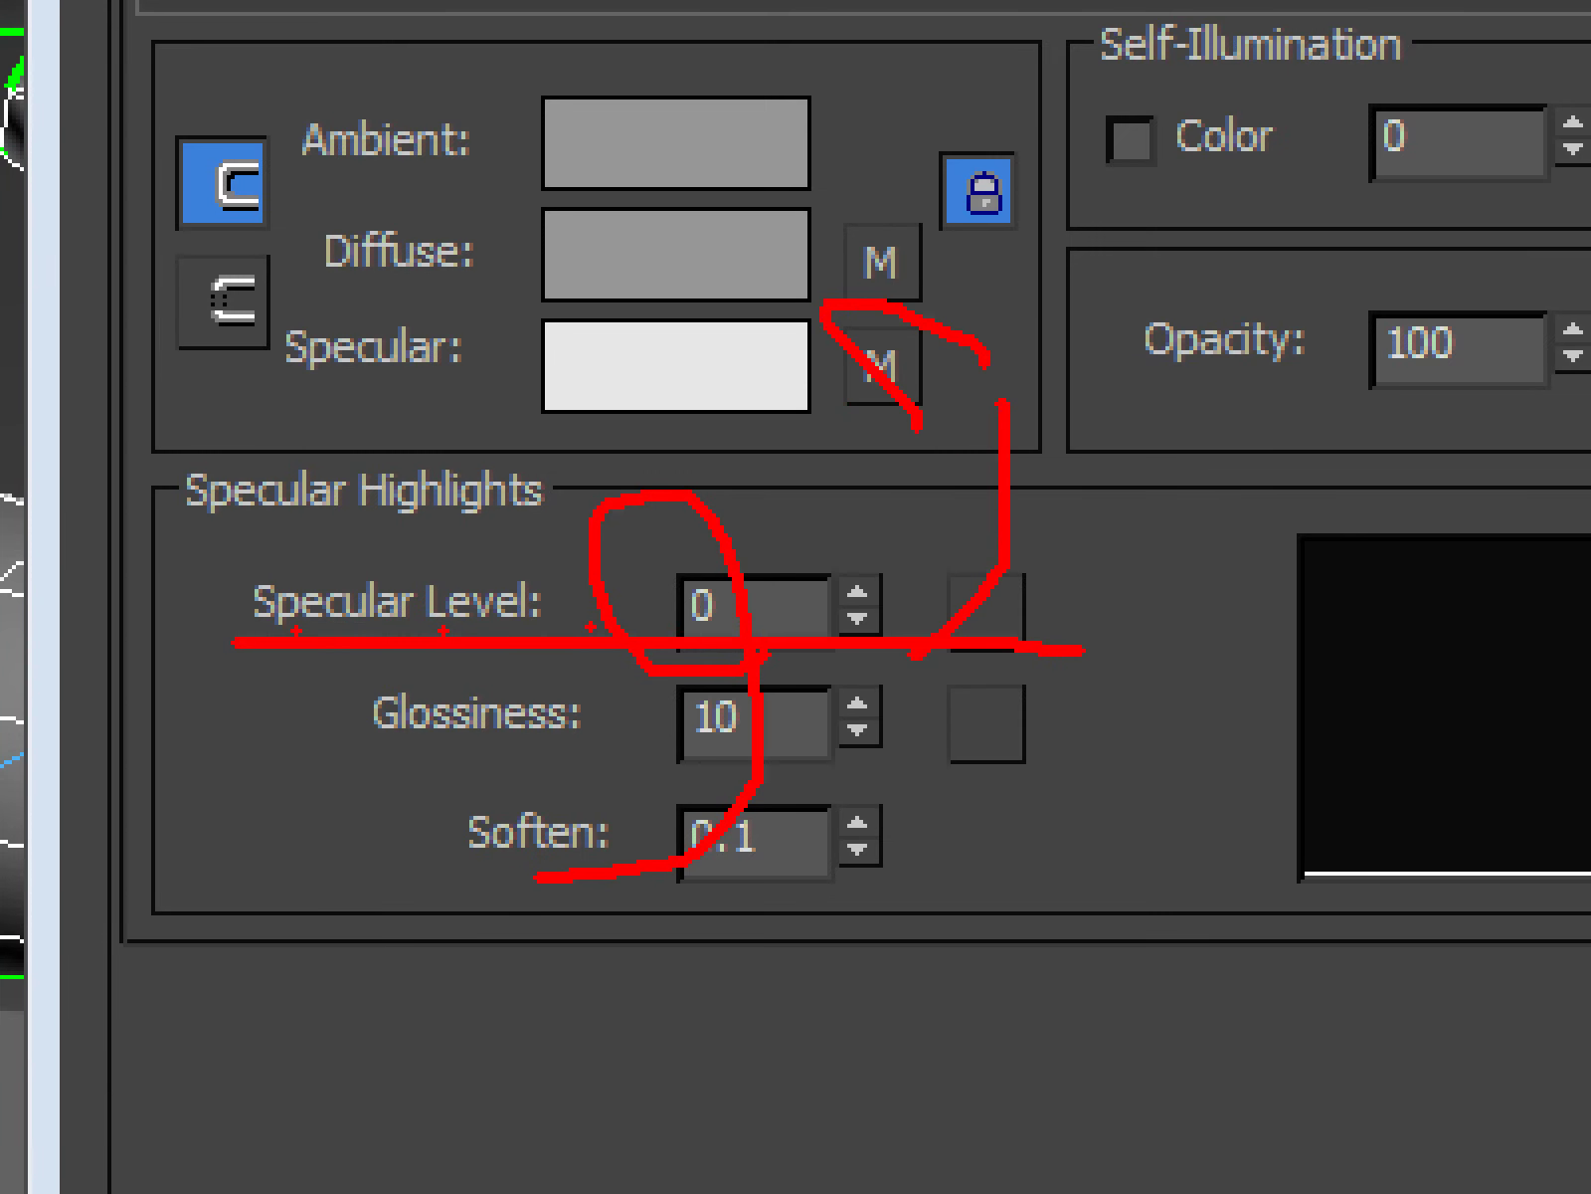
left_click_drag(647, 657, 962, 657)
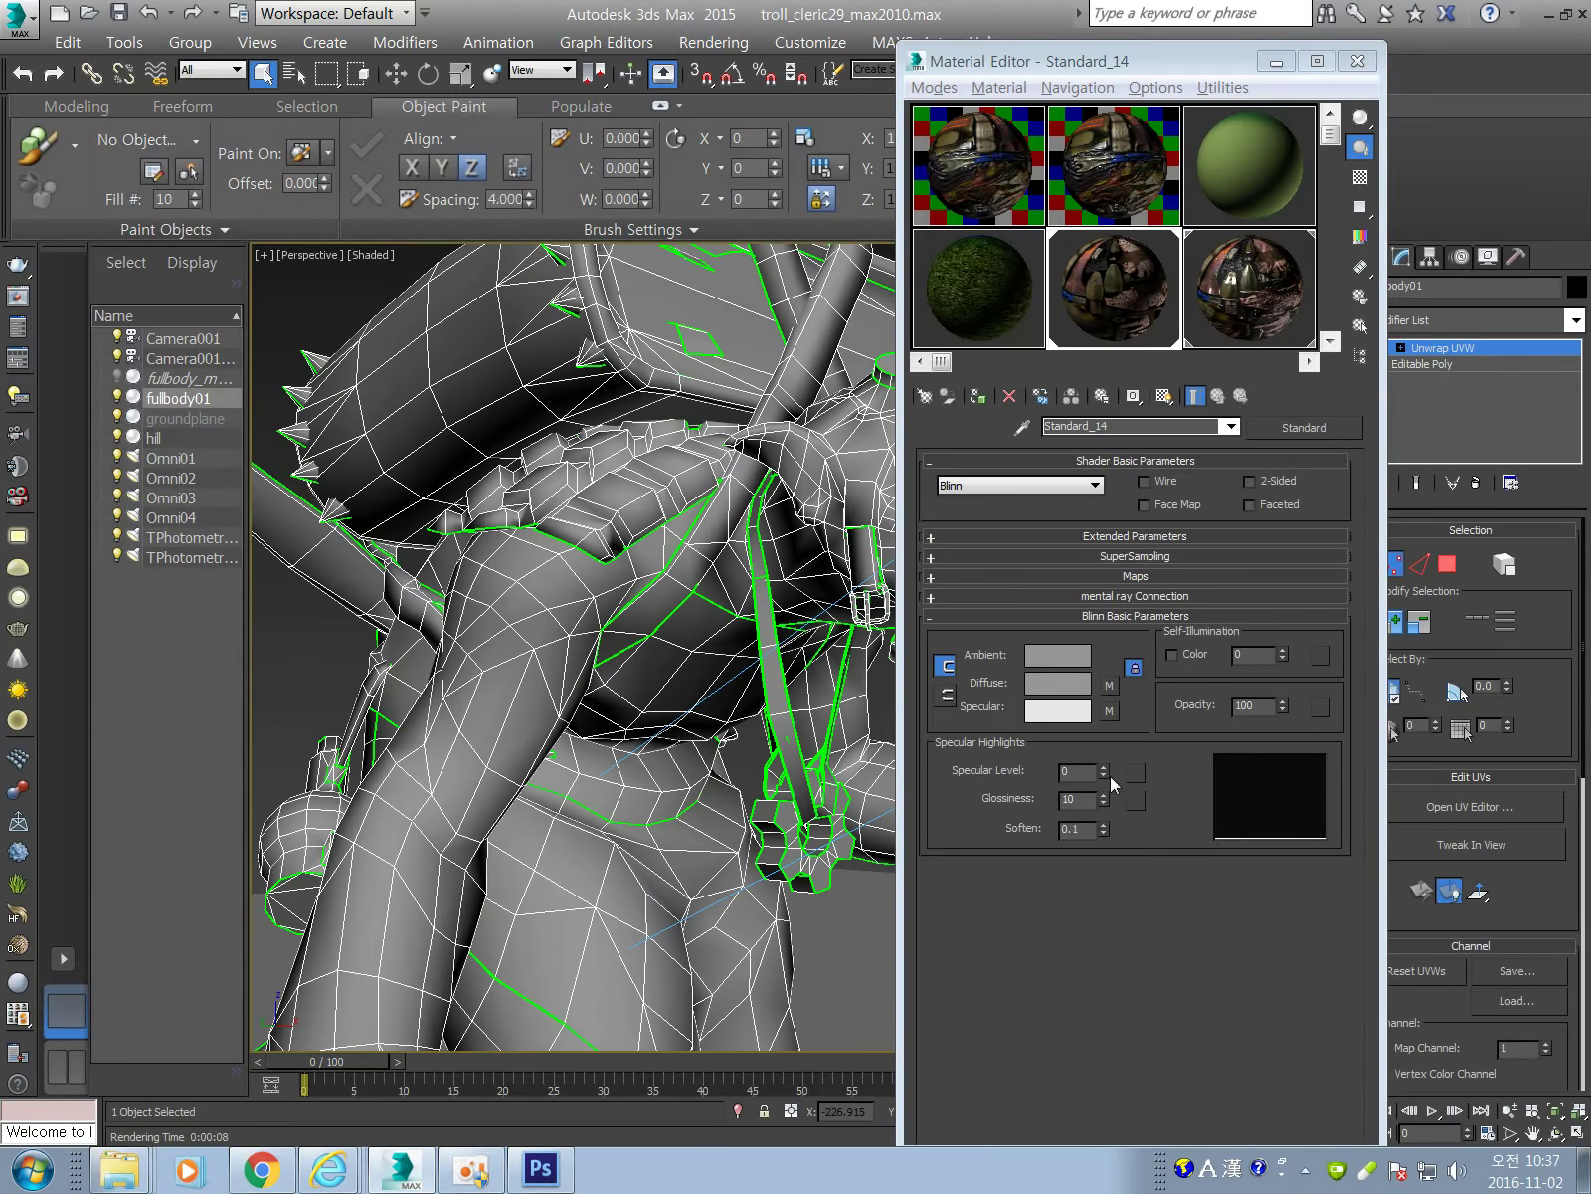
left_click_drag(761, 563, 763, 555)
Set the Specular Level of Standard_14 to 80 and render the Perspective view of the troll.
left_click_drag(1103, 768, 1129, 684)
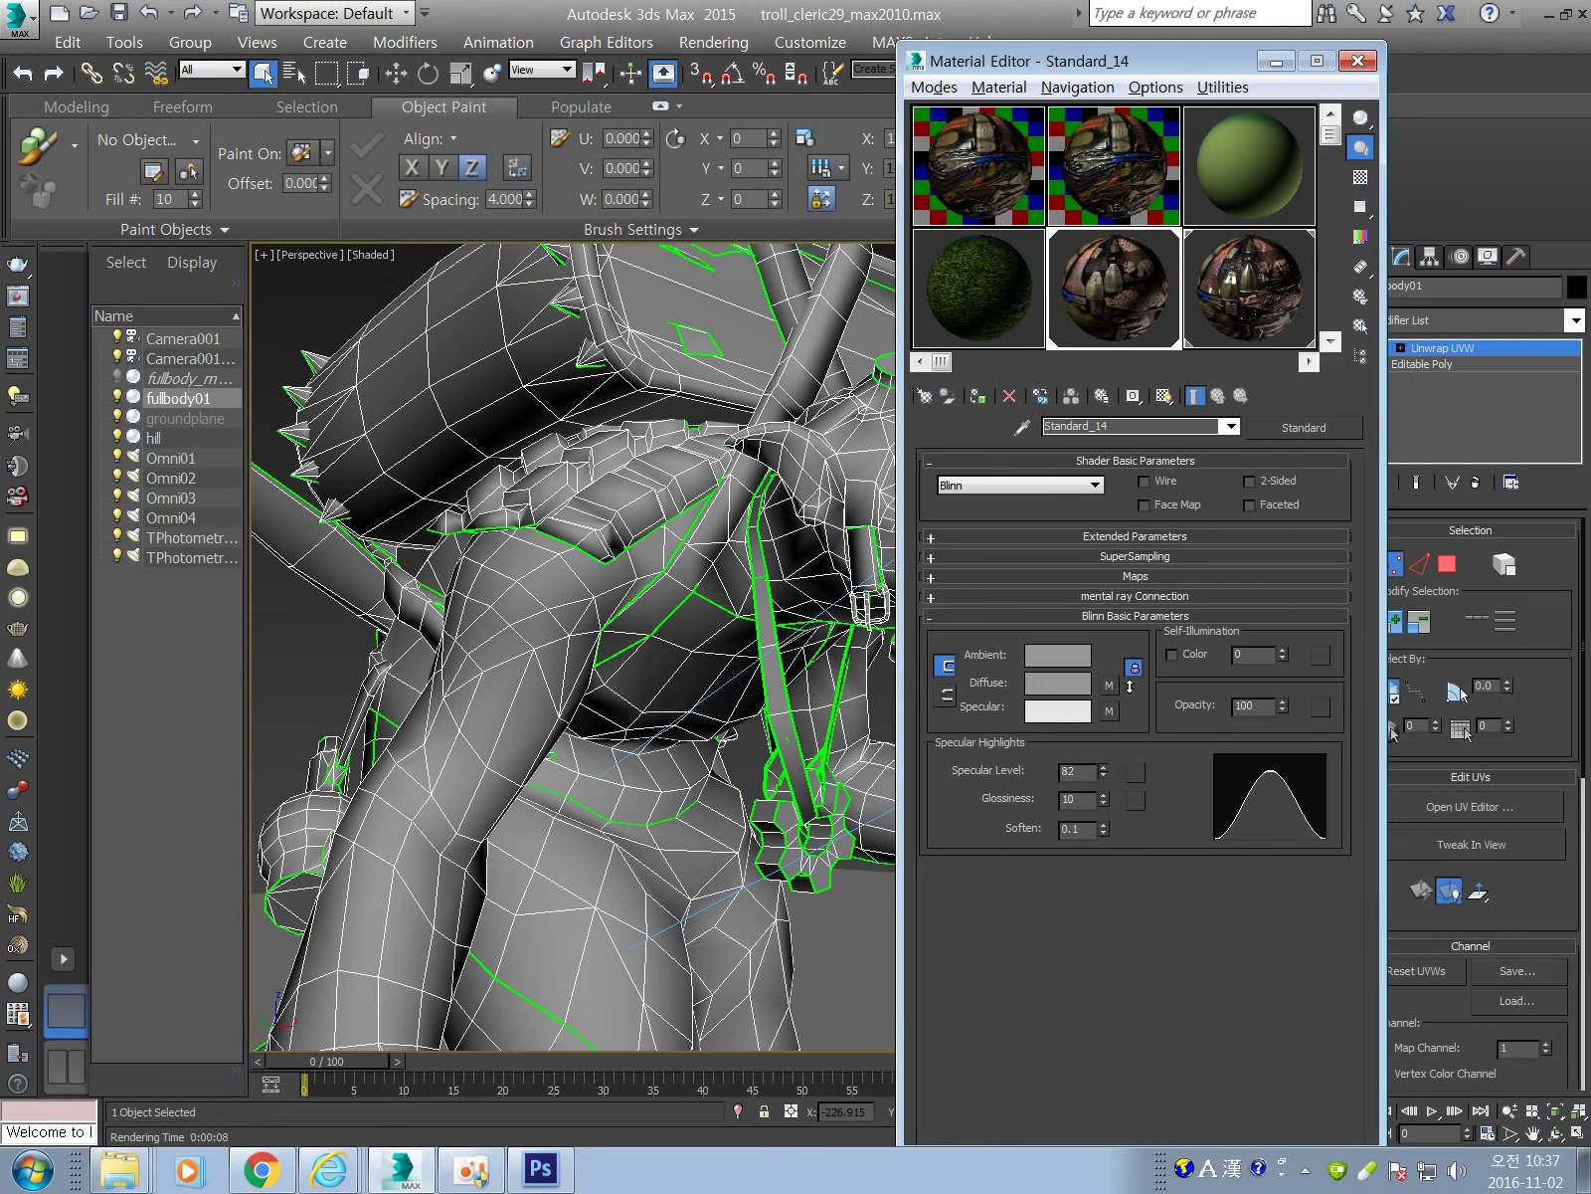
type("810")
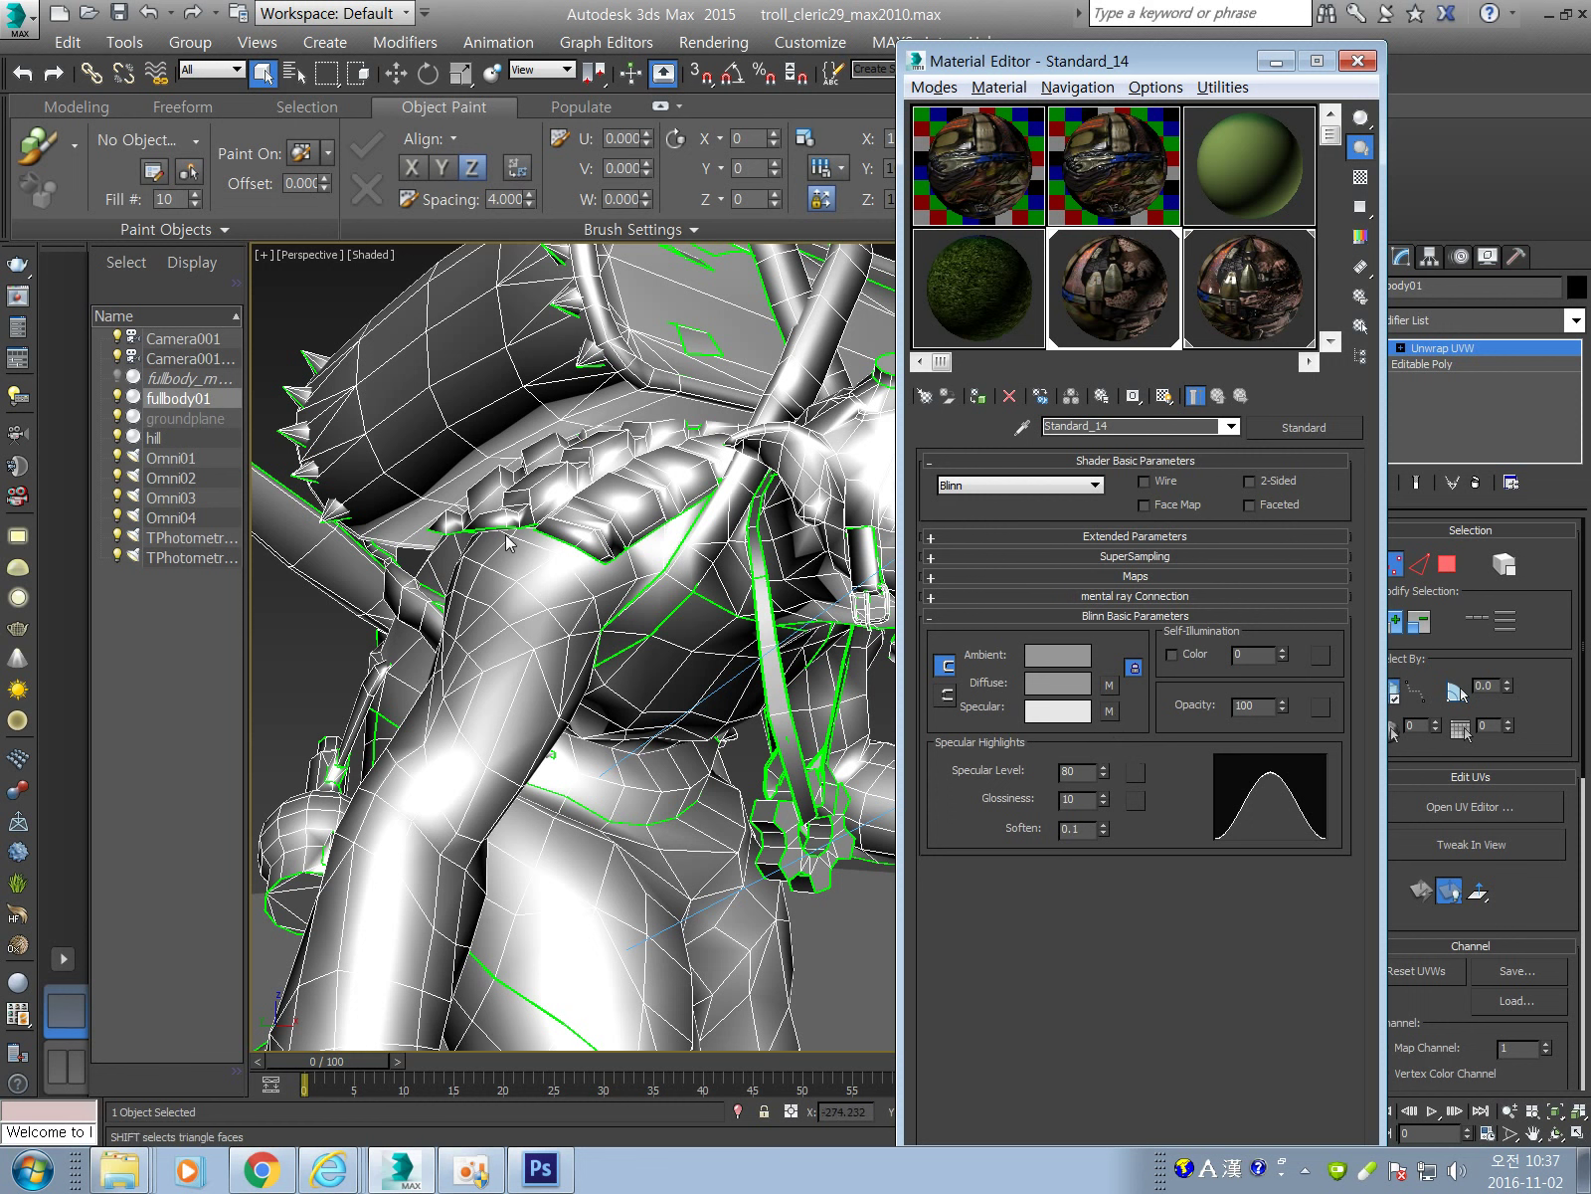
key("shift+q")
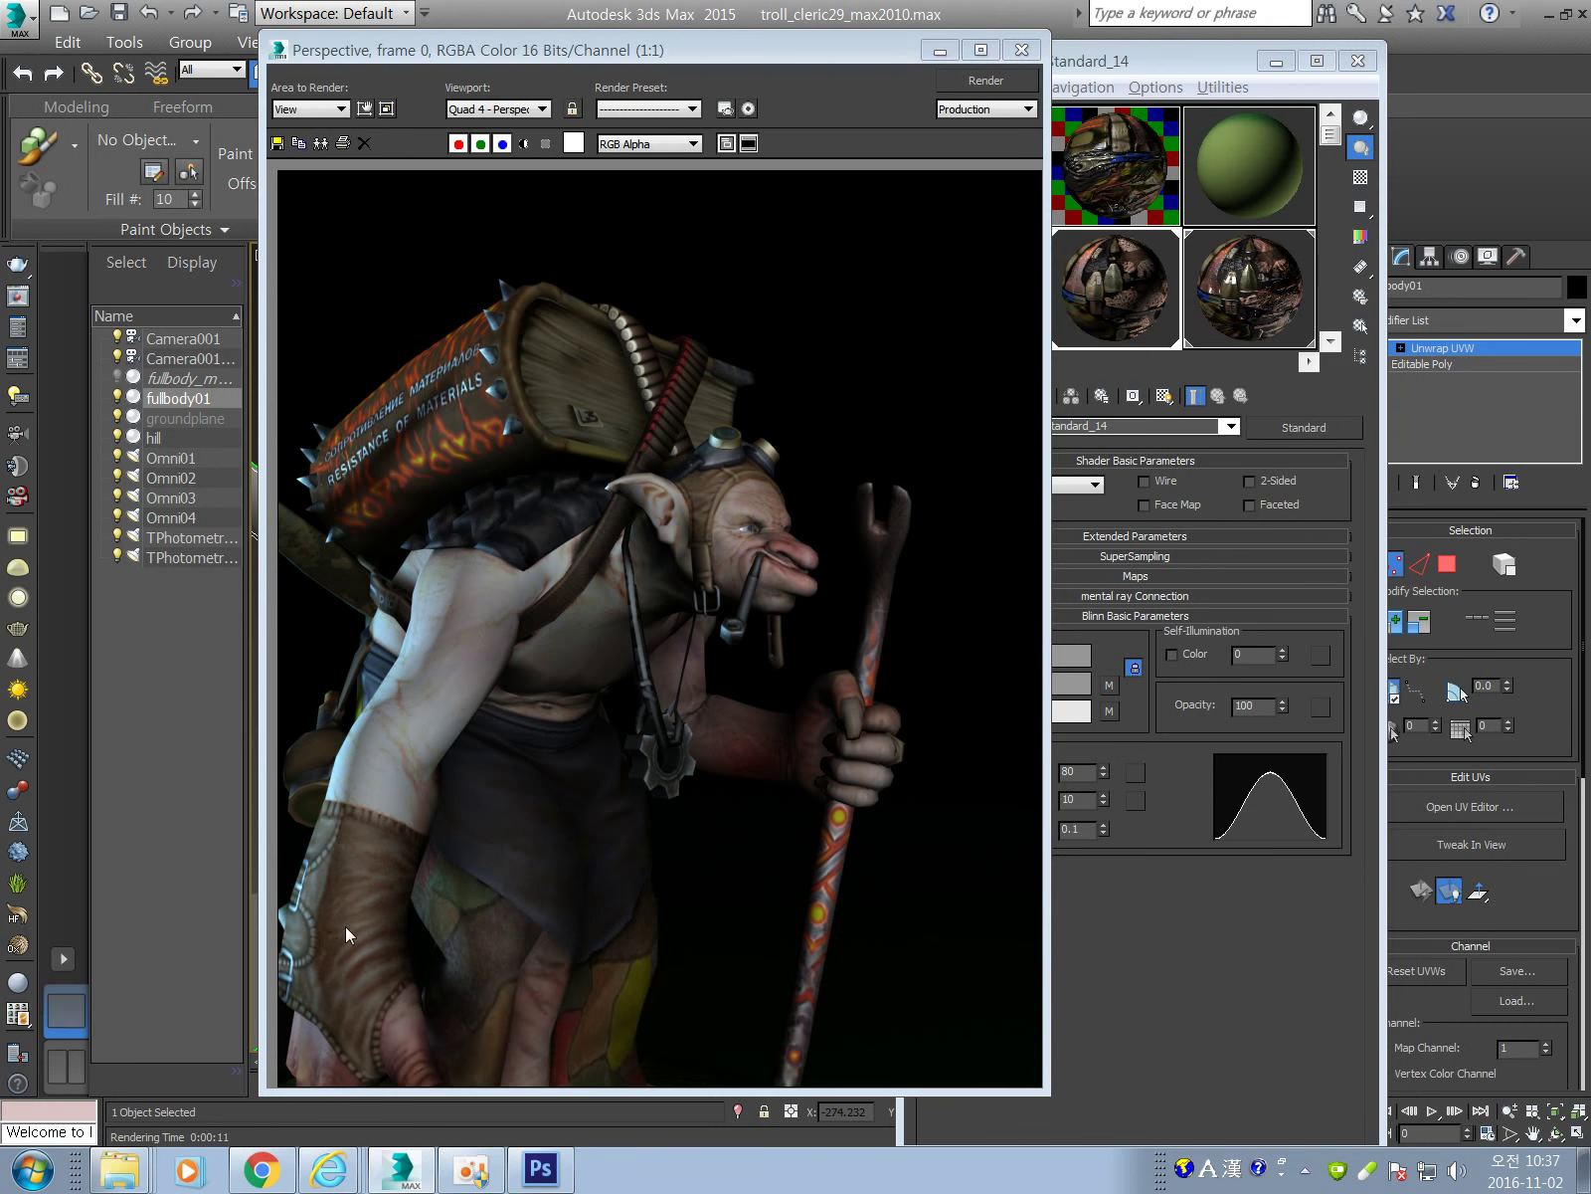
left_click_drag(692, 60, 764, 159)
left_click_drag(865, 155, 823, 97)
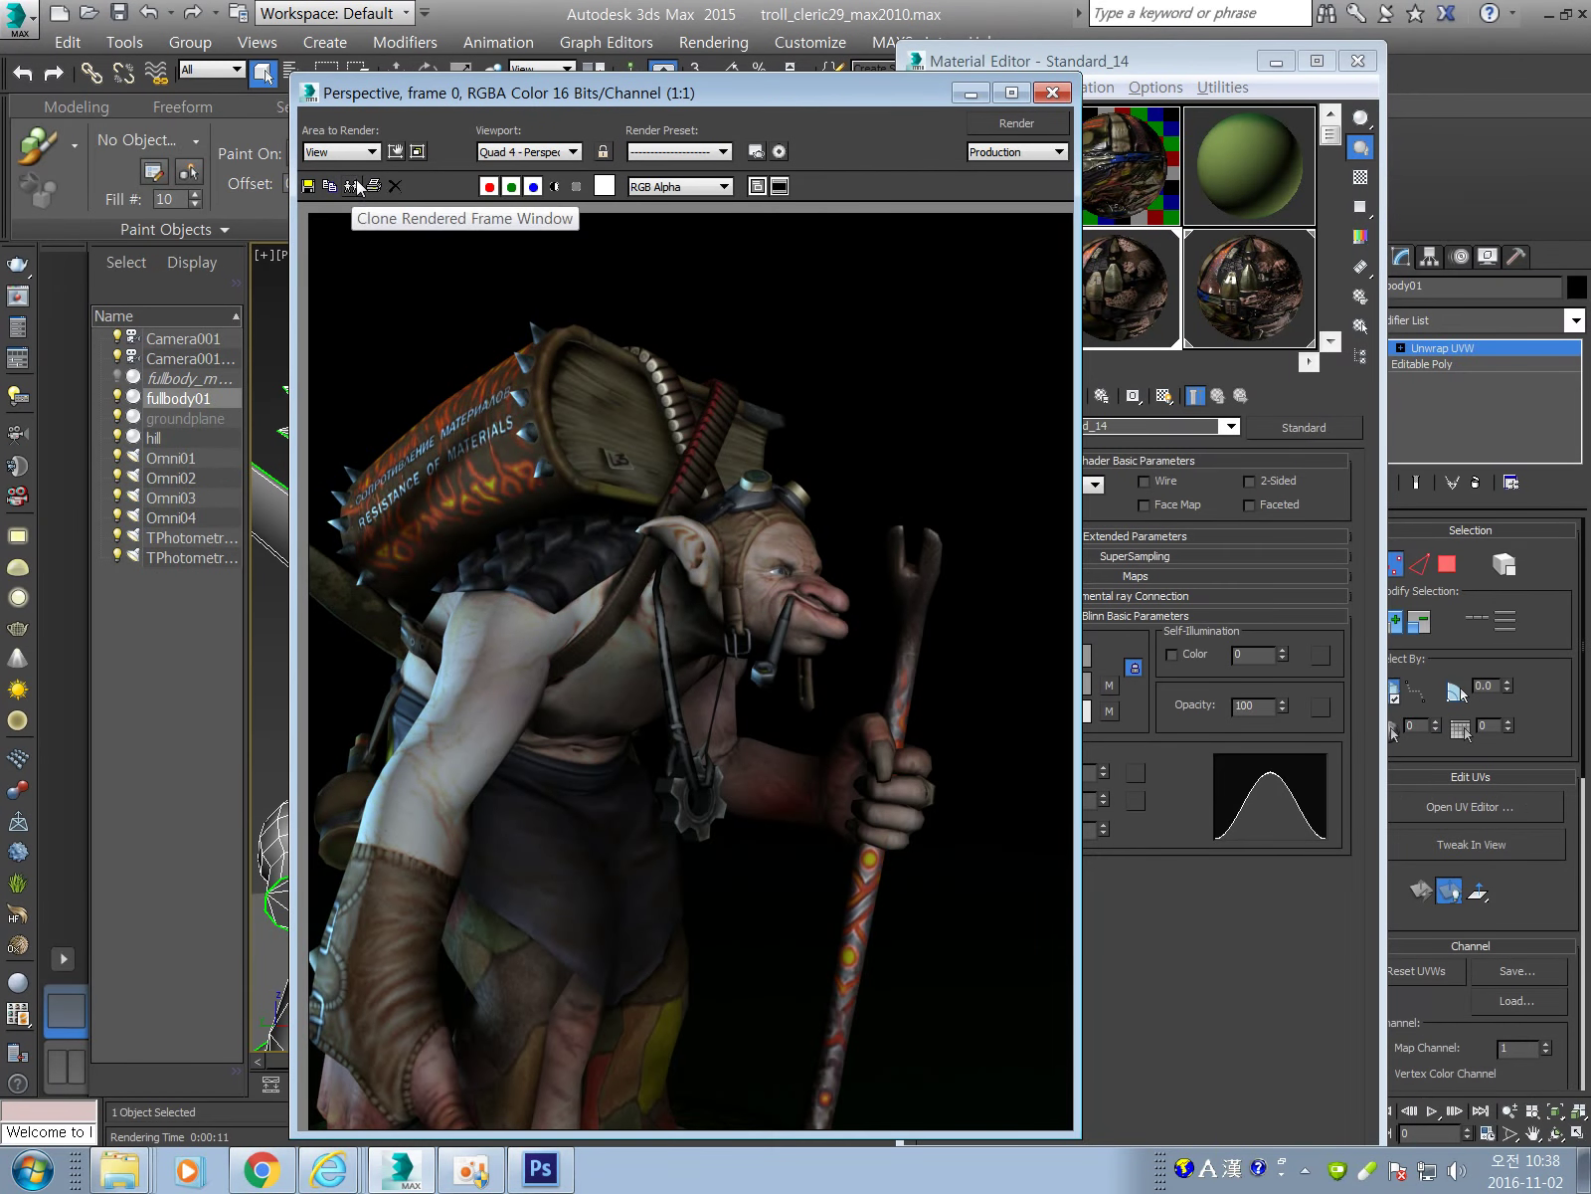
Clone the rendered frame window, set the clone aside for comparison and close the original render.
left_click(352, 187)
mouse_move(876, 139)
left_mouse_down()
mouse_move(439, 352)
mouse_move(632, 122)
mouse_move(522, 130)
mouse_move(519, 158)
mouse_move(714, 177)
mouse_move(915, 151)
mouse_move(442, 179)
left_mouse_up()
left_click_drag(781, 100, 1046, 81)
left_click(1335, 82)
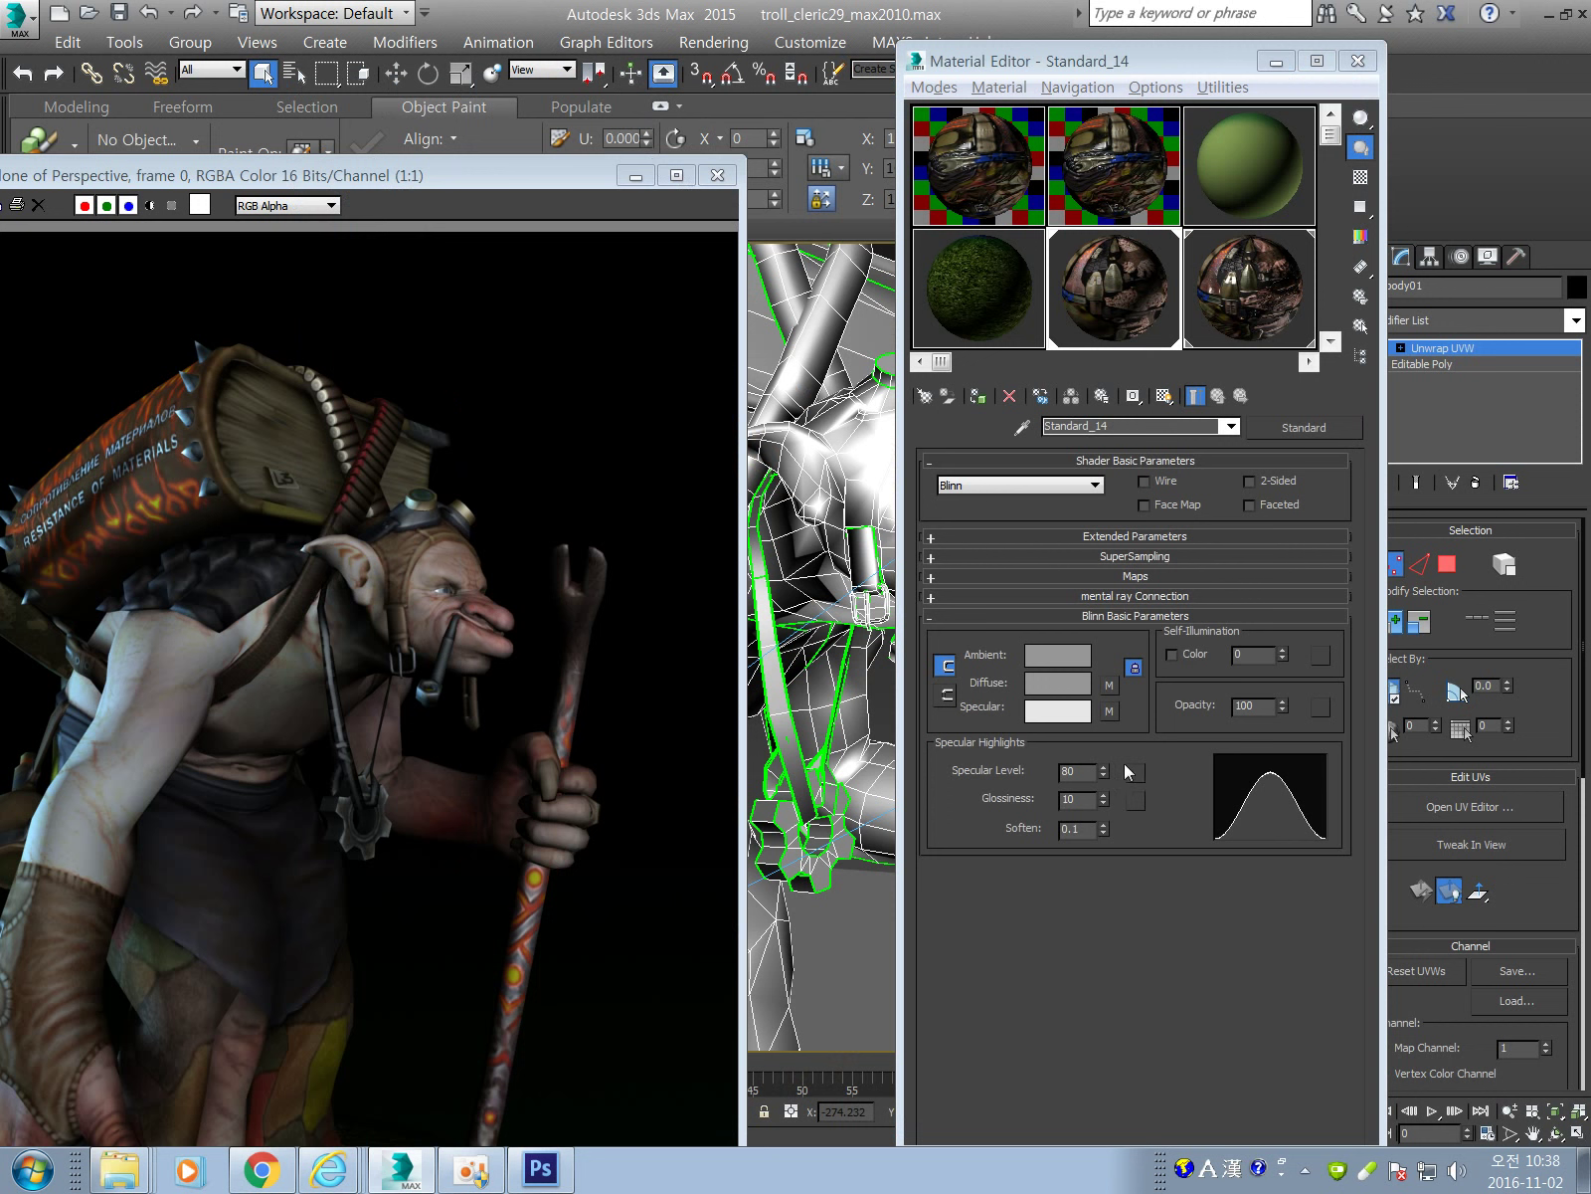
Clear the specular.jpg map from the Specular color slot and reset the Specular Level to 0.
left_click(1114, 714)
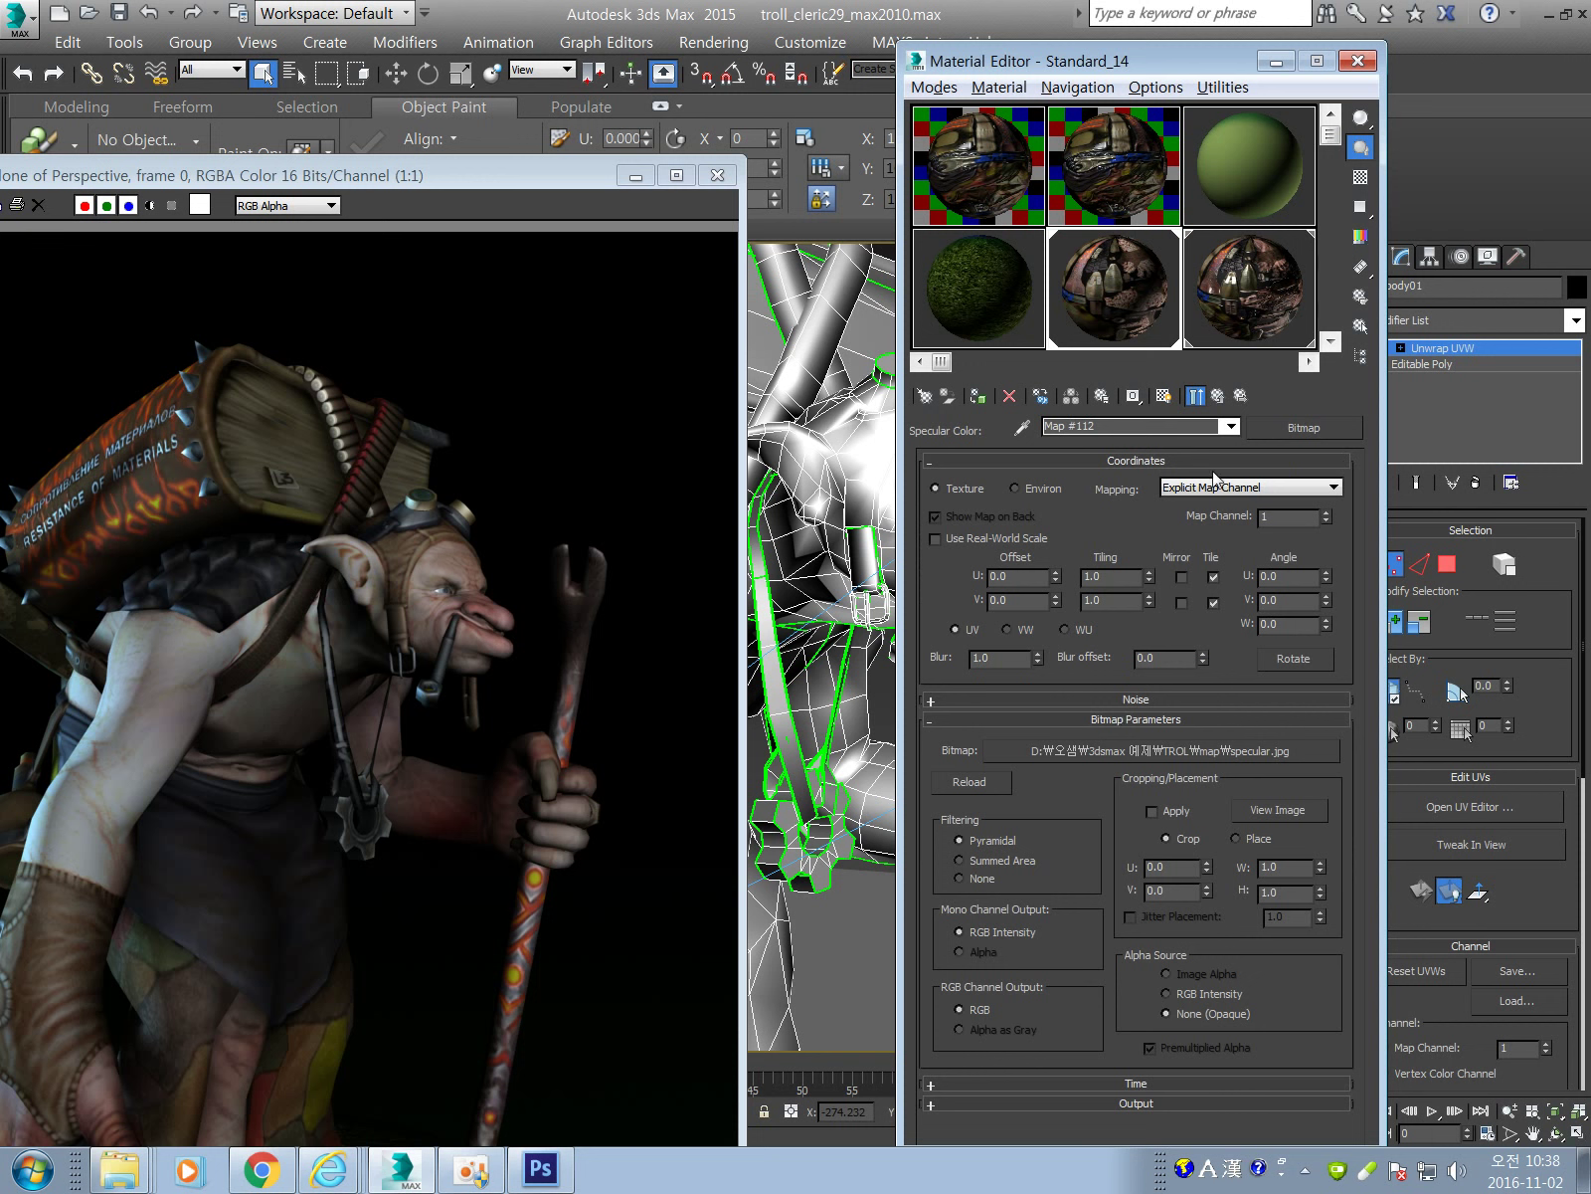
left_click(1215, 398)
right_click(1111, 712)
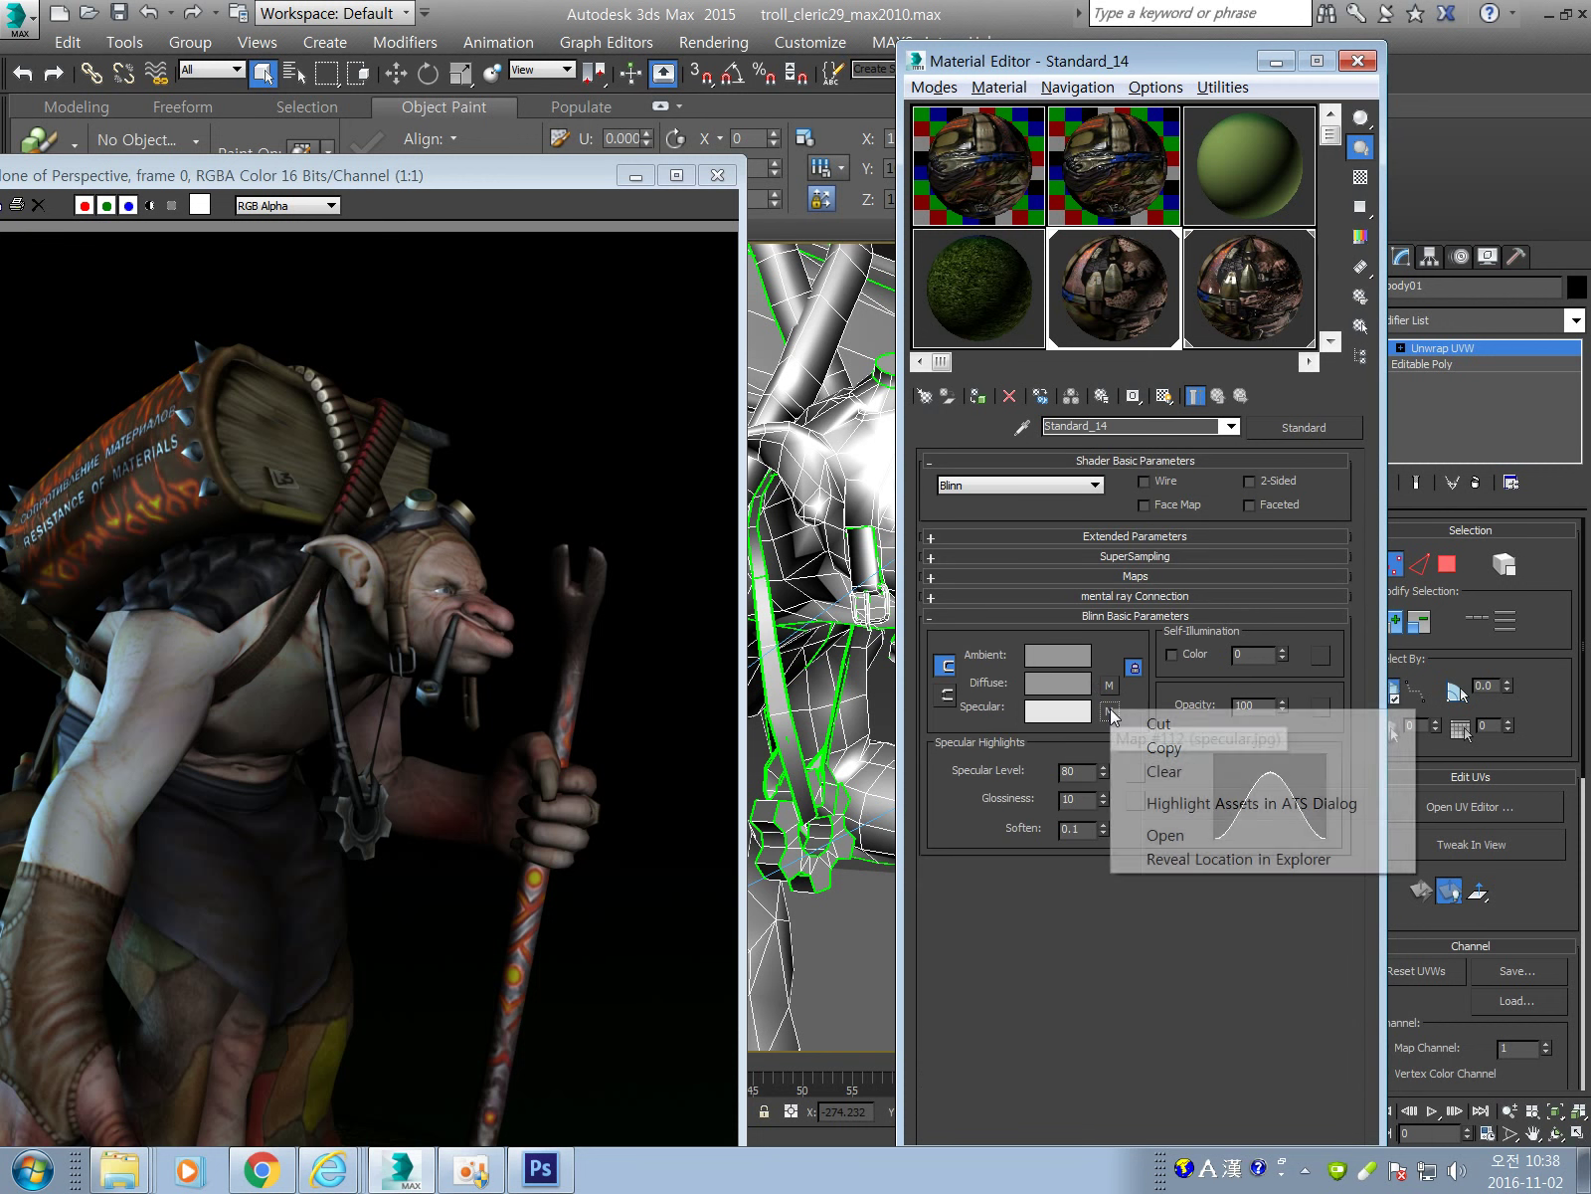
left_click(1154, 768)
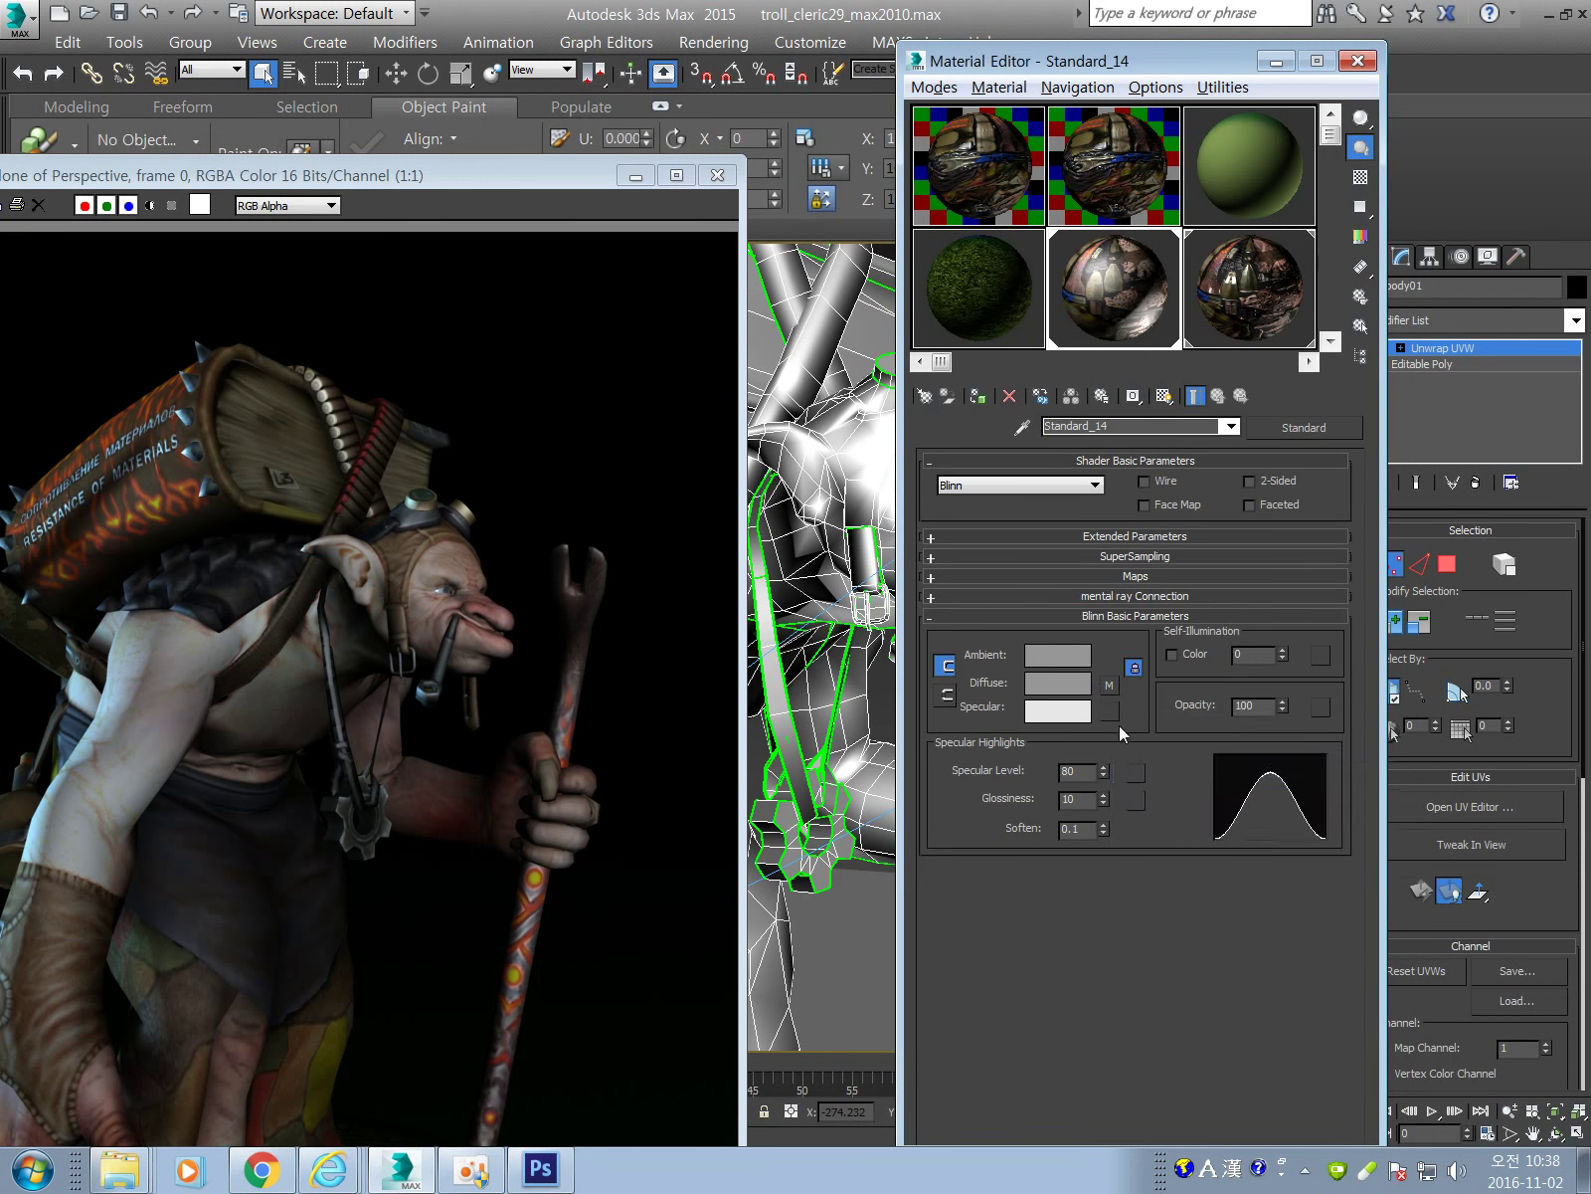
right_click(1103, 771)
key("Return")
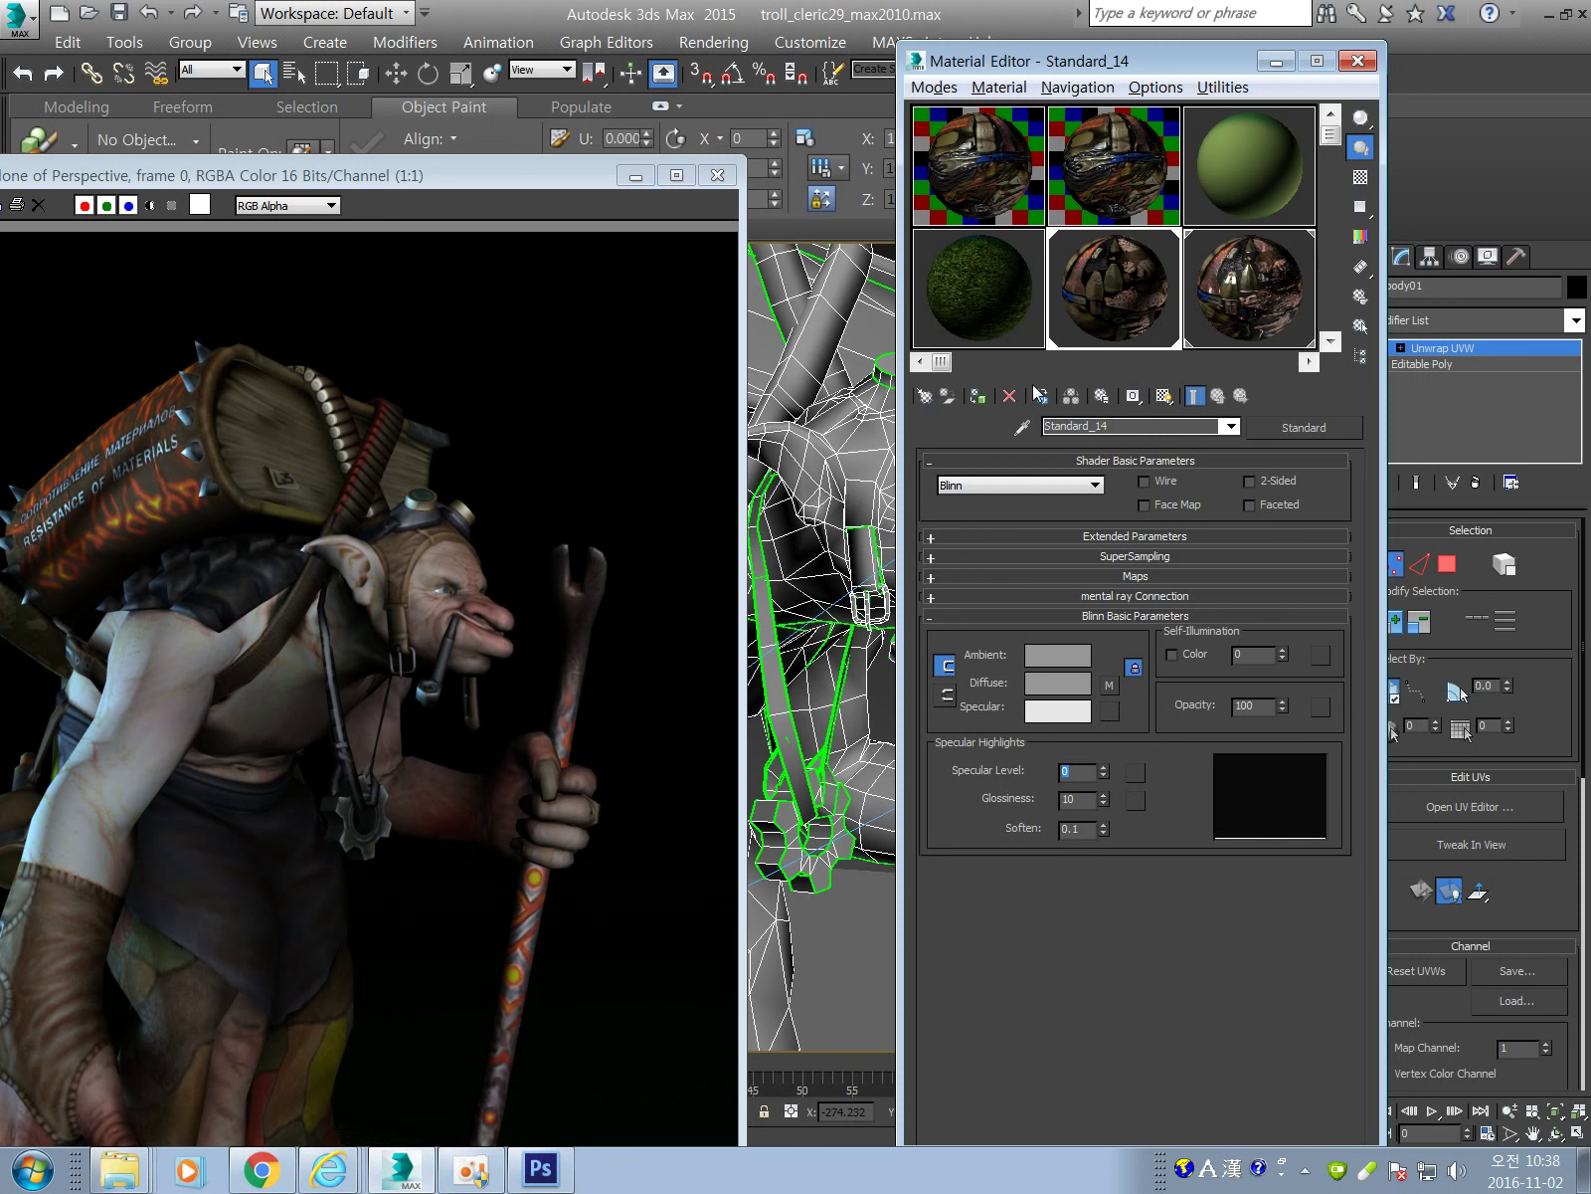
Make room beside the cloned render and render the Perspective view again without specular highlights.
left_click_drag(572, 178, 418, 205)
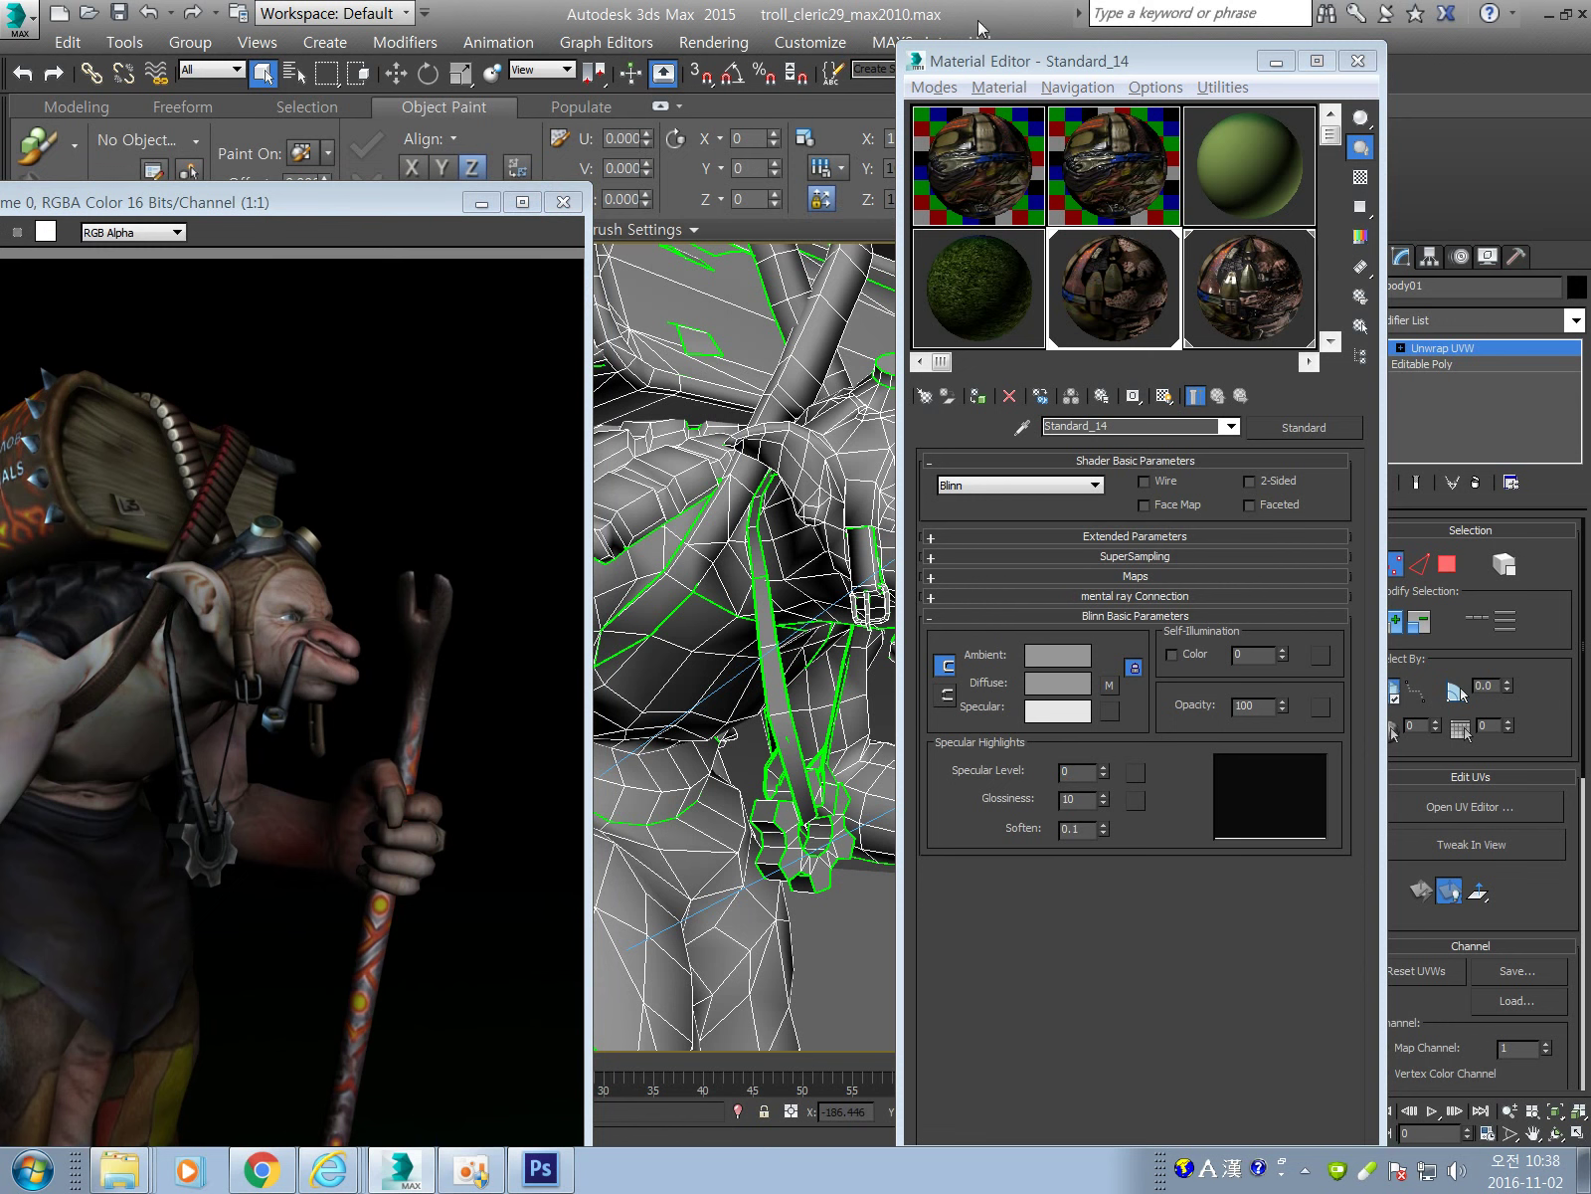
left_click_drag(1112, 61, 1194, 67)
left_click(964, 279)
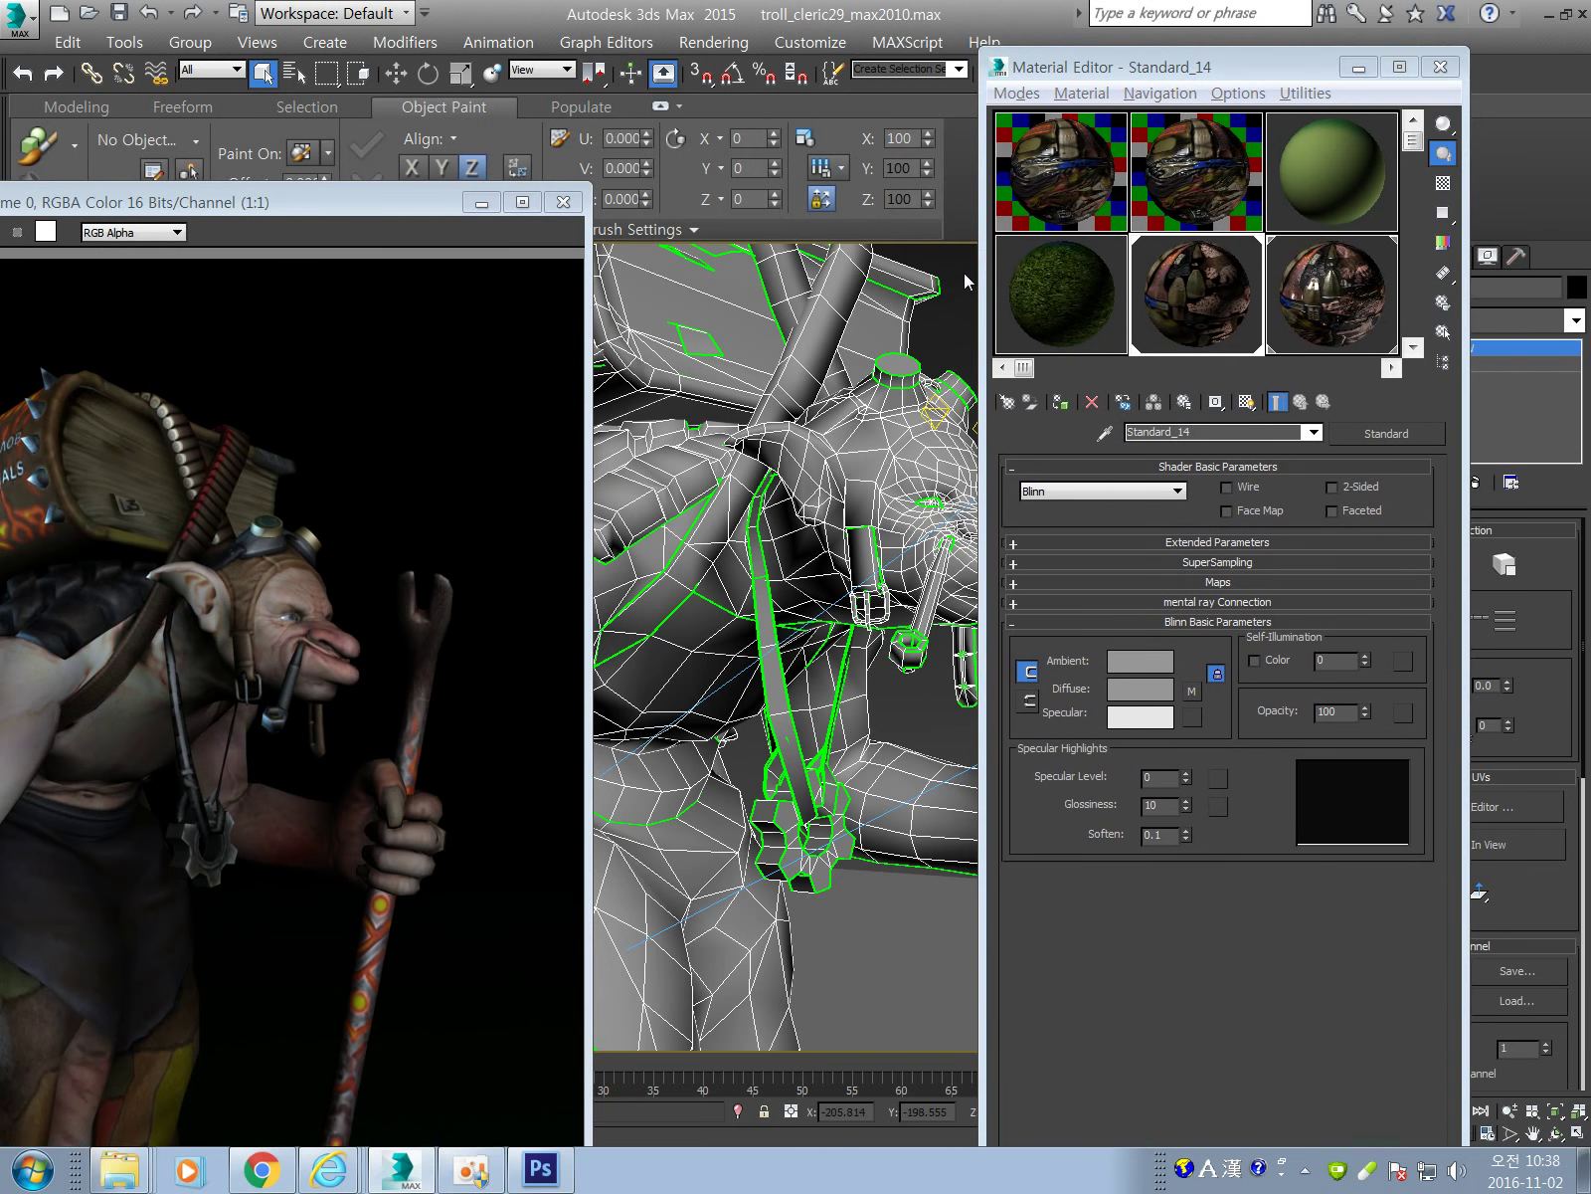
key("shift+q")
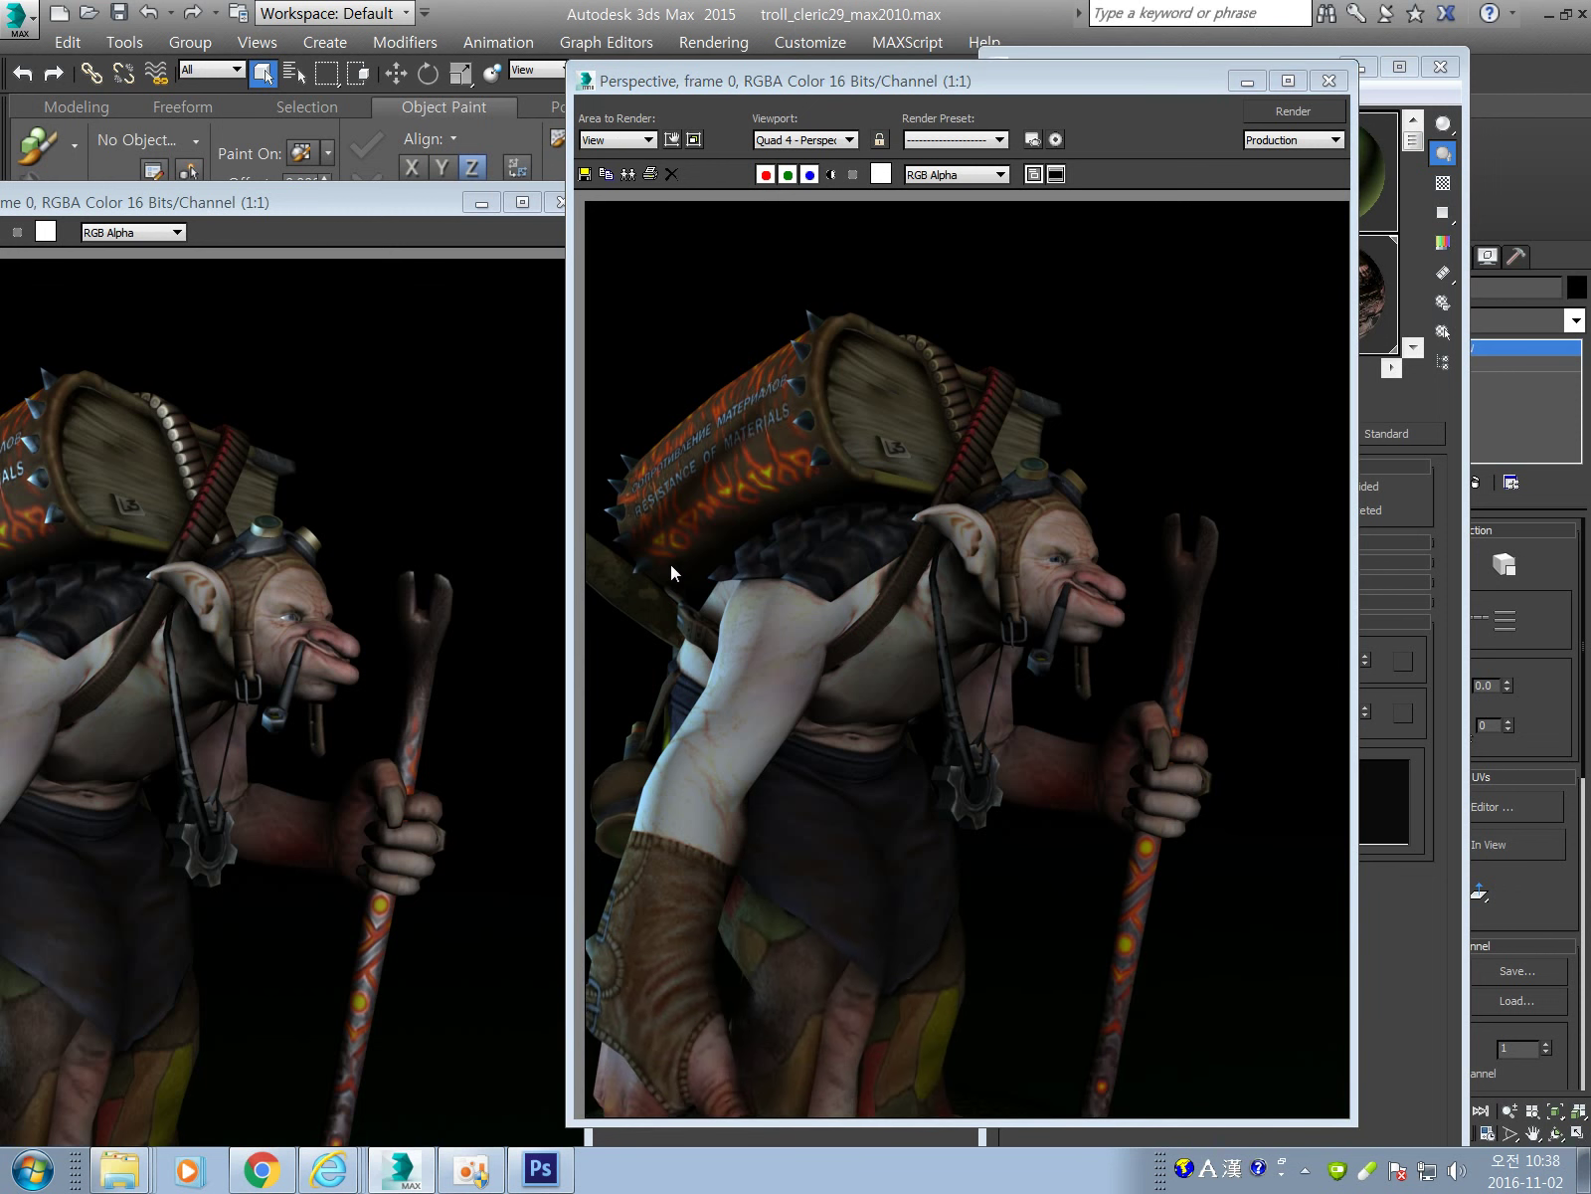
Place the cloned render side by side with the new one and compare the highlights on the book, spikes and arm.
mouse_move(335, 198)
left_mouse_down()
mouse_move(557, 88)
mouse_move(622, 89)
left_mouse_up()
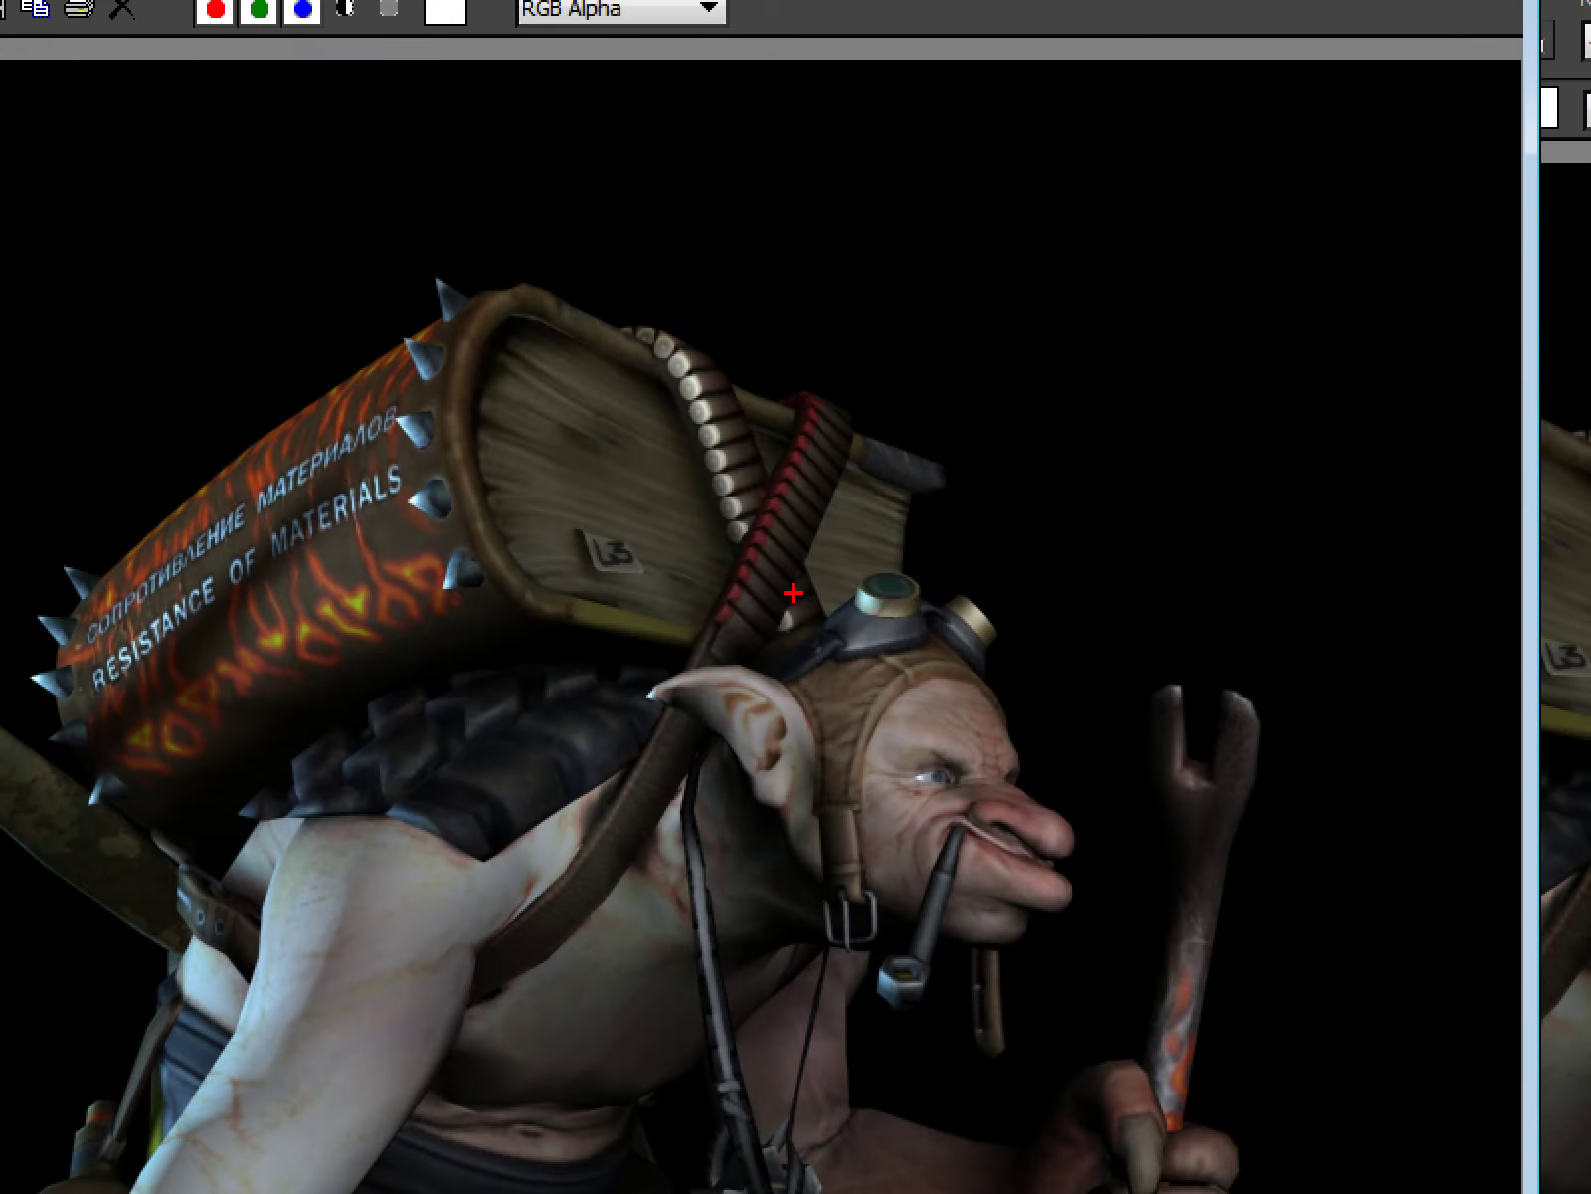
left_click_drag(437, 282, 515, 463)
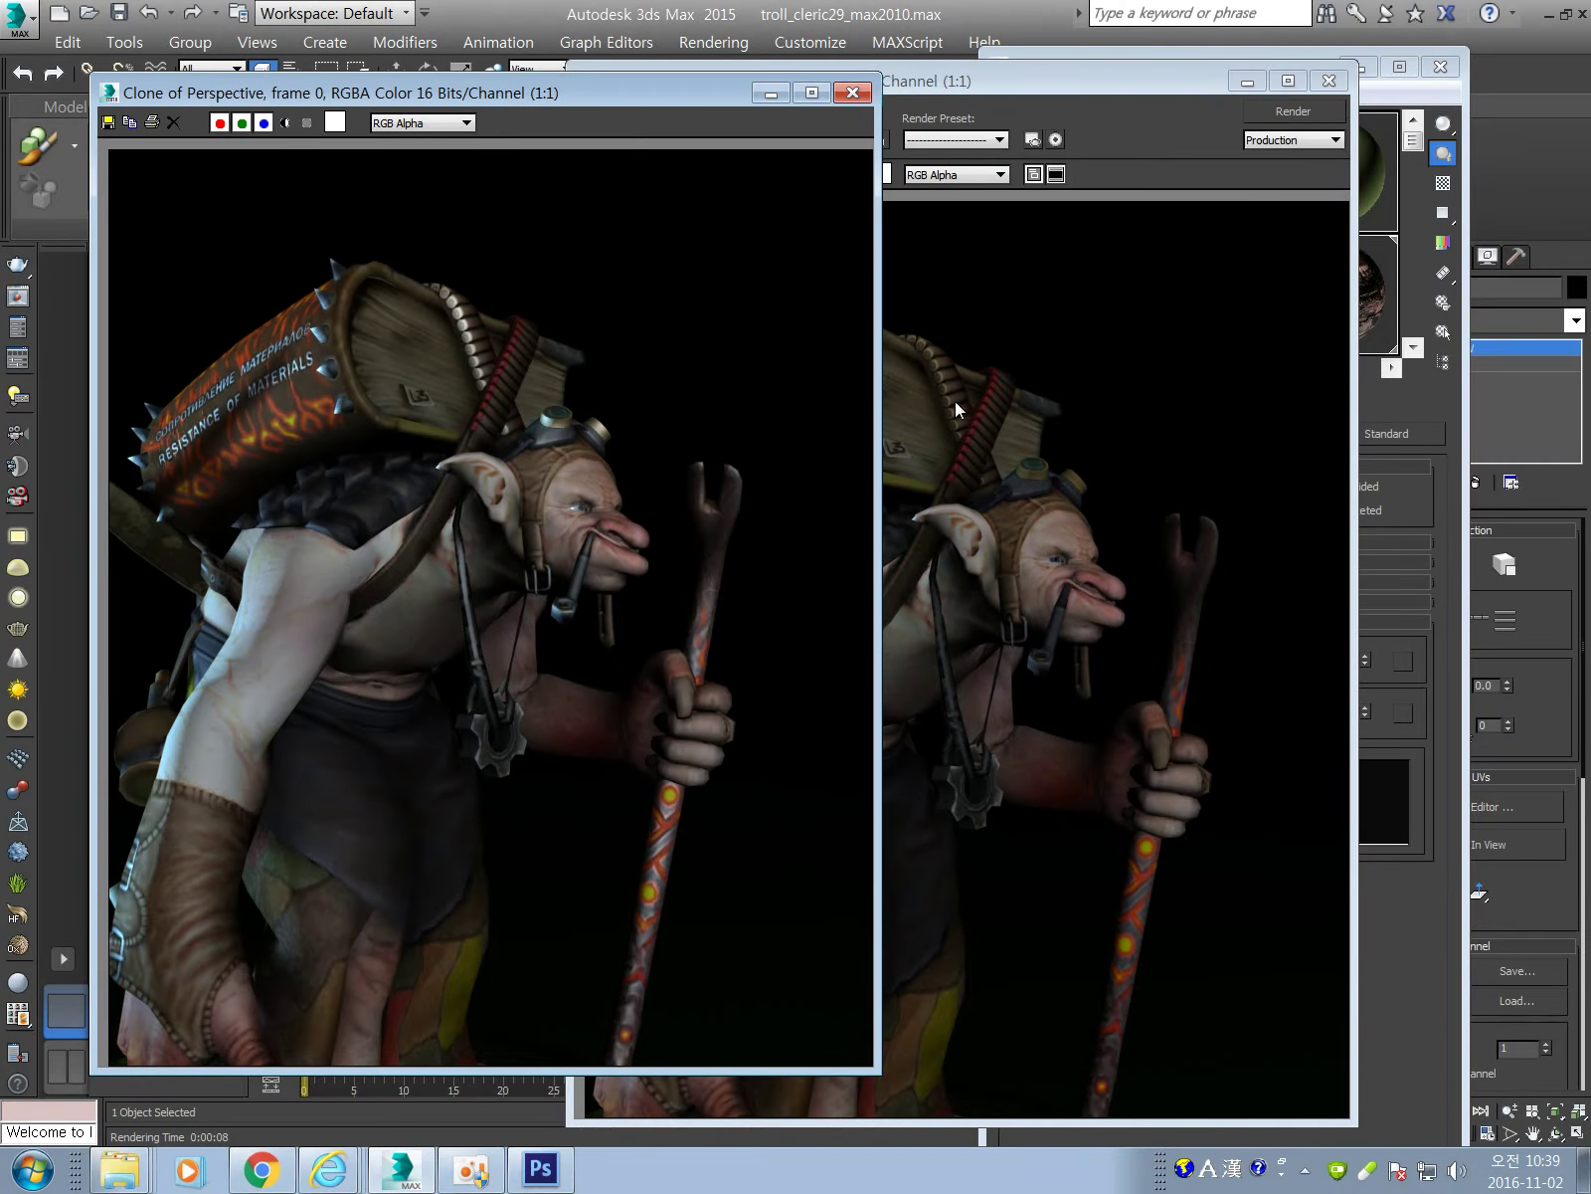
mouse_move(658, 100)
left_mouse_down()
mouse_move(1172, 503)
mouse_move(1444, 203)
mouse_move(1470, 89)
left_mouse_up()
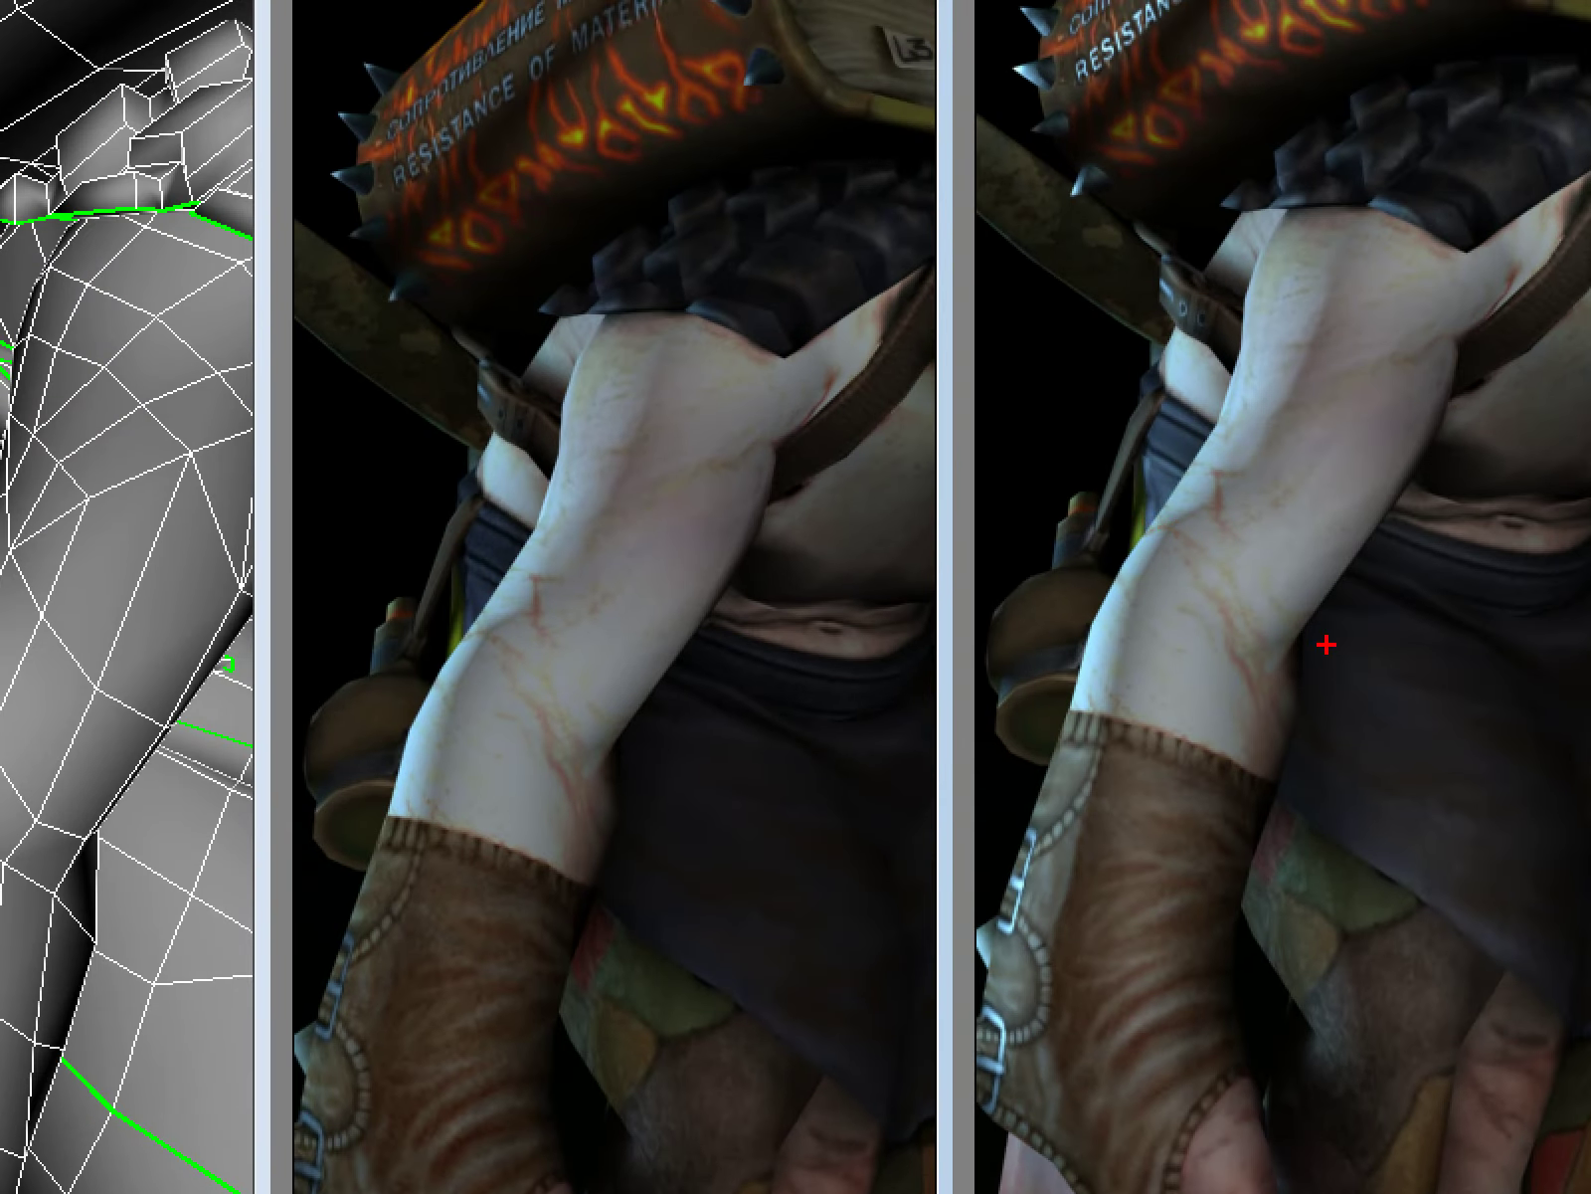
left_click_drag(1080, 868, 1227, 591)
left_click_drag(1276, 726, 1576, 358)
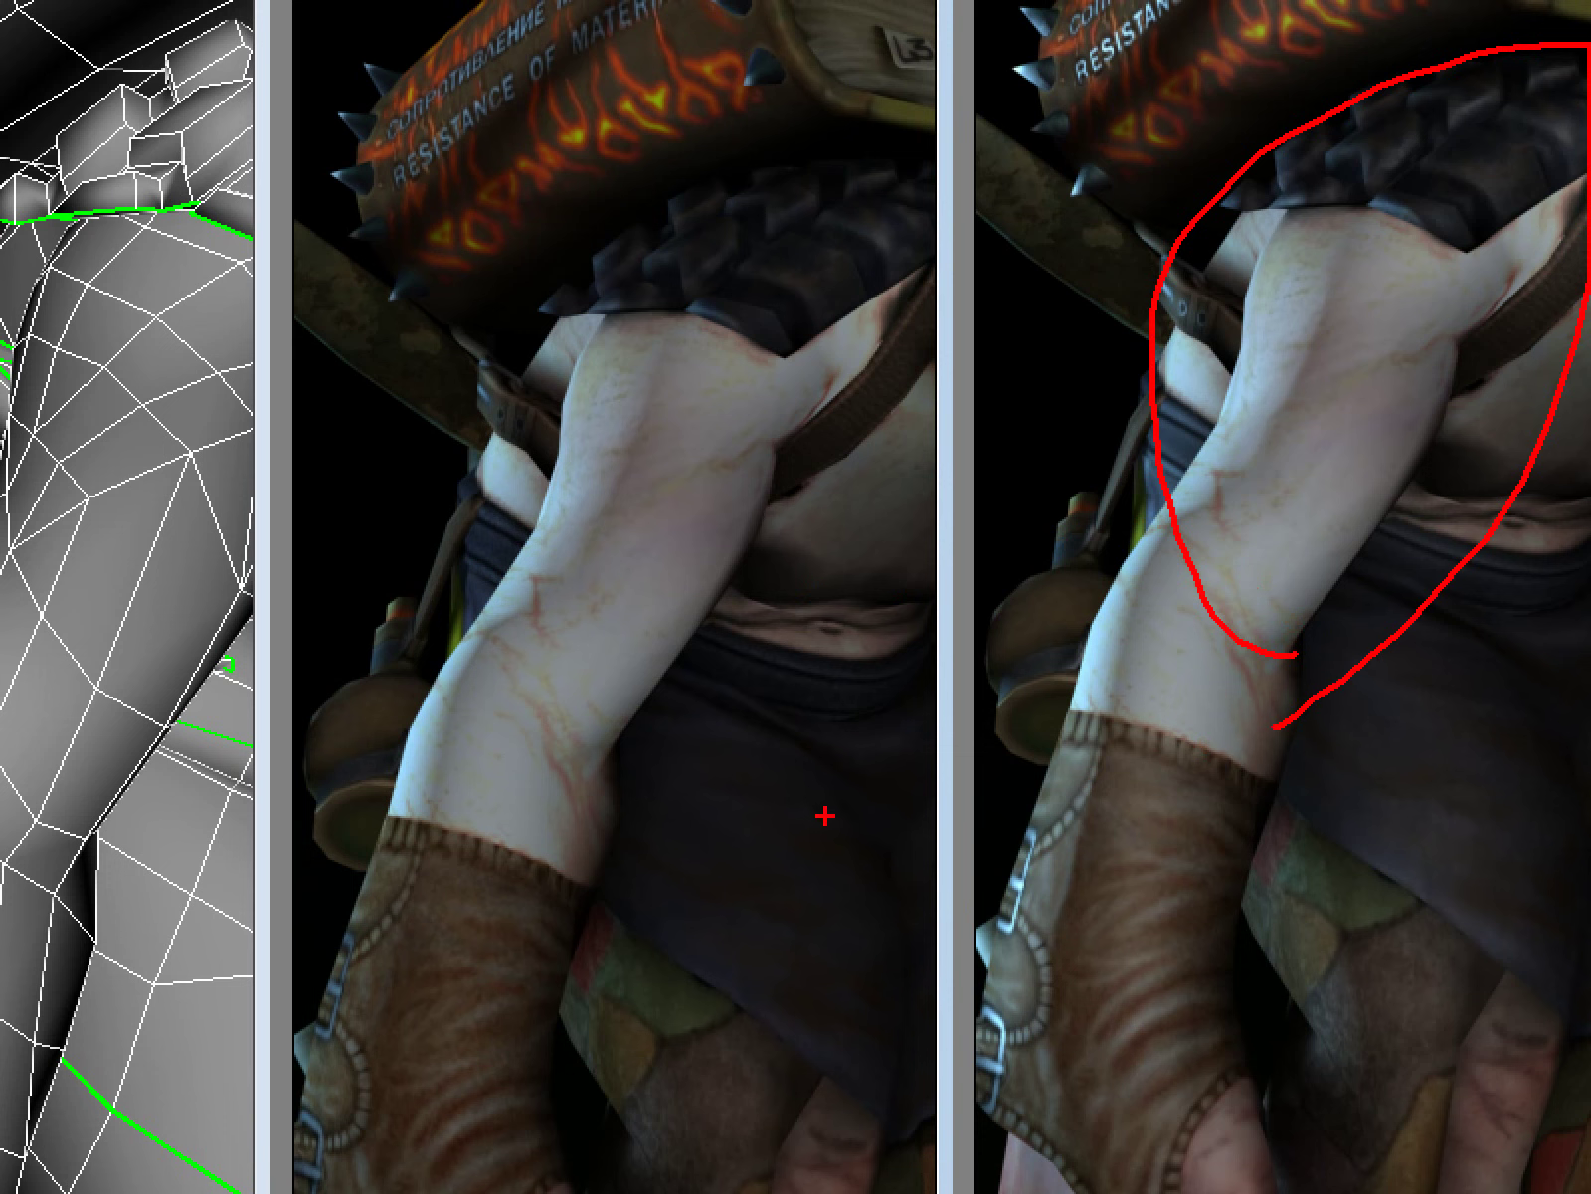
mouse_move(488, 629)
left_mouse_down()
mouse_move(881, 480)
mouse_move(694, 726)
left_mouse_up()
left_click_drag(779, 514, 1590, 555)
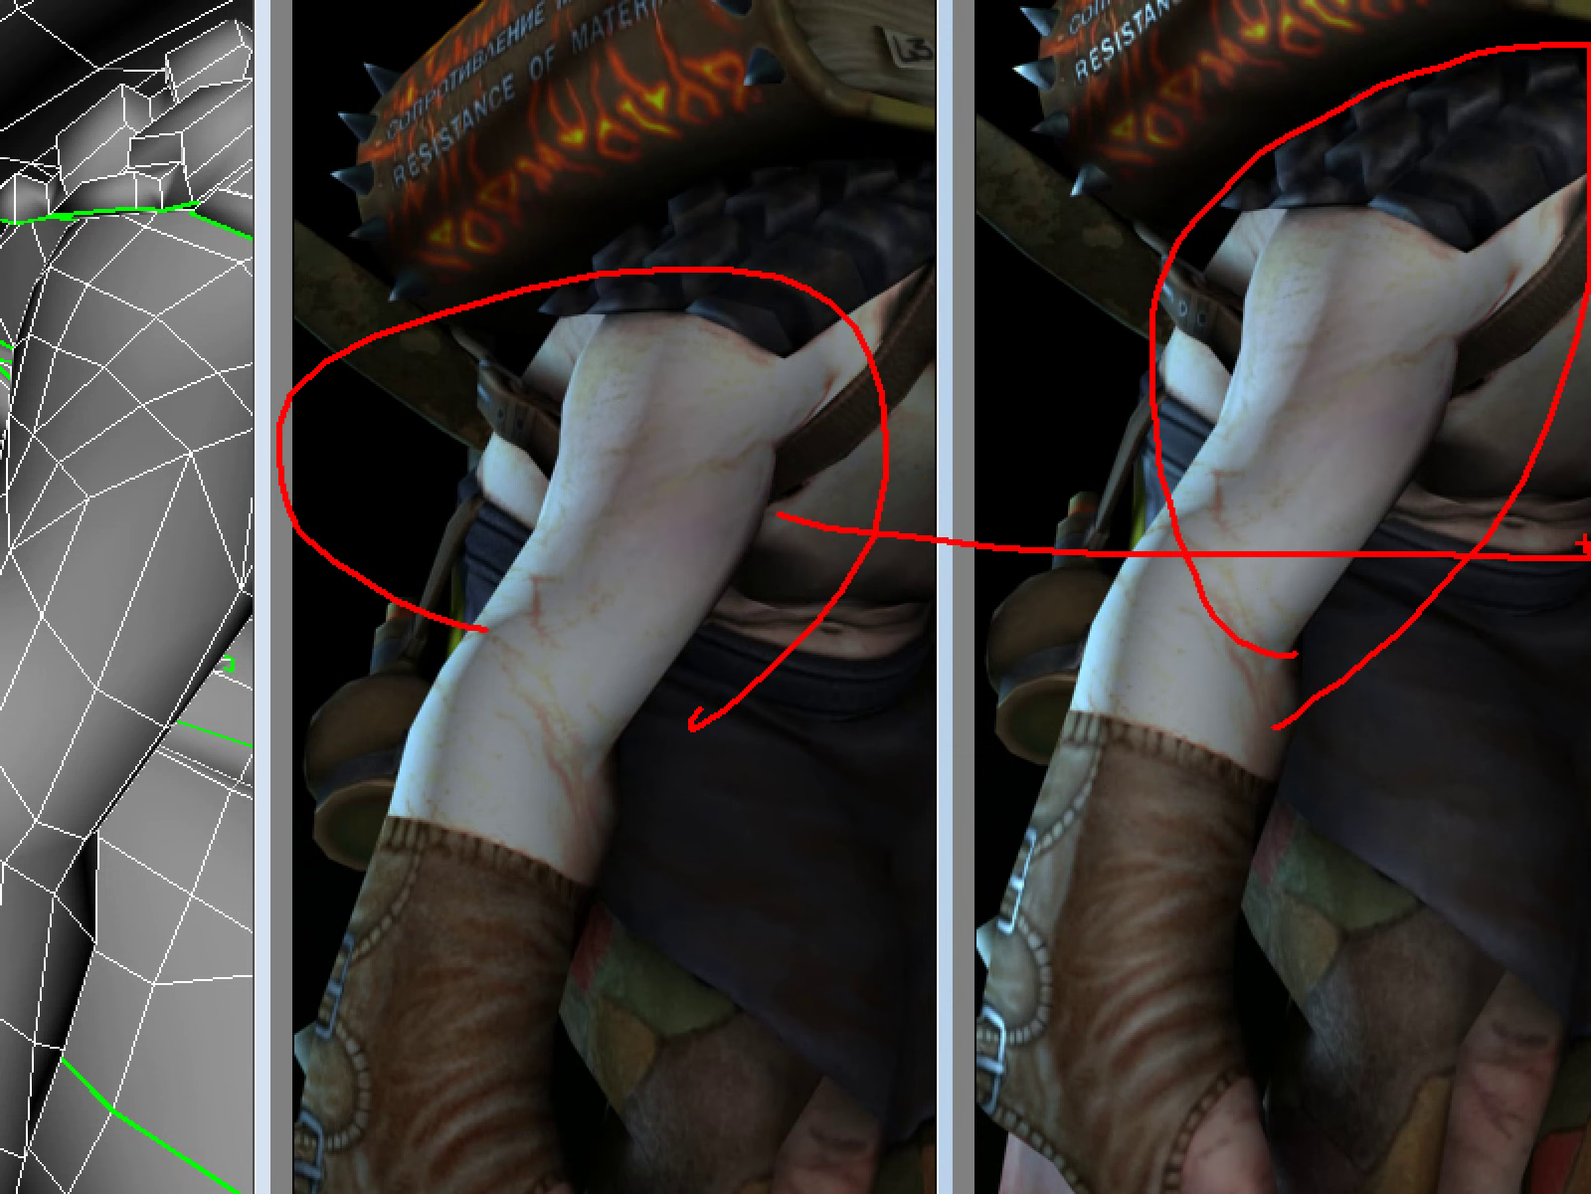
key("Escape")
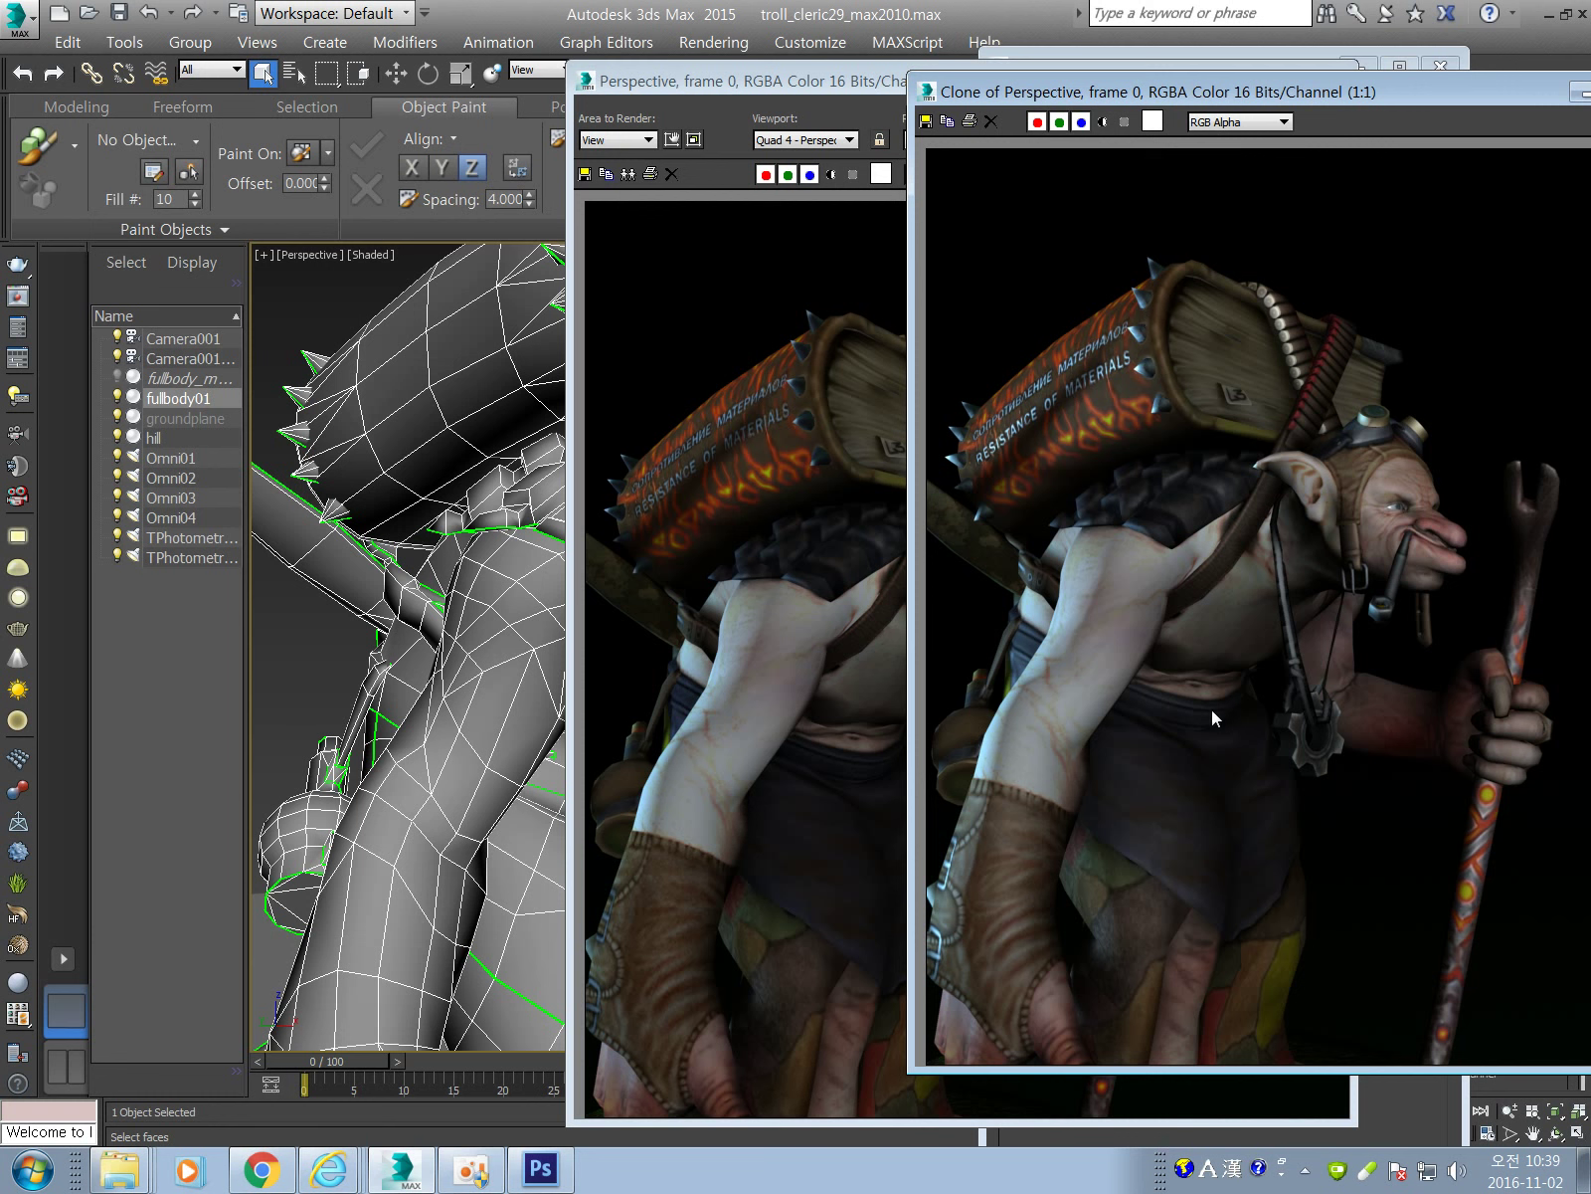
Close the cloned render, minimize the remaining render window and move the Material Editor to the middle of the workspace.
mouse_move(1445, 96)
left_mouse_down()
mouse_move(696, 127)
mouse_move(545, 117)
mouse_move(706, 114)
left_mouse_up()
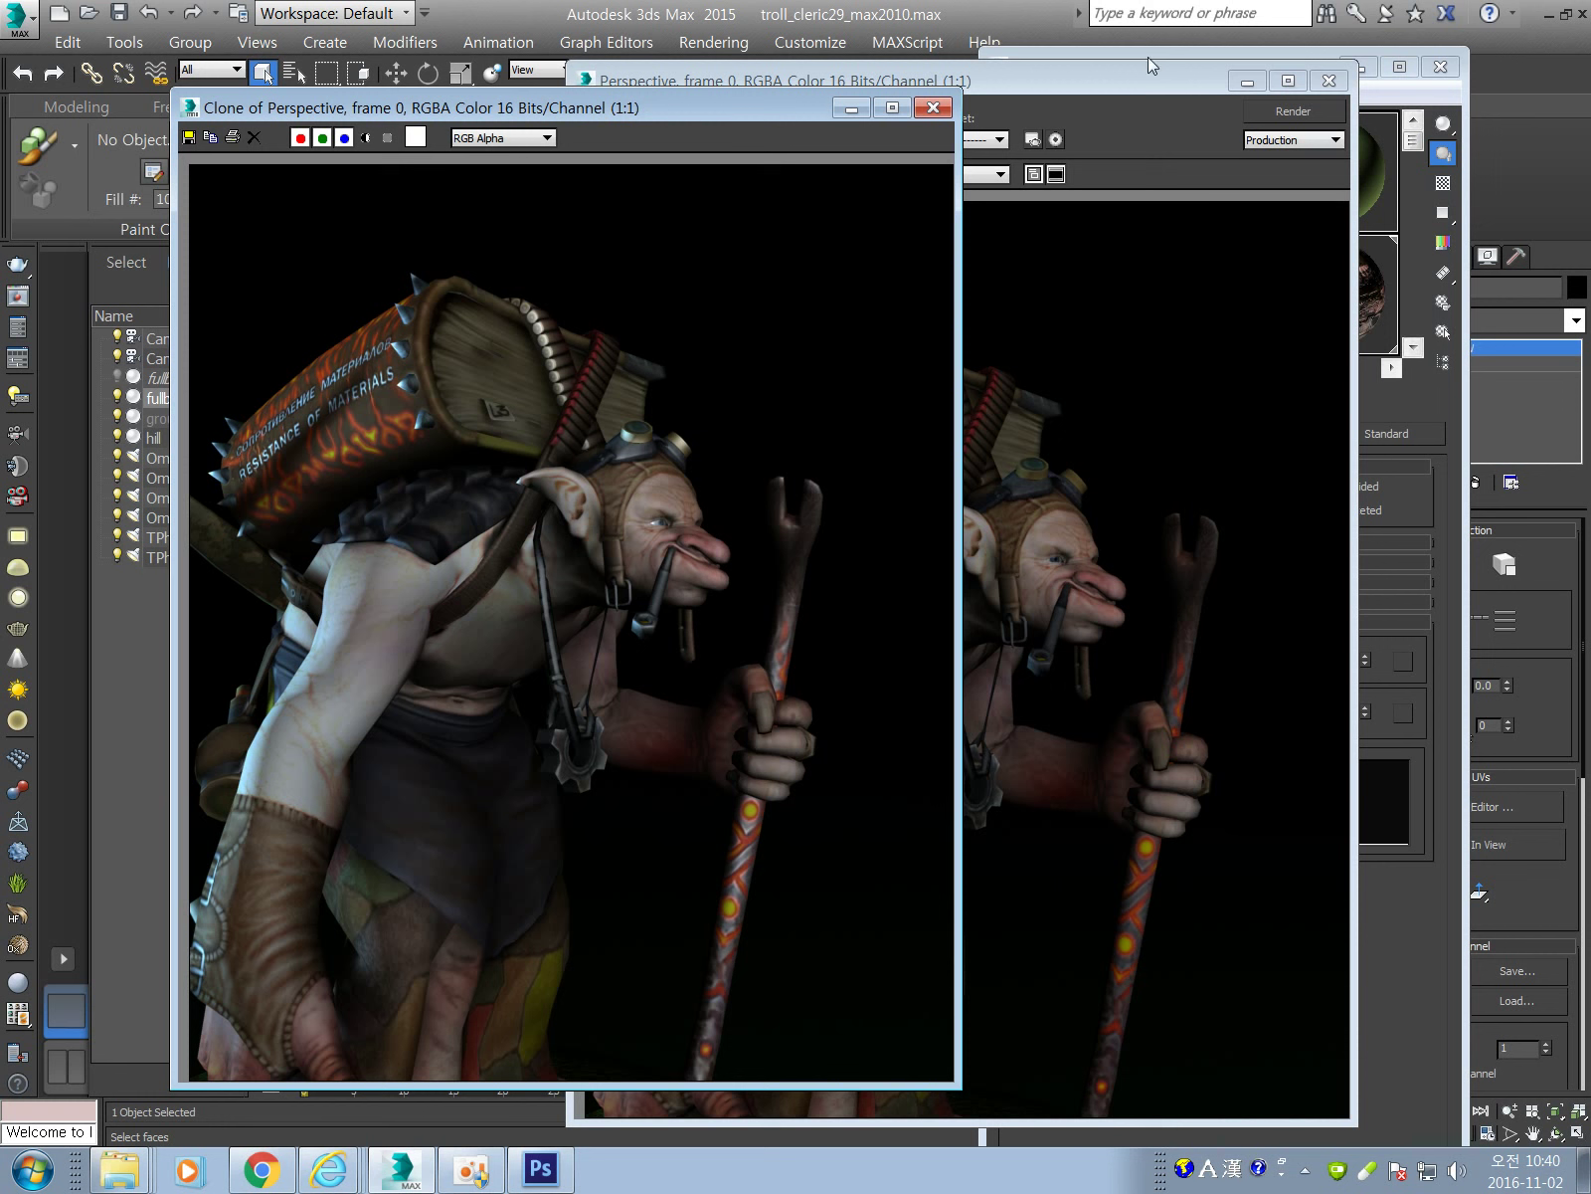
left_click(933, 107)
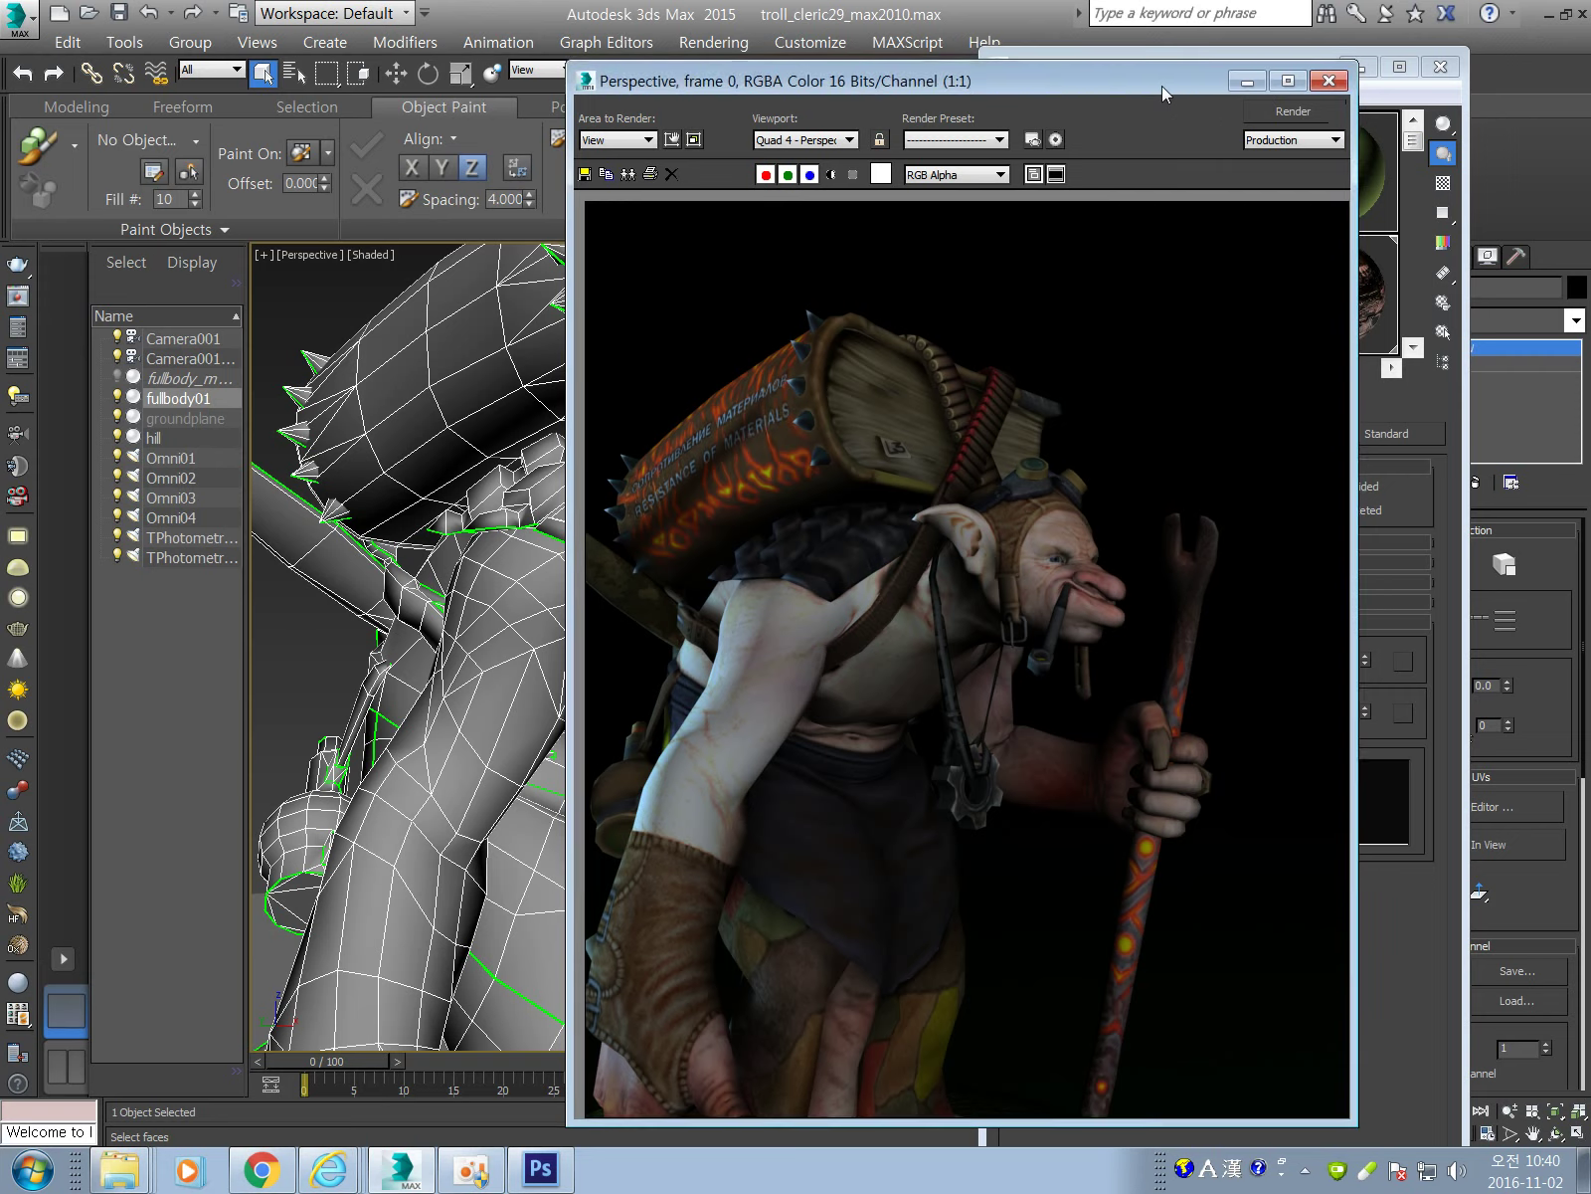
left_click_drag(1162, 85, 681, 109)
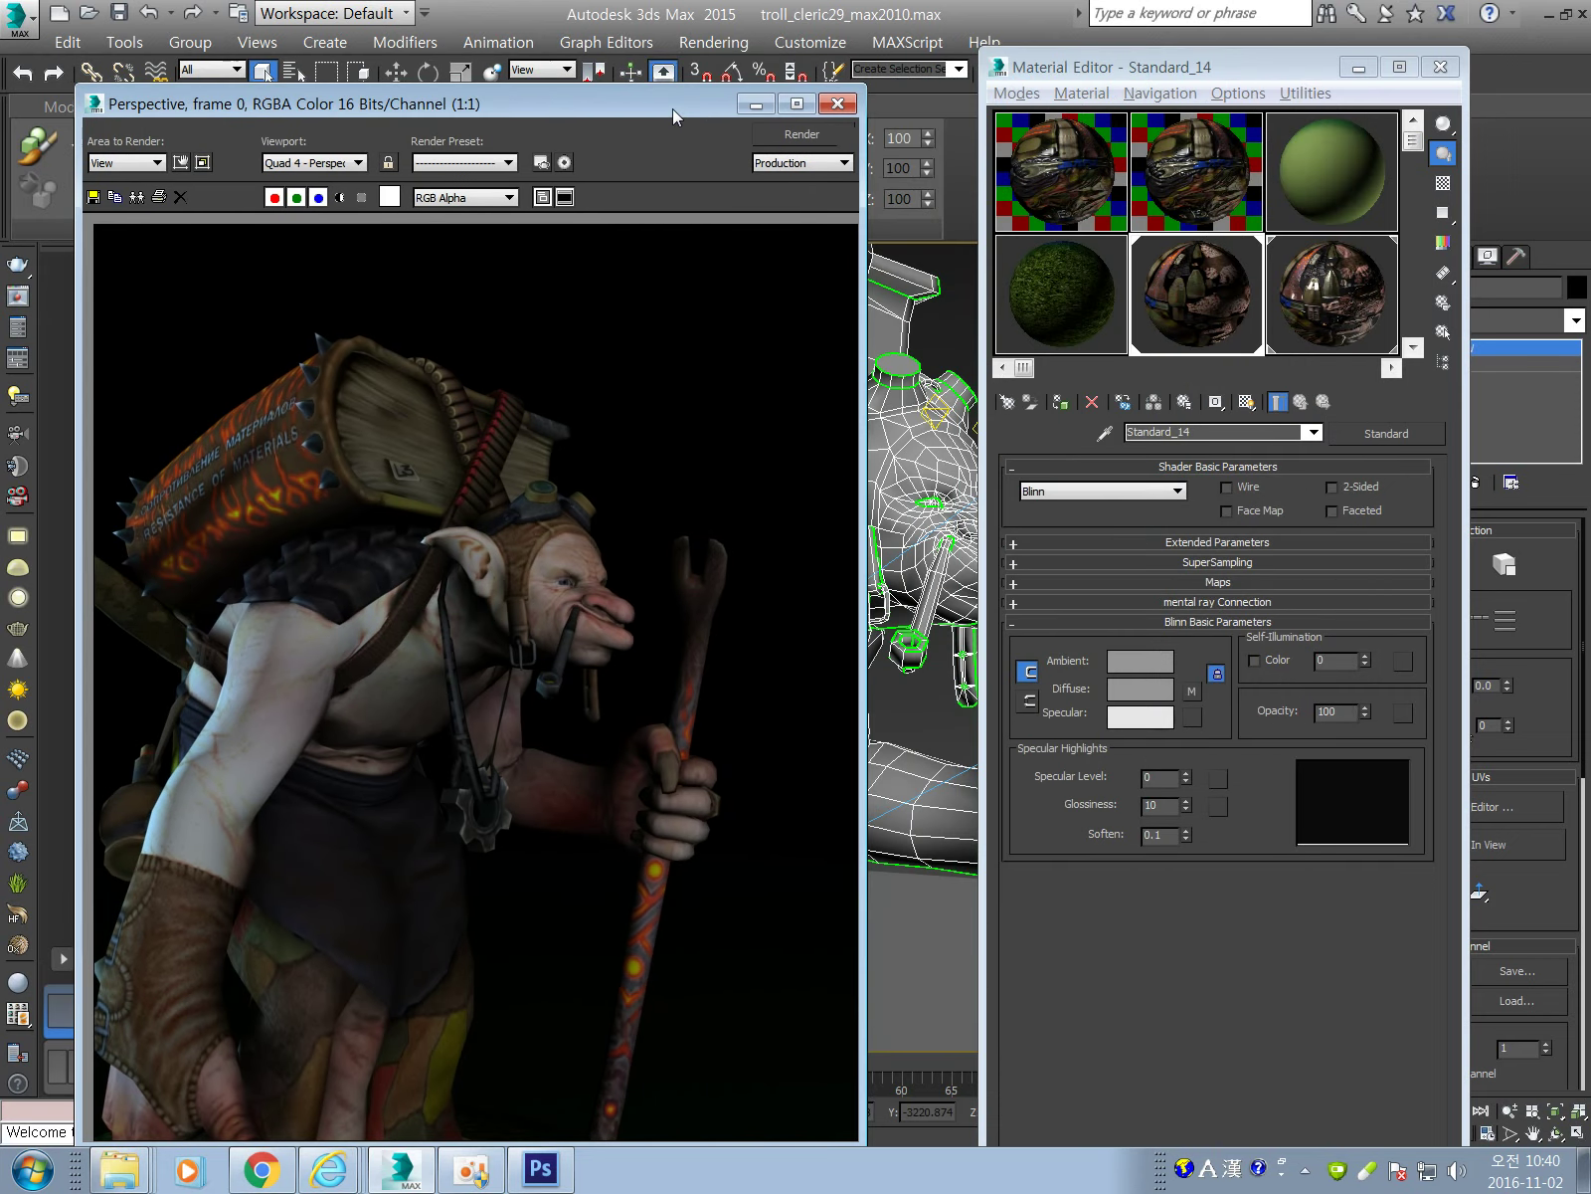
left_click(756, 106)
left_click_drag(1269, 67, 909, 46)
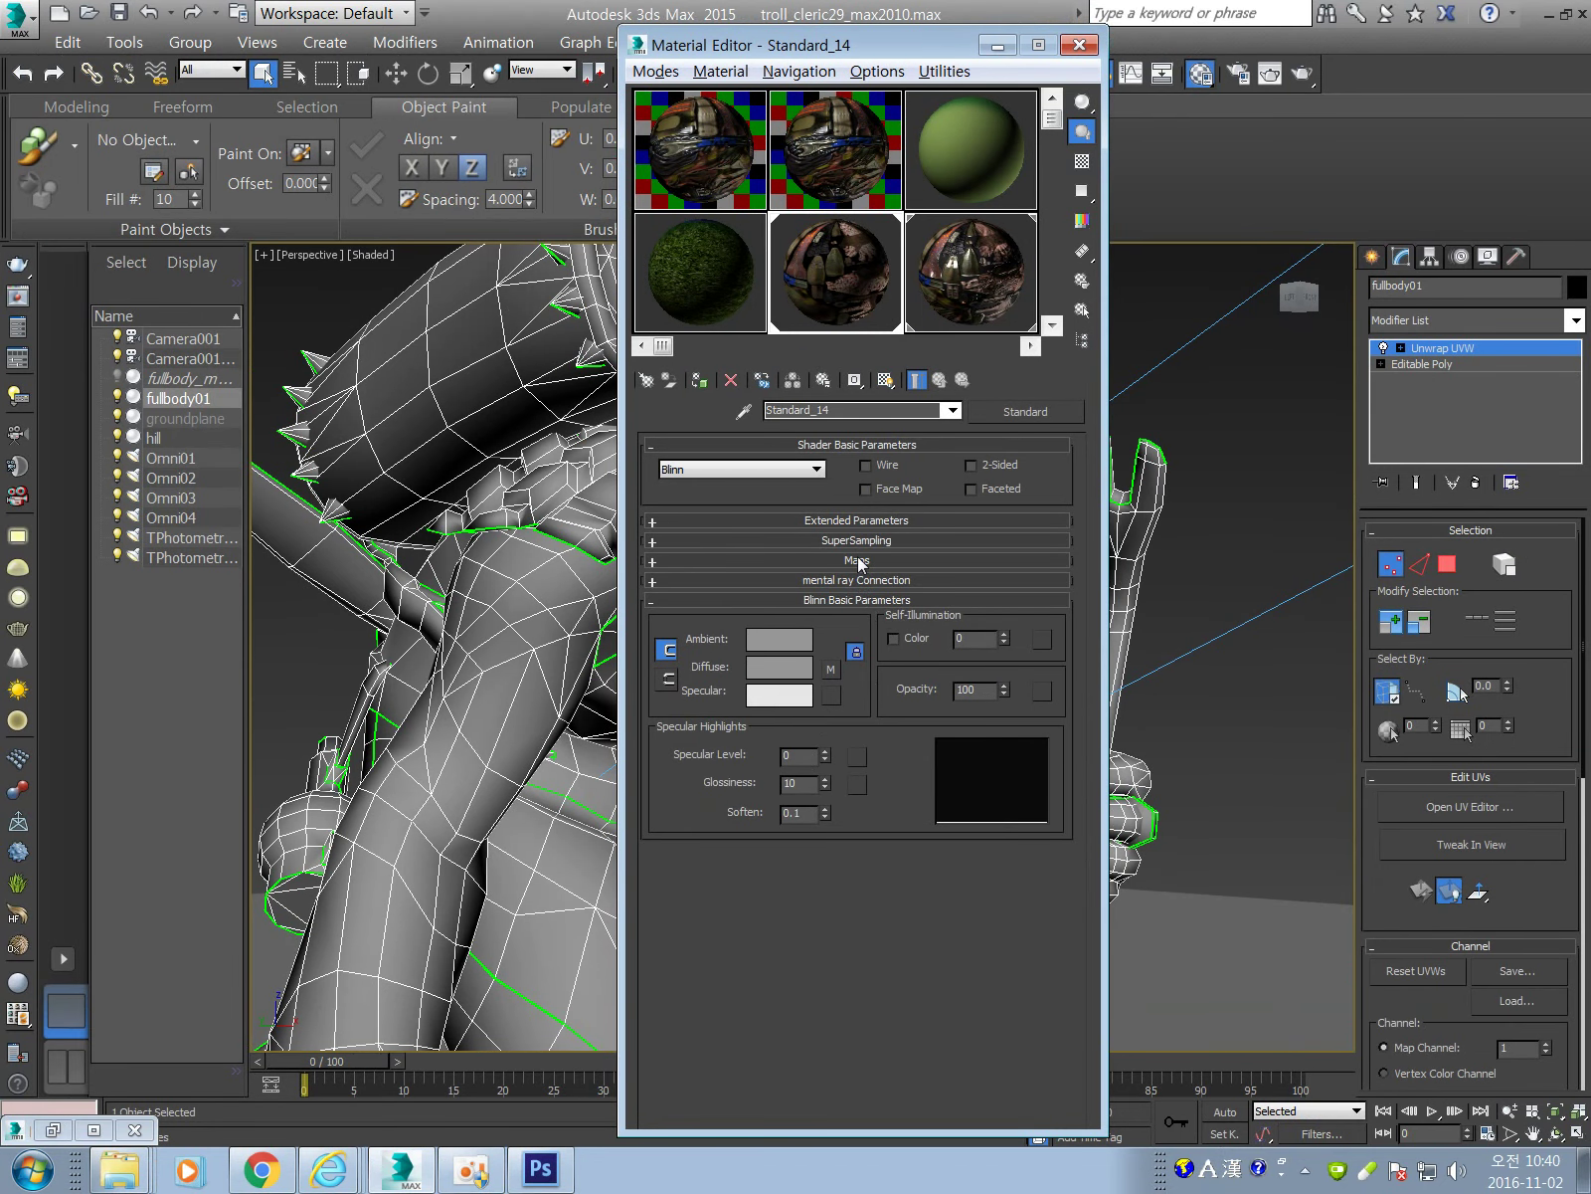
Enable the Bump map of Standard_14 and set its amount to 100.
left_click(858, 560)
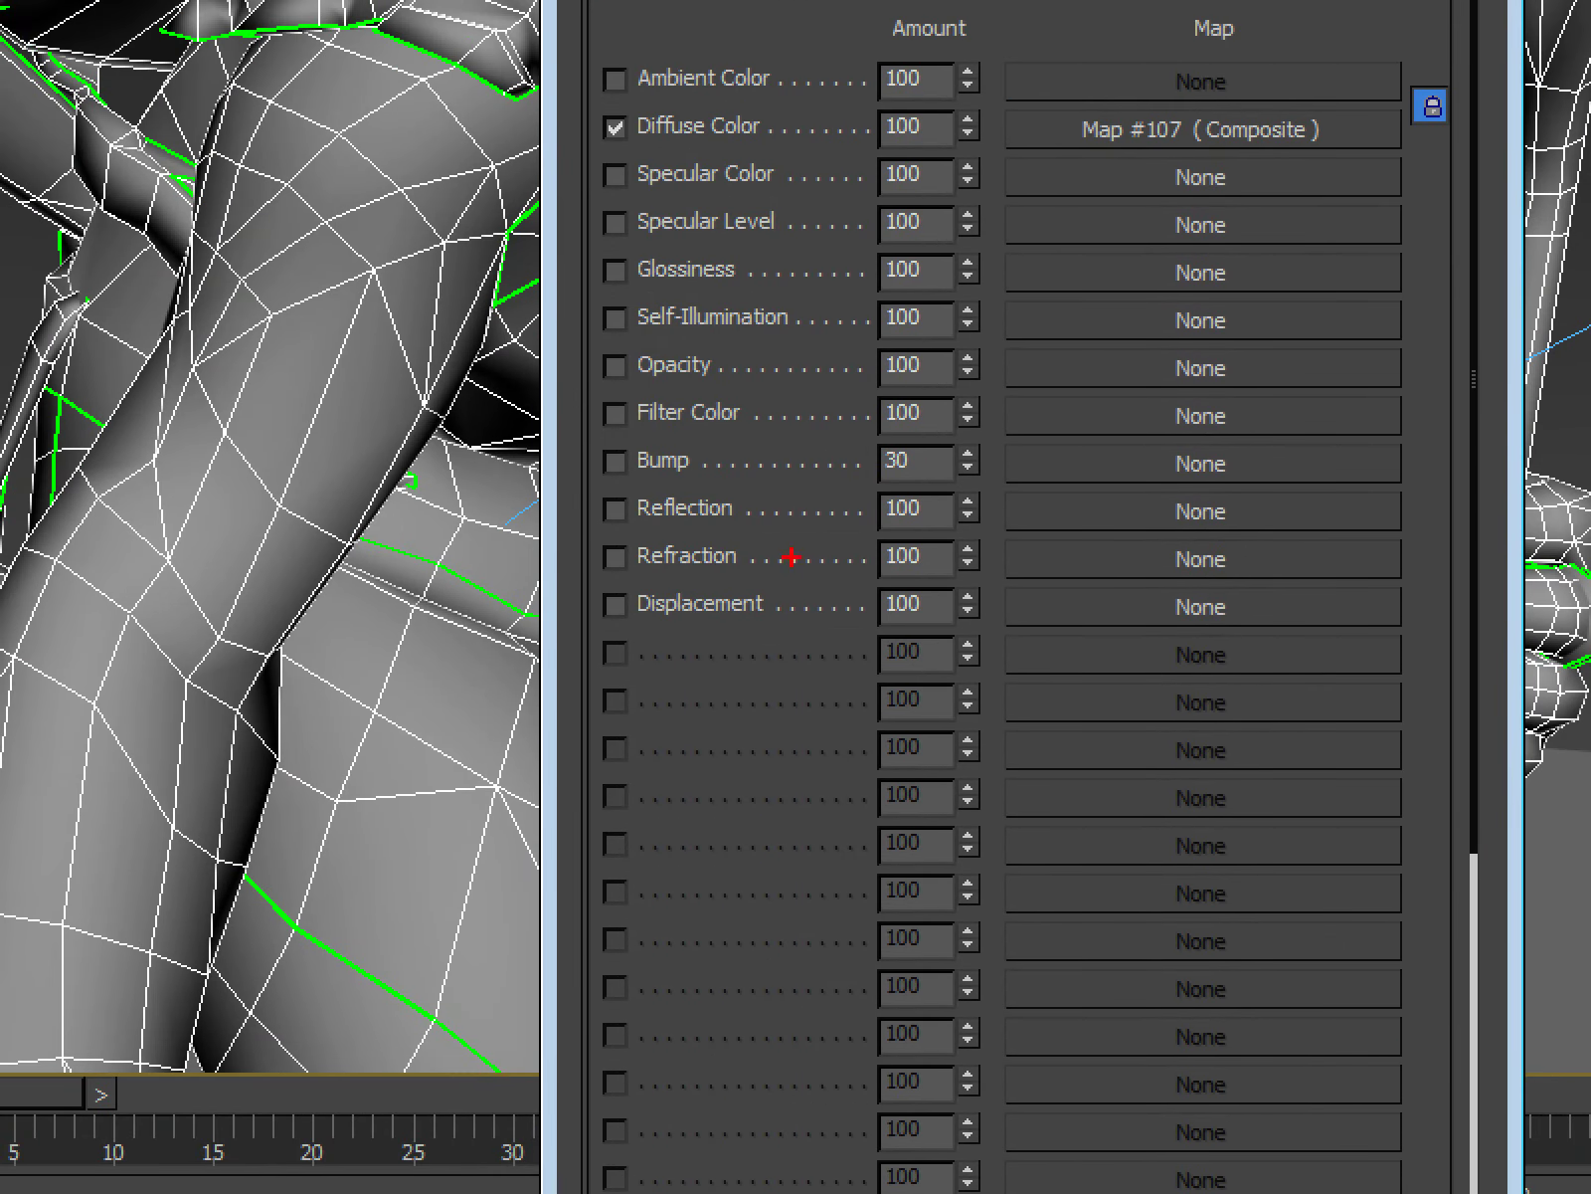
left_click_drag(537, 467, 1288, 498)
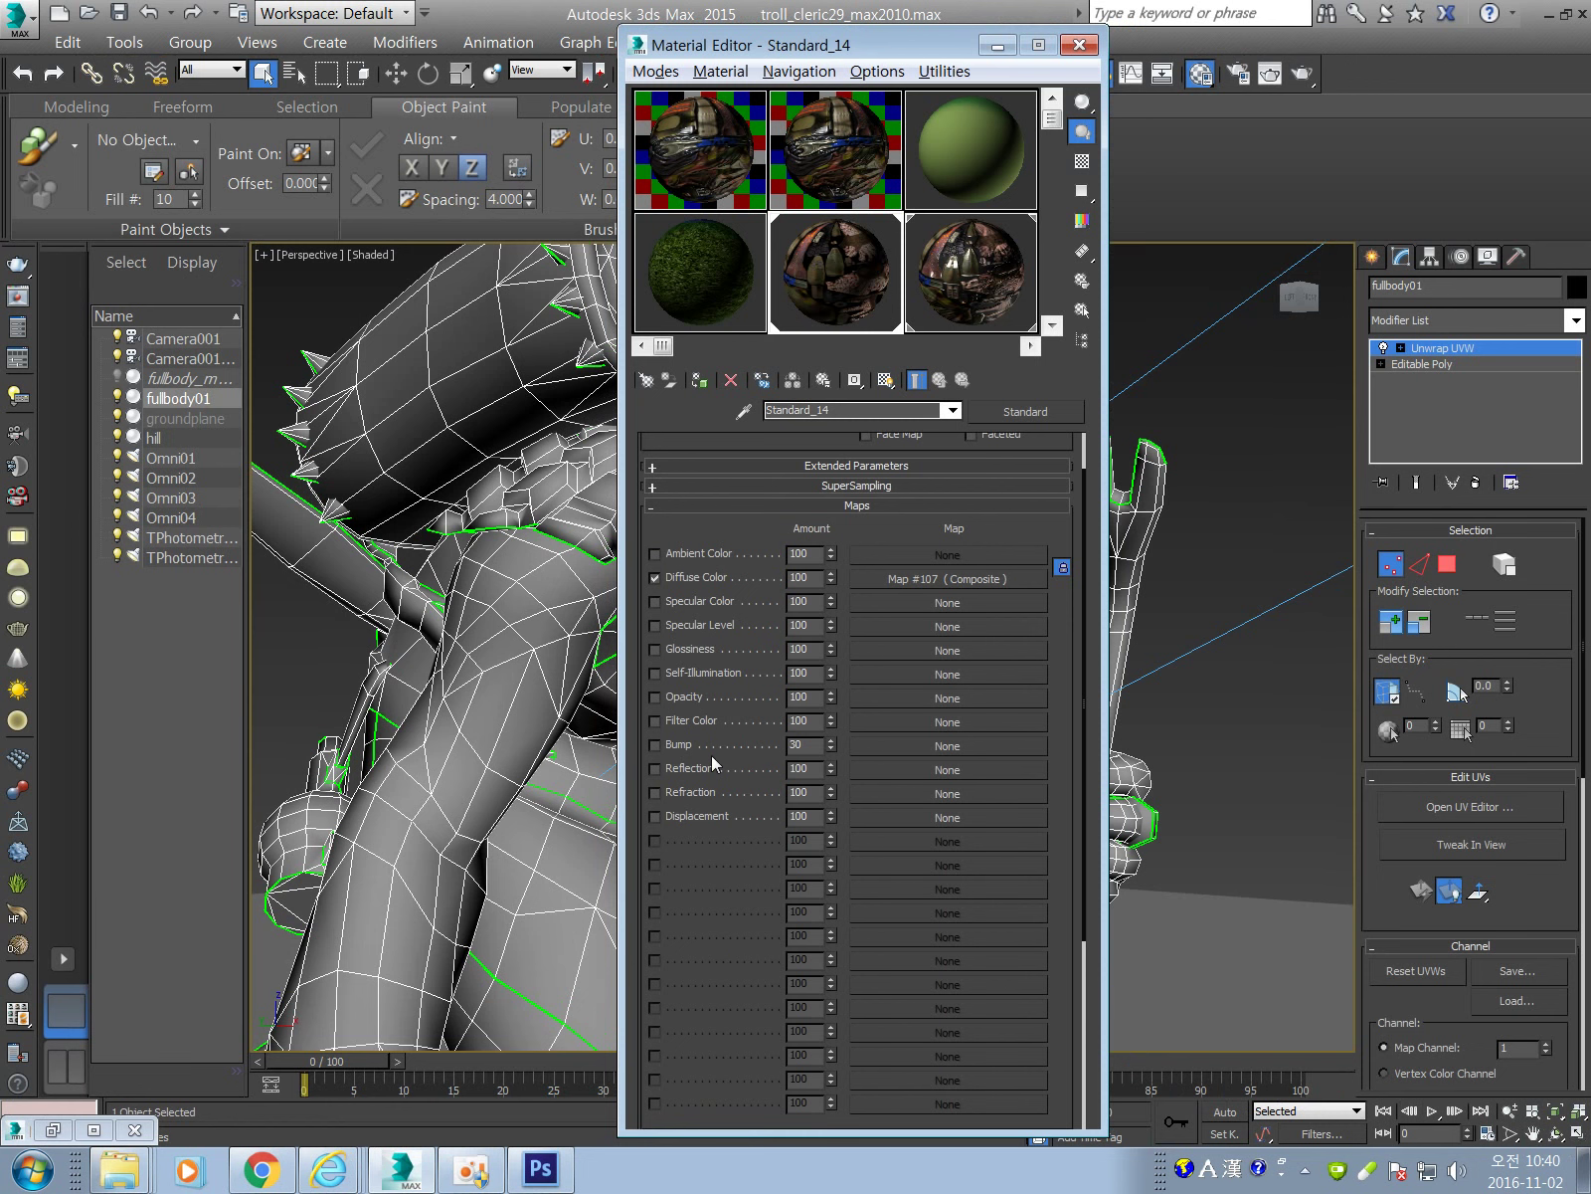
left_click(656, 745)
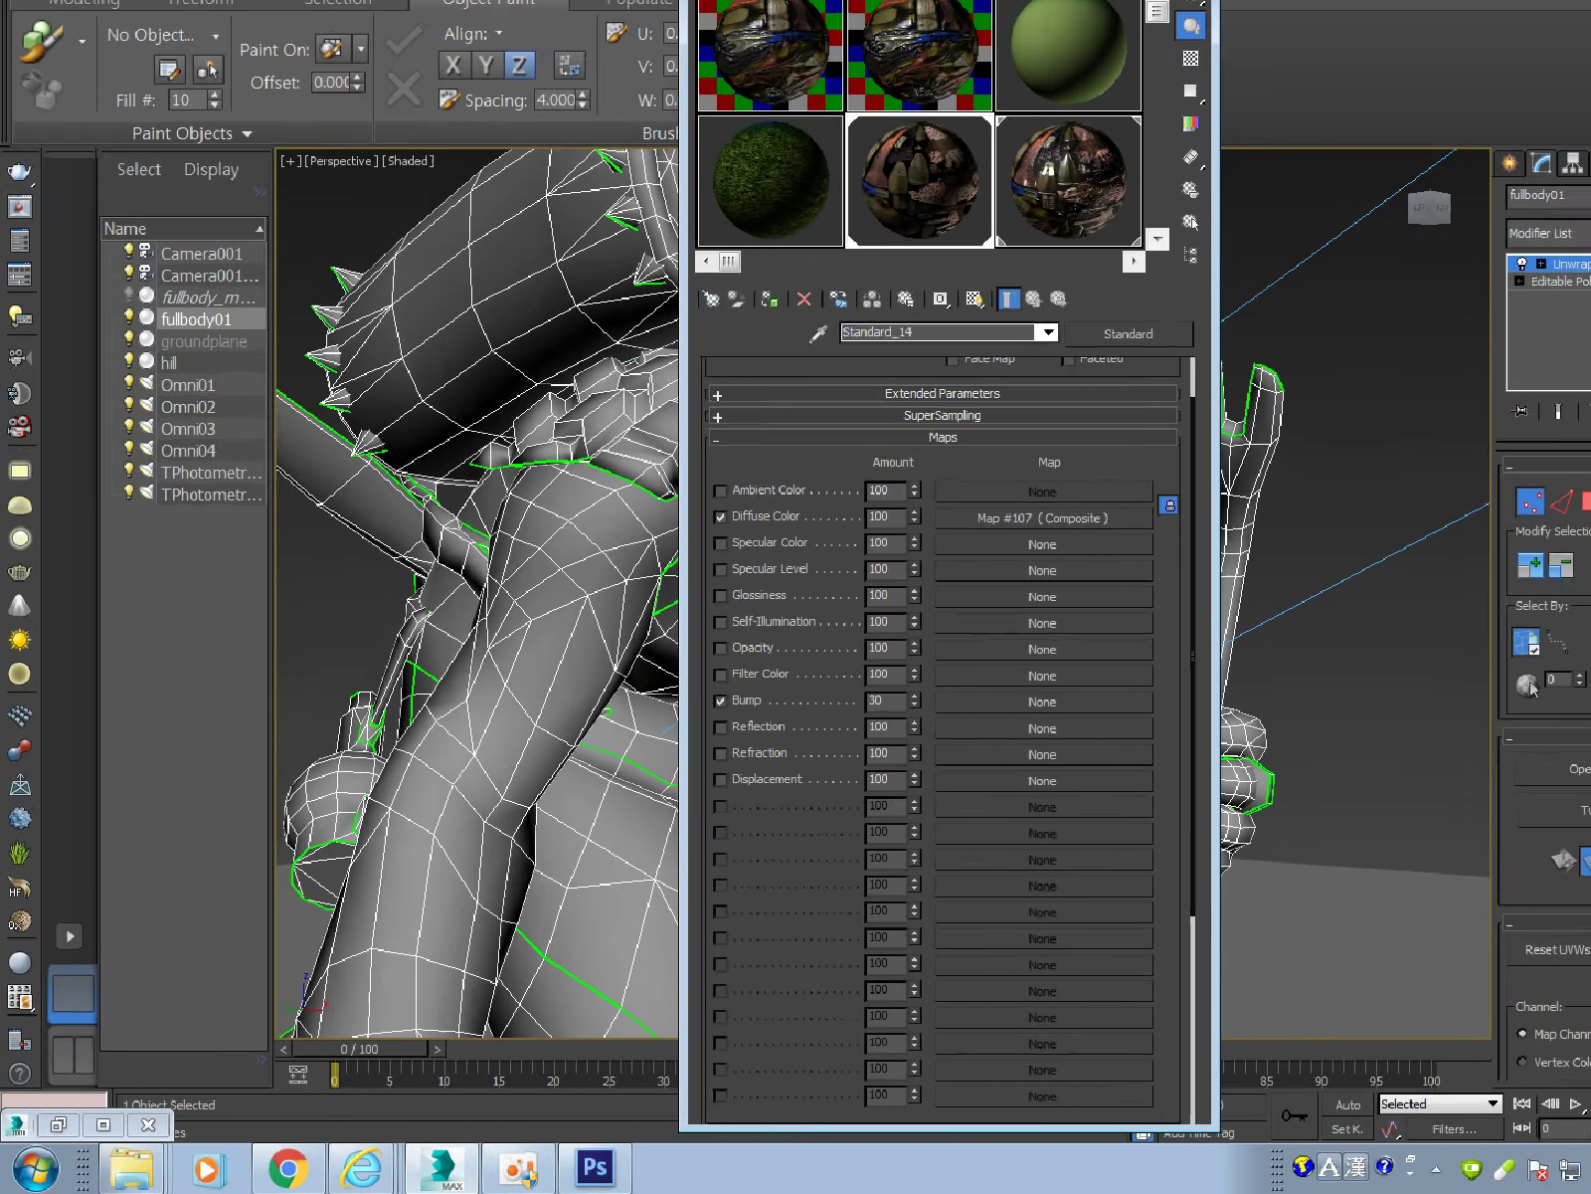
left_click_drag(687, 594, 343, 640)
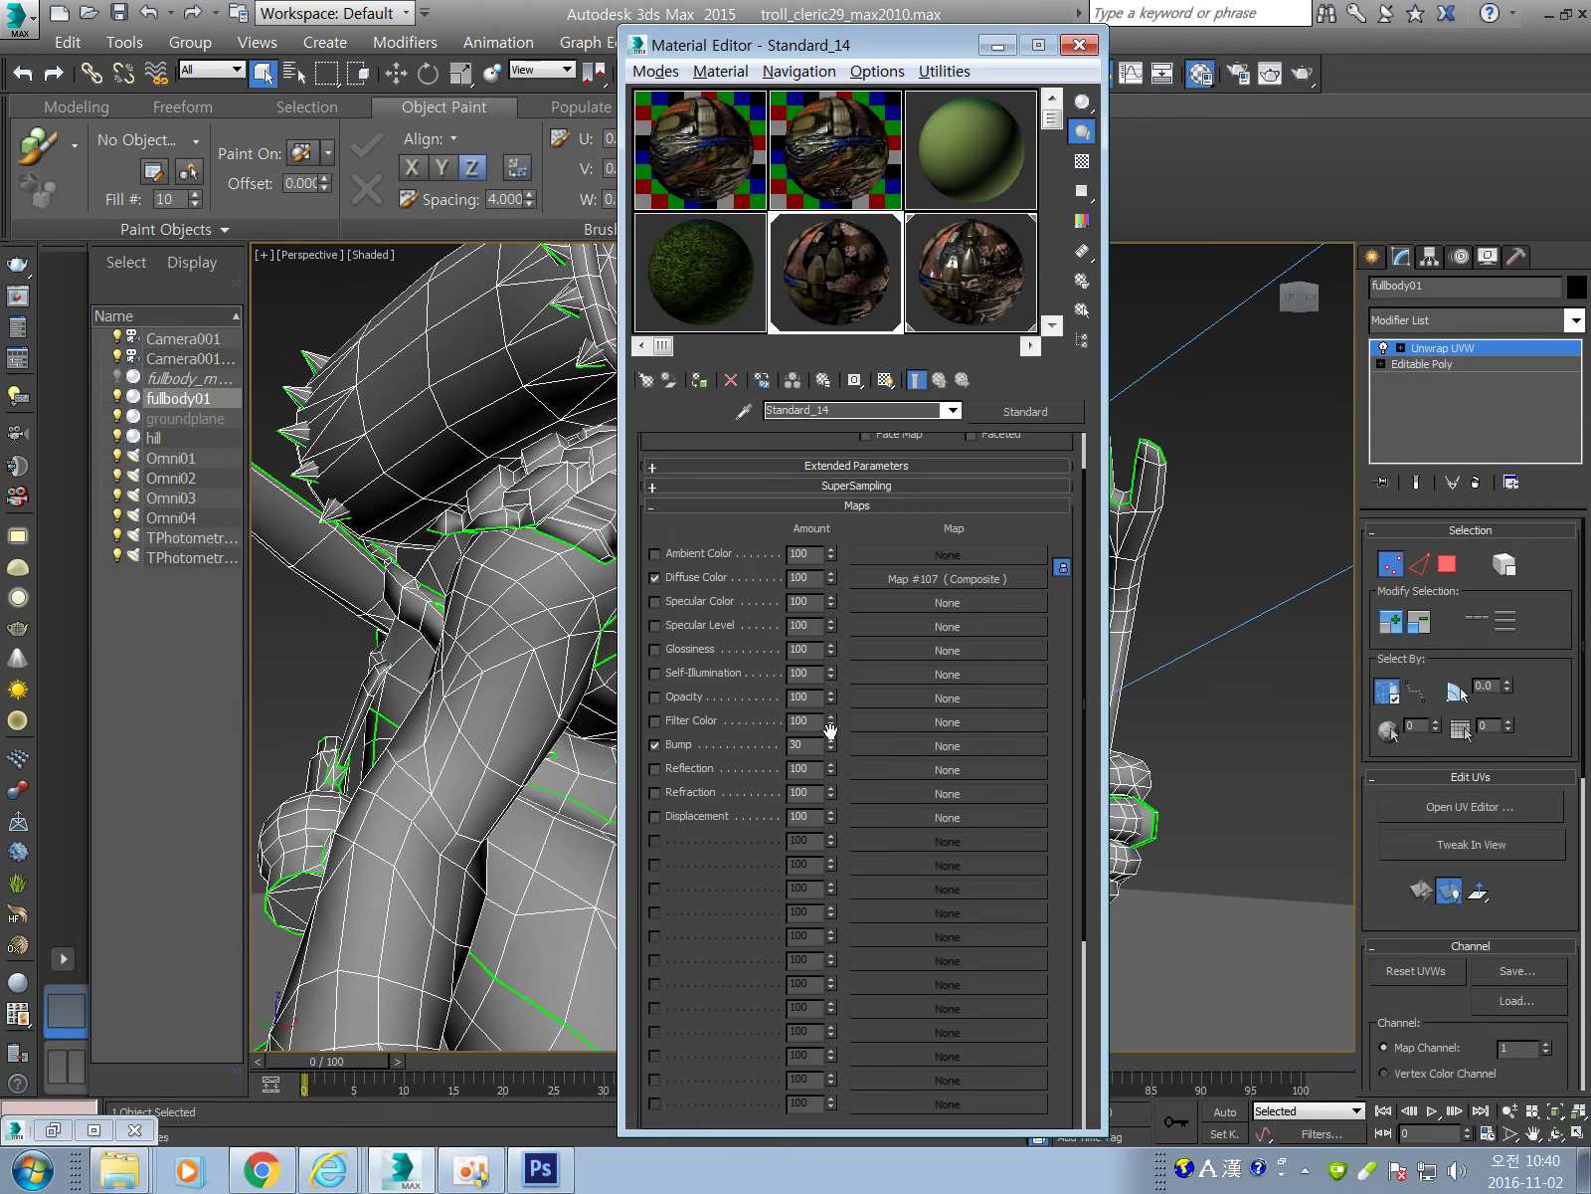
double_click(911, 586)
type("100")
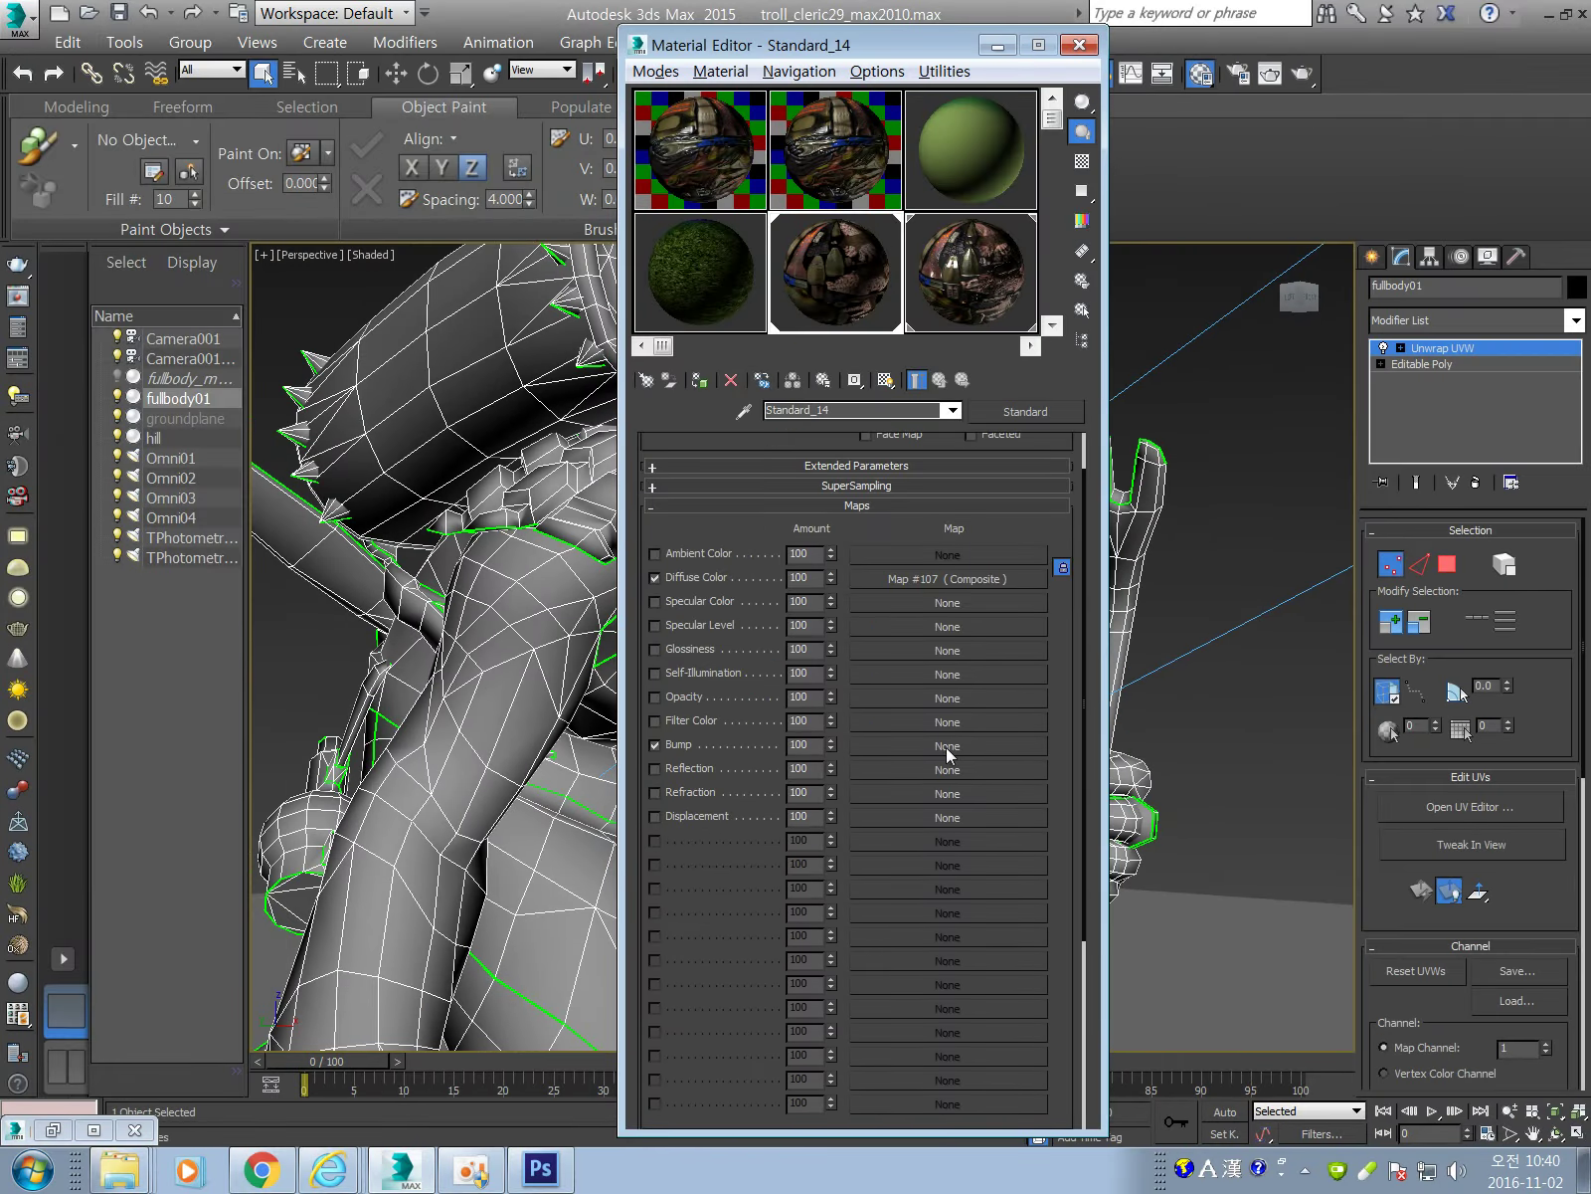
Load normals.jpg as a Bitmap into the Bump slot and return to the parent material.
left_click(826, 573)
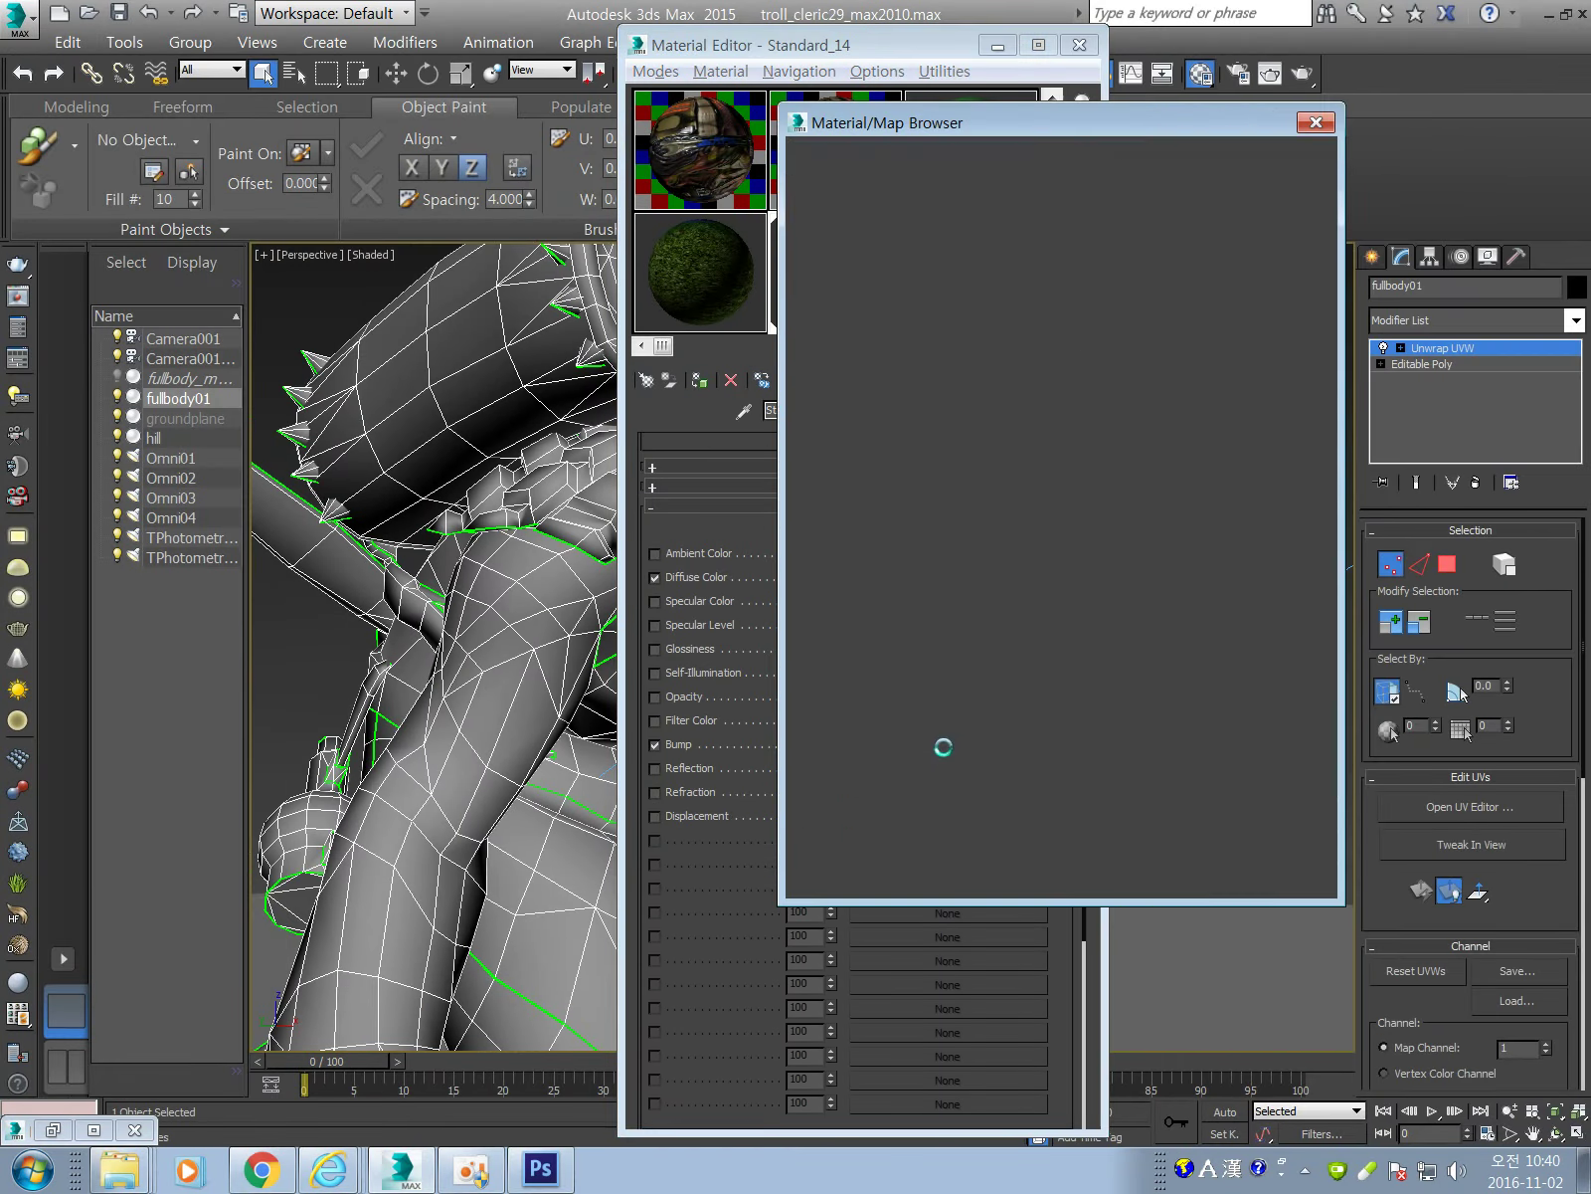
double_click(917, 218)
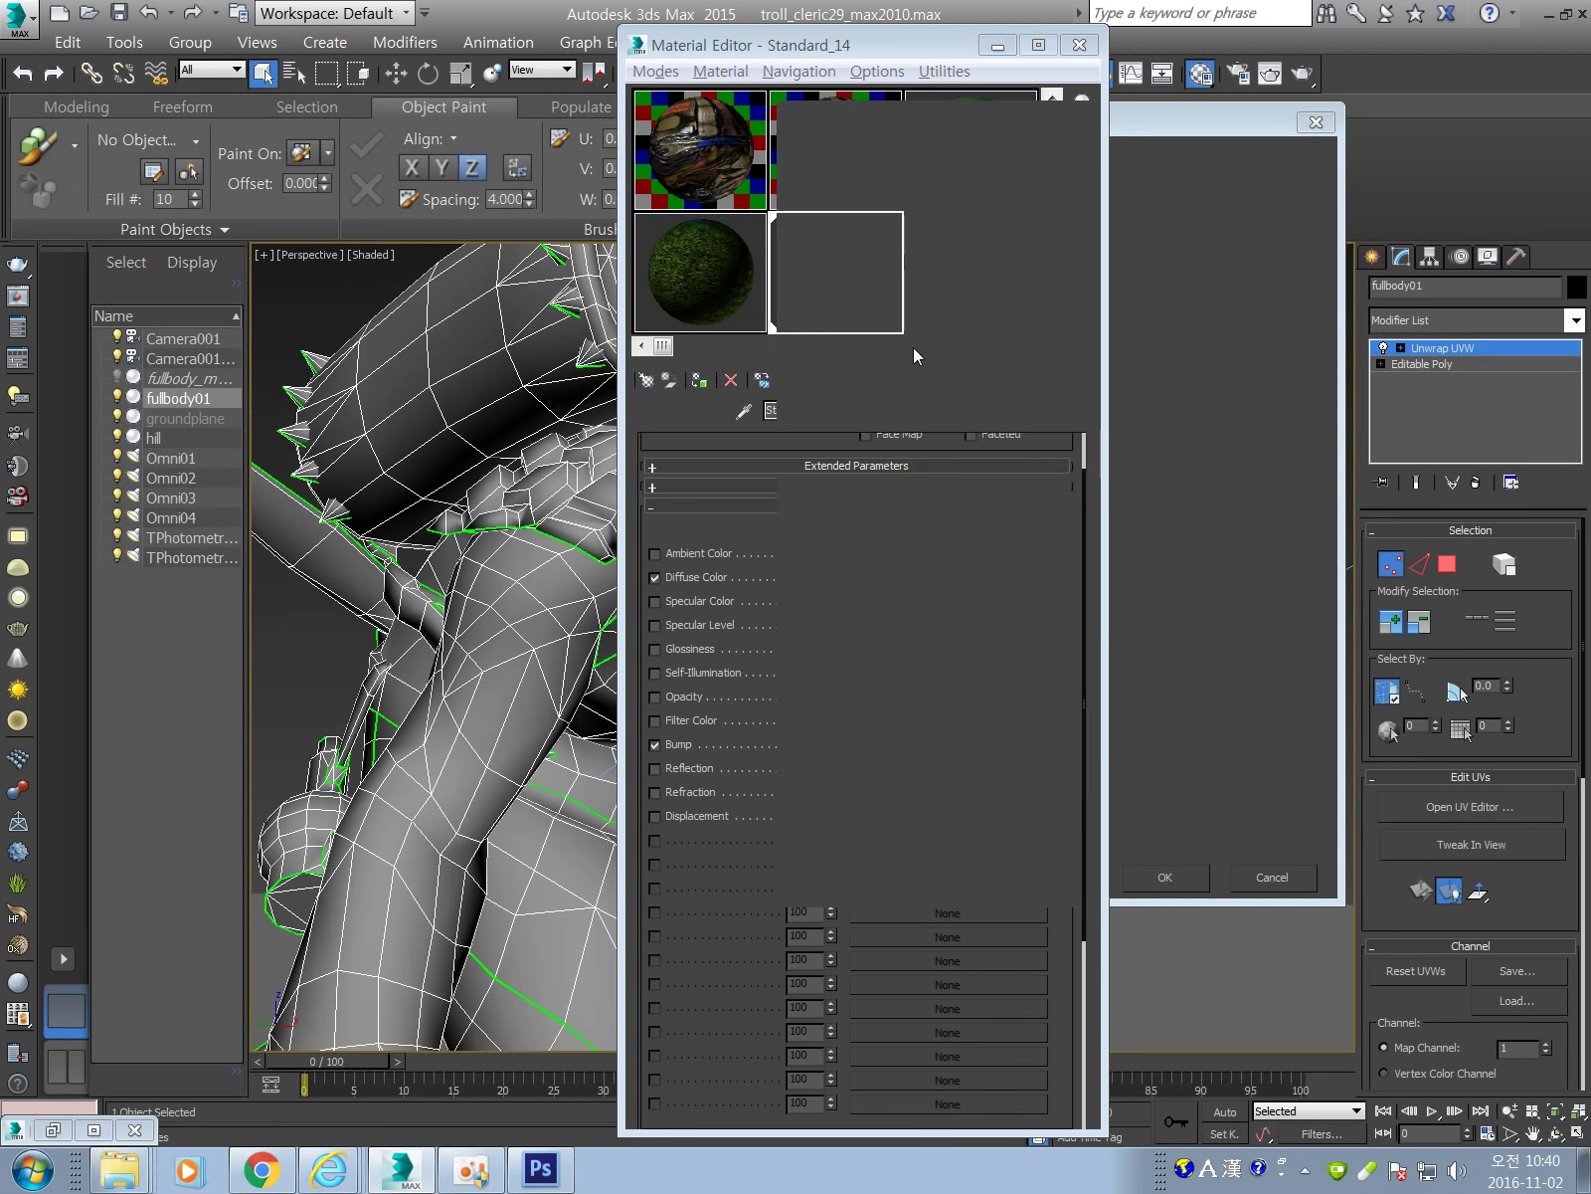
left_click(874, 199)
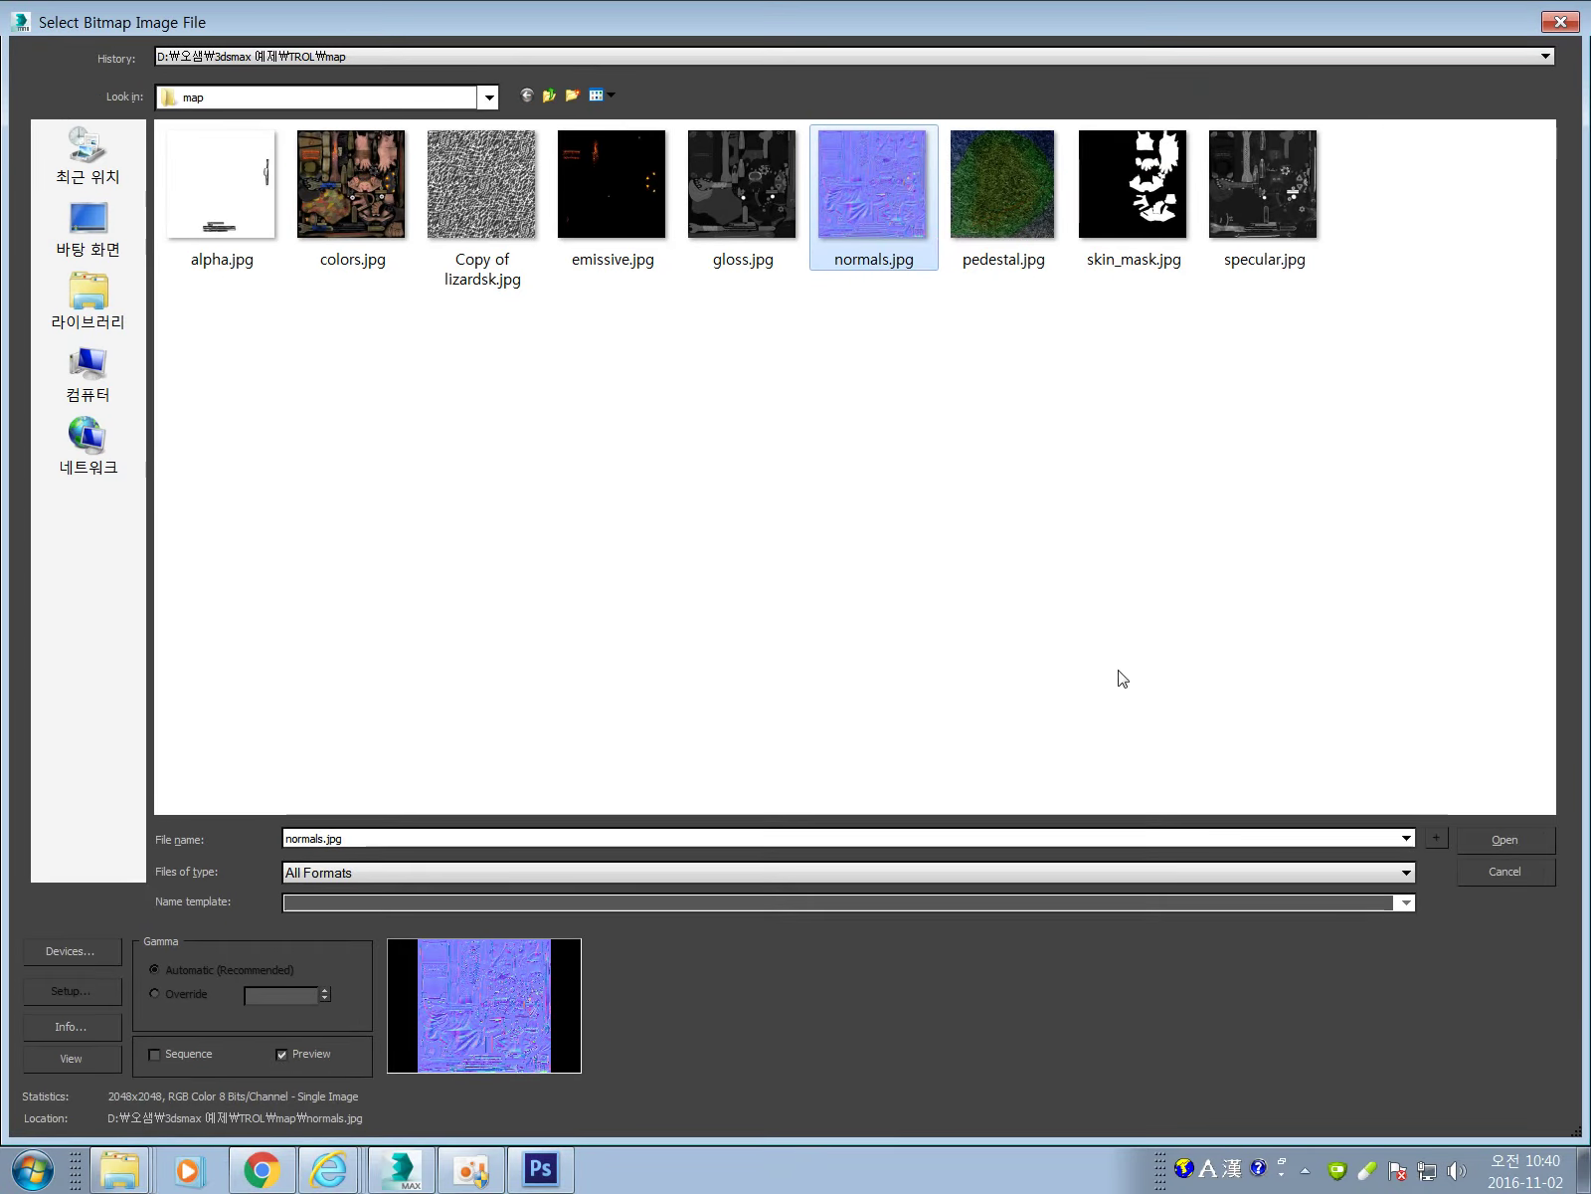
left_click(1519, 836)
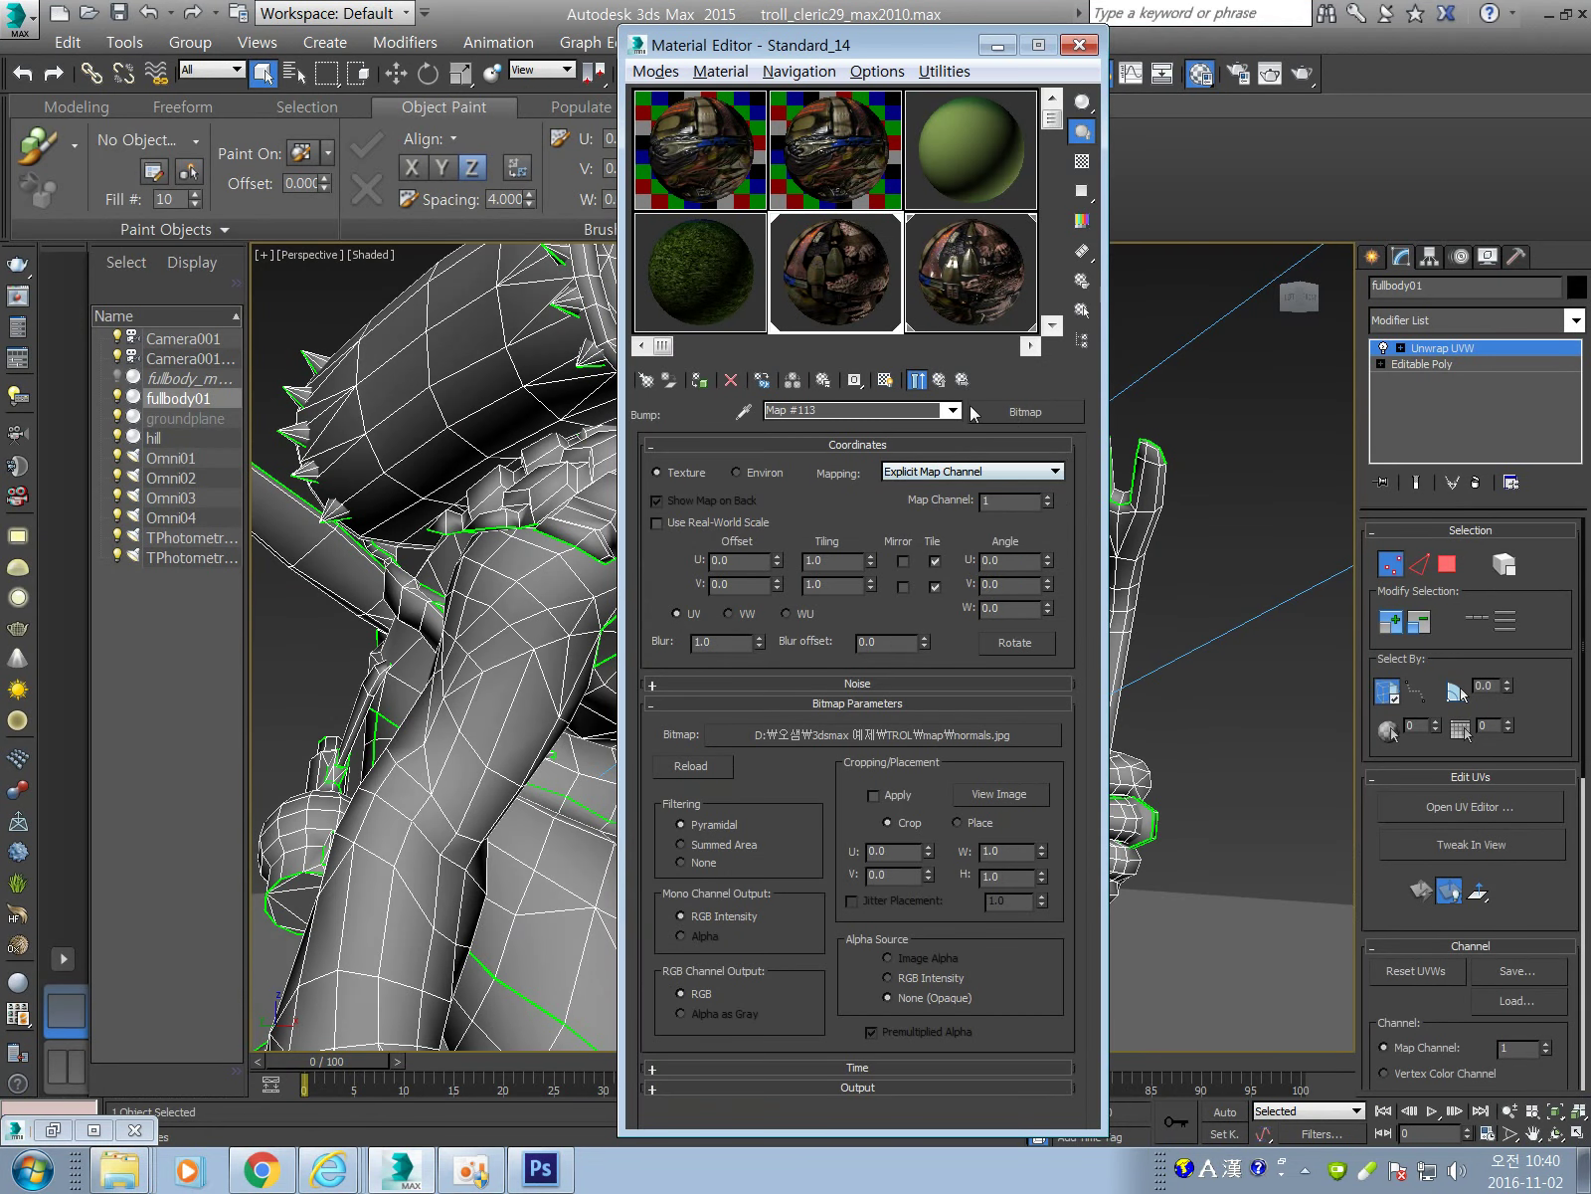
left_click(938, 381)
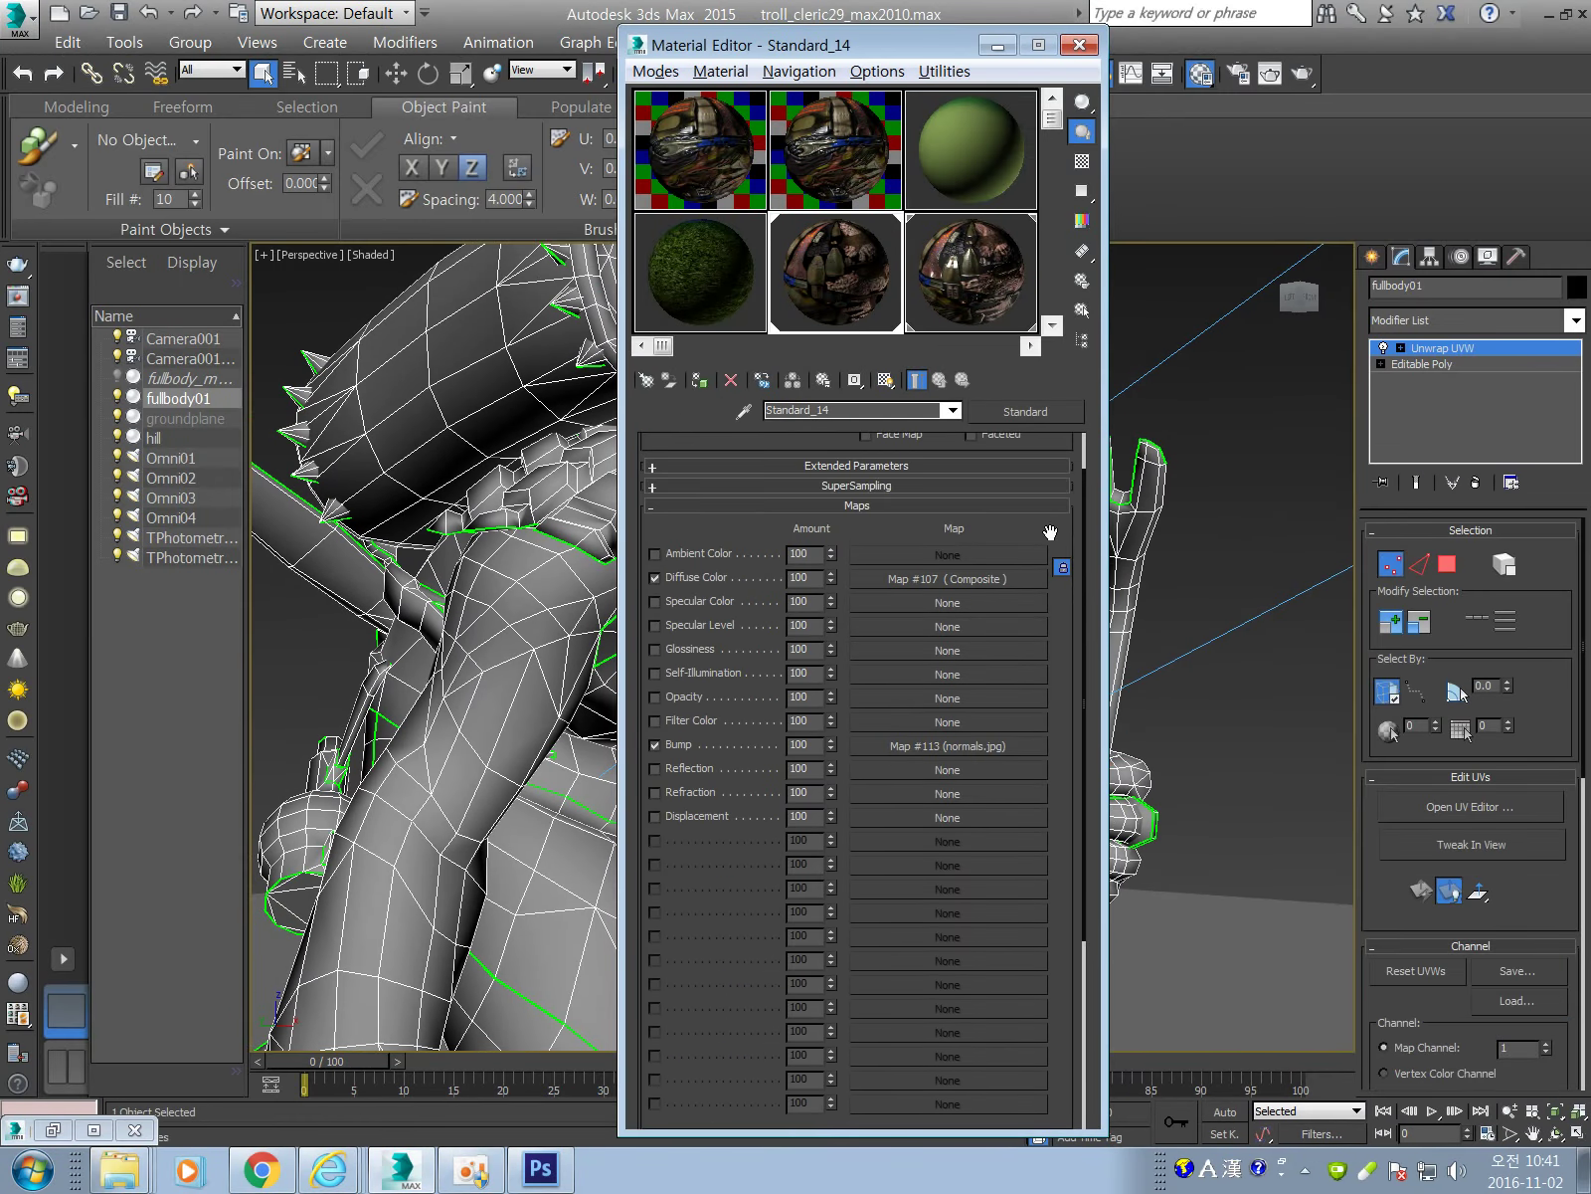
Load specular.jpg as a Bitmap into the Specular color slot of the Blinn parameters and return to the parent material.
left_click(1056, 464)
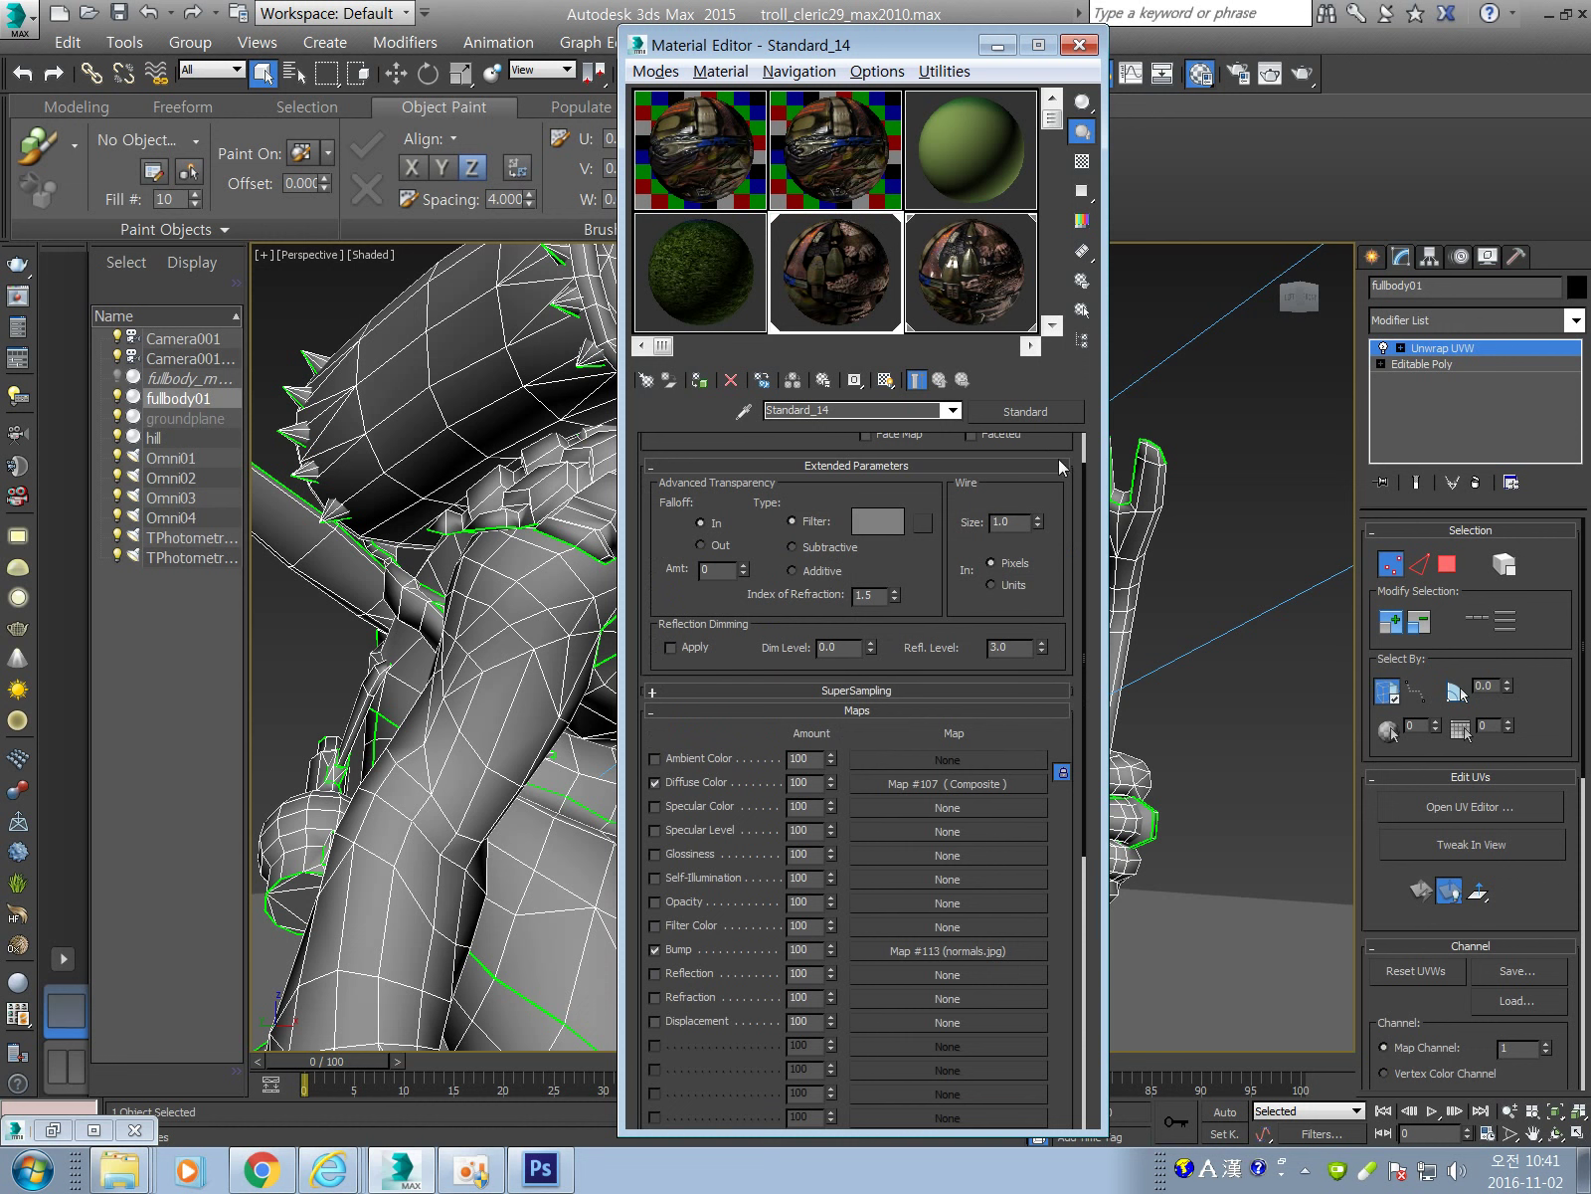
scroll(1062, 517, "up", 1)
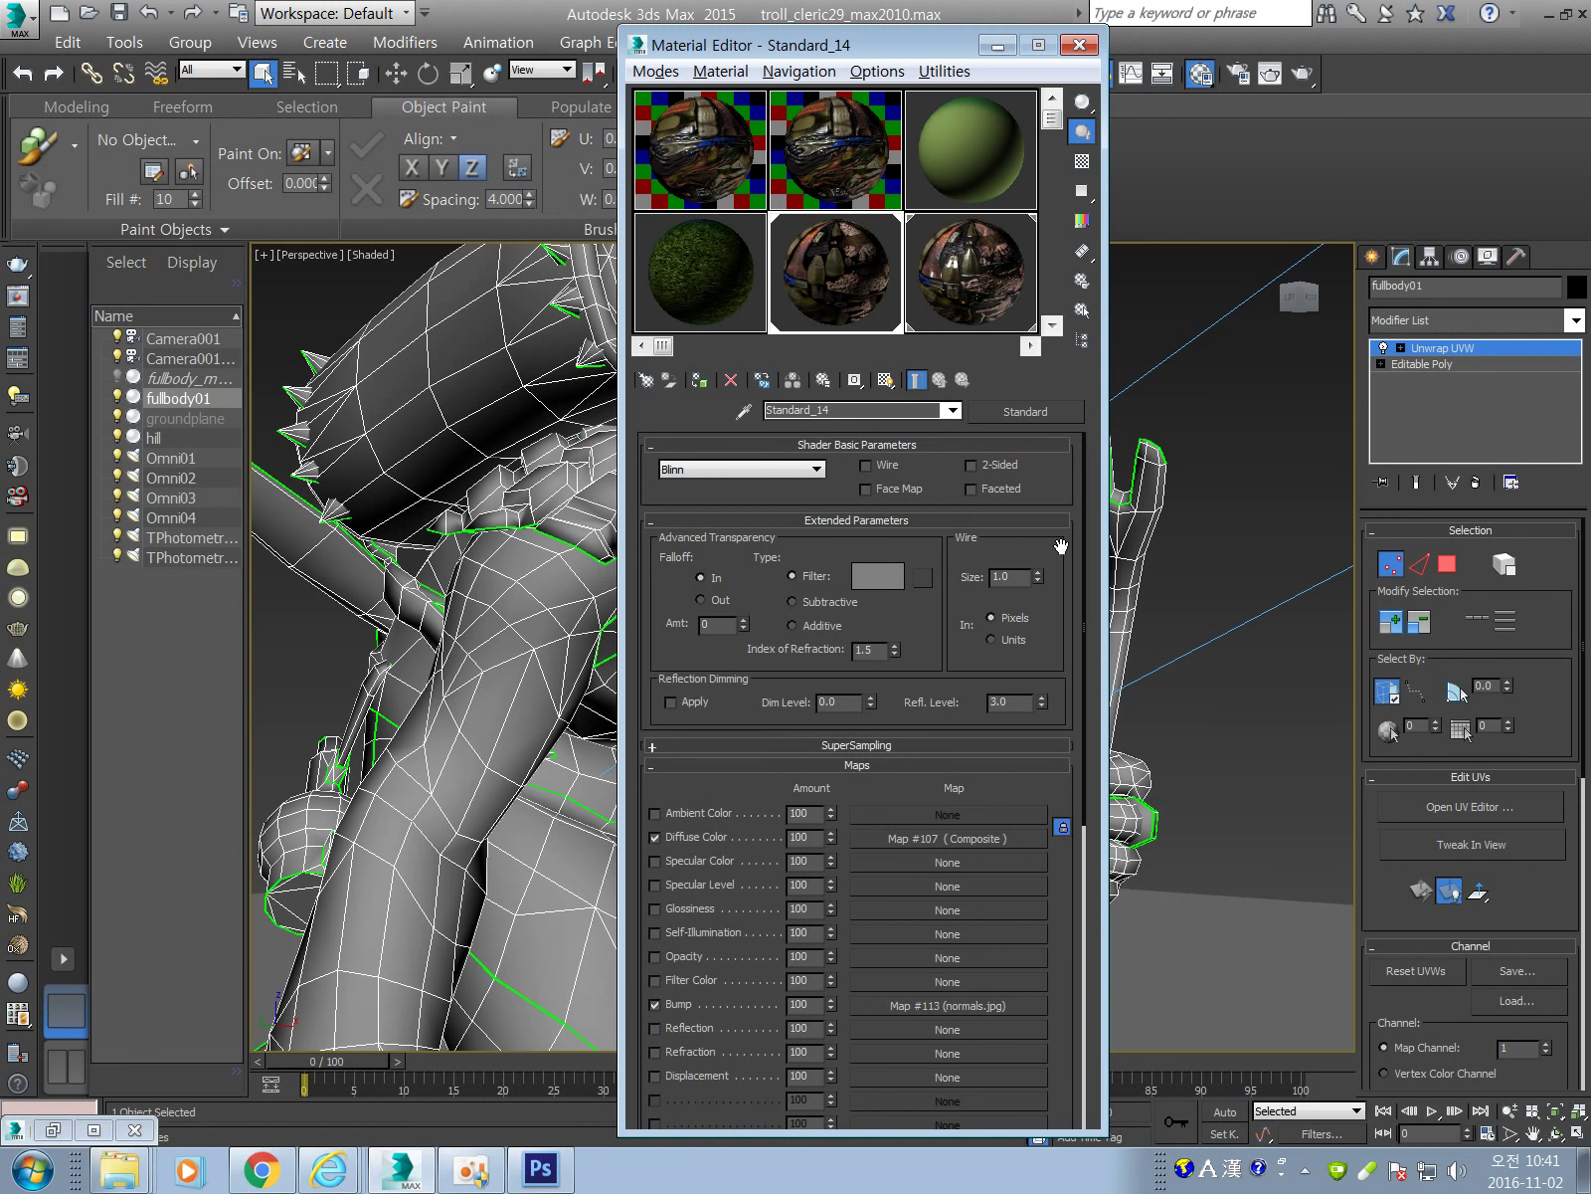
left_click_drag(1061, 670, 1056, 30)
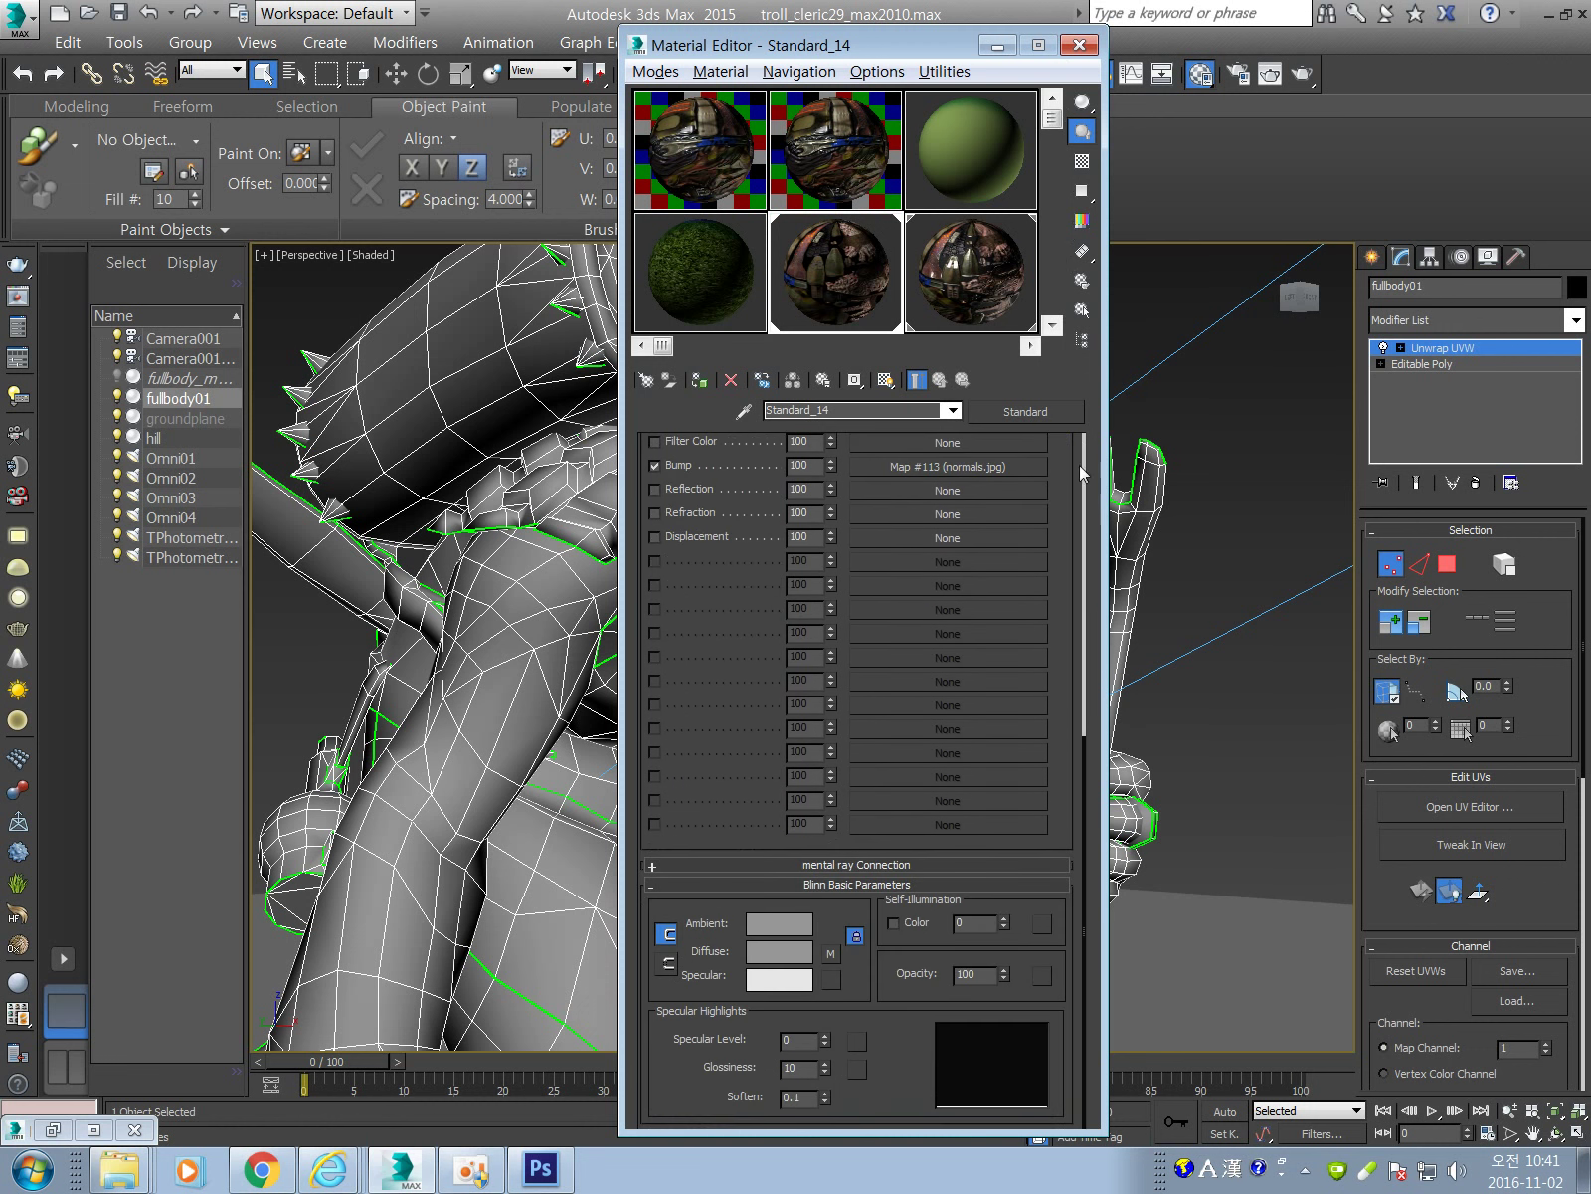
left_click_drag(1065, 444, 1066, 445)
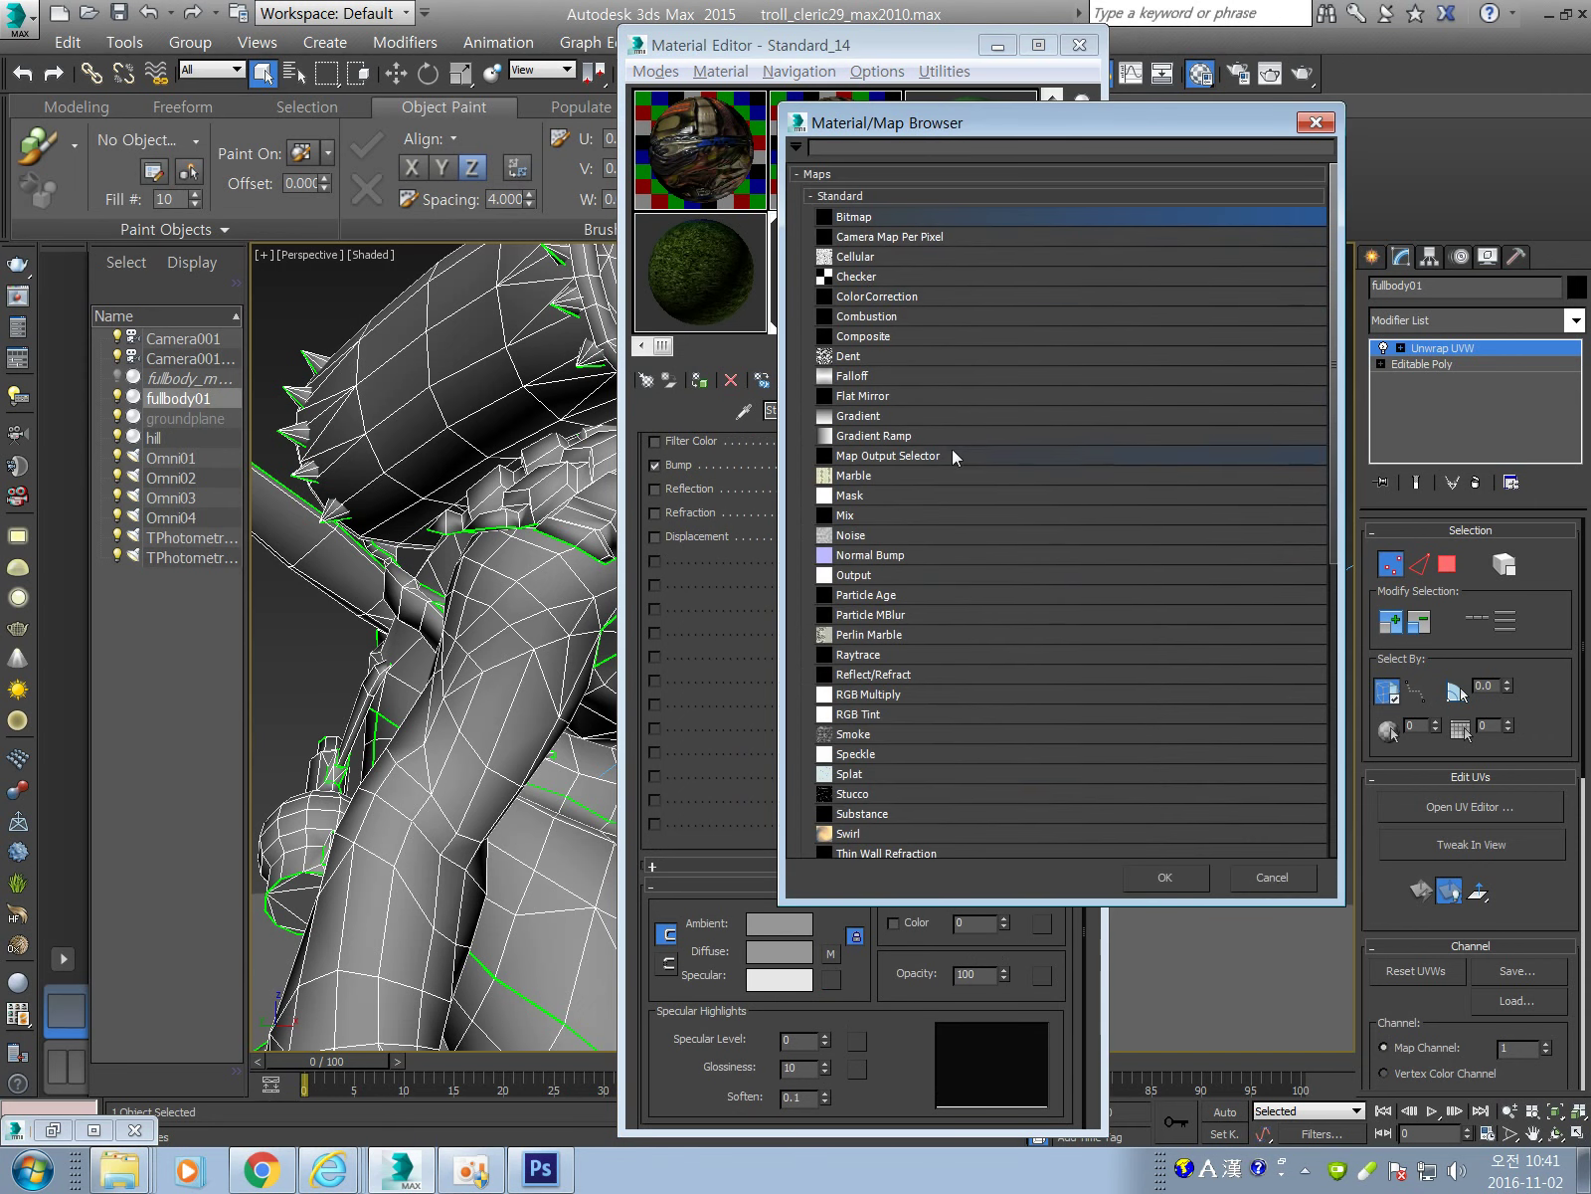
double_click(883, 217)
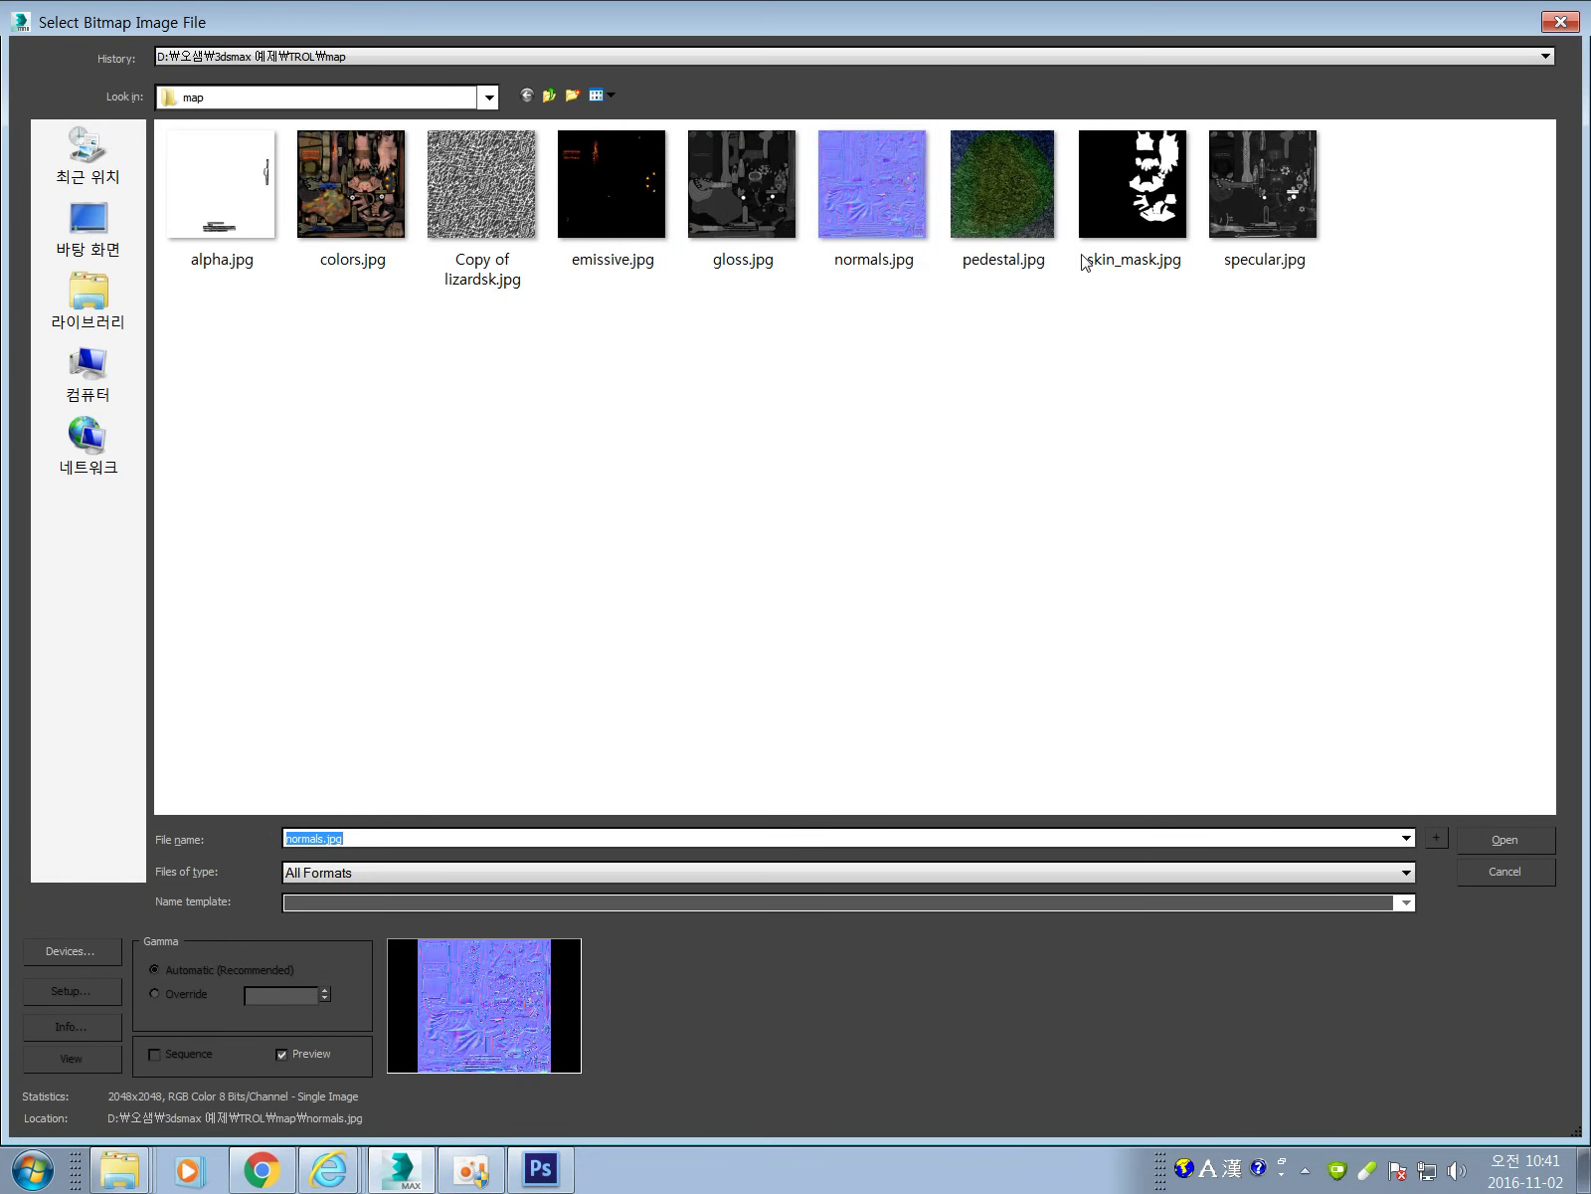
double_click(1266, 197)
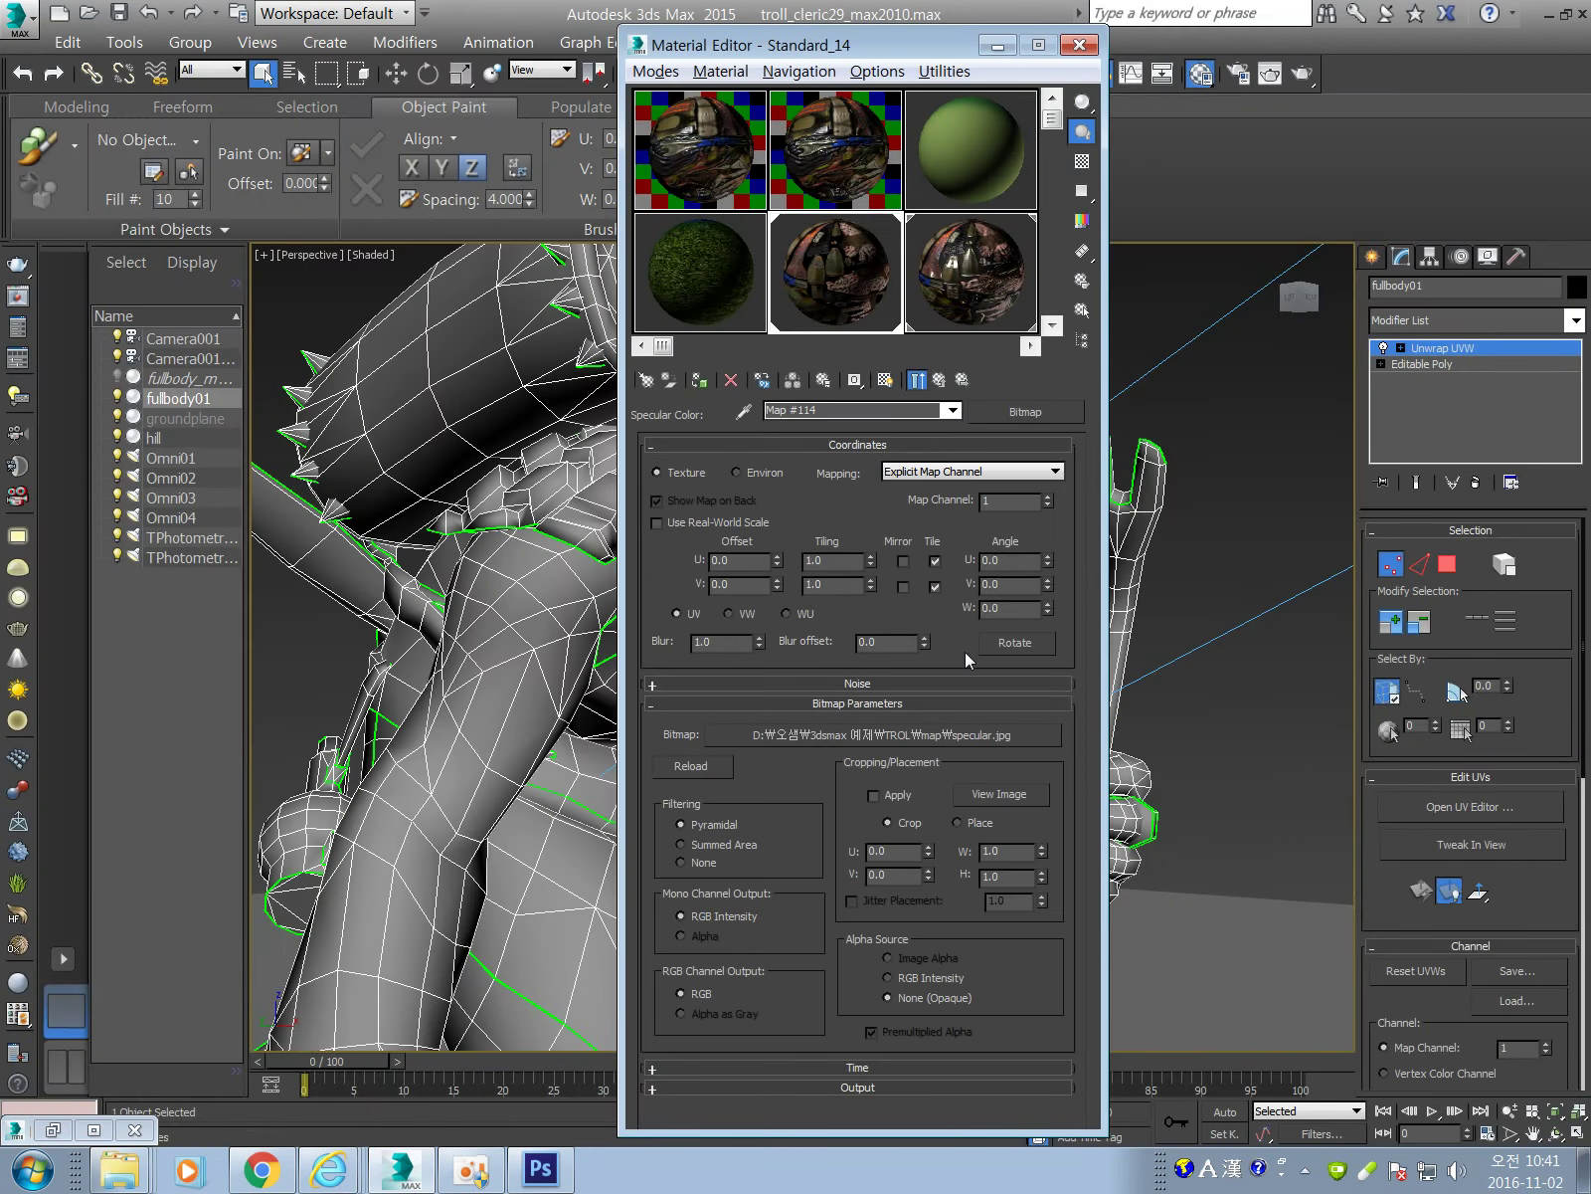
left_click(960, 380)
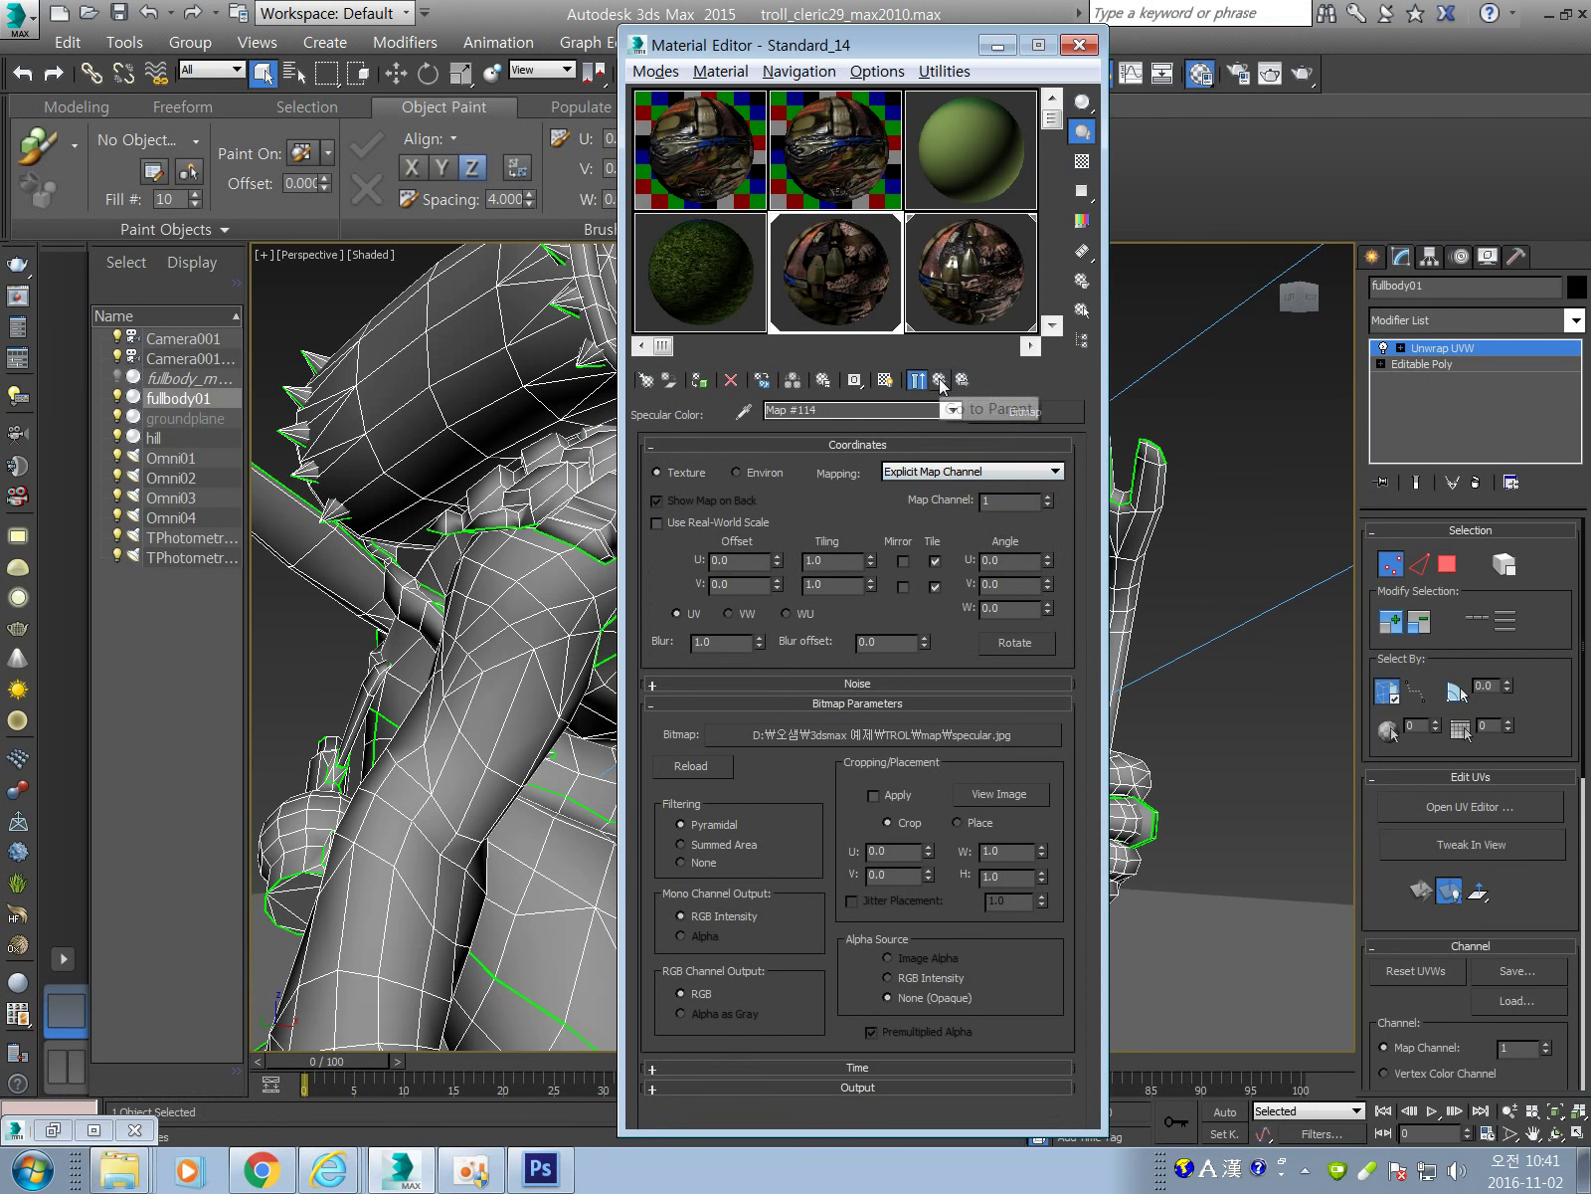
left_click_drag(1096, 567, 1127, 408)
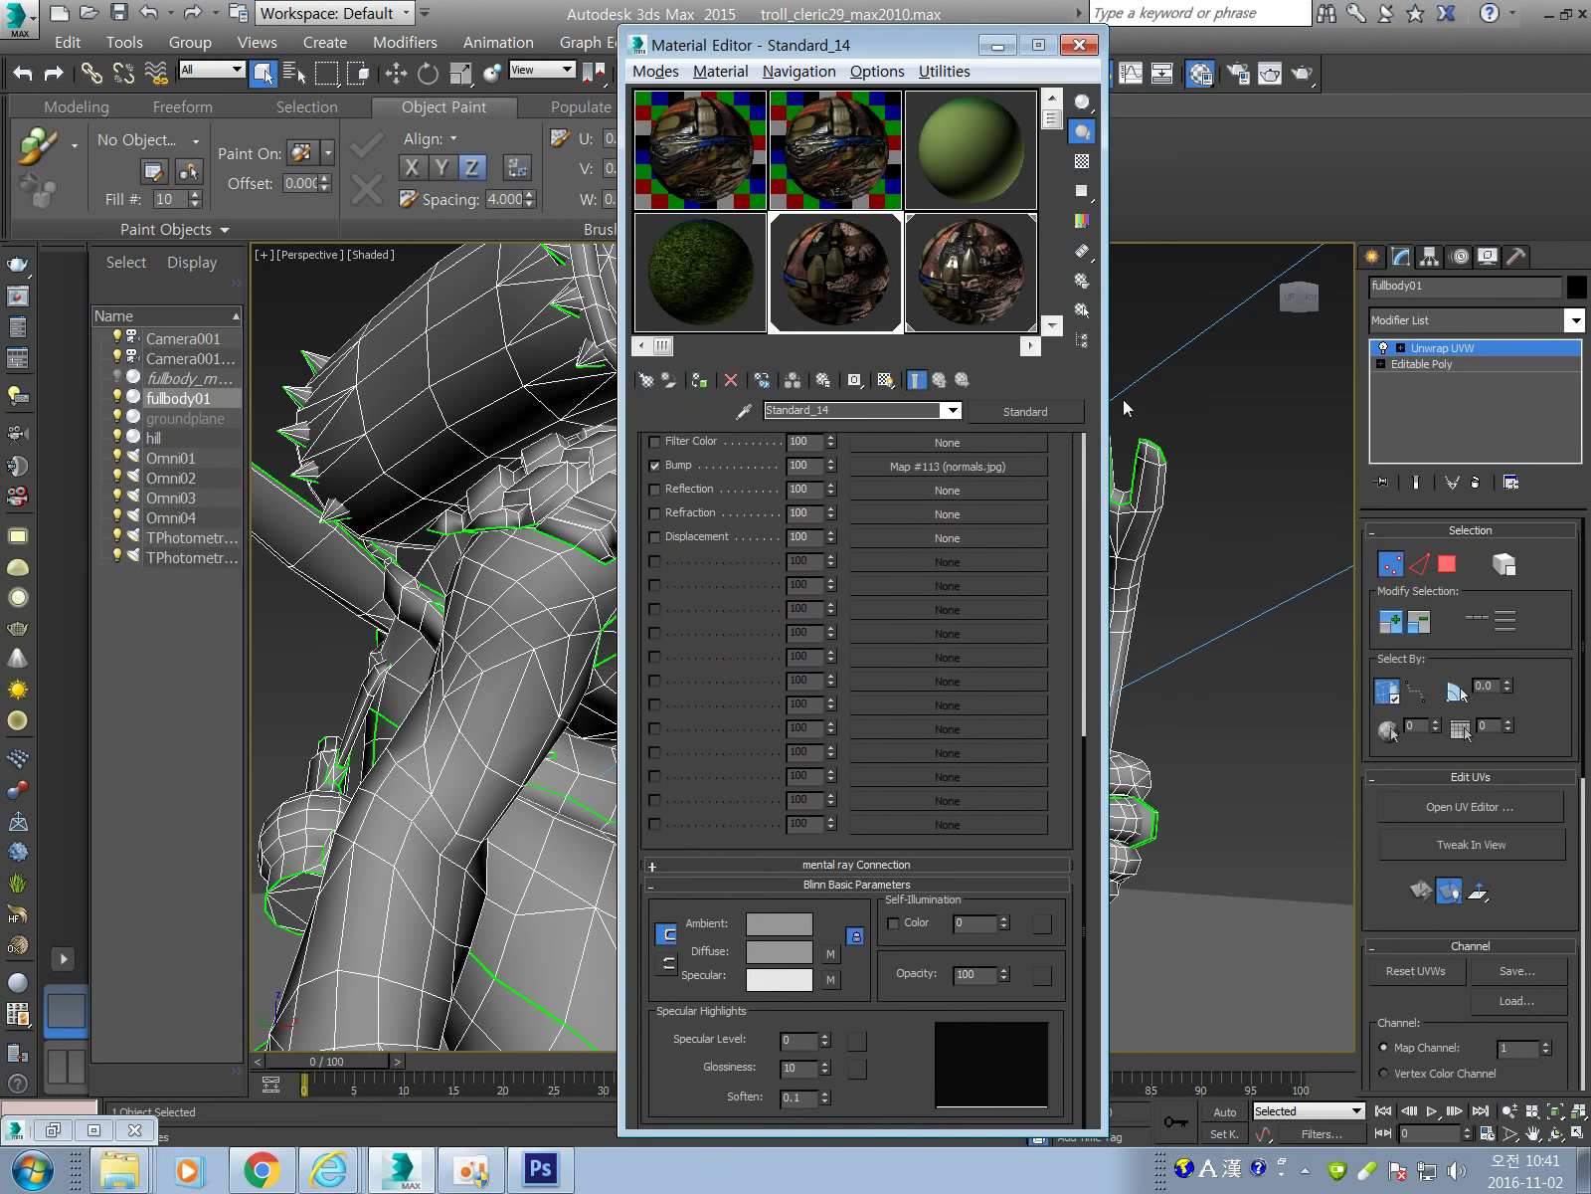
Set the Specular Level to 80 and check the material's map assignments.
type("80")
key("Return")
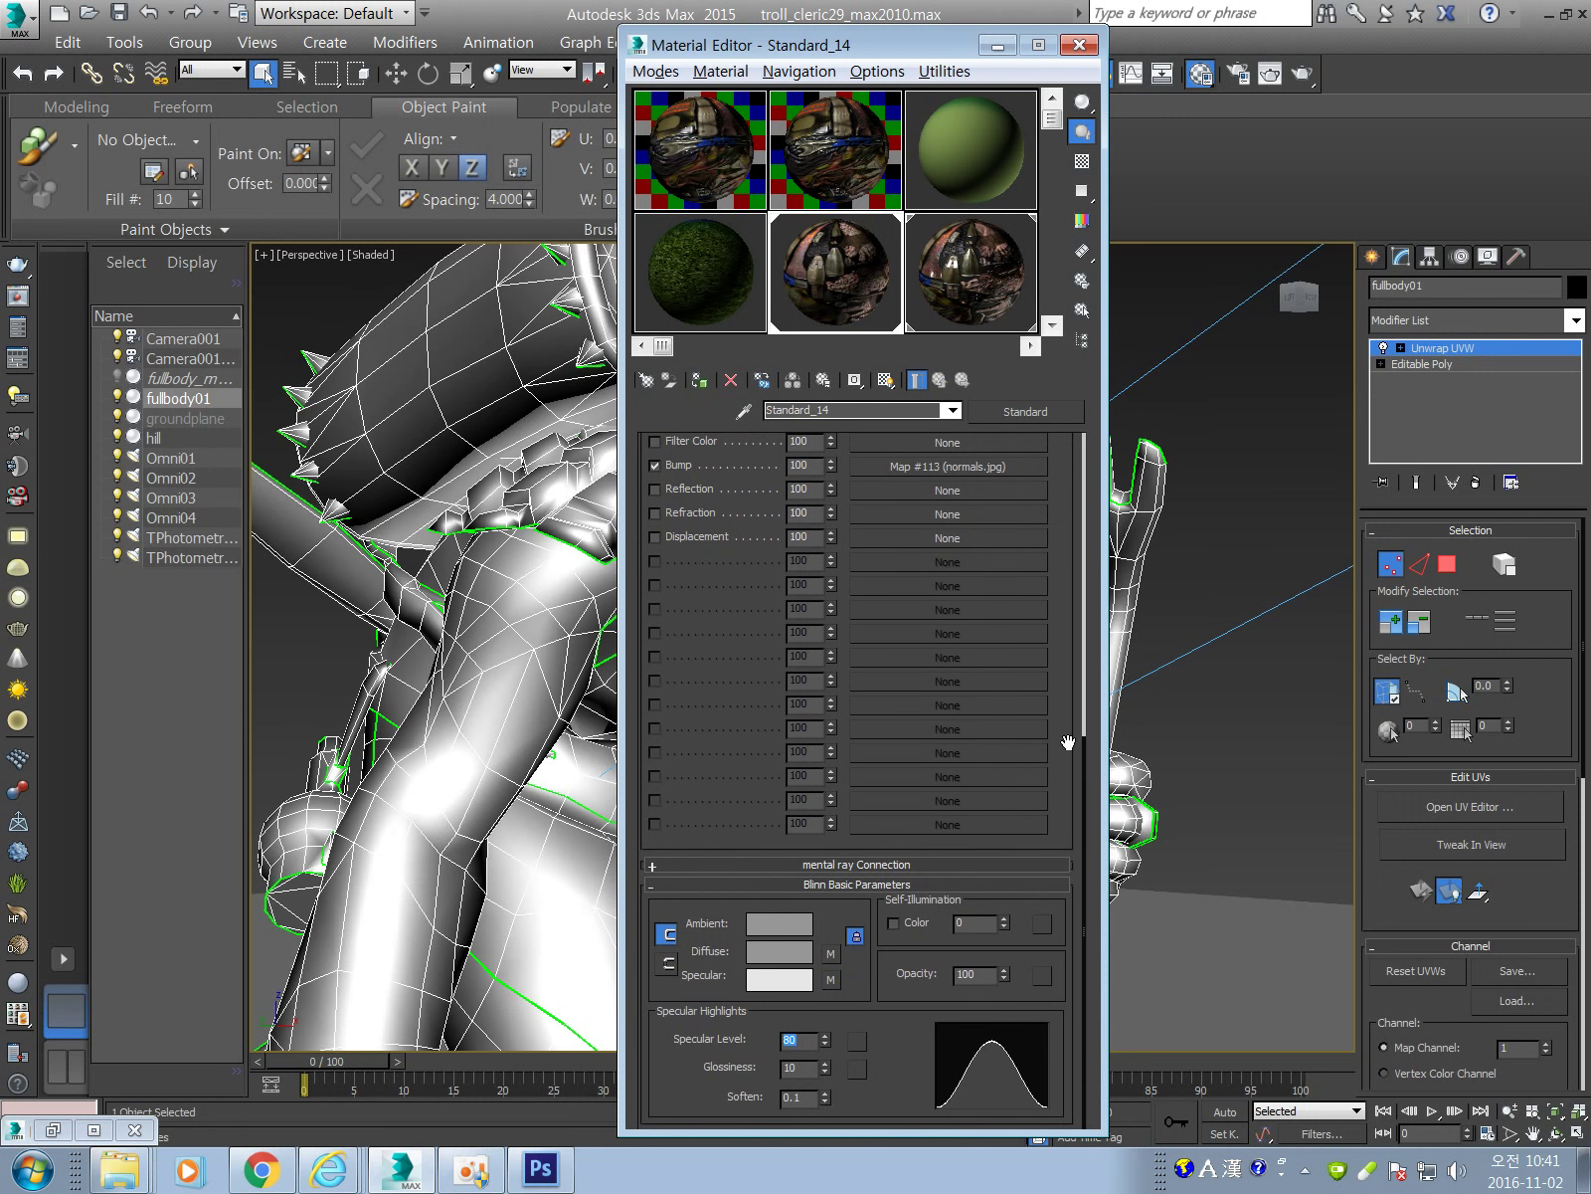
scroll(724, 694, "up", 10)
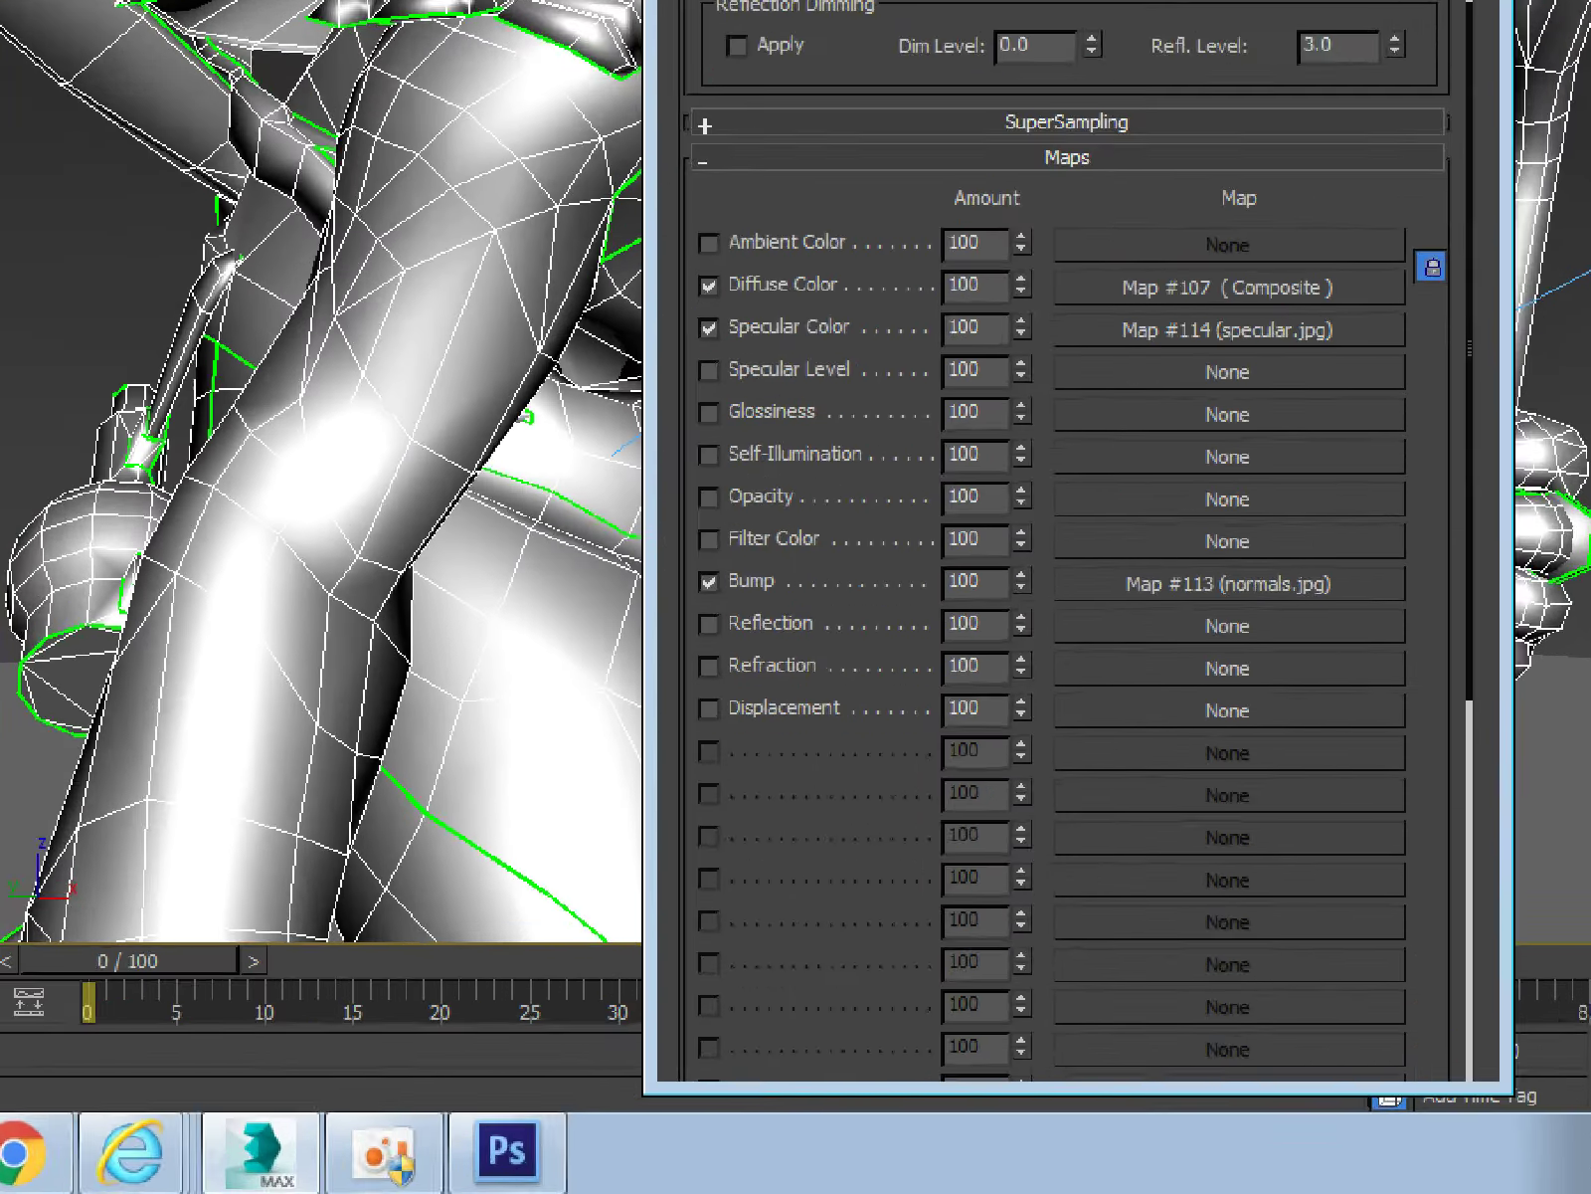
left_click_drag(633, 855, 1092, 853)
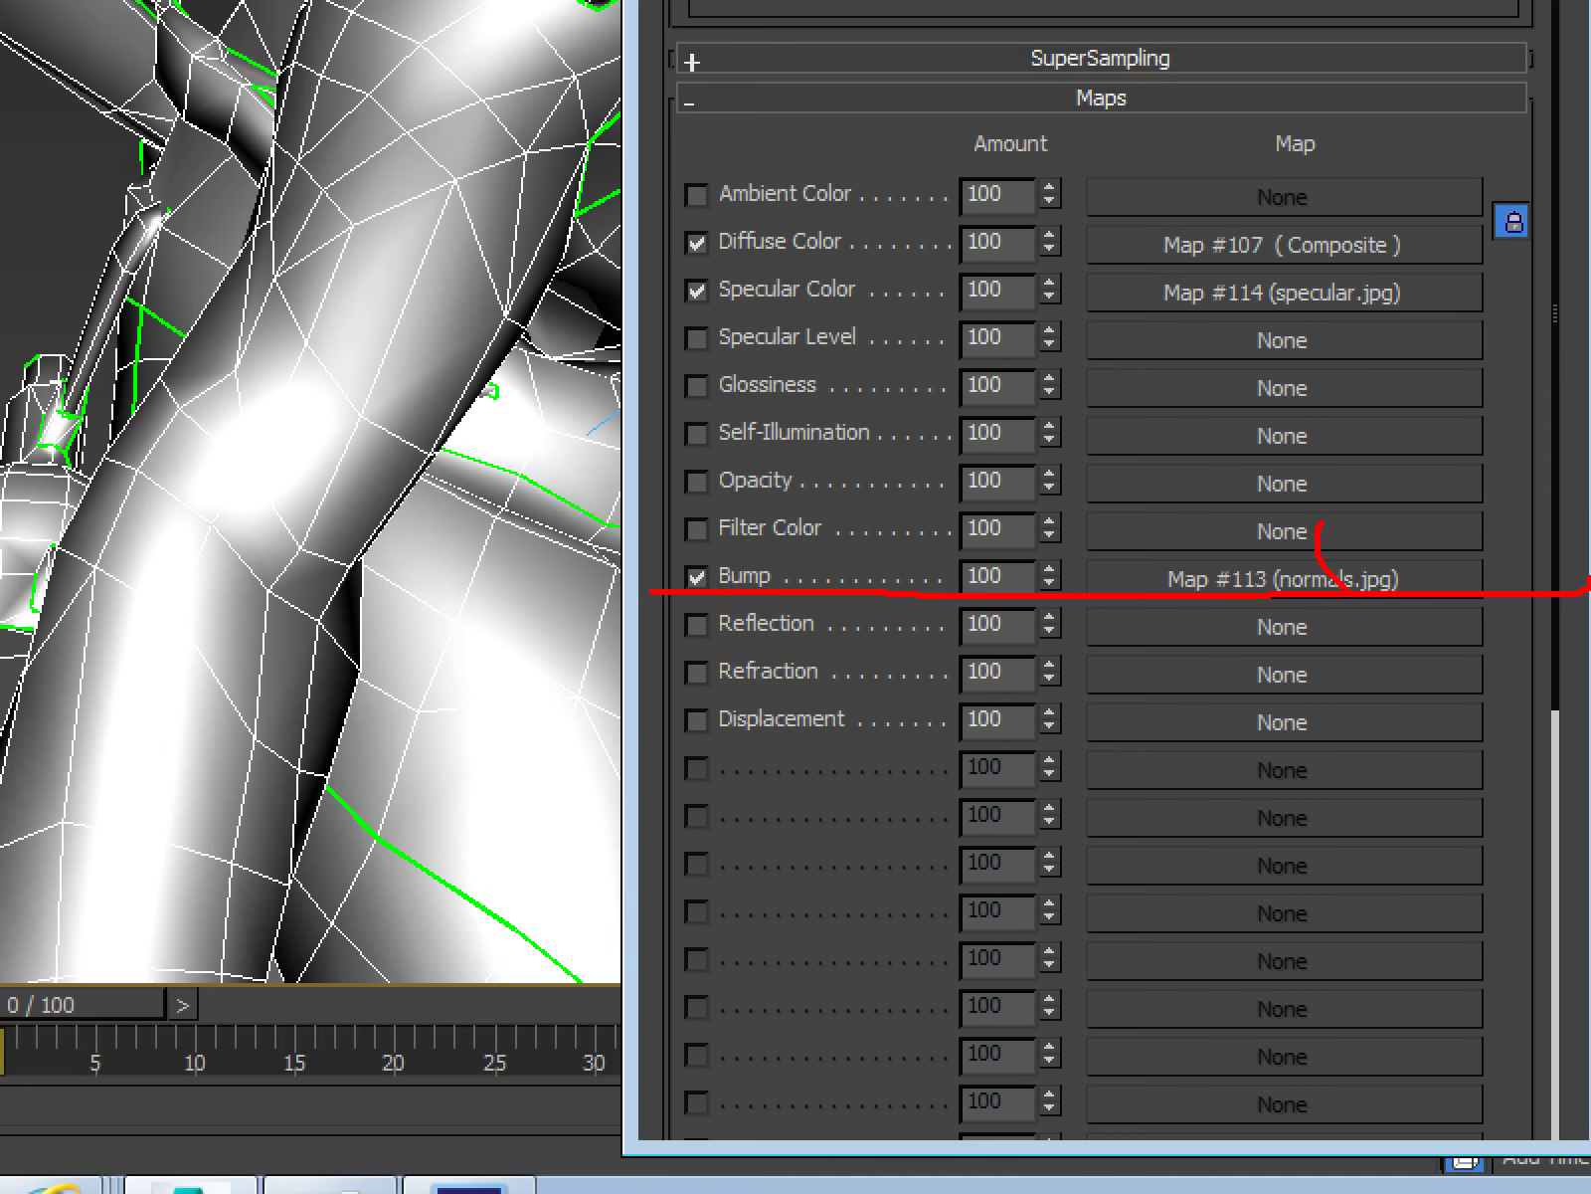
key("Escape")
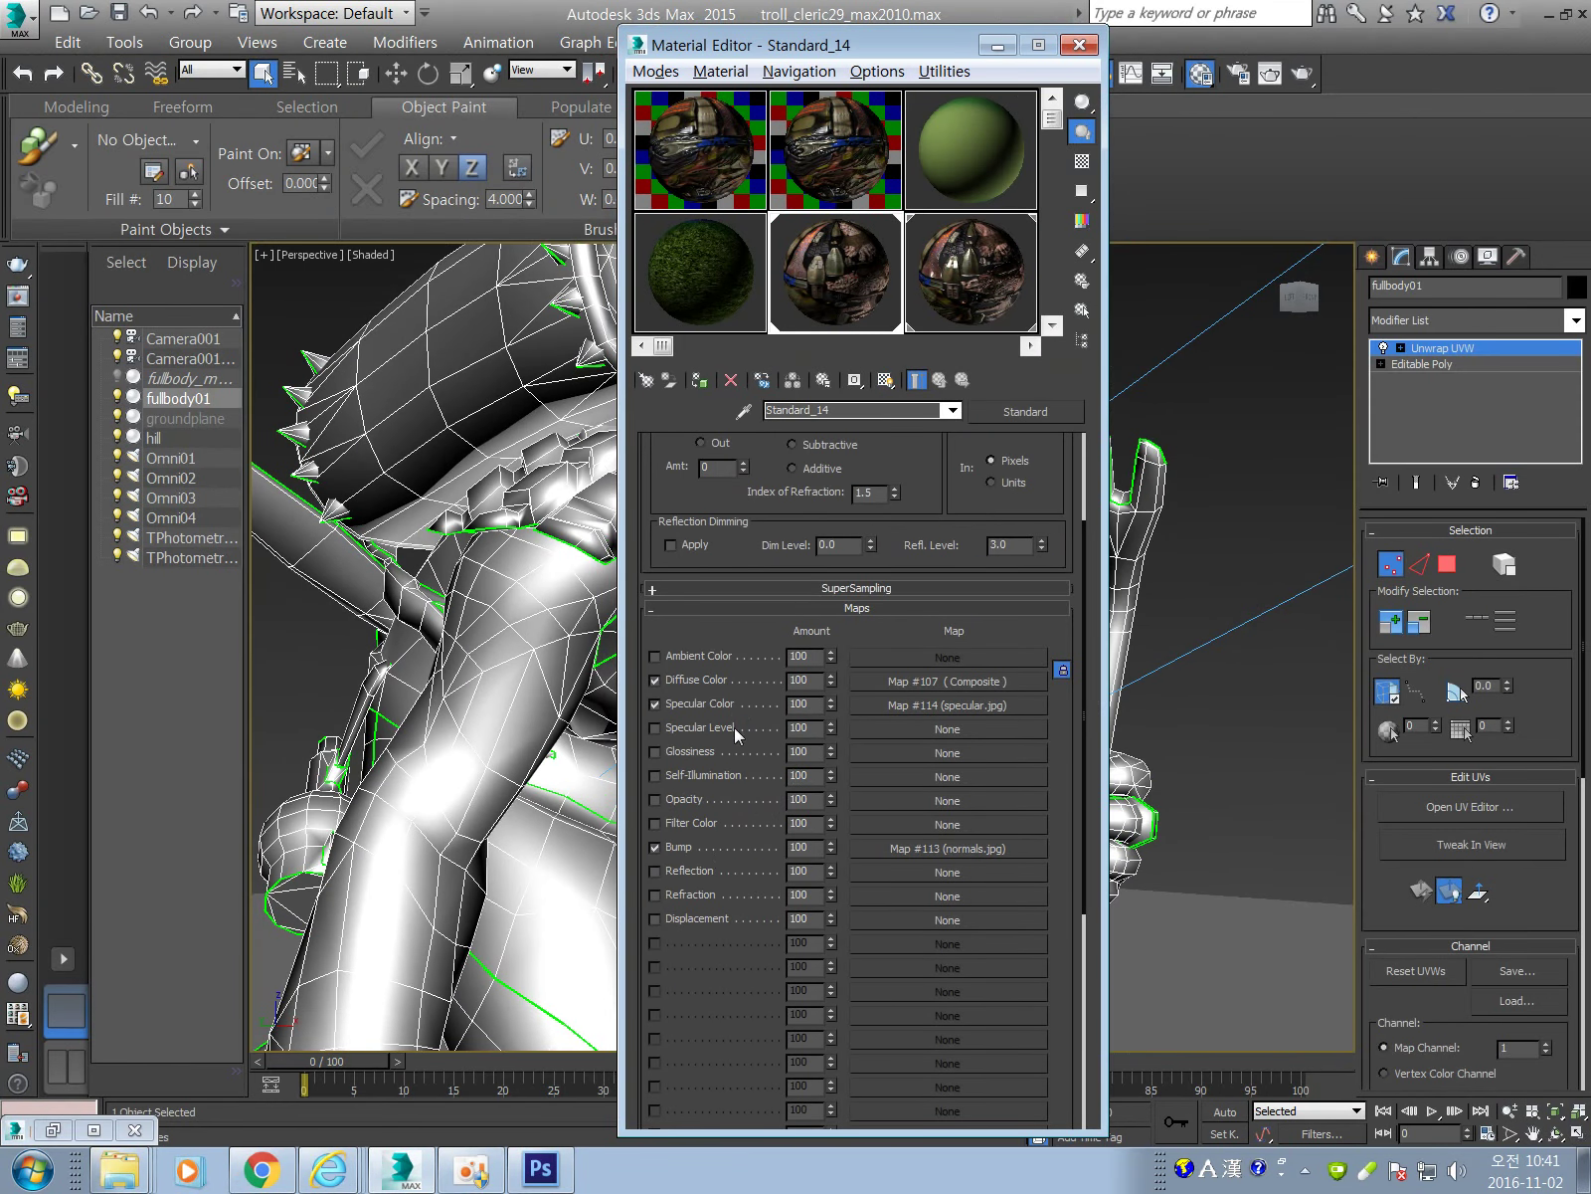
Assign Standard_14 to the selected fullbody01 and render the Perspective view with the normal and specular maps applied.
left_click_drag(929, 46, 1307, 62)
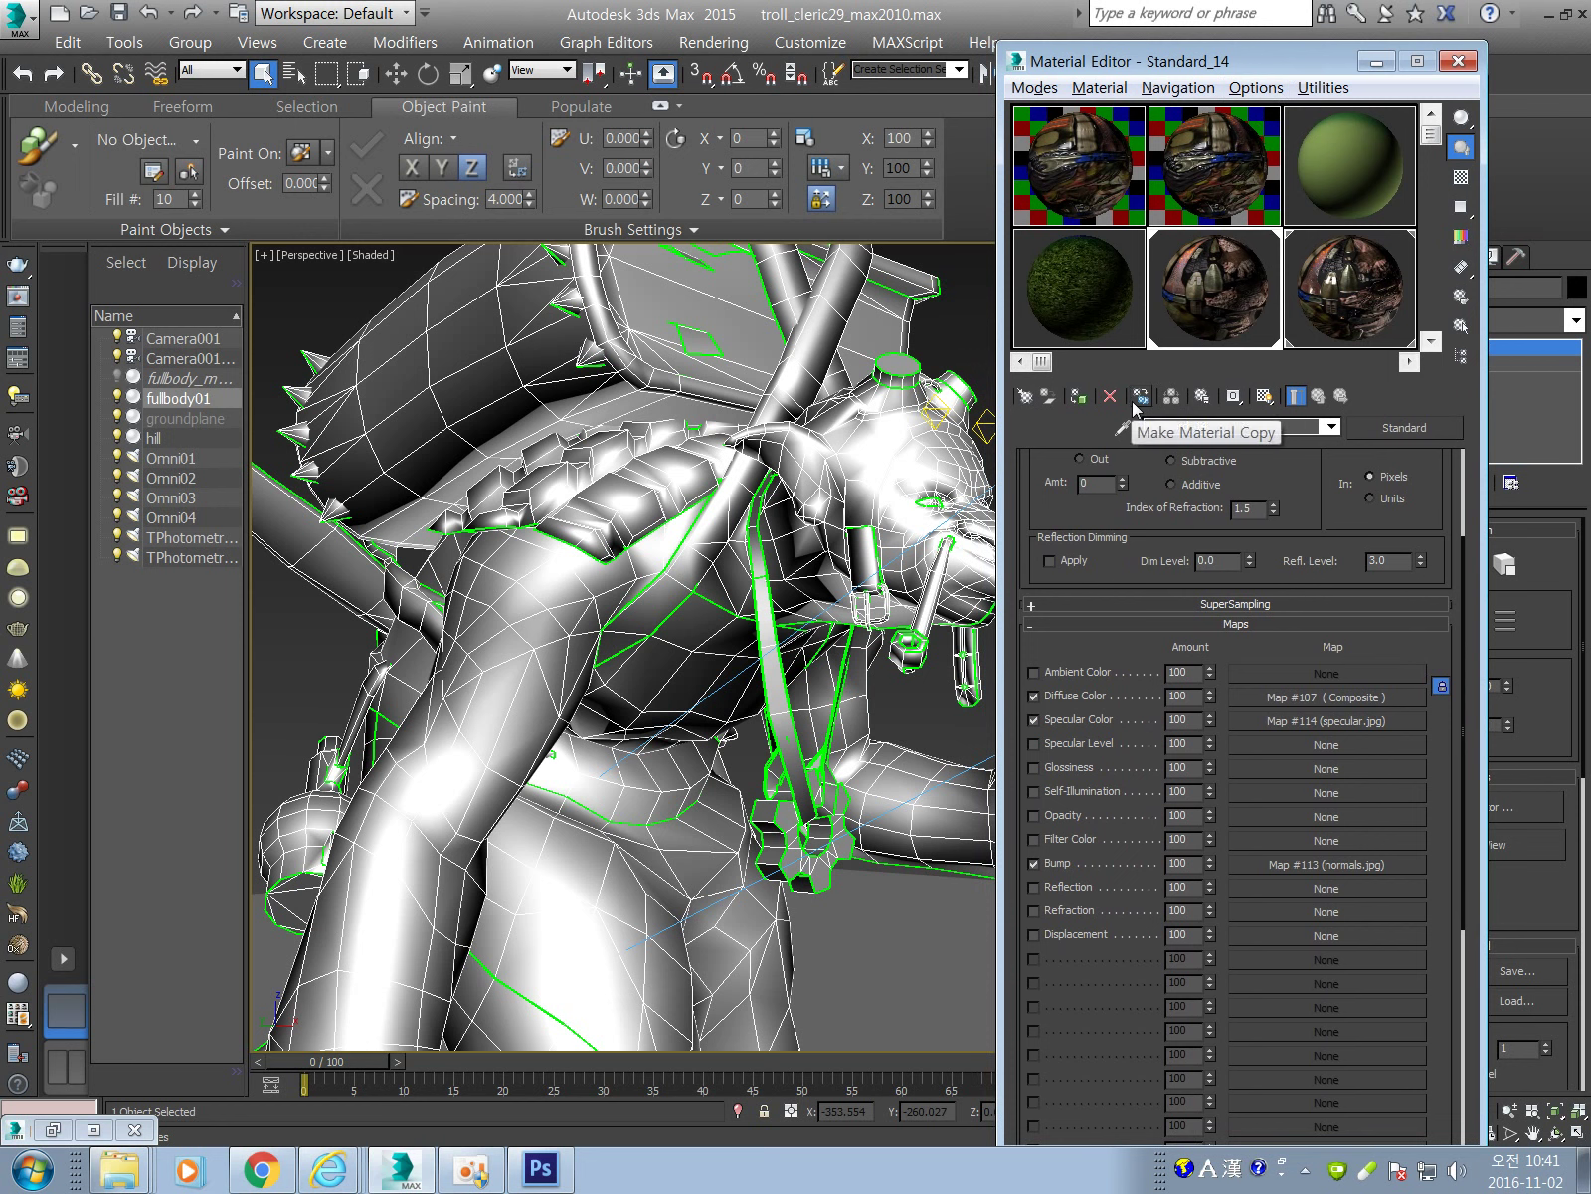
left_click(1082, 398)
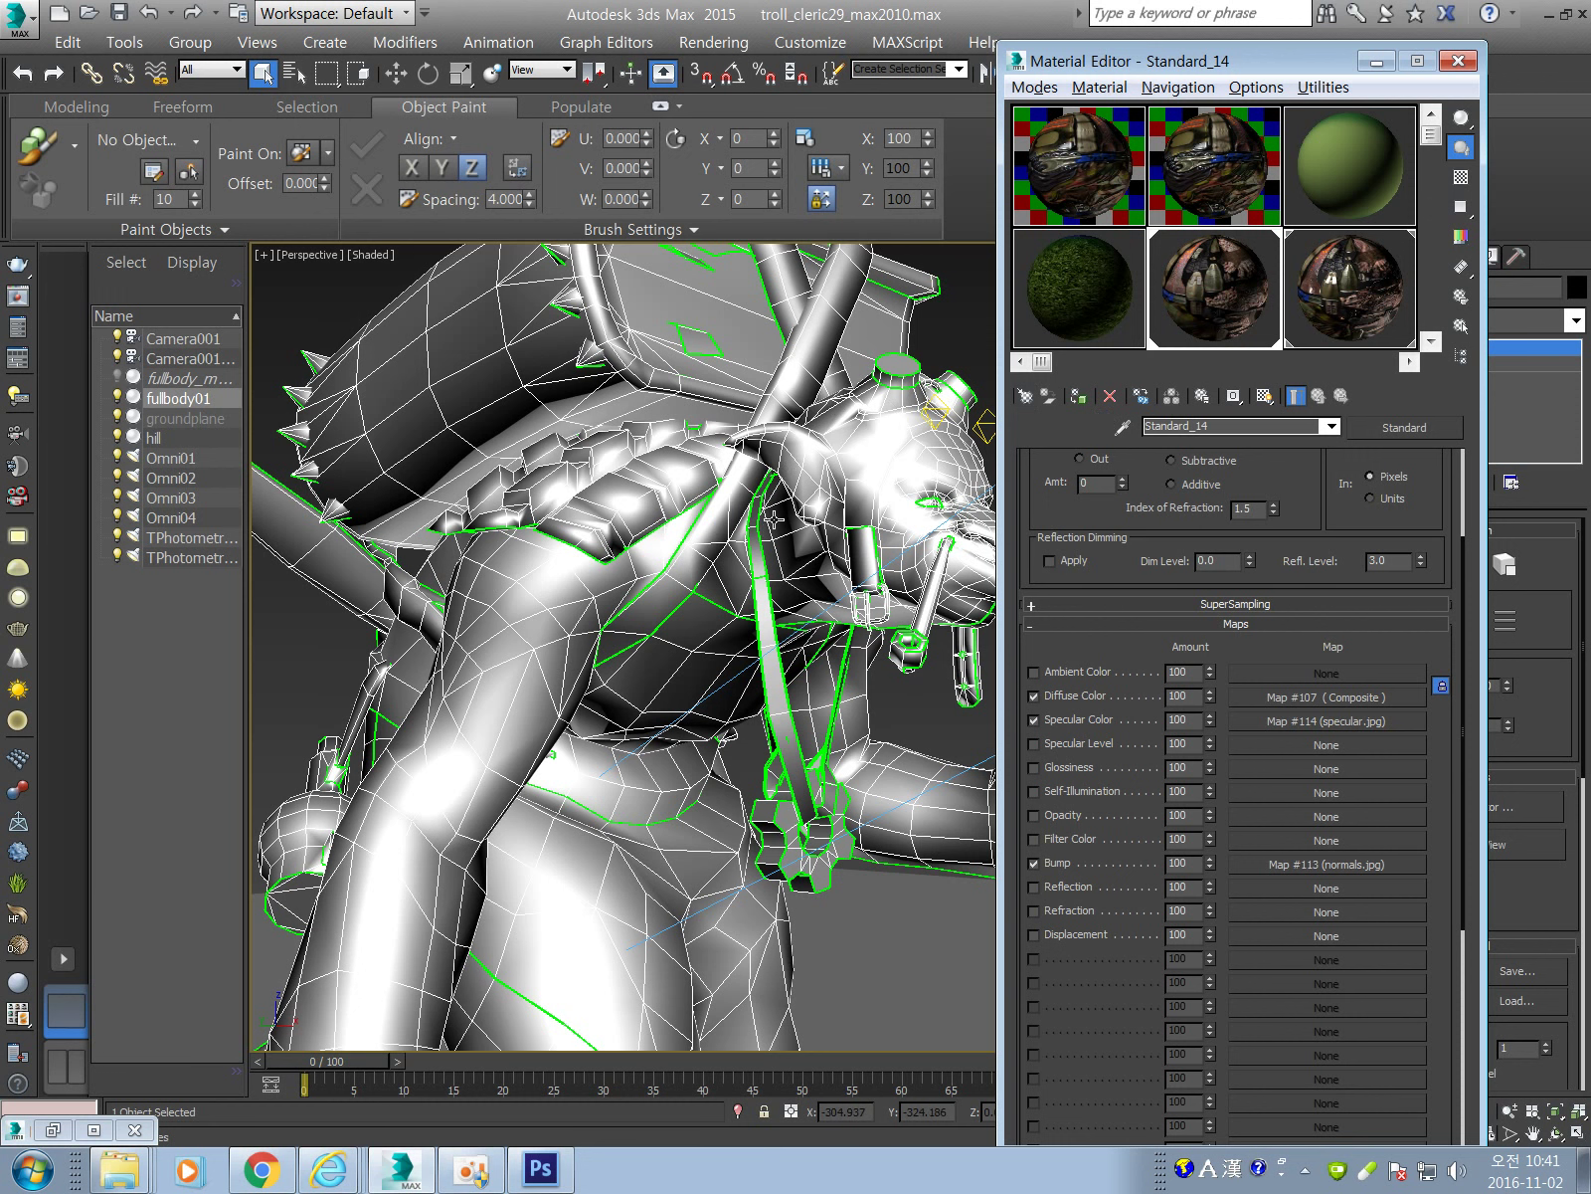
key("shift+q")
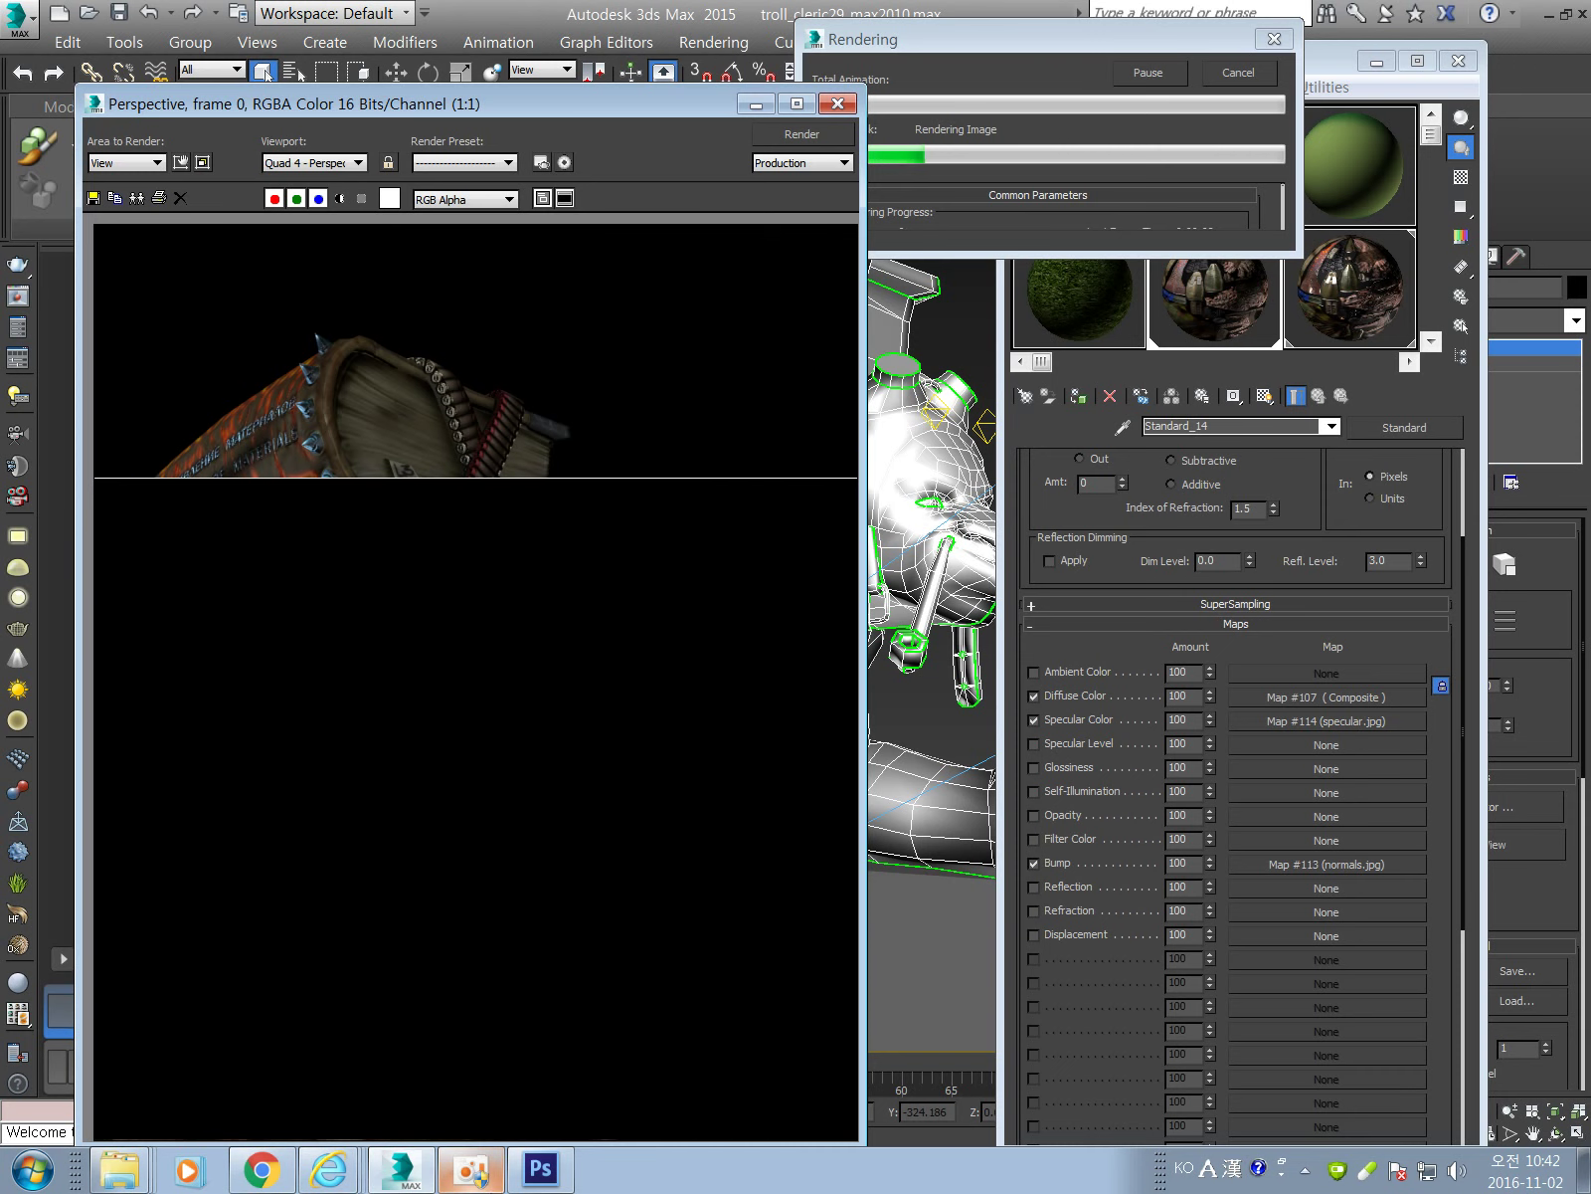
left_click(471, 1171)
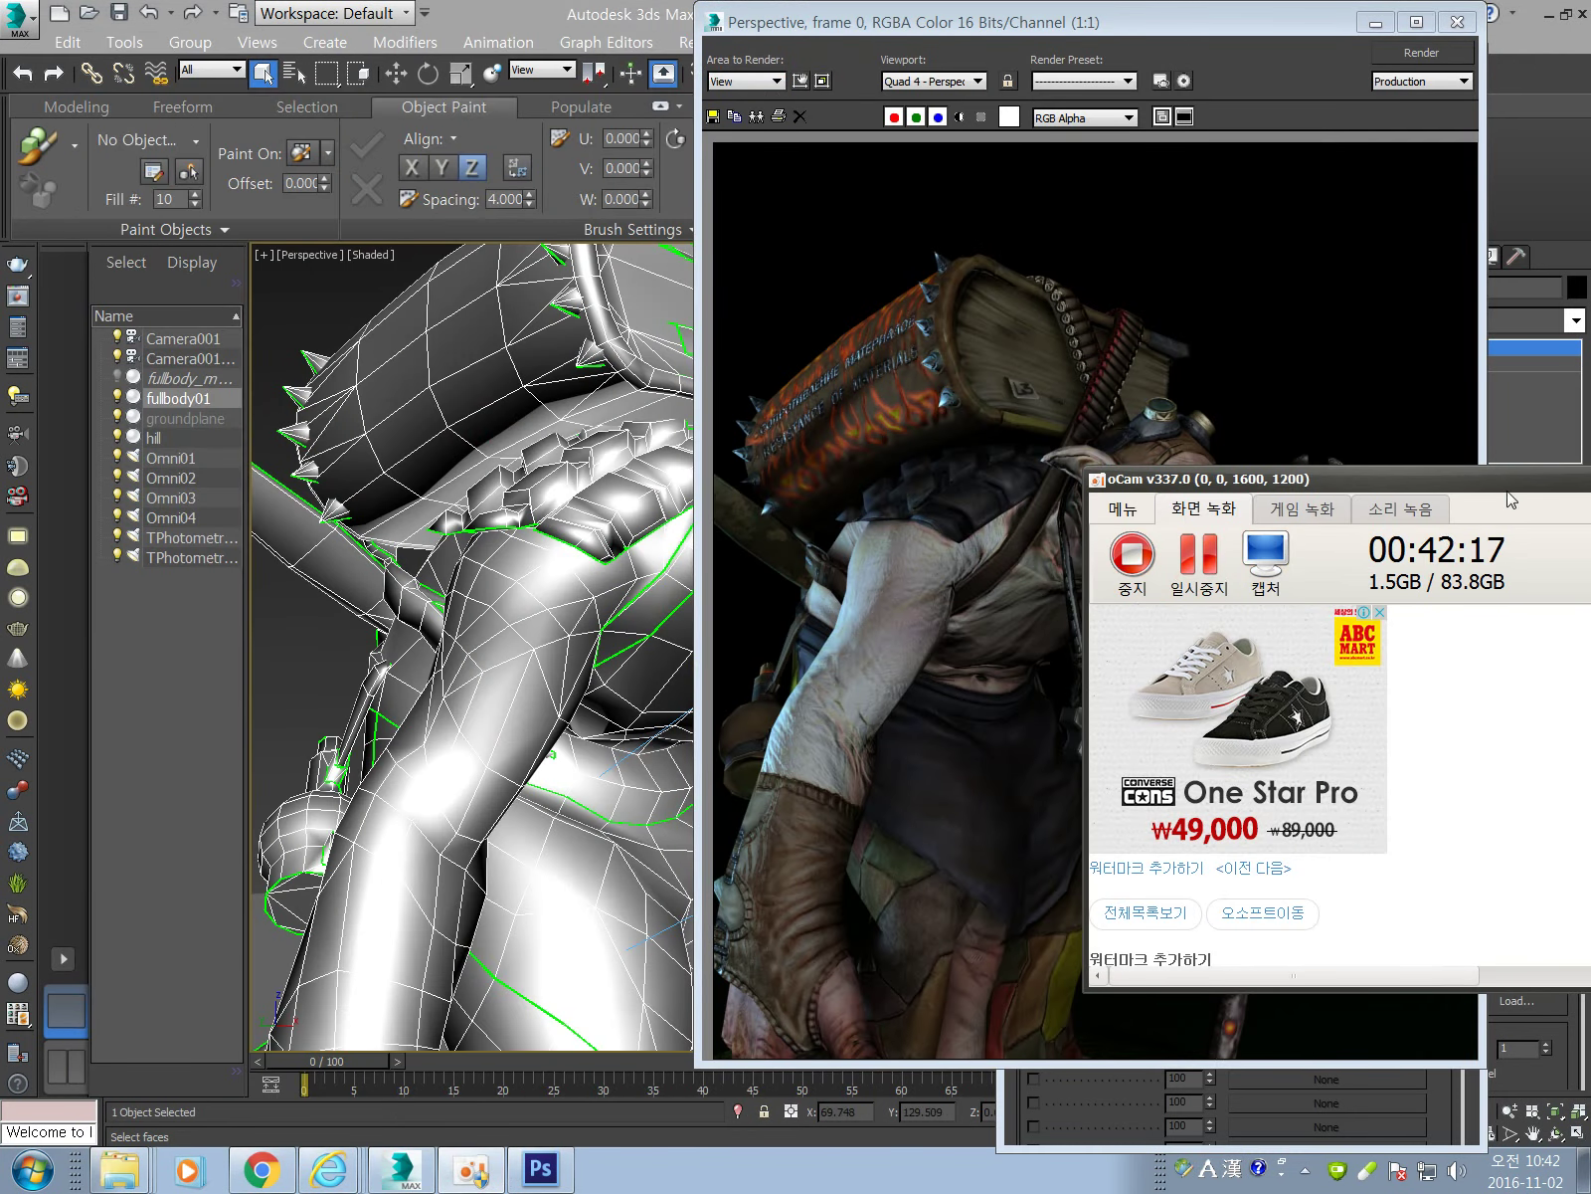
left_click_drag(1499, 549, 1243, 604)
left_click(1422, 577)
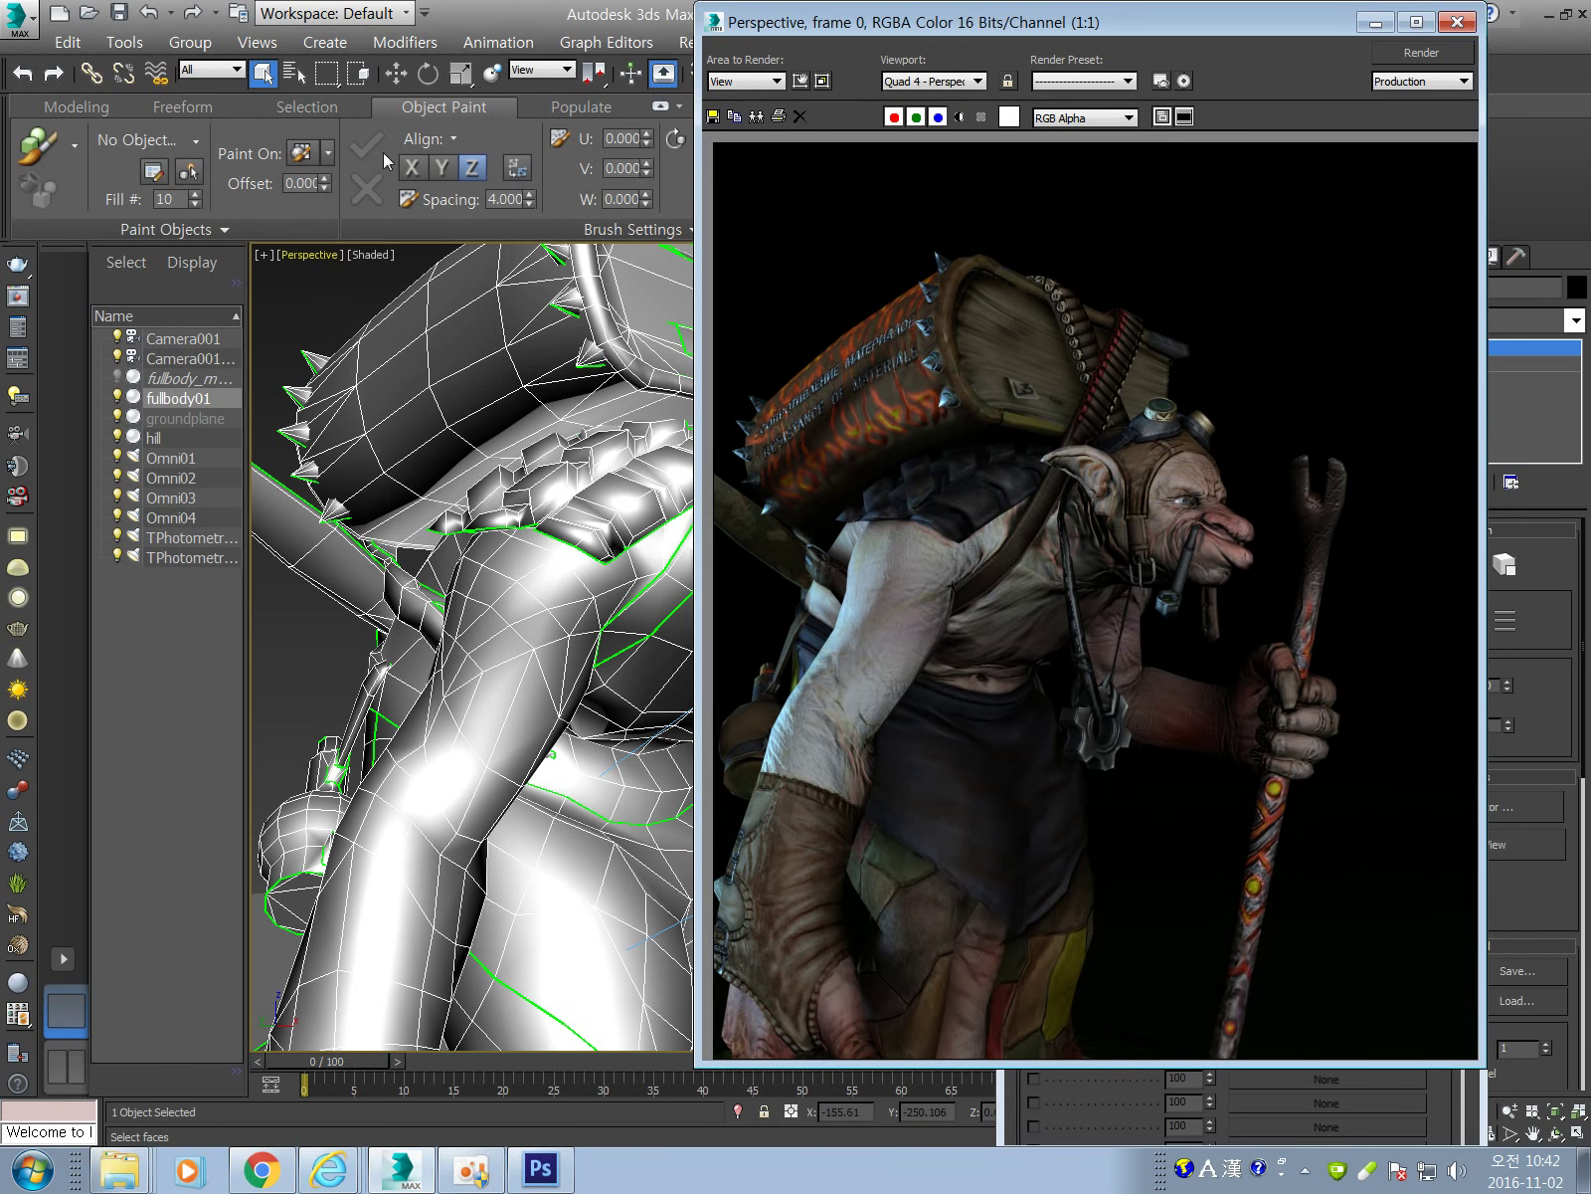
Close the Material Editor and bring the rendered Perspective frame fully into view.
left_click_drag(1099, 30, 1149, 688)
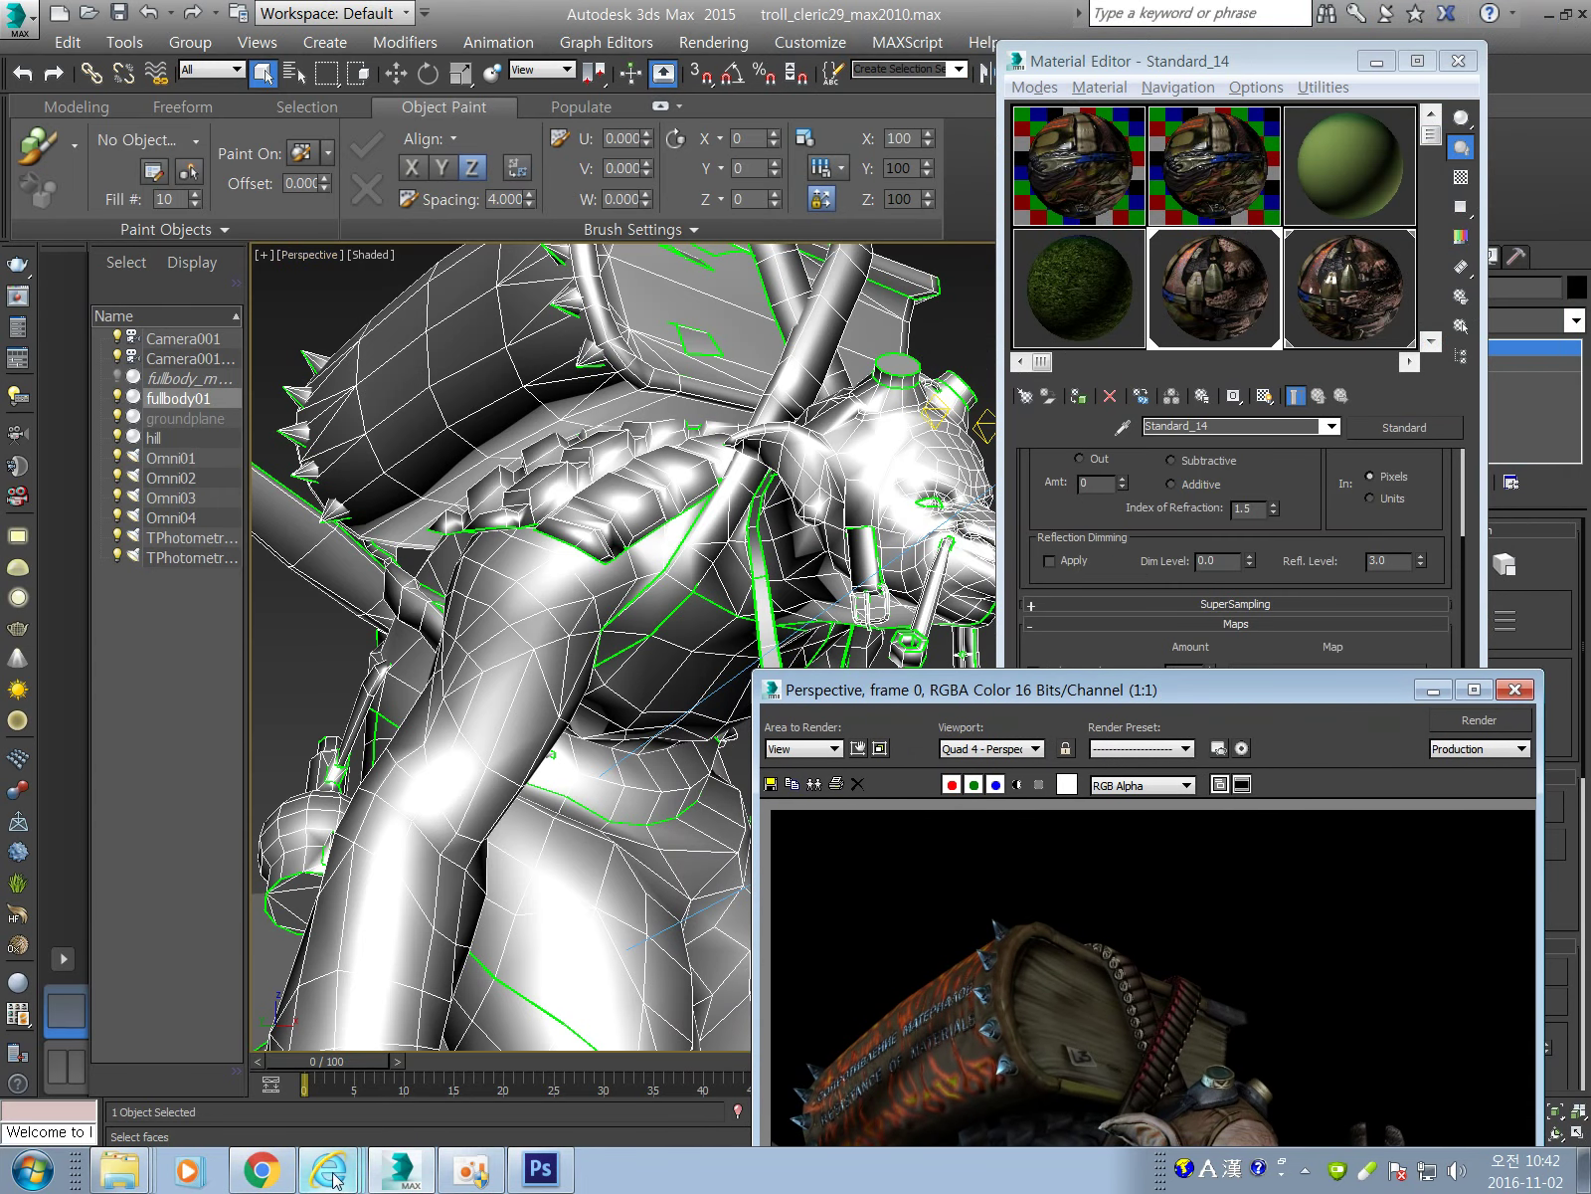
right_click(119, 1170)
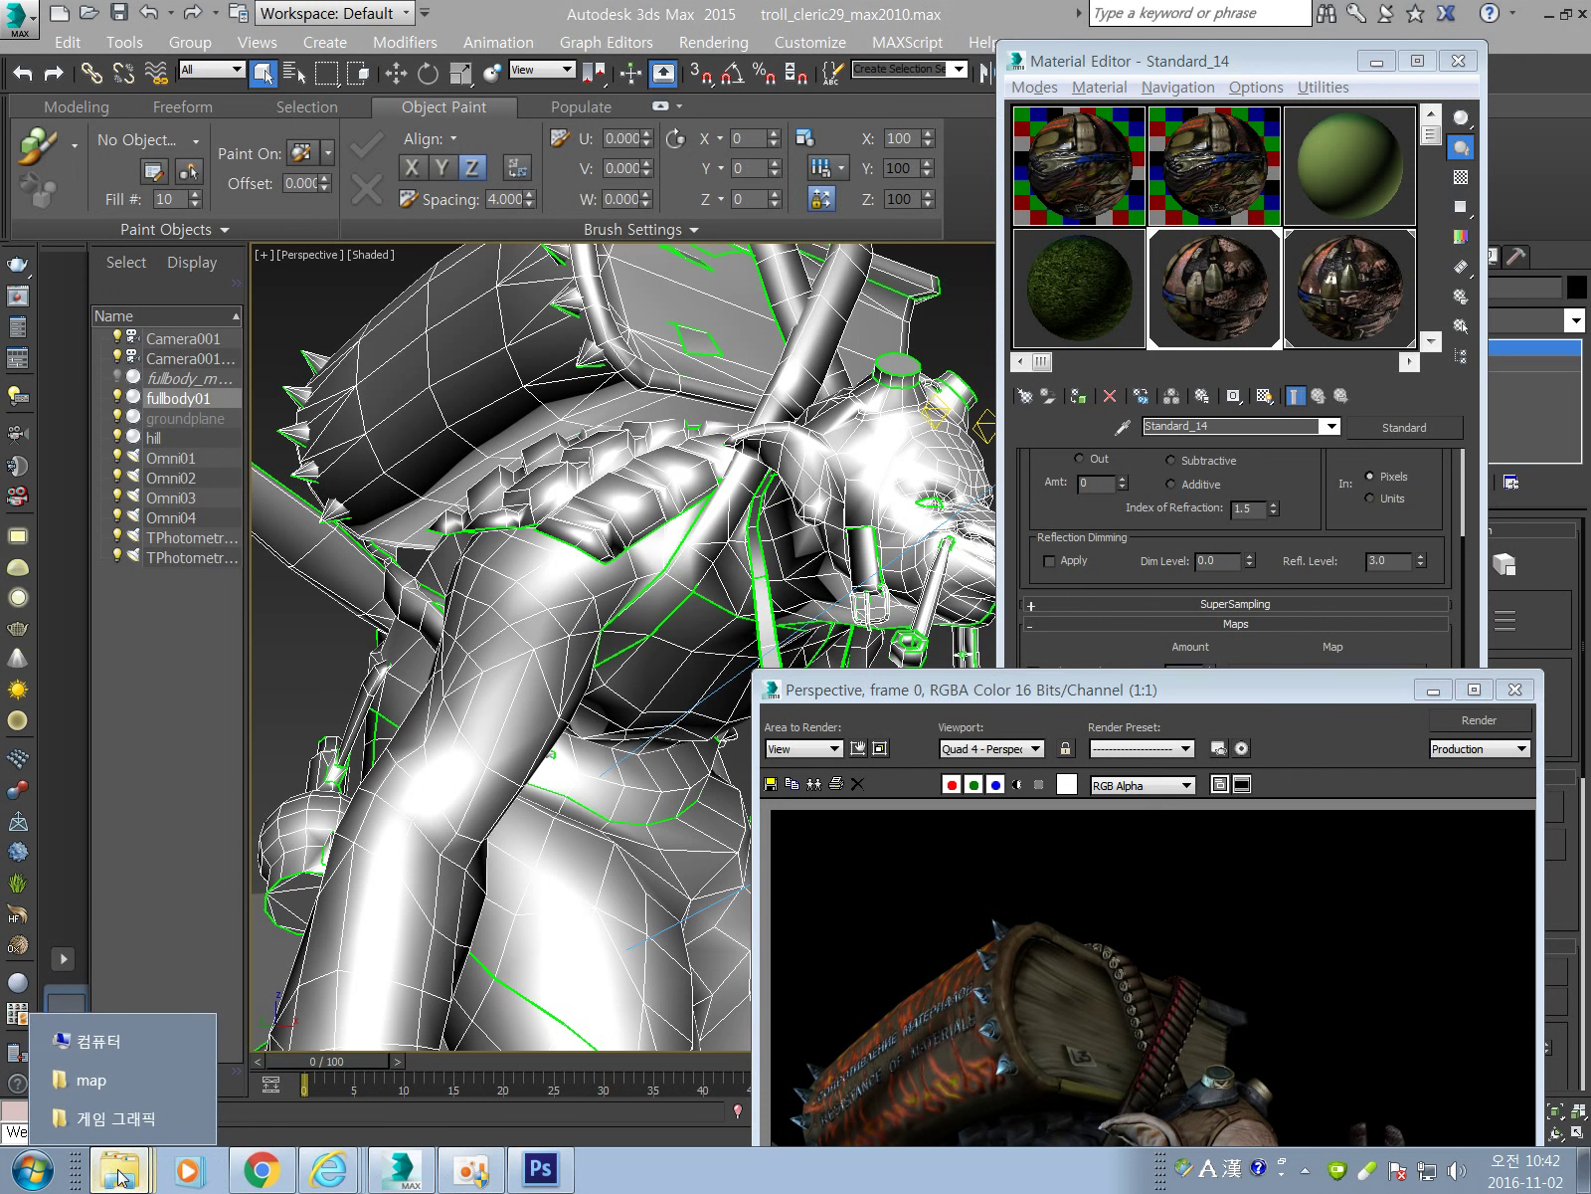
left_click(902, 12)
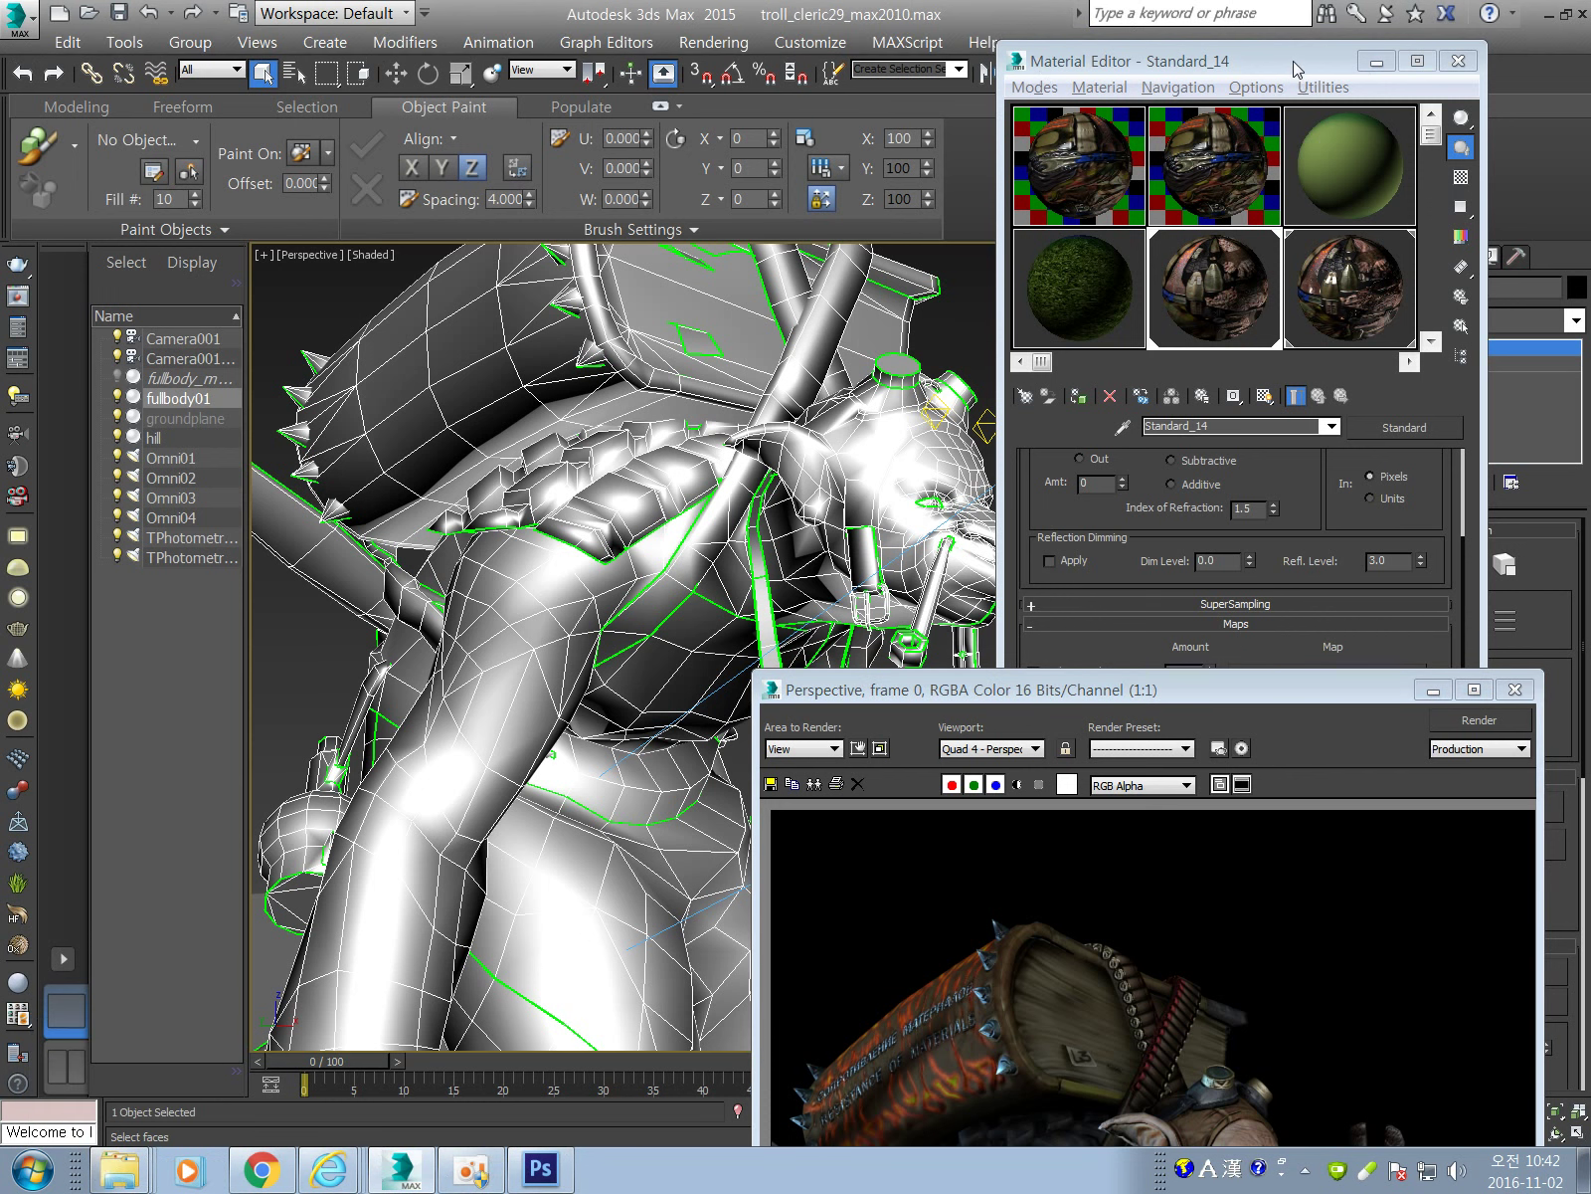
left_click(1283, 68)
key("m")
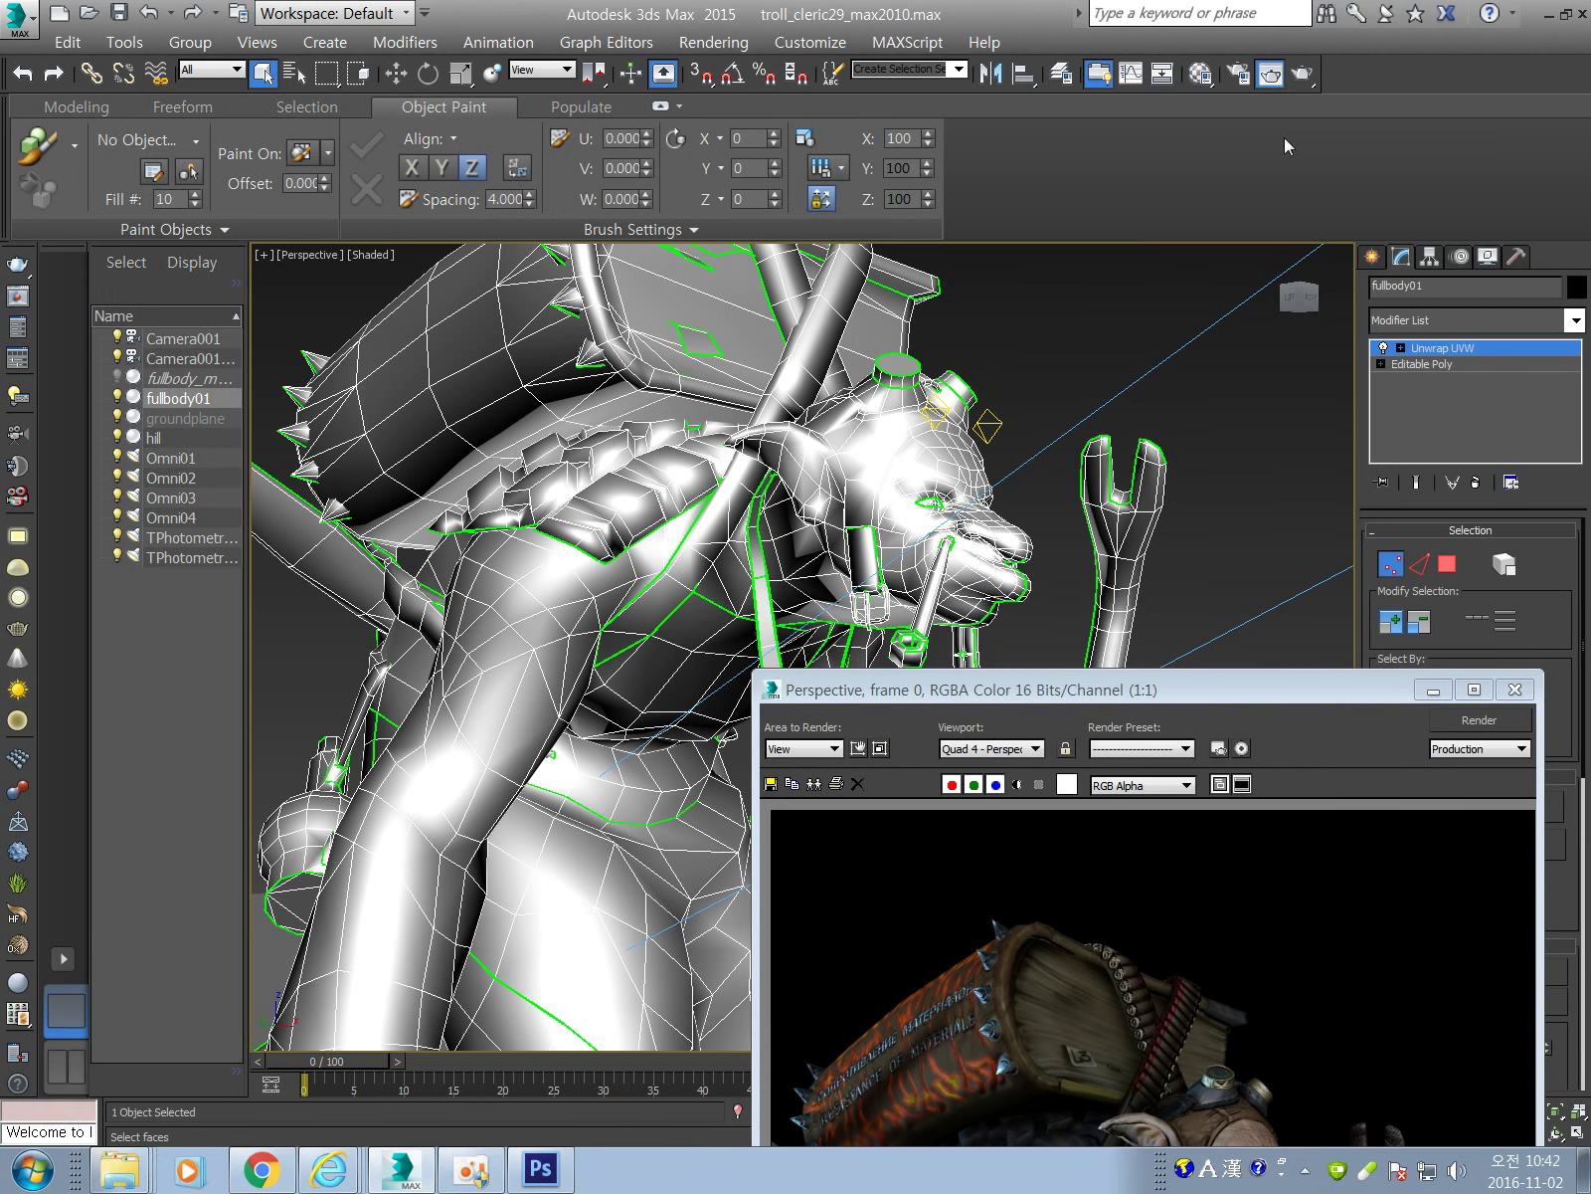
left_click_drag(1270, 697, 1056, 78)
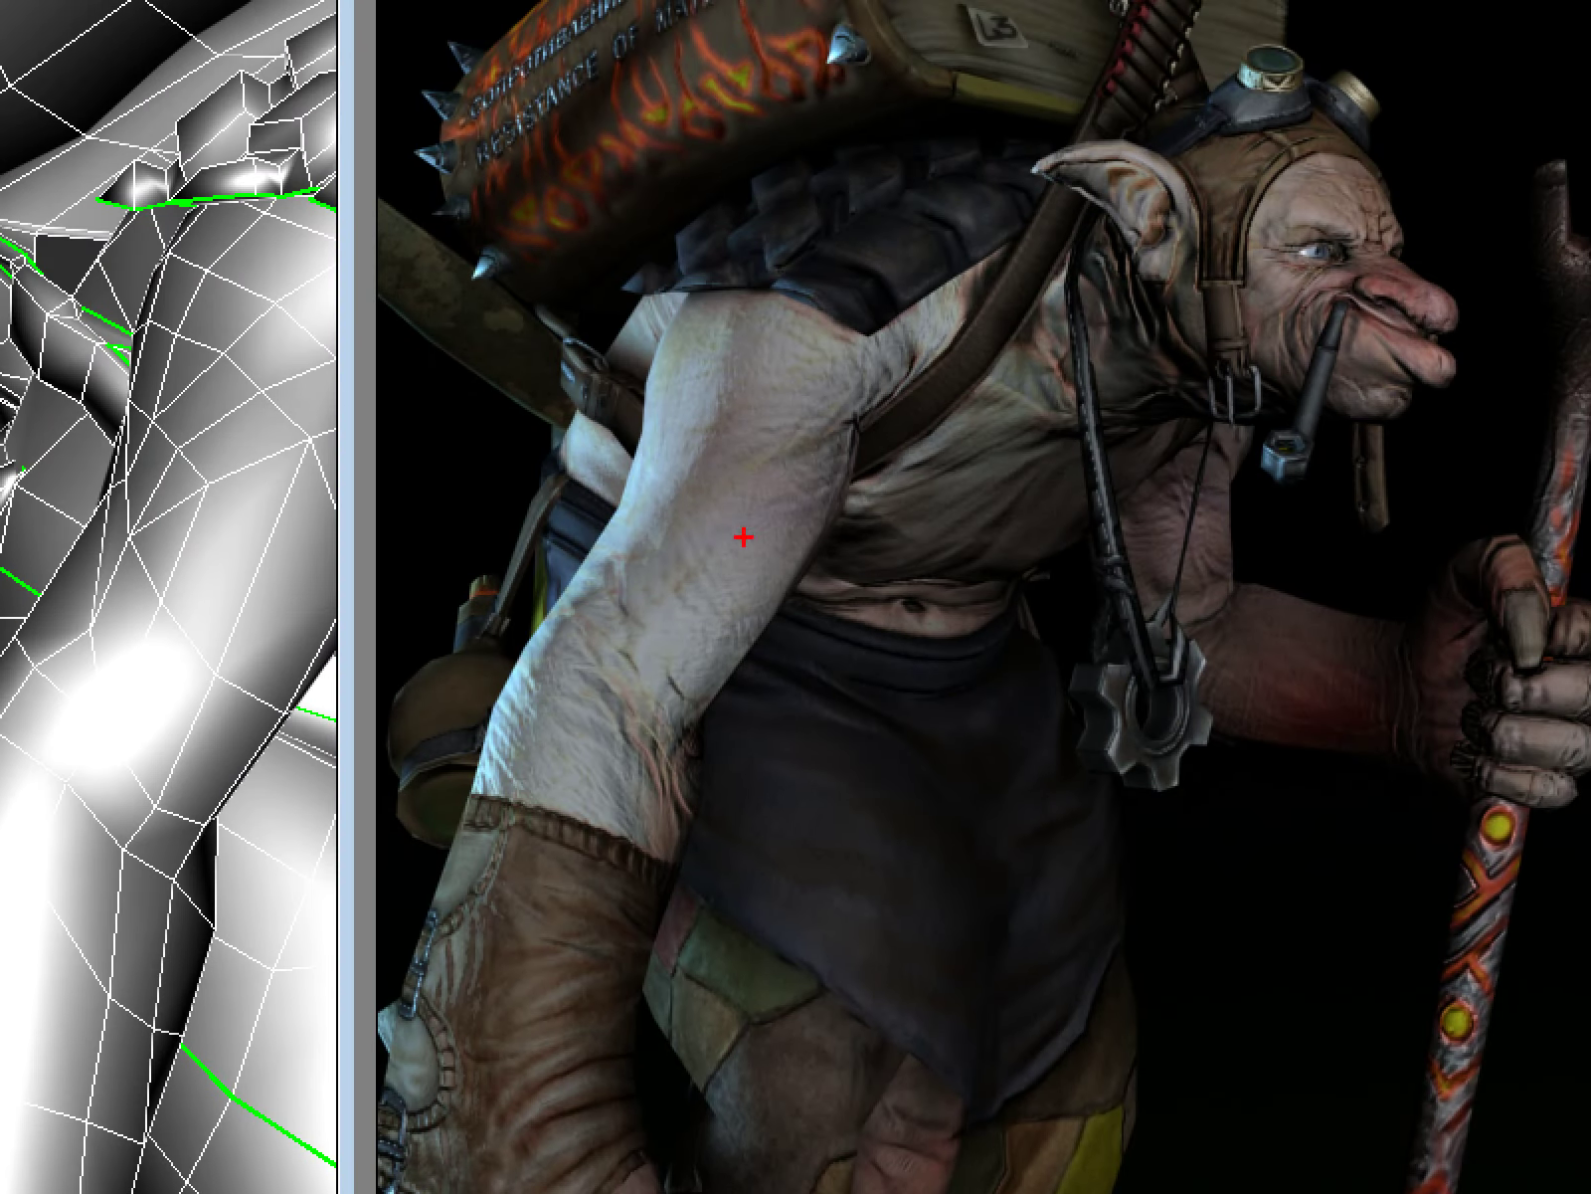
Examine the bump and specular detail on the troll's arm, face, neck, torso and shoulder armour in the render, marking these areas.
left_click_drag(688, 758, 716, 823)
left_click_drag(816, 396, 792, 465)
mouse_move(850, 423)
left_mouse_down()
mouse_move(779, 513)
mouse_move(885, 356)
left_mouse_up()
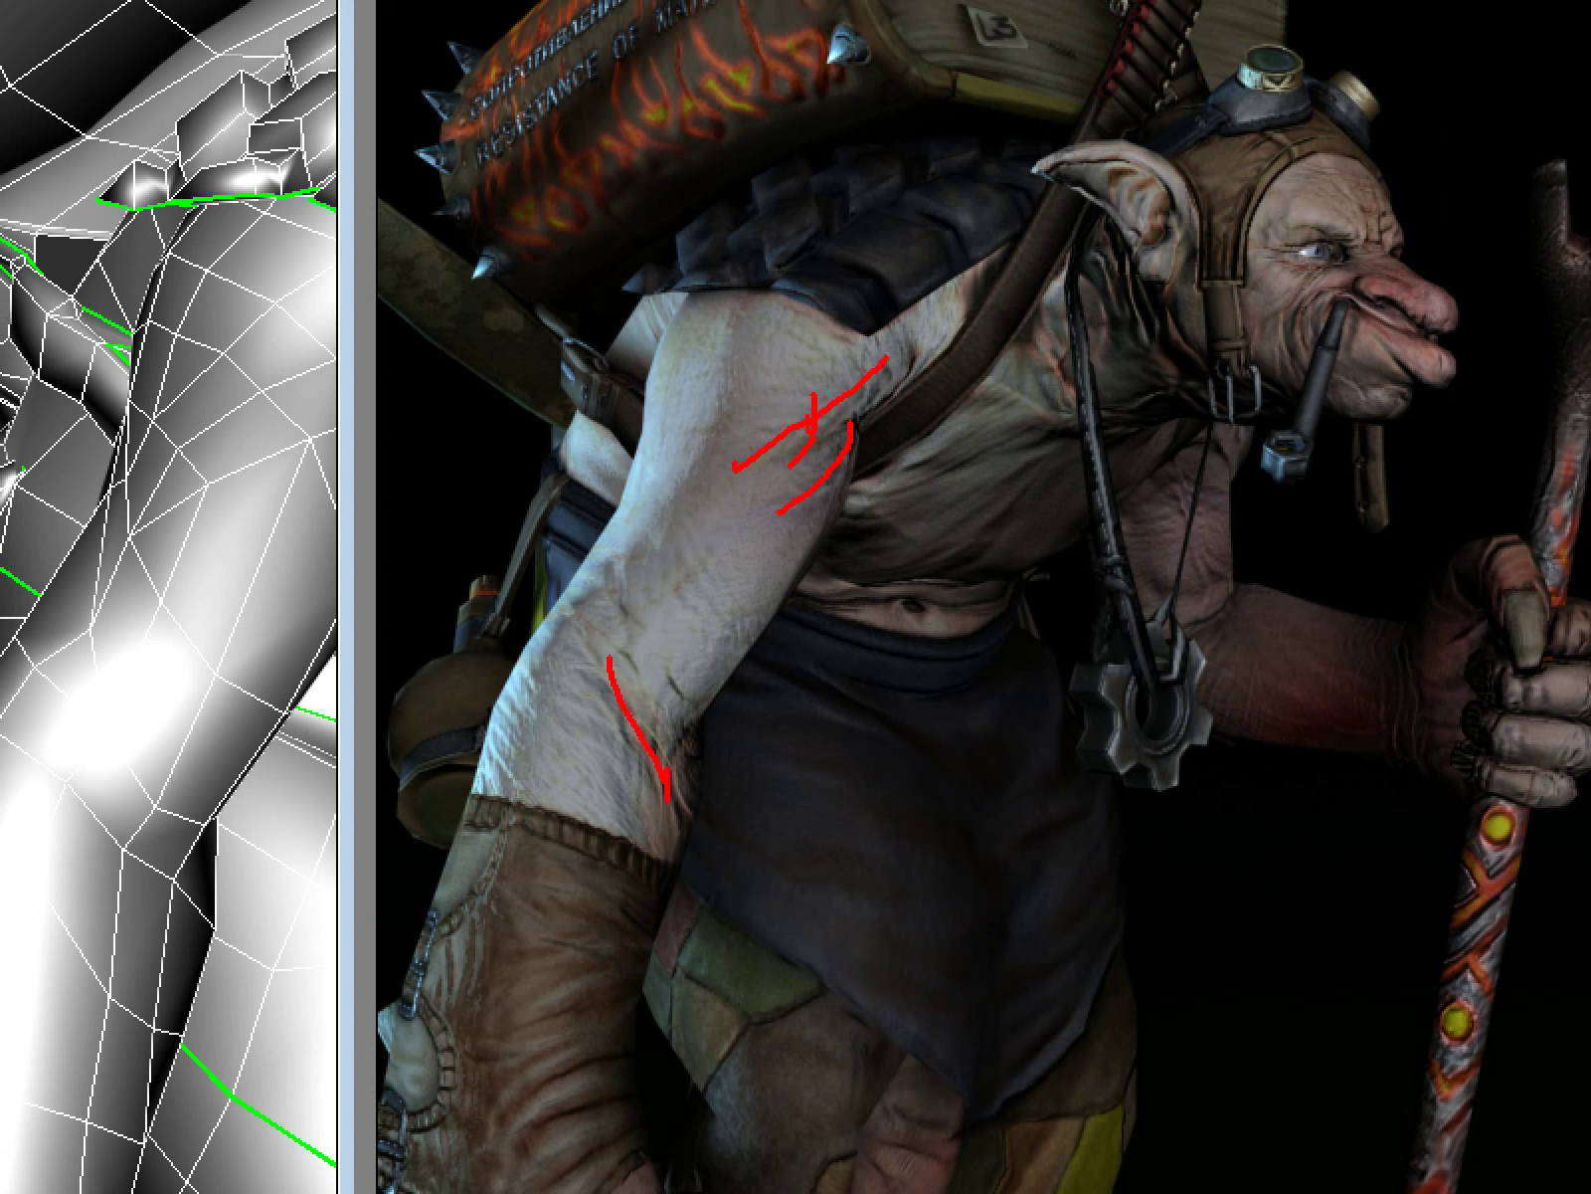
mouse_move(1293, 254)
left_mouse_down()
mouse_move(1326, 298)
mouse_move(1348, 283)
left_mouse_up()
left_click_drag(1447, 187, 1430, 321)
left_click_drag(1283, 300, 1289, 395)
mouse_move(1343, 298)
left_mouse_down()
mouse_move(1378, 373)
mouse_move(1420, 336)
left_mouse_up()
left_click_drag(1228, 261, 1248, 338)
left_click_drag(1150, 303, 1136, 406)
left_click_drag(1049, 310, 1075, 353)
left_click_drag(1071, 198, 1198, 287)
left_click_drag(992, 495, 963, 563)
left_click_drag(1169, 547, 820, 816)
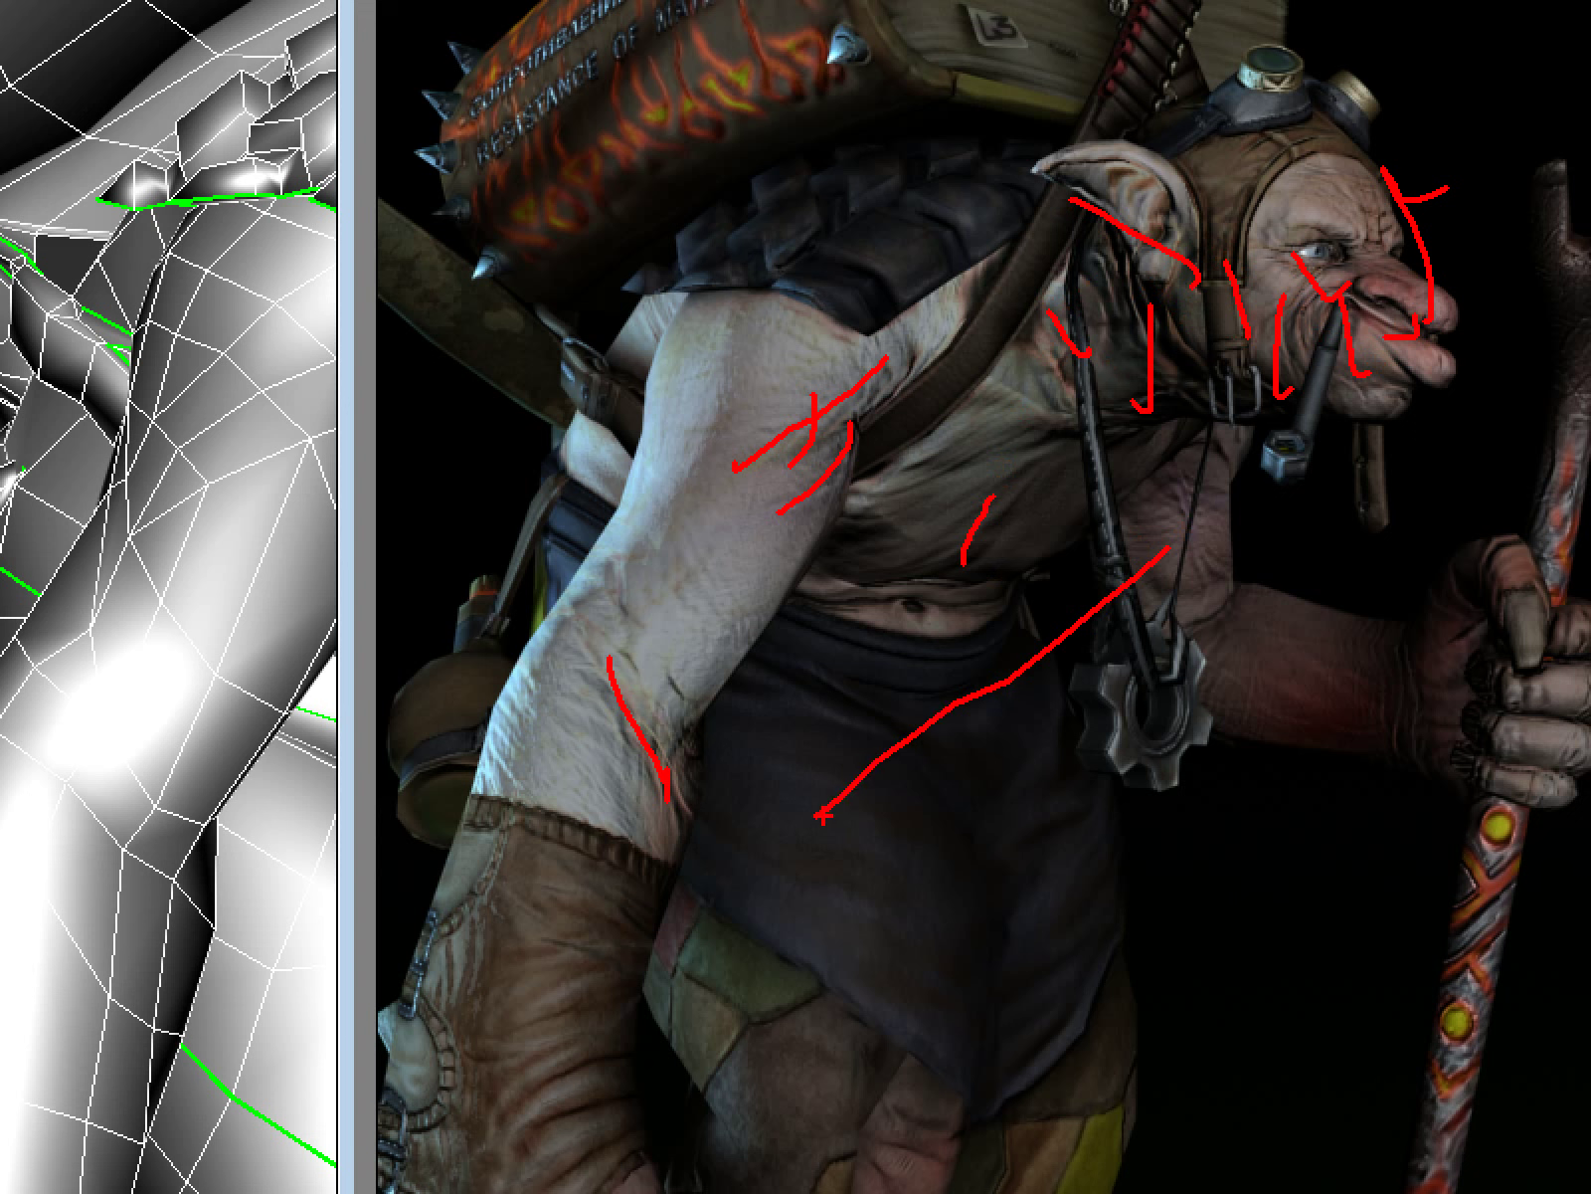
left_click_drag(855, 170, 1007, 296)
mouse_move(1045, 129)
left_mouse_down()
mouse_move(1072, 197)
mouse_move(1089, 370)
left_mouse_up()
left_click_drag(1427, 348, 1252, 619)
left_click_drag(1447, 504, 1472, 491)
left_click_drag(1094, 189, 1378, 533)
key("Escape")
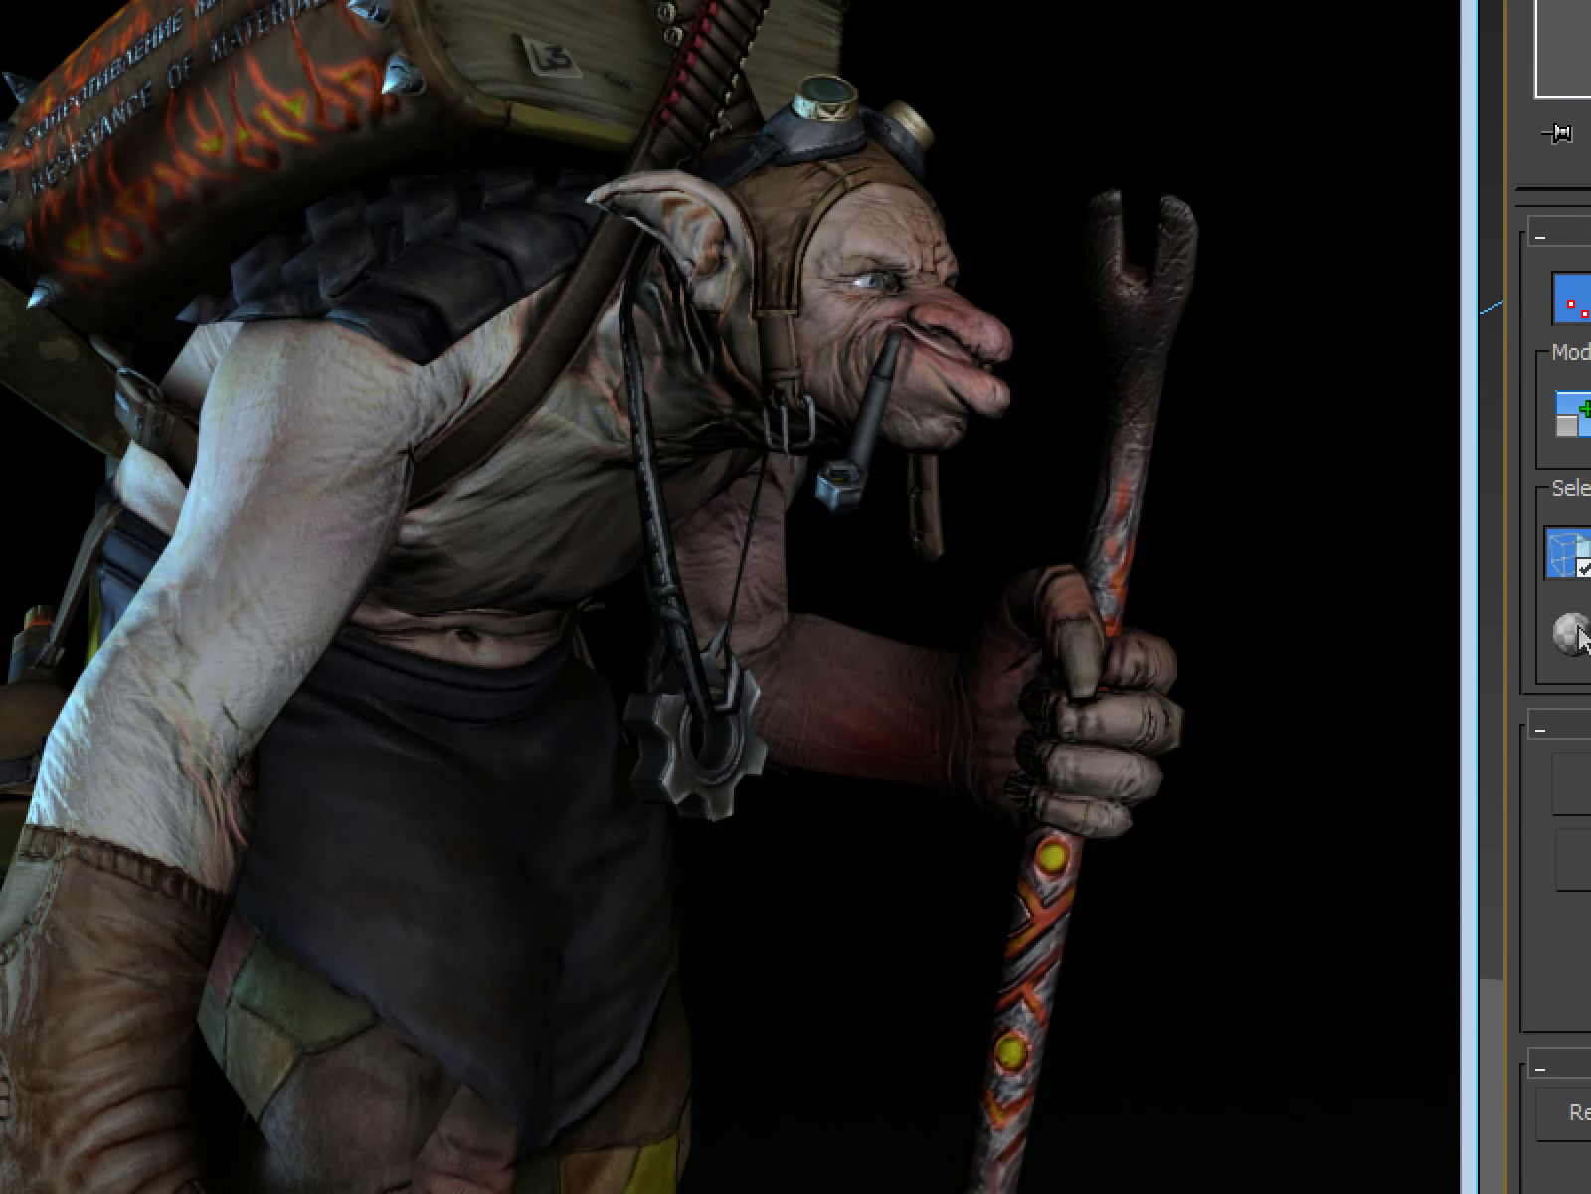
Examine the render around the troll's head, hand and staff, marking these areas and clearing the marks.
left_click_drag(634, 525, 595, 702)
mouse_move(652, 545)
left_mouse_down()
mouse_move(735, 611)
mouse_move(836, 517)
left_mouse_up()
mouse_move(852, 614)
left_mouse_down()
mouse_move(1269, 557)
mouse_move(1417, 558)
left_mouse_up()
mouse_move(1250, 430)
left_mouse_down()
mouse_move(905, 545)
mouse_move(1017, 460)
left_mouse_up()
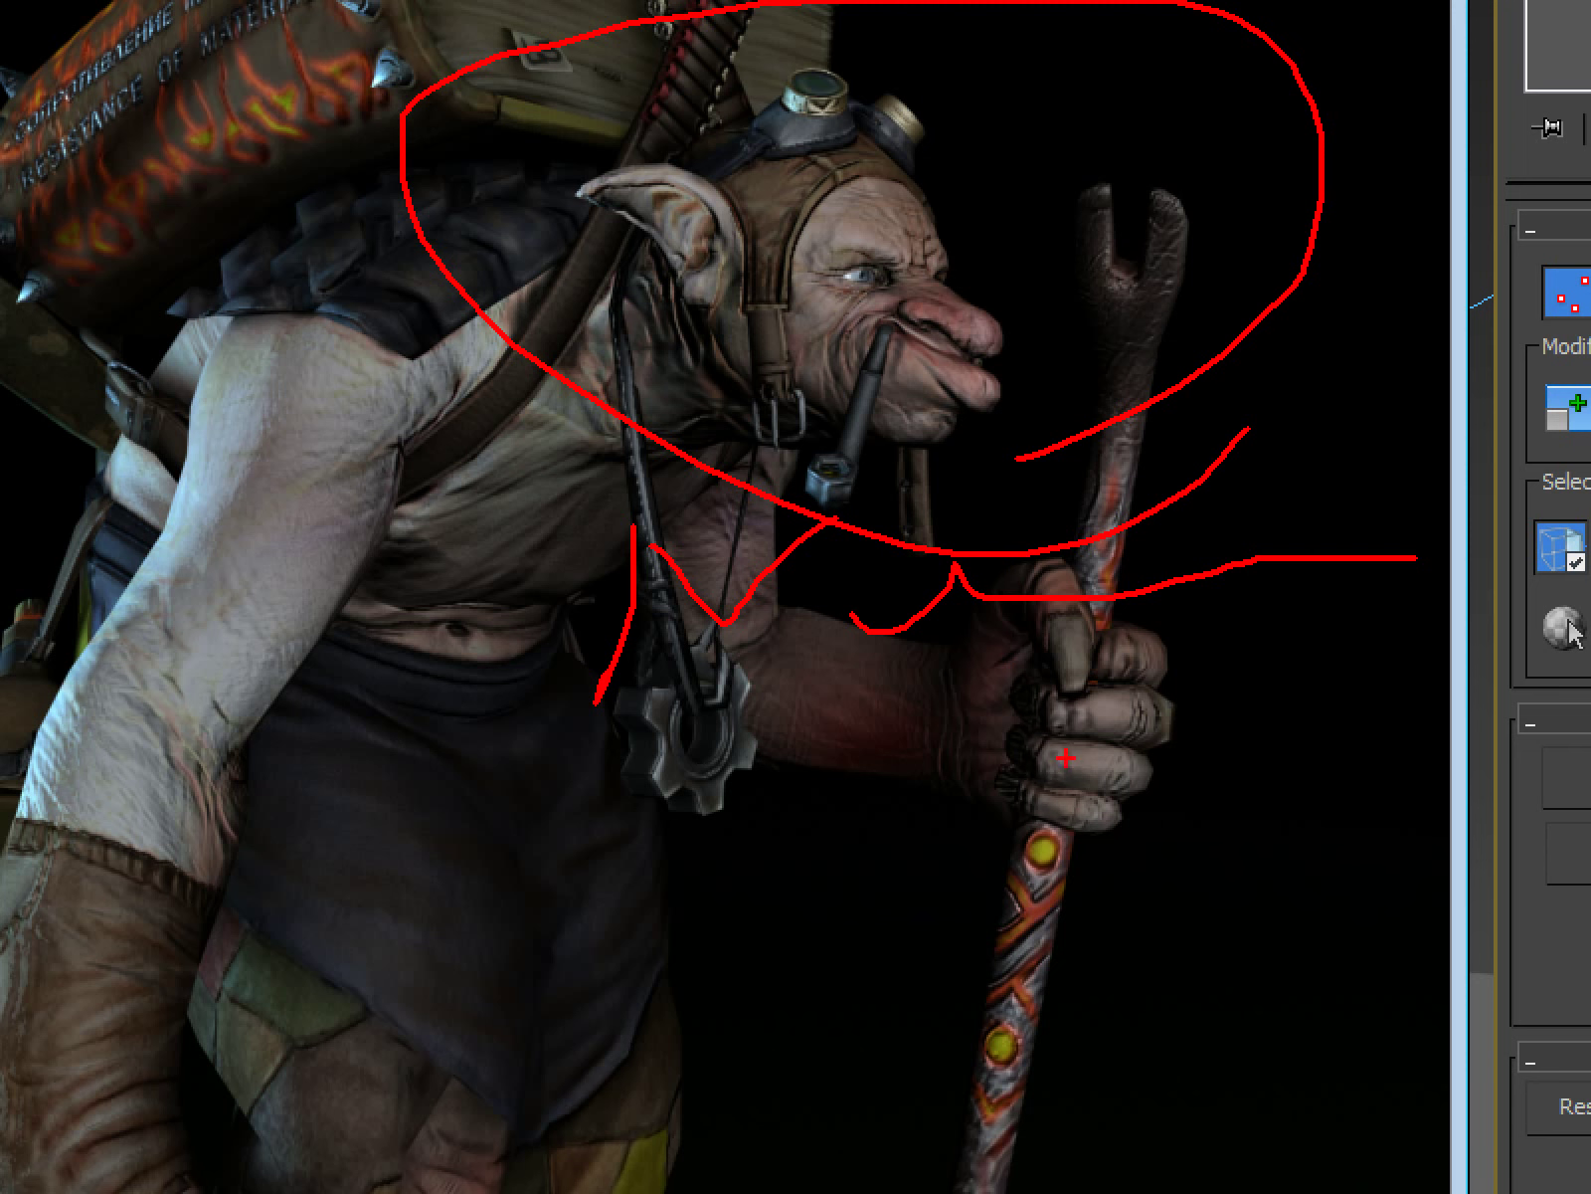
key("Escape")
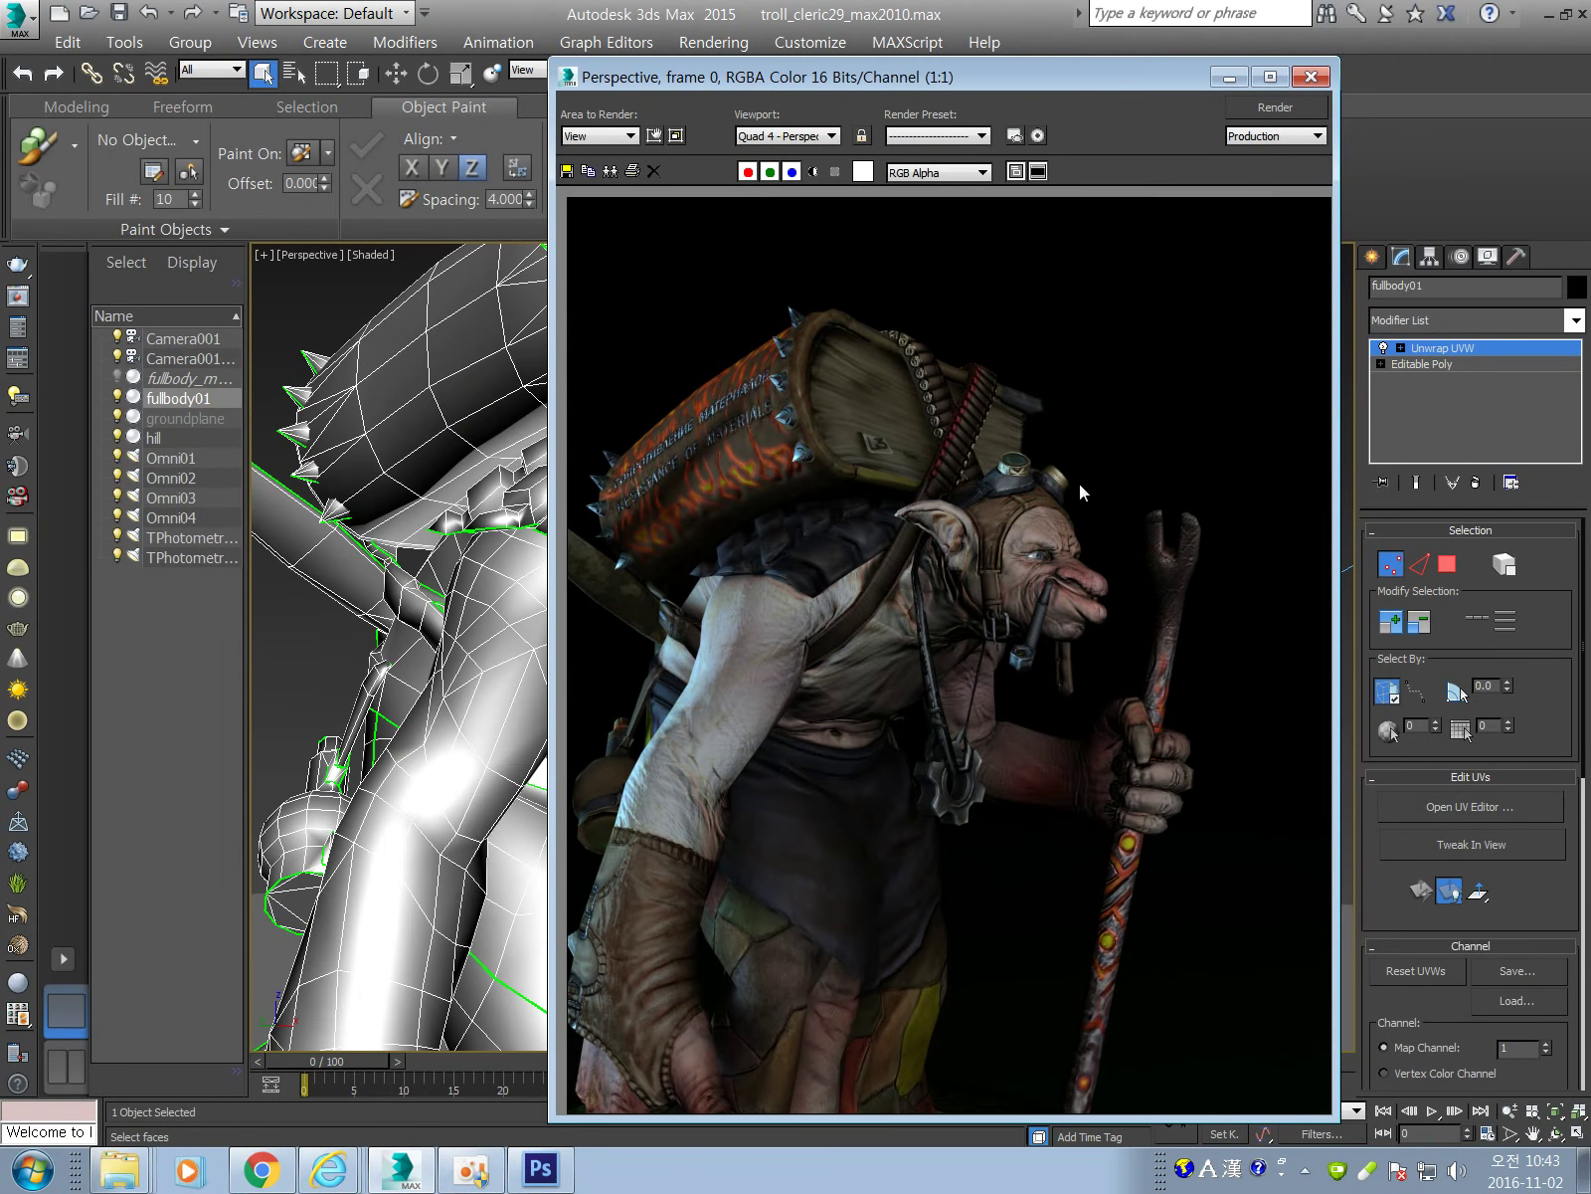
key("ctrl+1")
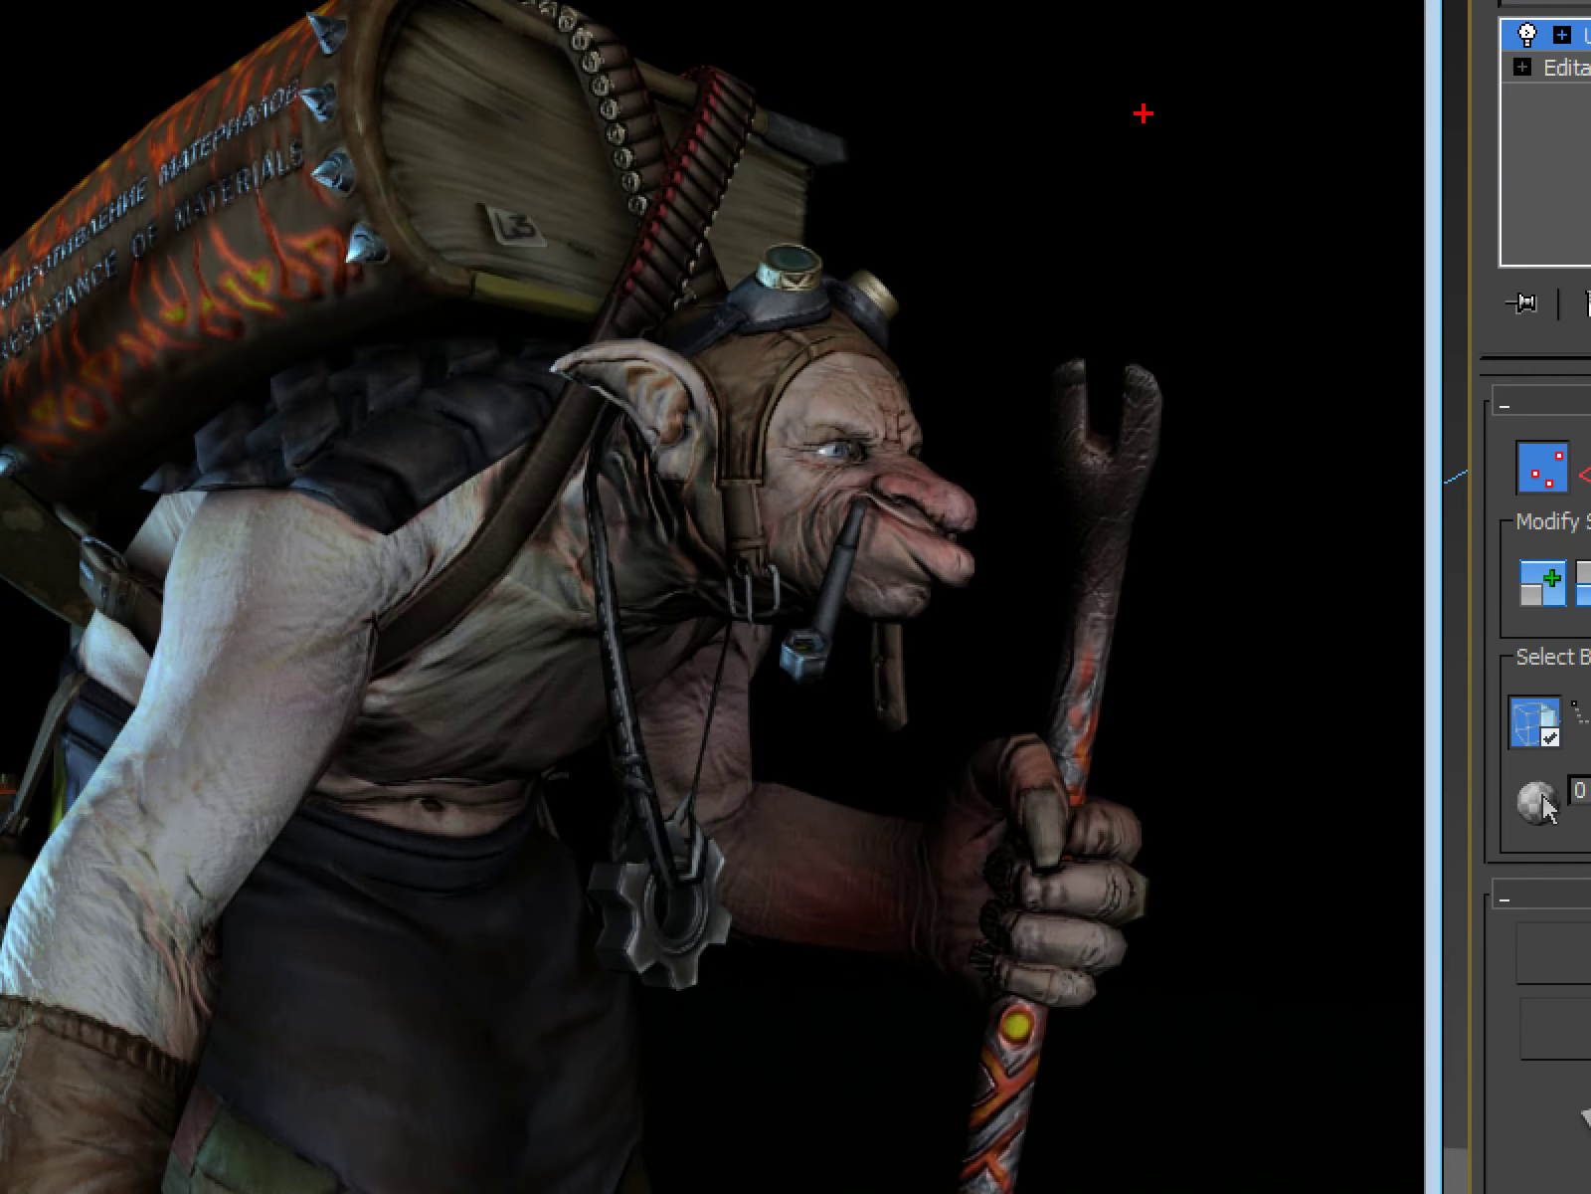
left_click_drag(1192, 385, 983, 609)
key("Escape")
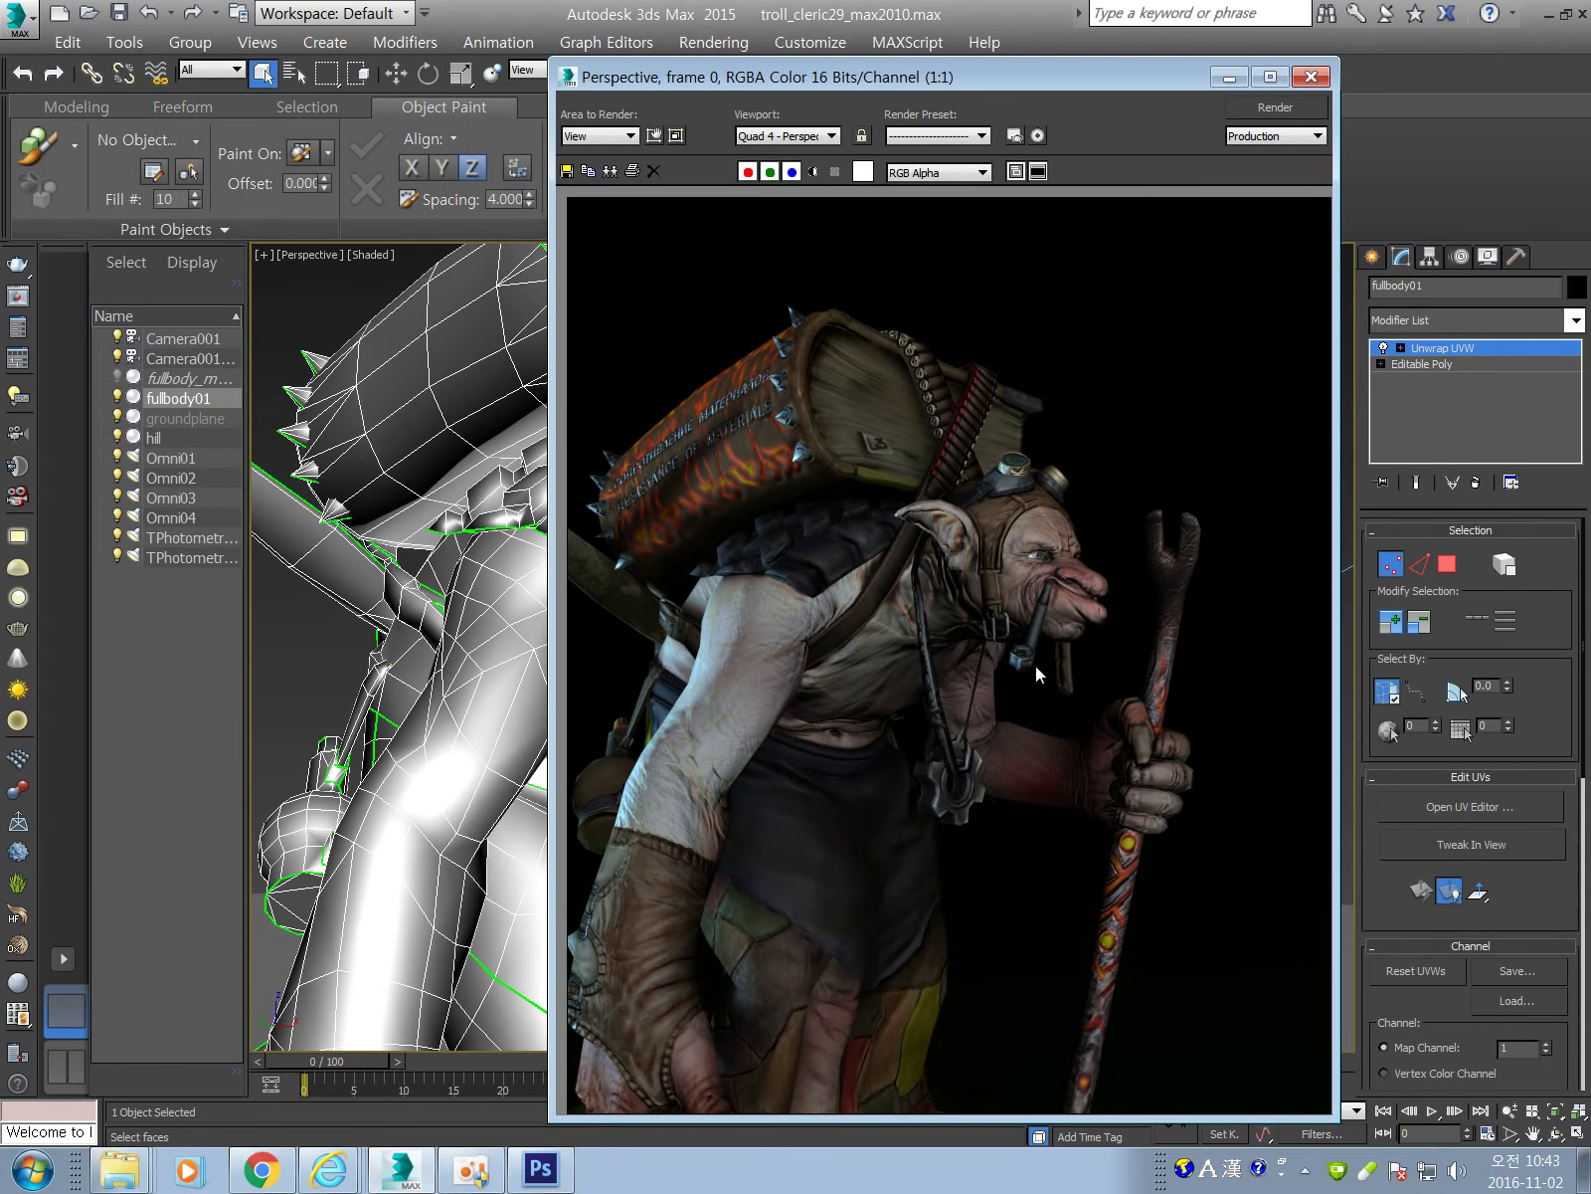
key("ctrl+1")
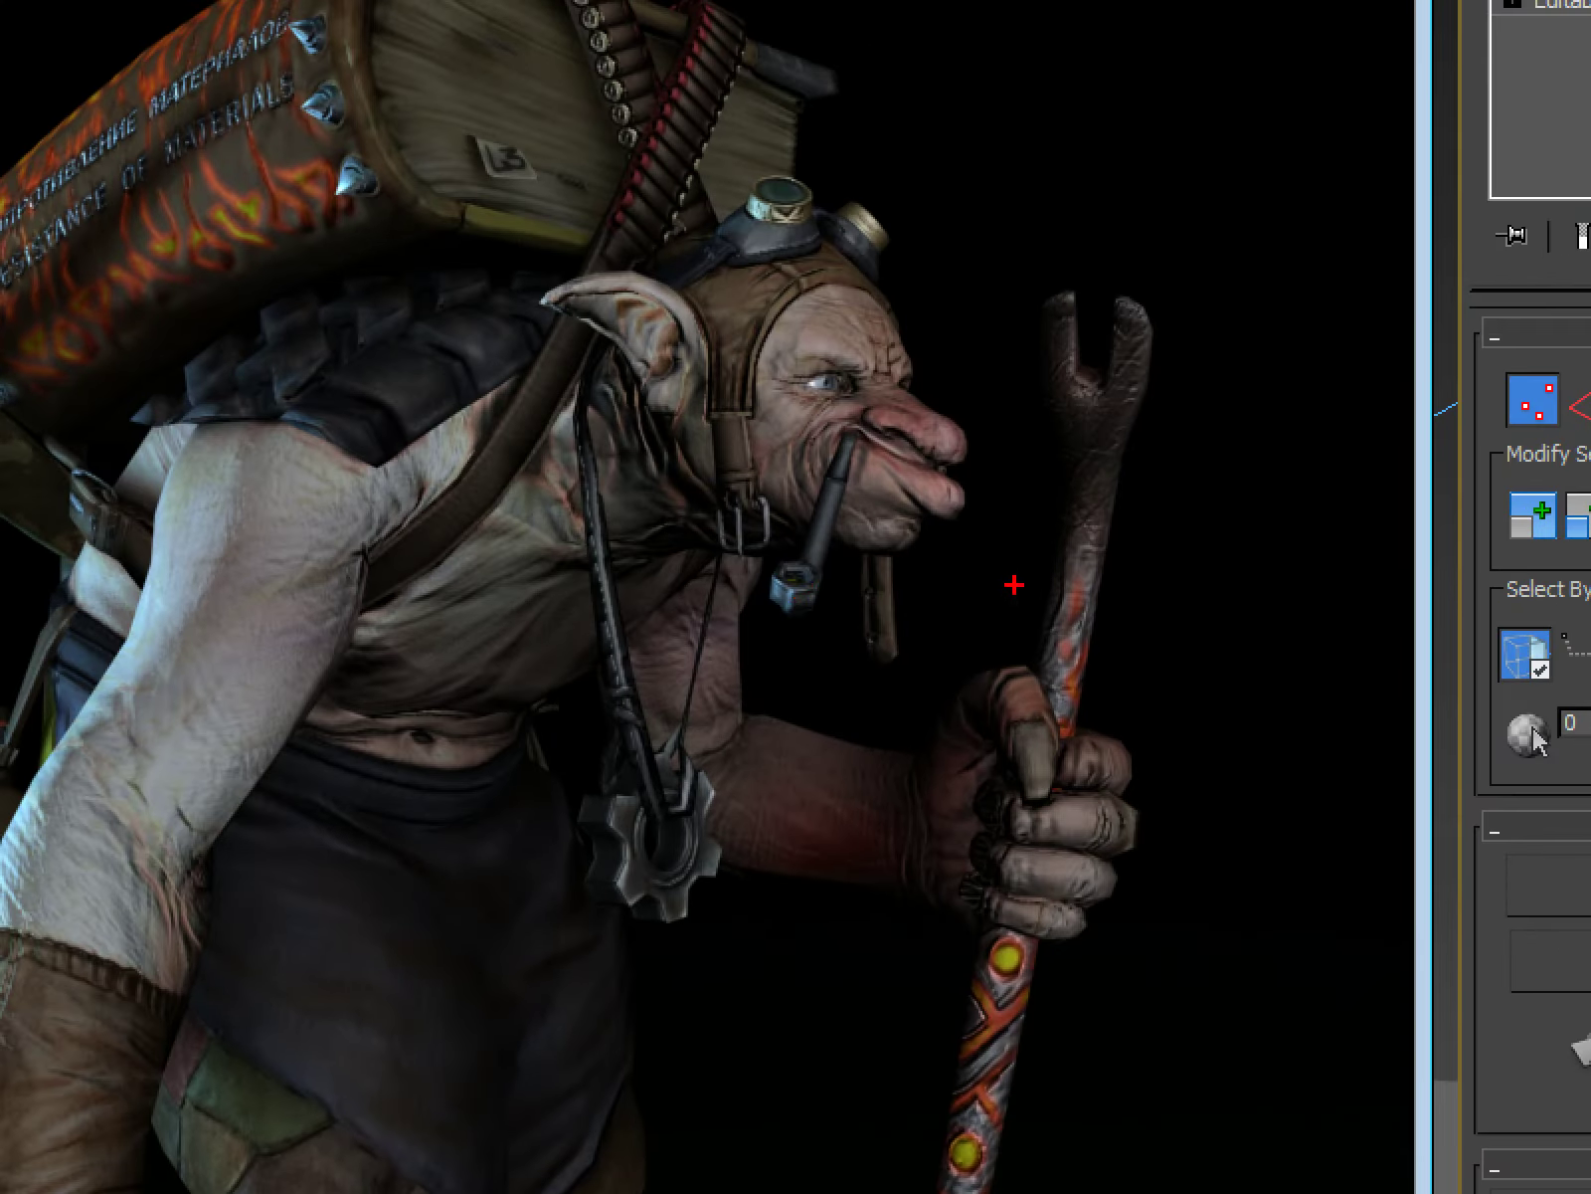
left_click_drag(1148, 674, 1410, 651)
left_click_drag(1565, 587, 903, 1100)
key("Escape")
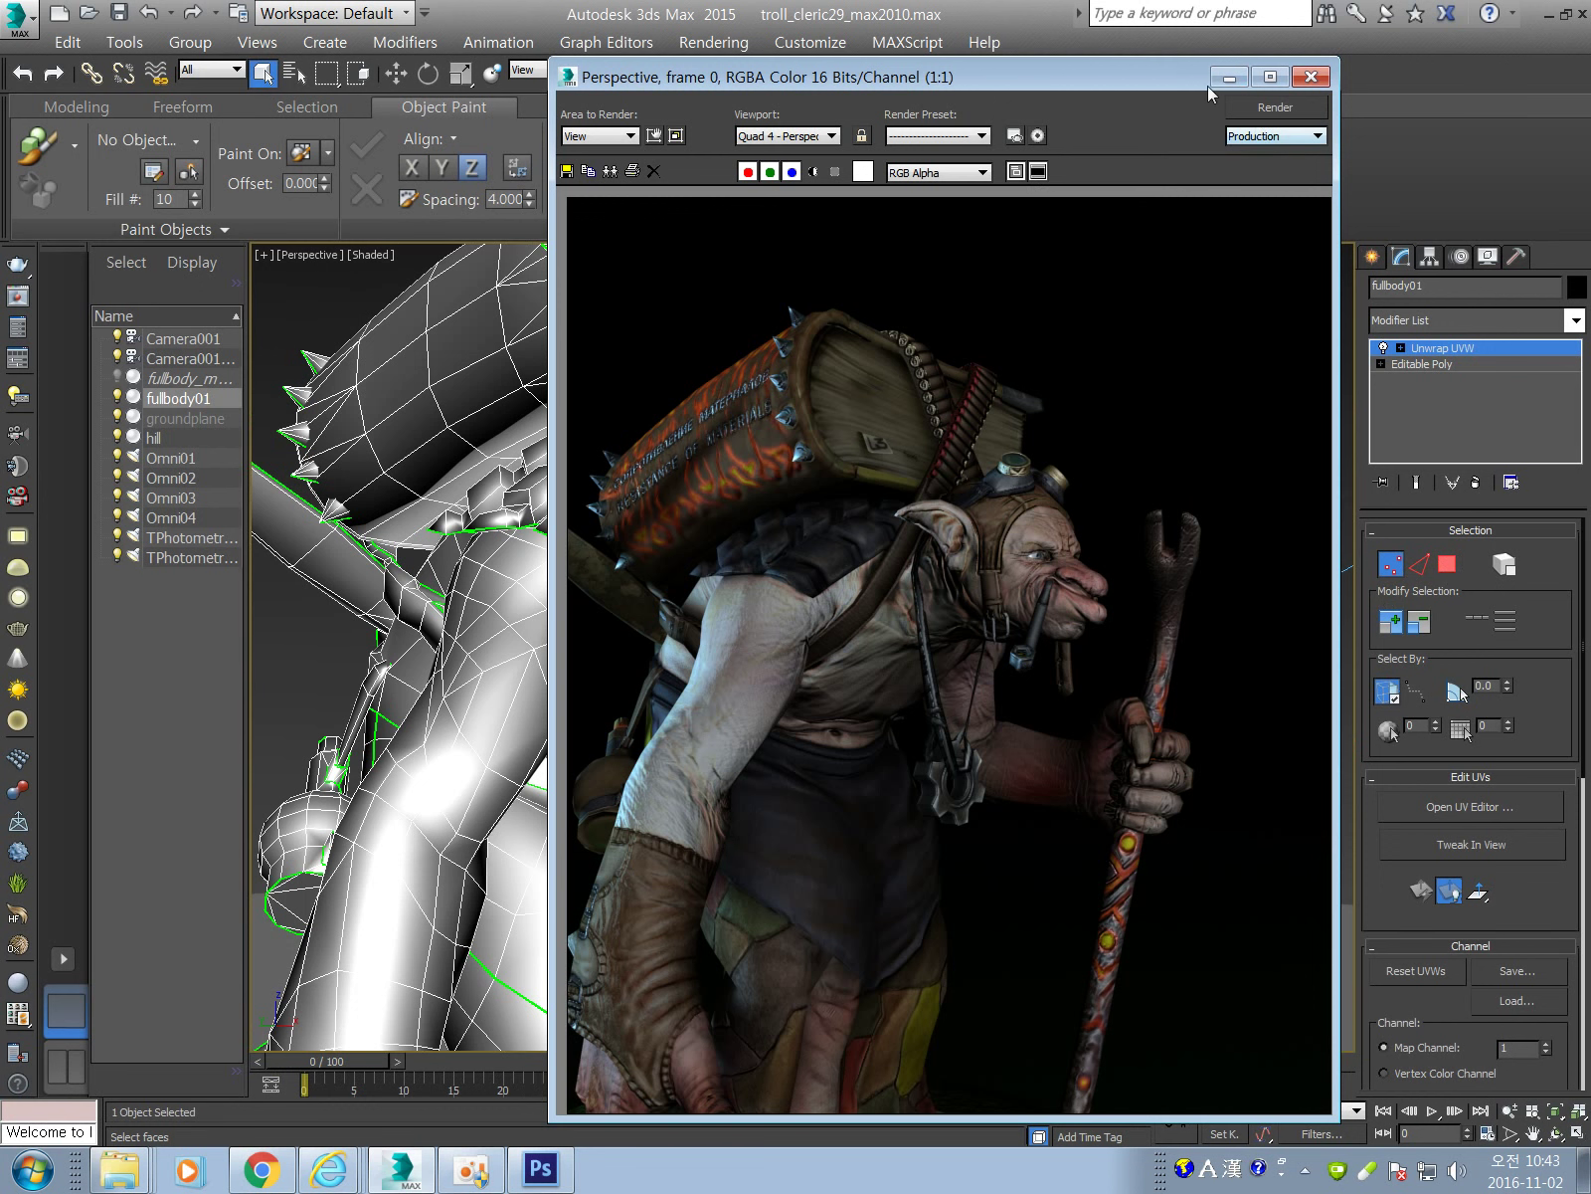
Look over the whole Perspective render at reduced and full size, and close the rendered frame.
left_click_drag(1144, 82, 1157, 48)
scroll(1191, 601, "down", 3)
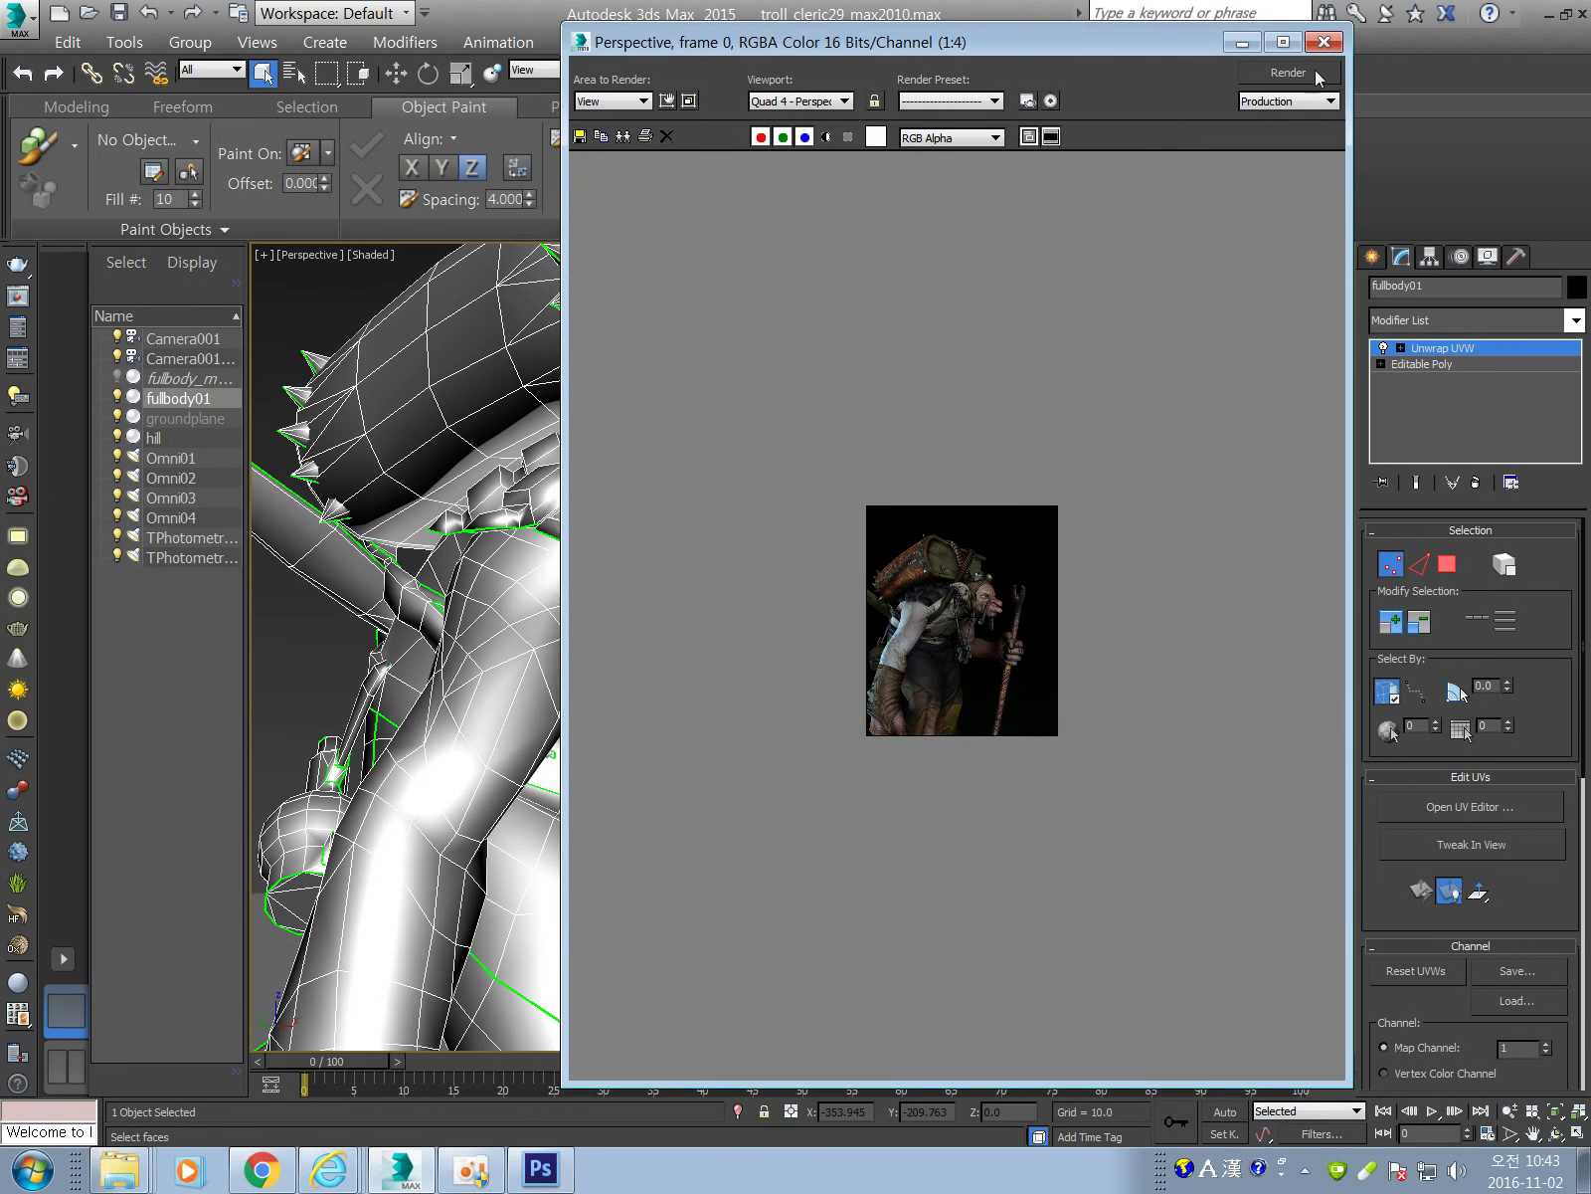
scroll(1198, 394, "up", 3)
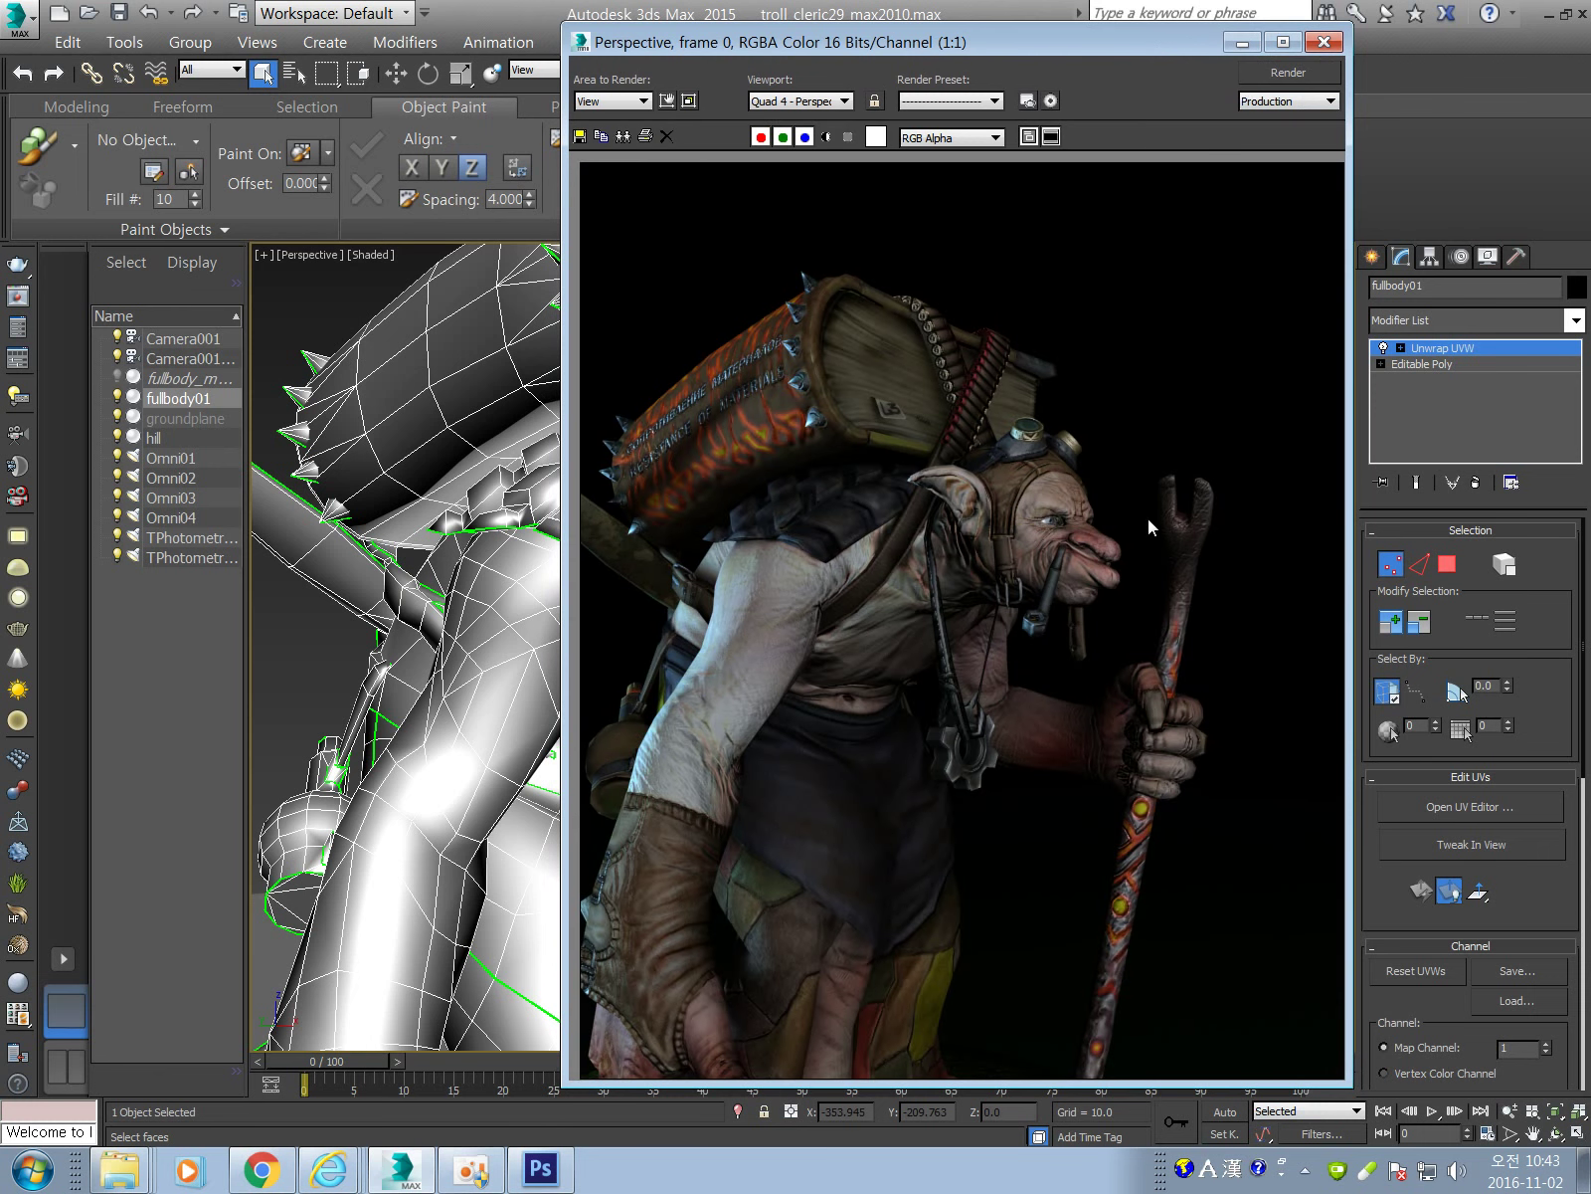
left_click_drag(1123, 46, 879, 20)
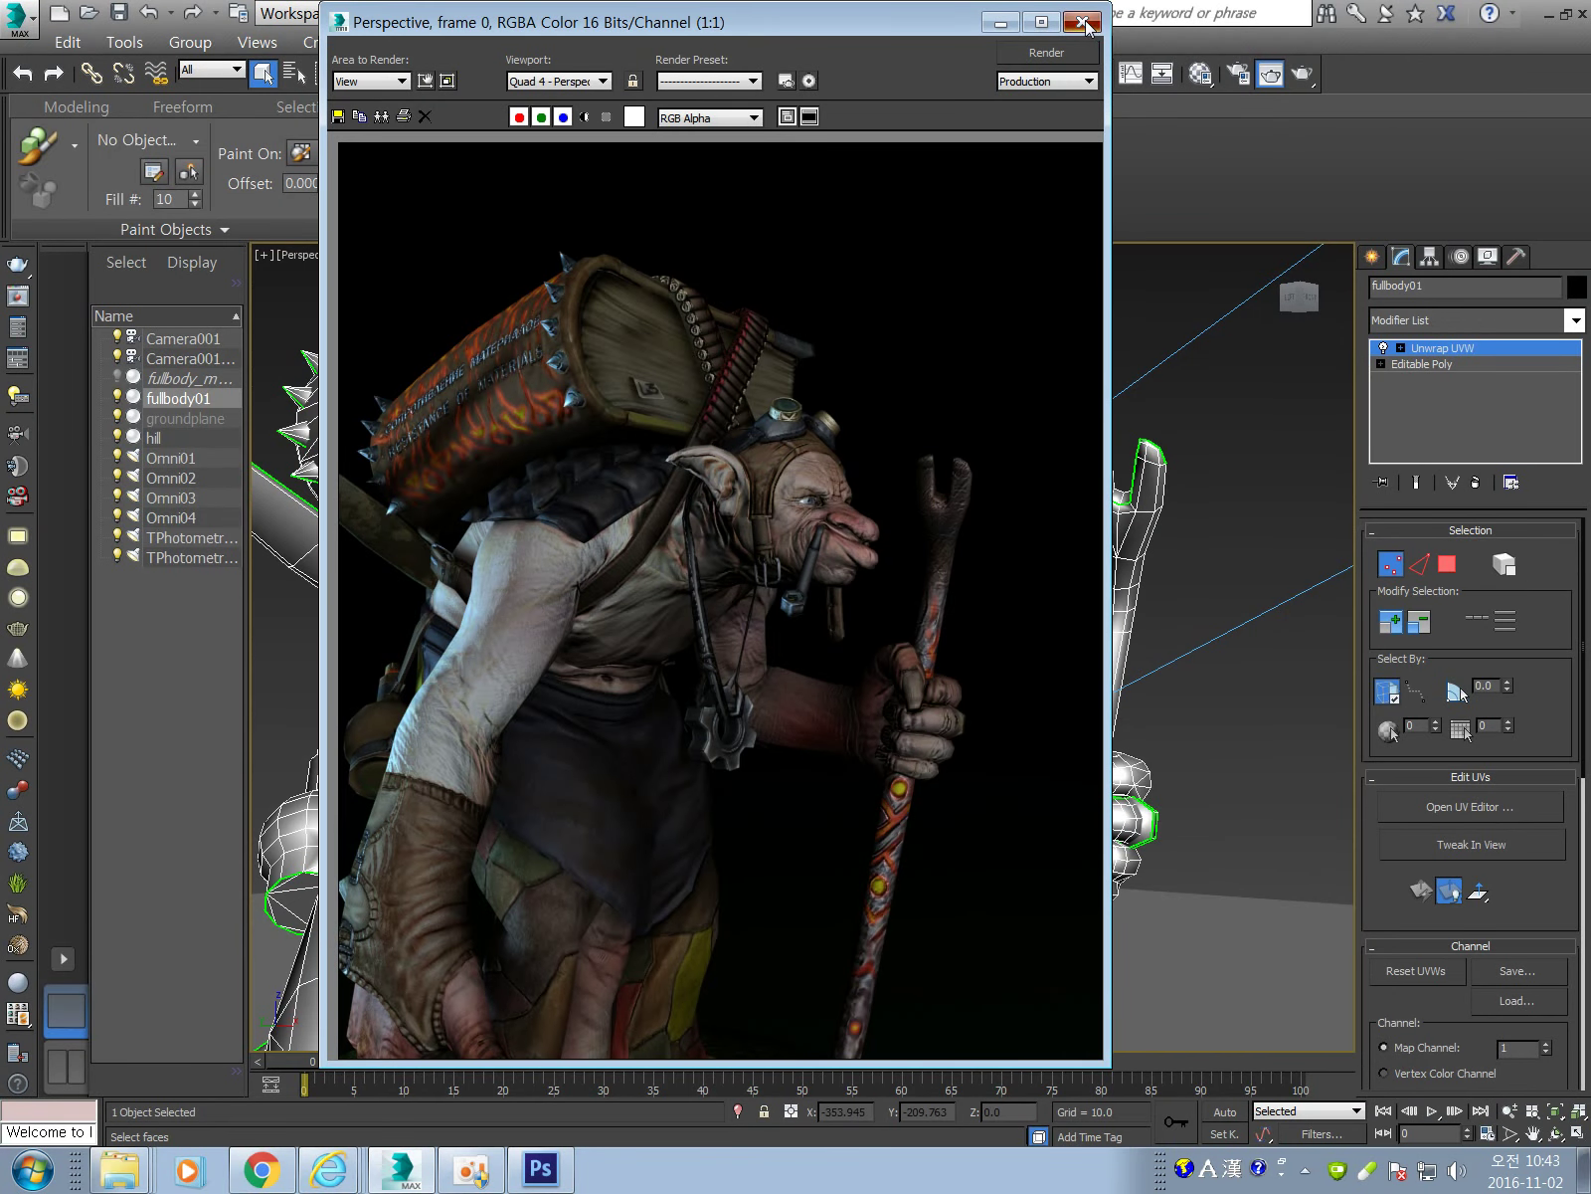
left_click(1071, 22)
Isolate fullbody01 and render it through Camera001 from the four-viewport layout, minimizing the finished frame.
key("alt+q")
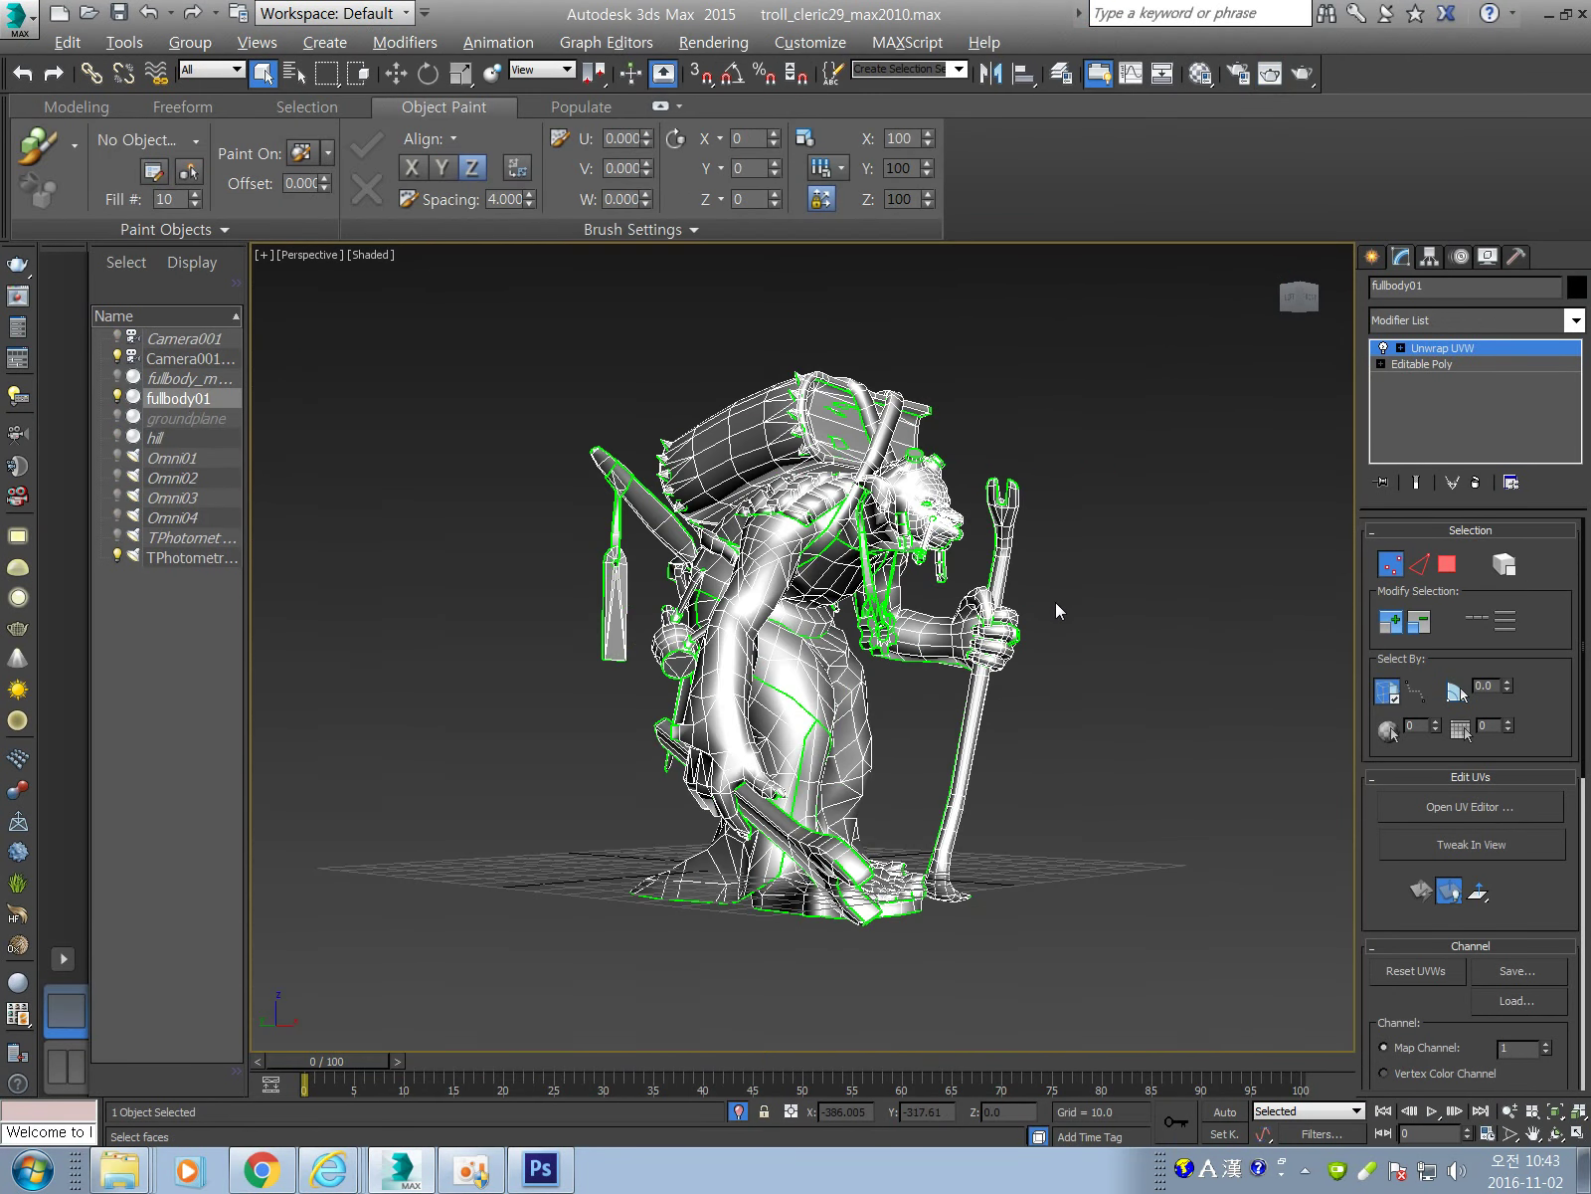
key("alt+w")
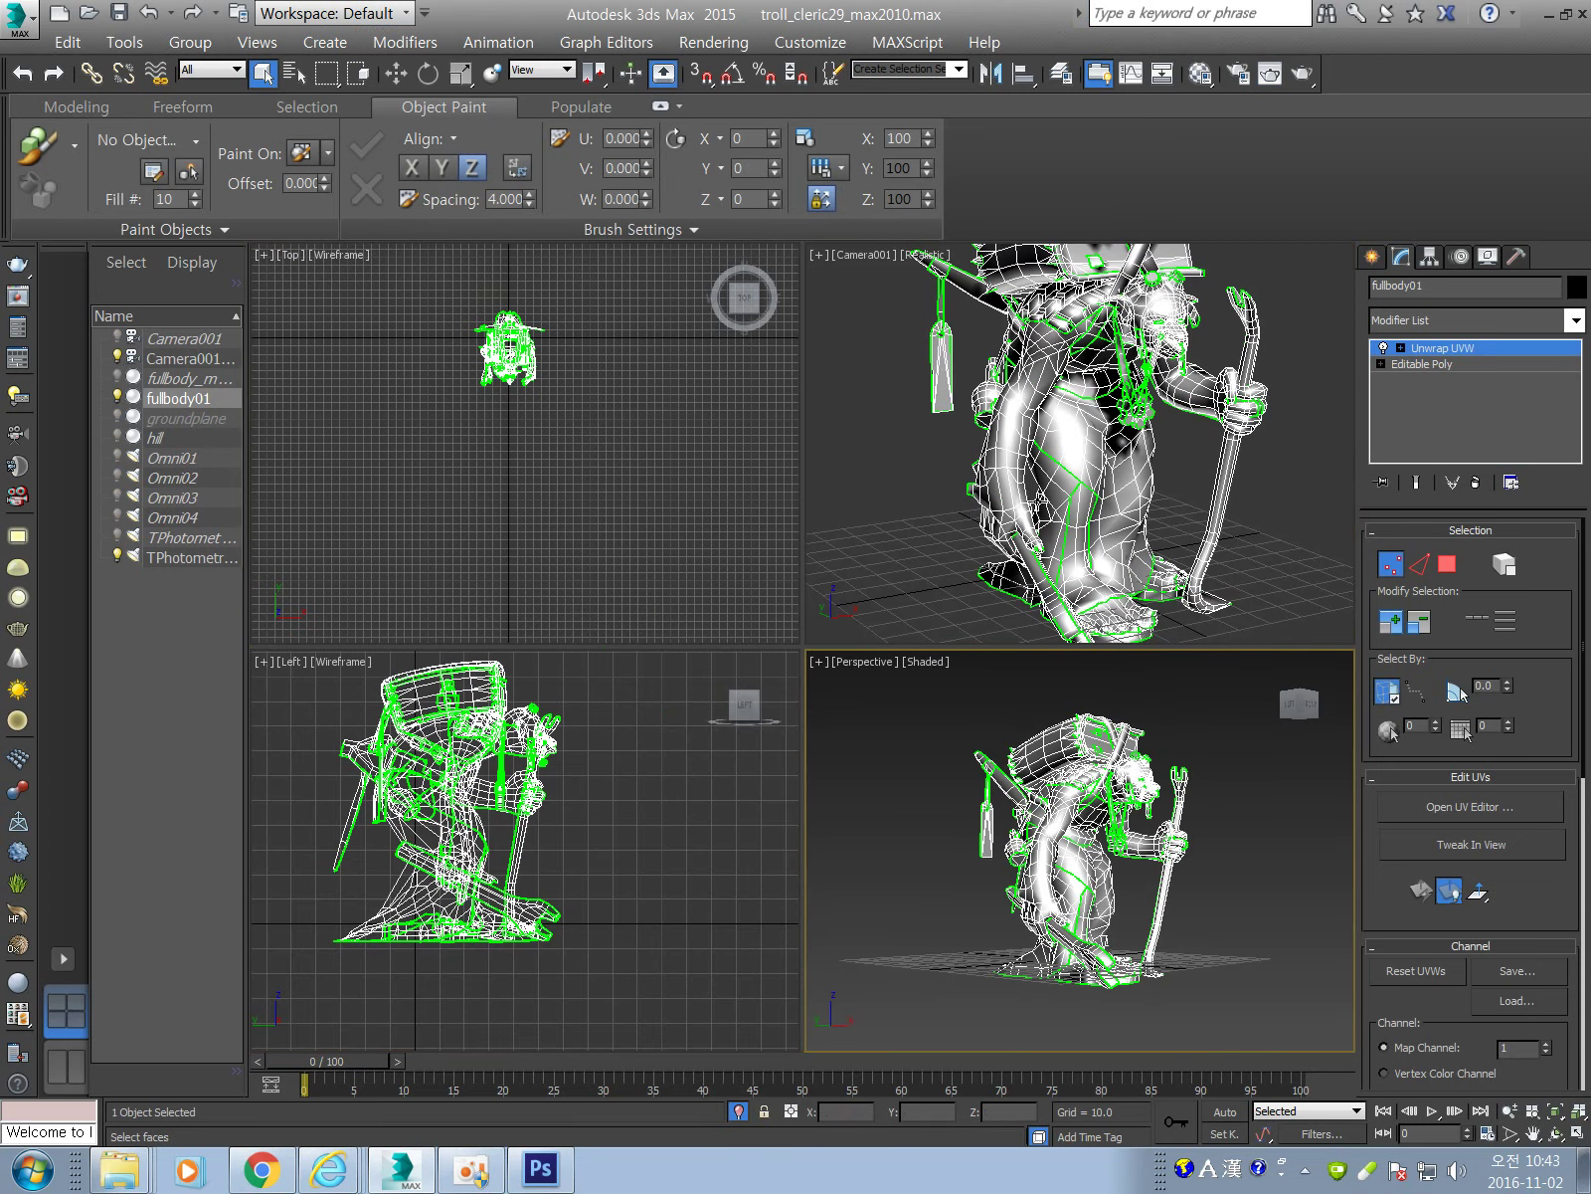
right_click(844, 348)
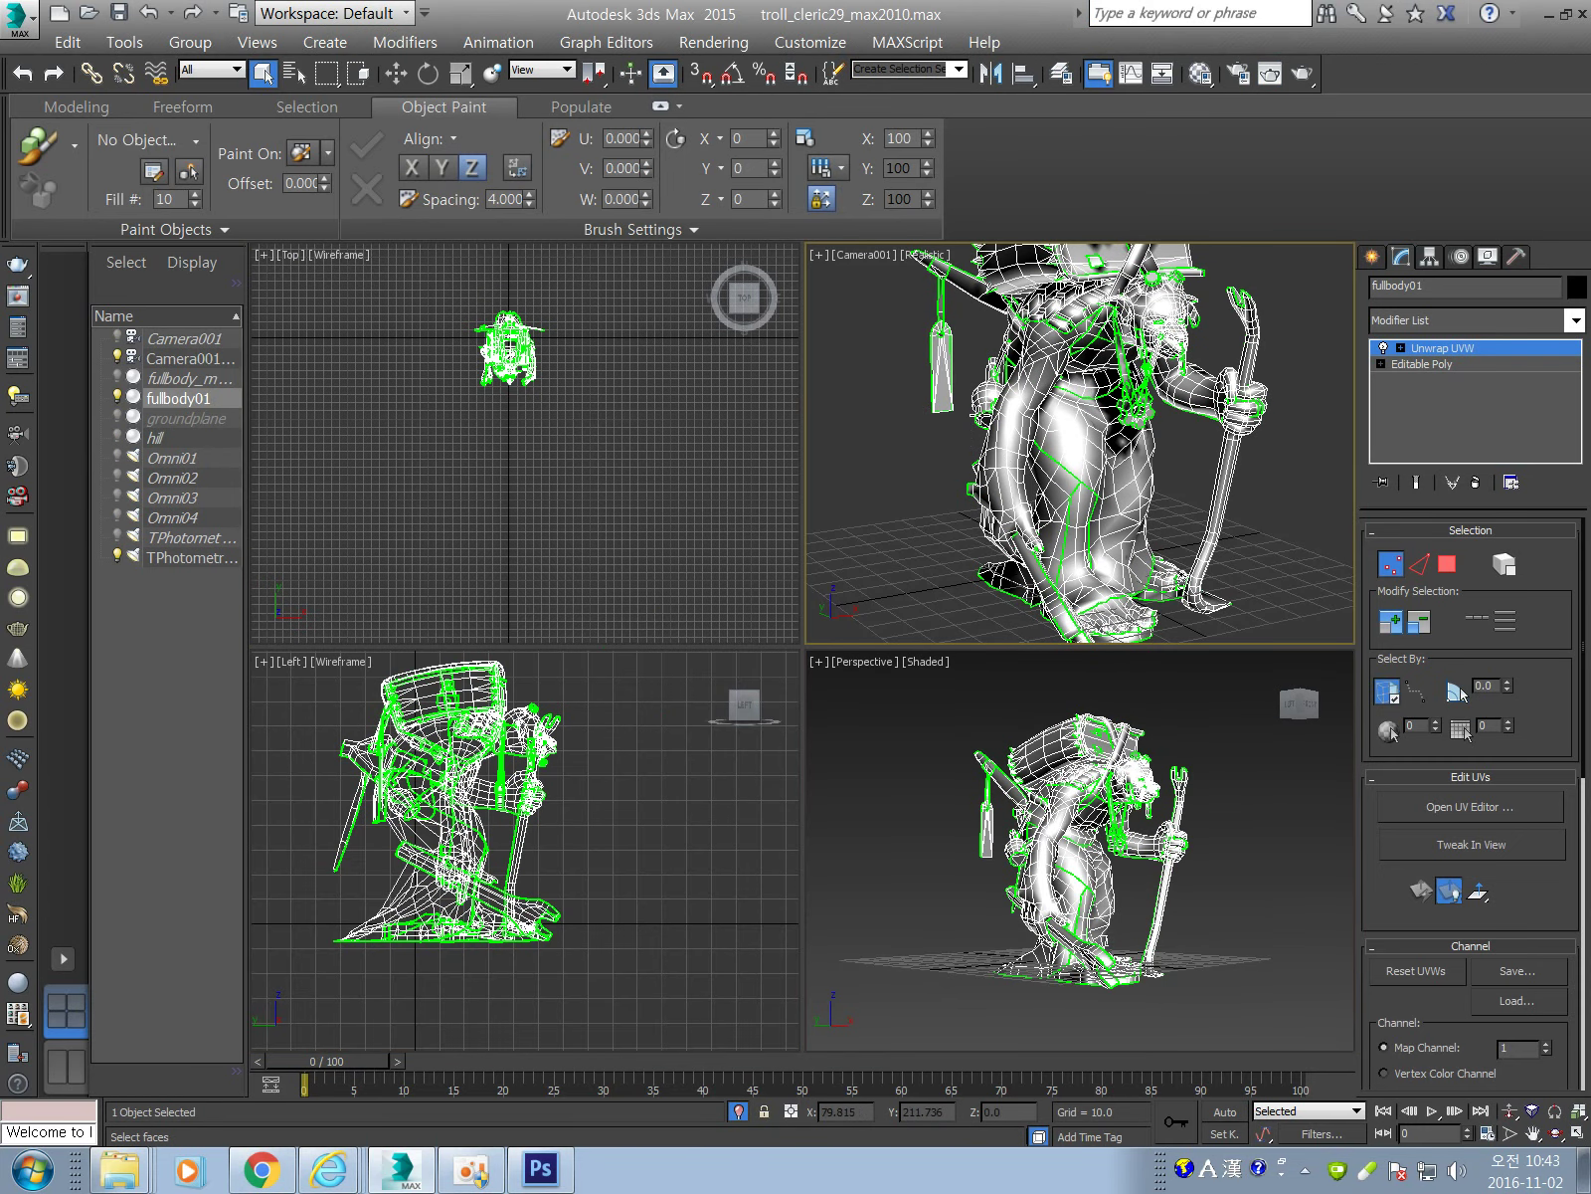
key("shift+q")
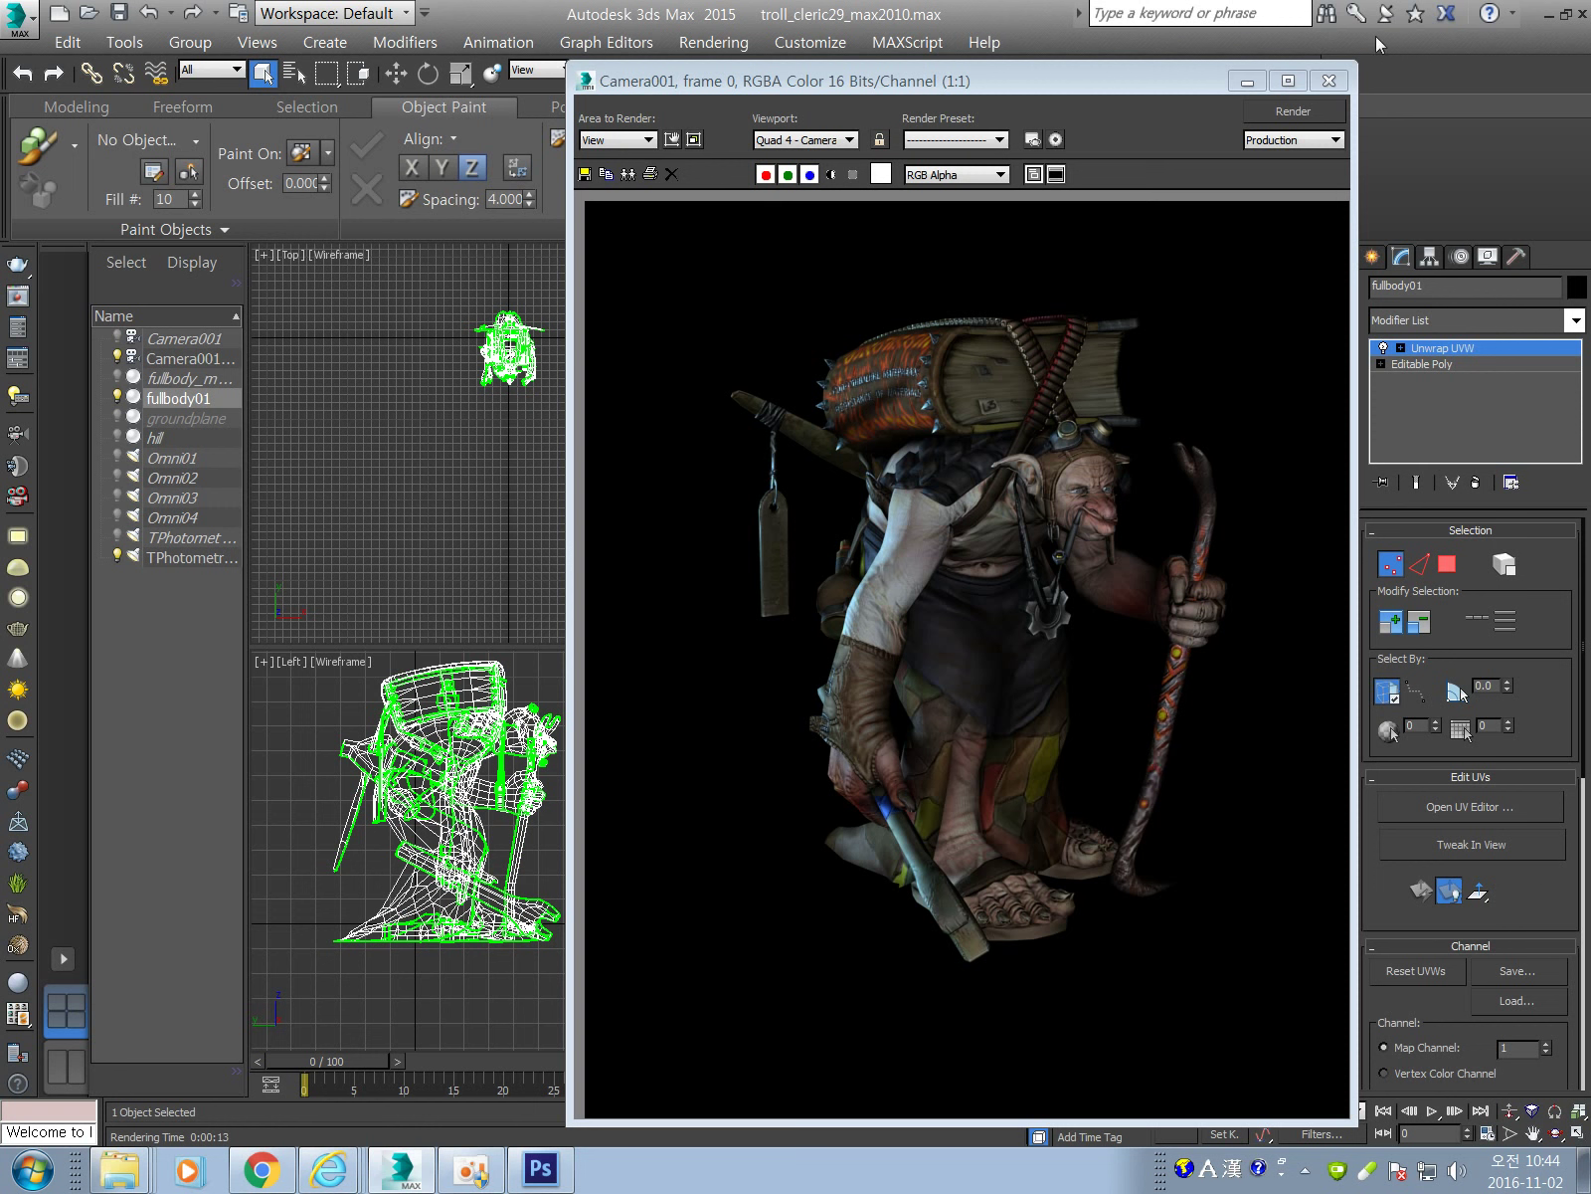
left_click(1248, 81)
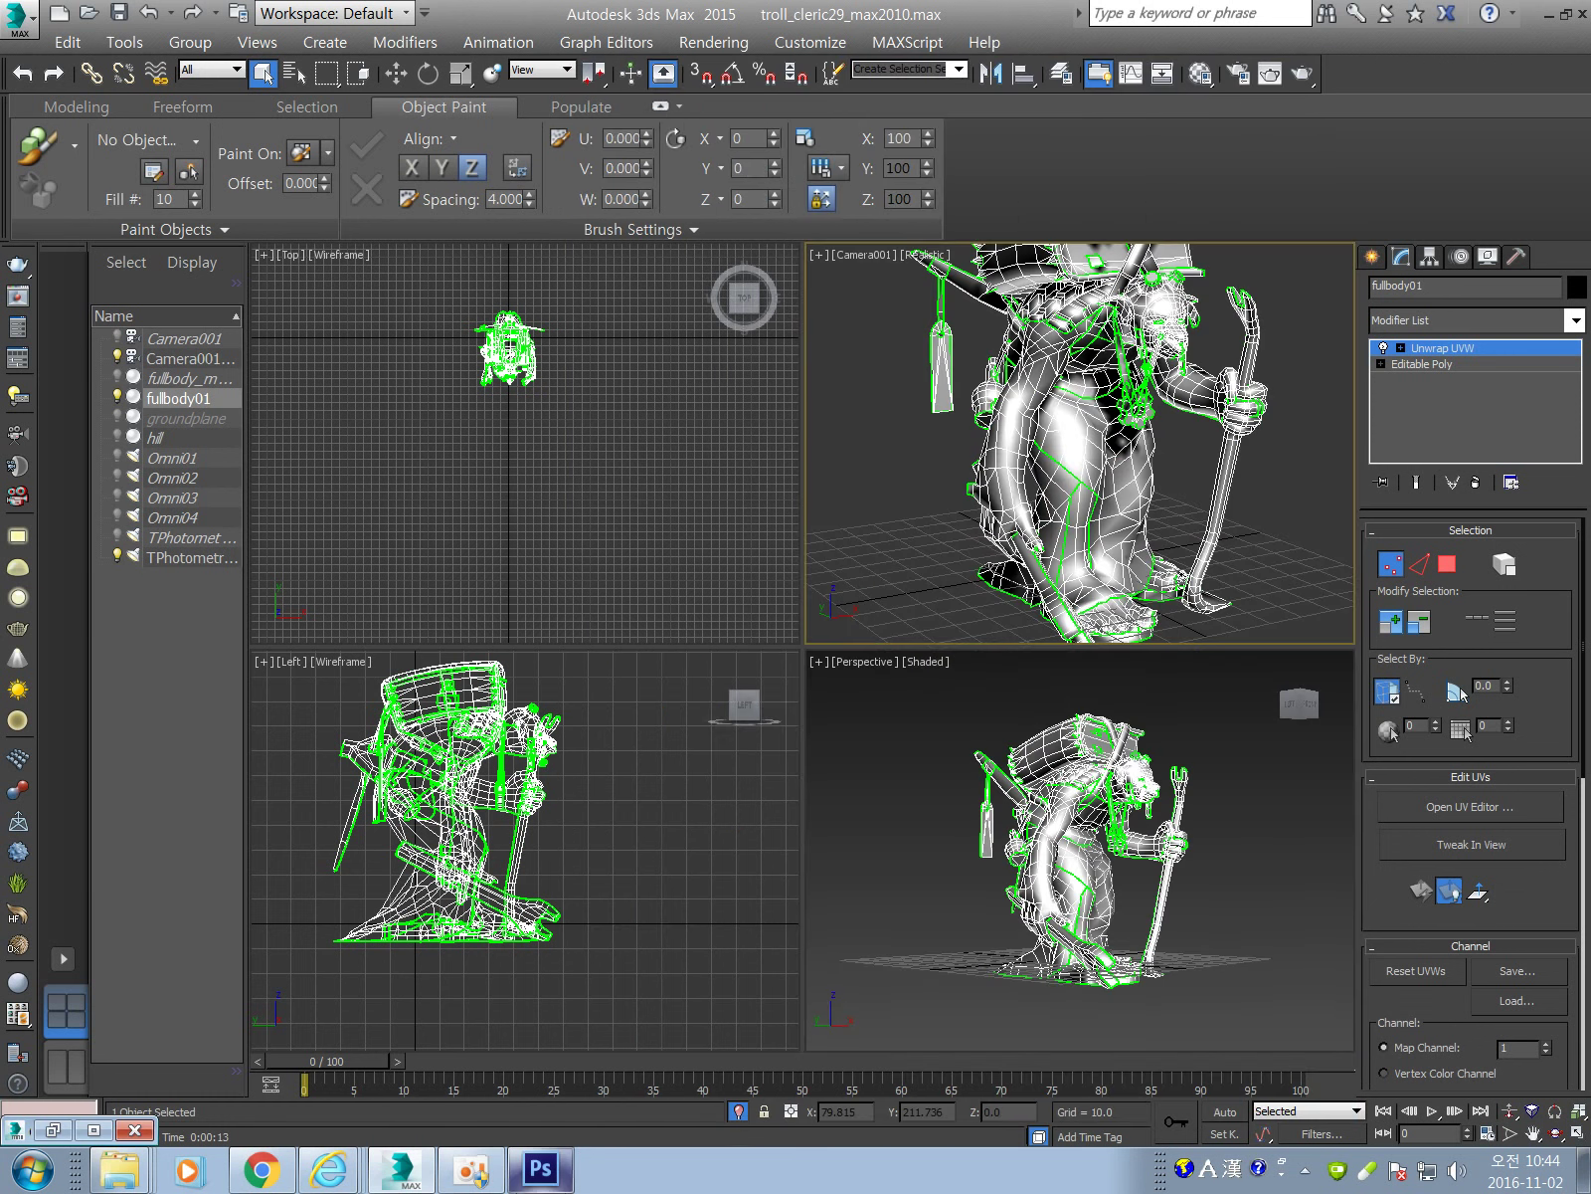
Inspect emissive.jpg from the TROL map folder in the image viewer, and close the viewer and folder.
left_click(470, 1169)
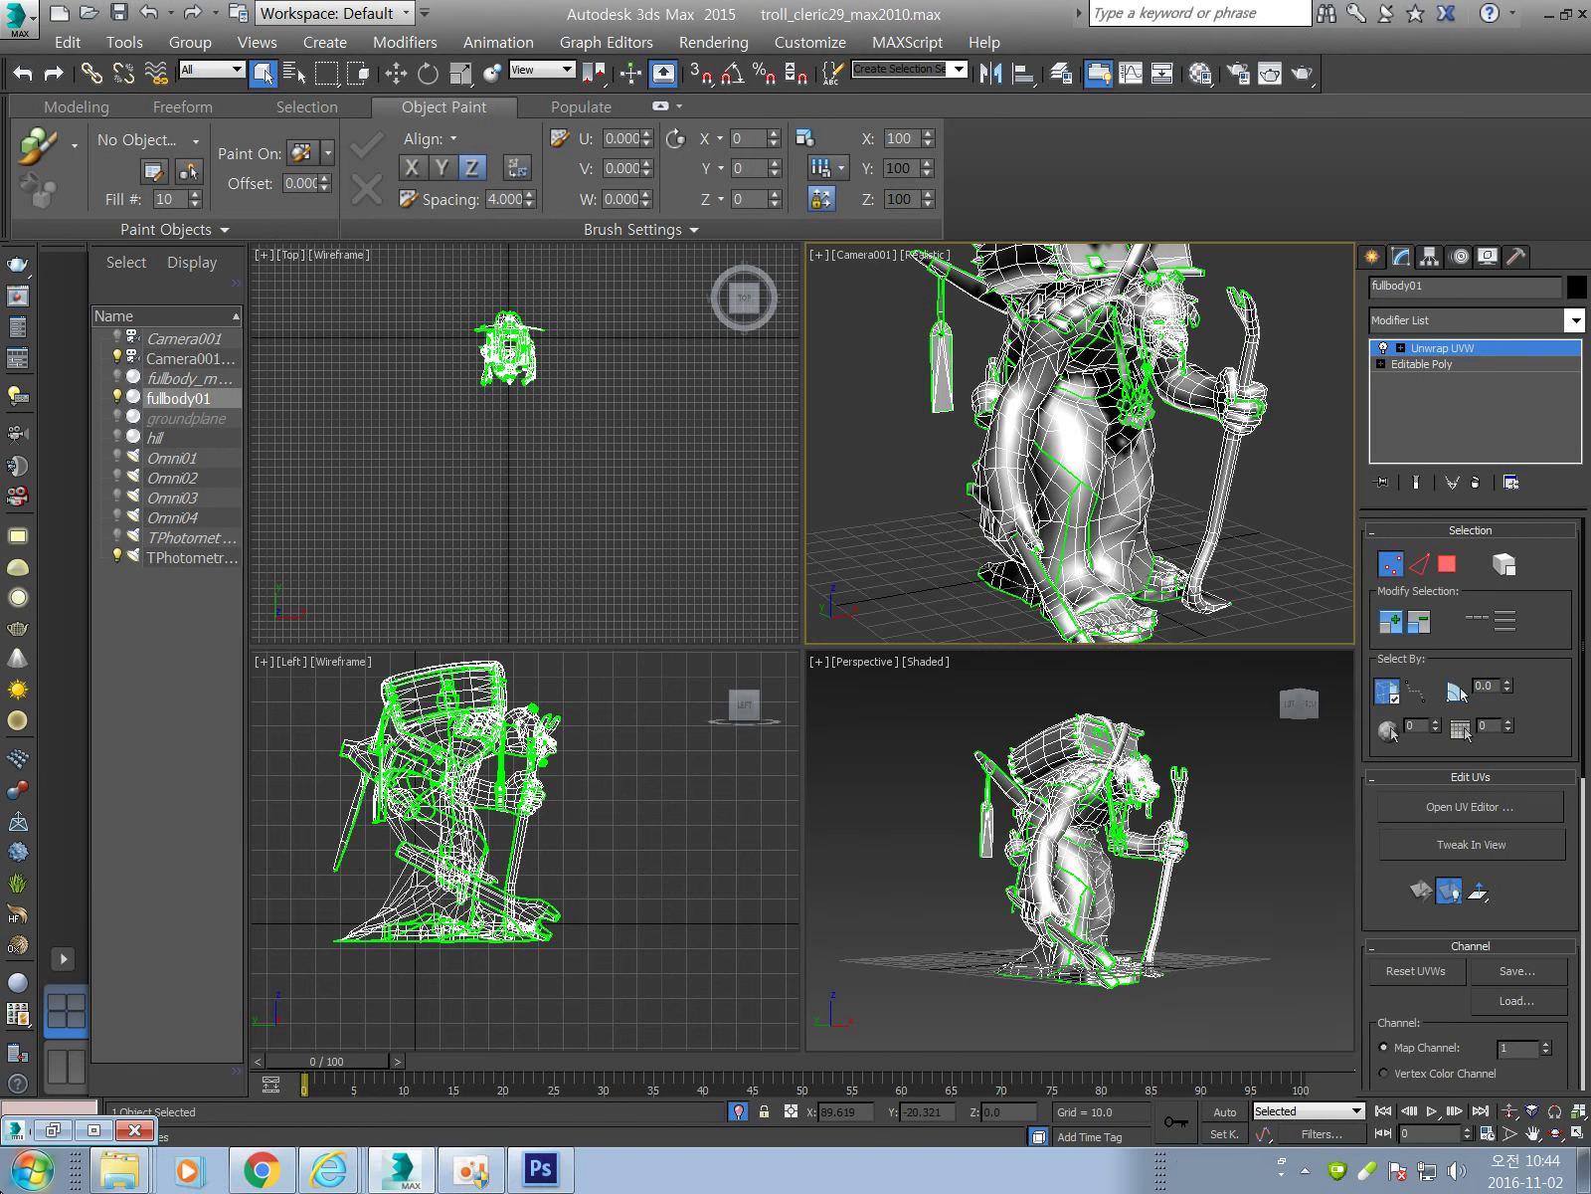
left_click(1417, 582)
right_click(139, 1184)
left_click(92, 1079)
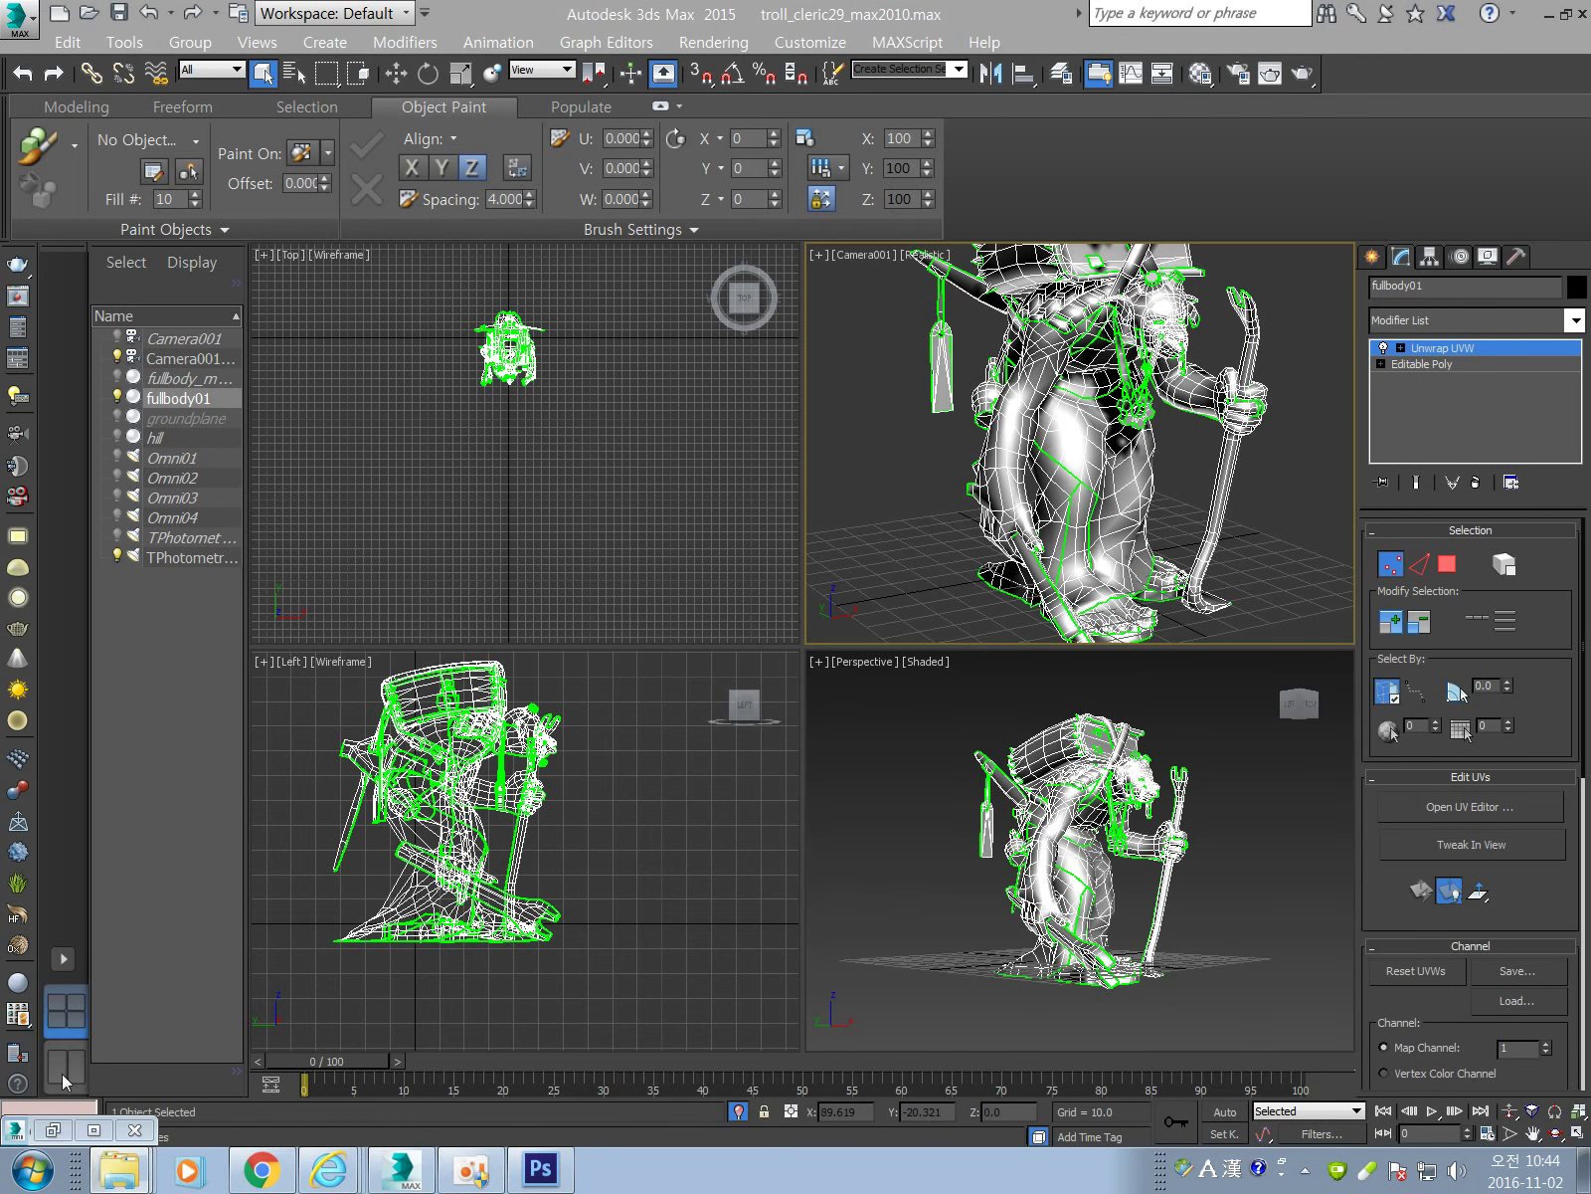
left_click(1056, 402)
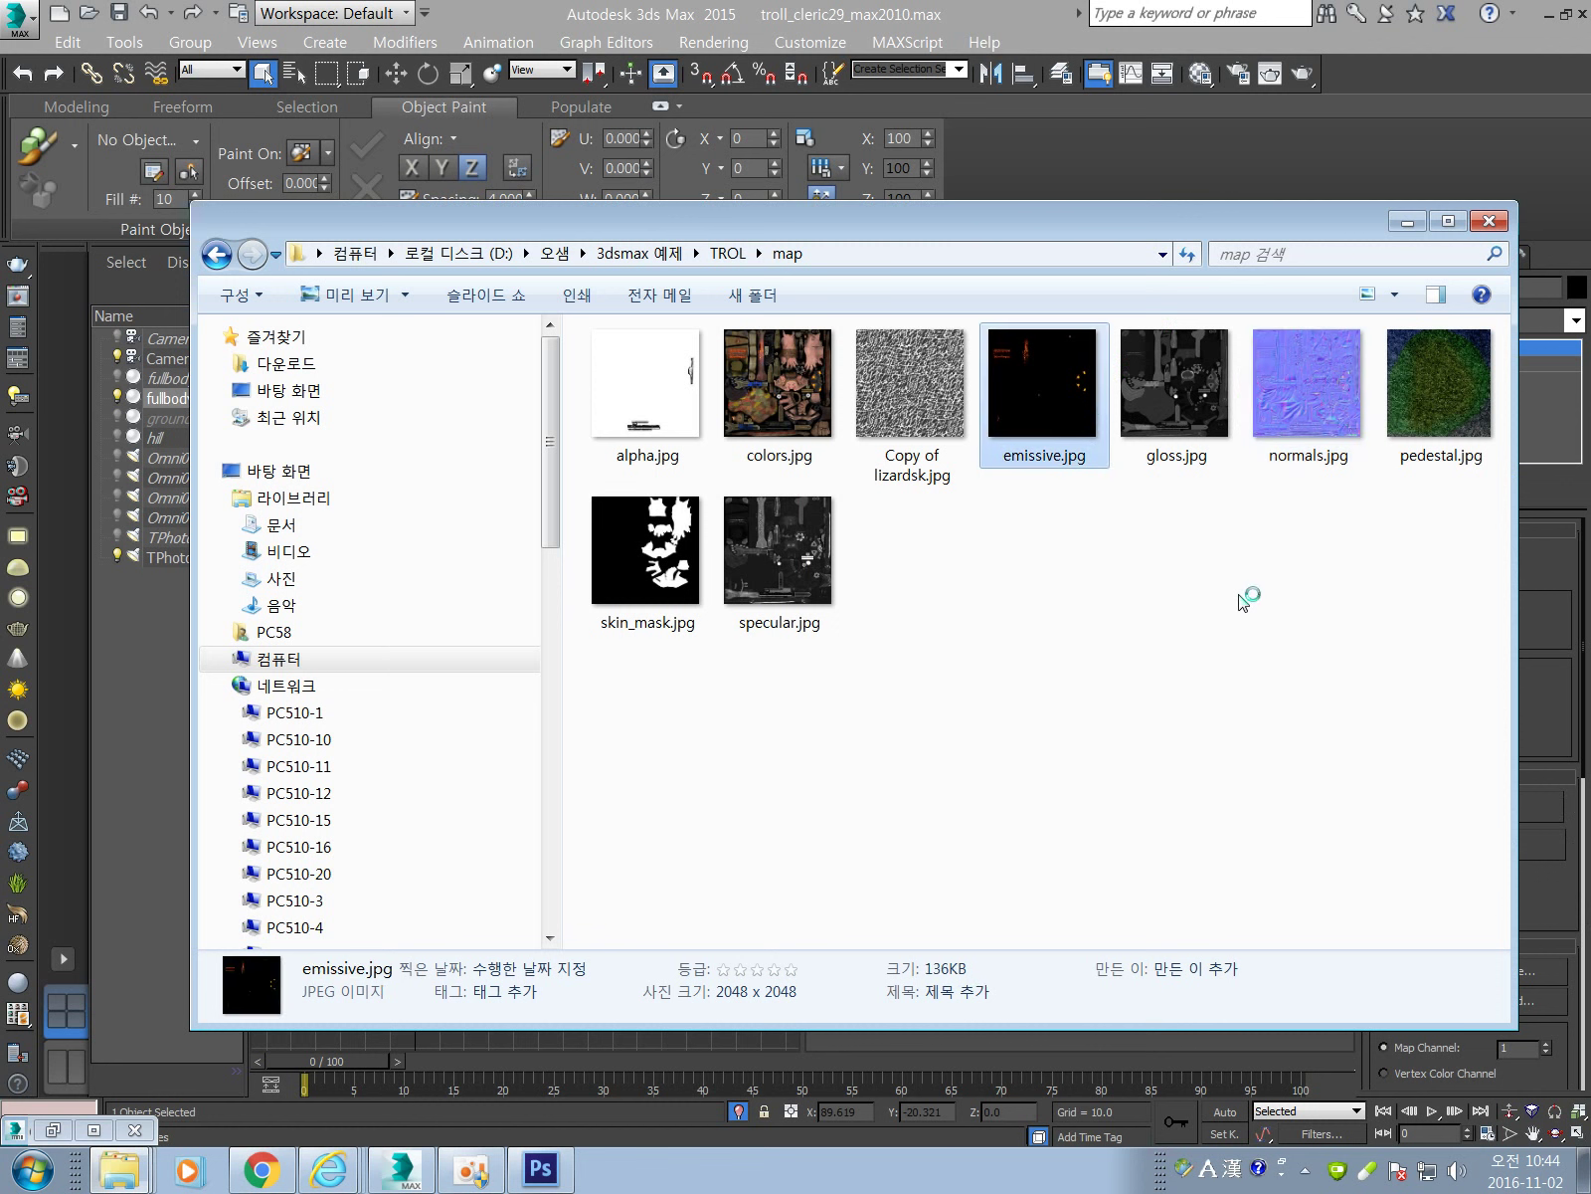
left_click_drag(1182, 221, 1112, 216)
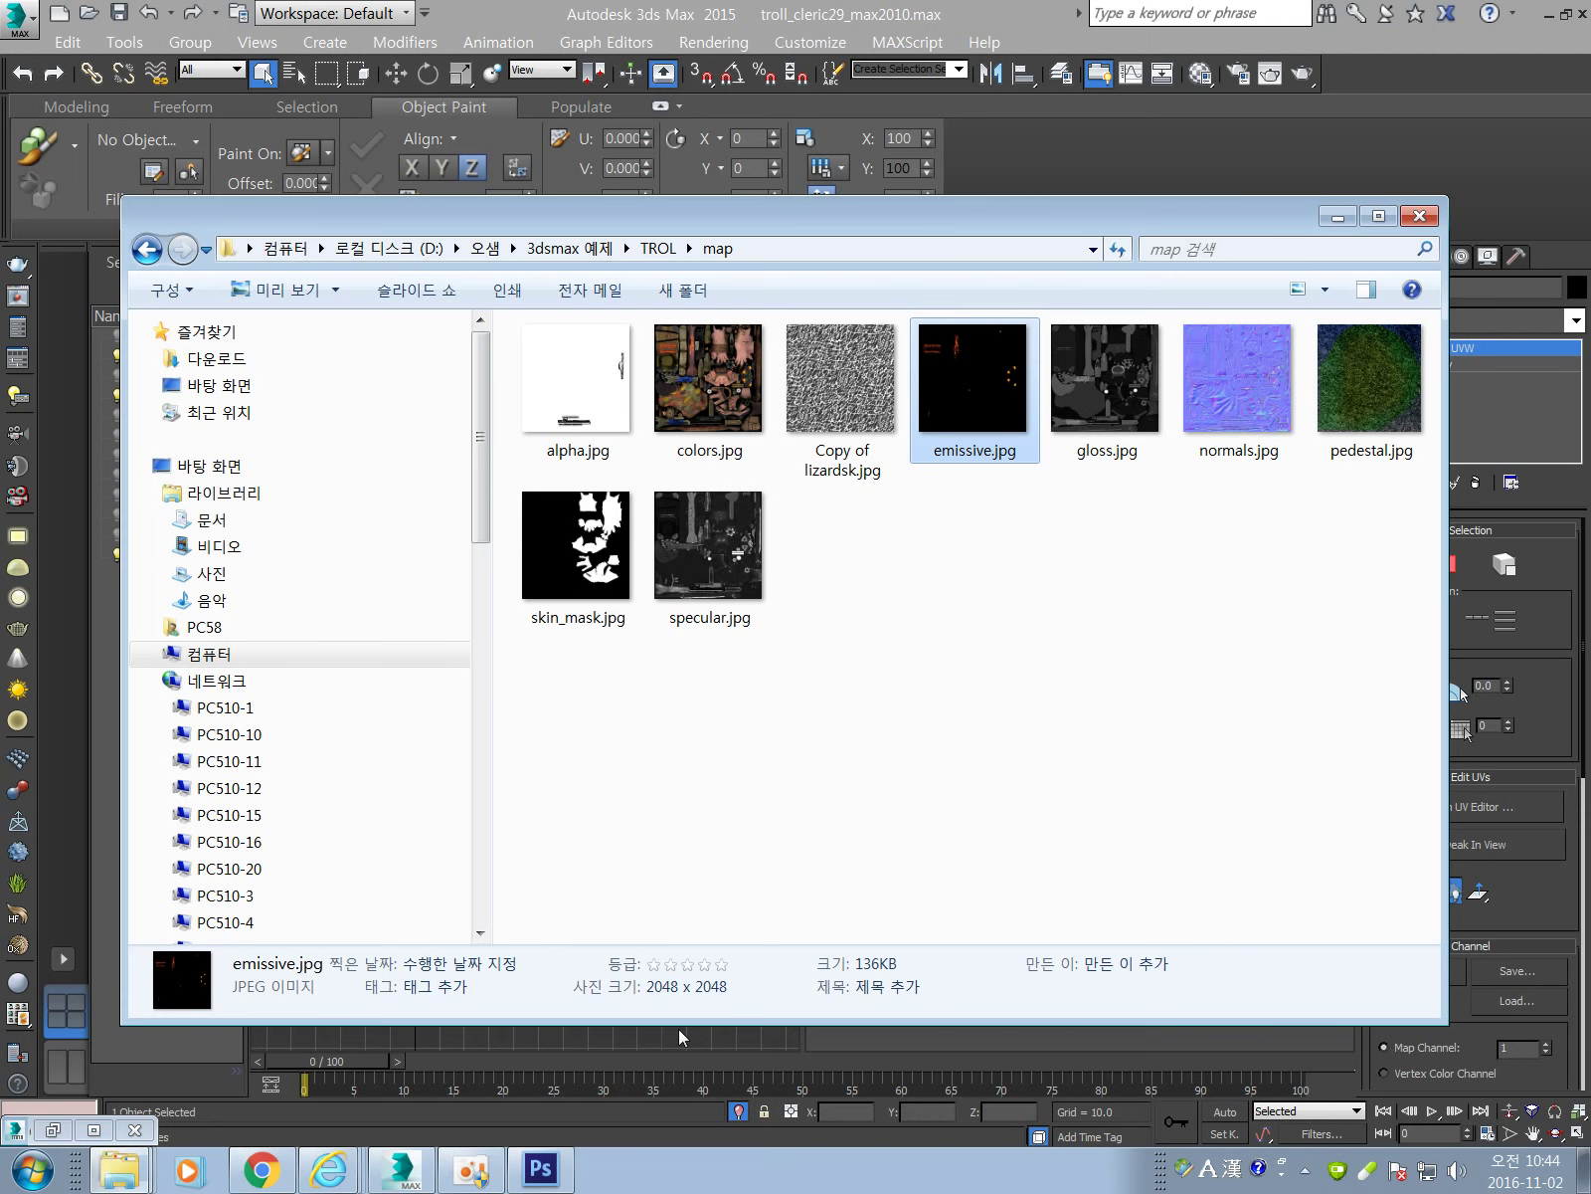
key("Return")
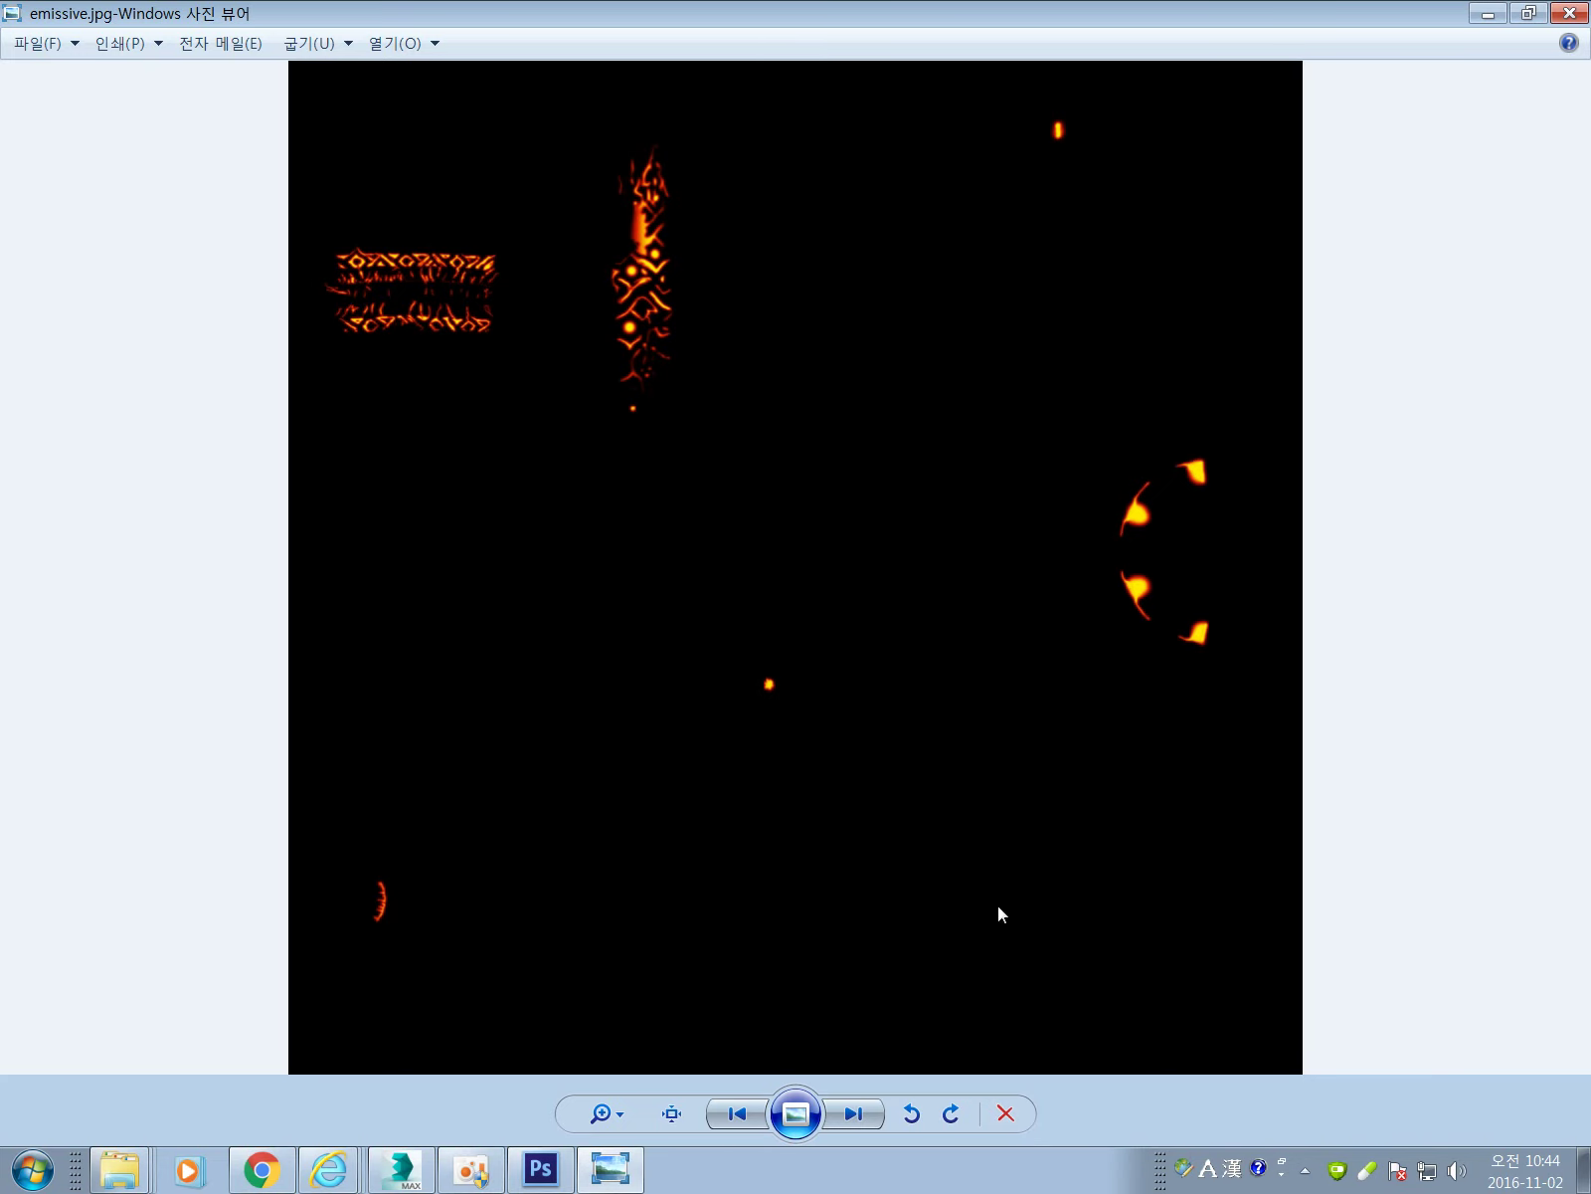
left_click(1569, 14)
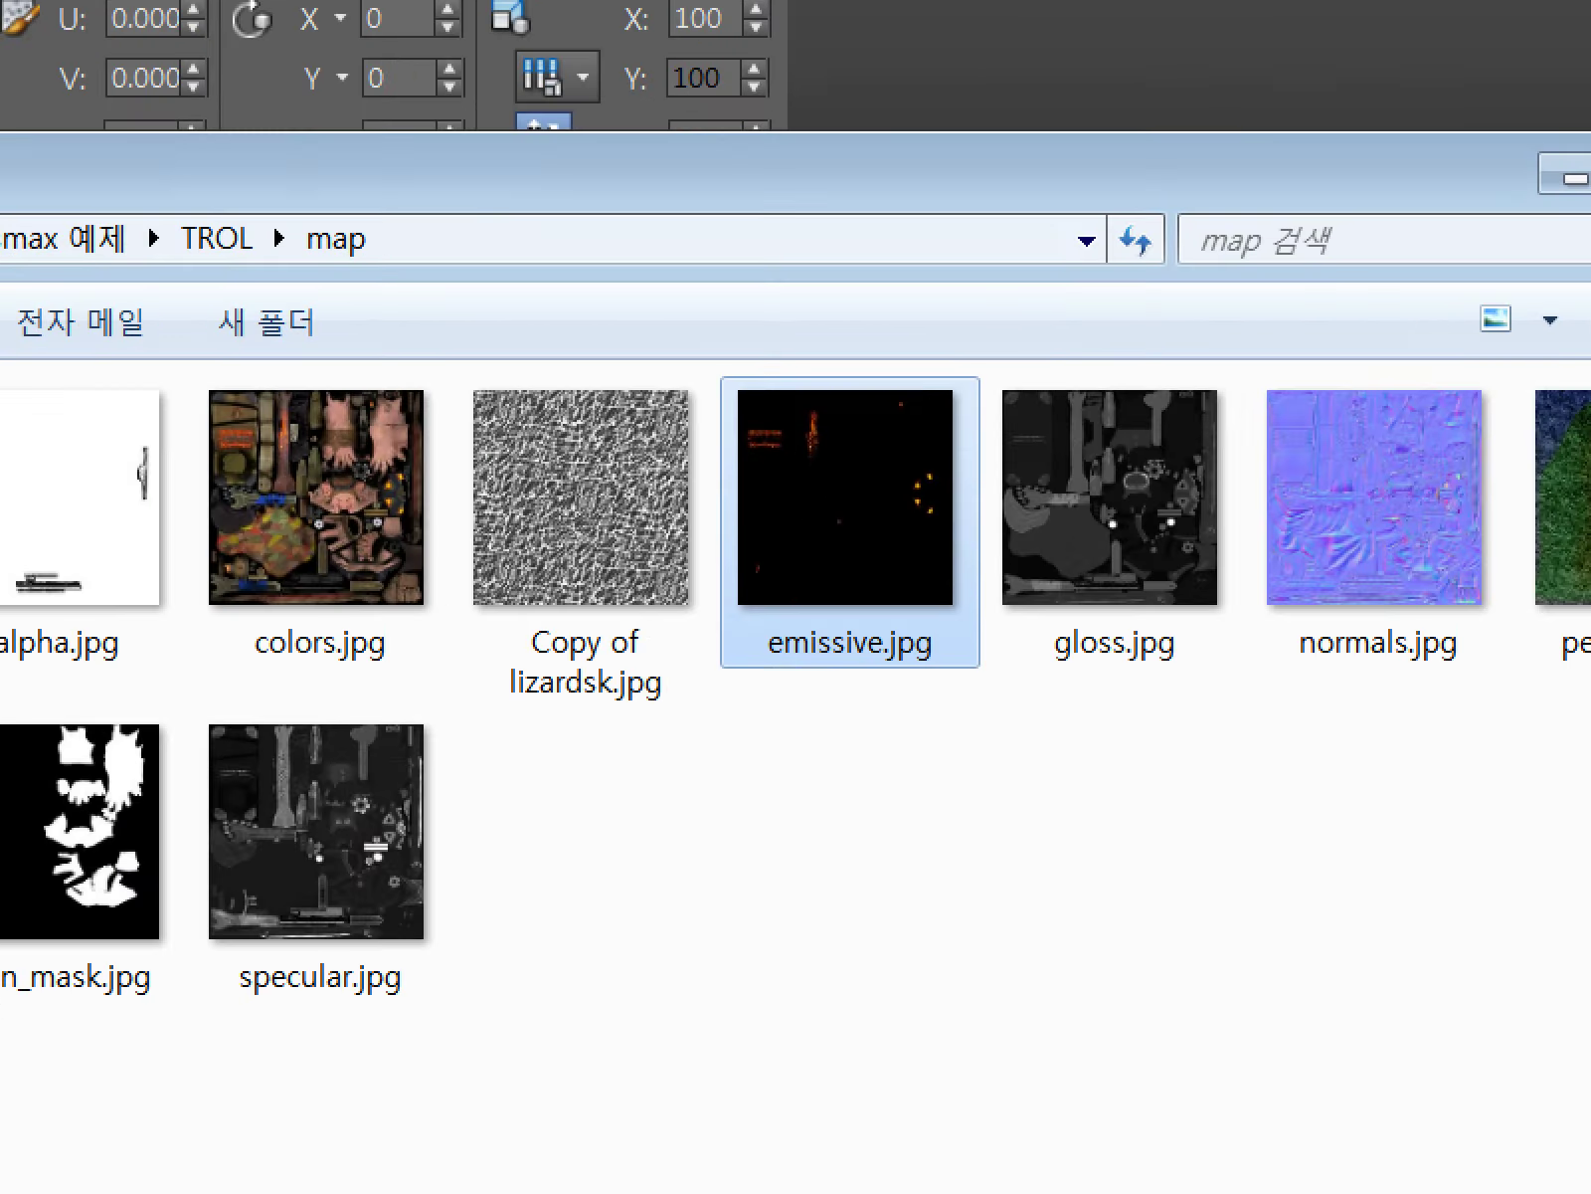
left_click_drag(969, 357, 1219, 133)
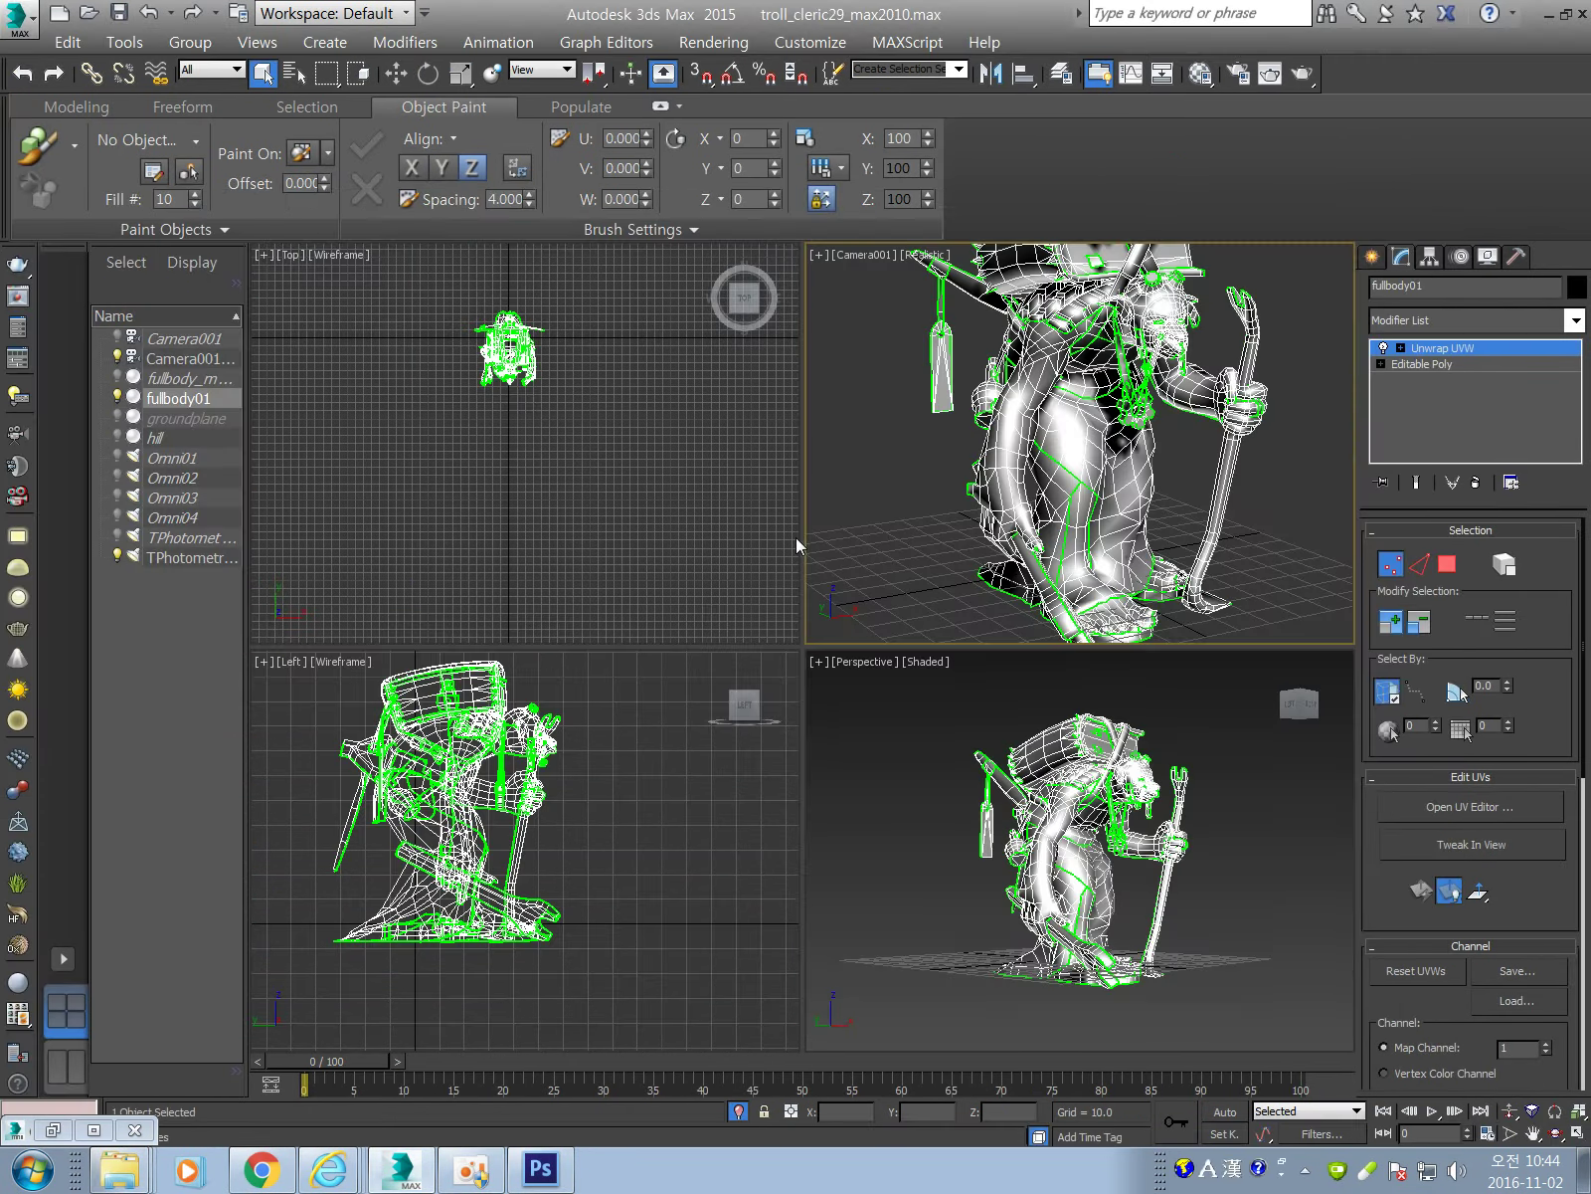
Enable Self-Illumination in the Standard_14 material and assign emissive.jpg from the TROL map folder as its bitmap.
left_click(1084, 856)
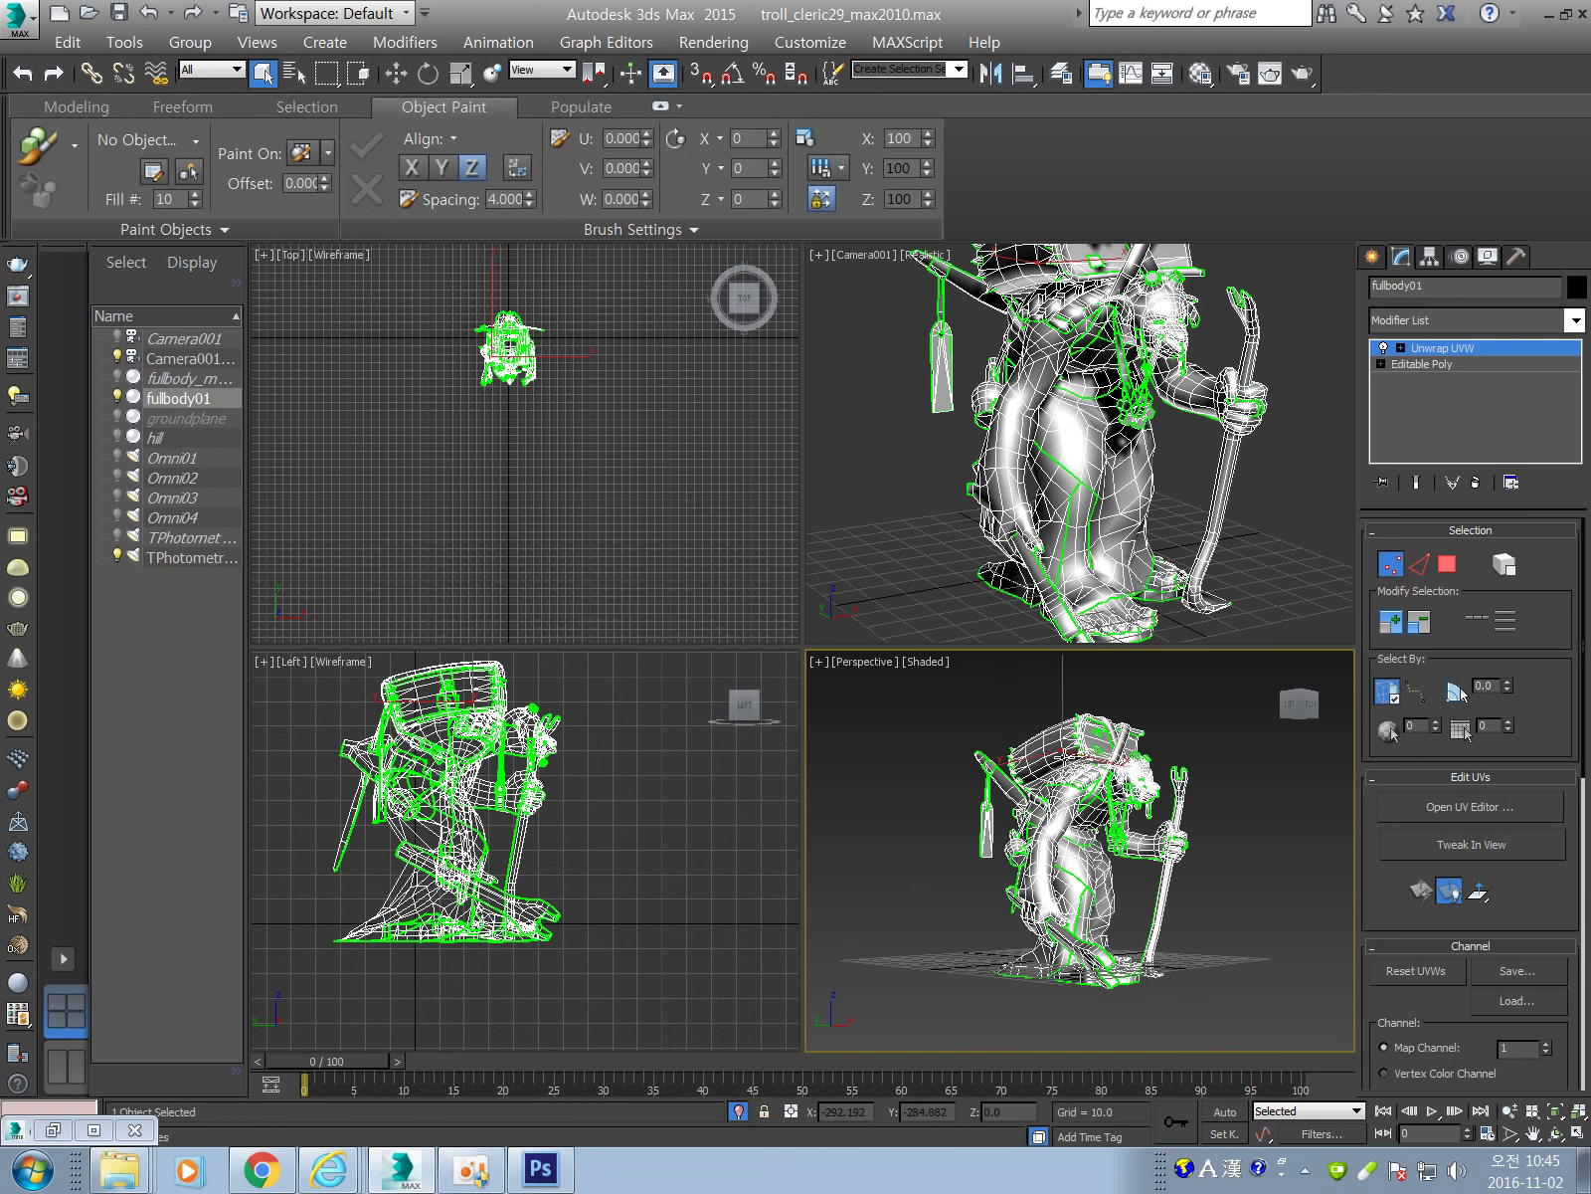
key("m")
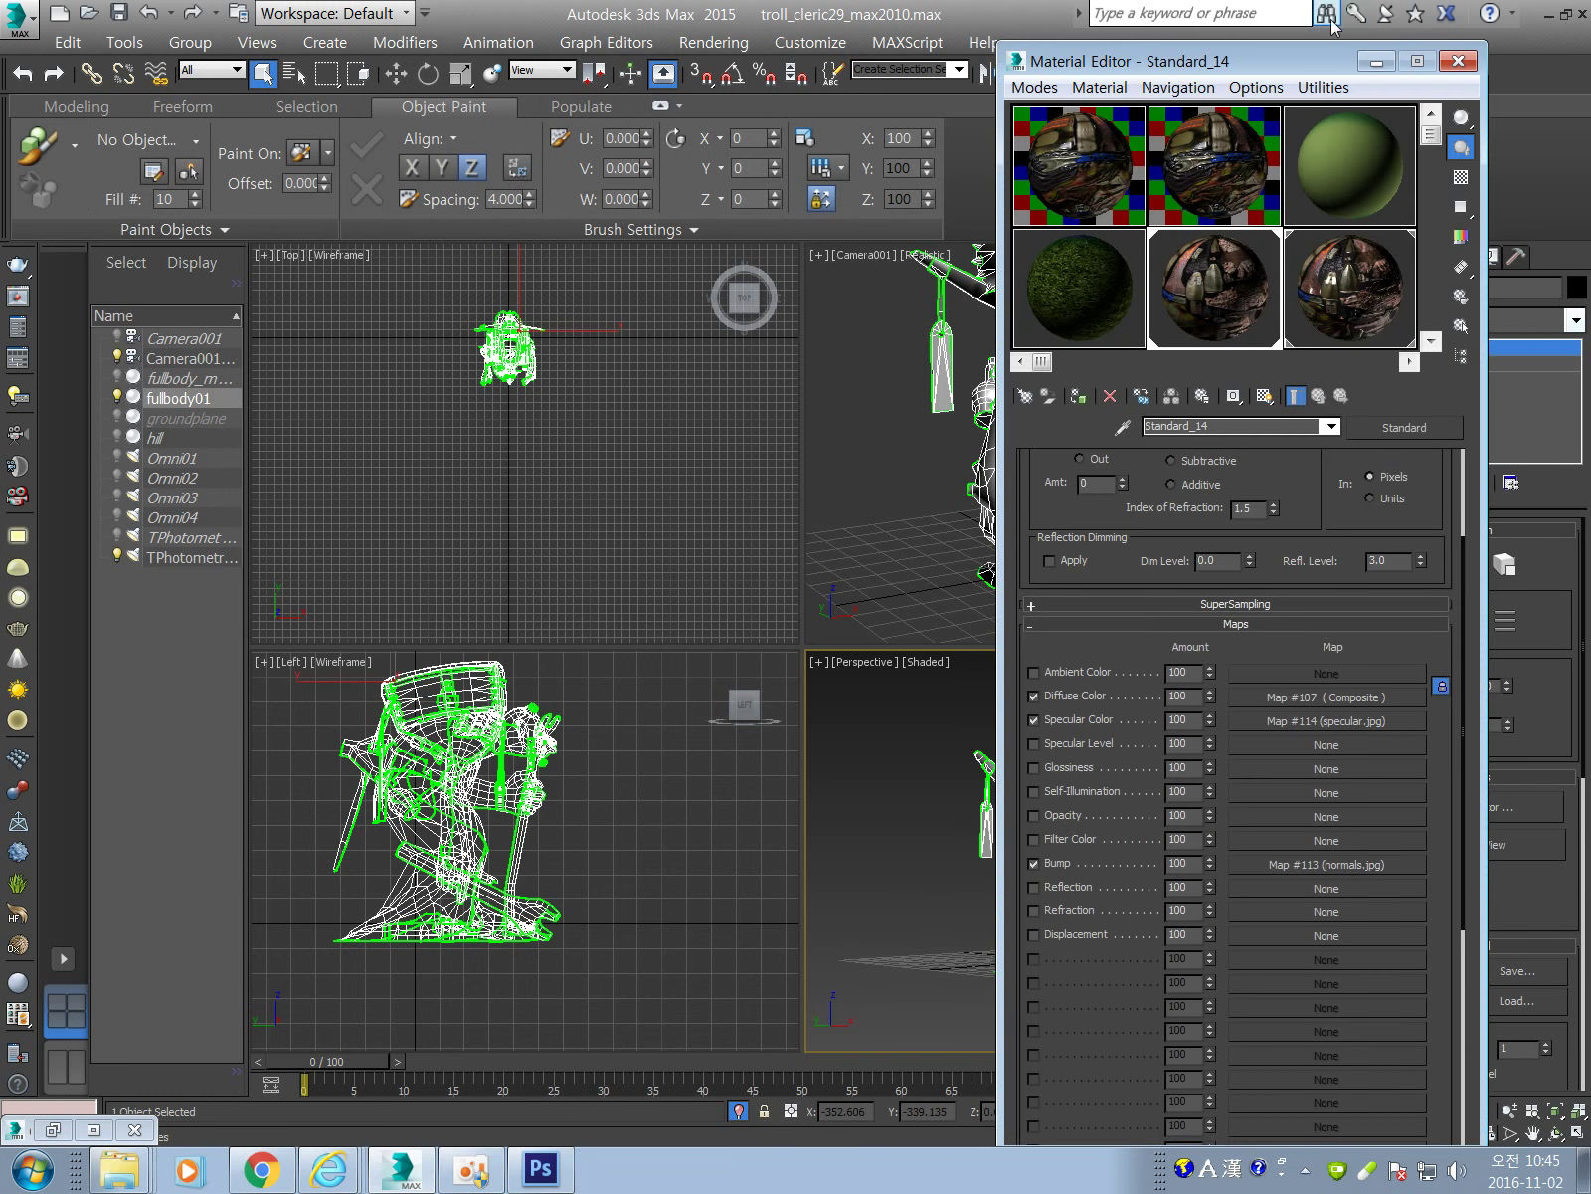
left_click_drag(1269, 26, 969, 28)
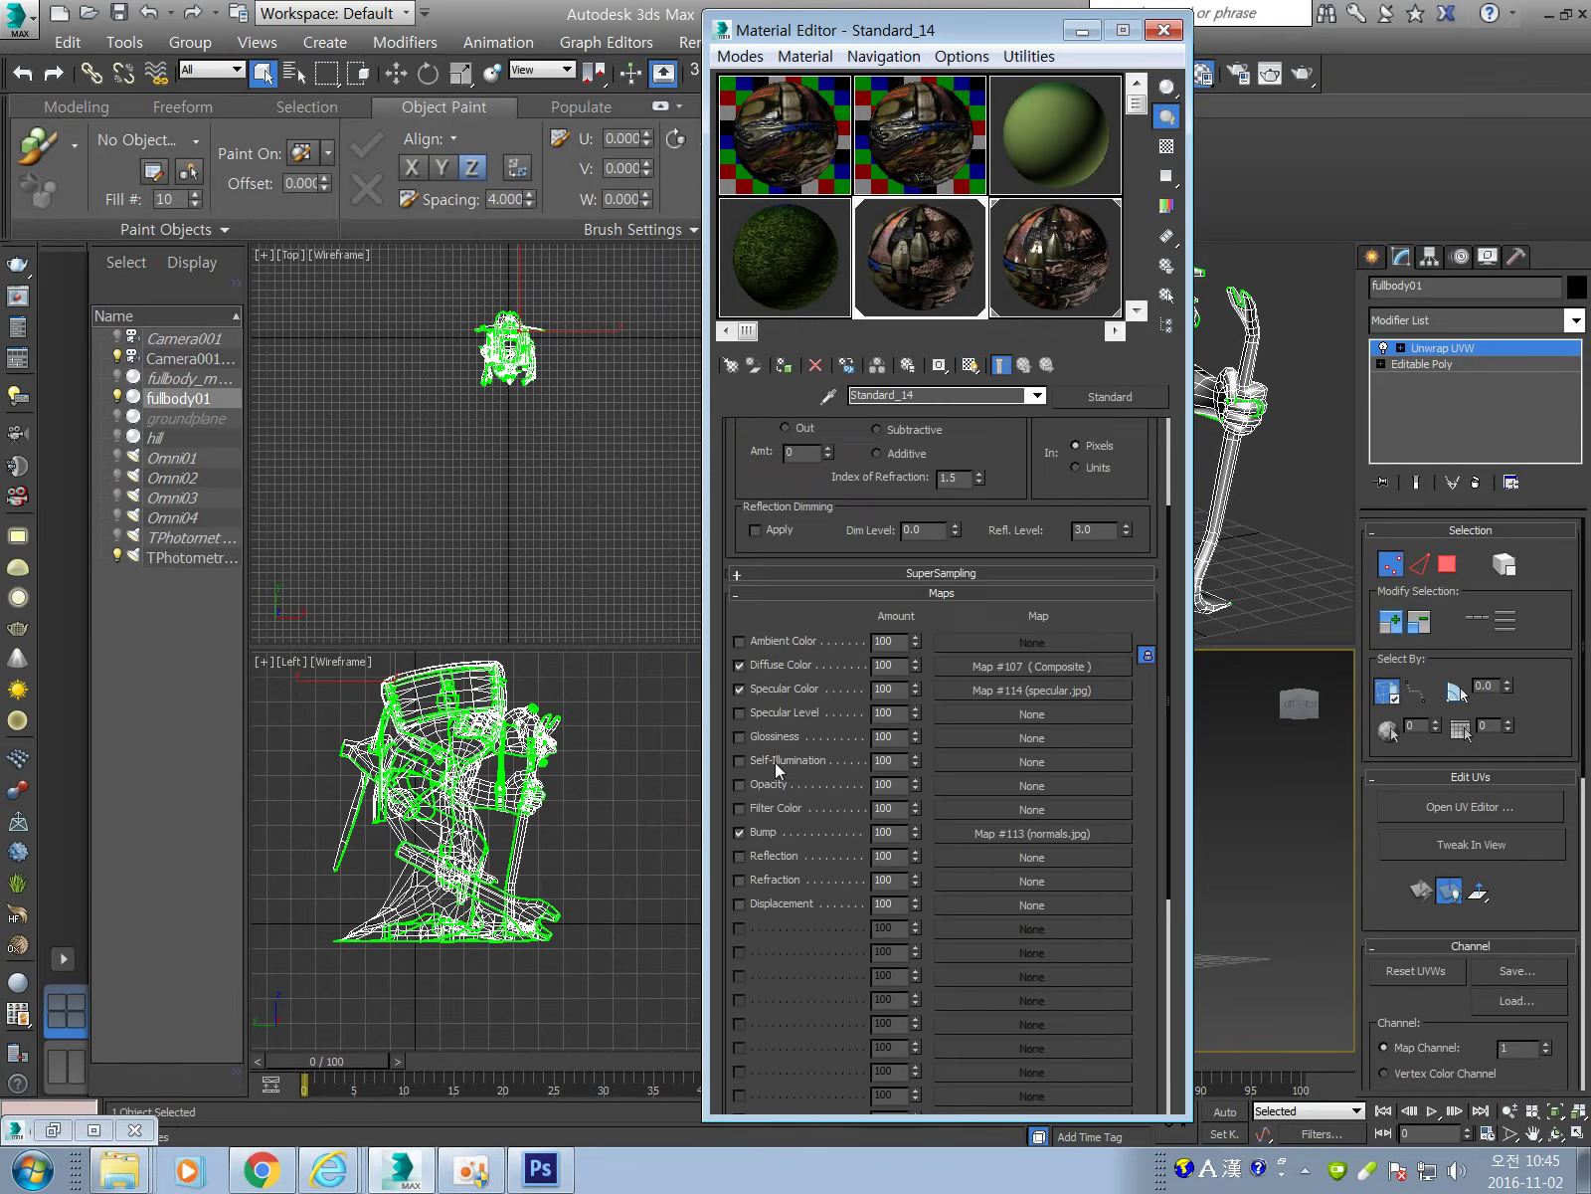
left_click(674, 582)
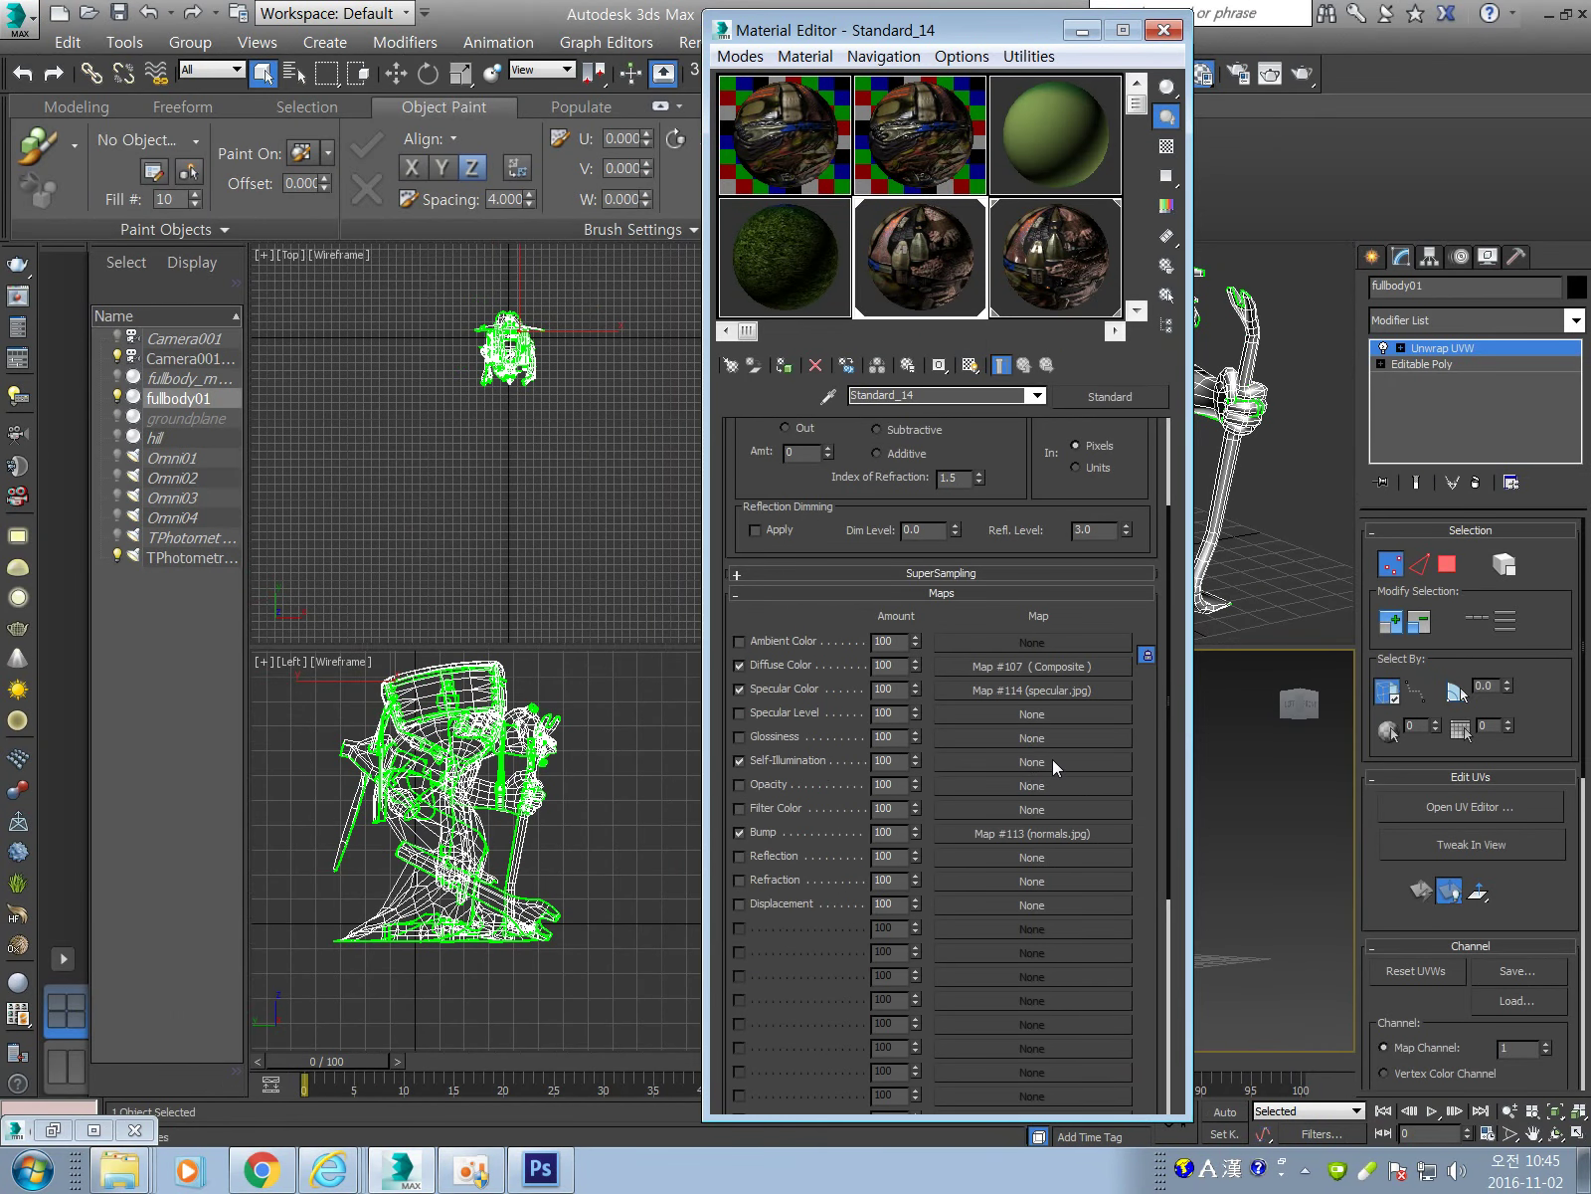
left_click(1033, 761)
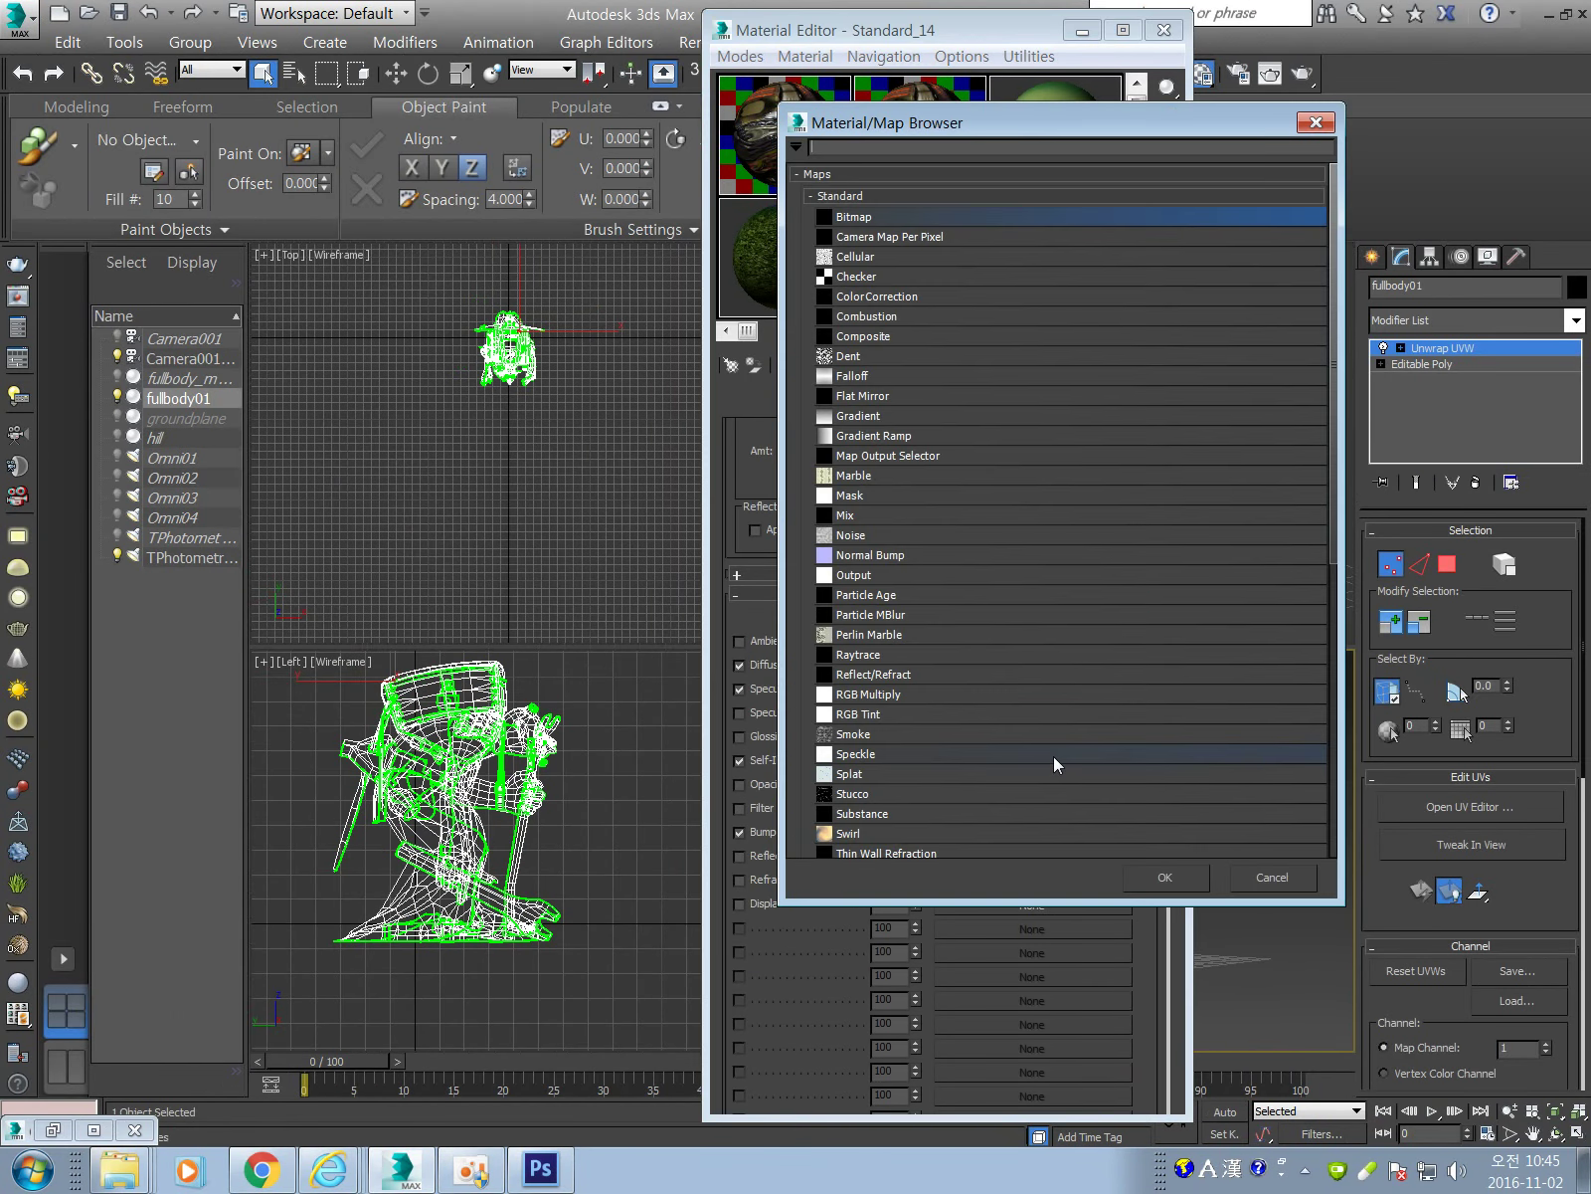
double_click(955, 220)
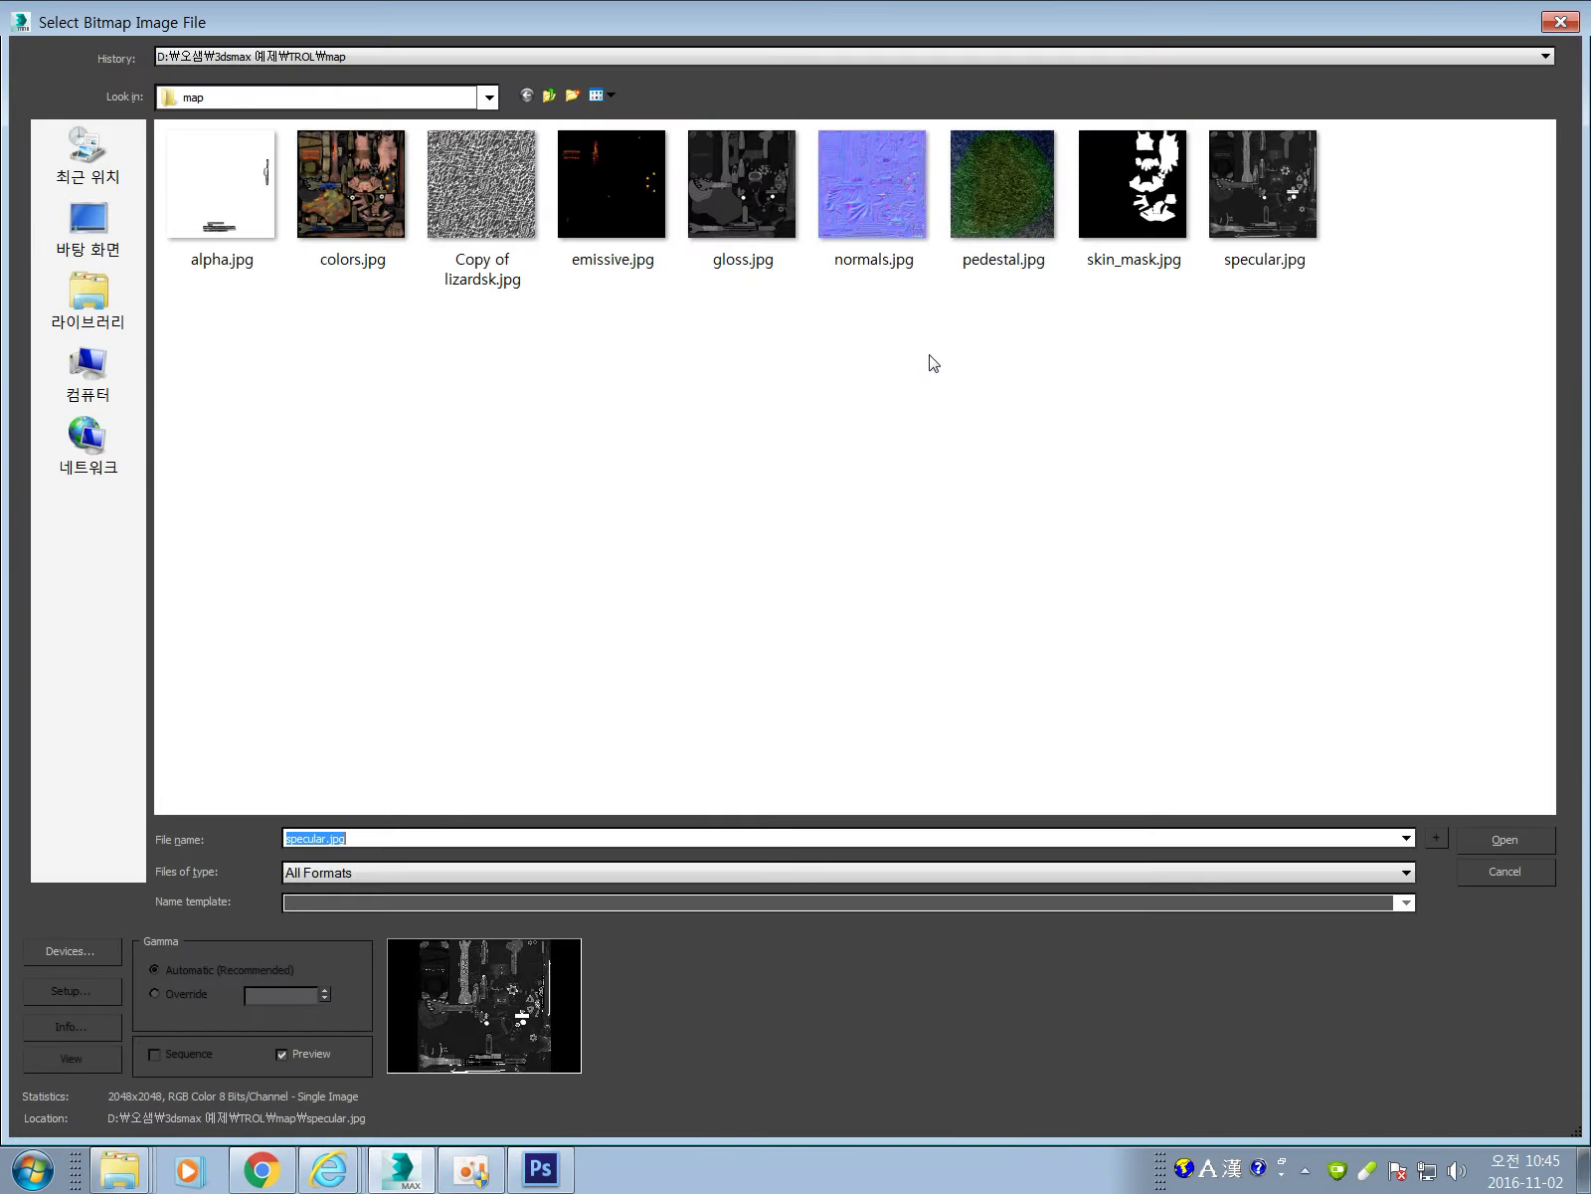
left_click(1261, 251)
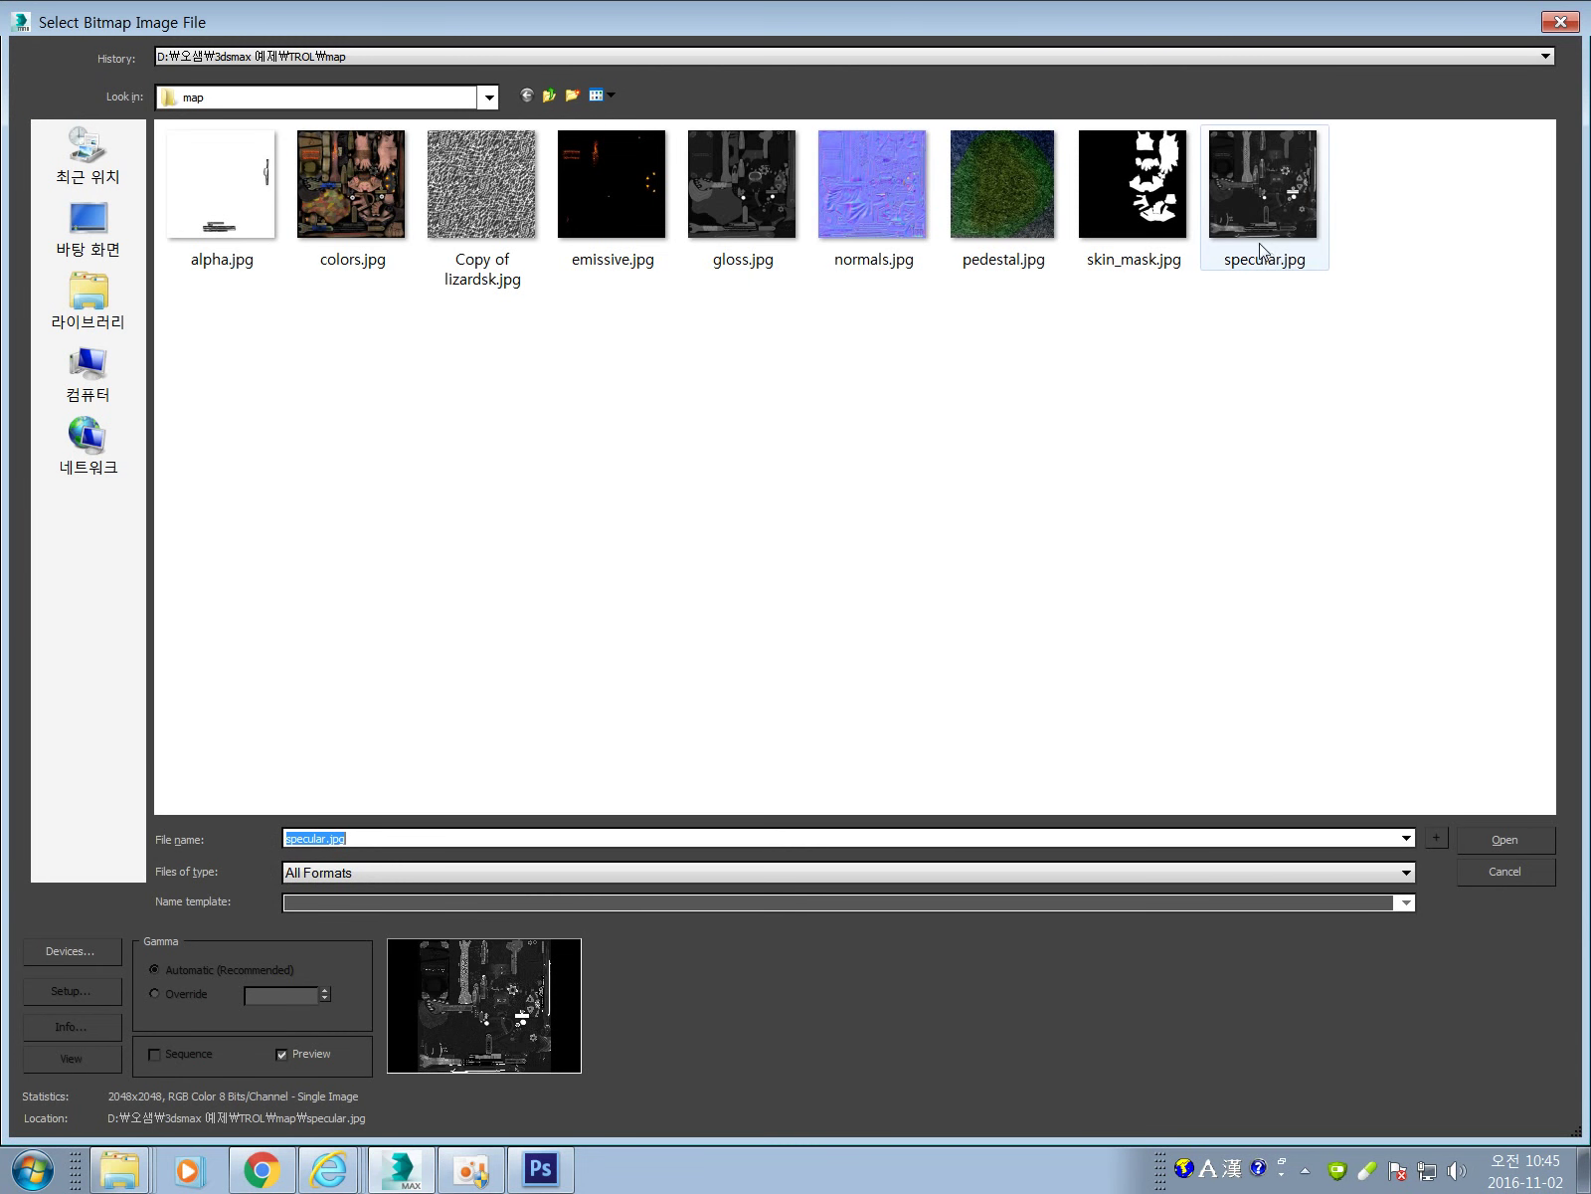
double_click(637, 209)
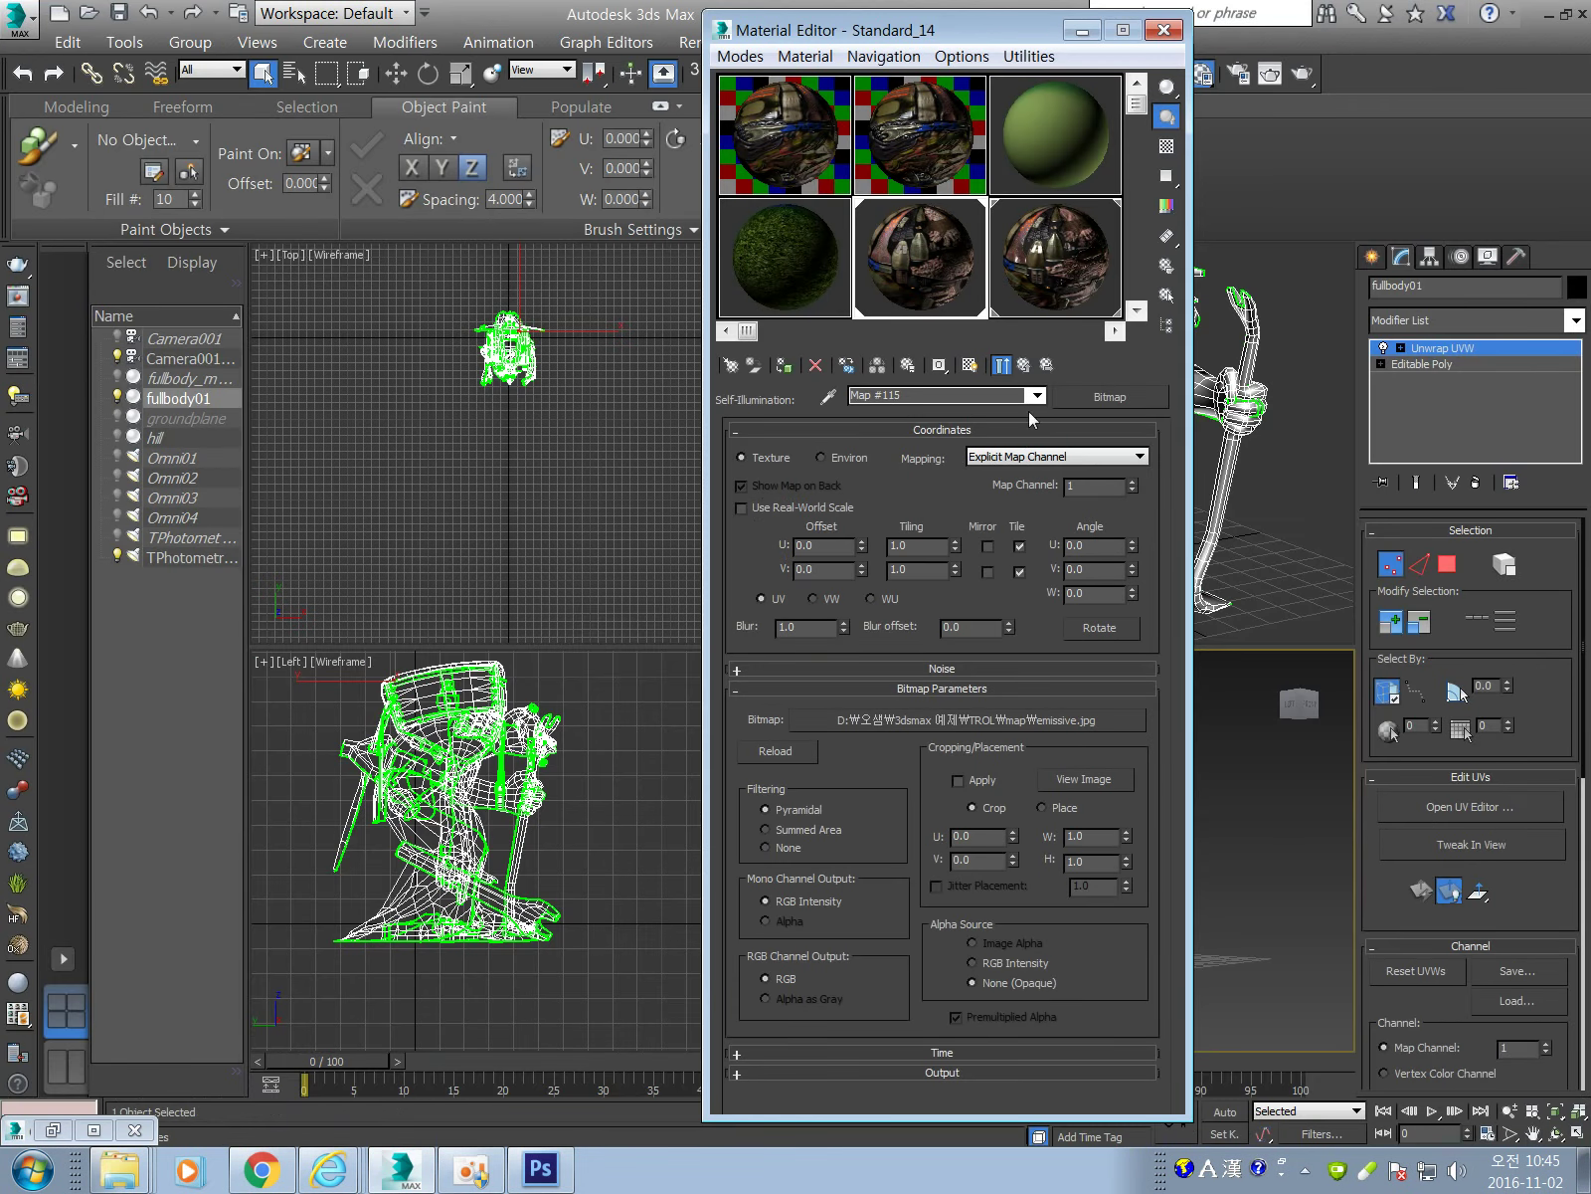
left_click(1024, 368)
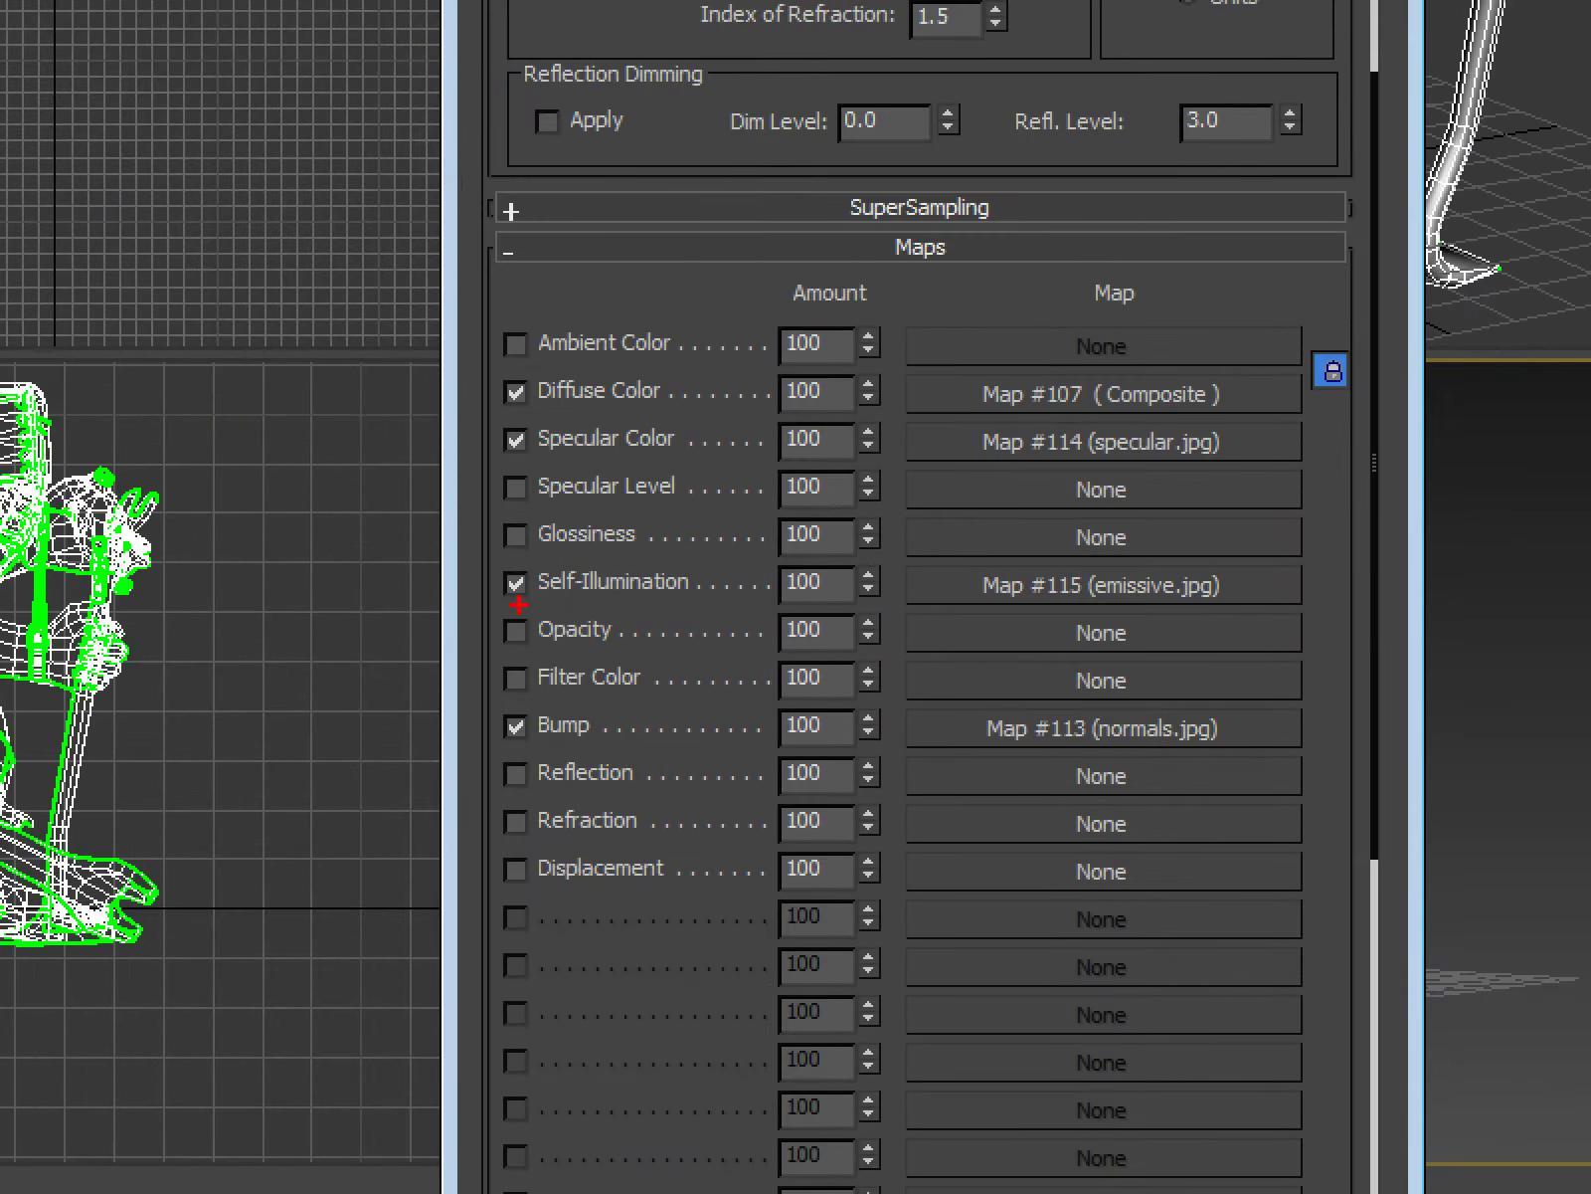
left_click_drag(384, 610, 1590, 668)
left_click_drag(941, 644, 1314, 660)
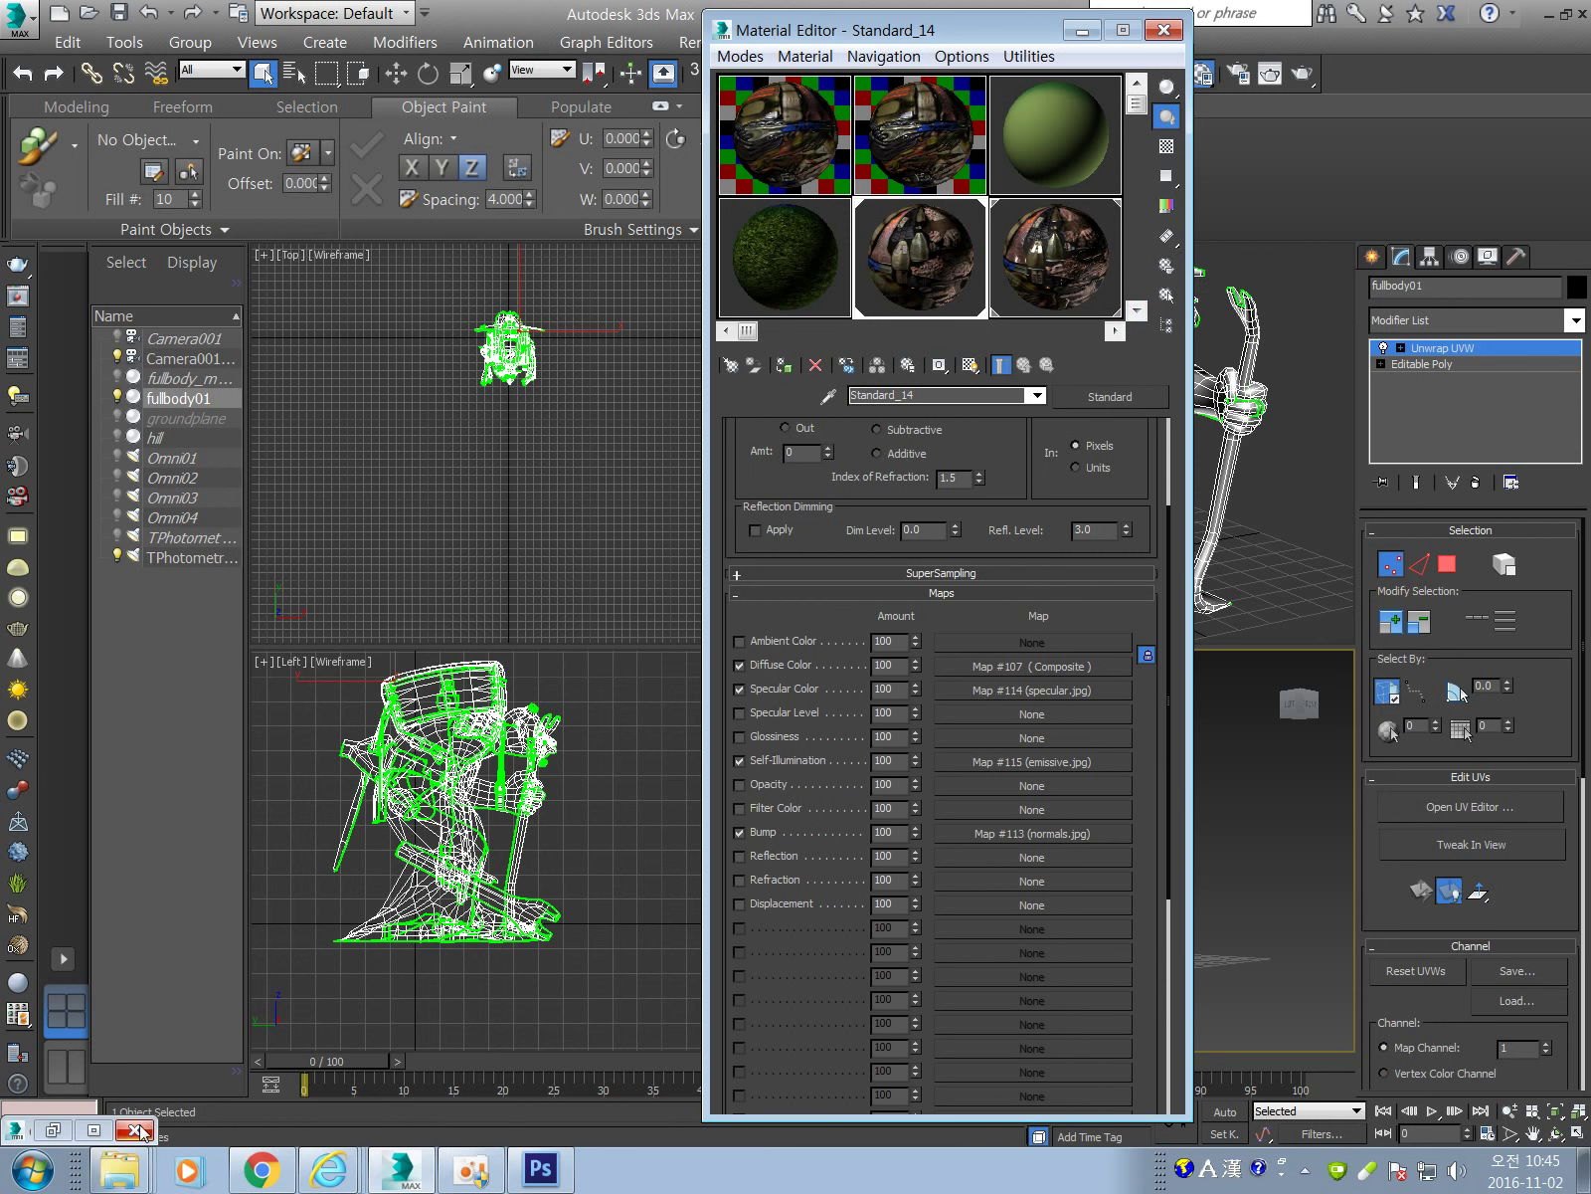
Clone the earlier Camera001 rendered frame, close the original, and move the clone and the Material Editor aside.
left_click(476, 1163)
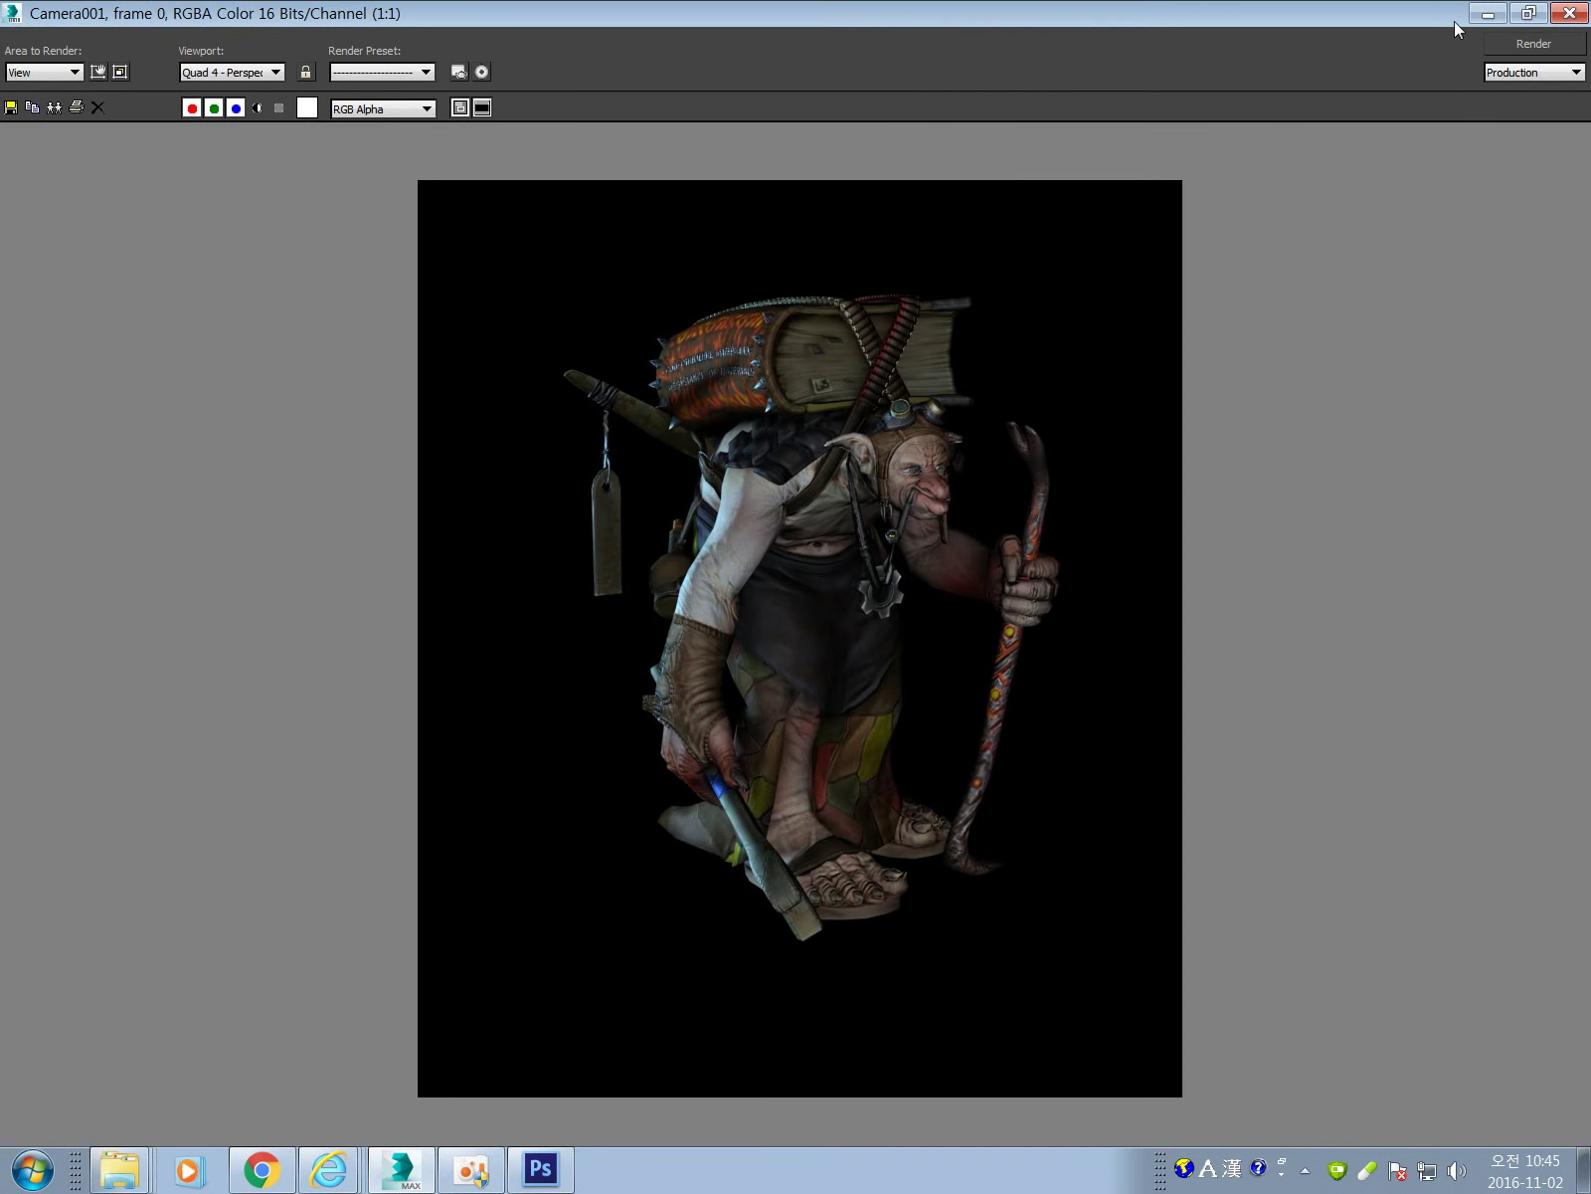
left_click(1529, 13)
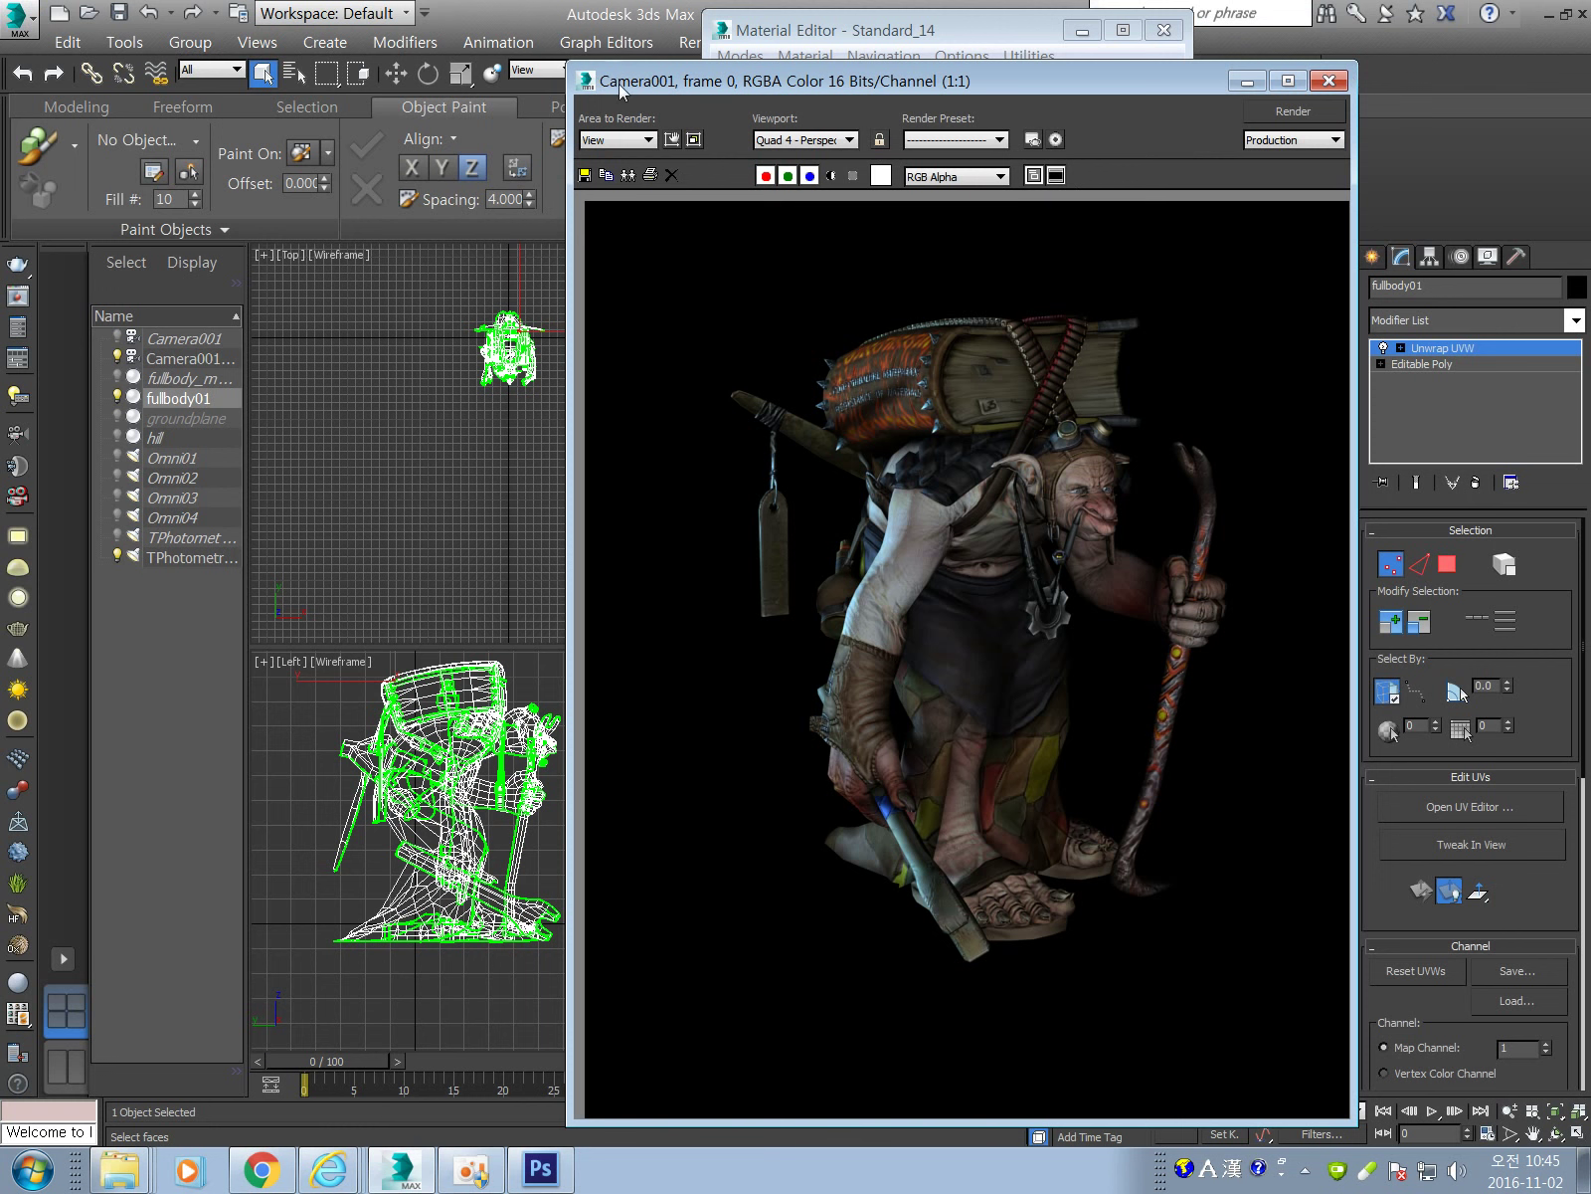
left_click(606, 175)
left_click_drag(849, 146, 381, 200)
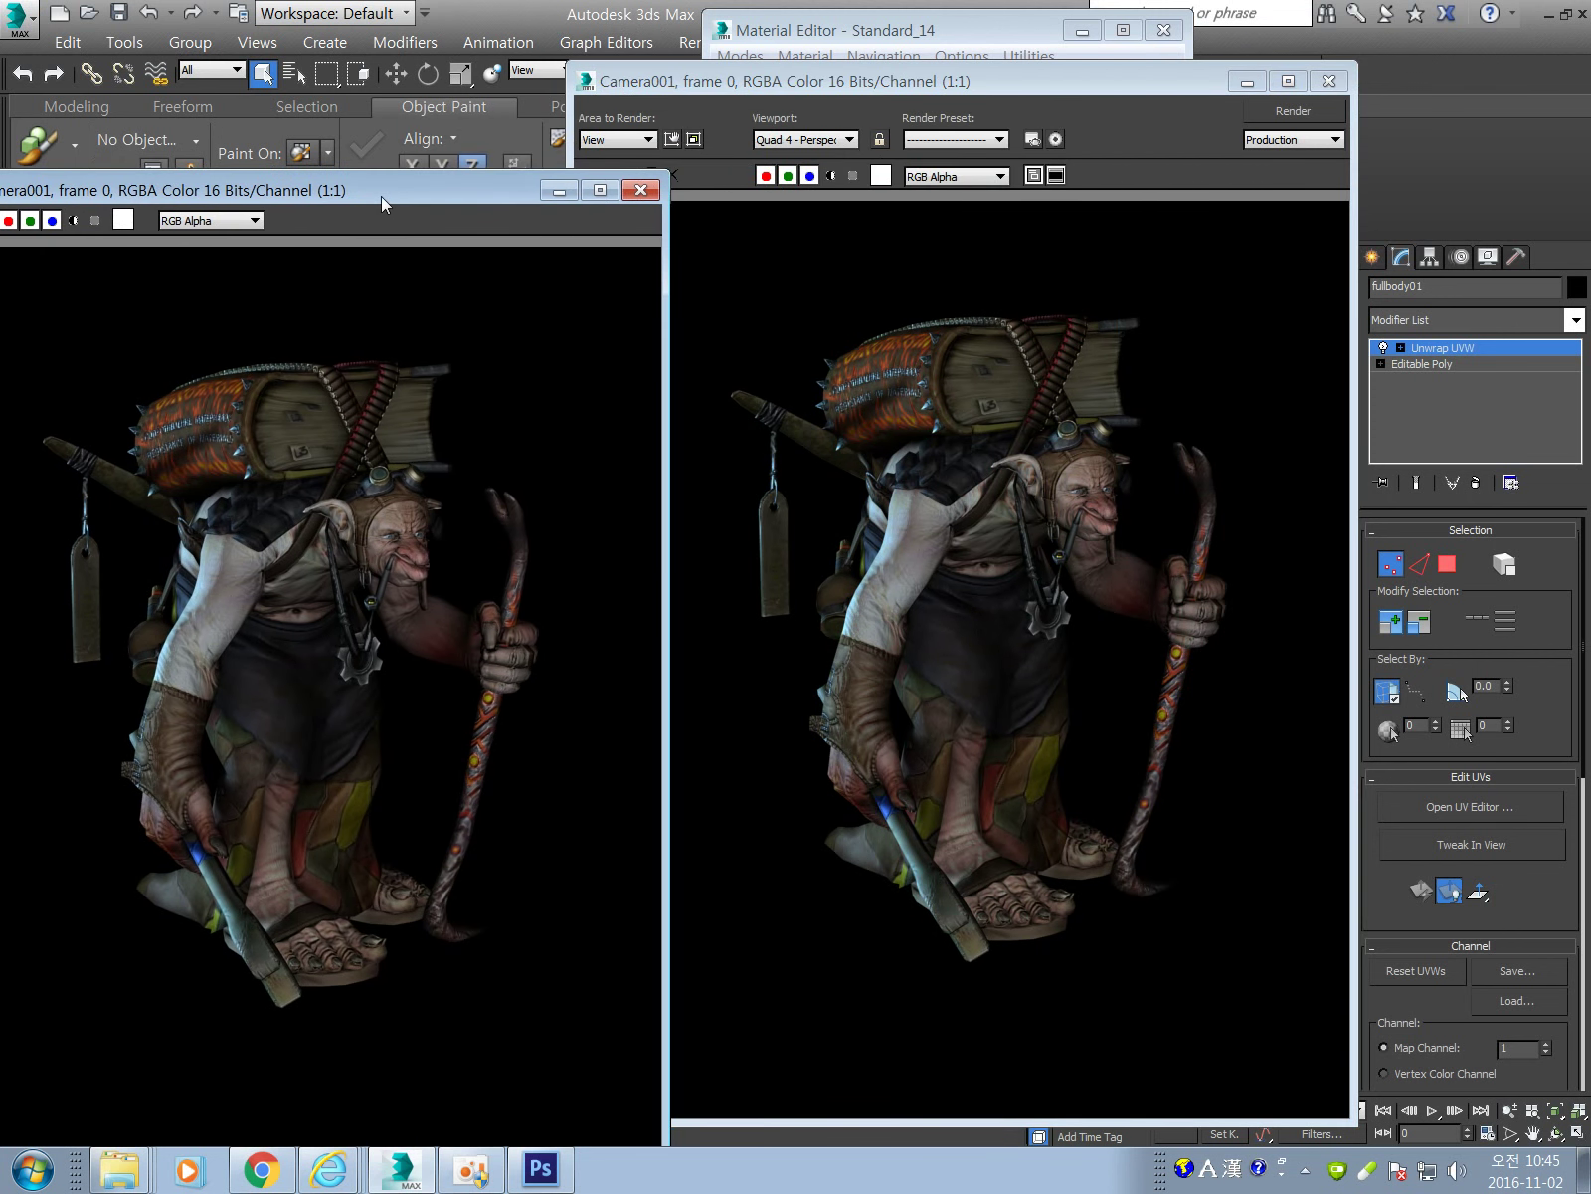
left_click(1329, 81)
left_click_drag(462, 183, 382, 514)
left_click_drag(953, 32, 1341, 244)
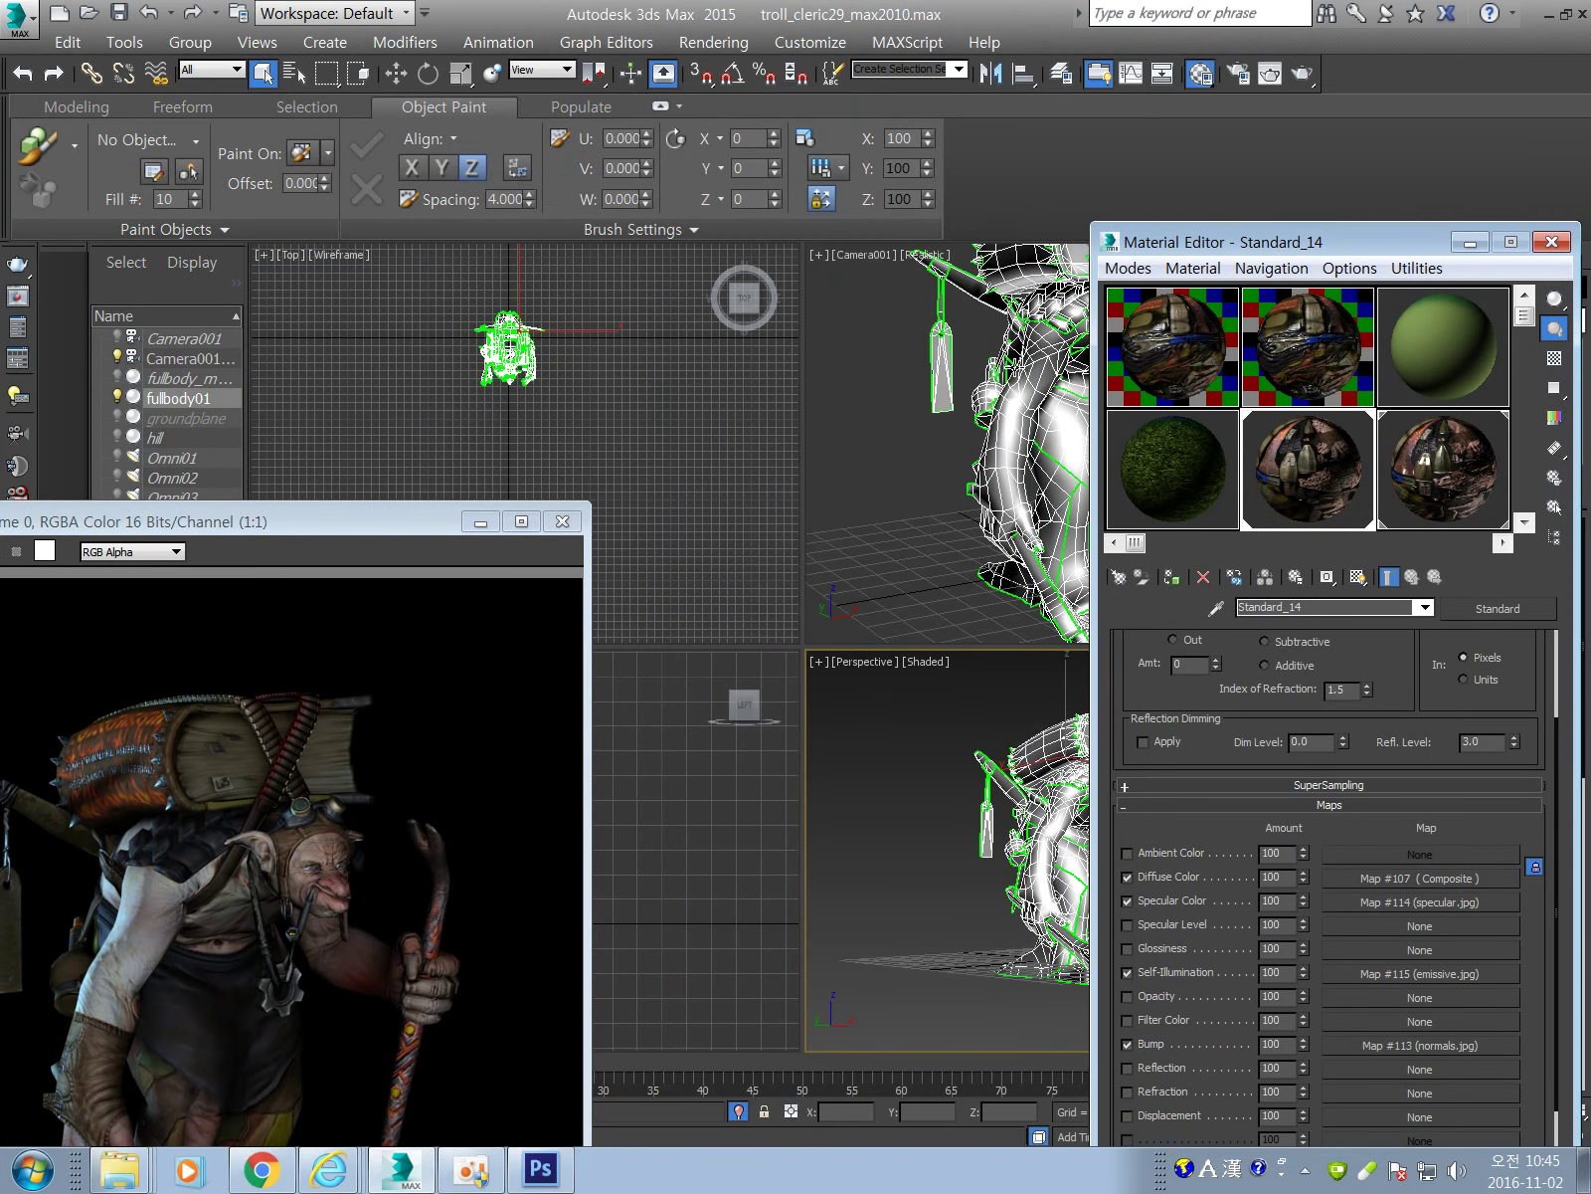
Render the Camera001 view with the emissive map and place the cloned frame beside it to compare the staff.
left_click(828, 326)
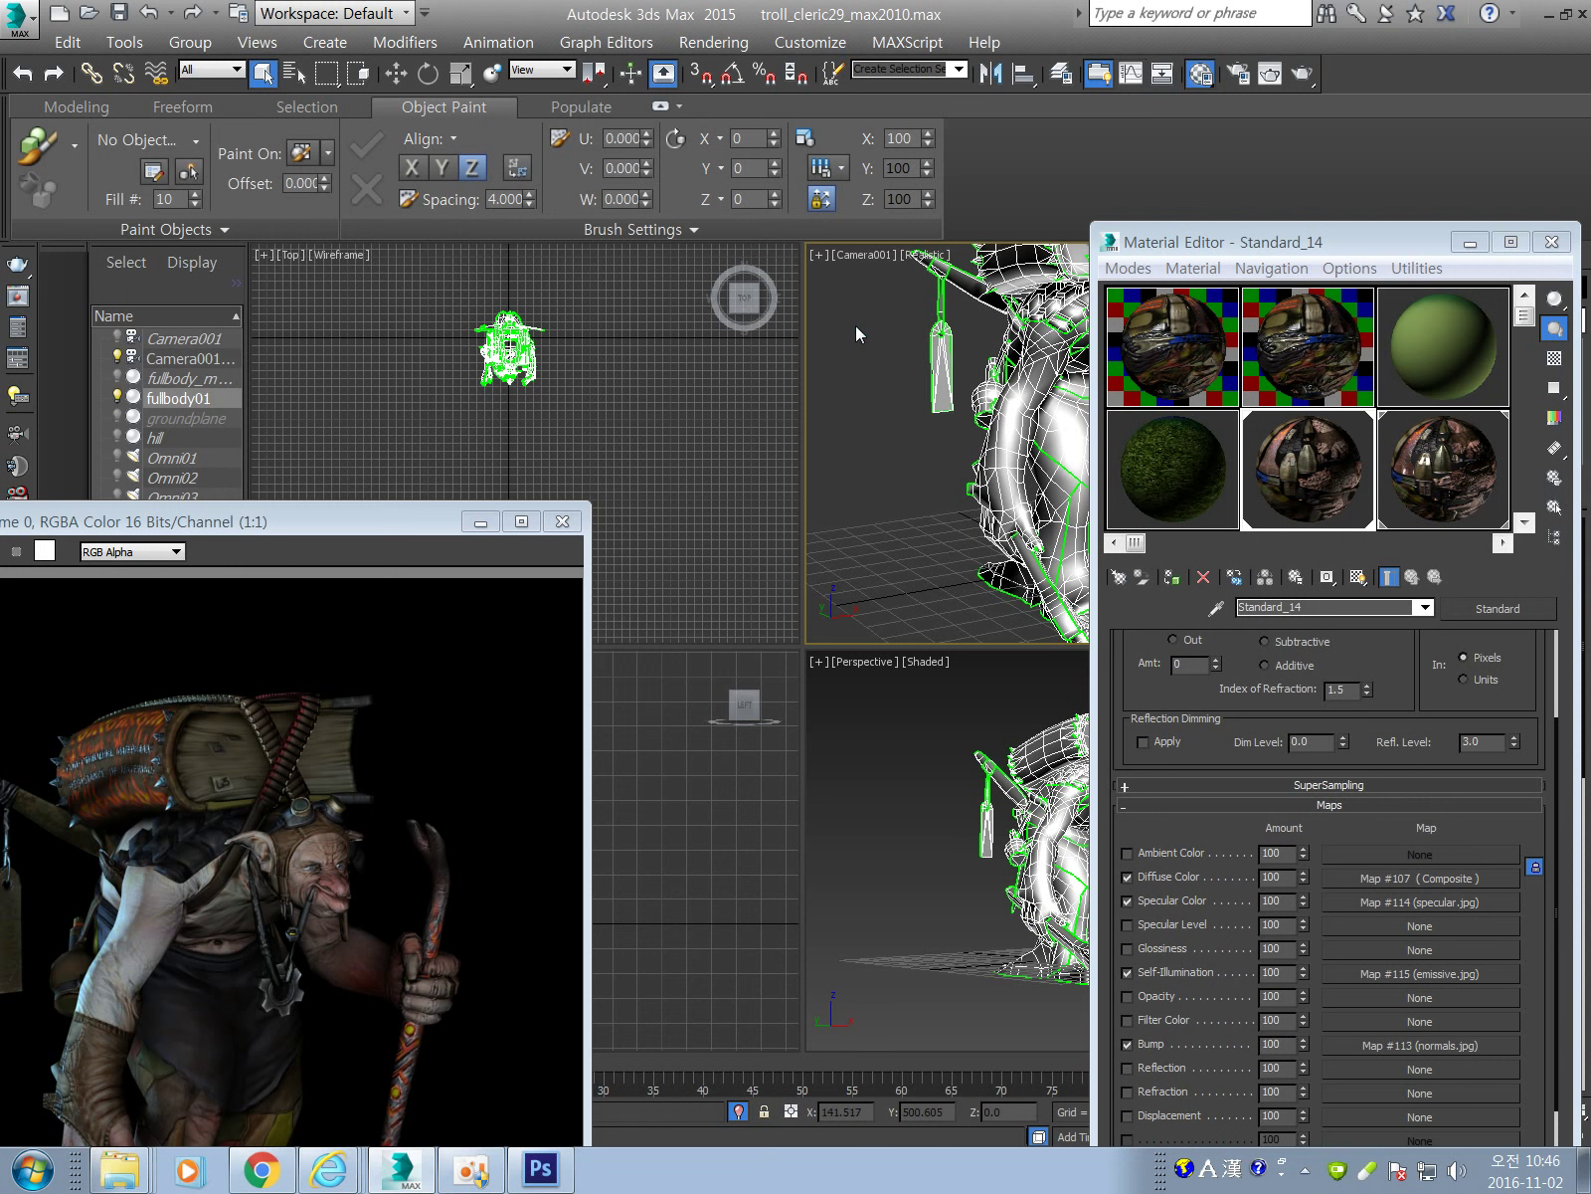
key("shift+q")
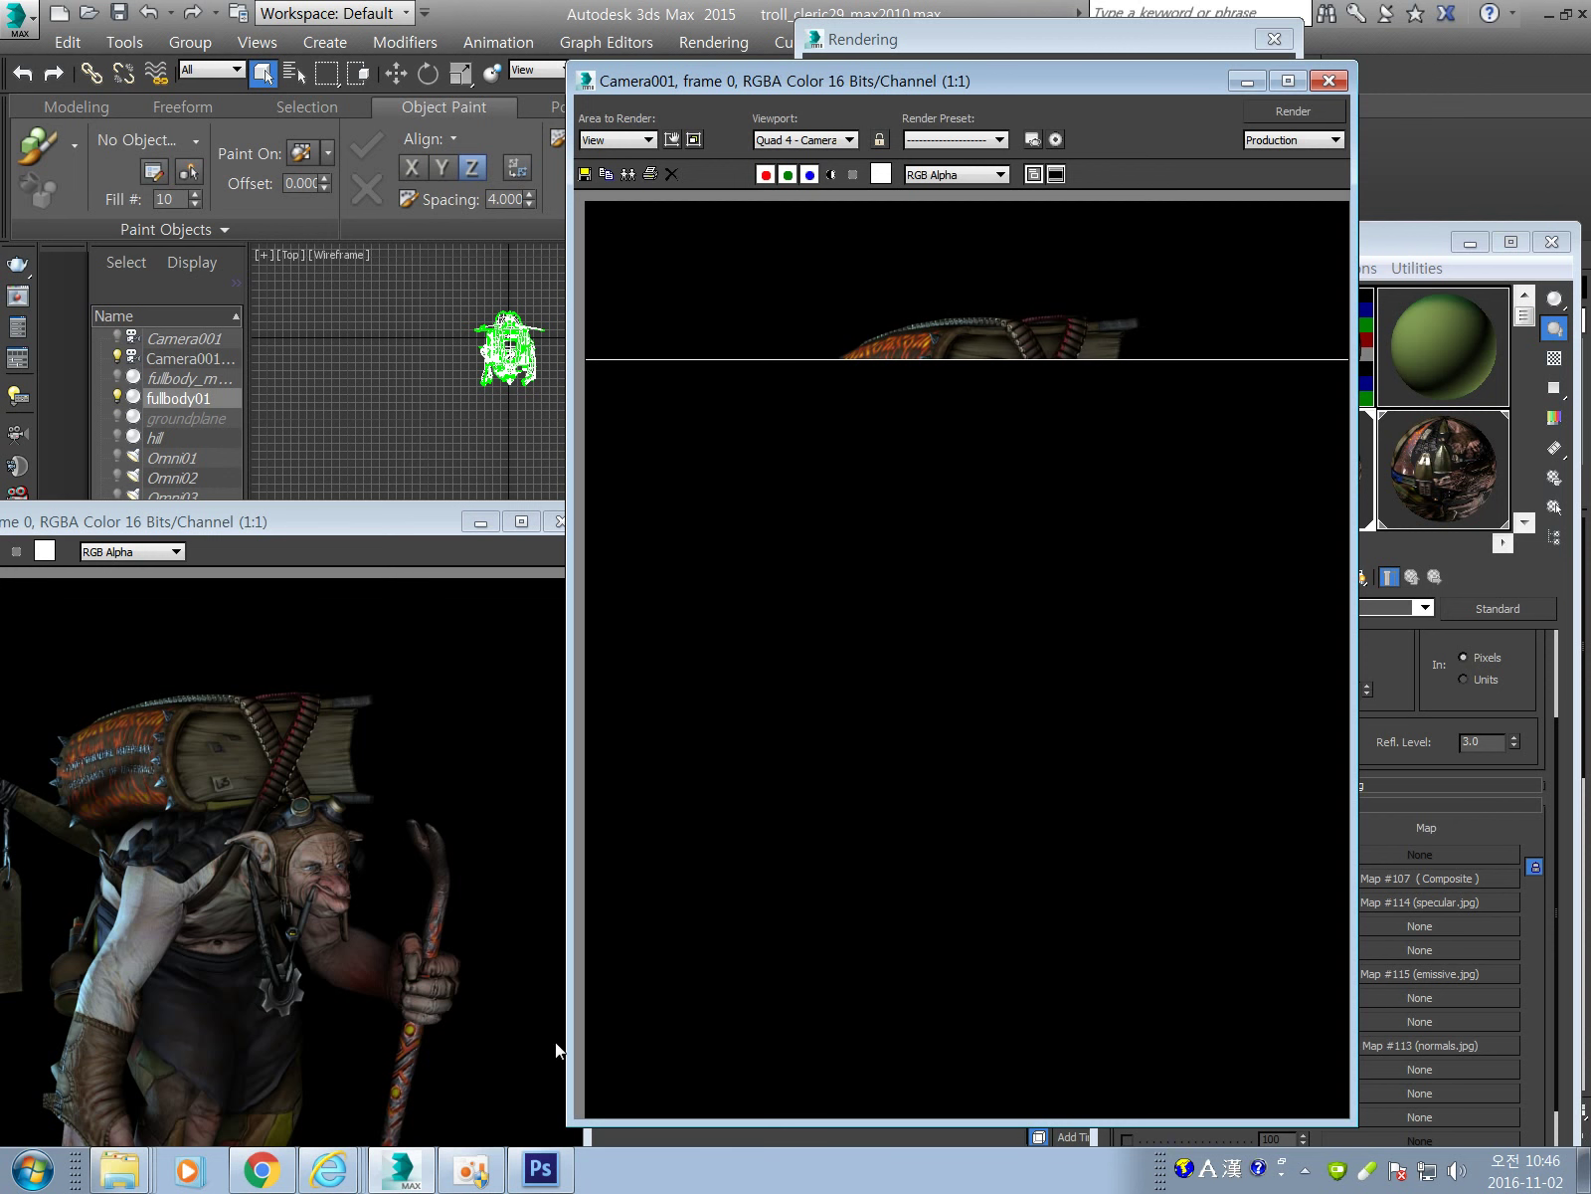
left_click(471, 1171)
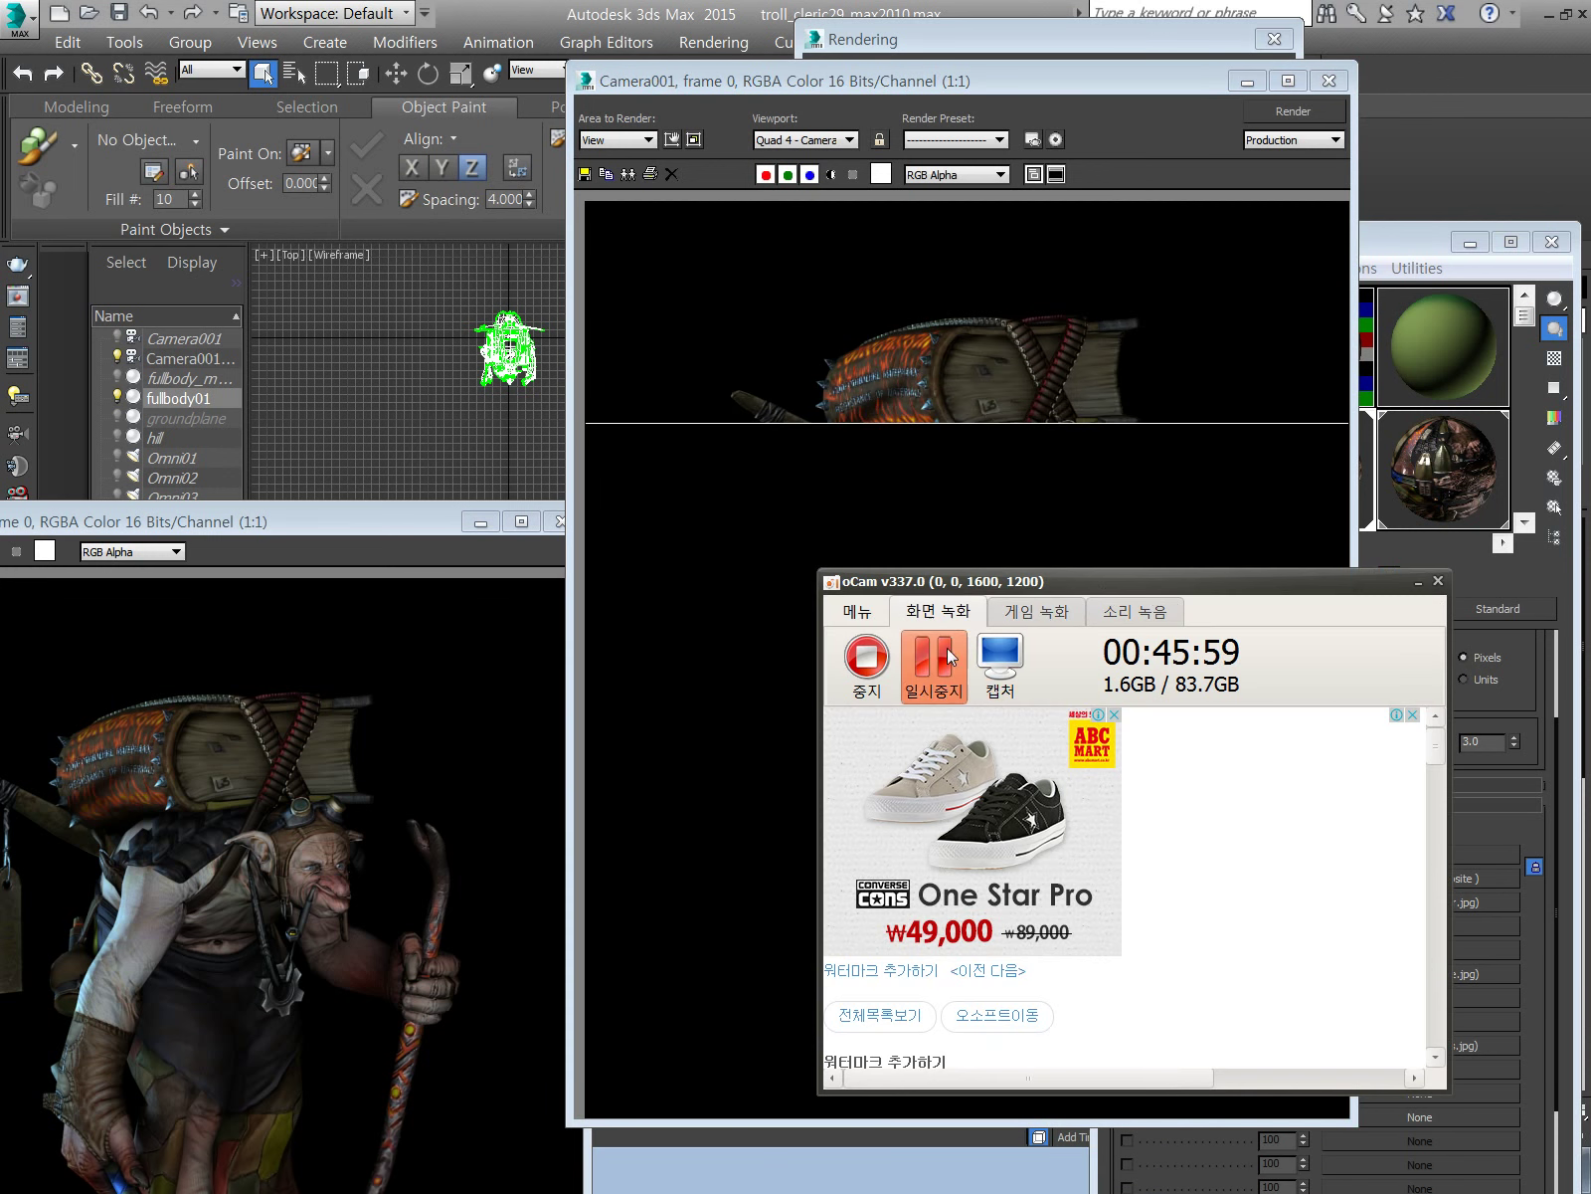
left_click_drag(945, 581, 952, 690)
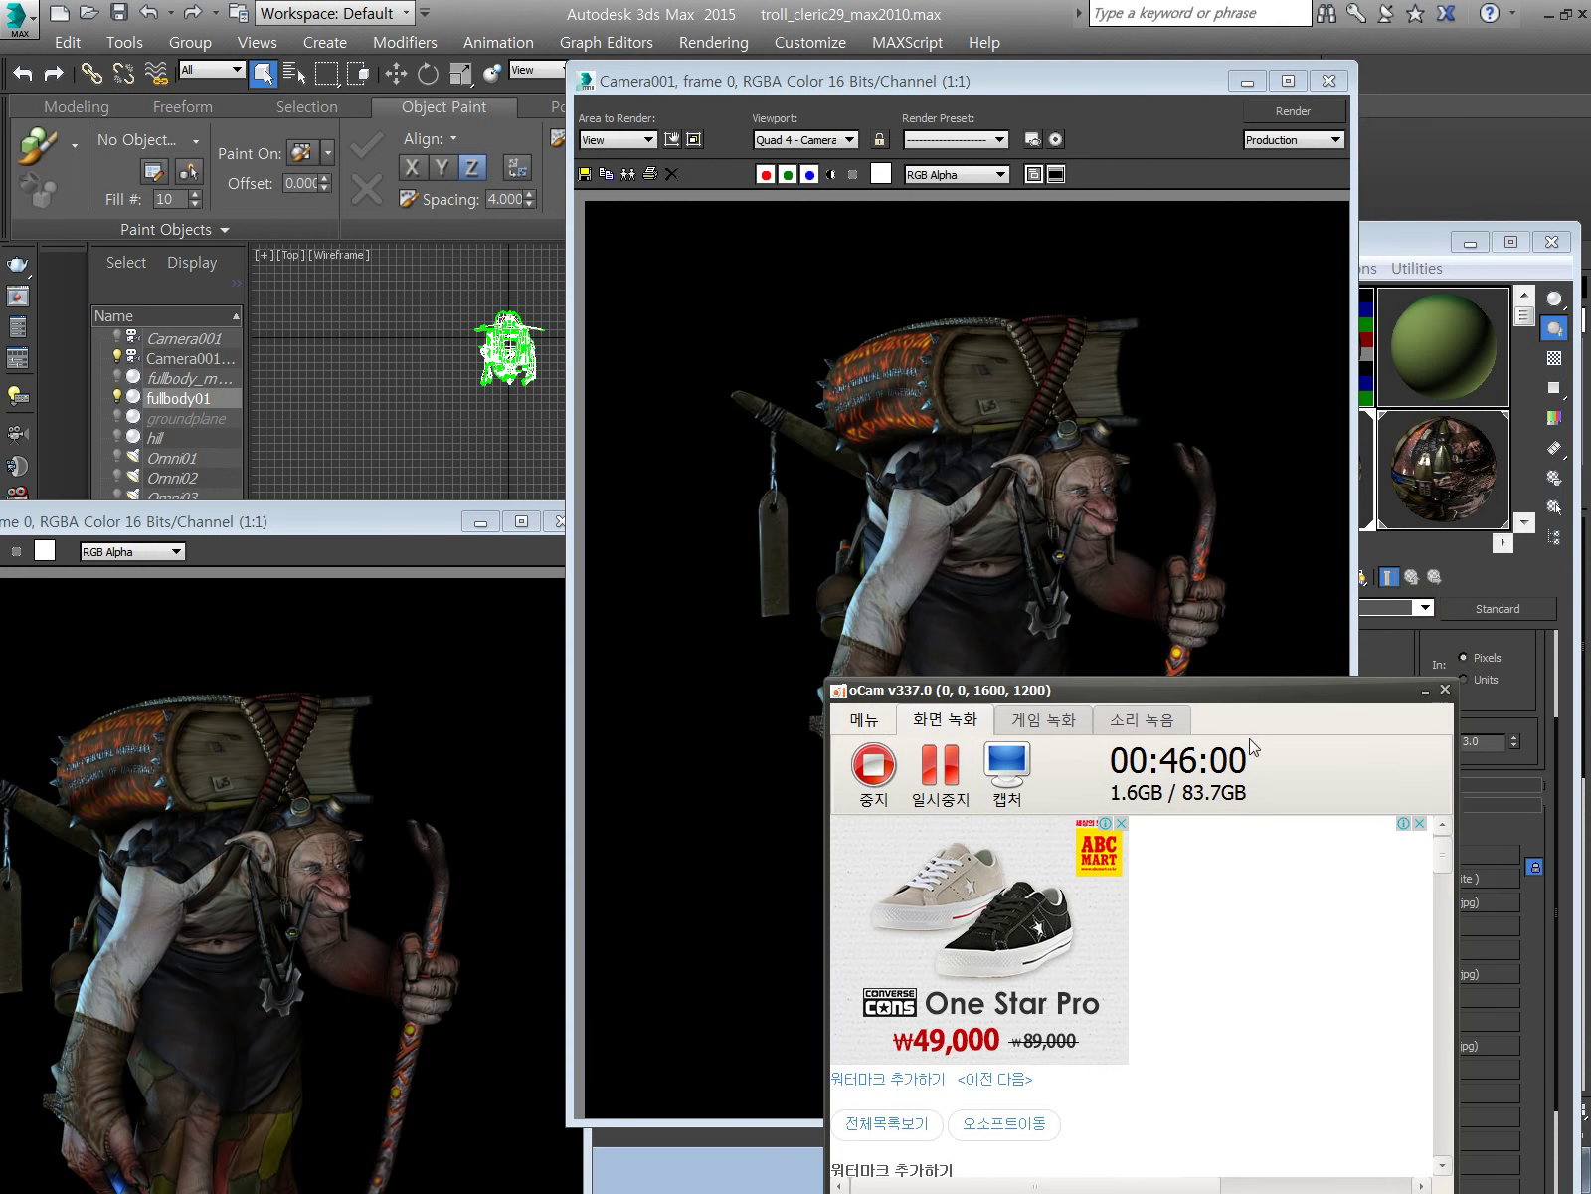
left_click(1426, 702)
mouse_move(382, 513)
left_mouse_down()
mouse_move(561, 251)
mouse_move(581, 94)
left_mouse_up()
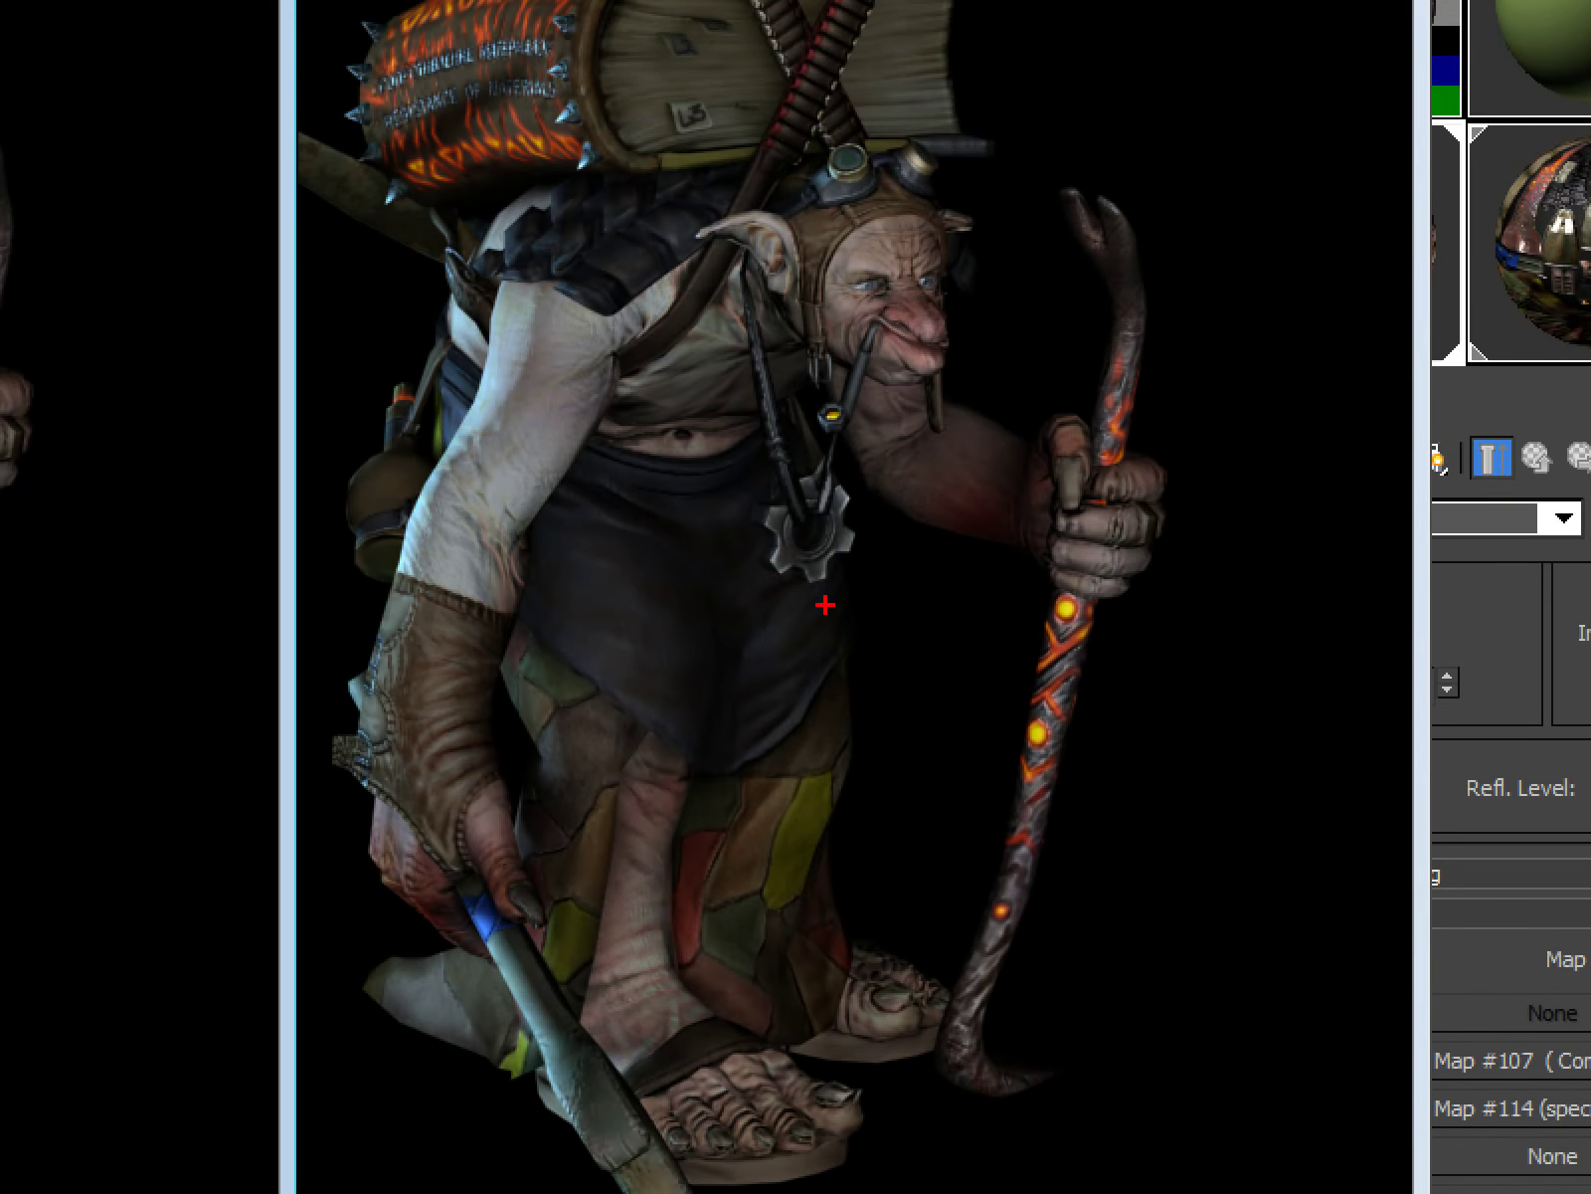
left_click_drag(1153, 755, 1248, 689)
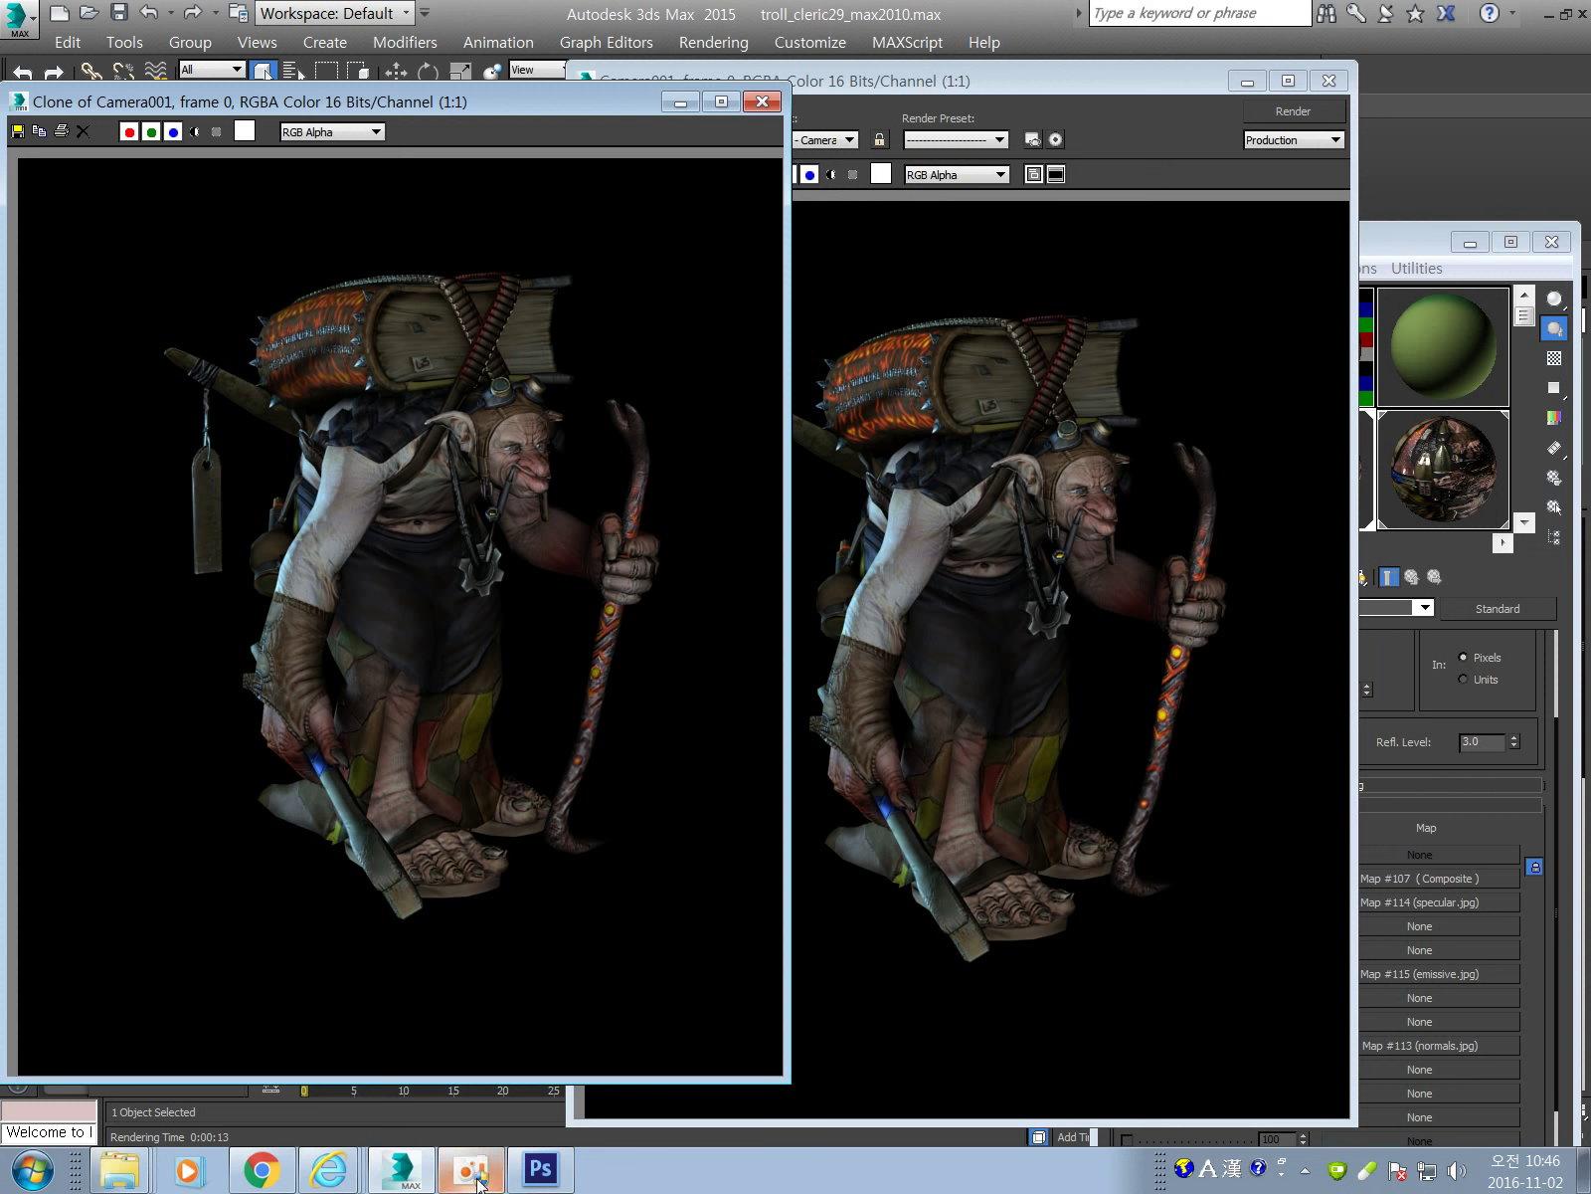
mouse_move(478, 1184)
left_click(540, 1170)
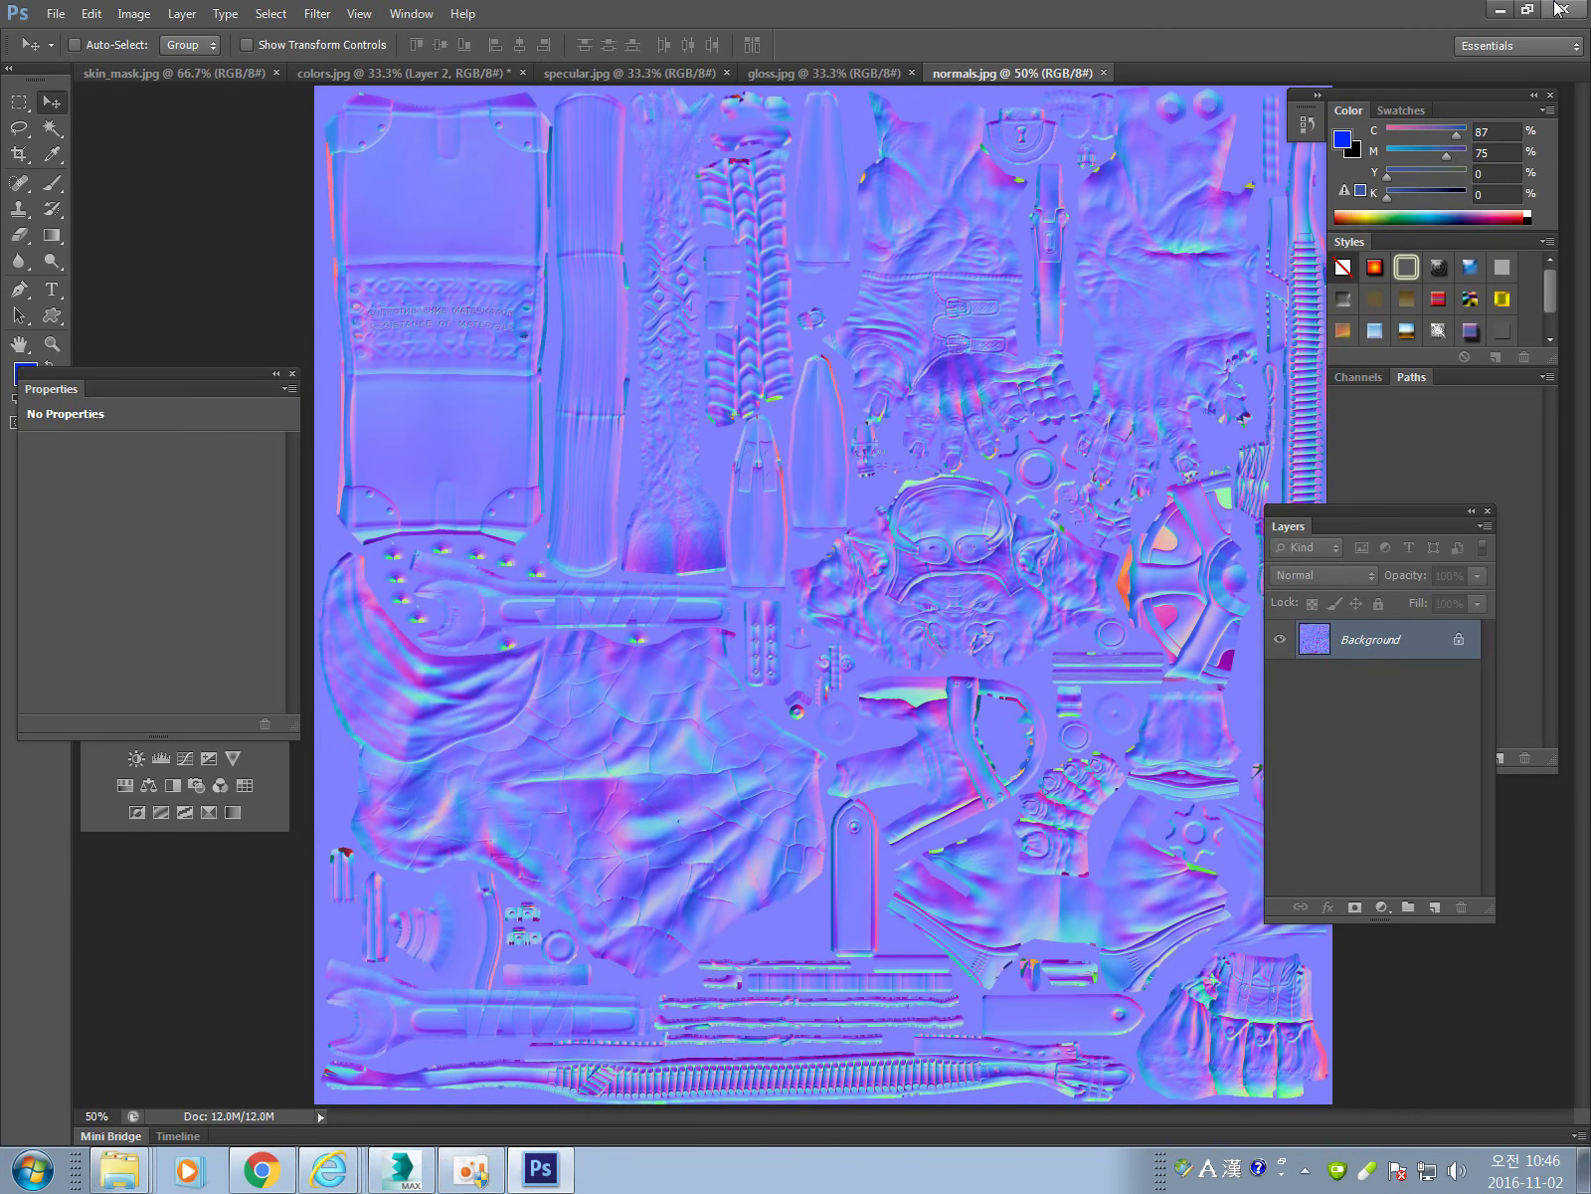
left_click(1504, 12)
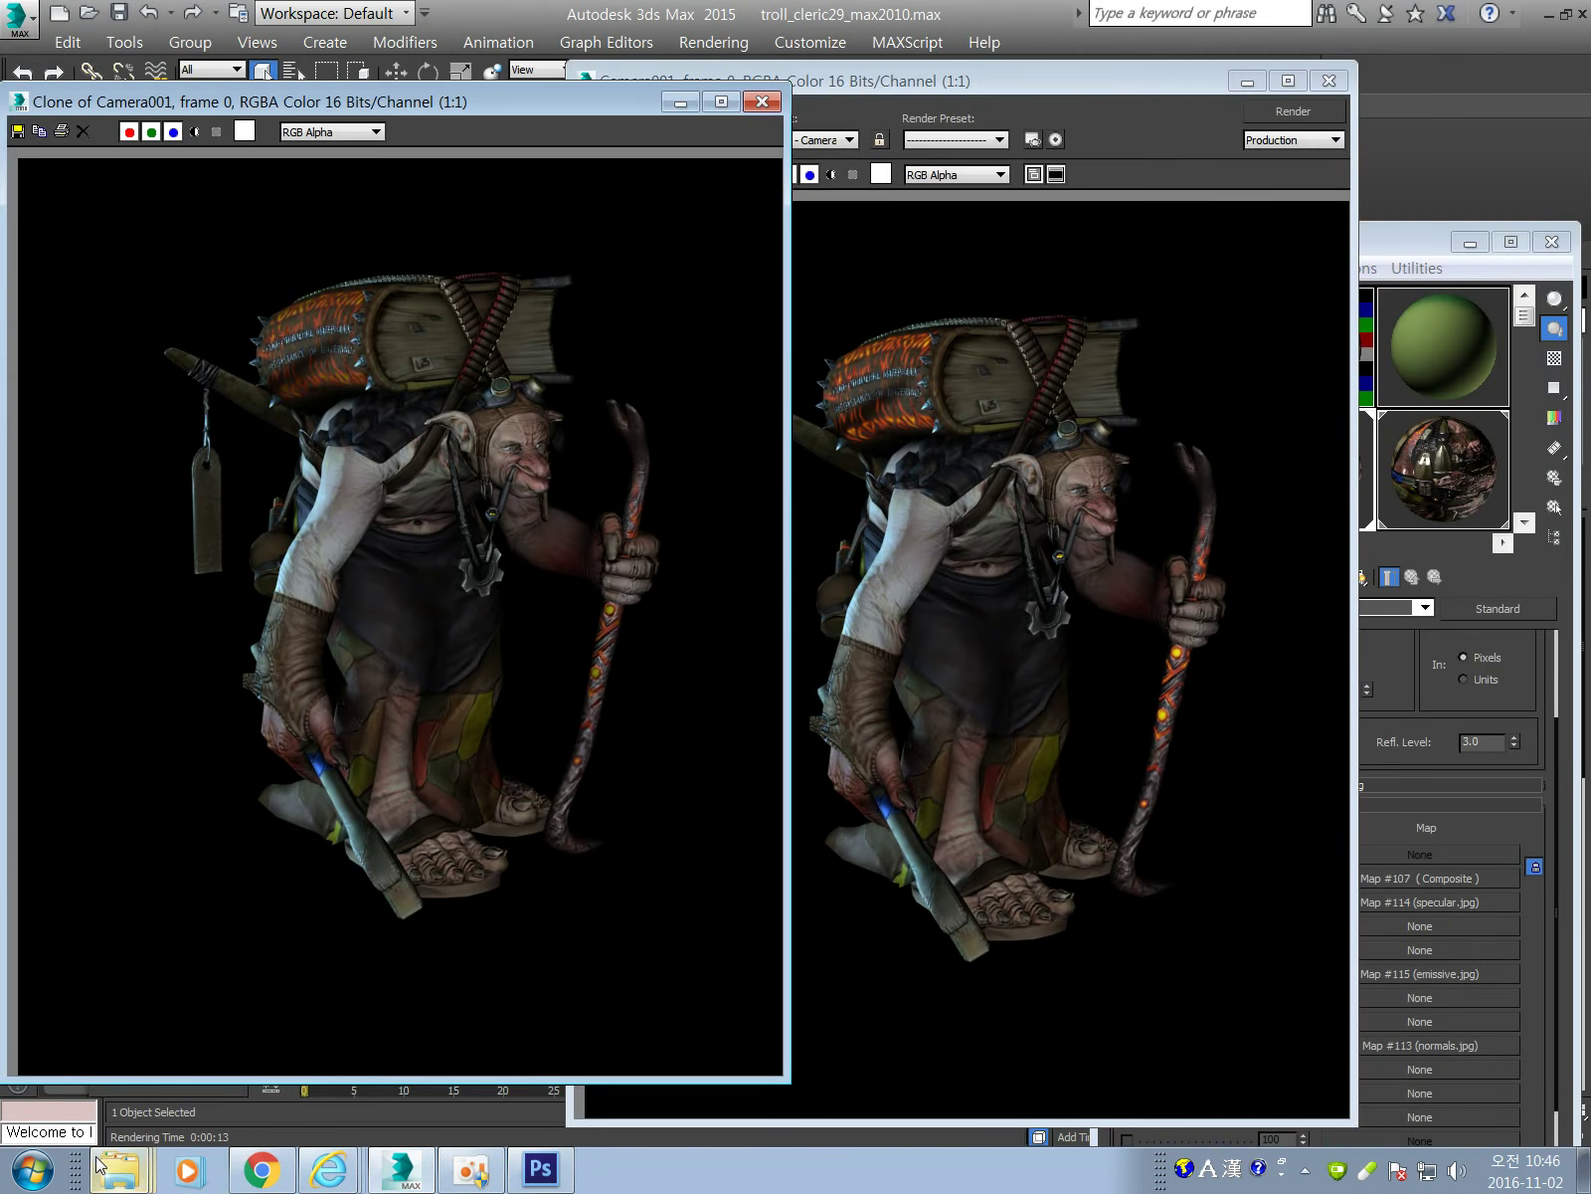